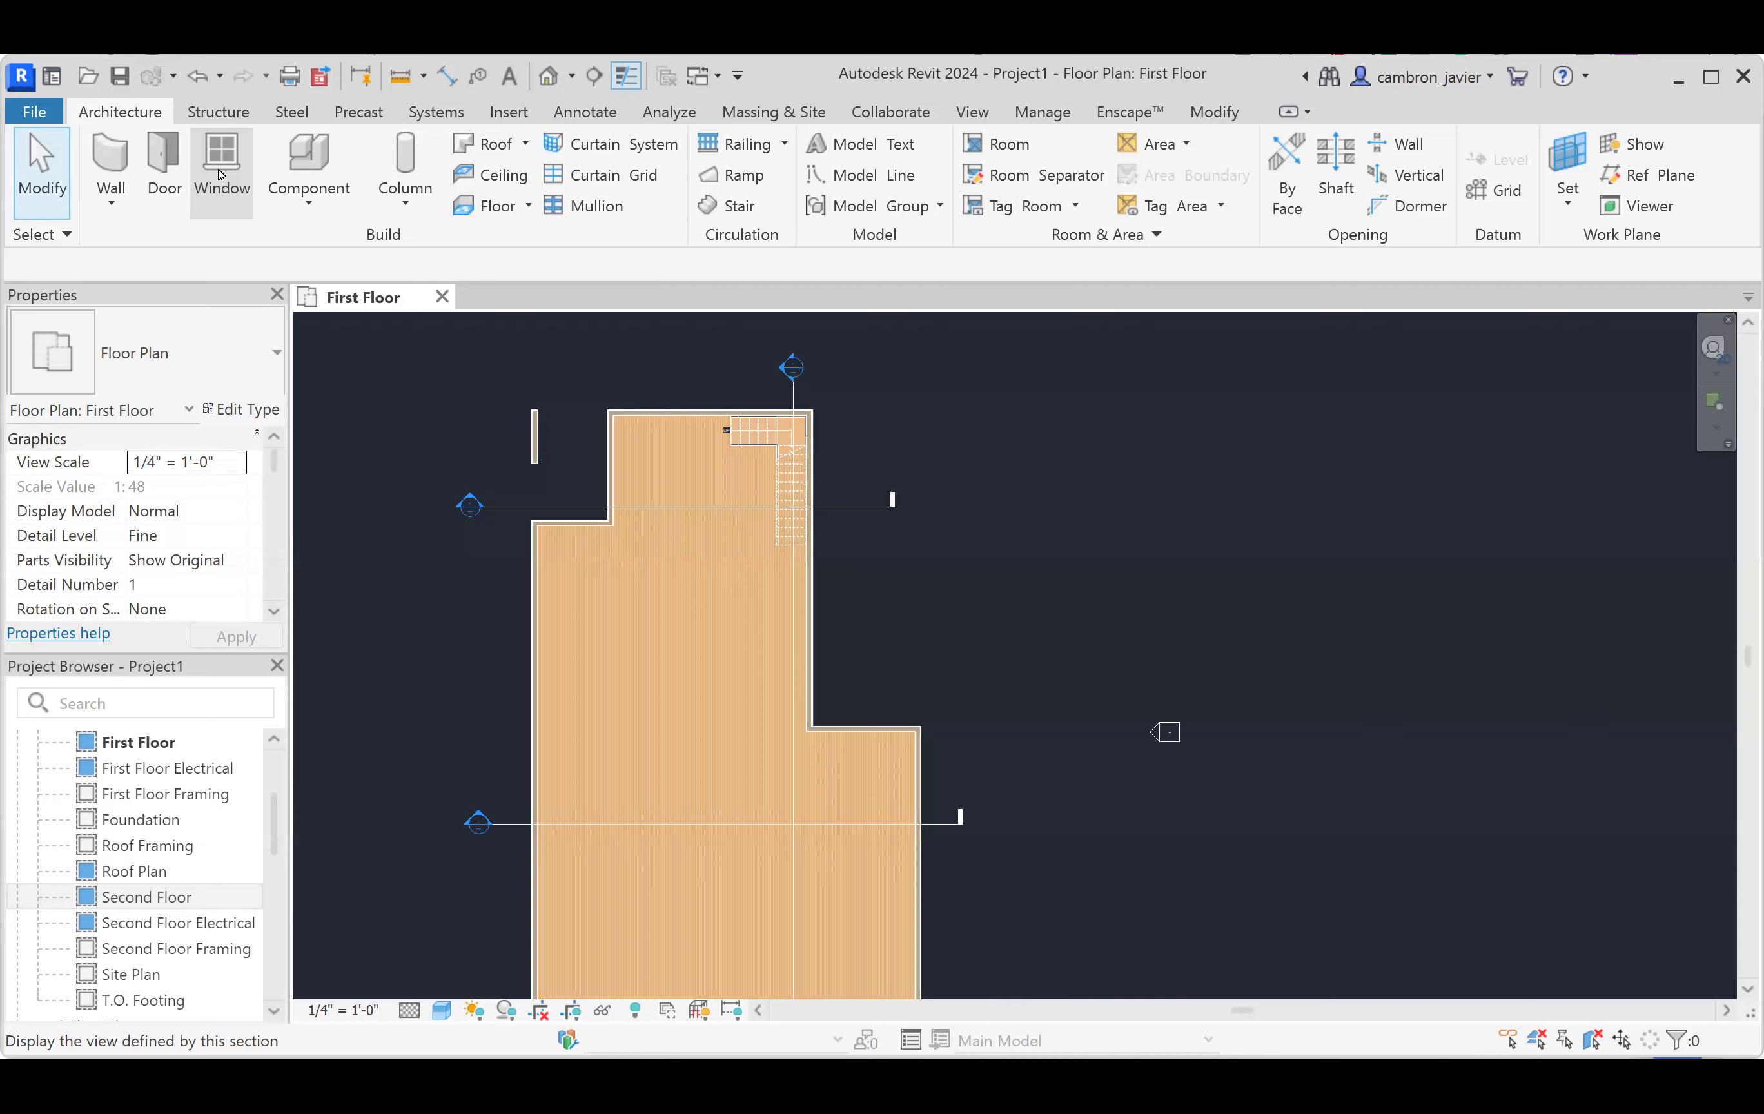
- Review the window families and sizes available for placement, starting with Fixed with Trim
{"action": "left_click", "coordinate": [221, 175]}
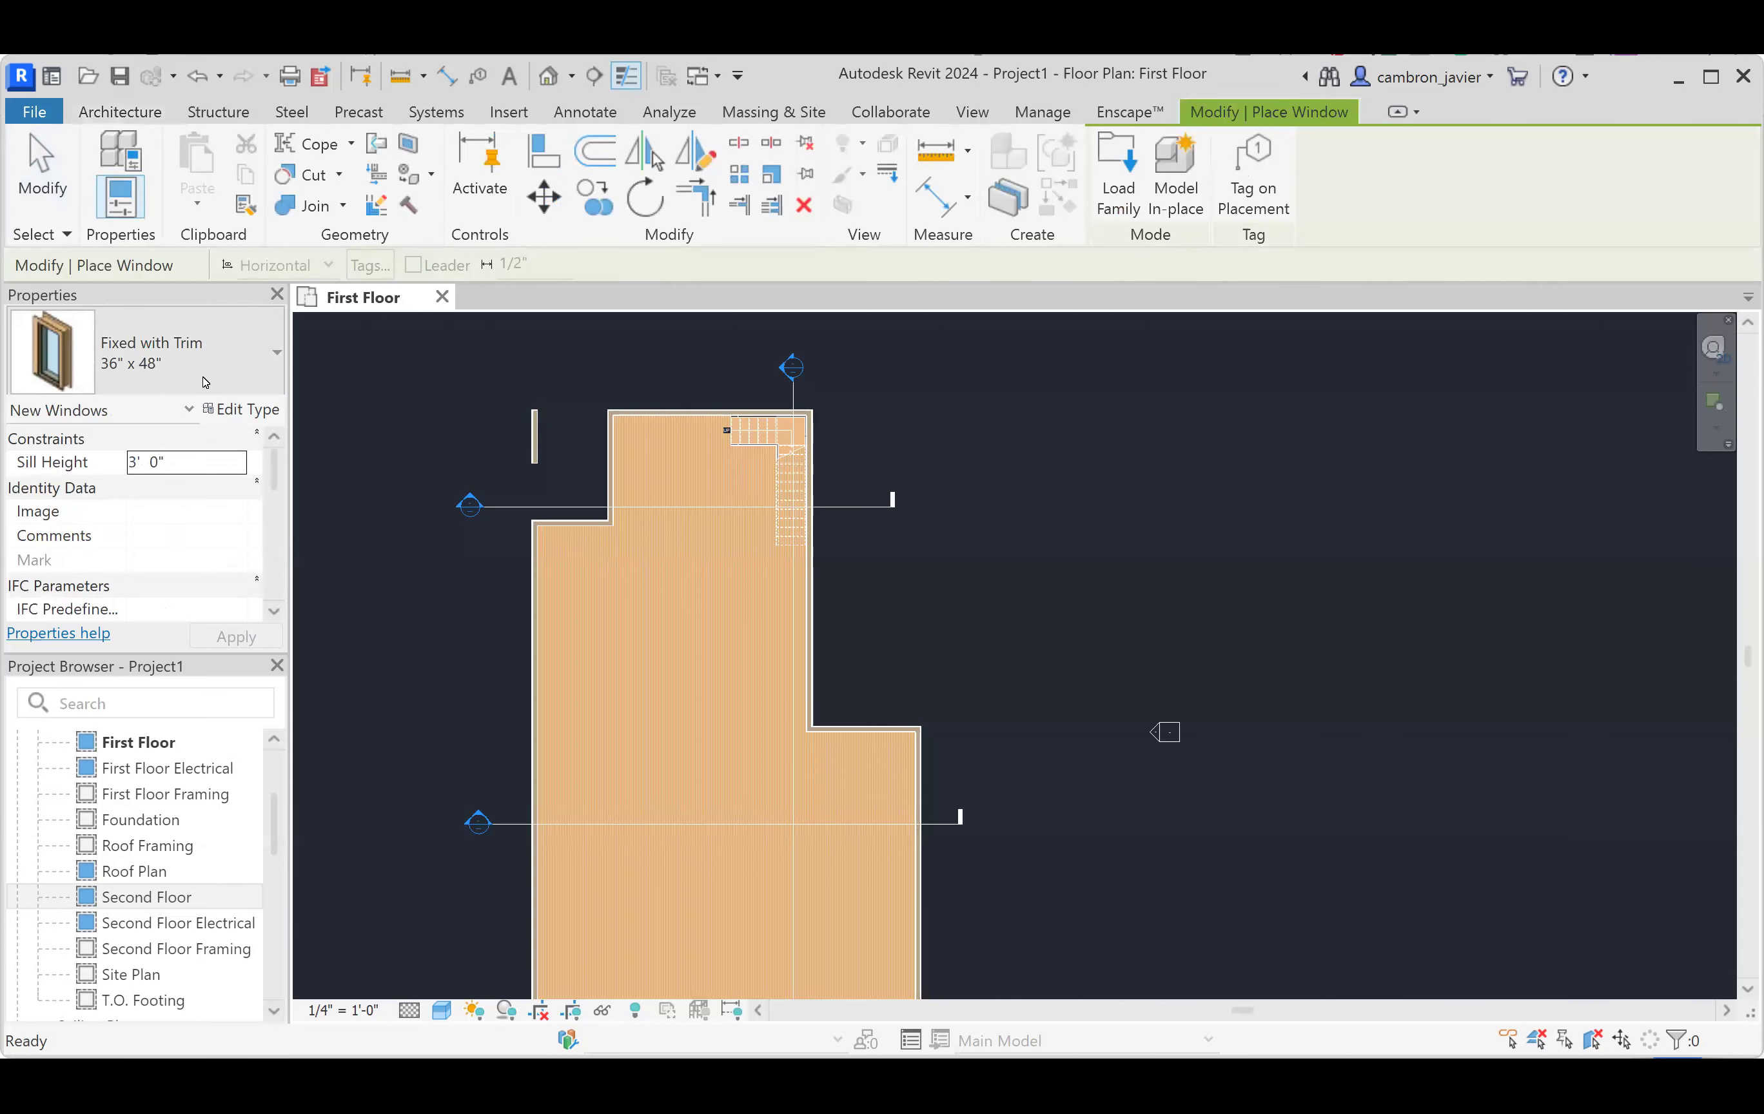
{"action": "left_click", "coordinate": [277, 351]}
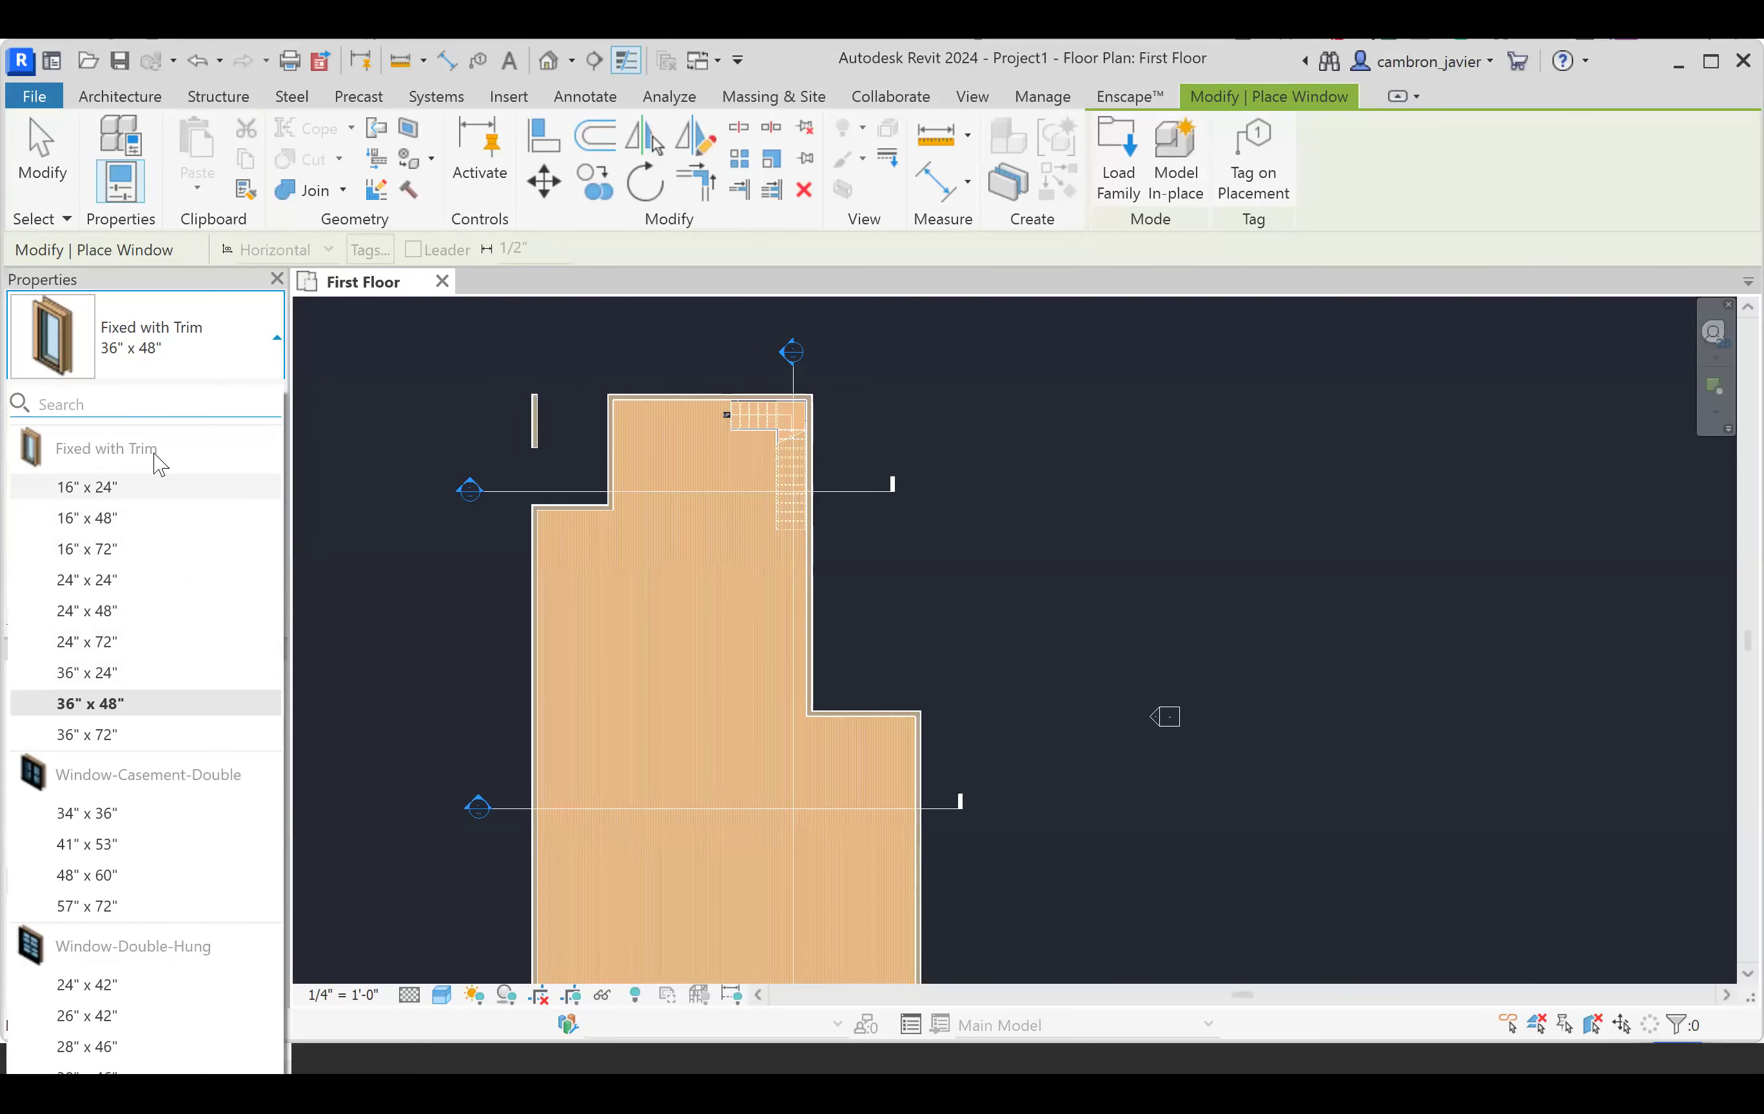
{"action": "mouse_move", "coordinate": [141, 462]}
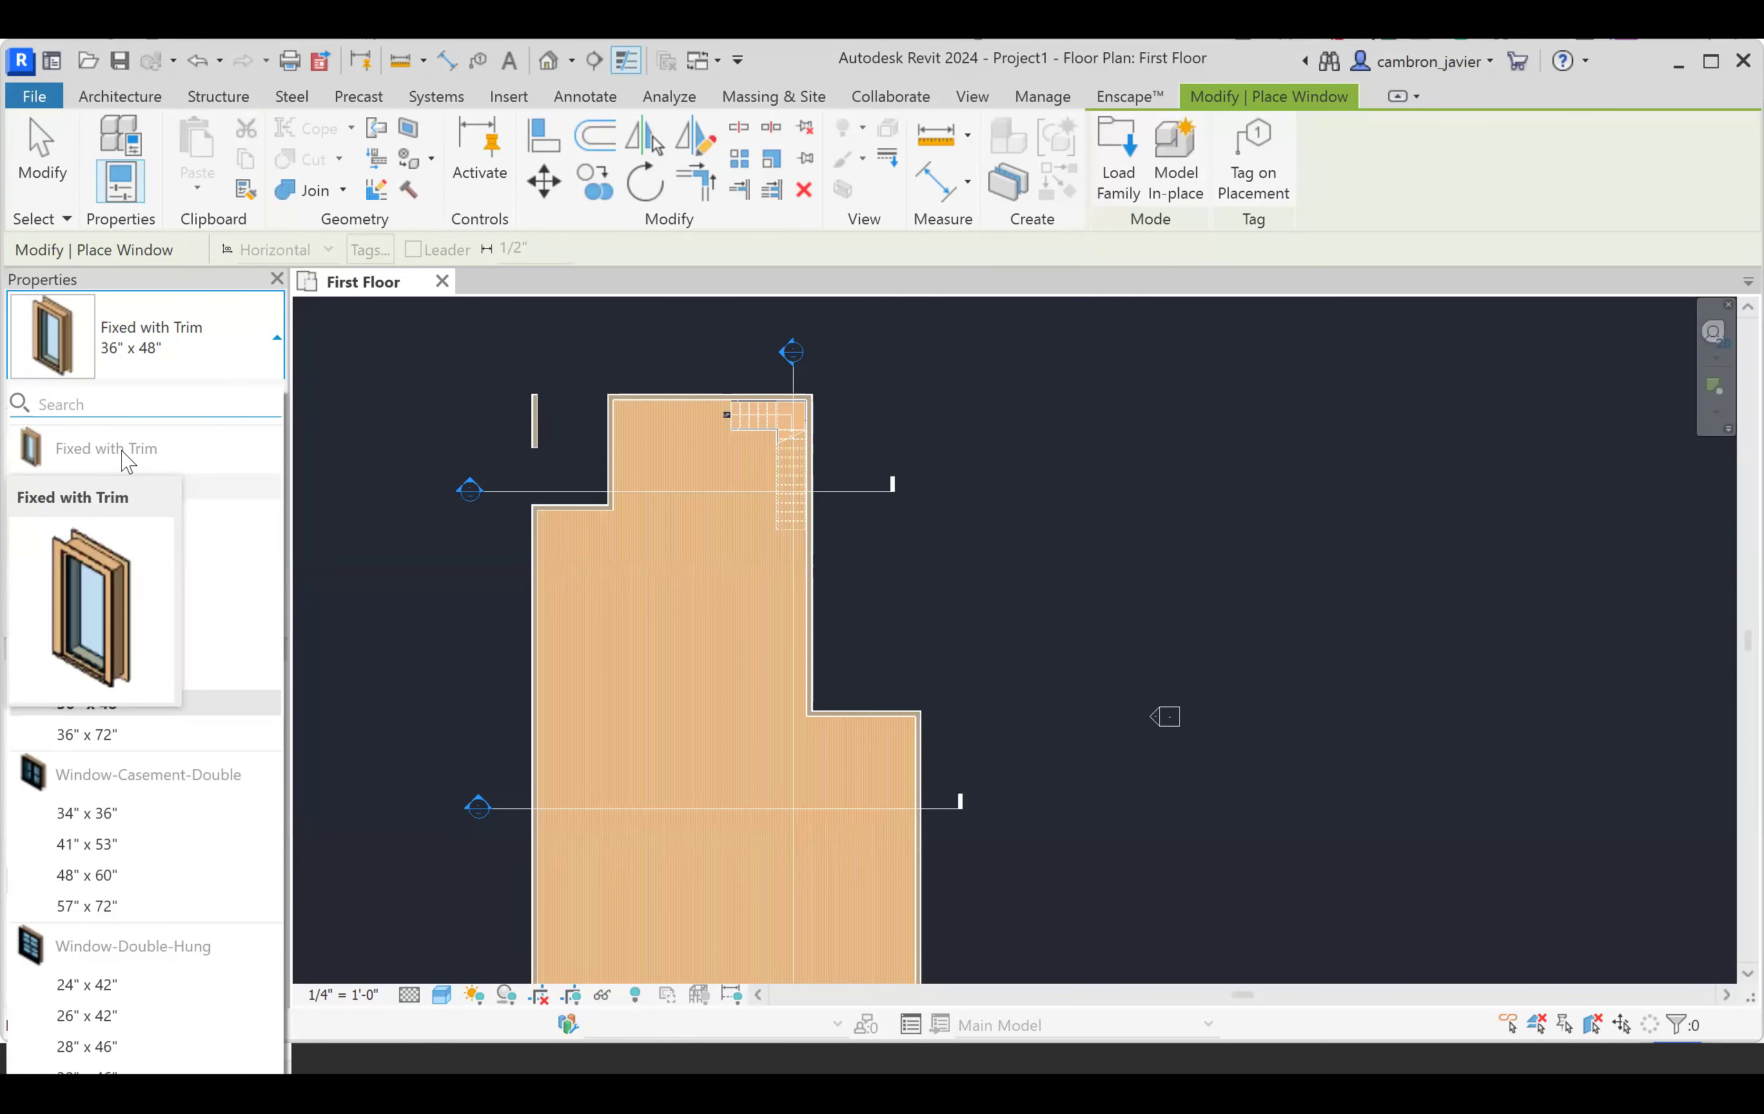
{"action": "key", "text": "Escape"}
{"action": "key", "text": "Escape"}
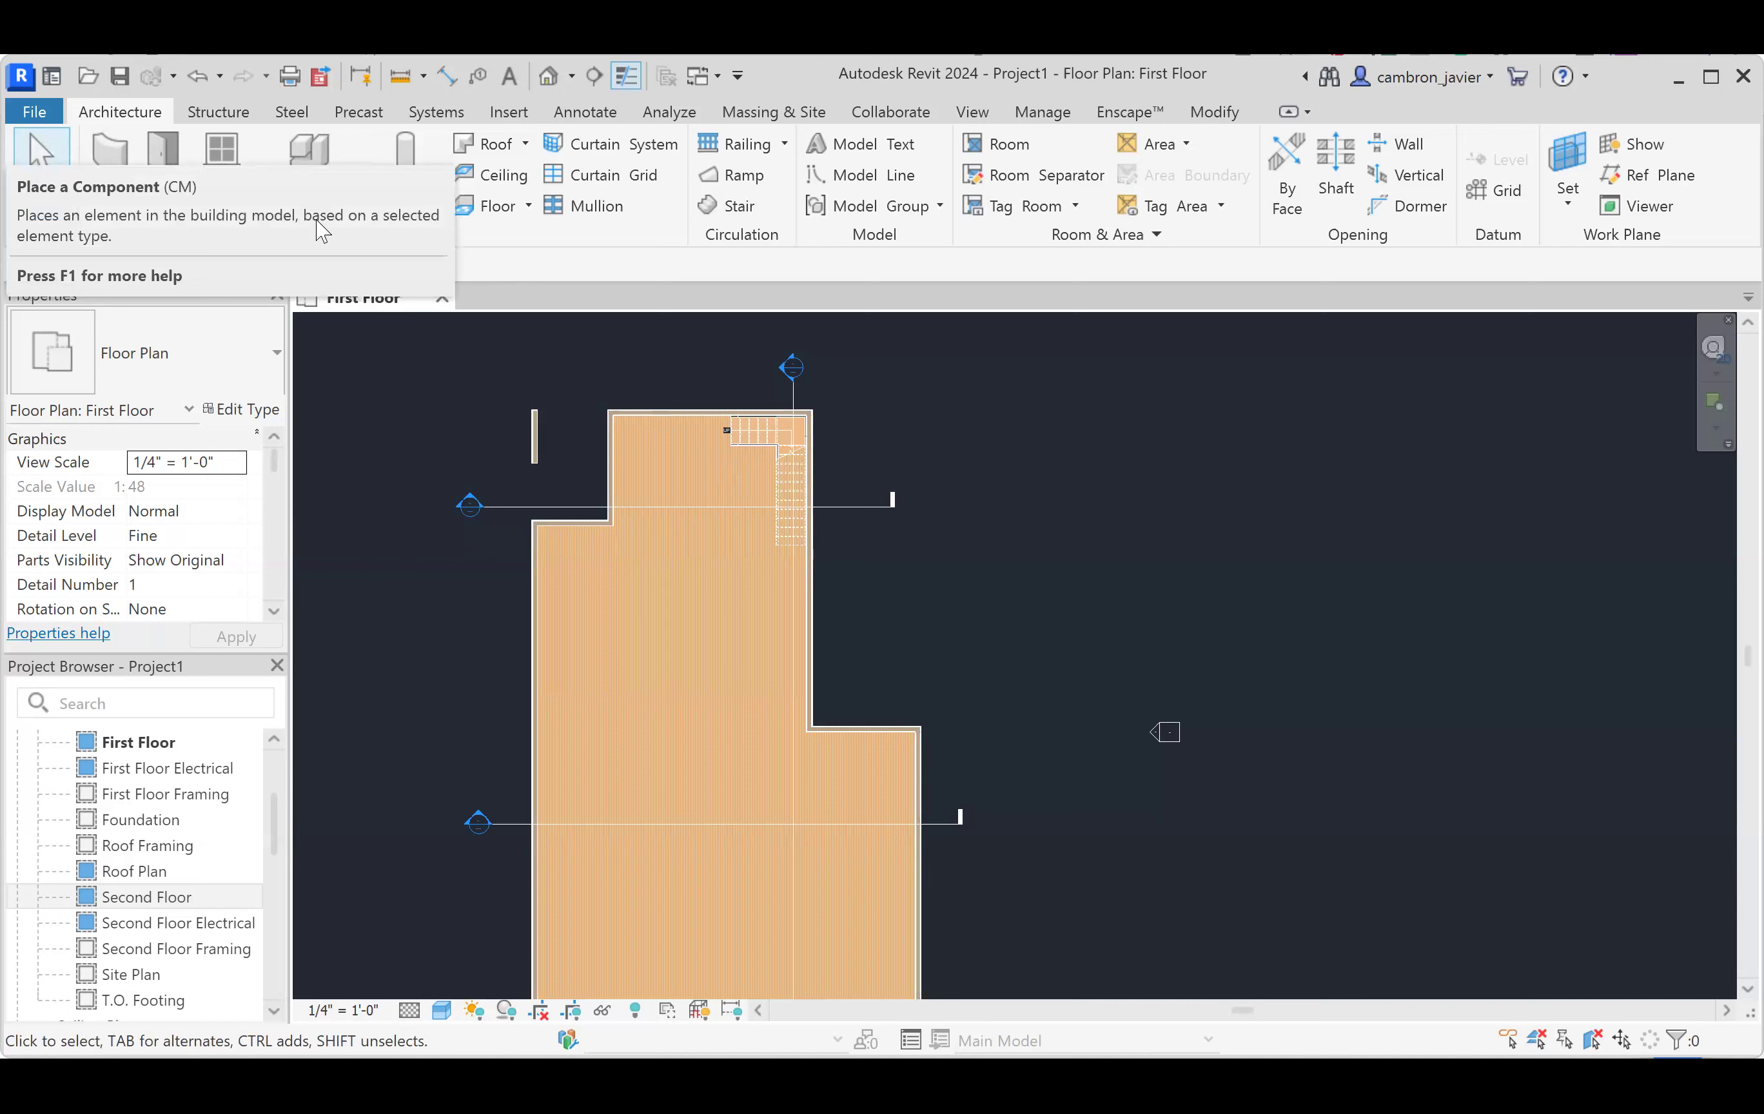
- Start placing a component near the stepped exterior wall corner of the First Floor plan
{"action": "scroll", "coordinate": [508, 418], "scroll_direction": "down", "scroll_amount": 2}
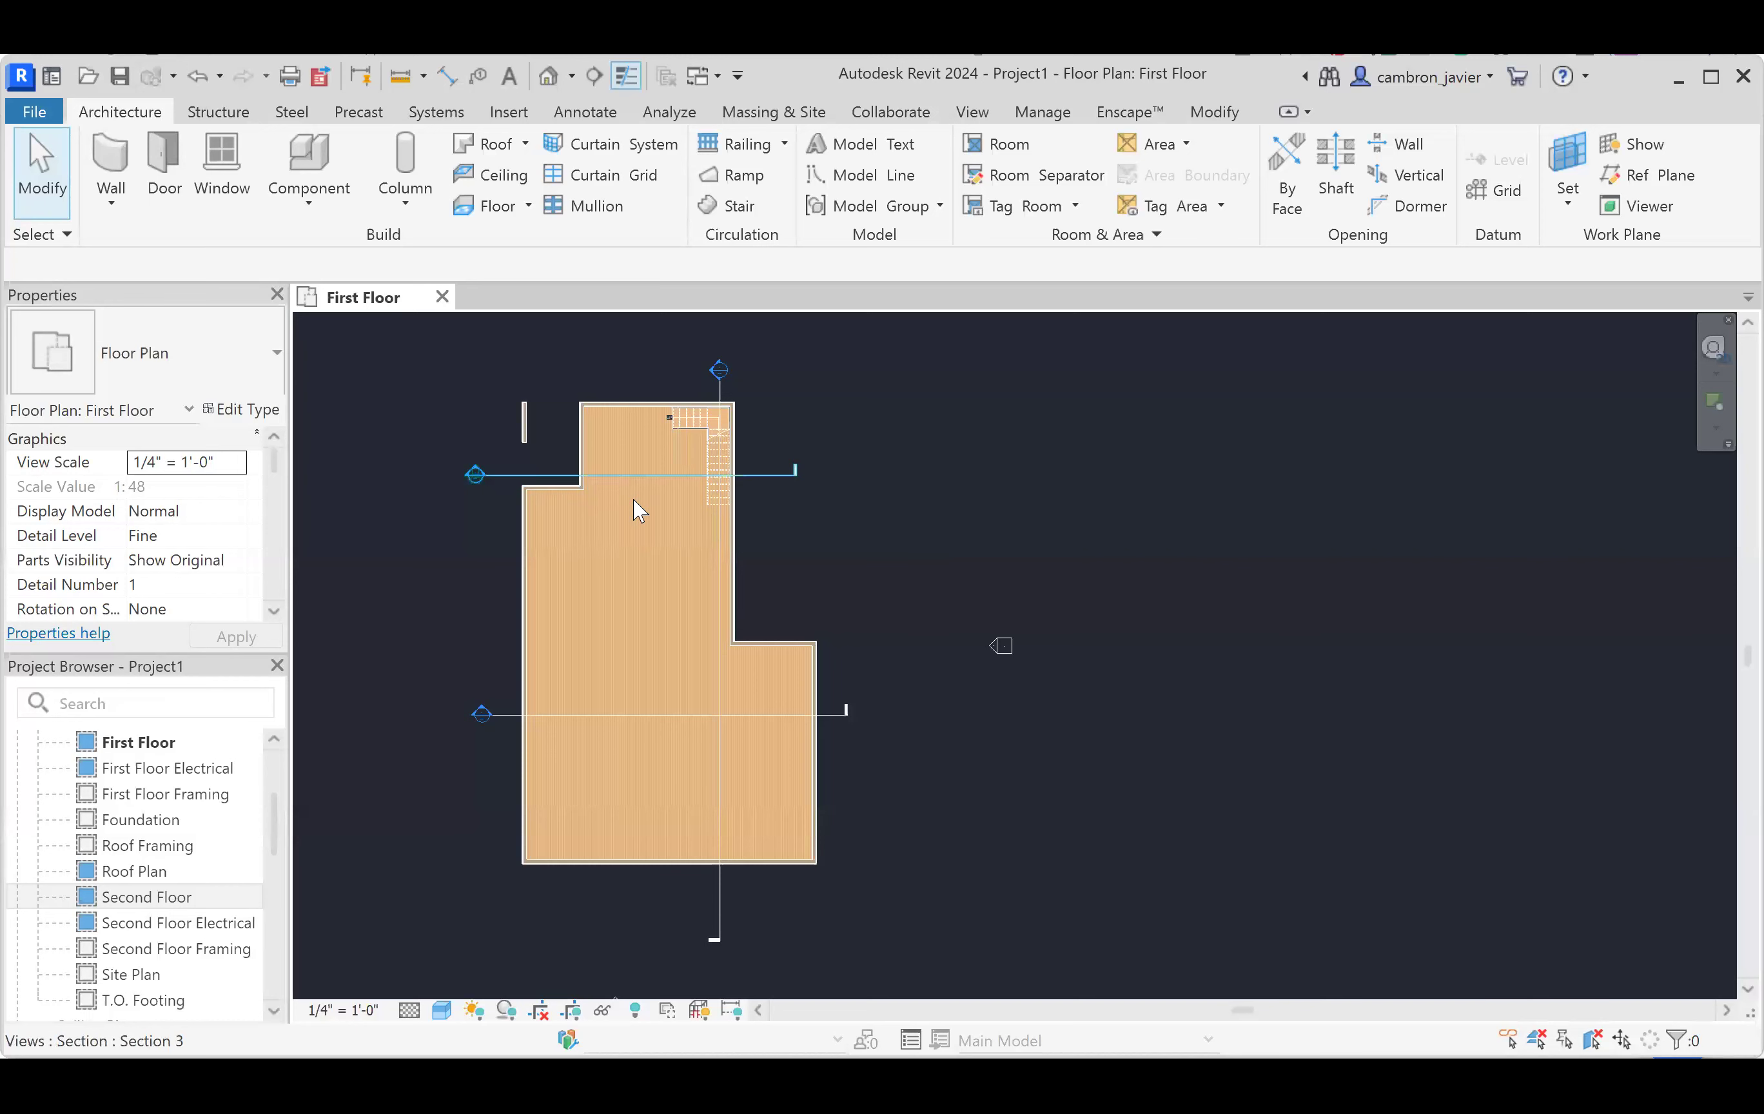
{"action": "scroll", "coordinate": [646, 612], "scroll_direction": "up", "scroll_amount": 1}
{"action": "scroll", "coordinate": [652, 638], "scroll_direction": "down", "scroll_amount": 1}
{"action": "scroll", "coordinate": [541, 534], "scroll_direction": "down", "scroll_amount": 1}
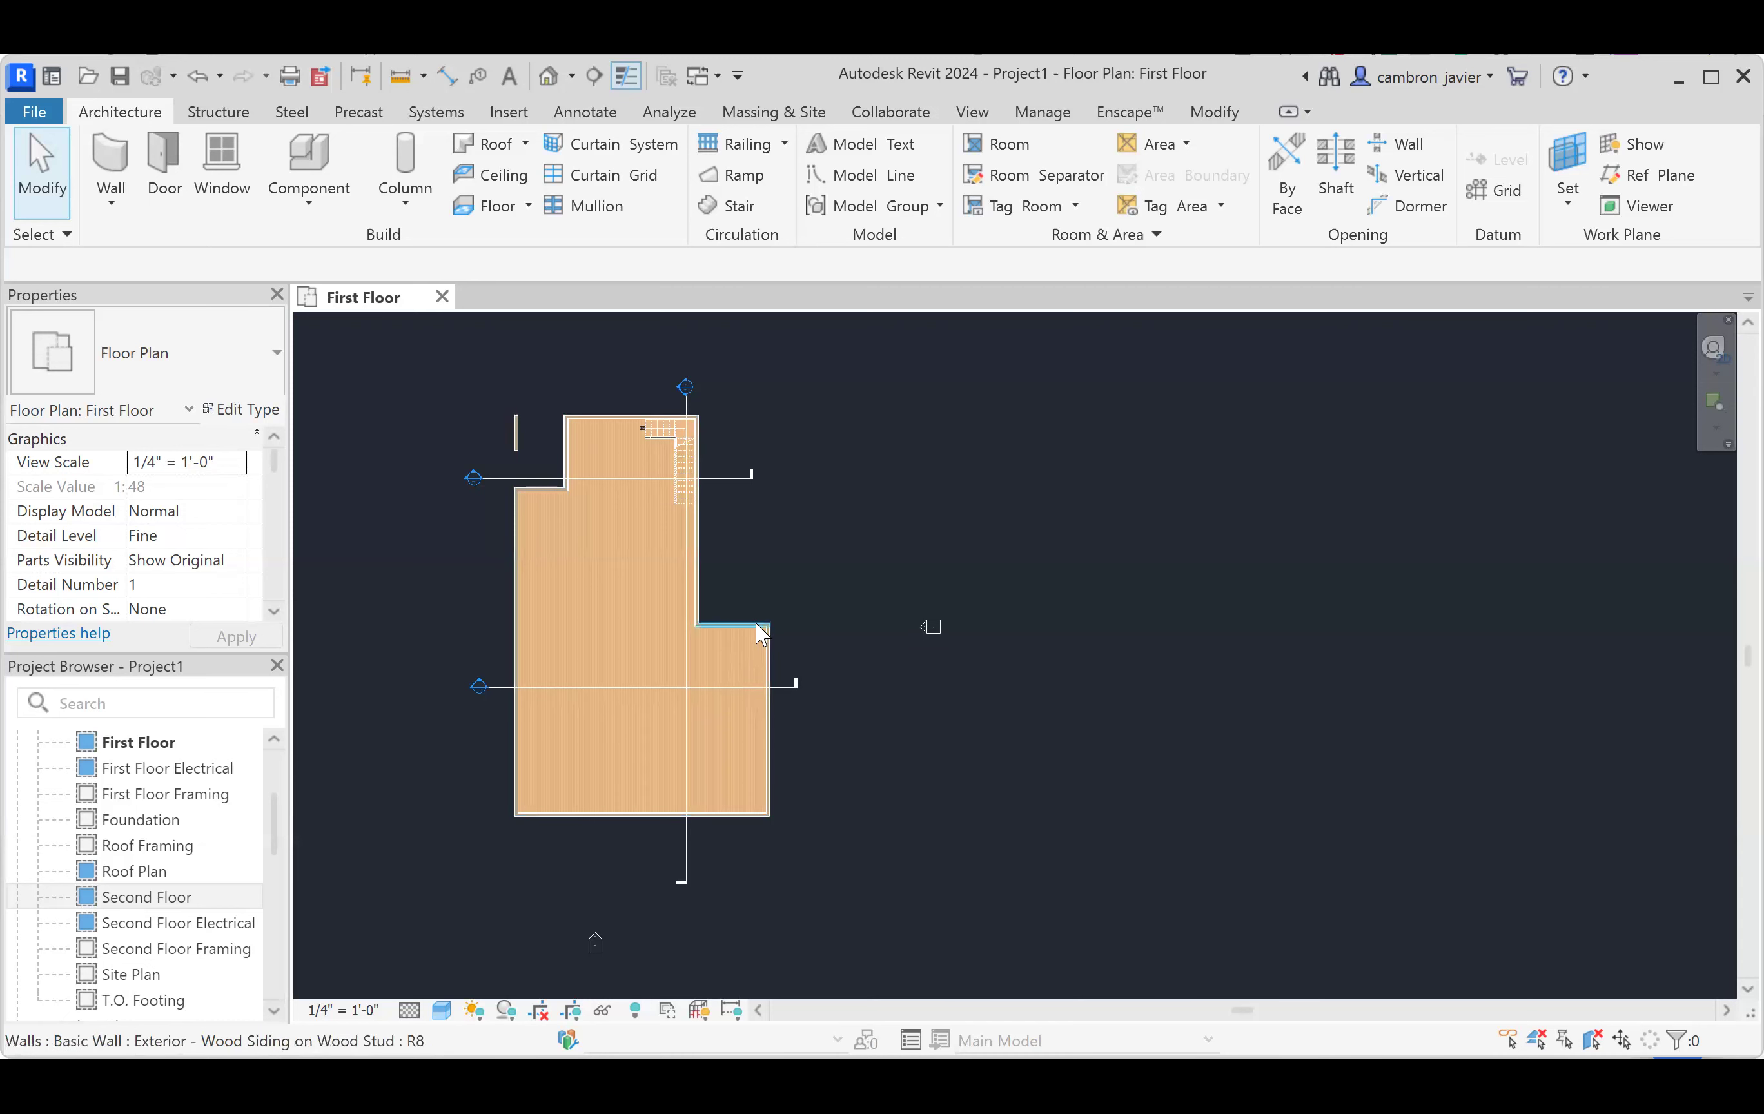
{"action": "scroll", "coordinate": [744, 625], "scroll_direction": "up", "scroll_amount": 2}
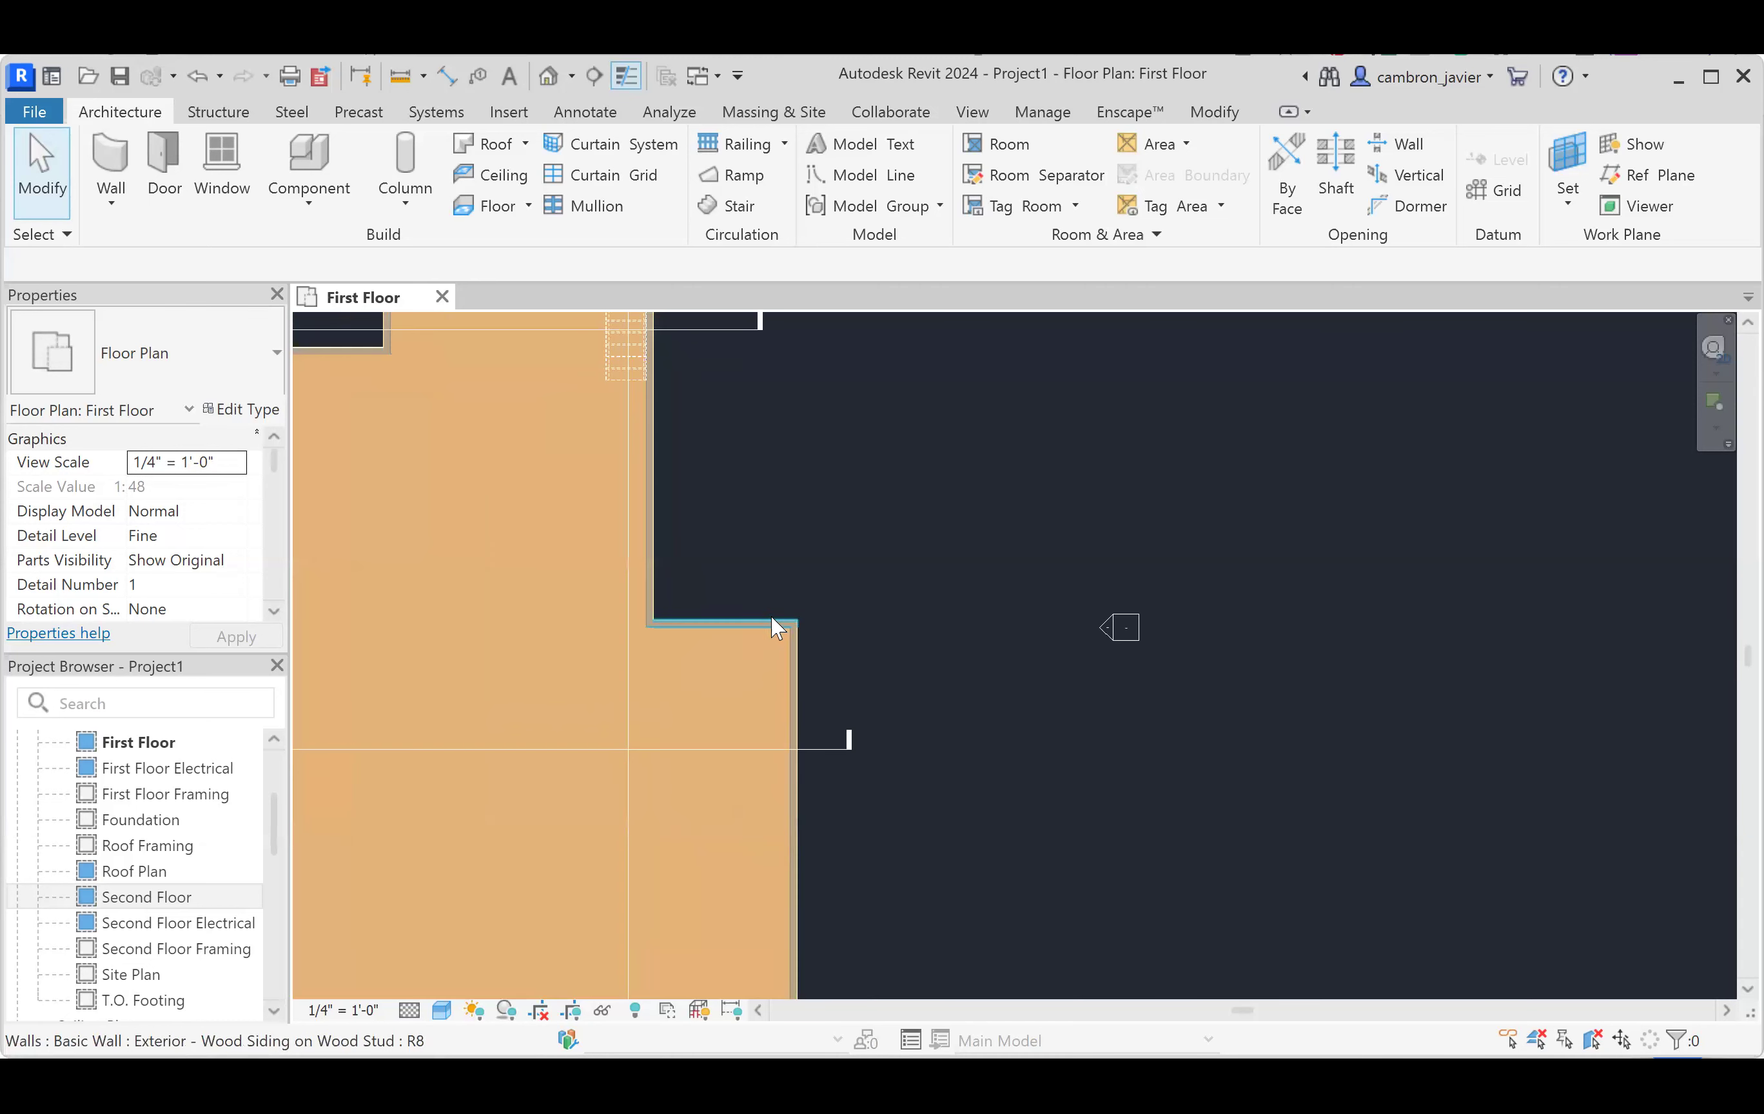
{"action": "scroll", "coordinate": [773, 626], "scroll_direction": "up", "scroll_amount": 1}
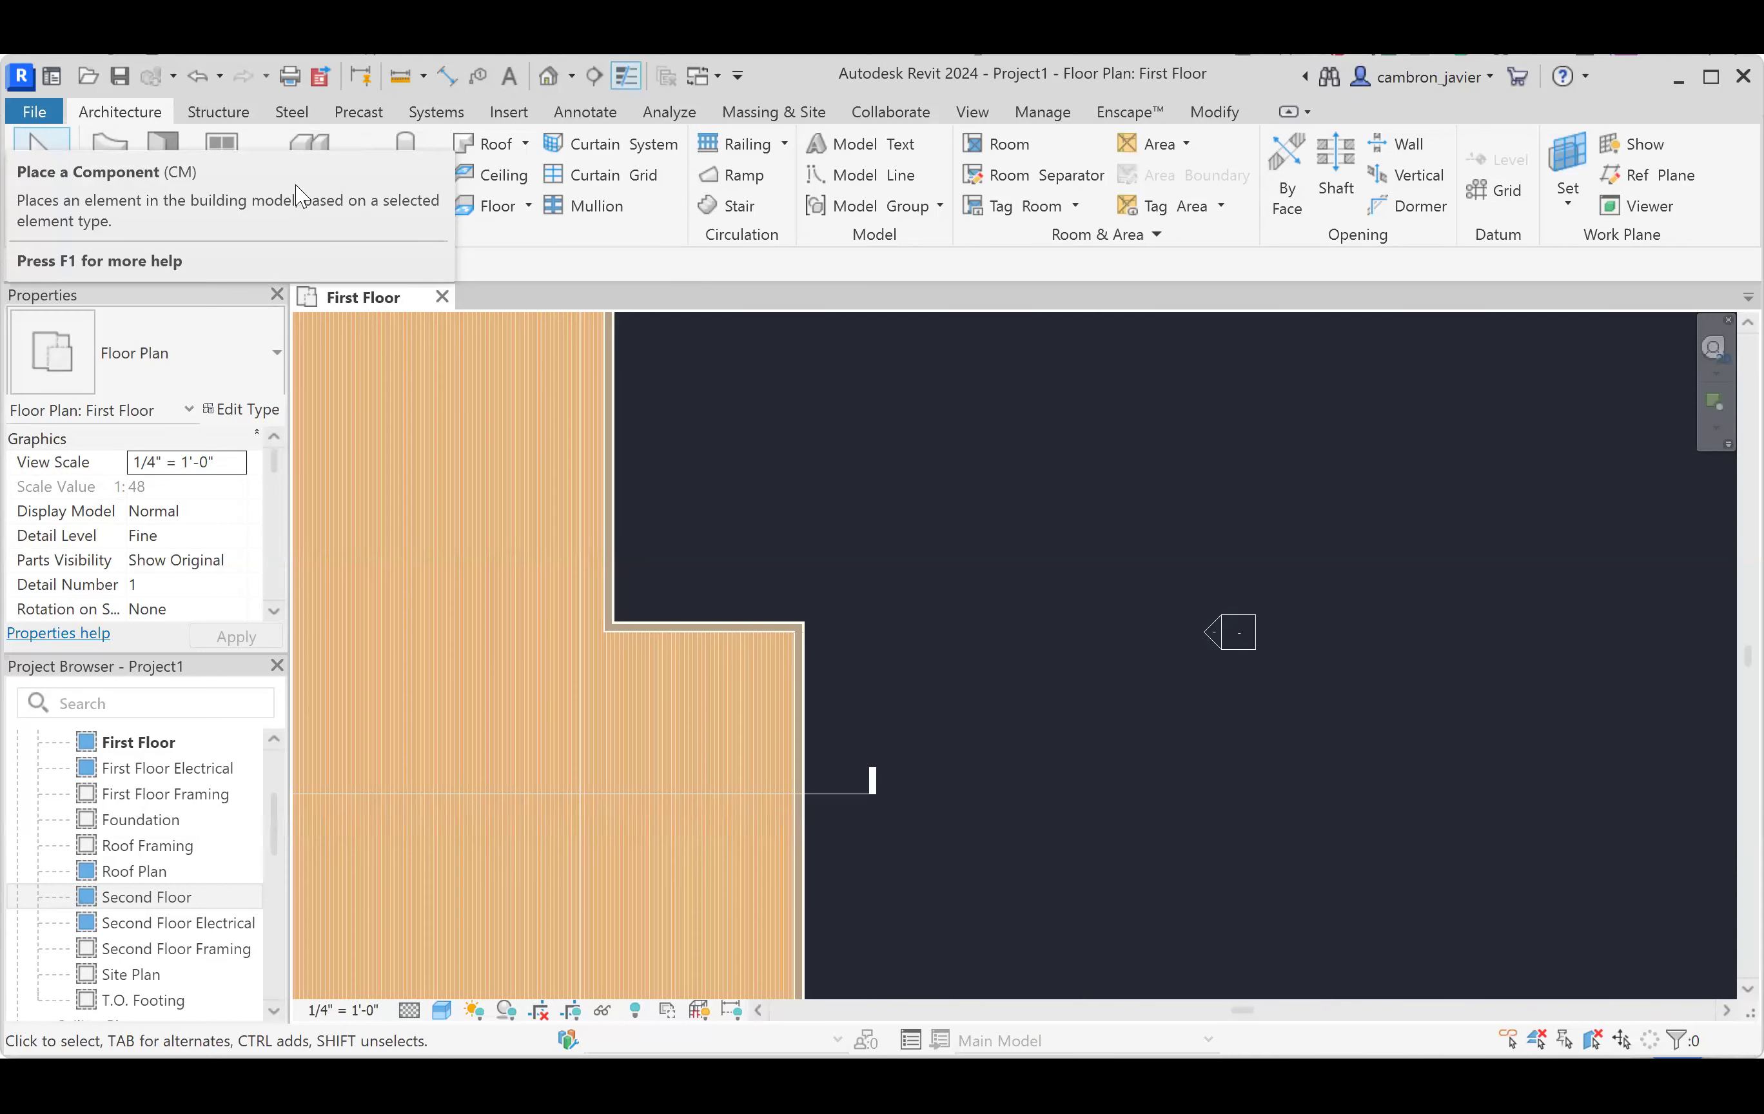
{"action": "left_click", "coordinate": [331, 214]}
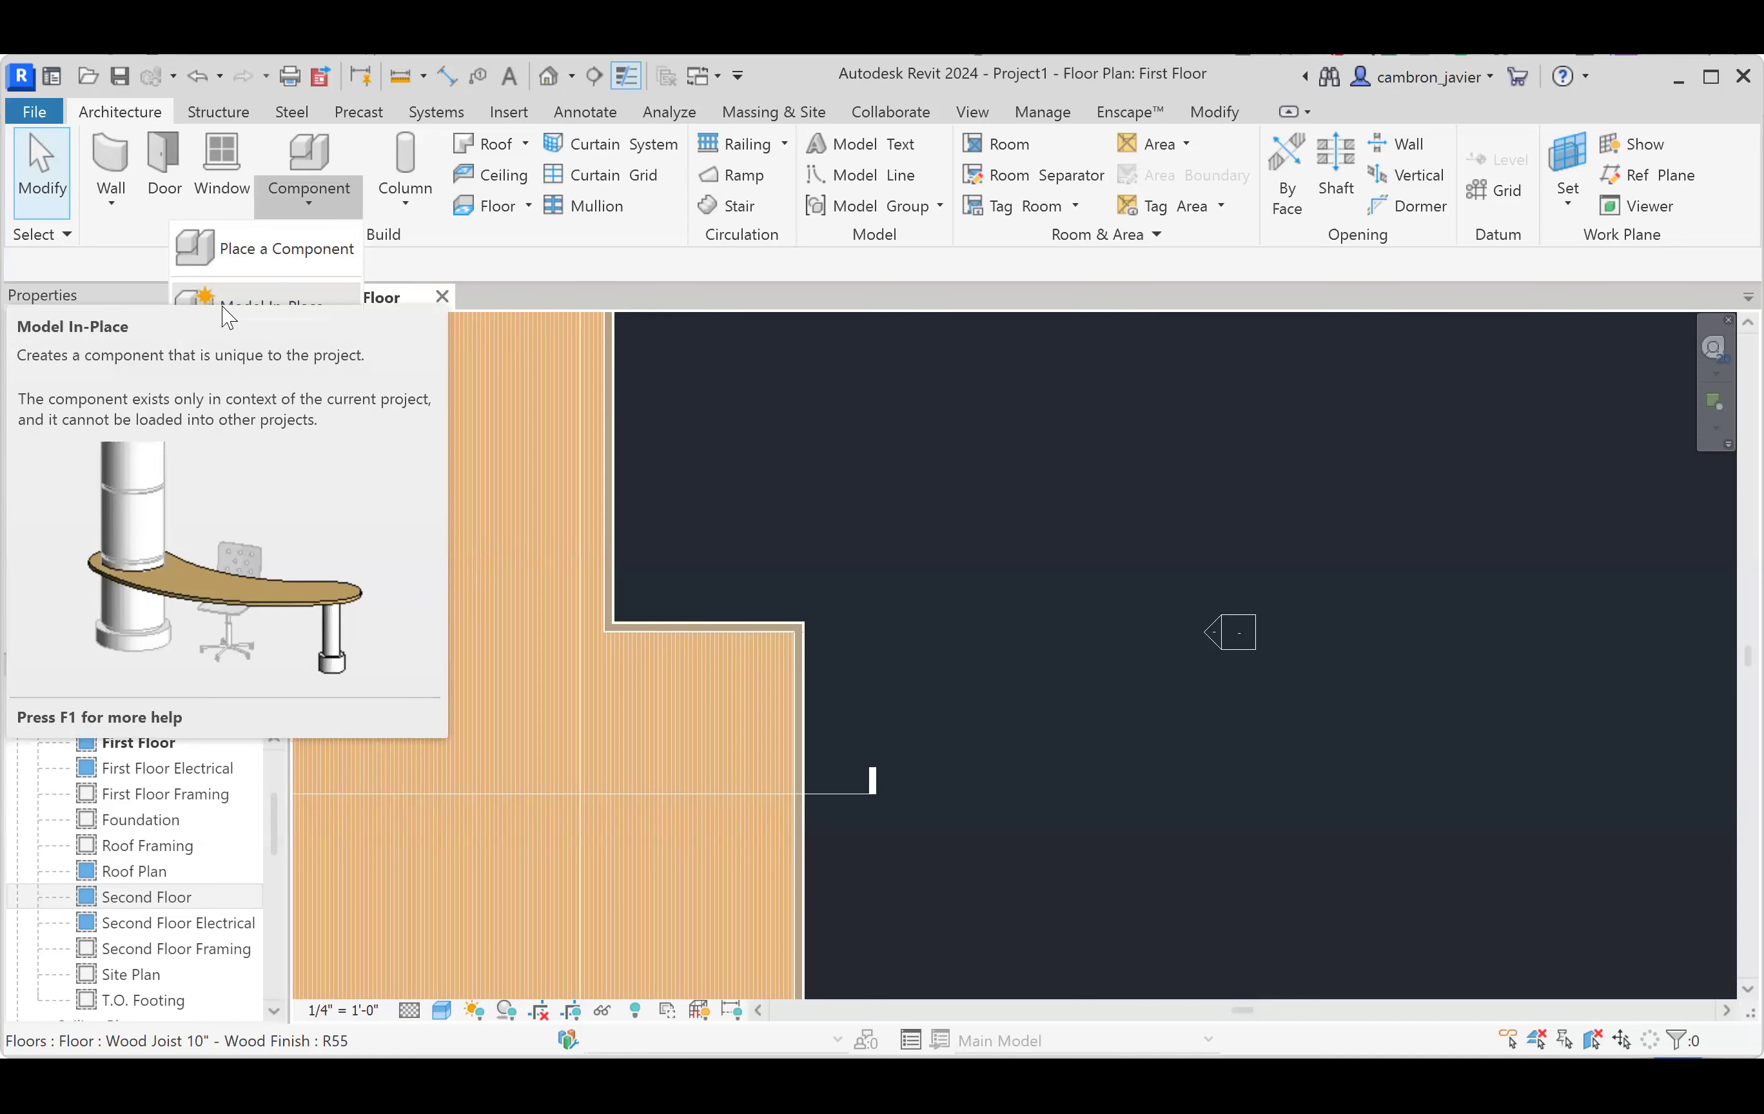
{"action": "left_click", "coordinate": [310, 148]}
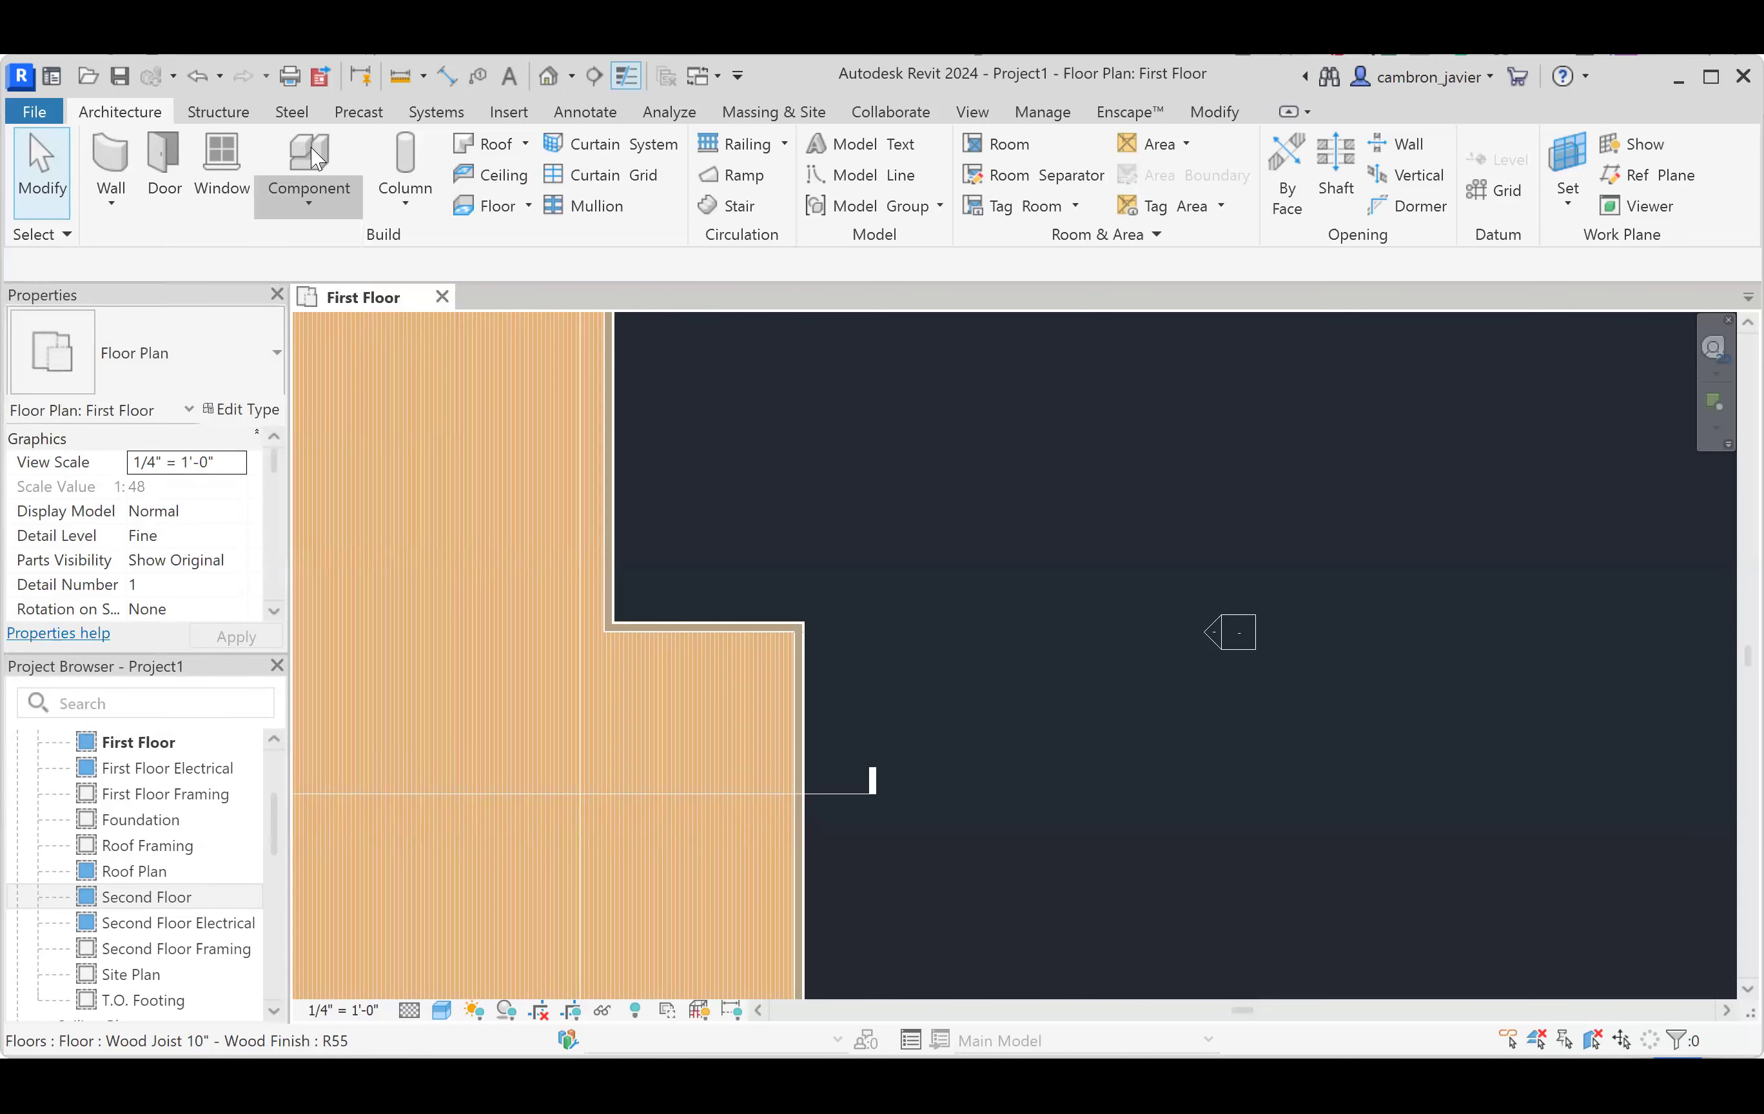
{"action": "left_click", "coordinate": [310, 148]}
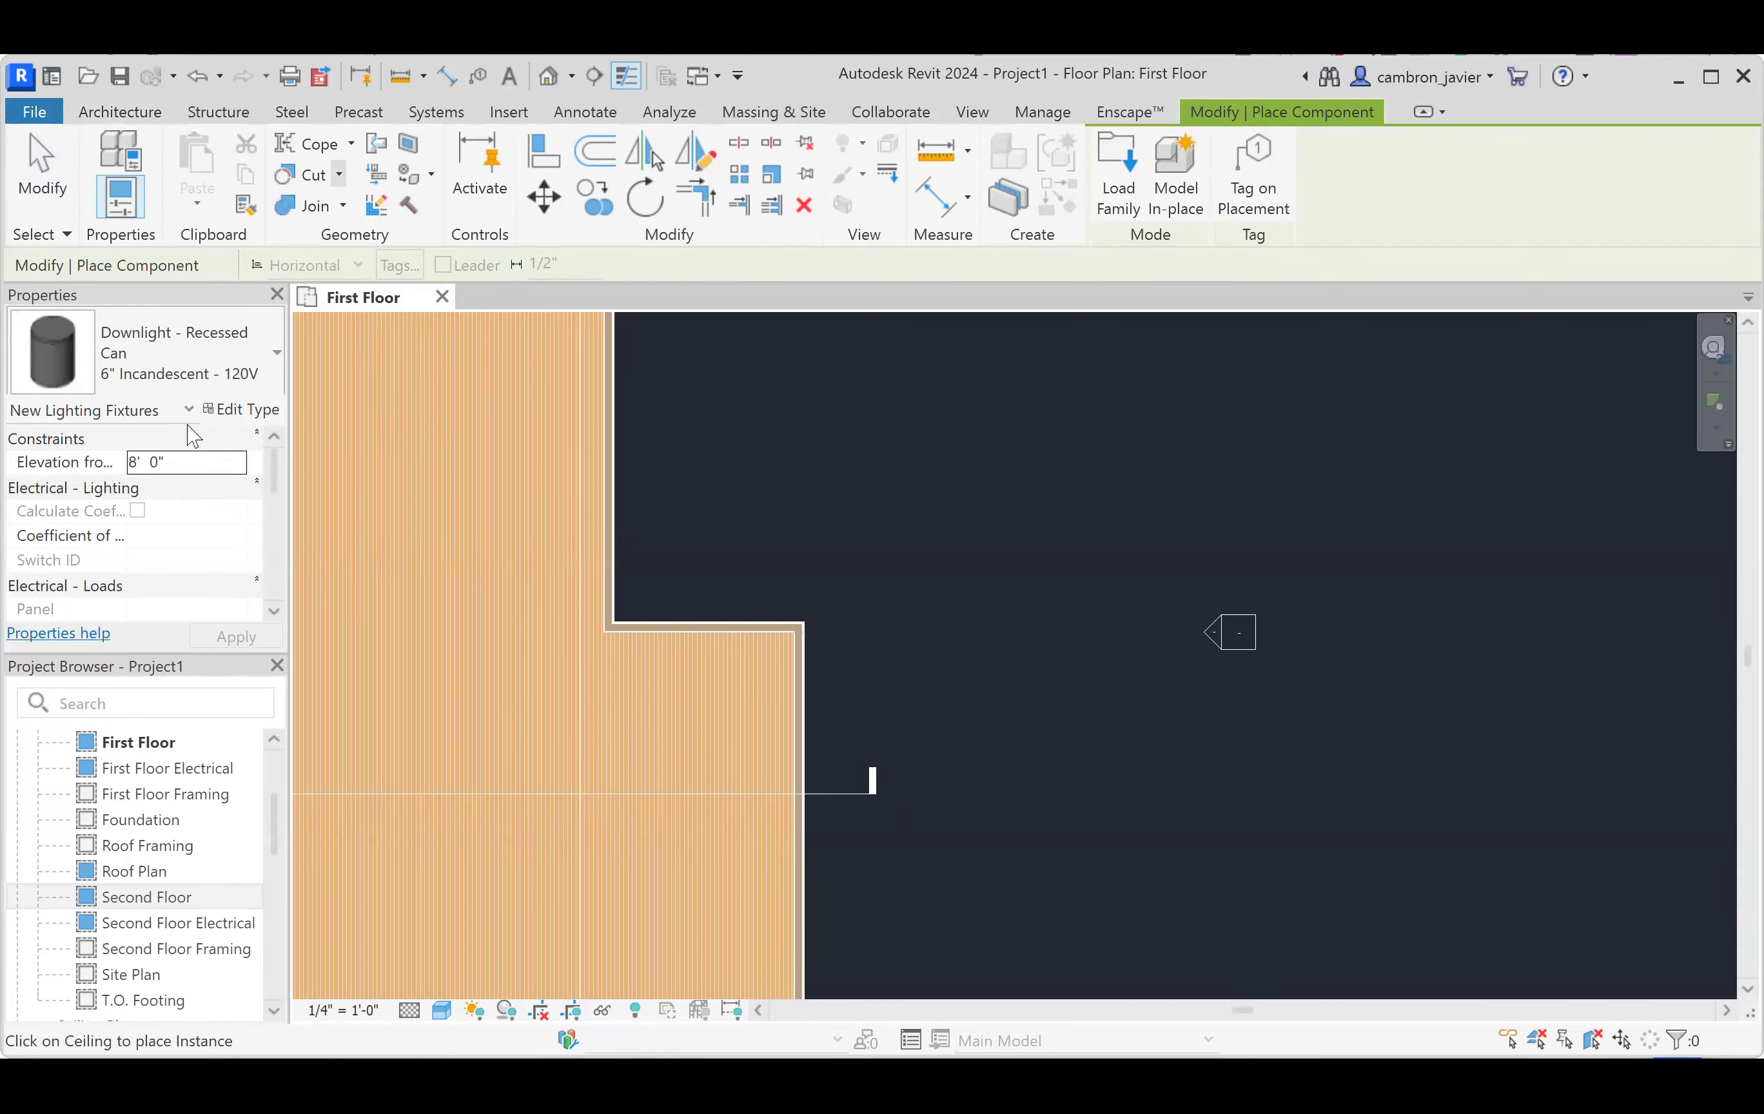
- Examine the loaded component families and sizes, from base cabinets and appliances through trees and plumbing fixtures to vanity cabinets and washers
{"action": "left_click", "coordinate": [234, 346]}
{"action": "scroll", "coordinate": [144, 546], "scroll_direction": "up", "scroll_amount": 10}
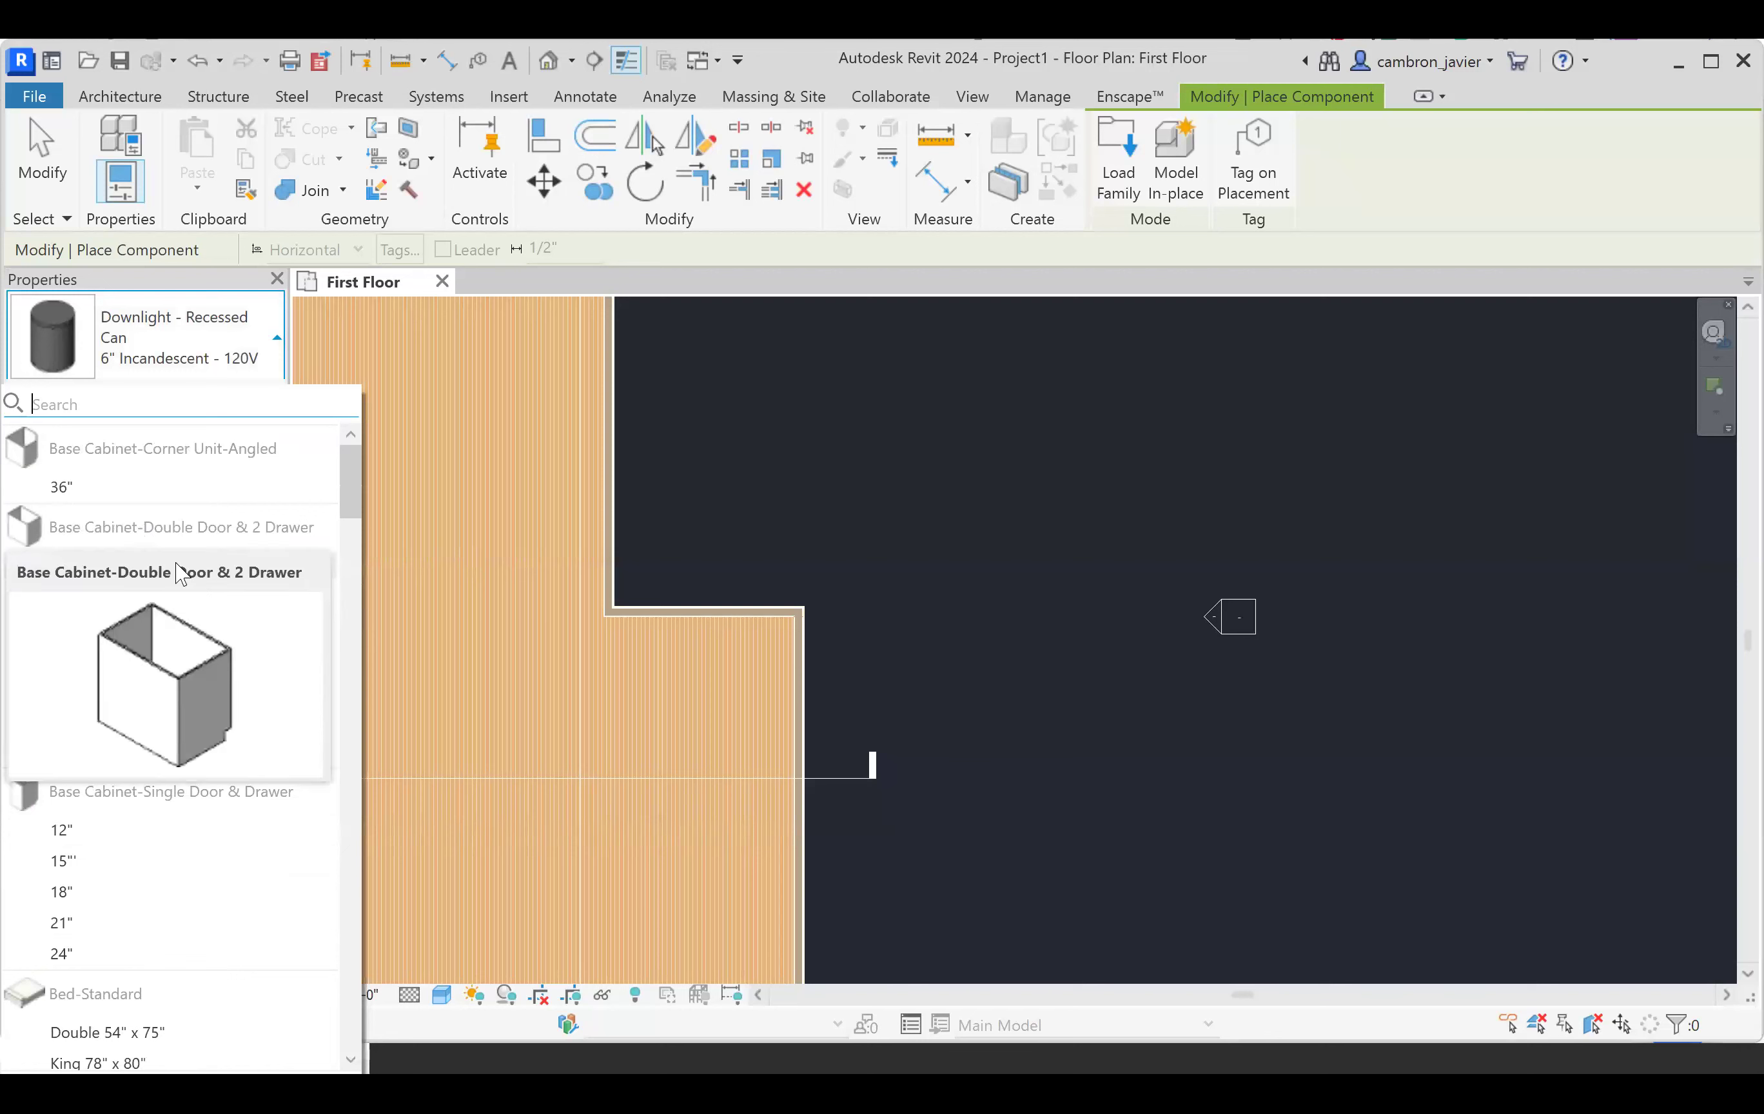
{"action": "scroll", "coordinate": [193, 579], "scroll_direction": "down", "scroll_amount": 5}
{"action": "scroll", "coordinate": [192, 574], "scroll_direction": "down", "scroll_amount": 3}
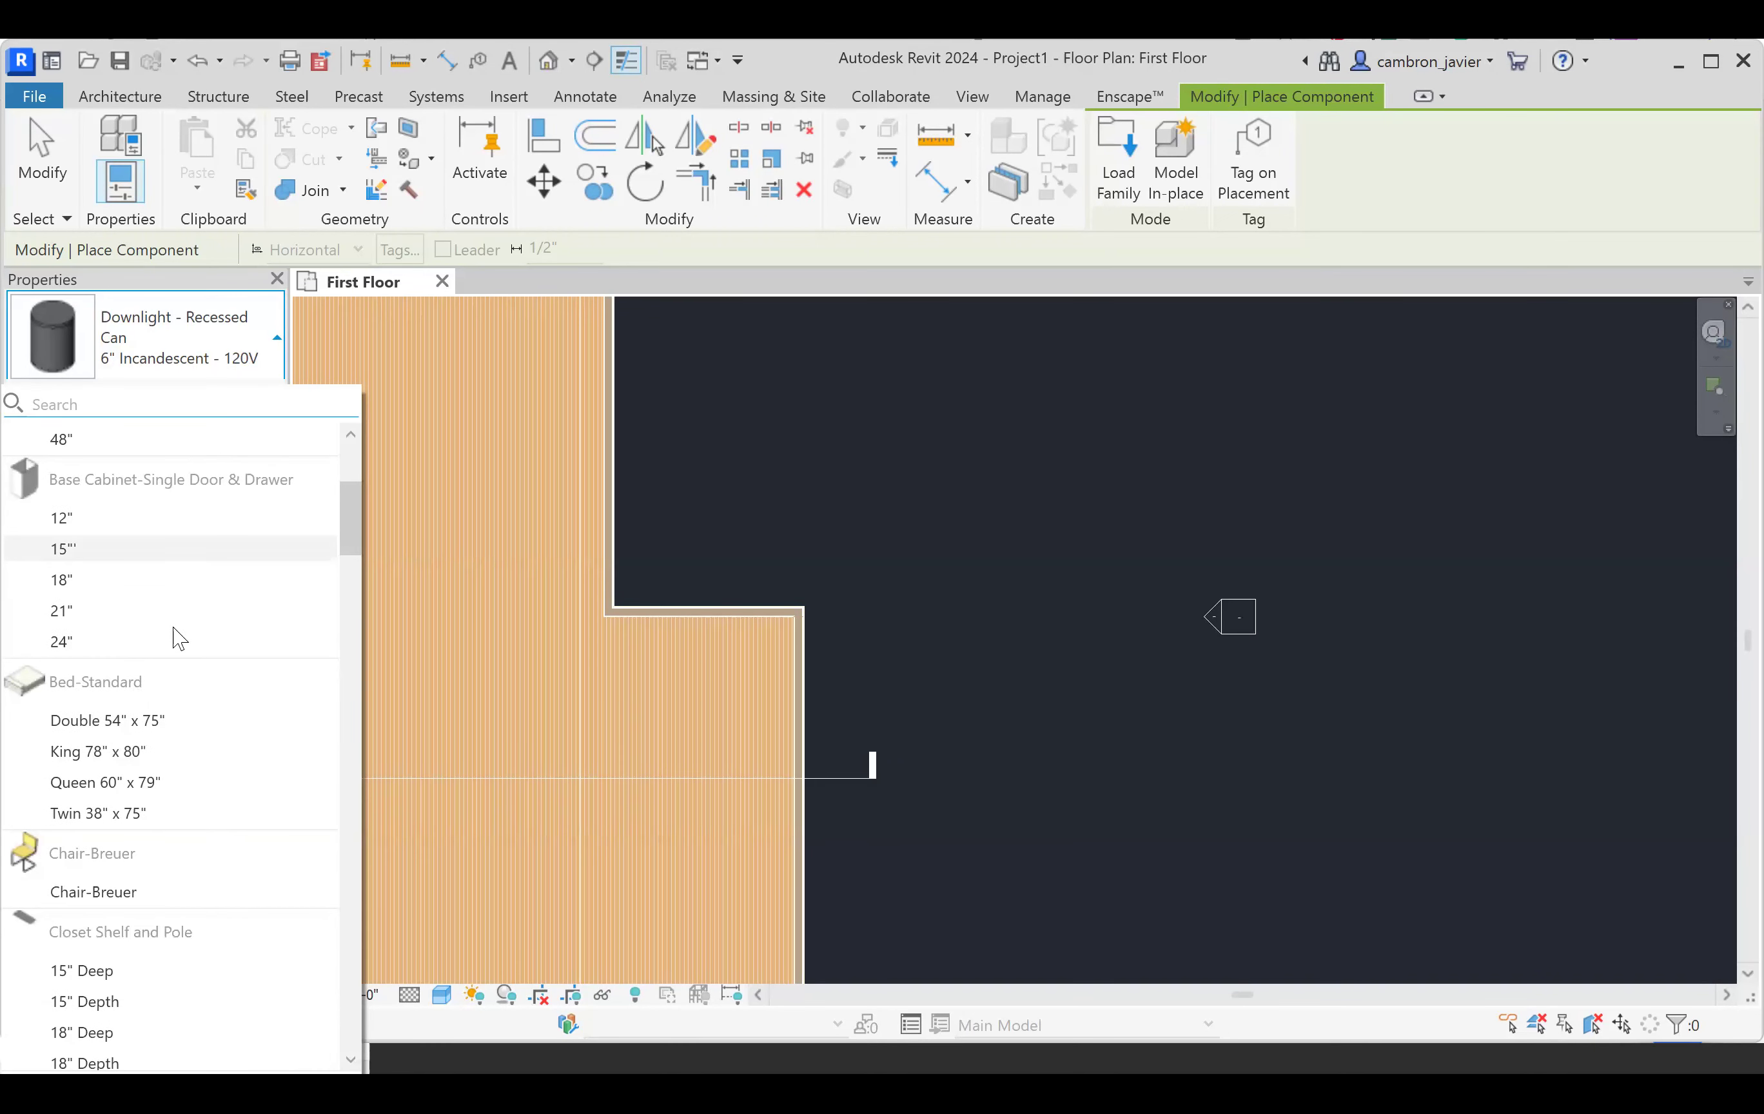
{"action": "scroll", "coordinate": [140, 600], "scroll_direction": "down", "scroll_amount": 3}
{"action": "scroll", "coordinate": [142, 675], "scroll_direction": "down", "scroll_amount": 9}
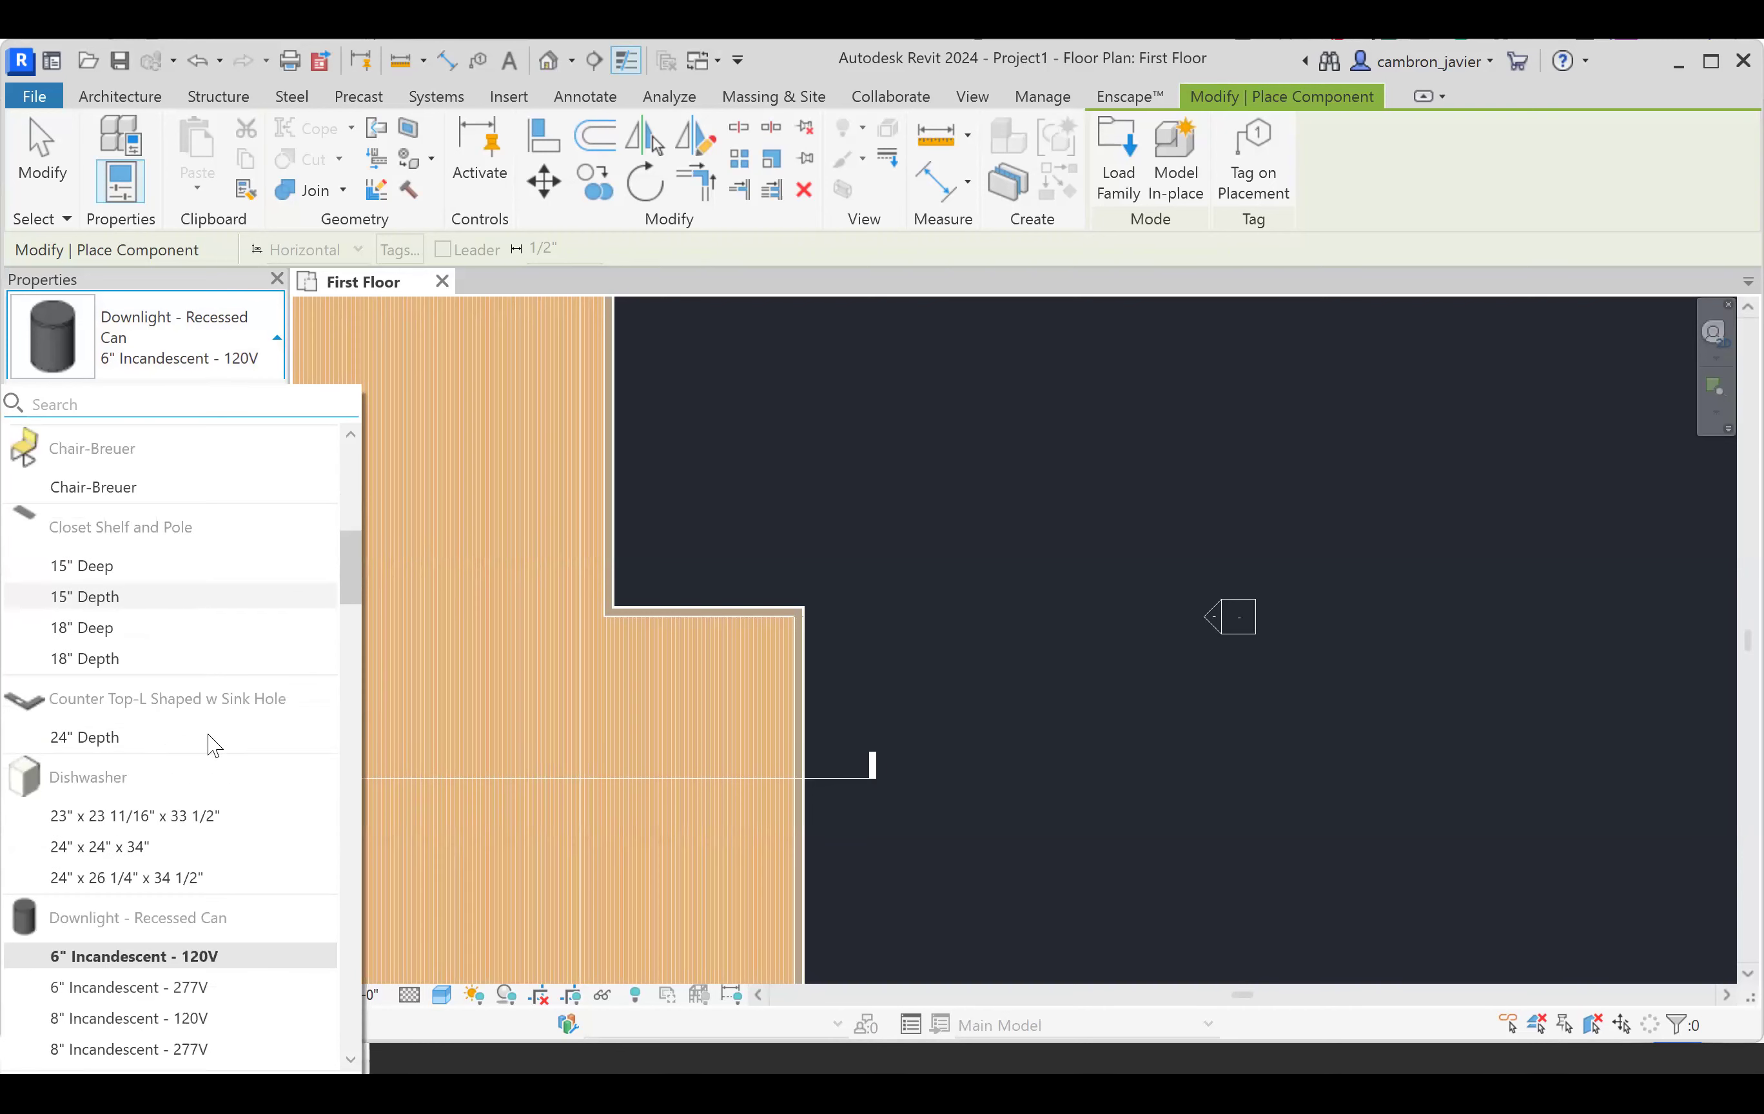
{"action": "scroll", "coordinate": [170, 748], "scroll_direction": "down", "scroll_amount": 12}
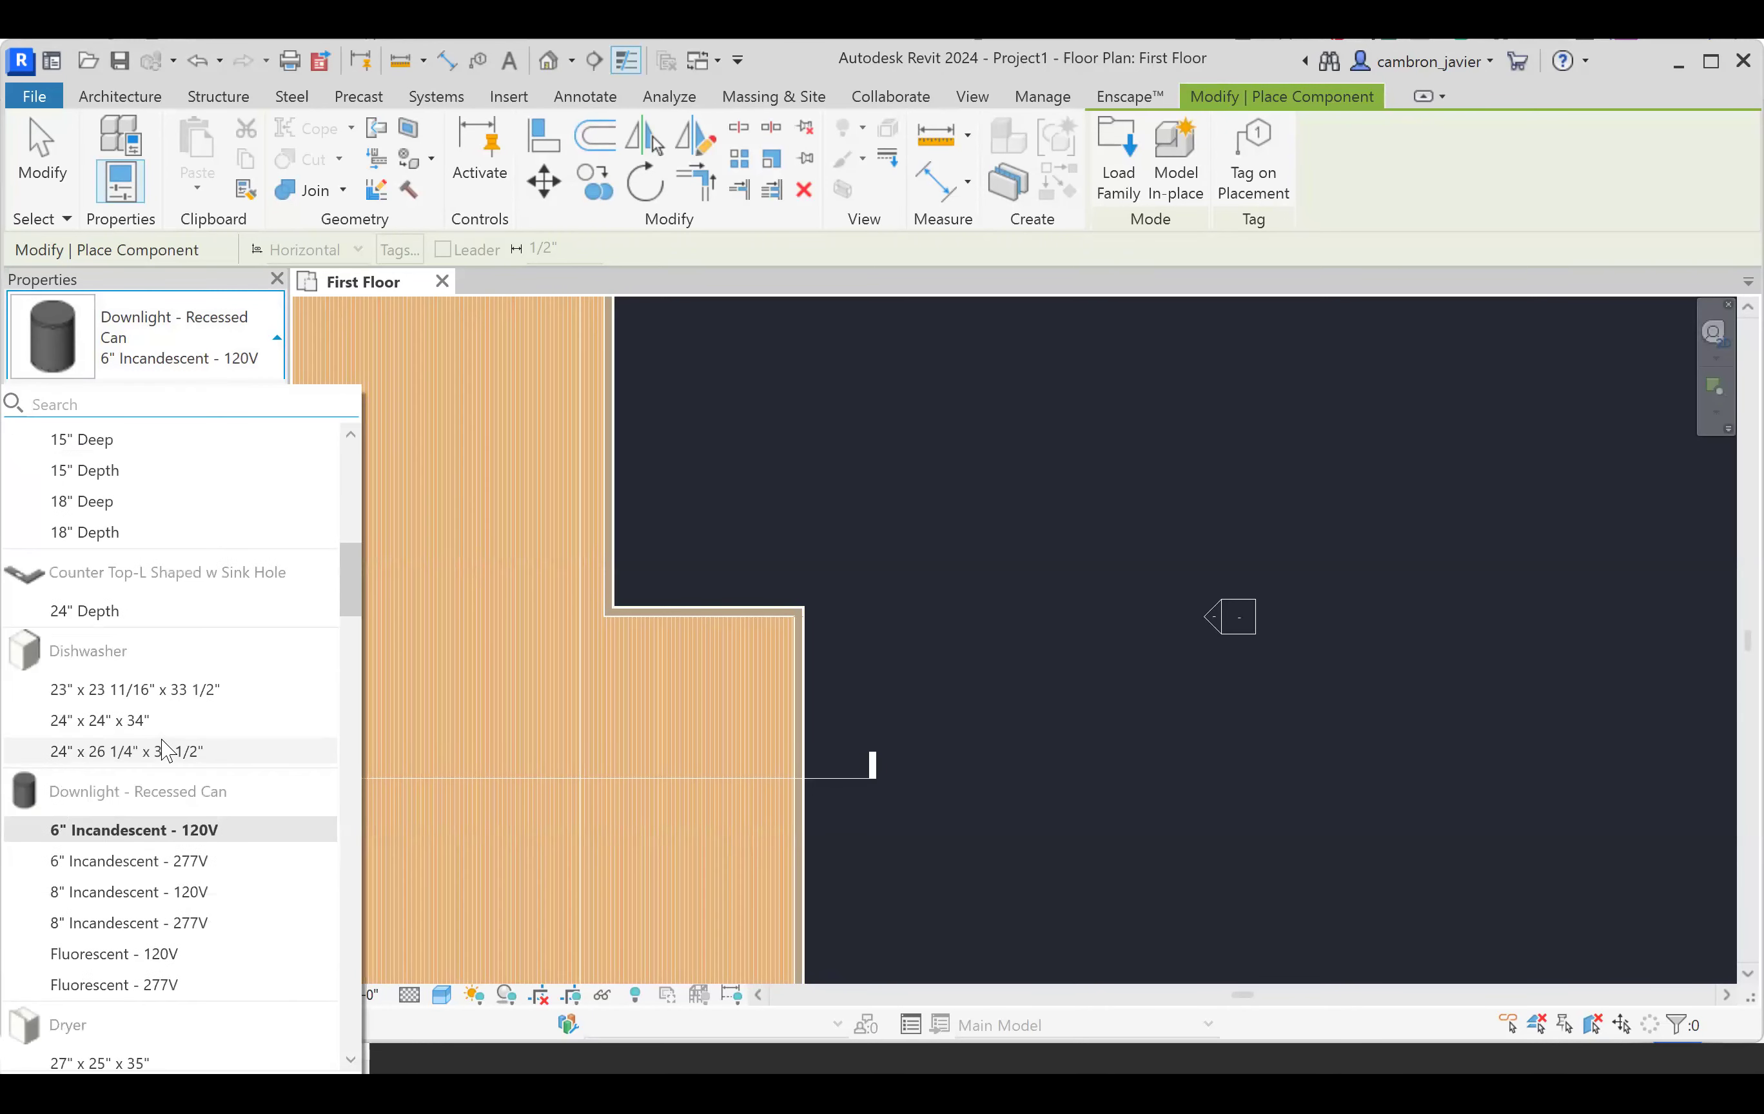
{"action": "scroll", "coordinate": [129, 626], "scroll_direction": "down", "scroll_amount": 3}
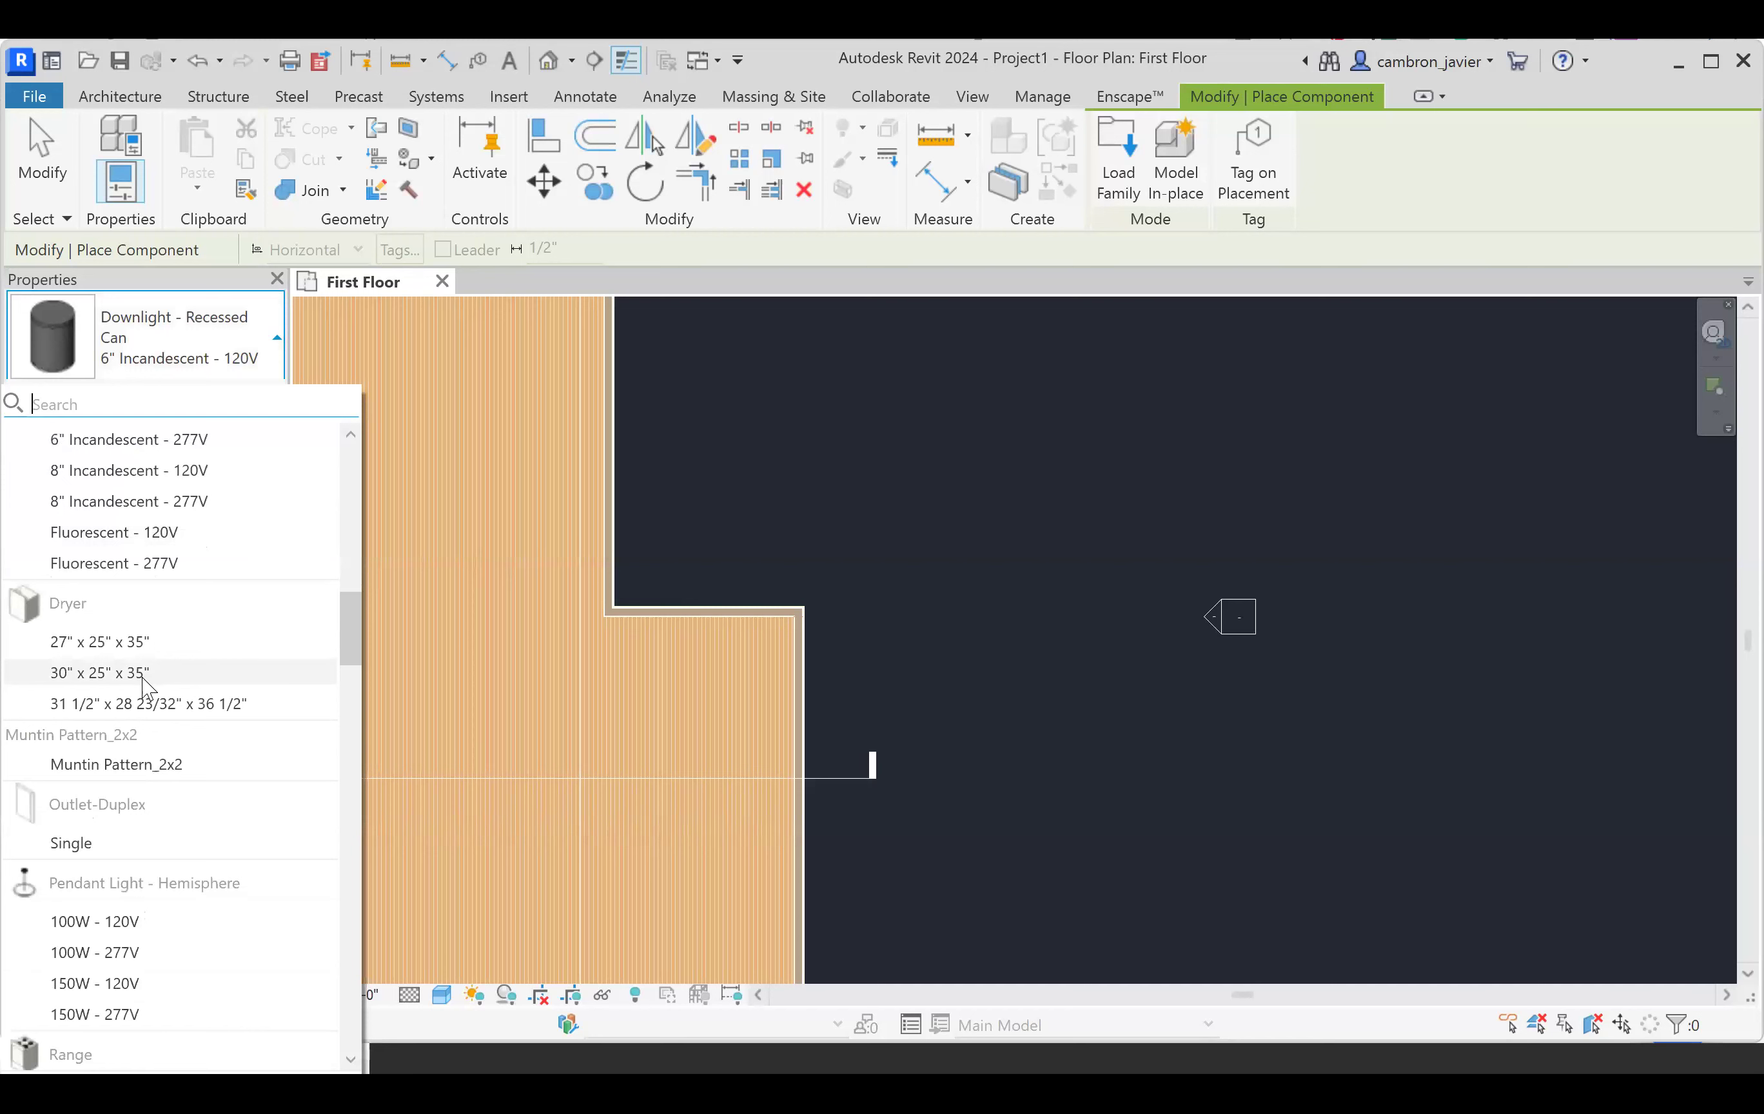
{"action": "scroll", "coordinate": [162, 685], "scroll_direction": "down", "scroll_amount": 18}
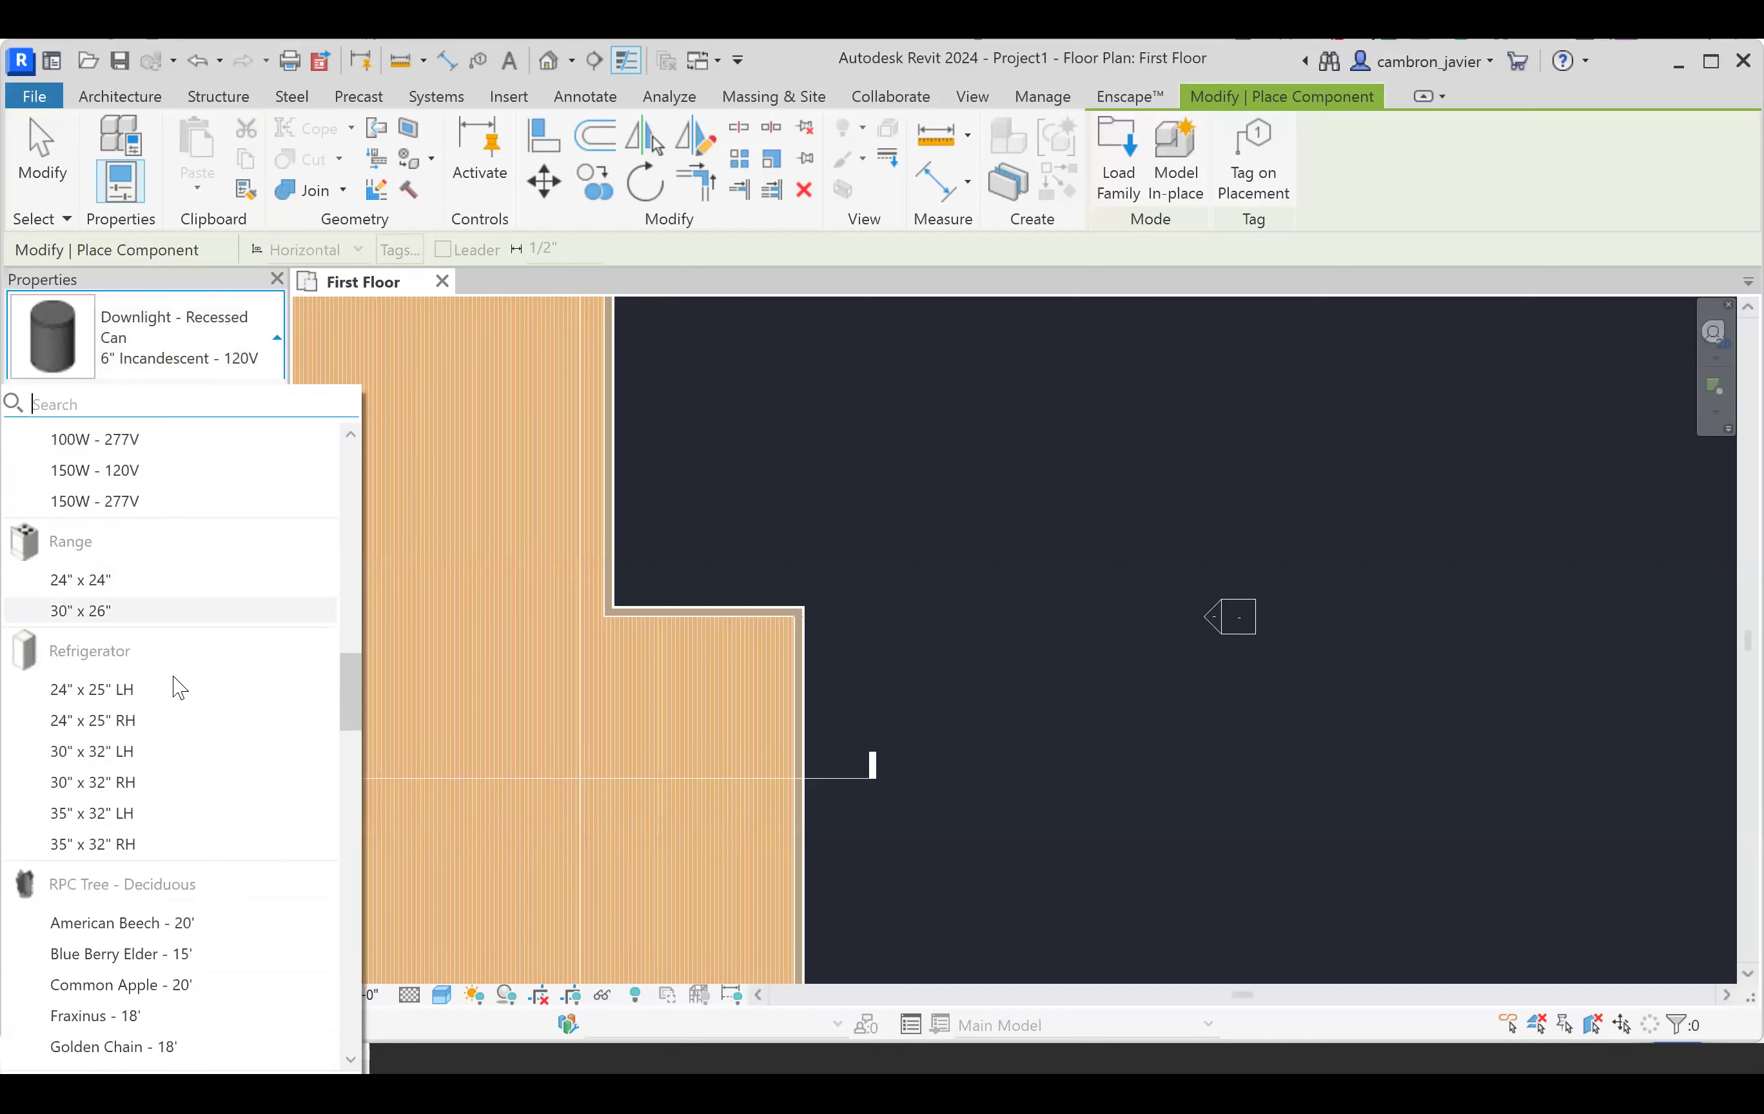
{"action": "scroll", "coordinate": [174, 604], "scroll_direction": "down", "scroll_amount": 10}
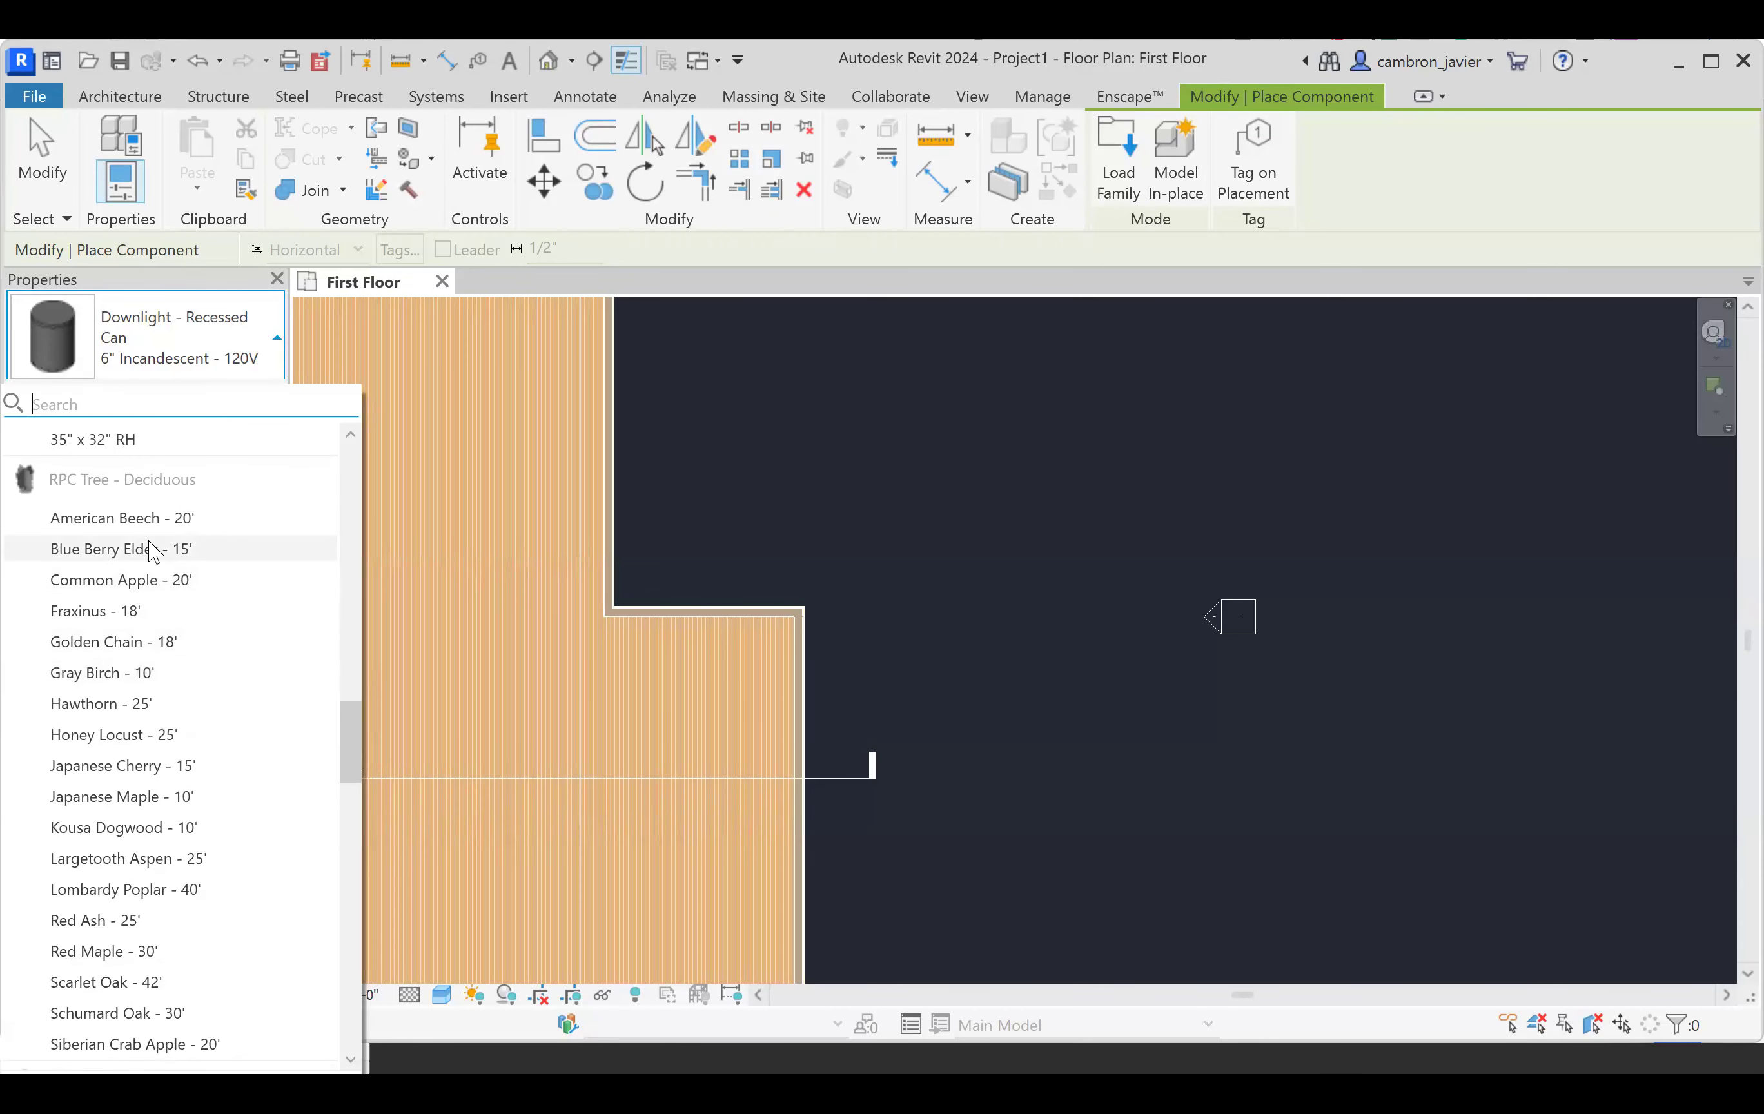
{"action": "scroll", "coordinate": [140, 546], "scroll_direction": "down", "scroll_amount": 9}
{"action": "scroll", "coordinate": [142, 561], "scroll_direction": "down", "scroll_amount": 20}
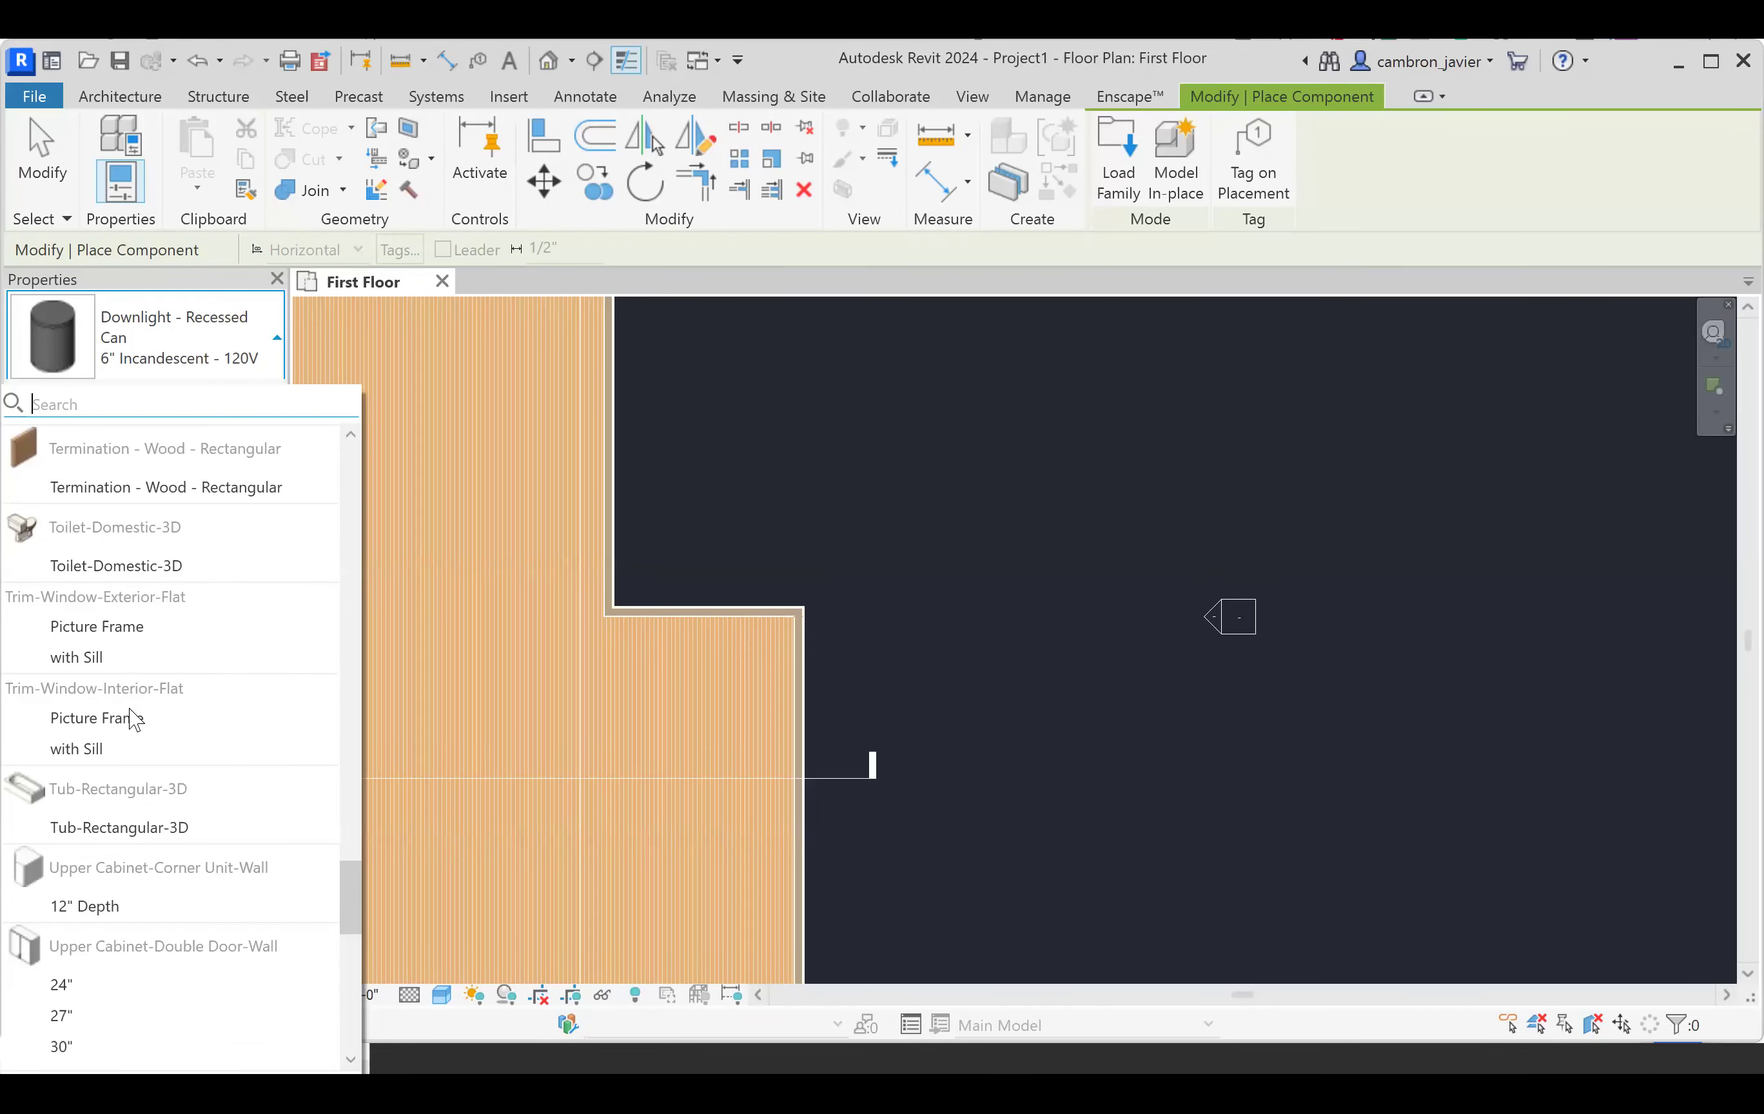
{"action": "scroll", "coordinate": [158, 702], "scroll_direction": "up", "scroll_amount": 20}
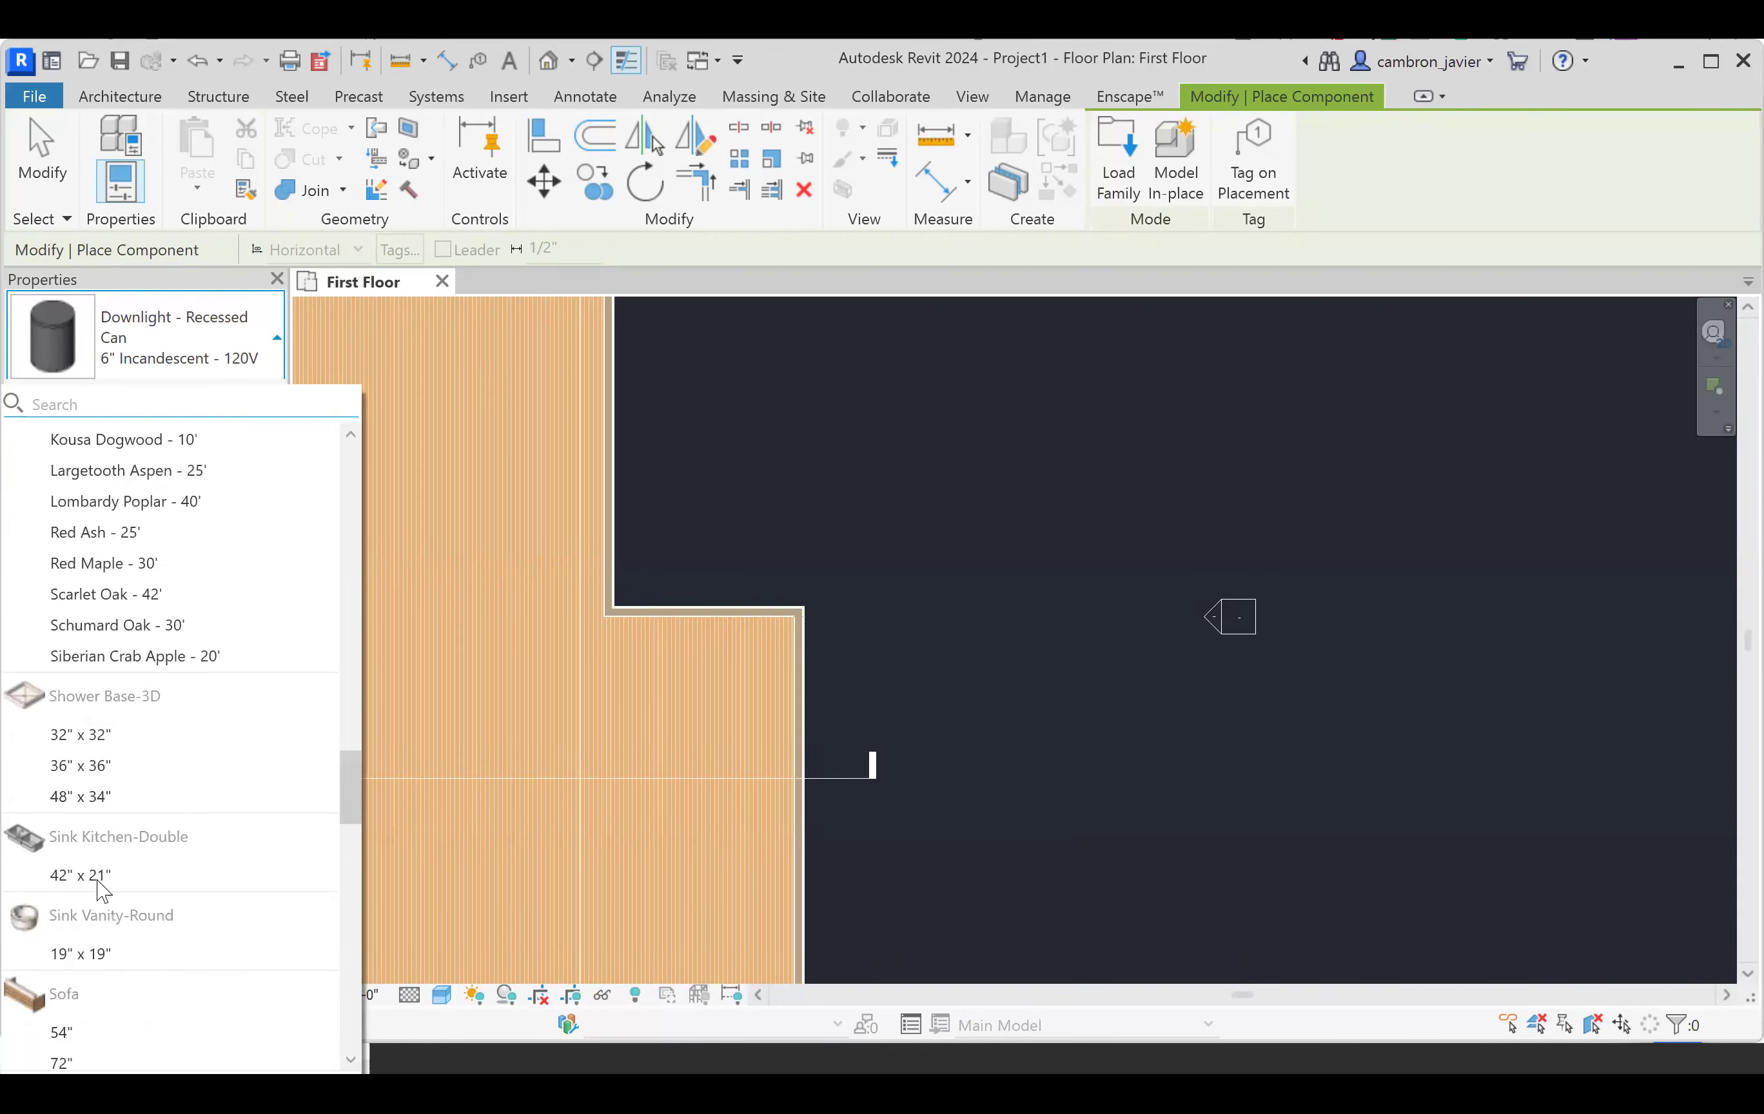
{"action": "scroll", "coordinate": [162, 587], "scroll_direction": "up", "scroll_amount": 8}
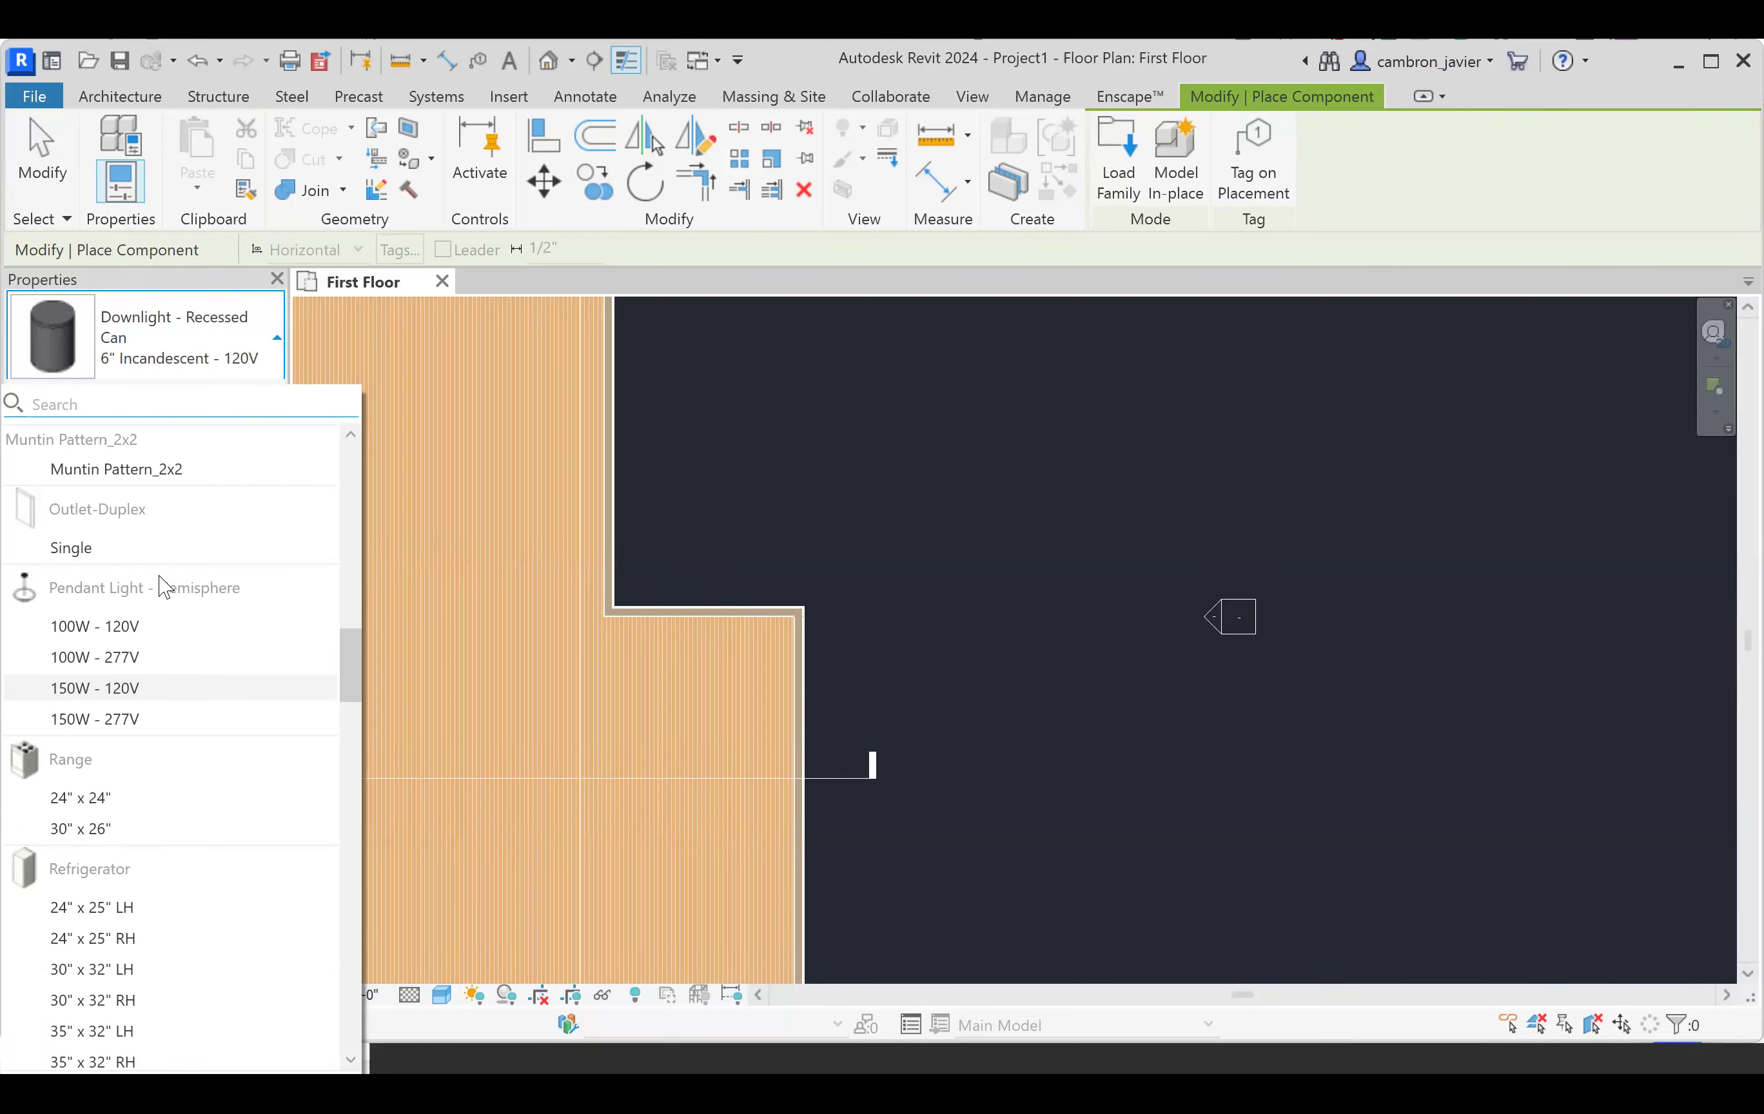
{"action": "scroll", "coordinate": [163, 588], "scroll_direction": "up", "scroll_amount": 2}
{"action": "mouse_move", "coordinate": [165, 586]}
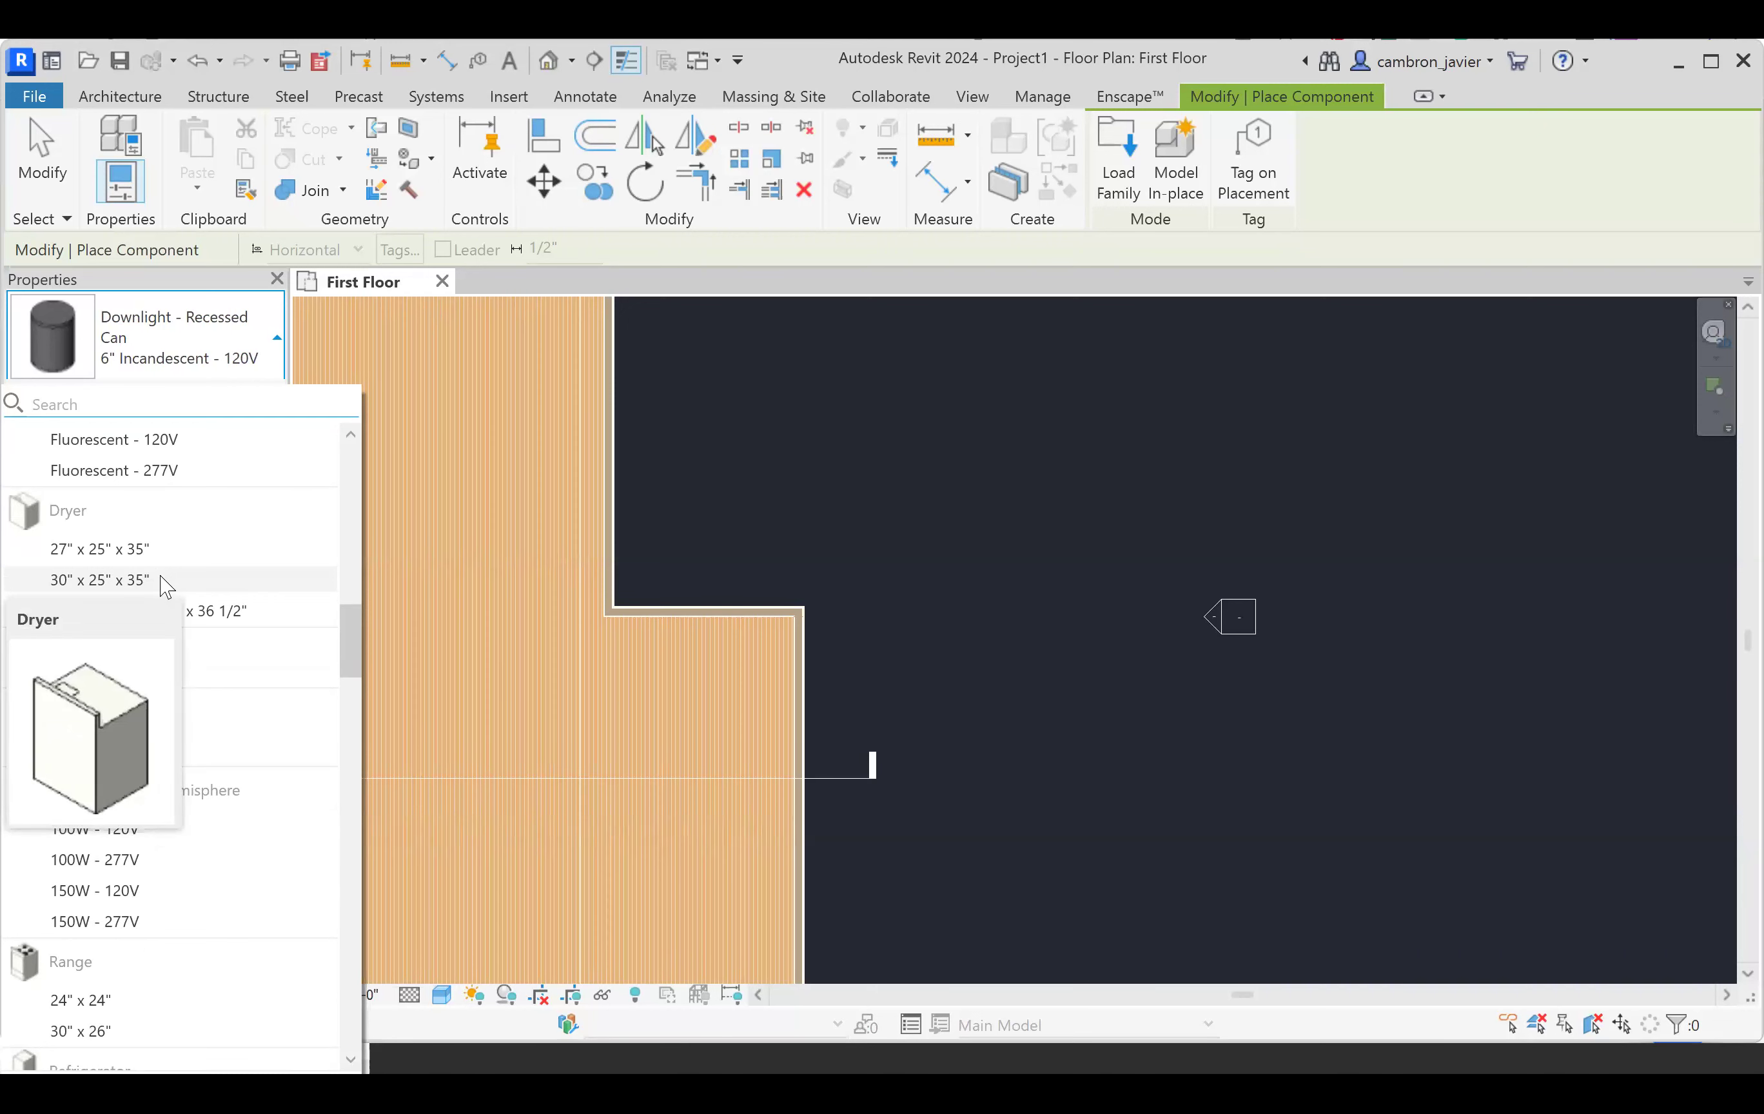
{"action": "scroll", "coordinate": [165, 586], "scroll_direction": "up", "scroll_amount": 8}
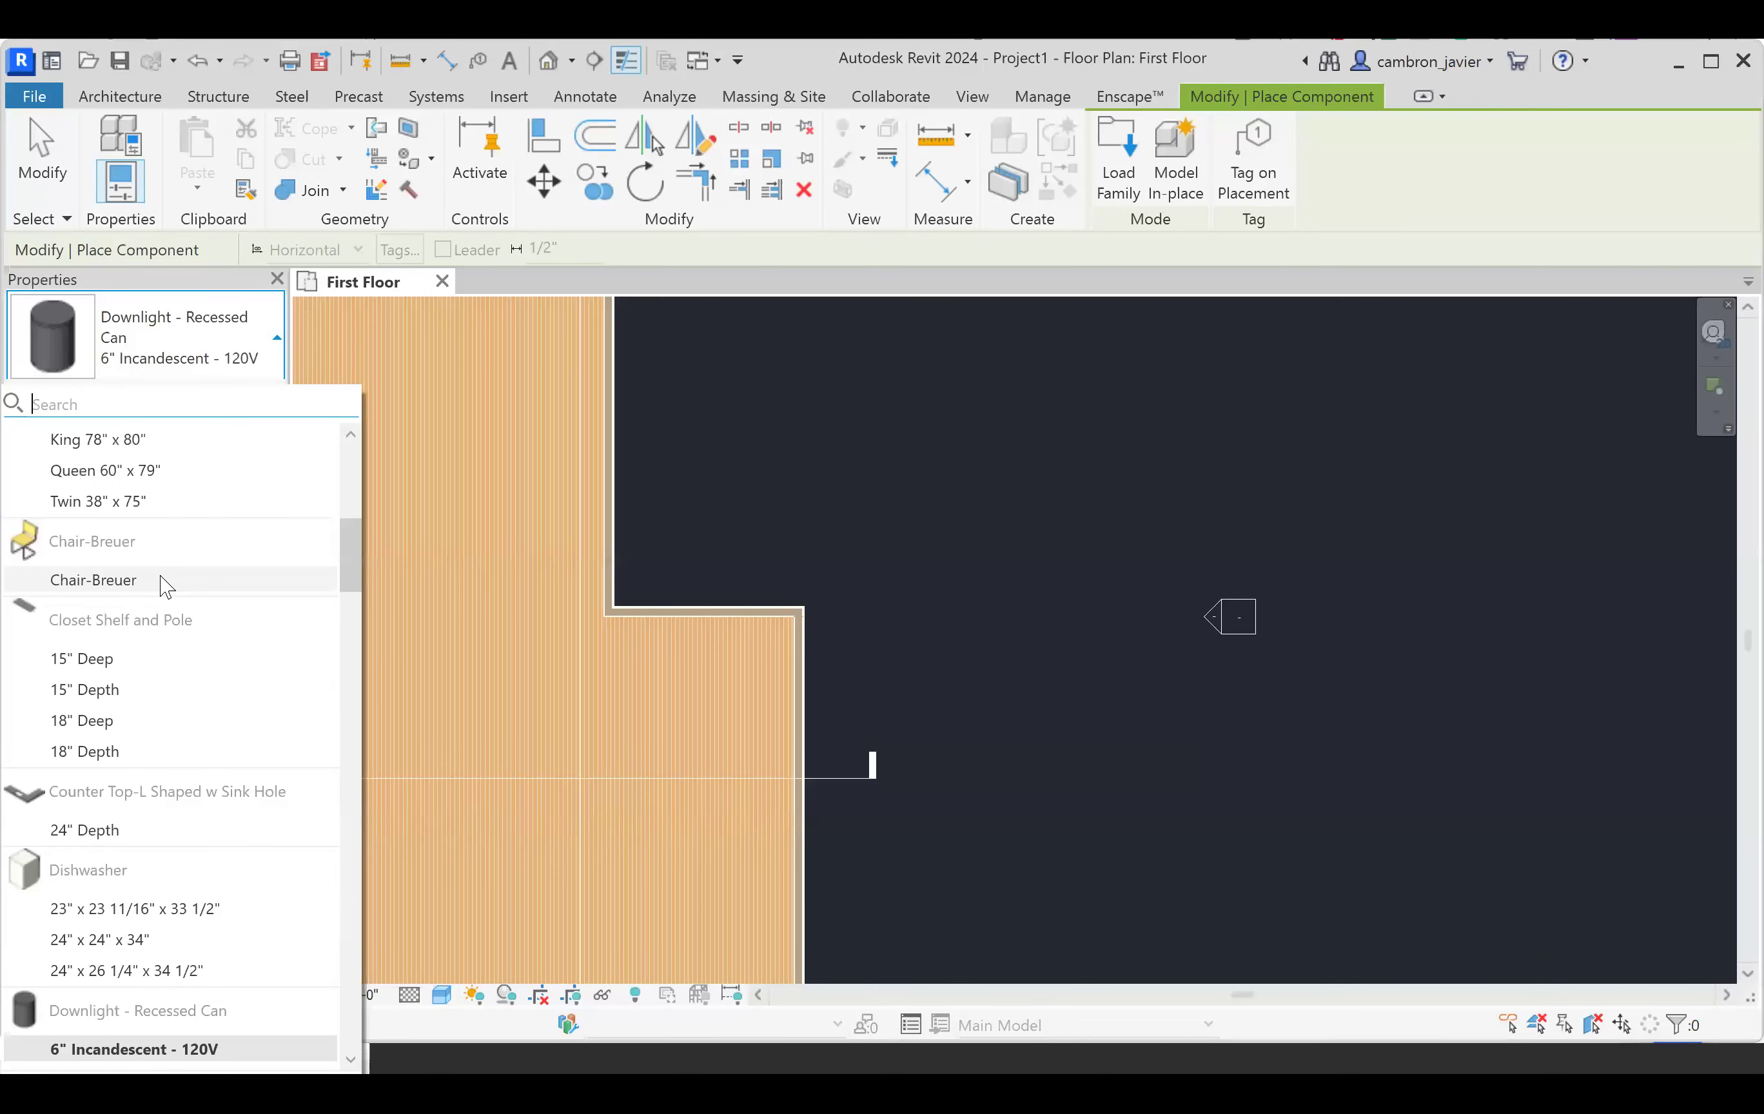
{"action": "scroll", "coordinate": [154, 521], "scroll_direction": "up", "scroll_amount": 7}
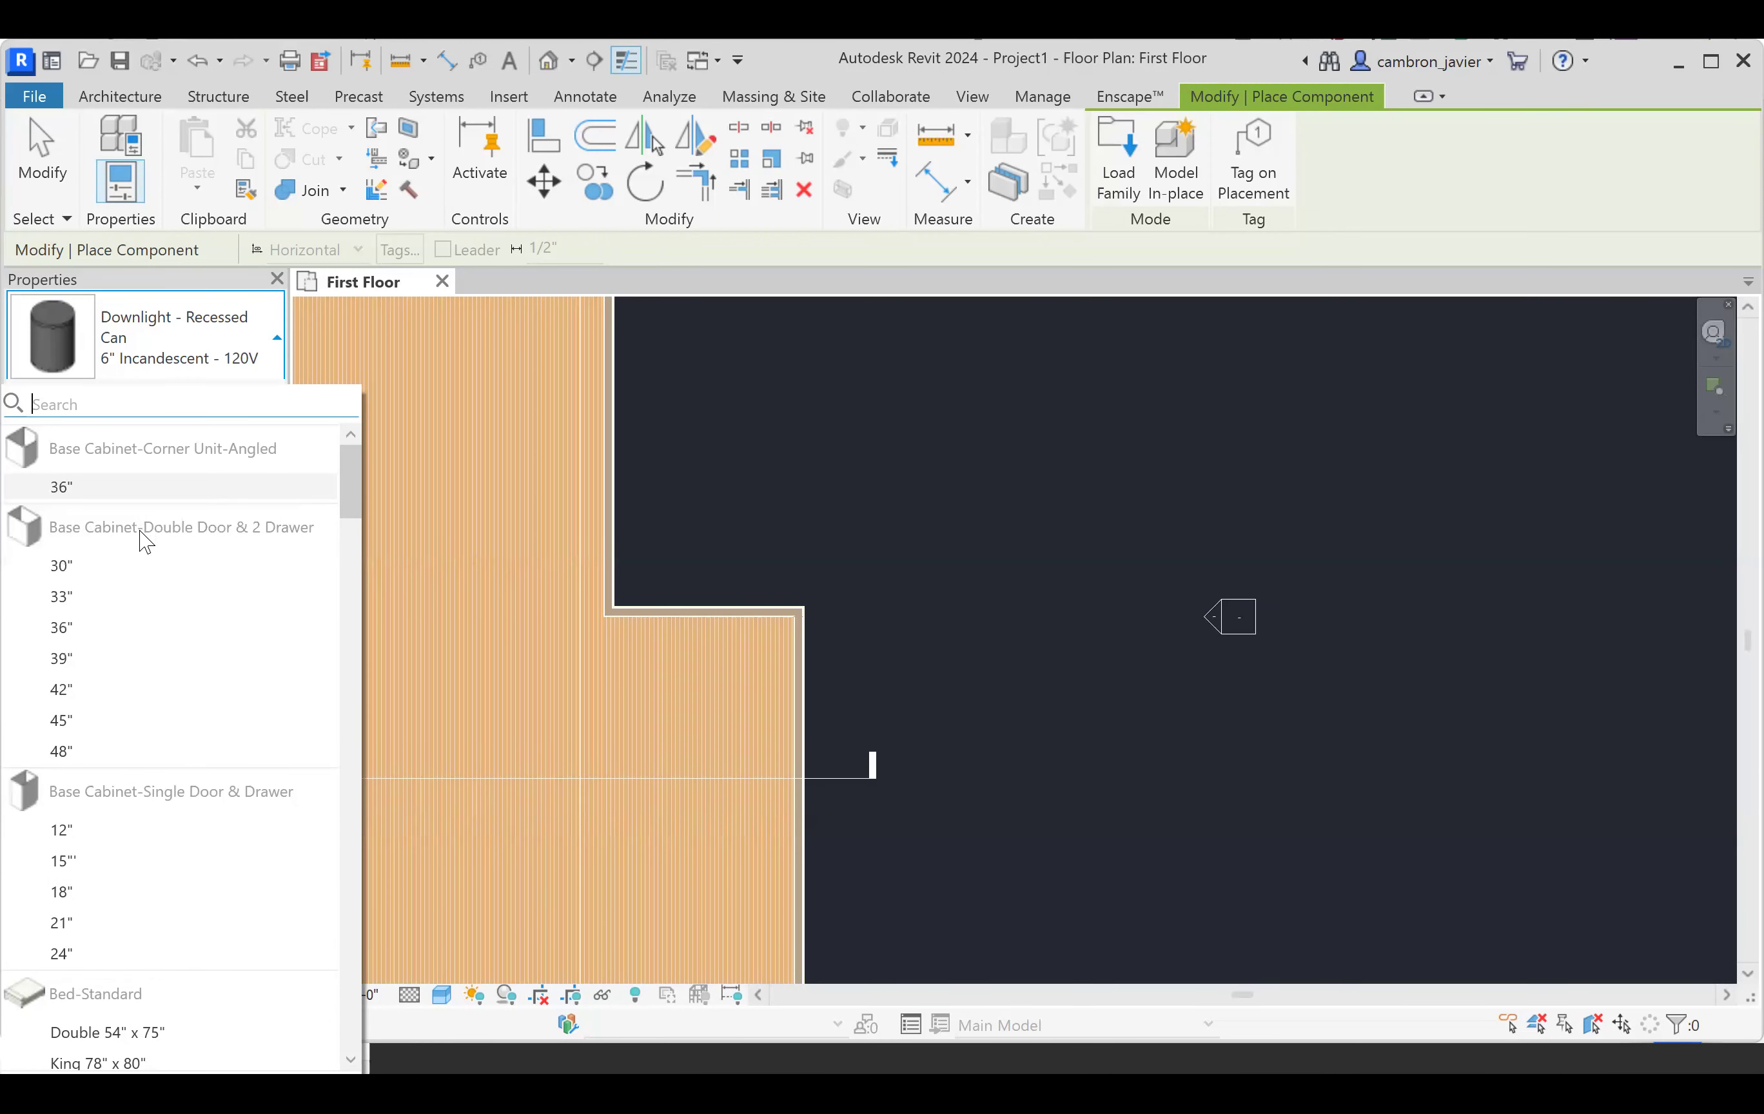
{"action": "mouse_move", "coordinate": [105, 451]}
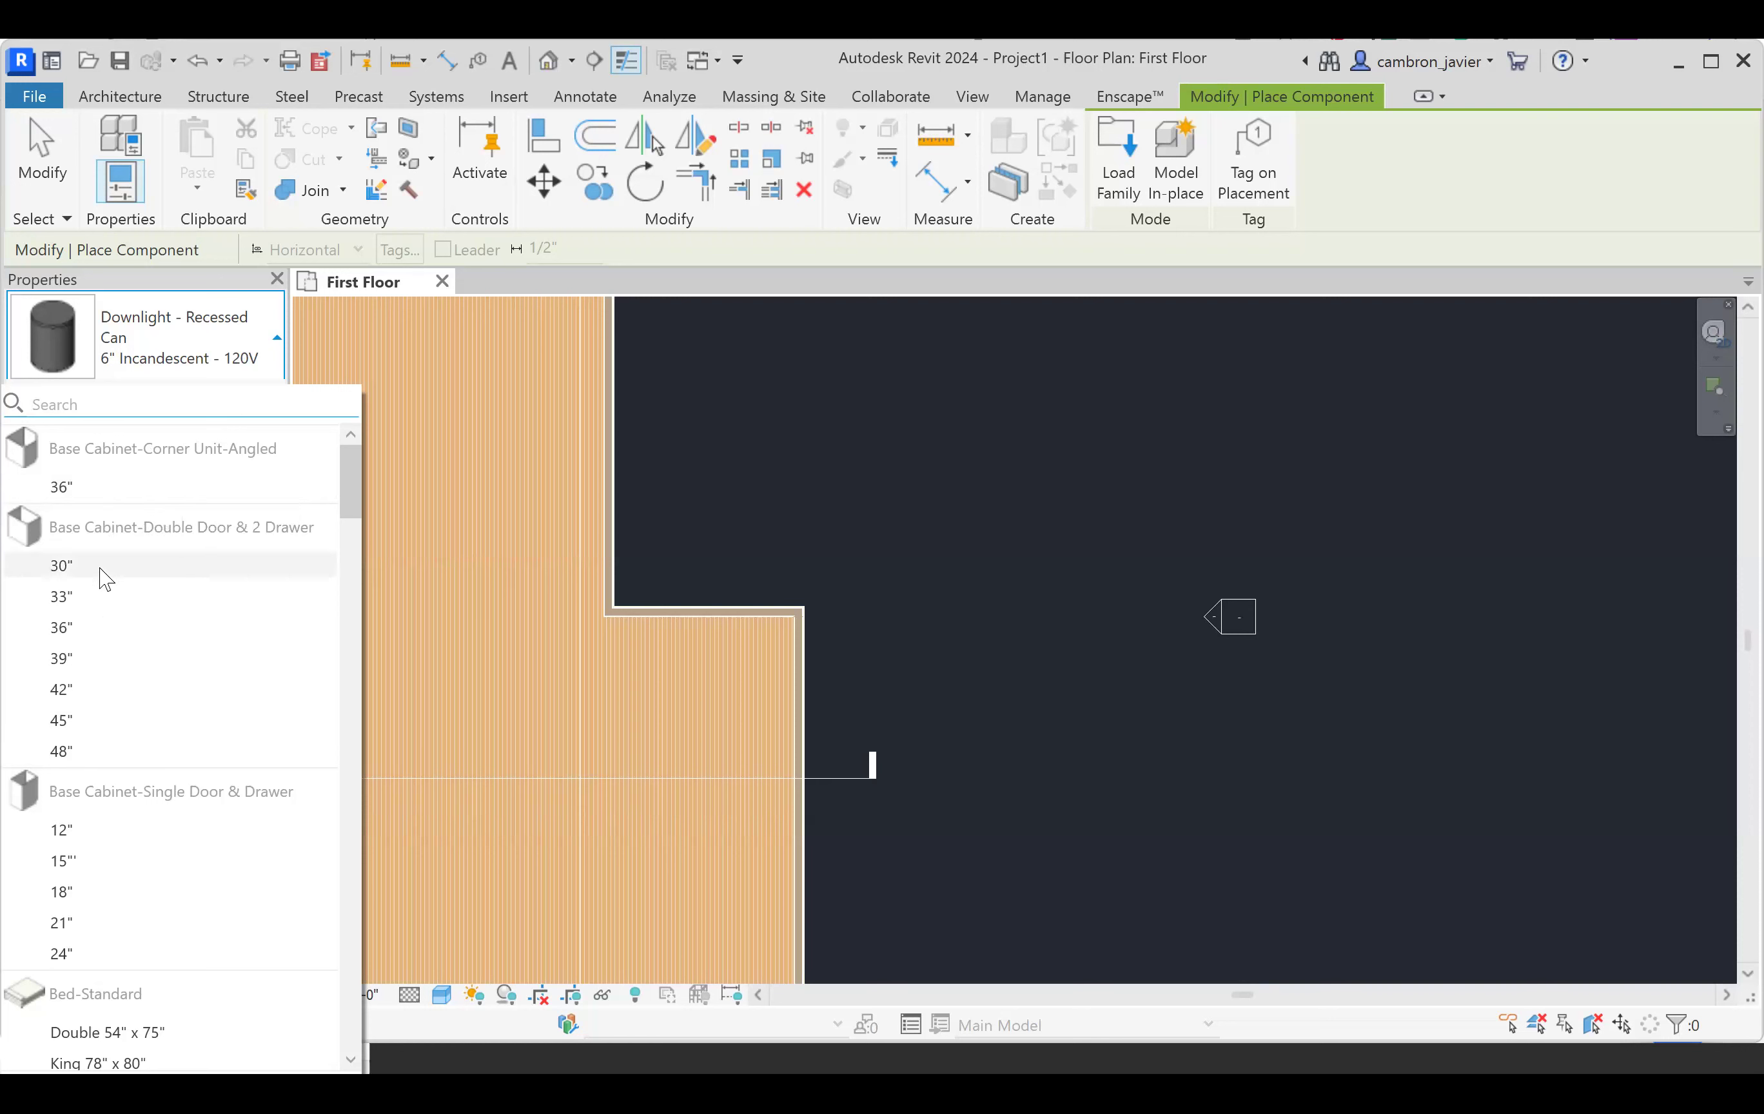
{"action": "mouse_move", "coordinate": [105, 580]}
{"action": "left_click_drag", "start_coordinate": [360, 572], "coordinate": [345, 1027]}
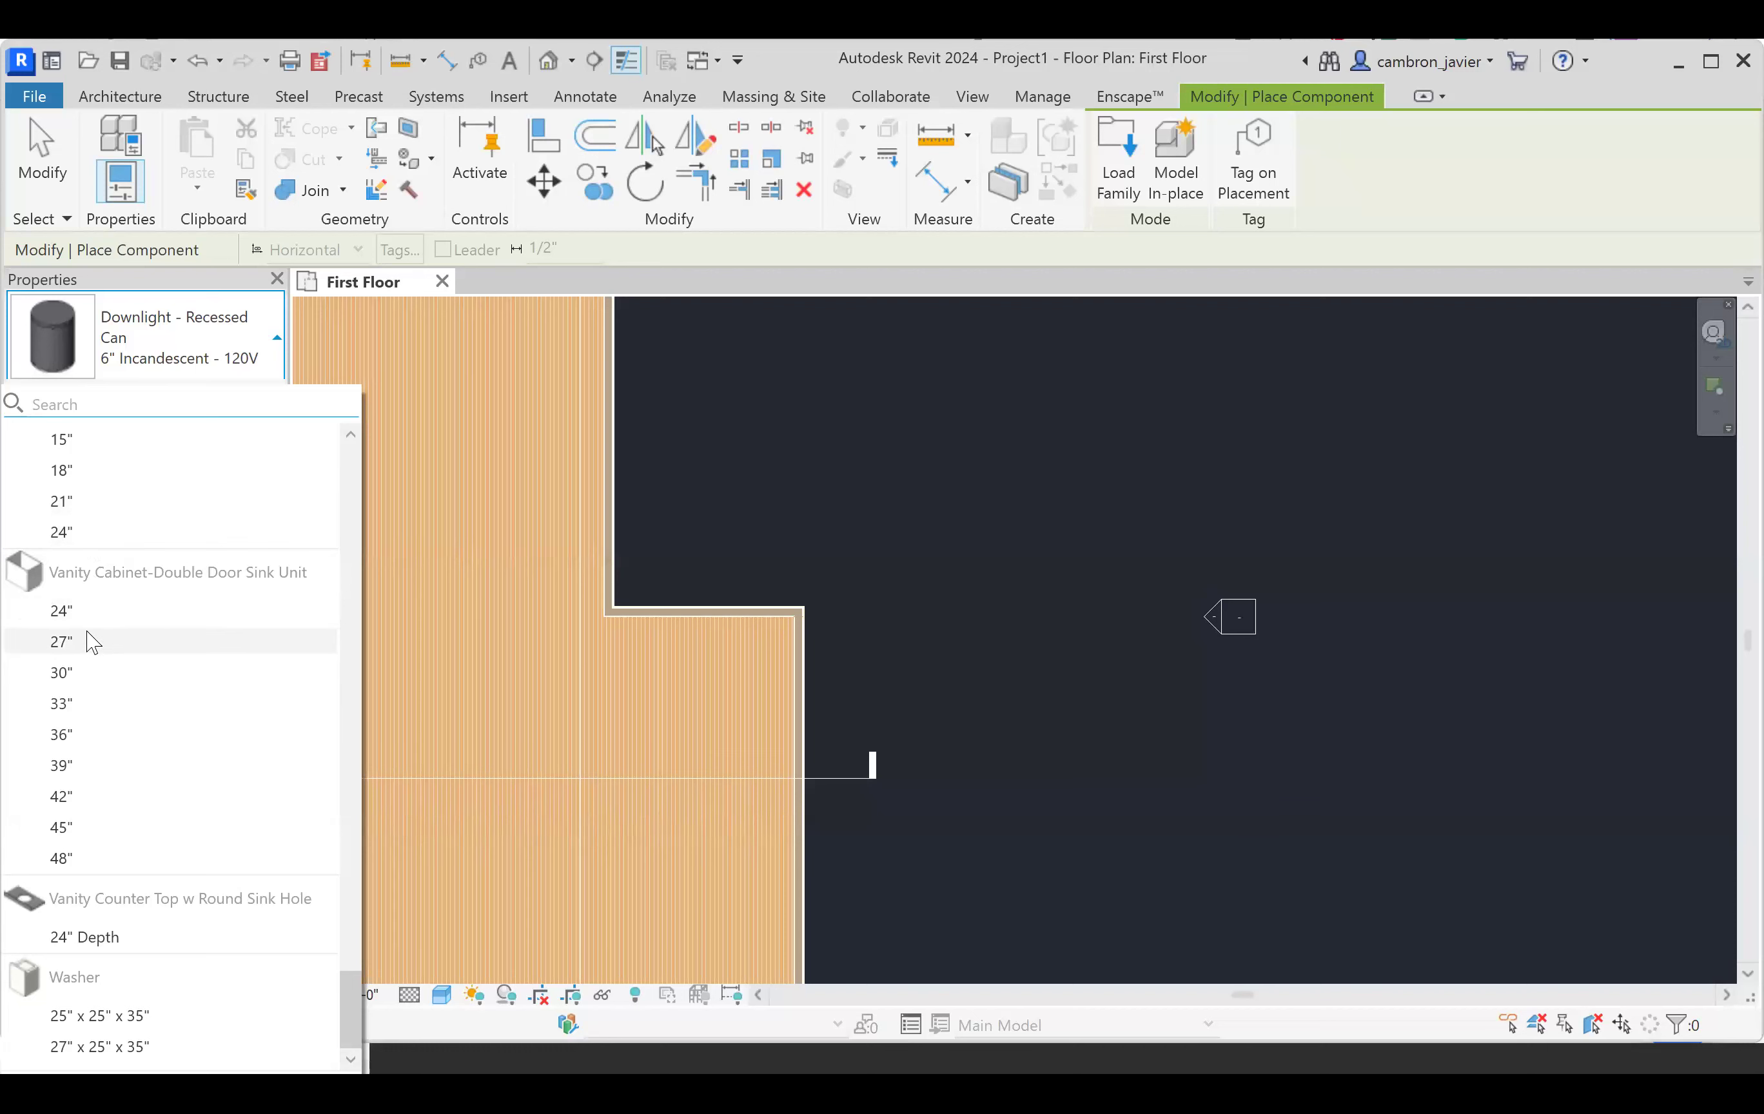
{"action": "scroll", "coordinate": [92, 643], "scroll_direction": "up", "scroll_amount": 3}
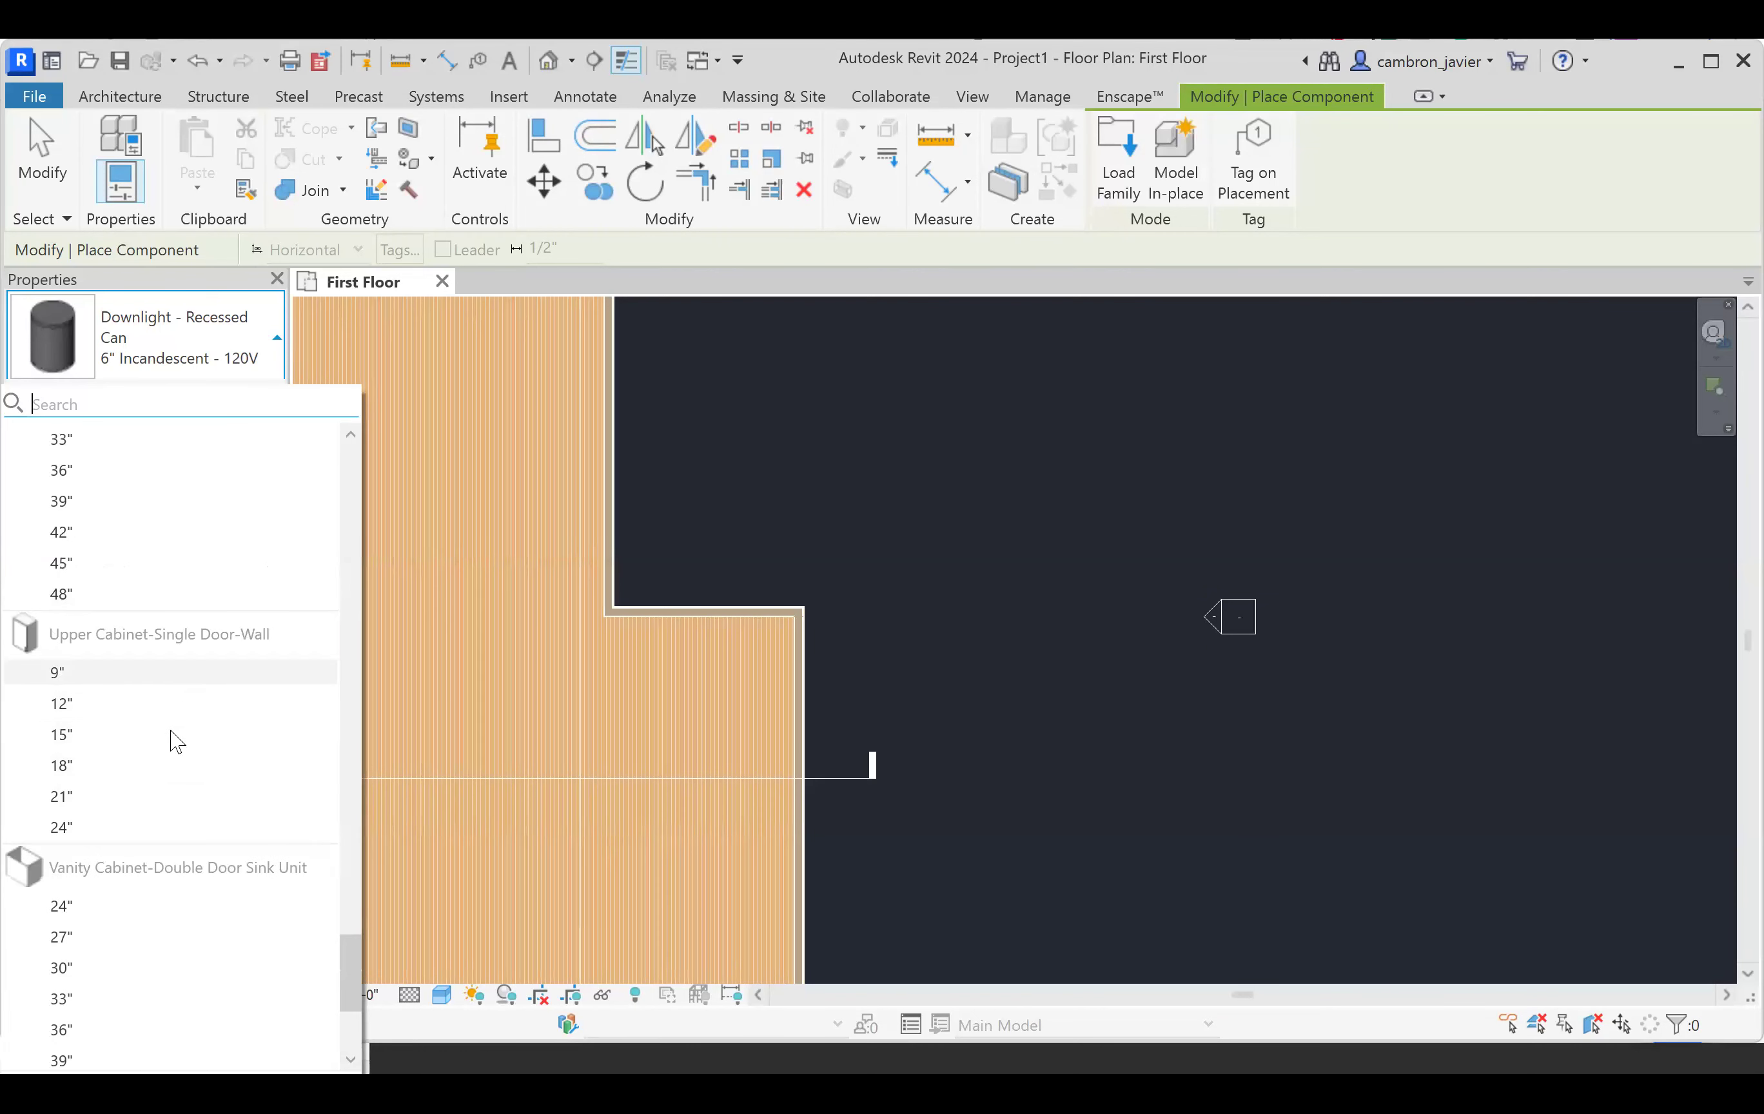
{"action": "scroll", "coordinate": [184, 715], "scroll_direction": "down", "scroll_amount": 3}
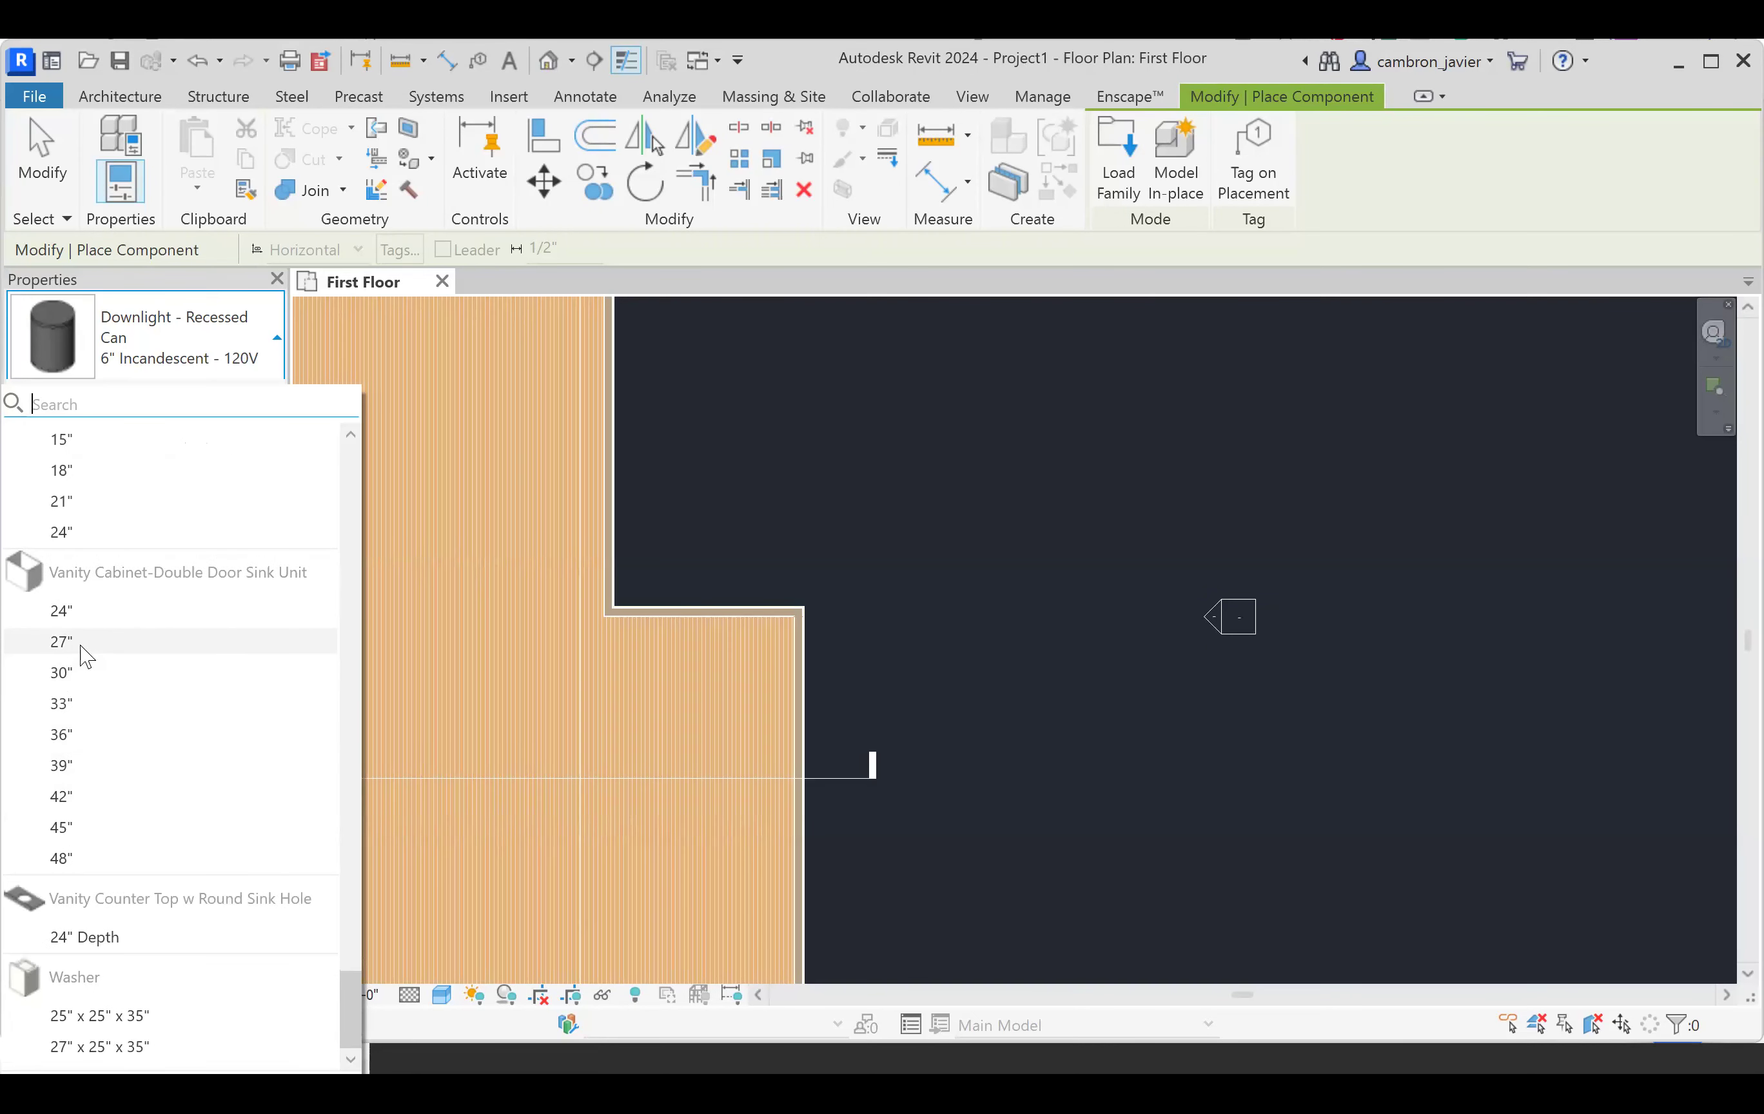
{"action": "scroll", "coordinate": [155, 664], "scroll_direction": "up", "scroll_amount": 4}
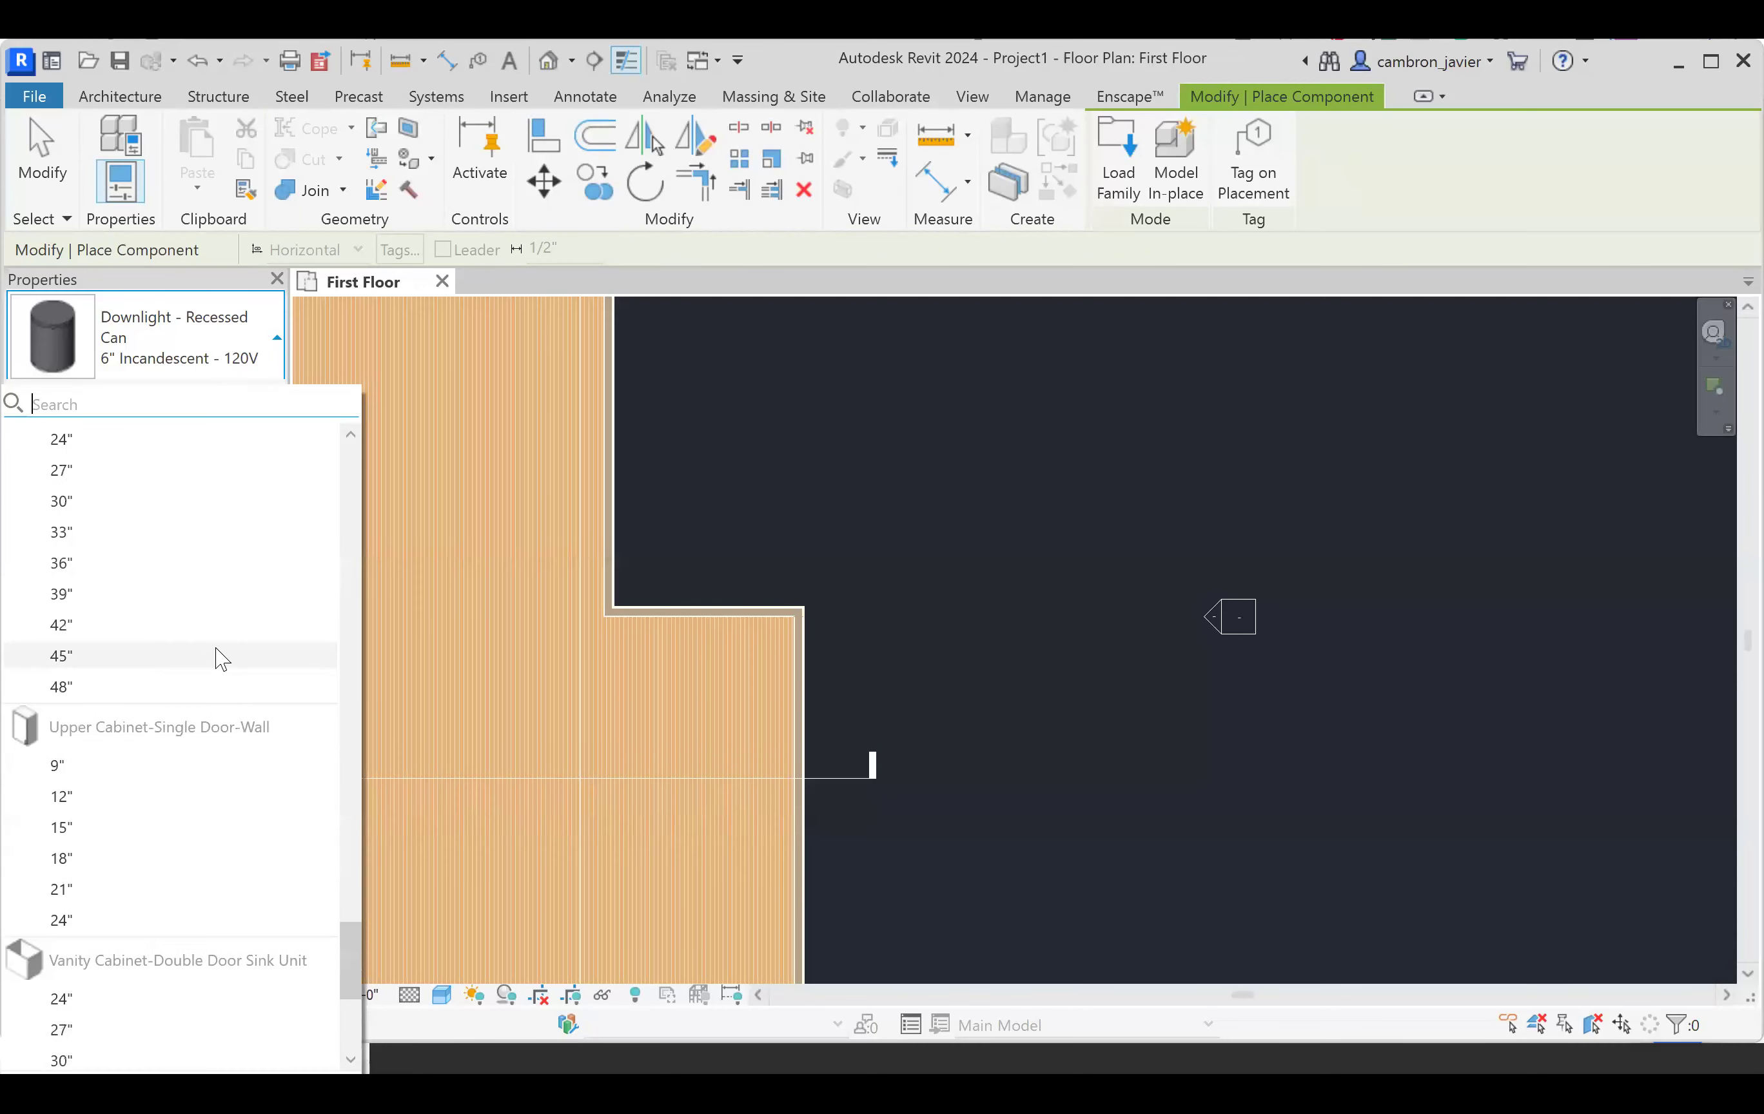
{"action": "left_click_drag", "start_coordinate": [362, 760], "coordinate": [394, 457]}
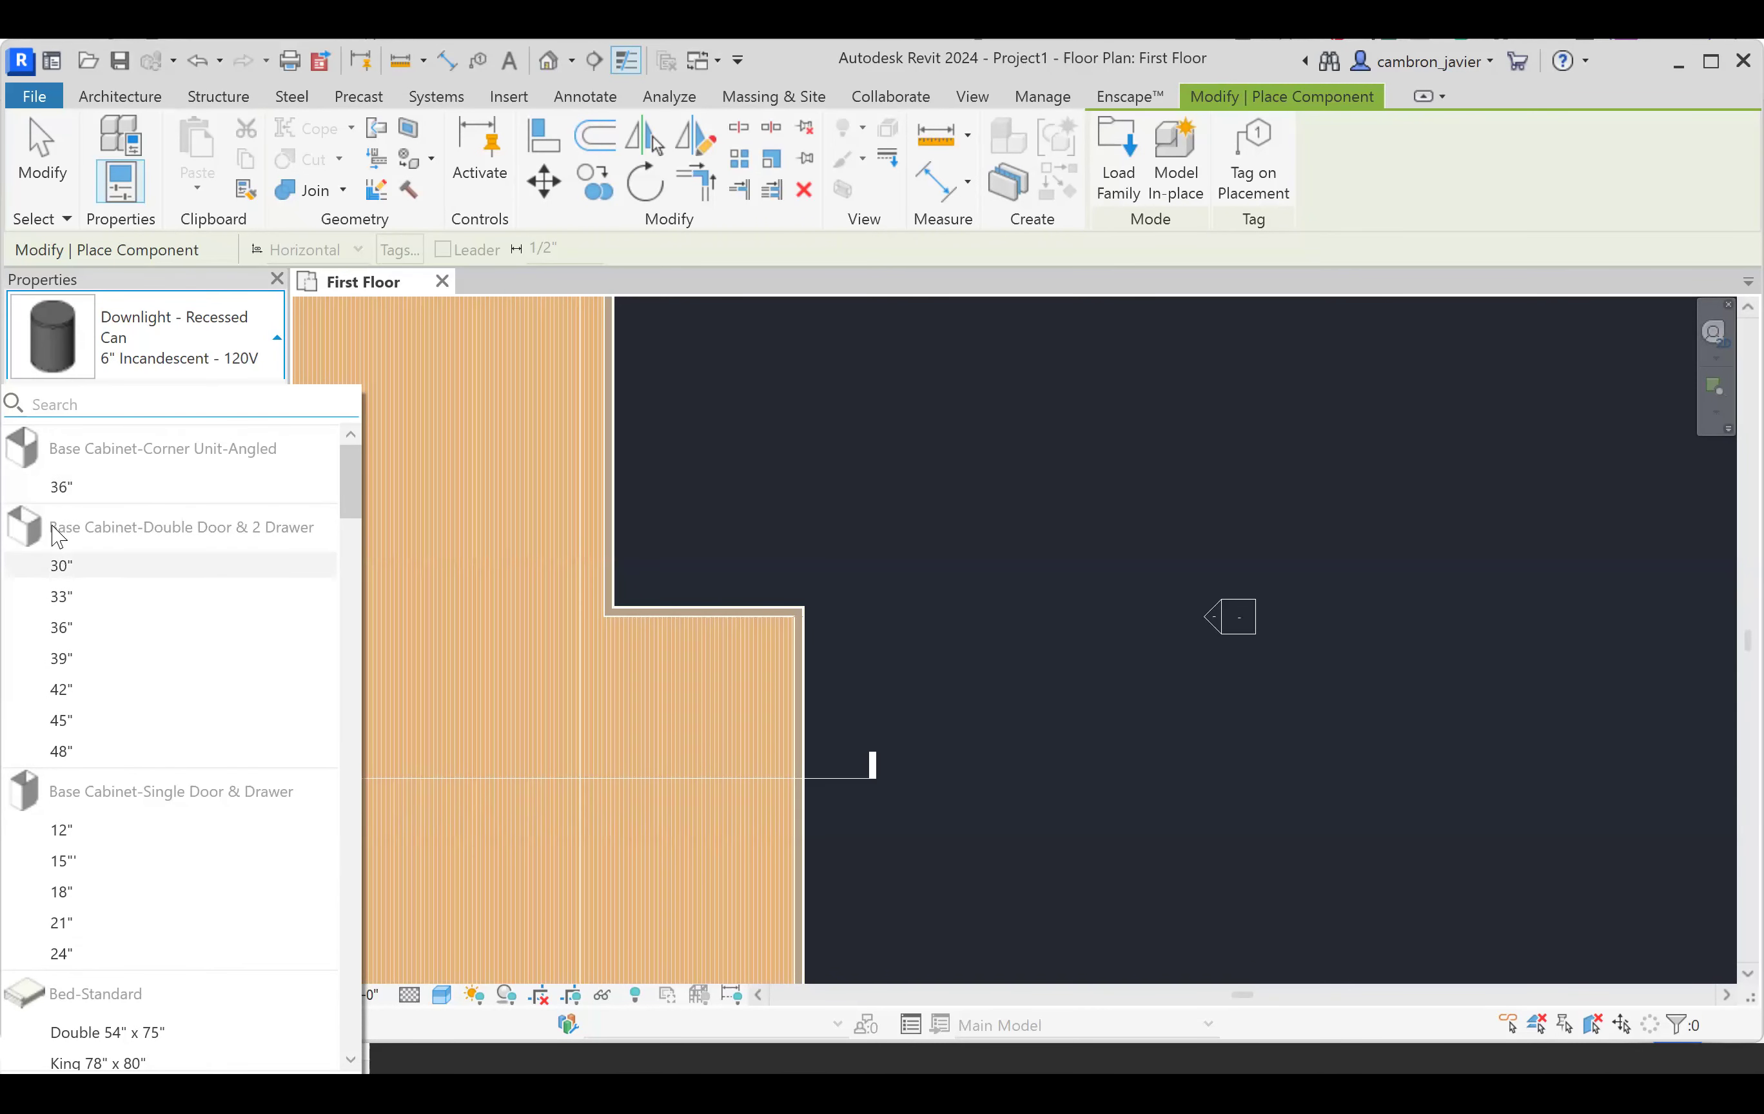
- Choose the 30" Base Cabinet-Double Door & 2 Drawer type for placement and review its constraints and identity data
{"action": "mouse_move", "coordinate": [57, 536]}
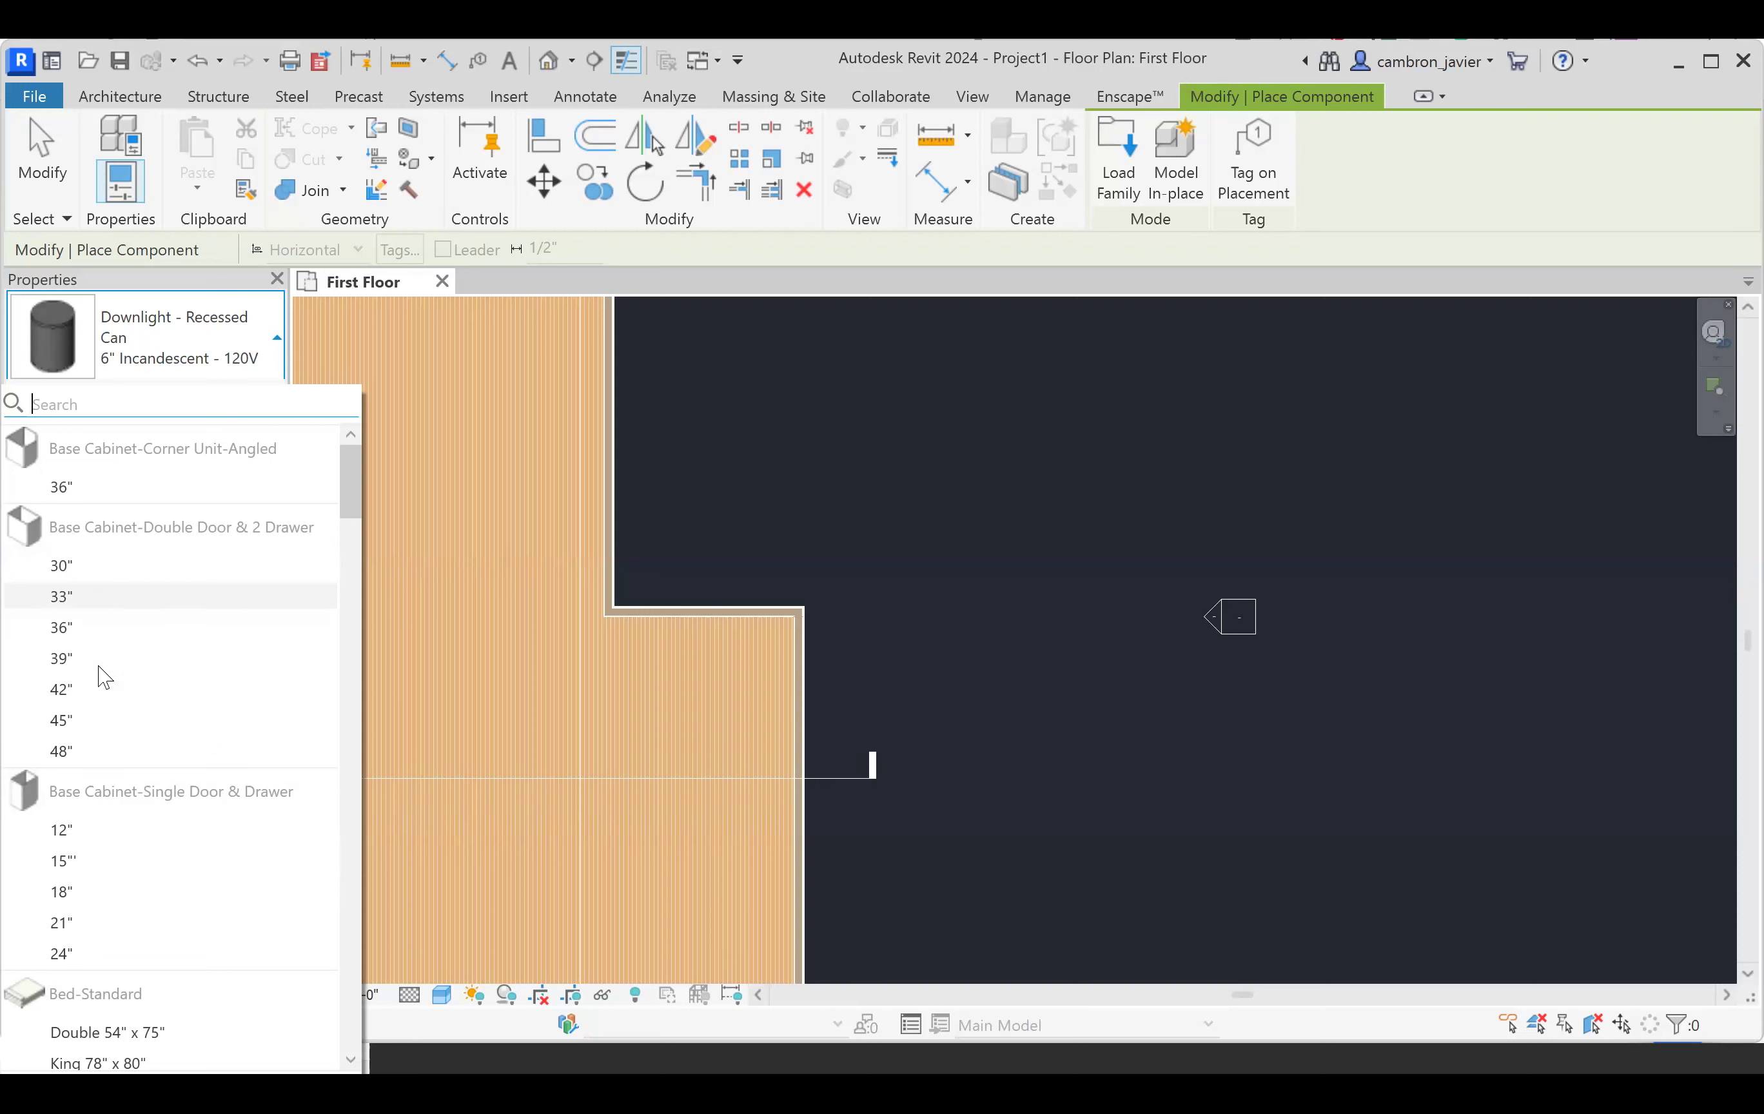
{"action": "left_click", "coordinate": [111, 571]}
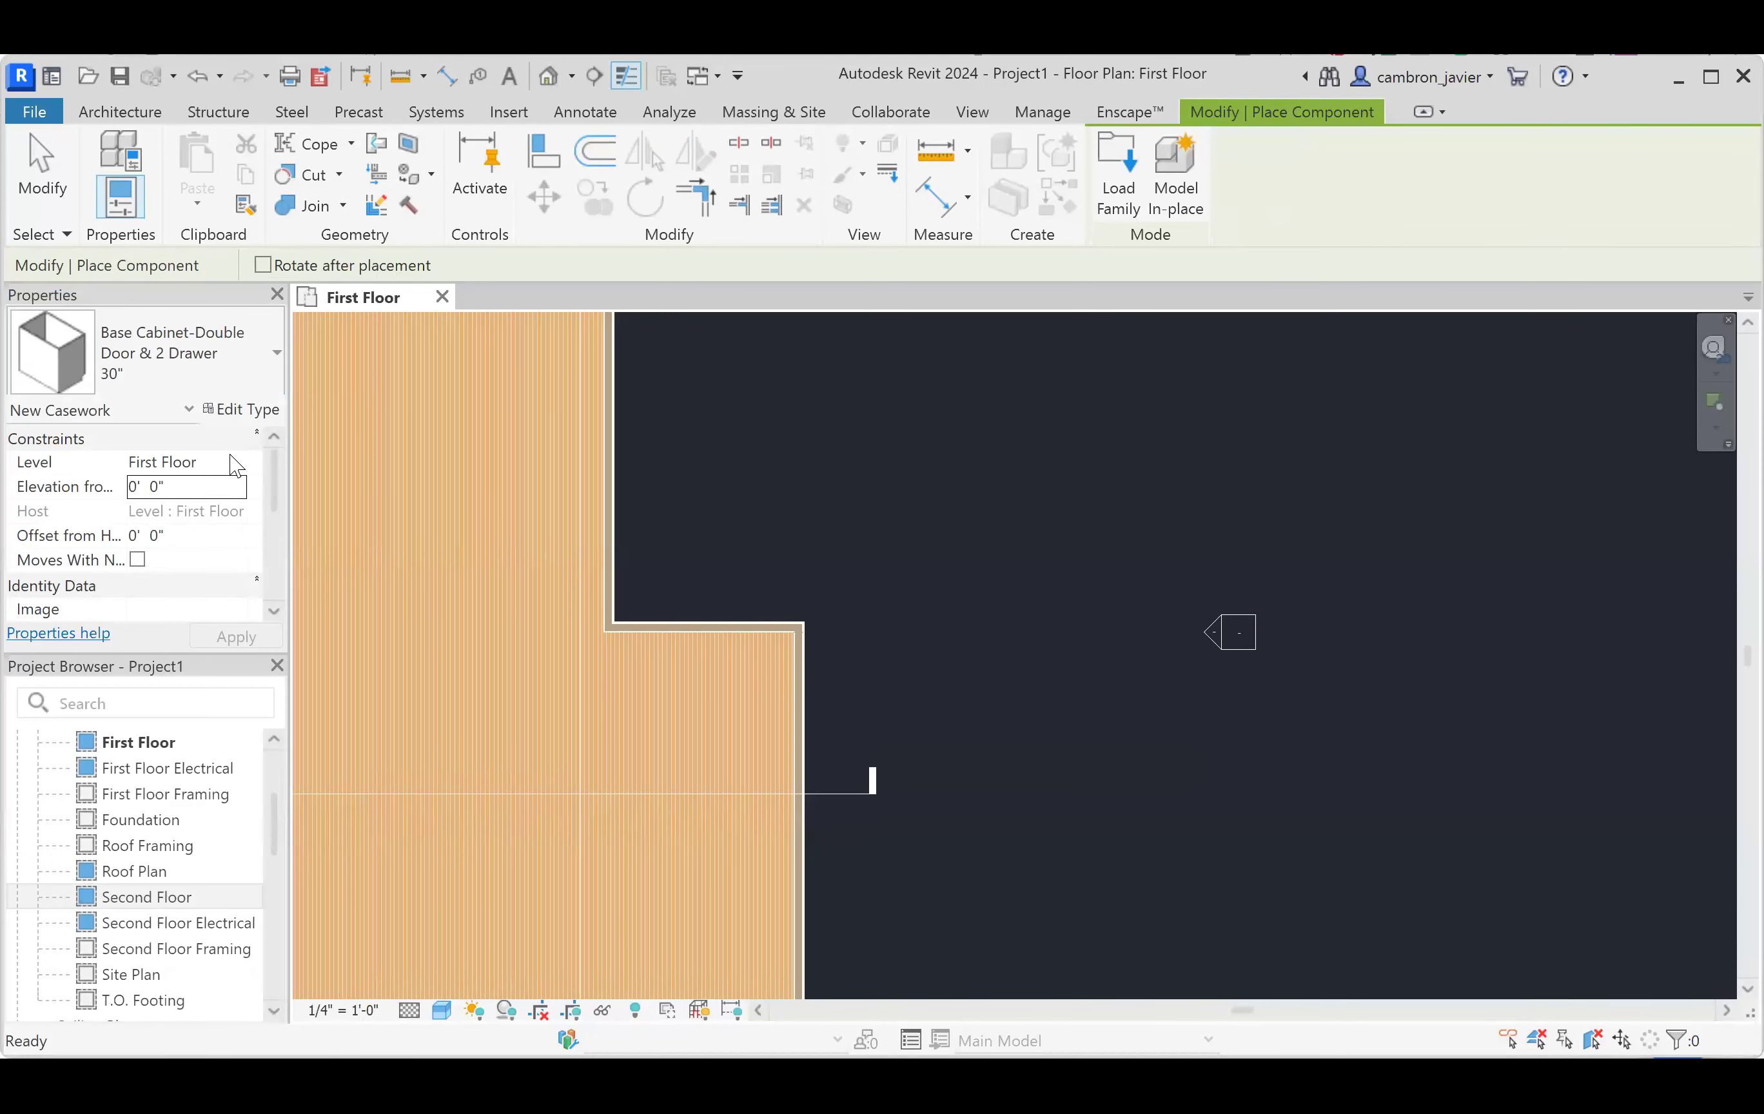
{"action": "scroll", "coordinate": [159, 480], "scroll_direction": "down", "scroll_amount": 1}
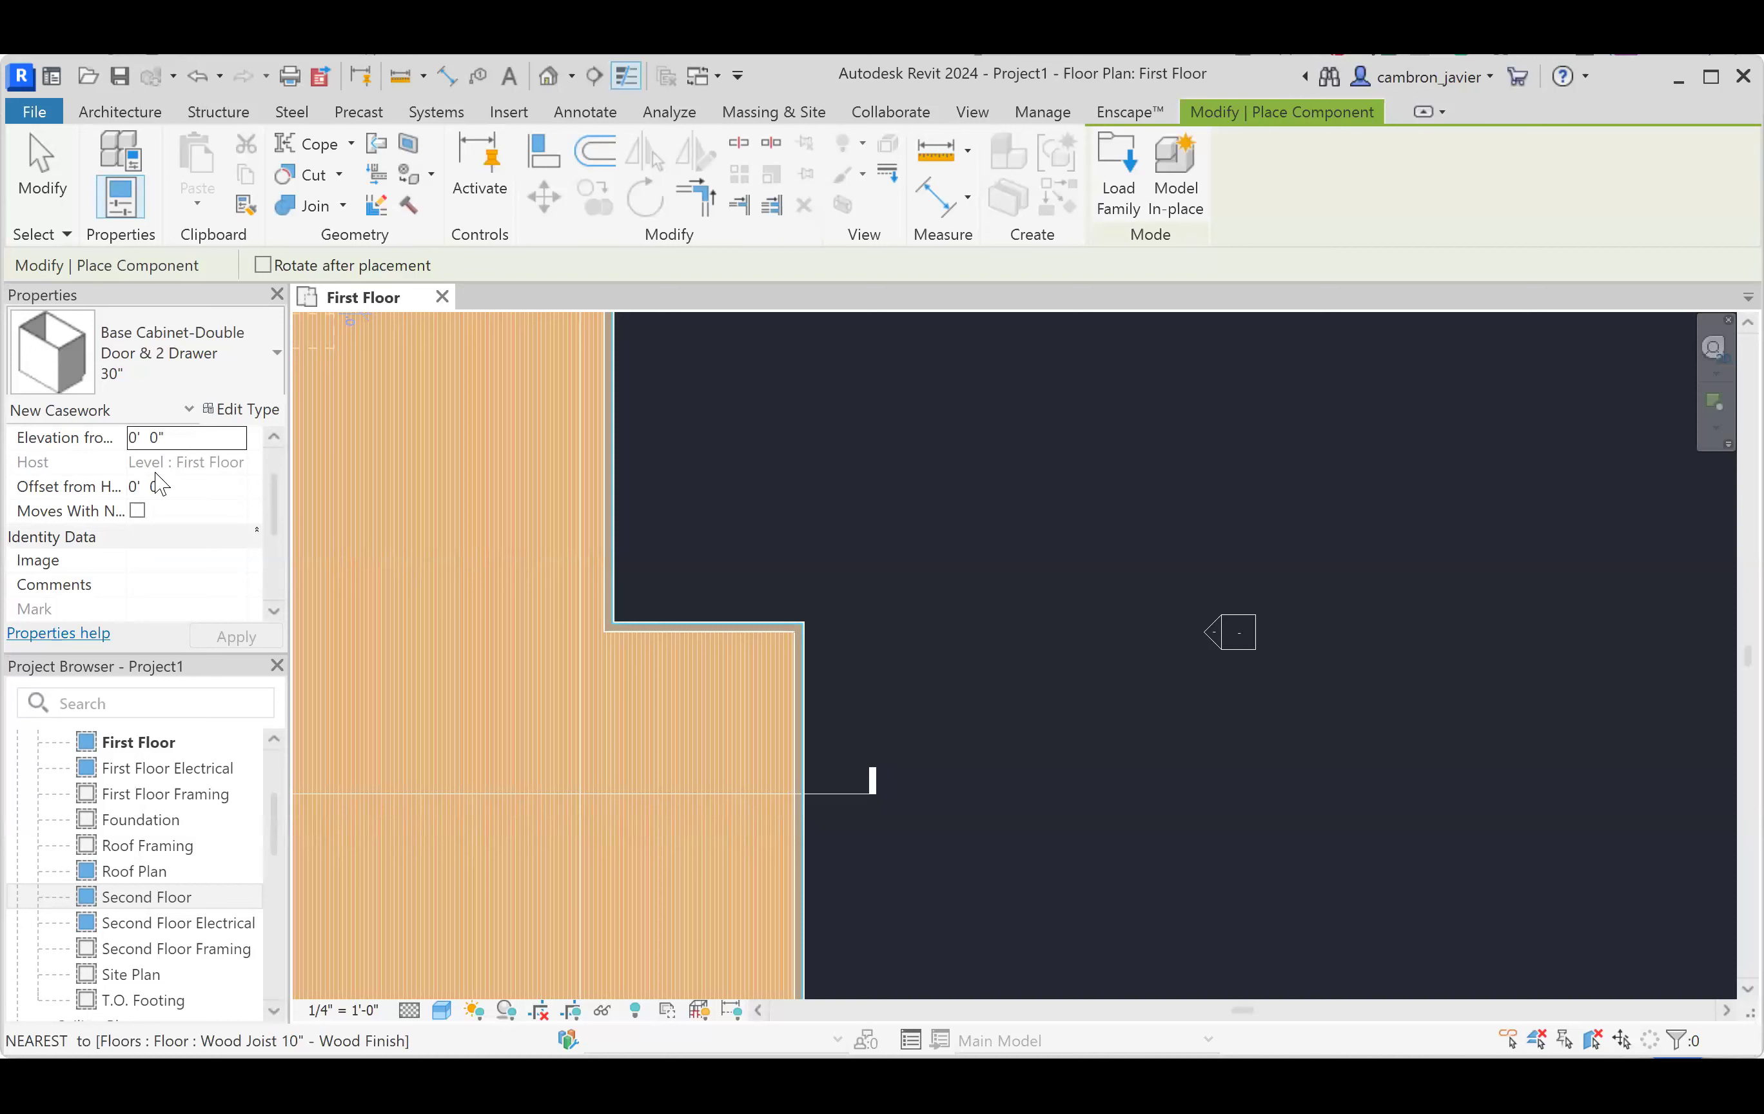
{"action": "scroll", "coordinate": [170, 531], "scroll_direction": "down", "scroll_amount": 2}
{"action": "scroll", "coordinate": [139, 560], "scroll_direction": "up", "scroll_amount": 3}
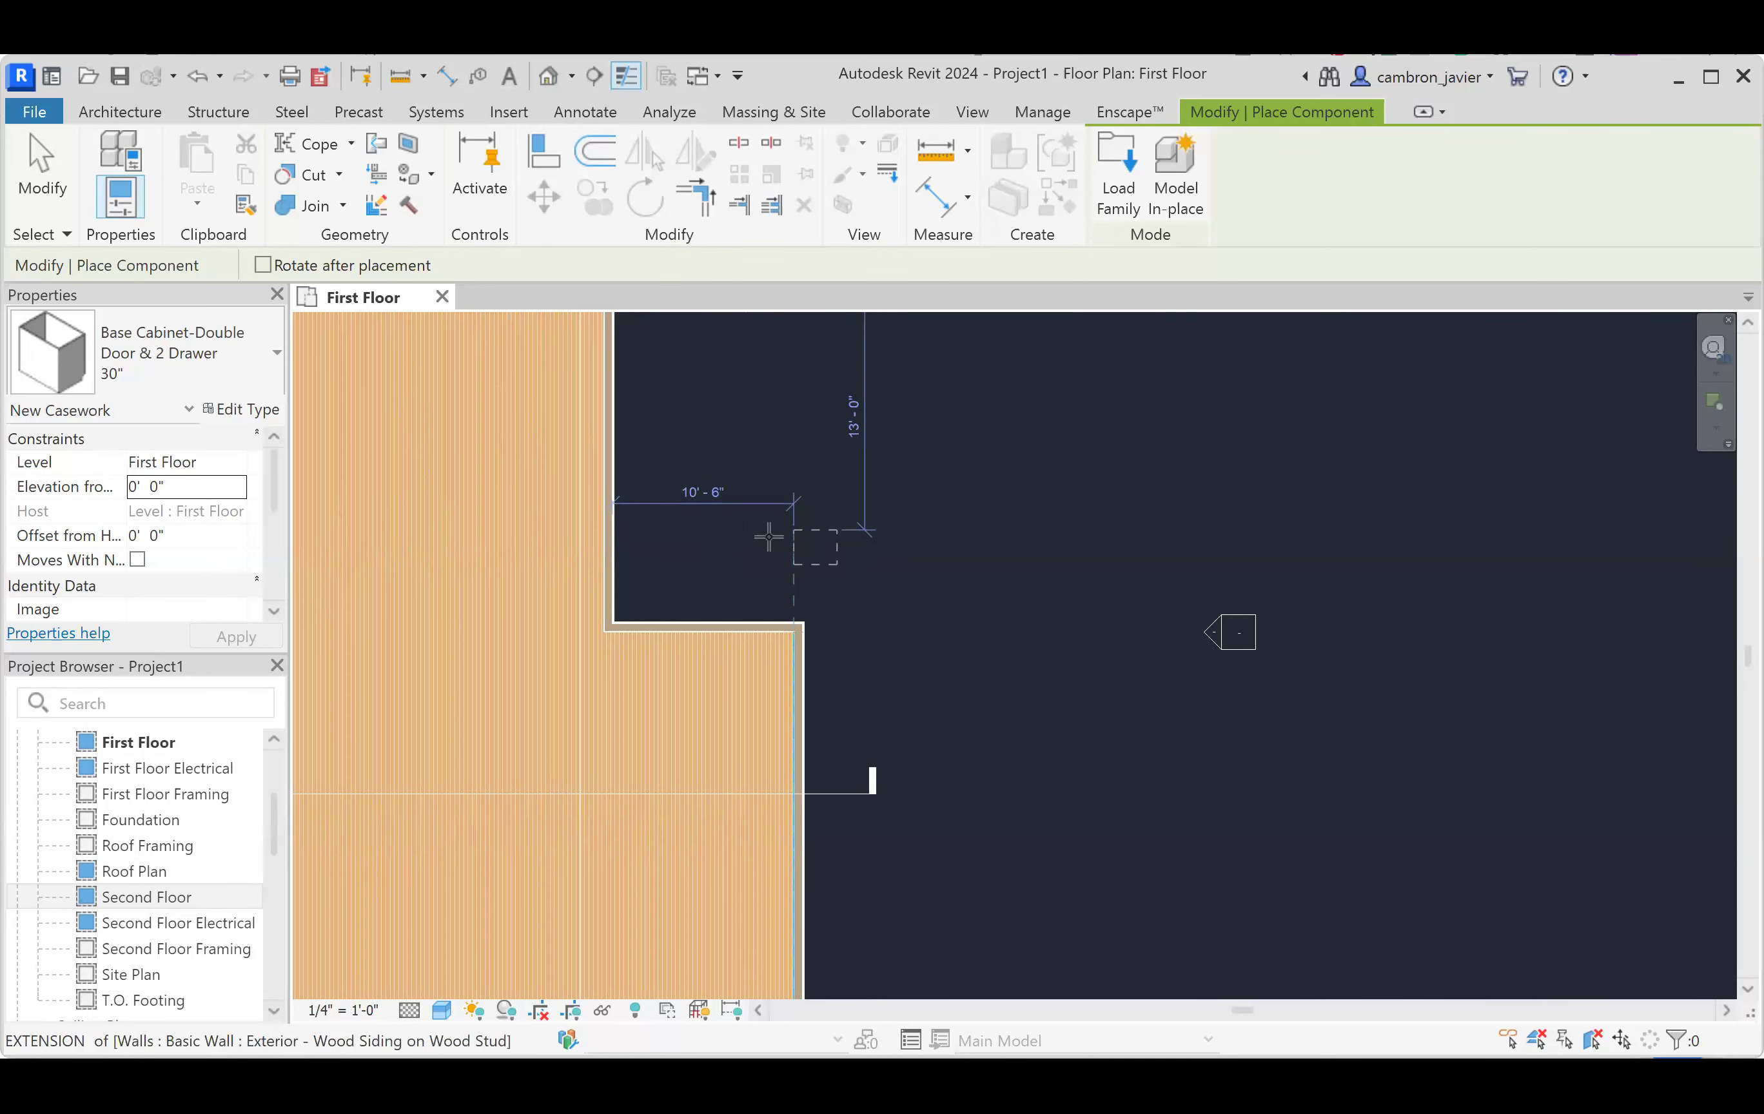
- Rotate the base cabinet before placement so its 30" side runs parallel to the right-hand exterior wall
{"action": "scroll", "coordinate": [733, 560], "scroll_direction": "up", "scroll_amount": 3}
{"action": "scroll", "coordinate": [734, 559], "scroll_direction": "up", "scroll_amount": 2}
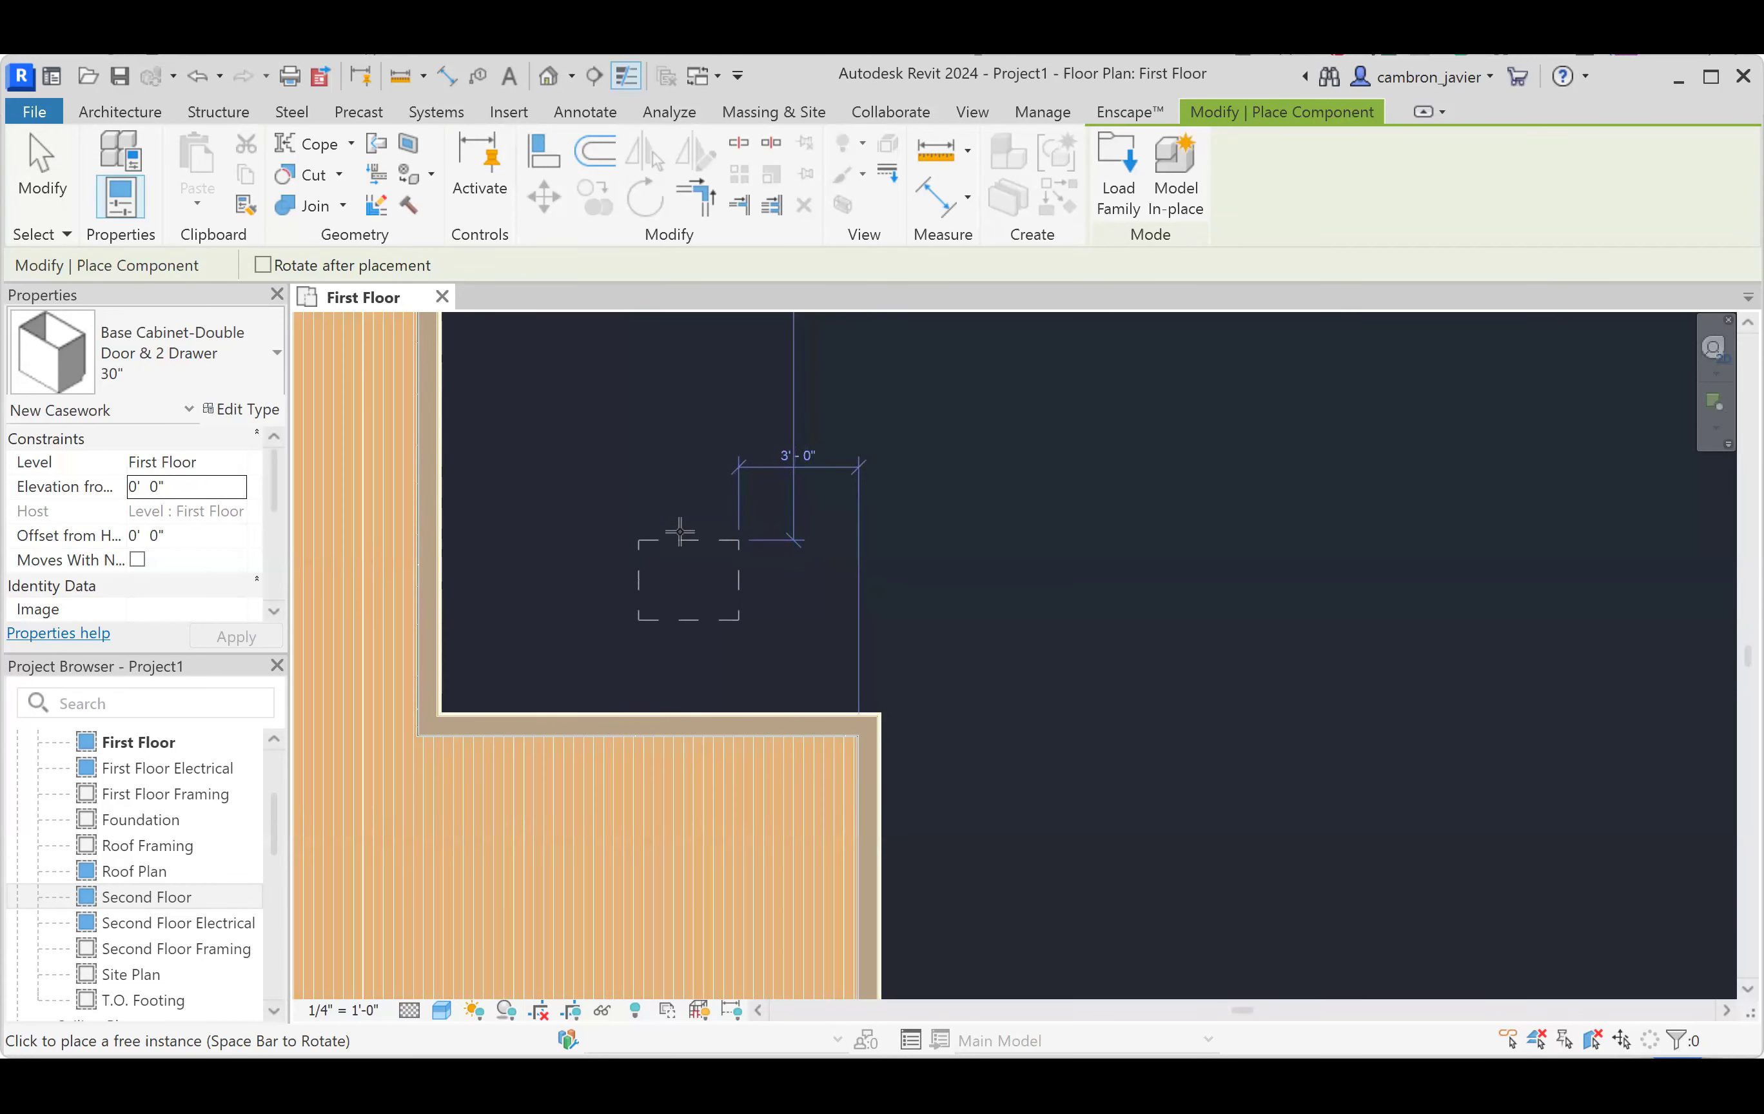
{"action": "scroll", "coordinate": [810, 631], "scroll_direction": "down", "scroll_amount": 3}
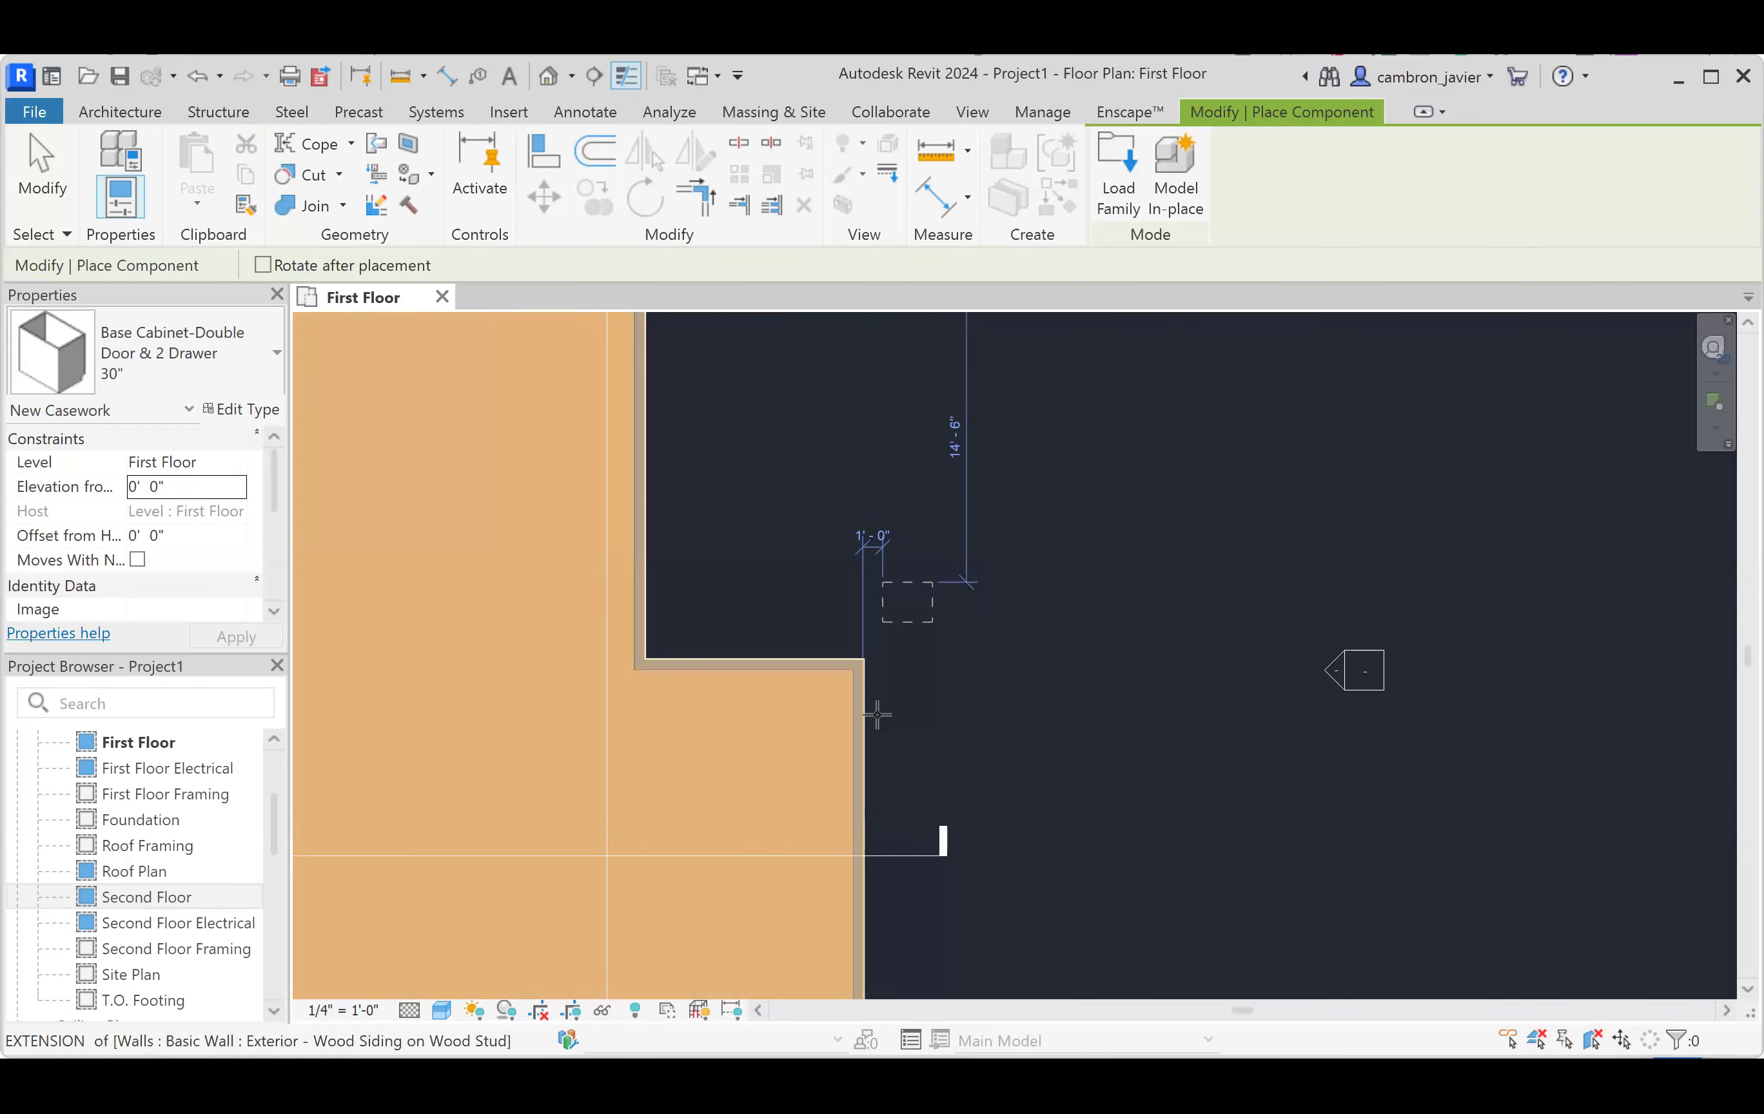
{"action": "scroll", "coordinate": [999, 735], "scroll_direction": "up", "scroll_amount": 2}
{"action": "scroll", "coordinate": [1084, 789], "scroll_direction": "up", "scroll_amount": 2}
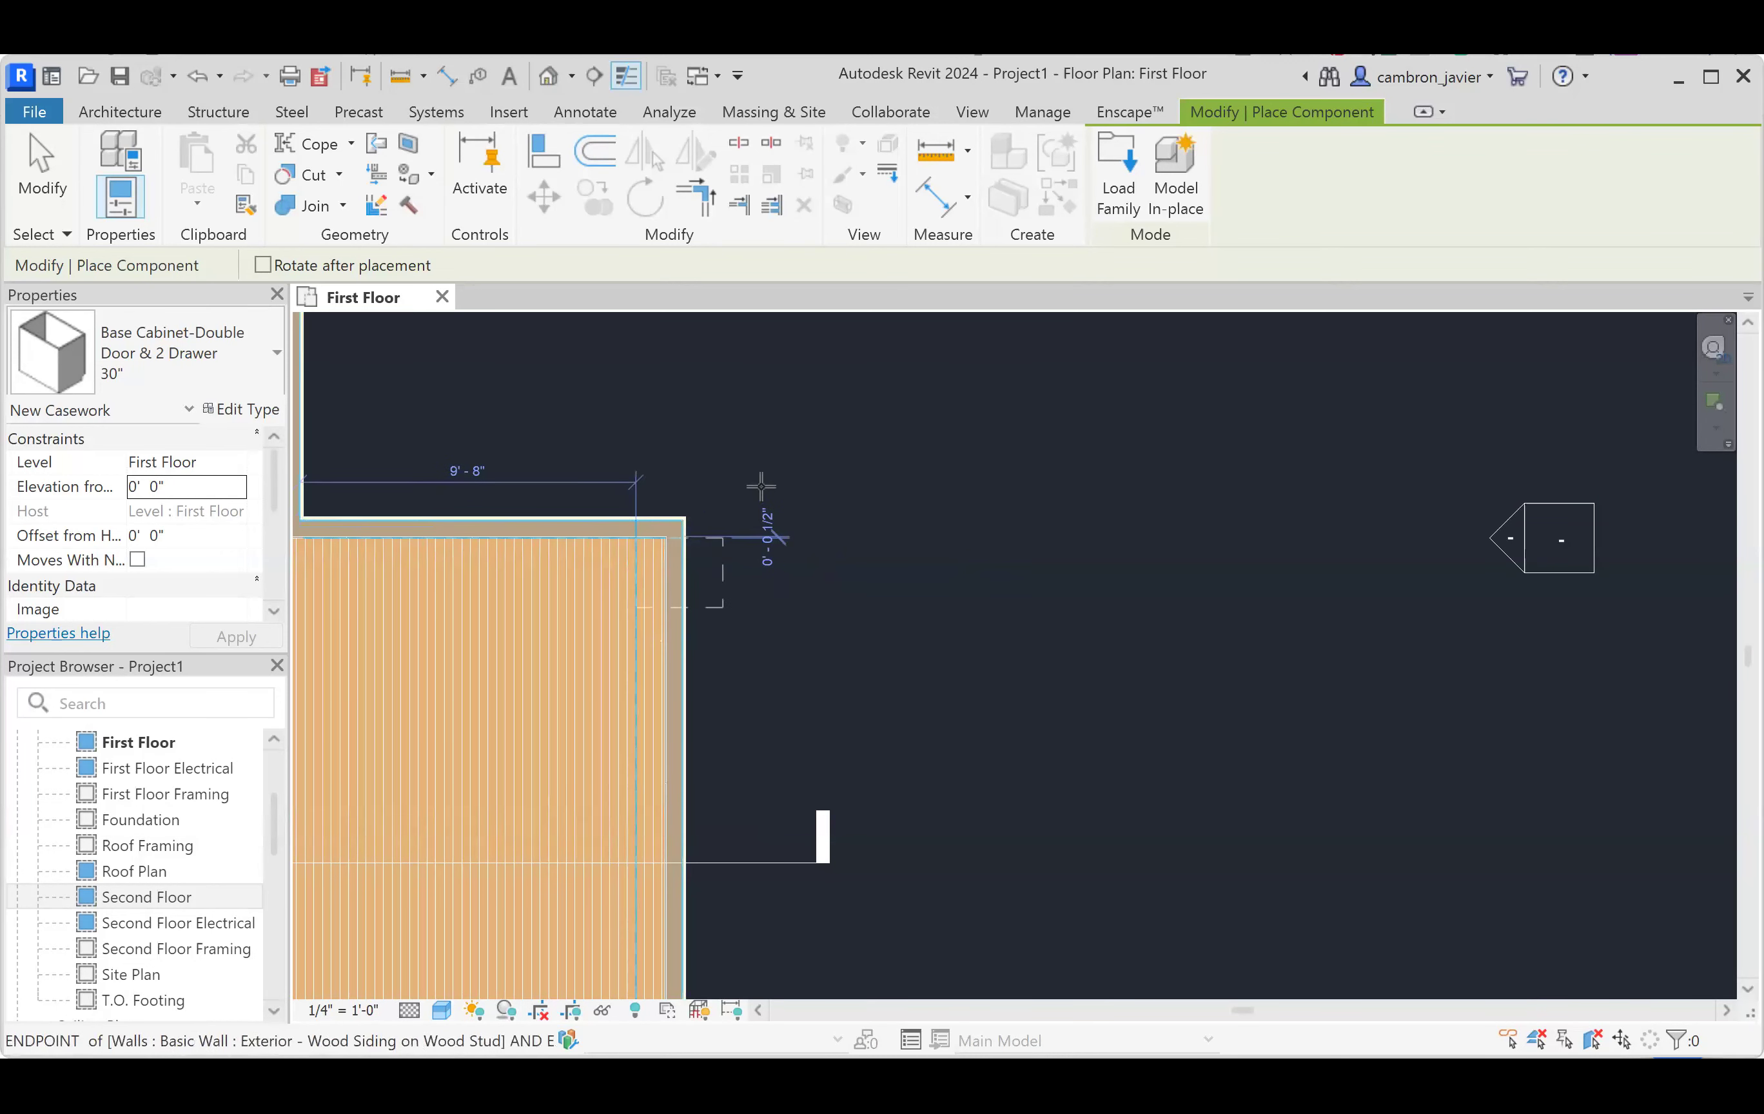
{"action": "scroll", "coordinate": [729, 509], "scroll_direction": "down", "scroll_amount": 3}
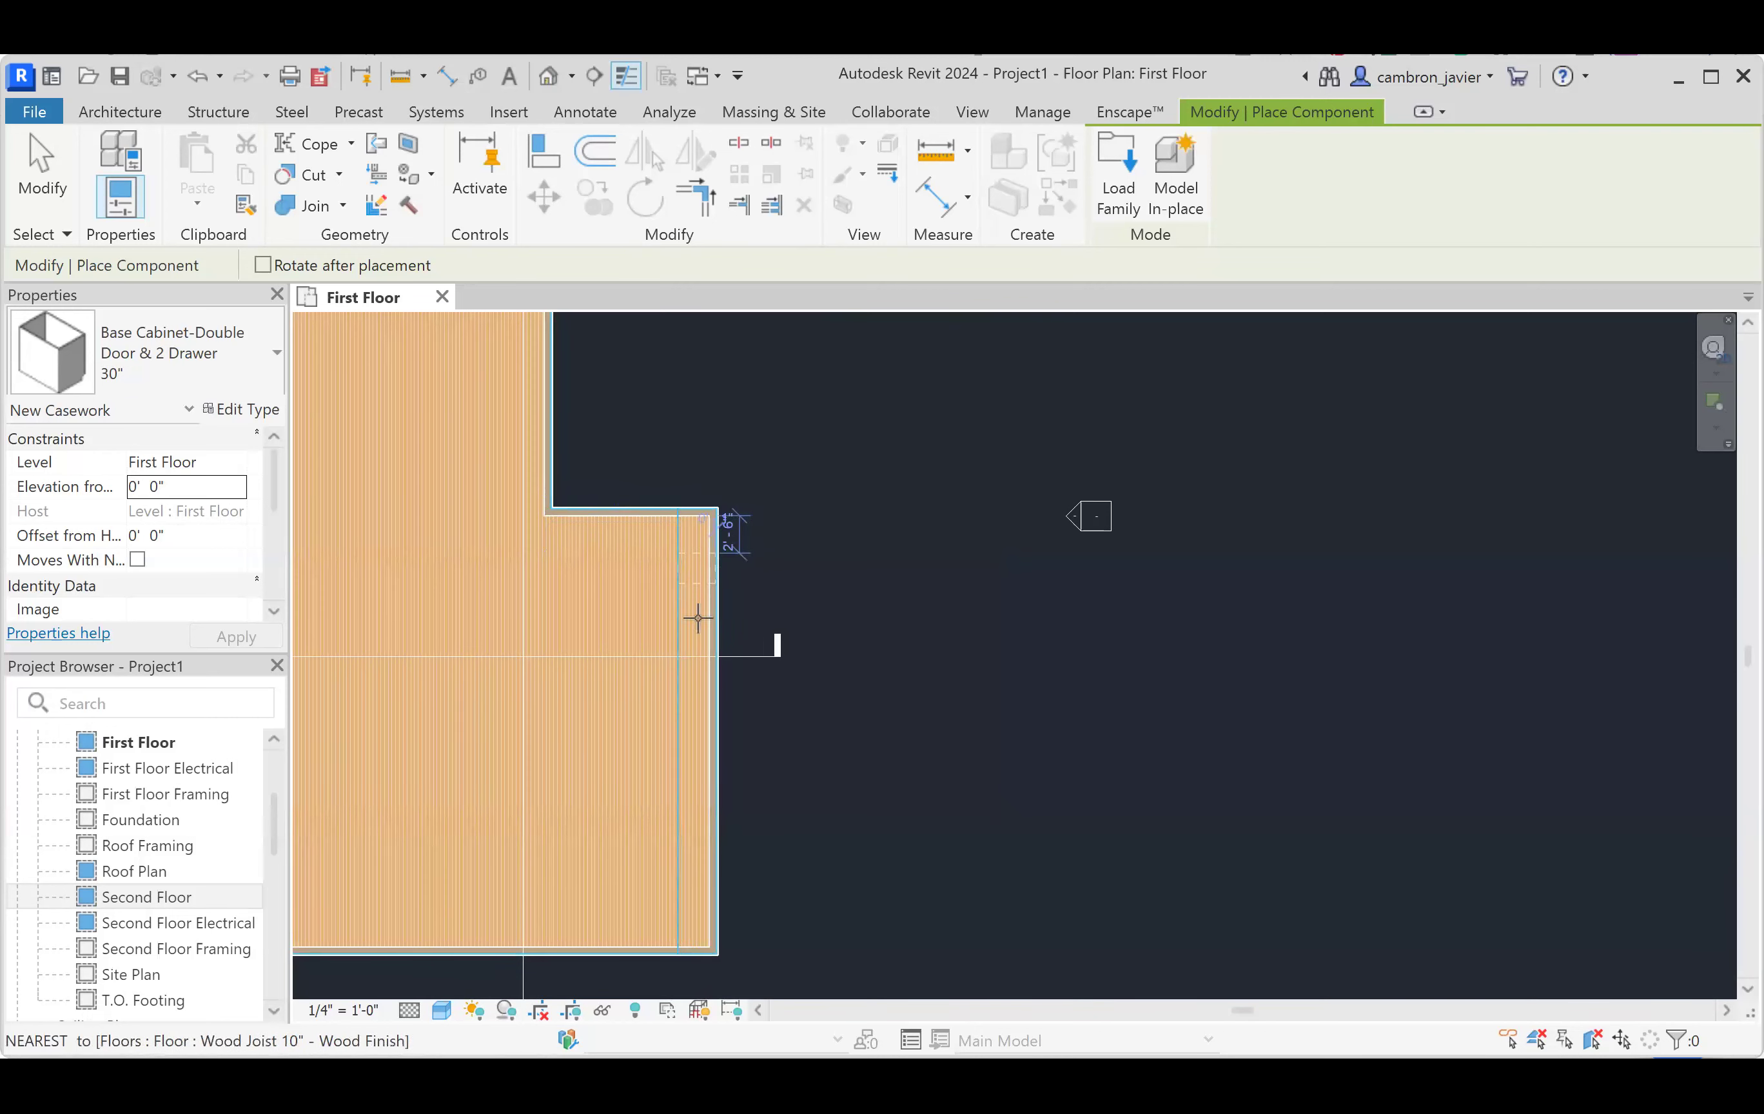
{"action": "scroll", "coordinate": [726, 512], "scroll_direction": "up", "scroll_amount": 3}
{"action": "scroll", "coordinate": [820, 532], "scroll_direction": "up", "scroll_amount": 2}
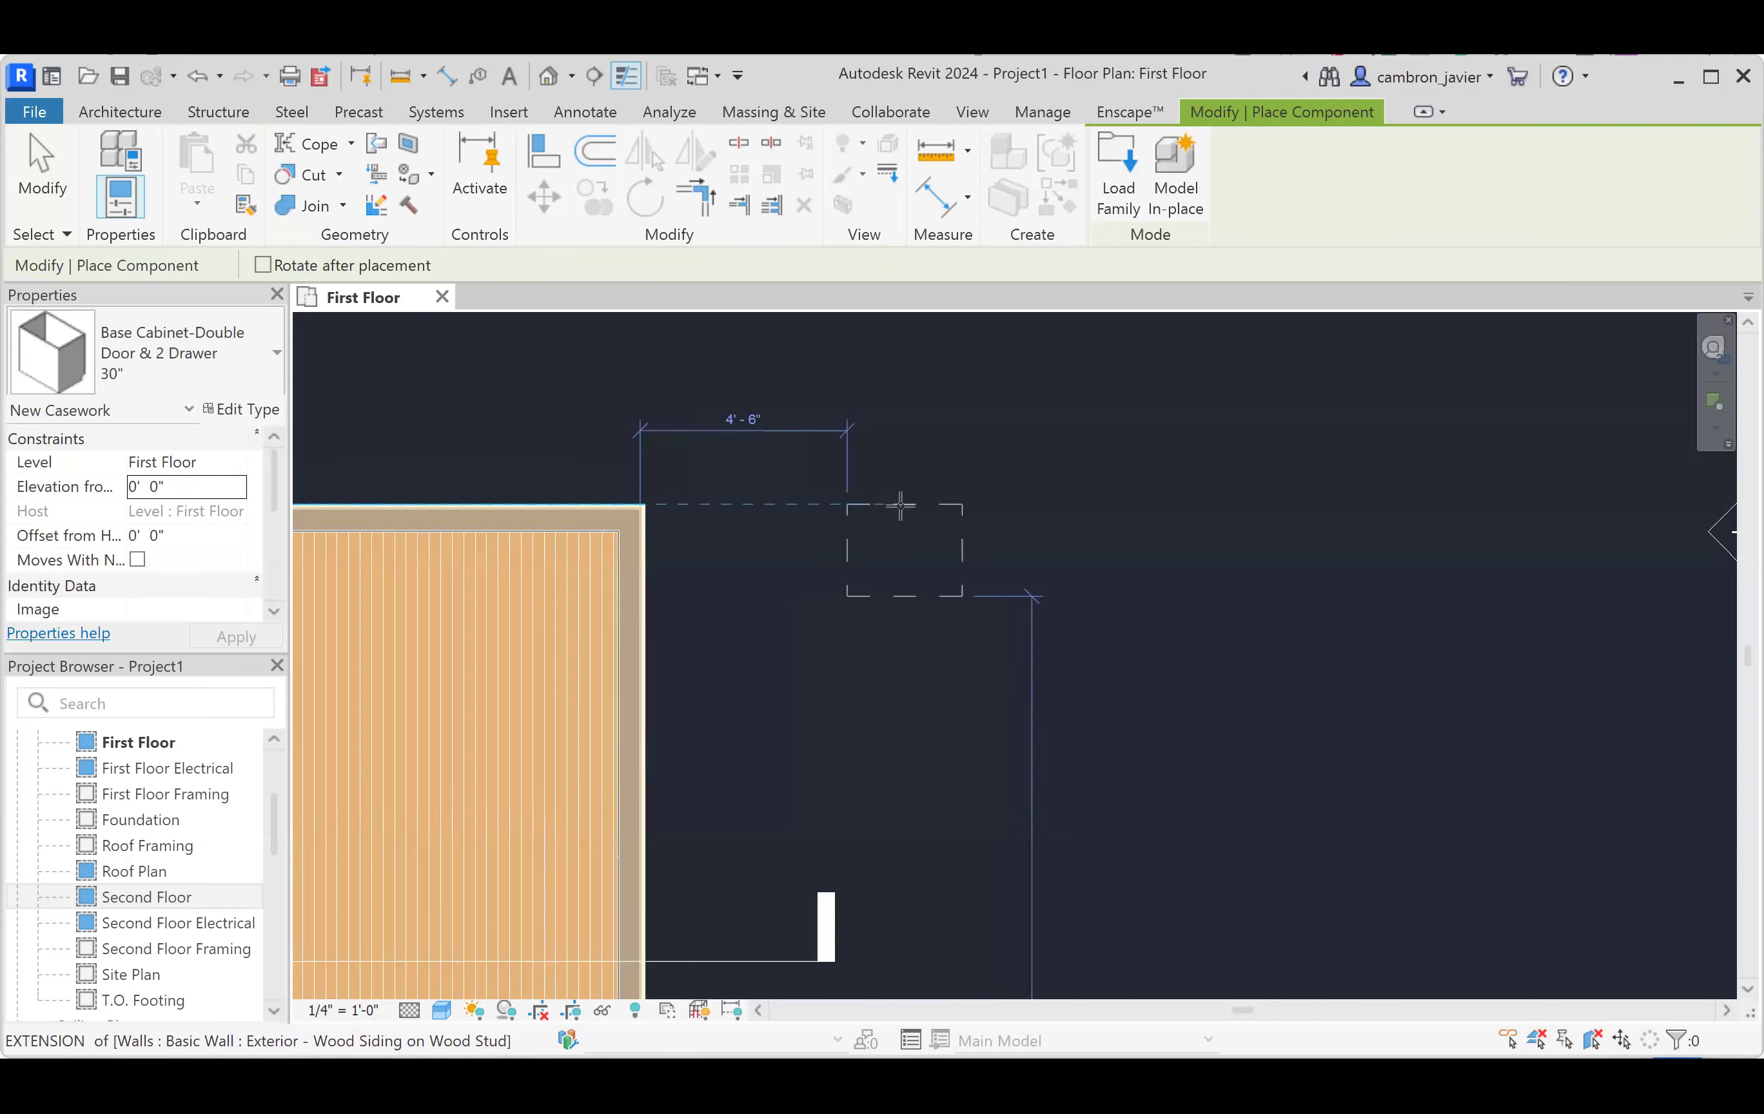
{"action": "key", "text": "space"}
{"action": "key", "text": "space"}
{"action": "key", "text": "space"}
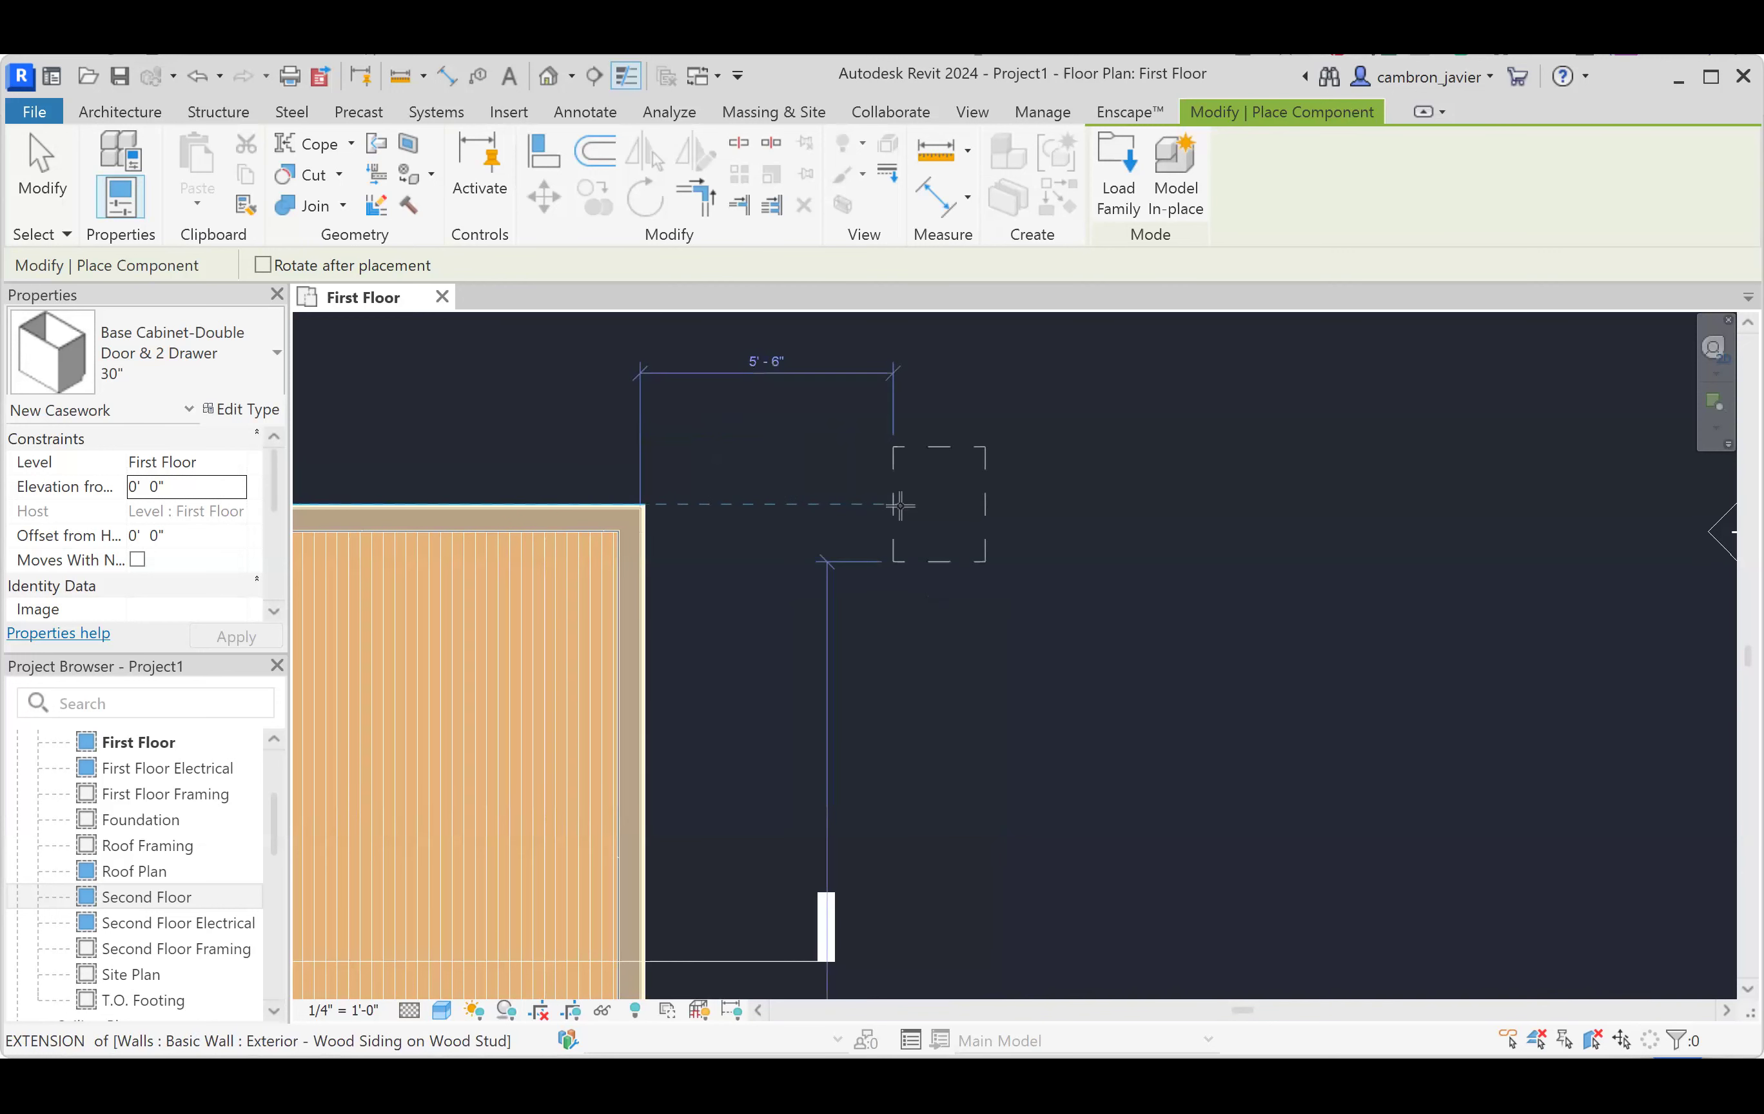
{"action": "key", "text": "space"}
{"action": "key", "text": "space"}
{"action": "key", "text": "space"}
{"action": "key", "text": "space"}
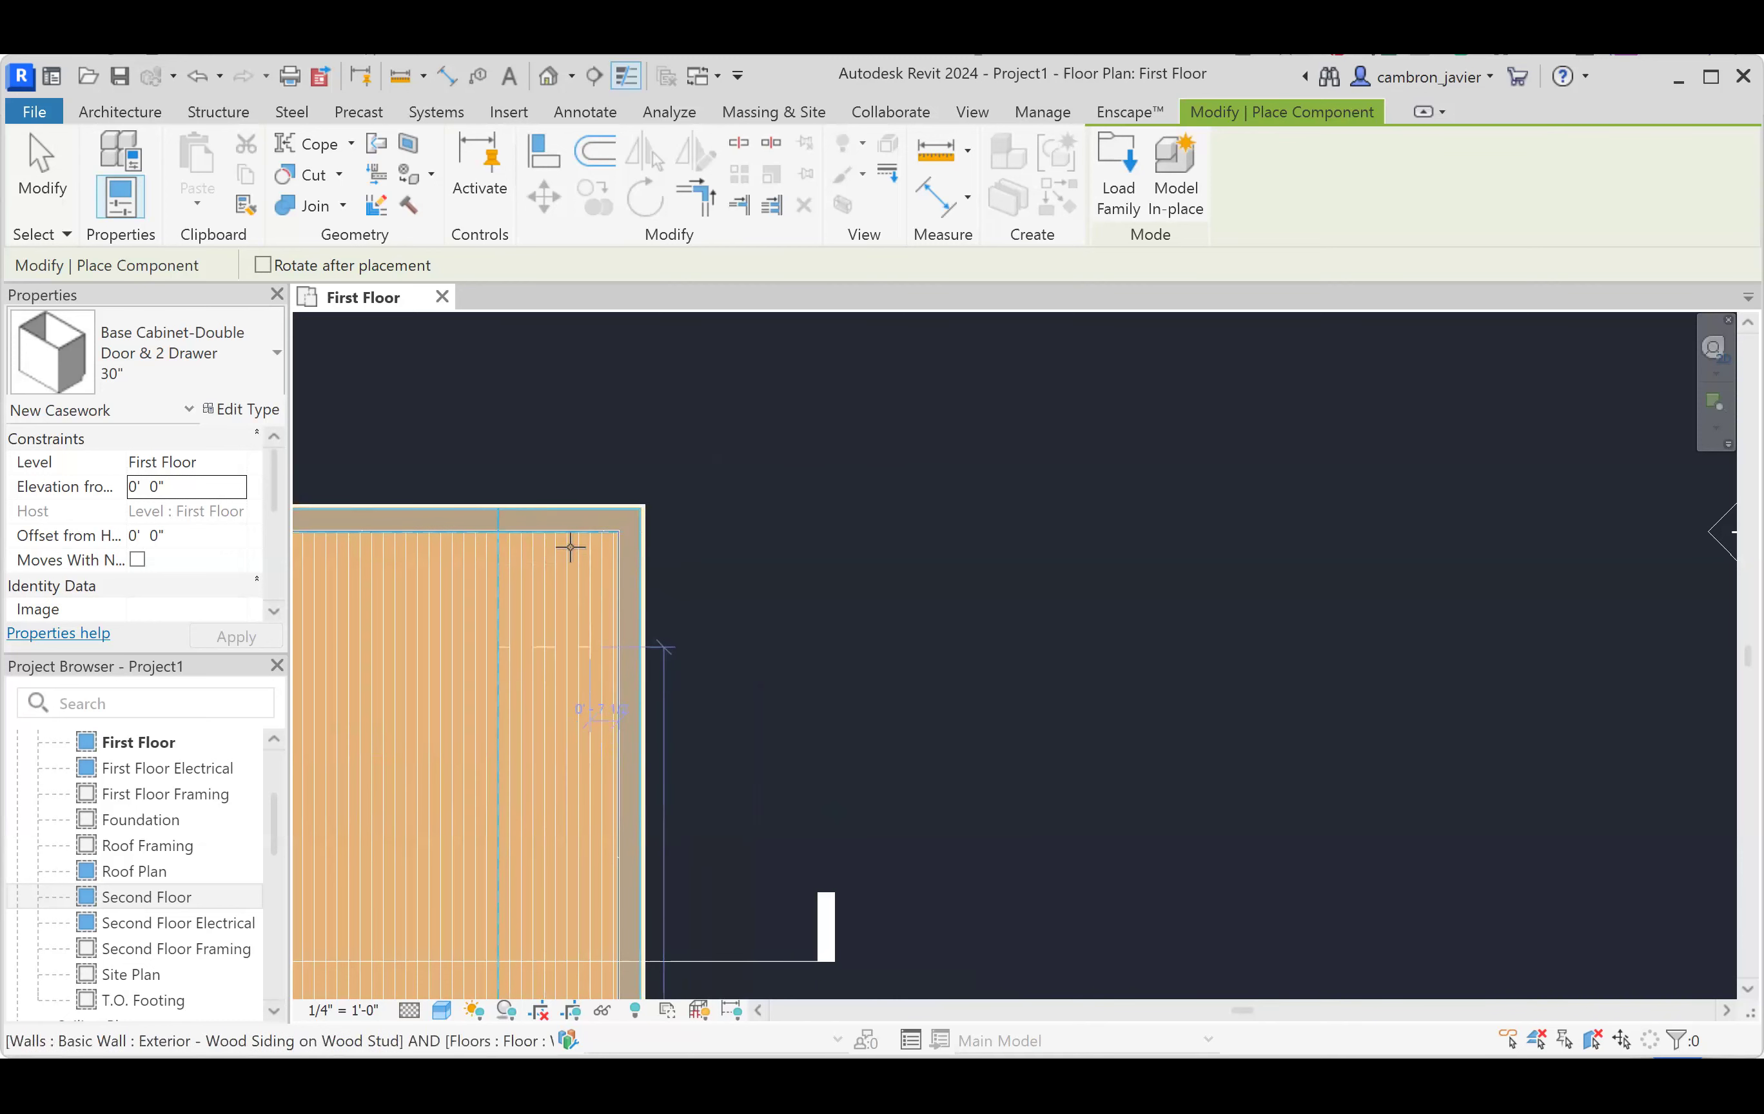
- Place the base cabinet in the inside corner of the exterior walls, against the upper wall and close to the right-hand wall
{"action": "scroll", "coordinate": [570, 547], "scroll_direction": "up", "scroll_amount": 5}
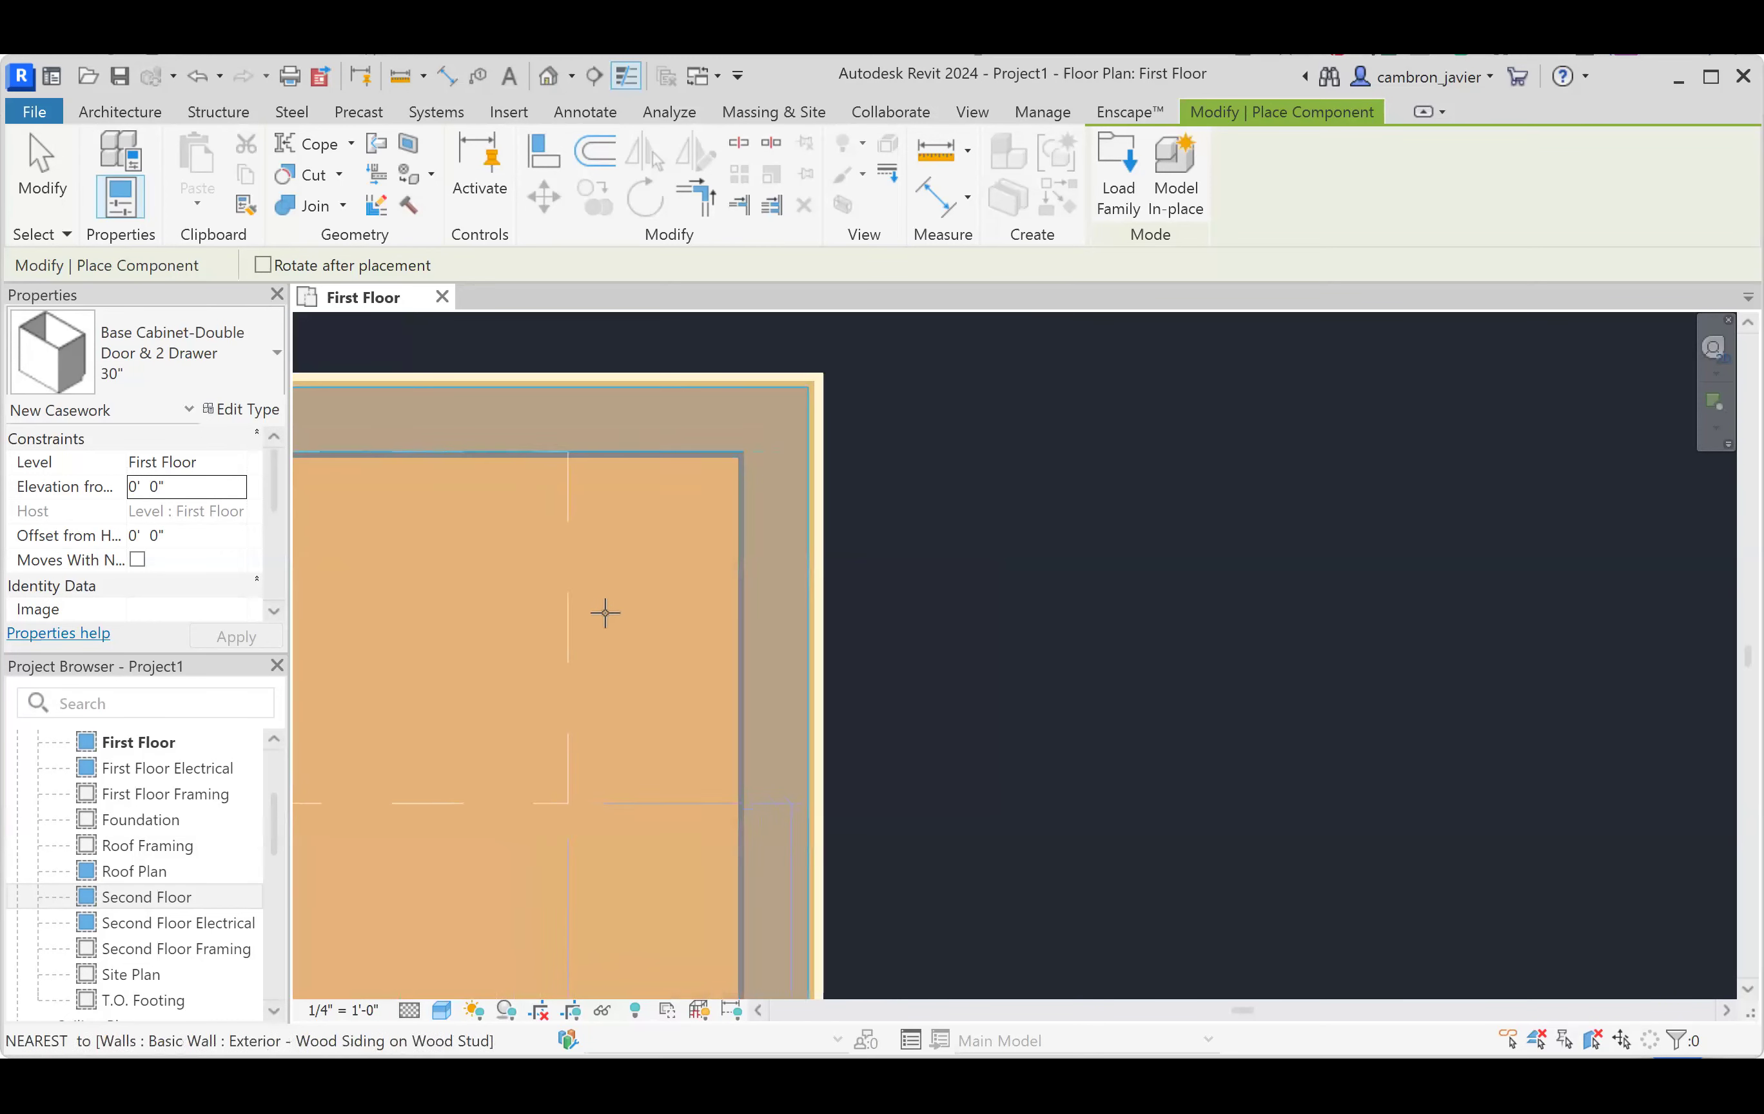
{"action": "scroll", "coordinate": [726, 632], "scroll_direction": "up", "scroll_amount": 2}
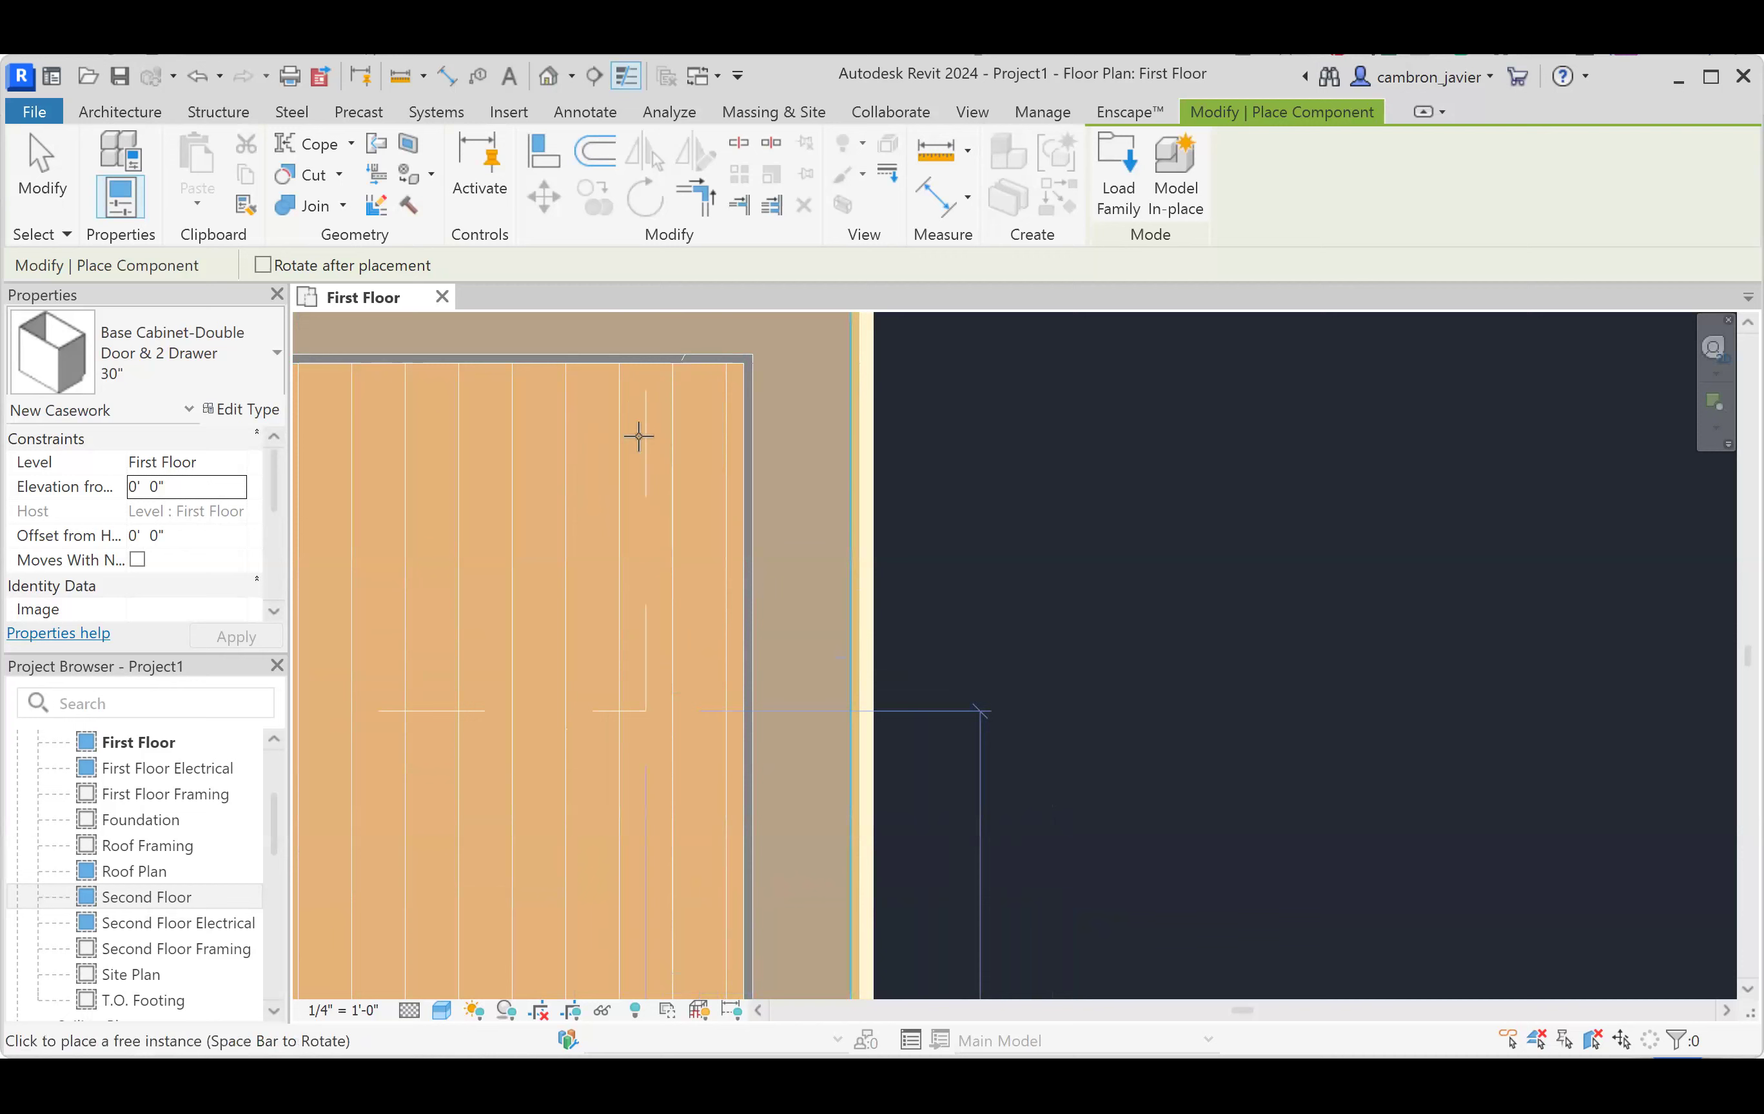
{"action": "scroll", "coordinate": [639, 443], "scroll_direction": "down", "scroll_amount": 2}
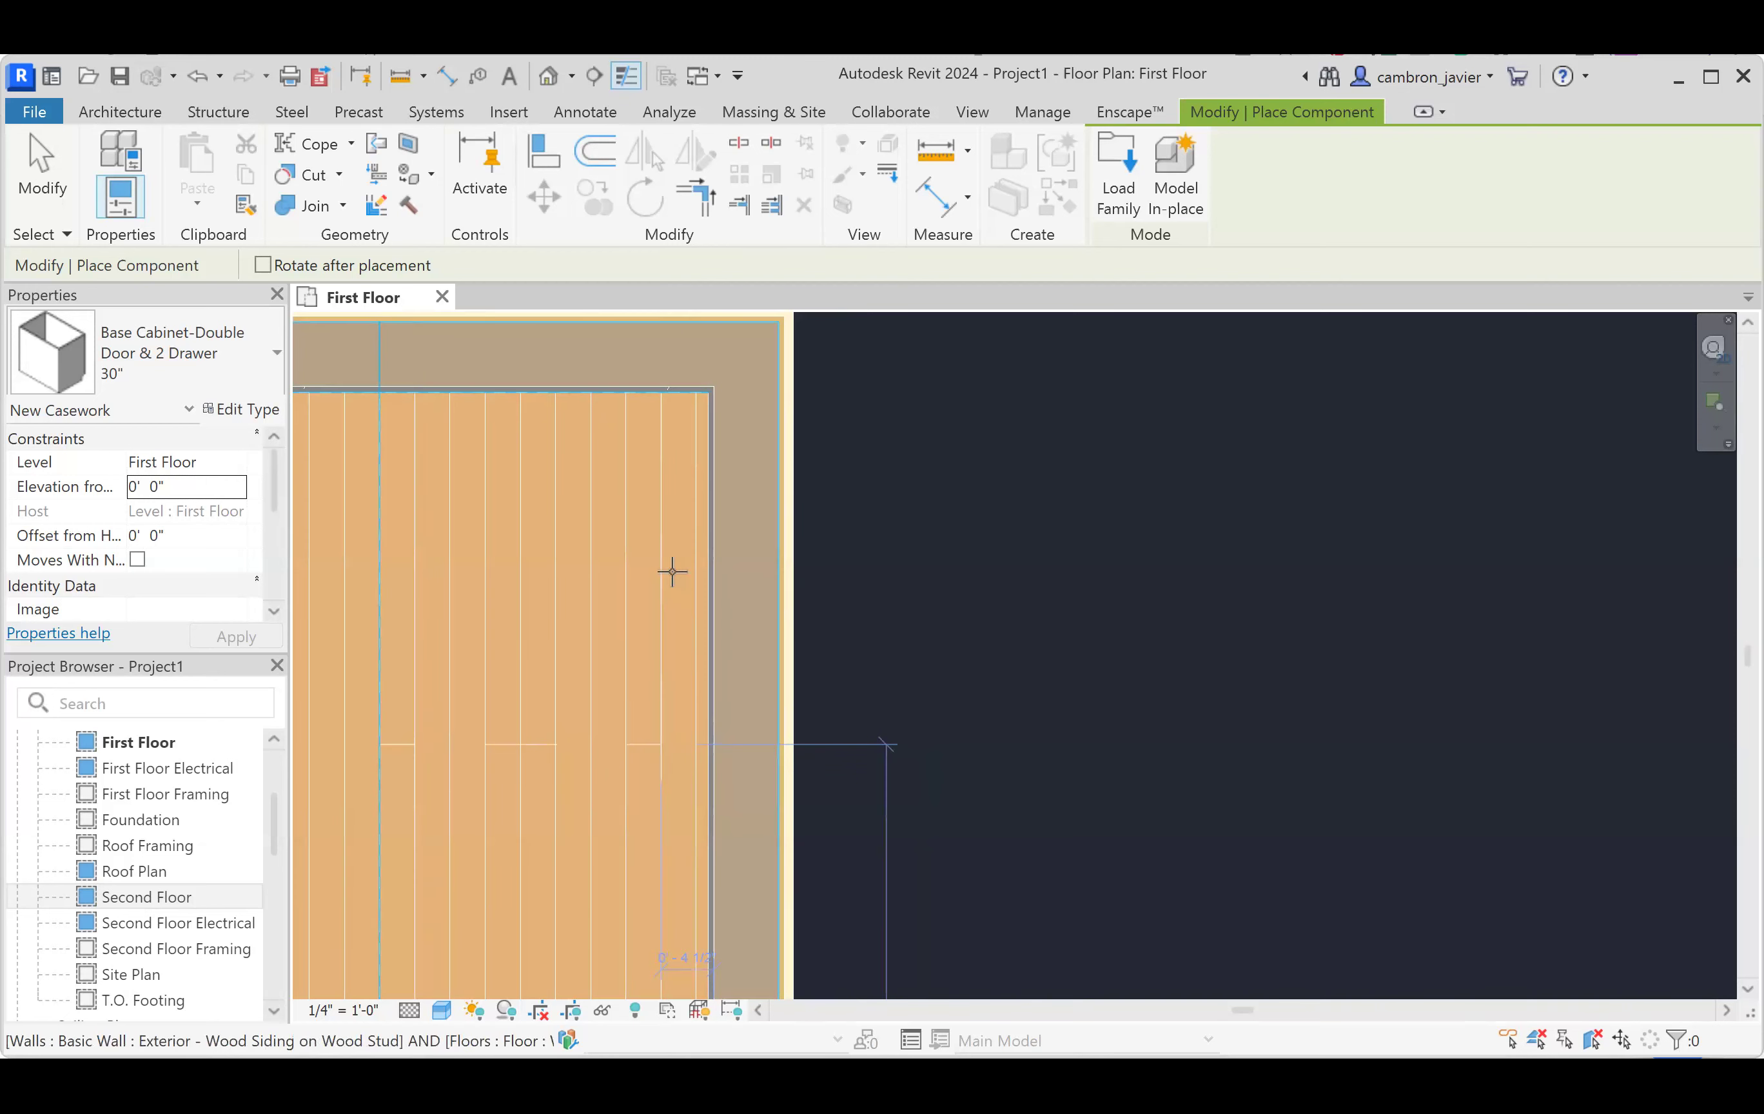
{"action": "scroll", "coordinate": [661, 574], "scroll_direction": "up", "scroll_amount": 1}
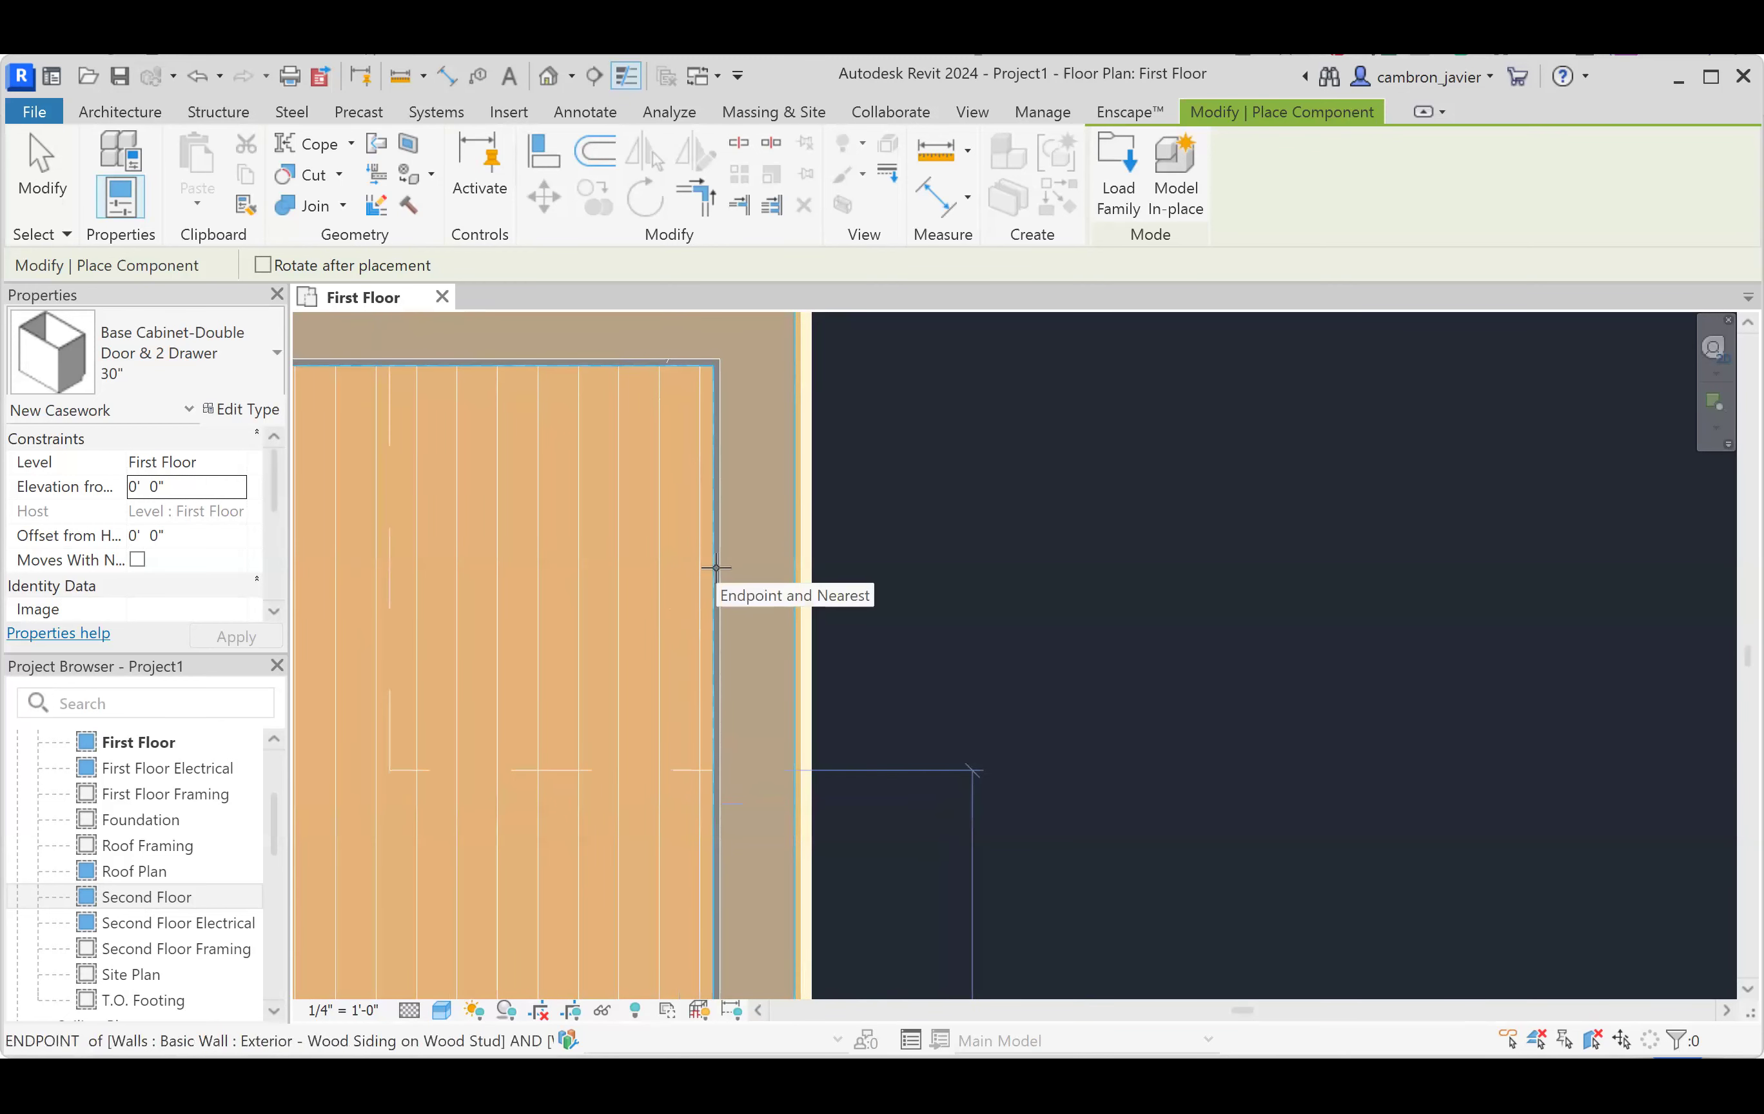
{"action": "scroll", "coordinate": [704, 561], "scroll_direction": "up", "scroll_amount": 1}
{"action": "scroll", "coordinate": [711, 584], "scroll_direction": "up", "scroll_amount": 1}
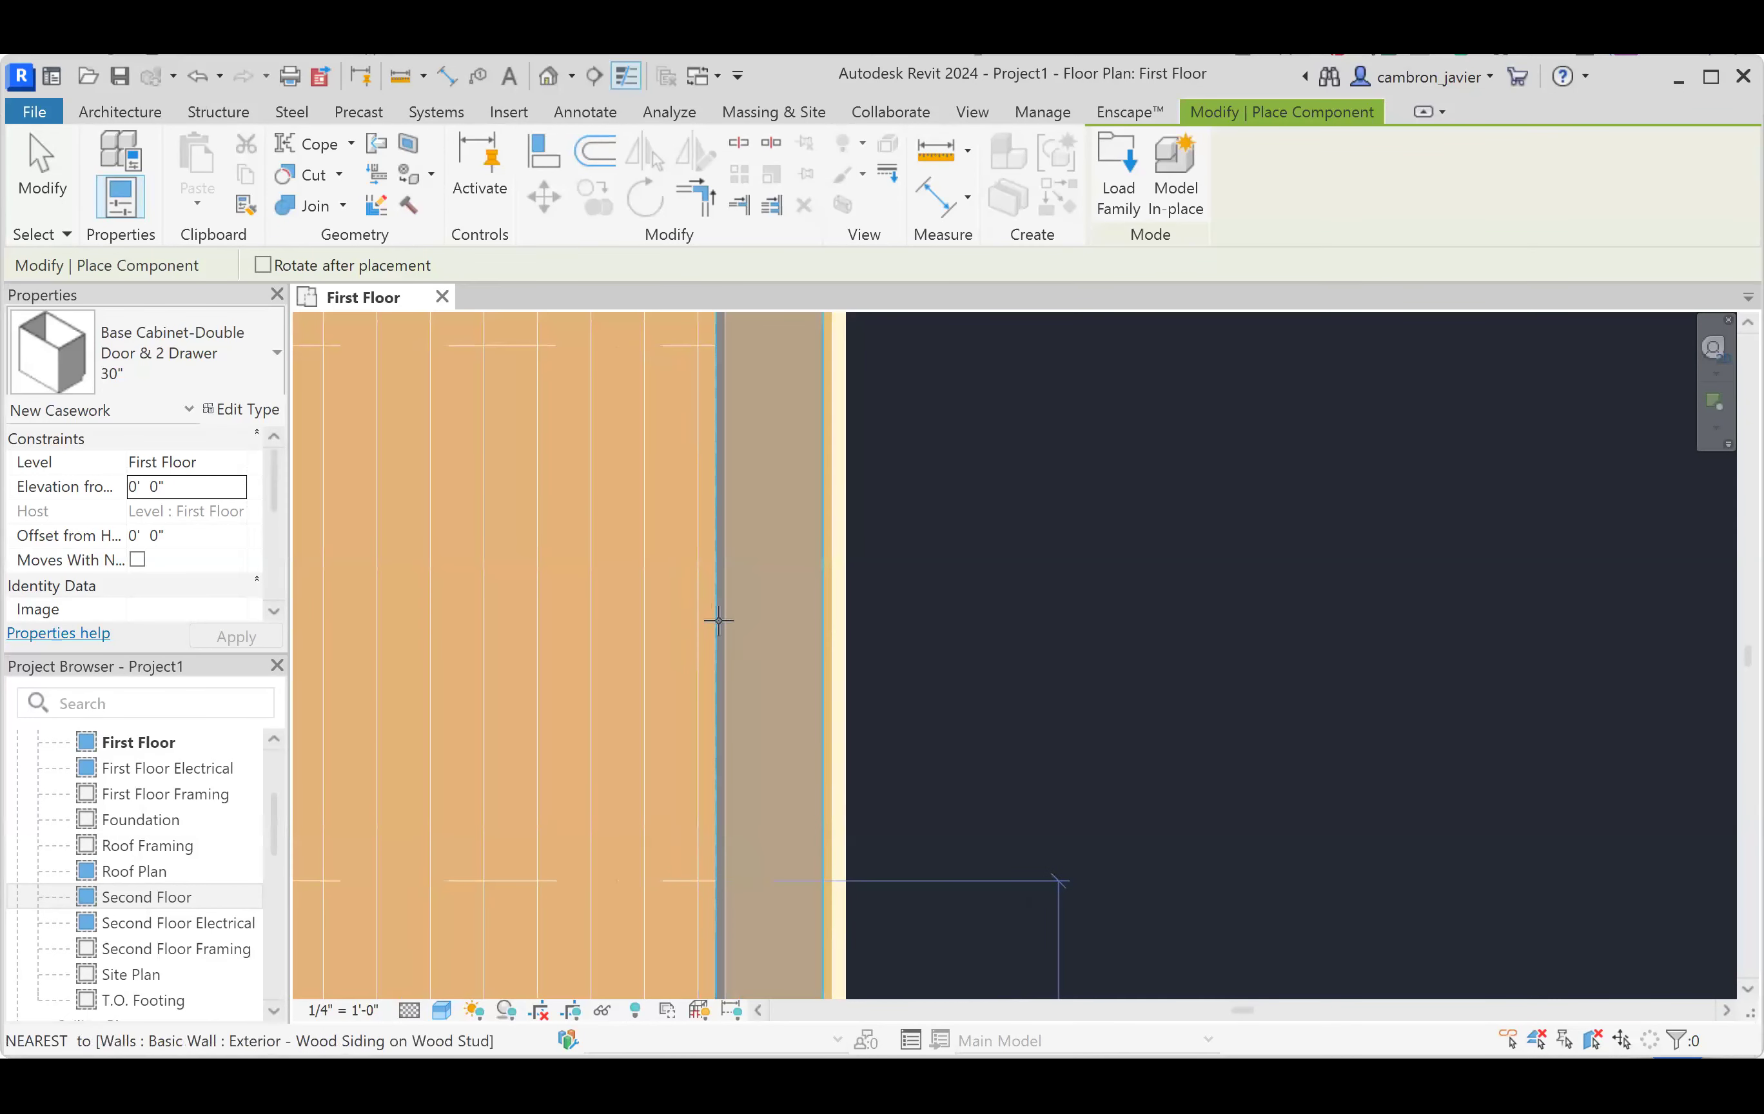
{"action": "scroll", "coordinate": [718, 620], "scroll_direction": "up", "scroll_amount": 2}
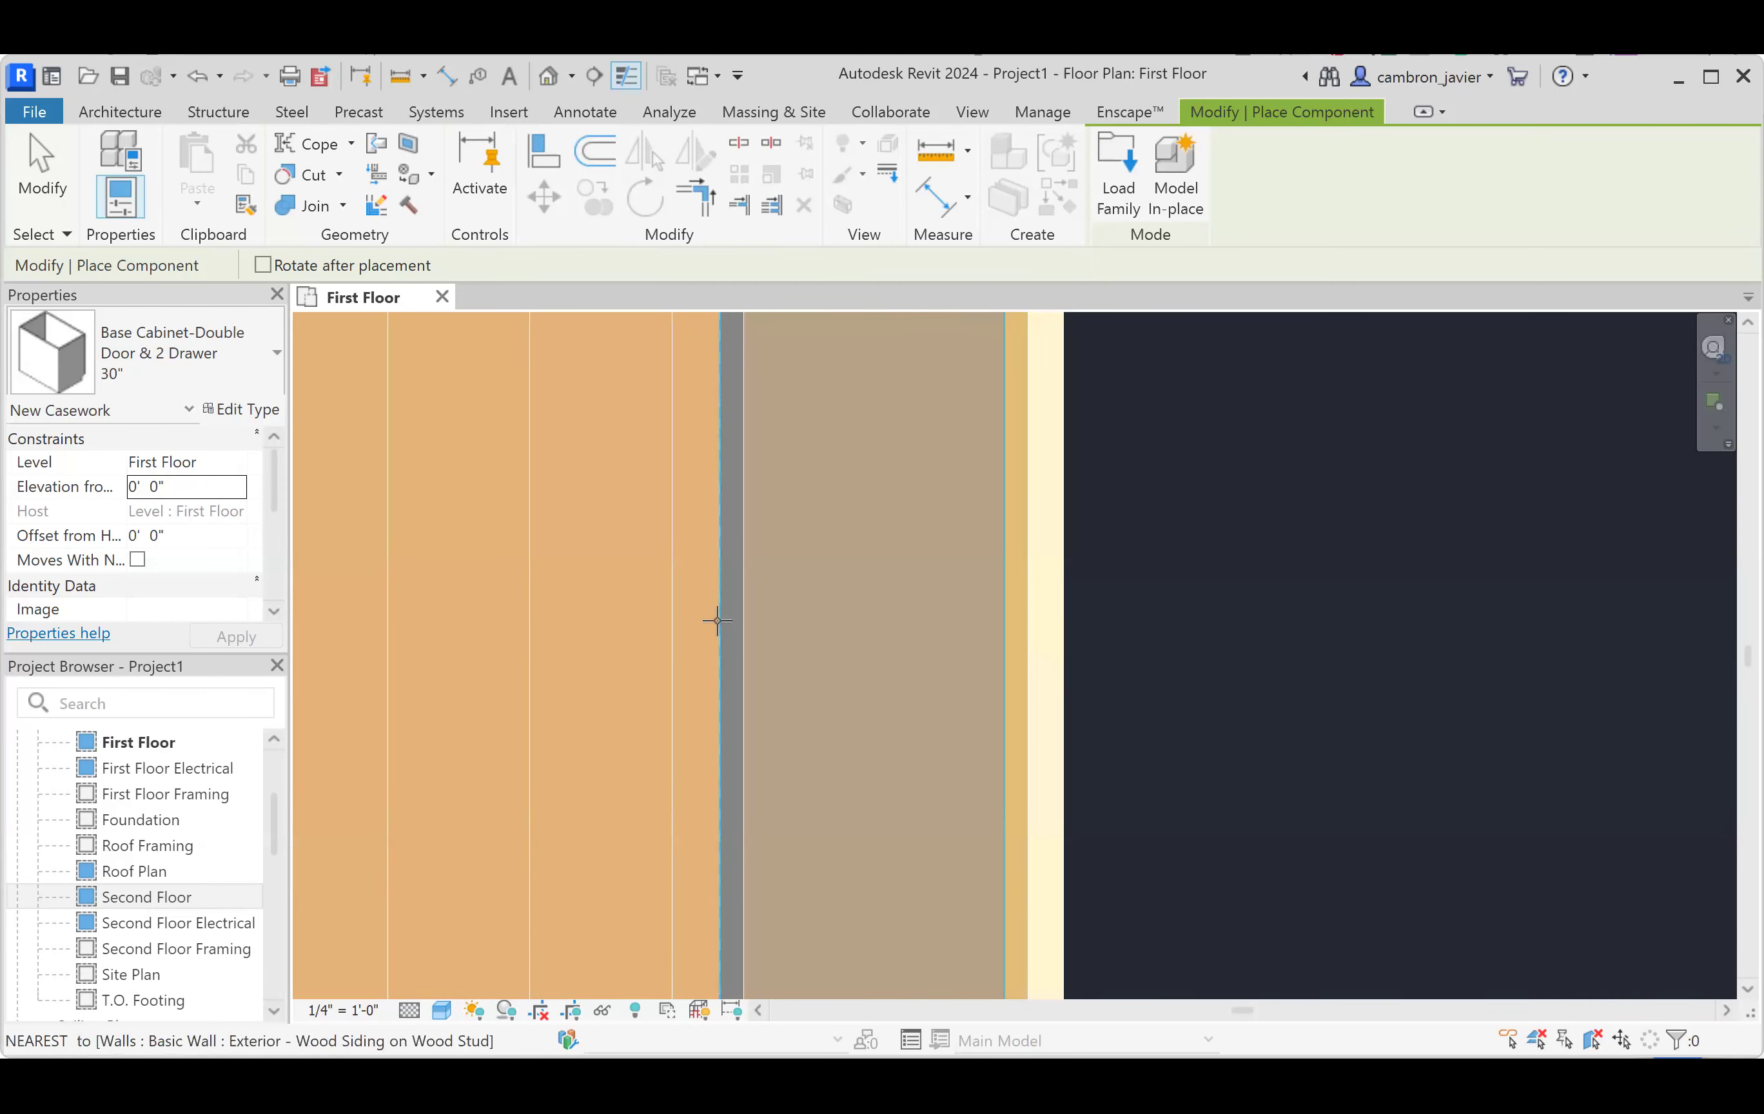
{"action": "scroll", "coordinate": [717, 620], "scroll_direction": "down", "scroll_amount": 1}
{"action": "scroll", "coordinate": [717, 620], "scroll_direction": "down", "scroll_amount": 2}
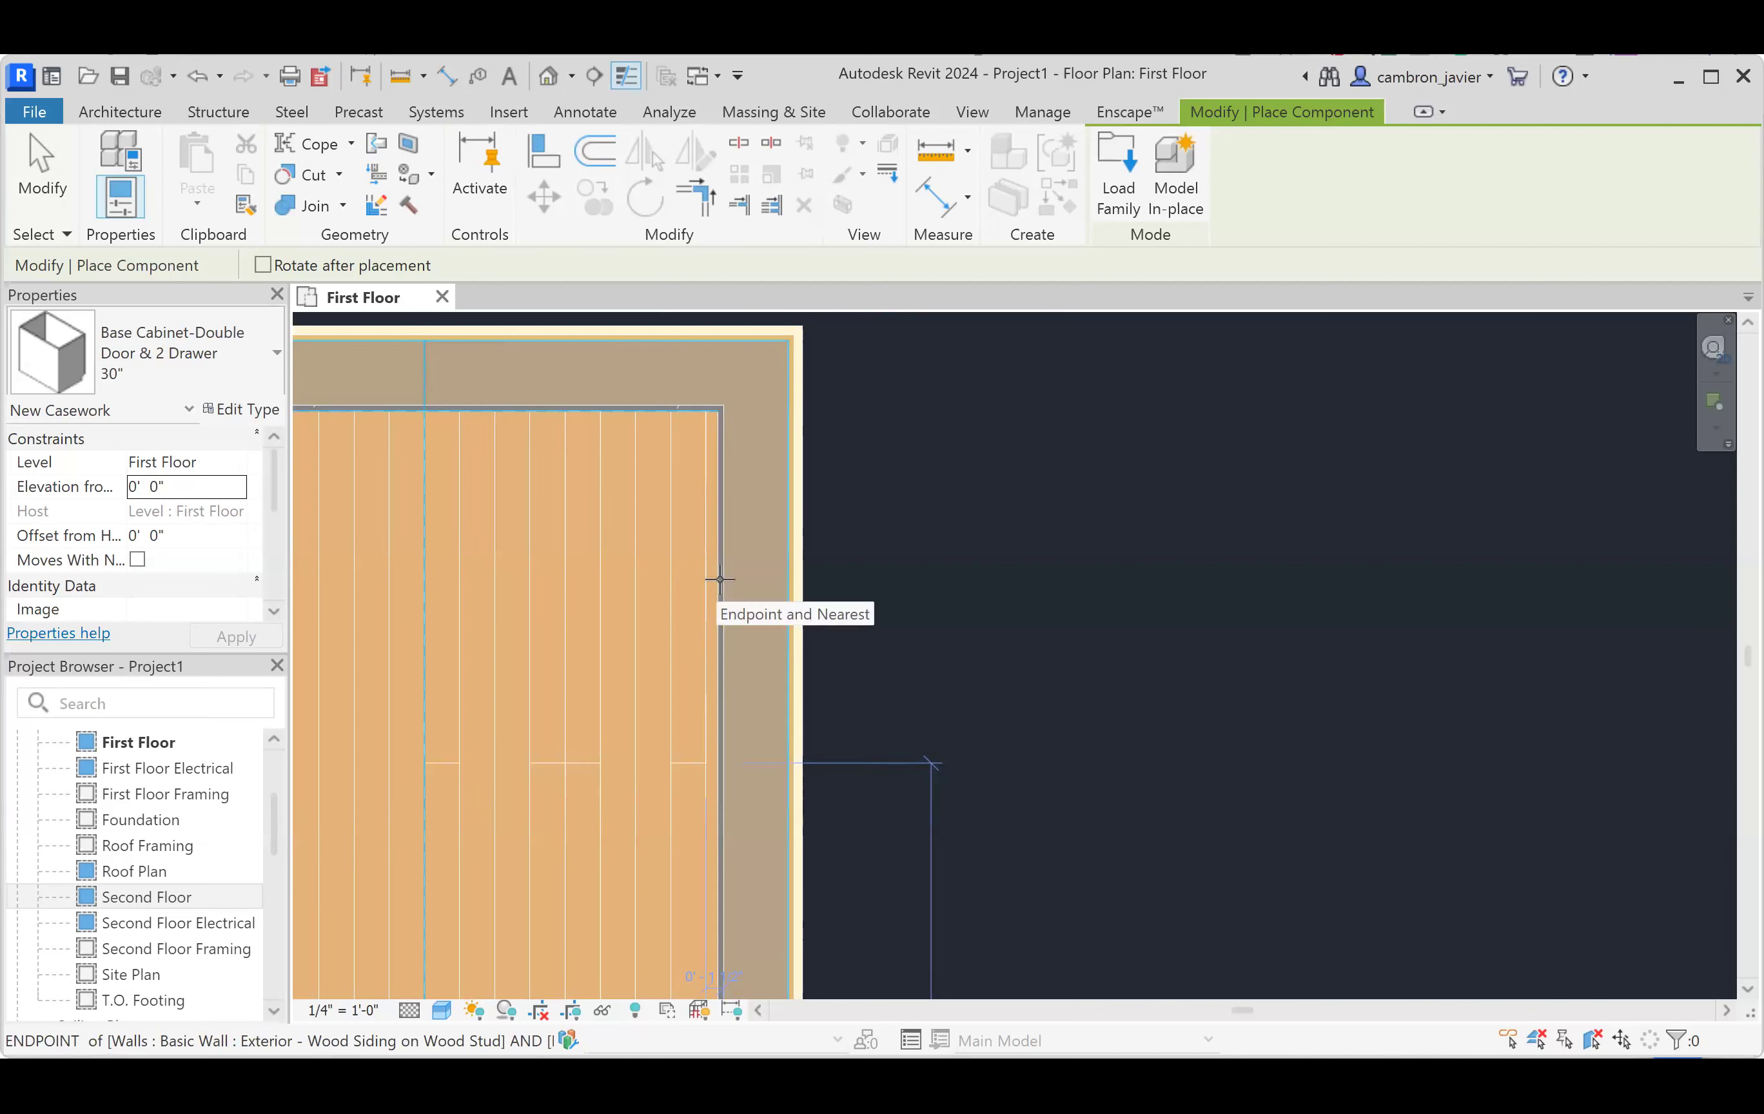
{"action": "left_click", "coordinate": [704, 632]}
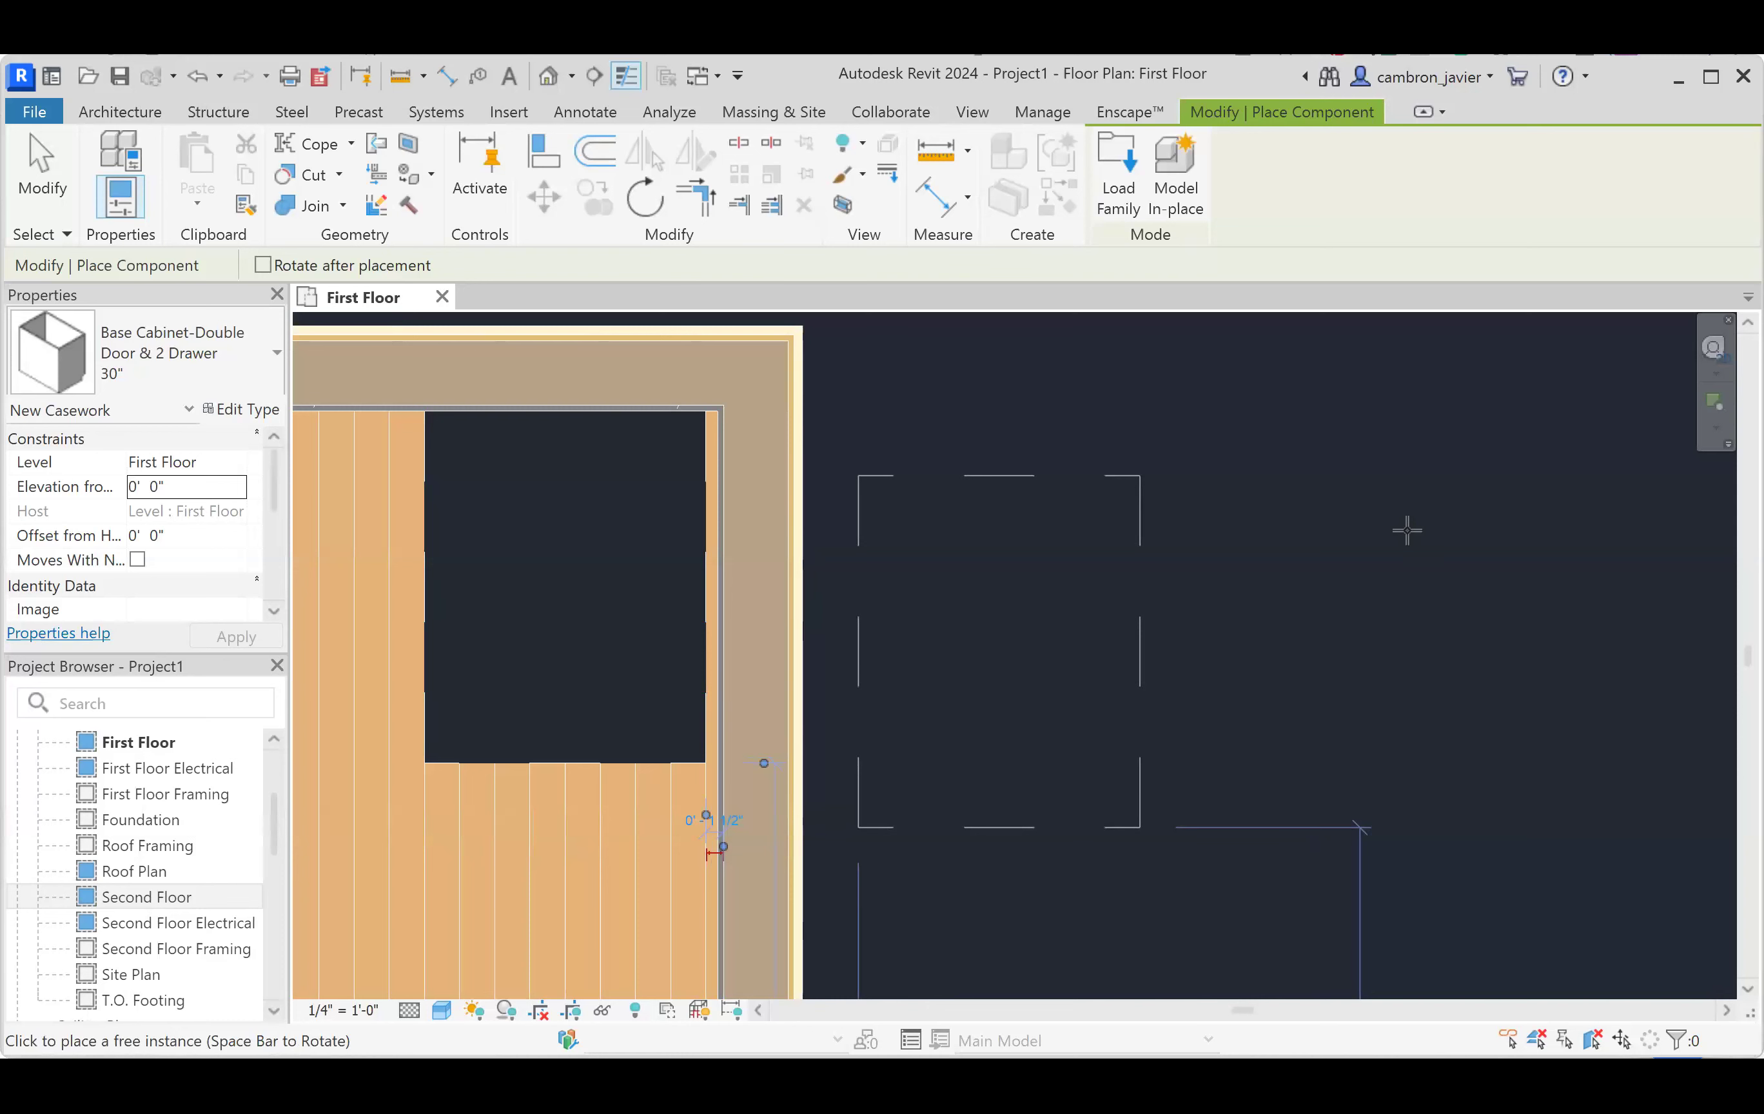
{"action": "key", "text": "Escape"}
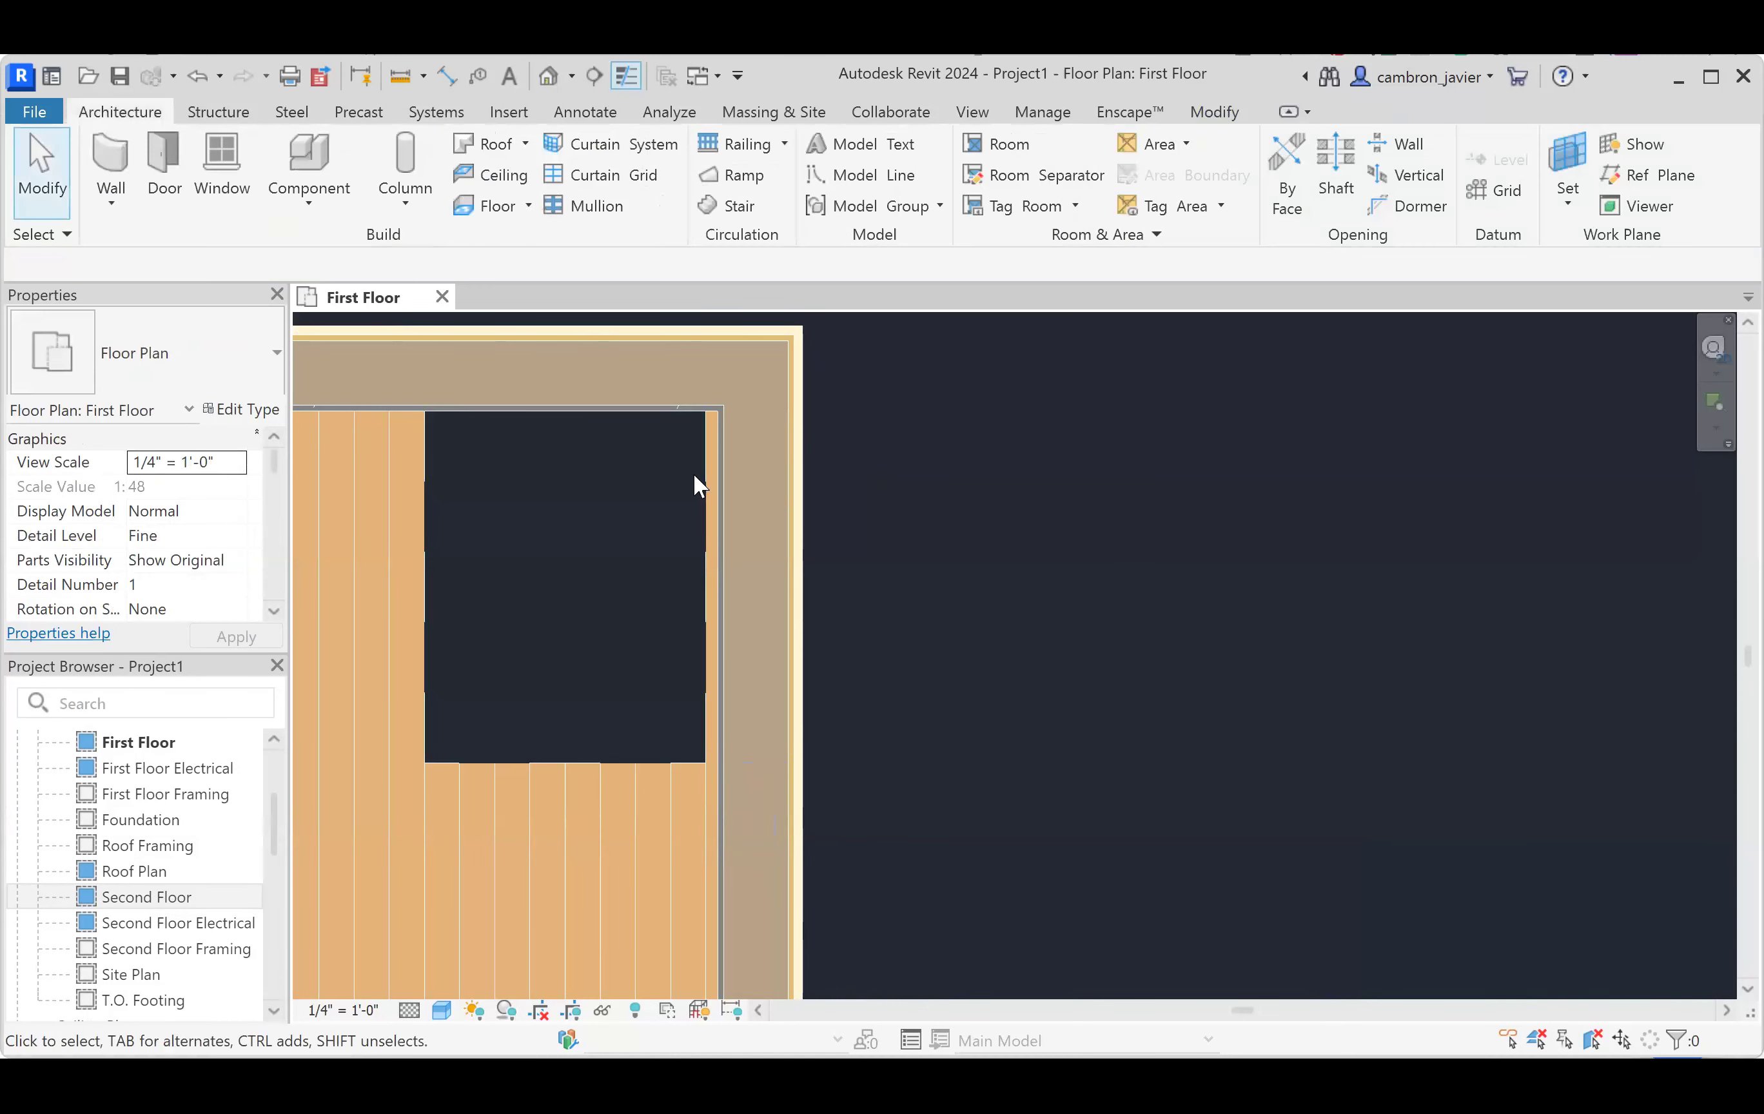
- Move the base cabinet sideways so its edge meets the inner face of the right-hand exterior wall
{"action": "left_click", "coordinate": [628, 762]}
{"action": "scroll", "coordinate": [684, 455], "scroll_direction": "up", "scroll_amount": 2}
{"action": "key", "text": "m"}
{"action": "key", "text": "v"}
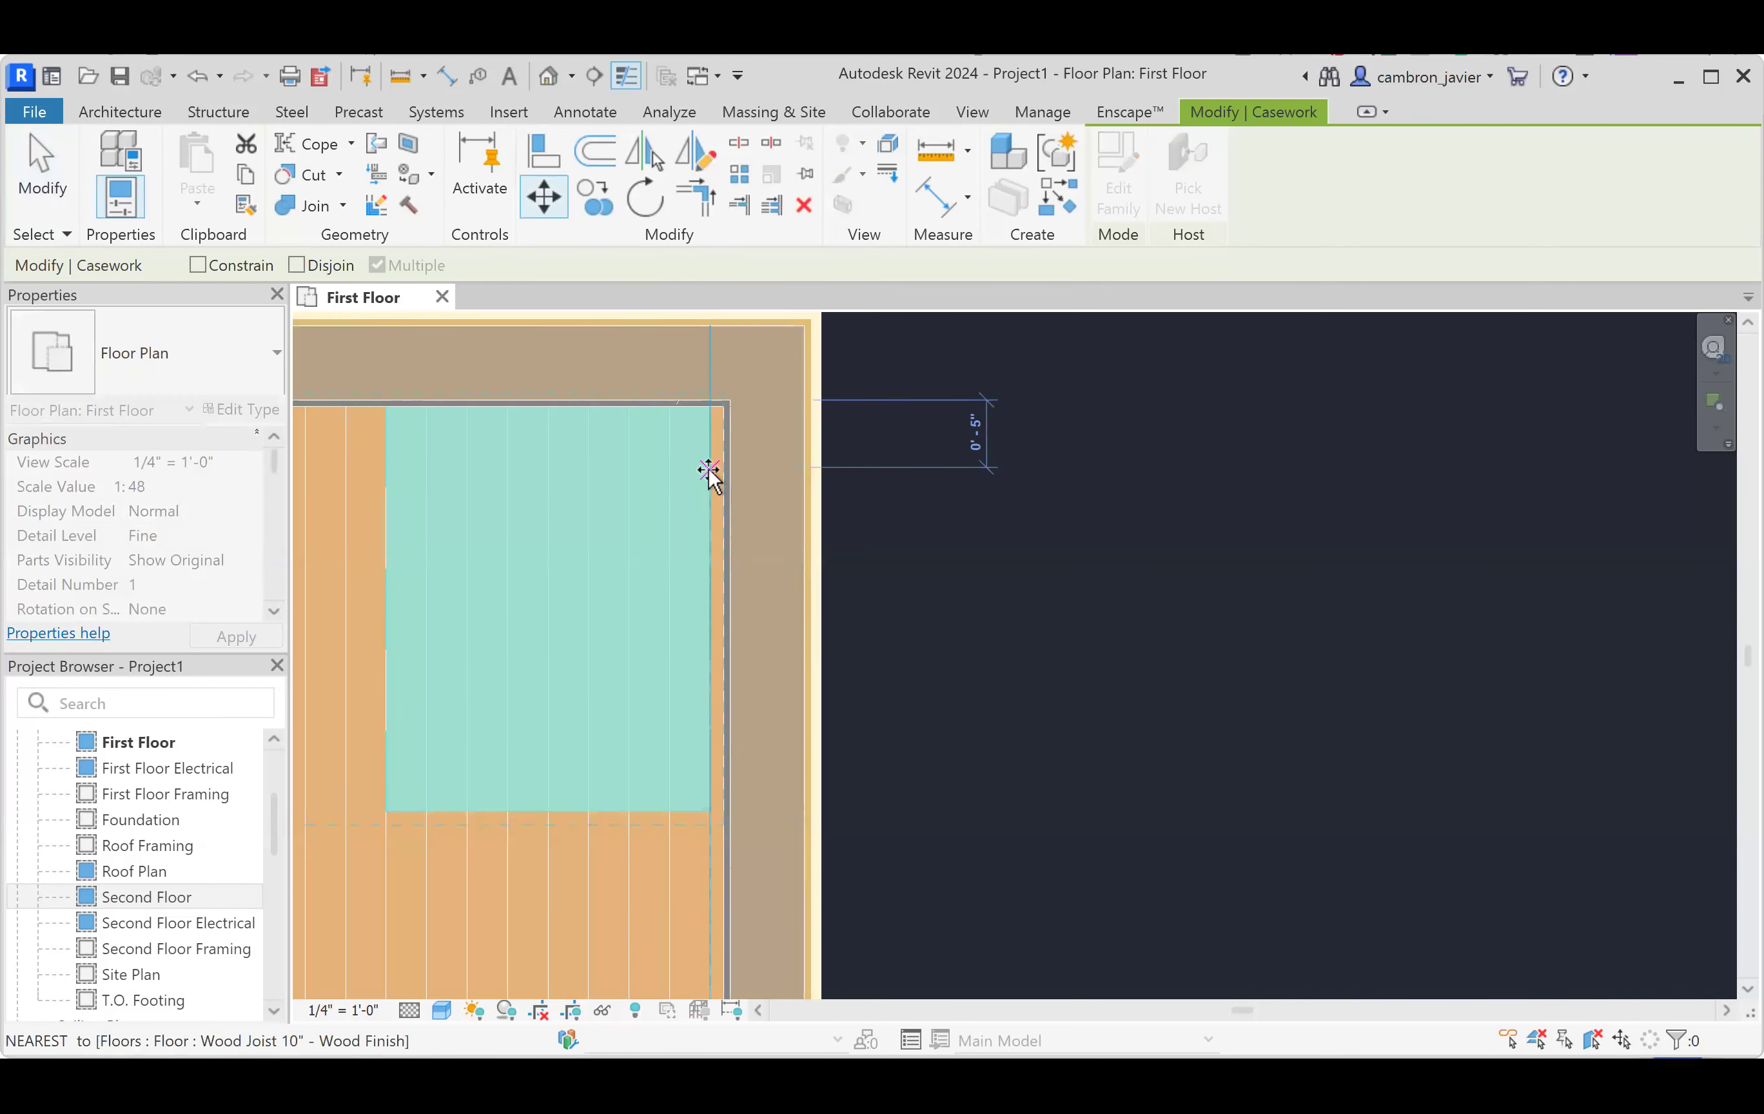
{"action": "left_click", "coordinate": [715, 460]}
{"action": "scroll", "coordinate": [715, 461], "scroll_direction": "up", "scroll_amount": 1}
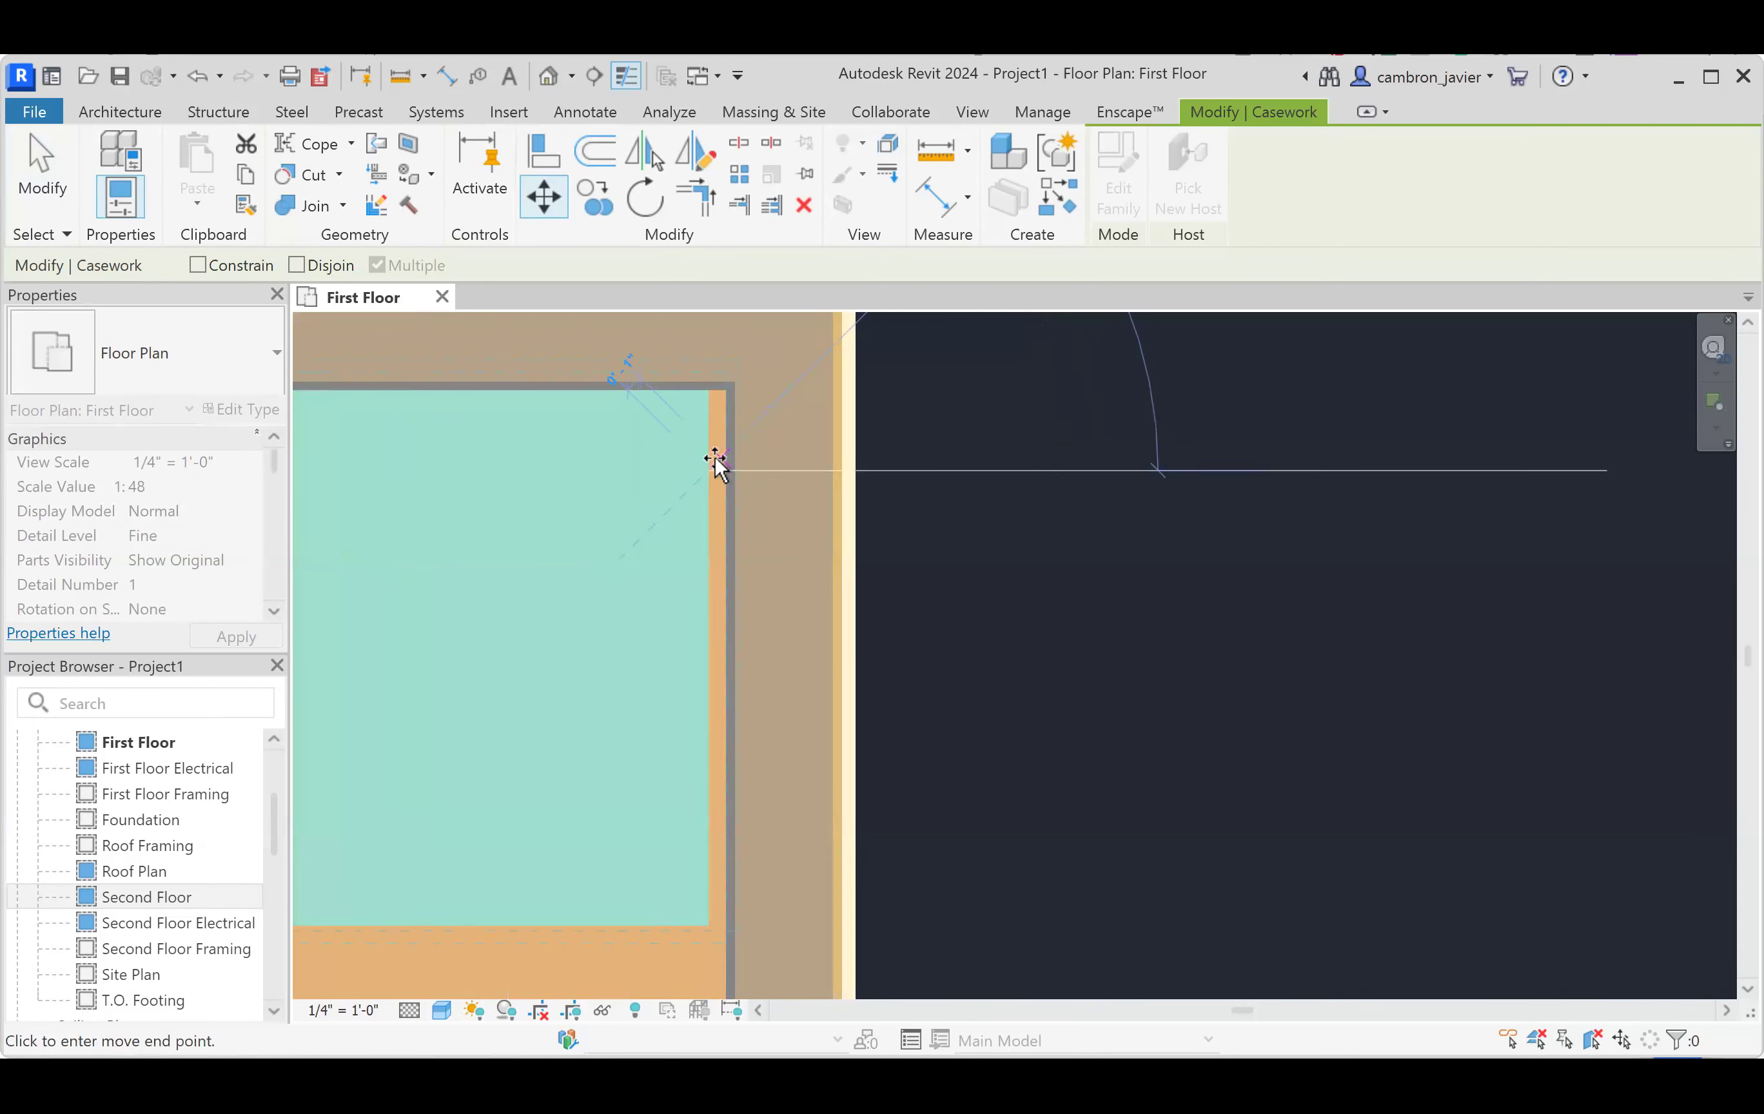
{"action": "scroll", "coordinate": [715, 460], "scroll_direction": "up", "scroll_amount": 1}
{"action": "left_click", "coordinate": [736, 492]}
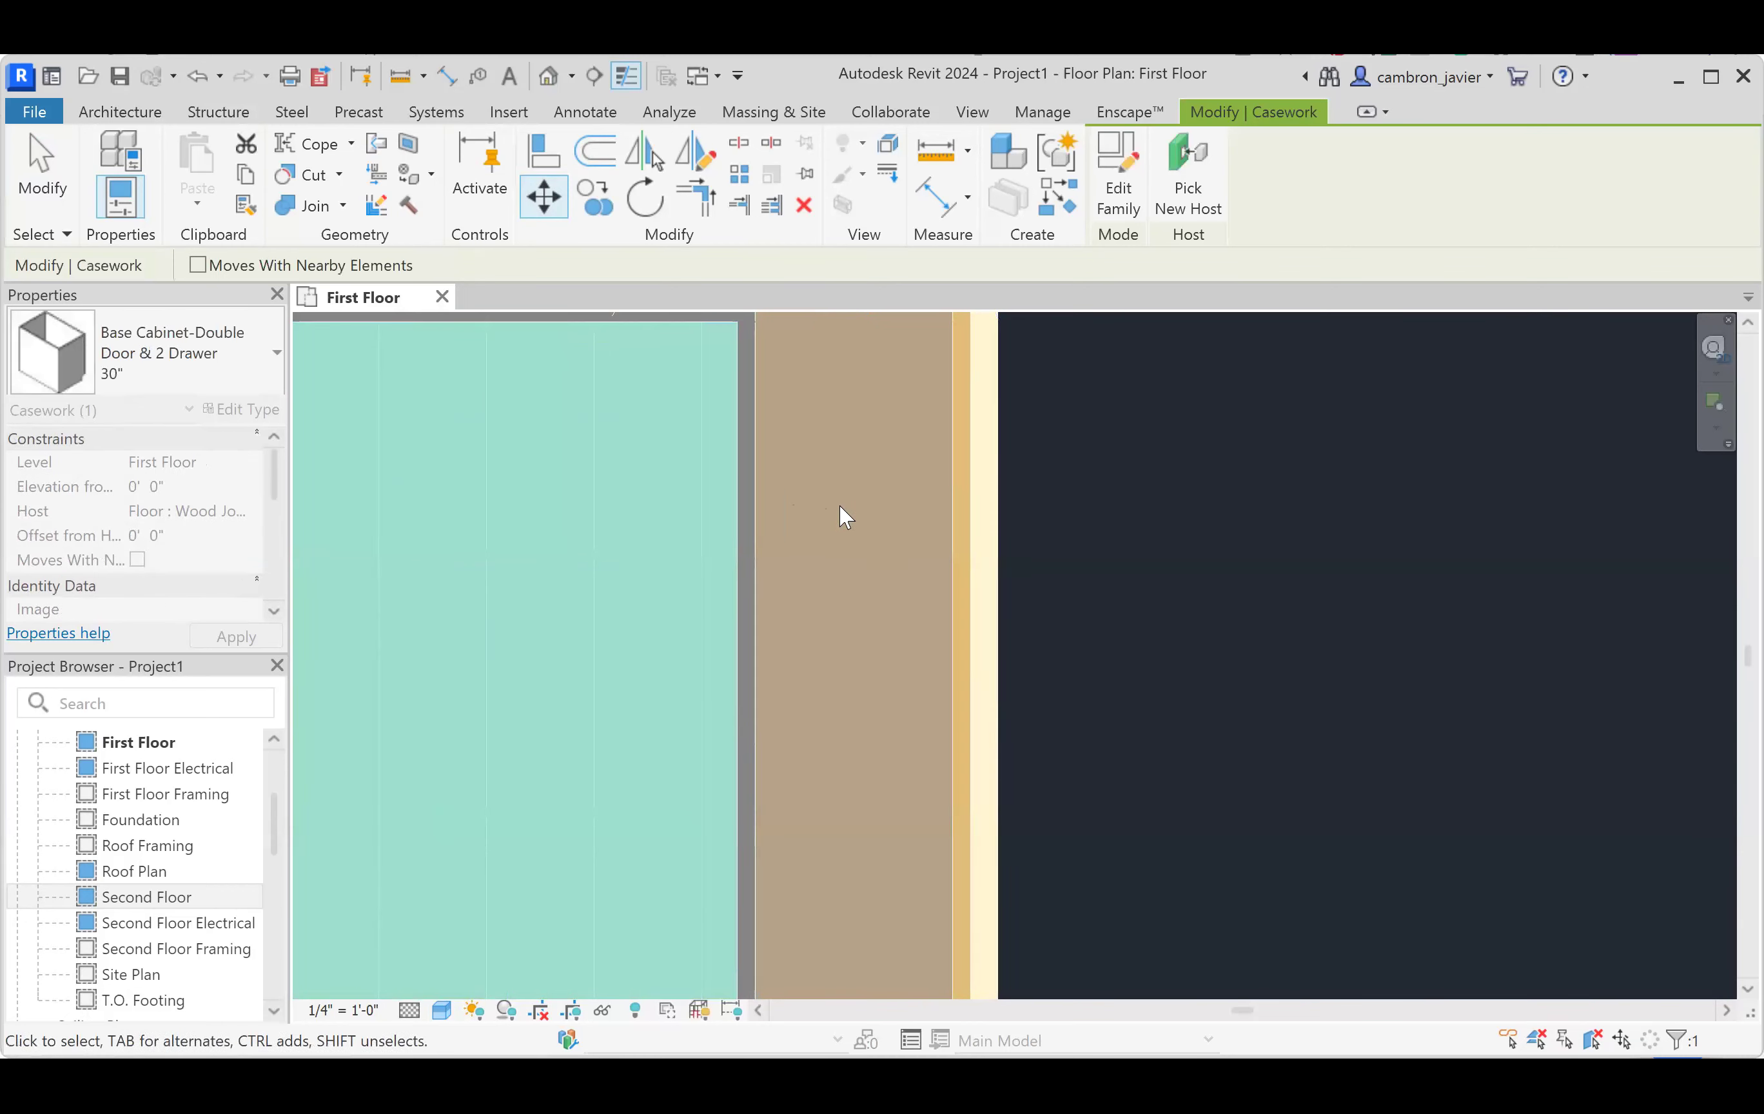
{"action": "scroll", "coordinate": [1017, 546], "scroll_direction": "down", "scroll_amount": 2}
{"action": "left_click", "coordinate": [1016, 545]}
{"action": "scroll", "coordinate": [958, 604], "scroll_direction": "down", "scroll_amount": 2}
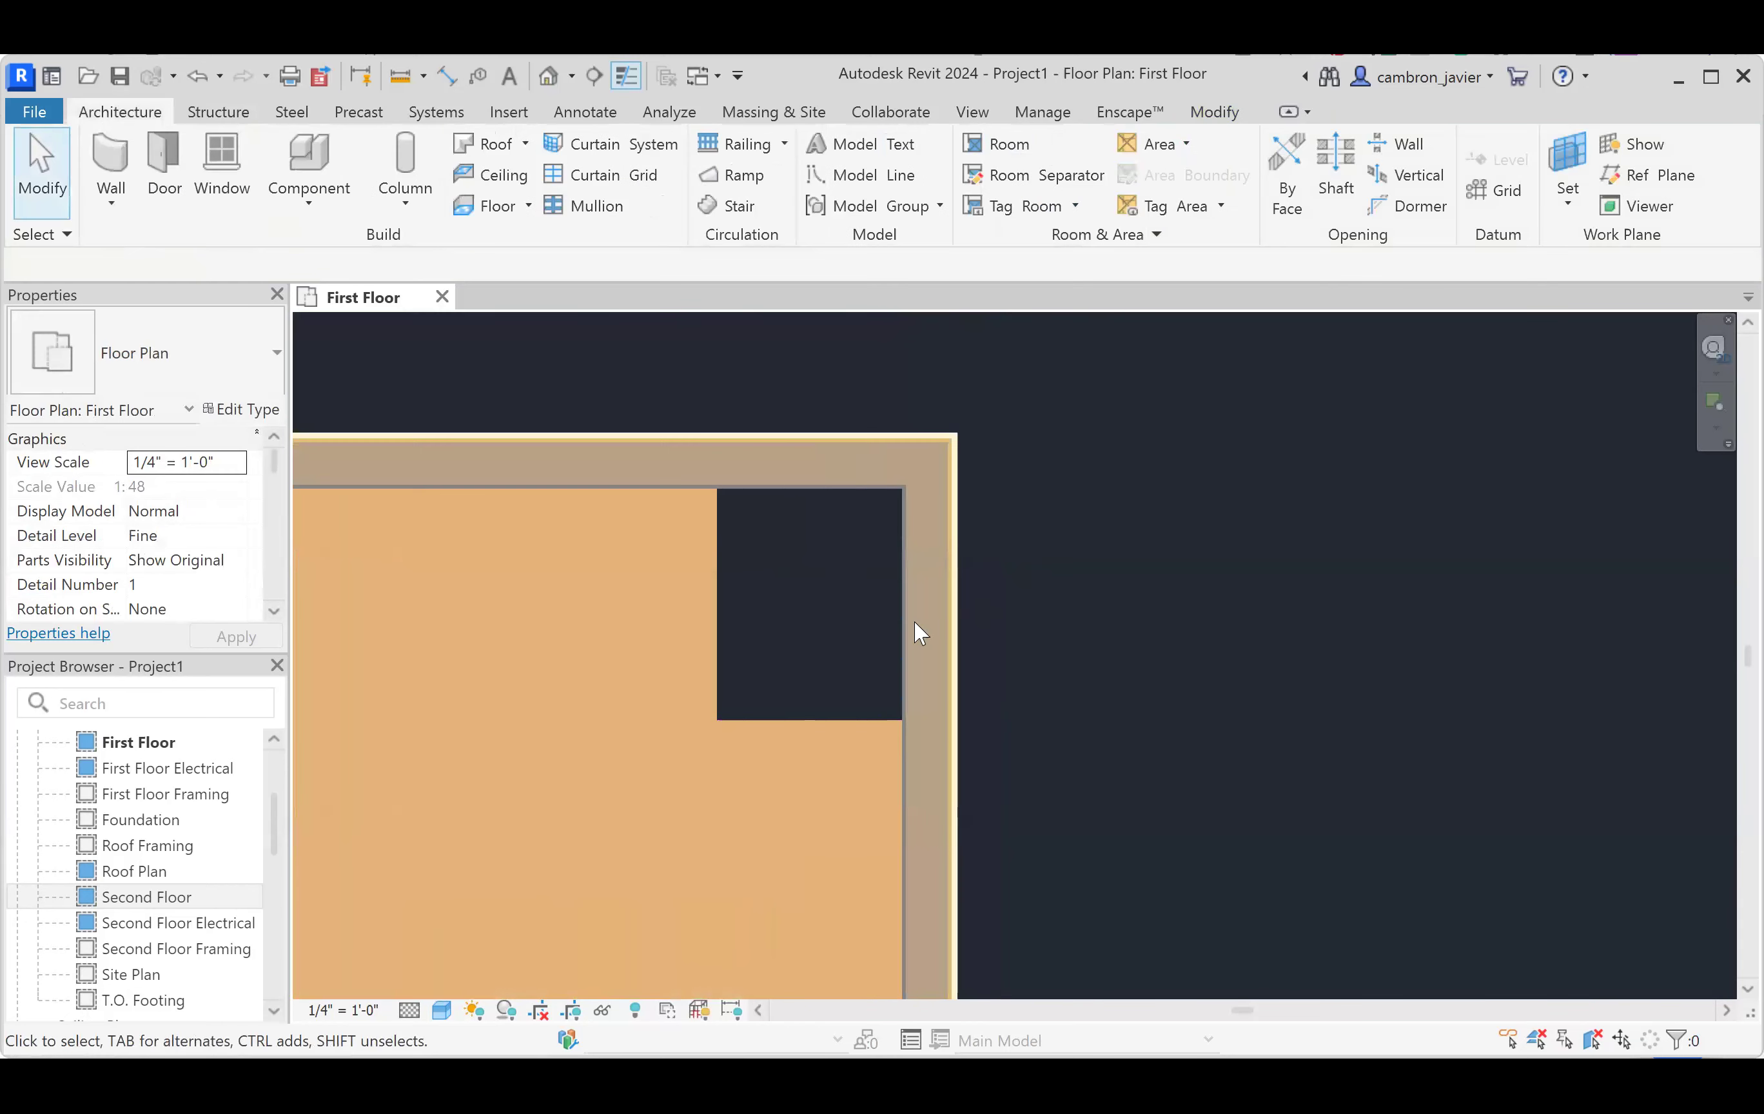
- Move the base cabinet 1" straight down, away from the upper exterior wall
{"action": "left_click", "coordinate": [747, 583]}
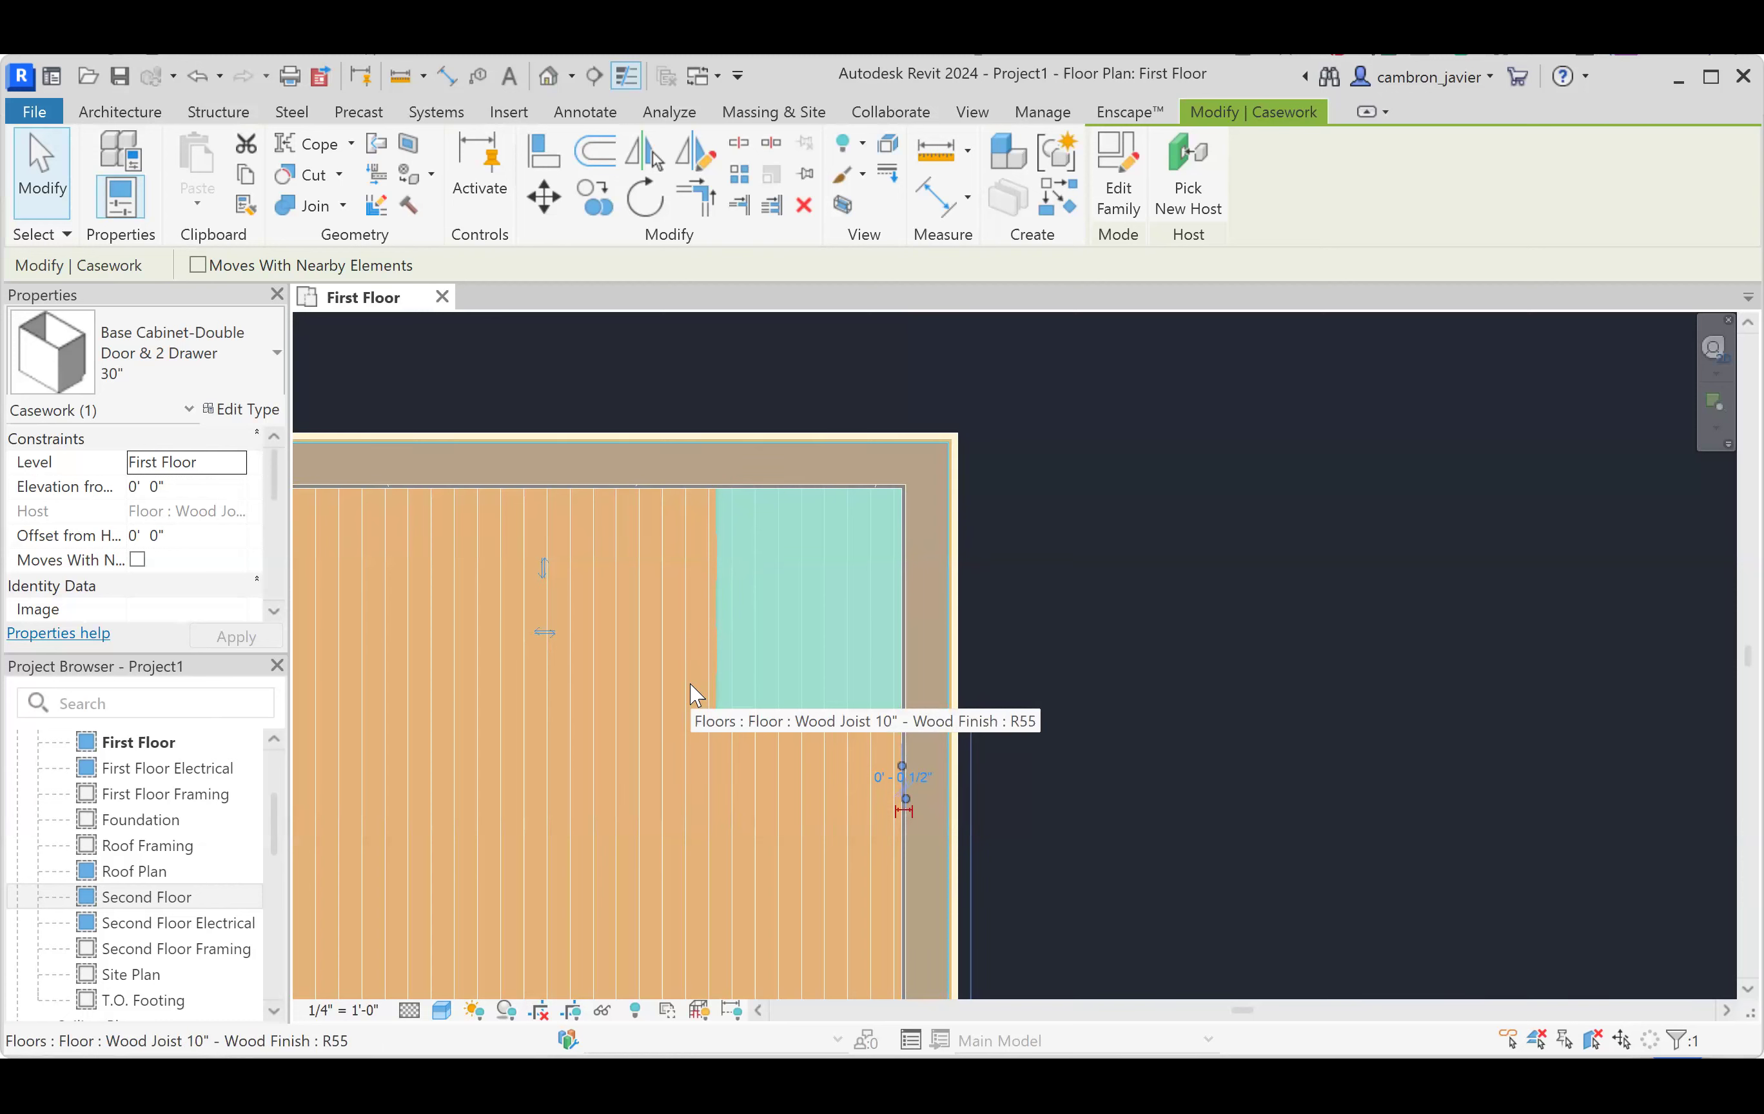
{"action": "scroll", "coordinate": [728, 474], "scroll_direction": "up", "scroll_amount": 3}
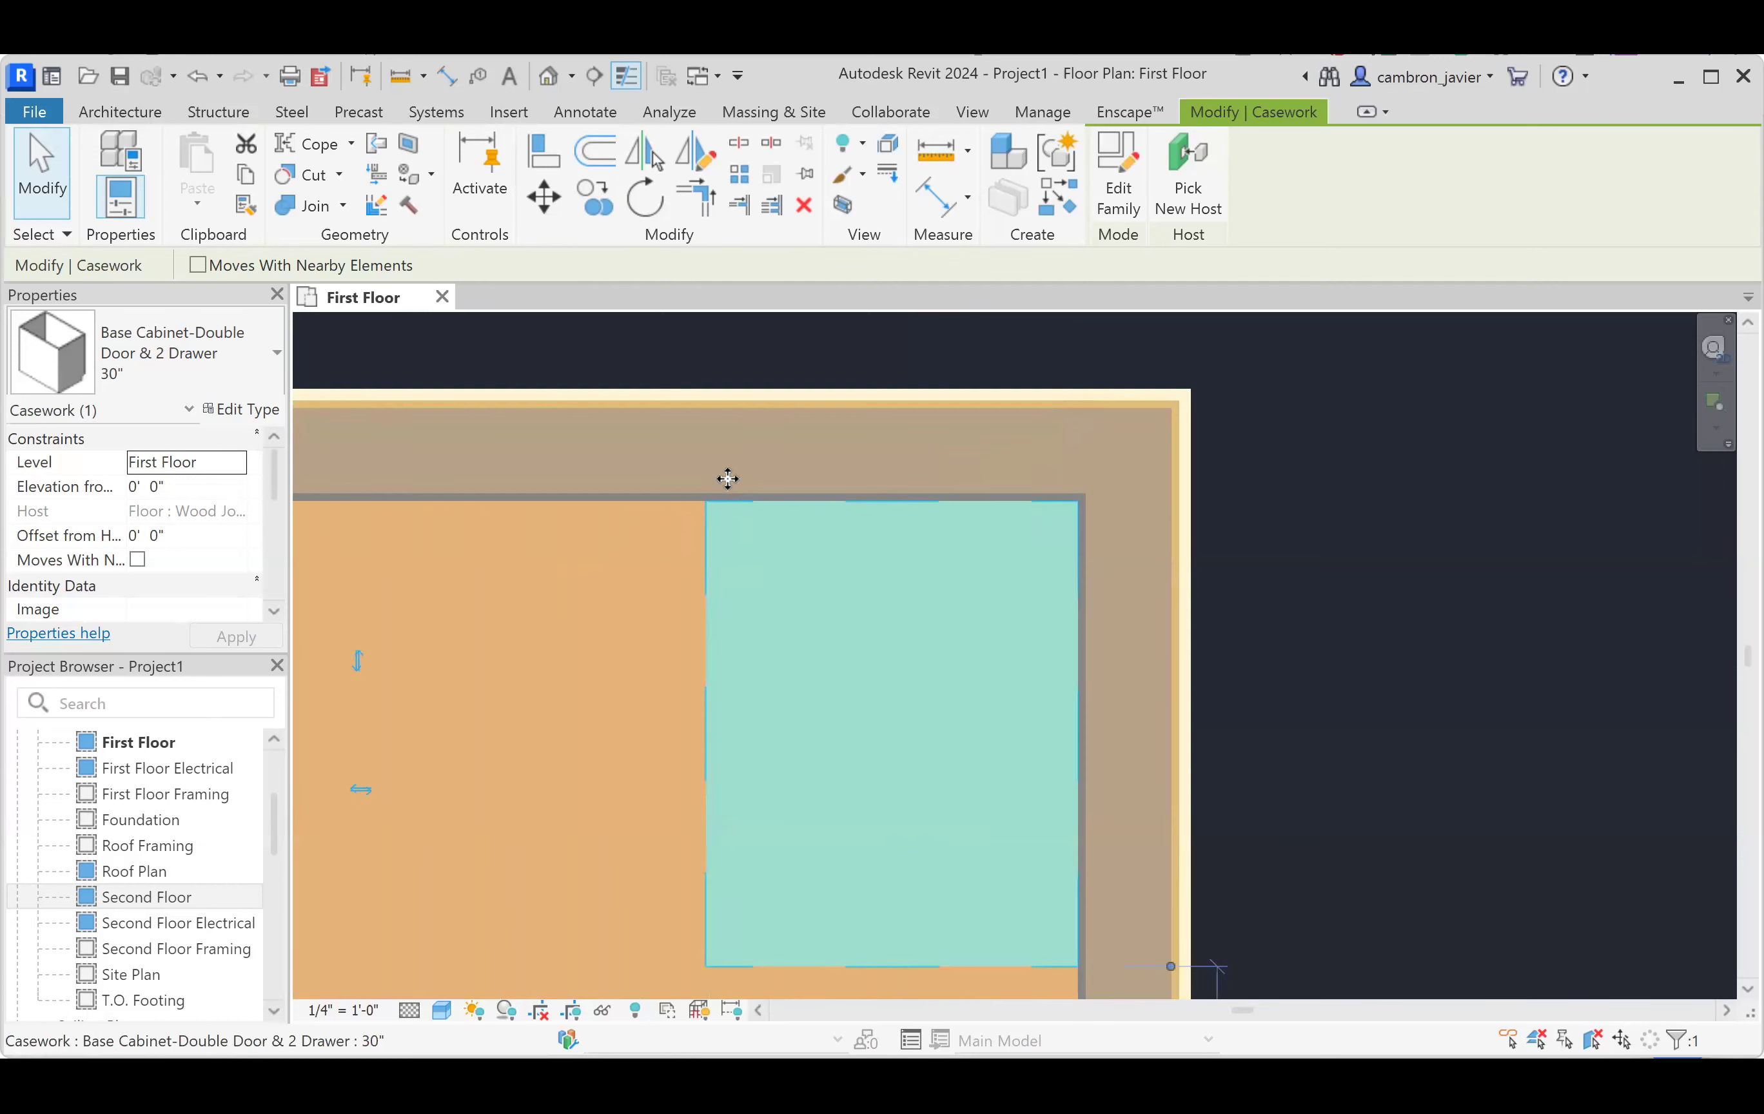
{"action": "scroll", "coordinate": [708, 536], "scroll_direction": "up", "scroll_amount": 1}
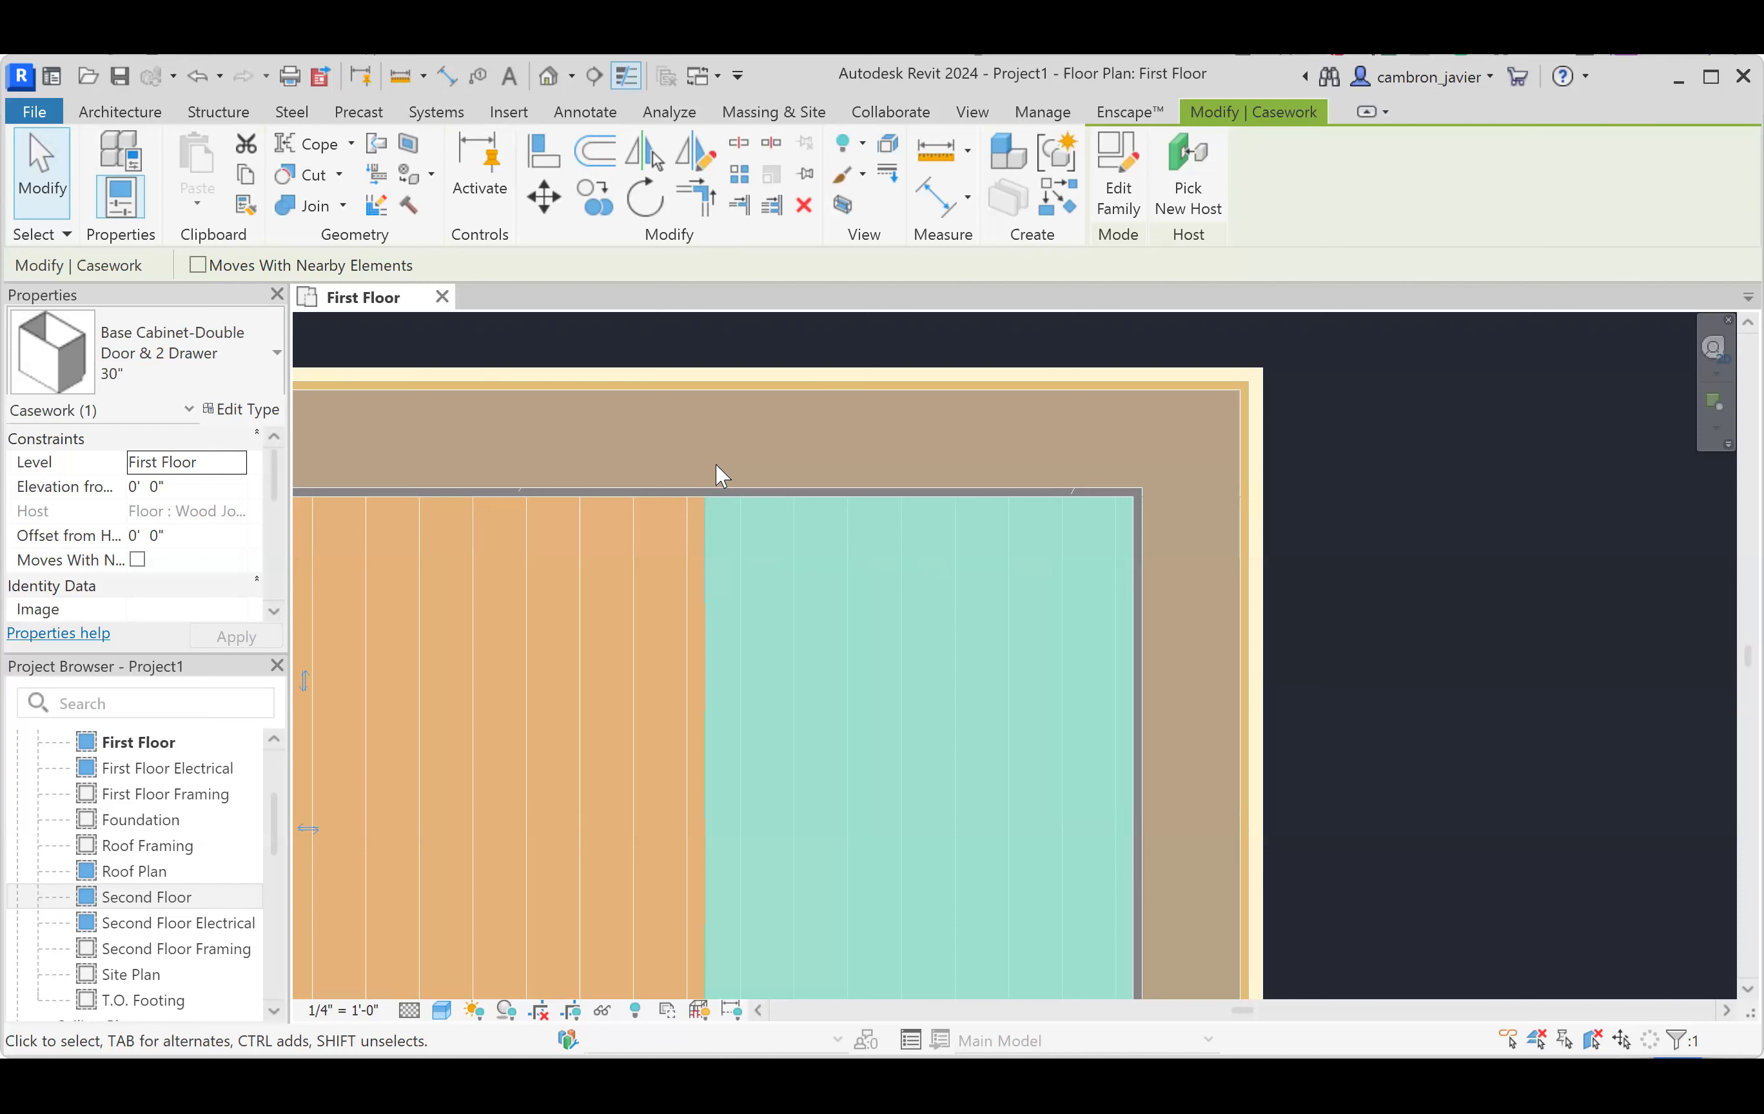
{"action": "key", "text": "m"}
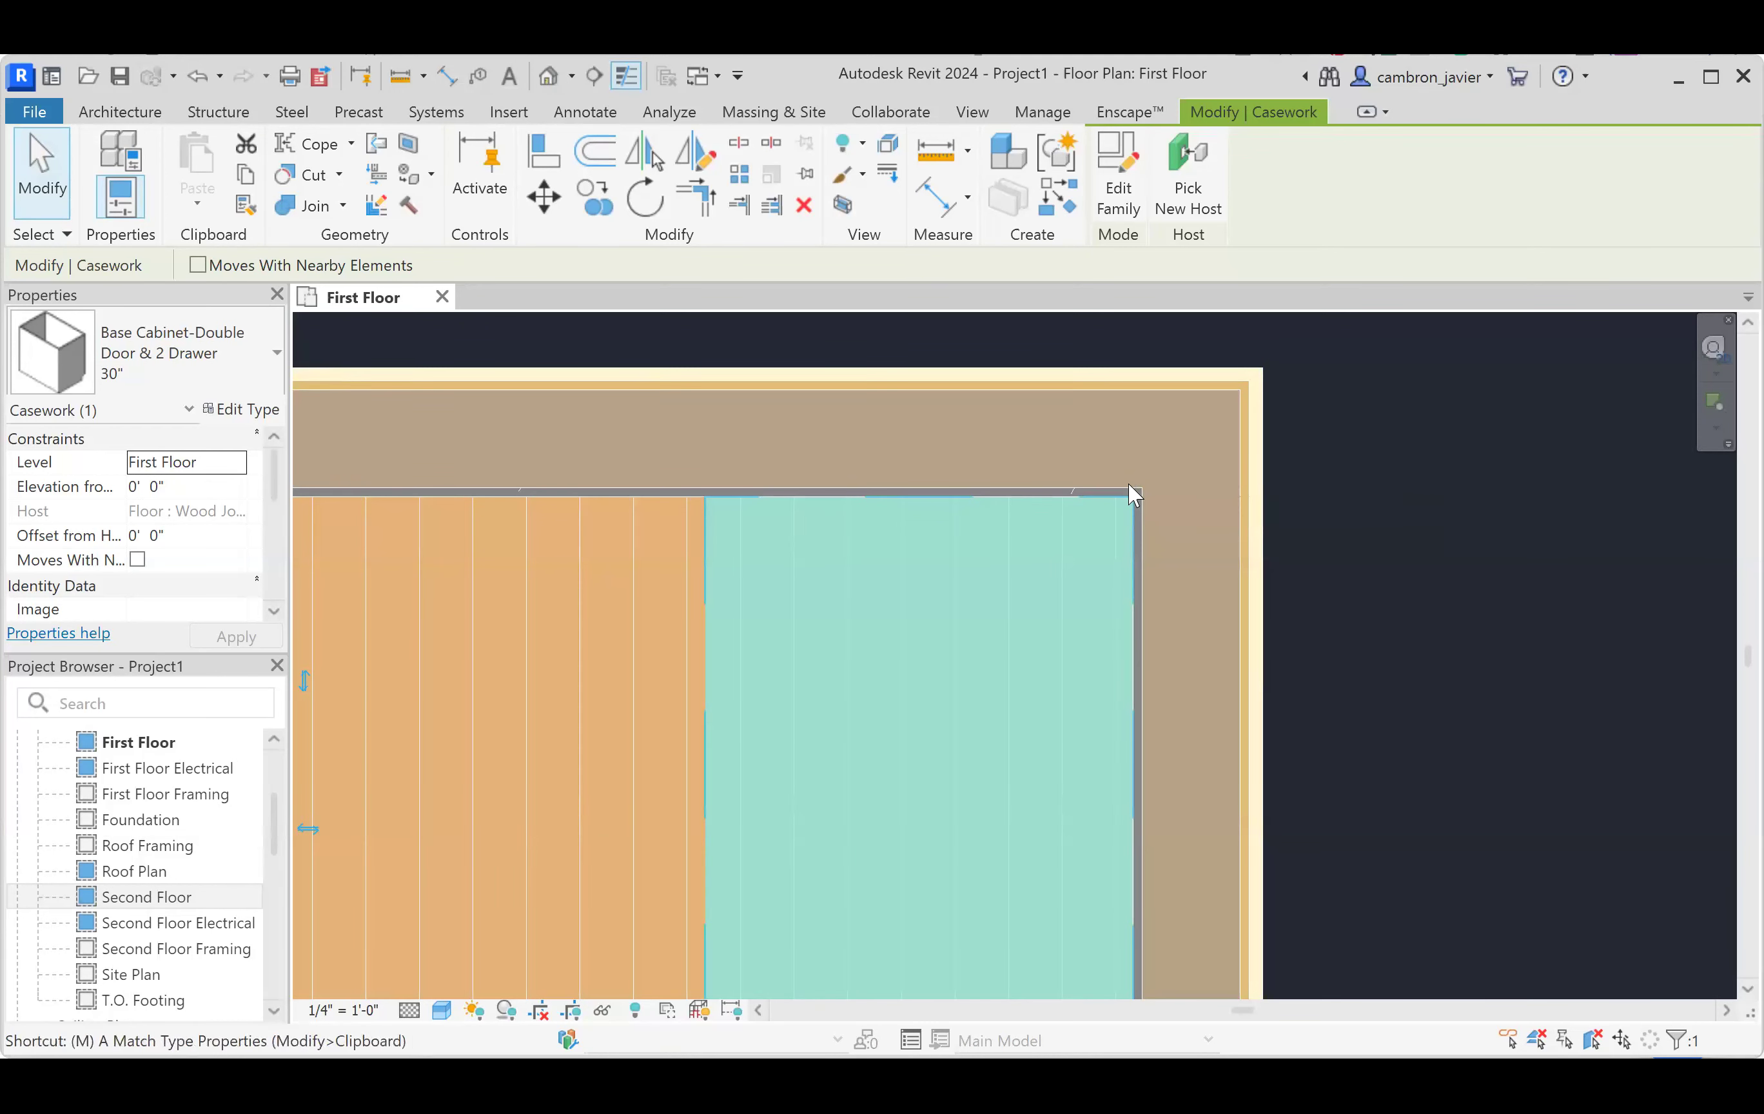
{"action": "key", "text": "v"}
{"action": "left_click", "coordinate": [1133, 497]}
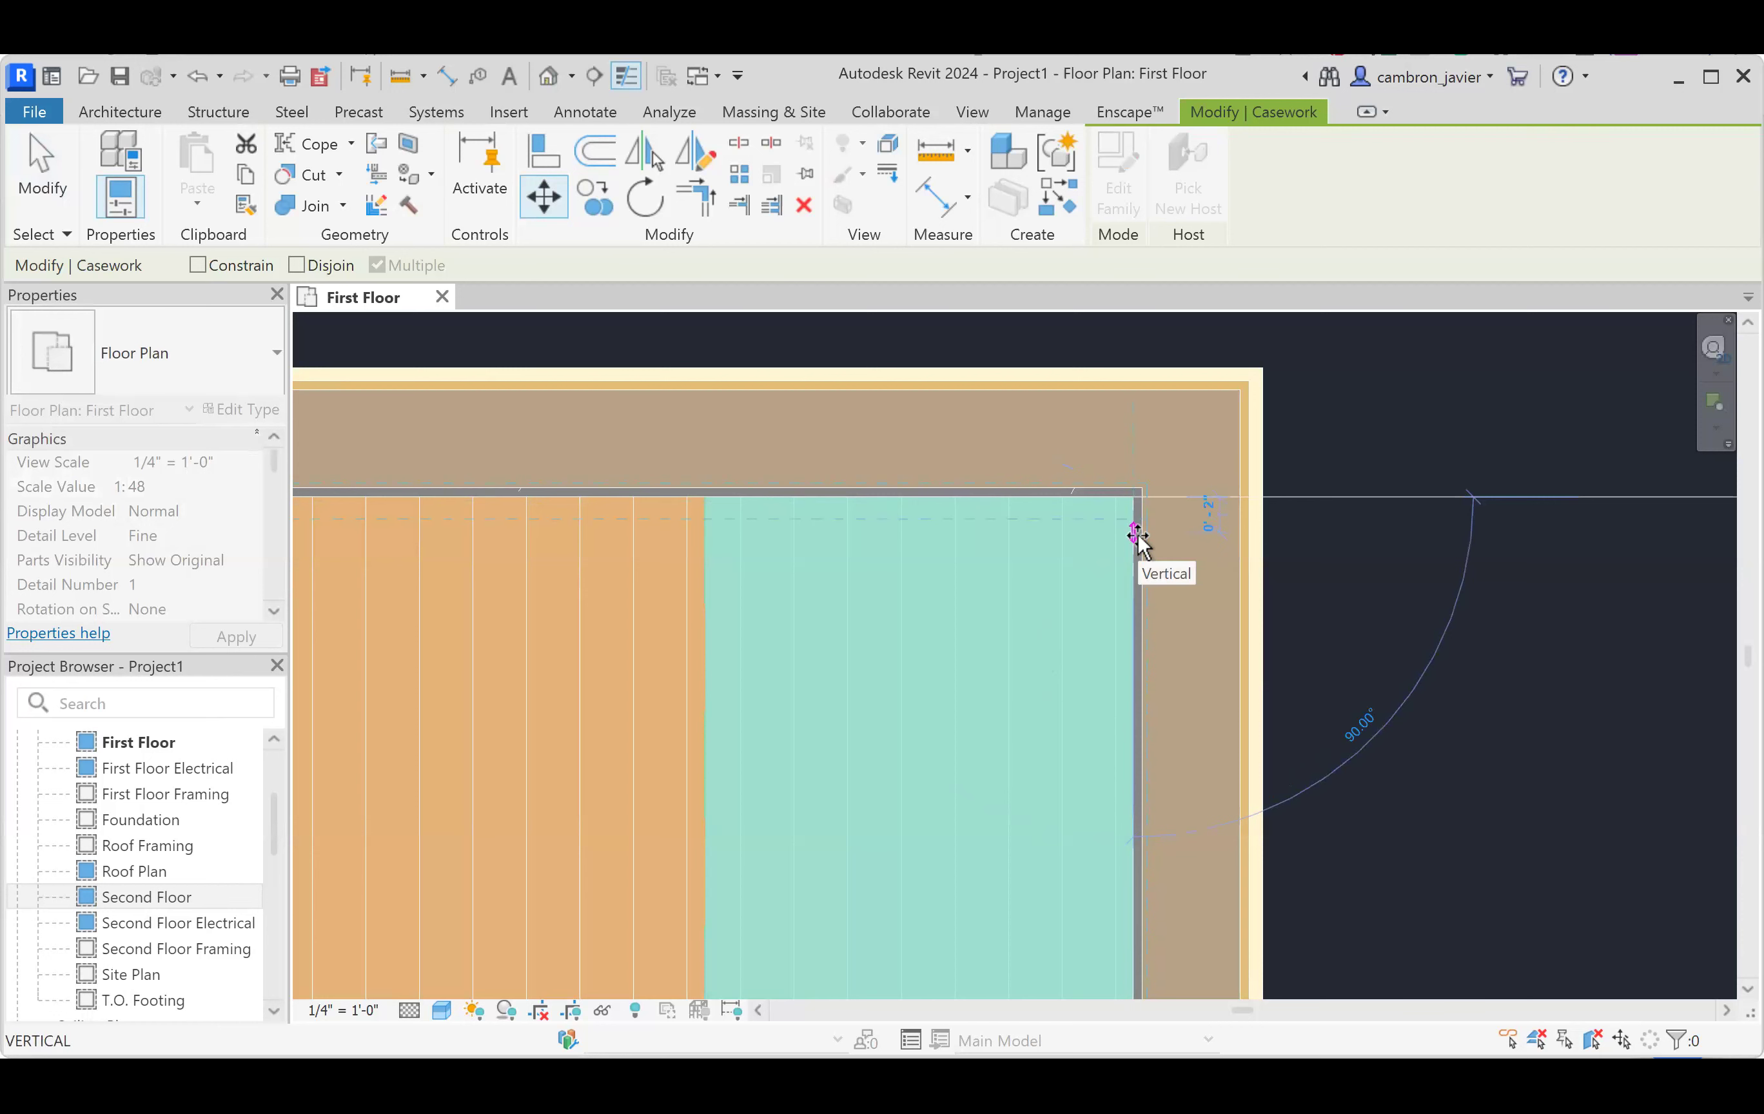
{"action": "type", "text": "0 1"}
{"action": "key", "text": "Return"}
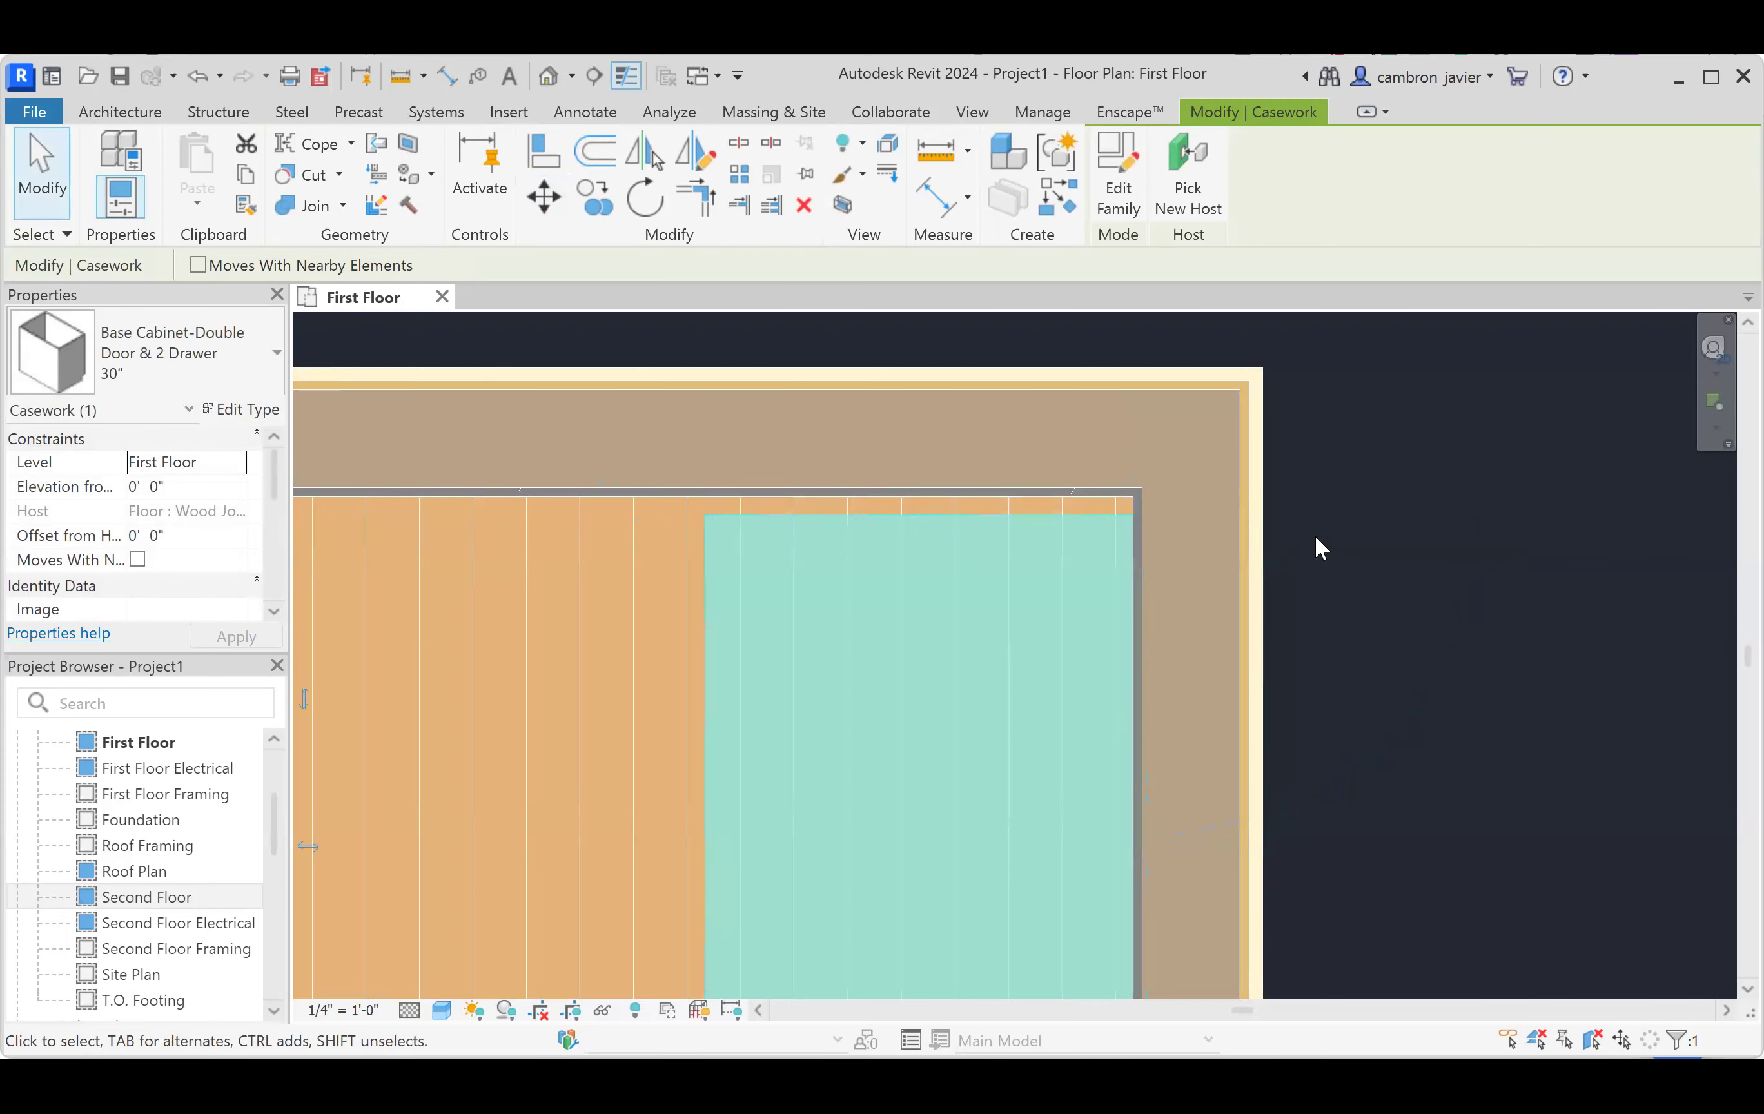
{"action": "key", "text": "Delete"}
{"action": "scroll", "coordinate": [1419, 520], "scroll_direction": "down", "scroll_amount": 3}
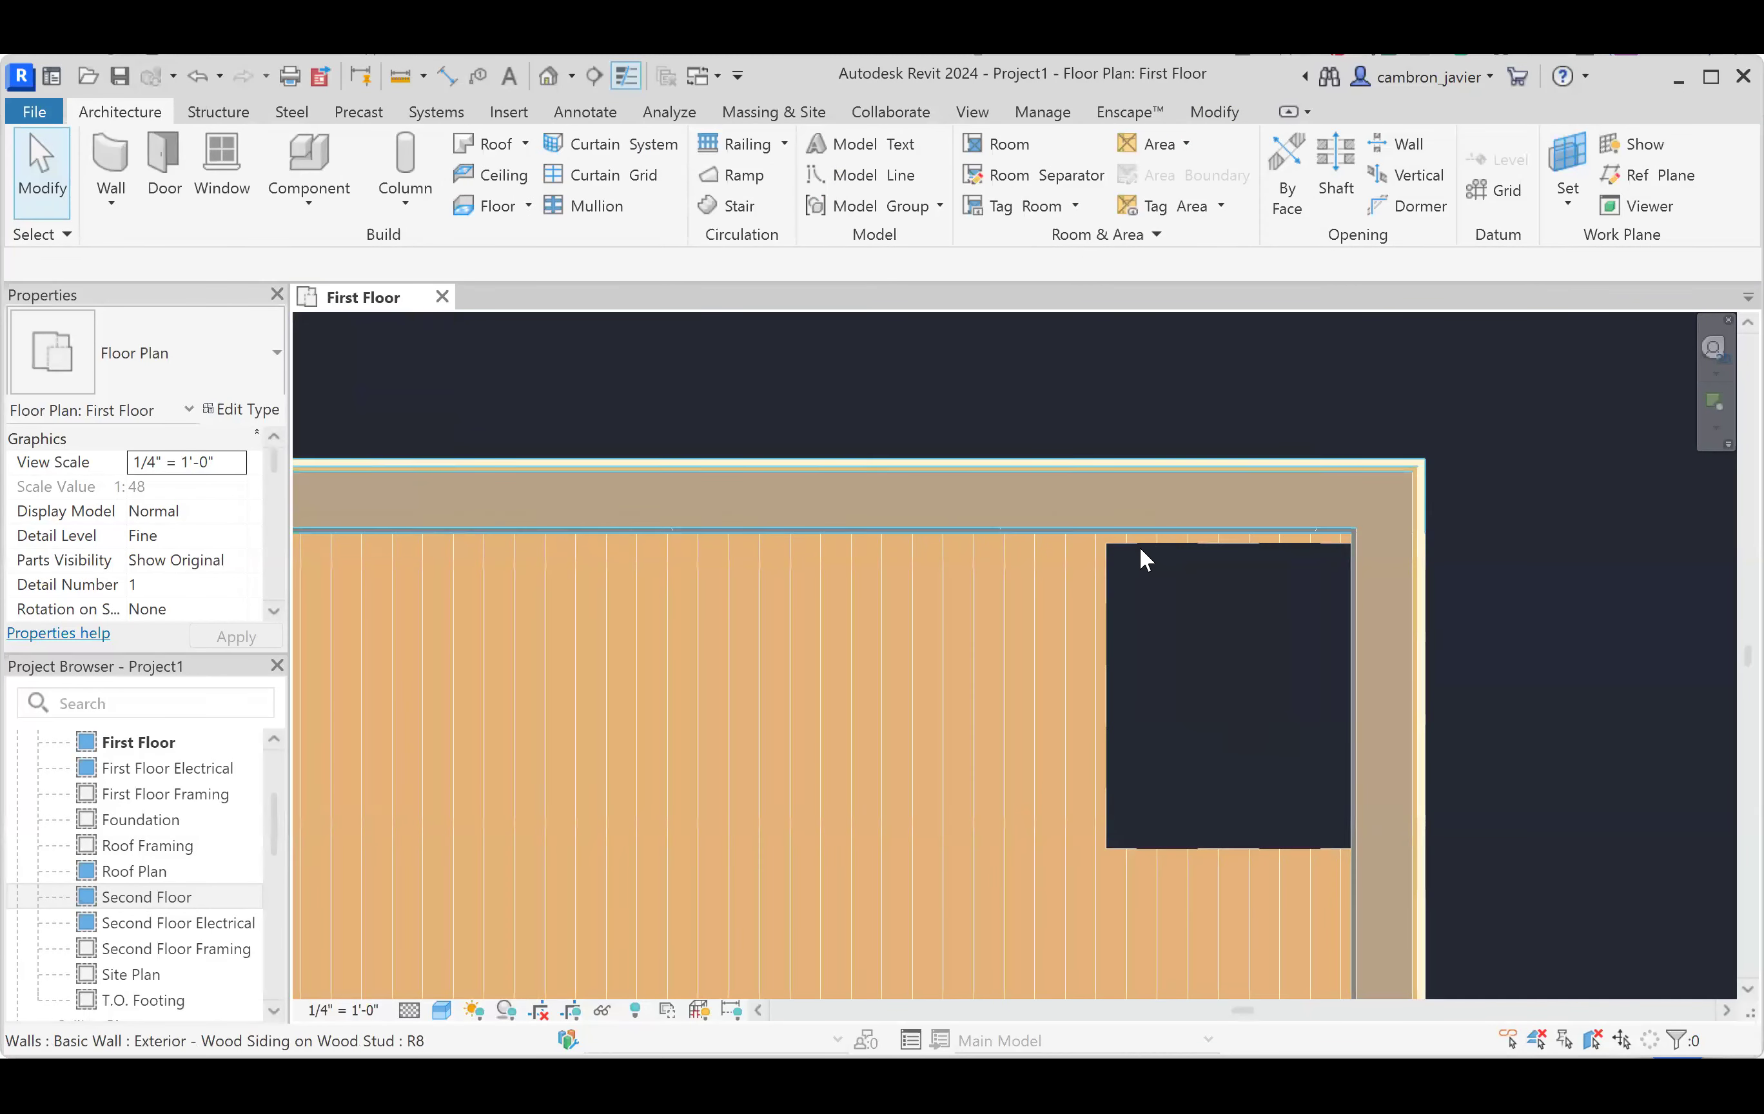
- Examine the gap between the base cabinet and the inner face of the upper exterior wall
{"action": "scroll", "coordinate": [1118, 522], "scroll_direction": "up", "scroll_amount": 3}
{"action": "scroll", "coordinate": [1121, 538], "scroll_direction": "up", "scroll_amount": 1}
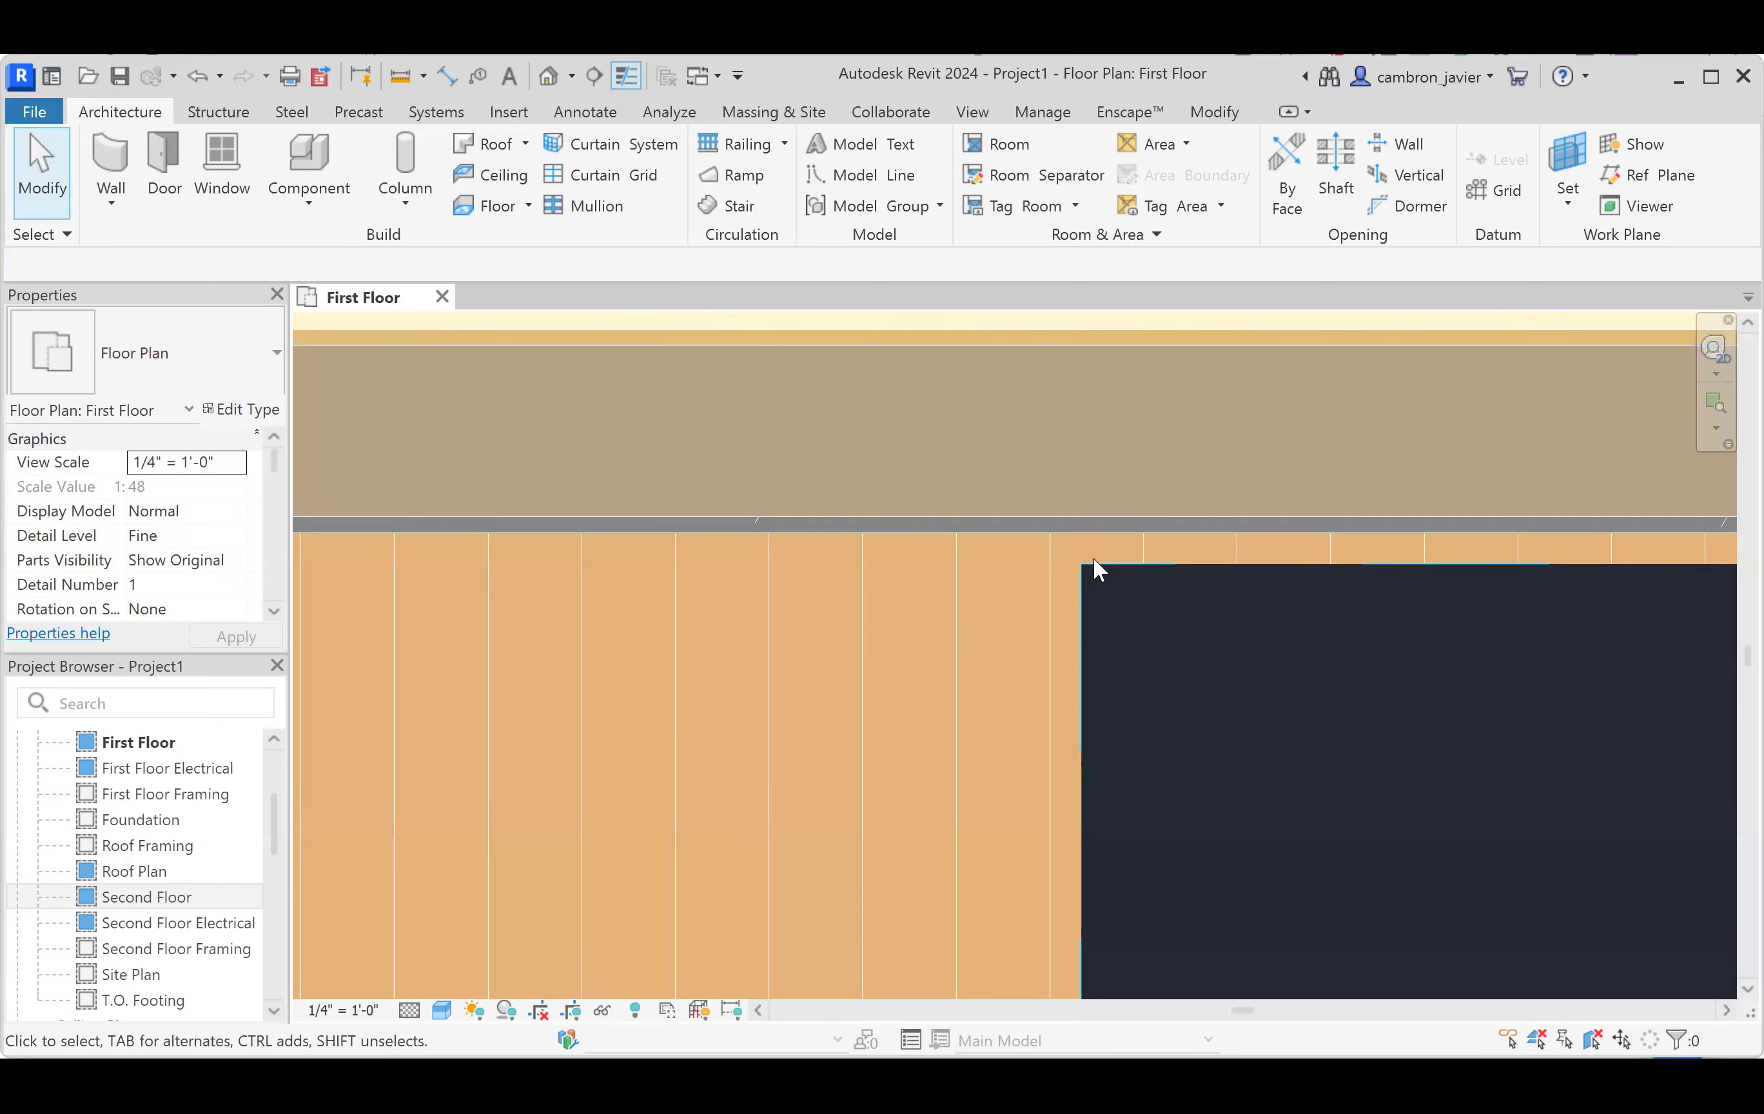
{"action": "scroll", "coordinate": [1089, 537], "scroll_direction": "up", "scroll_amount": 3}
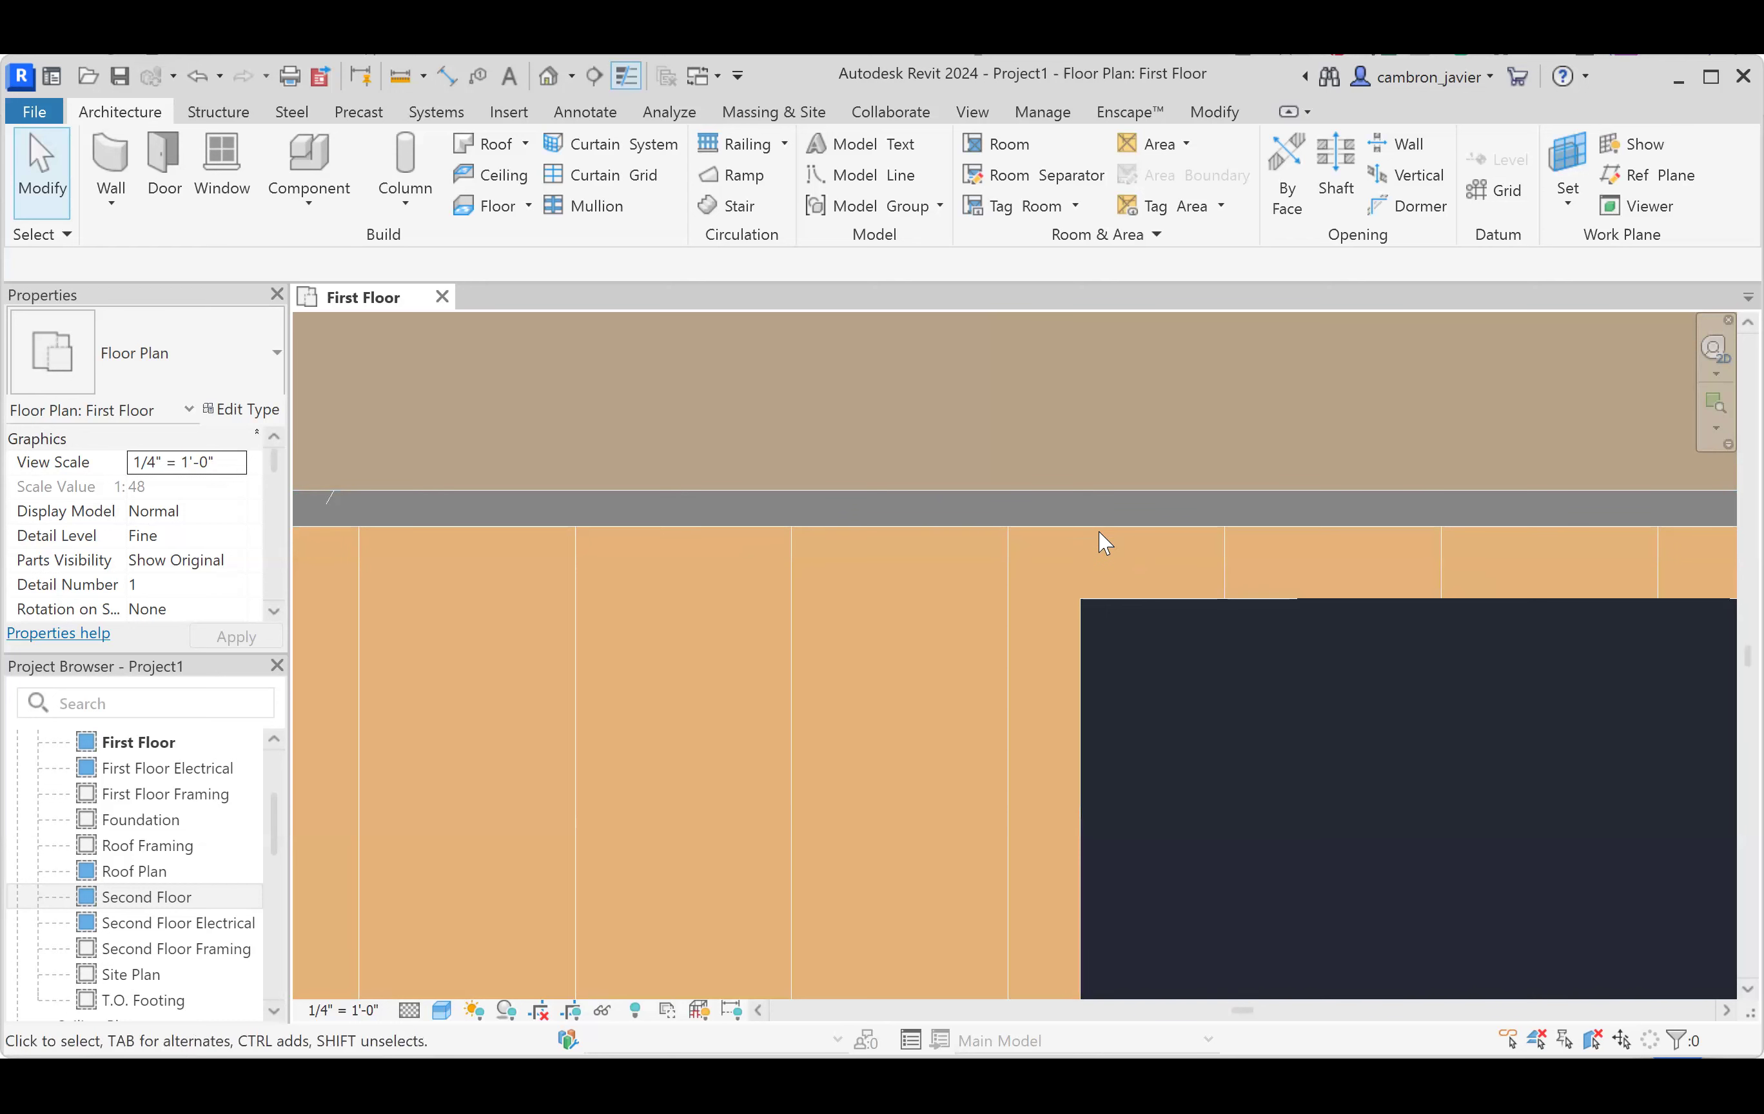
{"action": "scroll", "coordinate": [1103, 567], "scroll_direction": "down", "scroll_amount": 4}
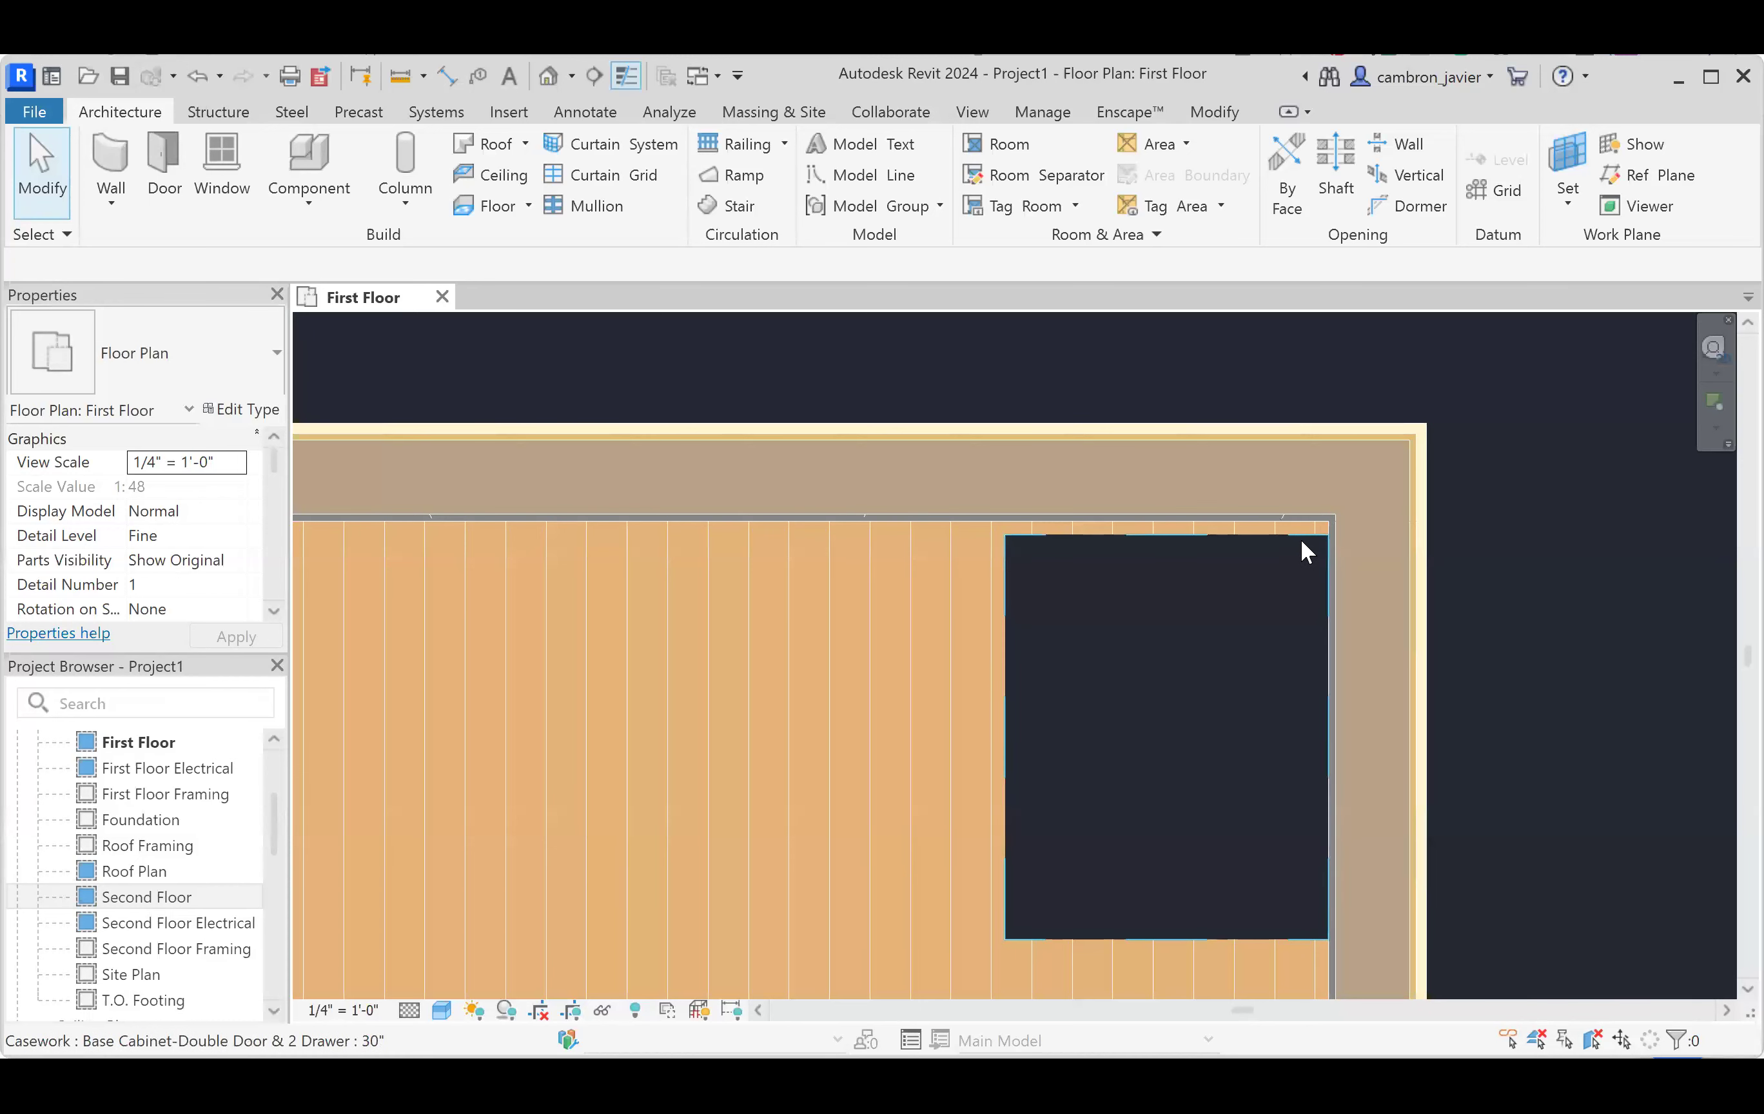
{"action": "scroll", "coordinate": [1275, 567], "scroll_direction": "down", "scroll_amount": 3}
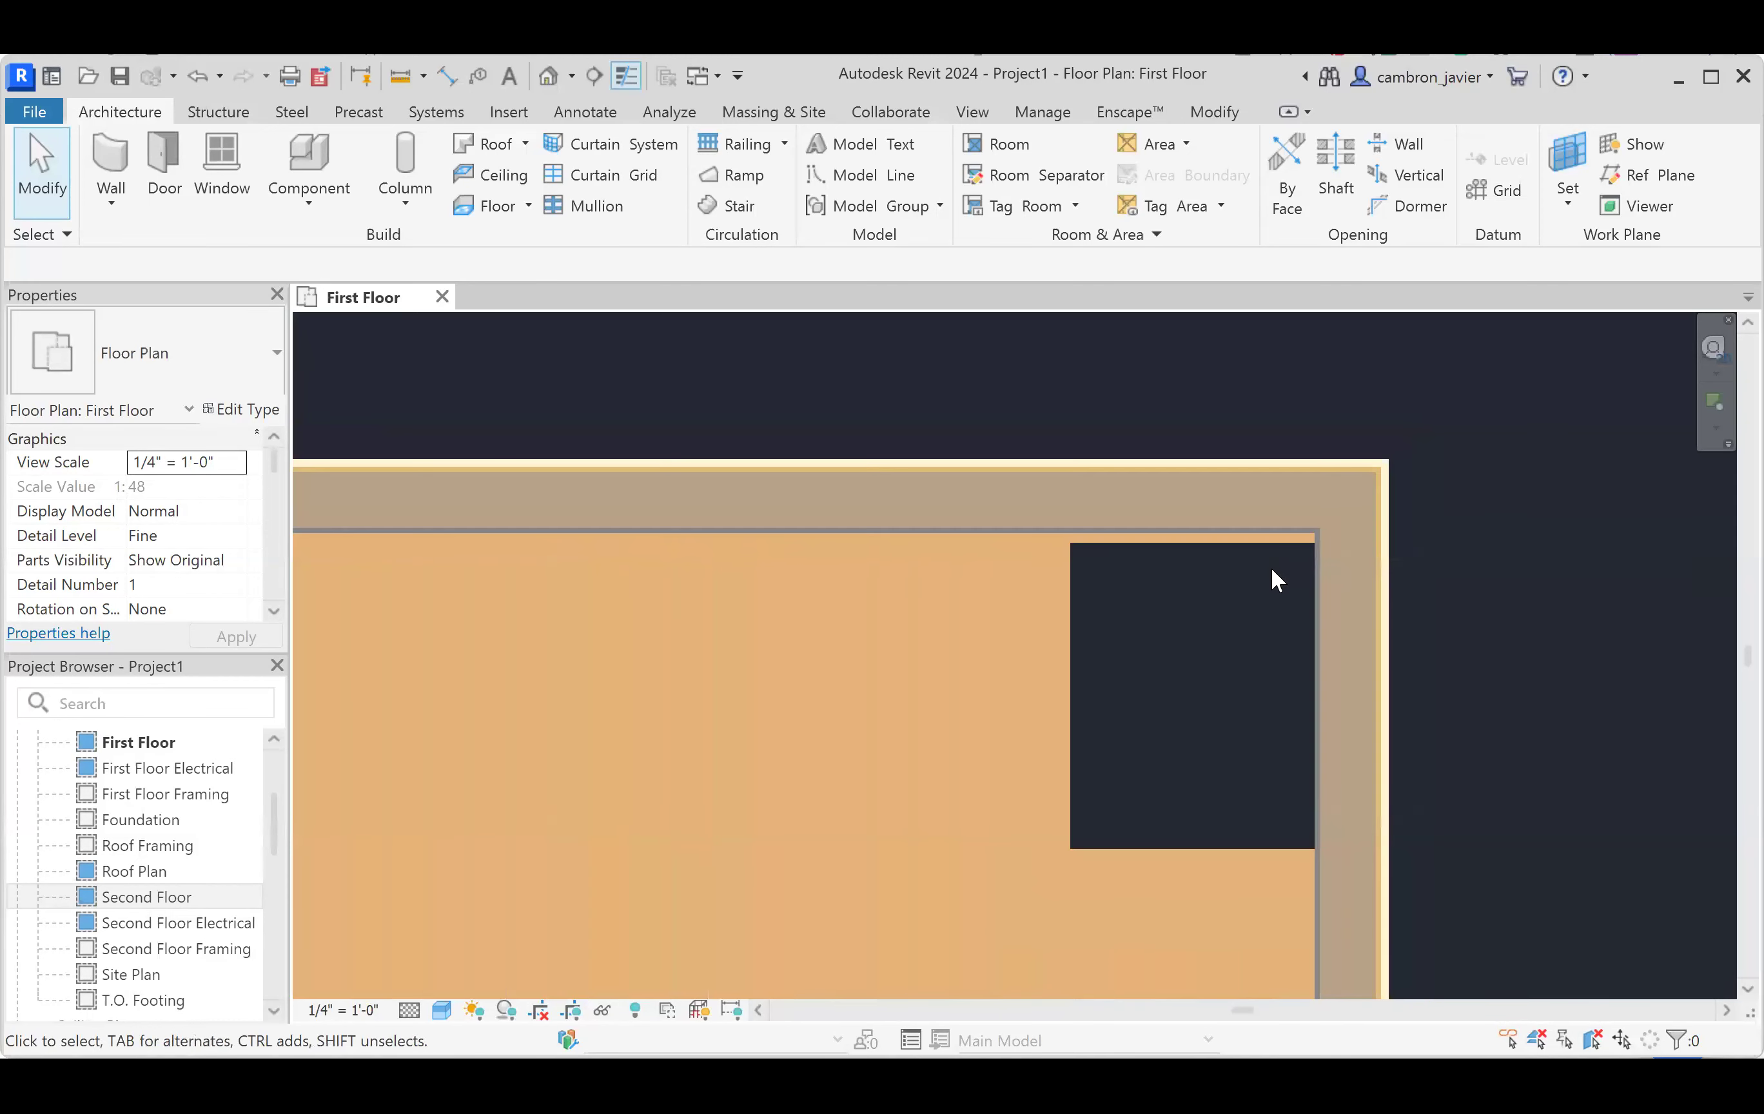
{"action": "left_click", "coordinate": [1102, 646]}
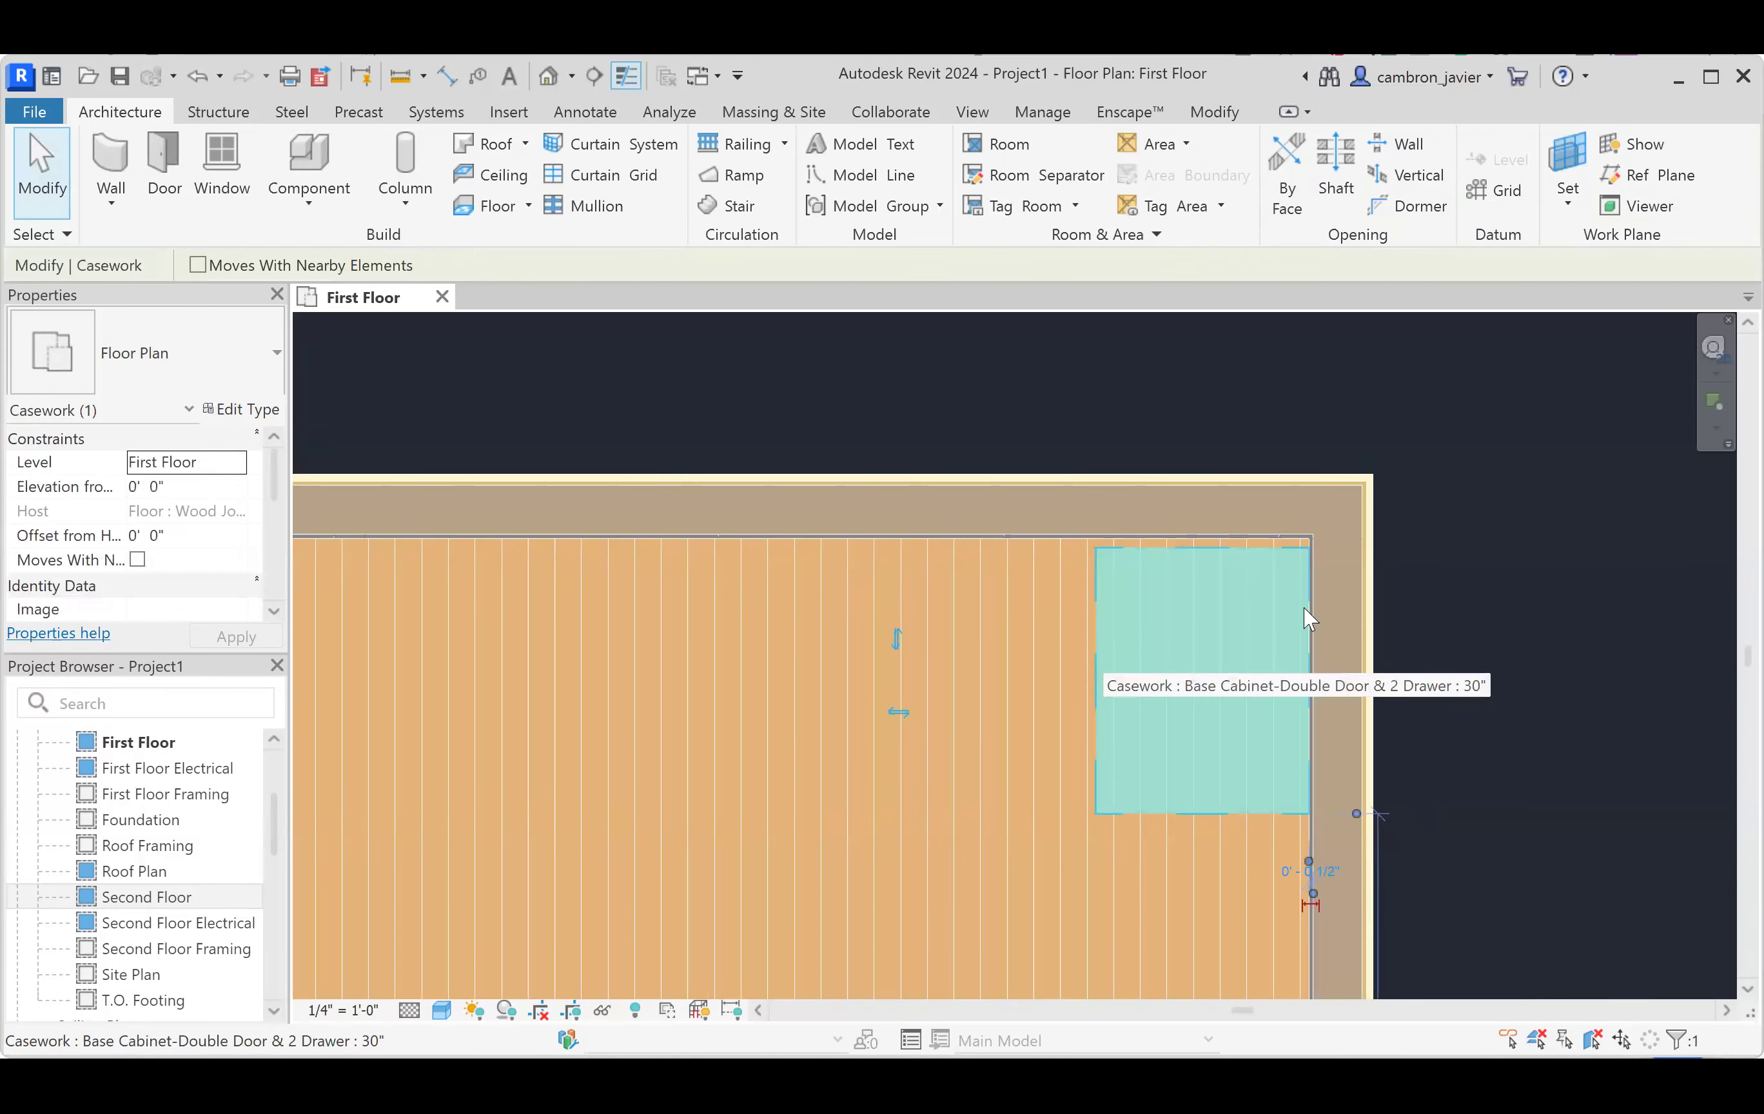
{"action": "left_click", "coordinate": [1456, 614]}
{"action": "left_click", "coordinate": [1106, 628]}
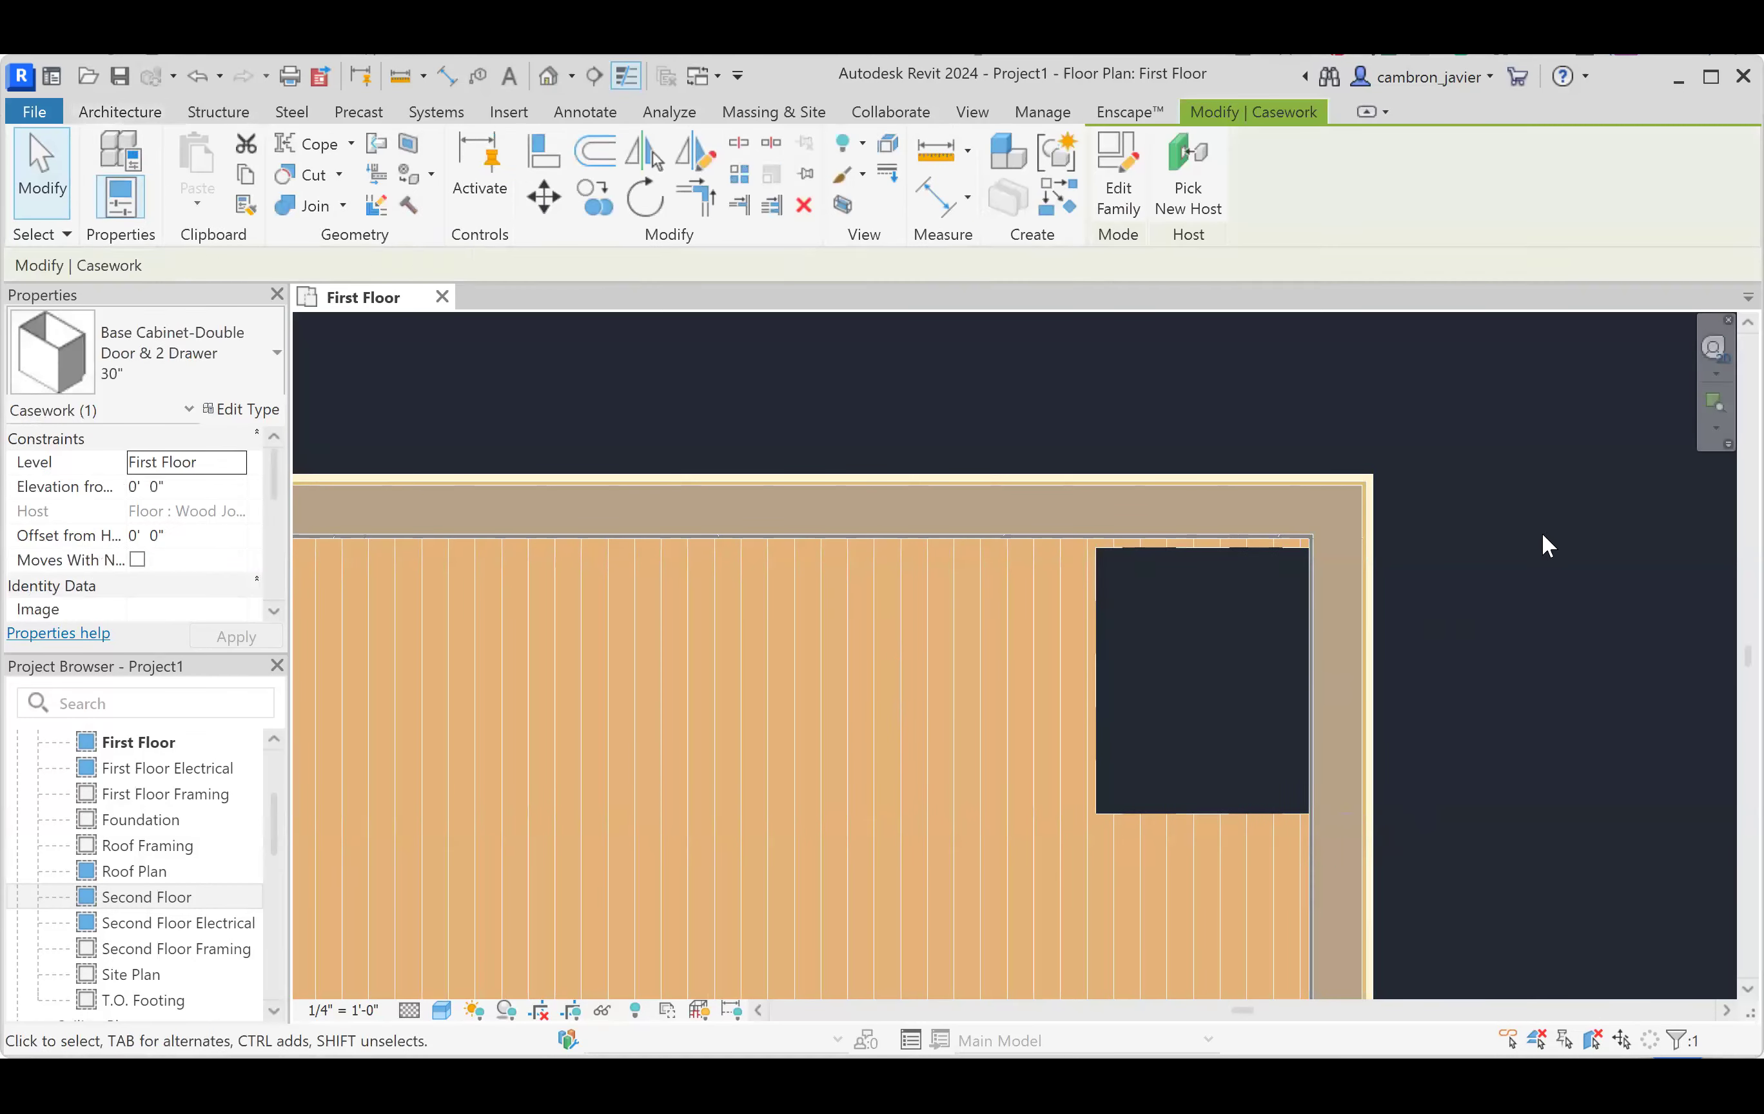
{"action": "left_click", "coordinate": [1541, 535]}
- Move the vertical building section line sideways until it runs just beside the base cabinet, and flip it to look toward the cabinet
{"action": "scroll", "coordinate": [1453, 584], "scroll_direction": "down", "scroll_amount": 3}
{"action": "scroll", "coordinate": [1160, 328], "scroll_direction": "down", "scroll_amount": 4}
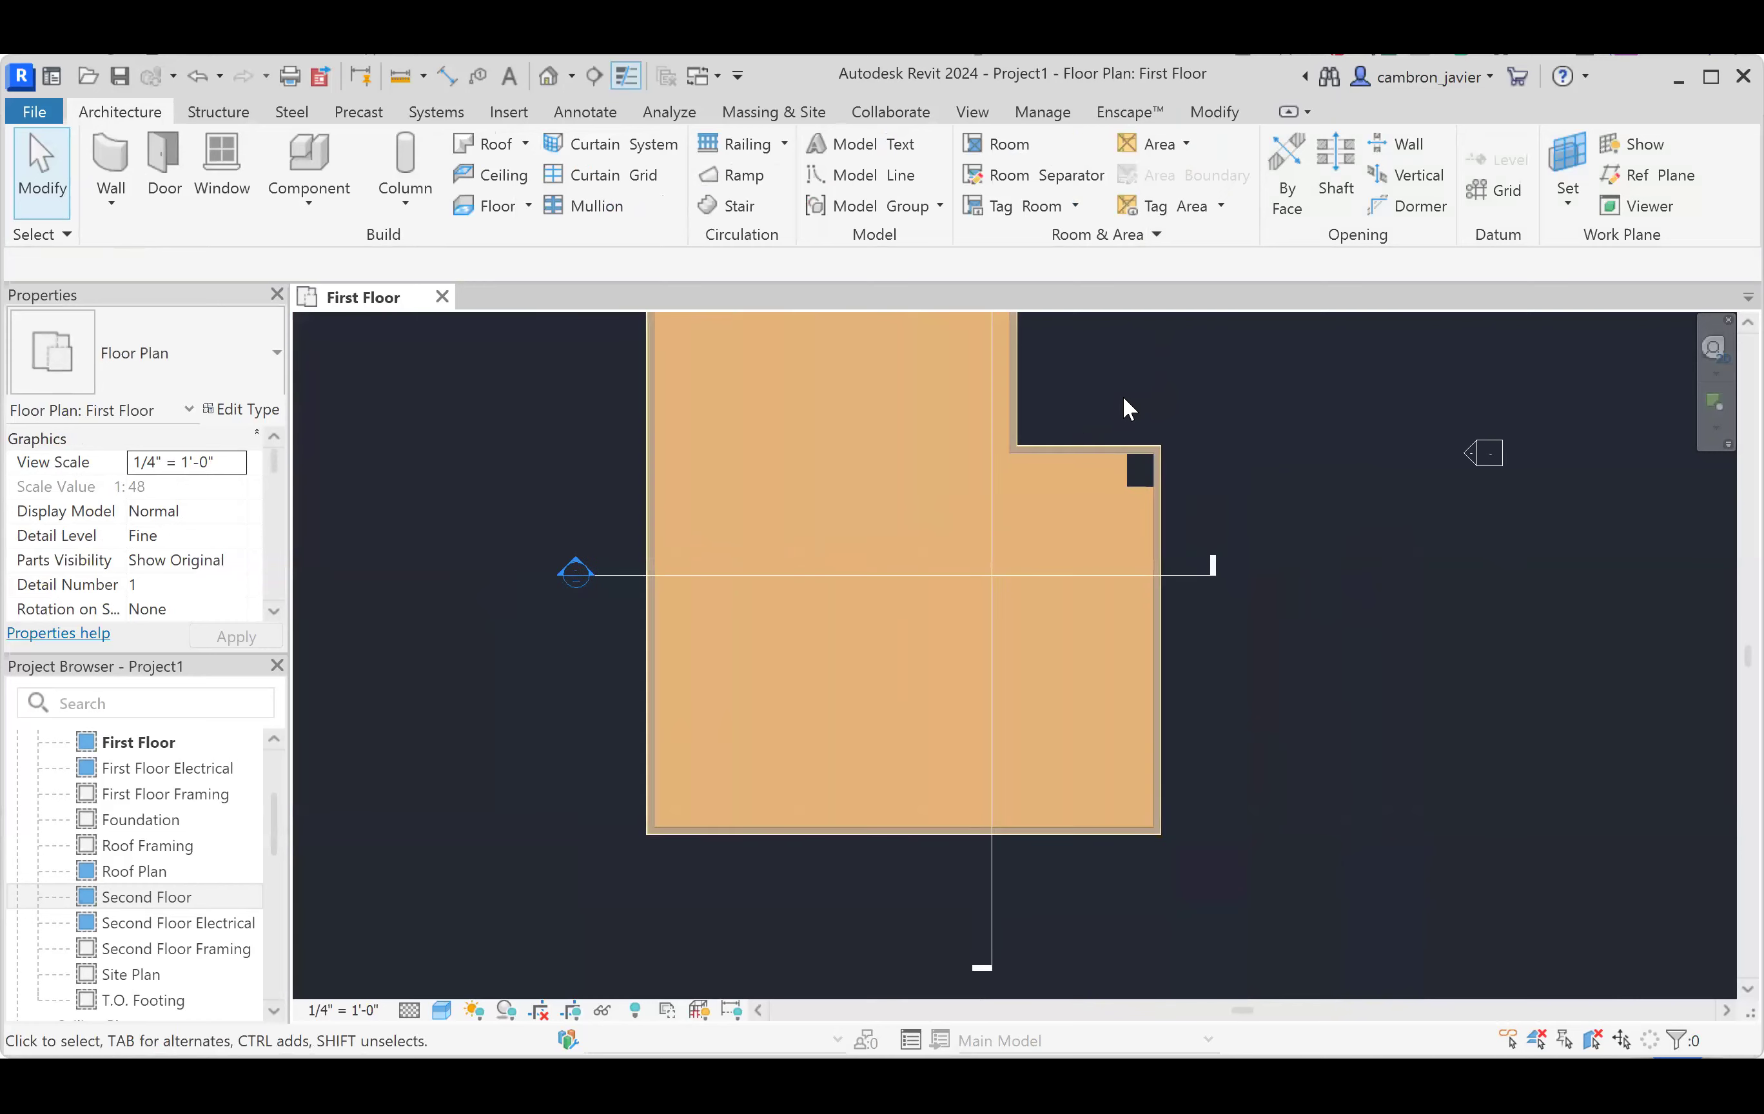
{"action": "scroll", "coordinate": [1127, 409], "scroll_direction": "down", "scroll_amount": 1}
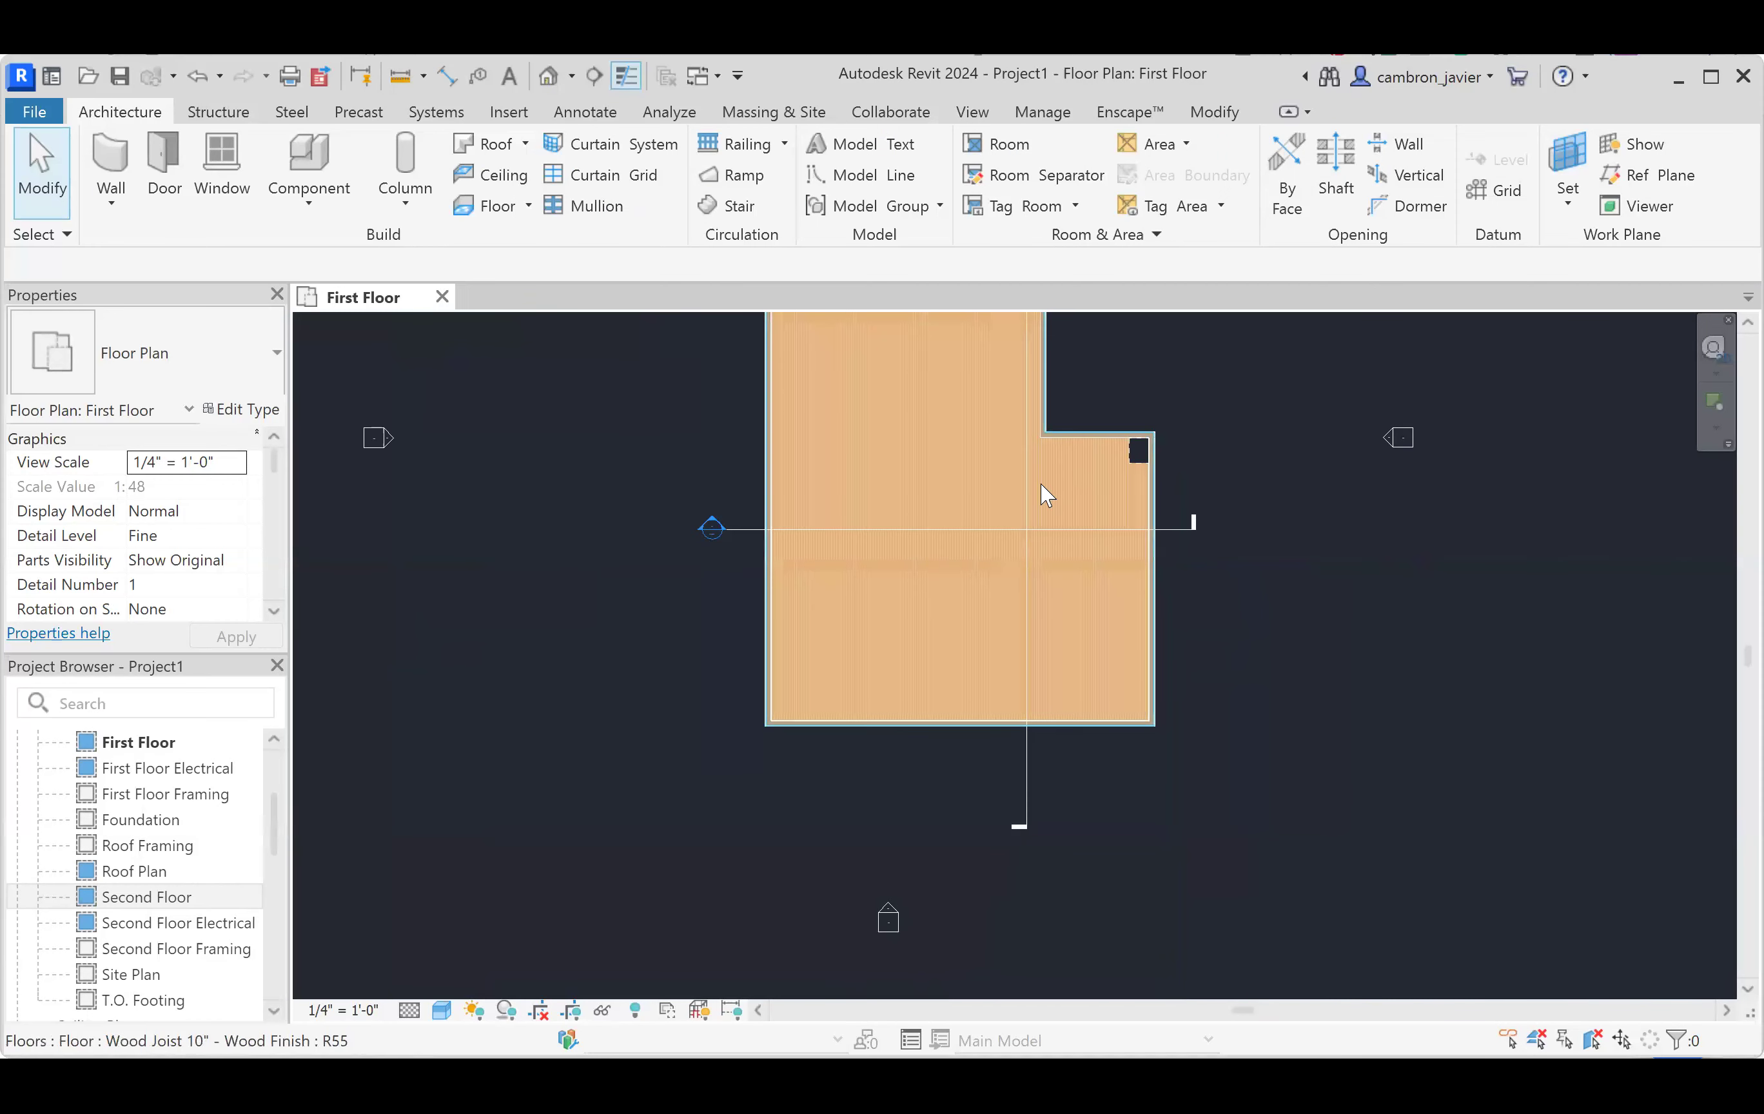
{"action": "middle_click_drag", "start_coordinate": [1164, 522], "coordinate": [916, 806]}
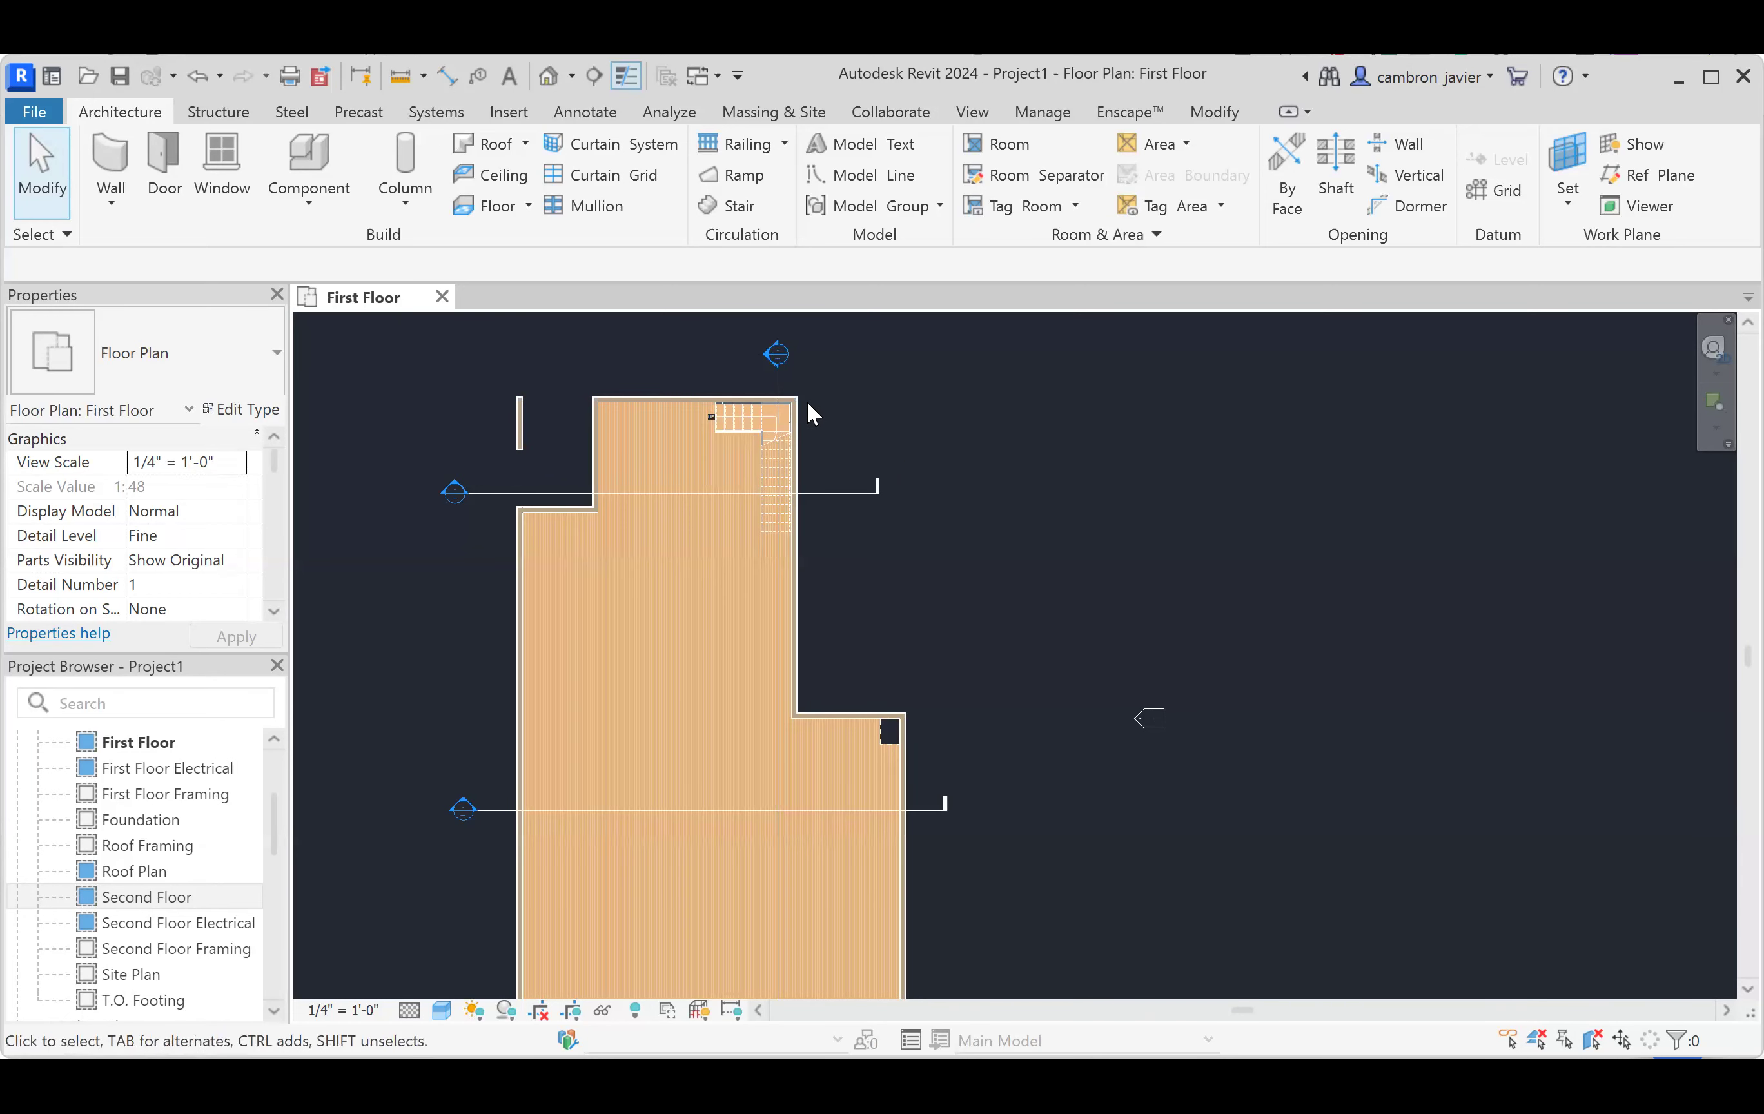
{"action": "left_click", "coordinate": [778, 385]}
{"action": "left_click", "coordinate": [834, 344]}
{"action": "left_click", "coordinate": [775, 370]}
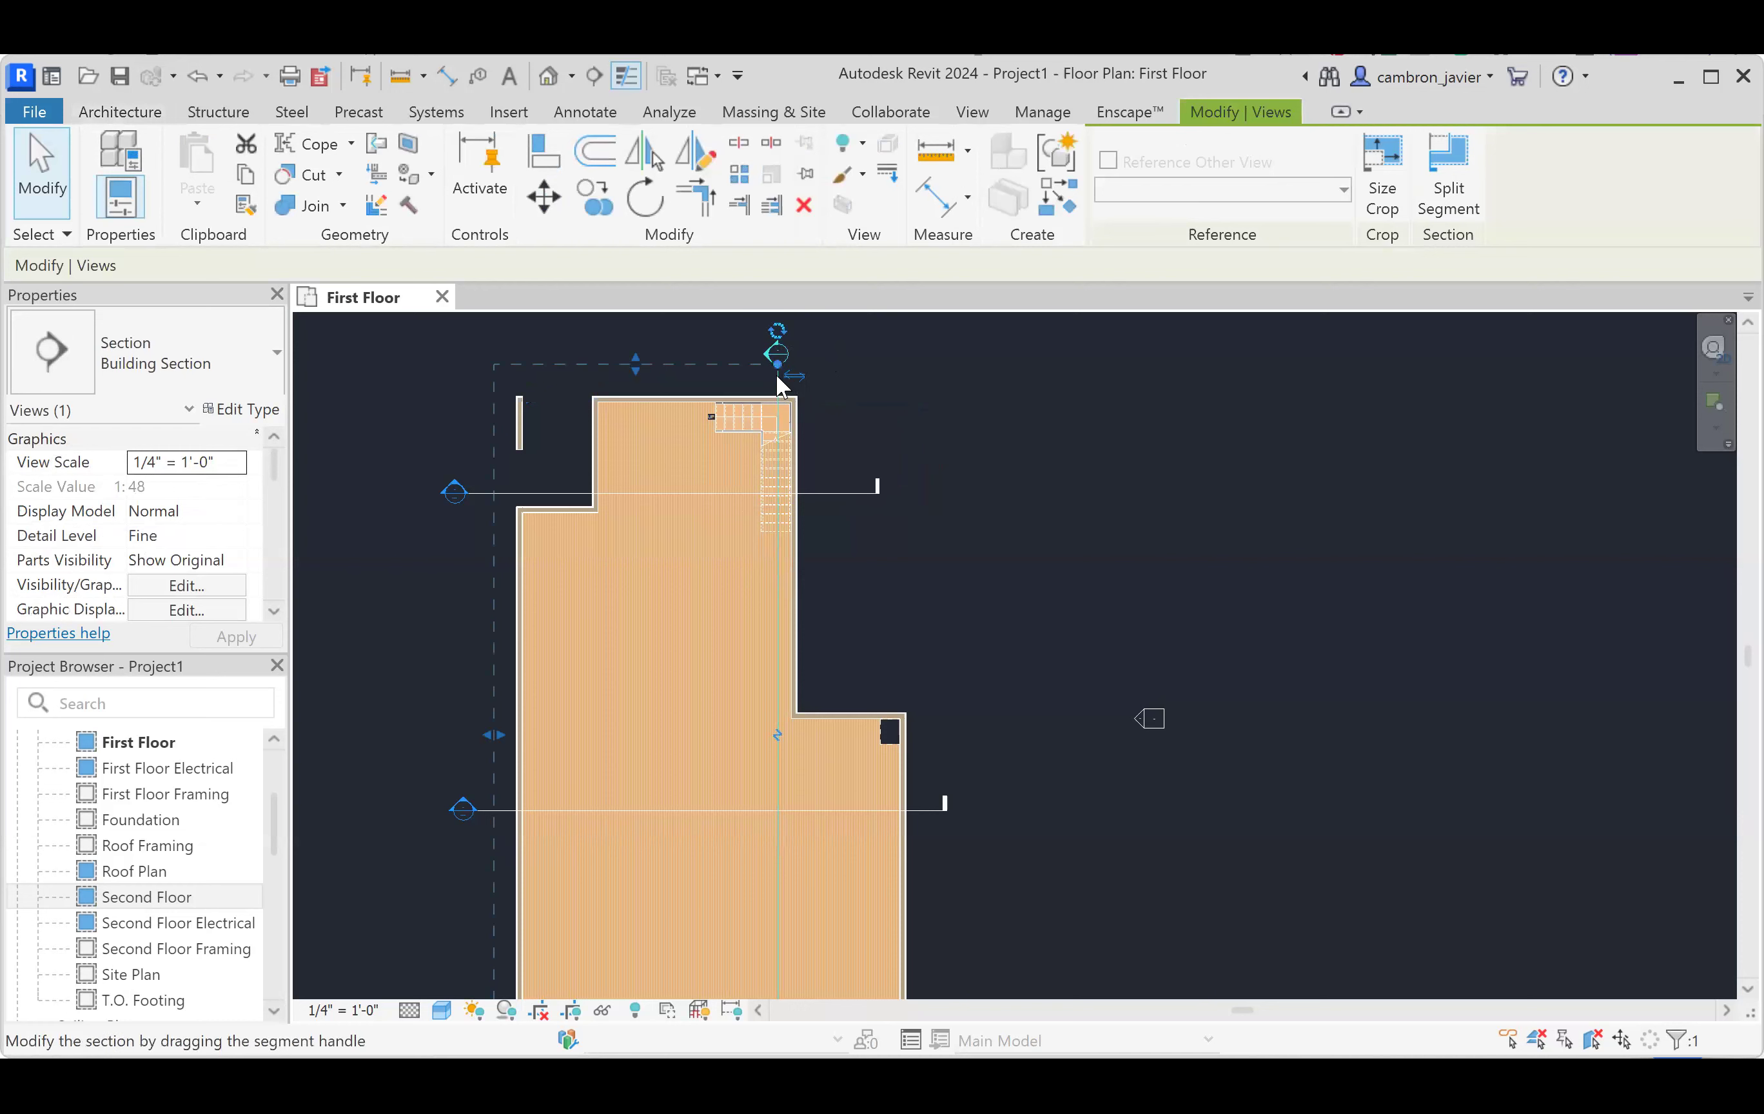
{"action": "left_click", "coordinate": [1448, 177]}
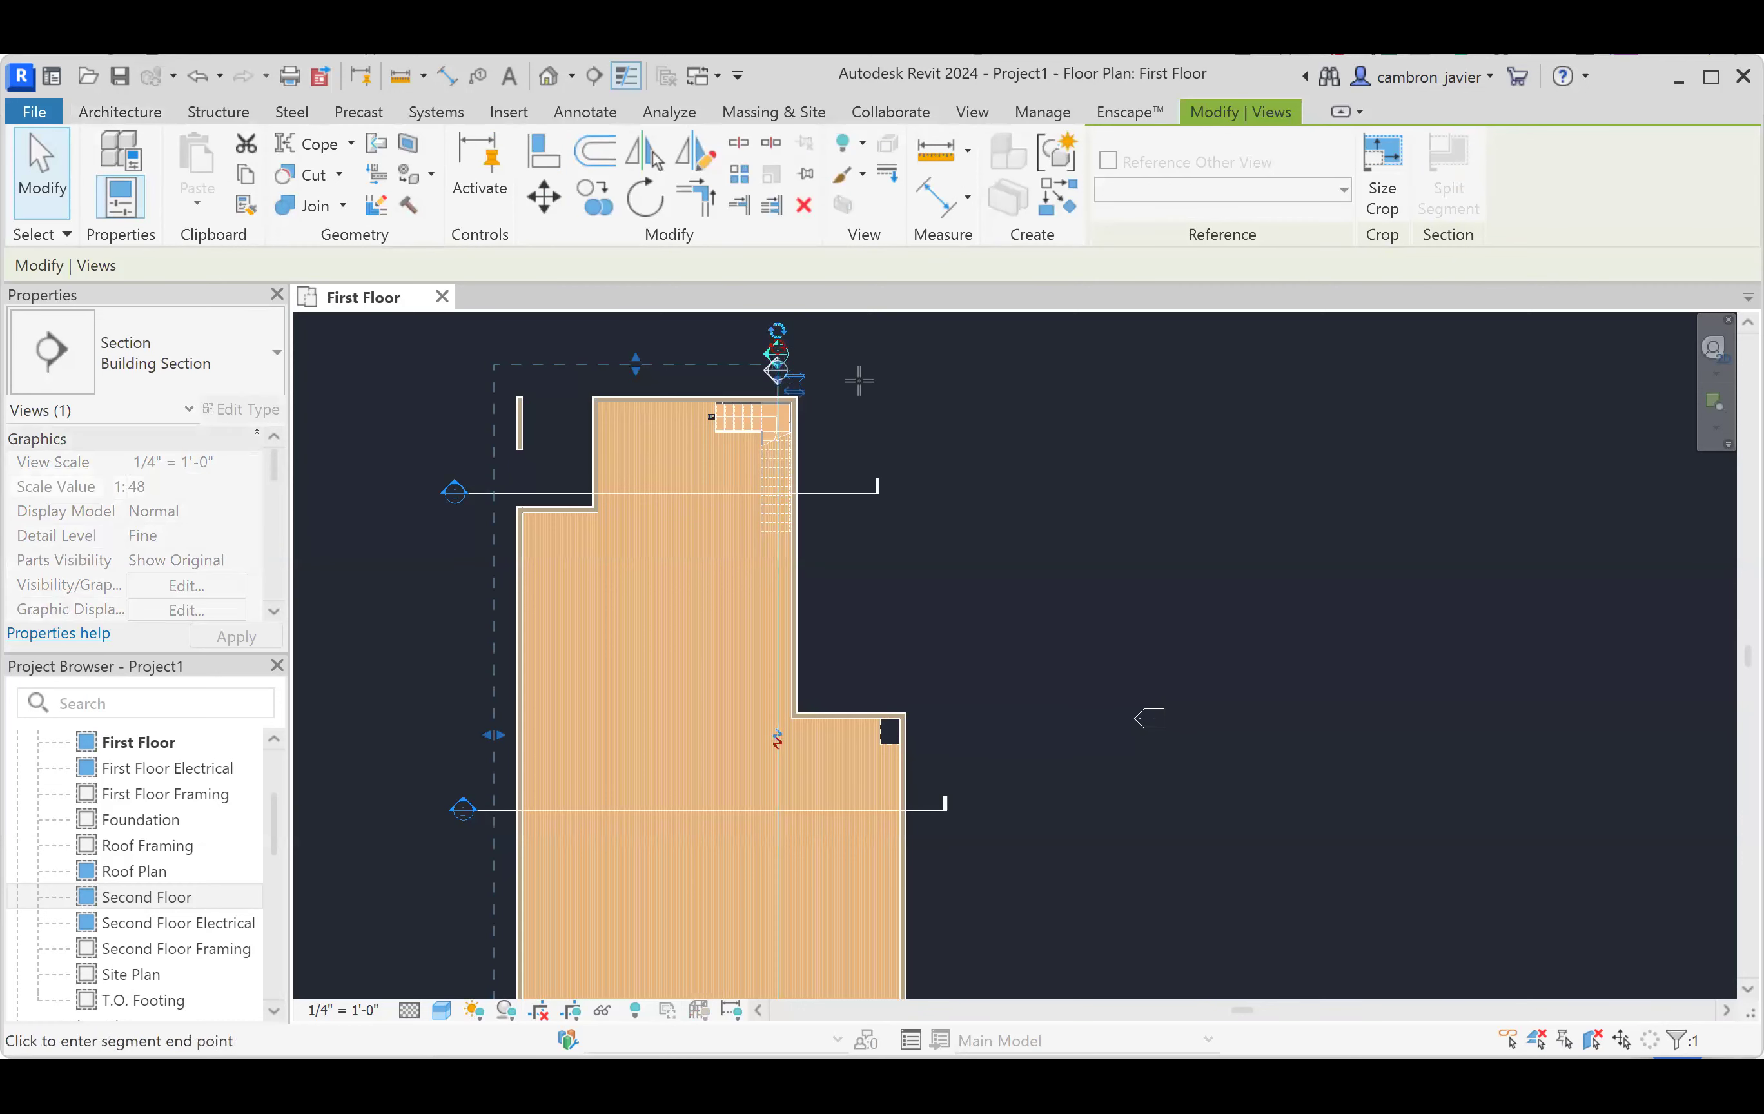
{"action": "left_click", "coordinate": [776, 700]}
{"action": "left_click_drag", "start_coordinate": [776, 701], "coordinate": [839, 700]}
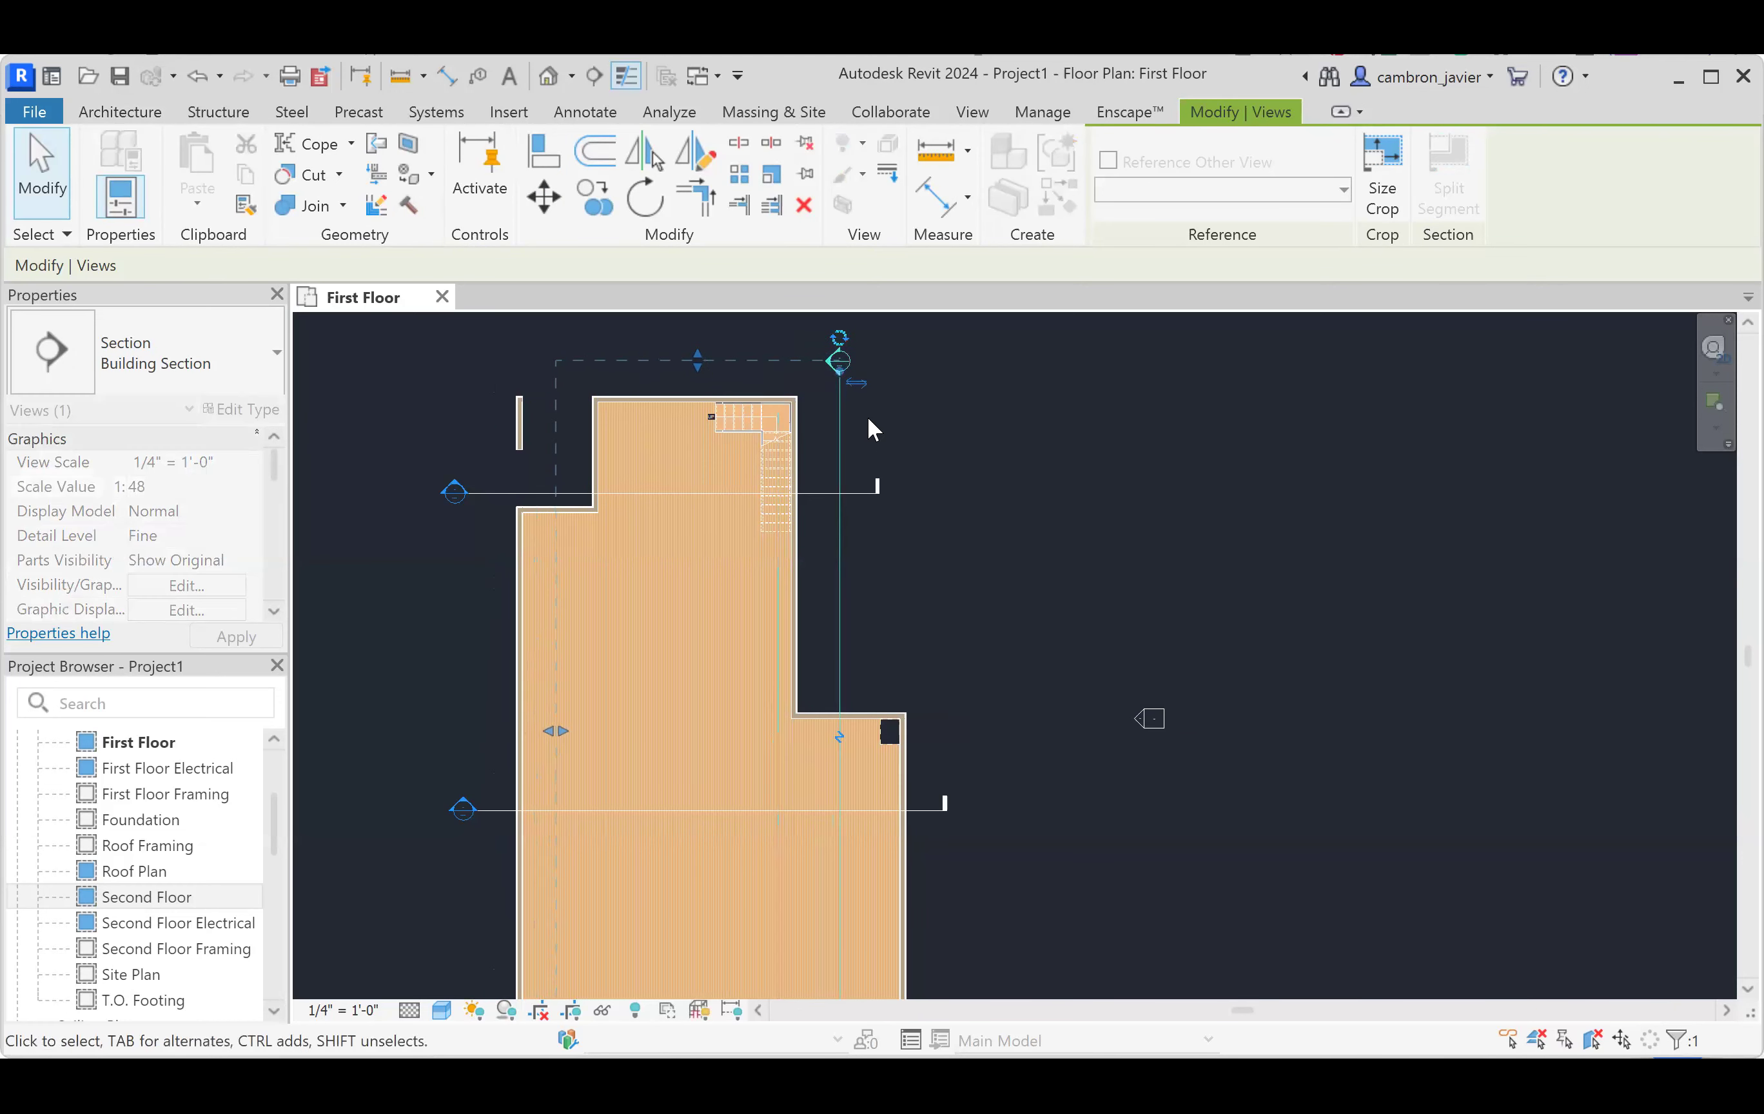
{"action": "left_click", "coordinate": [857, 381]}
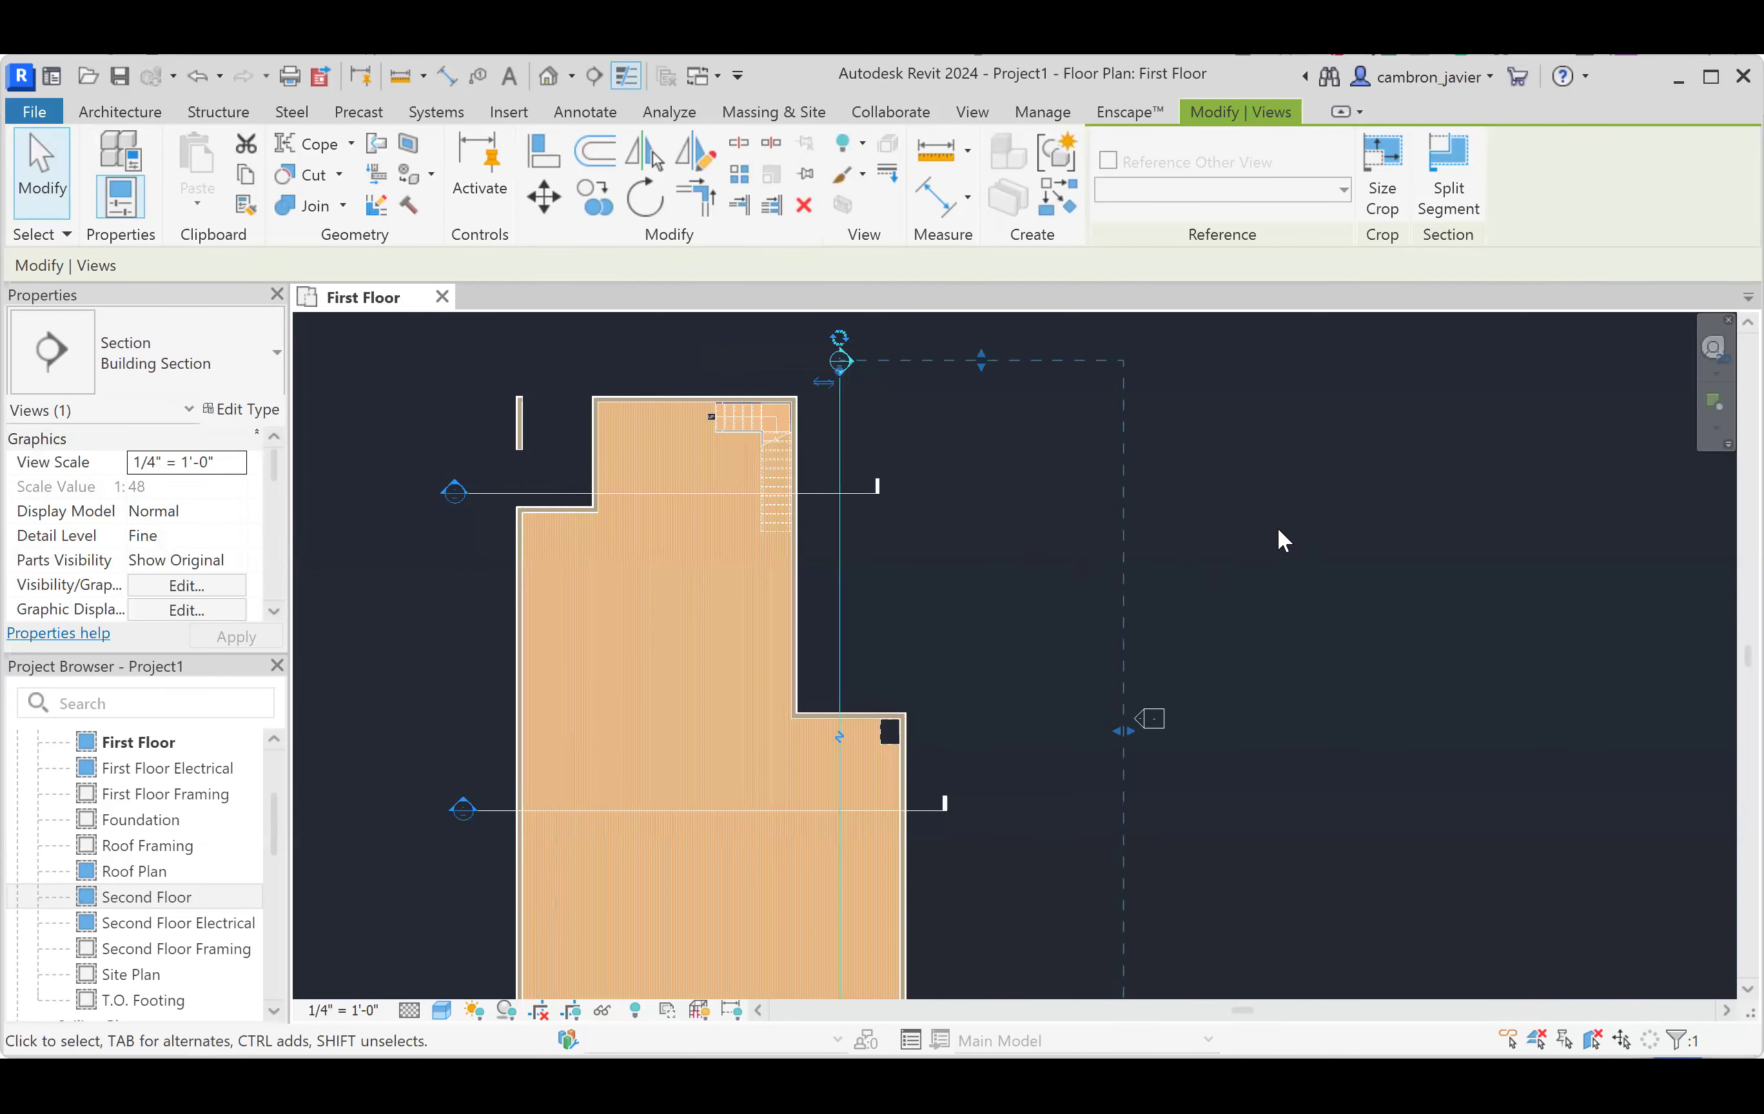
{"action": "left_click", "coordinate": [877, 548]}
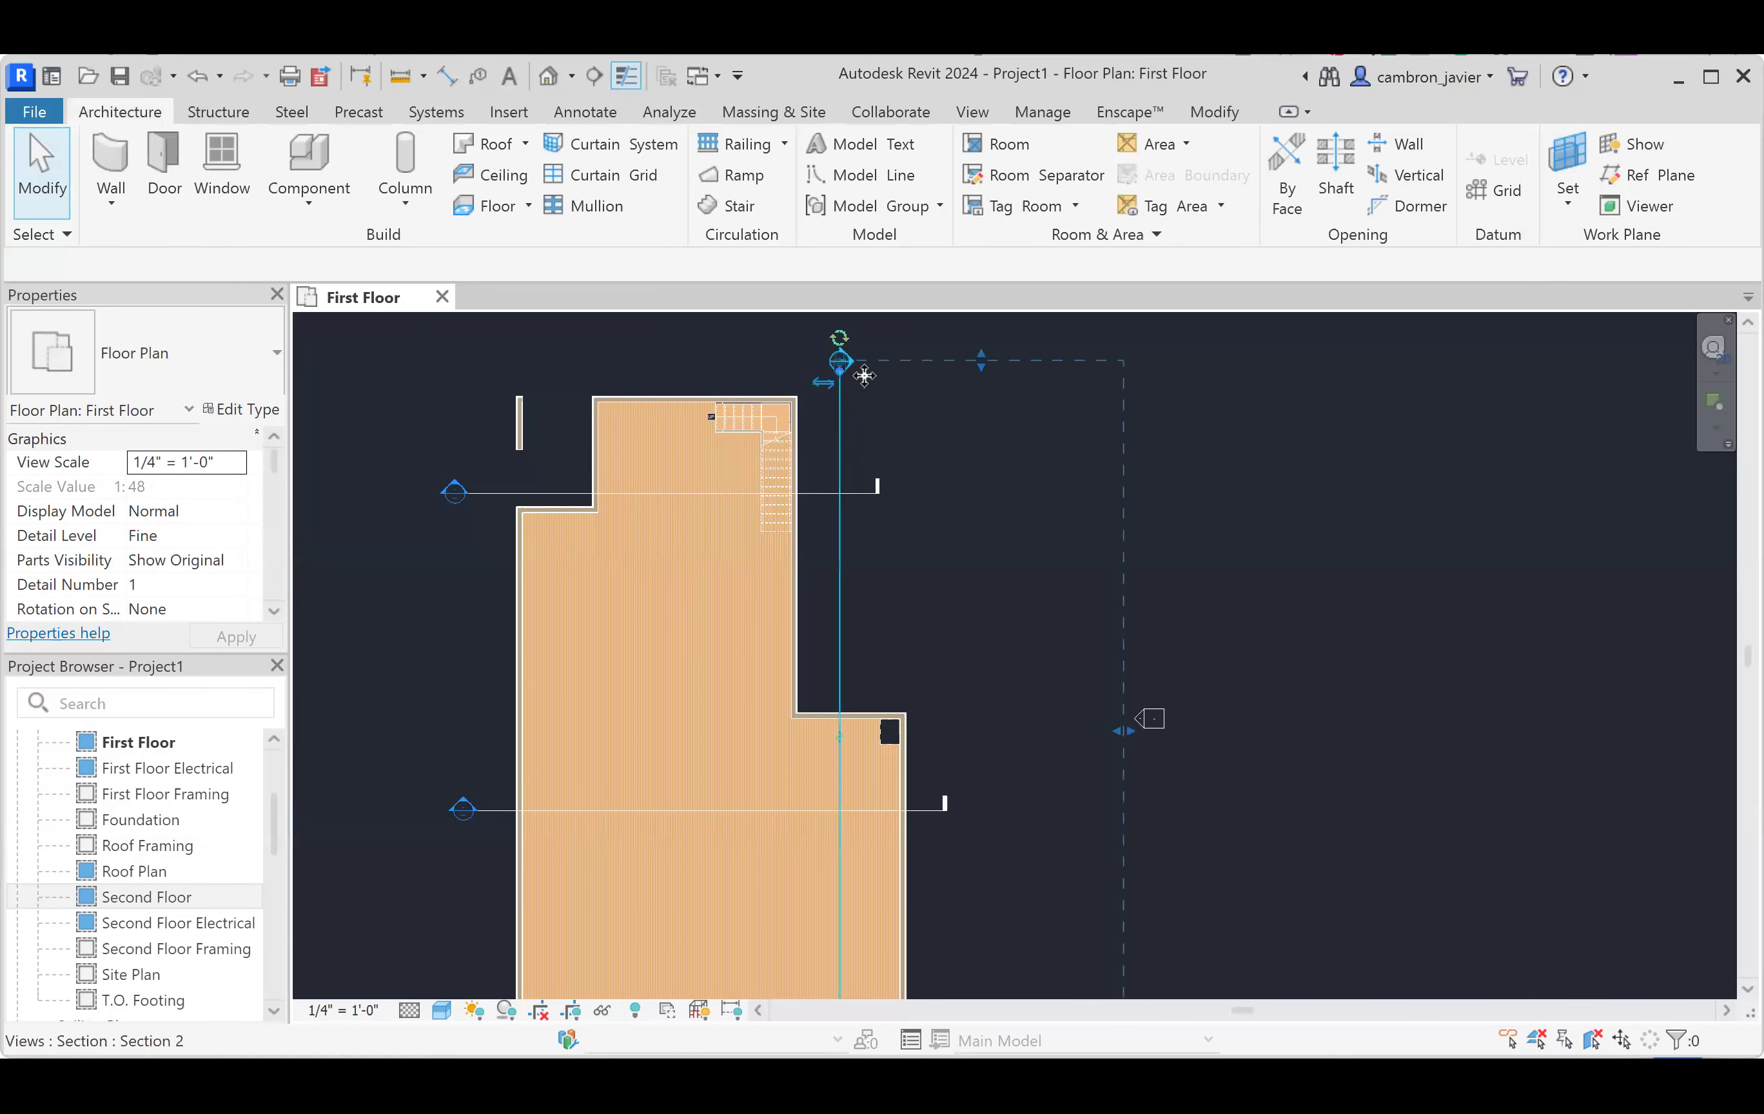
- Pull the section's upper view extent and its head down to just above the exterior wall by the base cabinet
{"action": "left_click", "coordinate": [840, 375]}
{"action": "left_click_drag", "start_coordinate": [983, 362], "coordinate": [966, 656]}
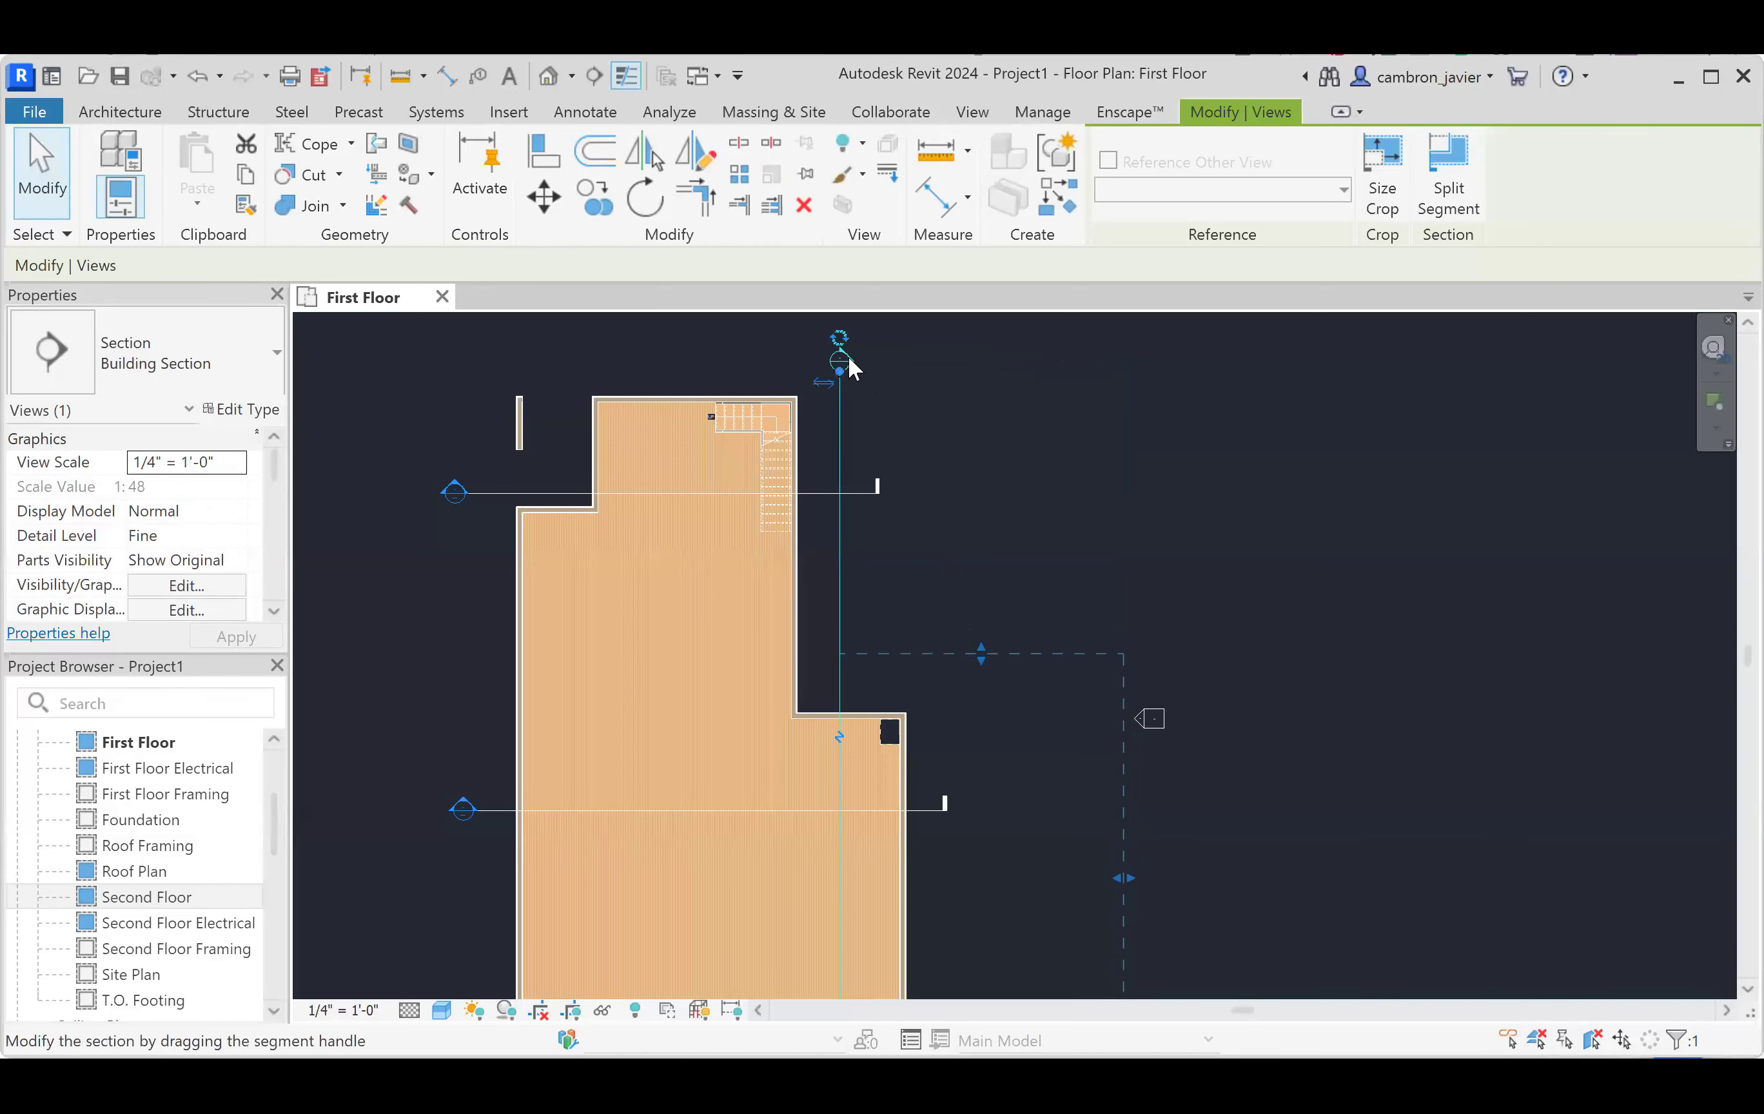
{"action": "key", "text": "s"}
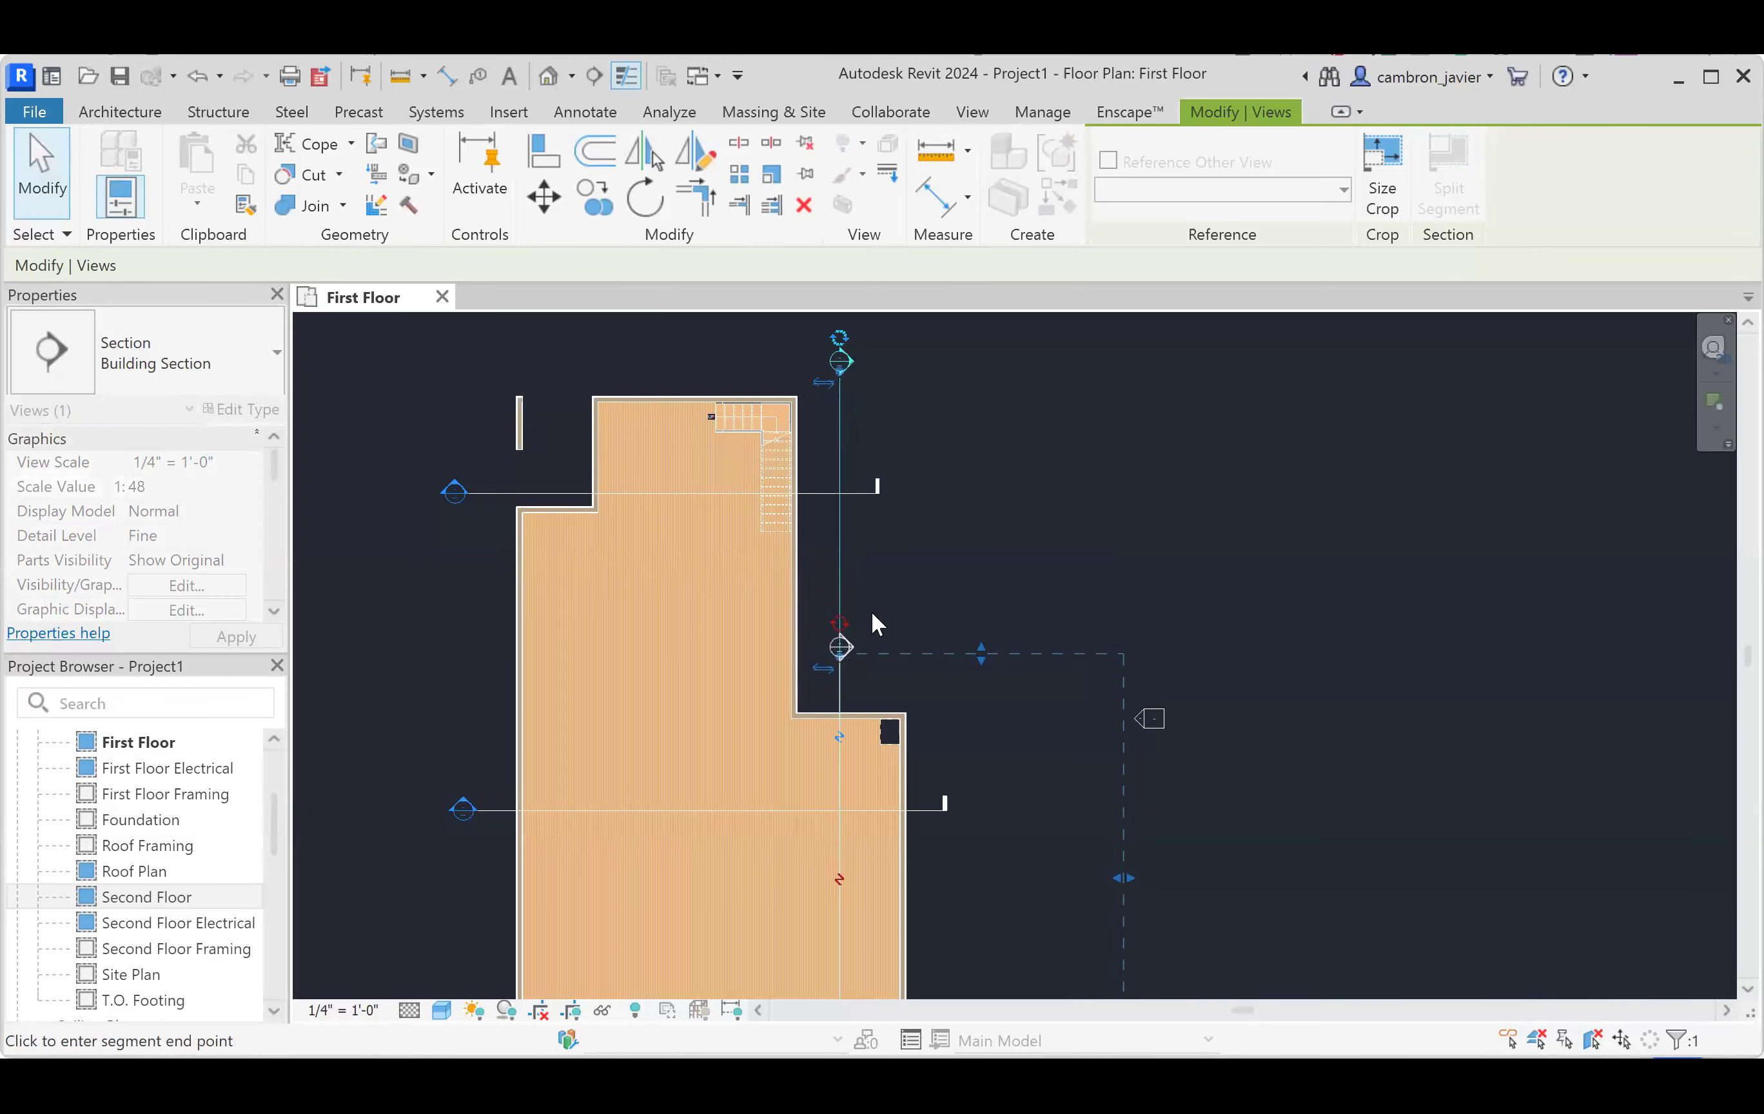
{"action": "left_click", "coordinate": [841, 645]}
{"action": "key", "text": "Escape"}
- Open the adjusted section's view and examine the base cabinet's front and its position beside the exterior wall
{"action": "double_click", "coordinate": [842, 646]}
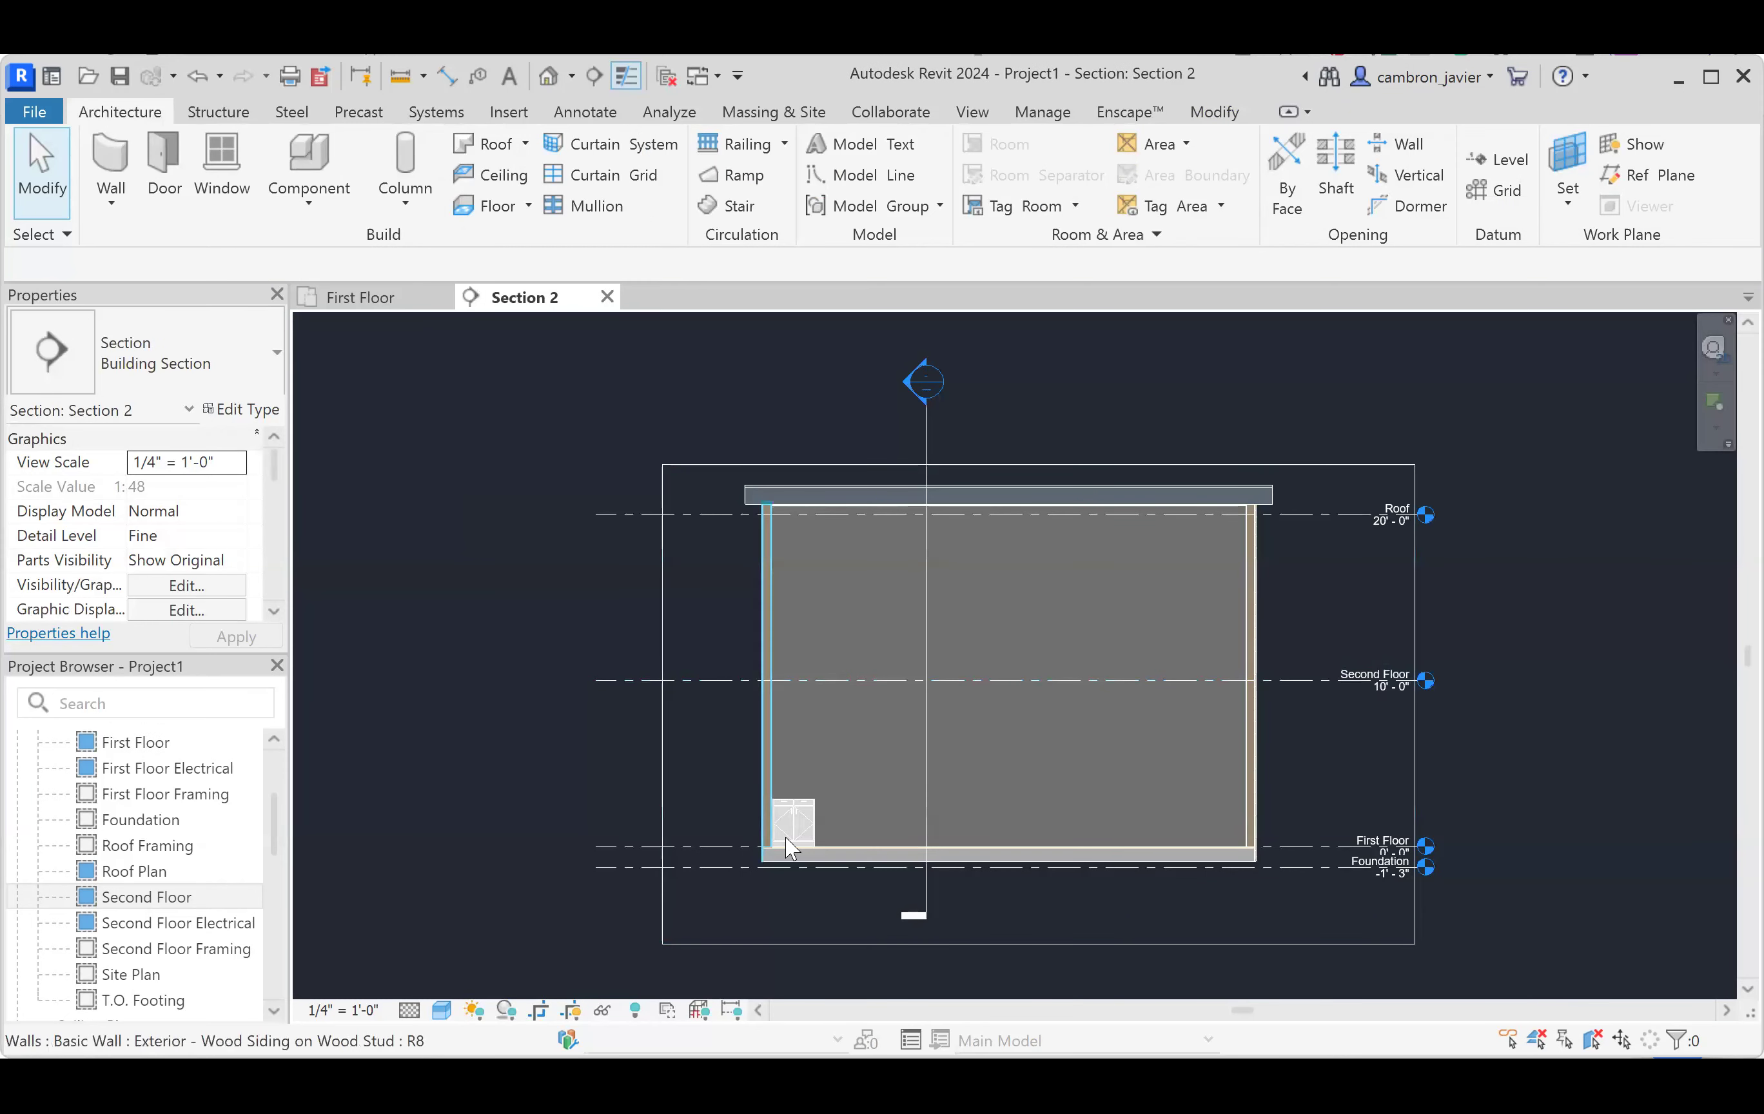
{"action": "scroll", "coordinate": [798, 818], "scroll_direction": "up", "scroll_amount": 5}
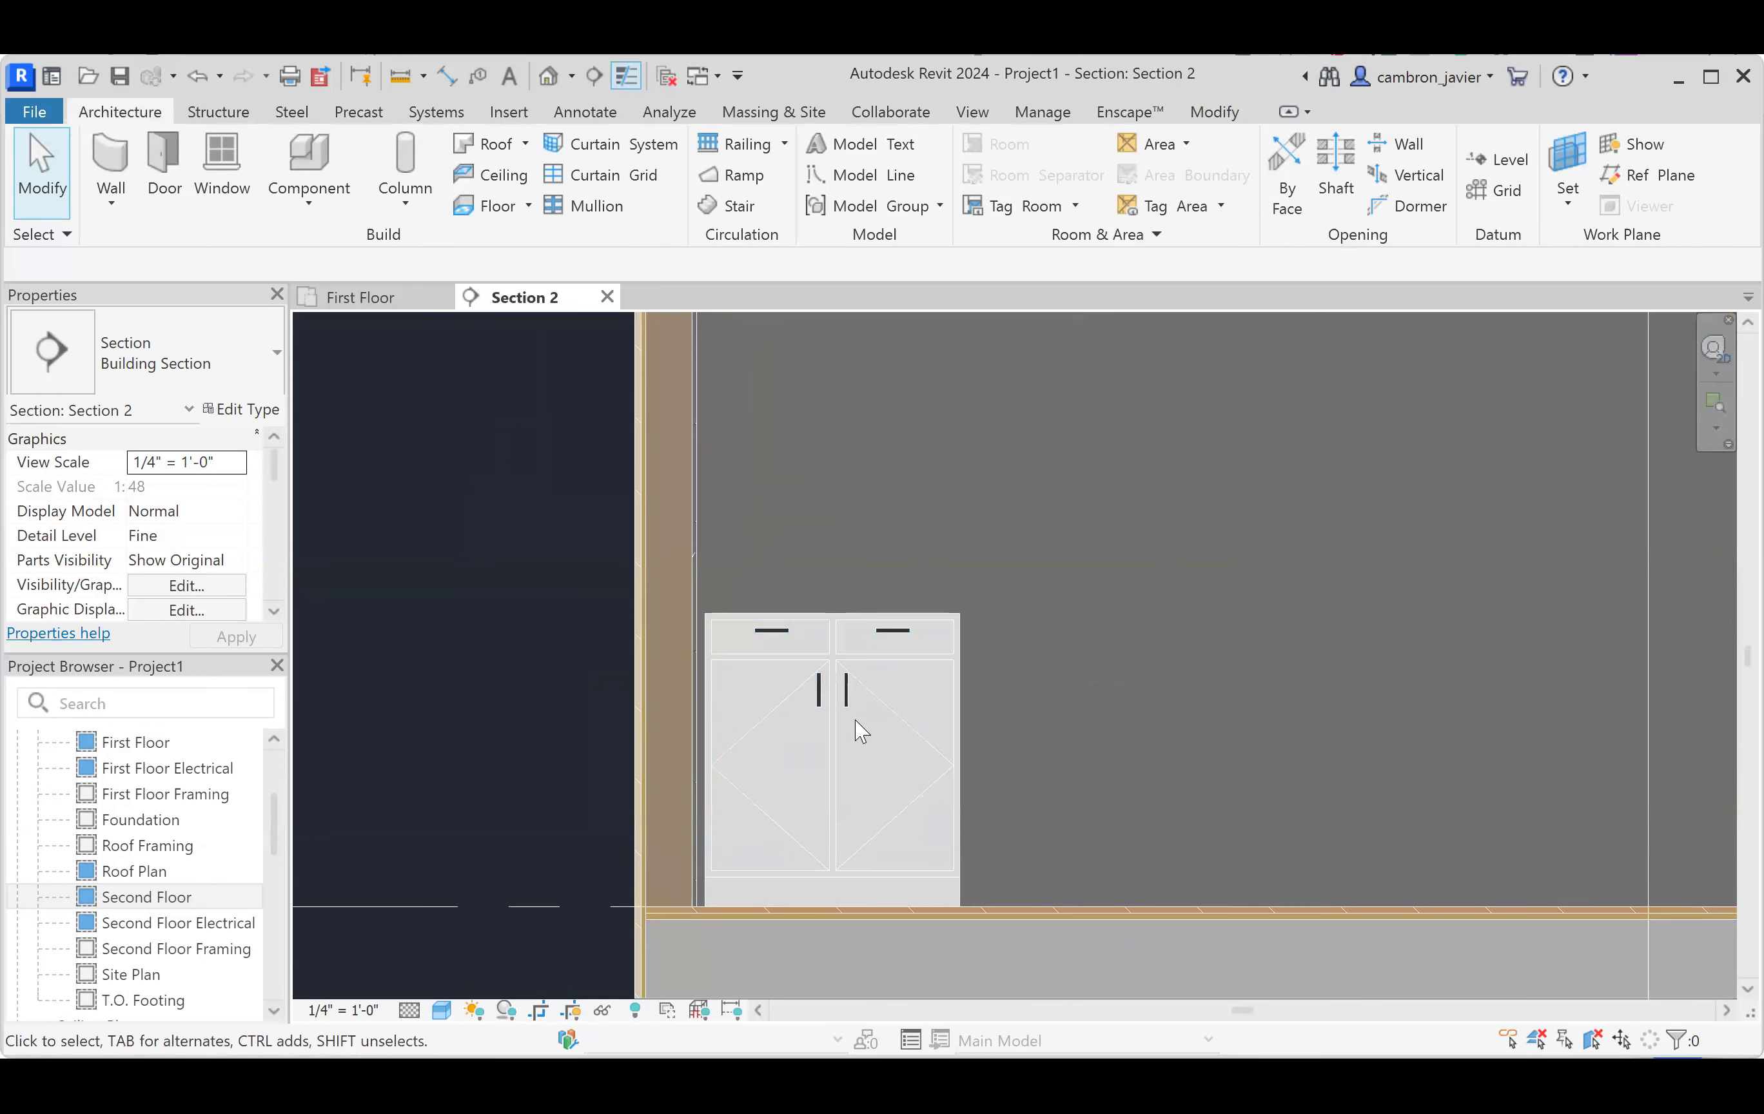
{"action": "left_click", "coordinate": [839, 660]}
{"action": "left_click", "coordinate": [514, 595]}
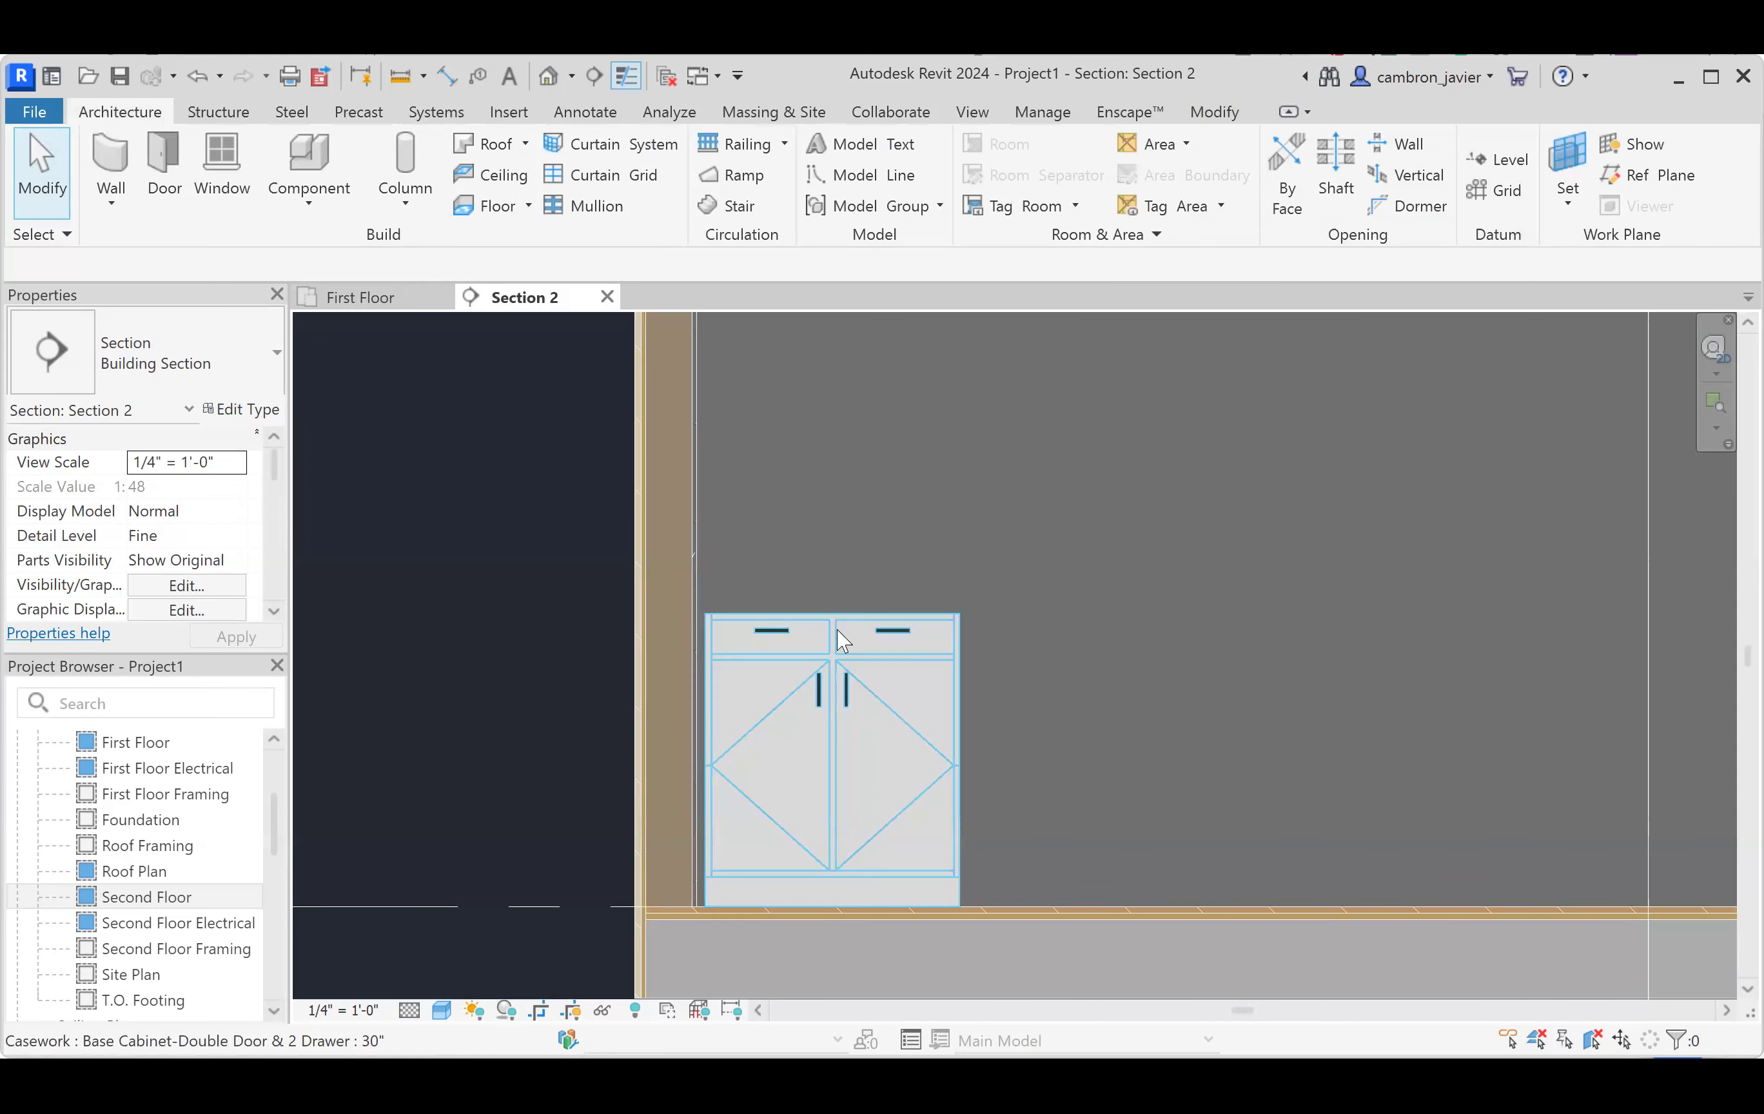
- On the First Floor plan, place a second 30" Base Cabinet-Double Door & 2 Drawer directly below the first, against the right-hand exterior wall
{"action": "left_click", "coordinate": [408, 302]}
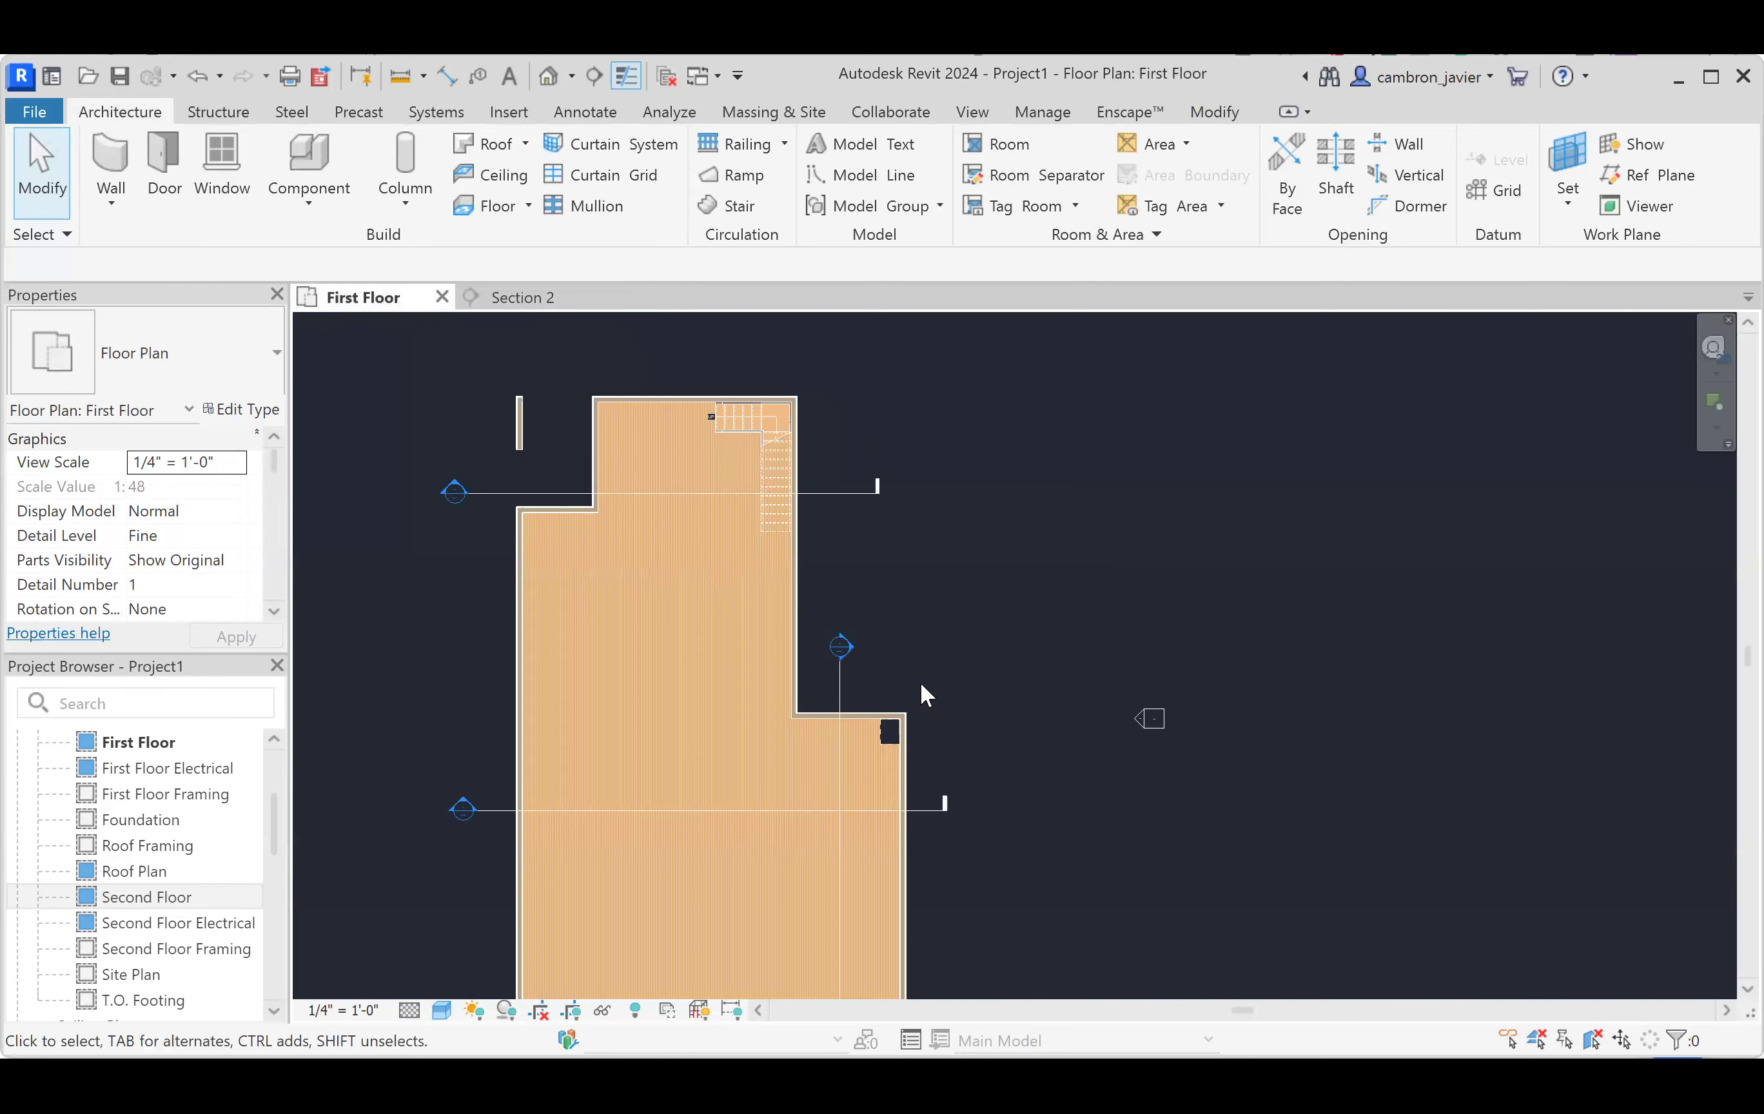
{"action": "scroll", "coordinate": [909, 737], "scroll_direction": "up", "scroll_amount": 4}
{"action": "scroll", "coordinate": [857, 824], "scroll_direction": "up", "scroll_amount": 4}
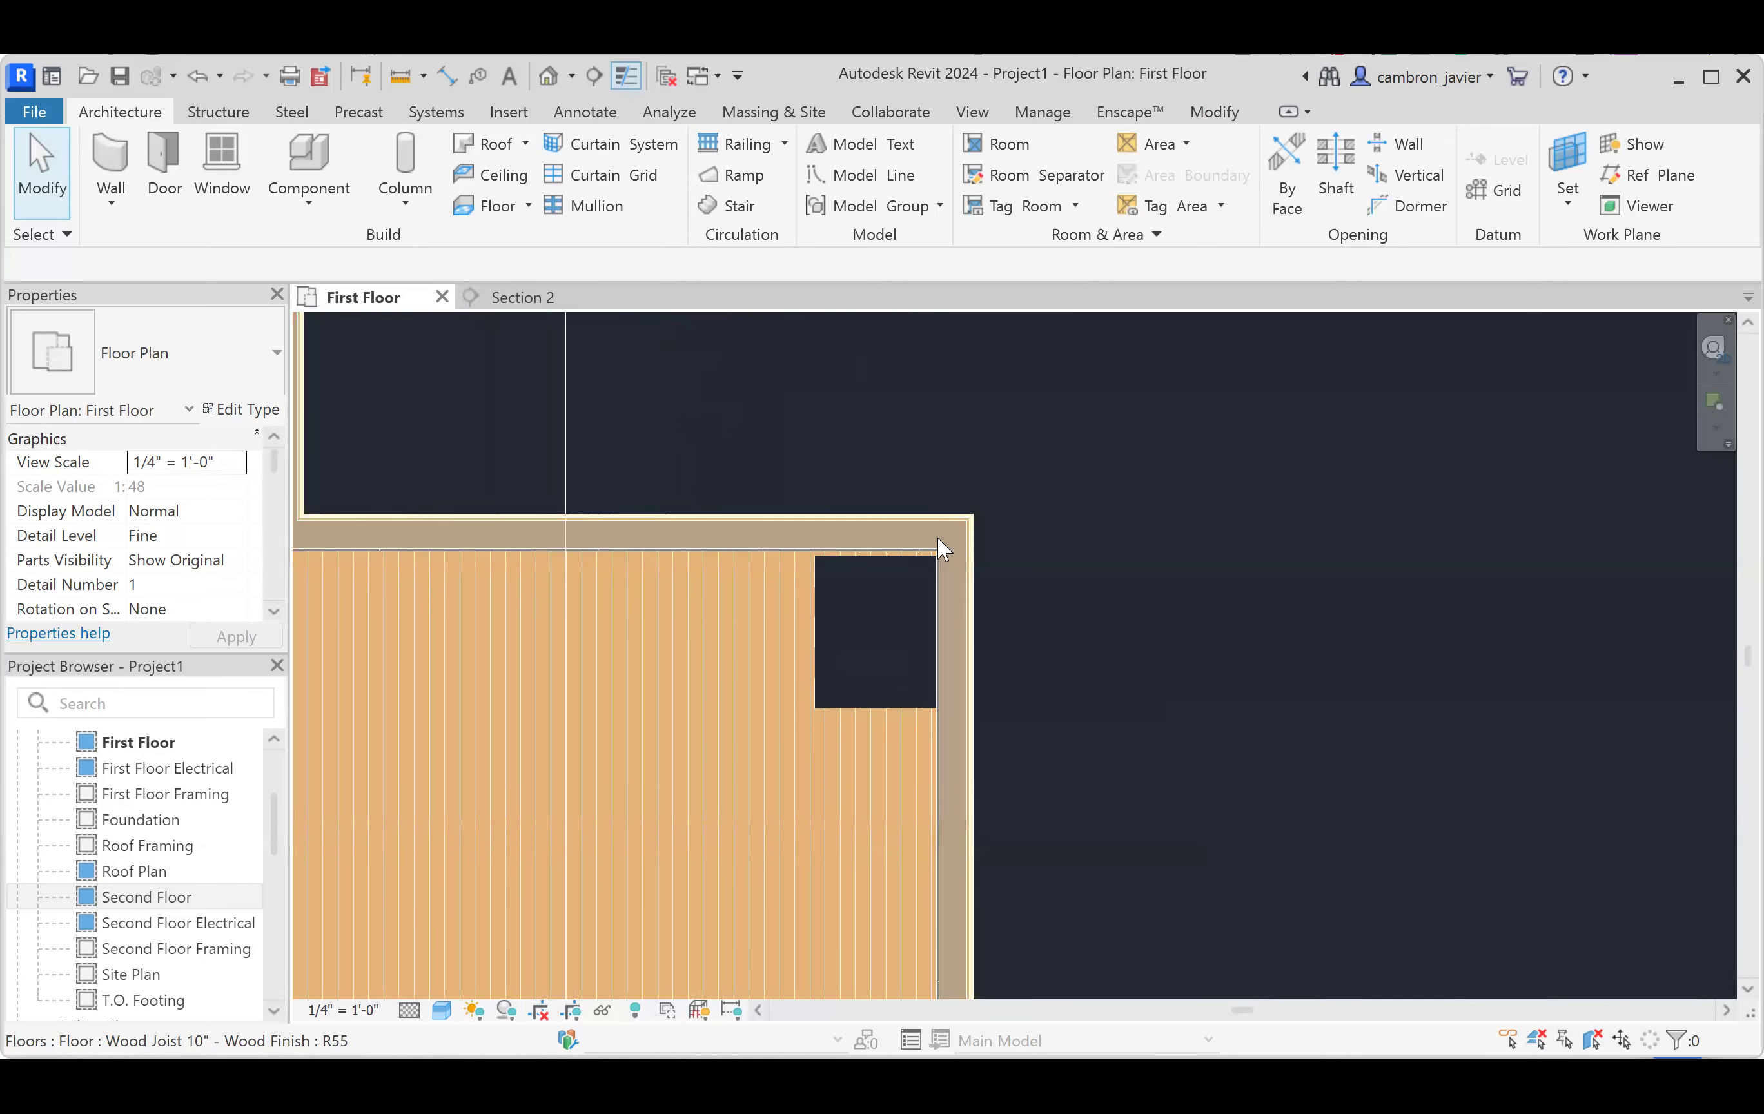
{"action": "left_click", "coordinate": [310, 168]}
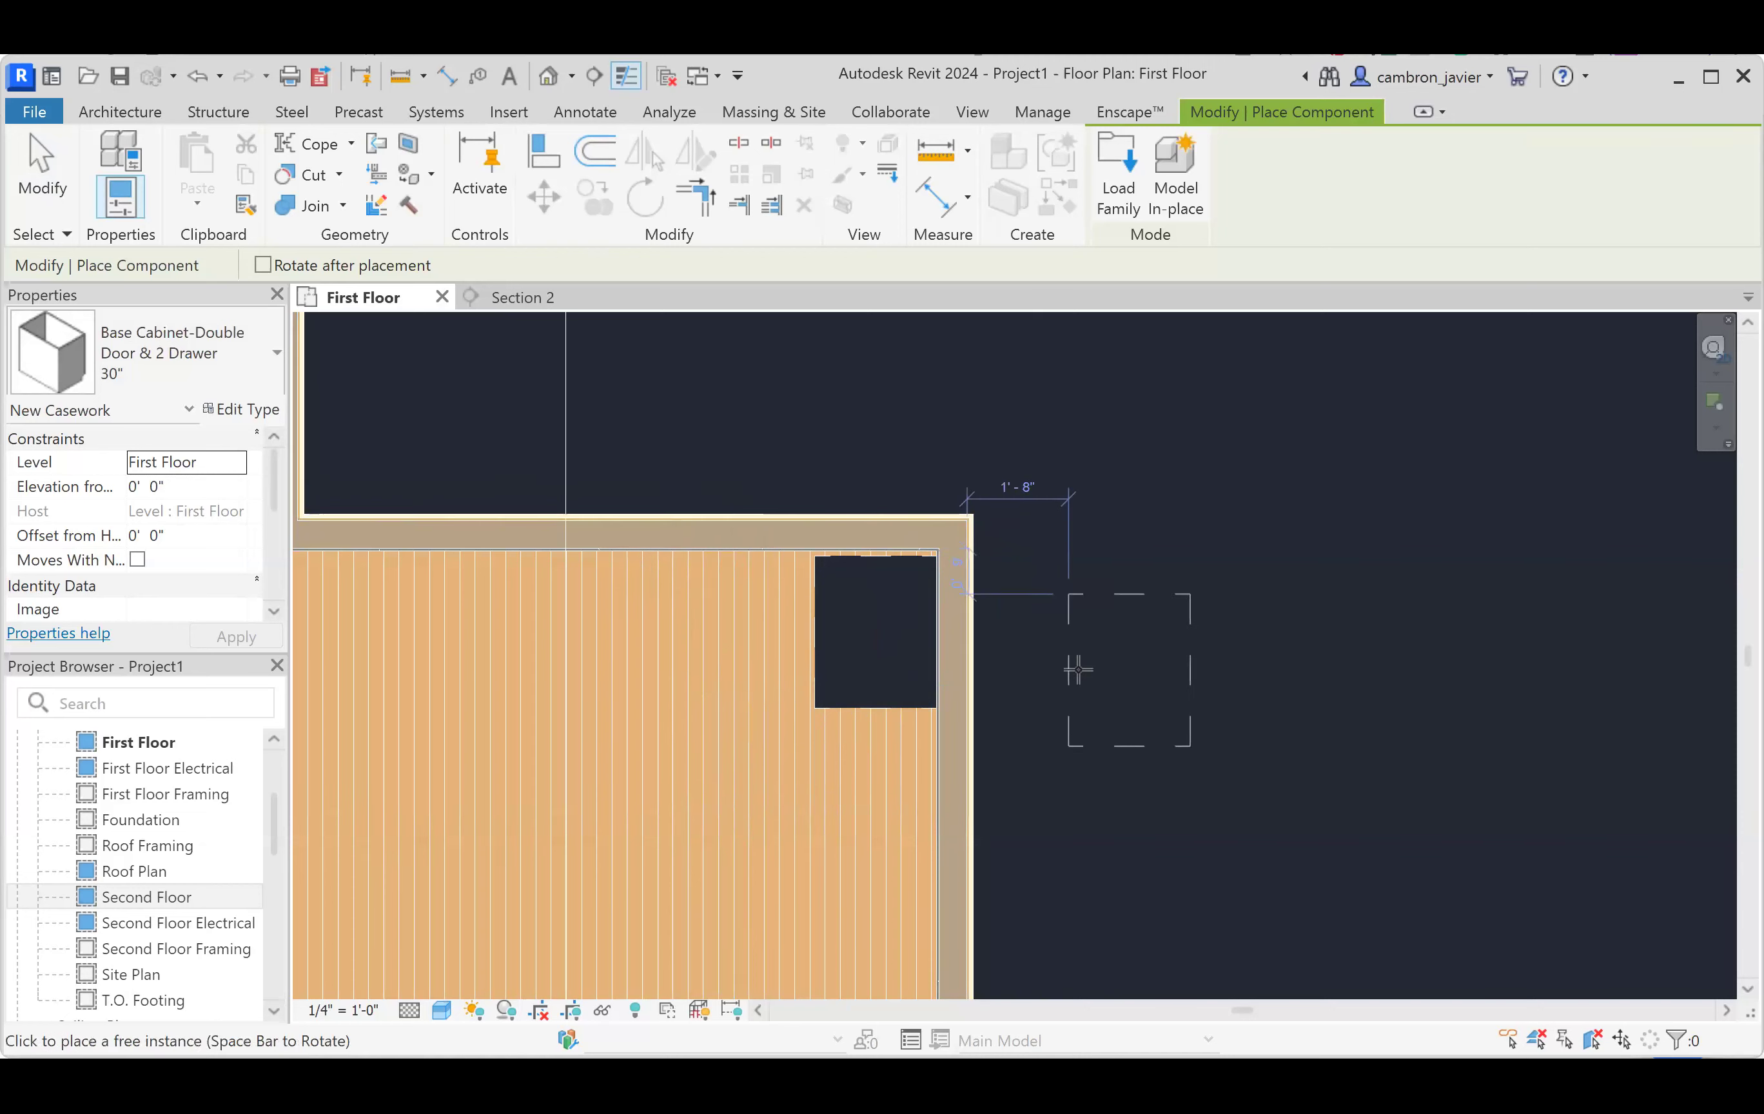
{"action": "left_click", "coordinate": [819, 794]}
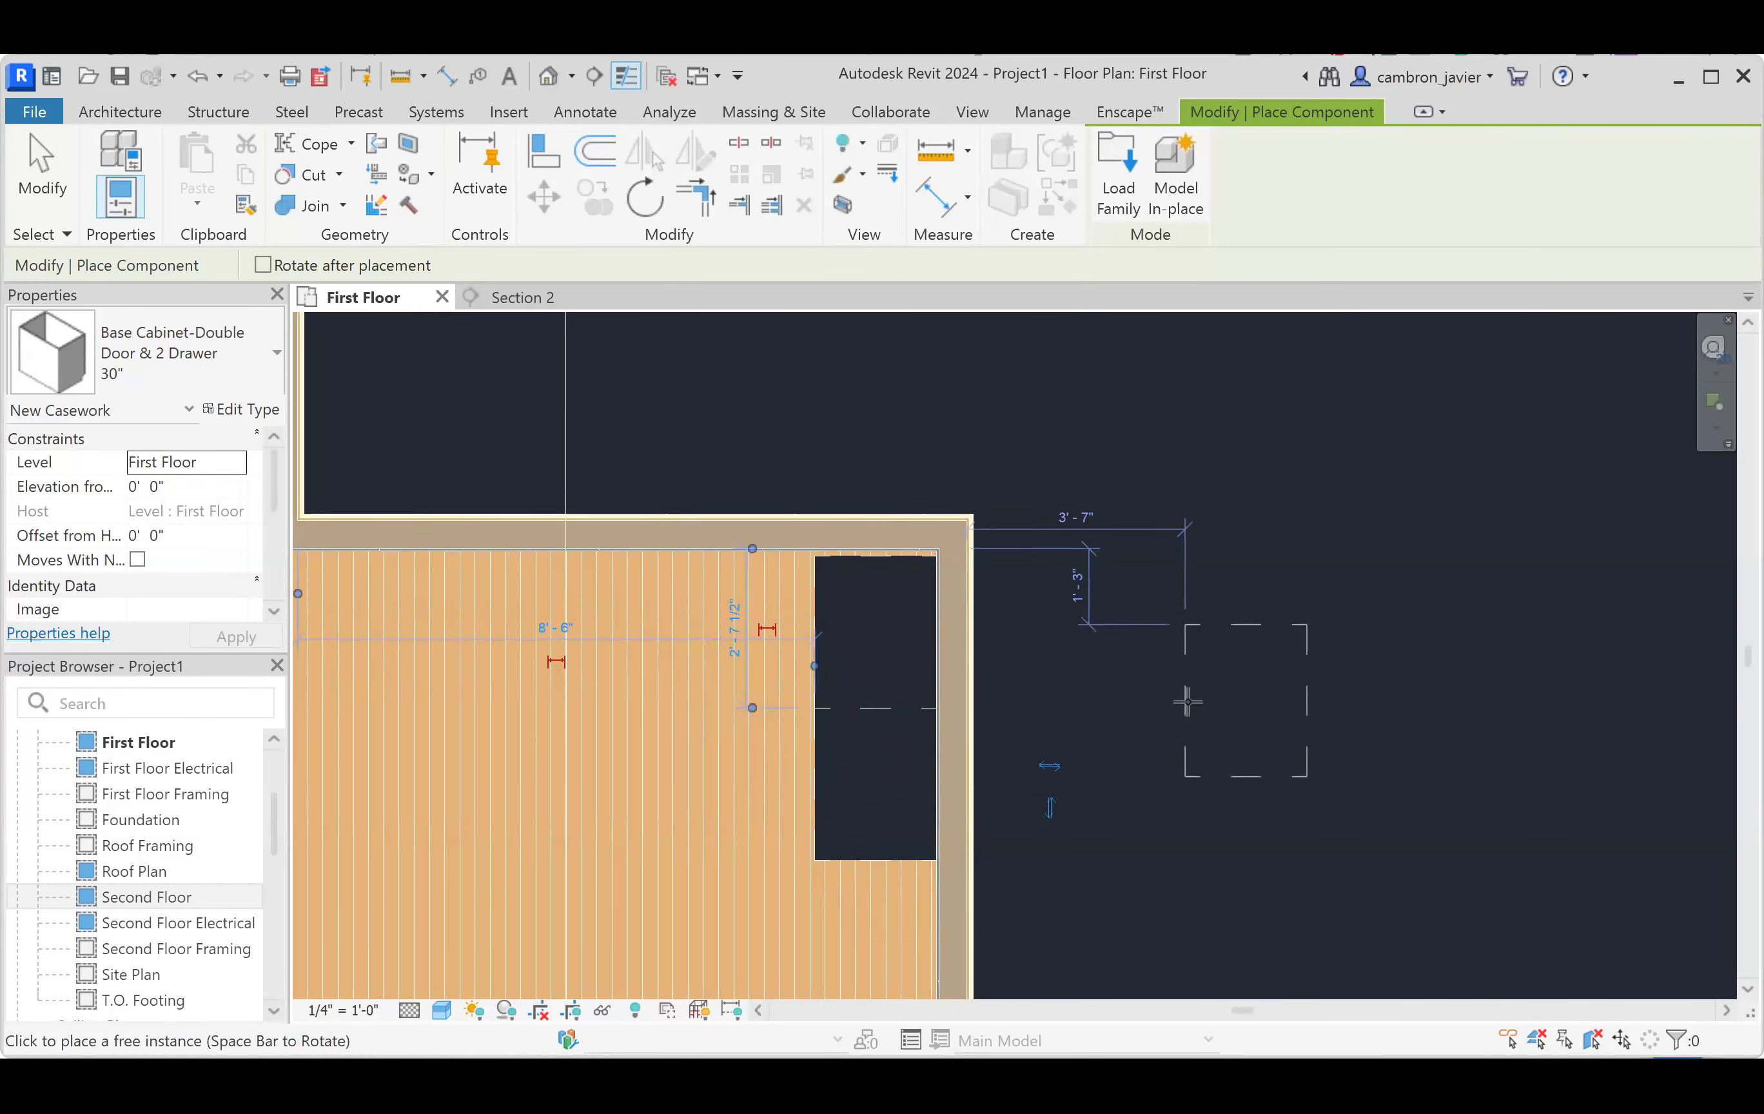
{"action": "key", "text": "Escape"}
{"action": "scroll", "coordinate": [1165, 696], "scroll_direction": "down", "scroll_amount": 4}
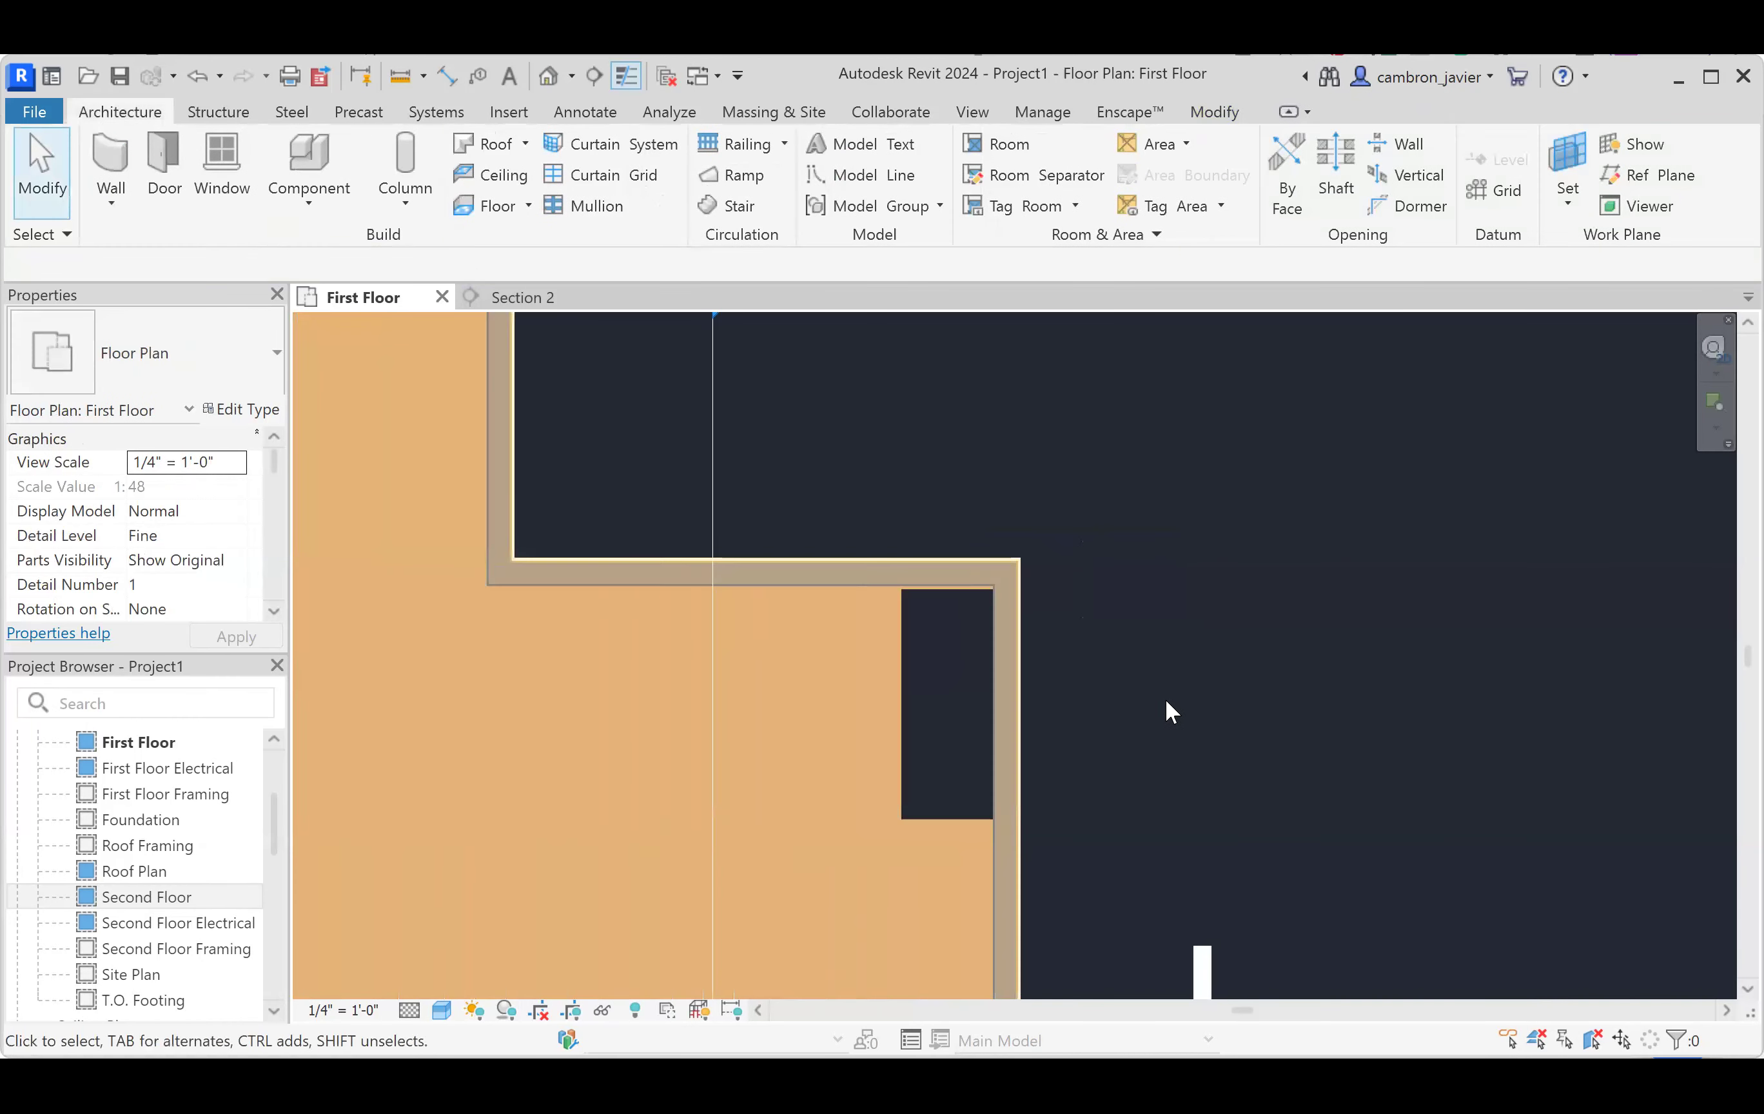
- Open Section 2, set its visual style to Hidden Line and compare the two base cabinets
{"action": "double_click", "coordinate": [901, 408]}
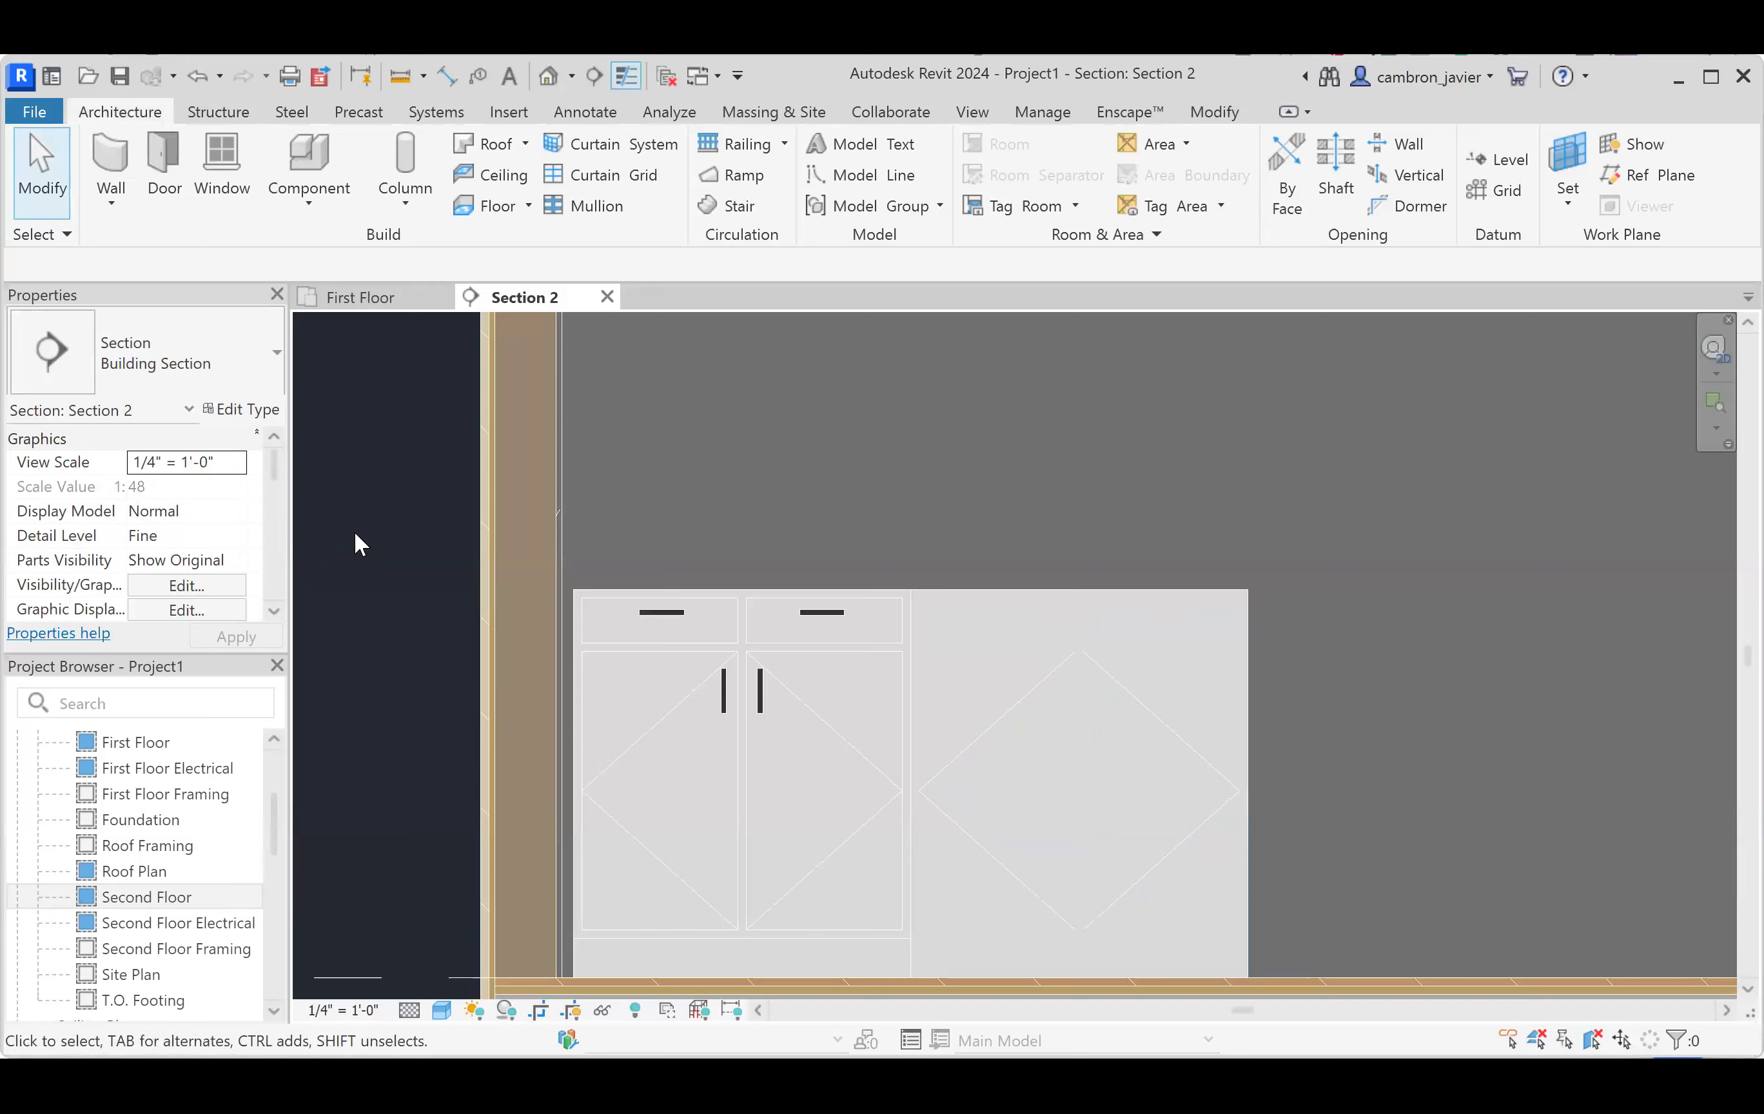
{"action": "scroll", "coordinate": [442, 516], "scroll_direction": "down", "scroll_amount": 2}
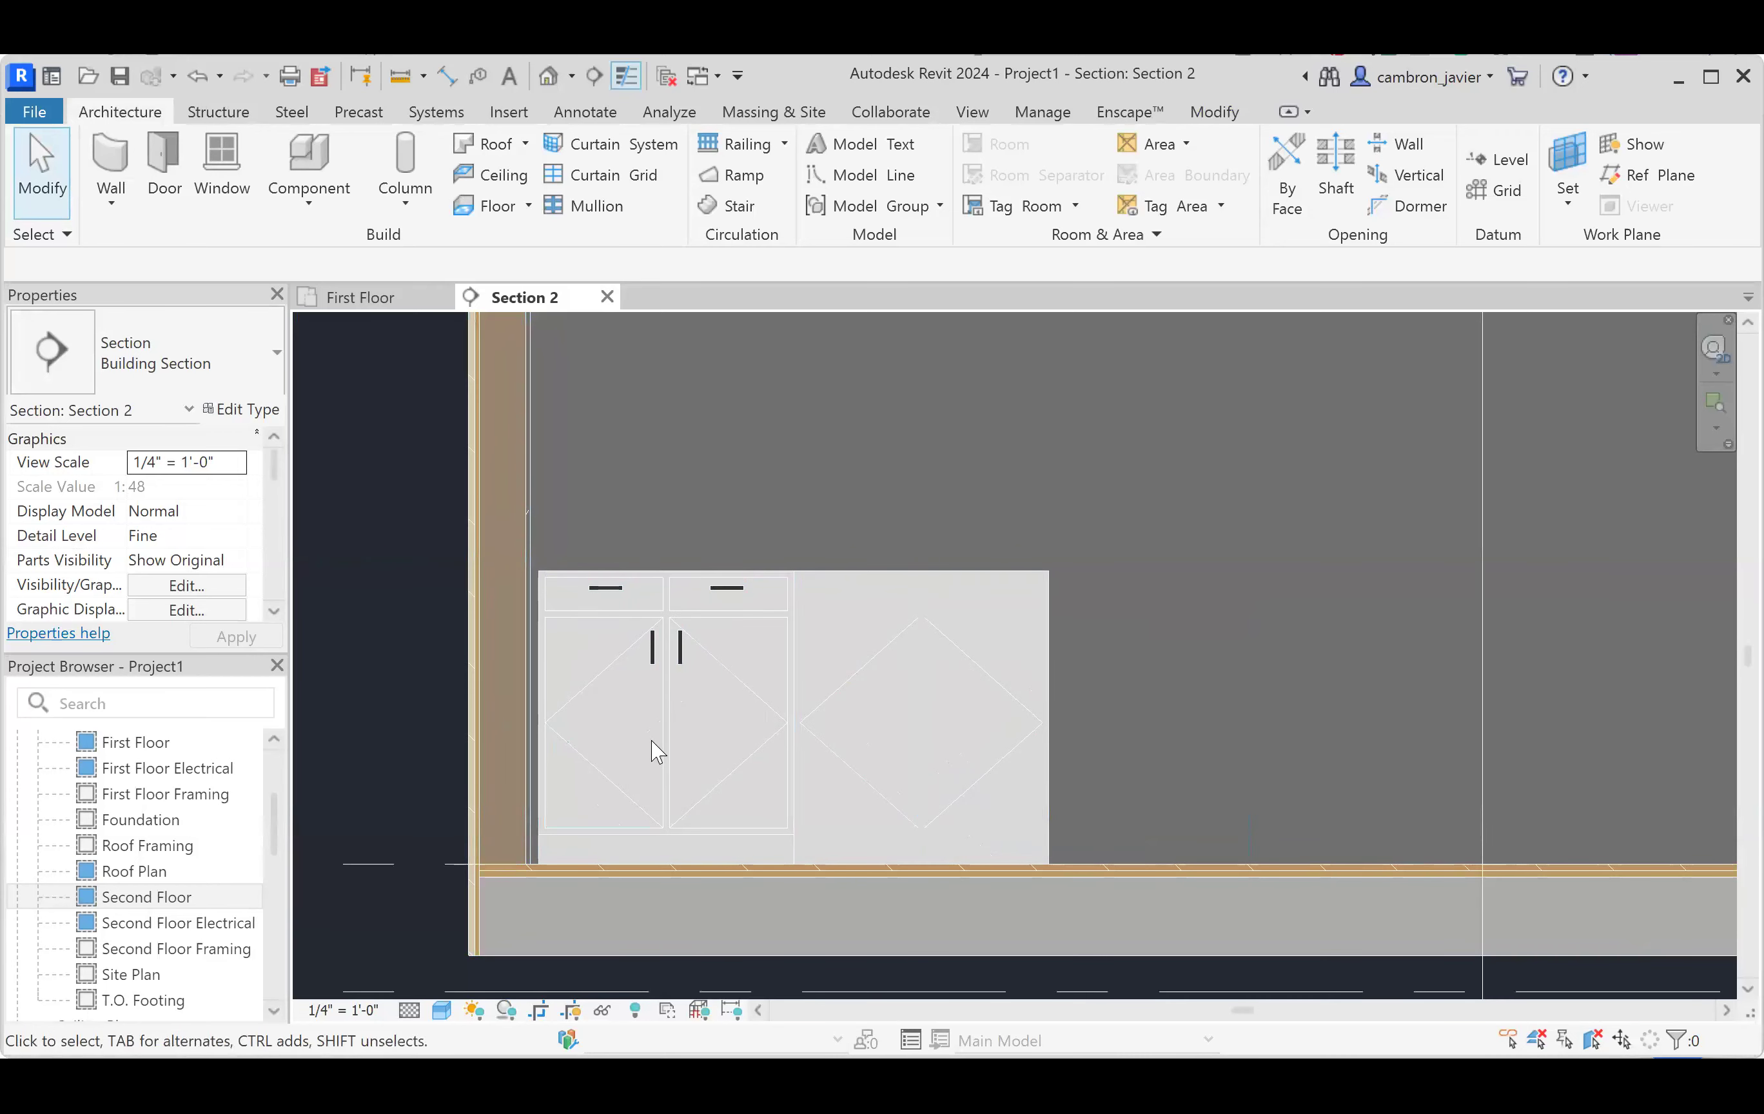
{"action": "left_click", "coordinate": [442, 1010]}
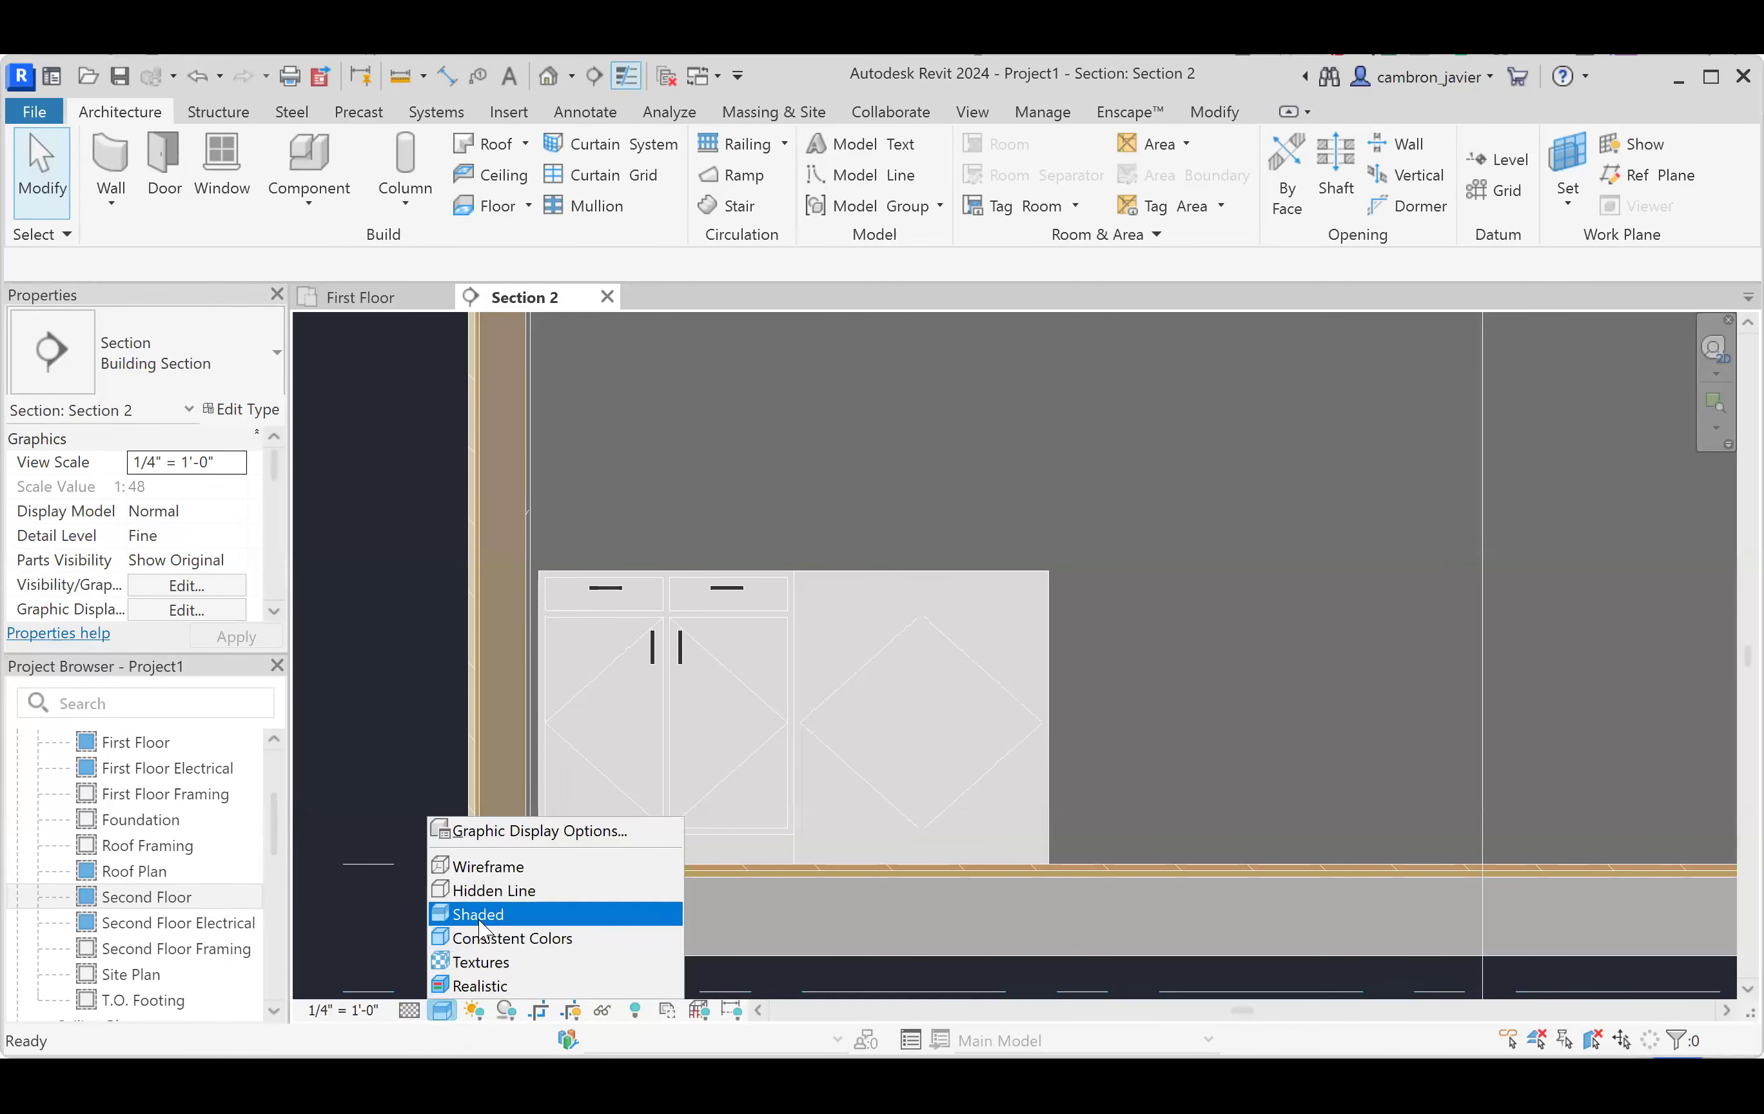
{"action": "left_click", "coordinate": [480, 891]}
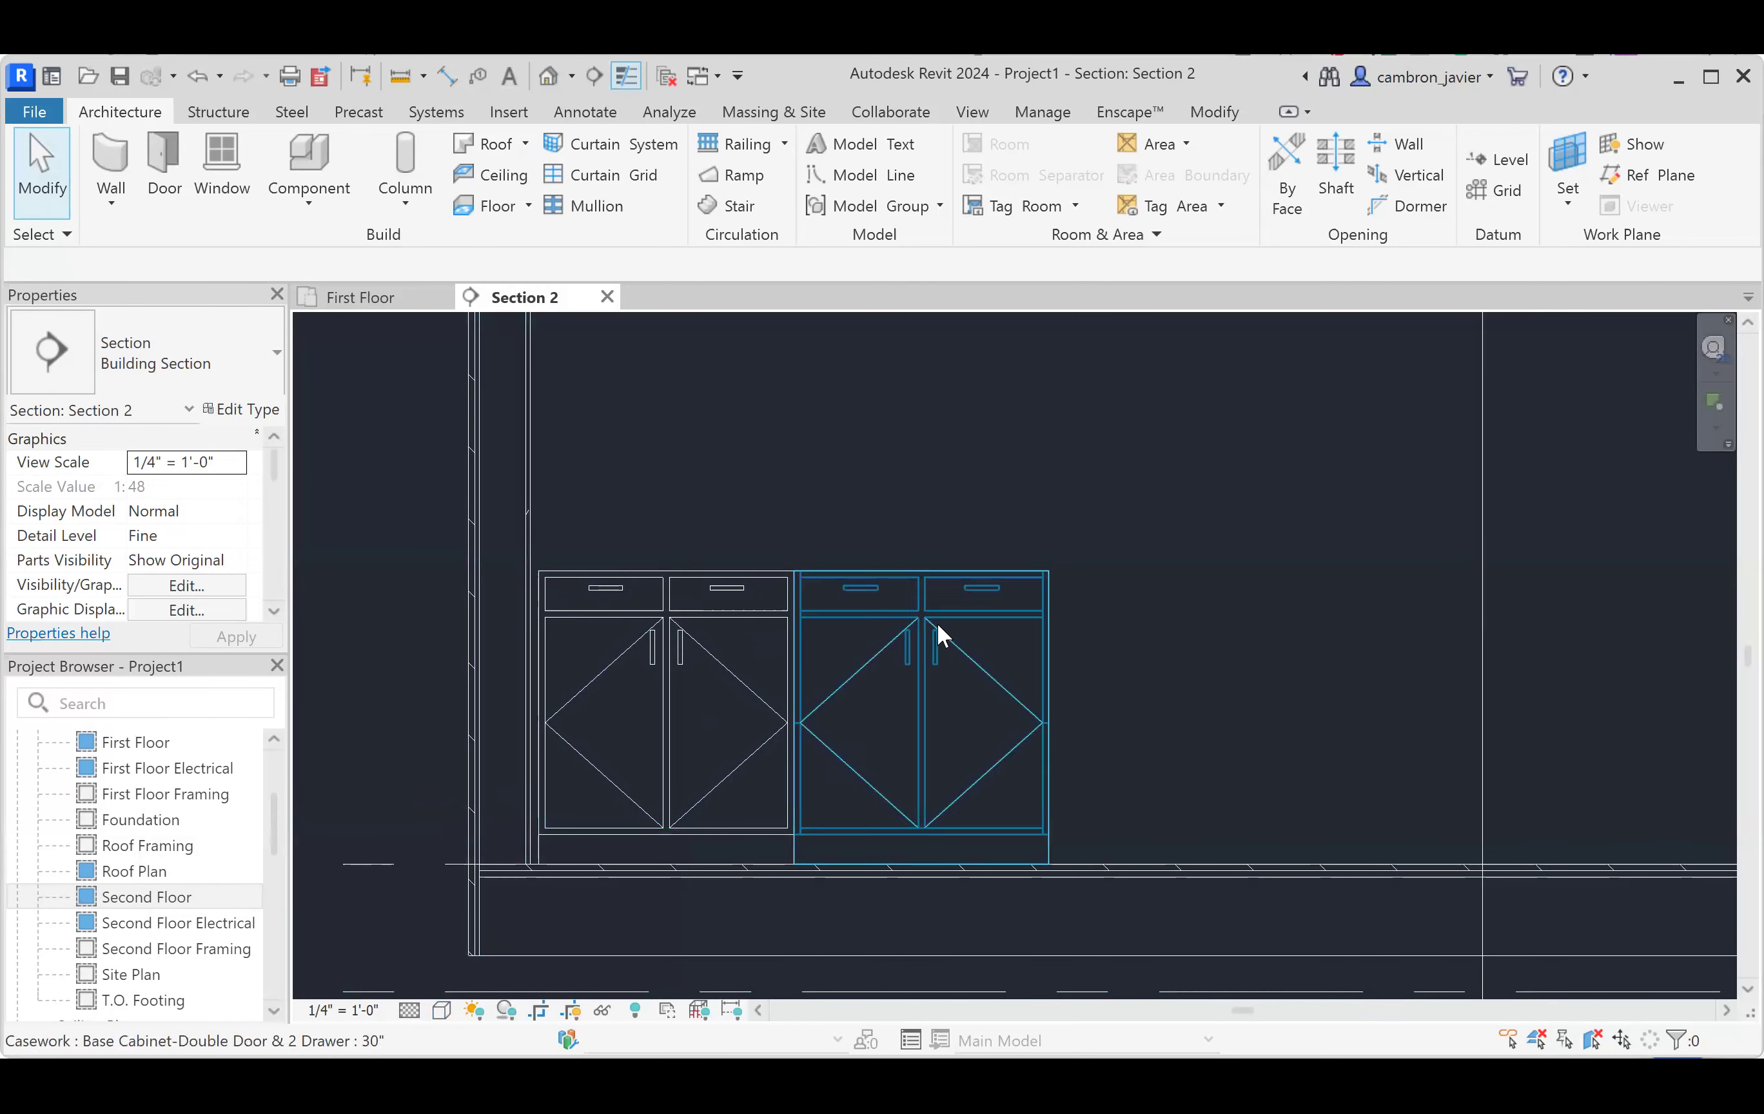
{"action": "scroll", "coordinate": [720, 490], "scroll_direction": "up", "scroll_amount": 2}
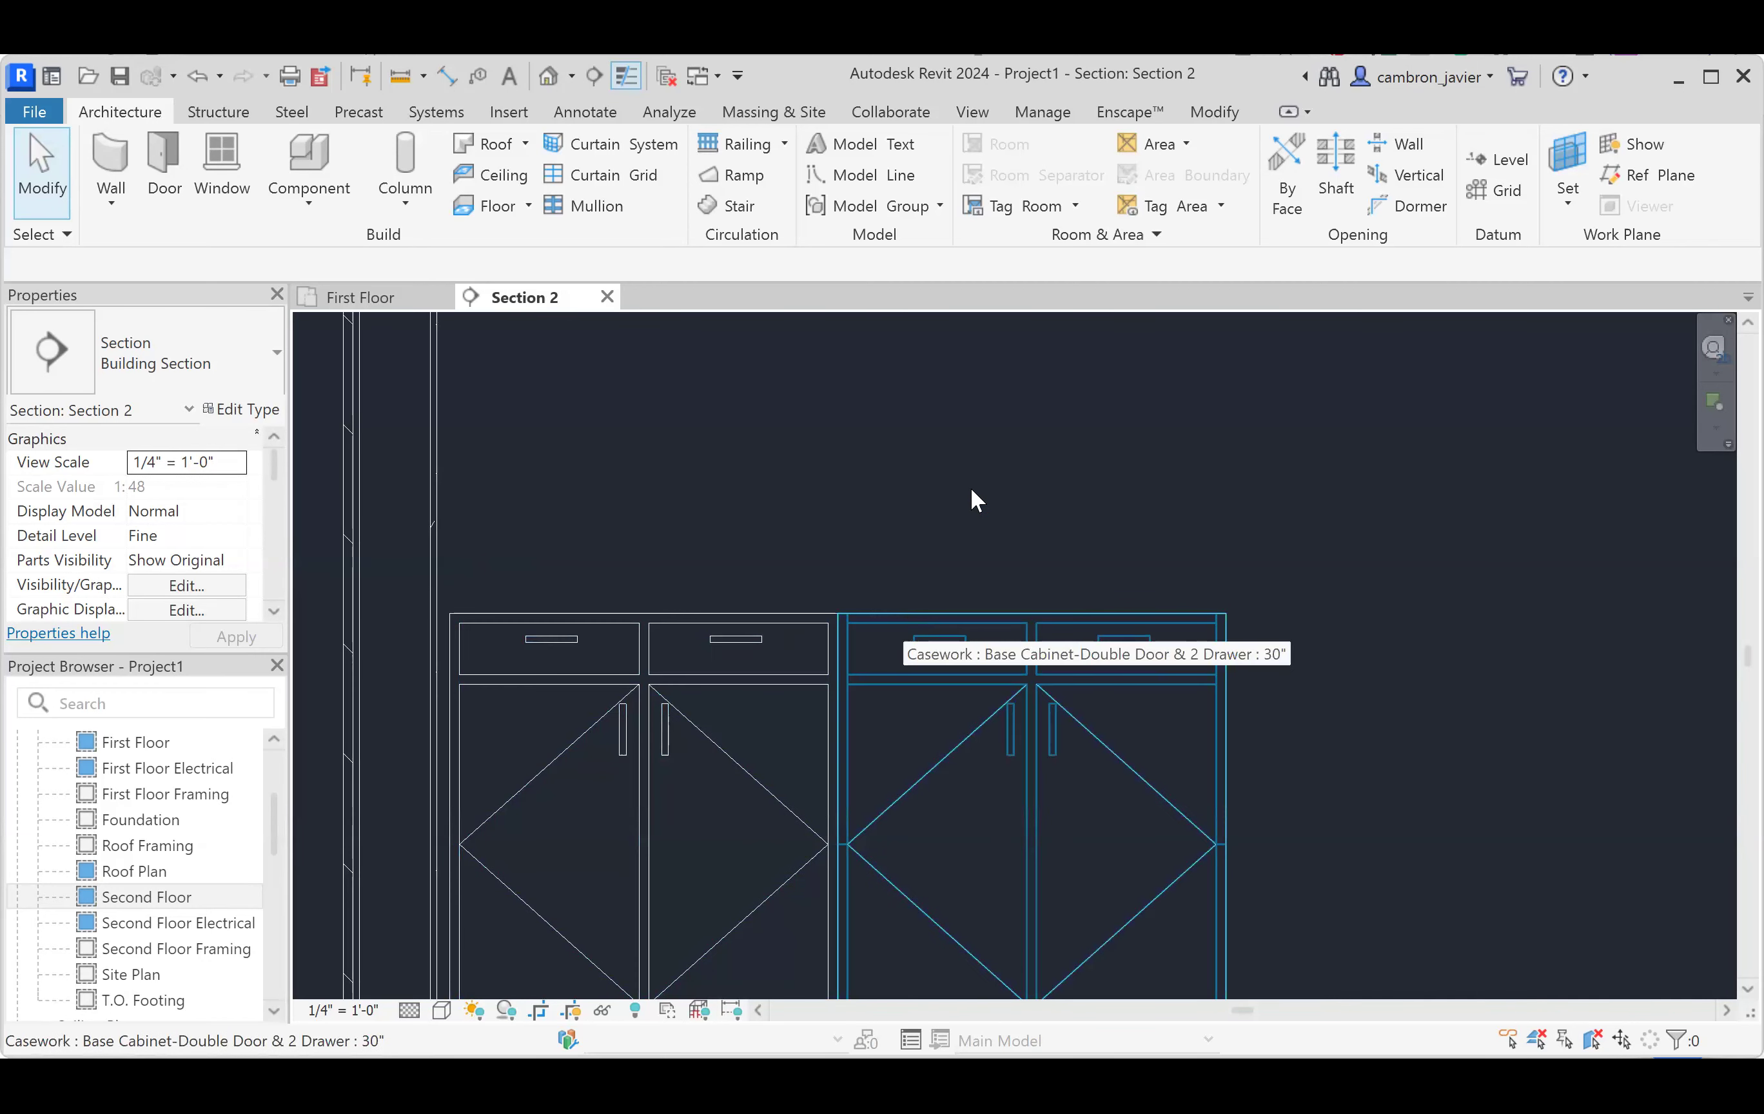
{"action": "scroll", "coordinate": [971, 484], "scroll_direction": "down", "scroll_amount": 2}
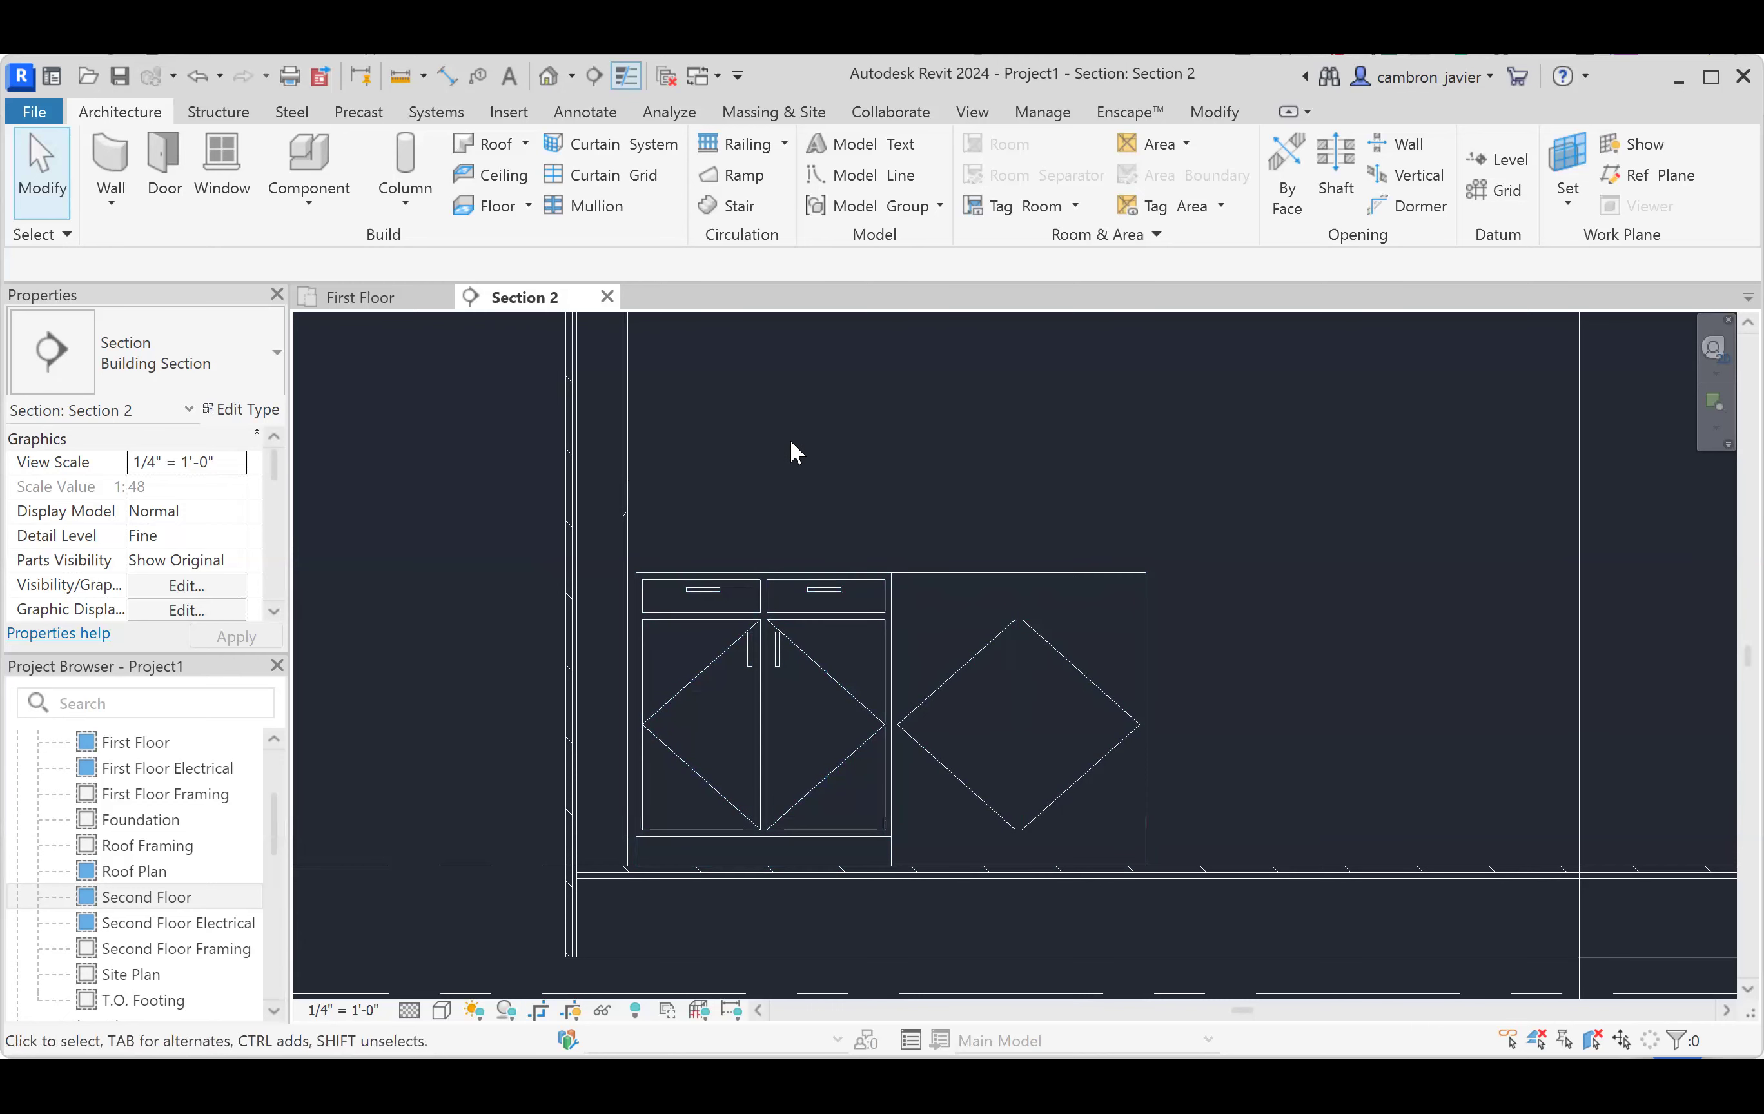
- On the First Floor plan, flip the second base cabinet so its front faces into the room
{"action": "left_click", "coordinate": [352, 297]}
{"action": "scroll", "coordinate": [1064, 770], "scroll_direction": "up", "scroll_amount": 2}
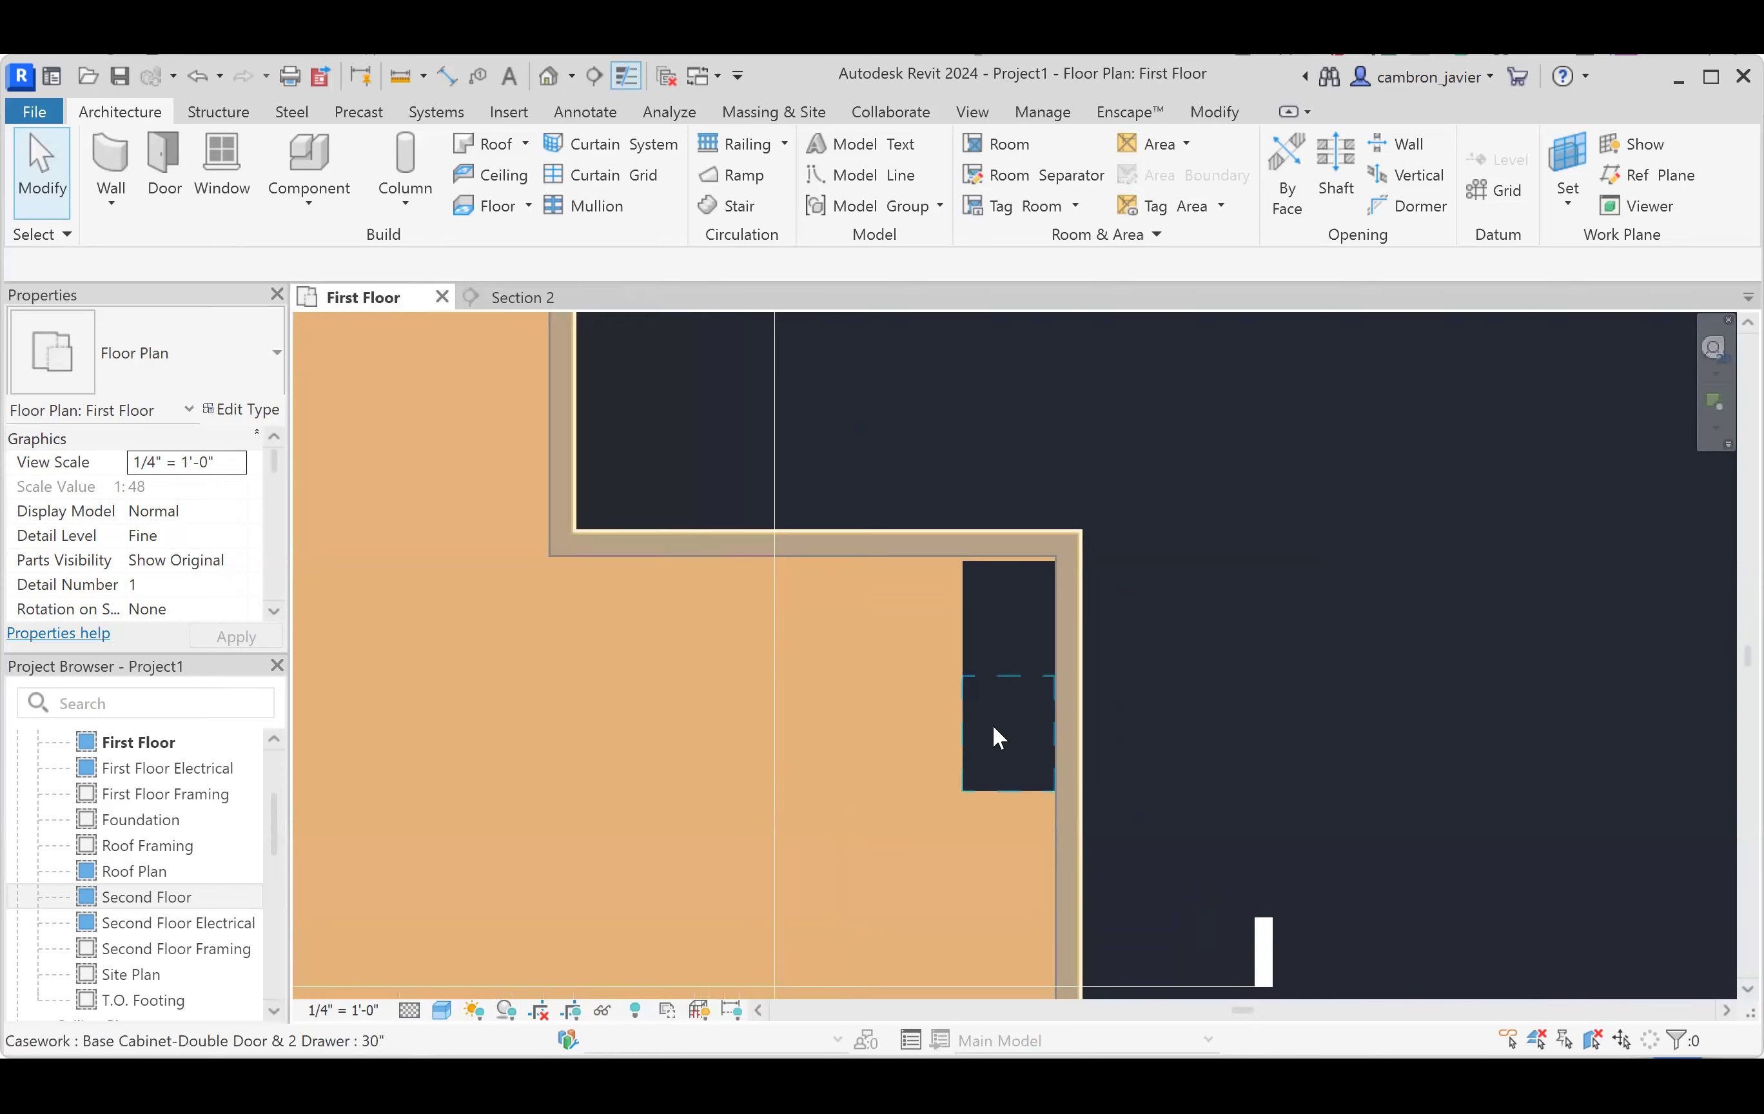
{"action": "left_click", "coordinate": [975, 730]}
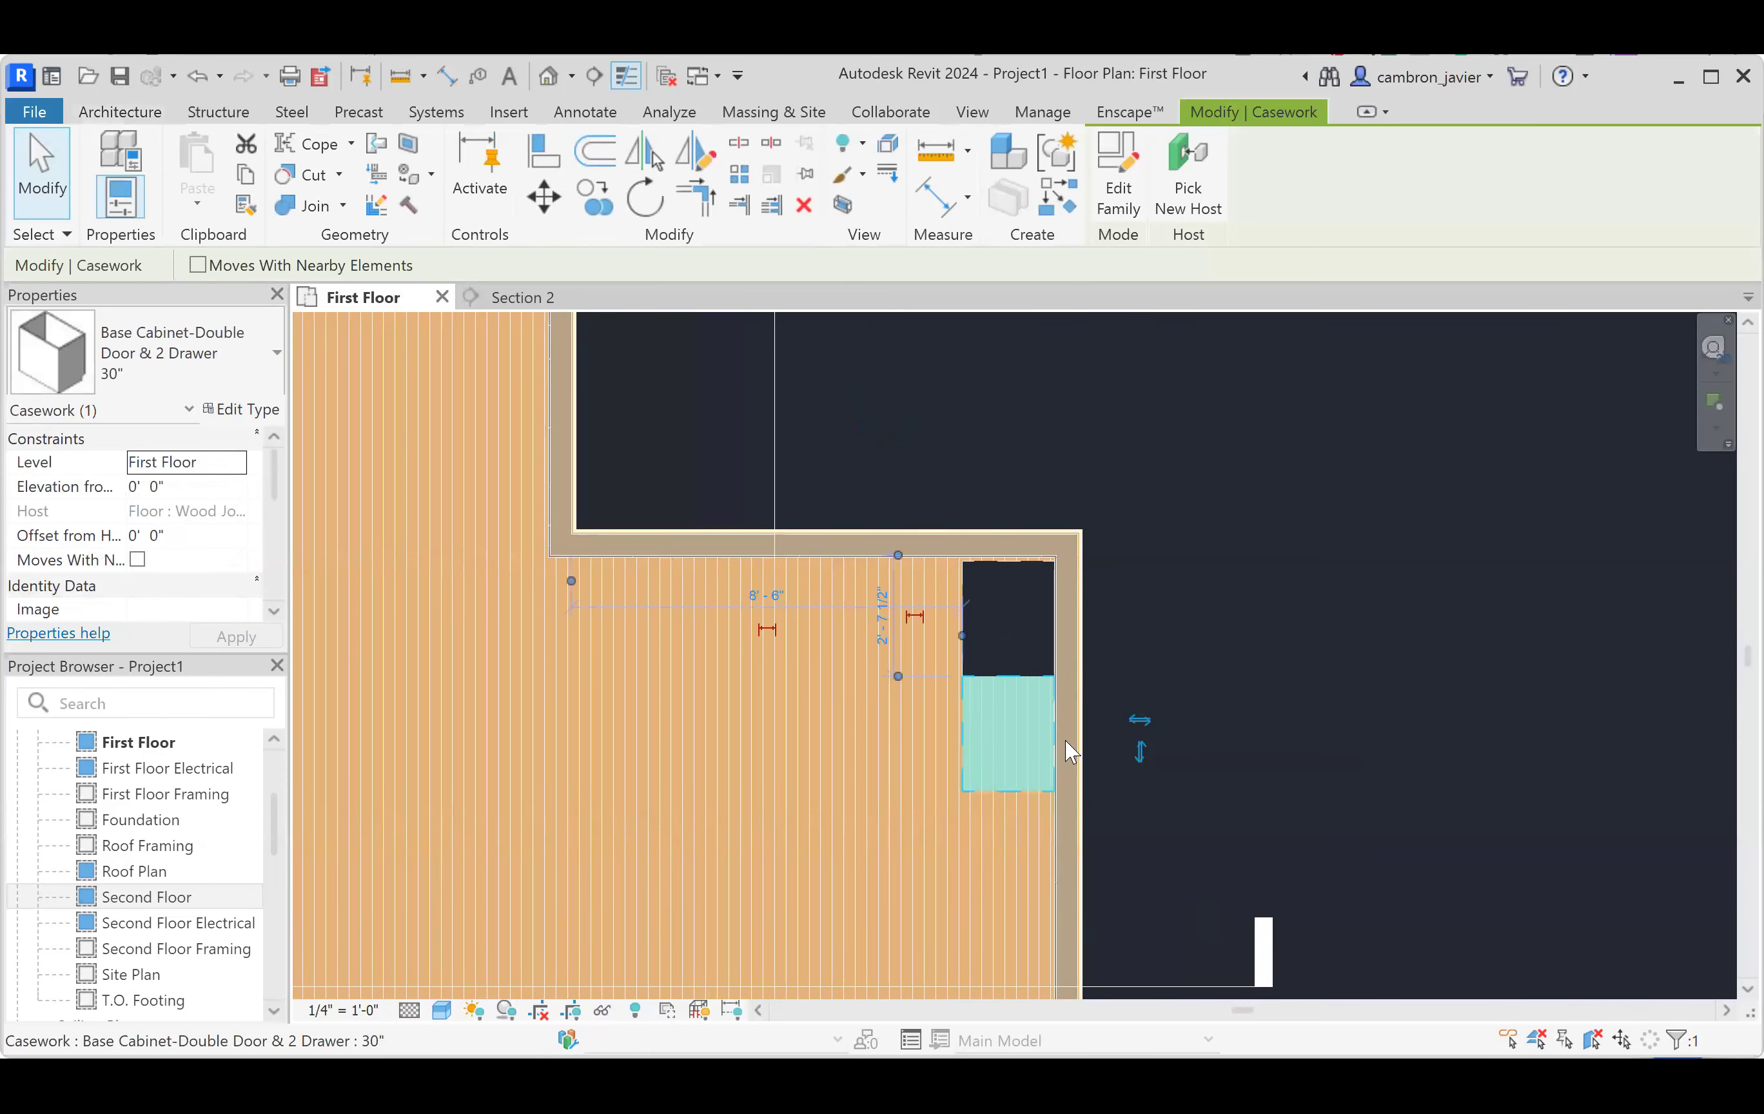
{"action": "left_click", "coordinate": [1136, 723]}
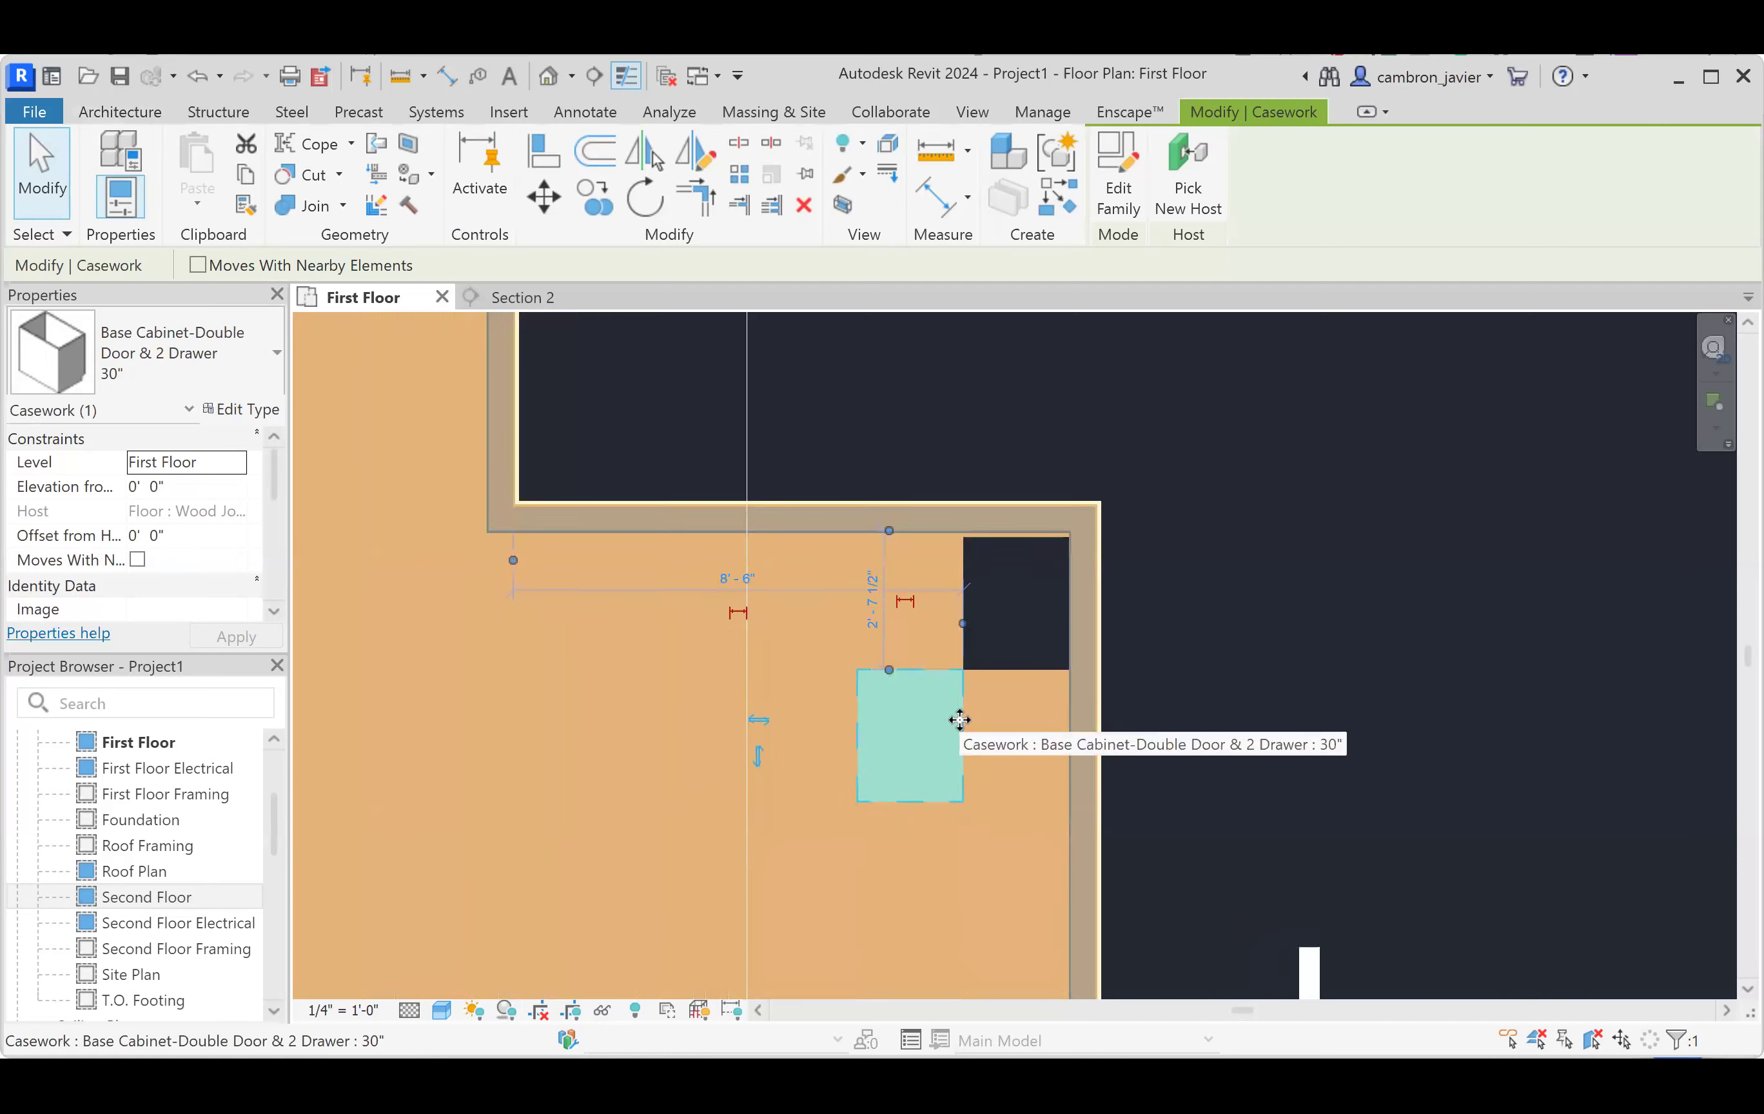
- Move the flipped cabinet by its upper right corner to the first cabinet's lower right corner, against the exterior wall
{"action": "scroll", "coordinate": [959, 720], "scroll_direction": "up", "scroll_amount": 2}
{"action": "key", "text": "m"}
{"action": "key", "text": "v"}
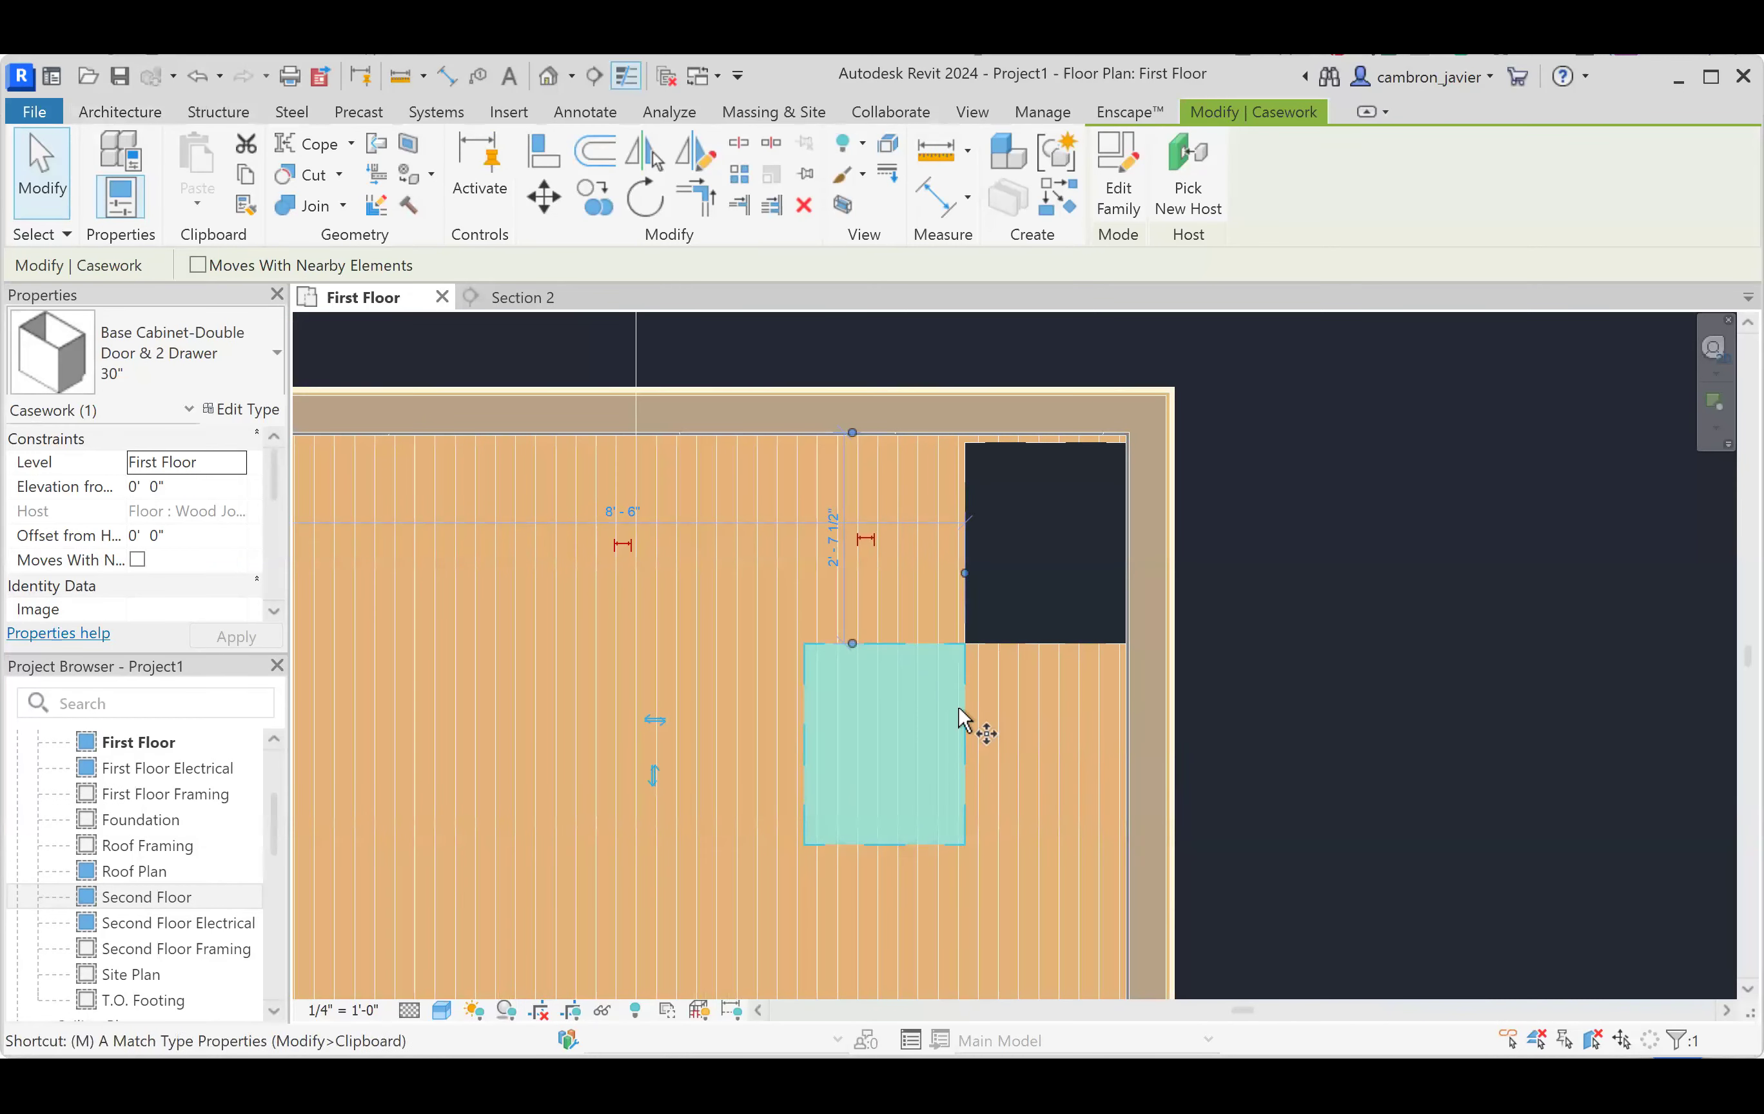
{"action": "left_click", "coordinate": [965, 645]}
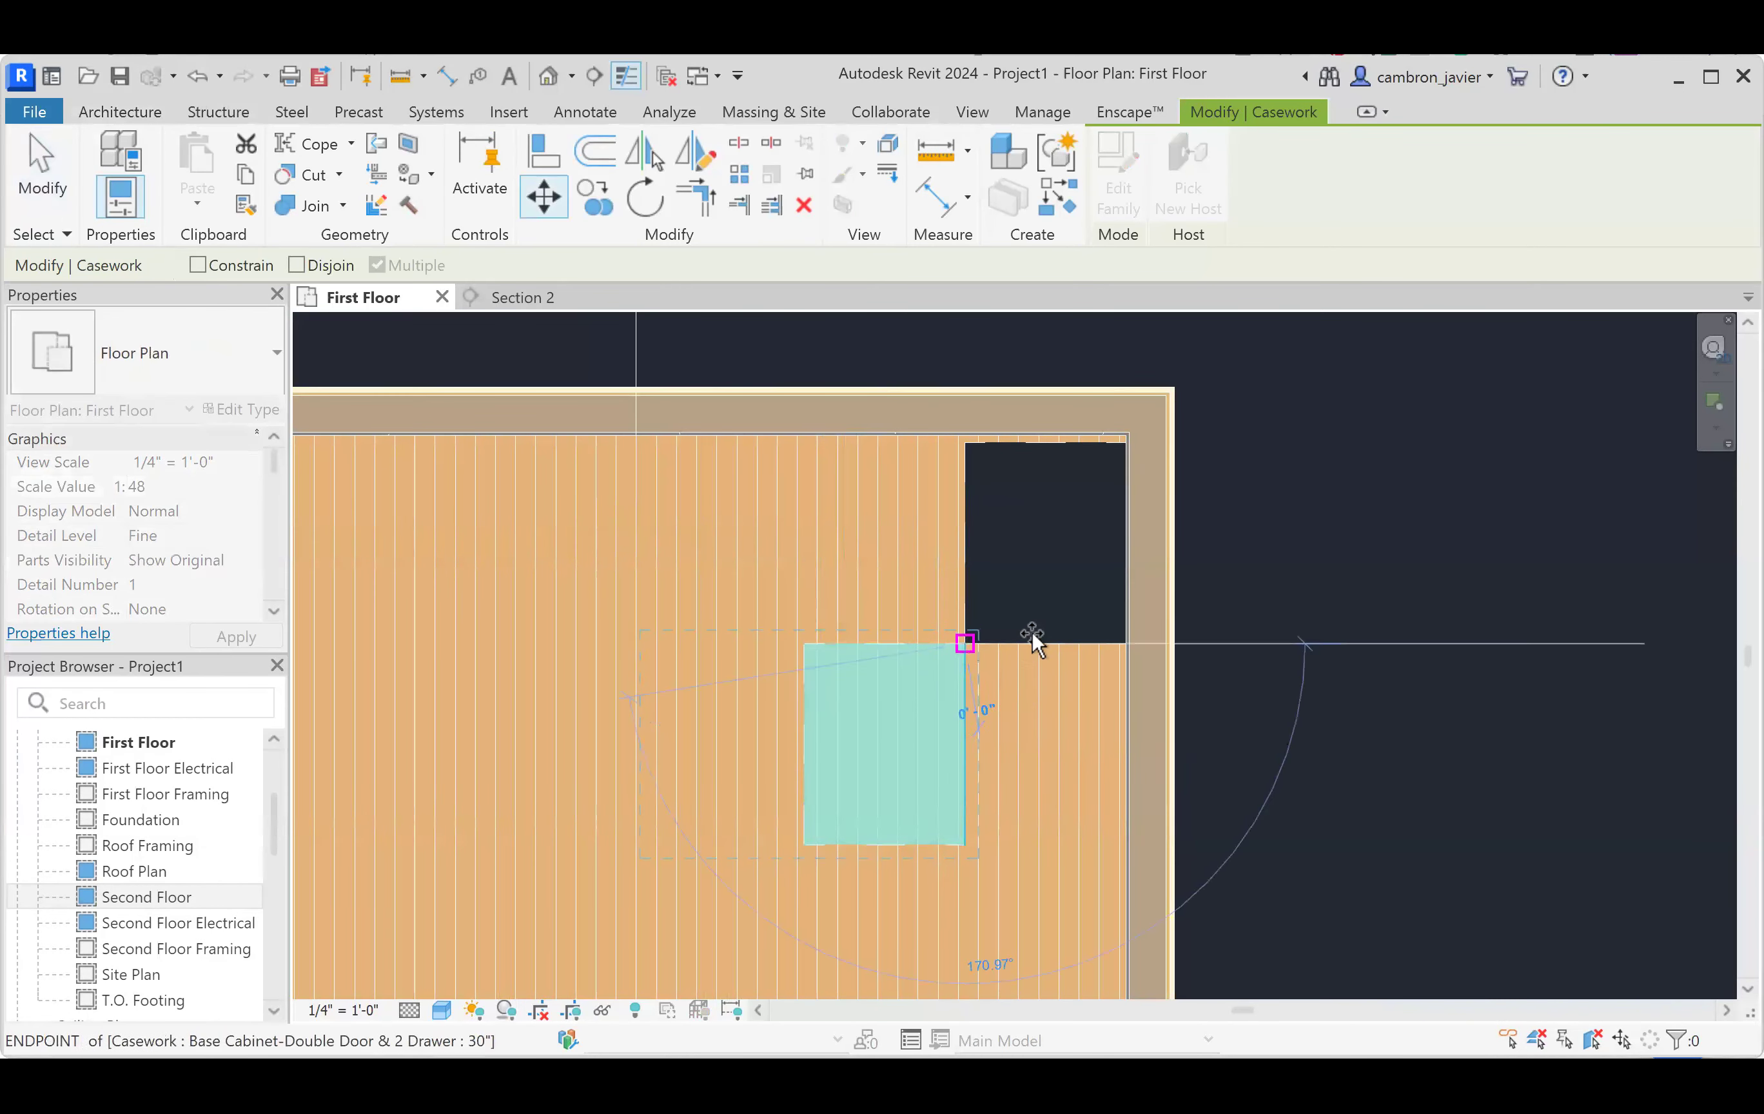
{"action": "left_click", "coordinate": [1125, 644]}
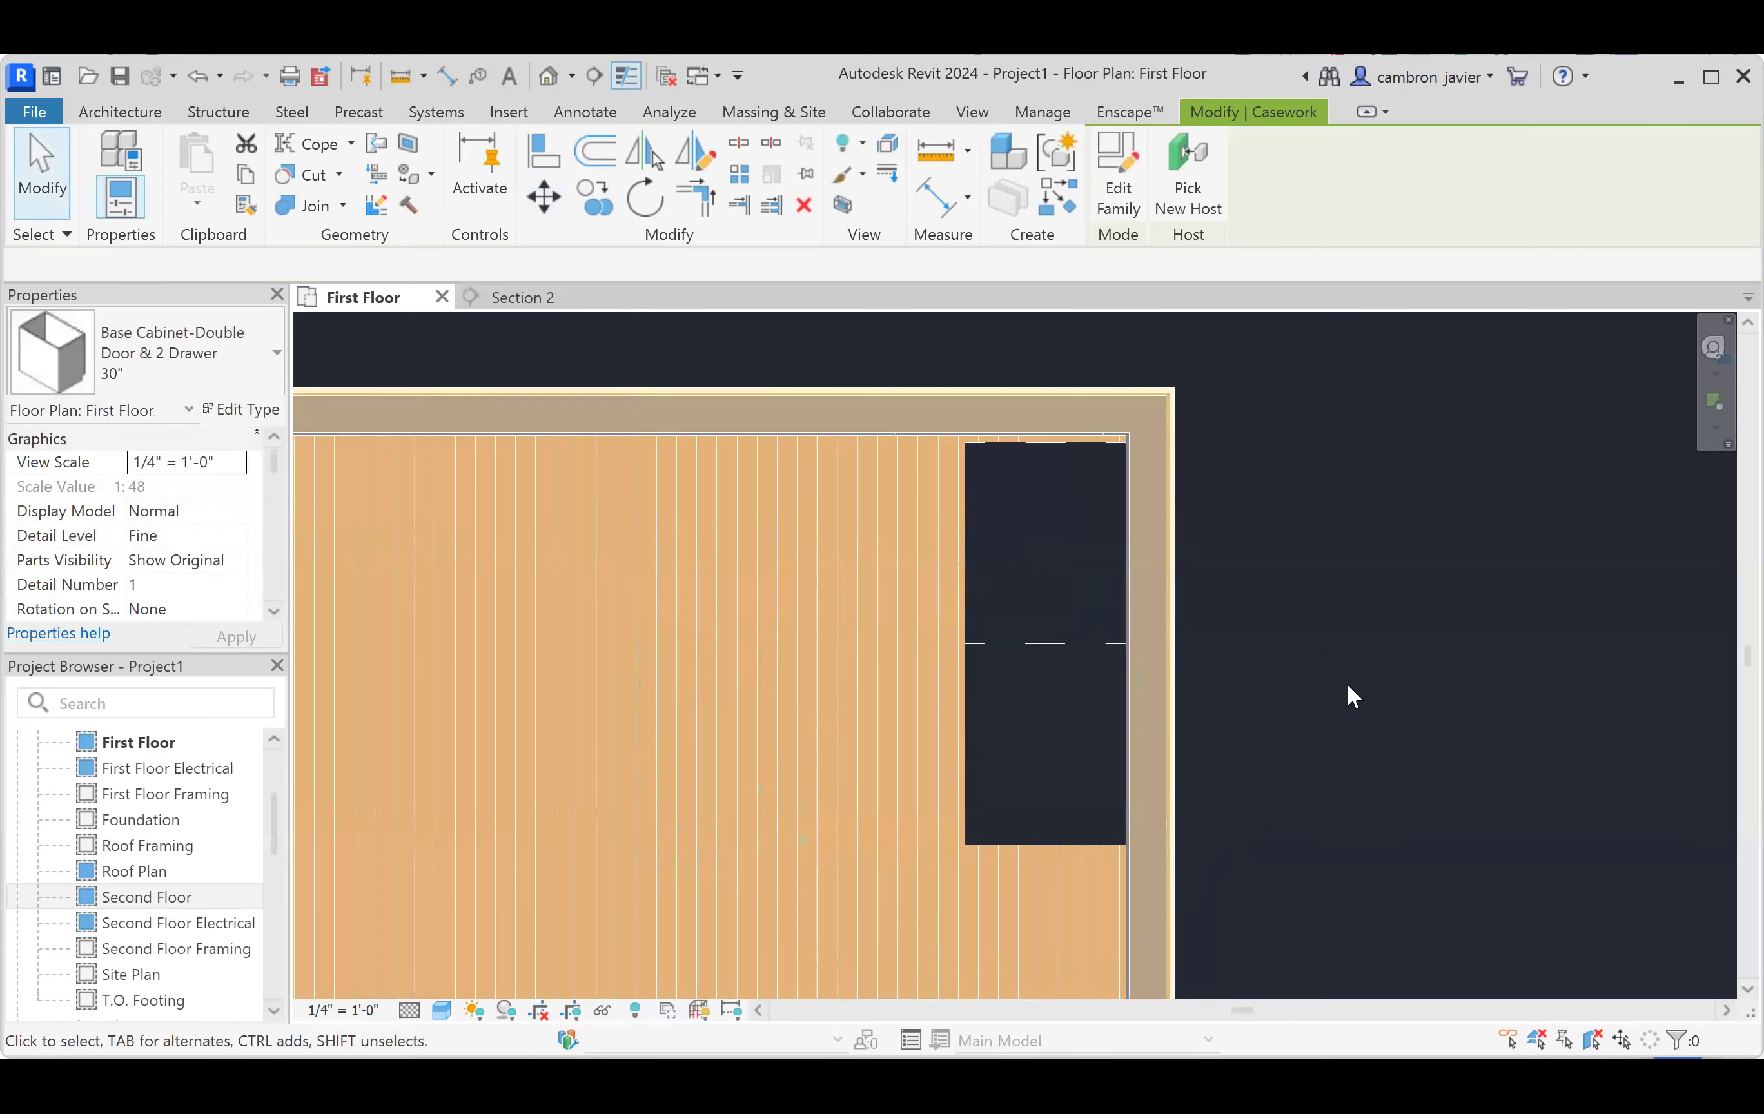
{"action": "left_click", "coordinate": [1346, 682]}
- Check the fronts of both base cabinets in Section 2, and return to the First Floor plan
{"action": "scroll", "coordinate": [1346, 682], "scroll_direction": "down", "scroll_amount": 4}
{"action": "left_click", "coordinate": [546, 299]}
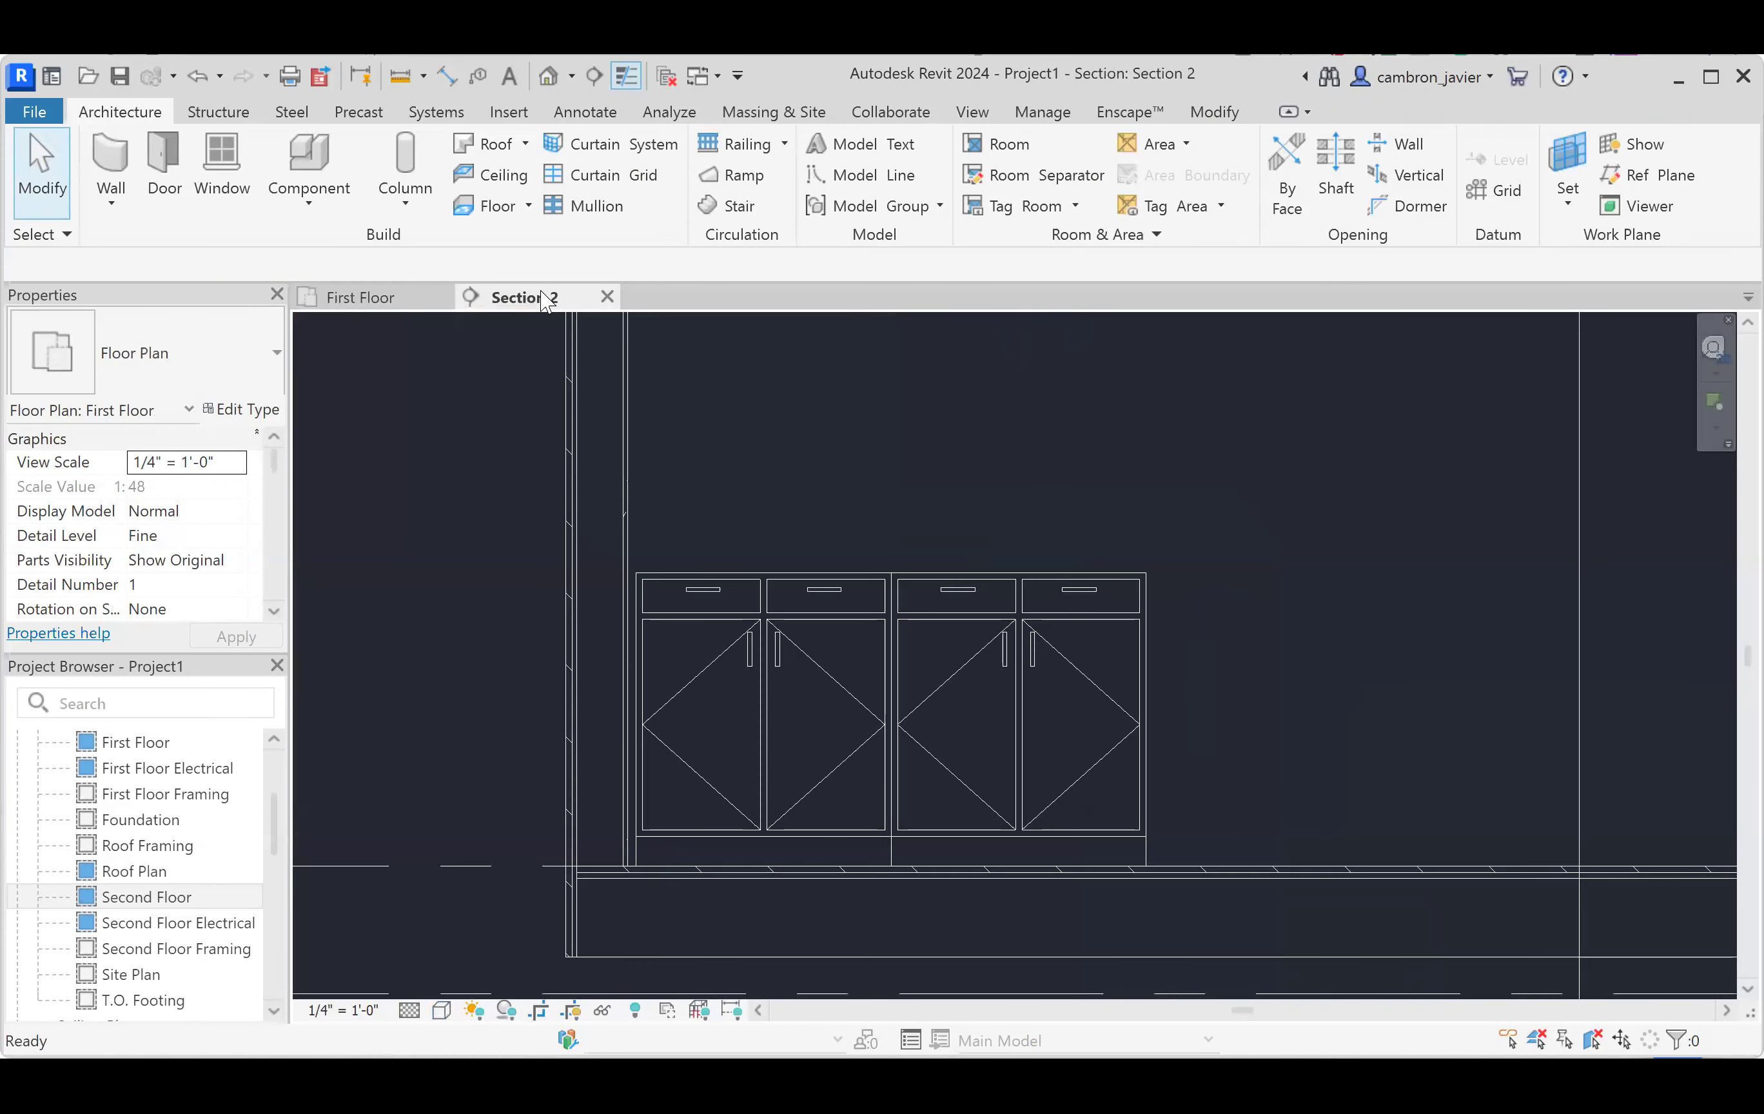
{"action": "left_click", "coordinate": [950, 611]}
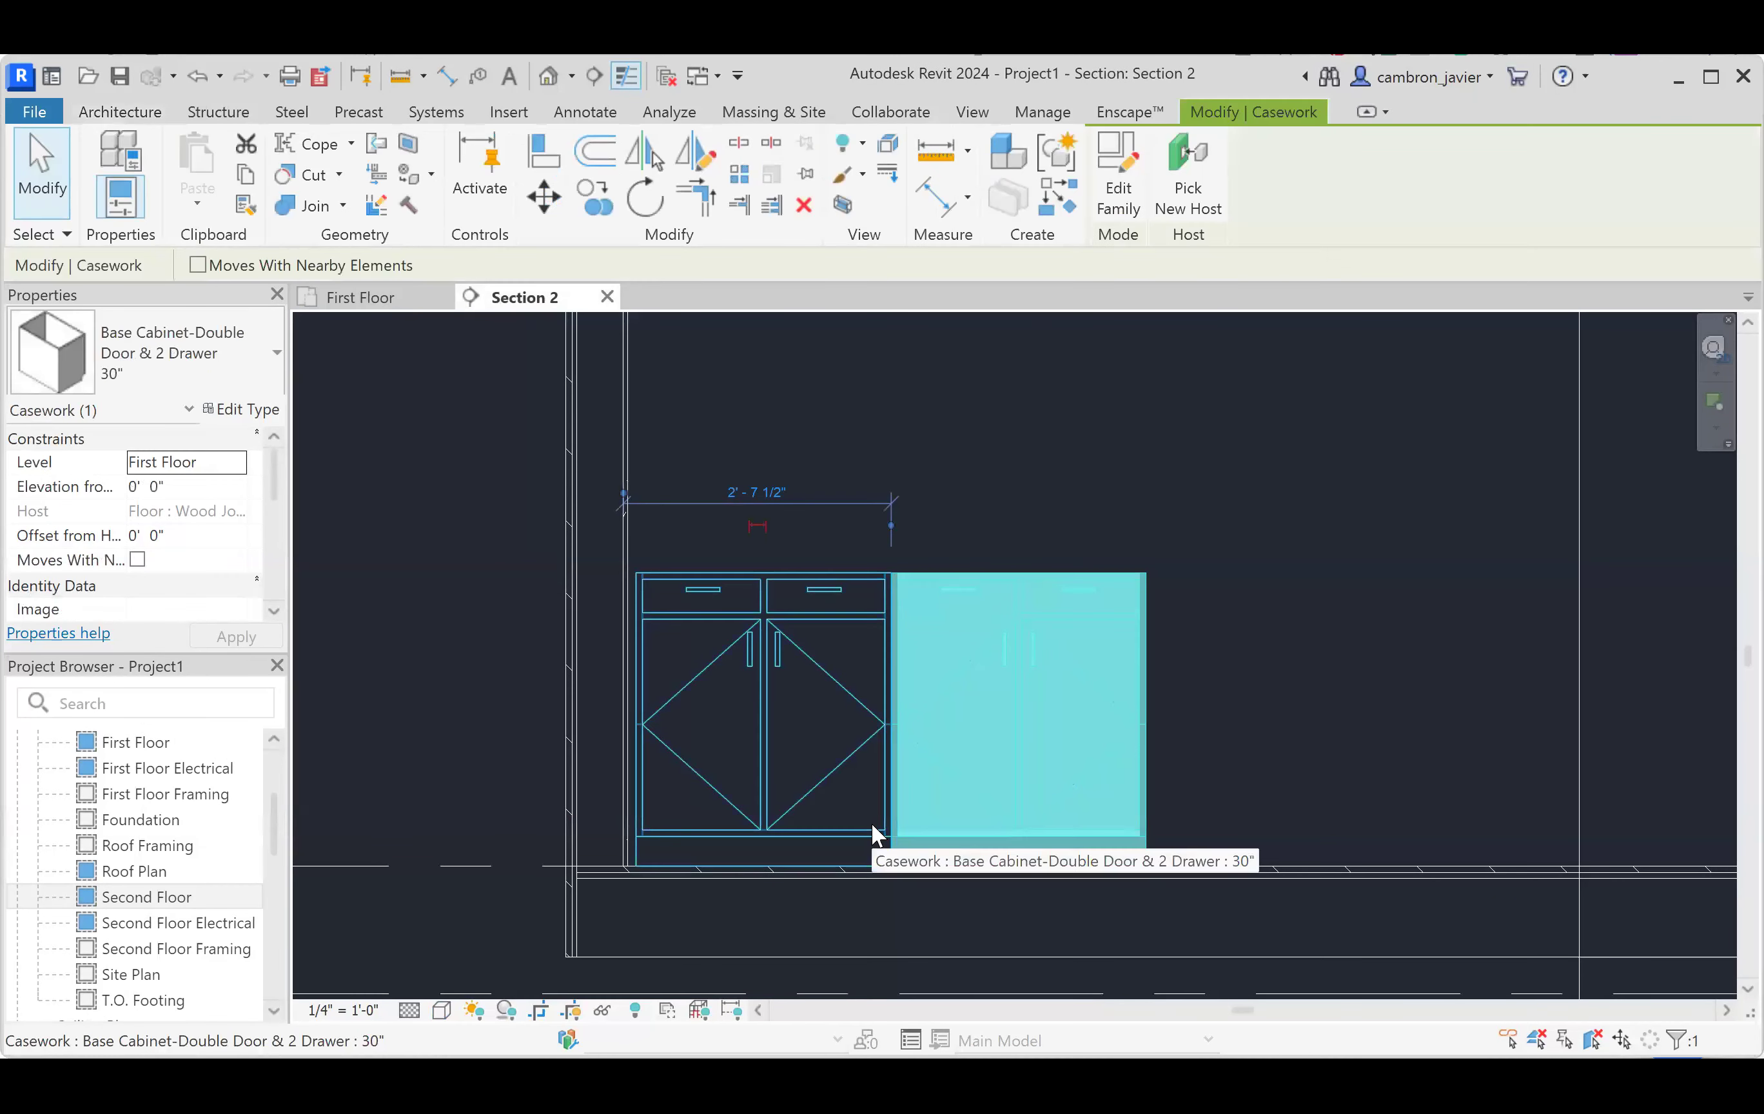
{"action": "left_click", "coordinate": [475, 564]}
{"action": "left_click", "coordinate": [397, 297]}
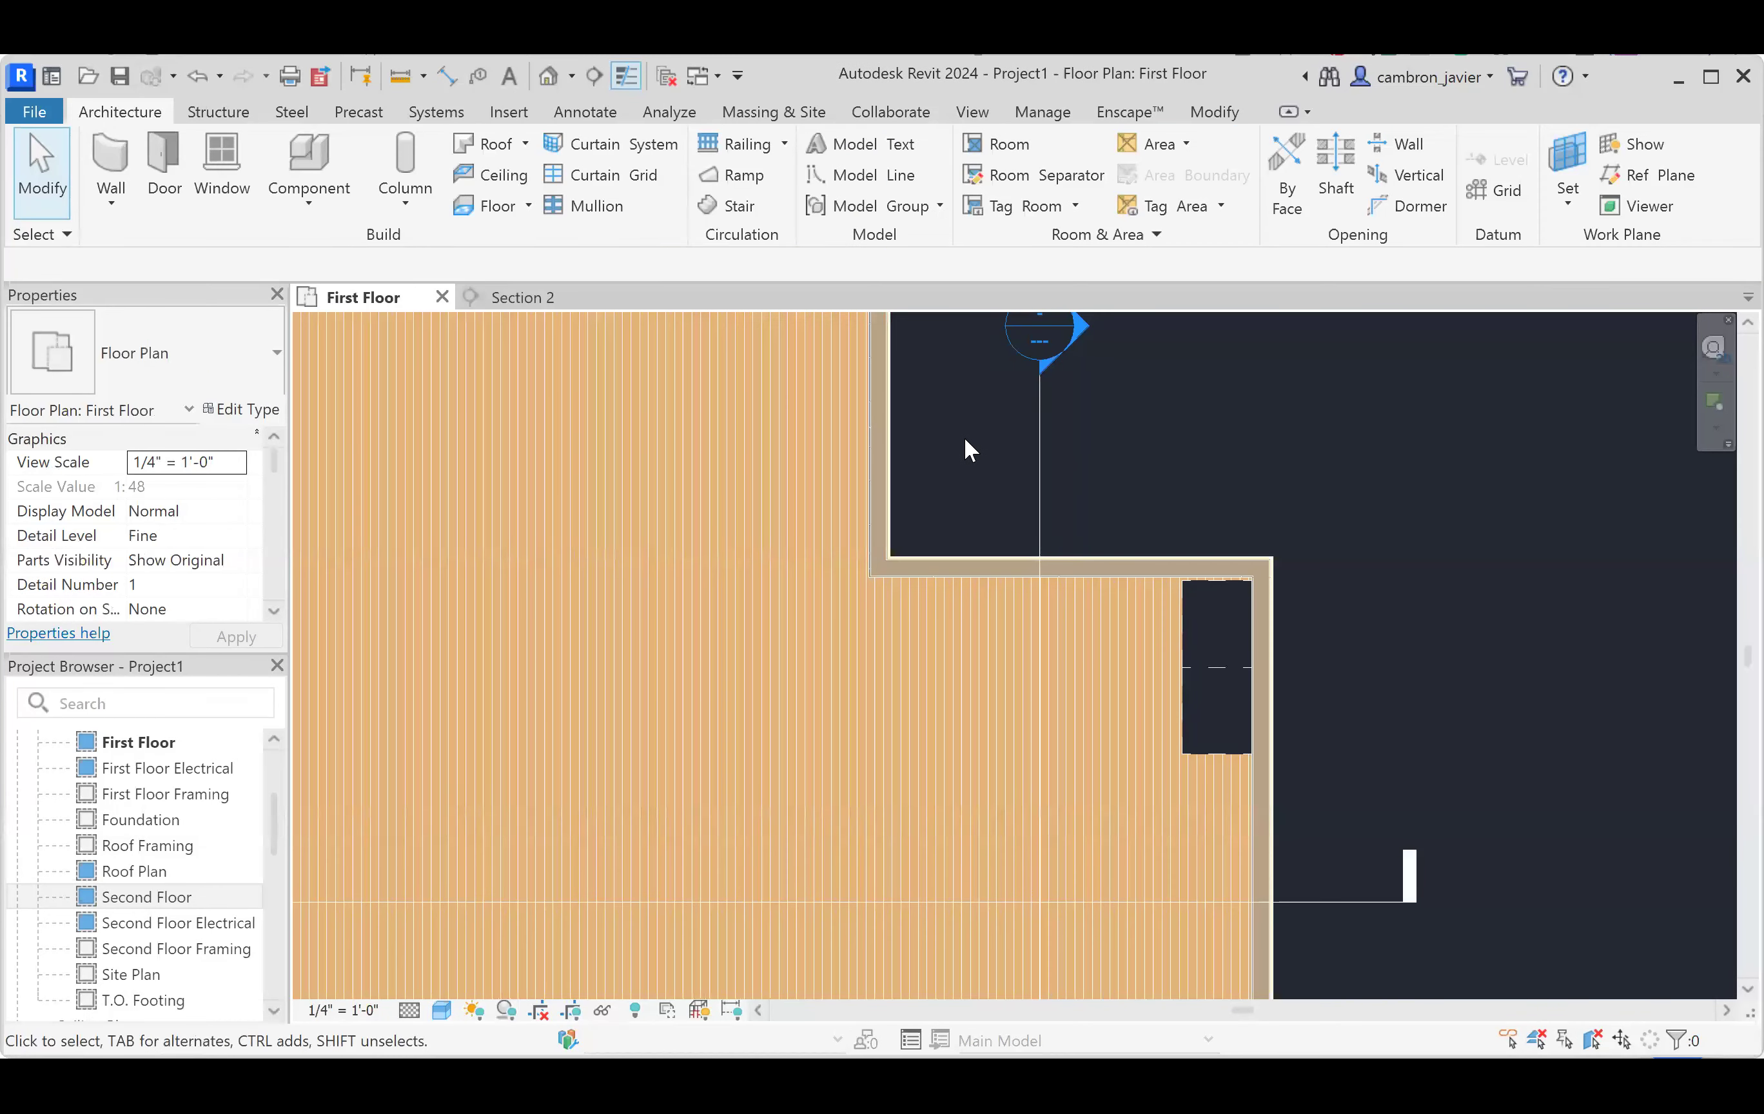
- Start placing a new component on the First Floor plan using the Base Cabinet-Double Door & 2 Drawer 39" type
{"action": "scroll", "coordinate": [938, 434], "scroll_direction": "down", "scroll_amount": 1}
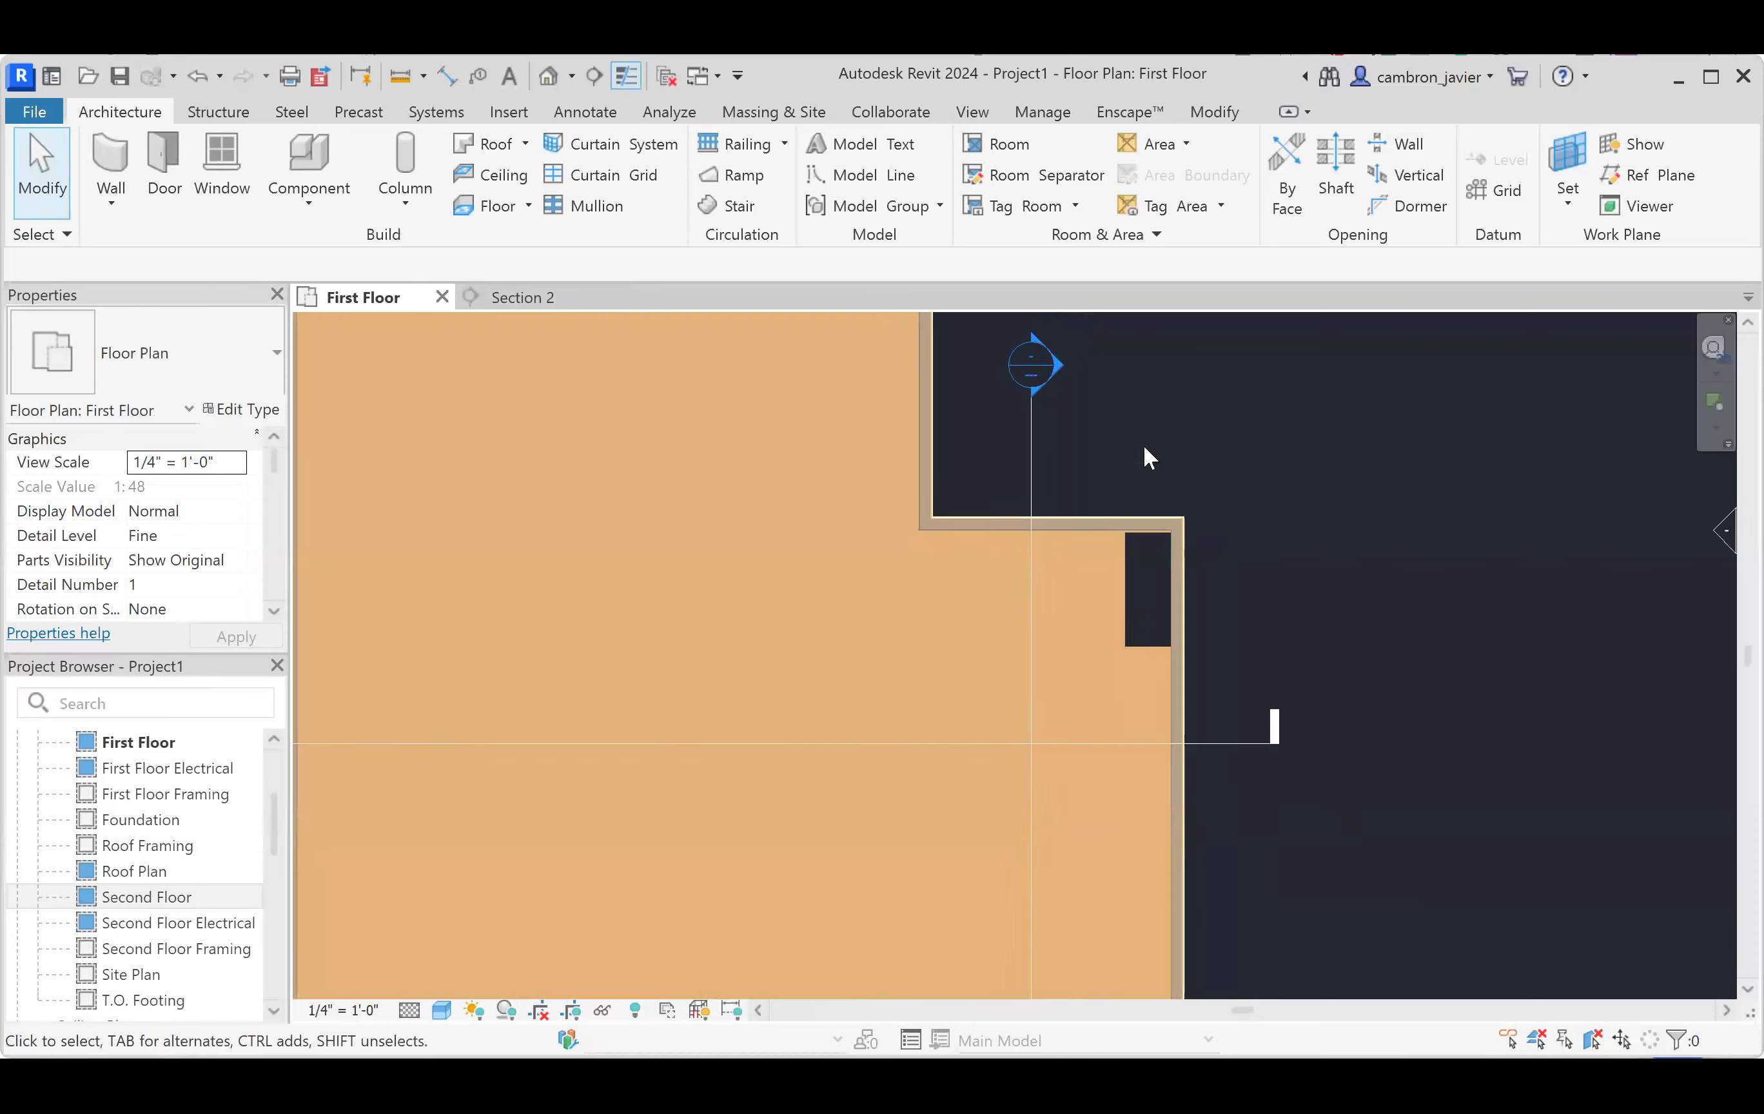
{"action": "scroll", "coordinate": [1216, 516], "scroll_direction": "down", "scroll_amount": 2}
{"action": "scroll", "coordinate": [1182, 492], "scroll_direction": "up", "scroll_amount": 2}
{"action": "middle_click_drag", "start_coordinate": [1160, 445], "coordinate": [1142, 637]}
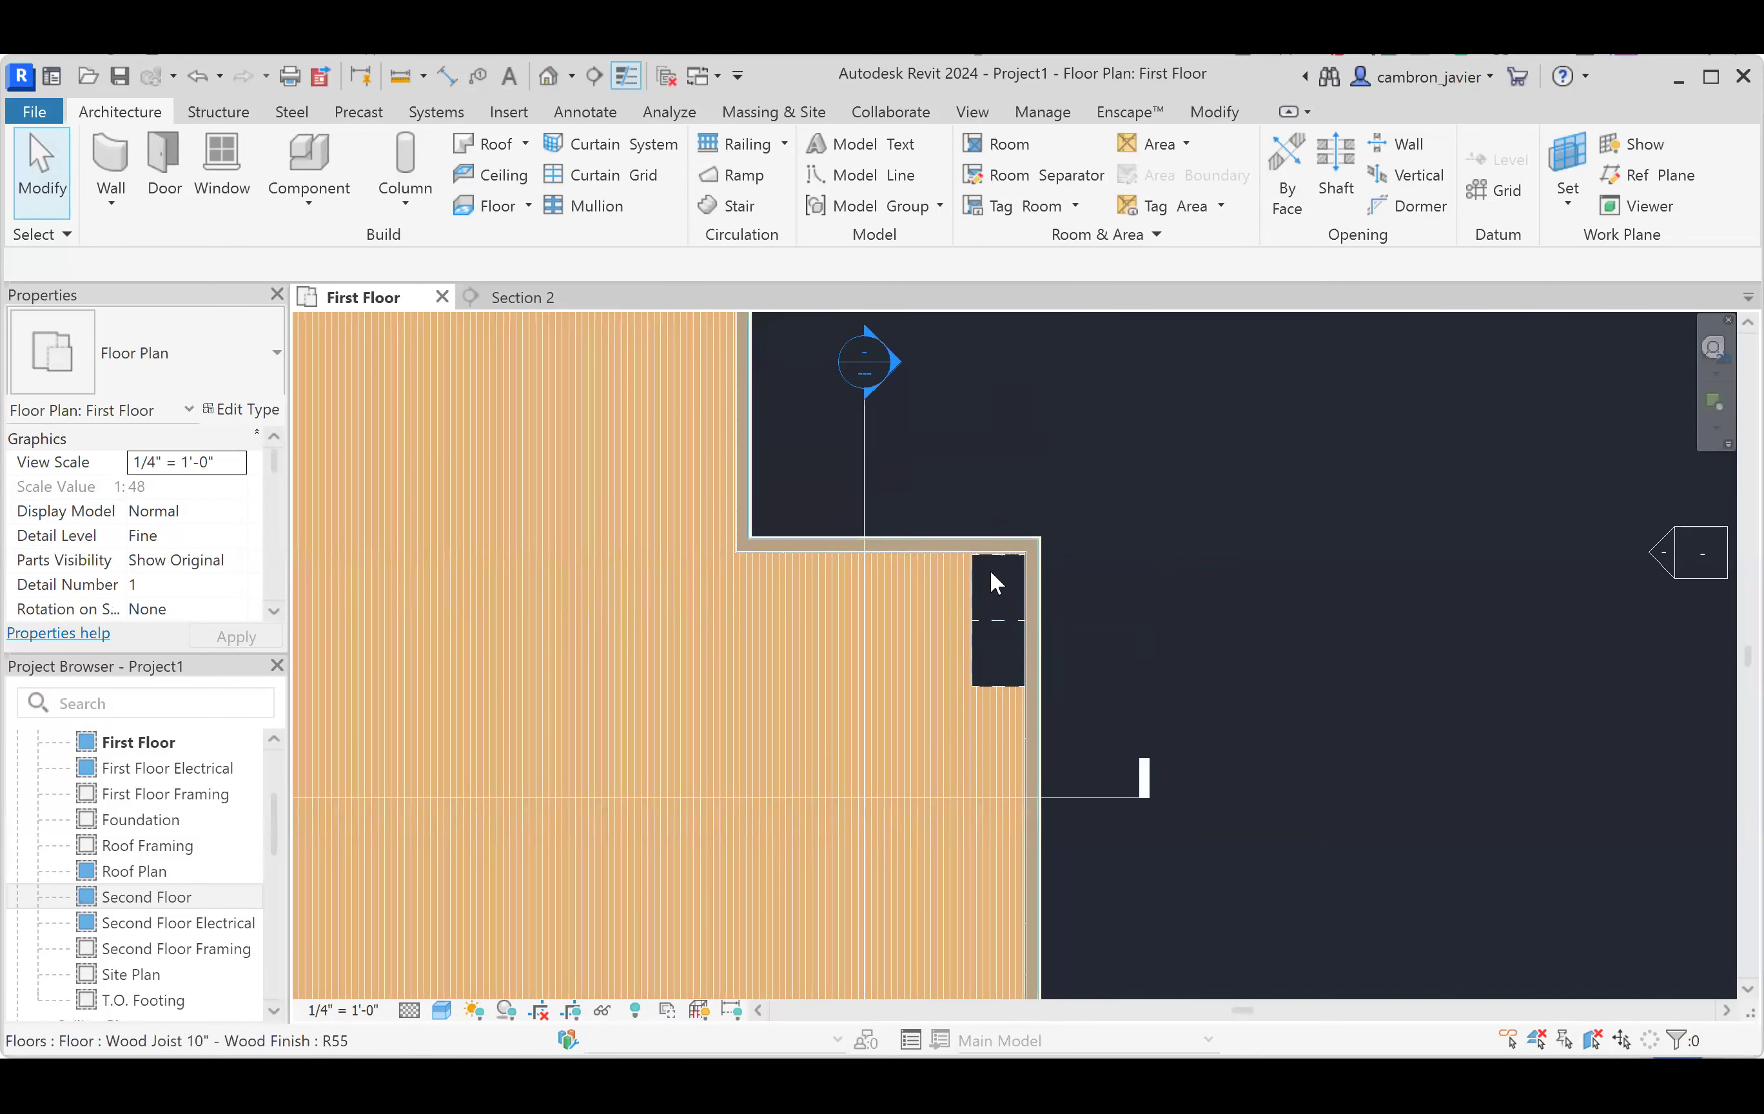
{"action": "left_click", "coordinate": [327, 153]}
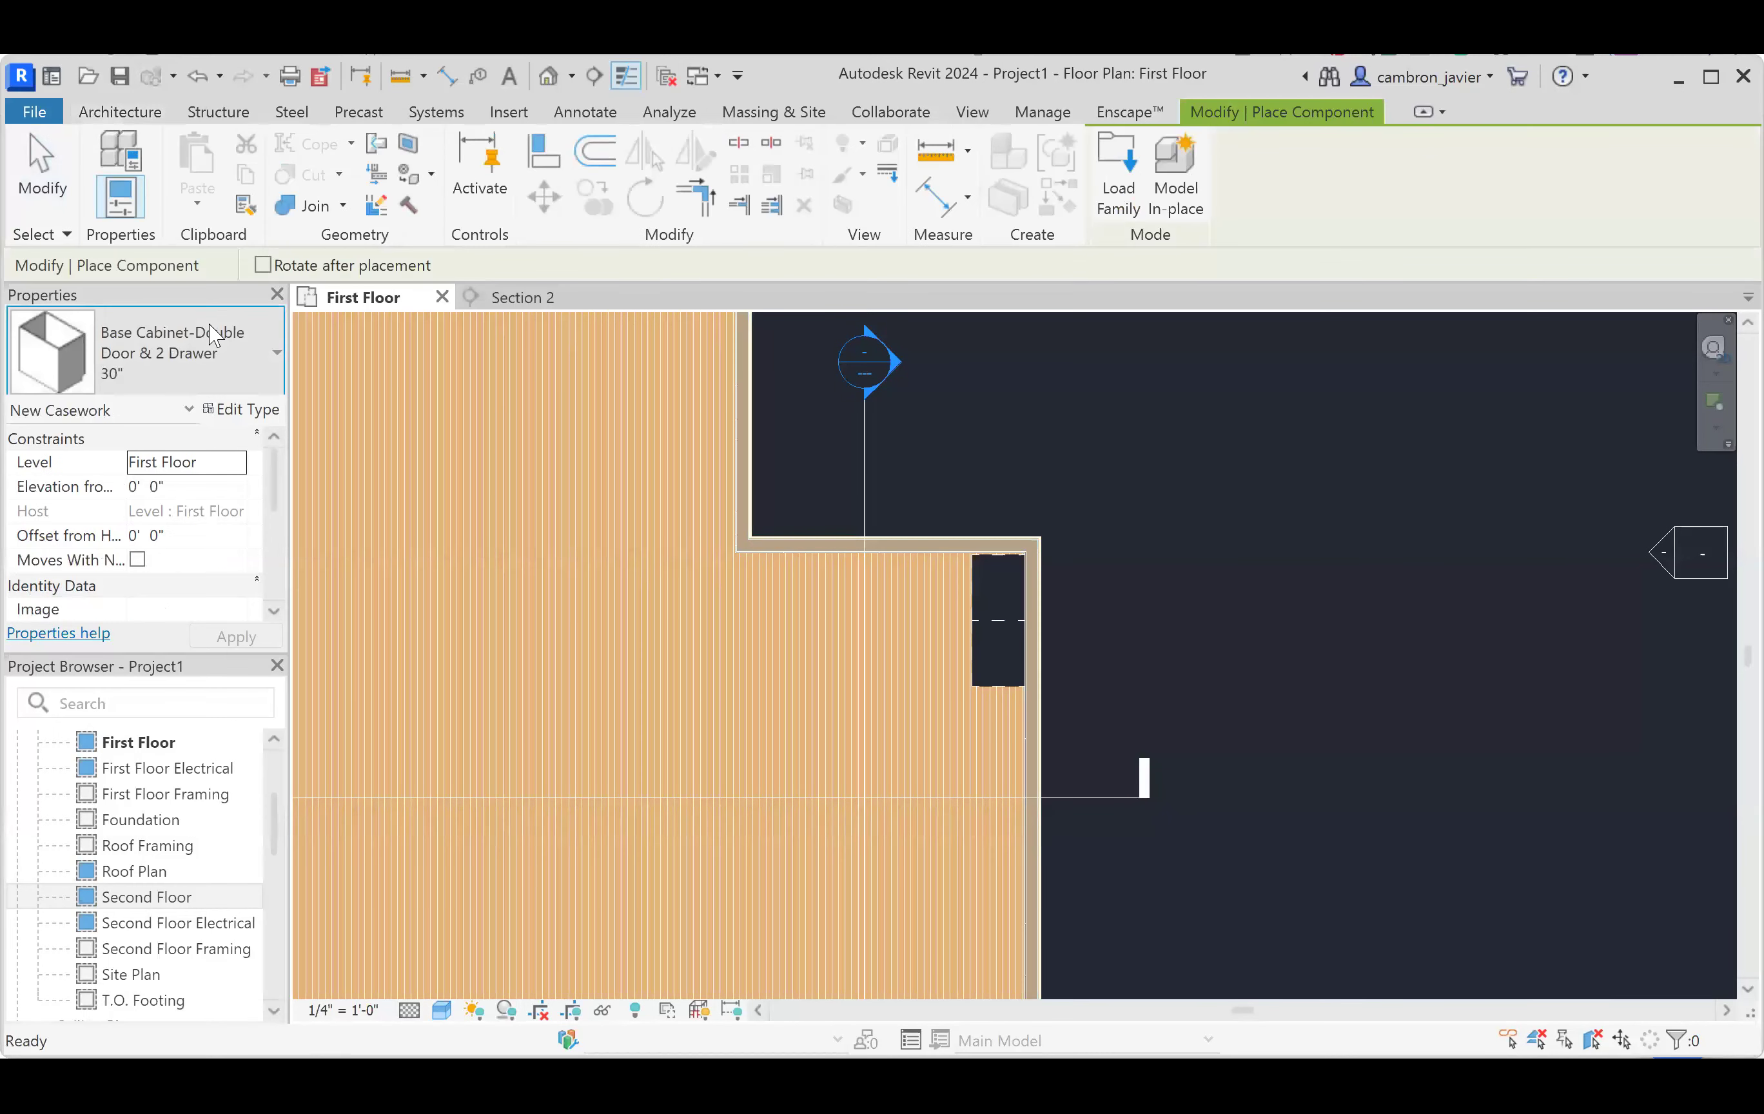
{"action": "left_click", "coordinate": [214, 335]}
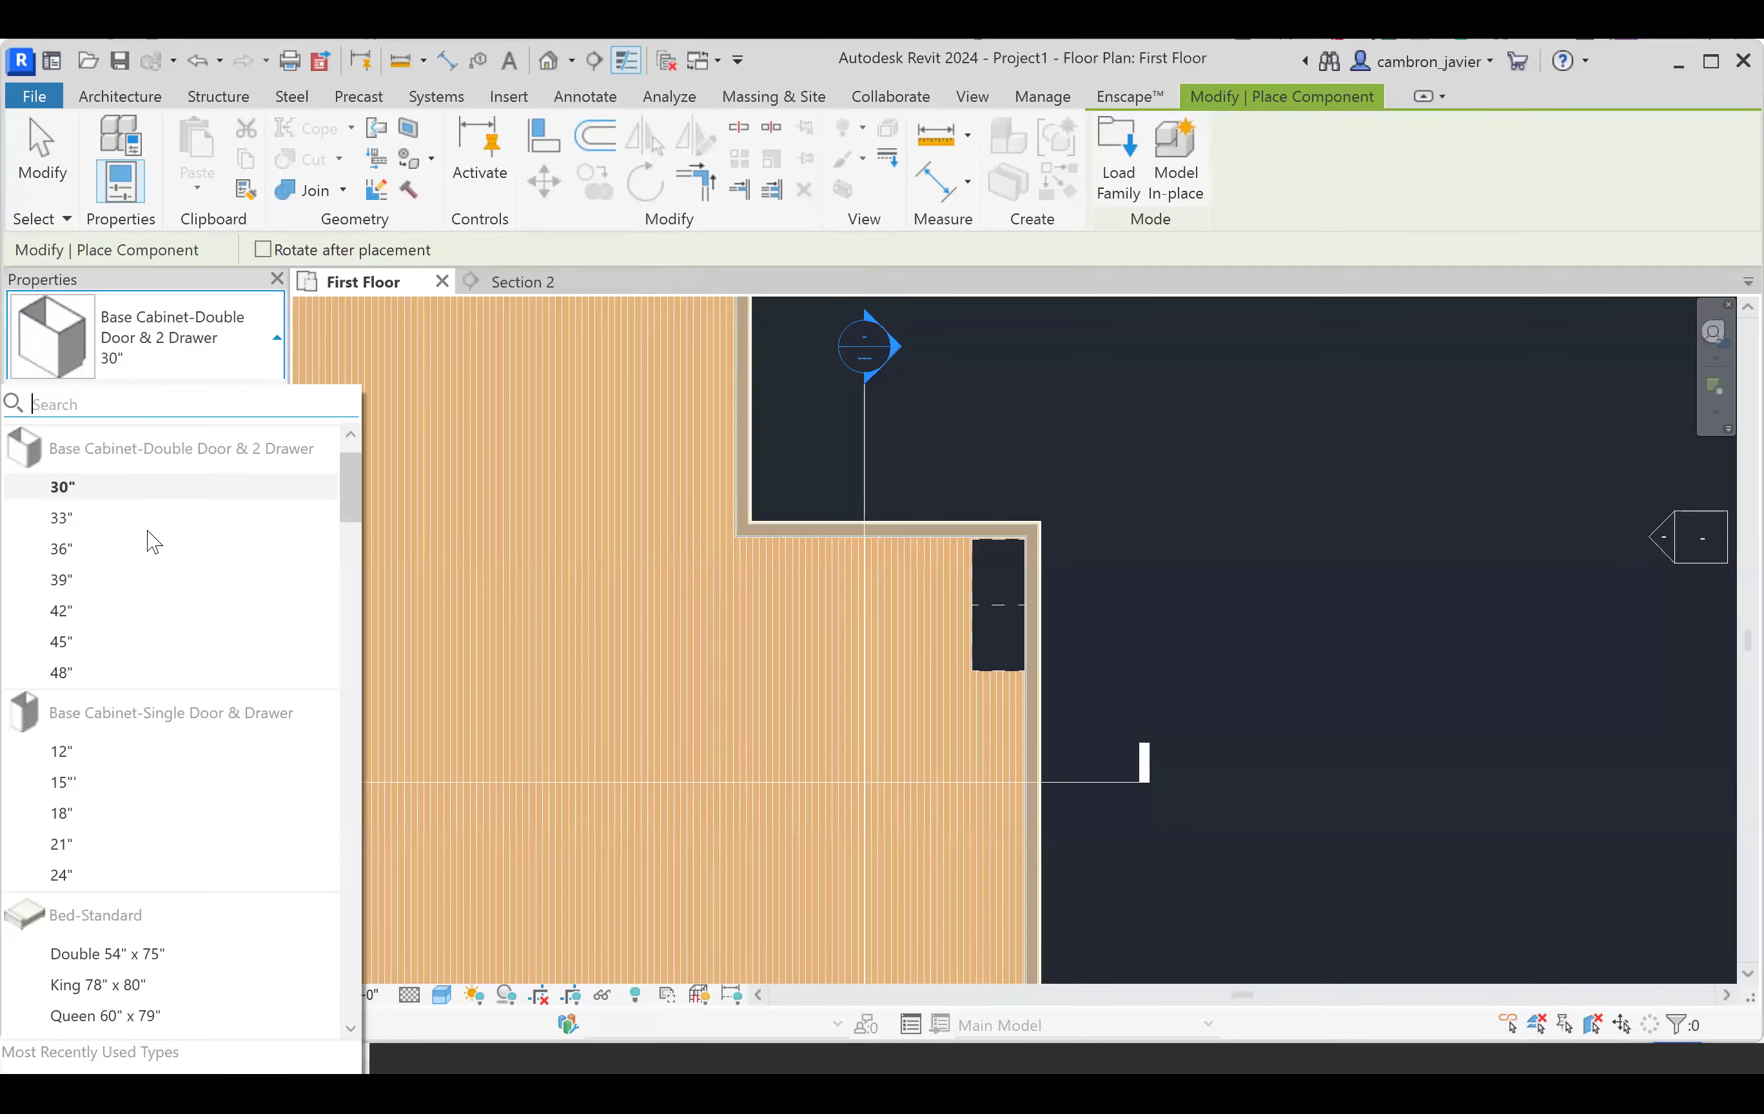
{"action": "scroll", "coordinate": [163, 621], "scroll_direction": "up", "scroll_amount": 1}
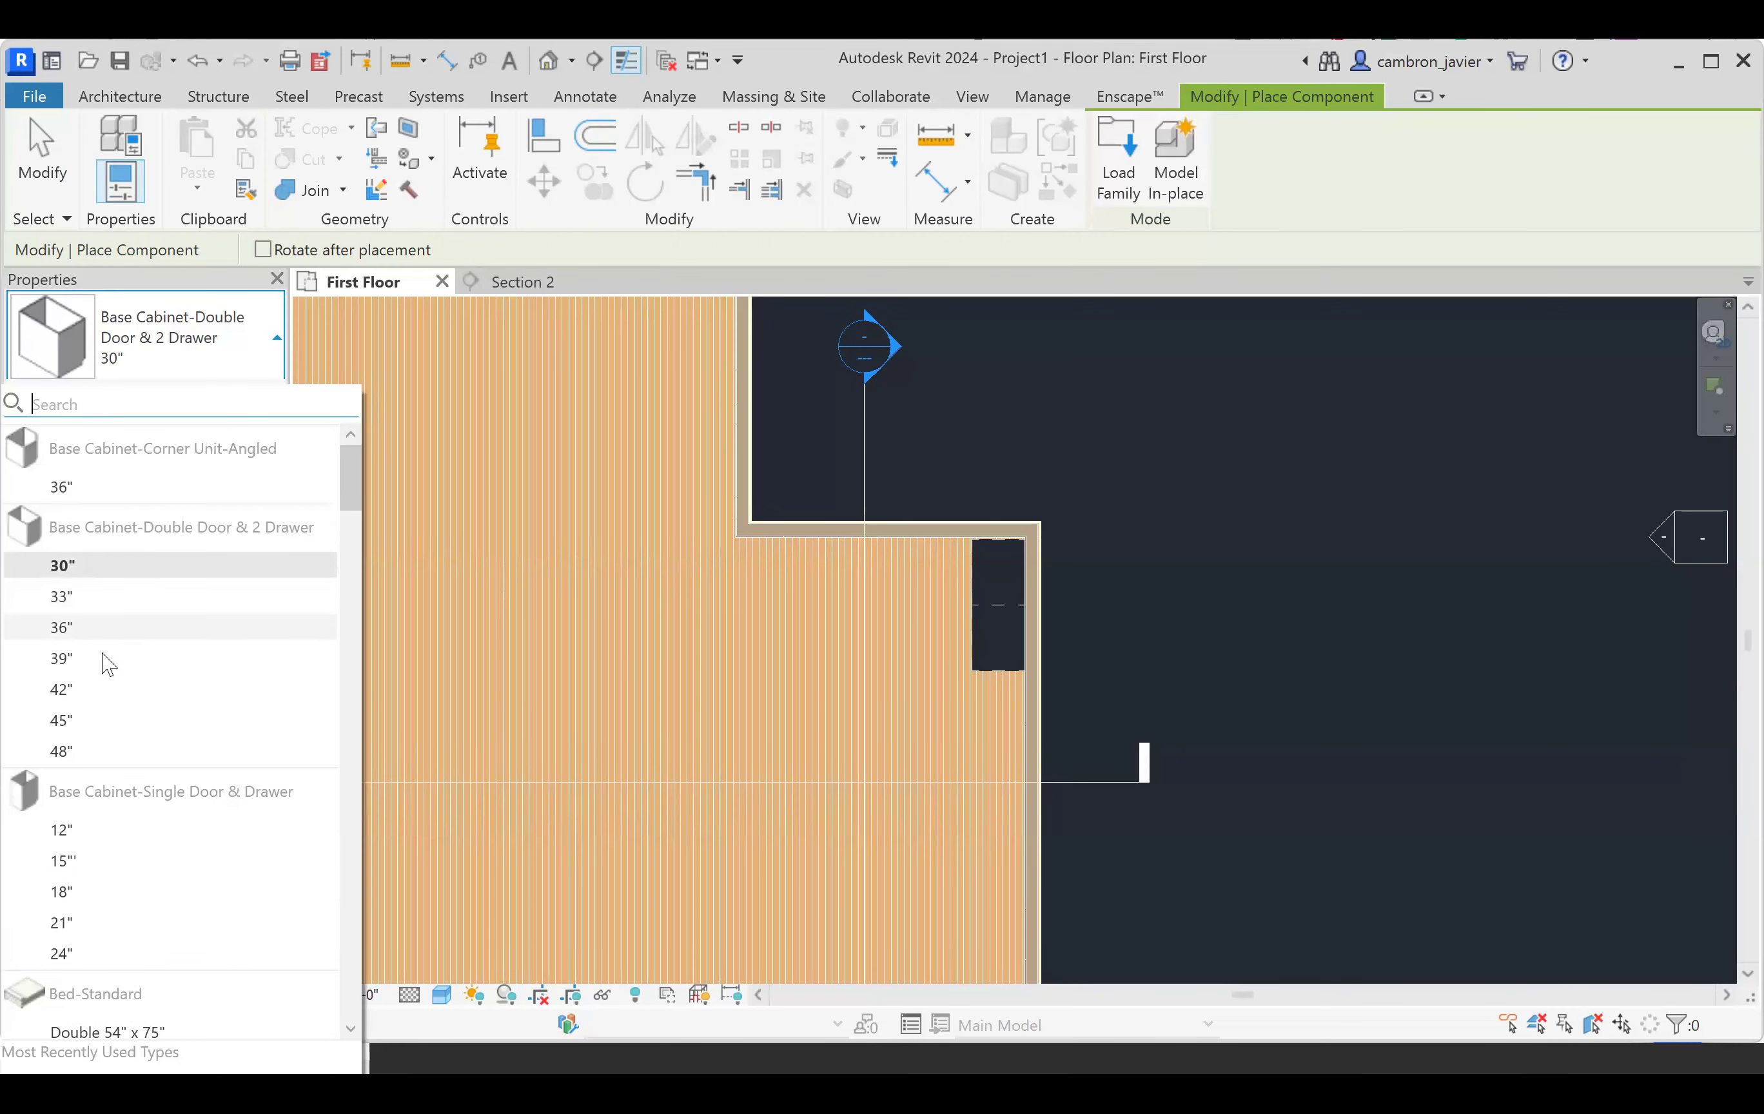
{"action": "mouse_move", "coordinate": [108, 665]}
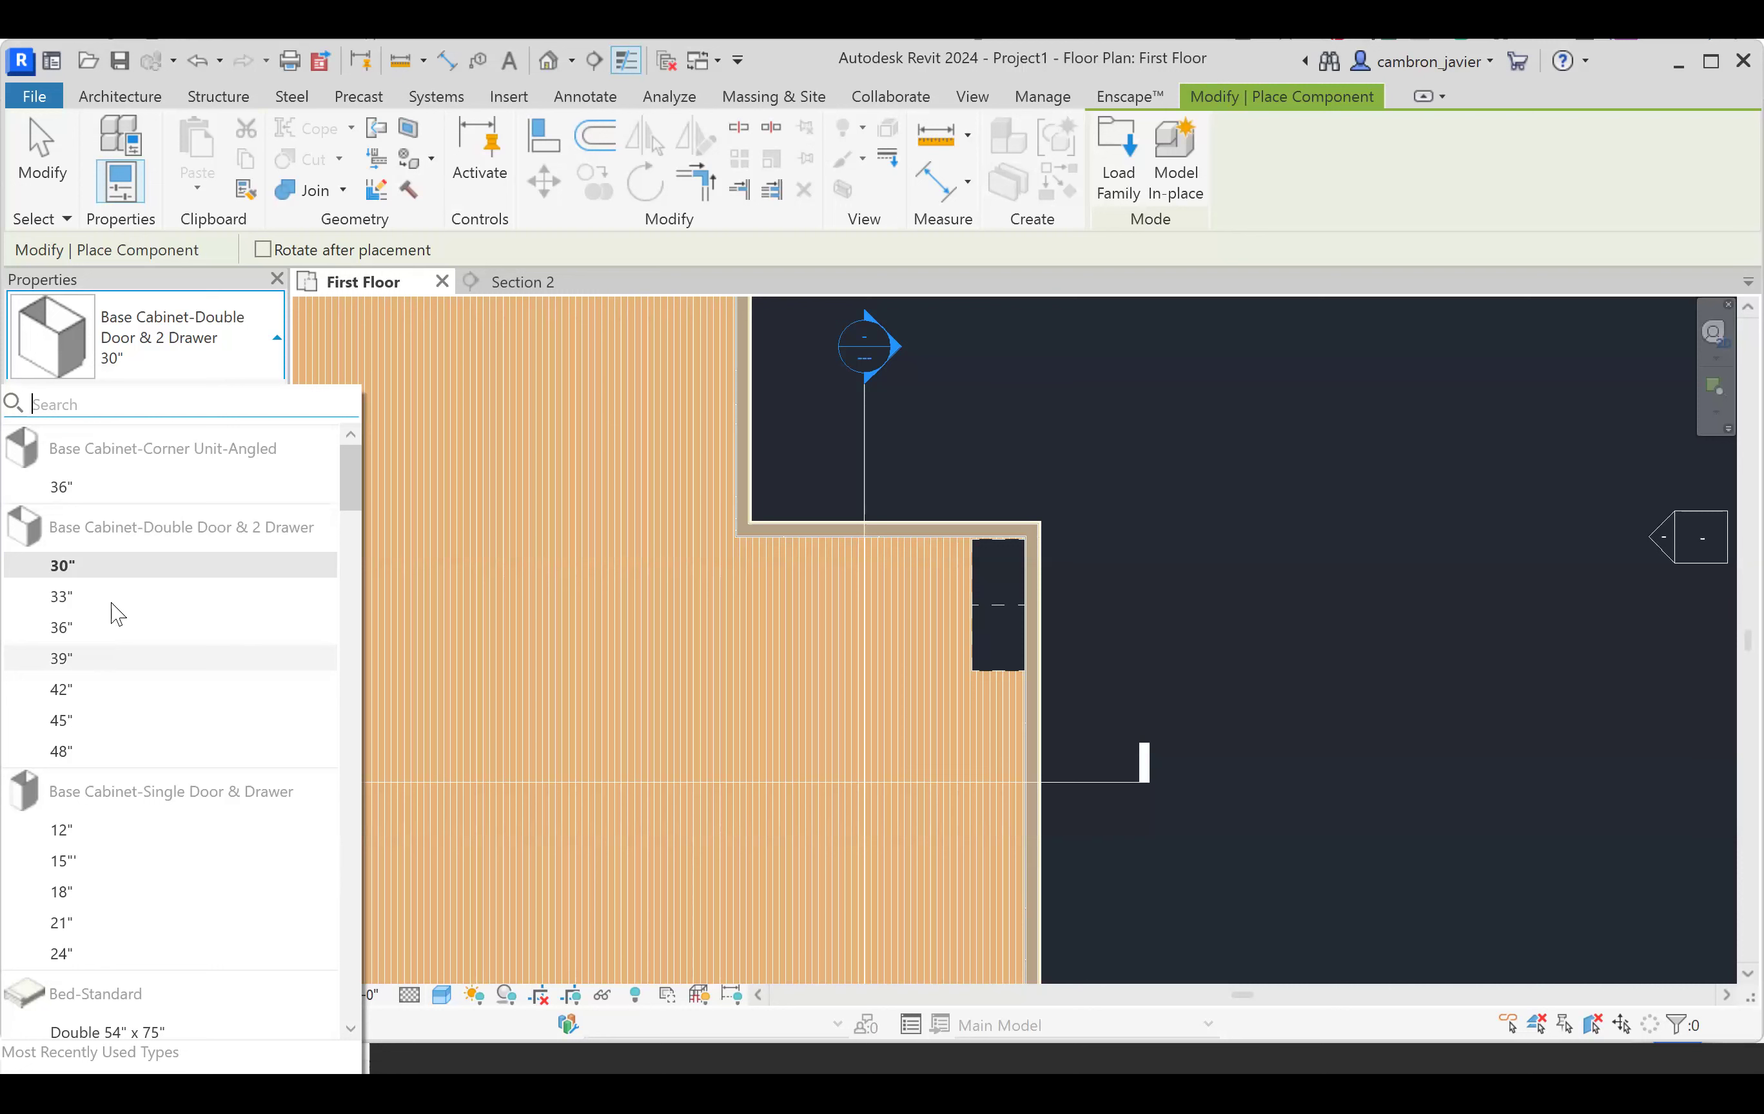
{"action": "mouse_move", "coordinate": [111, 603]}
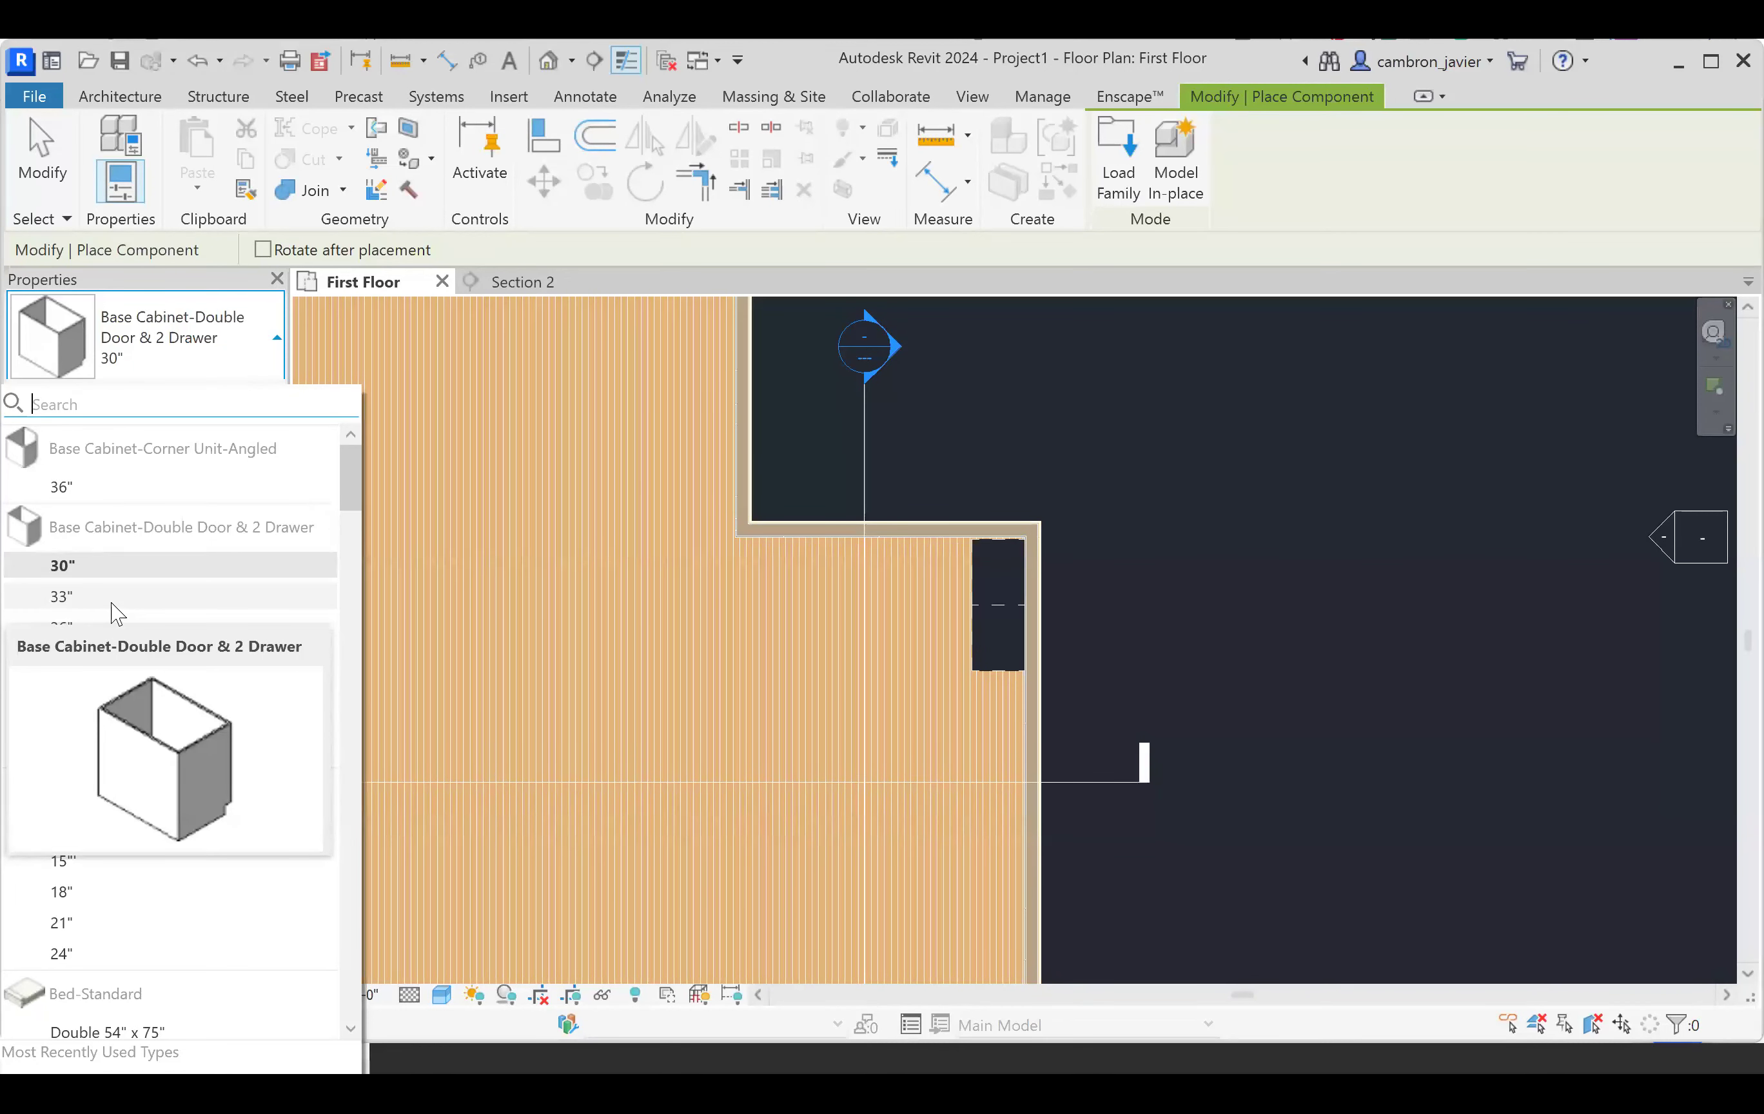
{"action": "scroll", "coordinate": [120, 613], "scroll_direction": "down", "scroll_amount": 2}
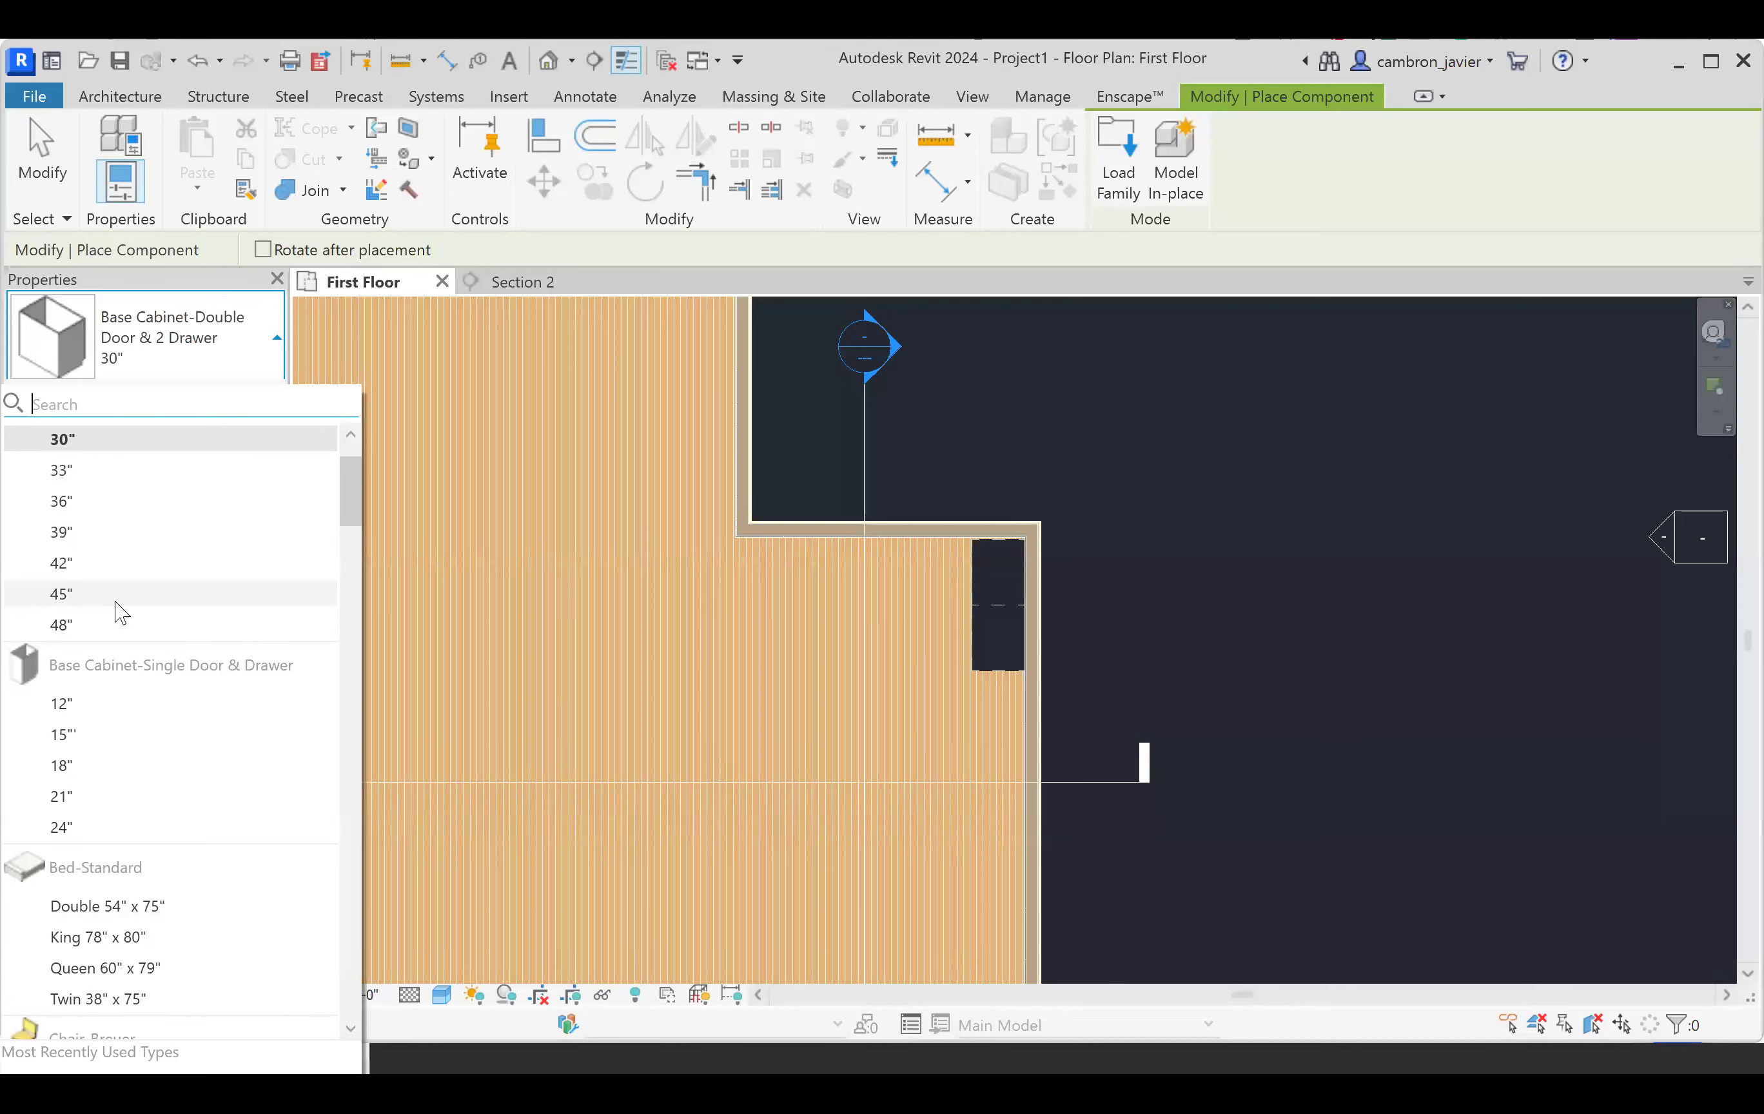
{"action": "left_click", "coordinate": [92, 545]}
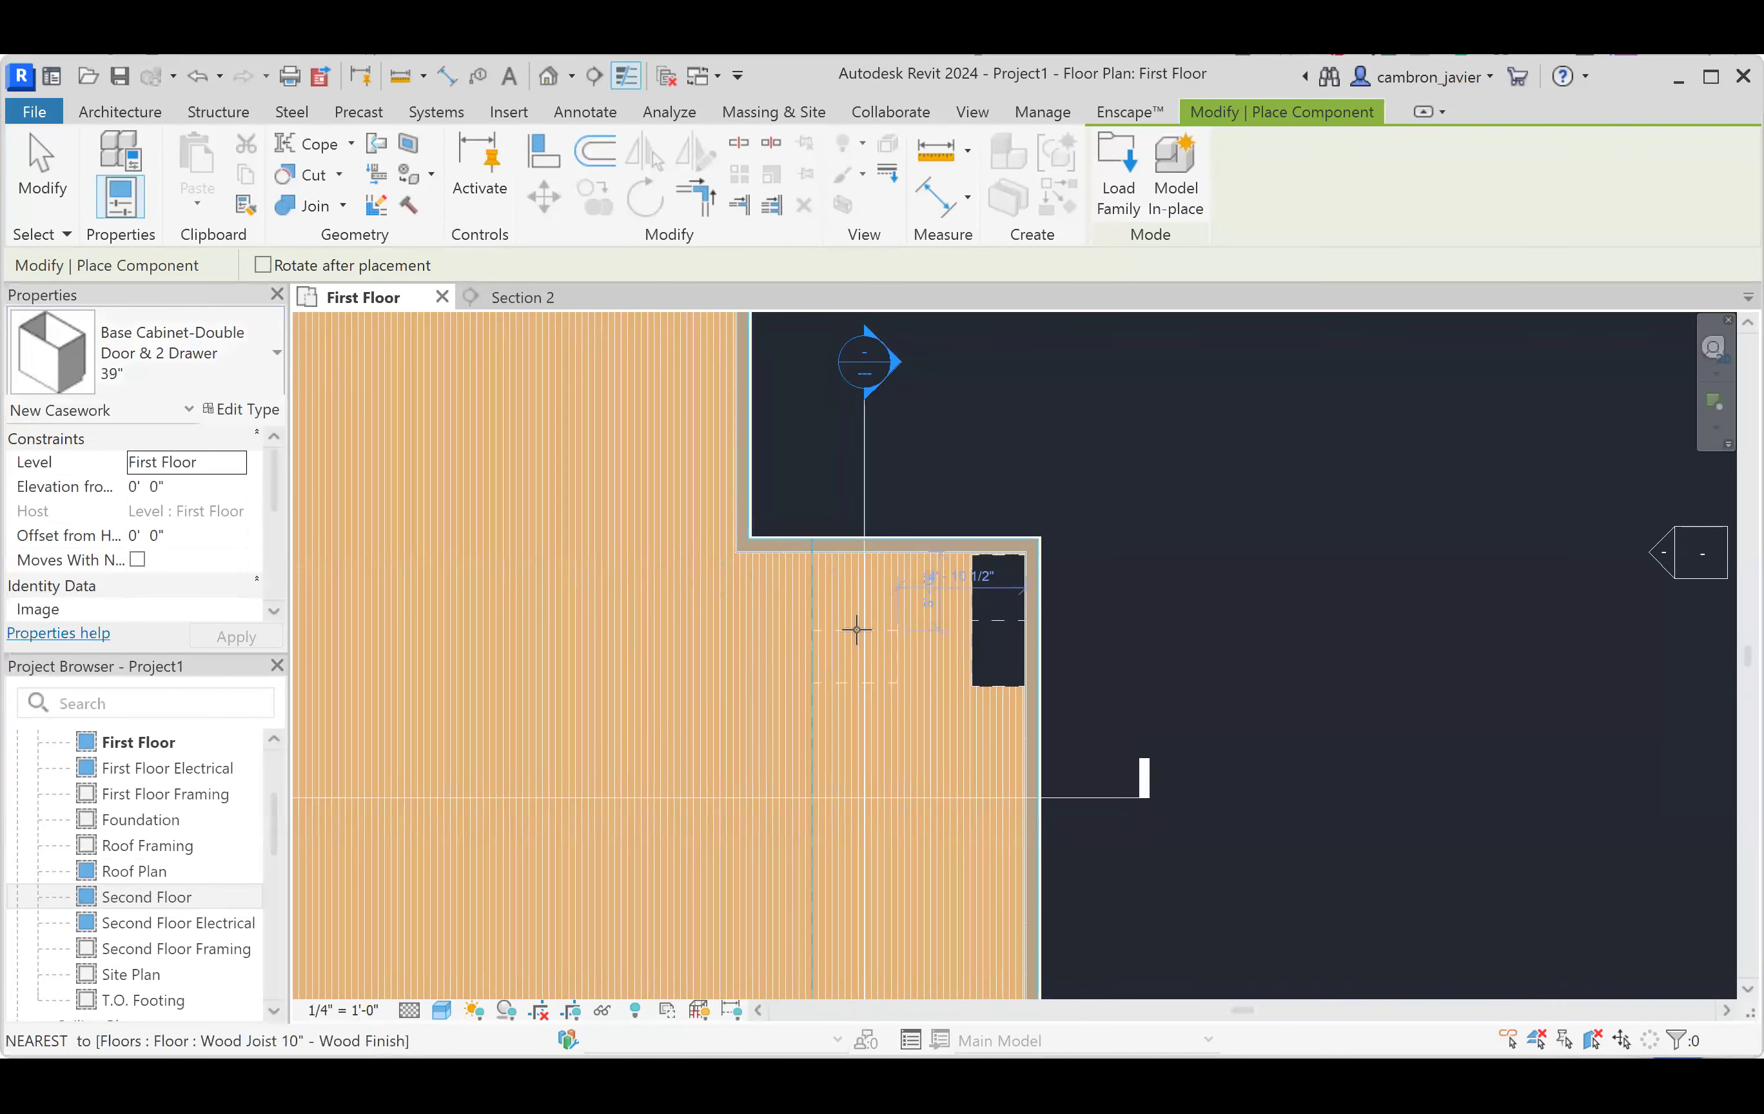
- Place the 39" cabinet directly below the second base cabinet, with its back against the exterior wall's inner face
{"action": "left_click", "coordinate": [984, 700]}
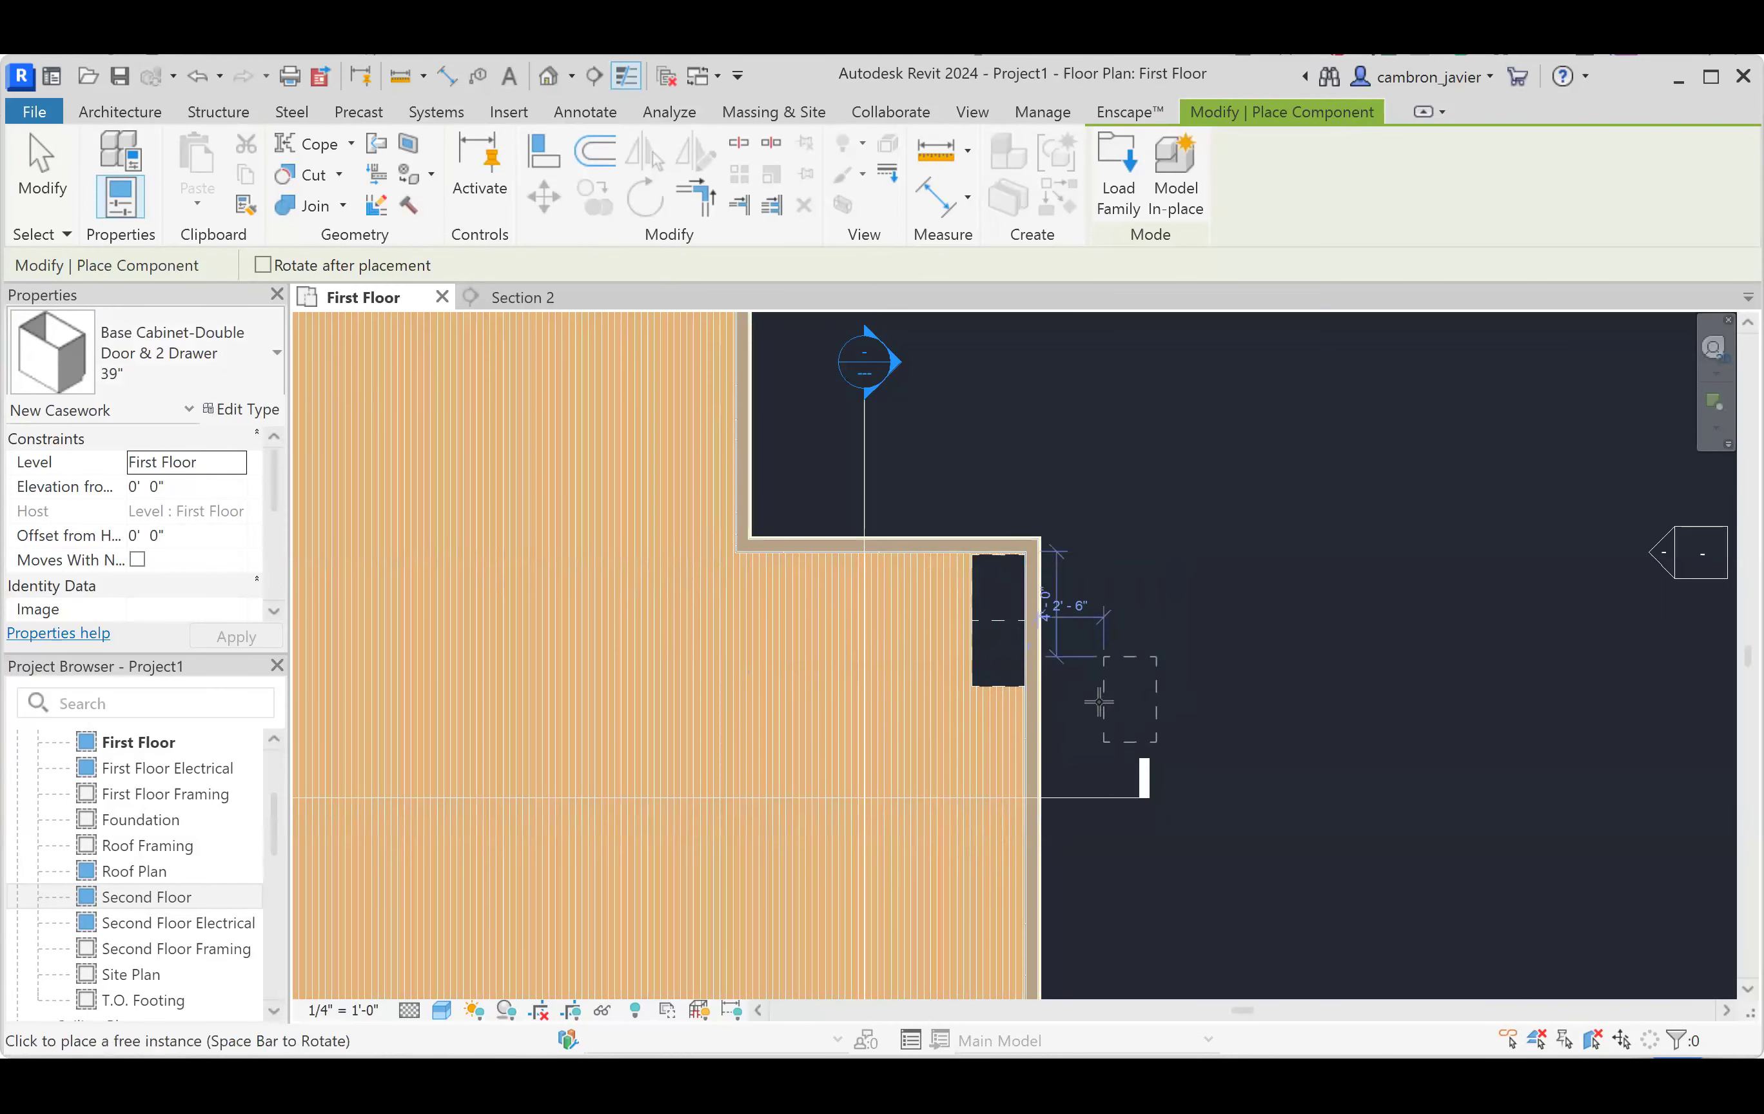
{"action": "scroll", "coordinate": [1054, 707], "scroll_direction": "up", "scroll_amount": 4}
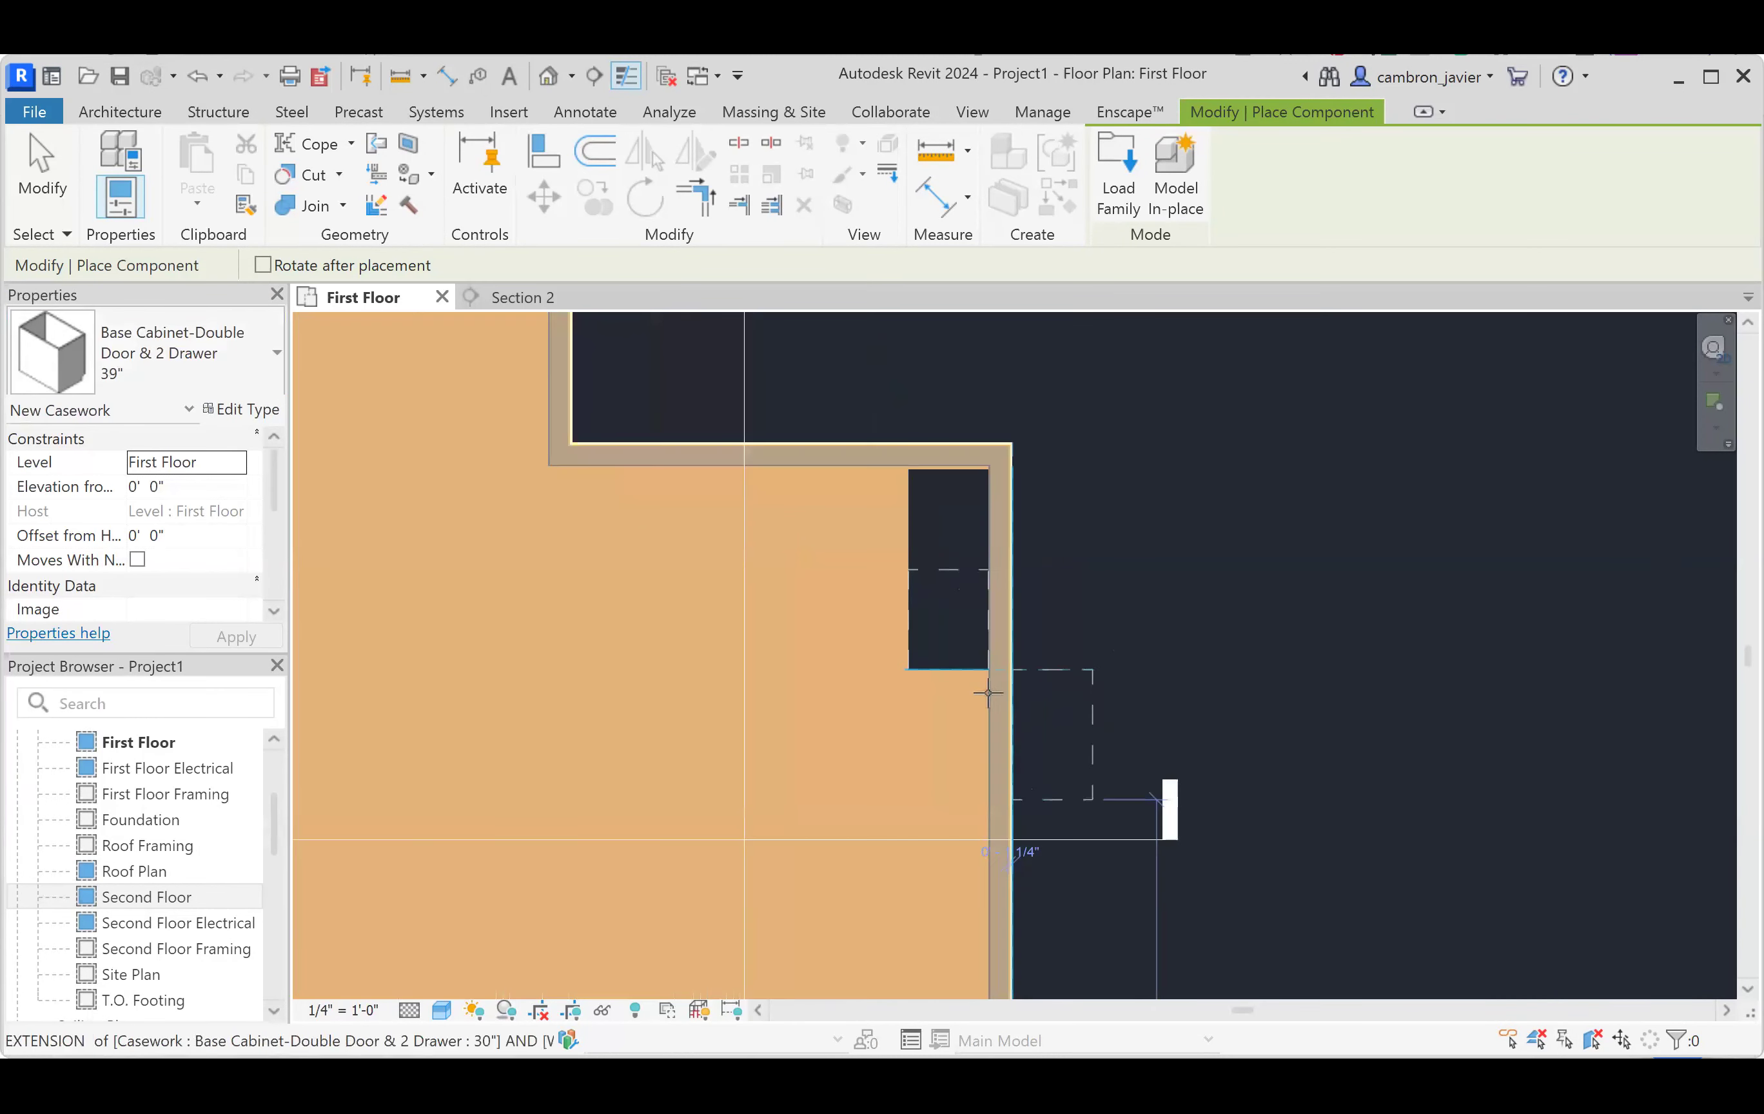
{"action": "scroll", "coordinate": [977, 691], "scroll_direction": "up", "scroll_amount": 4}
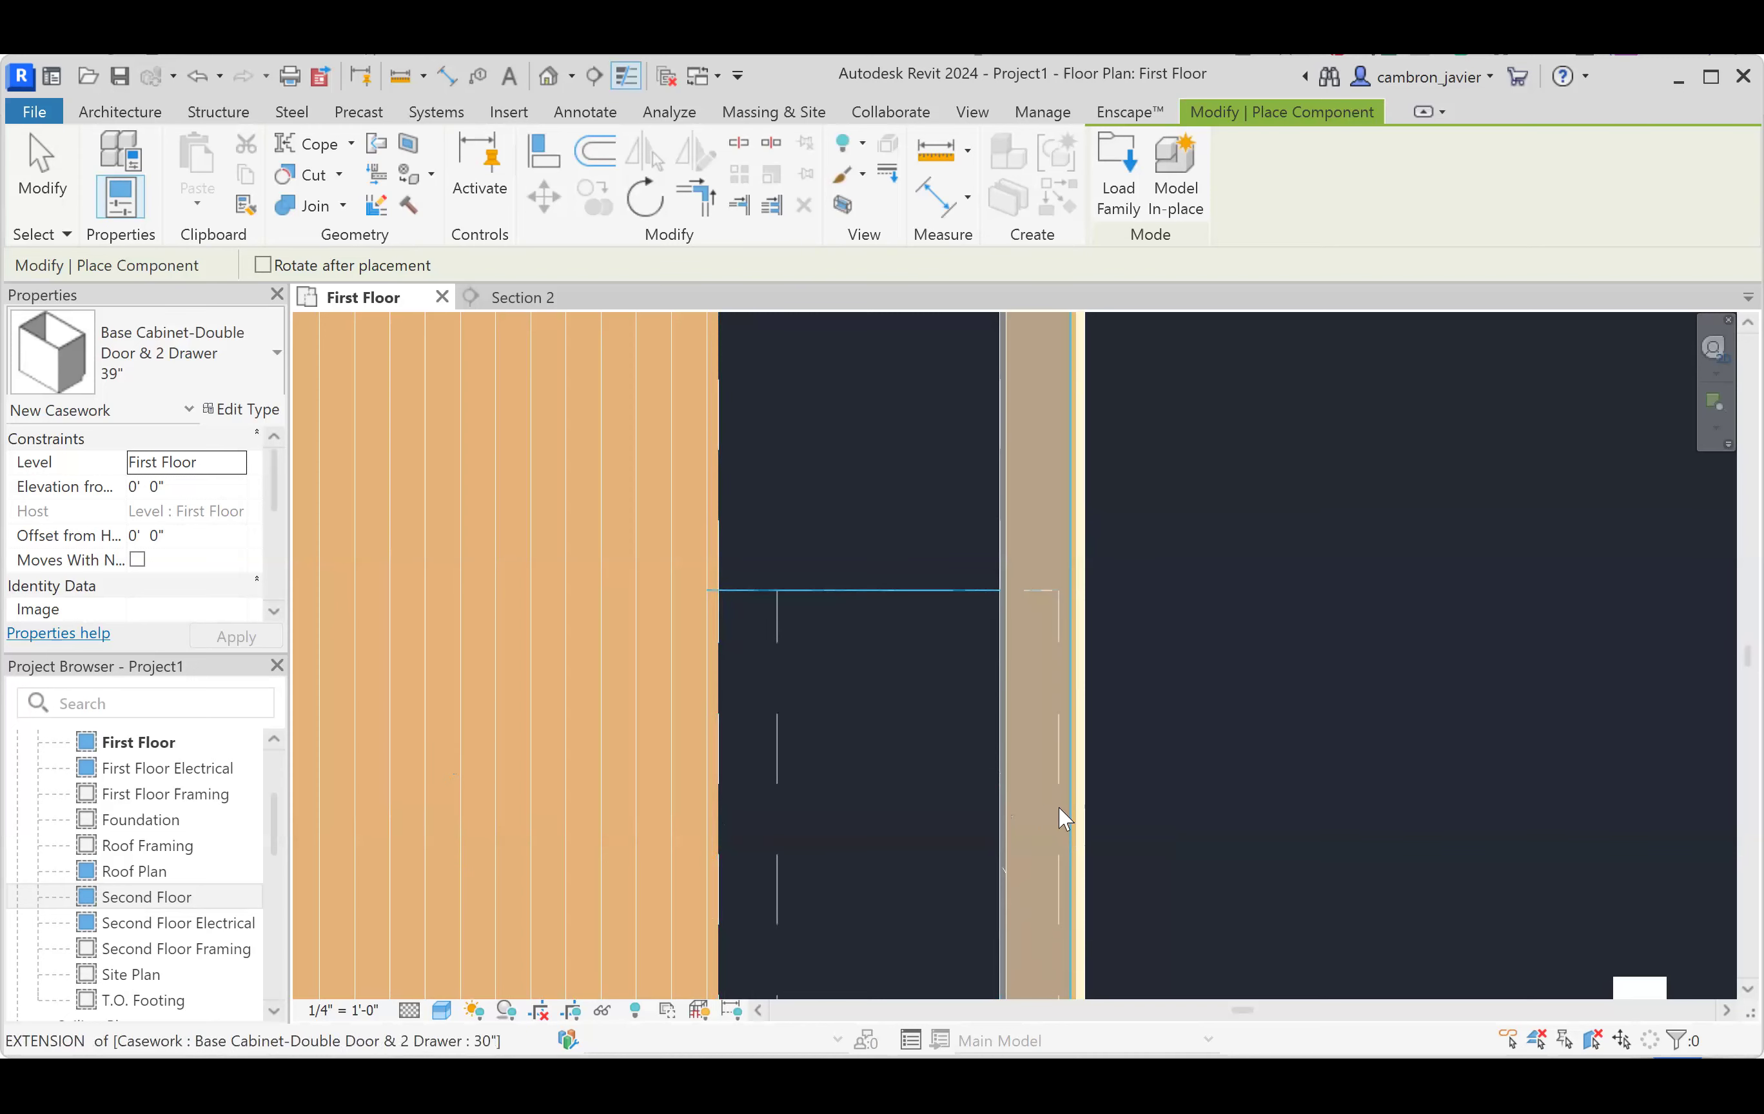
{"action": "key", "text": "Escape"}
{"action": "scroll", "coordinate": [922, 664], "scroll_direction": "down", "scroll_amount": 5}
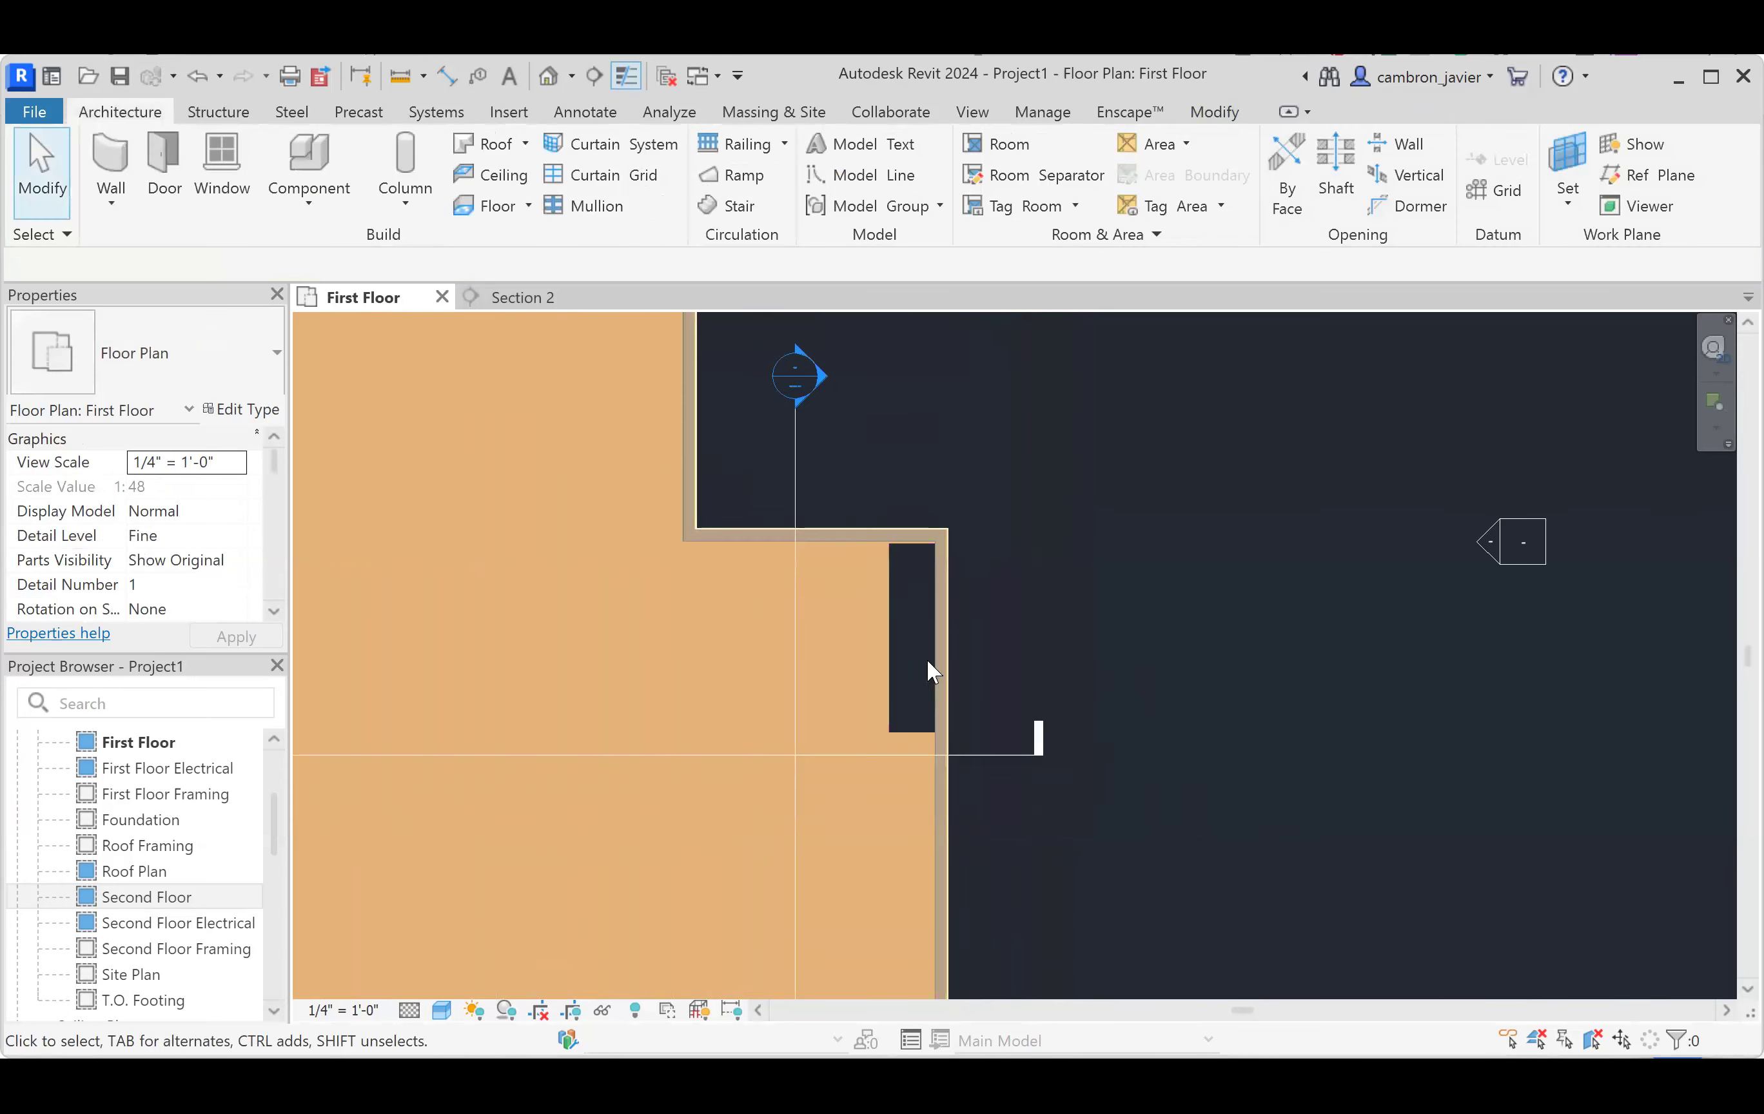
- Open Section 2 to check the fronts of the three base cabinets
{"action": "scroll", "coordinate": [923, 462], "scroll_direction": "down", "scroll_amount": 3}
{"action": "scroll", "coordinate": [855, 479], "scroll_direction": "up", "scroll_amount": 3}
{"action": "double_click", "coordinate": [853, 474]}
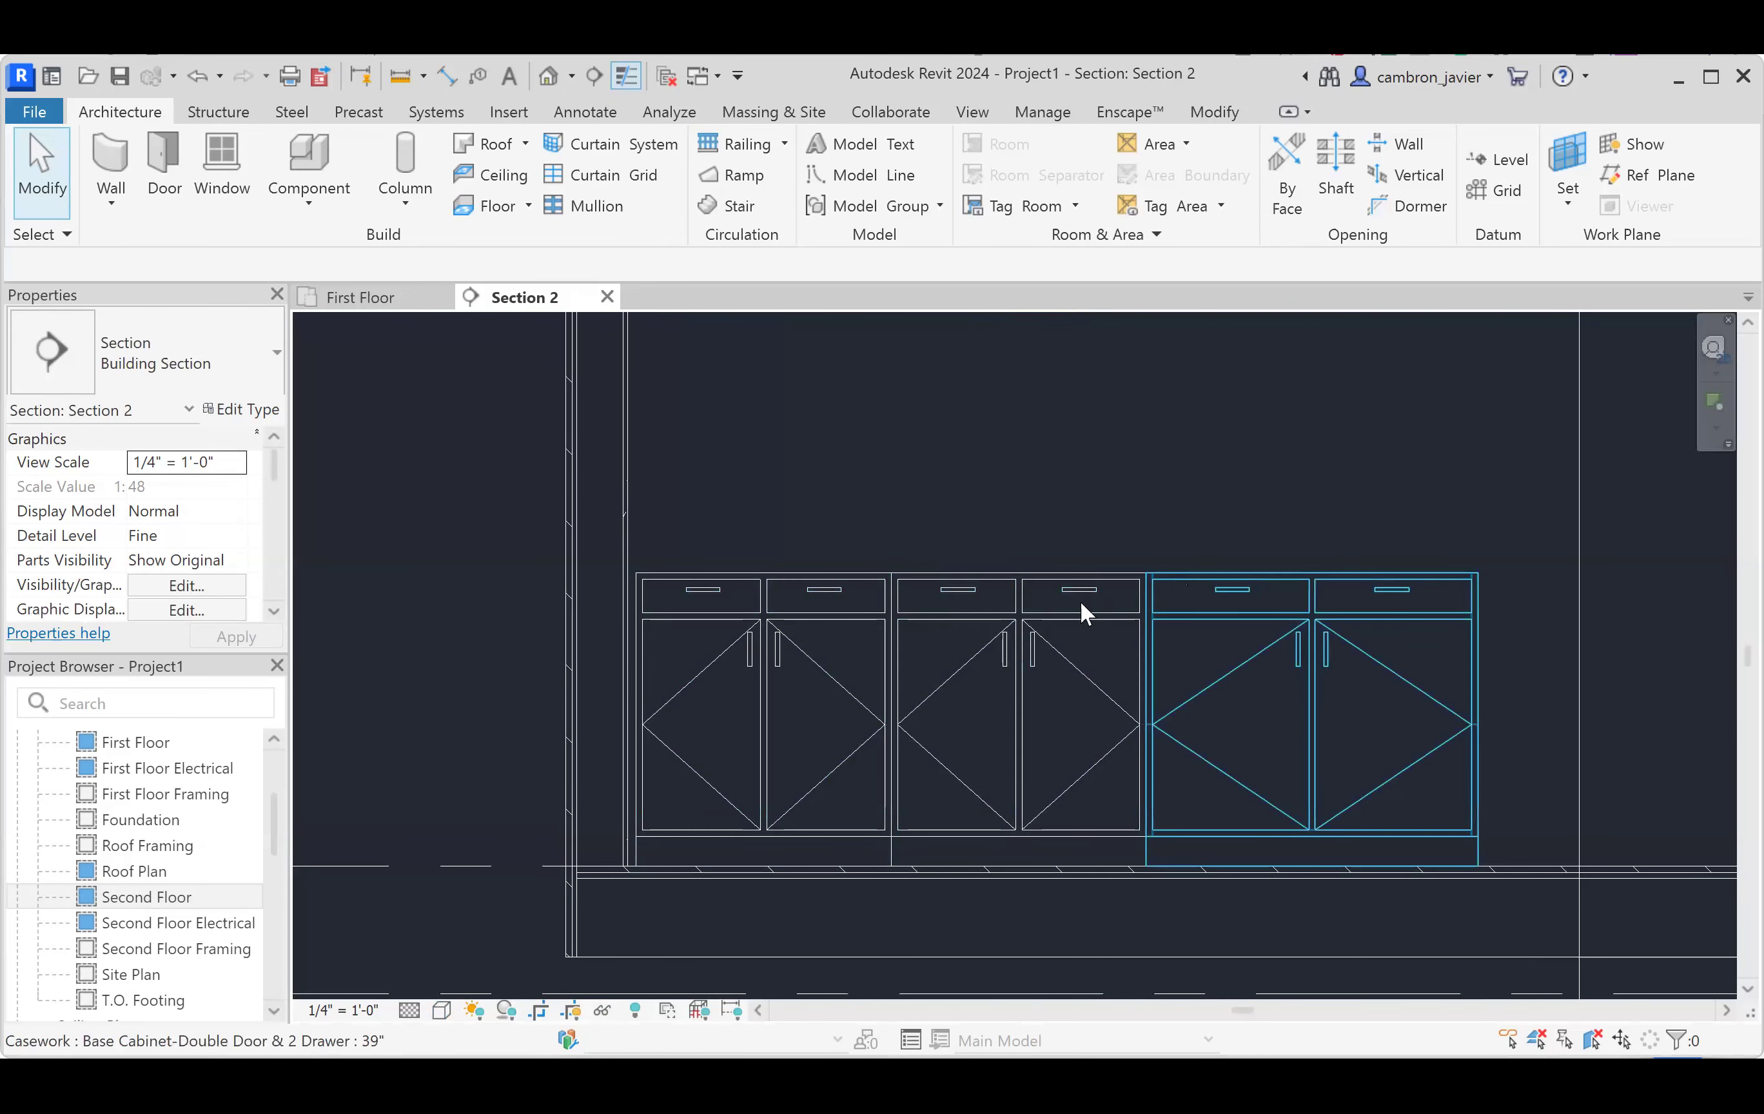
- Try shifting the 39" cabinet in Section 2 so it overlaps its neighbour, and undo the move
{"action": "left_click", "coordinate": [1212, 579]}
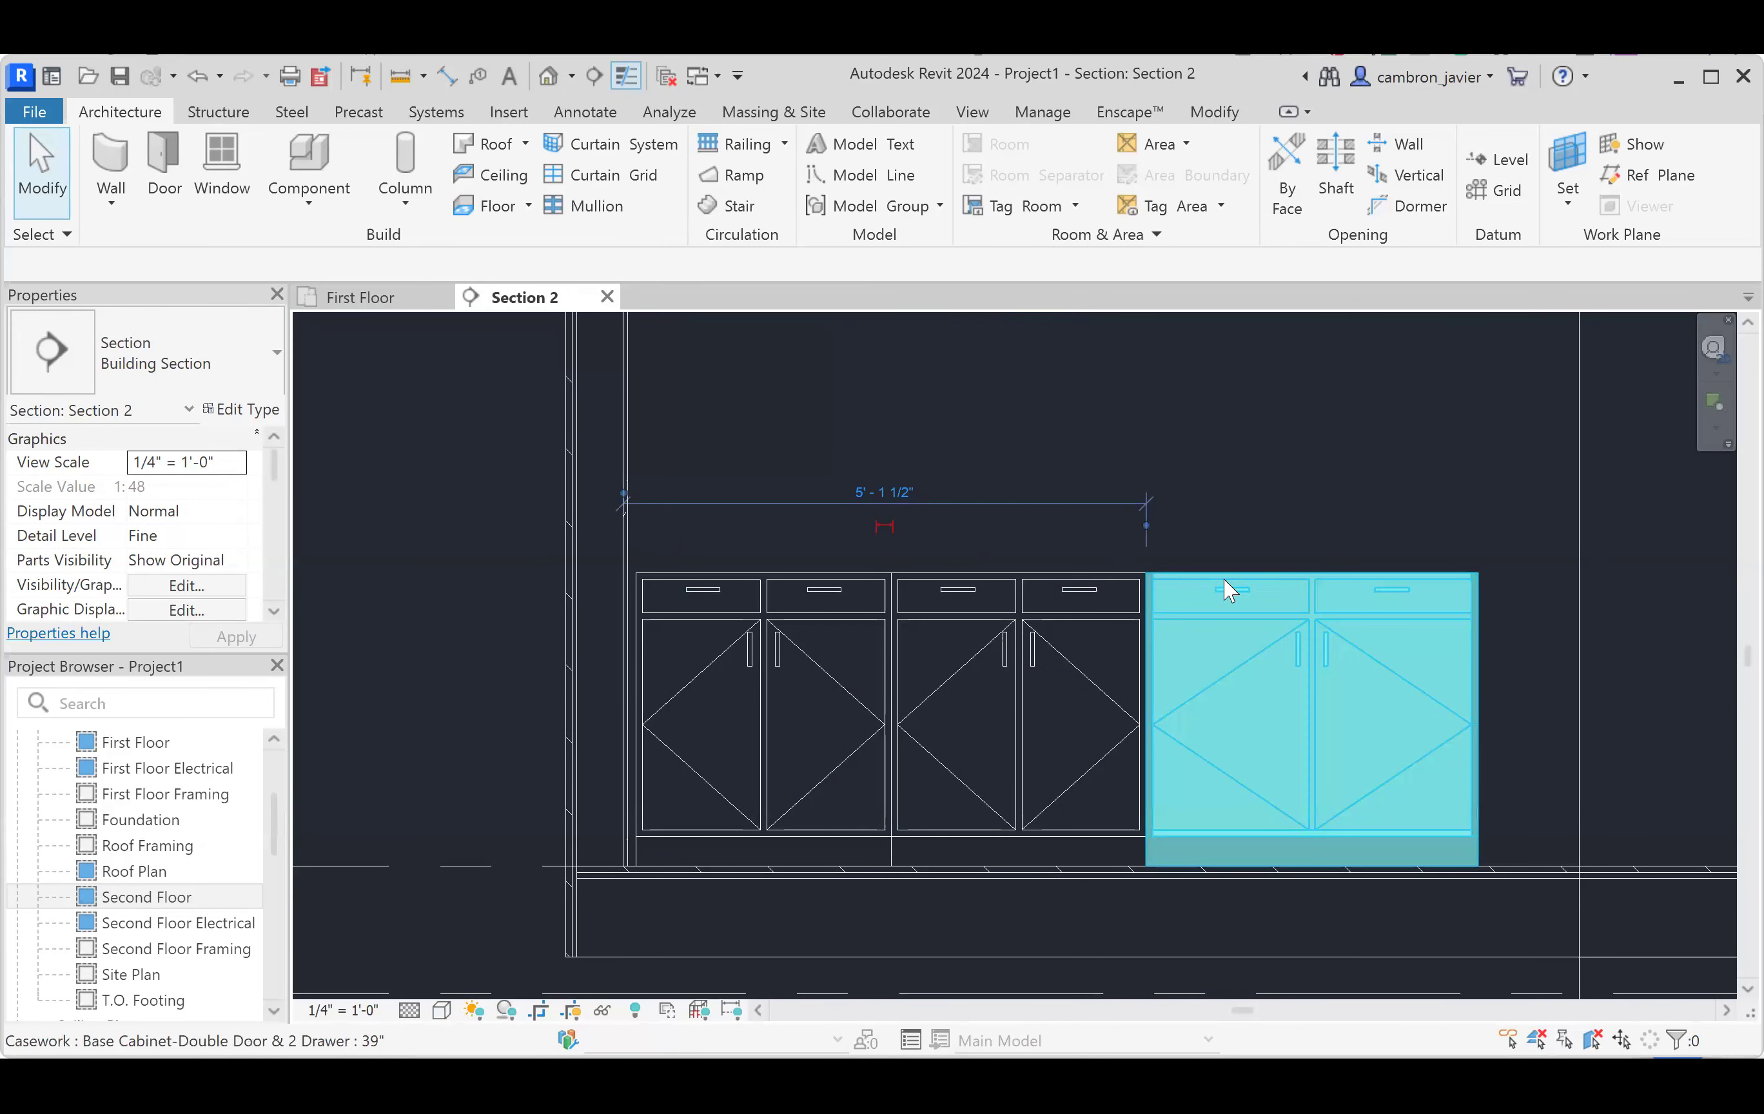
{"action": "left_click_drag", "start_coordinate": [1232, 579], "coordinate": [1179, 583]}
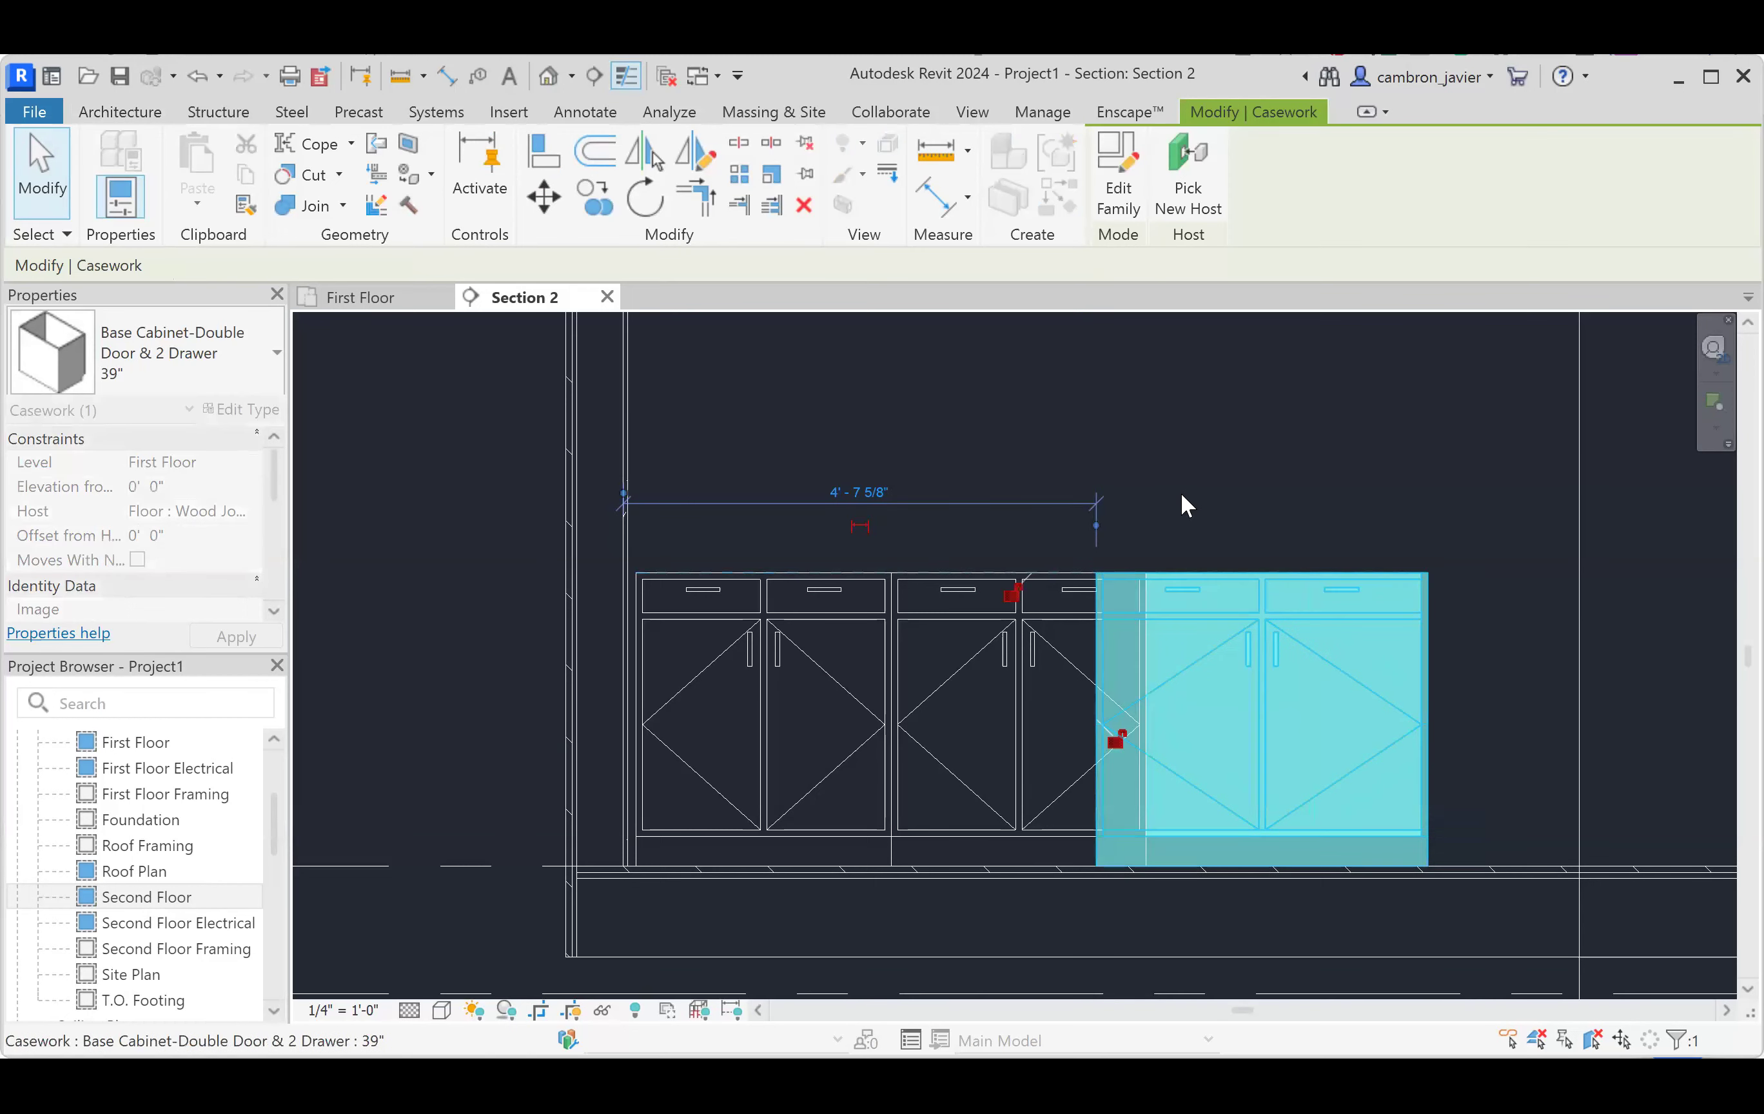
{"action": "left_click", "coordinate": [1182, 498]}
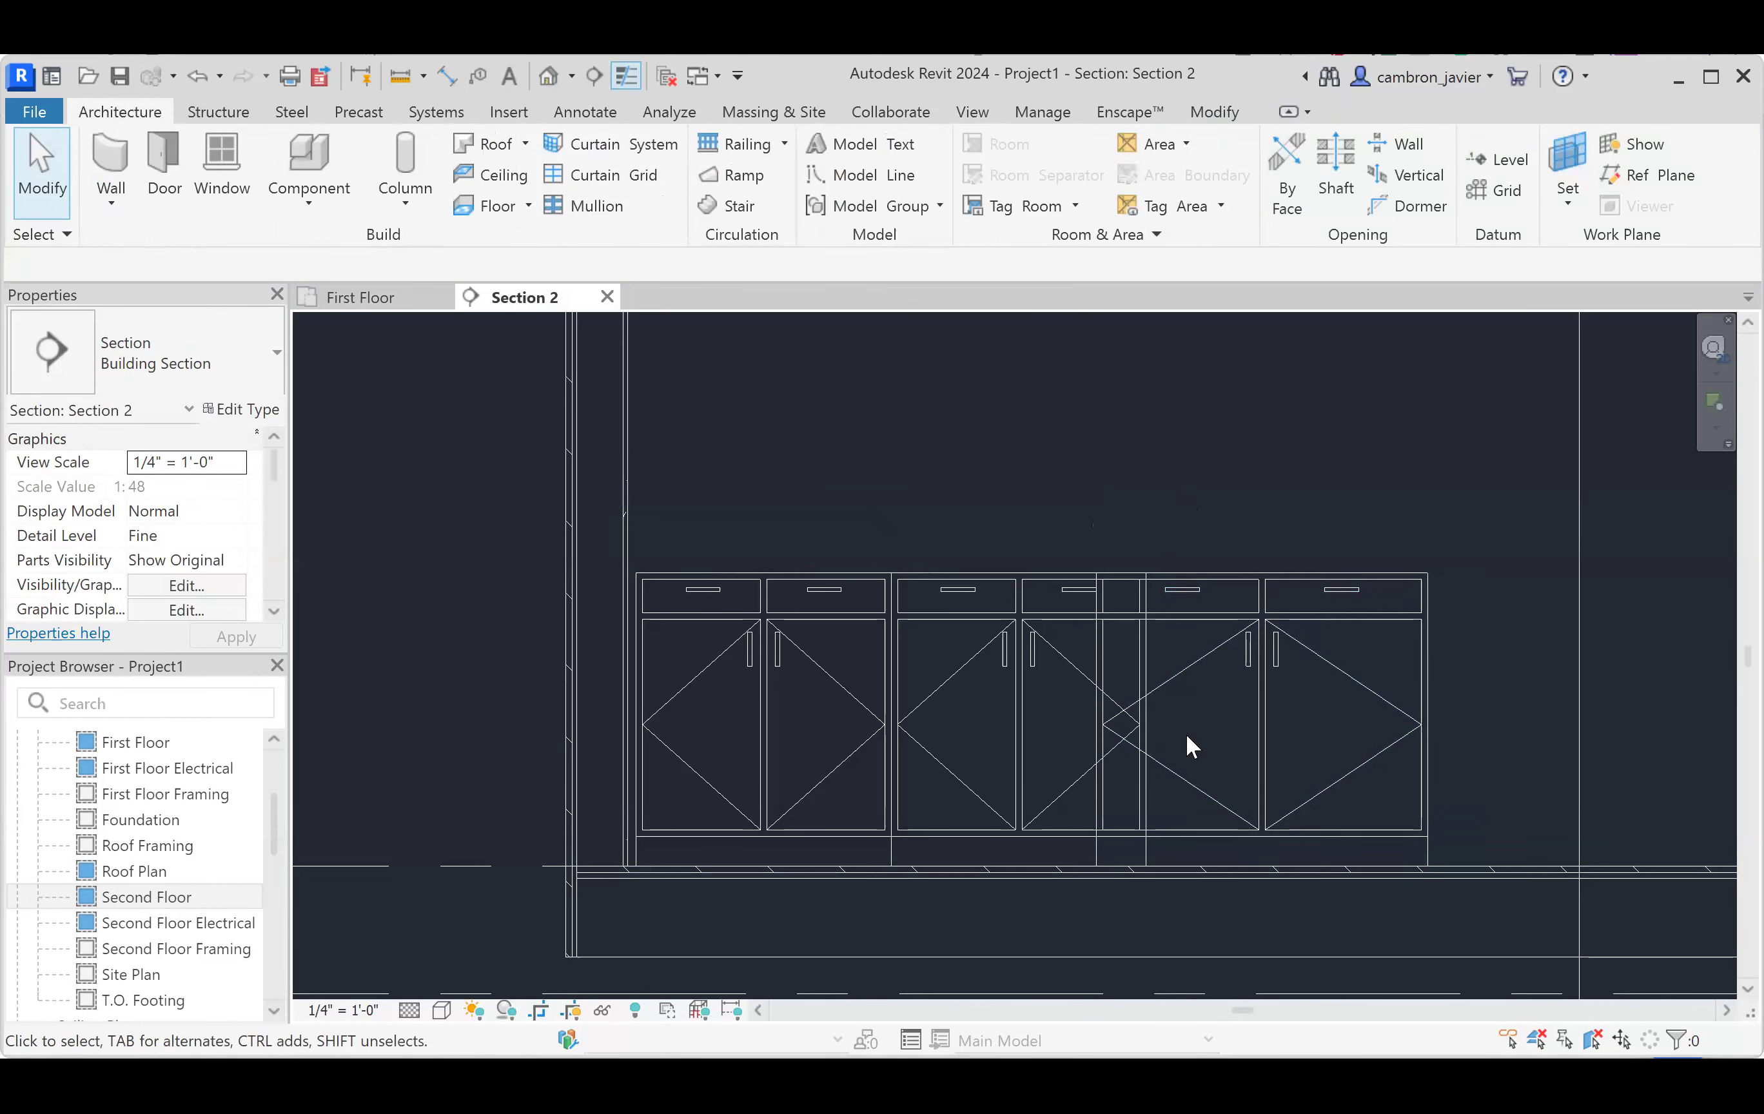
{"action": "key", "text": "ctrl+z"}
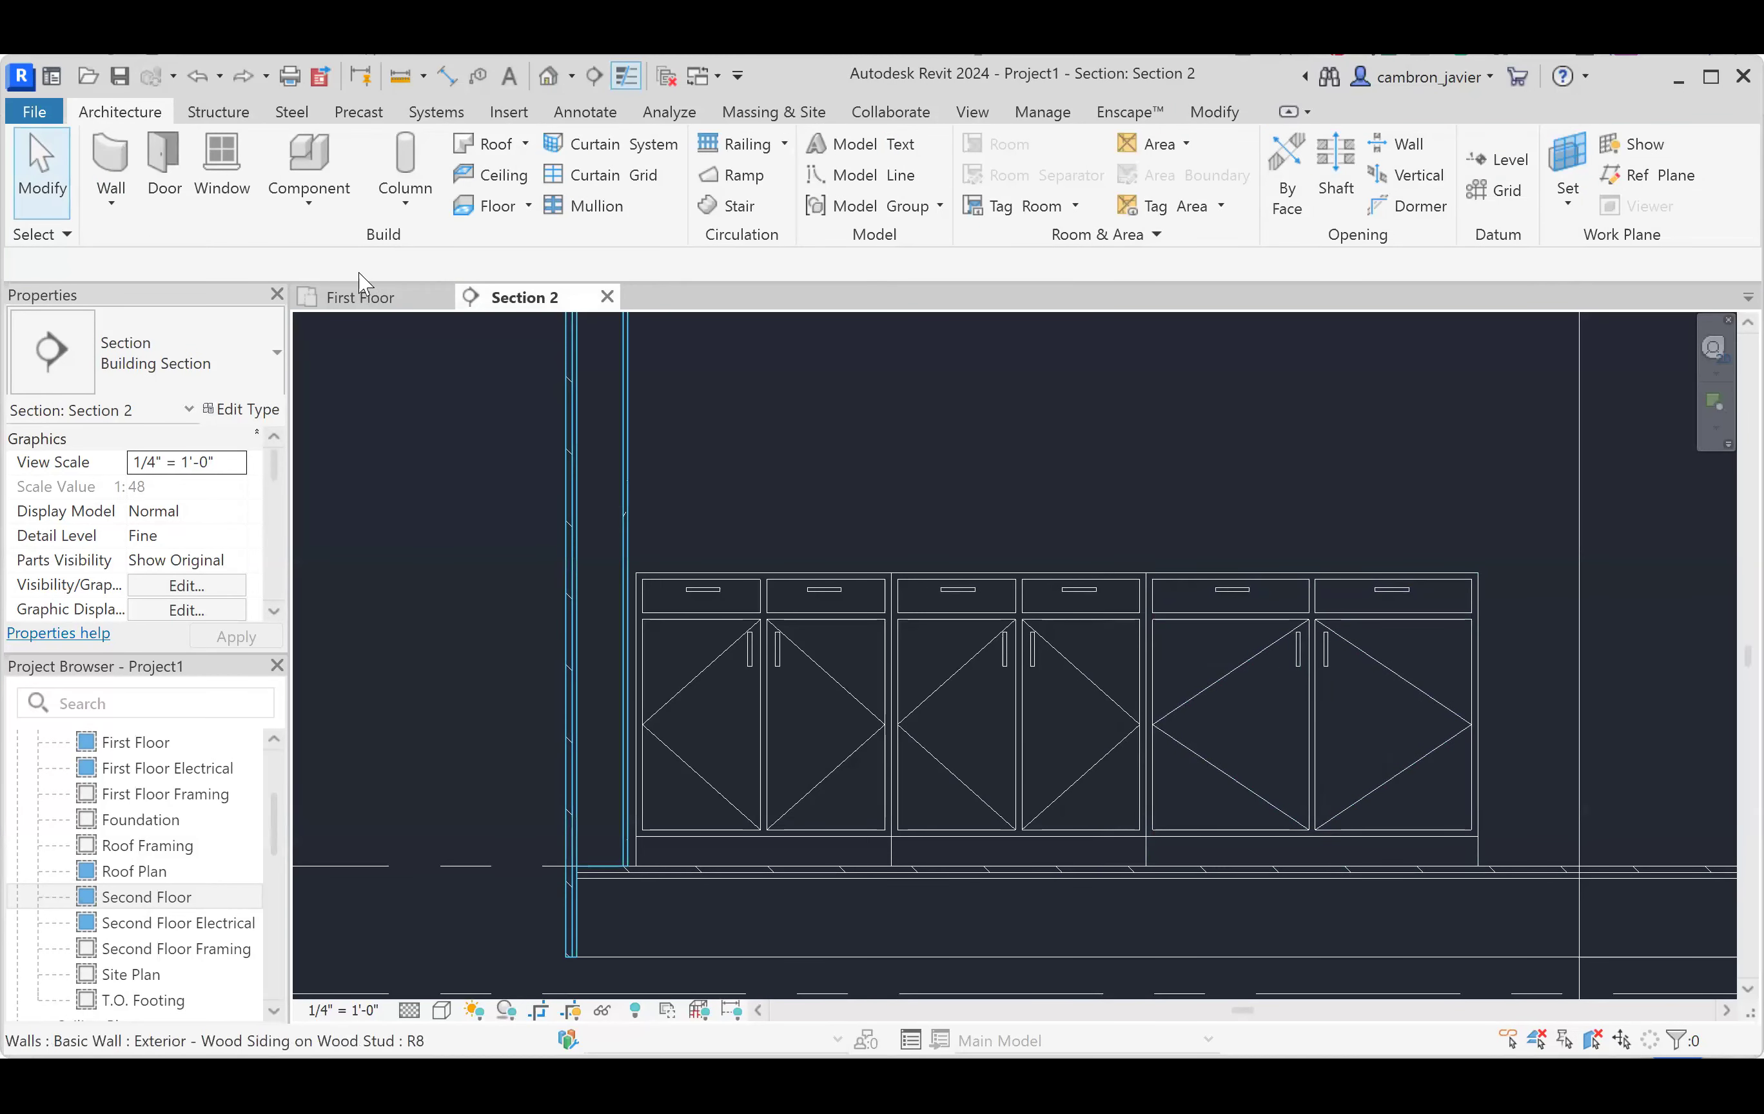
- Return to the First Floor plan and check the 39" cabinet's position against the exterior wall
{"action": "left_click", "coordinate": [340, 297]}
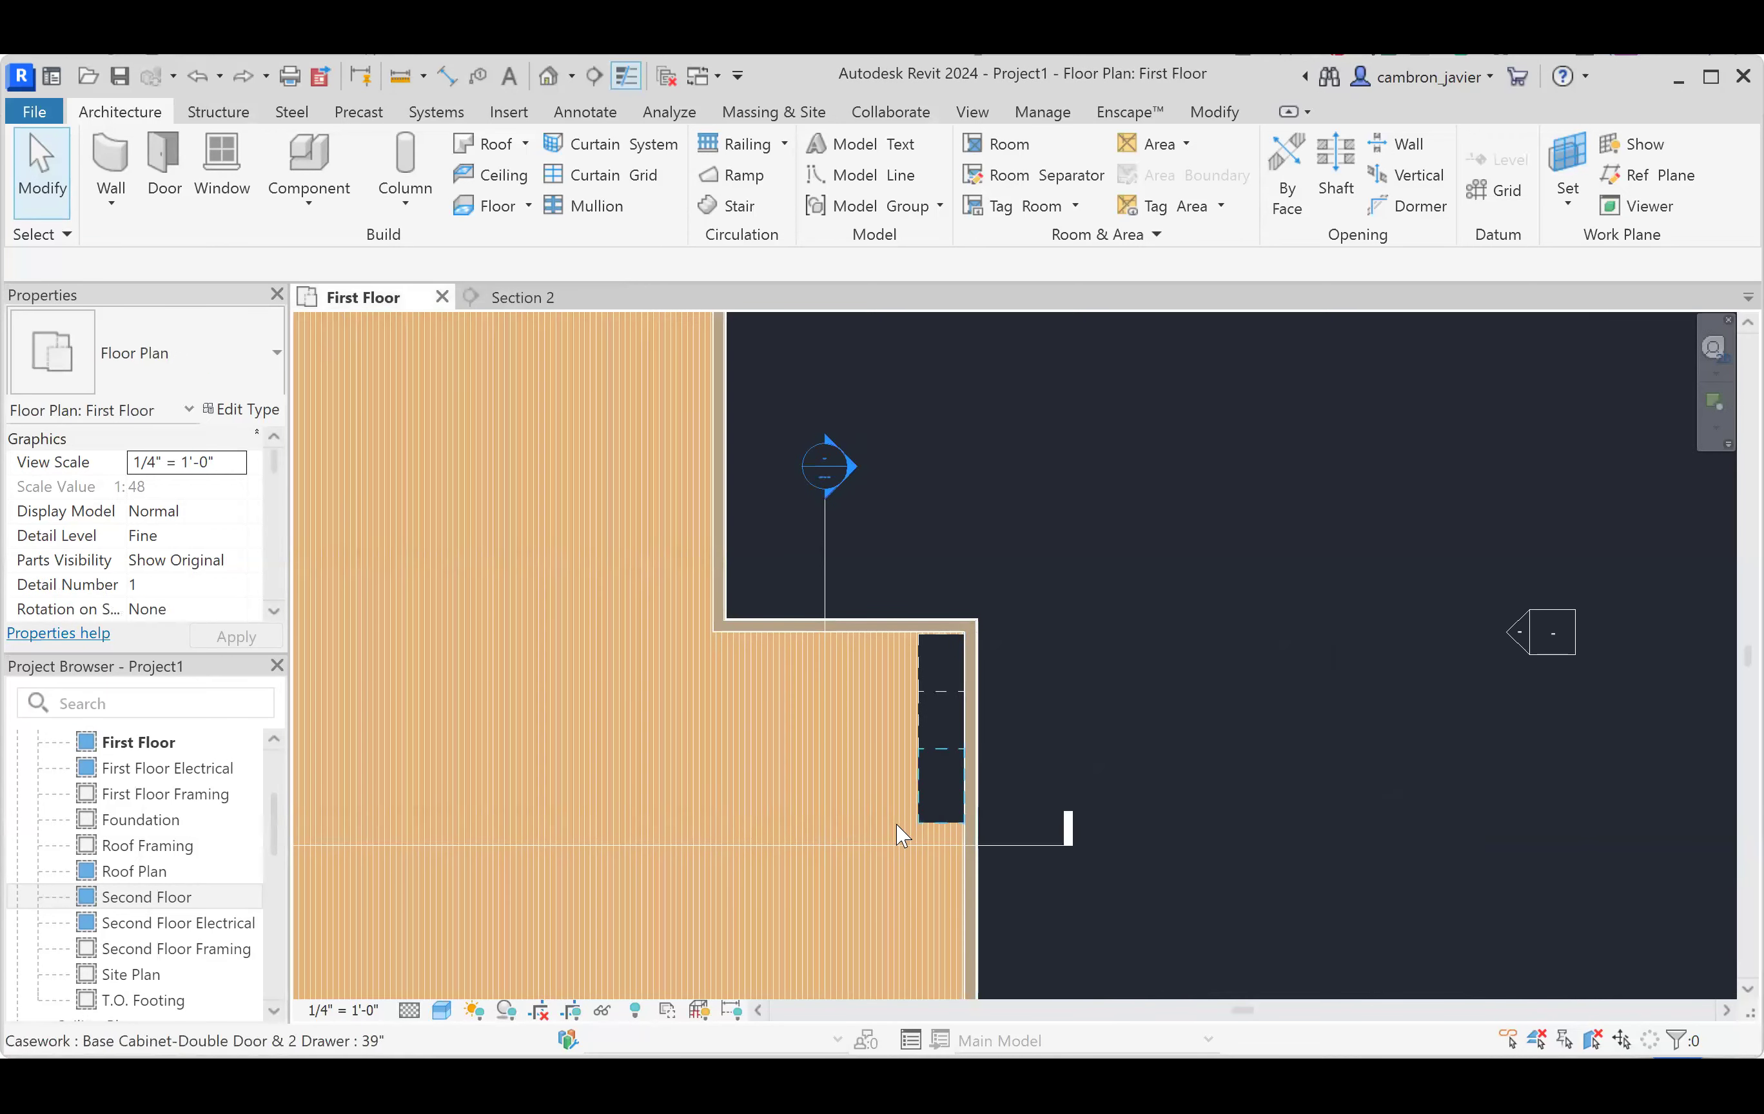
{"action": "scroll", "coordinate": [903, 822], "scroll_direction": "up", "scroll_amount": 2}
{"action": "left_click", "coordinate": [927, 783]}
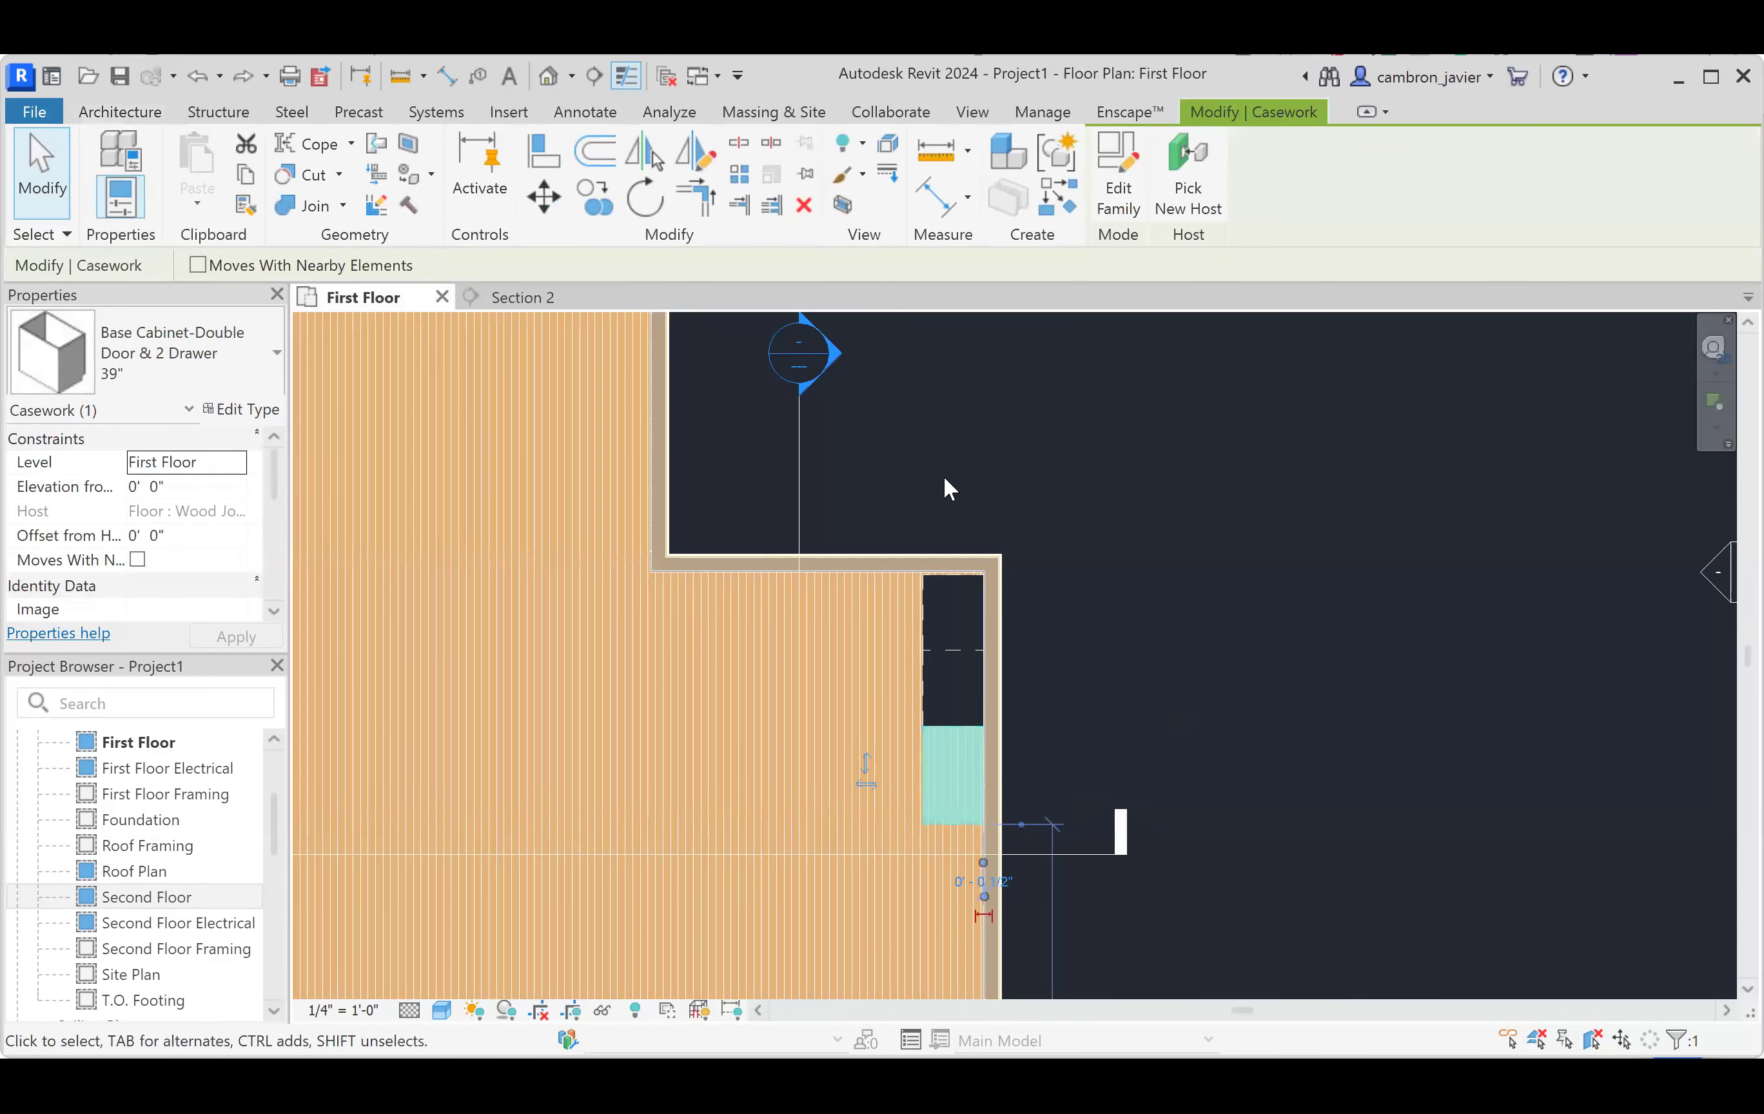
{"action": "key", "text": "Escape"}
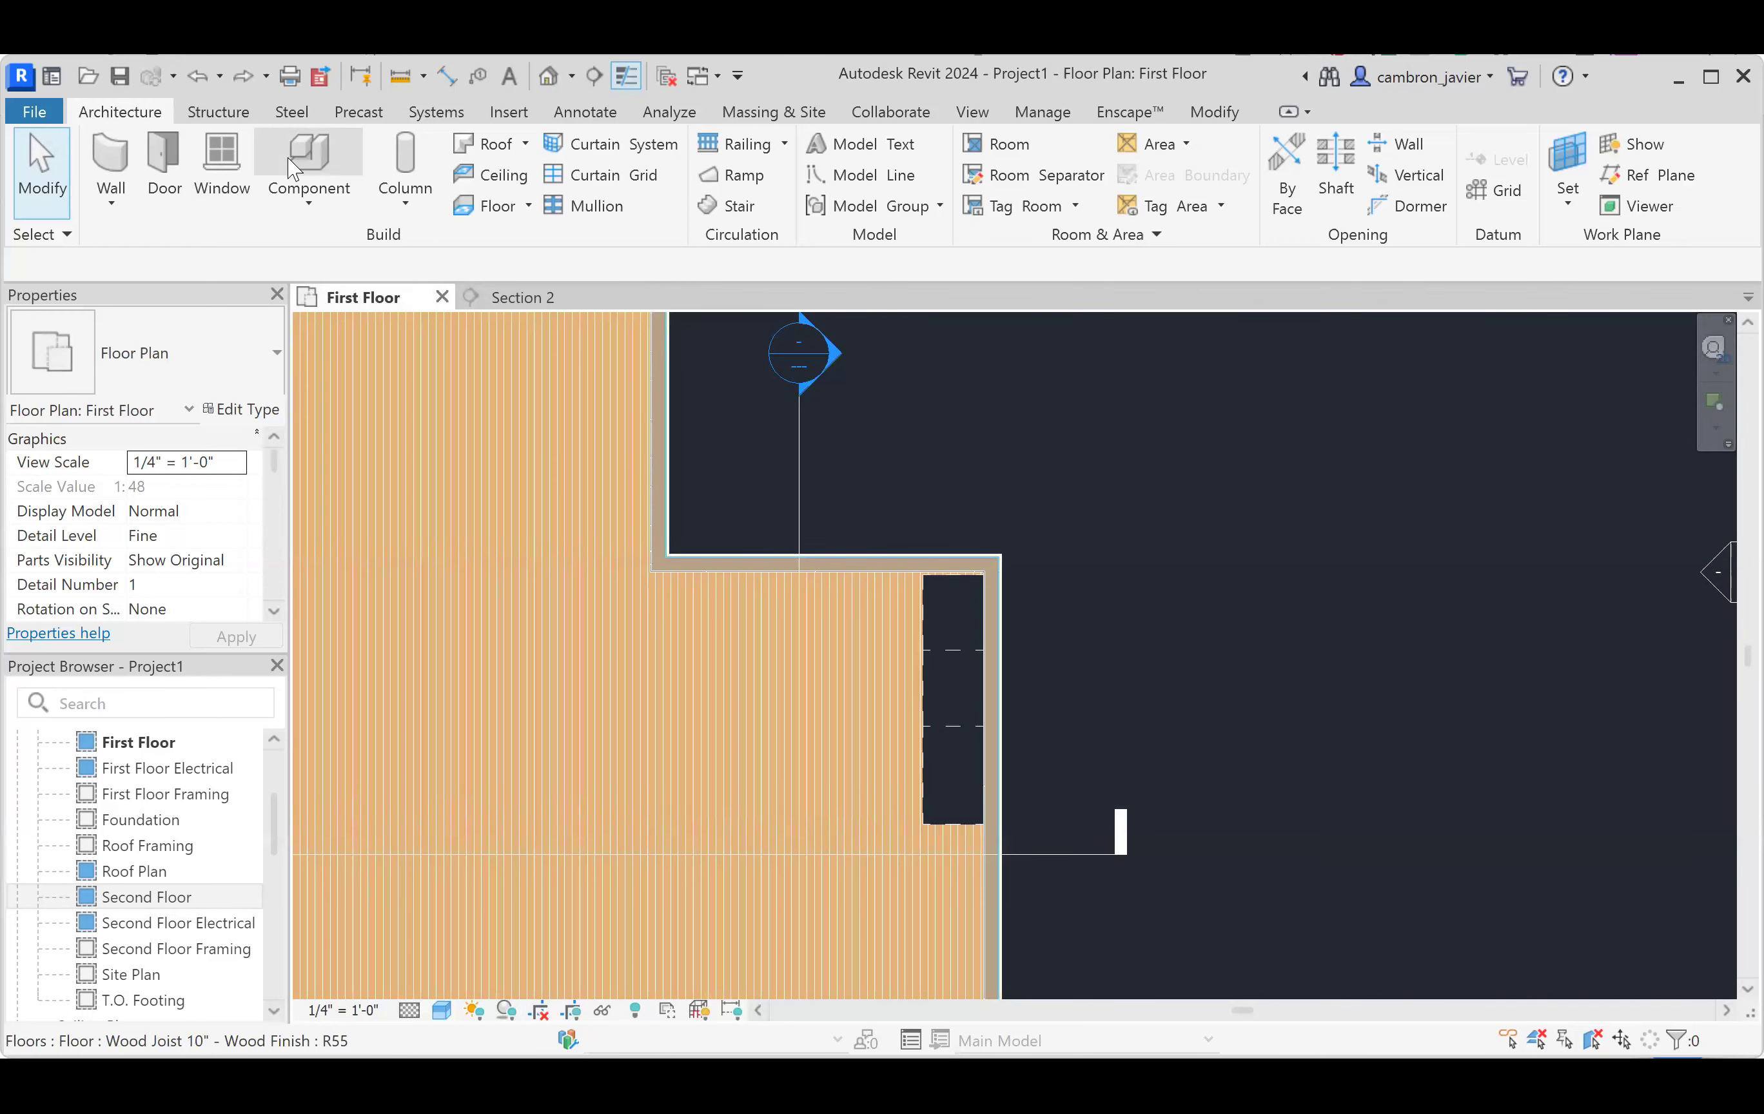
{"action": "scroll", "coordinate": [889, 578], "scroll_direction": "down", "scroll_amount": 2}
{"action": "scroll", "coordinate": [943, 714], "scroll_direction": "up", "scroll_amount": 2}
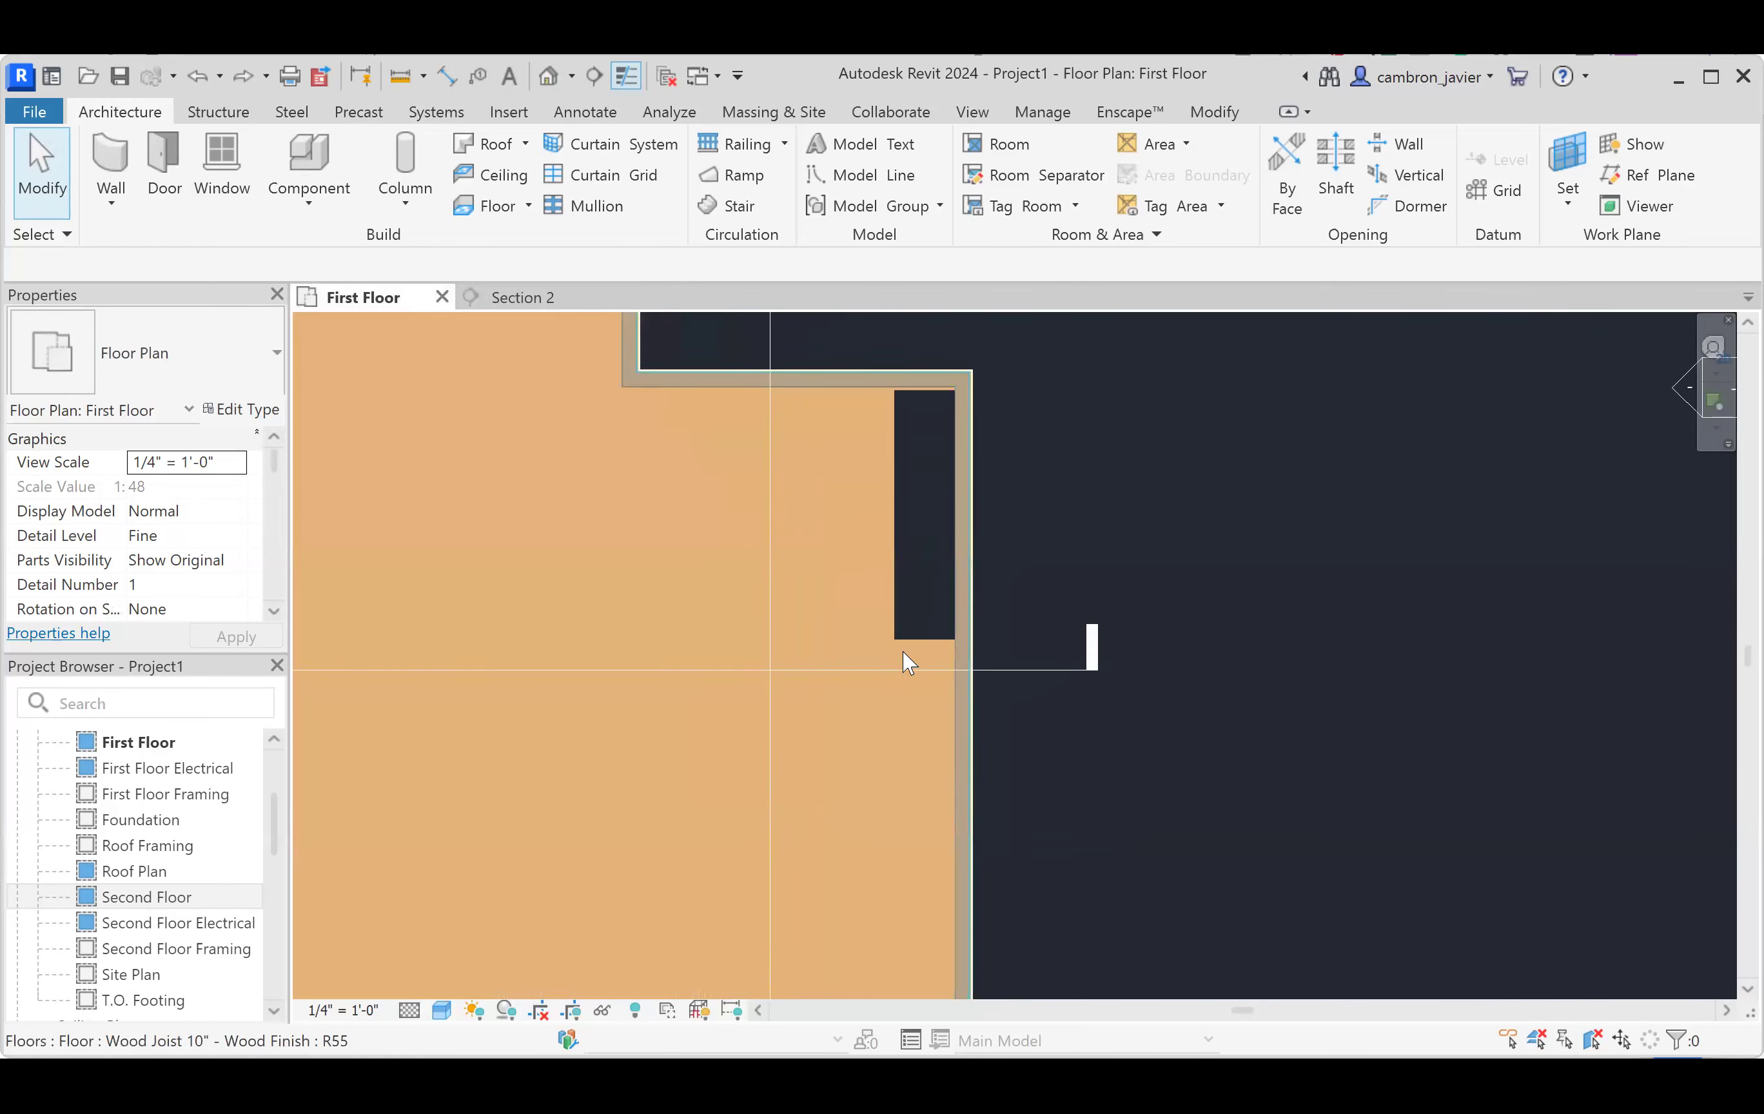
- Start placing another component and review the base cabinet families and sizes already loaded in the project
{"action": "left_click", "coordinate": [324, 160]}
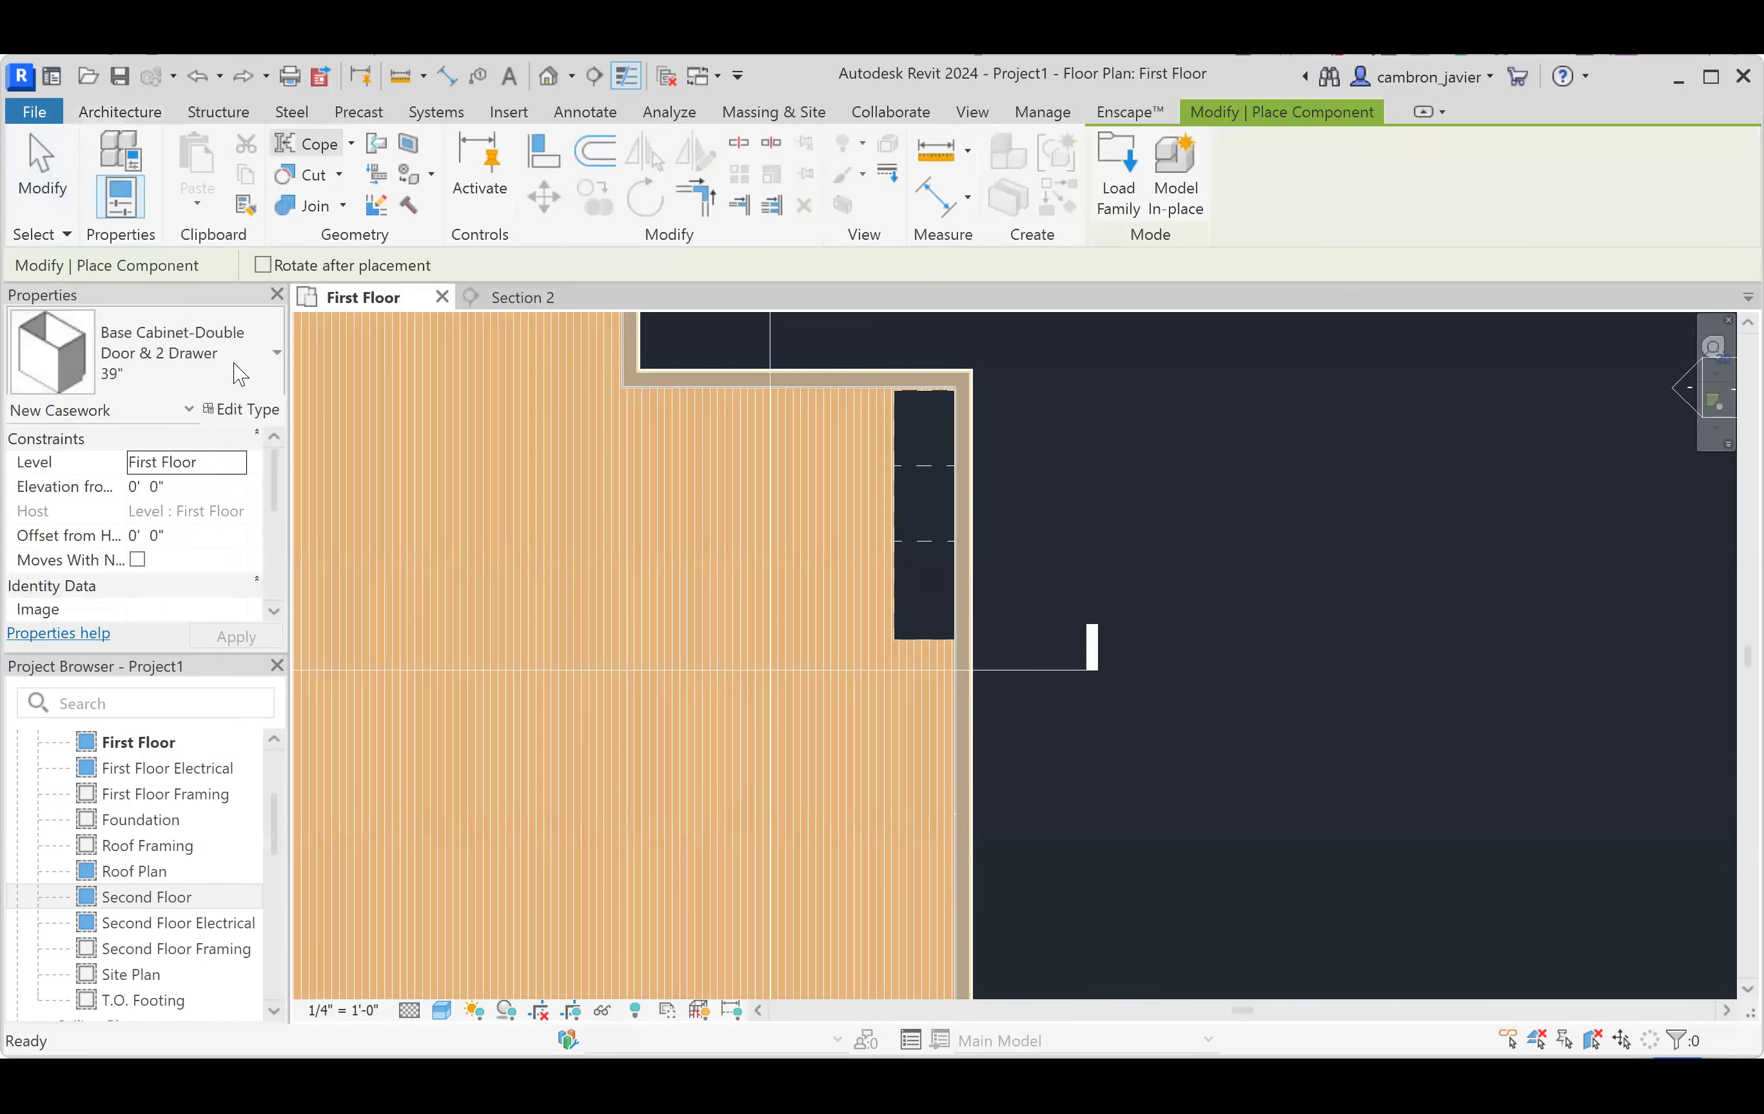
{"action": "left_click", "coordinate": [240, 376]}
{"action": "scroll", "coordinate": [149, 649], "scroll_direction": "up", "scroll_amount": 3}
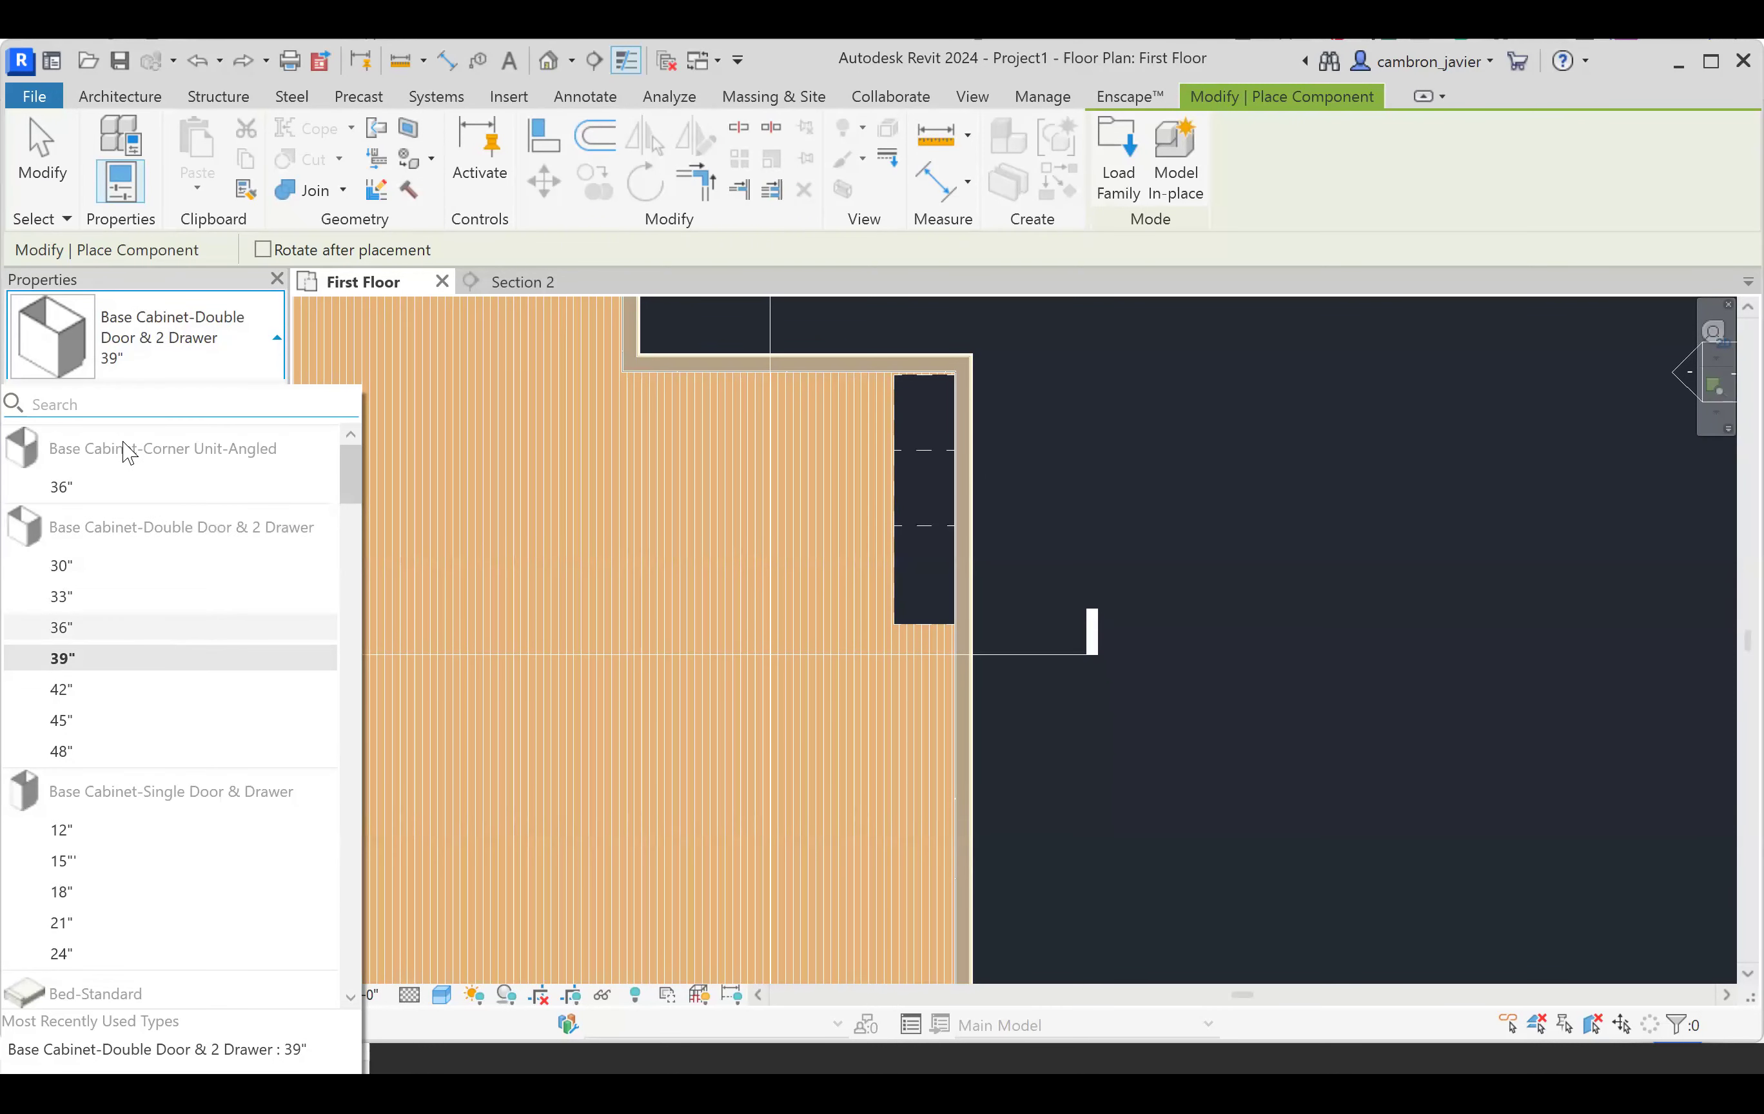
{"action": "mouse_move", "coordinate": [205, 461]}
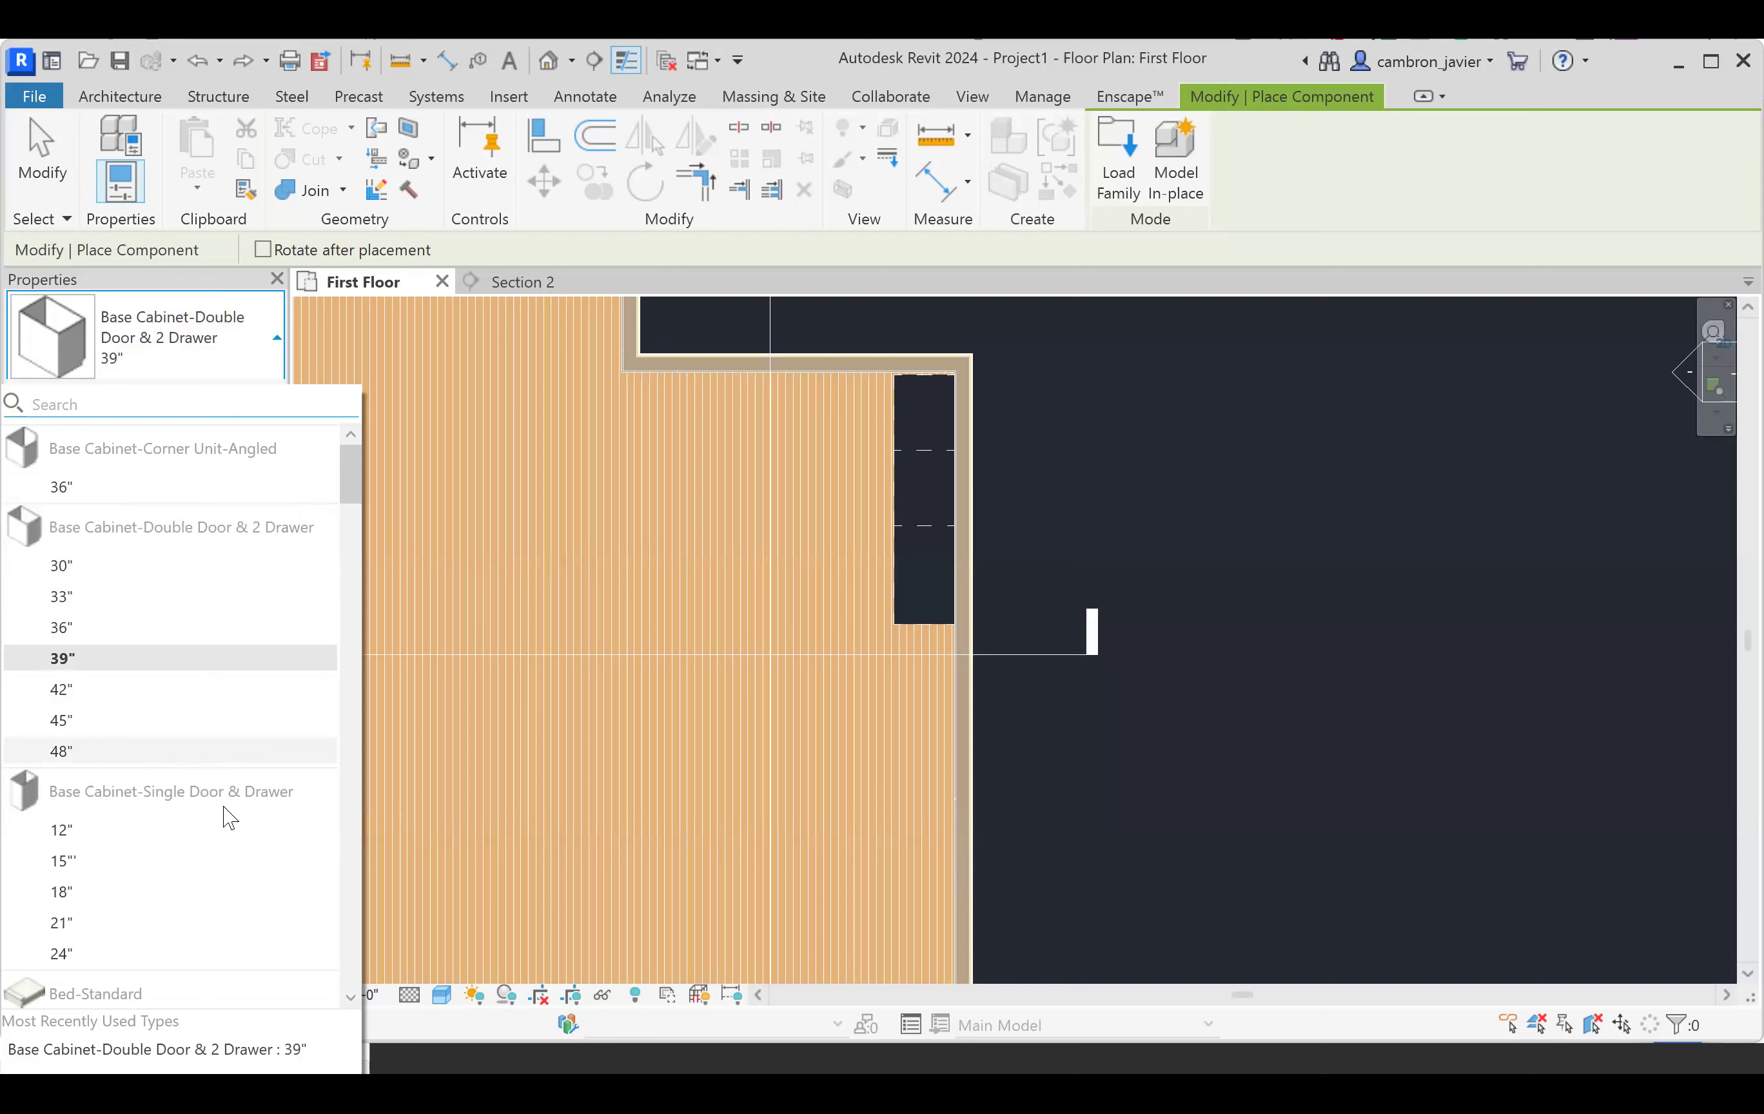
{"action": "scroll", "coordinate": [231, 818], "scroll_direction": "down", "scroll_amount": 2}
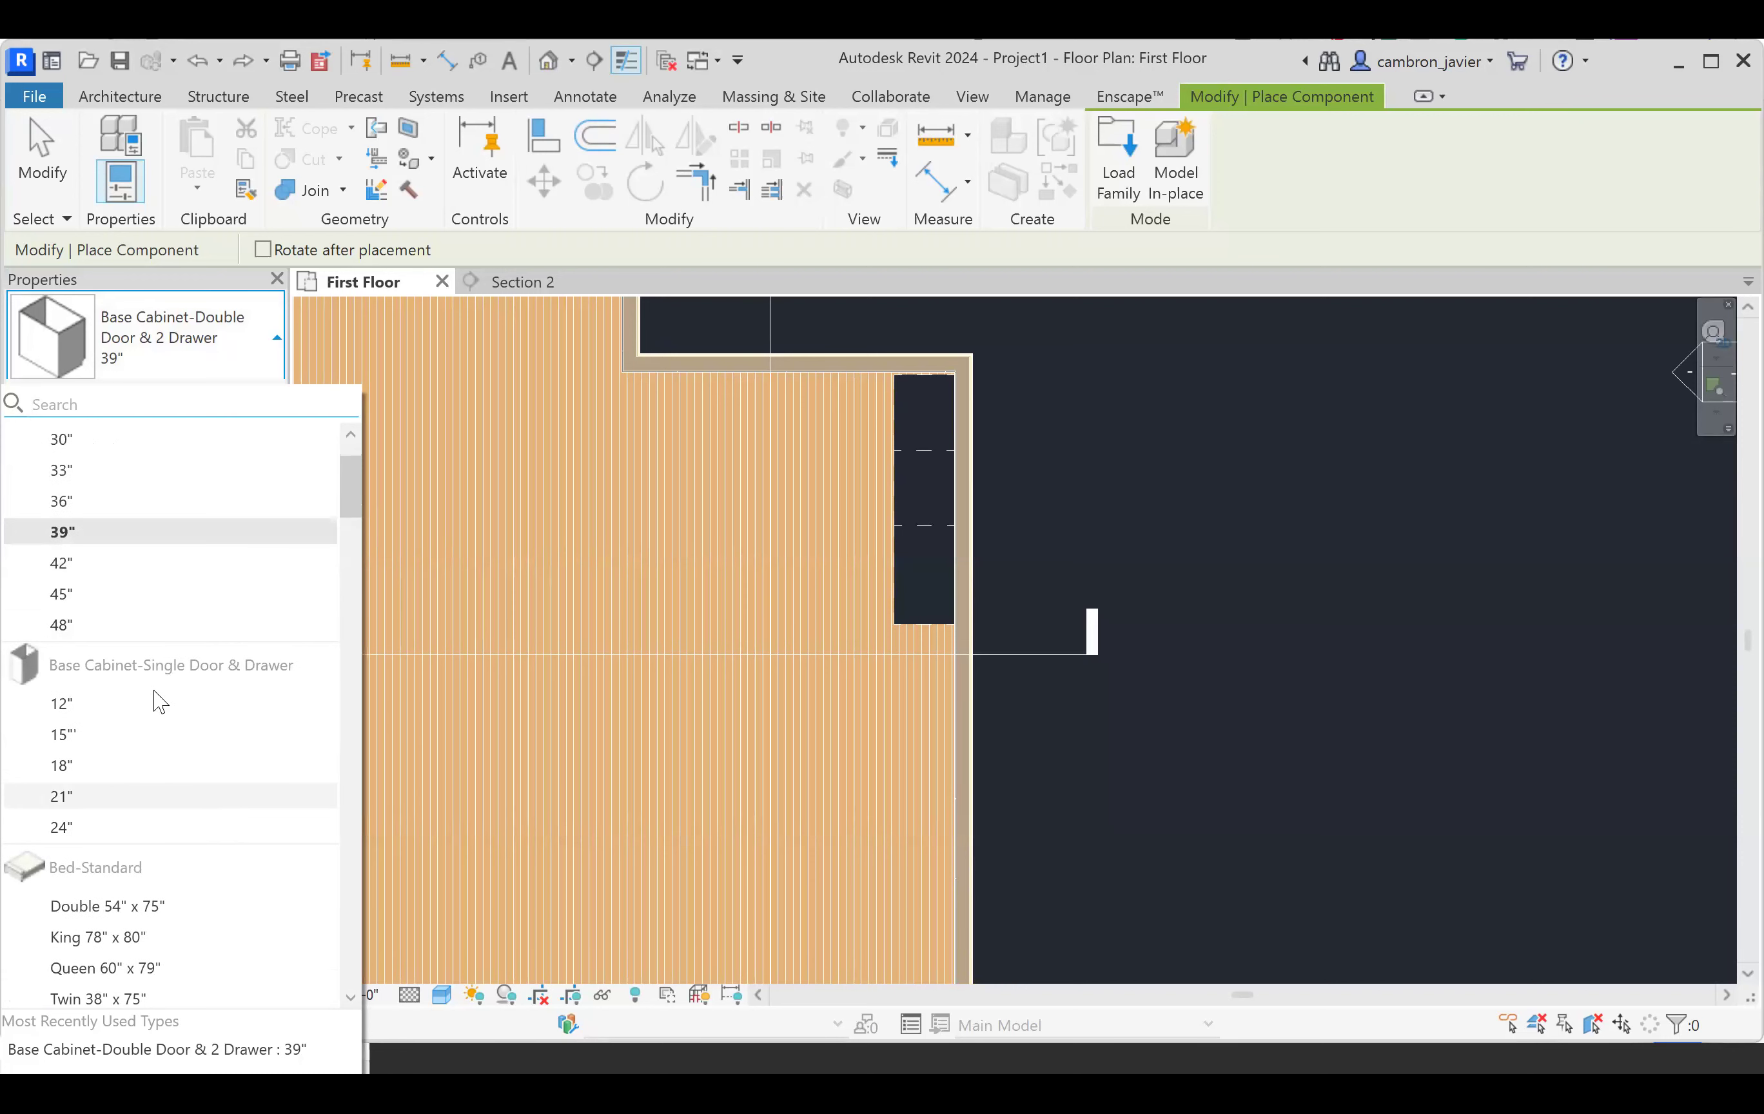
{"action": "scroll", "coordinate": [159, 703], "scroll_direction": "up", "scroll_amount": 2}
{"action": "mouse_move", "coordinate": [159, 703]}
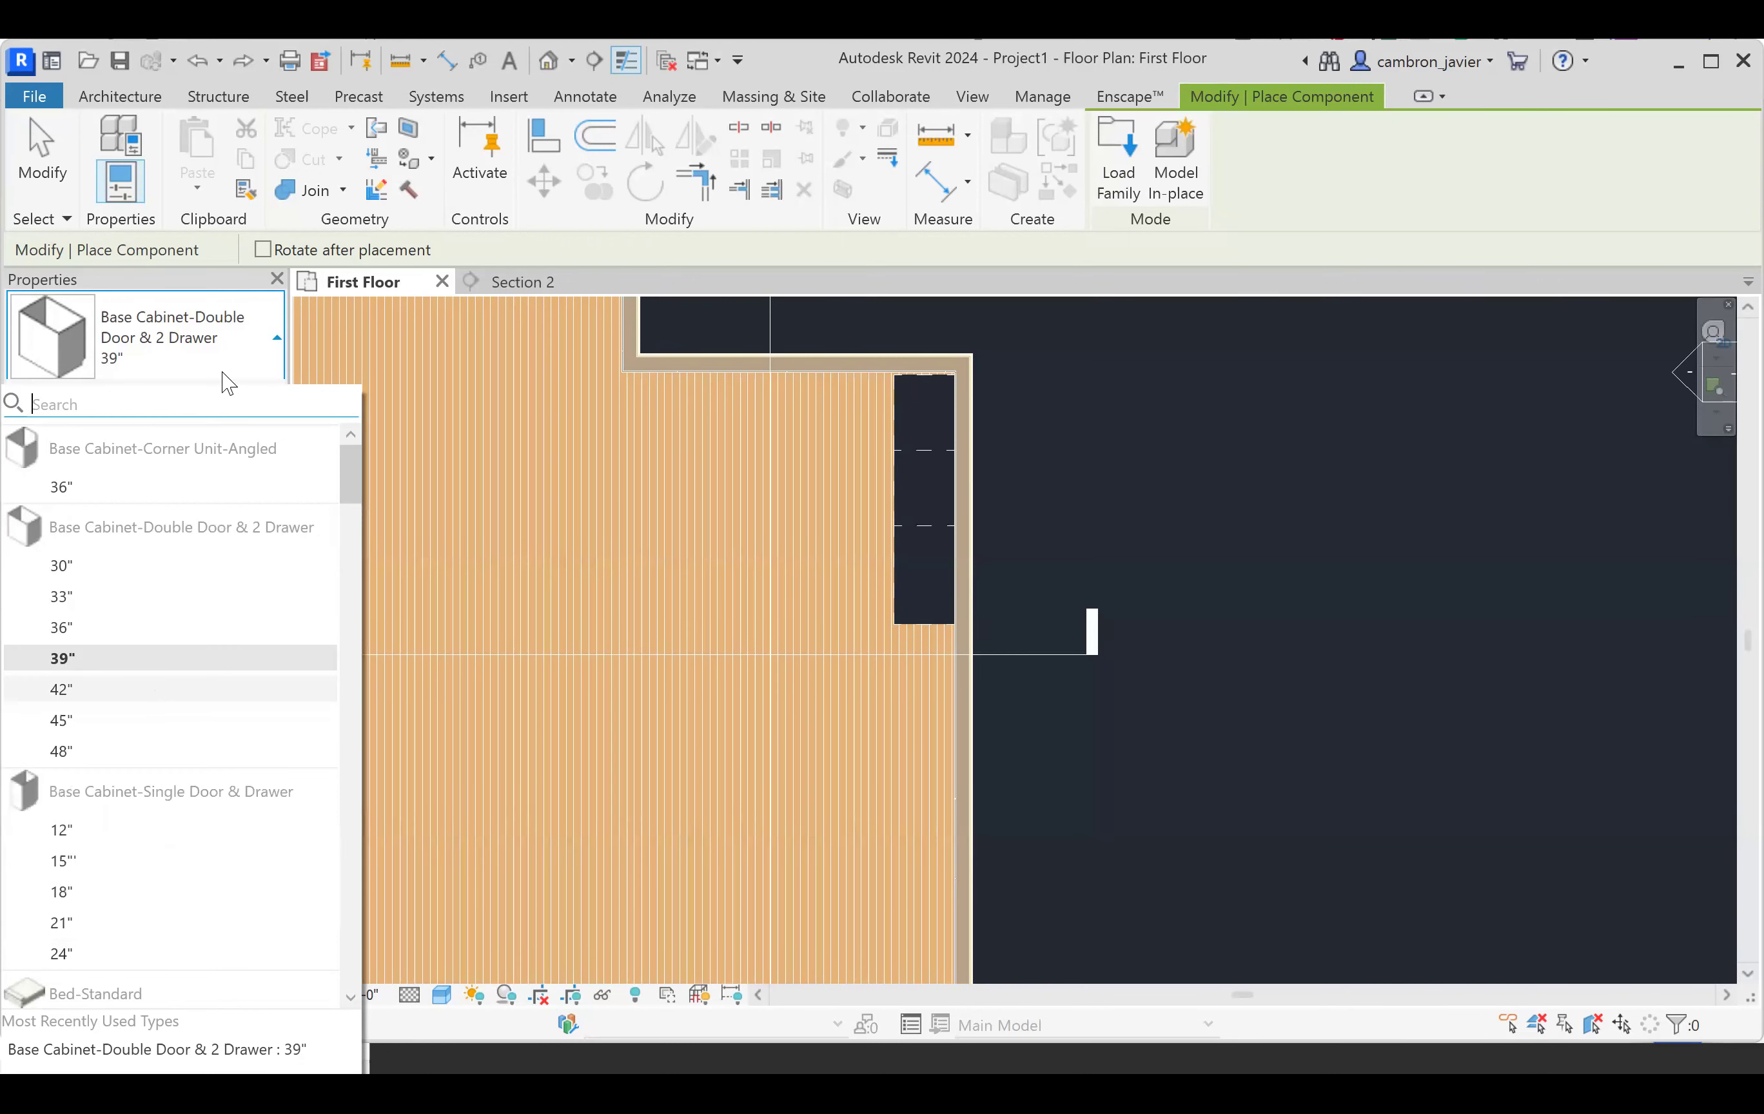
- Start loading a family and browse the US library to the Casework folder
{"action": "left_click", "coordinate": [1115, 164]}
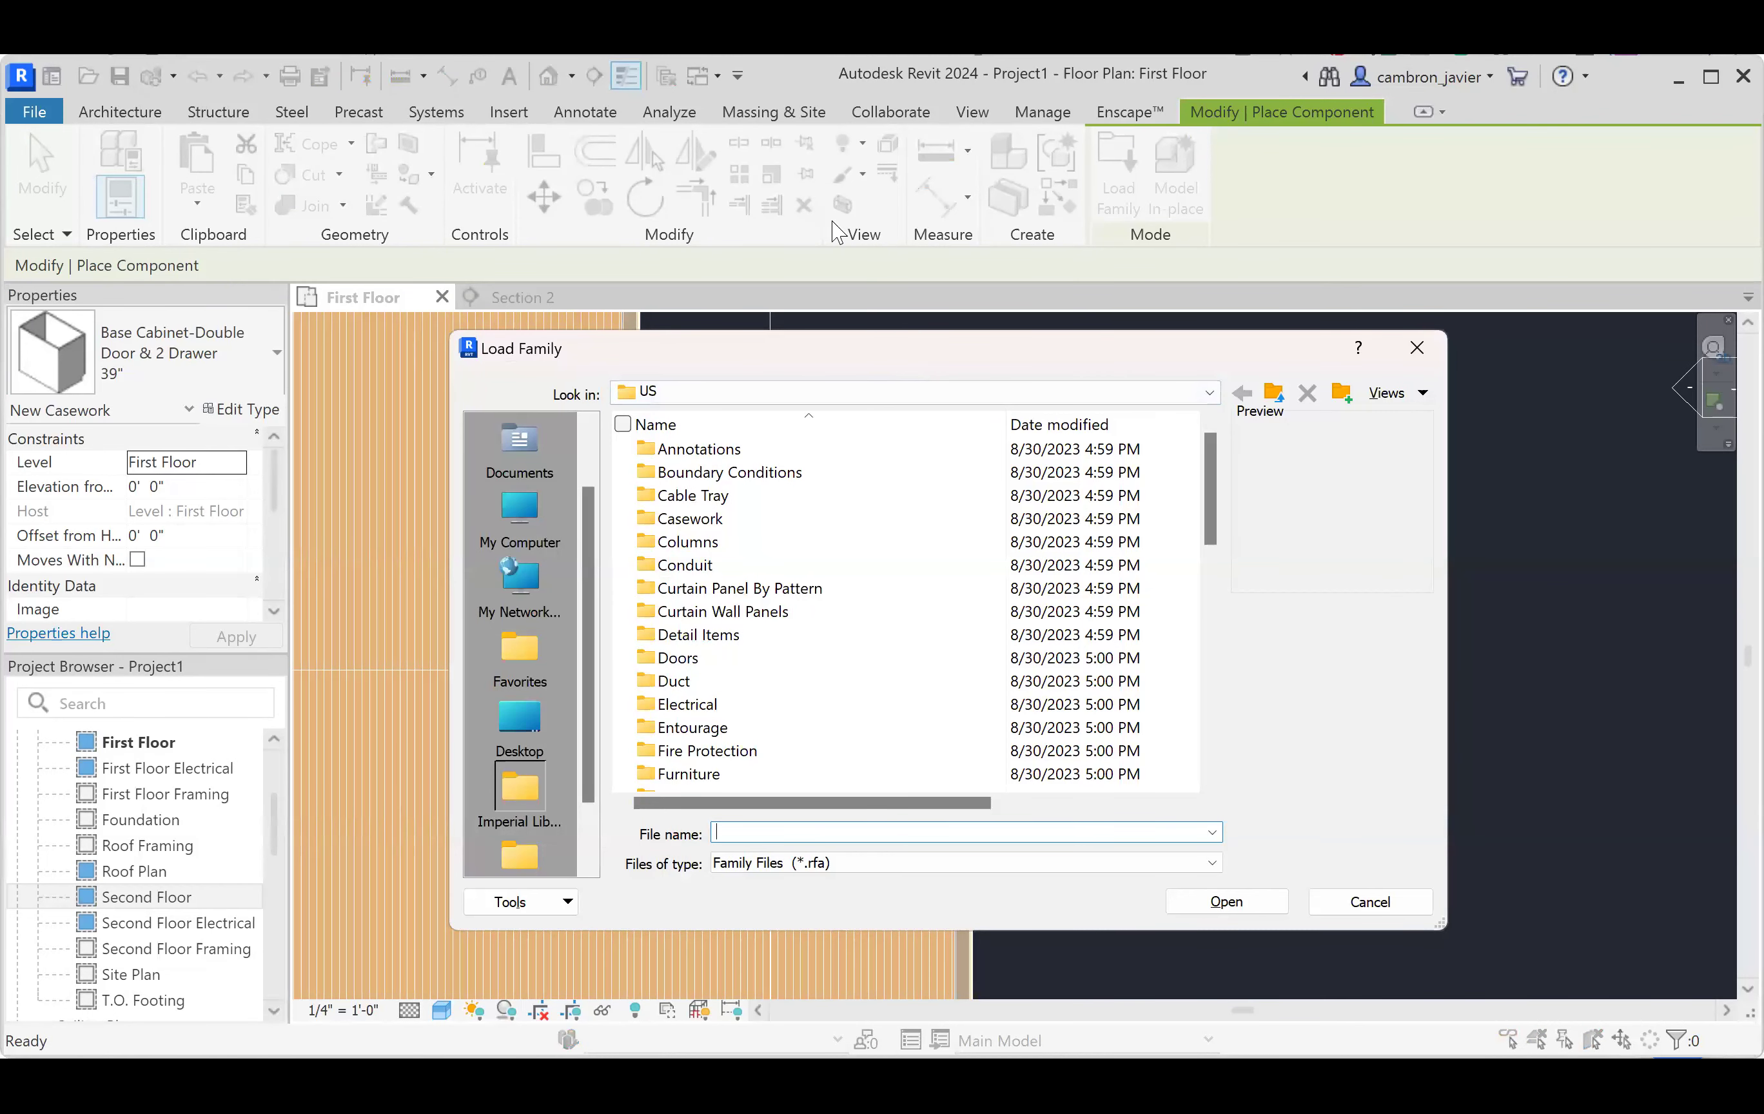
{"action": "left_click_drag", "start_coordinate": [835, 232], "coordinate": [837, 232]}
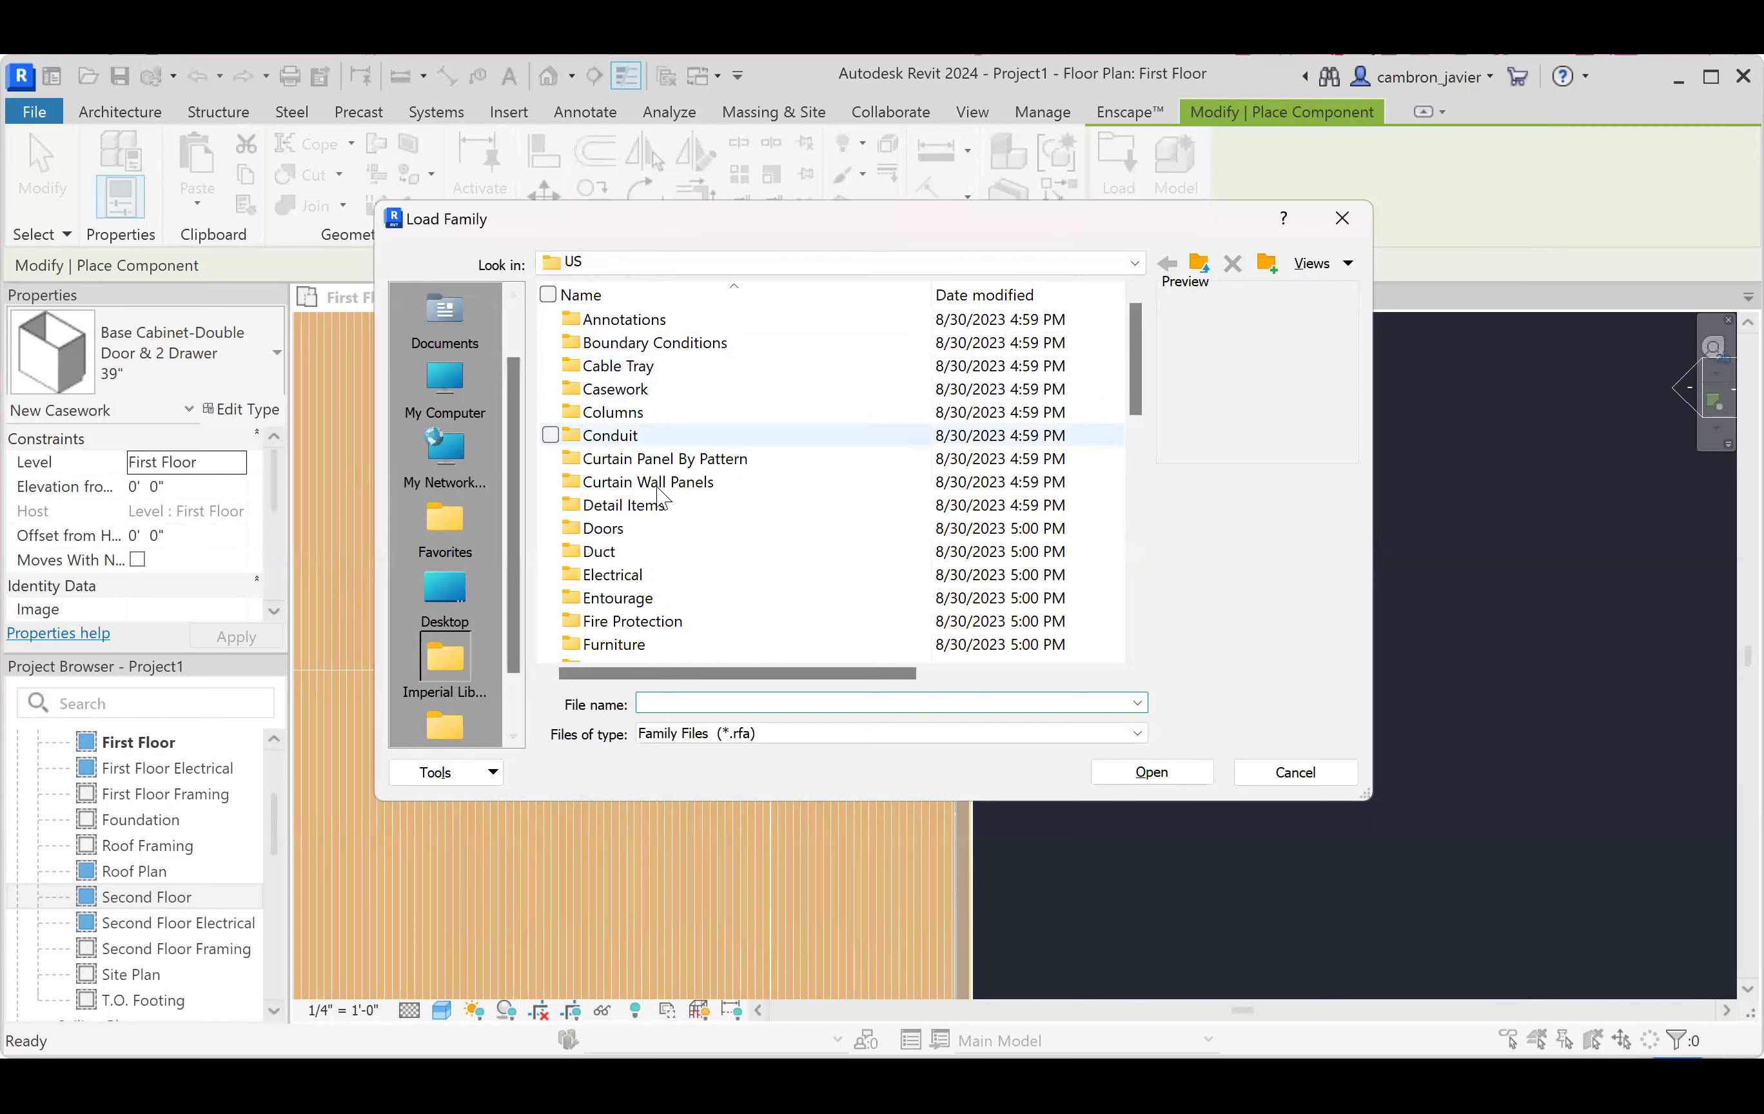
{"action": "left_click", "coordinate": [646, 531]}
{"action": "scroll", "coordinate": [647, 535], "scroll_direction": "down", "scroll_amount": 10}
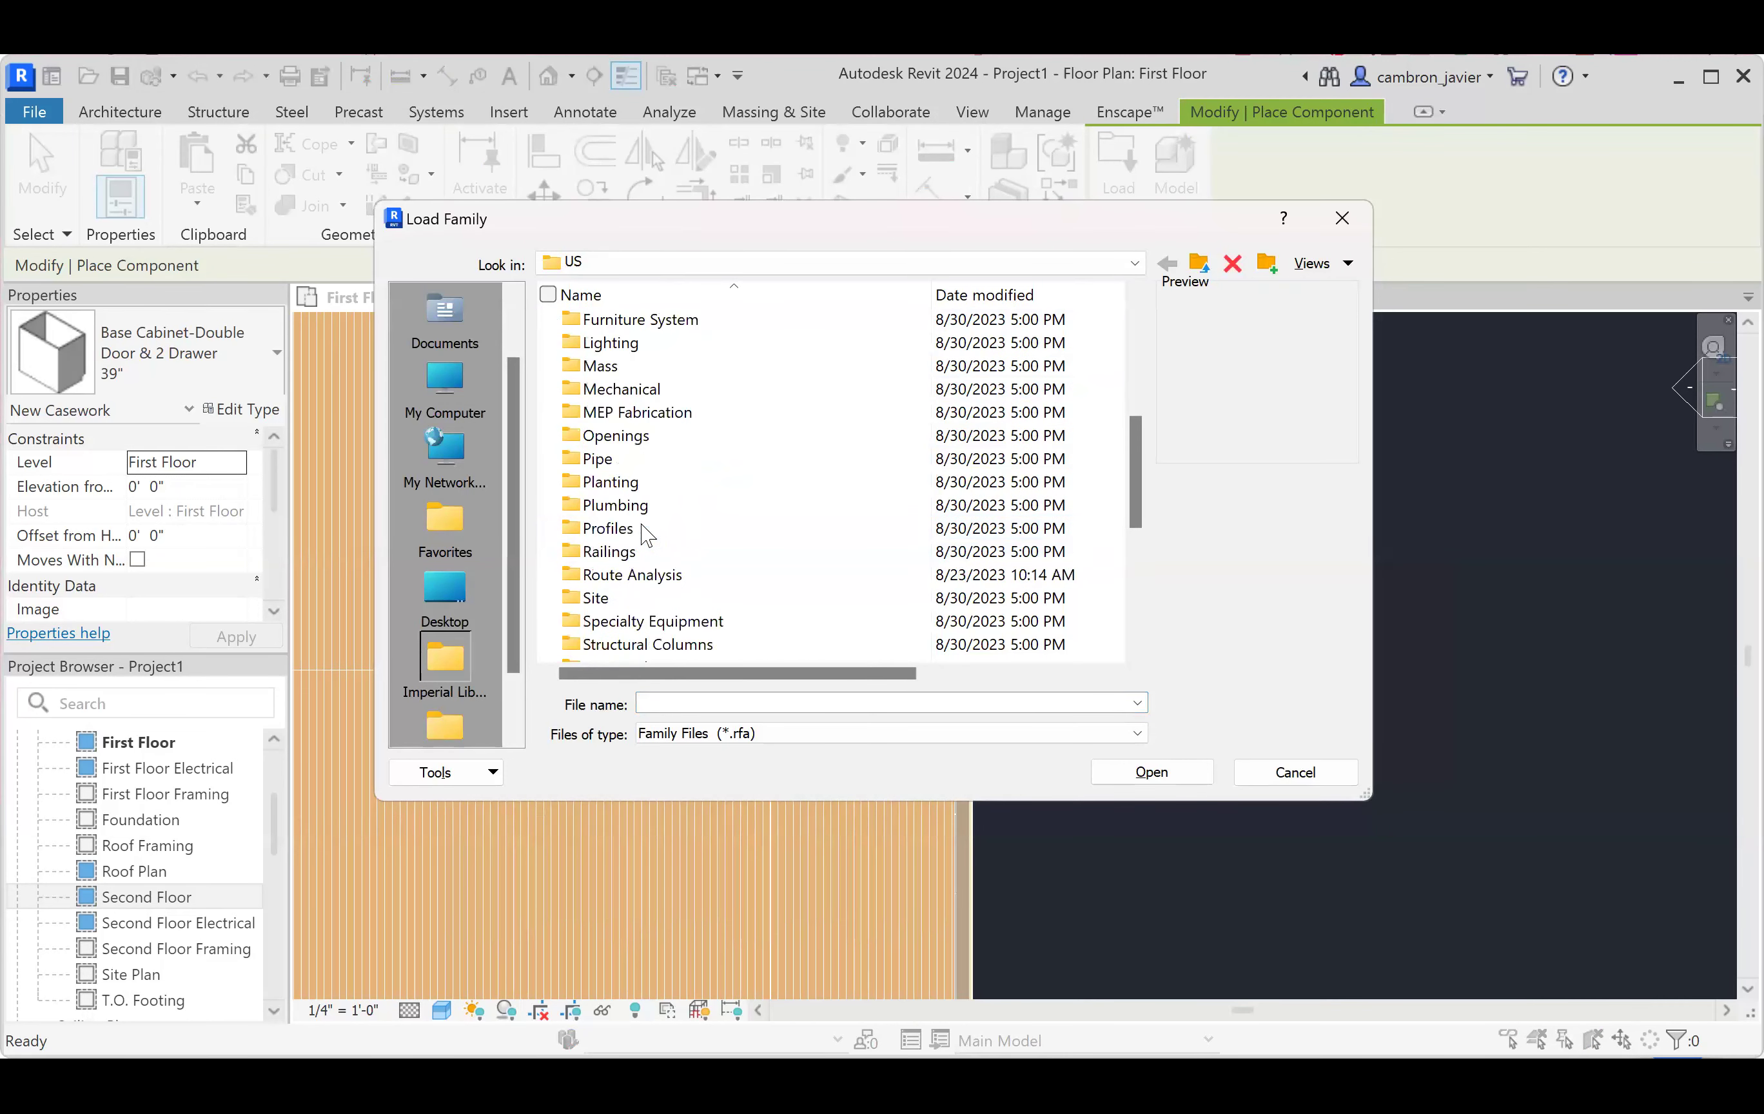
{"action": "left_click", "coordinate": [652, 628]}
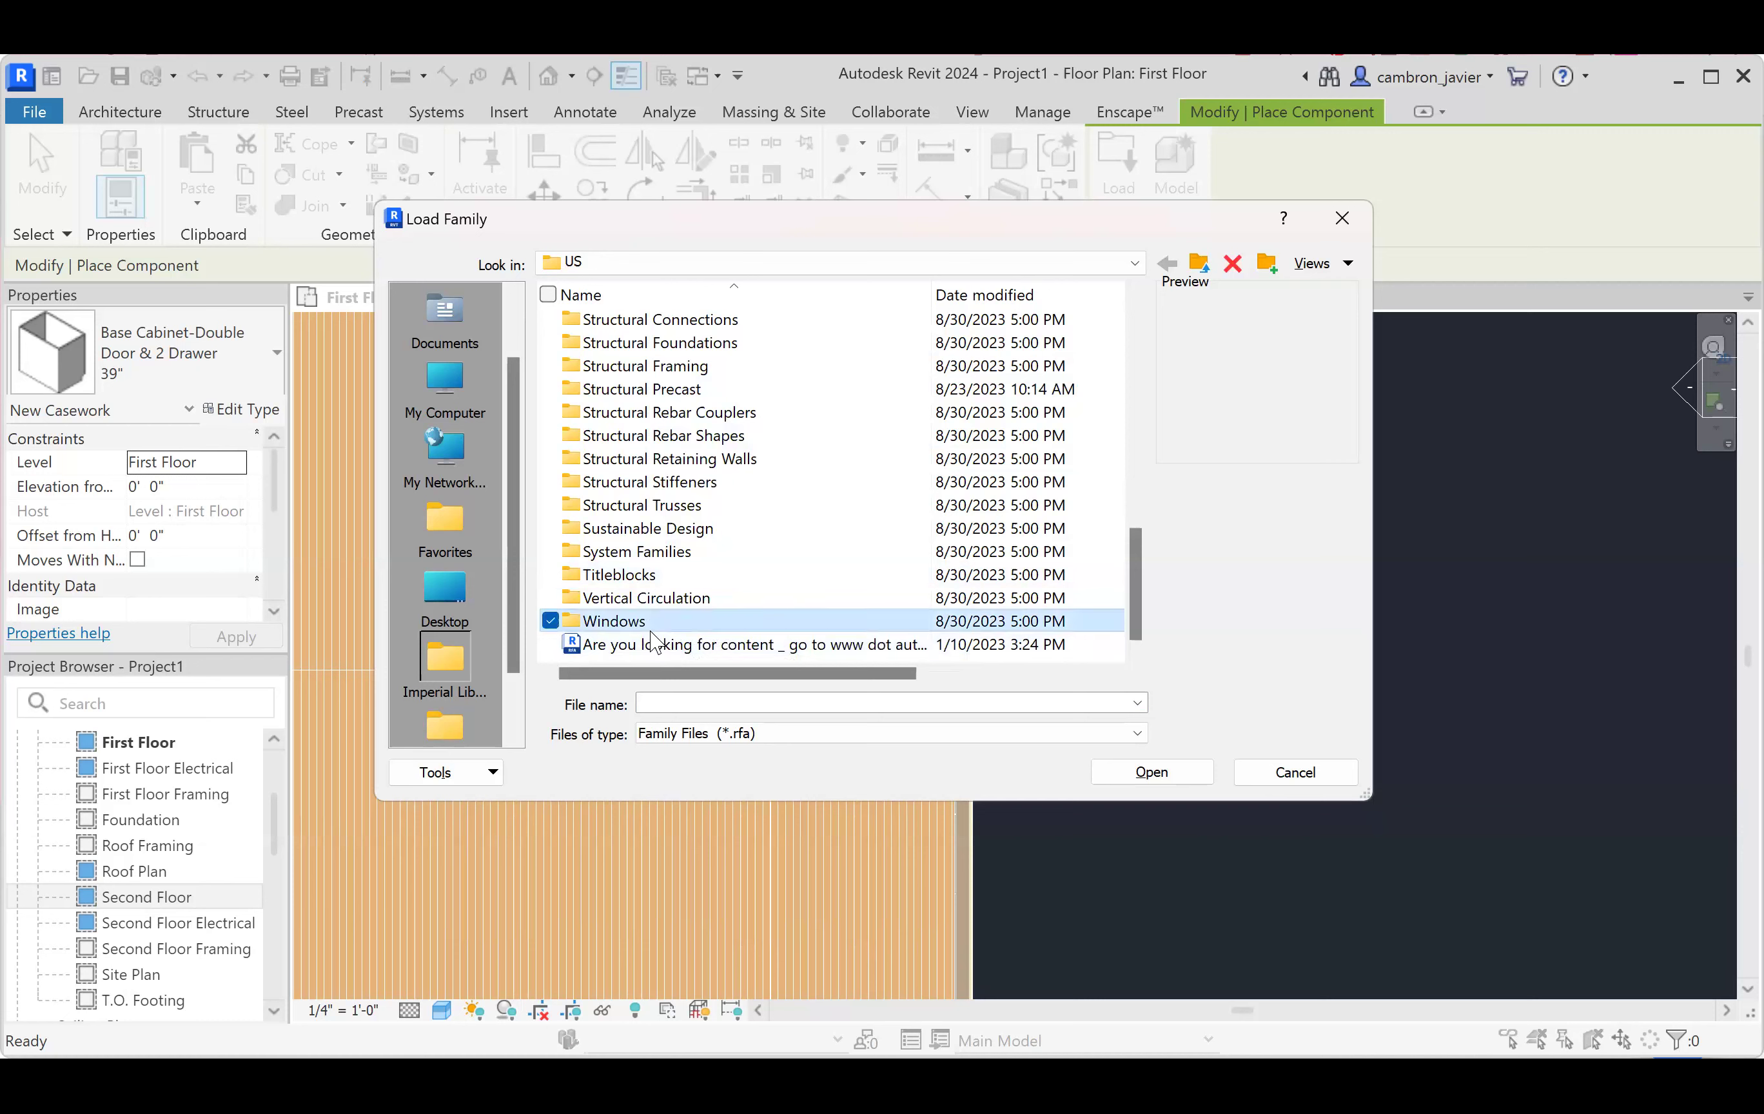
{"action": "scroll", "coordinate": [654, 628], "scroll_direction": "up", "scroll_amount": 7}
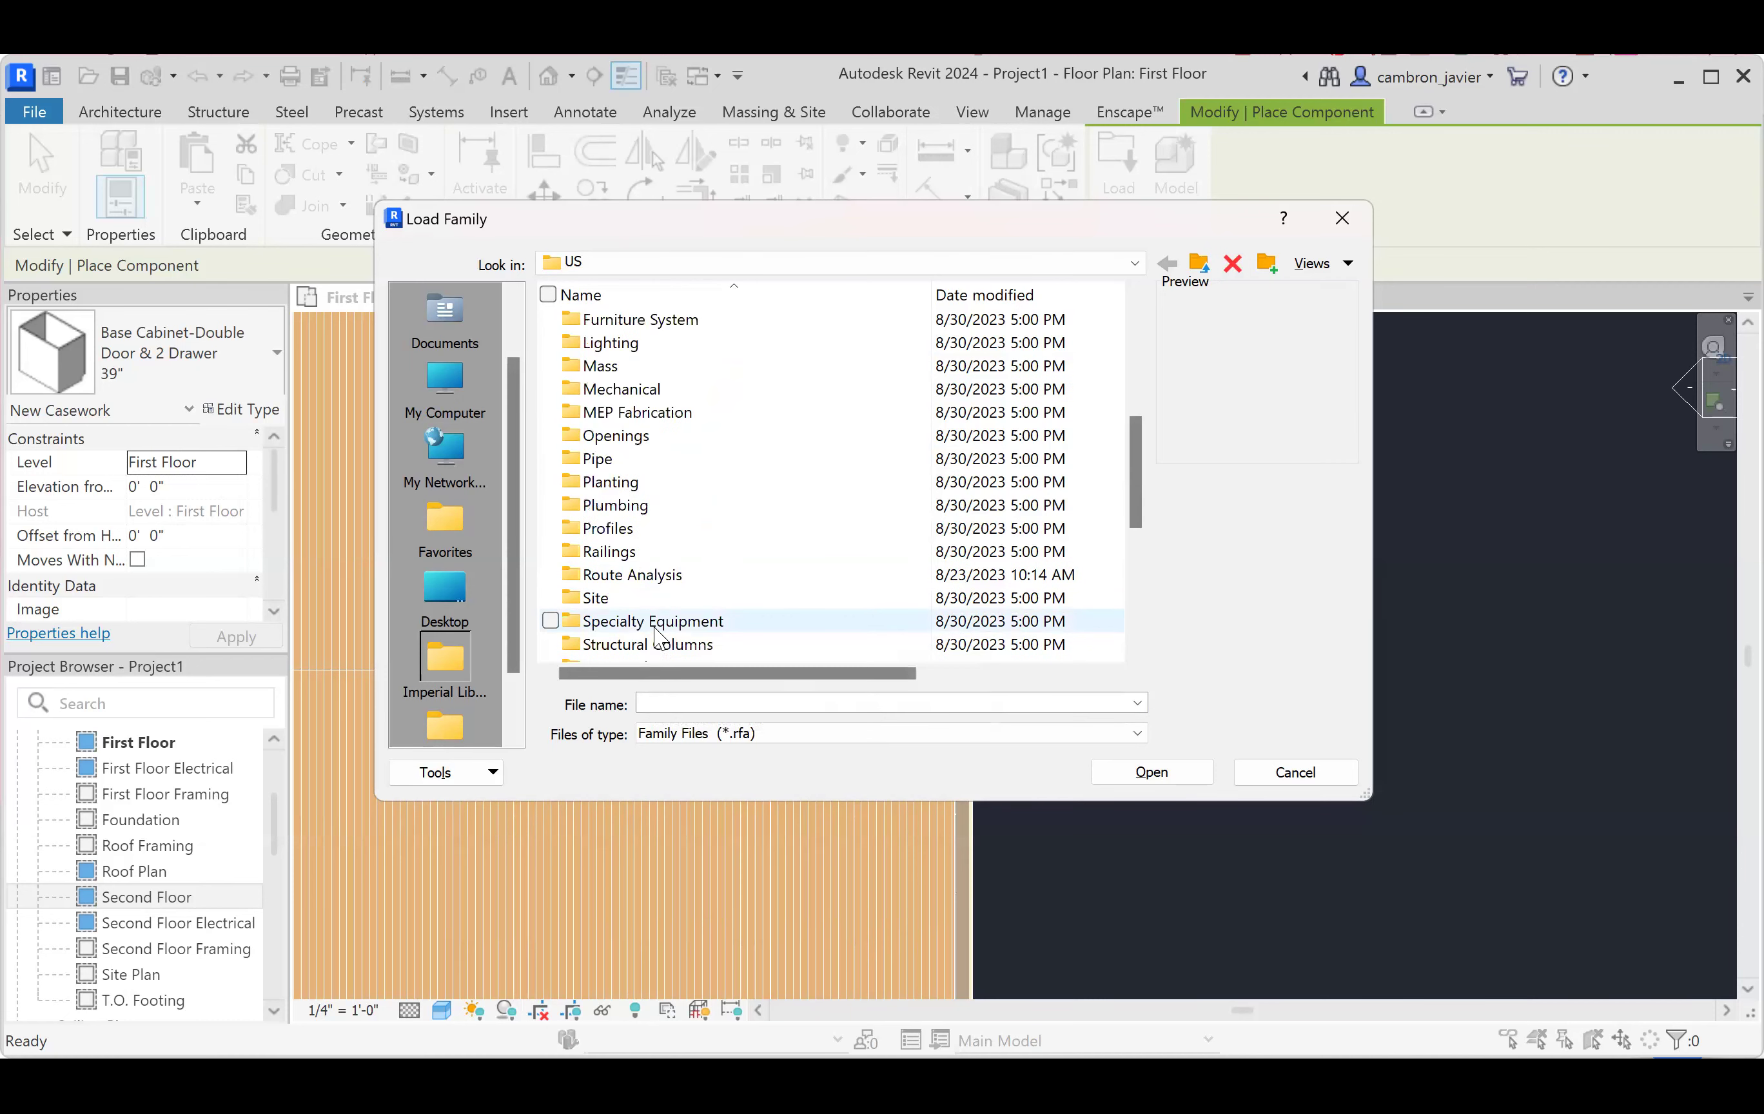
{"action": "scroll", "coordinate": [667, 593], "scroll_direction": "up", "scroll_amount": 1}
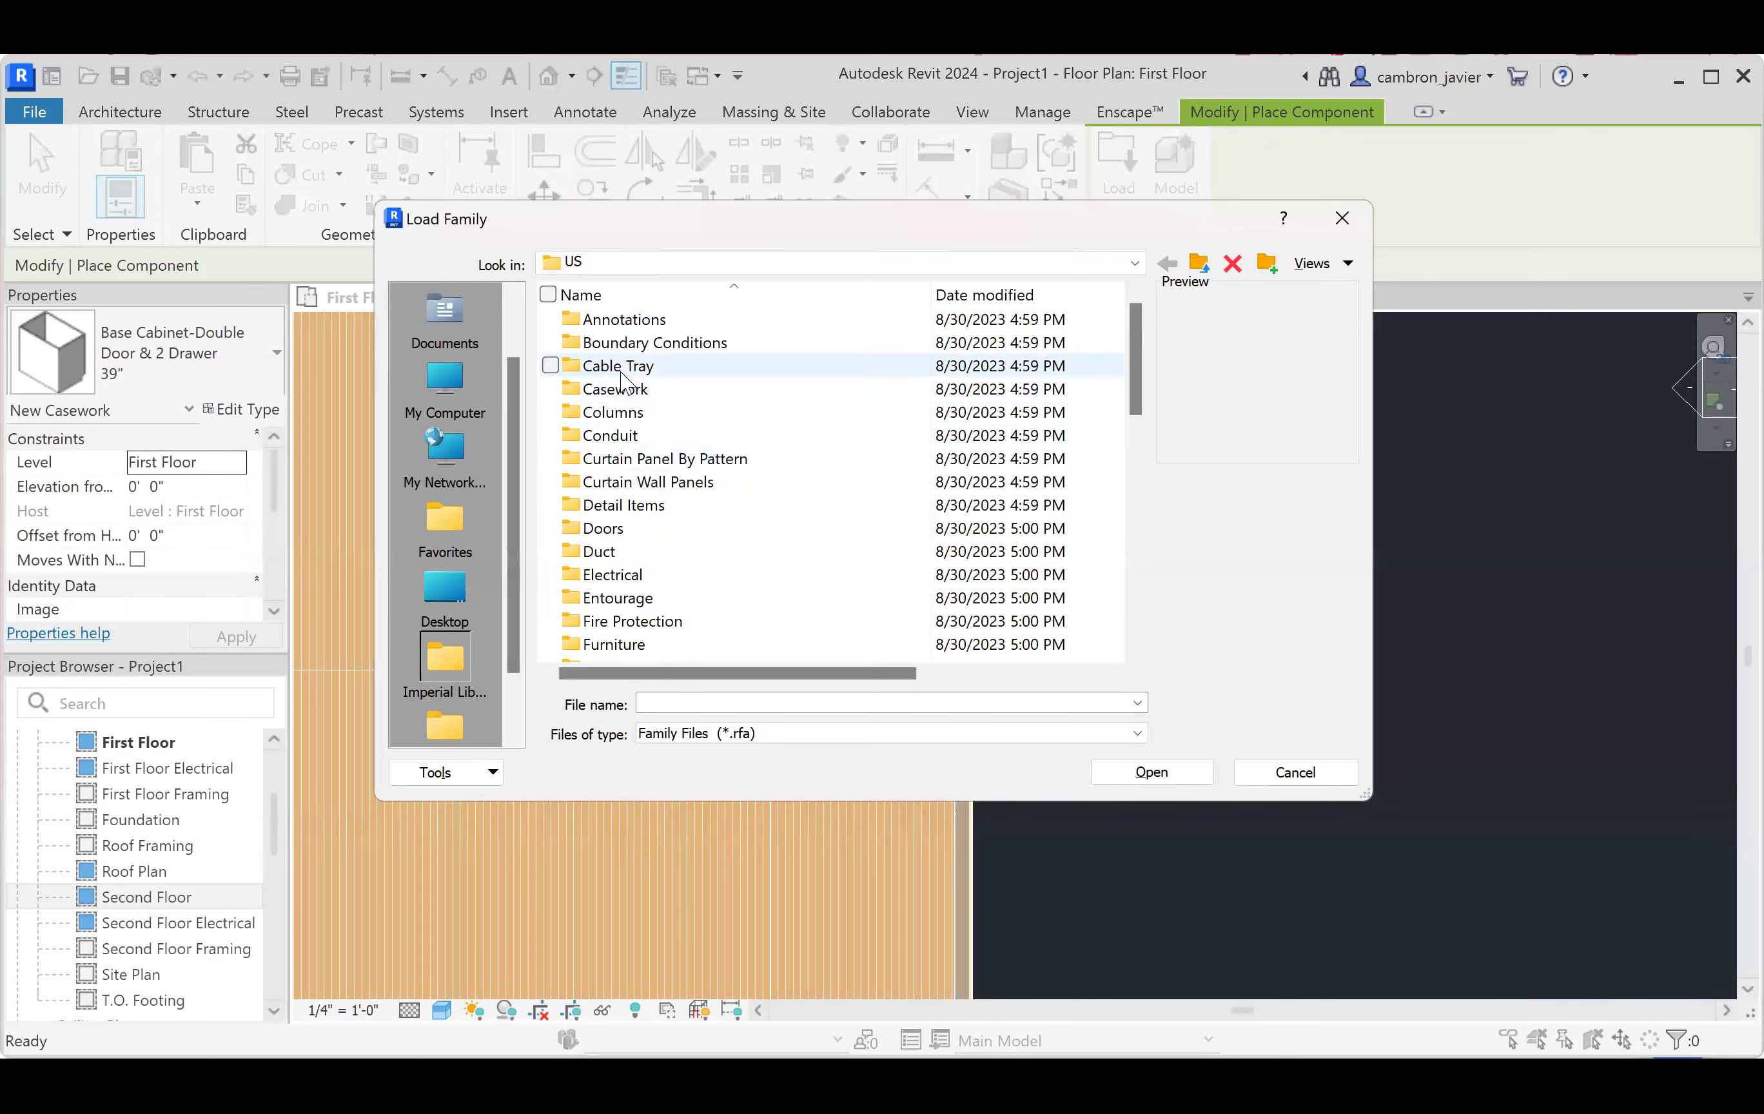
{"action": "left_click", "coordinate": [673, 391]}
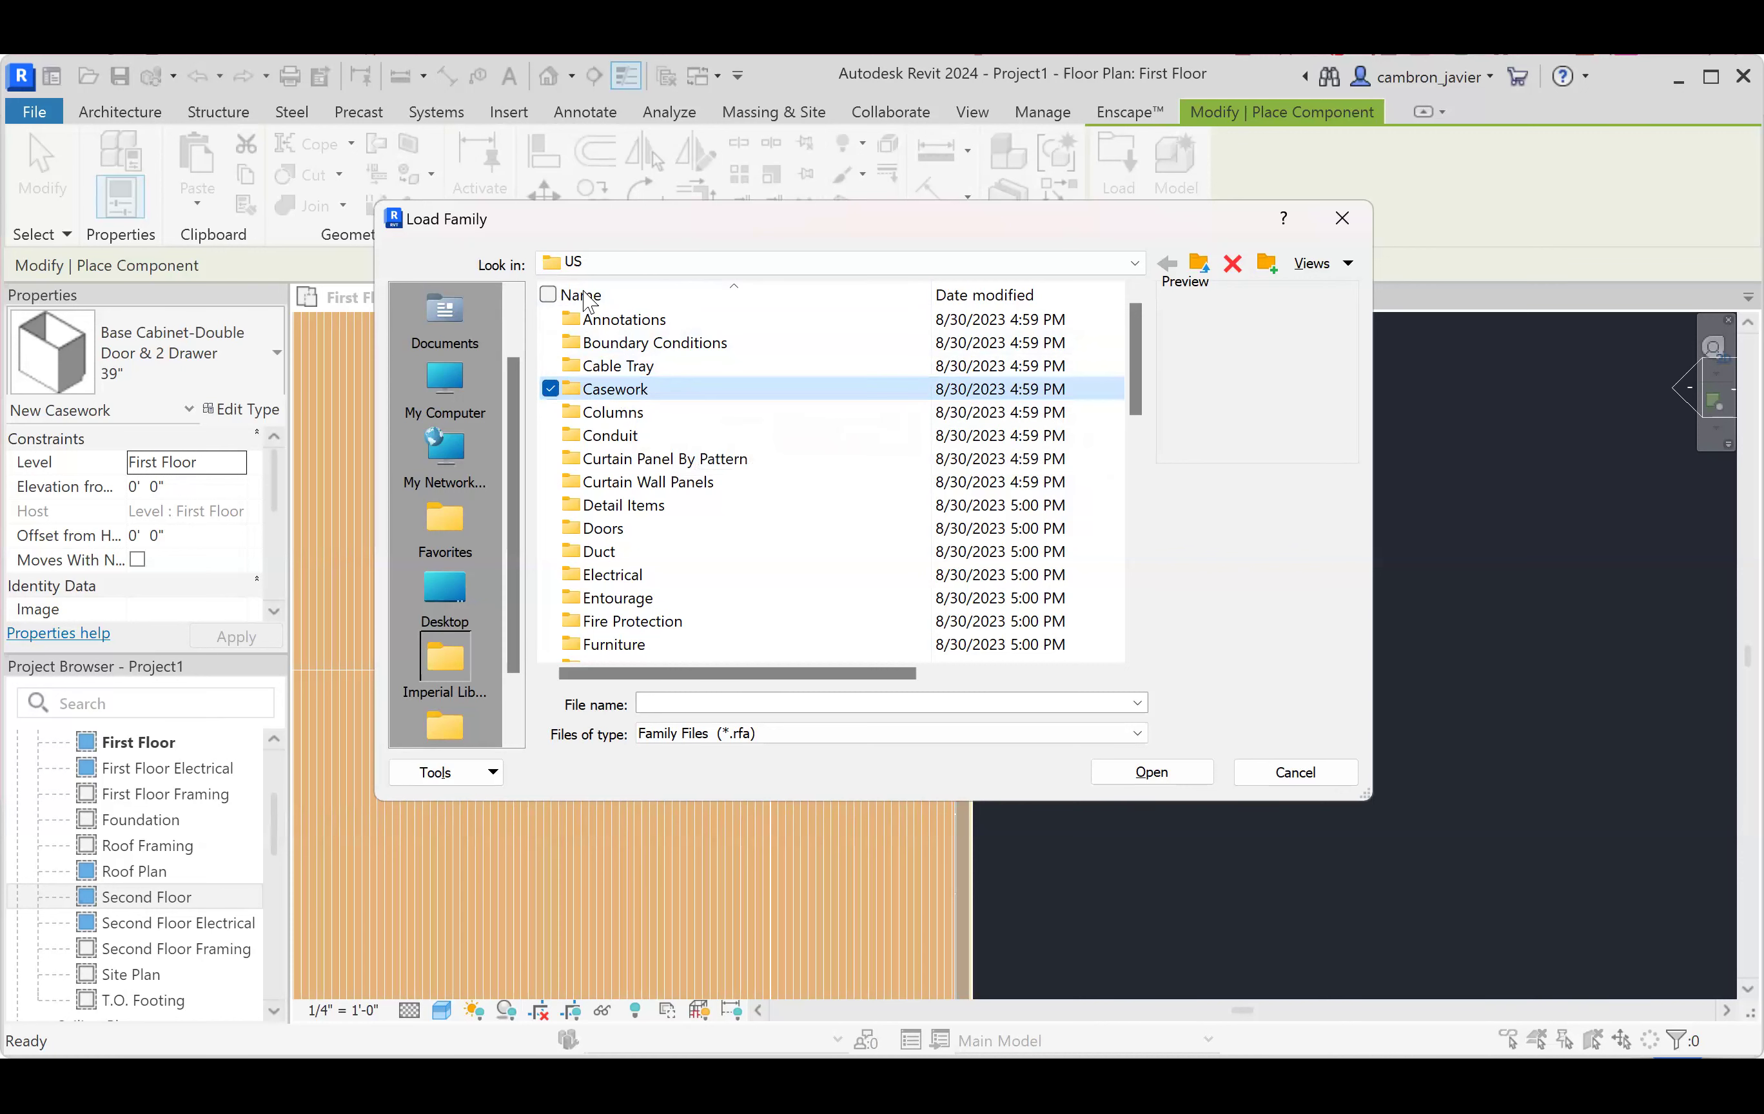
{"action": "double_click", "coordinate": [619, 391]}
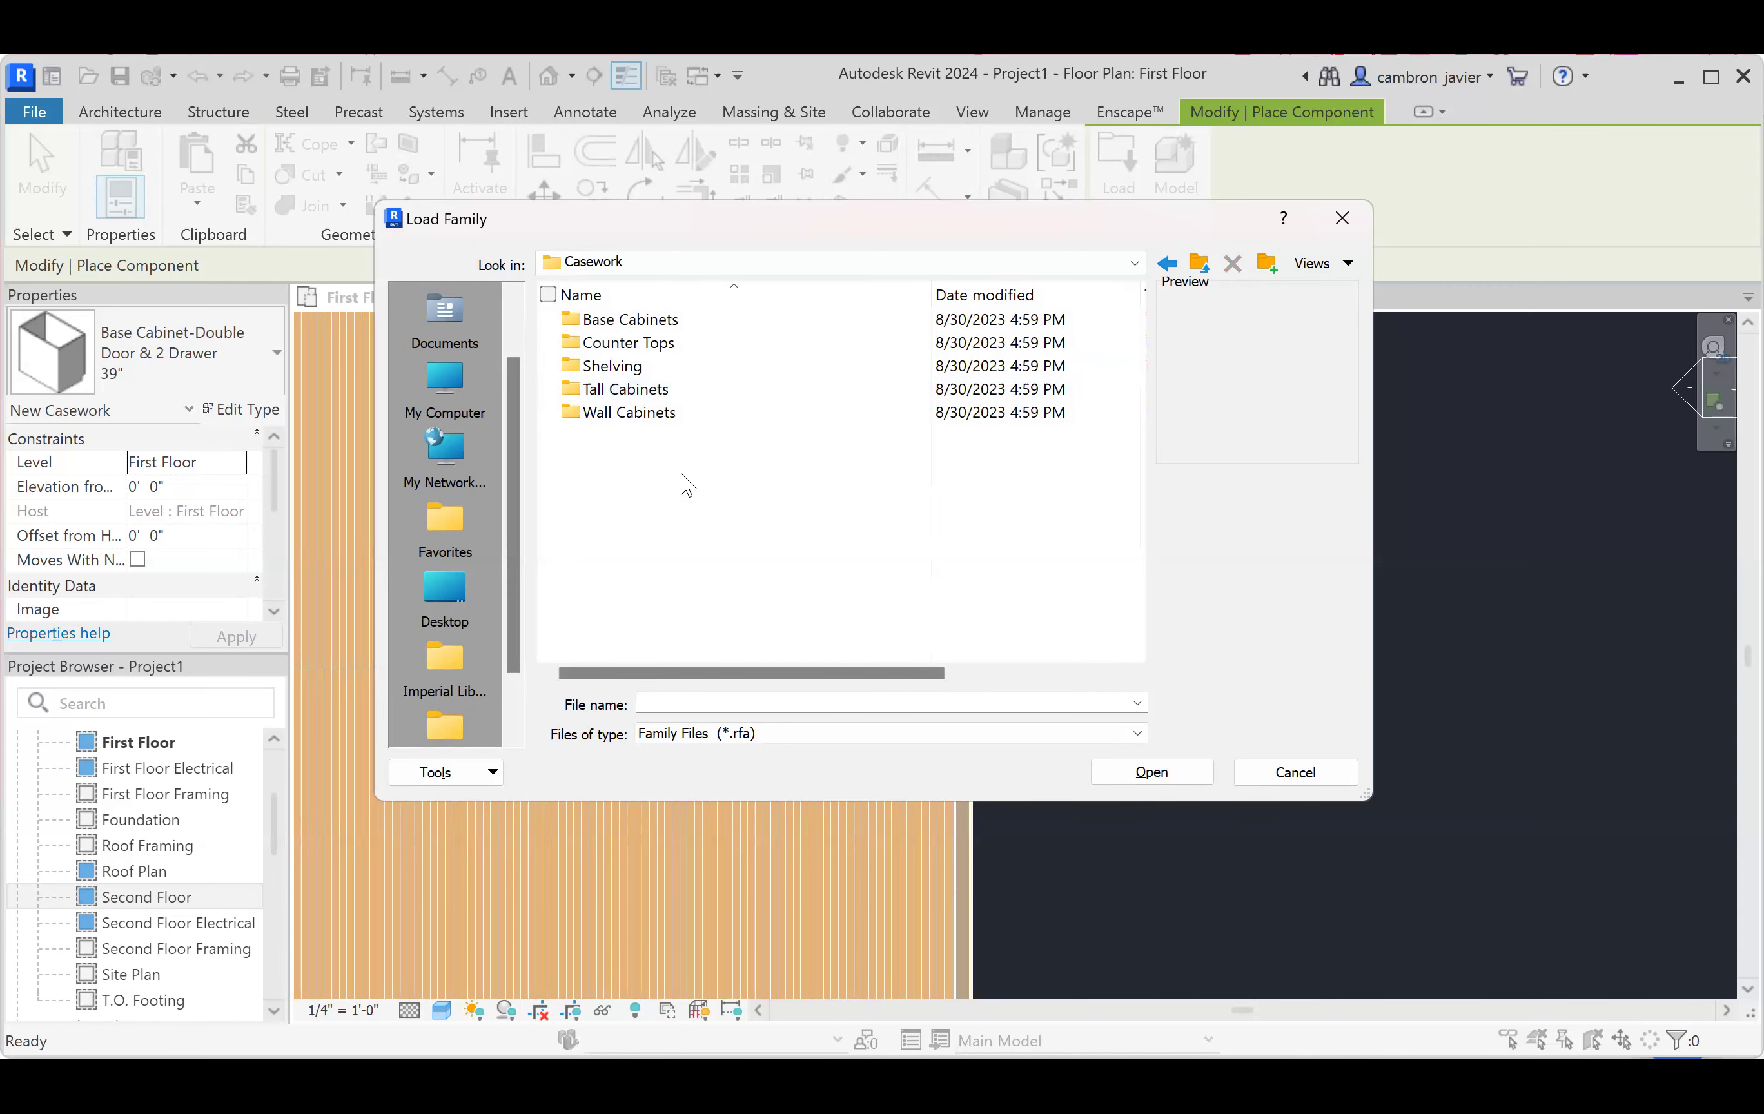
- Go through the casework subfolders, from counter tops to wall cabinets, and open the Base Cabinets folder
{"action": "left_click", "coordinate": [665, 325]}
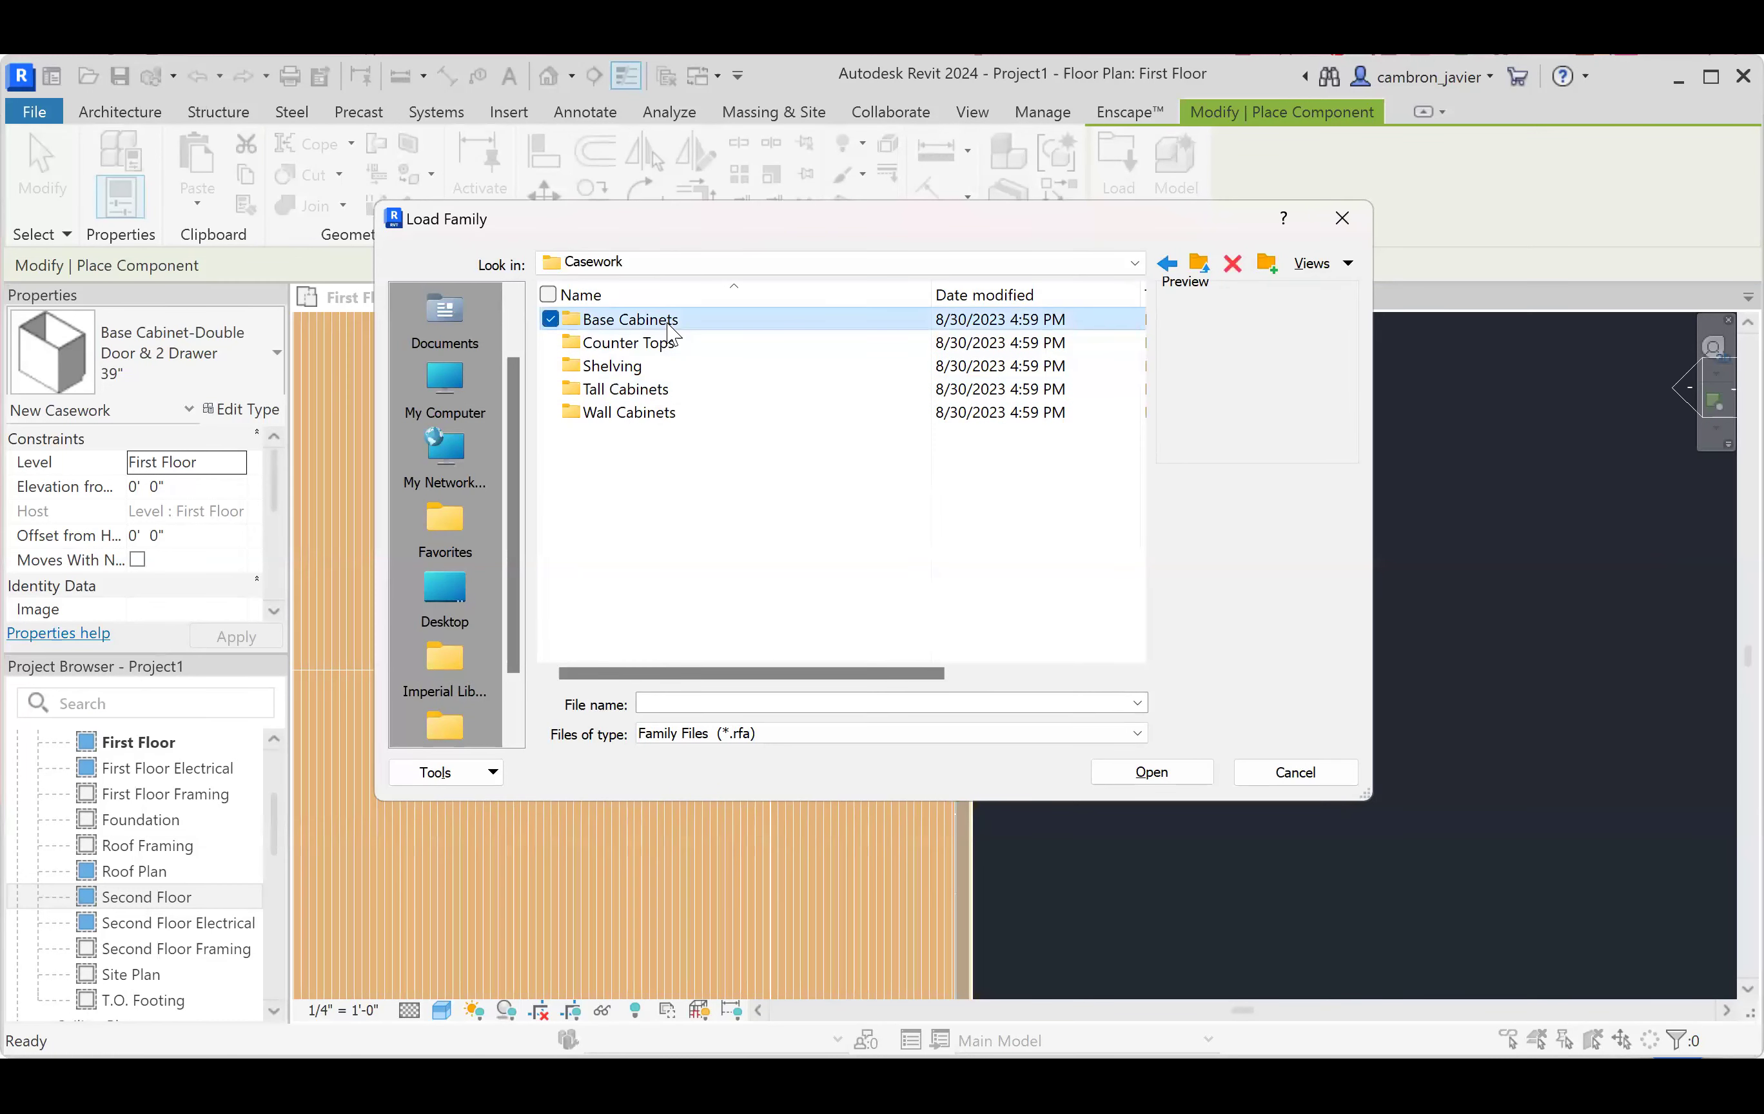
{"action": "left_click", "coordinate": [640, 348]}
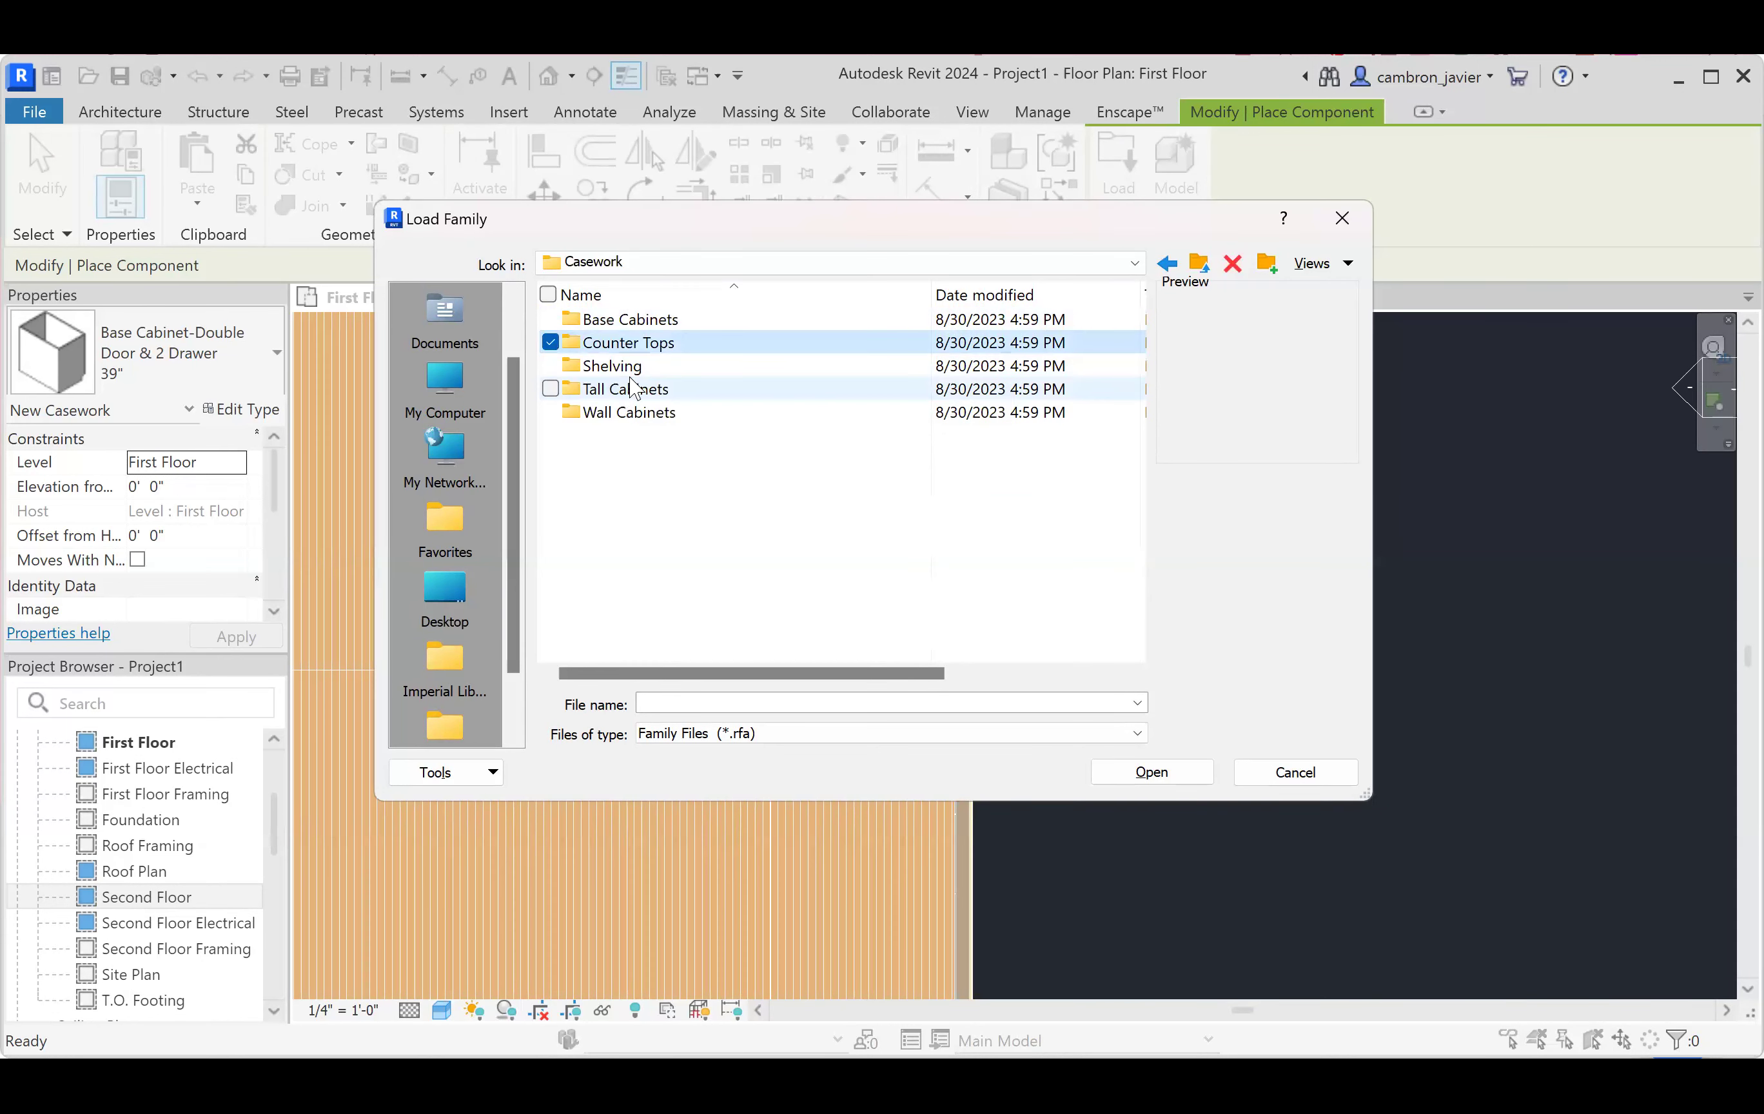
{"action": "left_click", "coordinate": [639, 367]}
{"action": "left_click", "coordinate": [630, 389]}
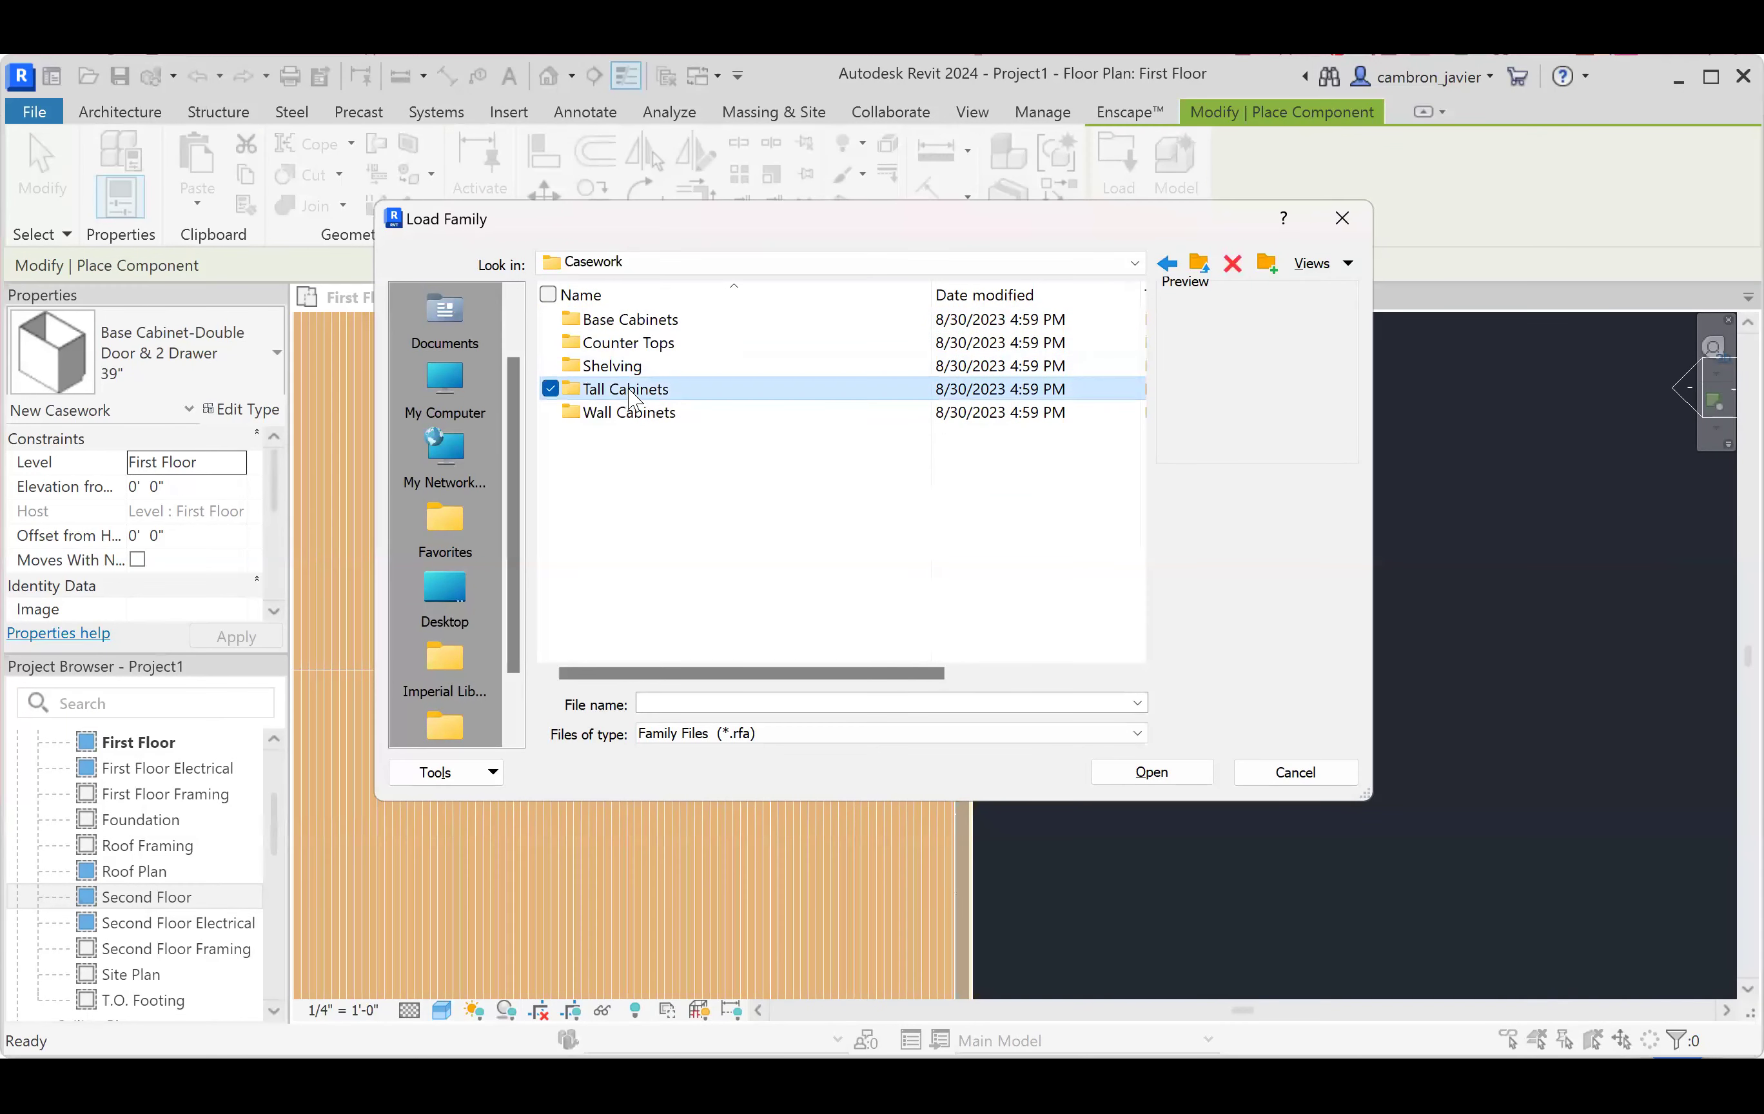
{"action": "left_click", "coordinate": [639, 416]}
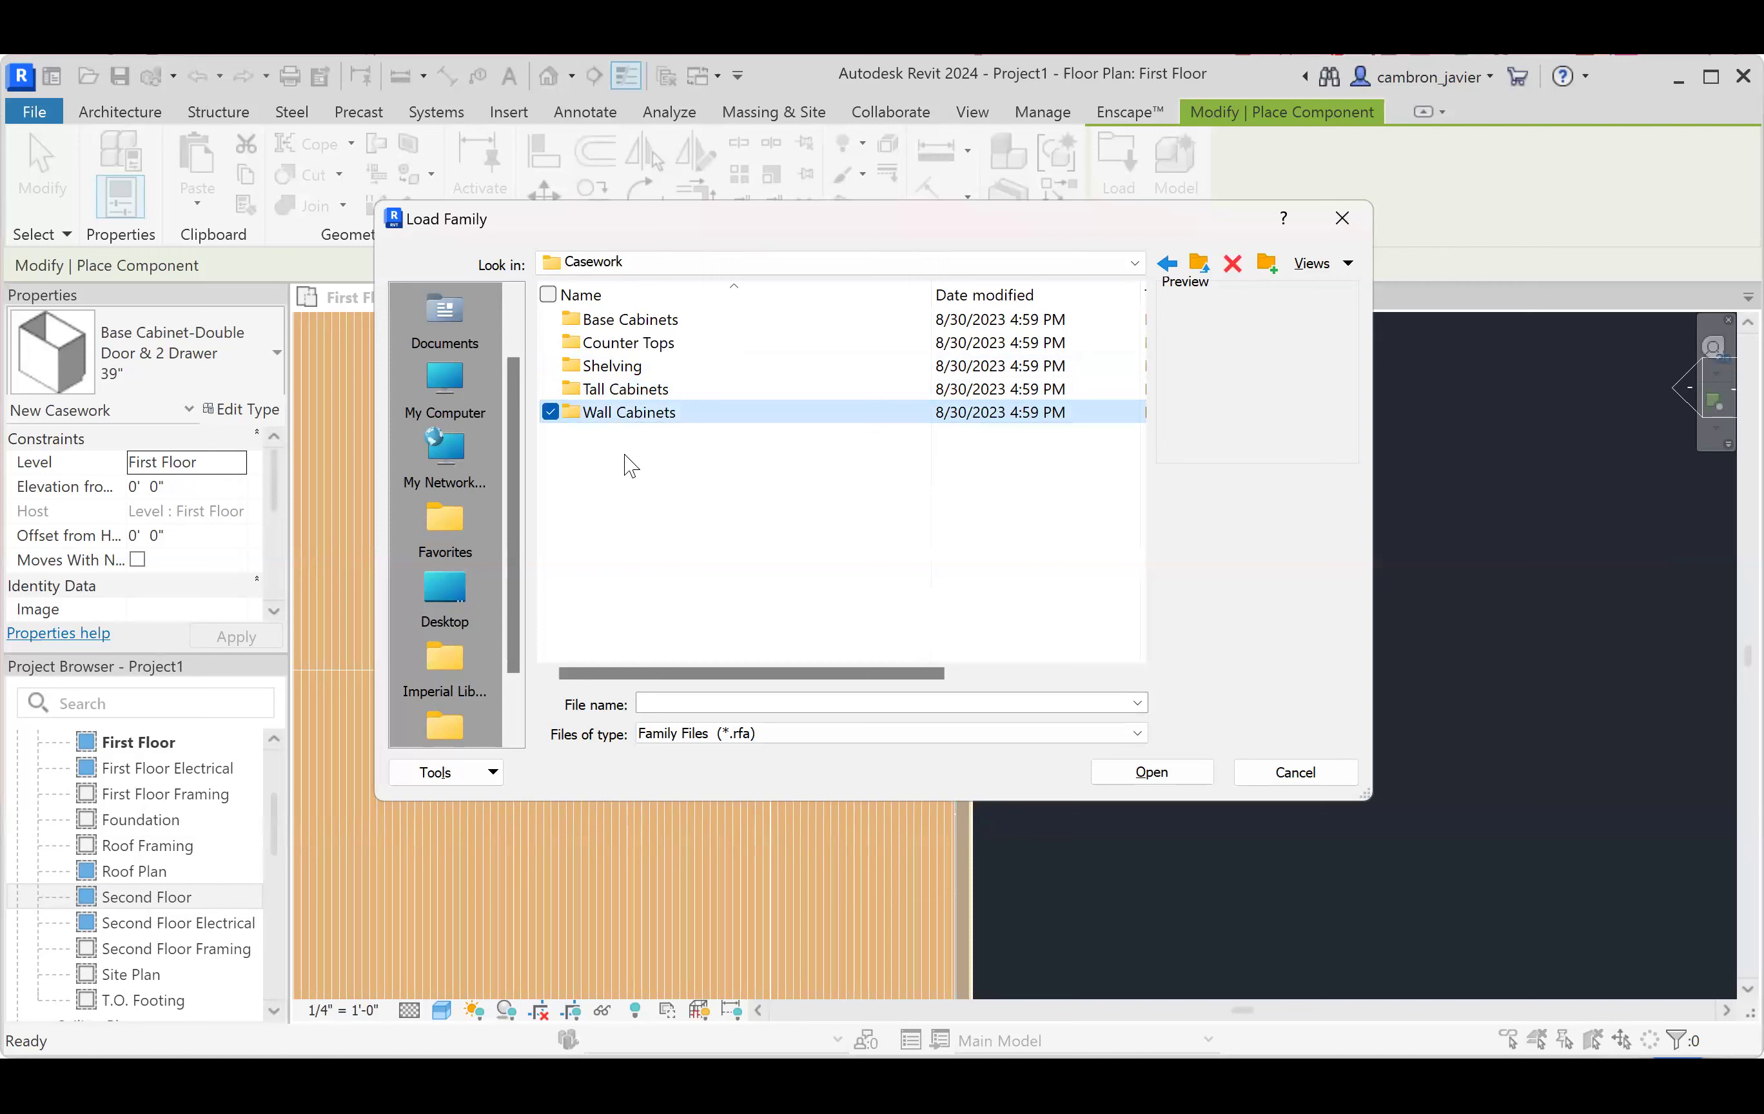
{"action": "double_click", "coordinate": [655, 411]}
{"action": "double_click", "coordinate": [618, 328]}
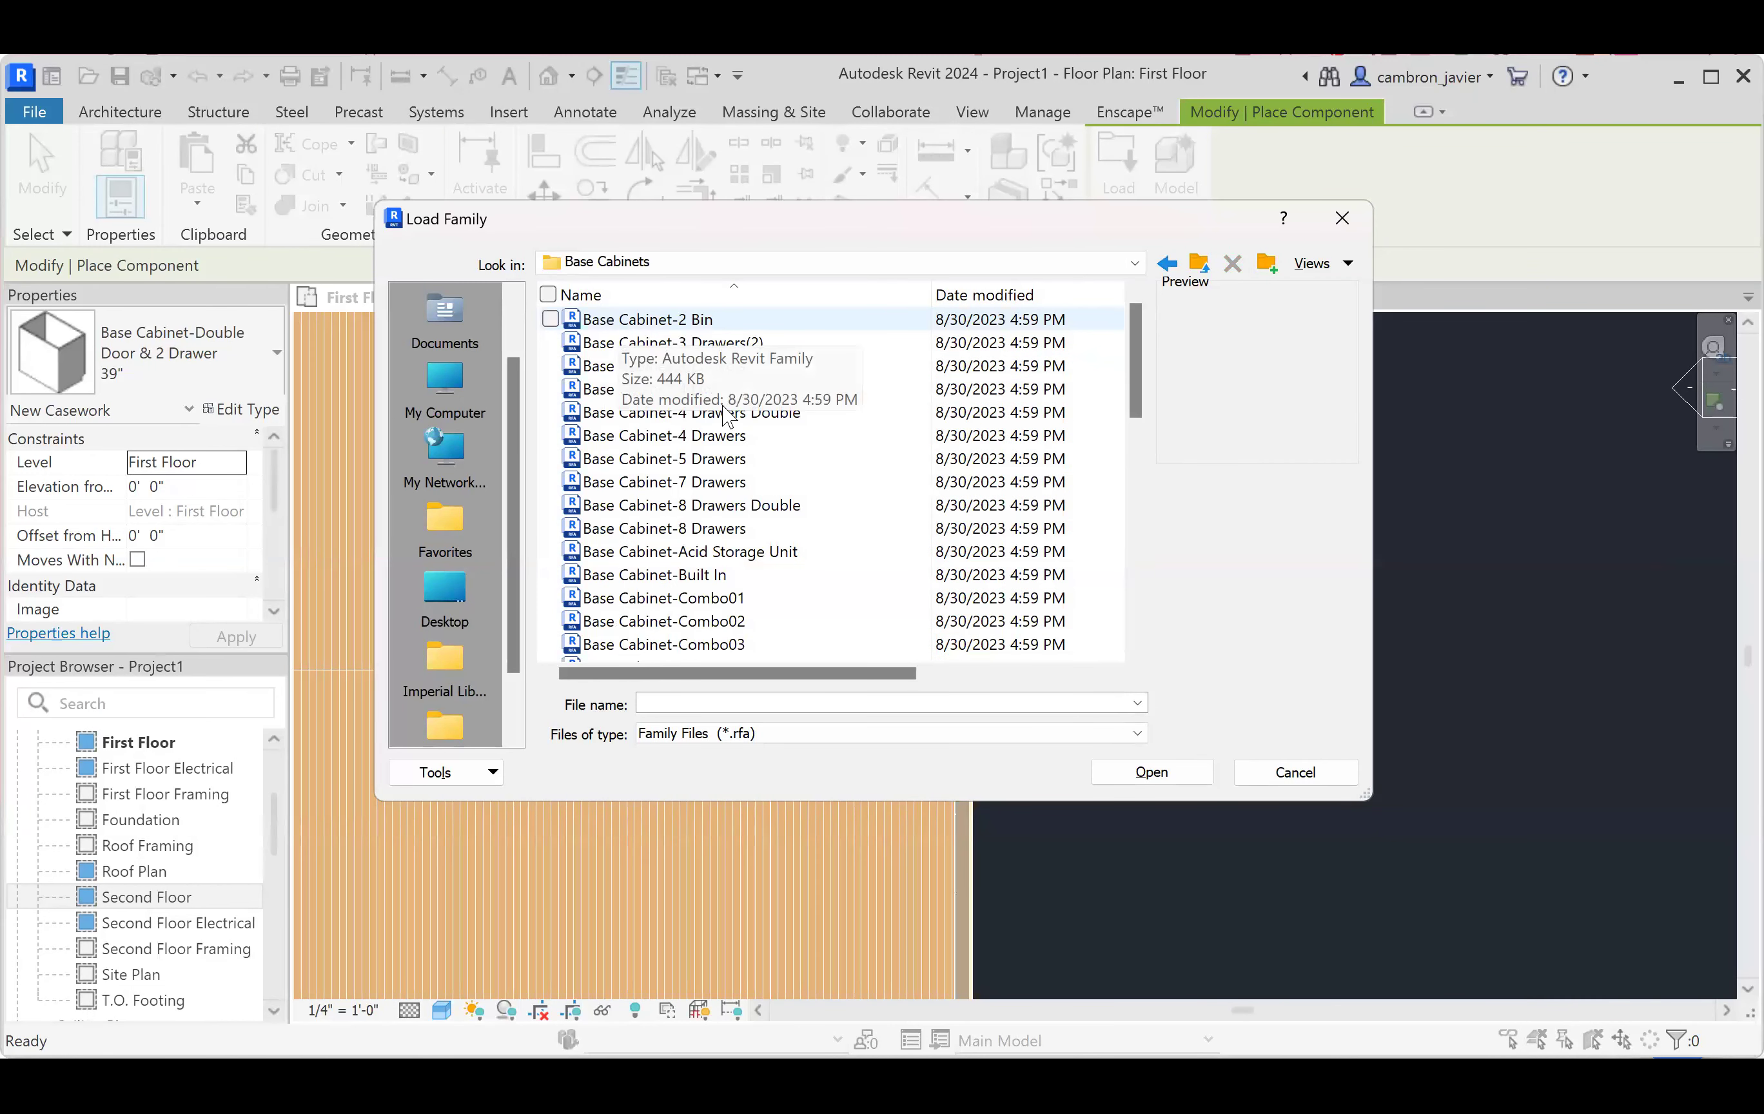
- Browse the base and vanity cabinet families and compare the previews of single-drawer, three-drawer and single-door-and-drawer units
{"action": "scroll", "coordinate": [648, 383], "scroll_direction": "down", "scroll_amount": 7}
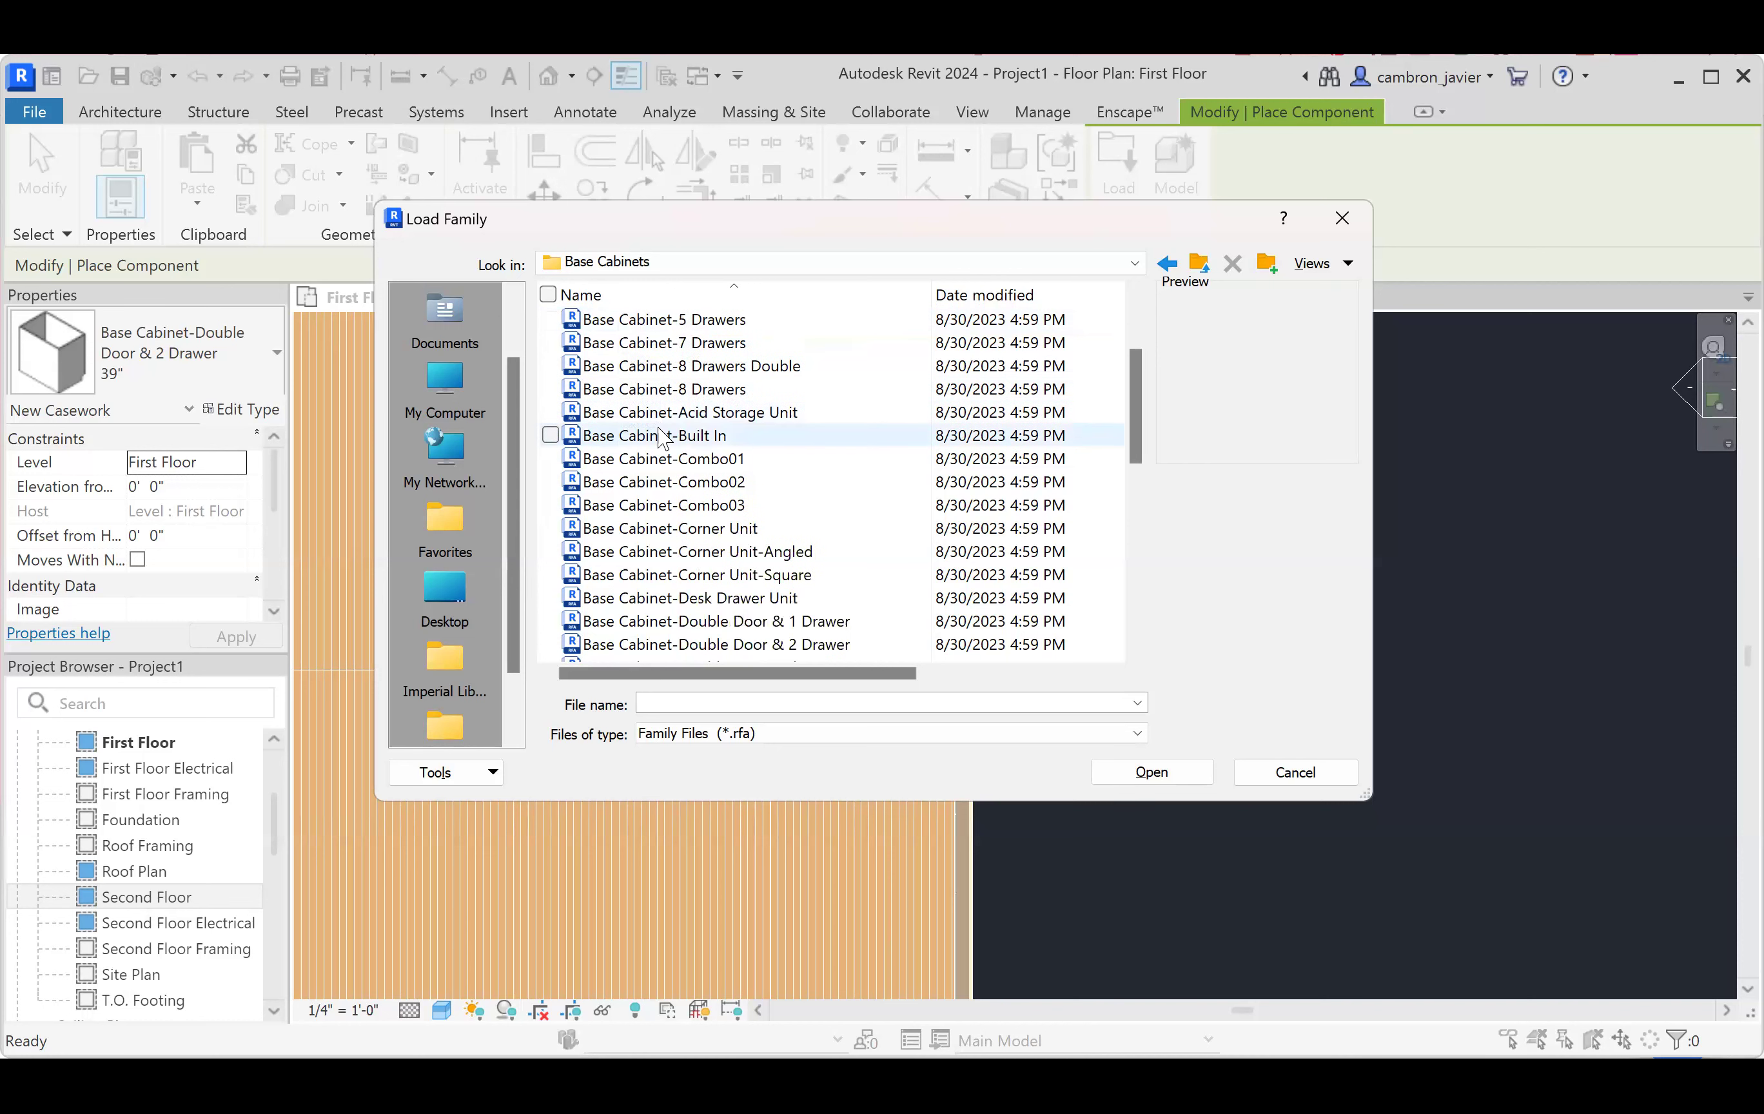
{"action": "scroll", "coordinate": [667, 443], "scroll_direction": "down", "scroll_amount": 4}
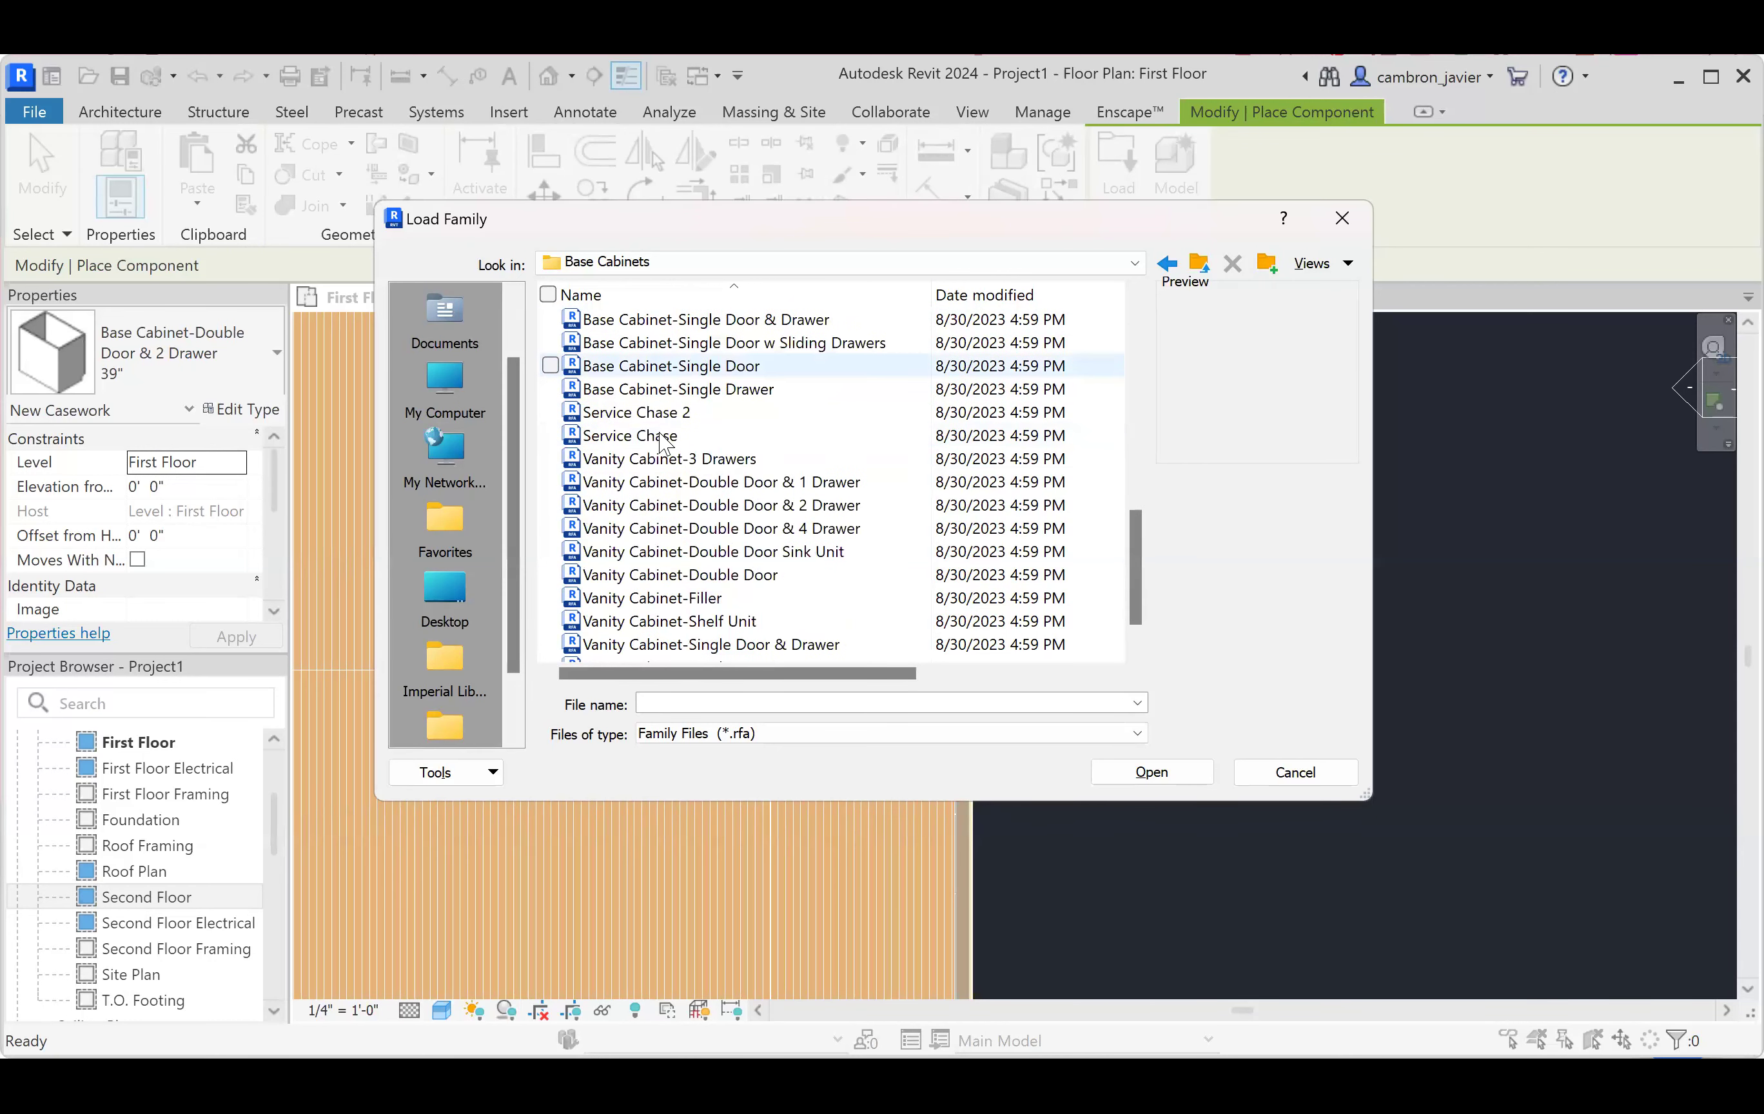
{"action": "left_click", "coordinate": [638, 397]}
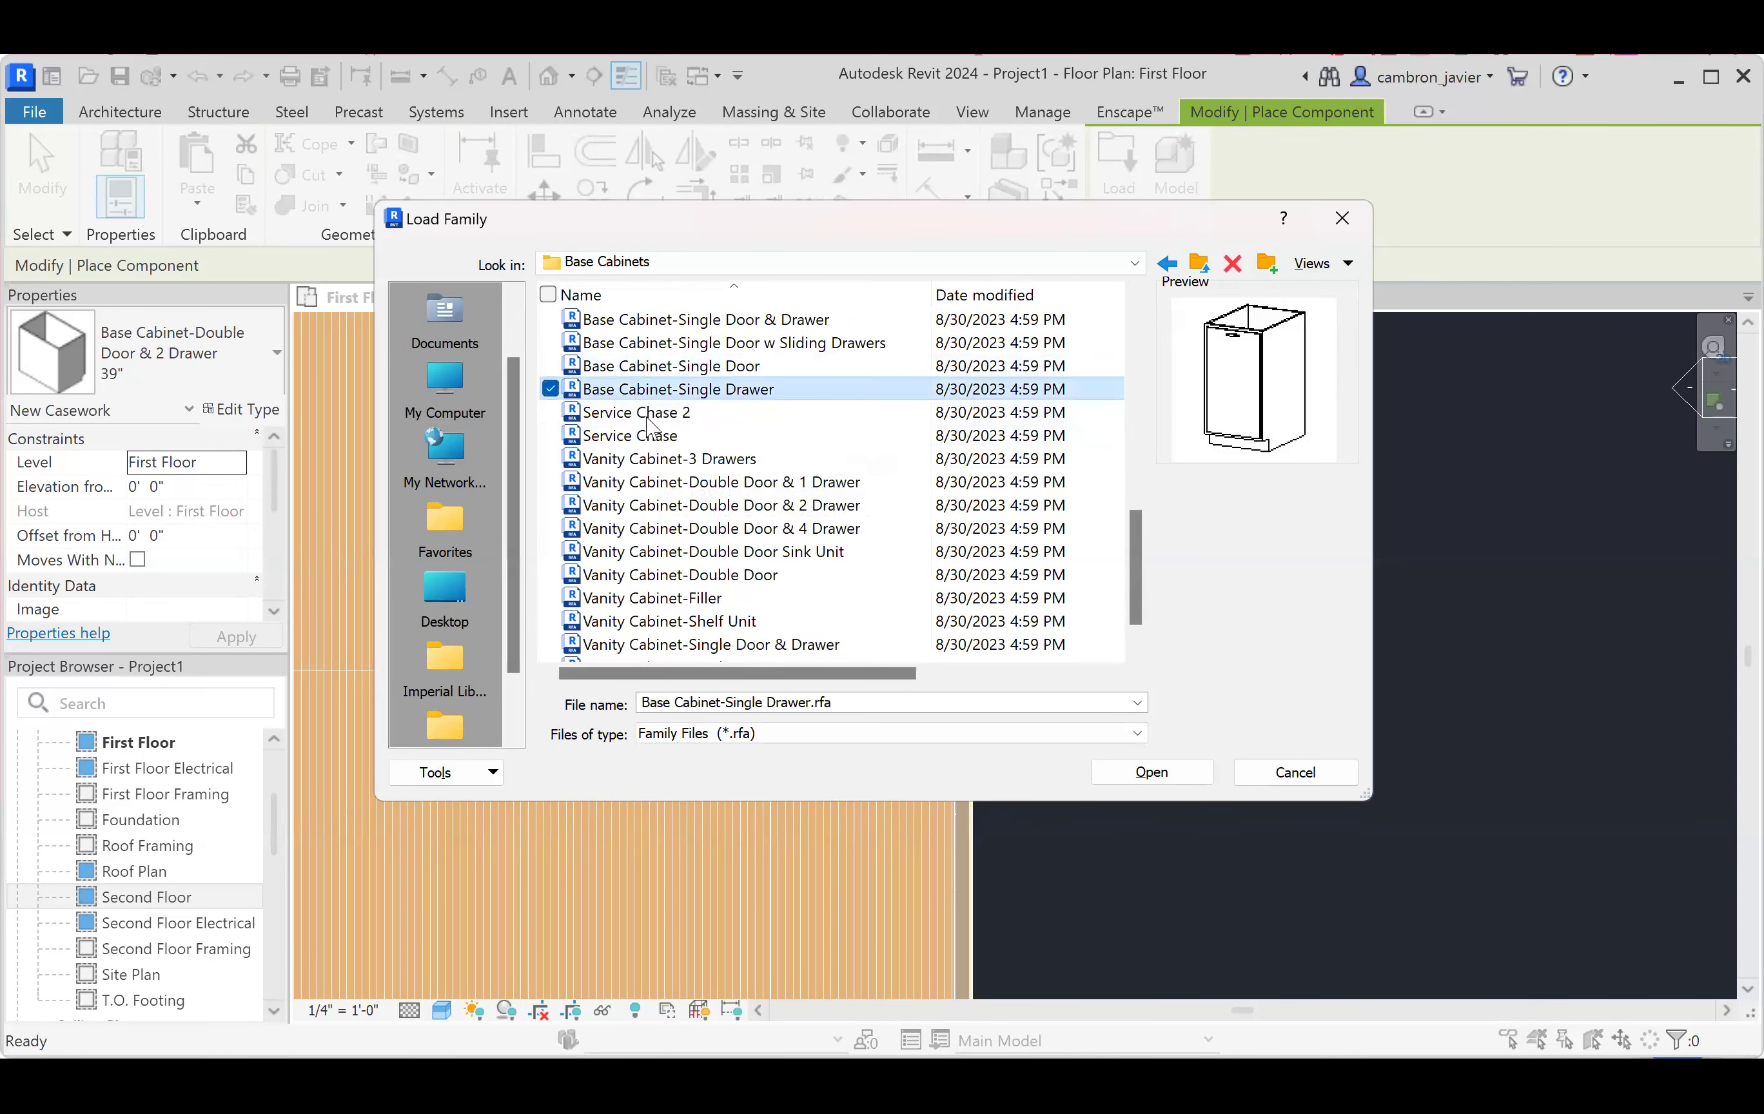
{"action": "left_click", "coordinate": [666, 457]}
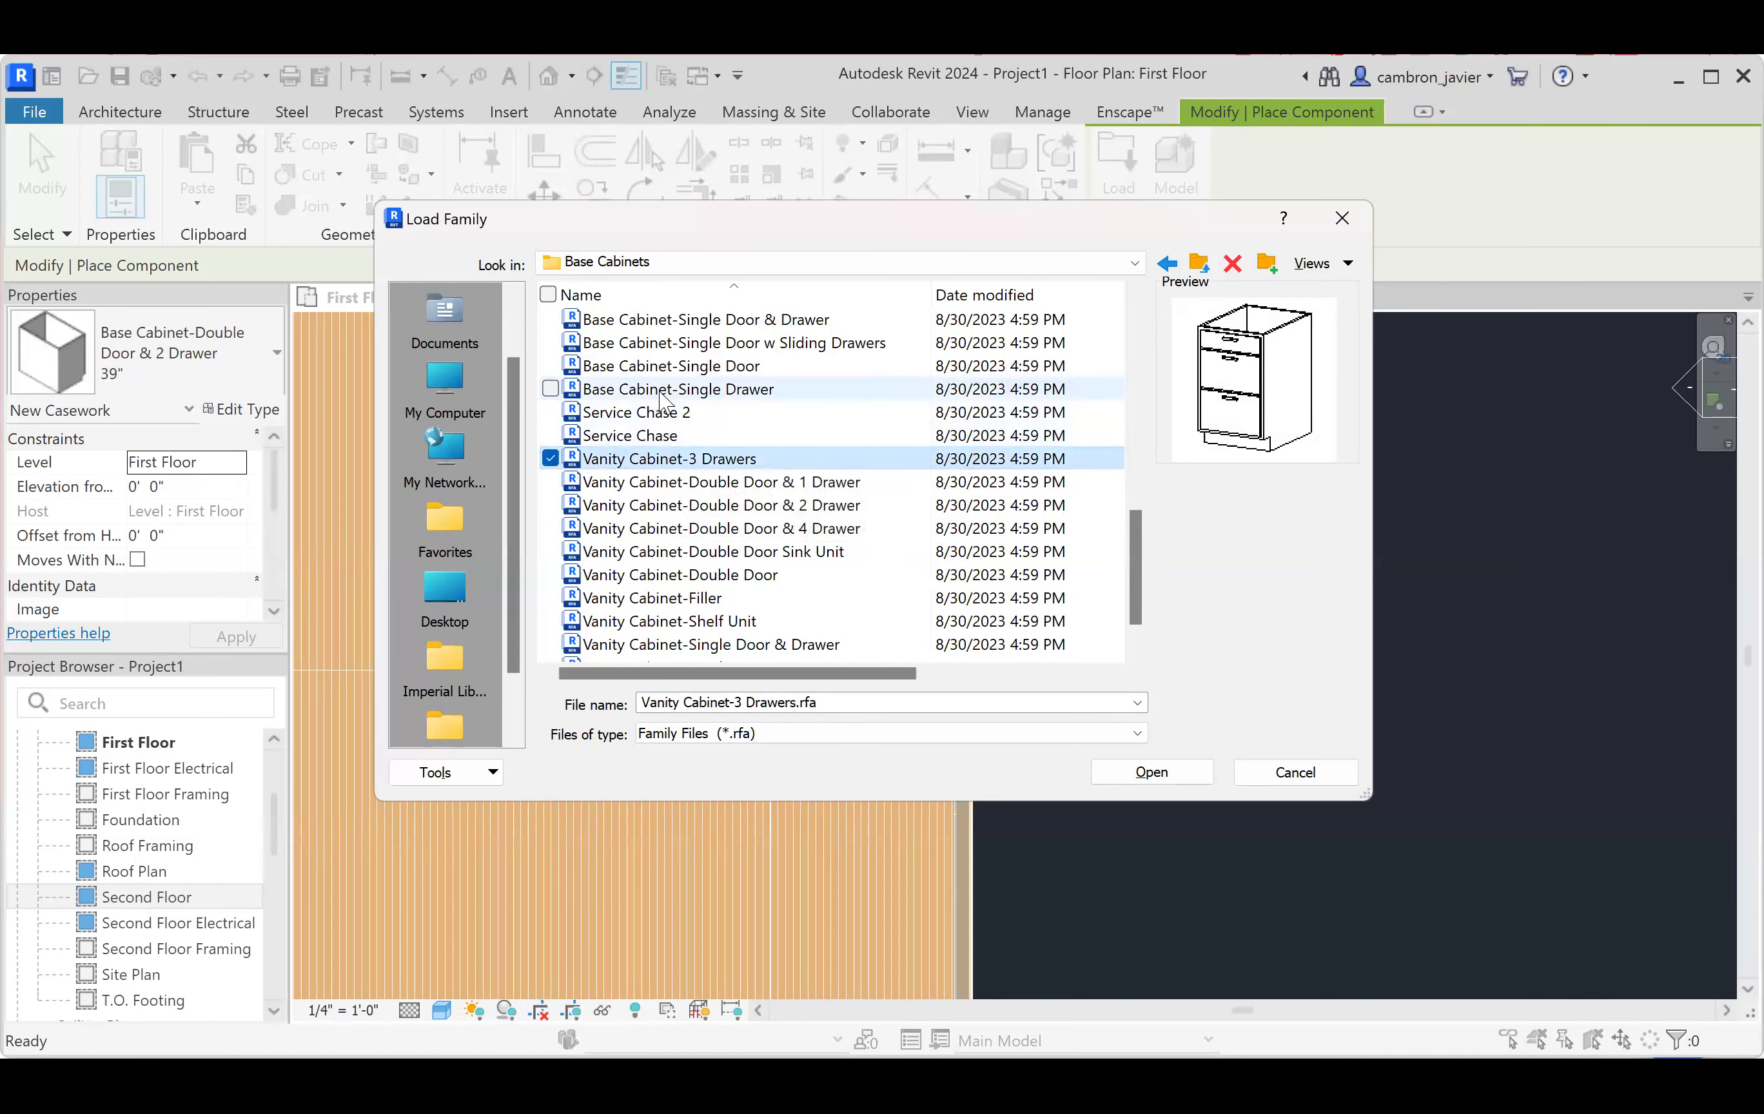
{"action": "key", "text": "Up"}
{"action": "key", "text": "Up"}
{"action": "key", "text": "Up"}
{"action": "left_click", "coordinate": [685, 478]}
{"action": "left_click", "coordinate": [693, 391]}
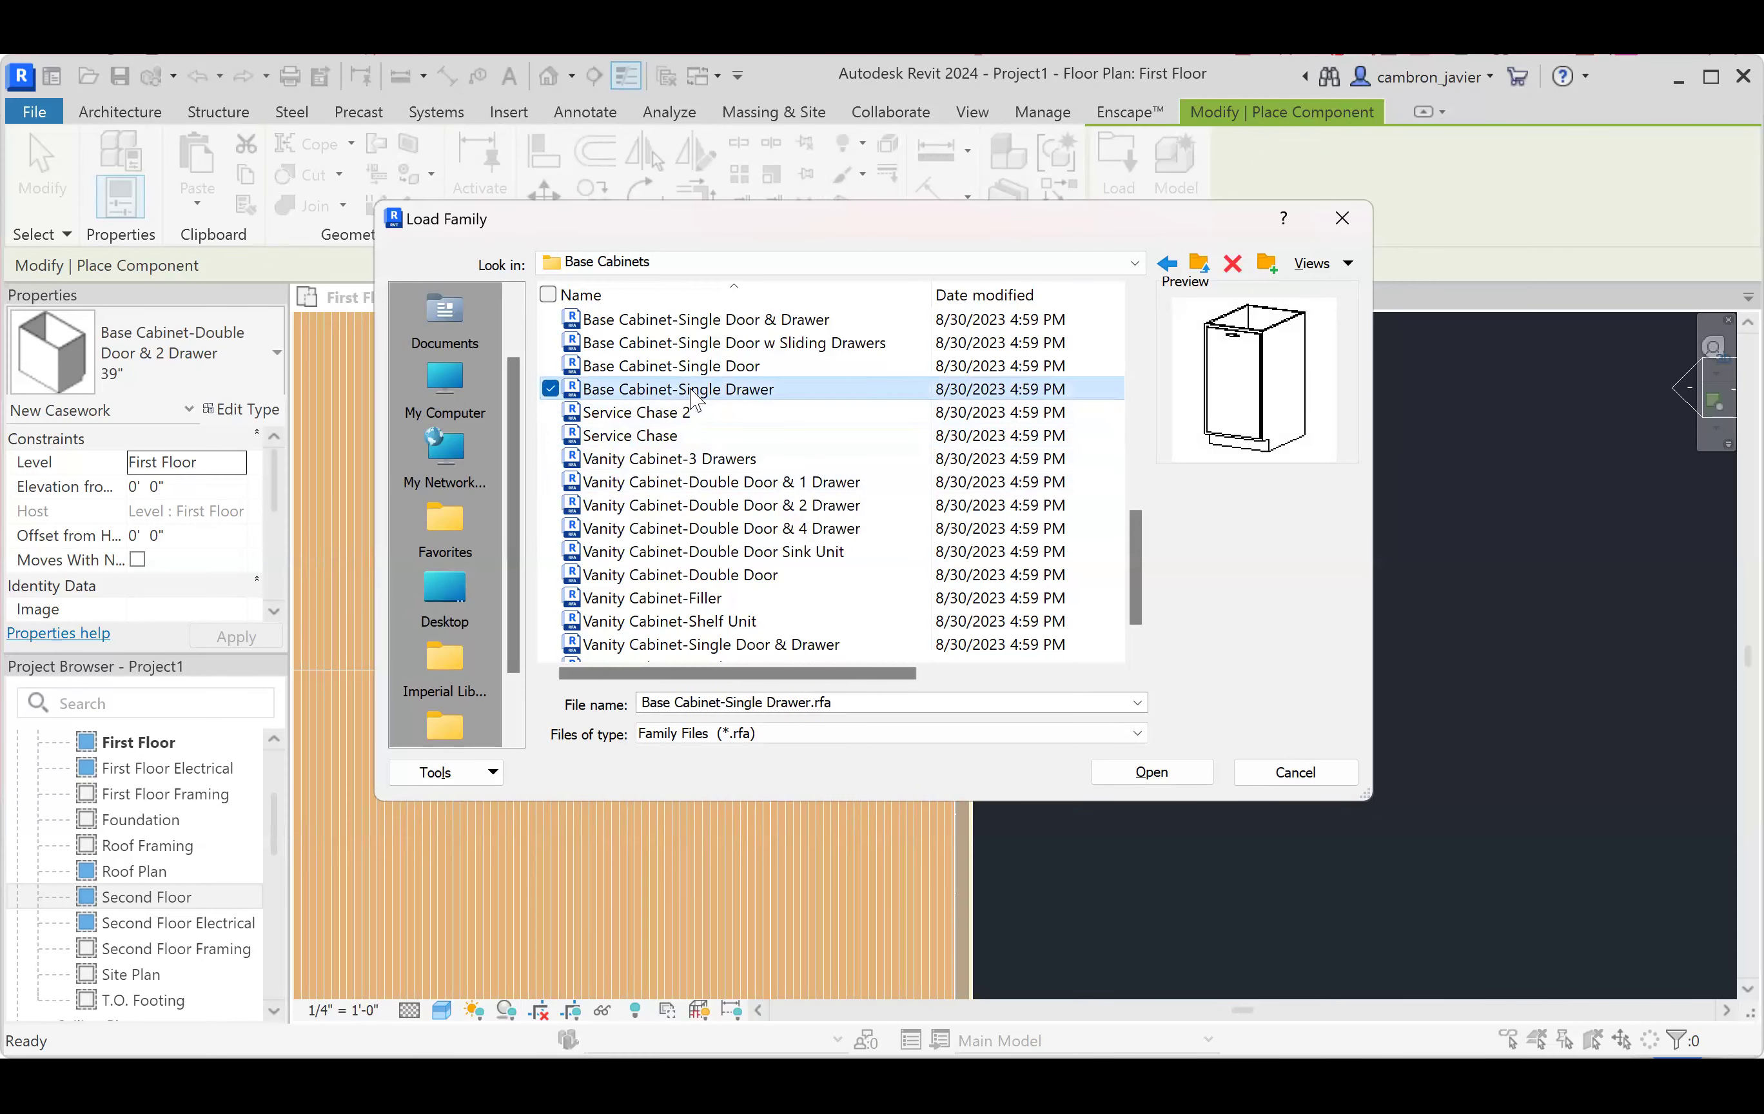
{"action": "left_click", "coordinate": [658, 463]}
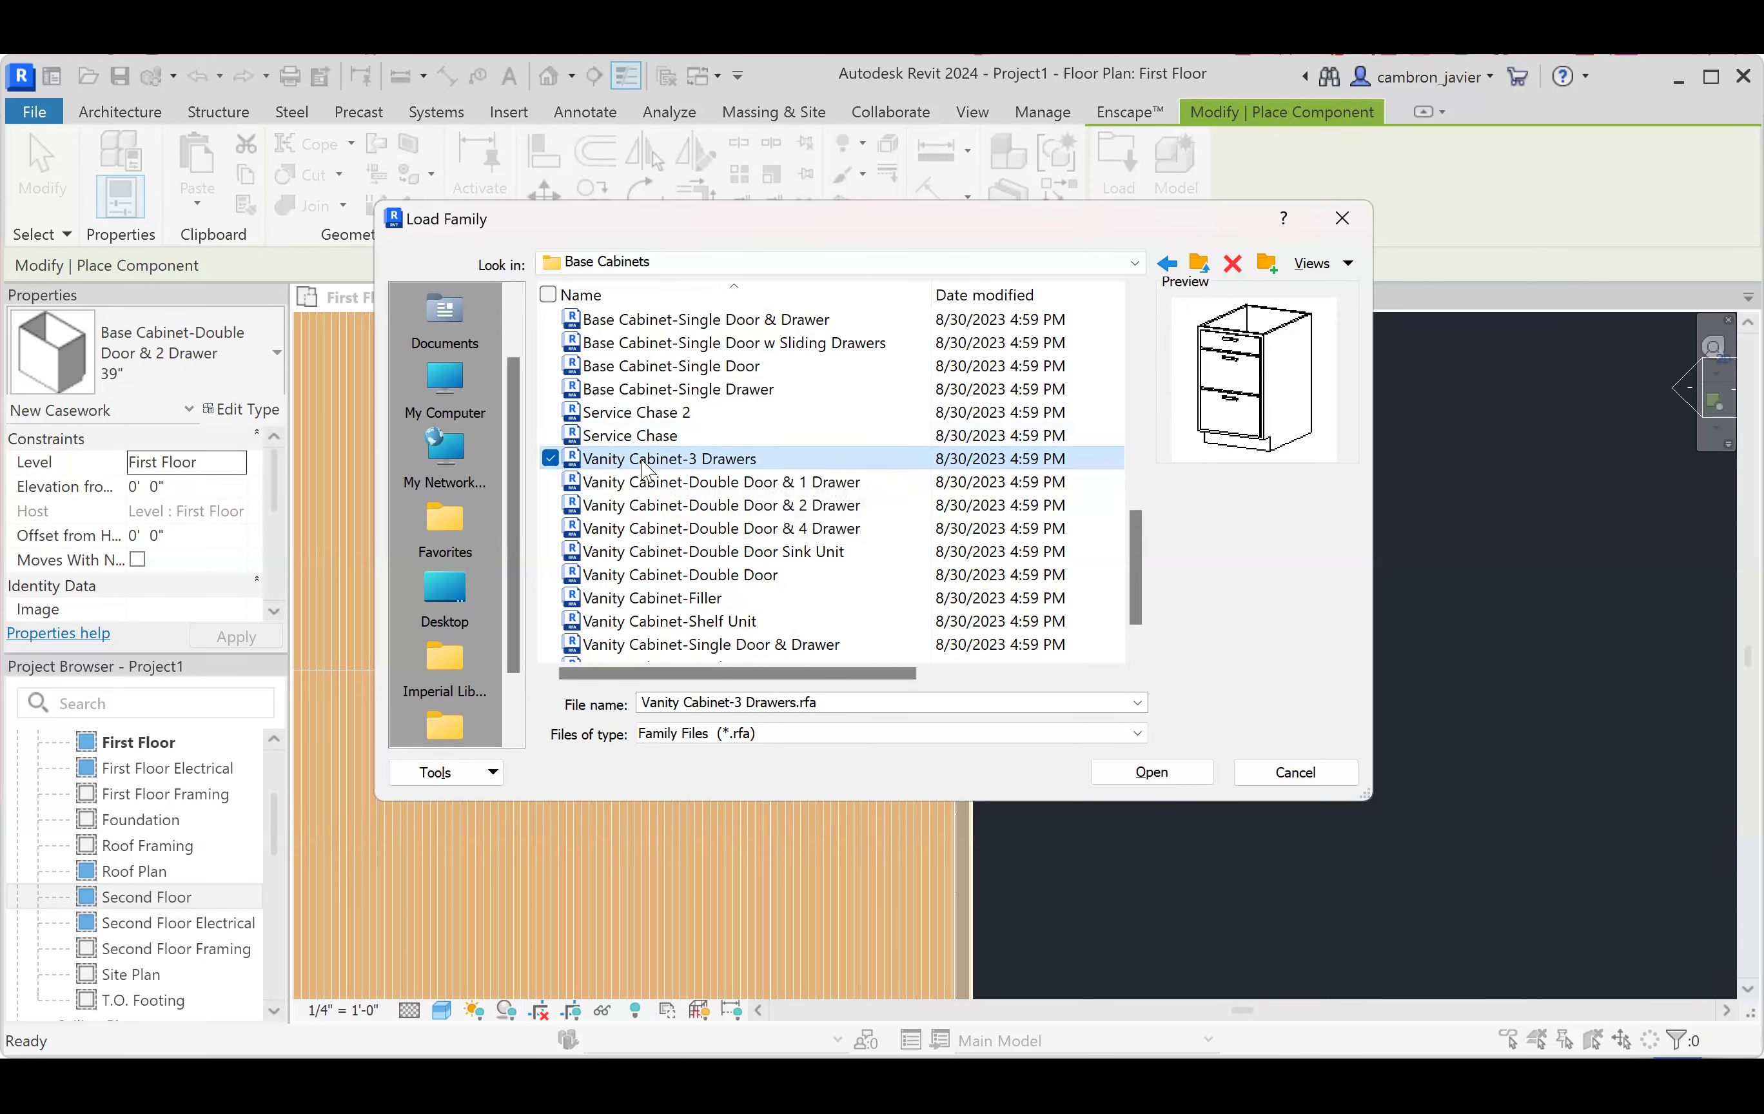
{"action": "scroll", "coordinate": [634, 612], "scroll_direction": "down", "scroll_amount": 1}
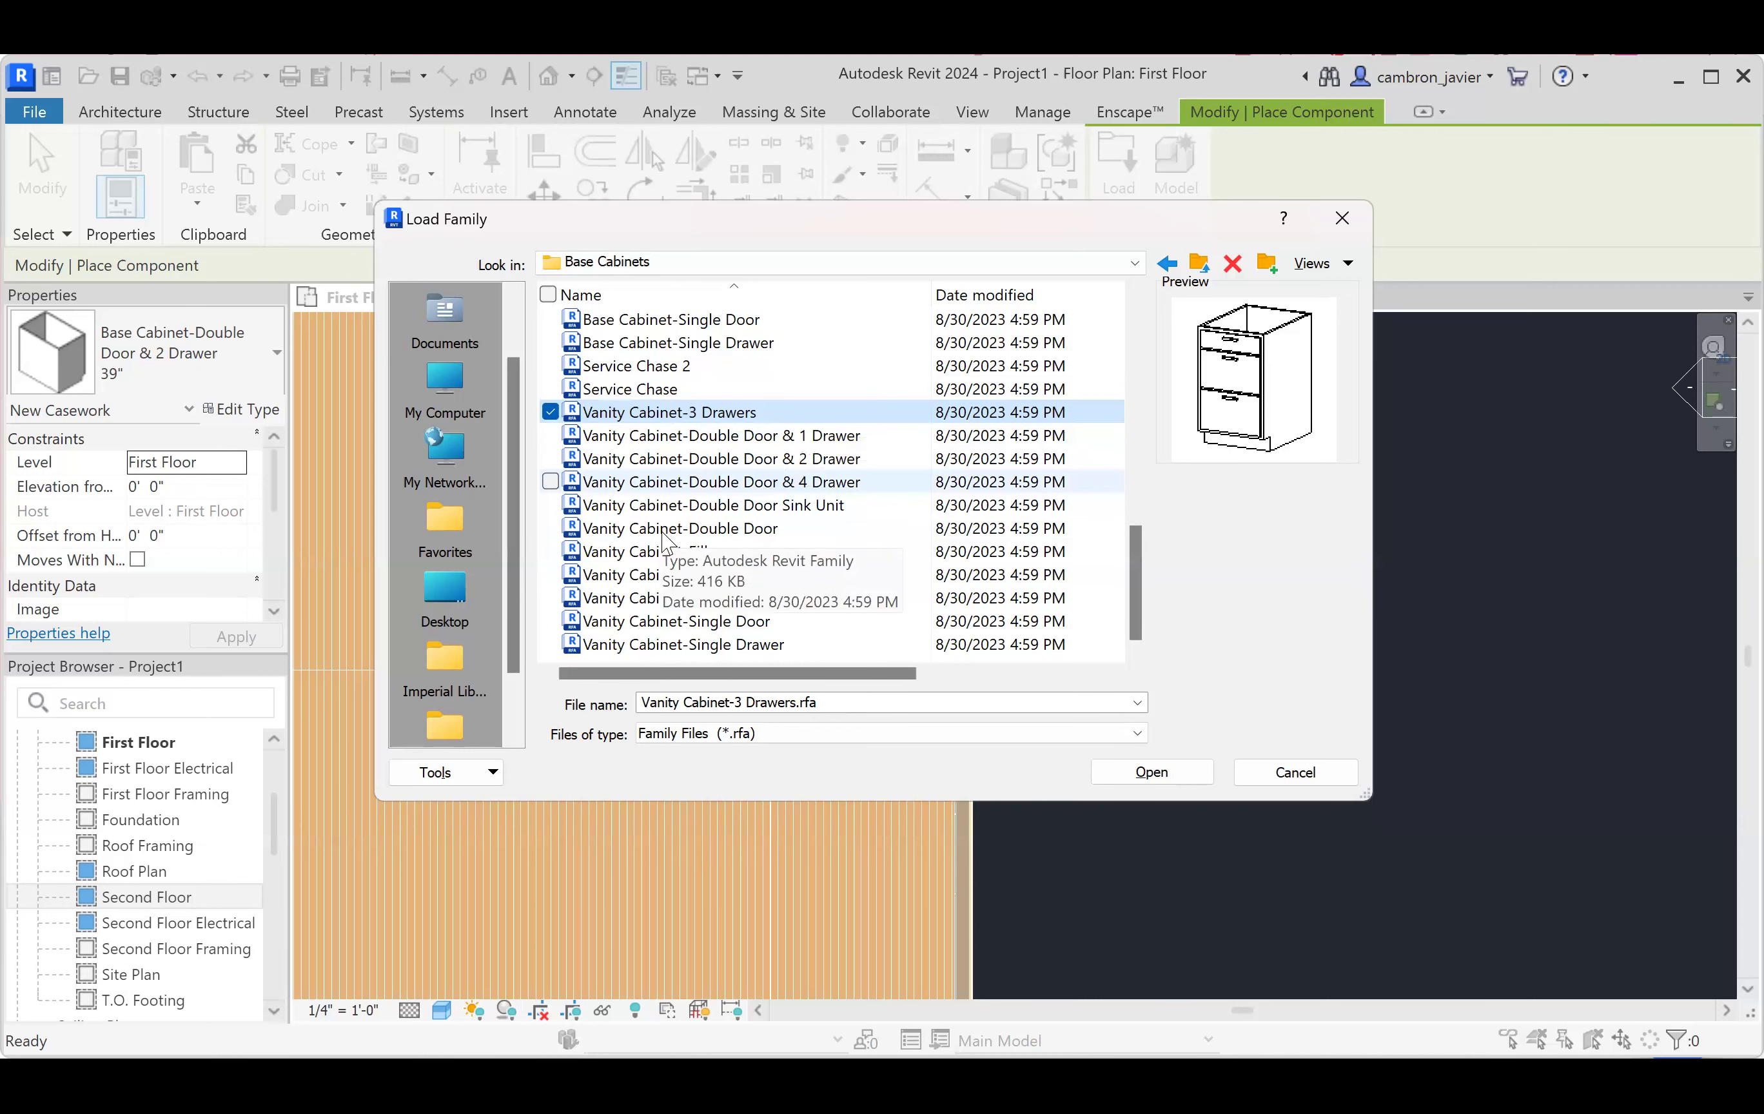
{"action": "scroll", "coordinate": [637, 604], "scroll_direction": "up", "scroll_amount": 3}
{"action": "left_click", "coordinate": [652, 483]}
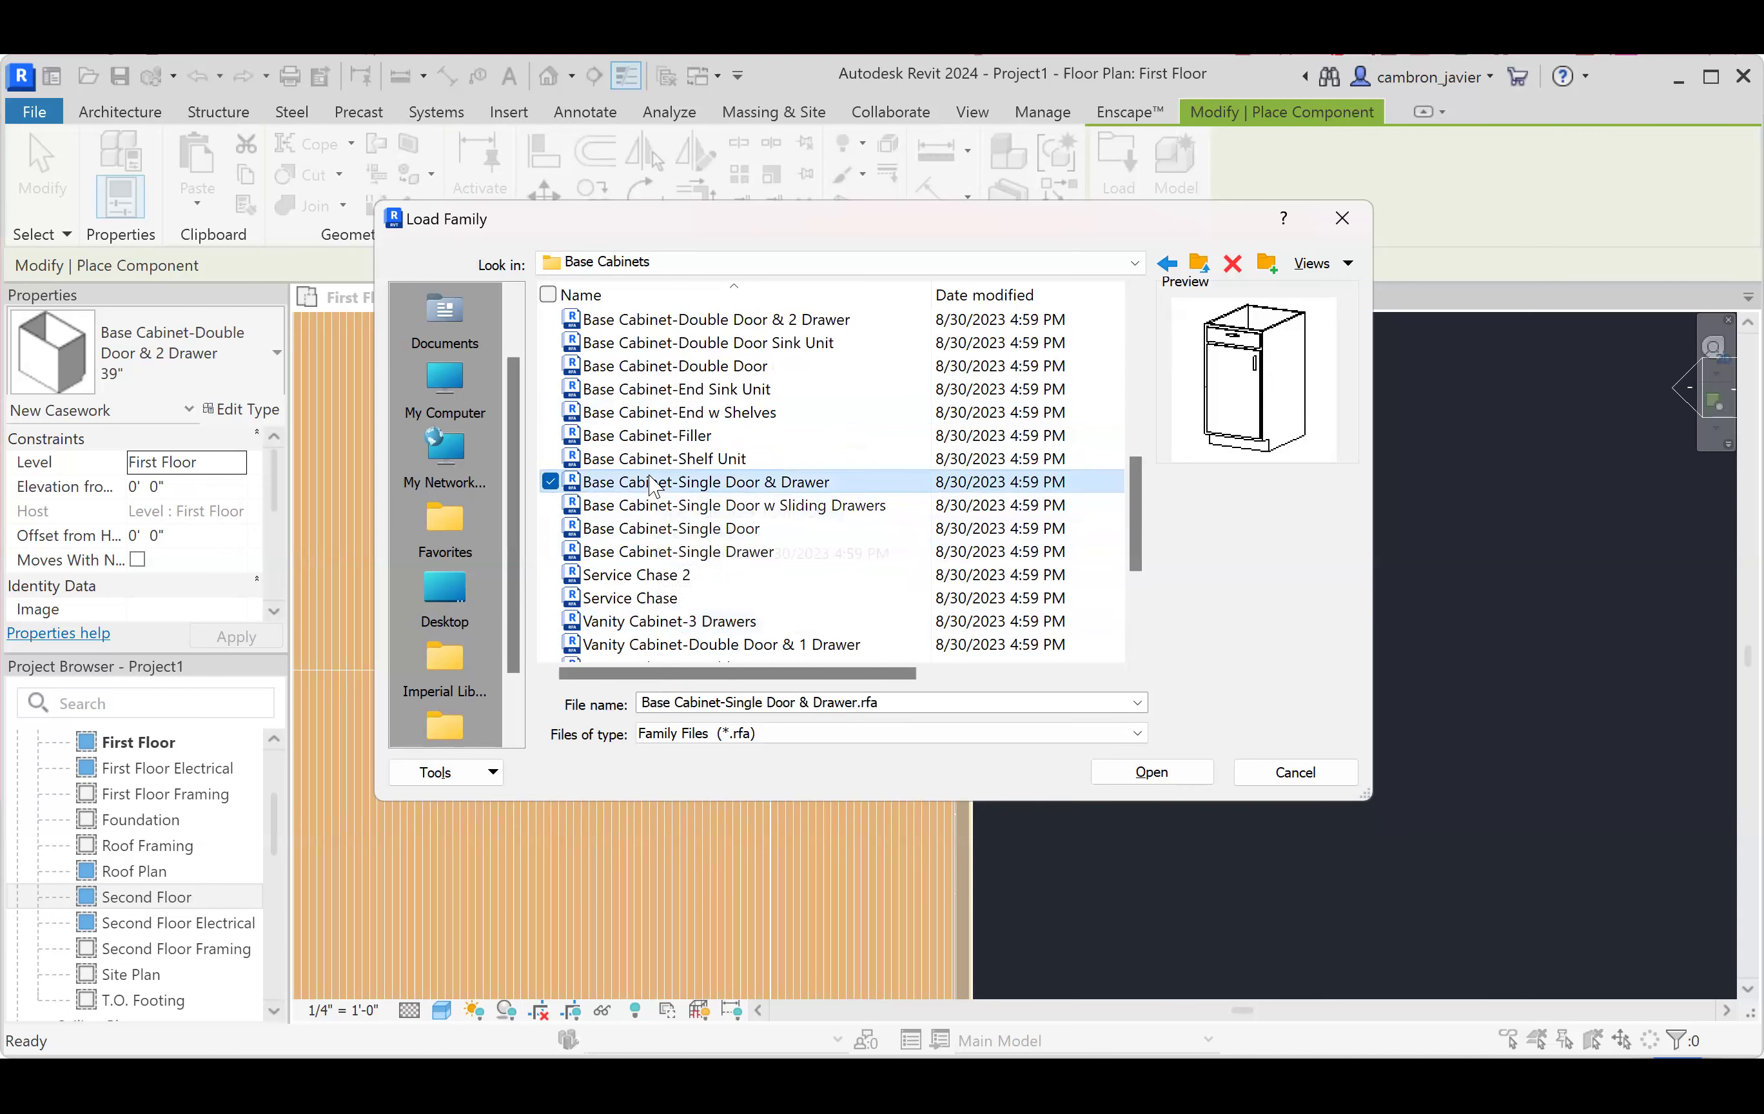
- Load the Base Cabinet-Combo01 family and choose its 36" type for placement
{"action": "scroll", "coordinate": [651, 487], "scroll_direction": "up", "scroll_amount": 4}
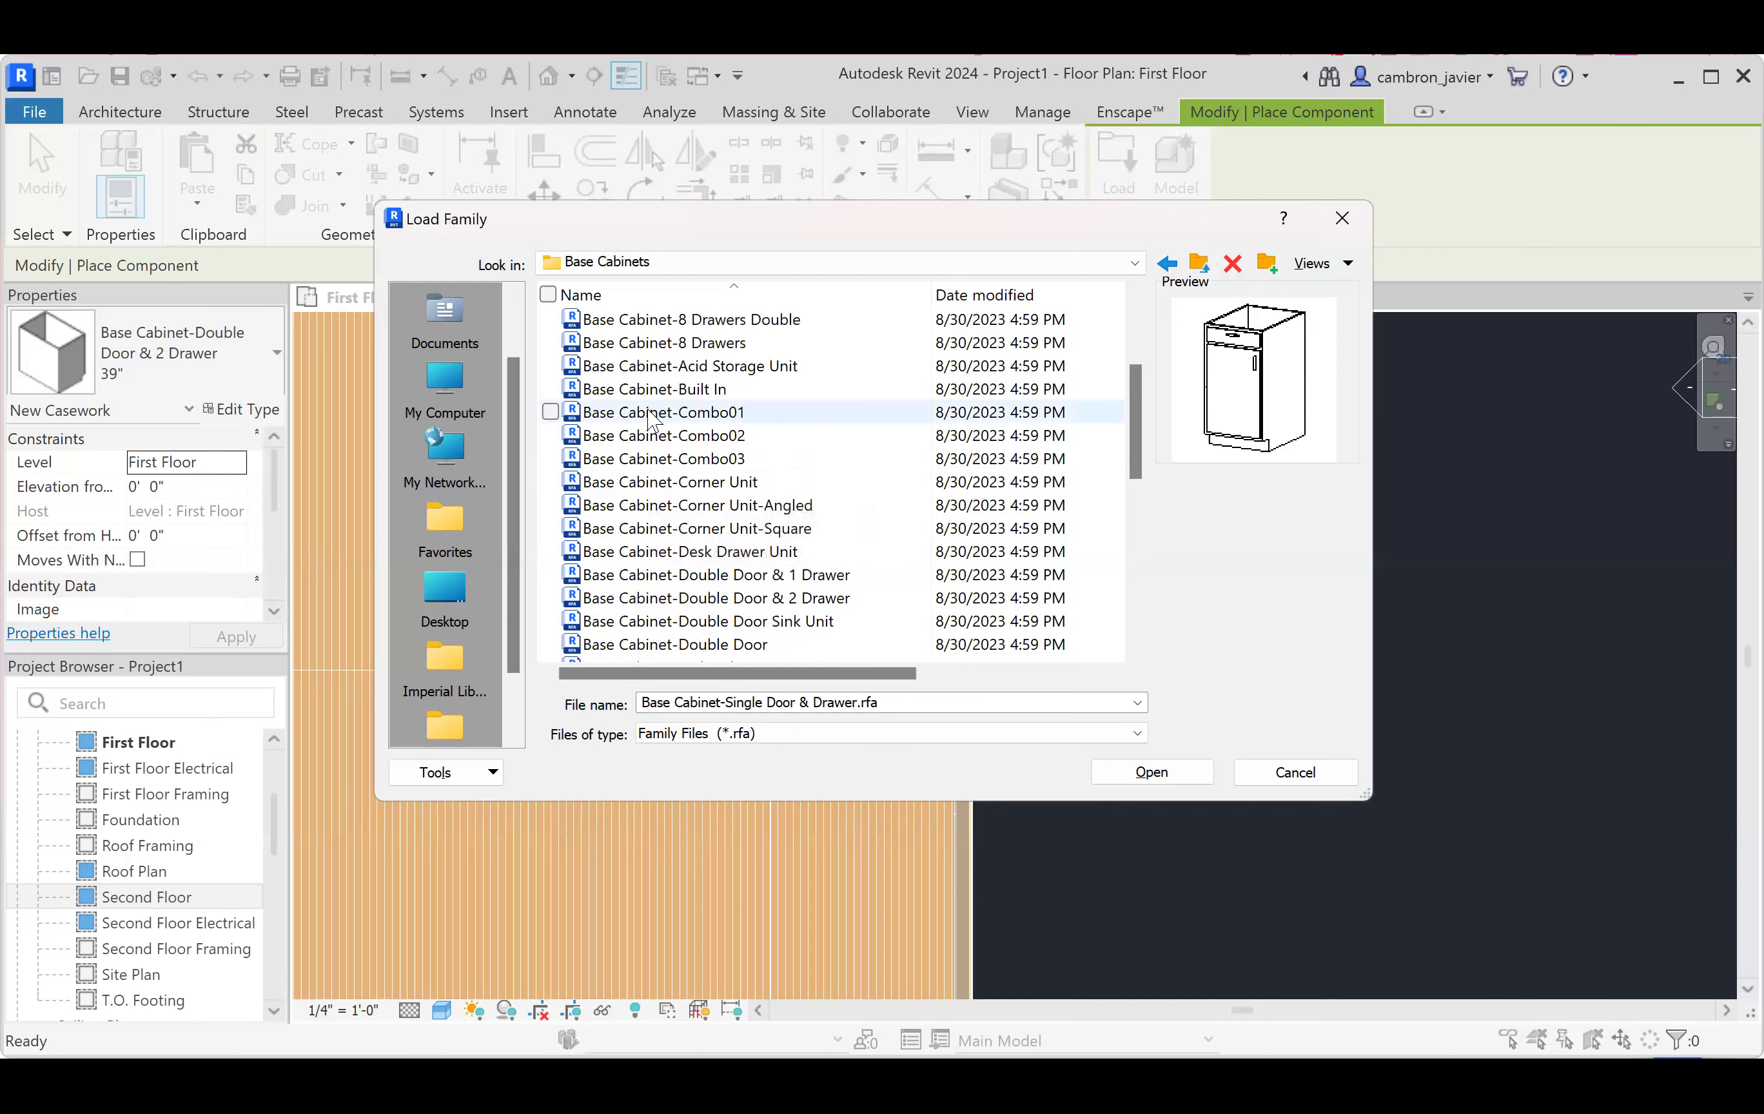
{"action": "left_click", "coordinate": [650, 414]}
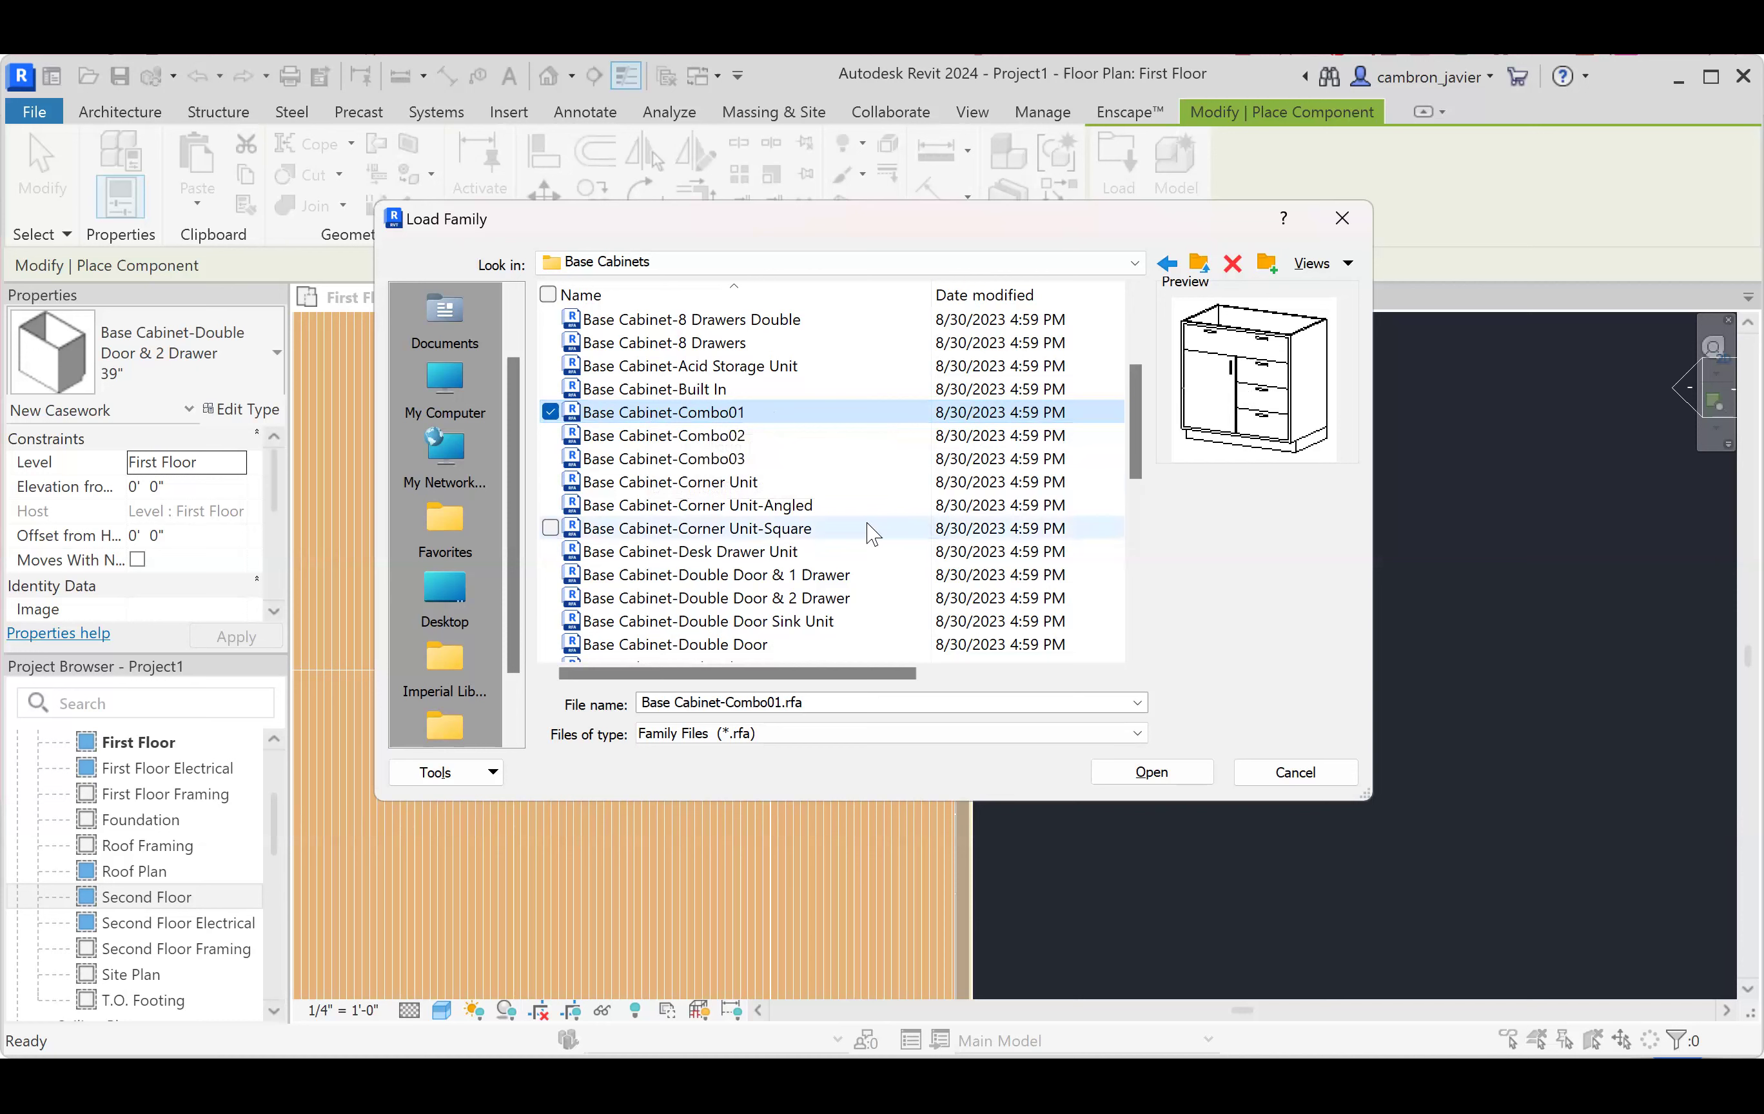
{"action": "left_click", "coordinate": [1120, 774]}
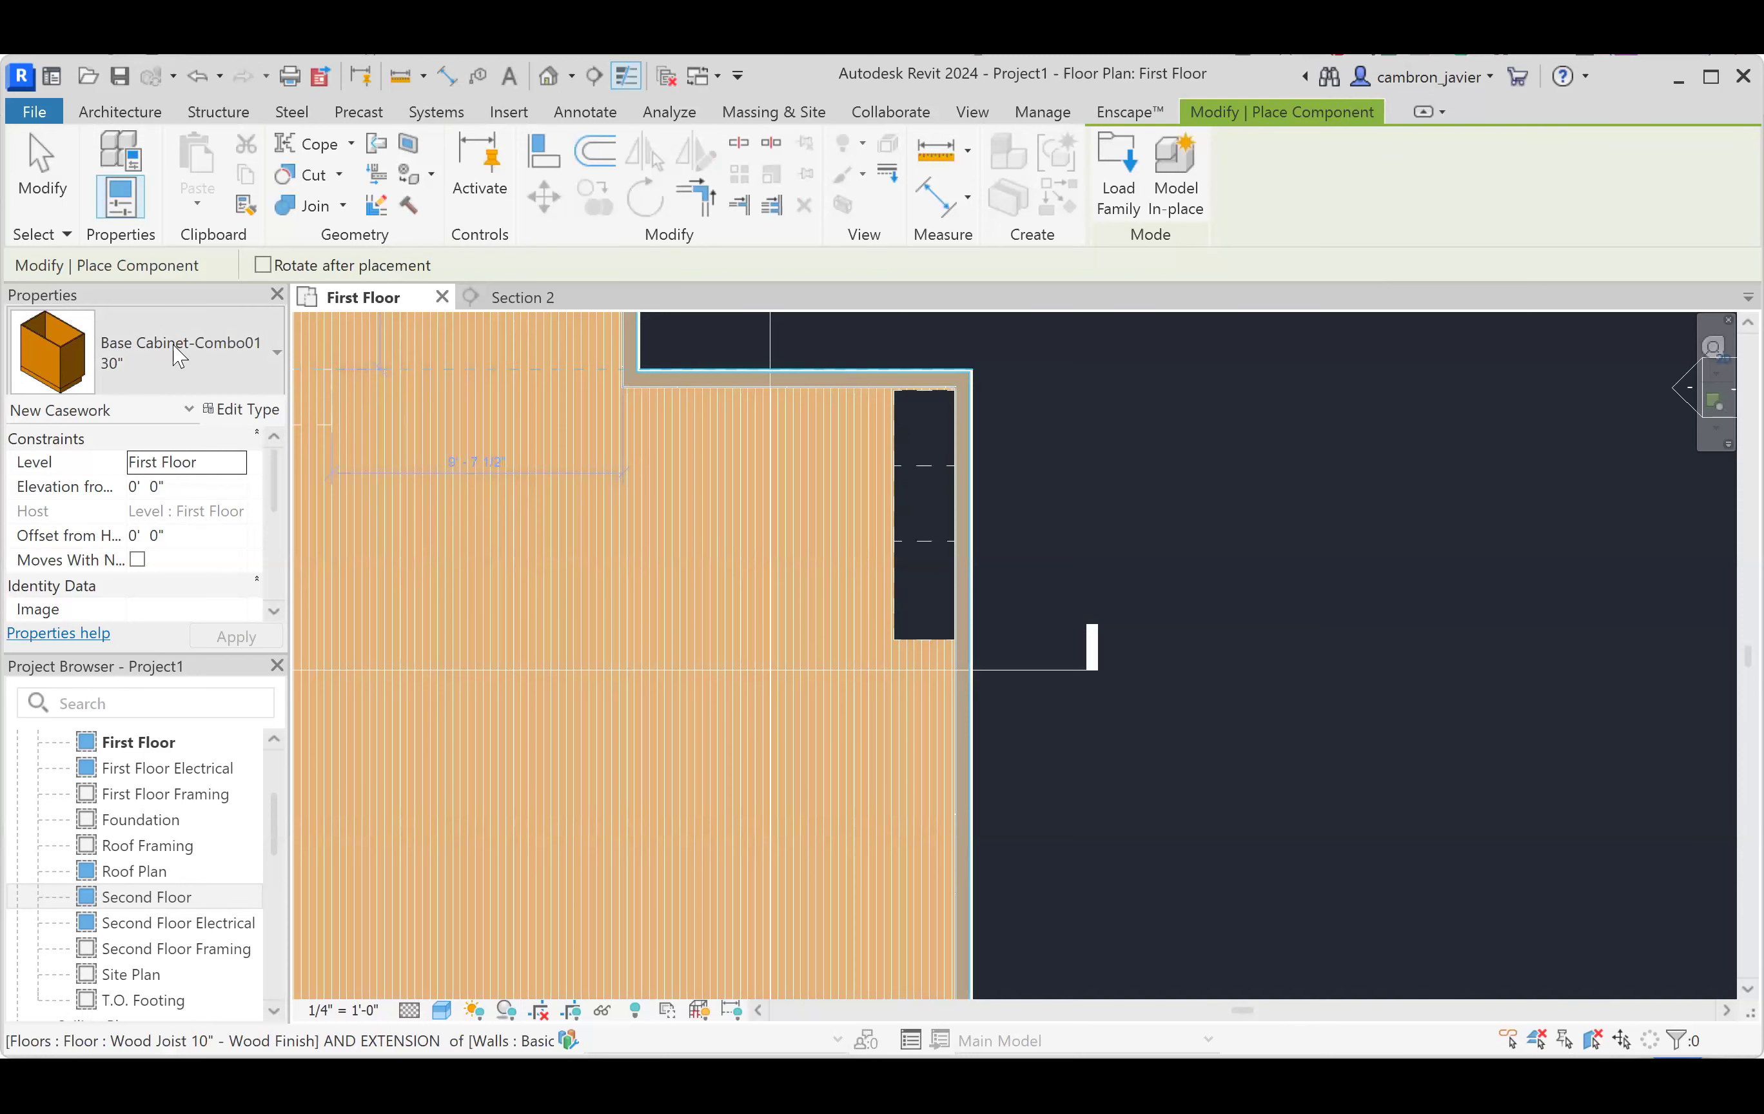
{"action": "left_click", "coordinate": [241, 372]}
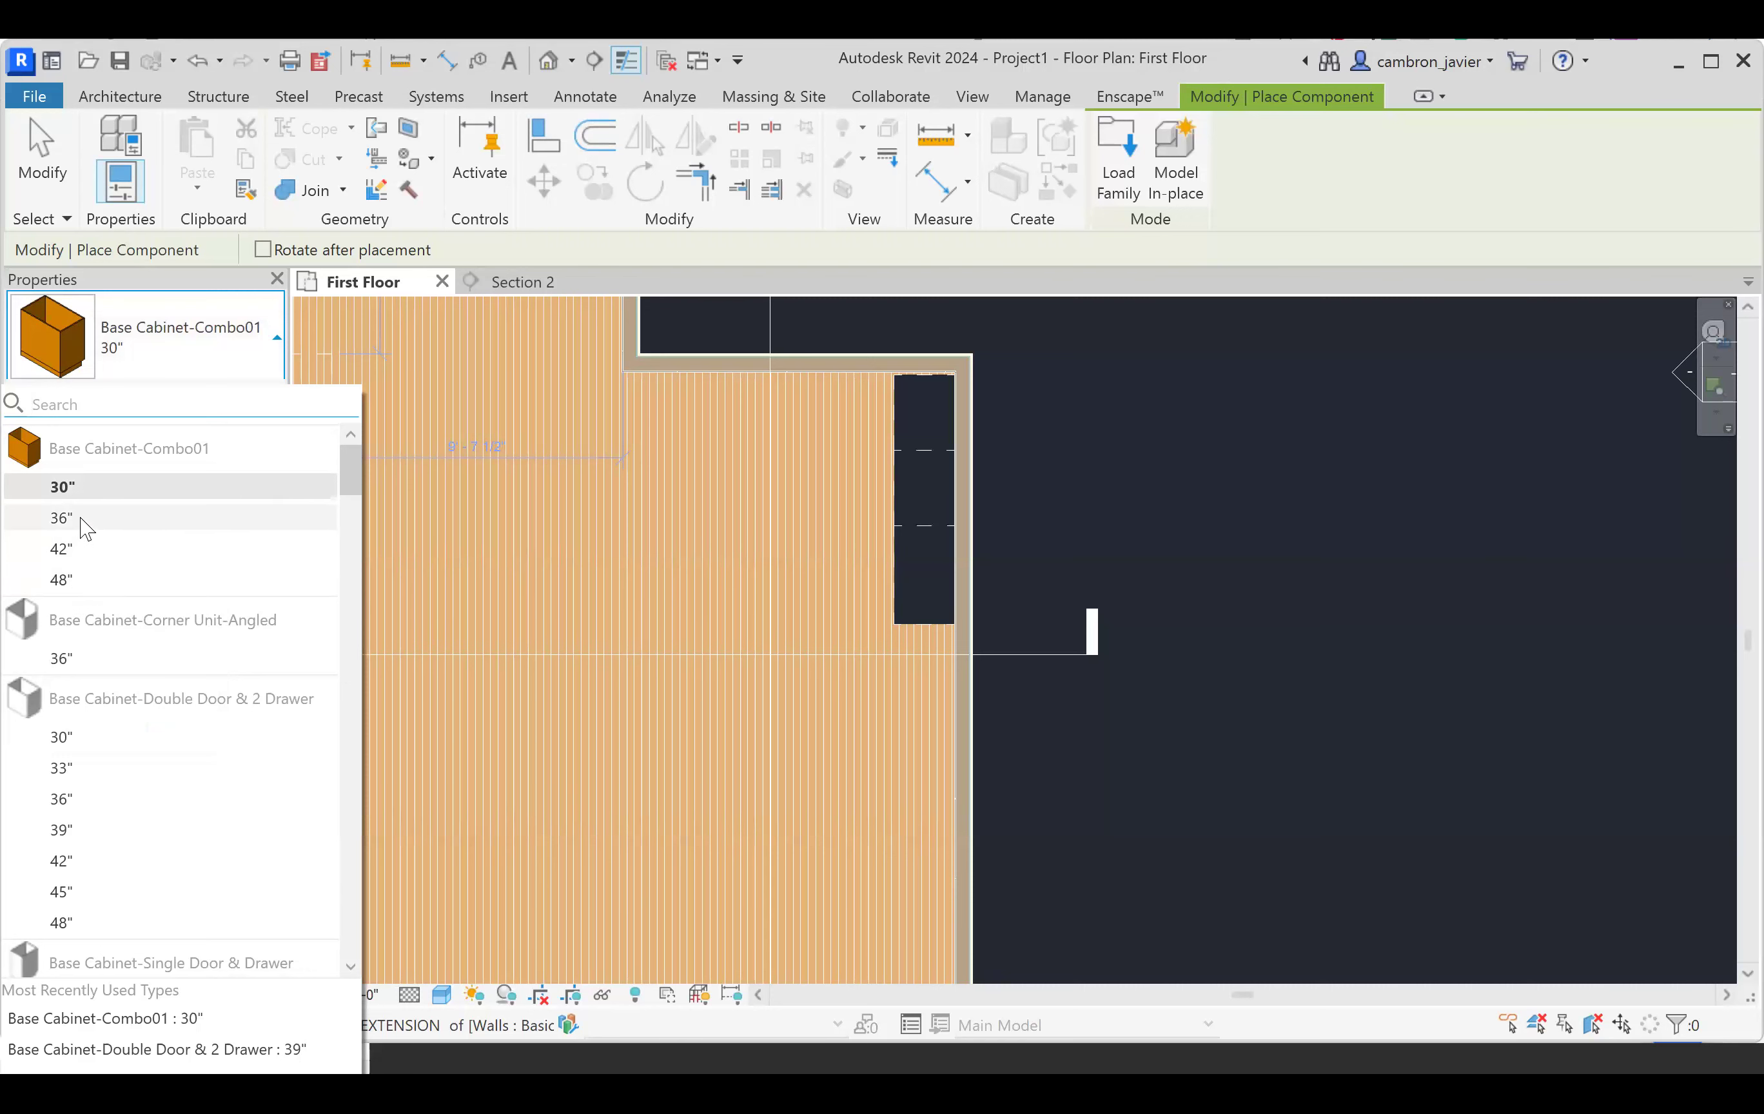
{"action": "left_click", "coordinate": [61, 518]}
{"action": "key", "text": "v"}
{"action": "key", "text": "g"}
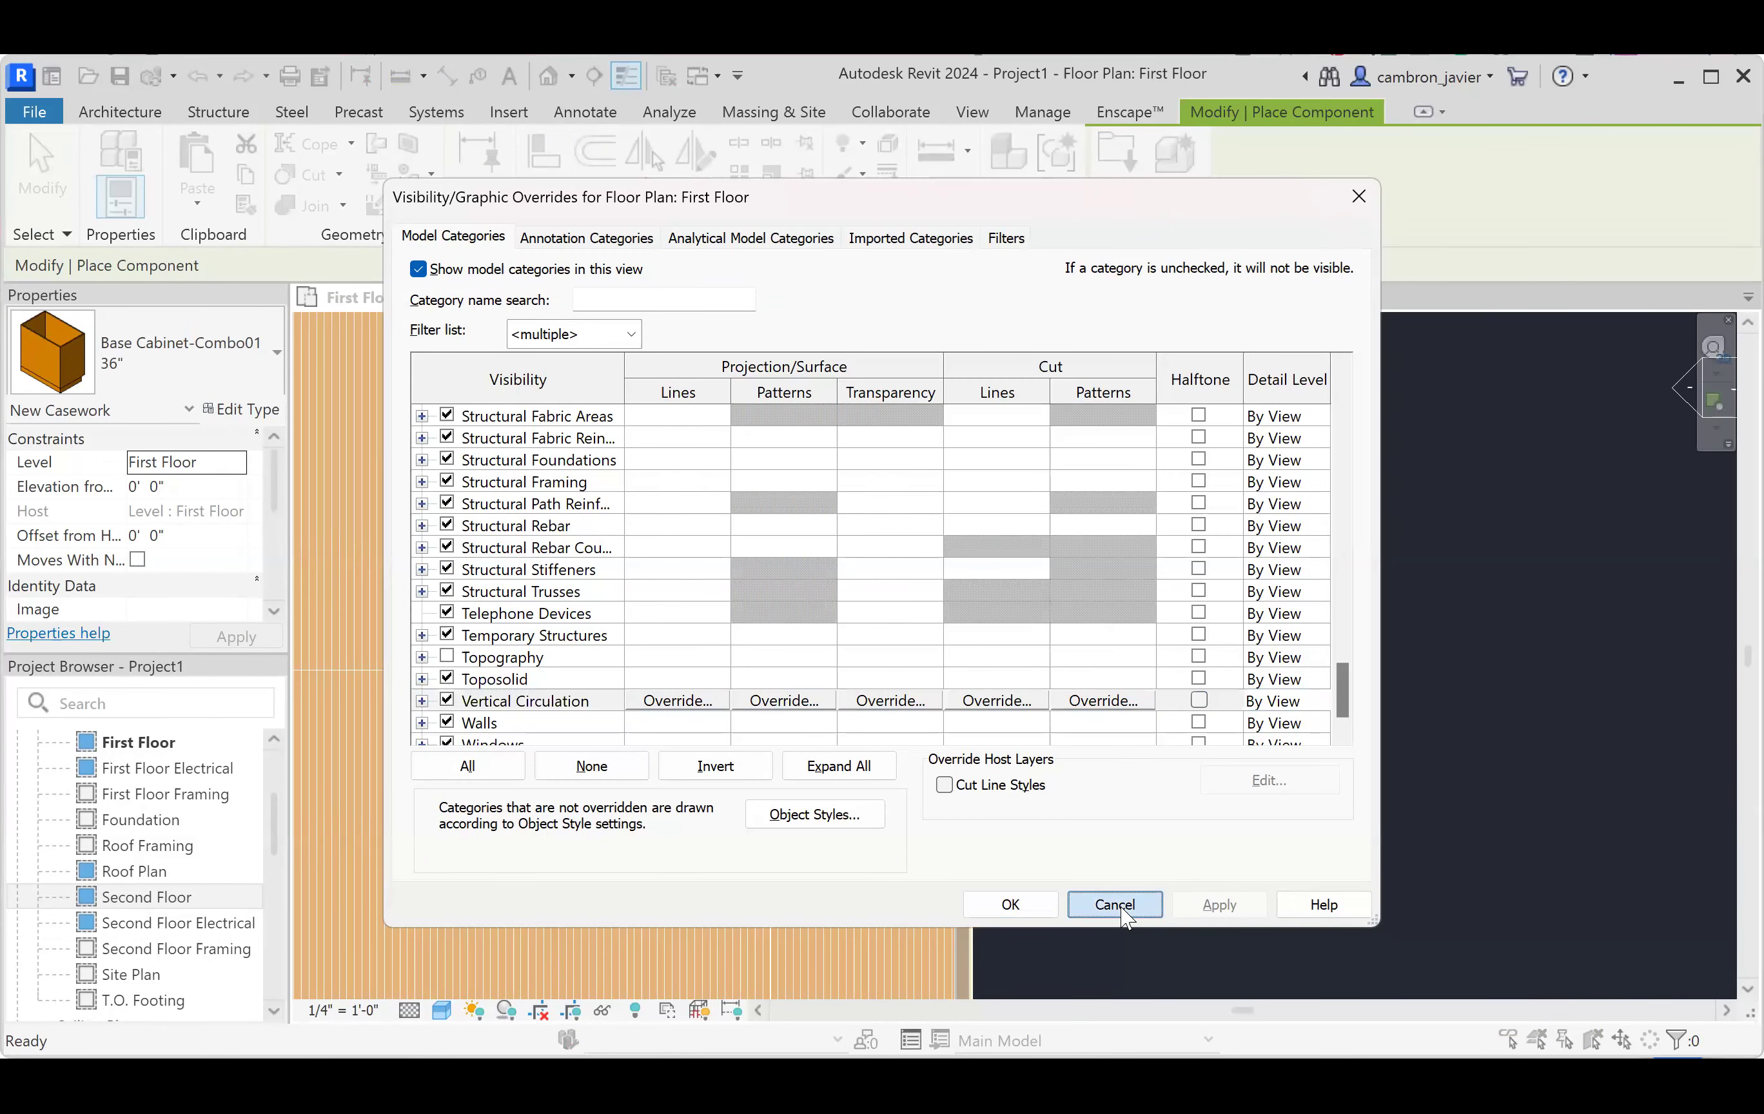
{"action": "left_click", "coordinate": [1124, 913]}
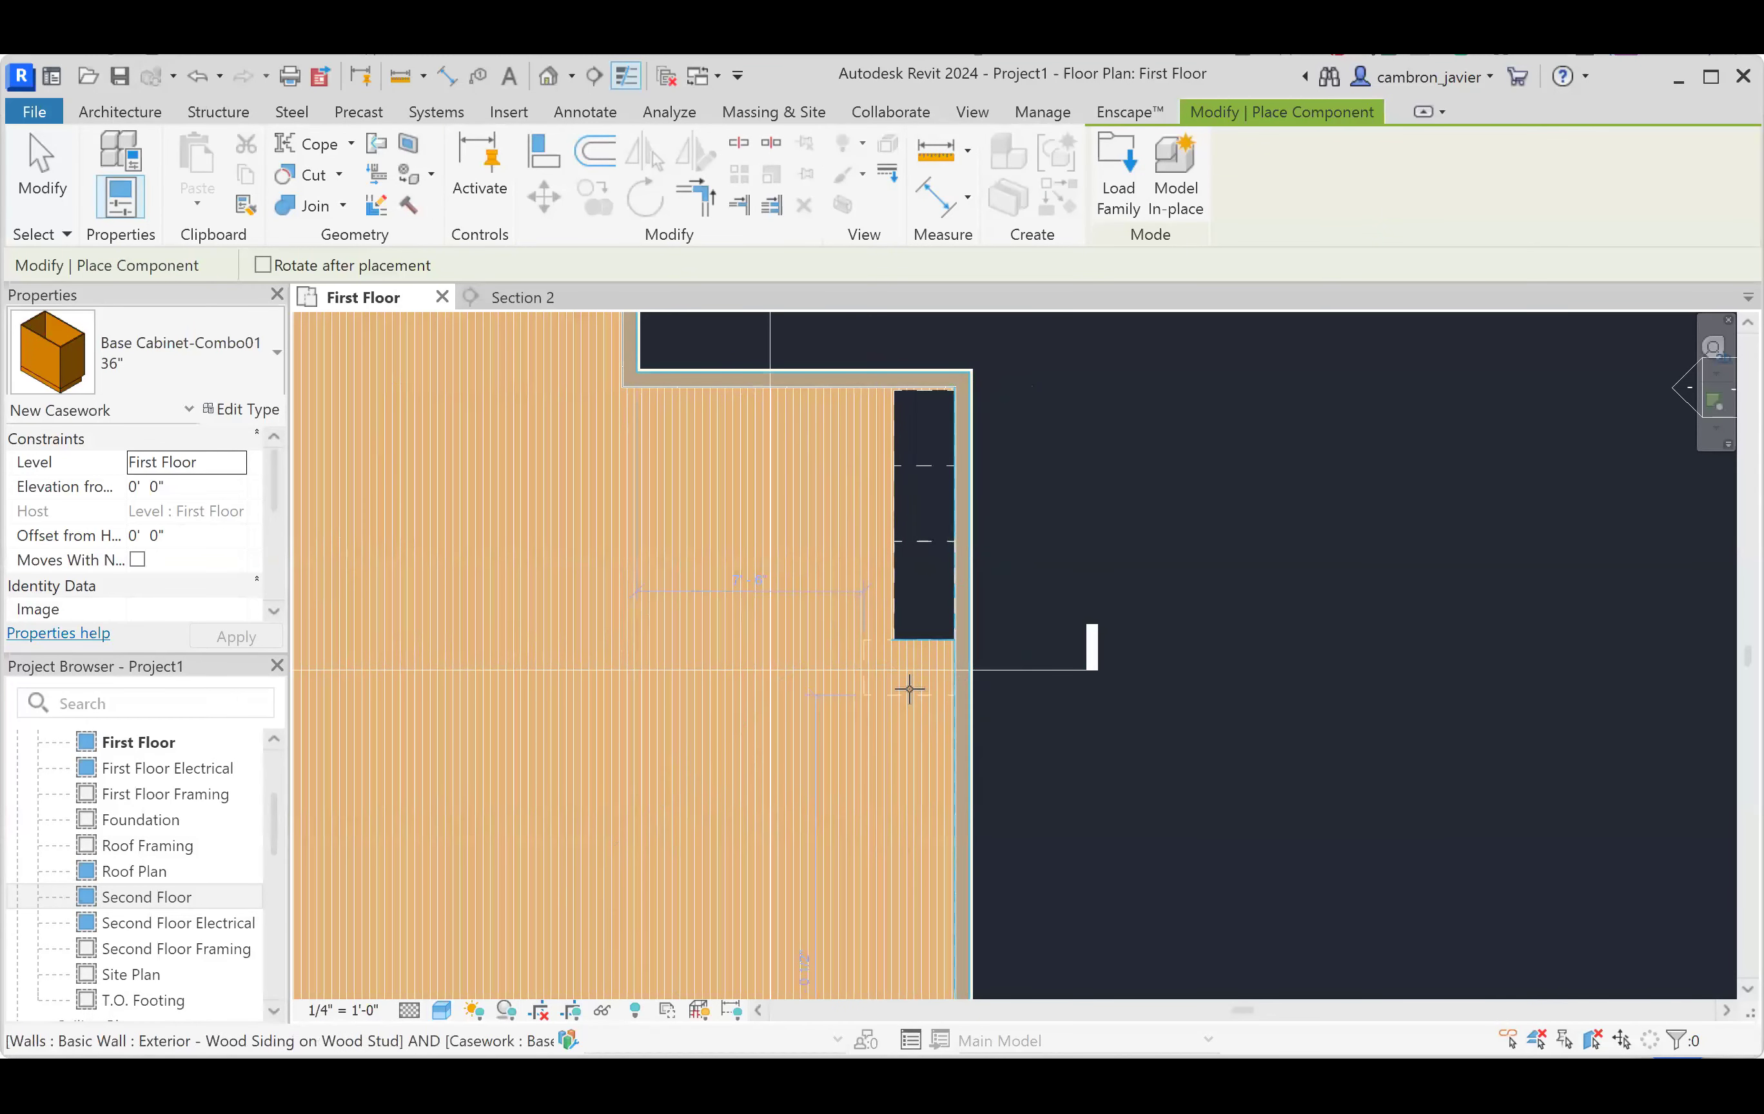
- Place the 36" Combo01 cabinet on the First Floor plan beside the exterior wall, butted against the free end of the 39" cabinet
{"action": "scroll", "coordinate": [922, 678], "scroll_direction": "up", "scroll_amount": 3}
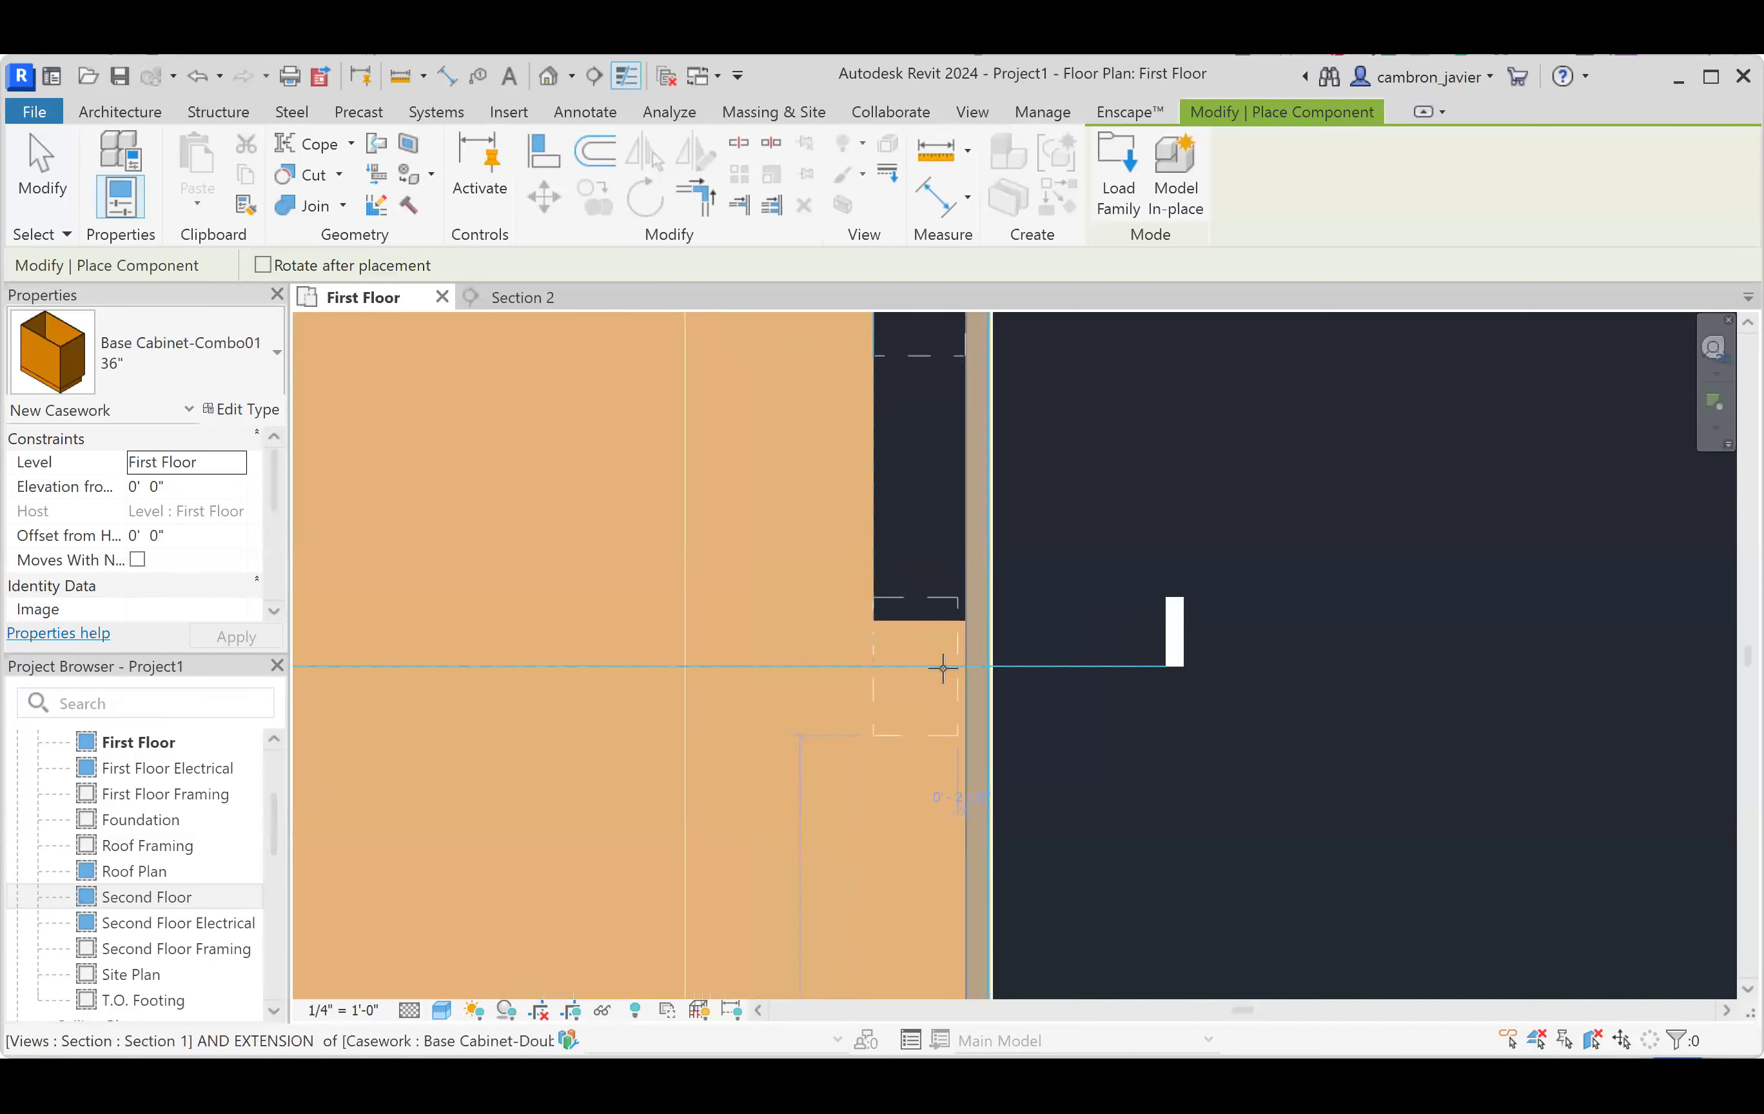
{"action": "left_click", "coordinate": [973, 696]}
{"action": "scroll", "coordinate": [947, 656], "scroll_direction": "up", "scroll_amount": 2}
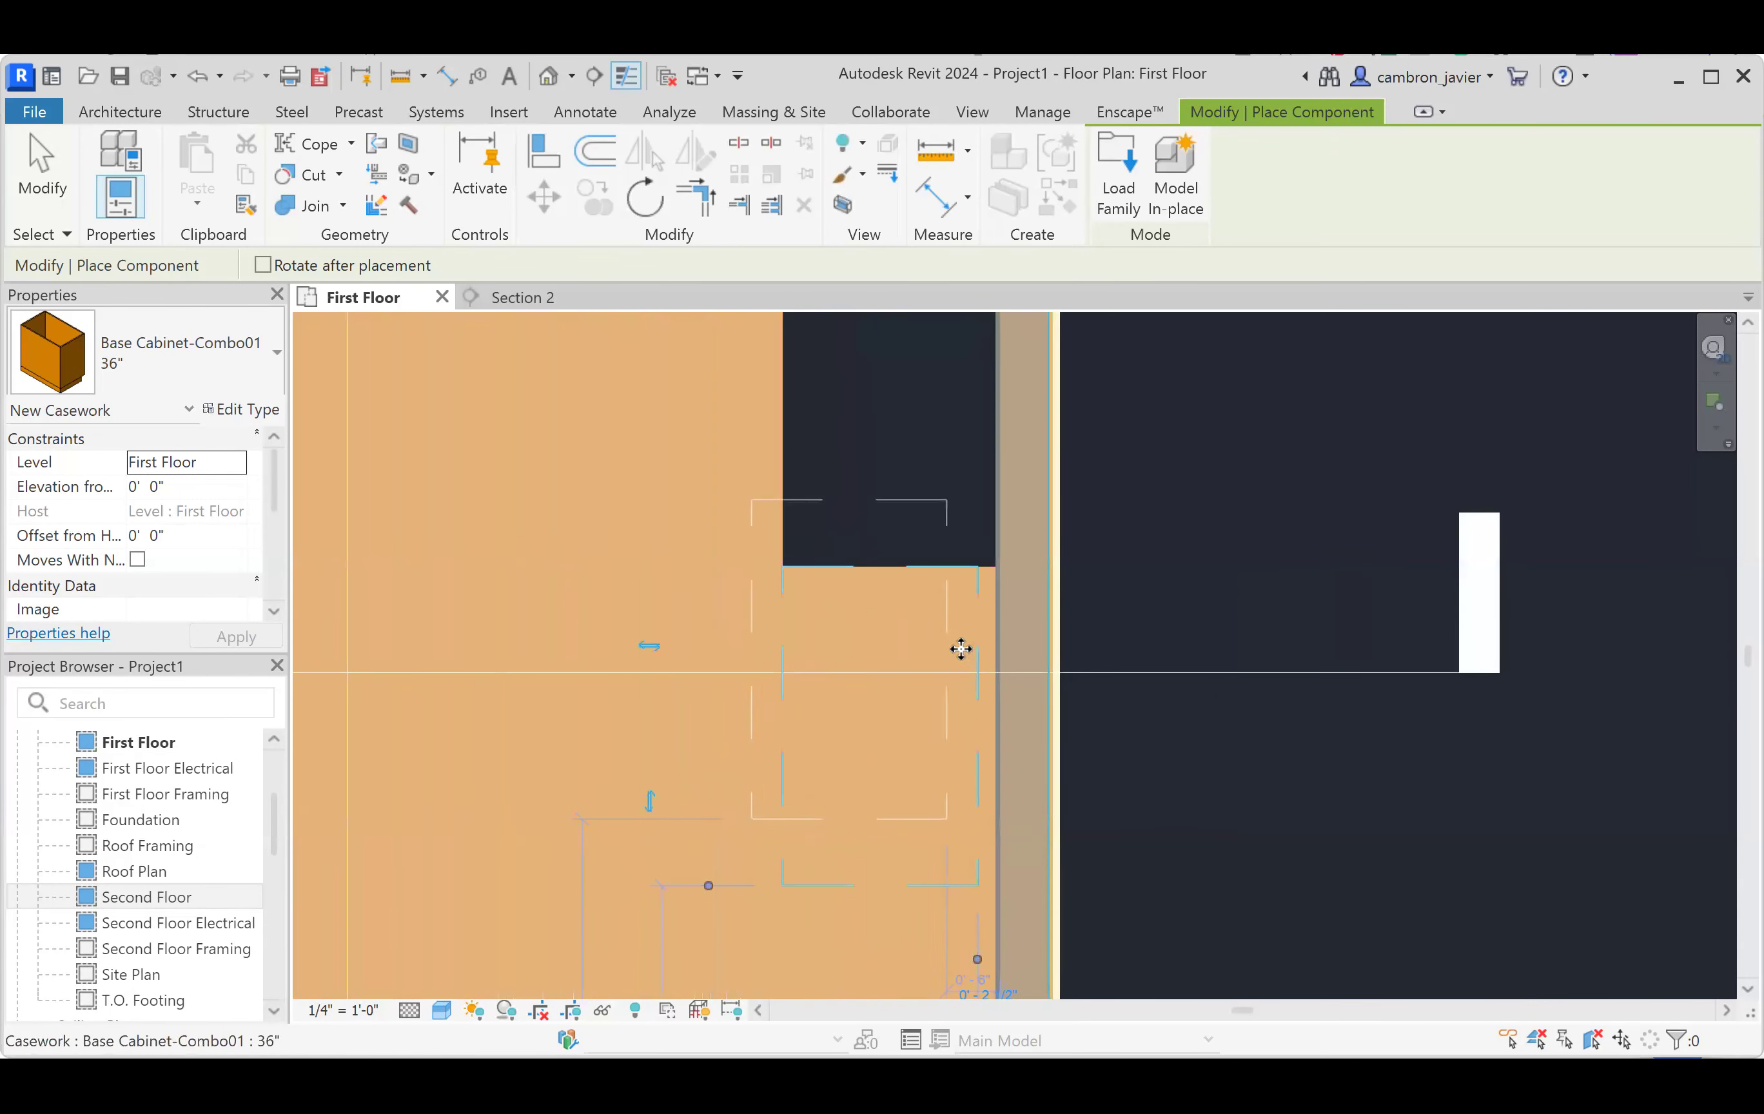
{"action": "scroll", "coordinate": [961, 650], "scroll_direction": "up", "scroll_amount": 2}
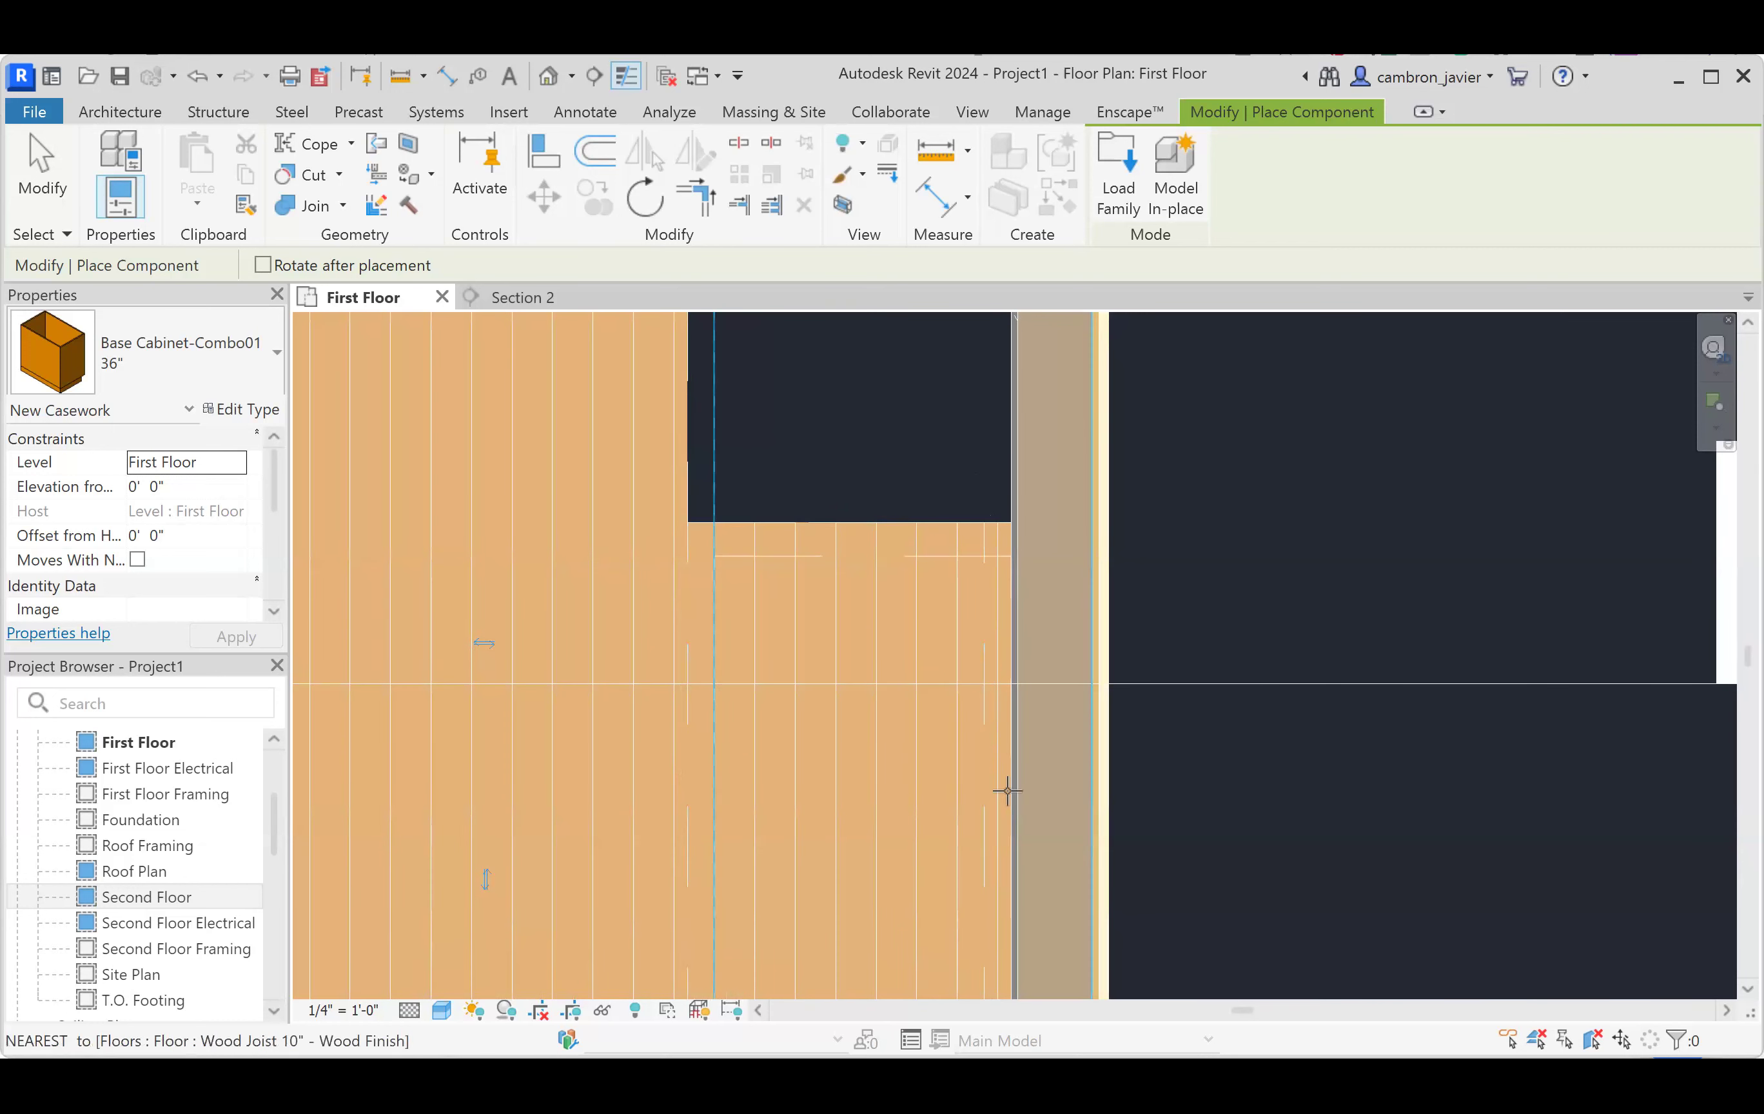
{"action": "key", "text": "Escape"}
{"action": "key", "text": "Escape"}
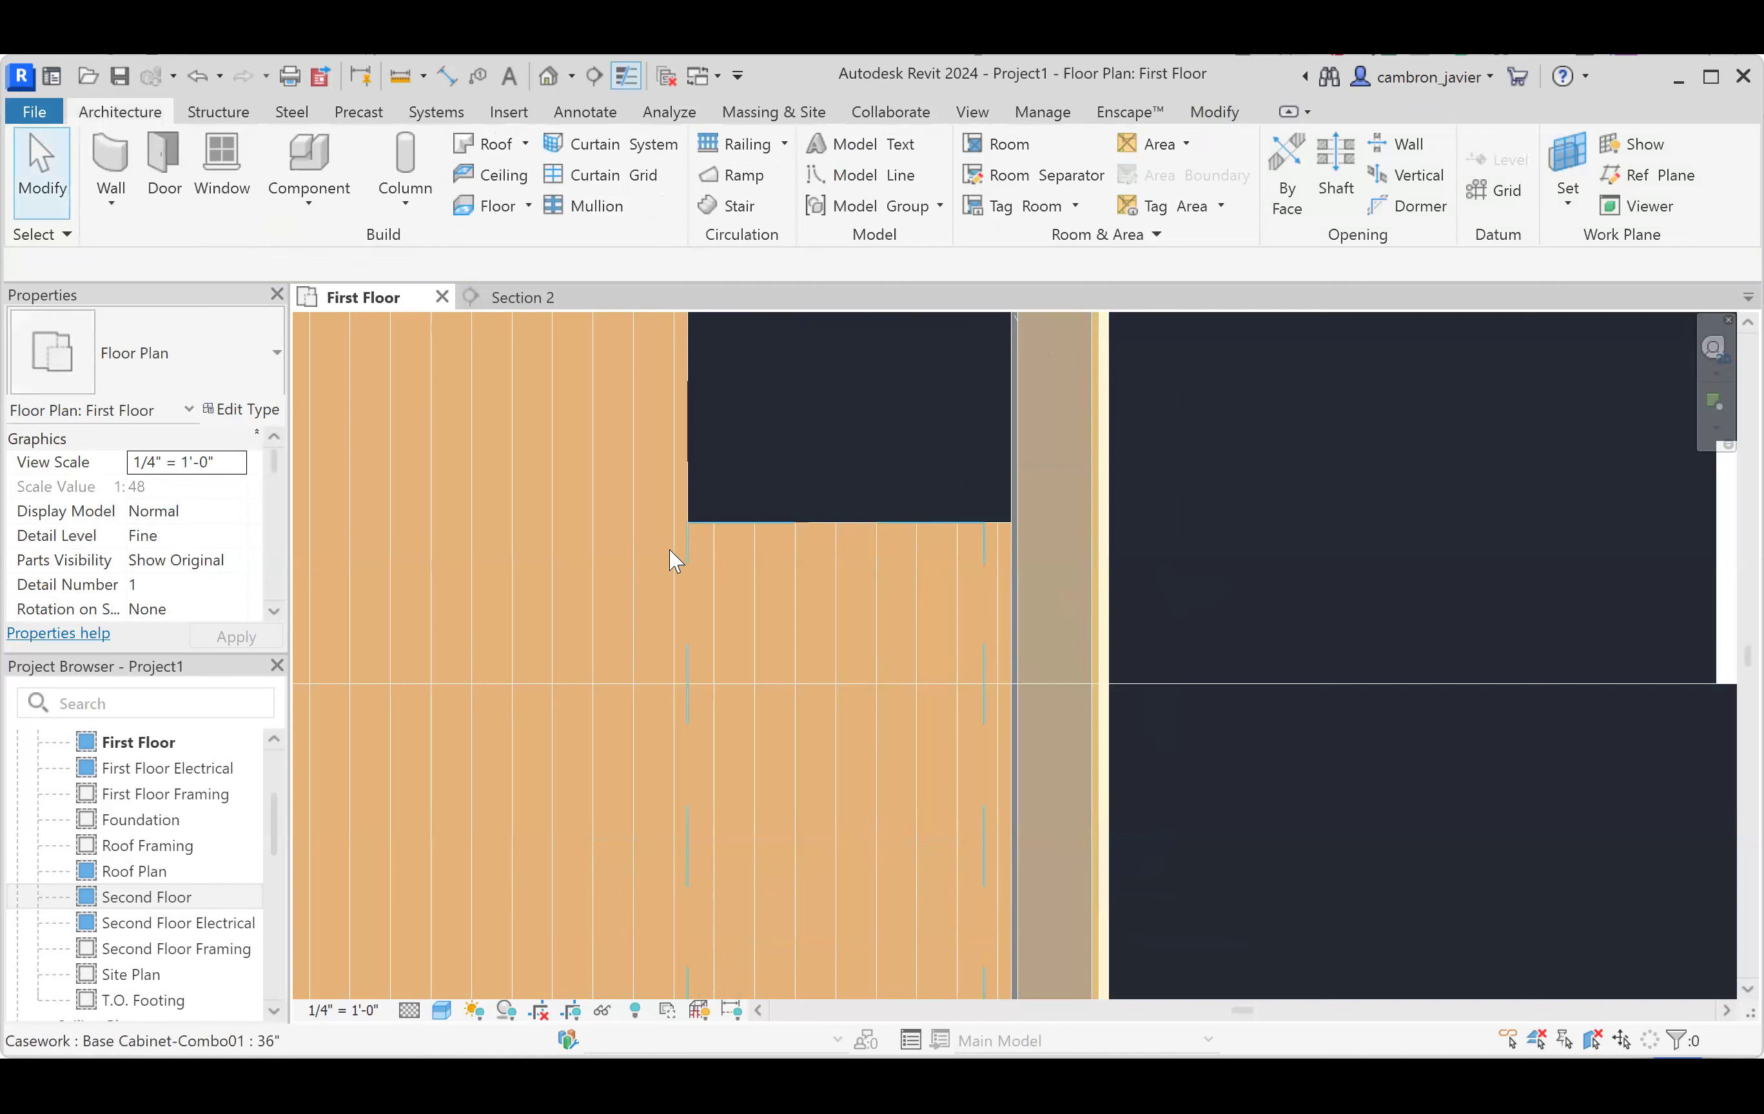
- Select the Combo01 cabinet and check its outline and its gap to the exterior wall in plan
{"action": "left_click", "coordinate": [686, 546]}
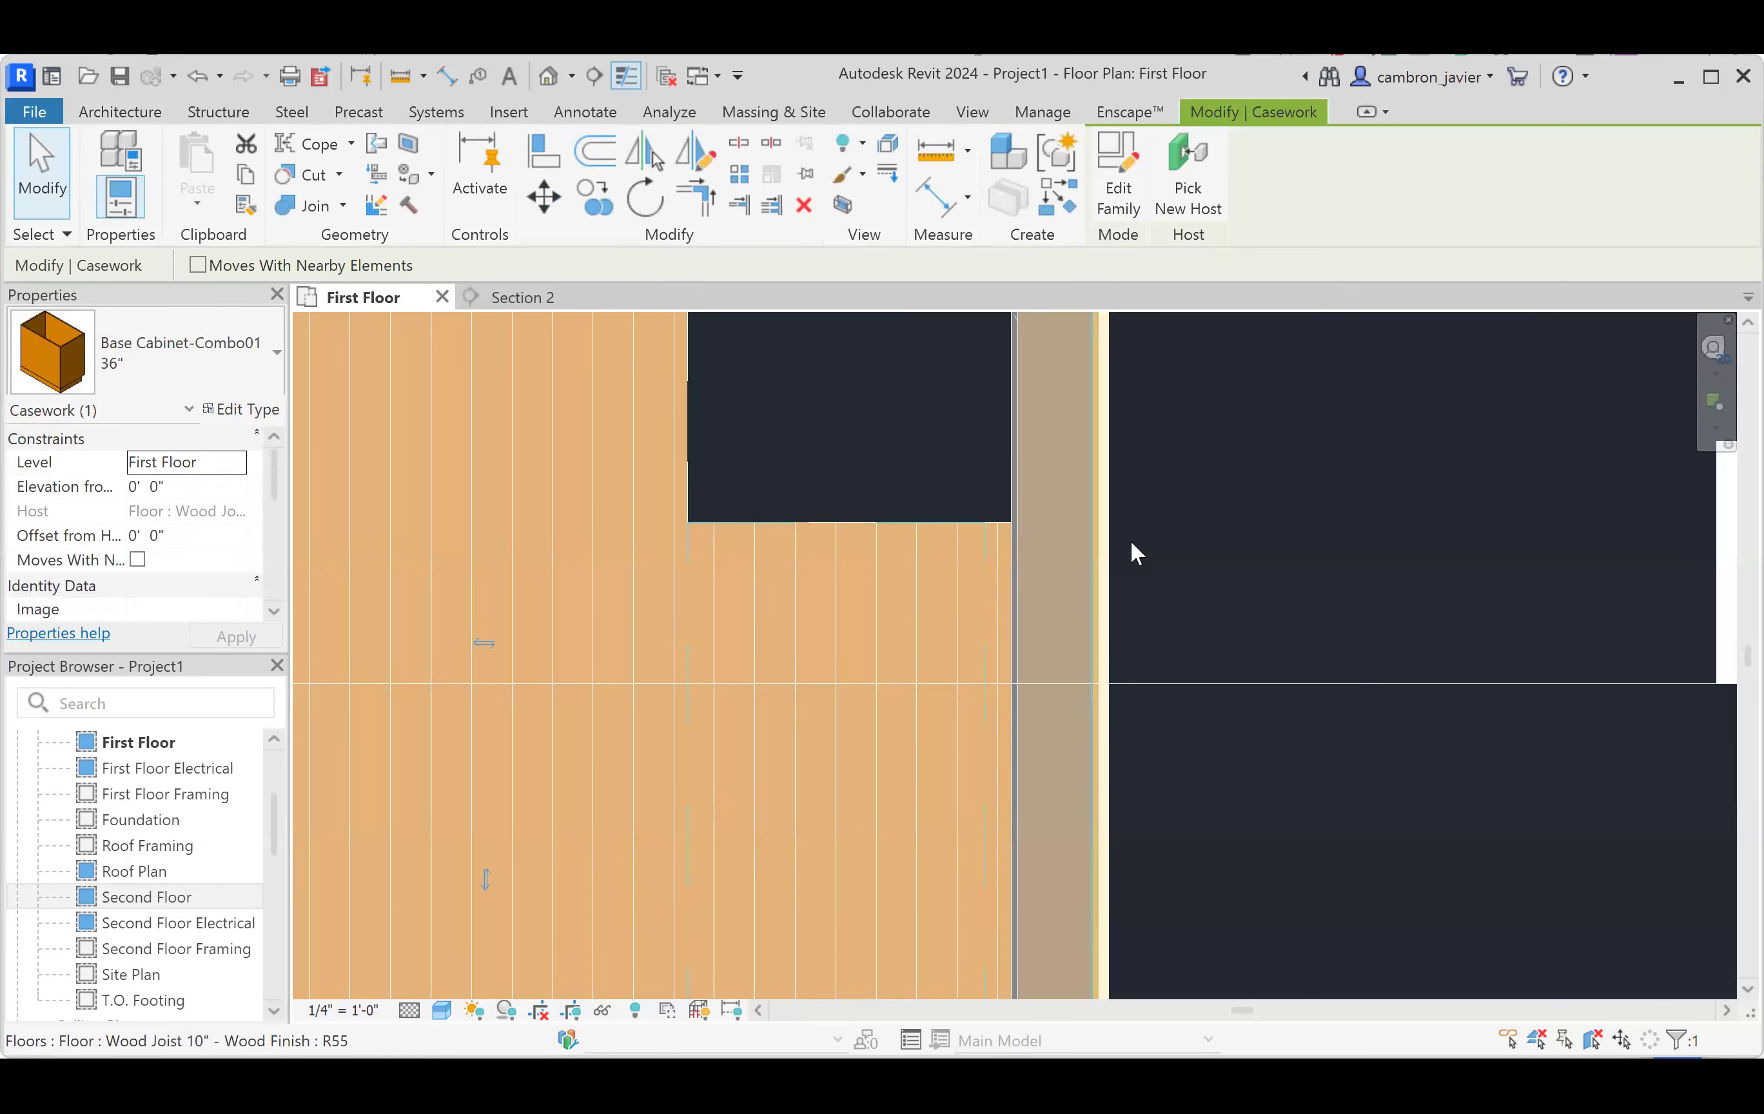
{"action": "left_click", "coordinate": [1316, 523]}
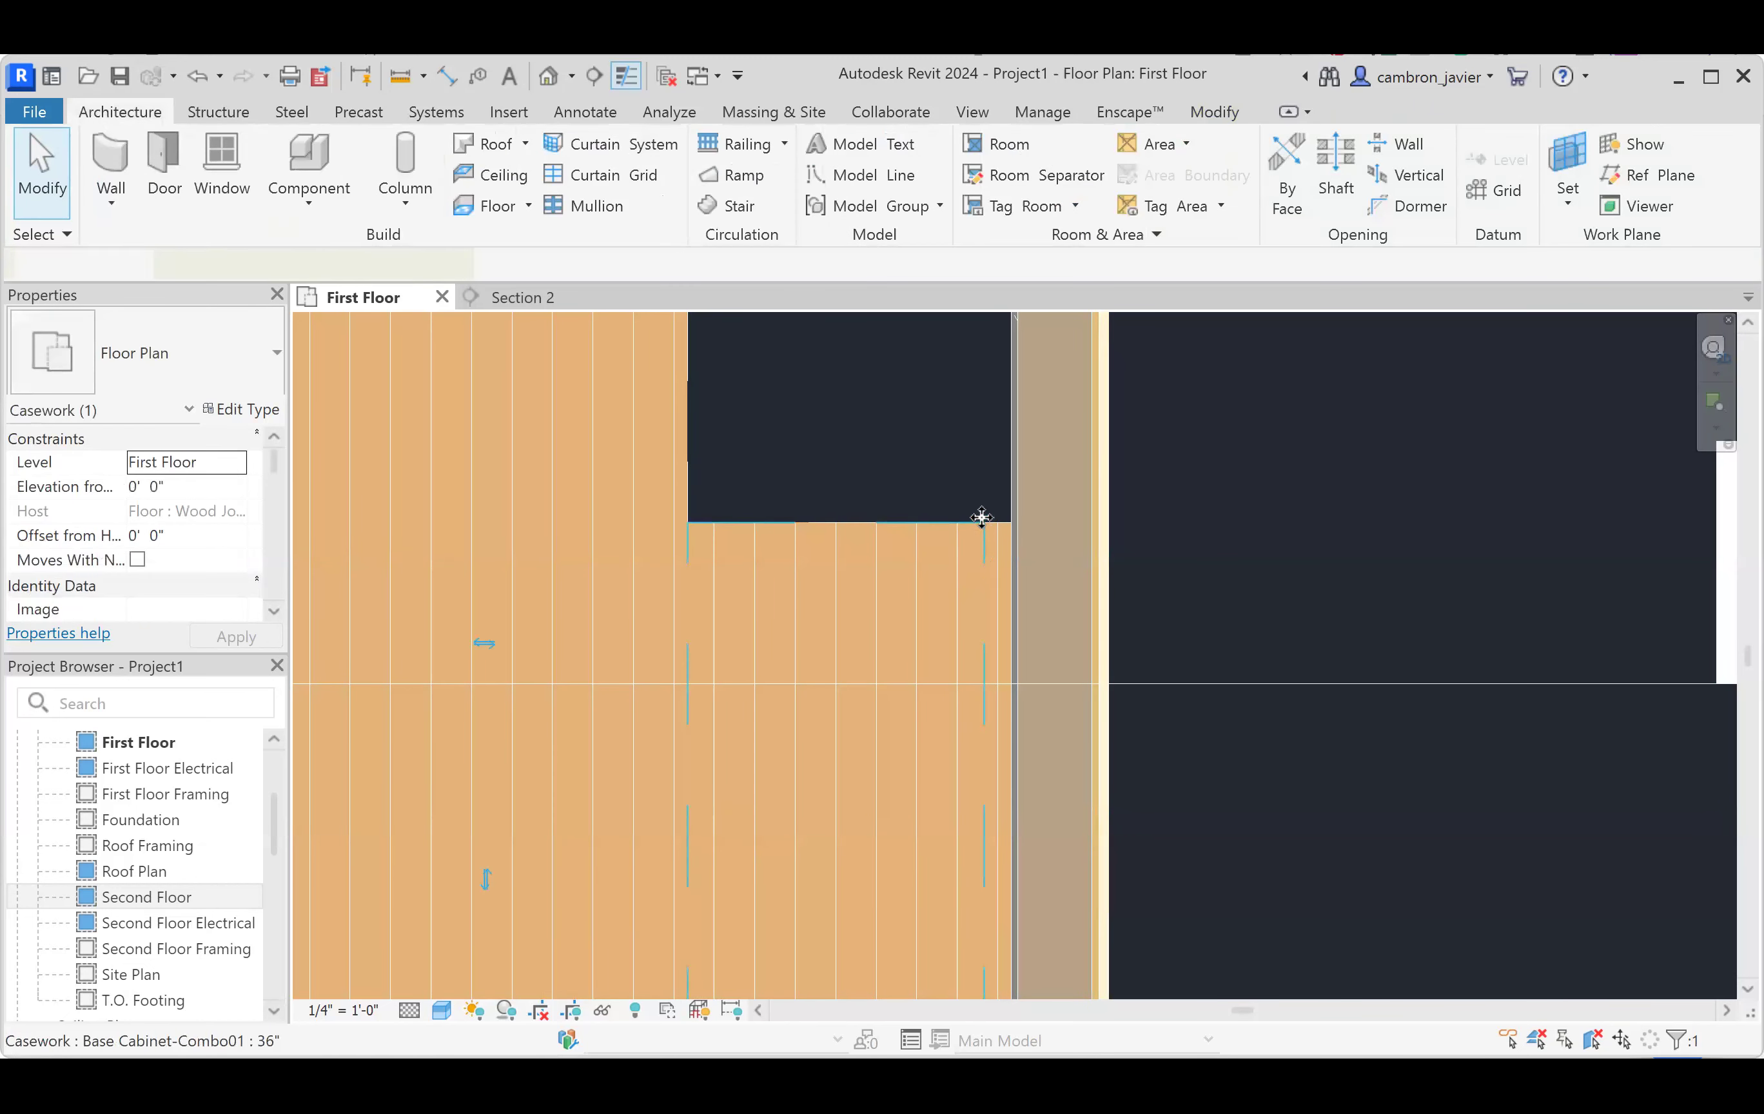
{"action": "left_click", "coordinate": [981, 518]}
{"action": "scroll", "coordinate": [980, 545], "scroll_direction": "down", "scroll_amount": 5}
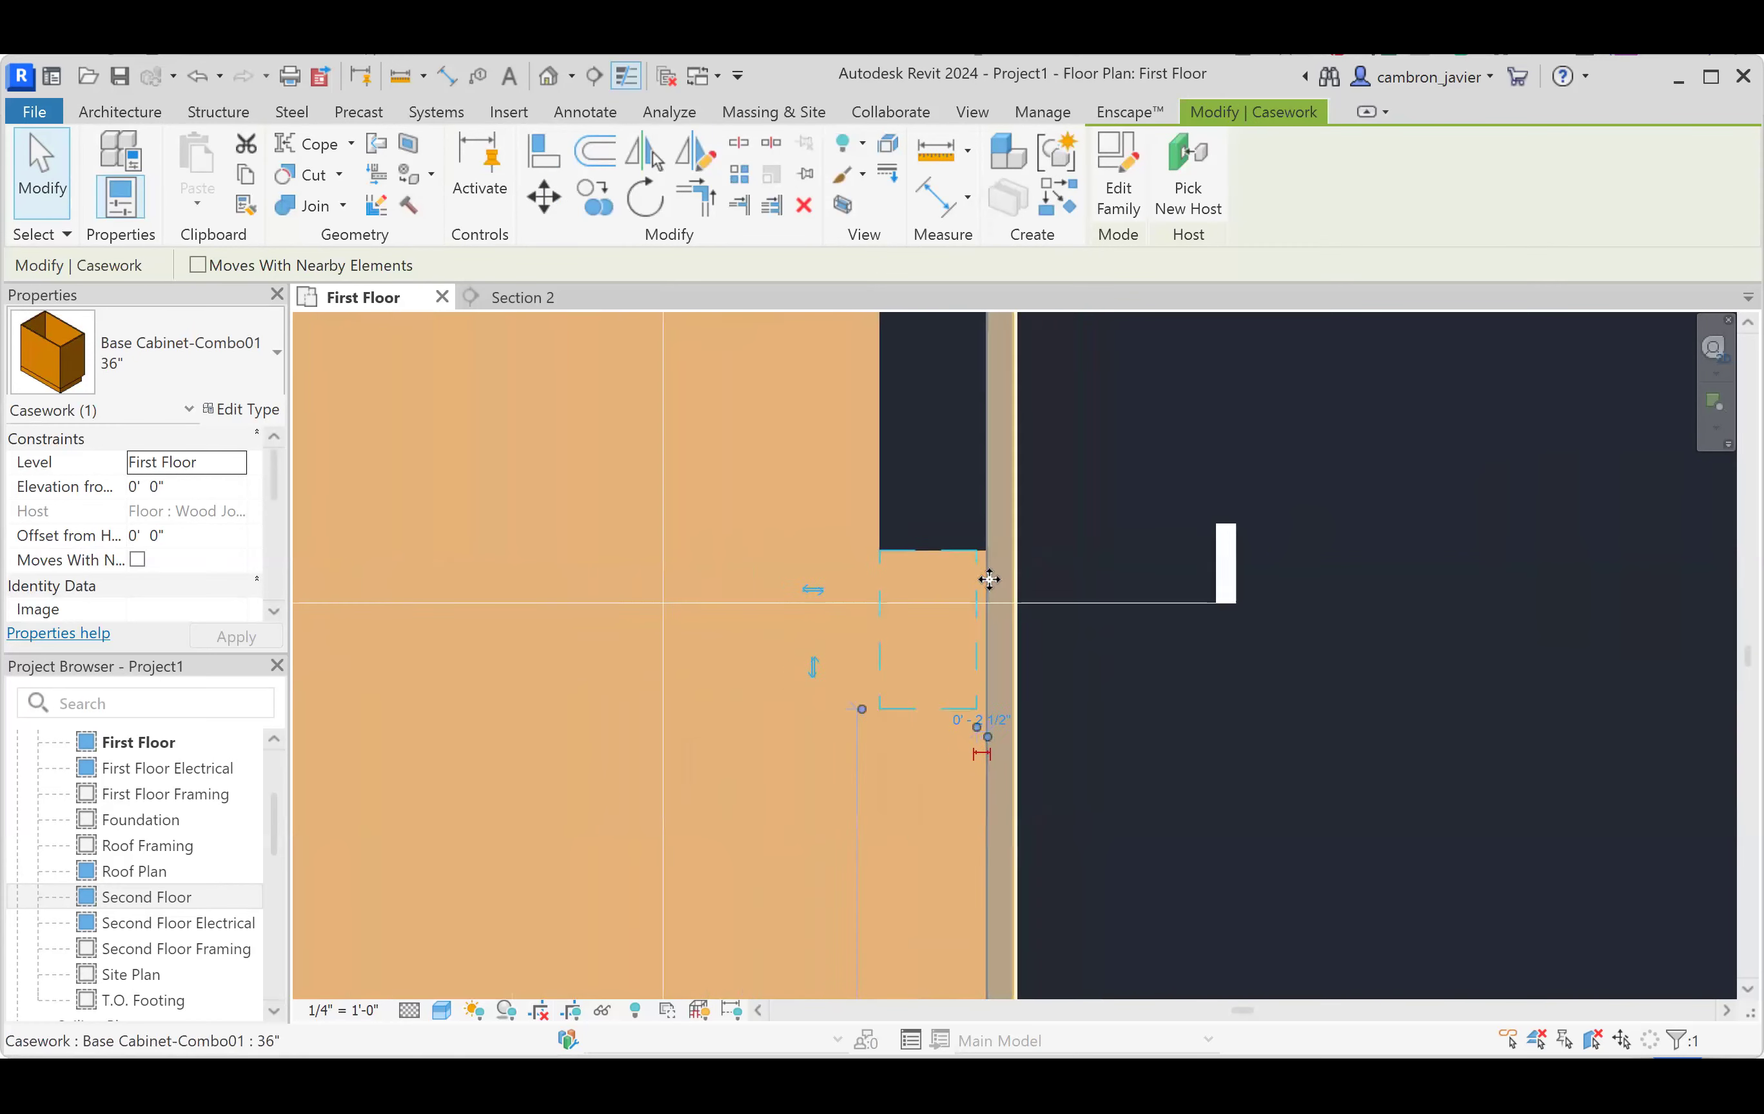
{"action": "scroll", "coordinate": [990, 580], "scroll_direction": "down", "scroll_amount": 1}
{"action": "scroll", "coordinate": [1035, 563], "scroll_direction": "down", "scroll_amount": 3}
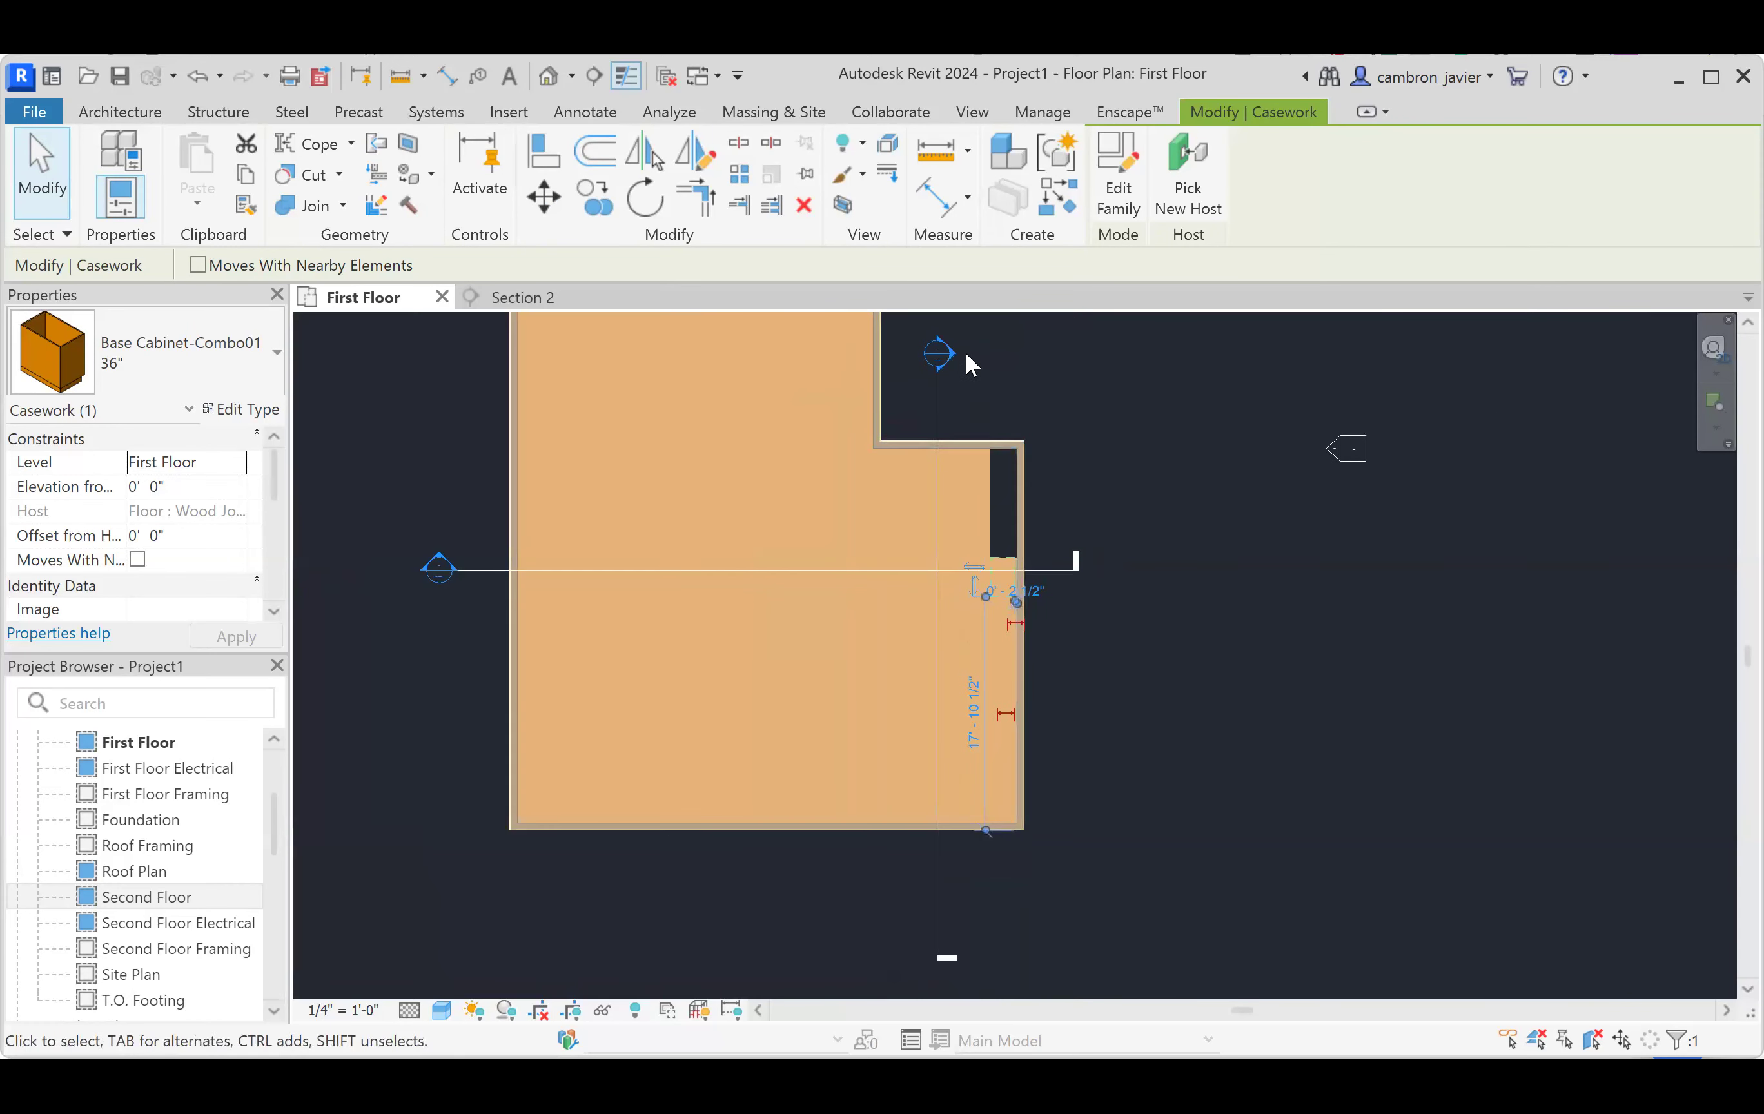
- Open Section 2 and compare the Combo01 cabinet's height and front layout with the neighbouring double-door cabinets
{"action": "double_click", "coordinate": [946, 347]}
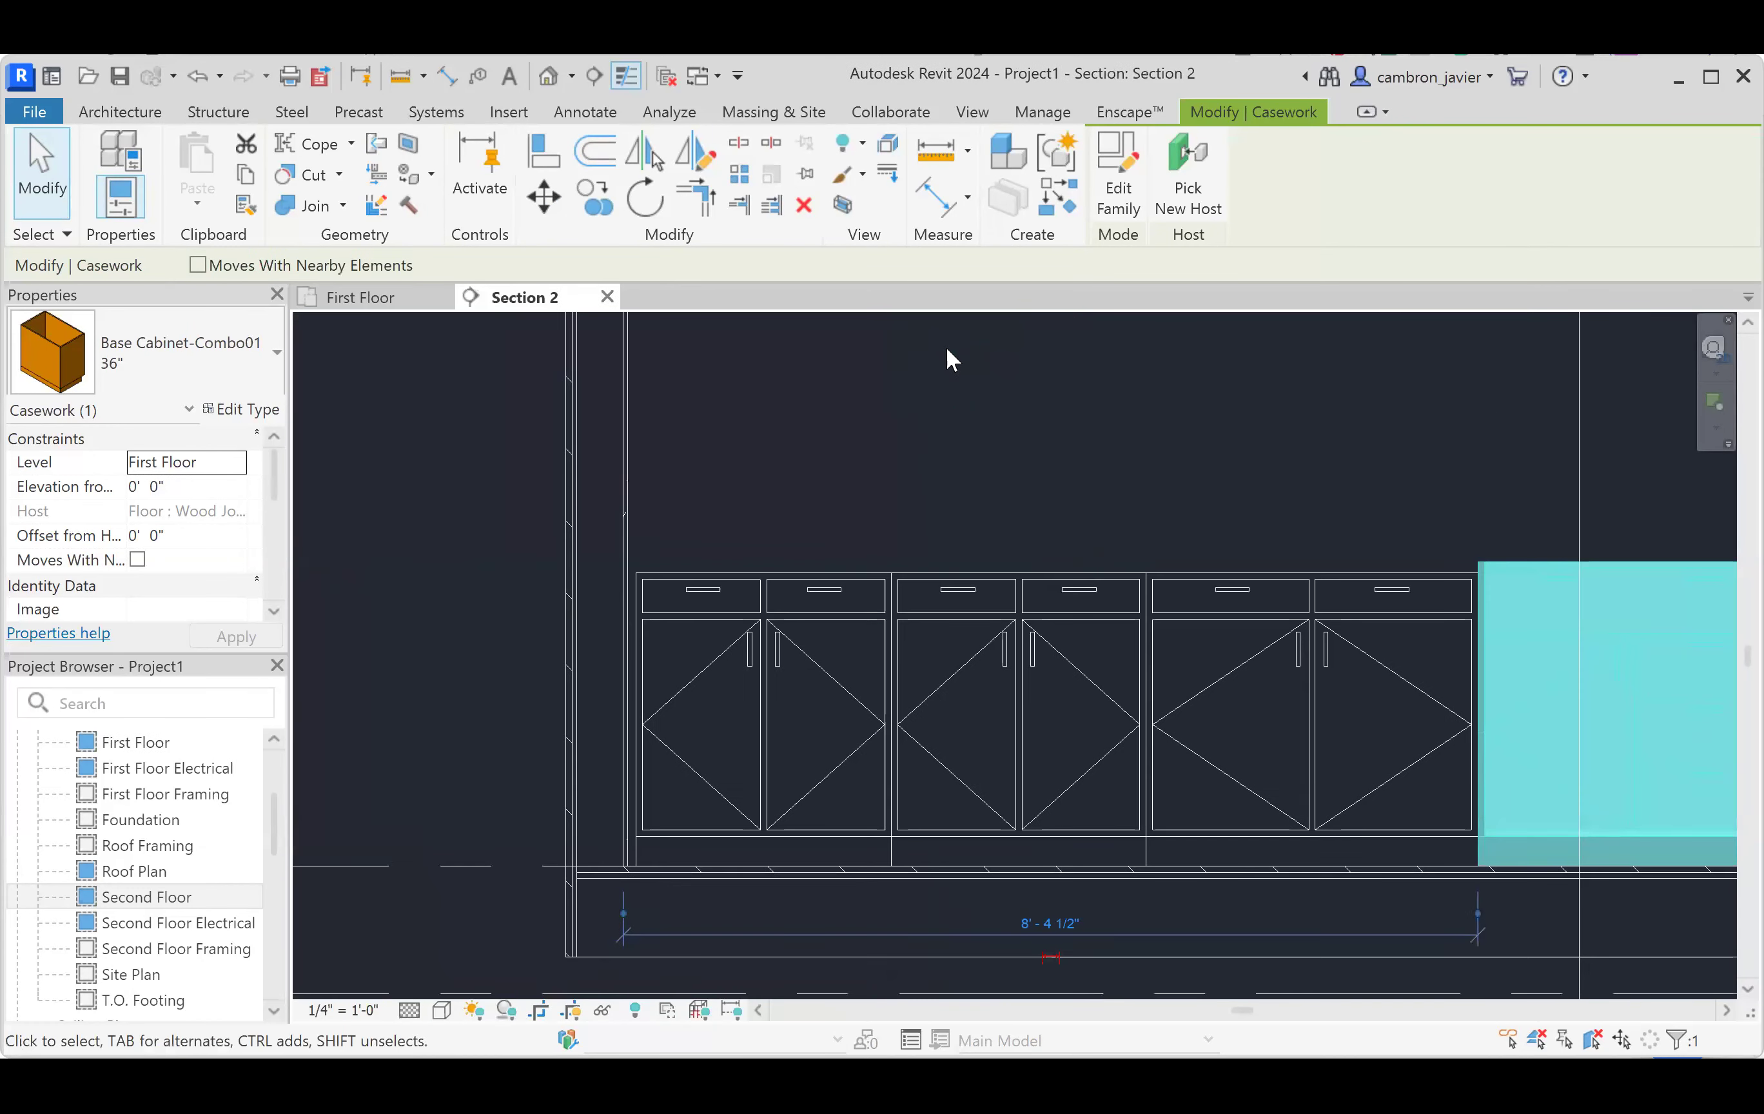
{"action": "left_click", "coordinate": [847, 481]}
{"action": "scroll", "coordinate": [811, 483], "scroll_direction": "down", "scroll_amount": 2}
{"action": "scroll", "coordinate": [1227, 568], "scroll_direction": "up", "scroll_amount": 4}
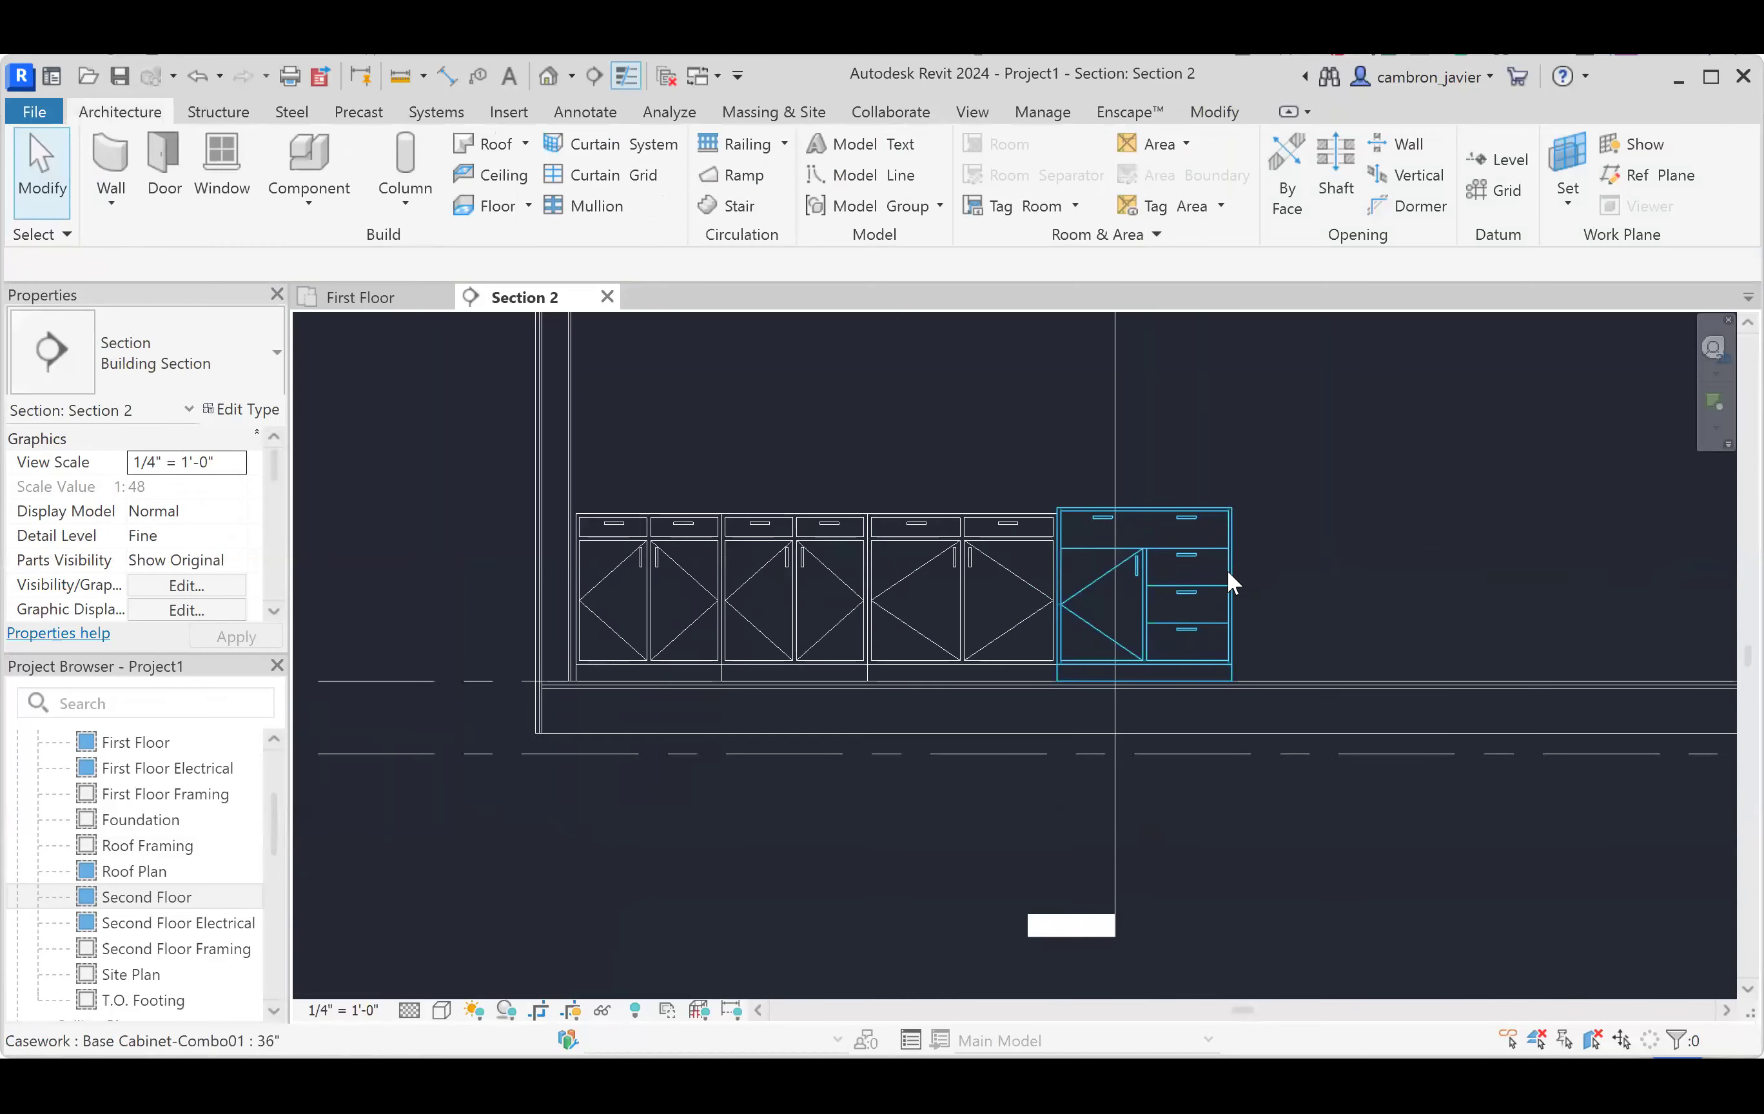
{"action": "left_click", "coordinate": [1216, 595]}
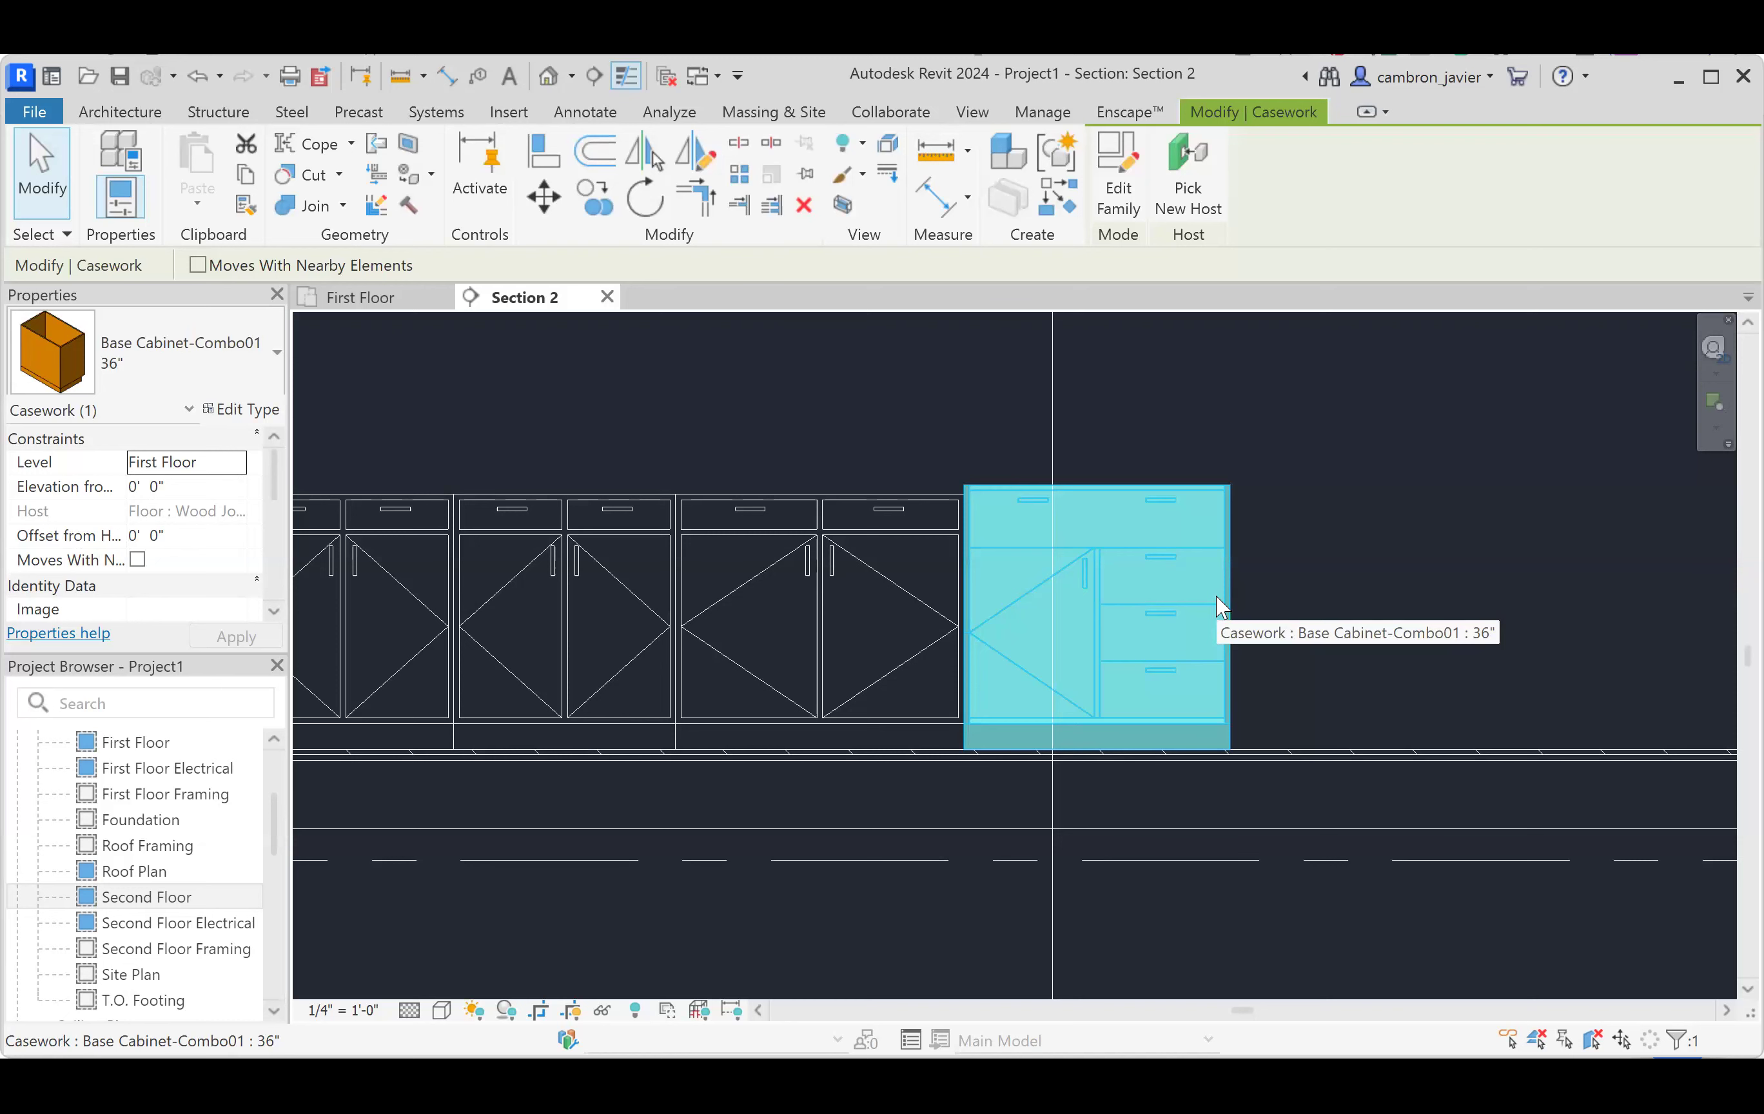
{"action": "left_click", "coordinate": [921, 433]}
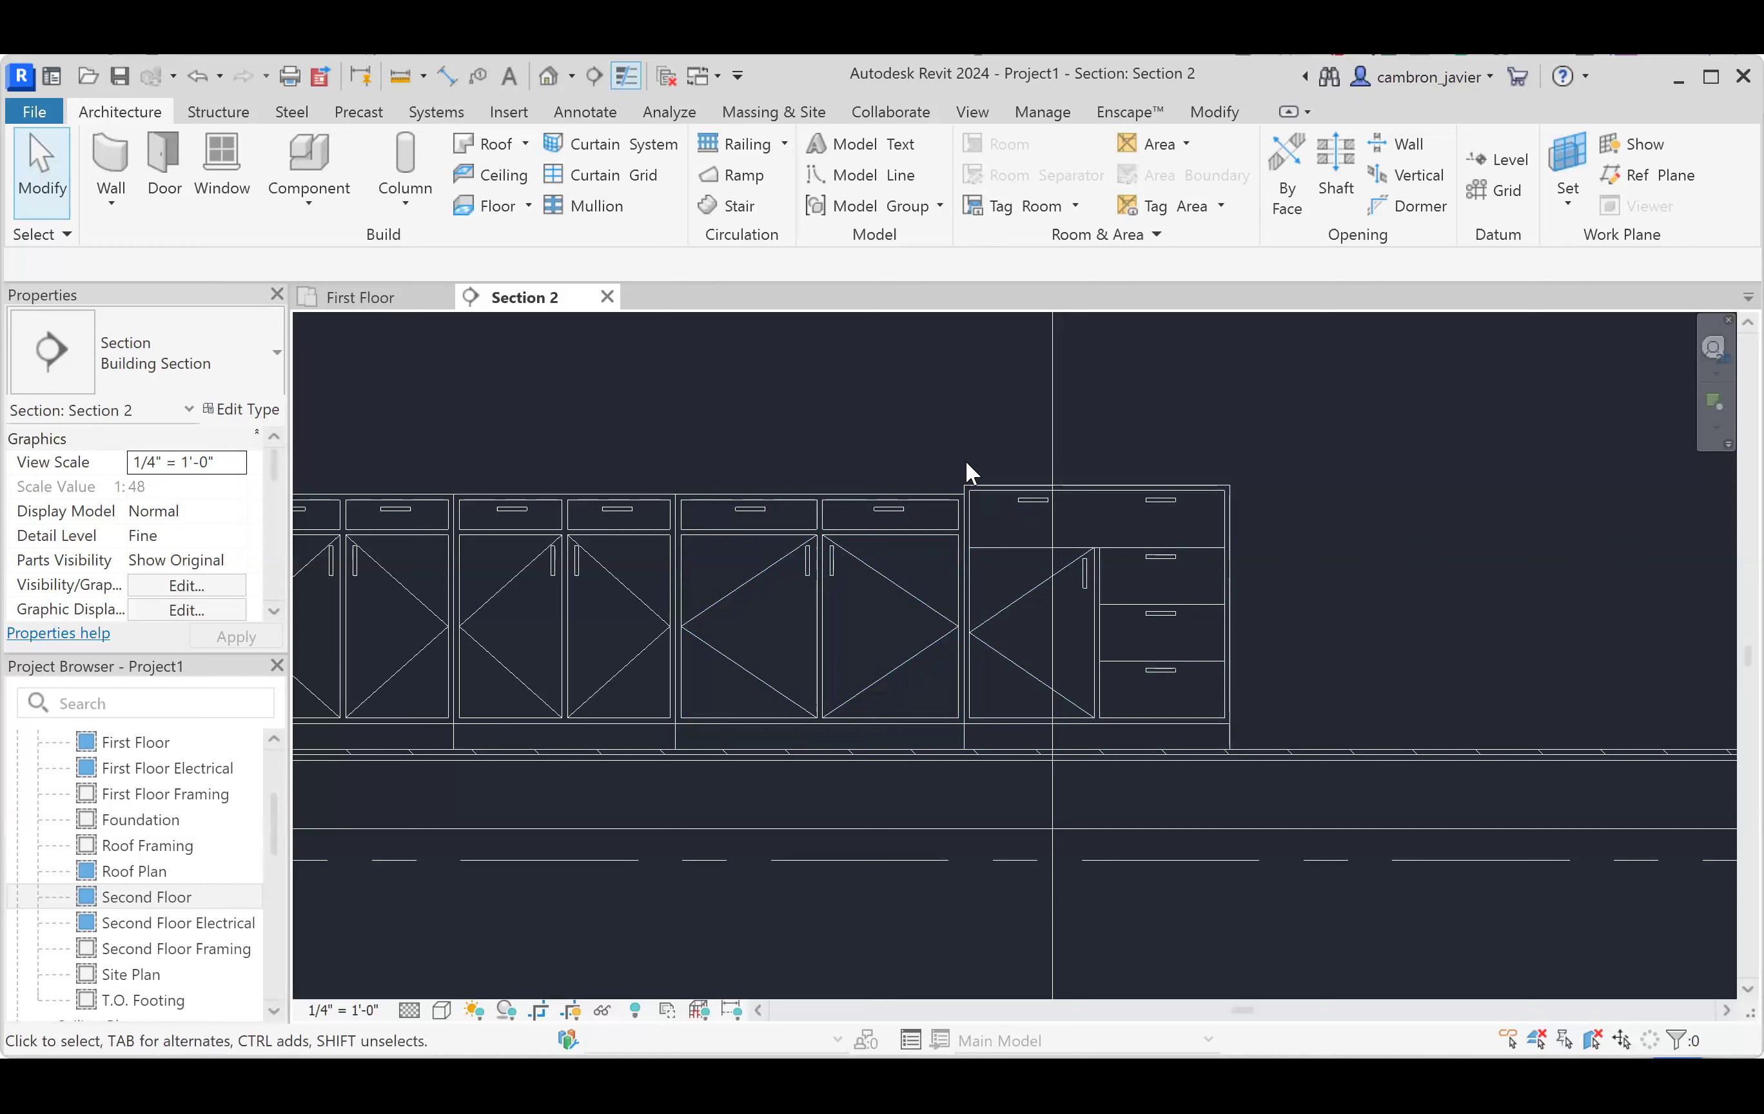
- Return to the First Floor plan and compare how the 39" cabinet and the Combo01 cabinet sit against the exterior wall
{"action": "left_click", "coordinate": [383, 298]}
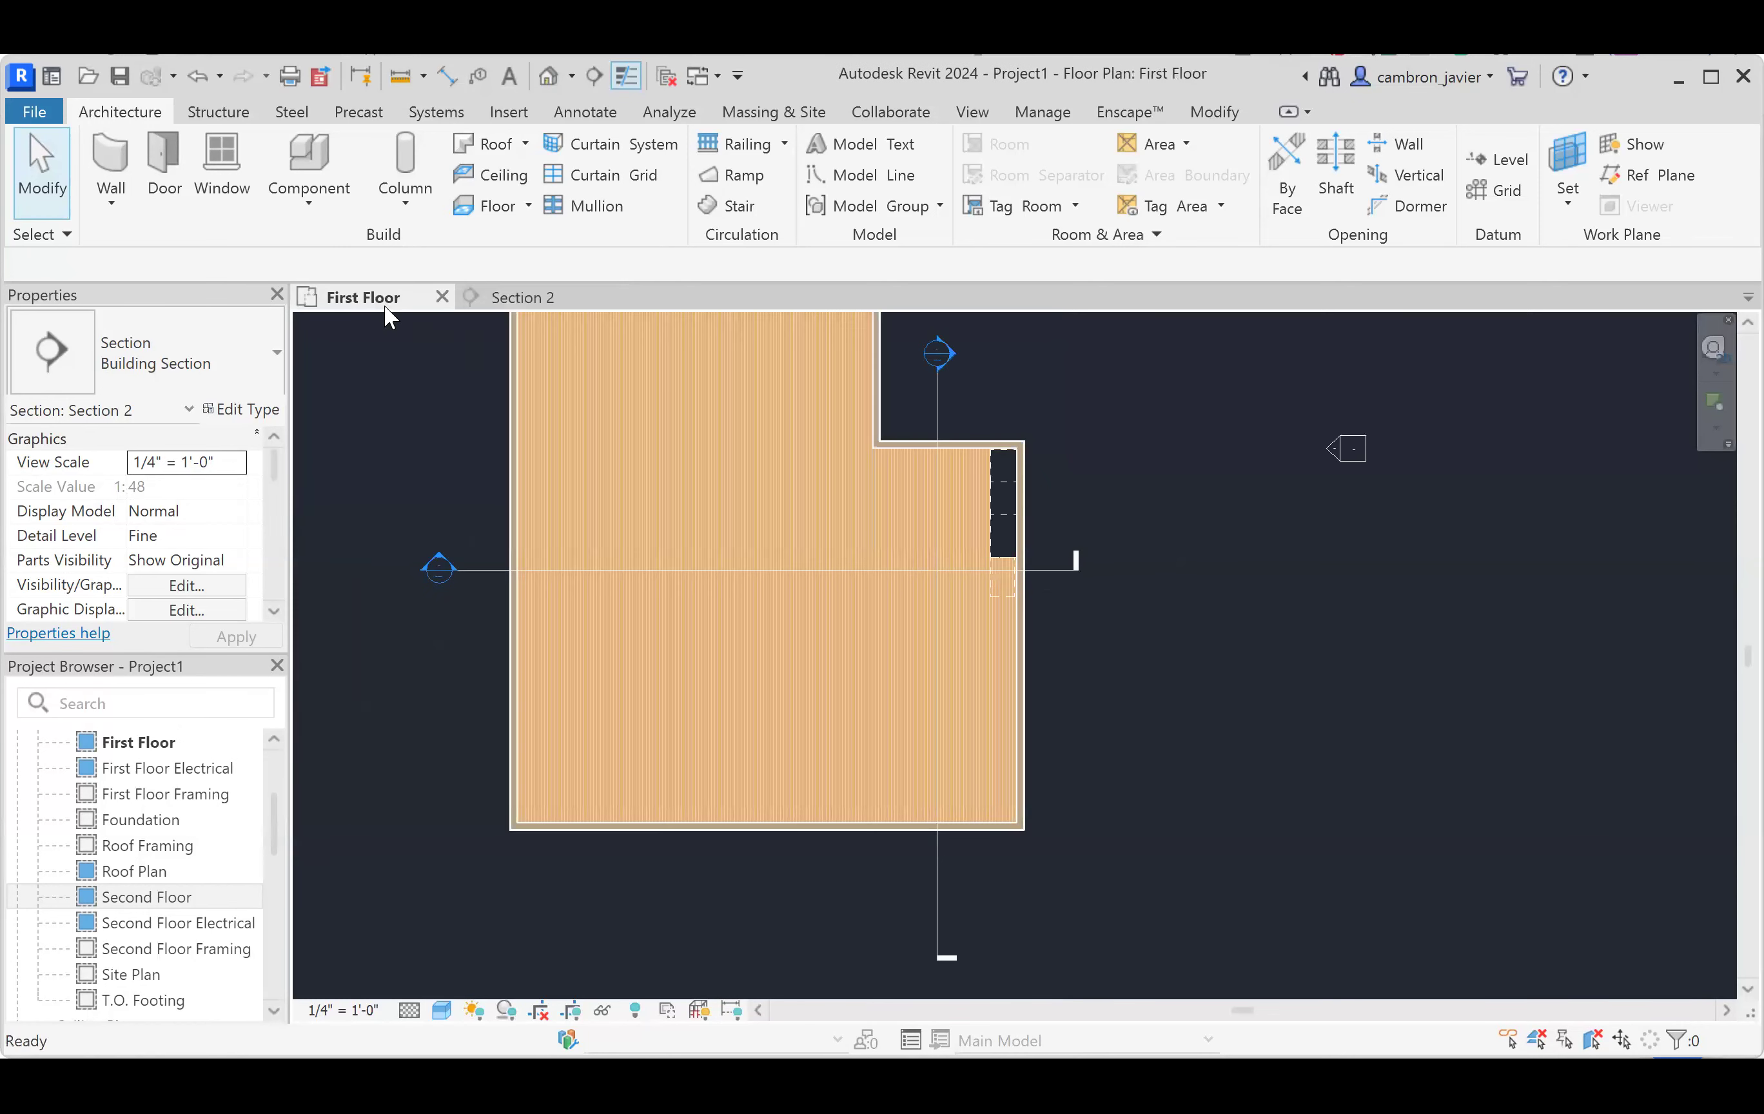
{"action": "scroll", "coordinate": [949, 553], "scroll_direction": "up", "scroll_amount": 5}
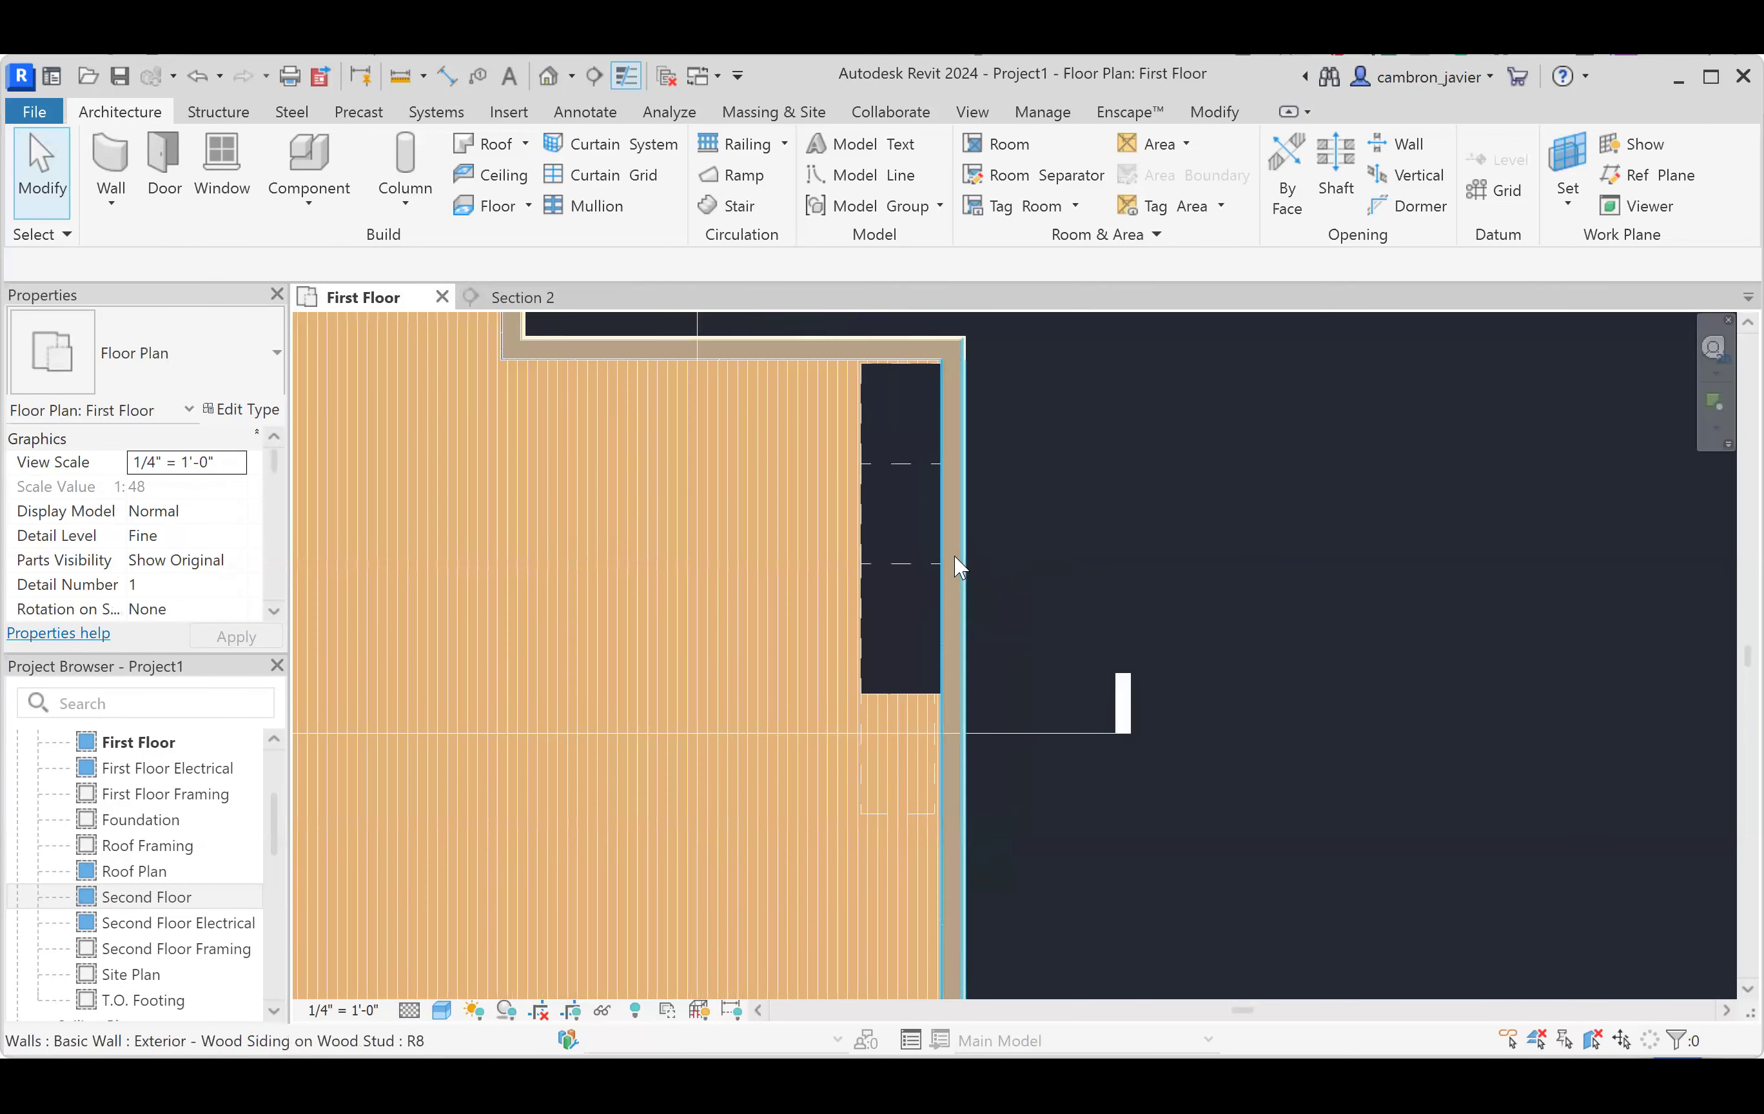
{"action": "left_click", "coordinate": [858, 594]}
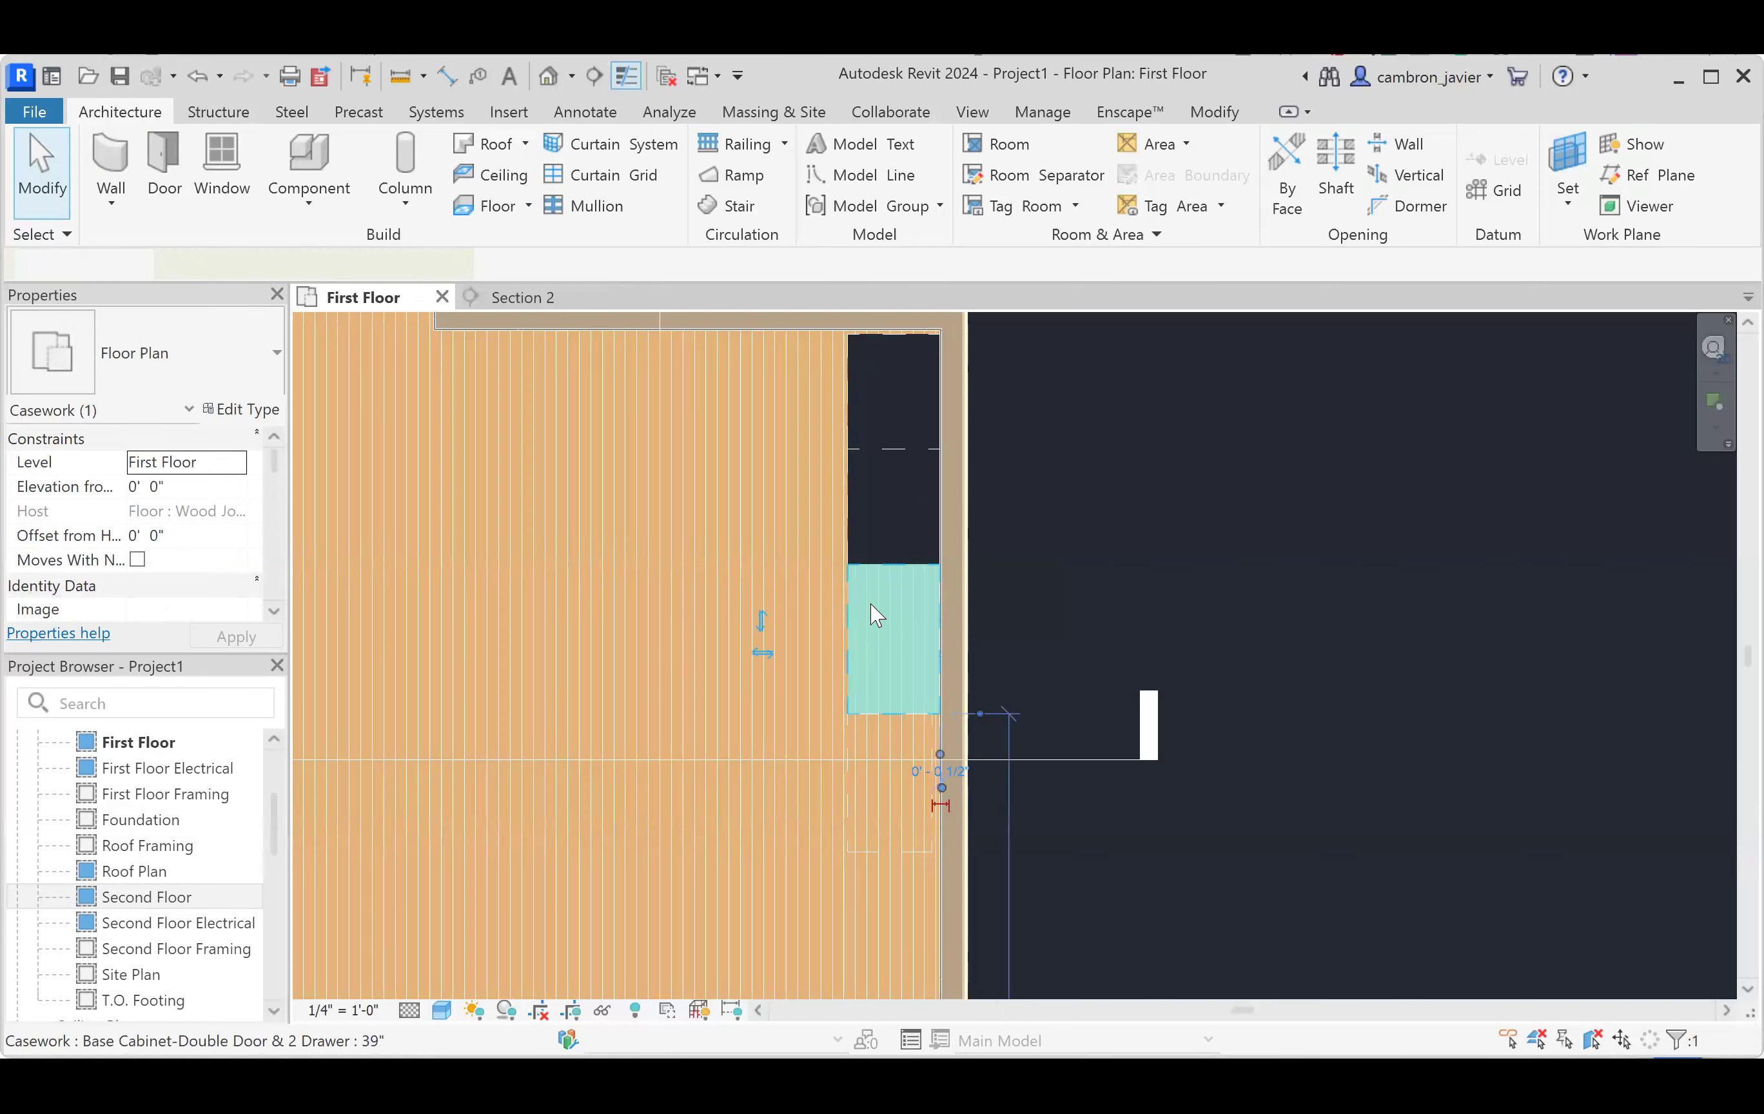
{"action": "left_click", "coordinate": [1025, 535]}
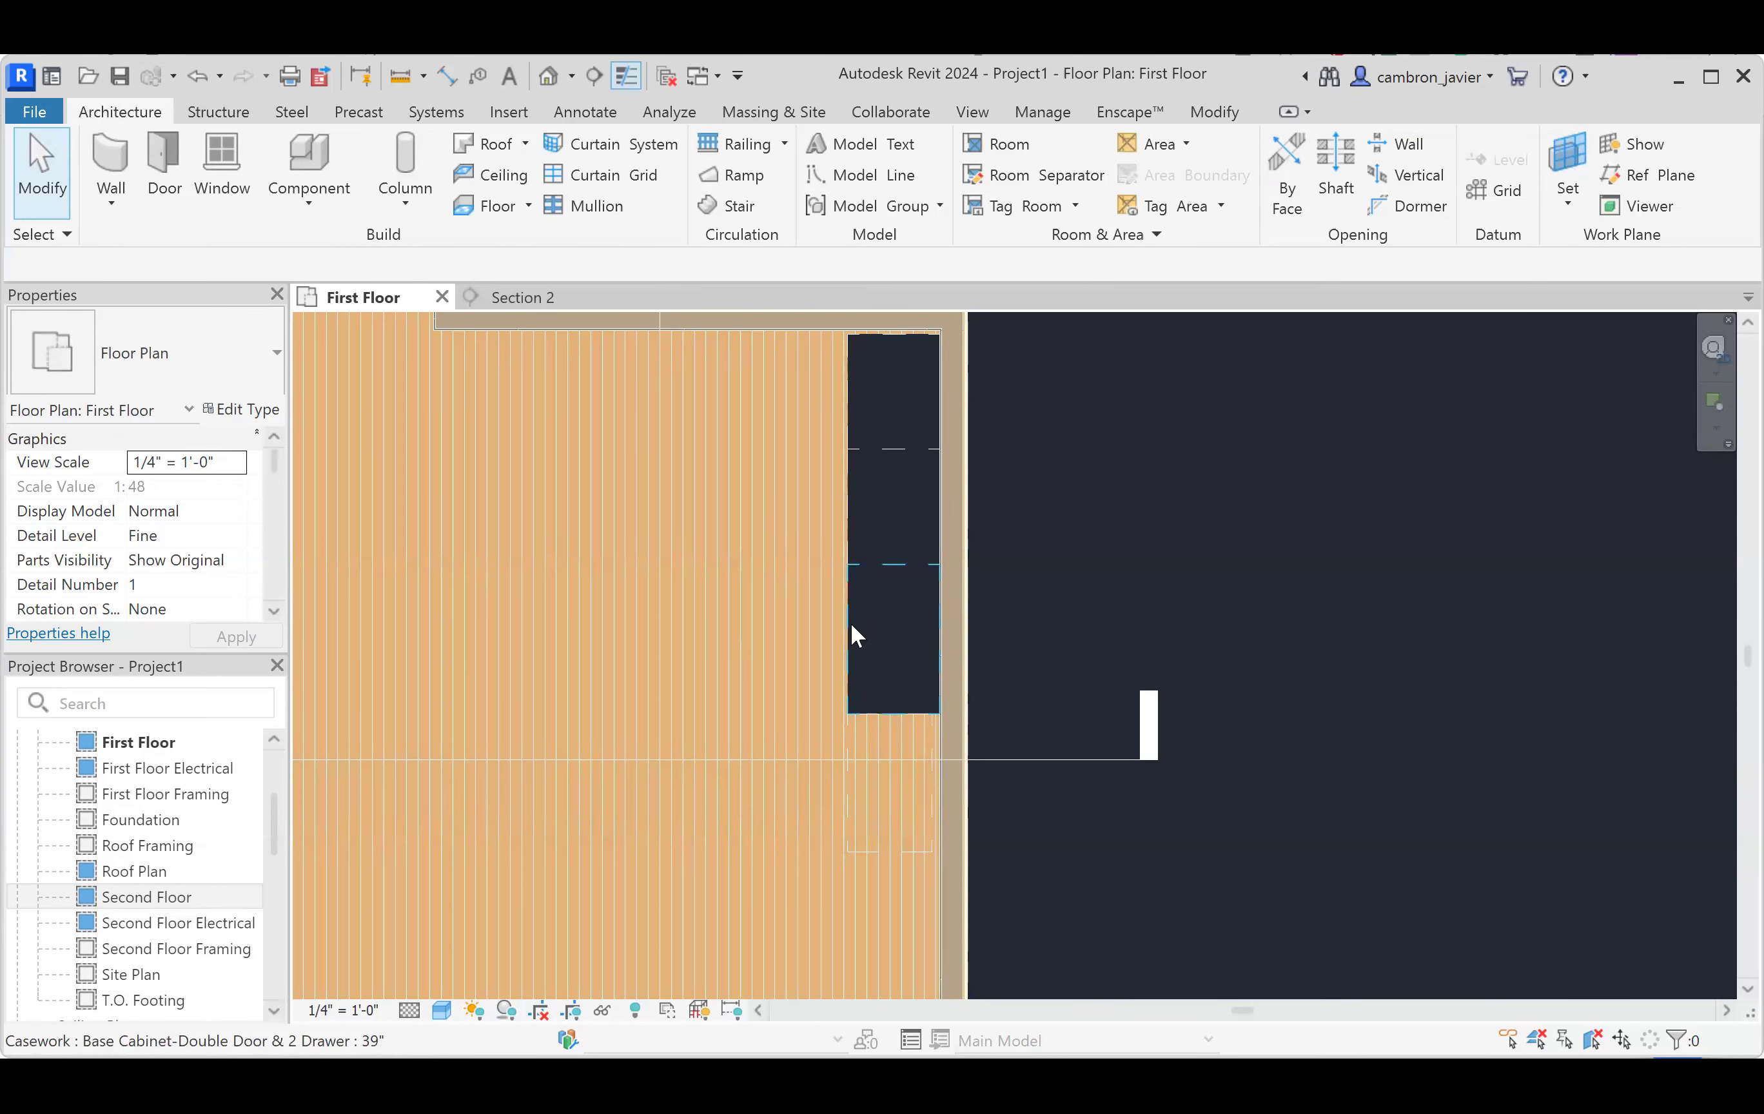
- Open Section 2 and alternately select the Combo01 cabinet and the adjacent 39" double-door cabinet to compare their top edges
{"action": "left_click", "coordinate": [852, 809]}
{"action": "scroll", "coordinate": [769, 567], "scroll_direction": "down", "scroll_amount": 1}
{"action": "scroll", "coordinate": [832, 737], "scroll_direction": "up", "scroll_amount": 1}
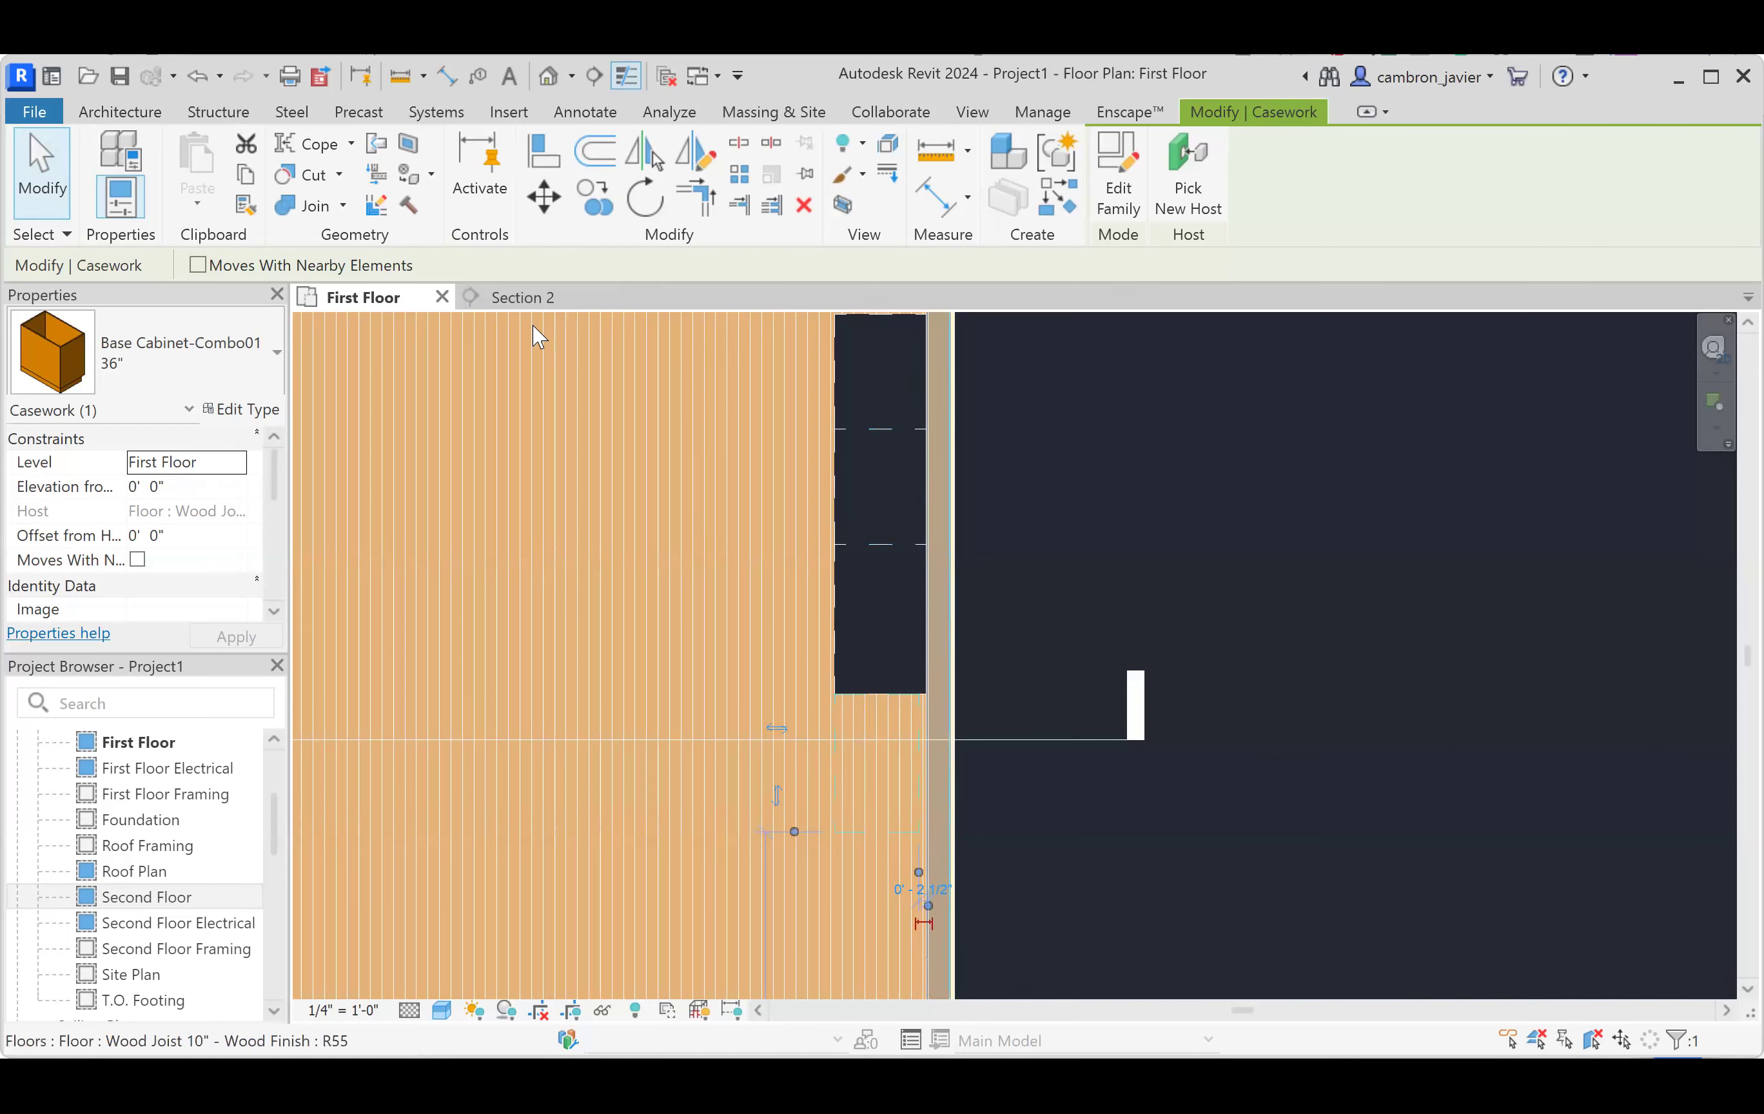
{"action": "left_click", "coordinate": [523, 299]}
{"action": "left_click", "coordinate": [1000, 427]}
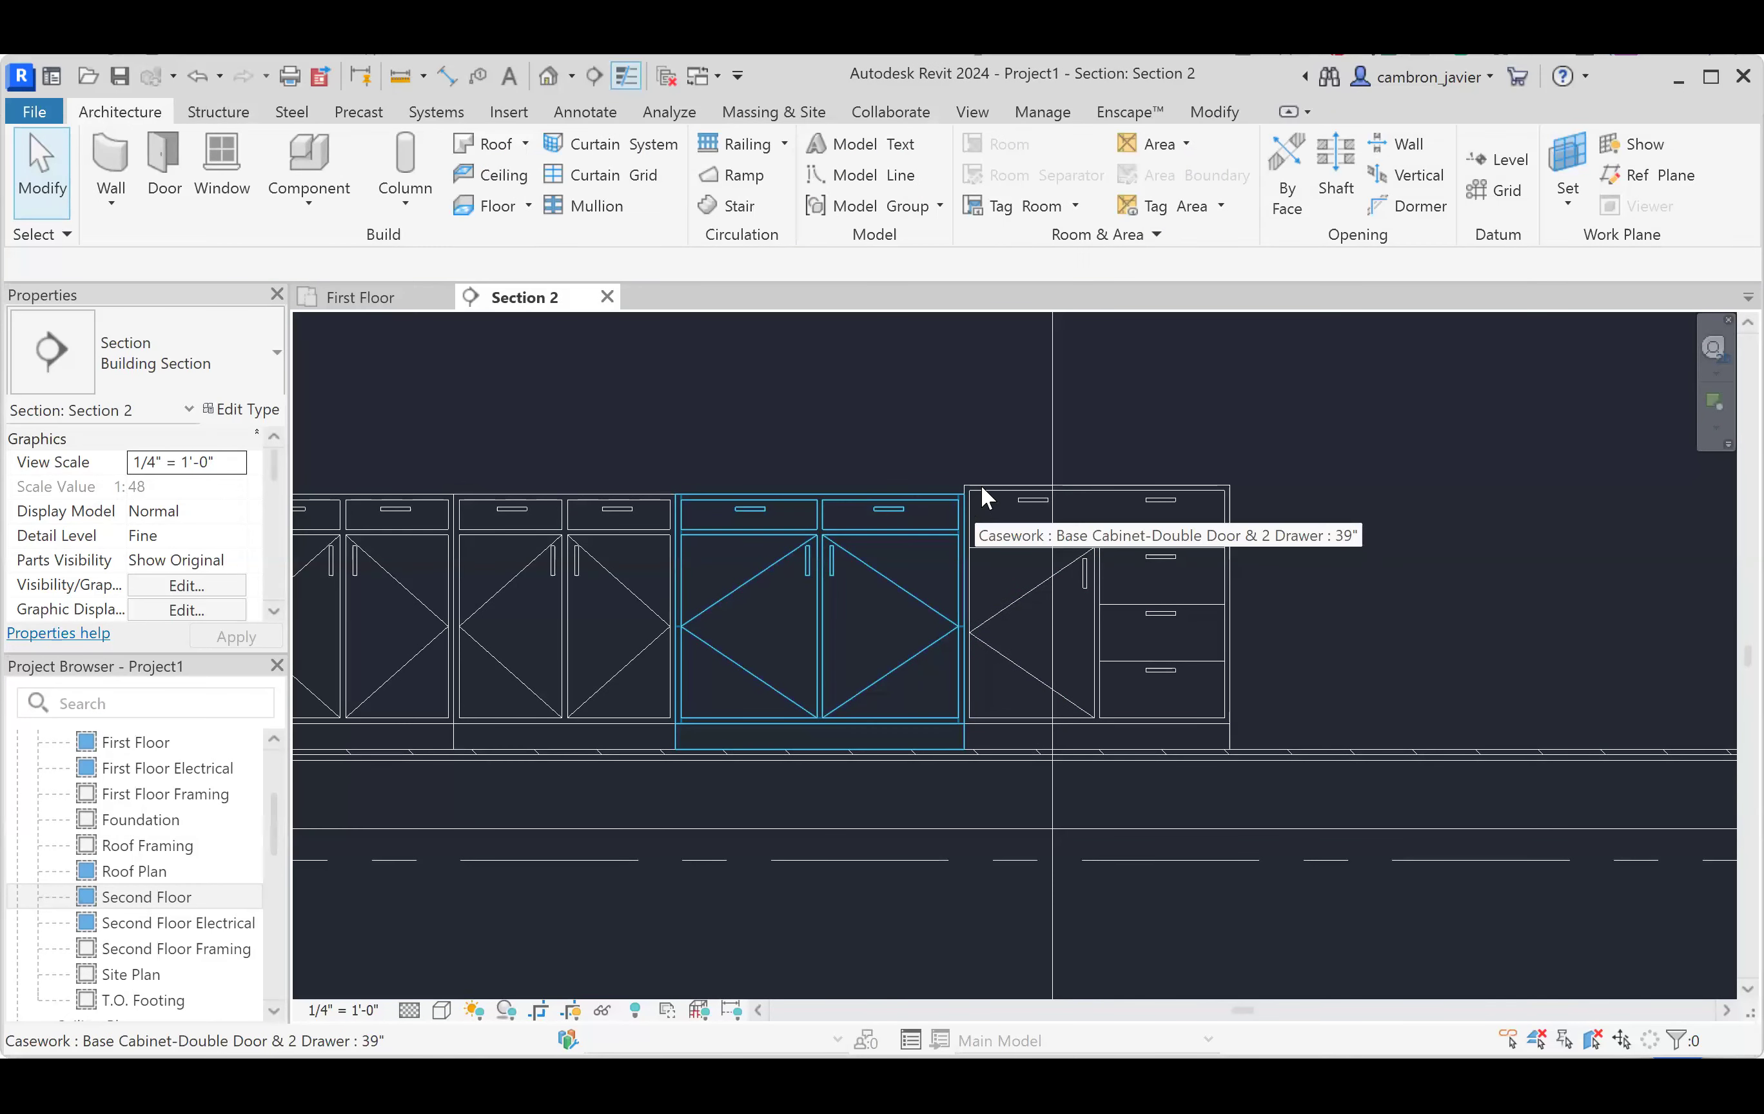
{"action": "left_click", "coordinate": [1002, 497]}
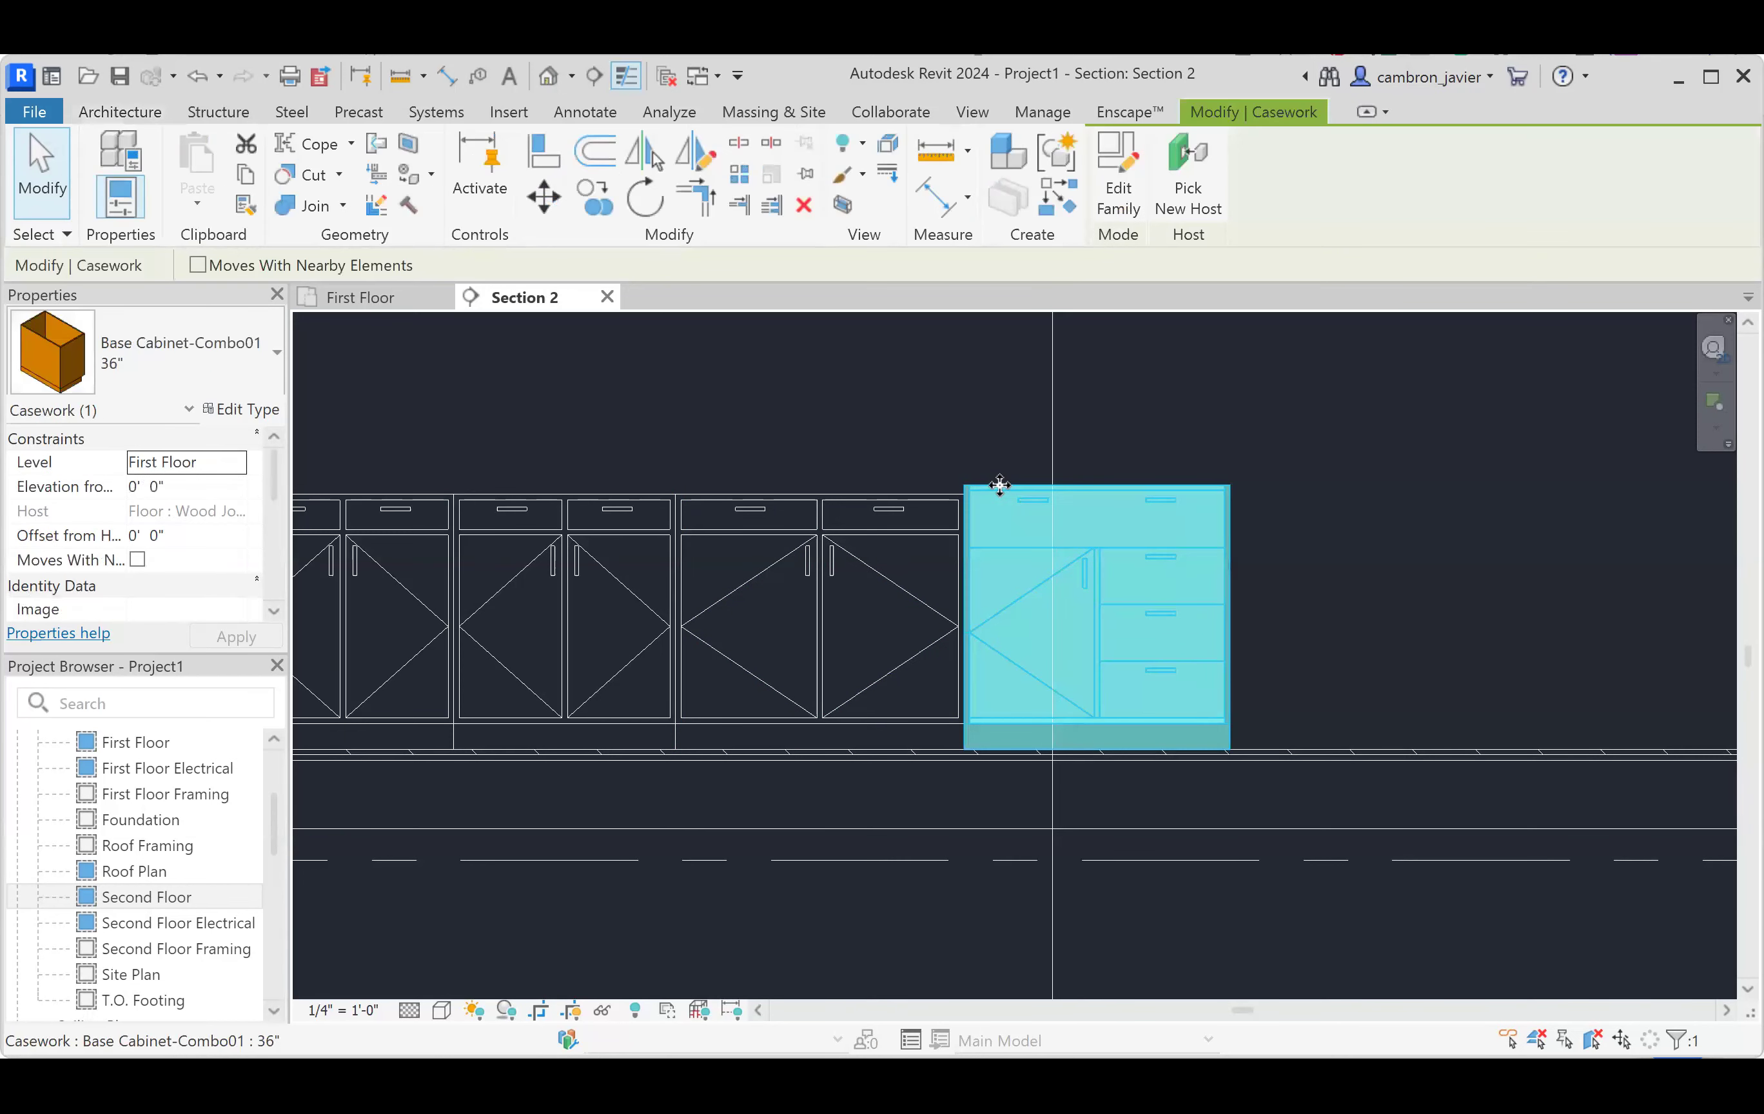
{"action": "left_click", "coordinate": [922, 500]}
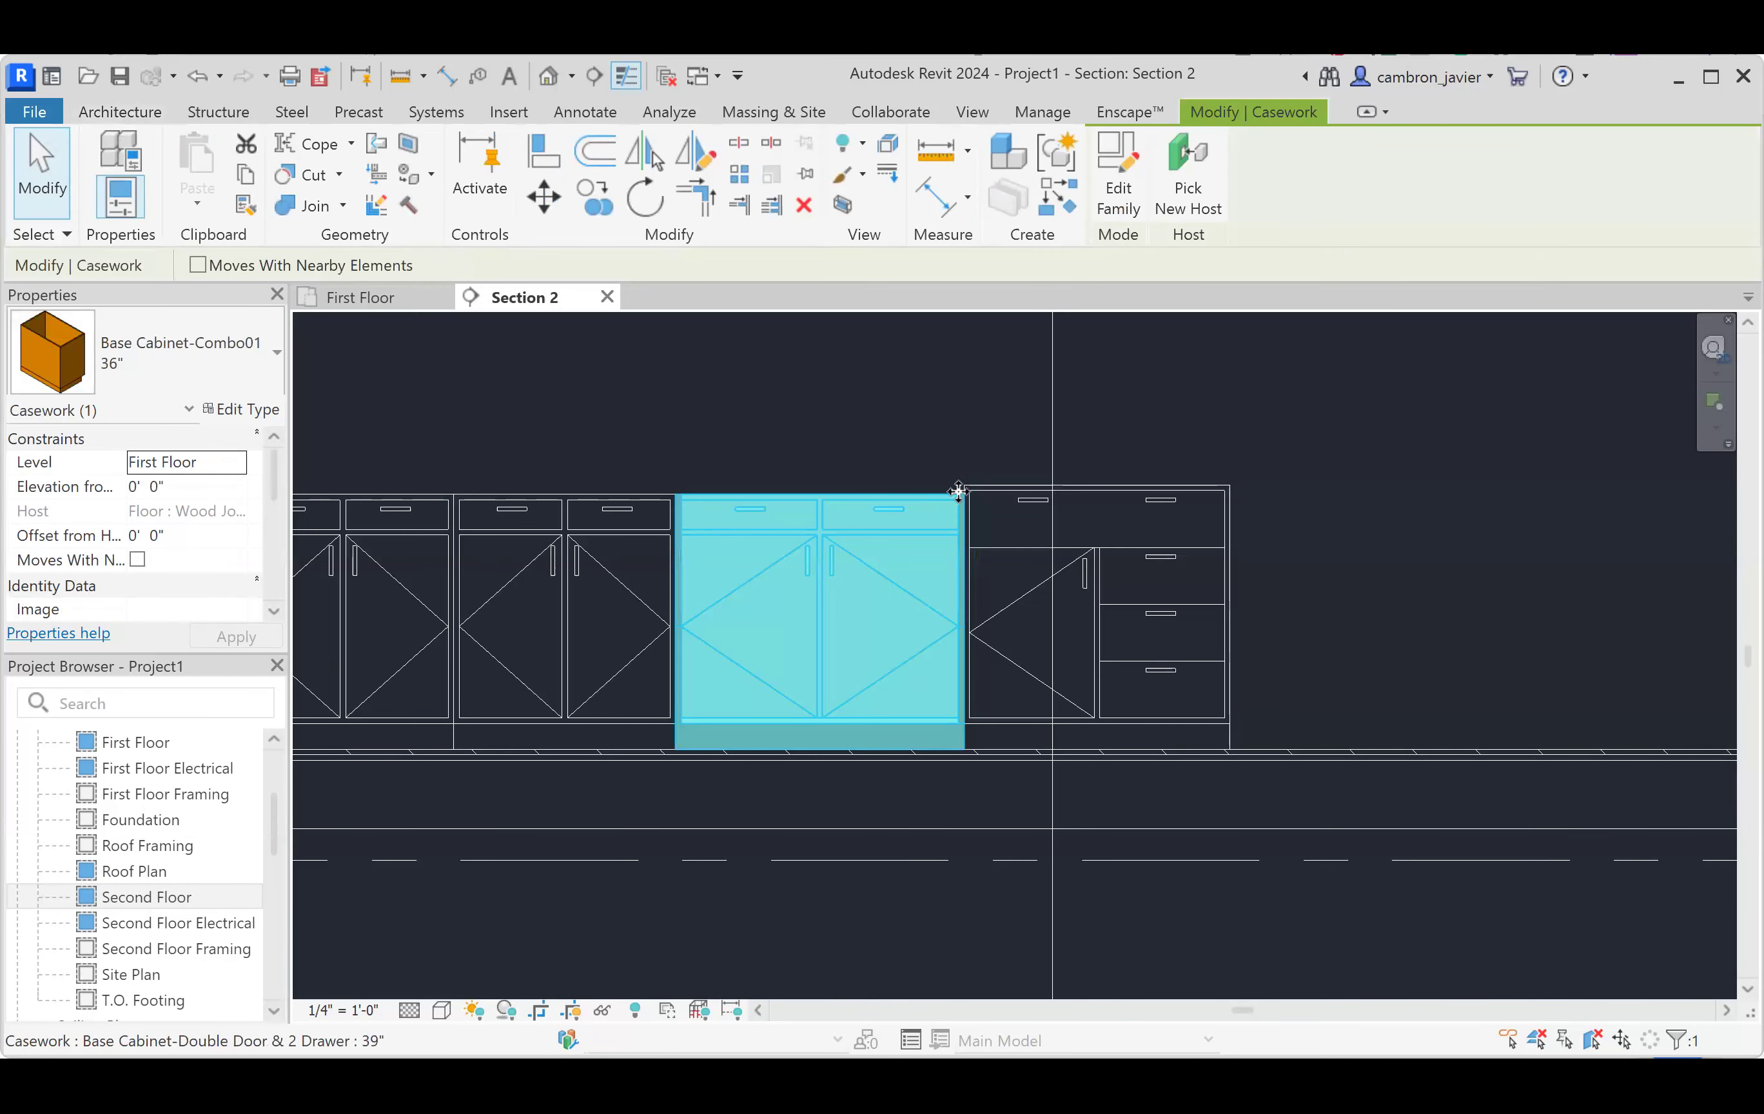
{"action": "left_click", "coordinate": [990, 484]}
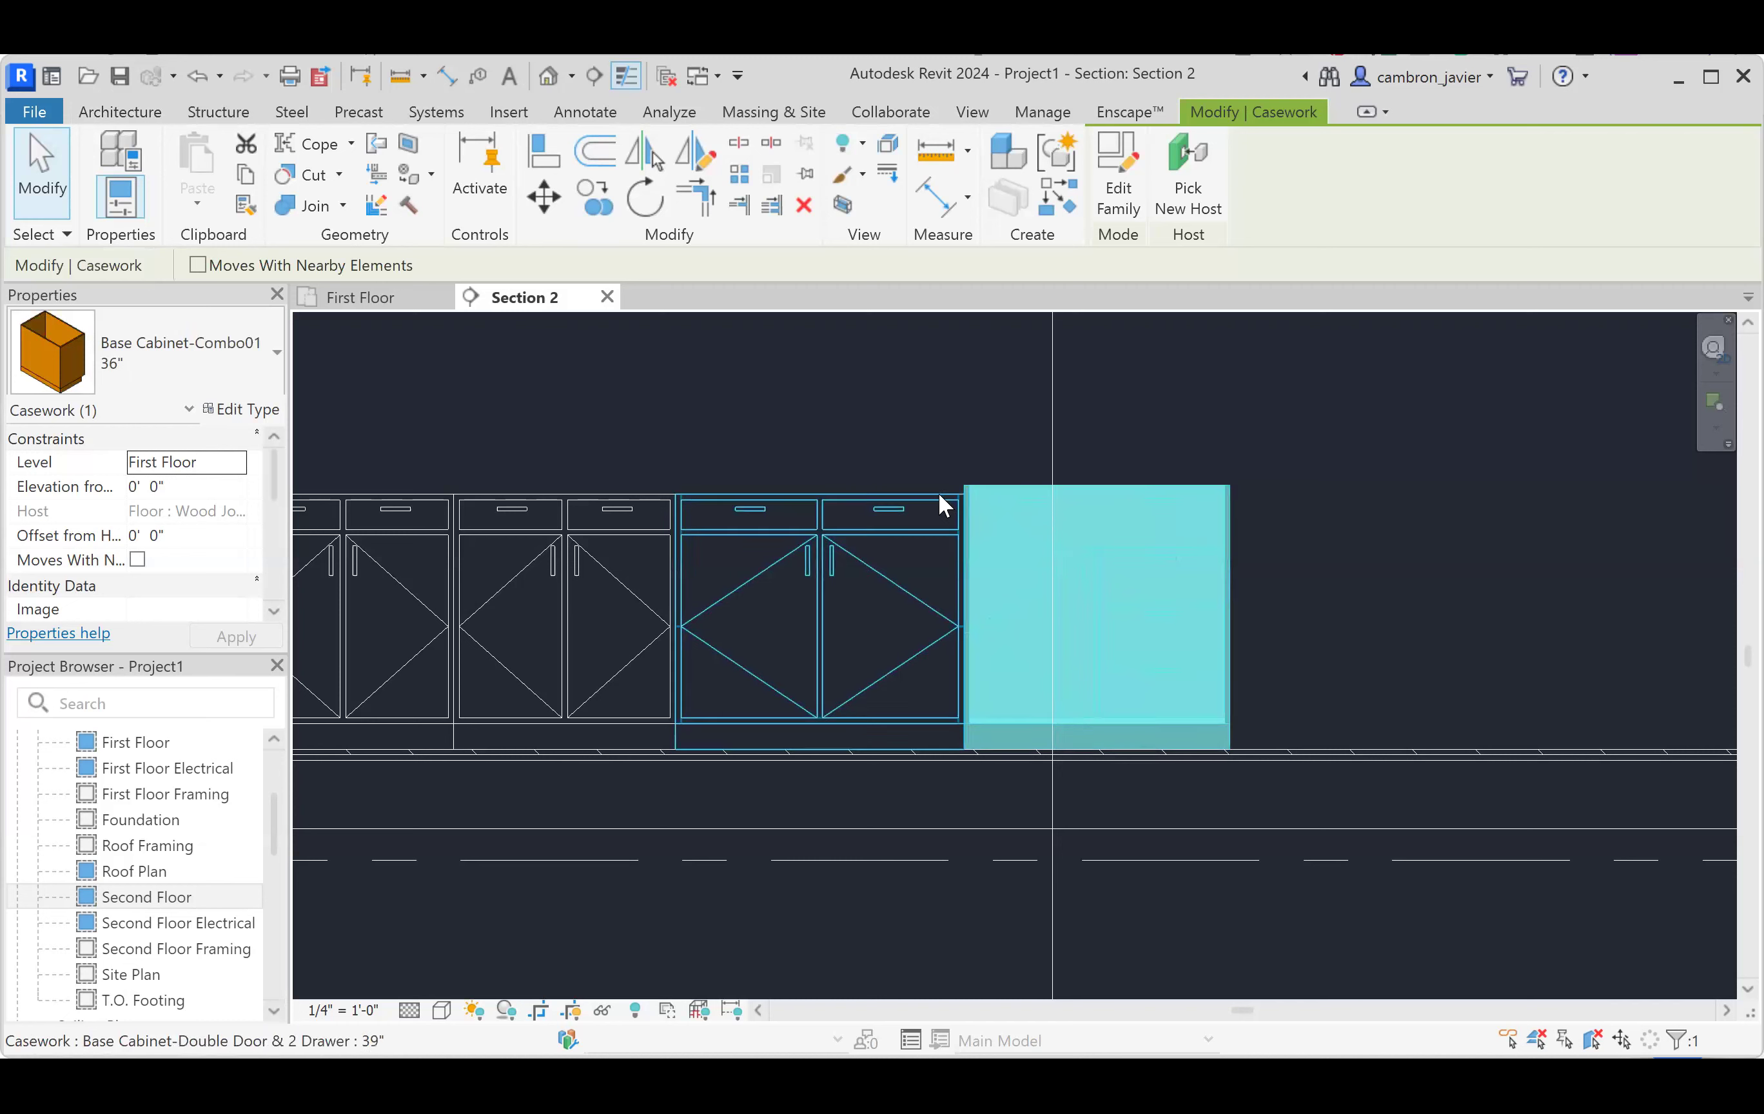
{"action": "left_click", "coordinate": [938, 494]}
{"action": "left_click", "coordinate": [1000, 483]}
{"action": "left_click", "coordinate": [930, 500]}
{"action": "left_click", "coordinate": [958, 463]}
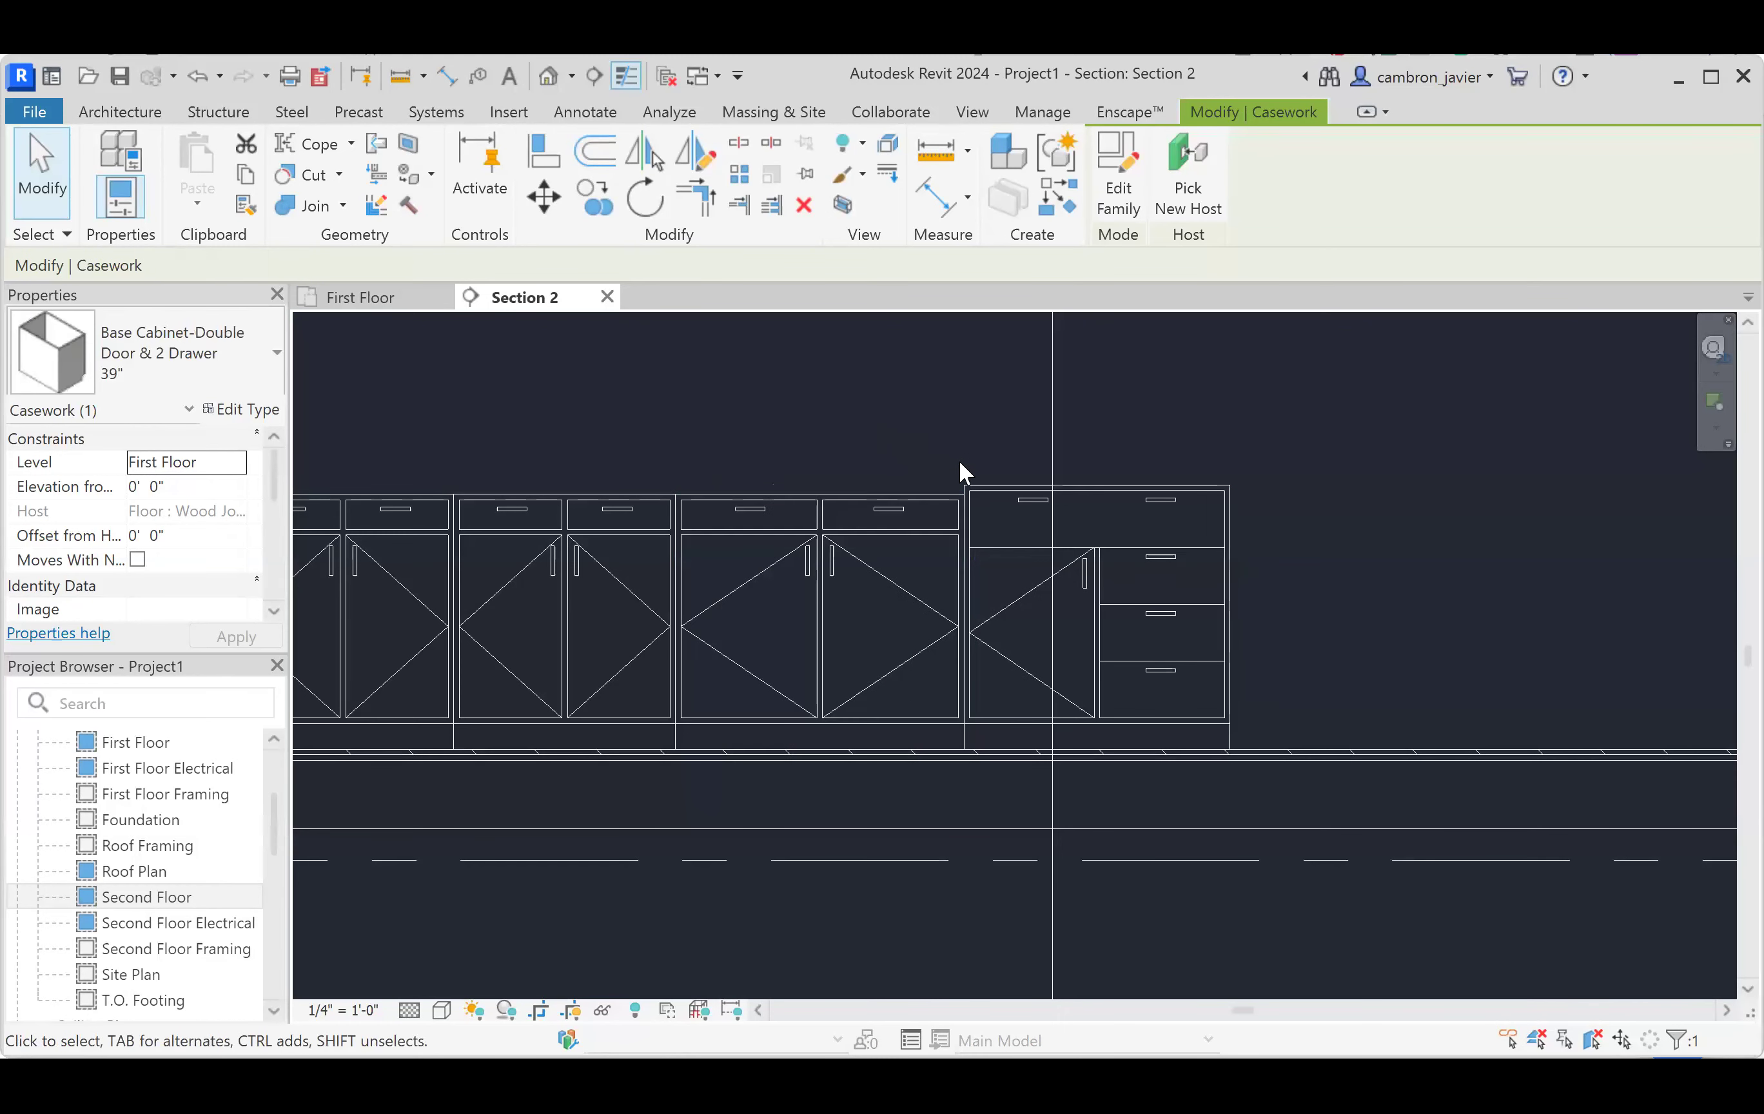
- Examine the Combo01 cabinet's height against the whole run of double-door cabinets in Section 2
{"action": "scroll", "coordinate": [897, 527], "scroll_direction": "down", "scroll_amount": 1}
{"action": "scroll", "coordinate": [893, 521], "scroll_direction": "down", "scroll_amount": 2}
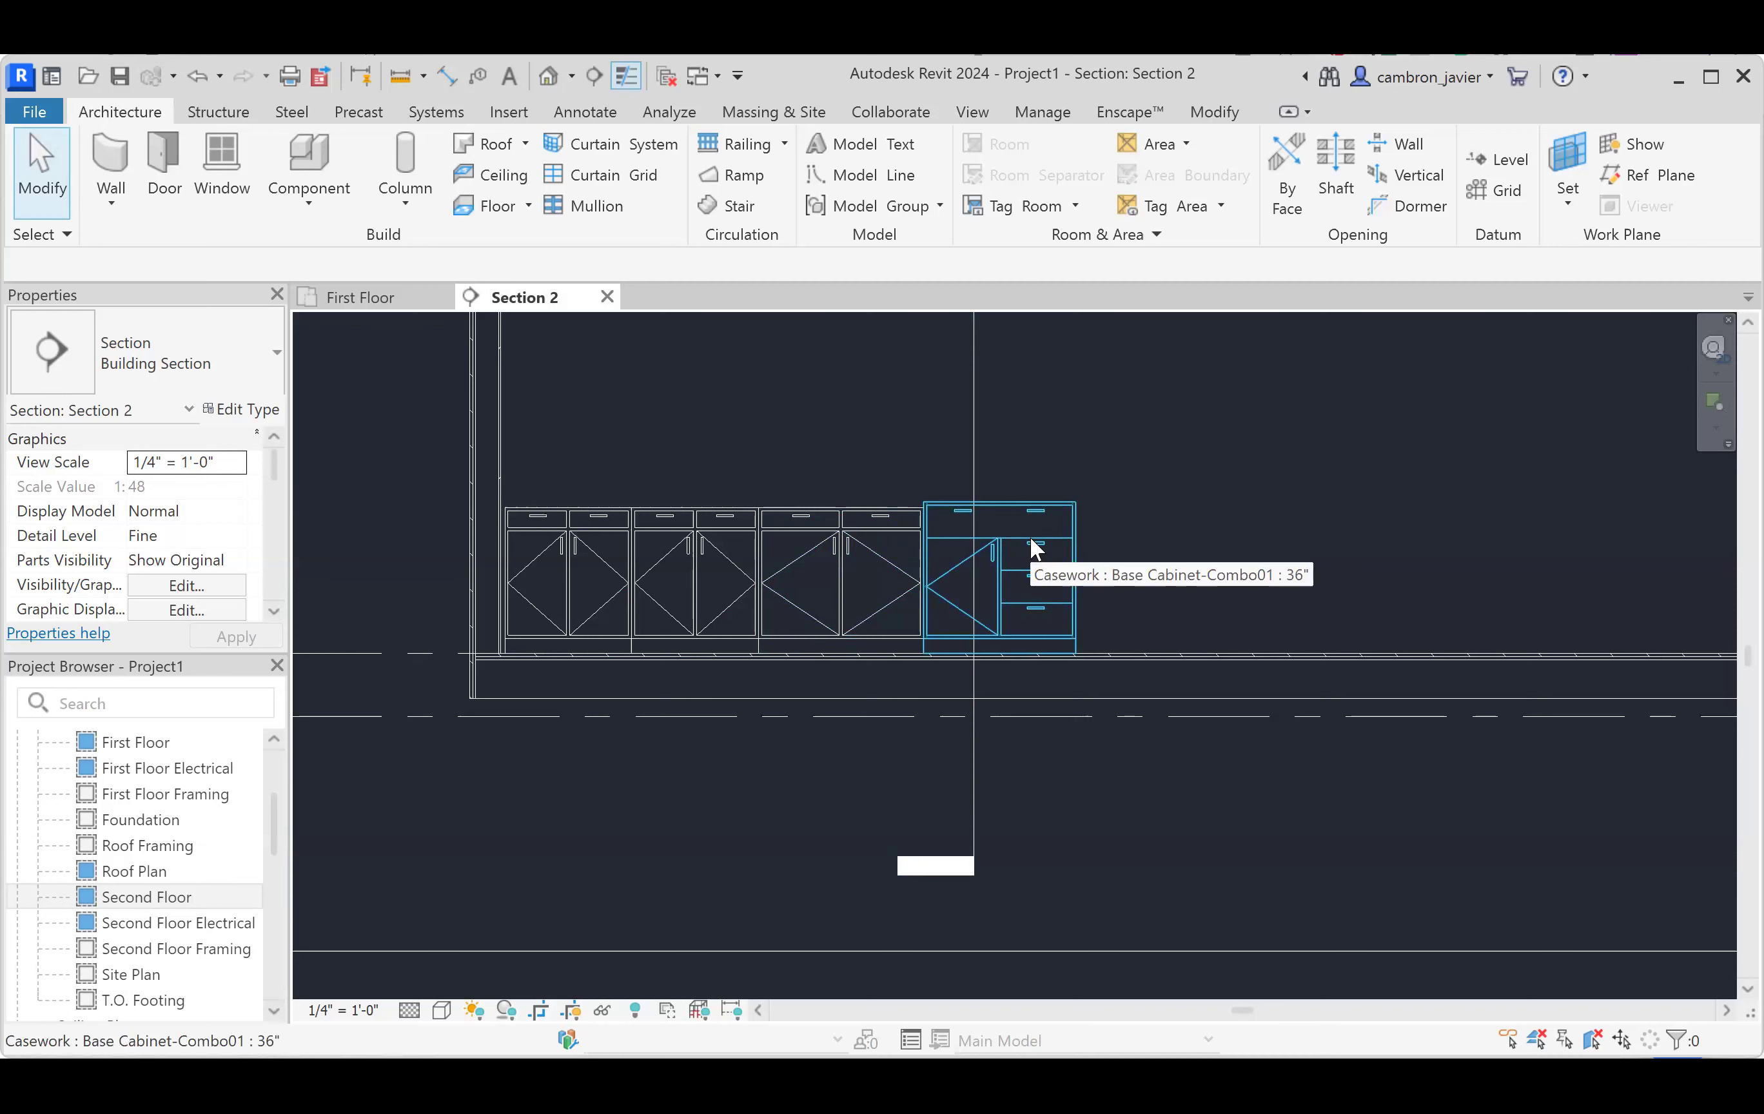
{"action": "left_click", "coordinate": [1028, 511]}
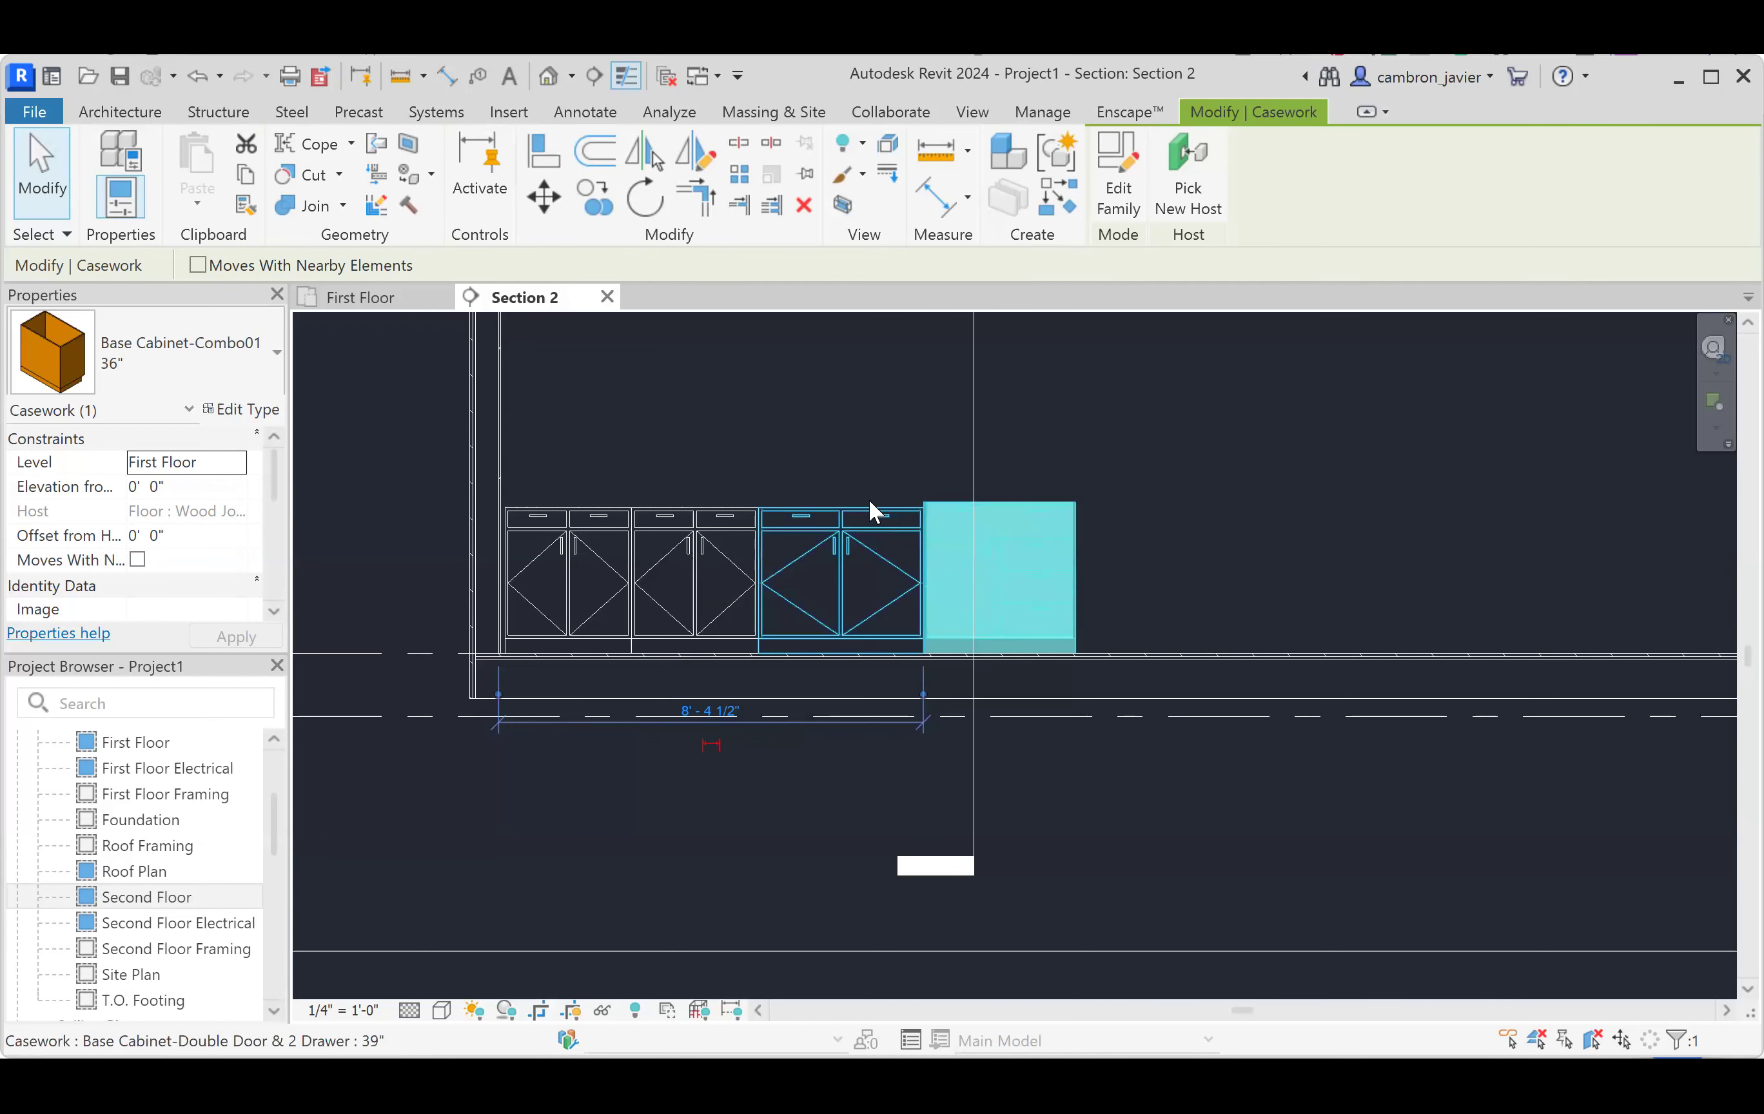
{"action": "scroll", "coordinate": [1153, 484], "scroll_direction": "up", "scroll_amount": 2}
{"action": "scroll", "coordinate": [862, 509], "scroll_direction": "up", "scroll_amount": 1}
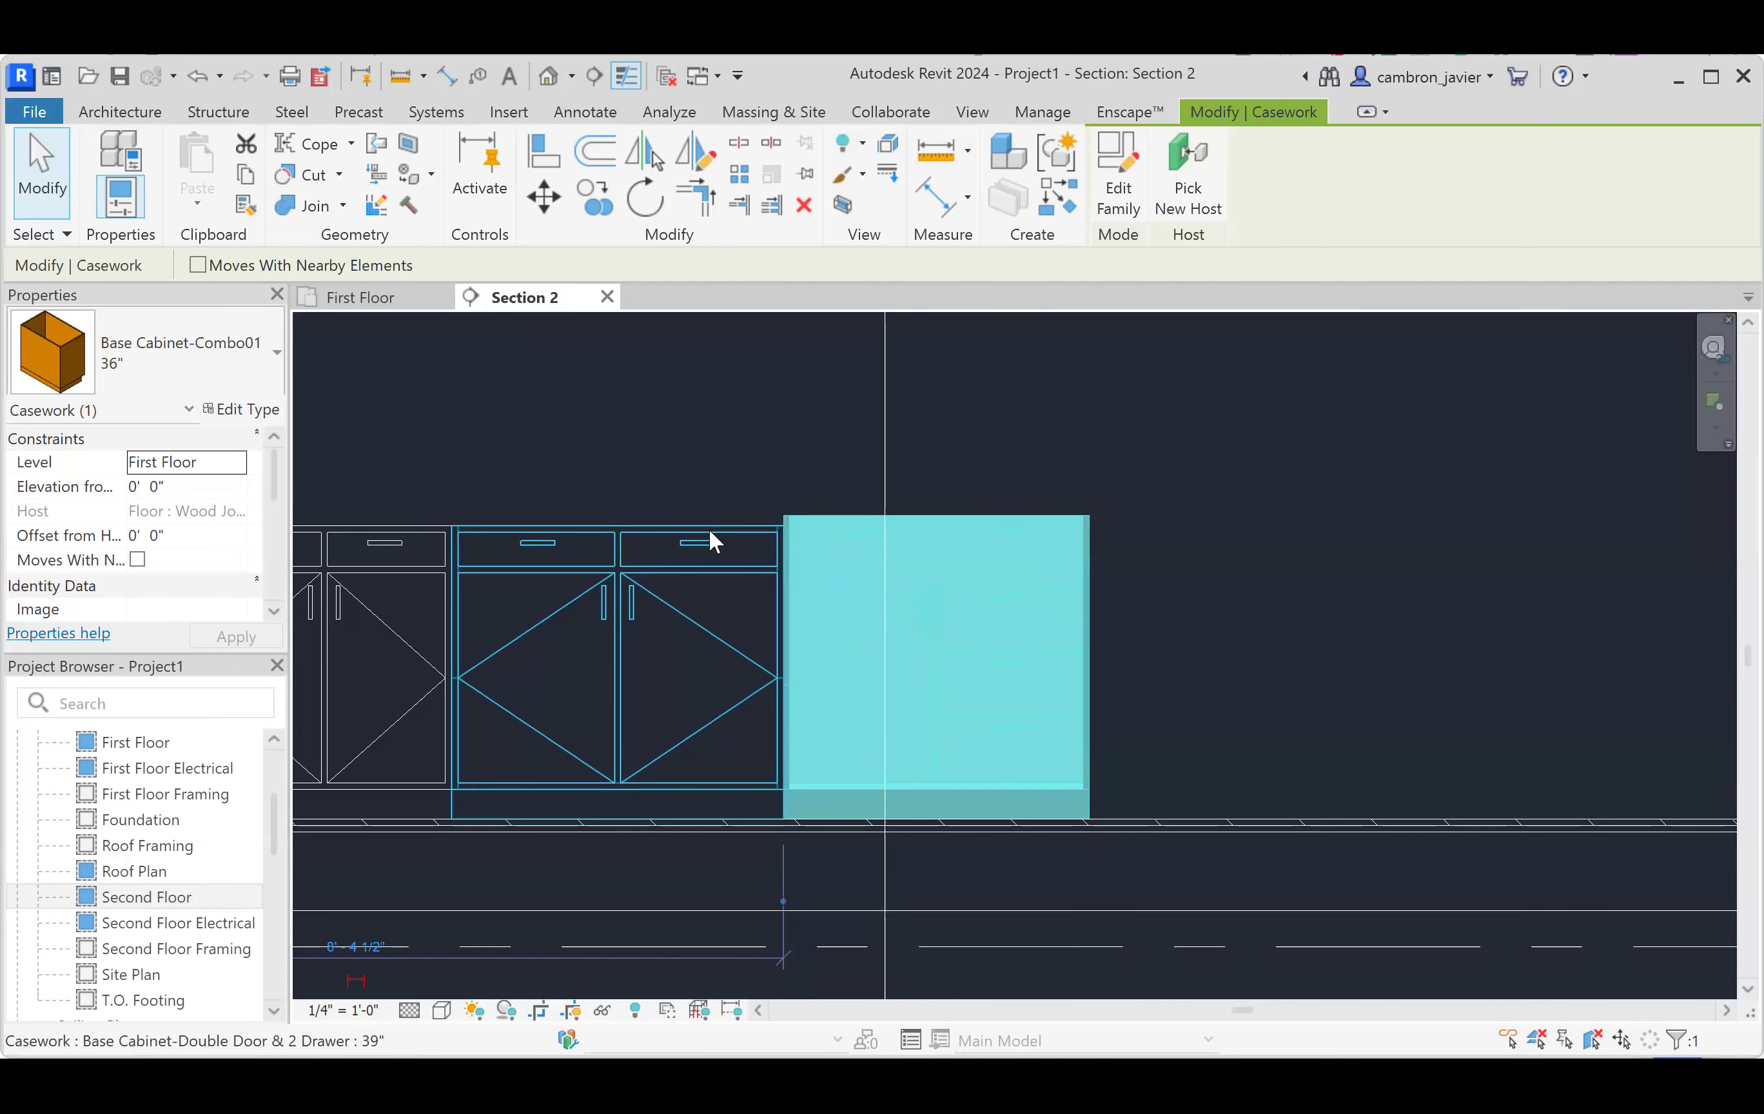
{"action": "left_click", "coordinate": [708, 527]}
{"action": "left_click", "coordinate": [790, 508]}
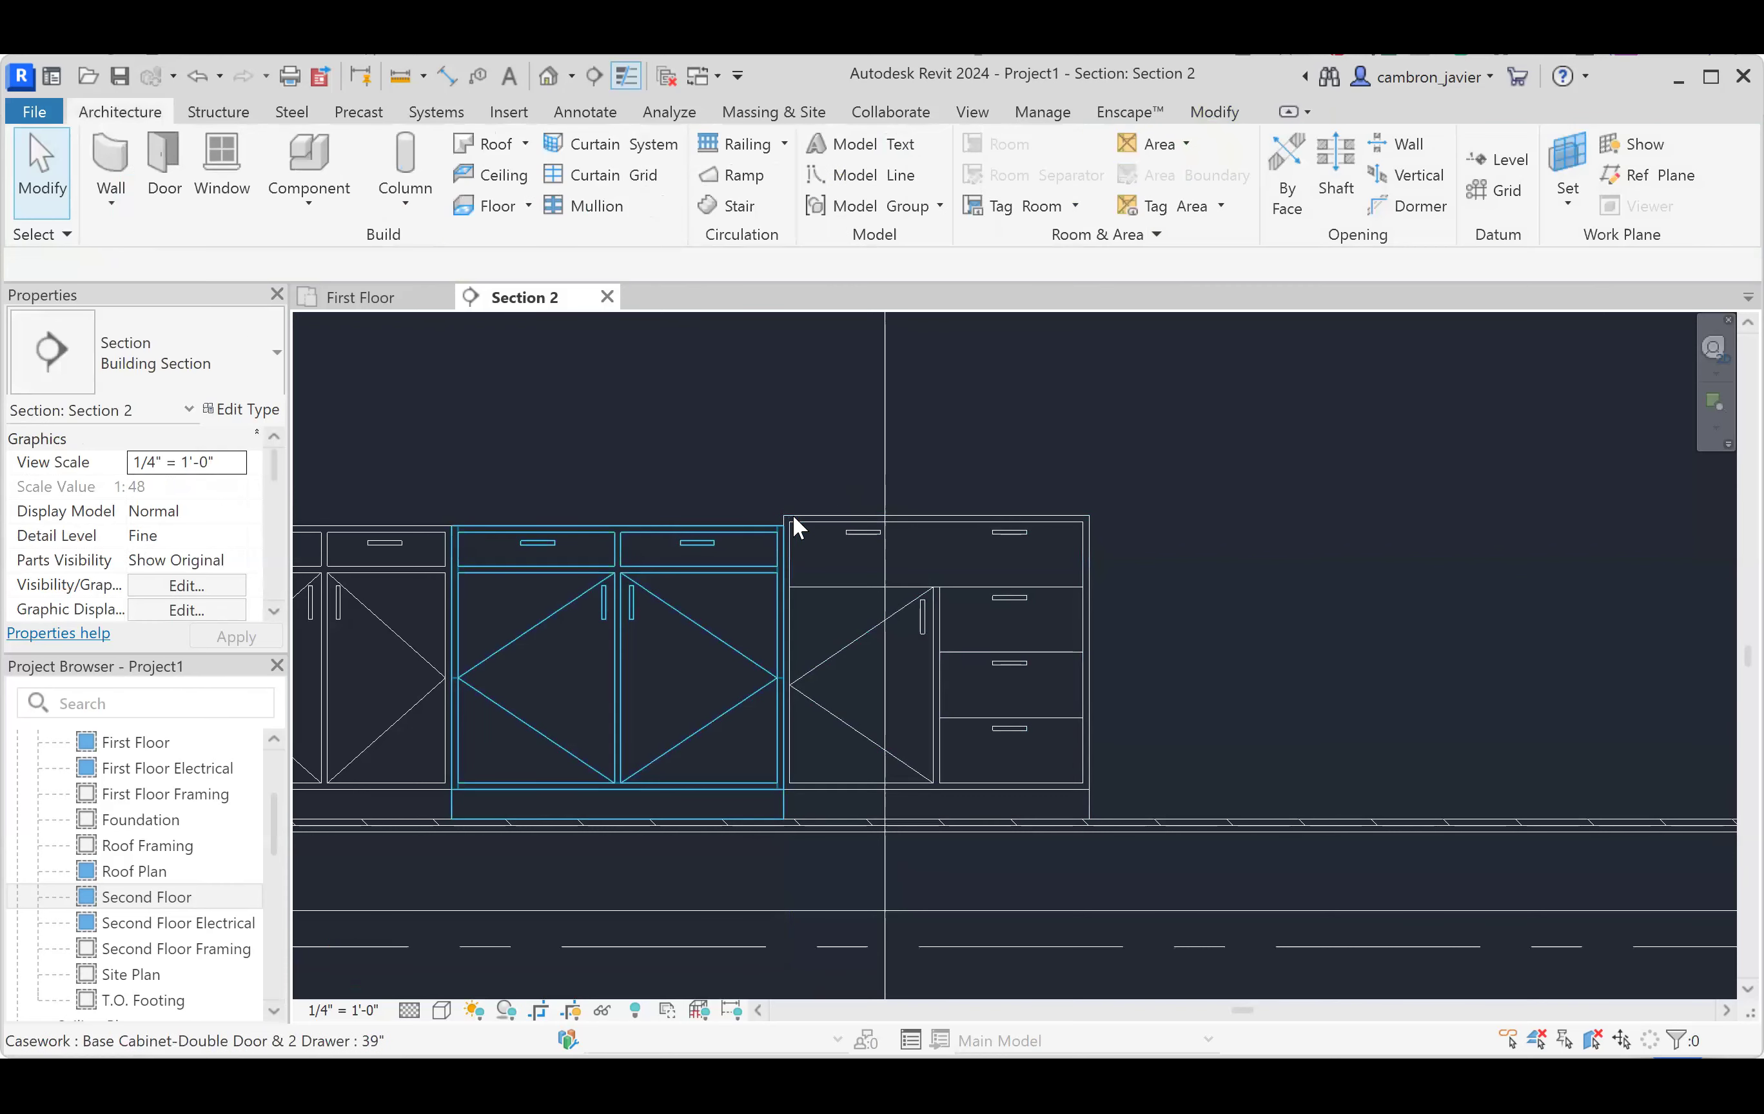
- Set the Base Cabinet-Combo01 36" type's height to 2' 10 1/2" and depth to 2' 0", and check its top against the neighbouring cabinet
{"action": "left_click", "coordinate": [790, 517]}
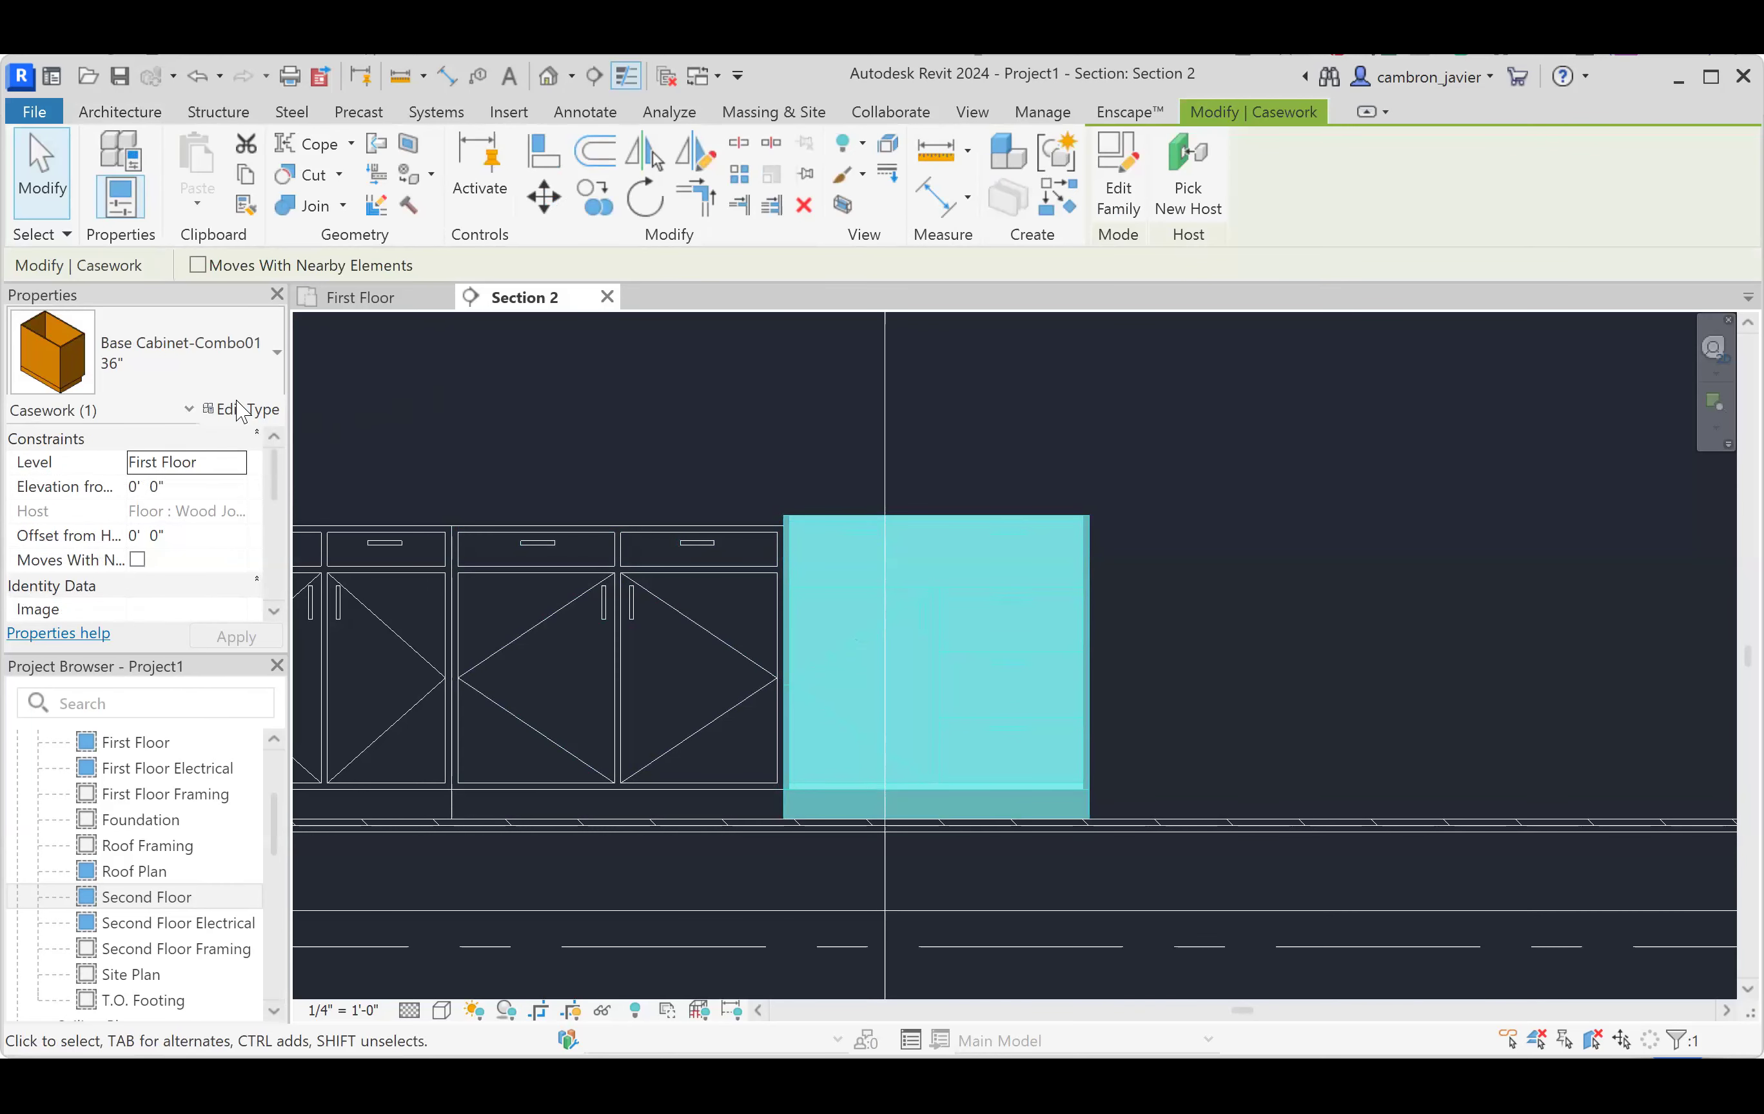
{"action": "left_click", "coordinate": [249, 413]}
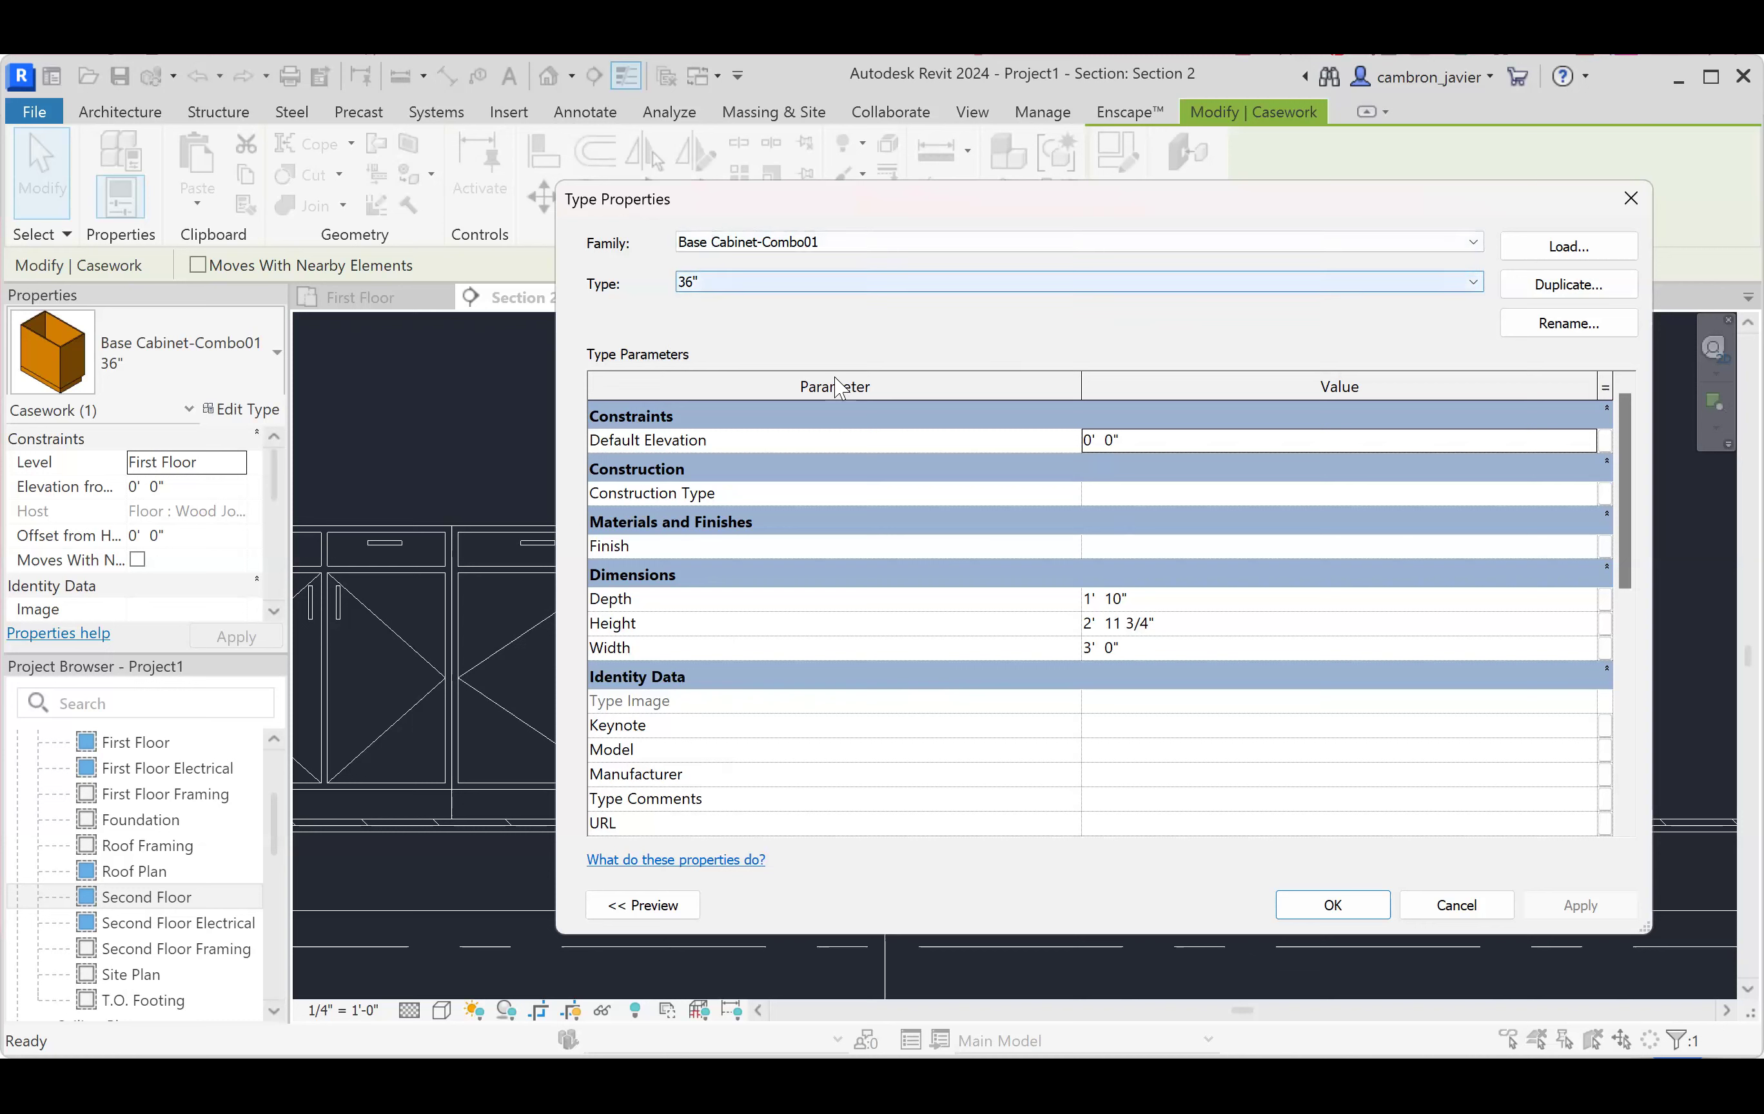
{"action": "left_click", "coordinate": [1114, 623]}
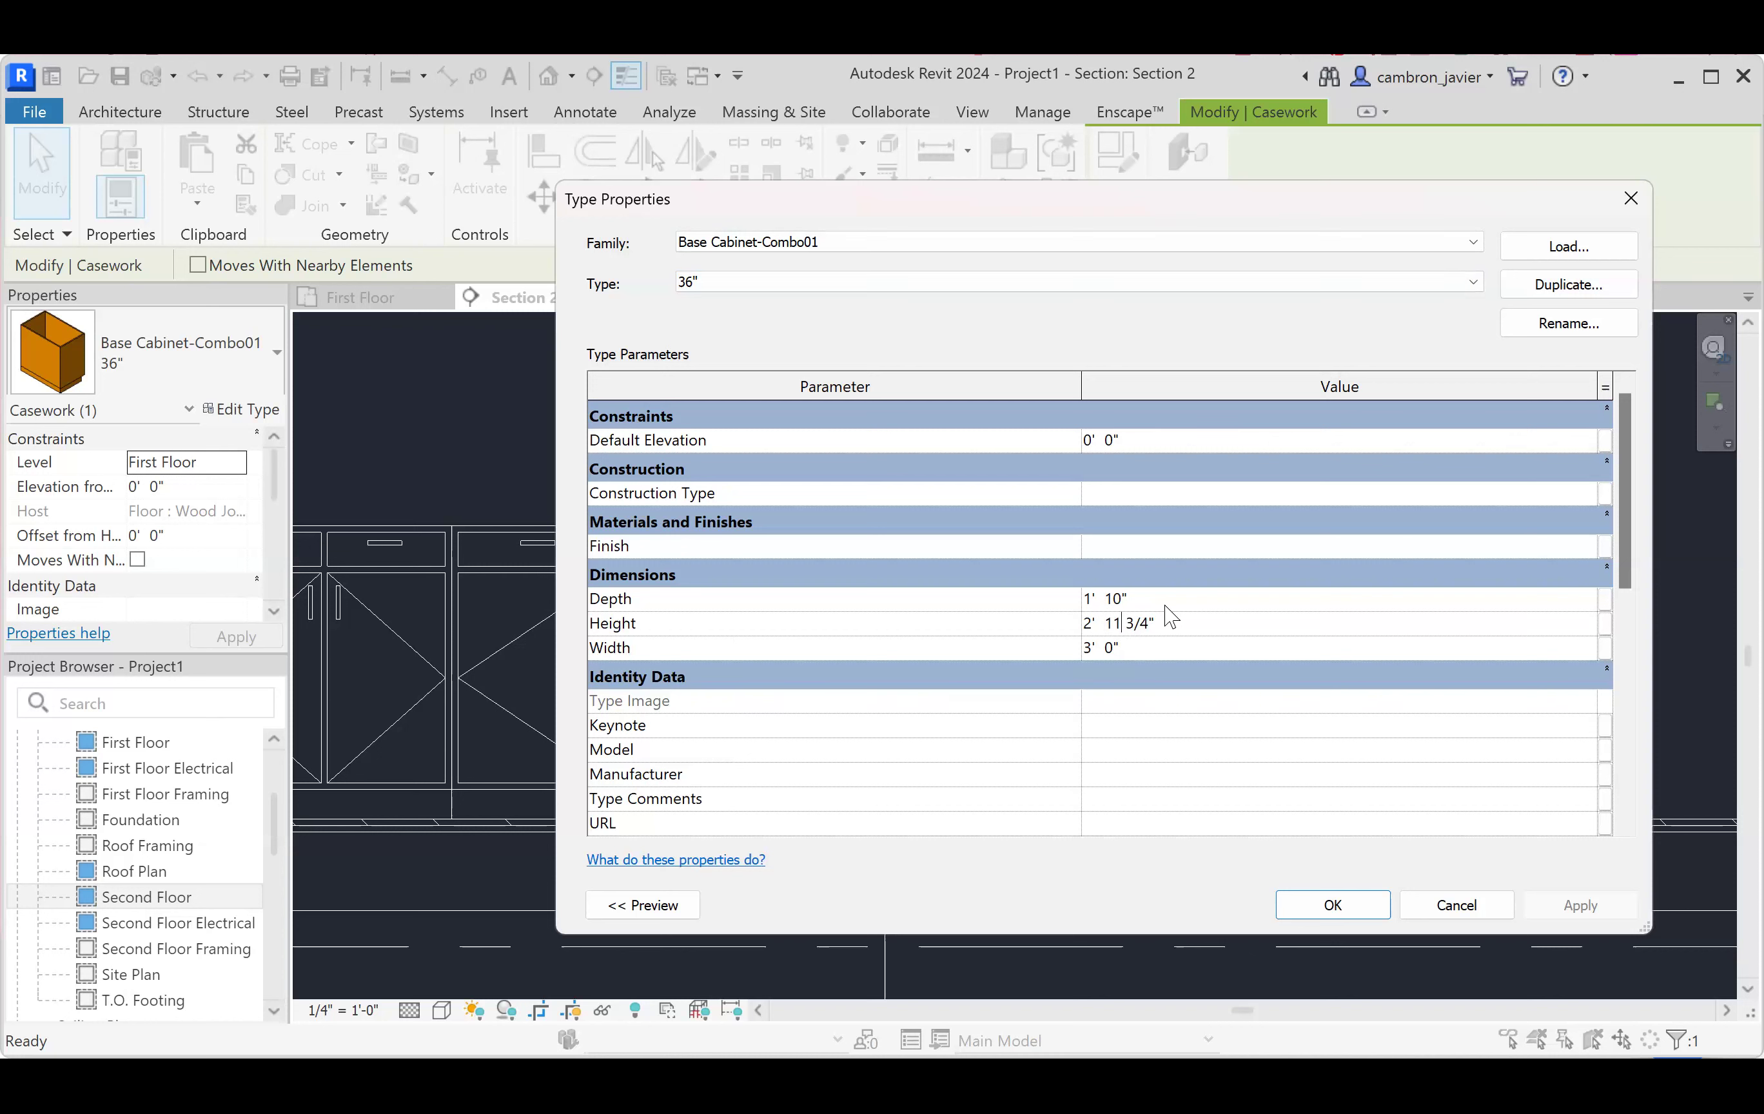
{"action": "key", "text": "BackSpace"}
{"action": "type", "text": "0"}
{"action": "left_click", "coordinate": [1162, 598]}
{"action": "type", "text": "2"}
{"action": "key", "text": "Return"}
{"action": "left_click", "coordinate": [1577, 905]}
{"action": "left_click", "coordinate": [1335, 907]}
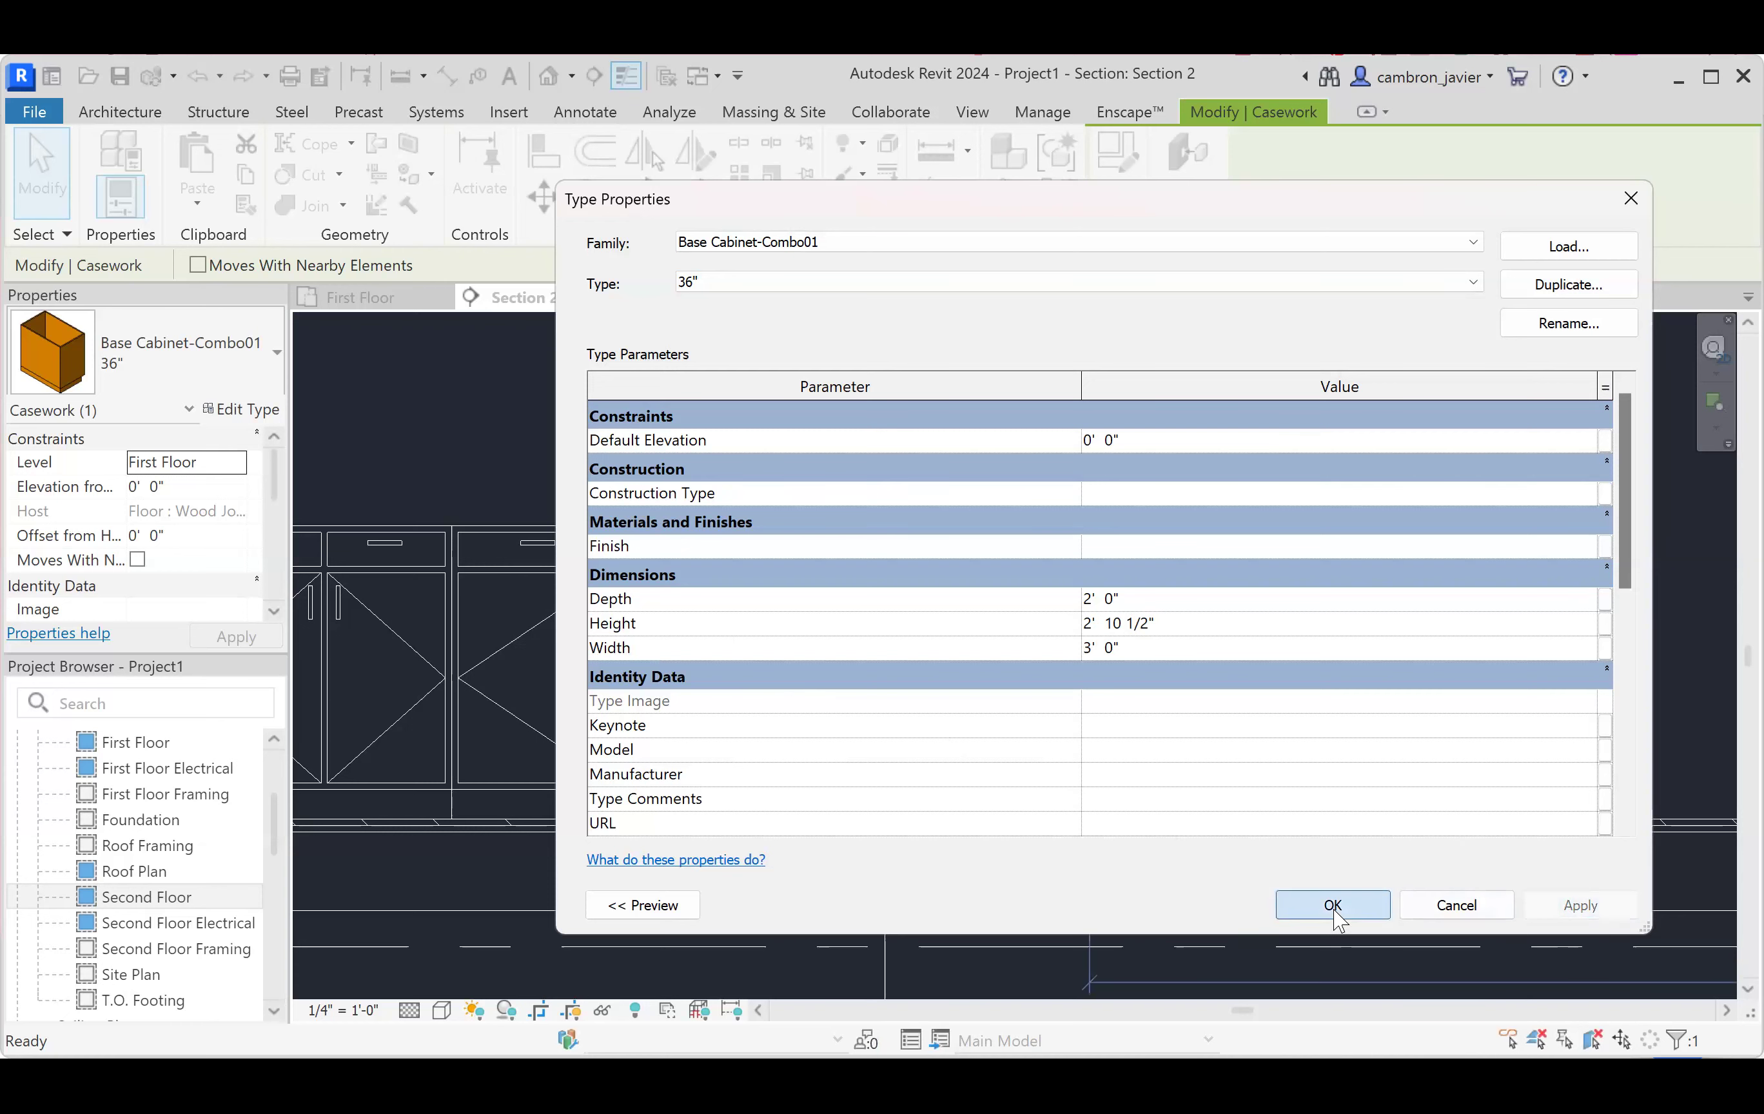
{"action": "left_click", "coordinate": [1225, 615]}
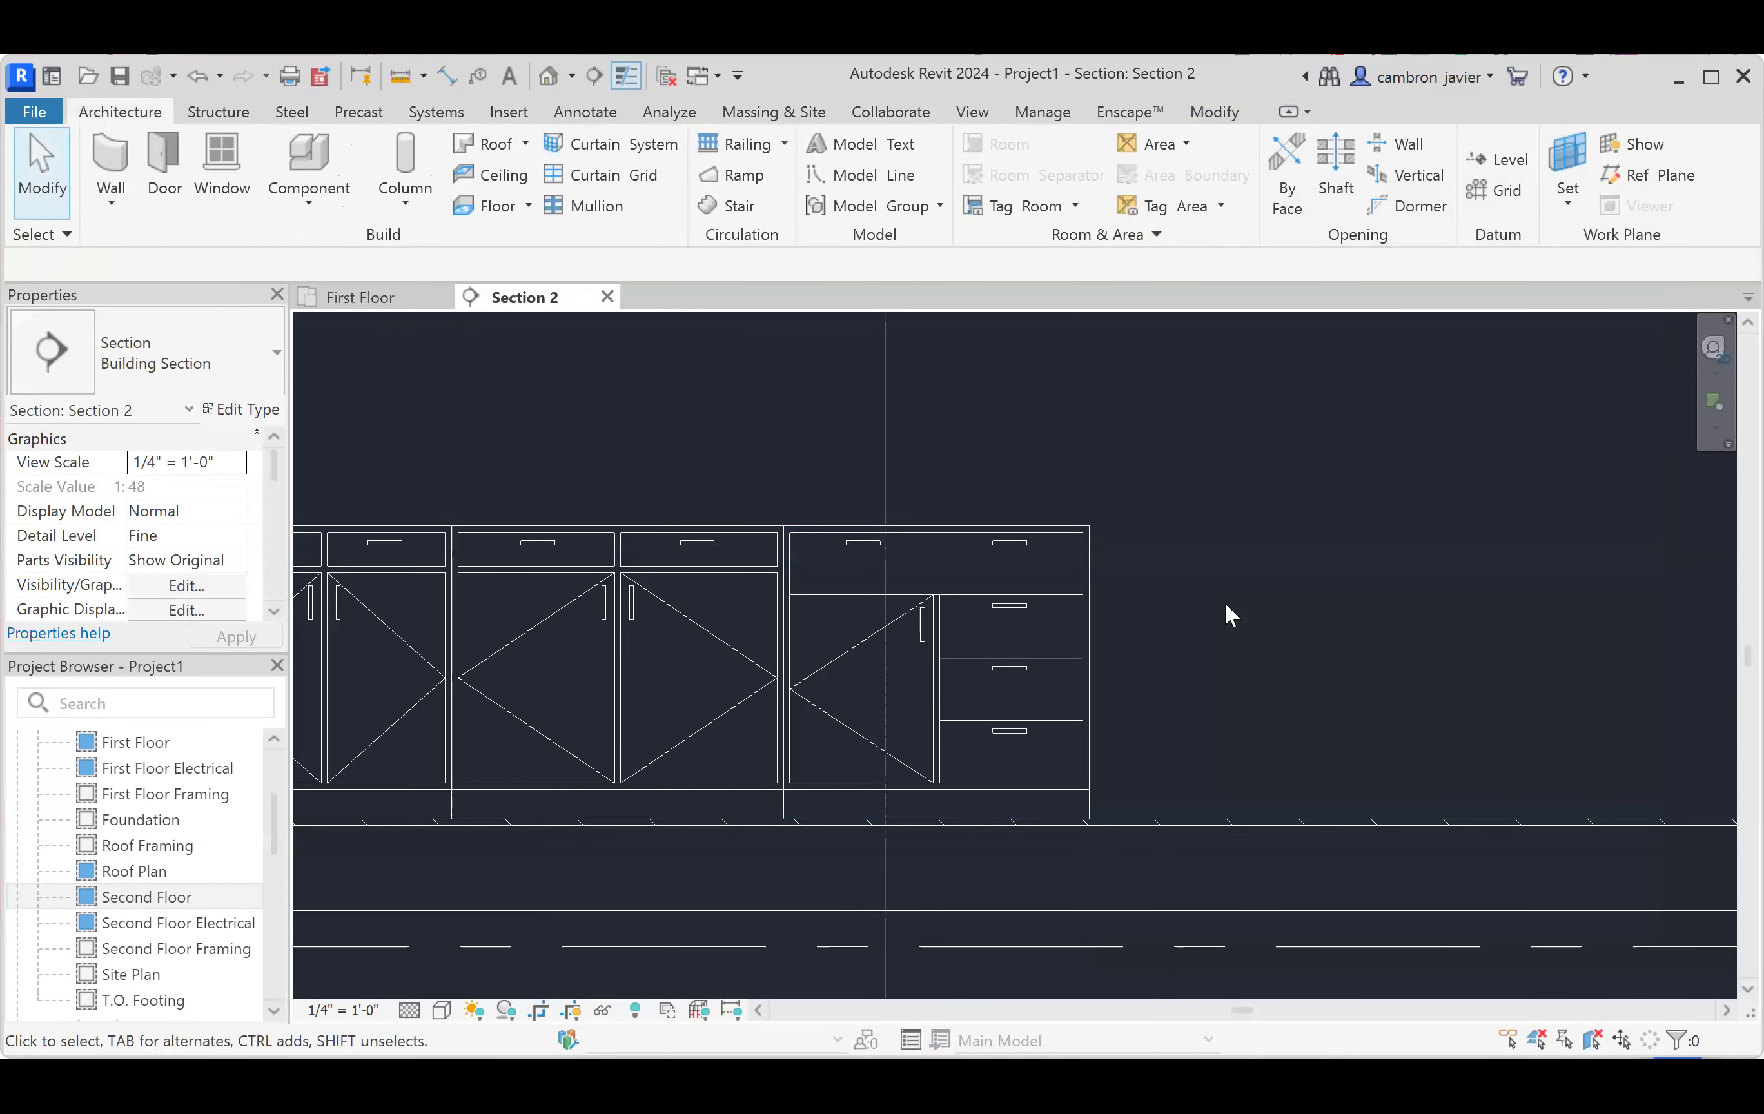
{"action": "left_click", "coordinate": [753, 527]}
{"action": "left_click", "coordinate": [811, 525]}
{"action": "left_click", "coordinate": [663, 464]}
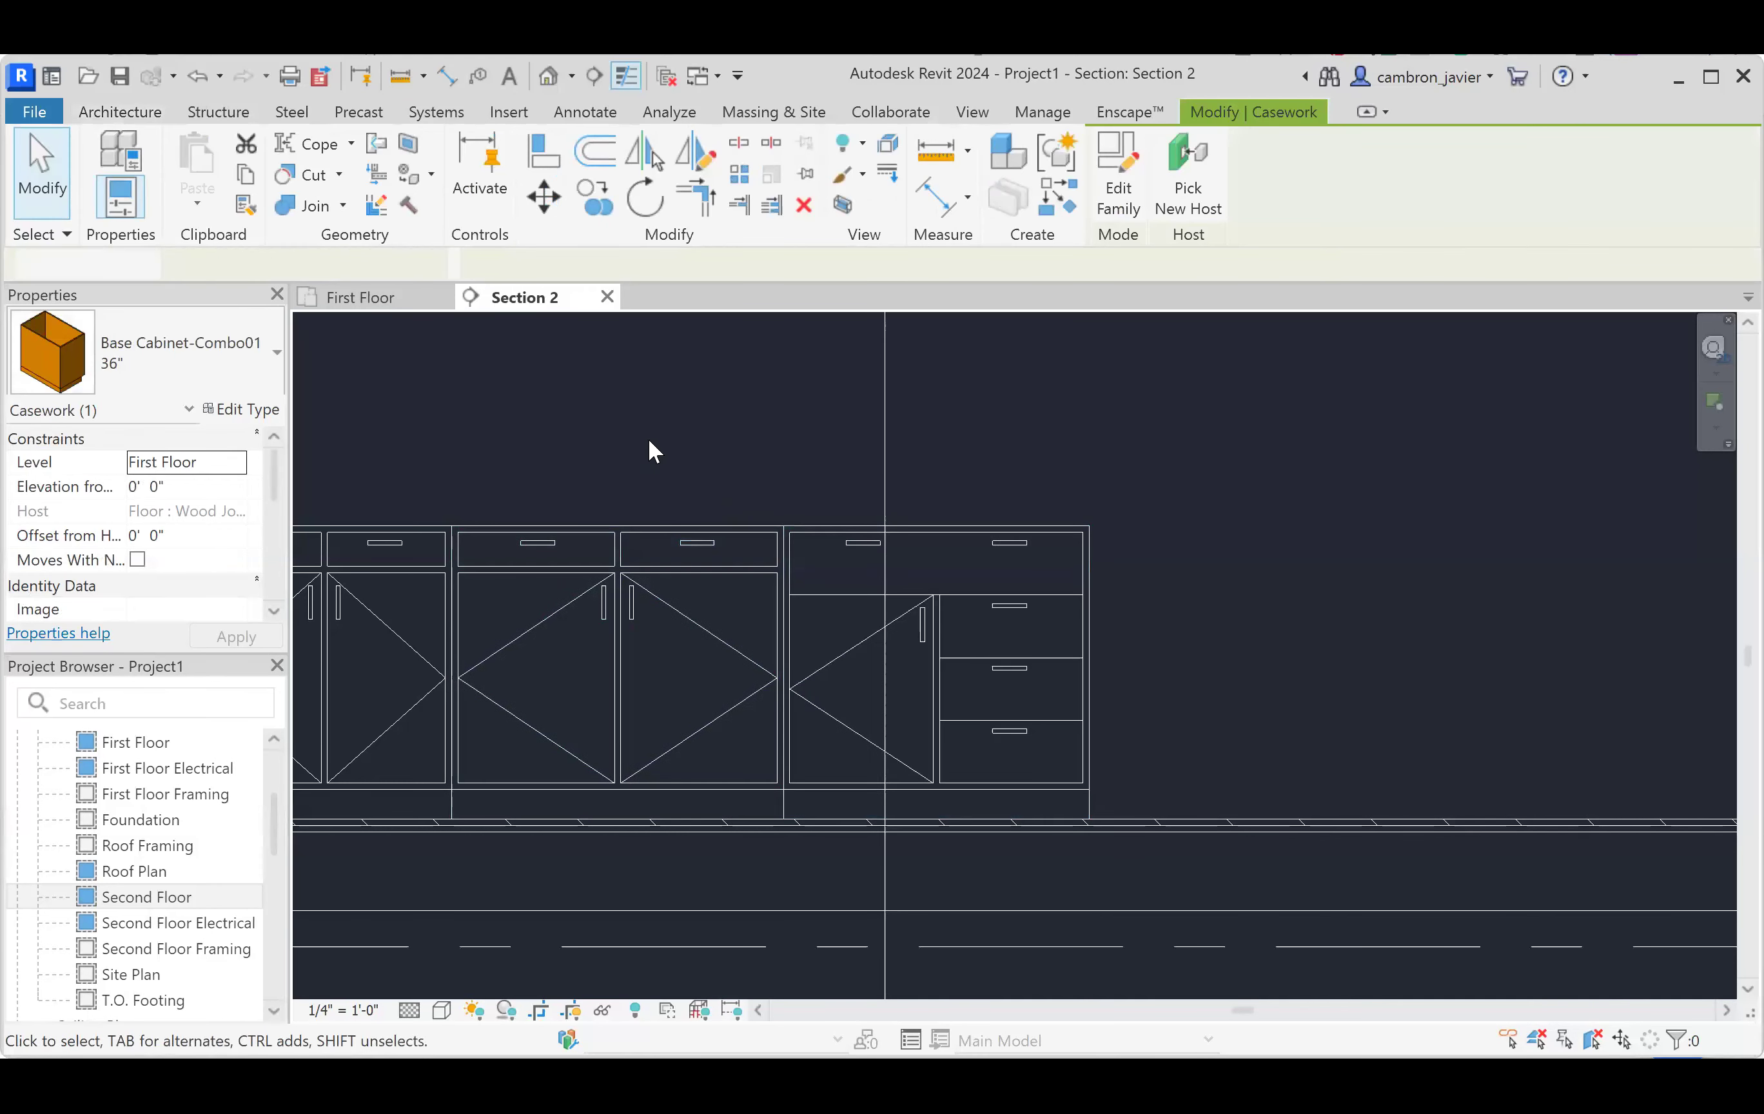
- On the First Floor plan, move the Combo01 cabinet until its back is flush with the exterior wall and aligned with the 39" cabinet
{"action": "left_click", "coordinate": [346, 293]}
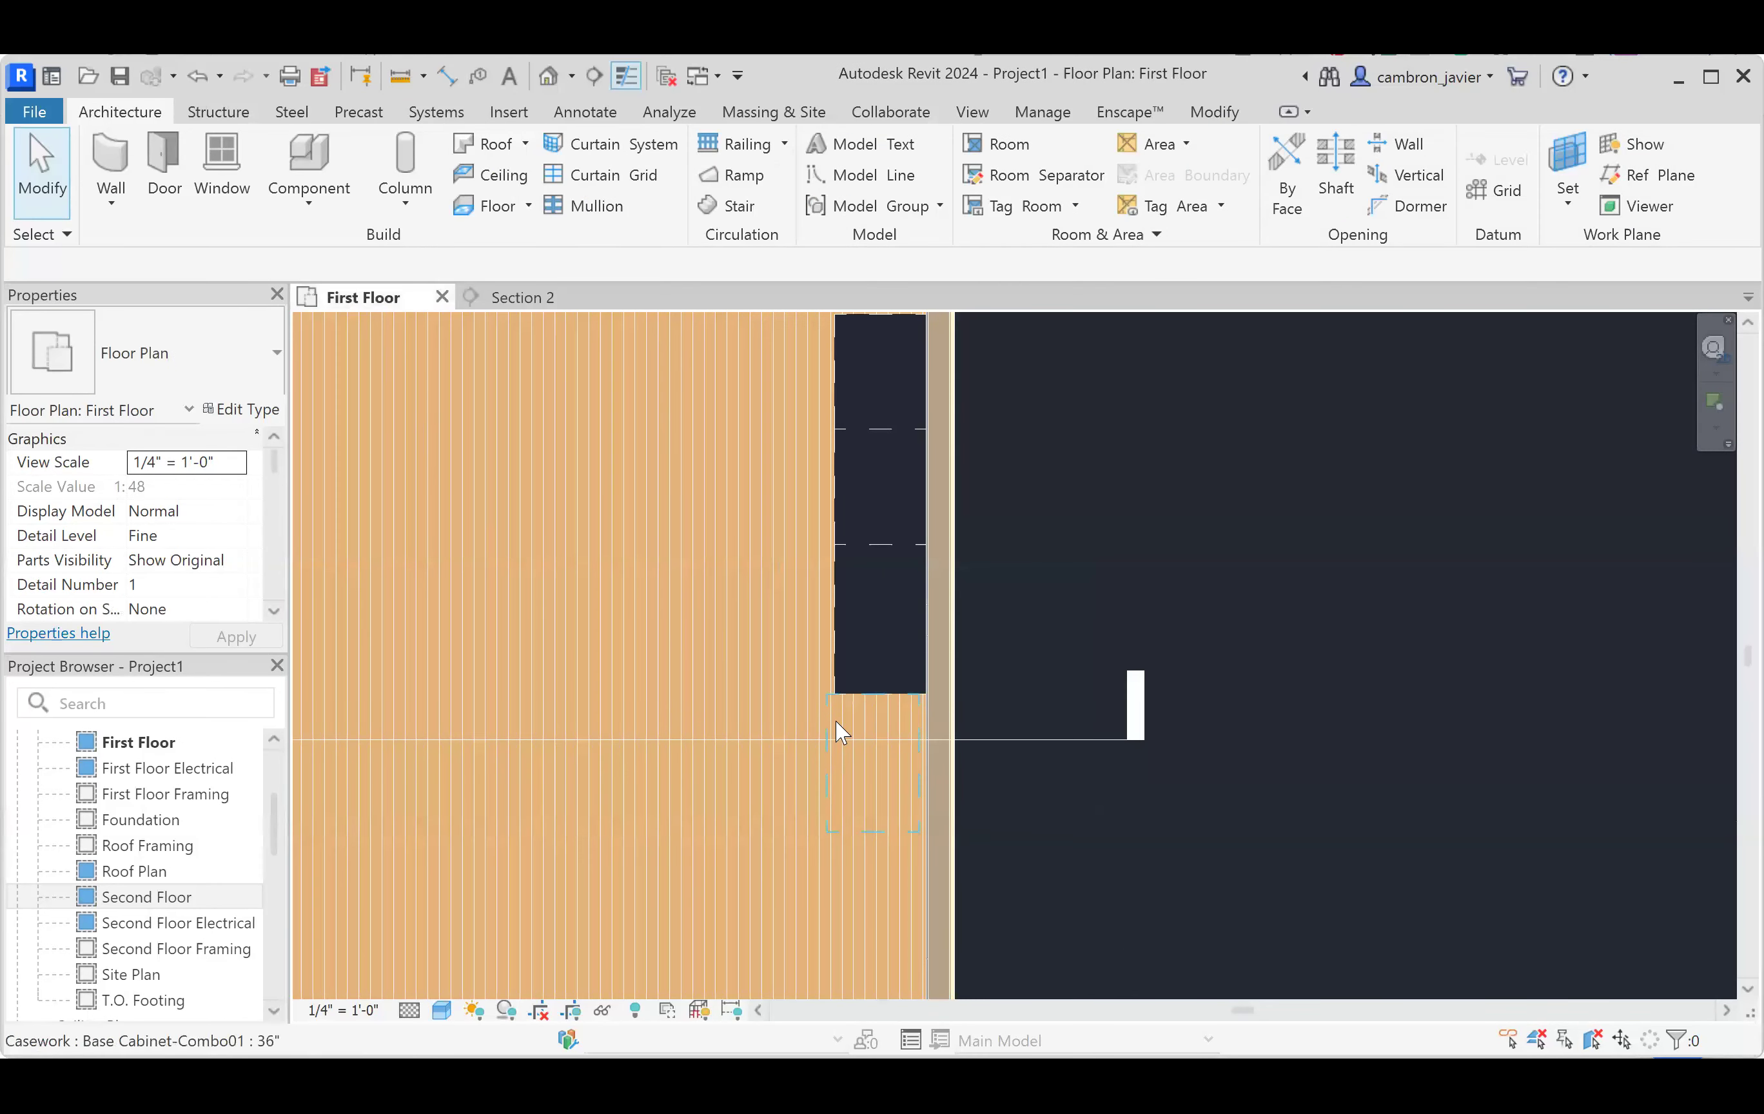
{"action": "scroll", "coordinate": [829, 707], "scroll_direction": "up", "scroll_amount": 5}
{"action": "left_click", "coordinate": [907, 711]}
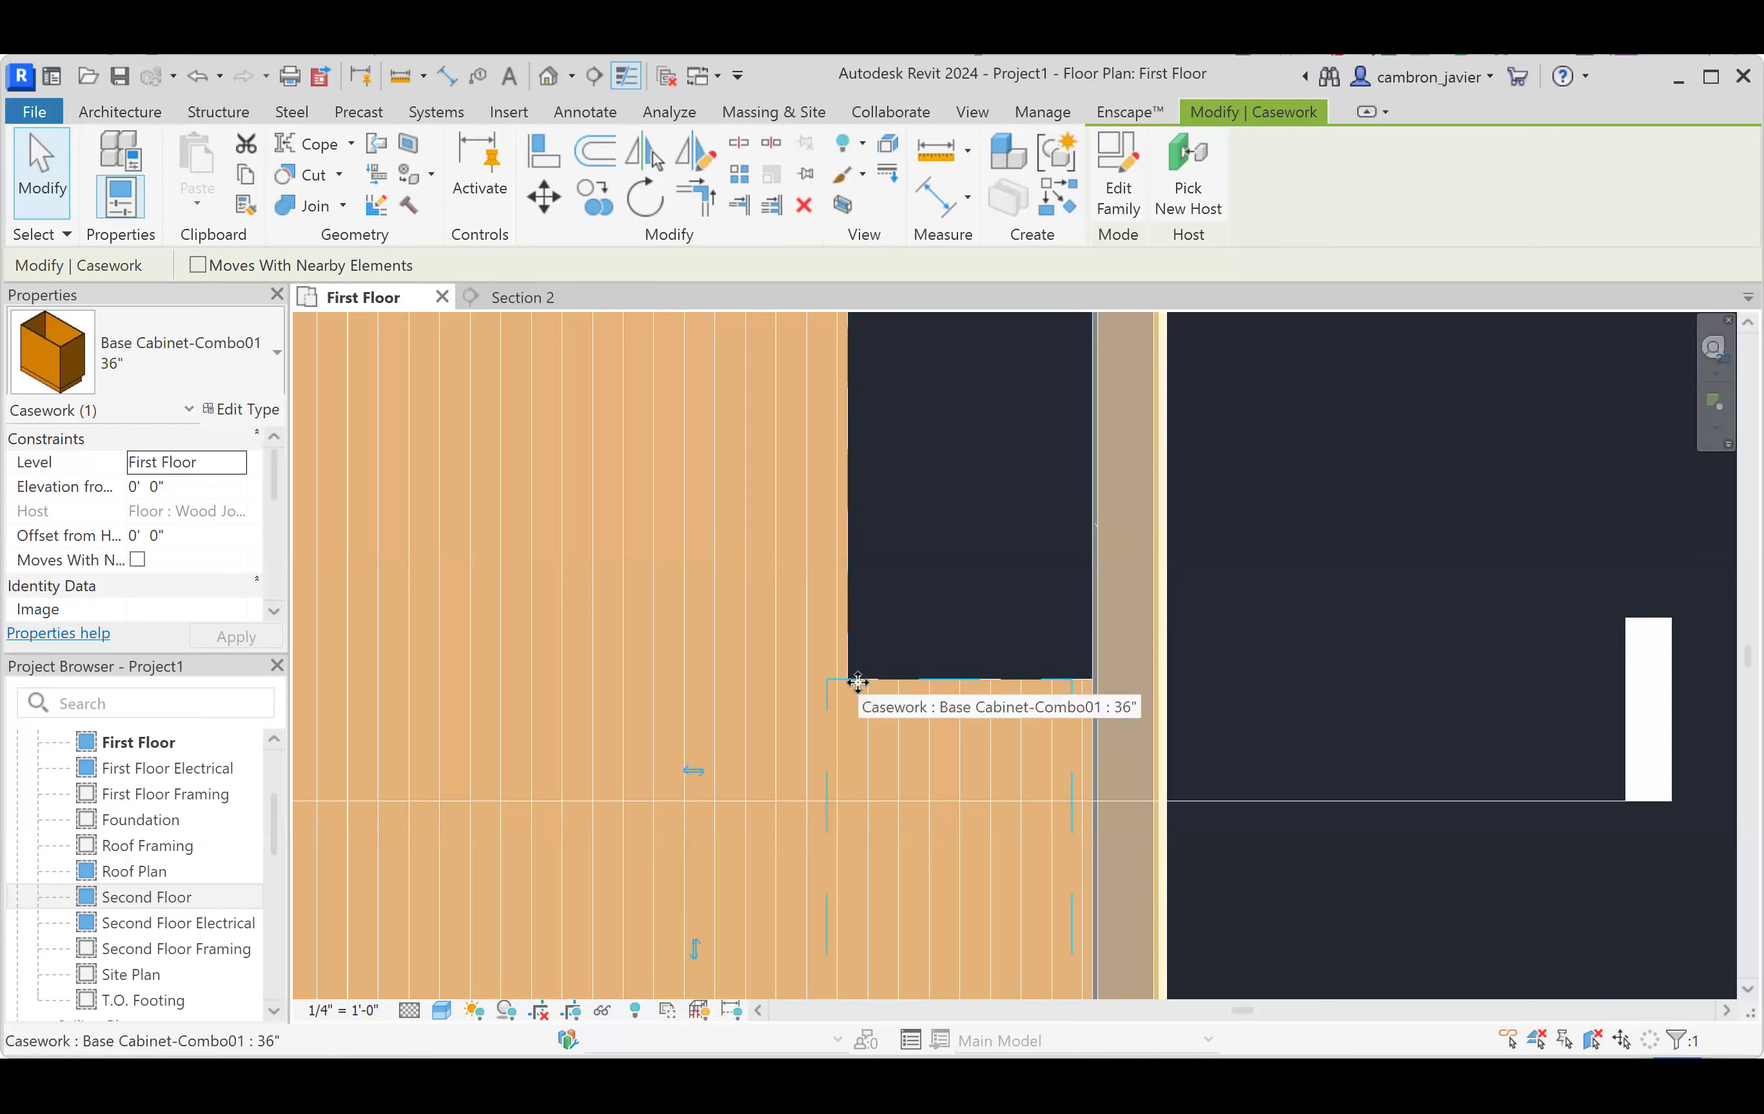
{"action": "key", "text": "m"}
{"action": "key", "text": "v"}
{"action": "left_click", "coordinate": [877, 681]}
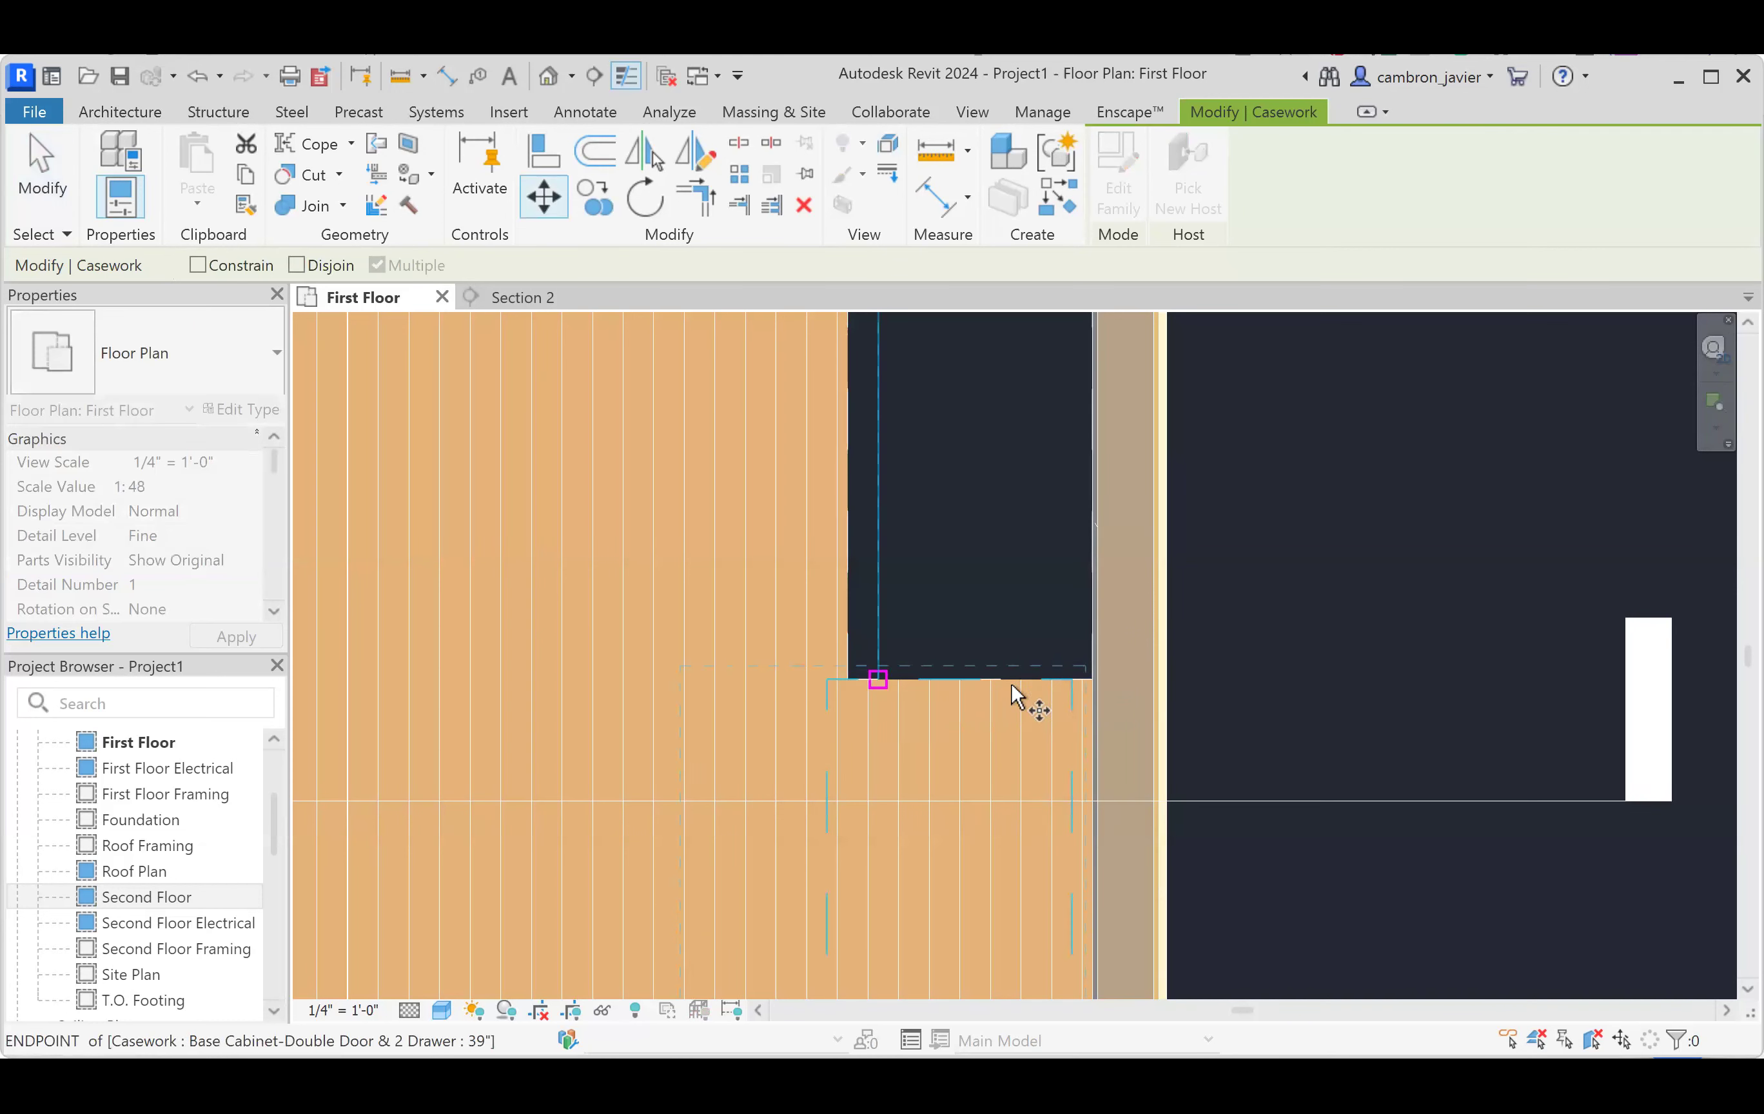
{"action": "scroll", "coordinate": [1072, 671], "scroll_direction": "up", "scroll_amount": 2}
{"action": "left_click", "coordinate": [1108, 686]}
{"action": "scroll", "coordinate": [817, 652], "scroll_direction": "down", "scroll_amount": 3}
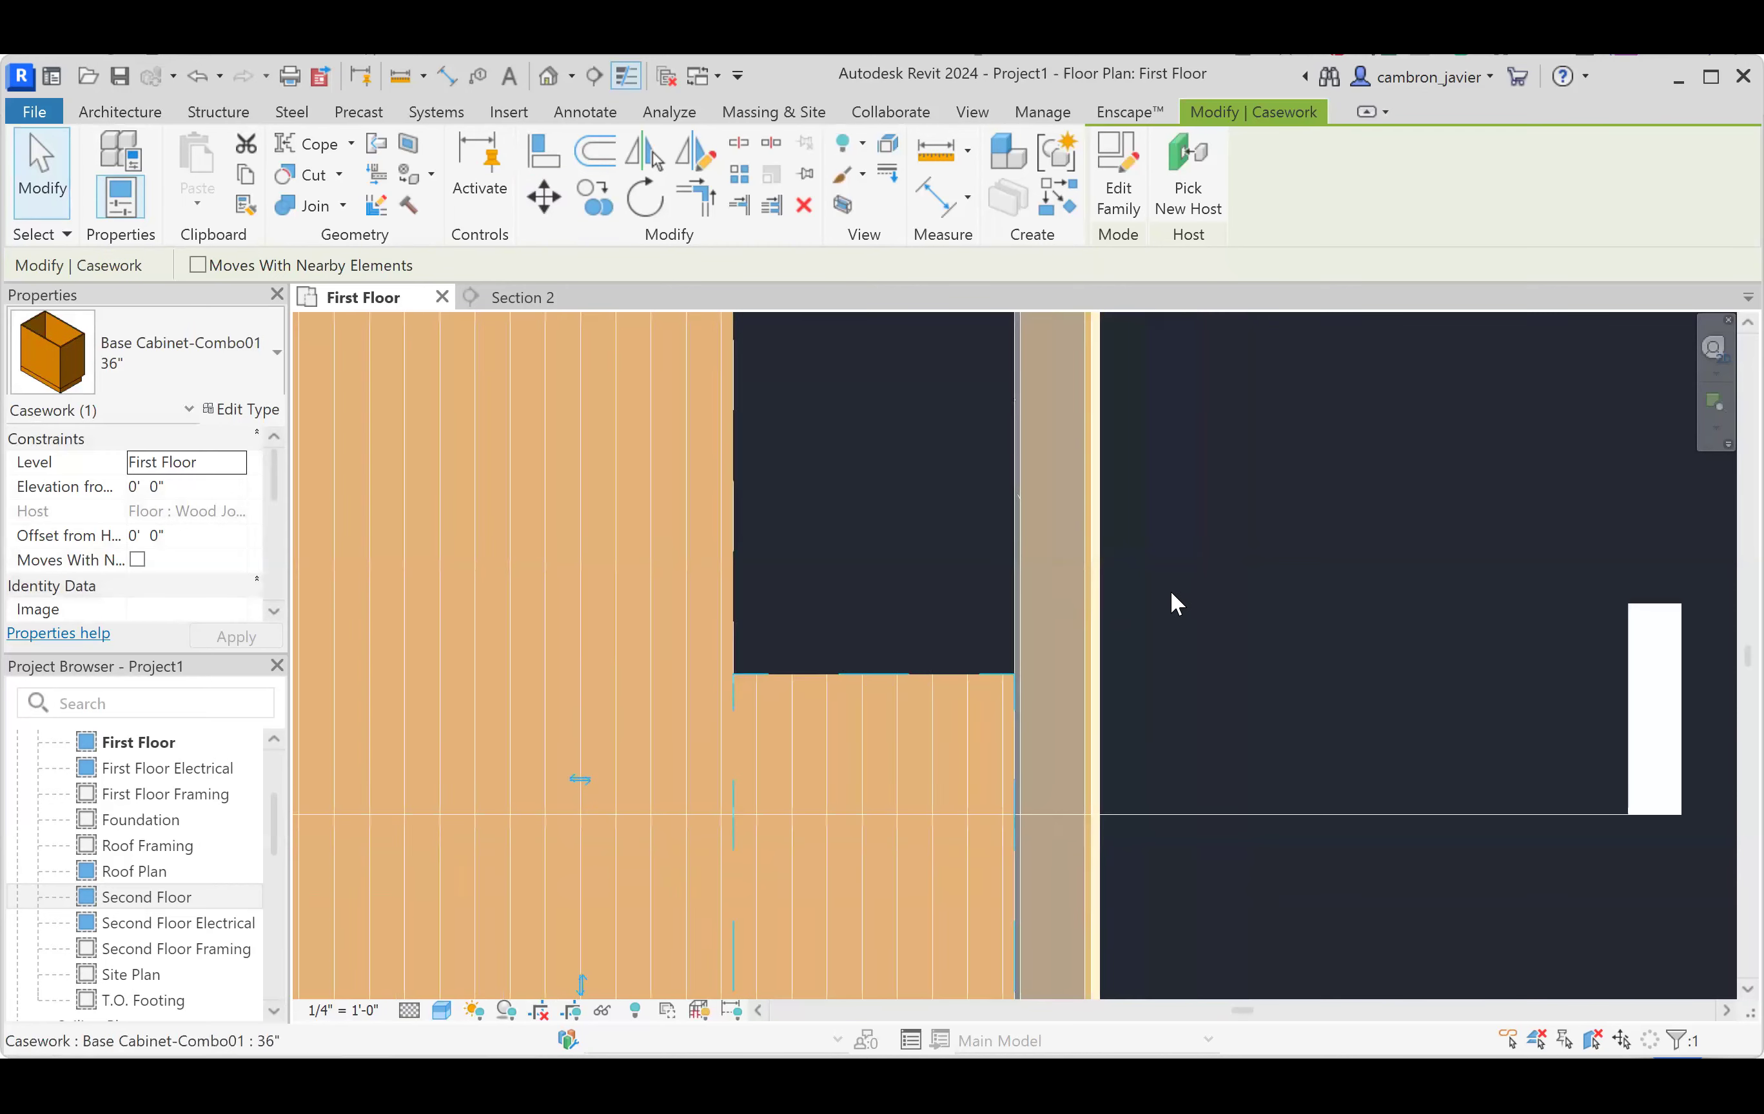
{"action": "key", "text": "Escape"}
{"action": "left_click", "coordinate": [775, 686]}
{"action": "scroll", "coordinate": [1148, 589], "scroll_direction": "down", "scroll_amount": 3}
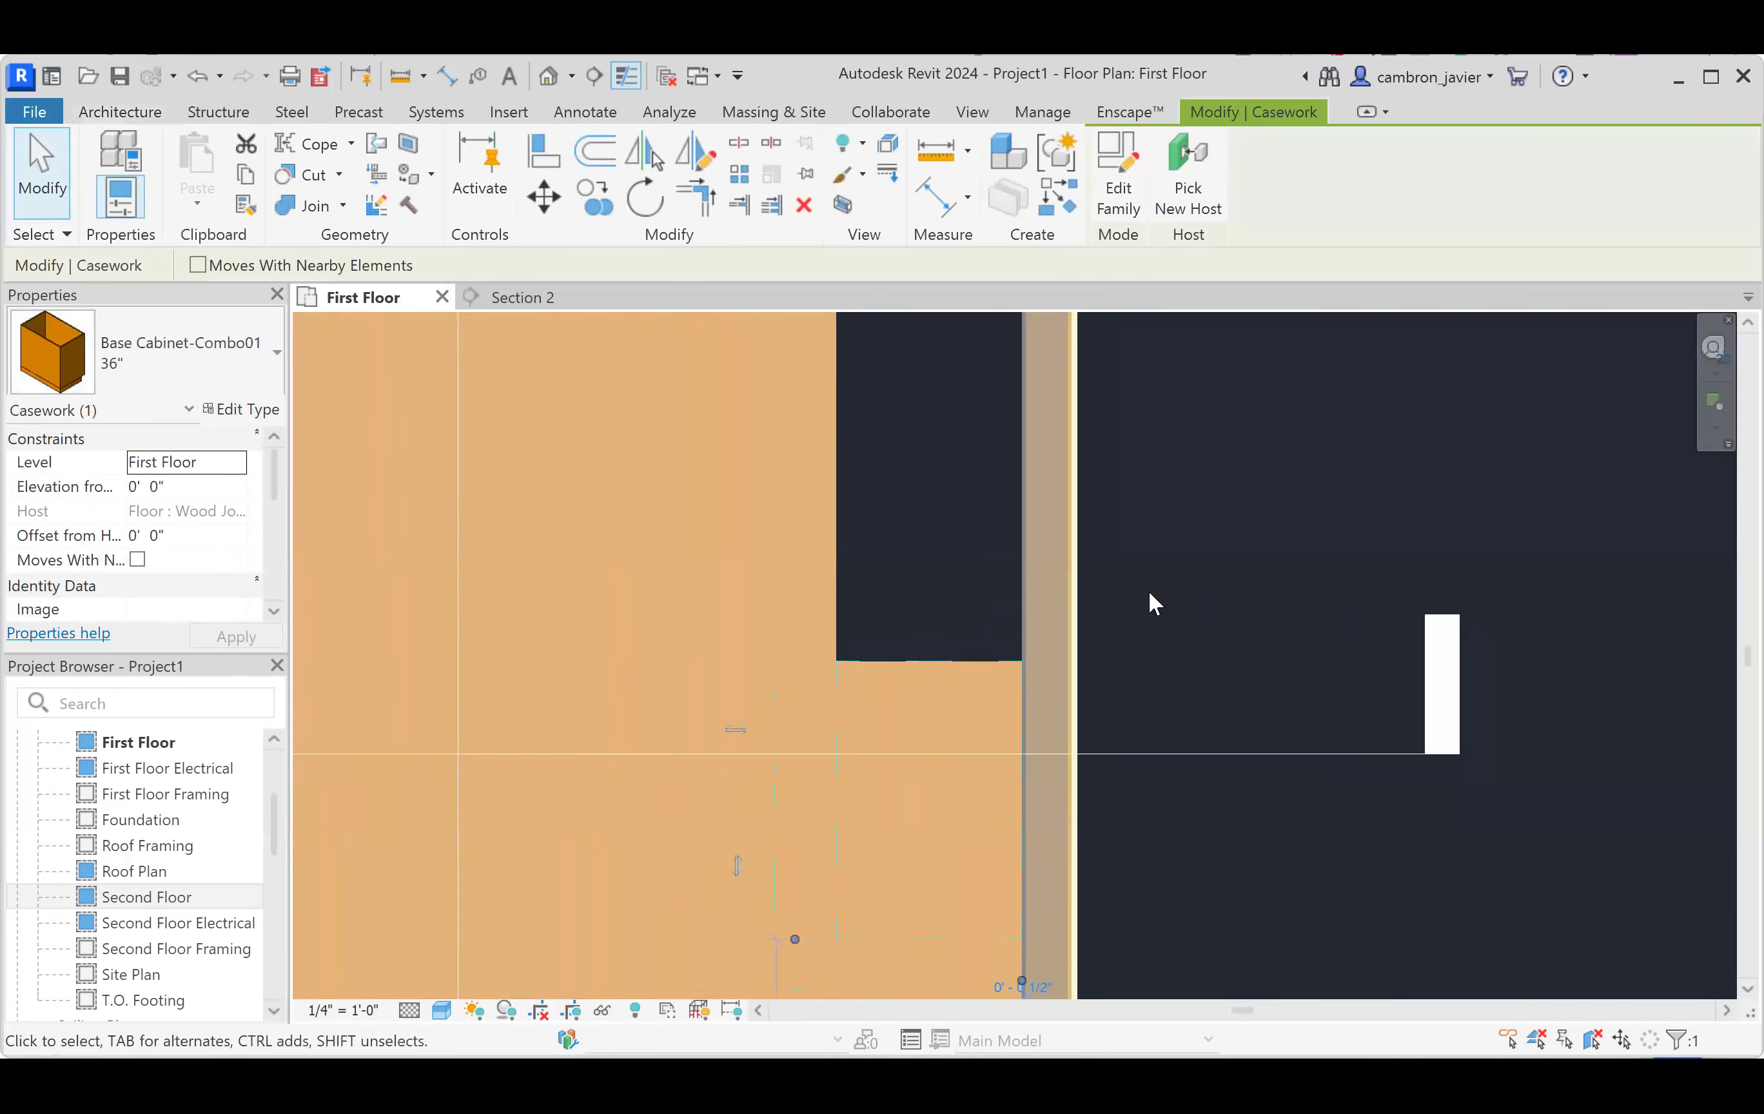
- Set the First Floor plan's visual style to Hidden Line
{"action": "key", "text": "Escape"}
{"action": "scroll", "coordinate": [1191, 591], "scroll_direction": "down", "scroll_amount": 4}
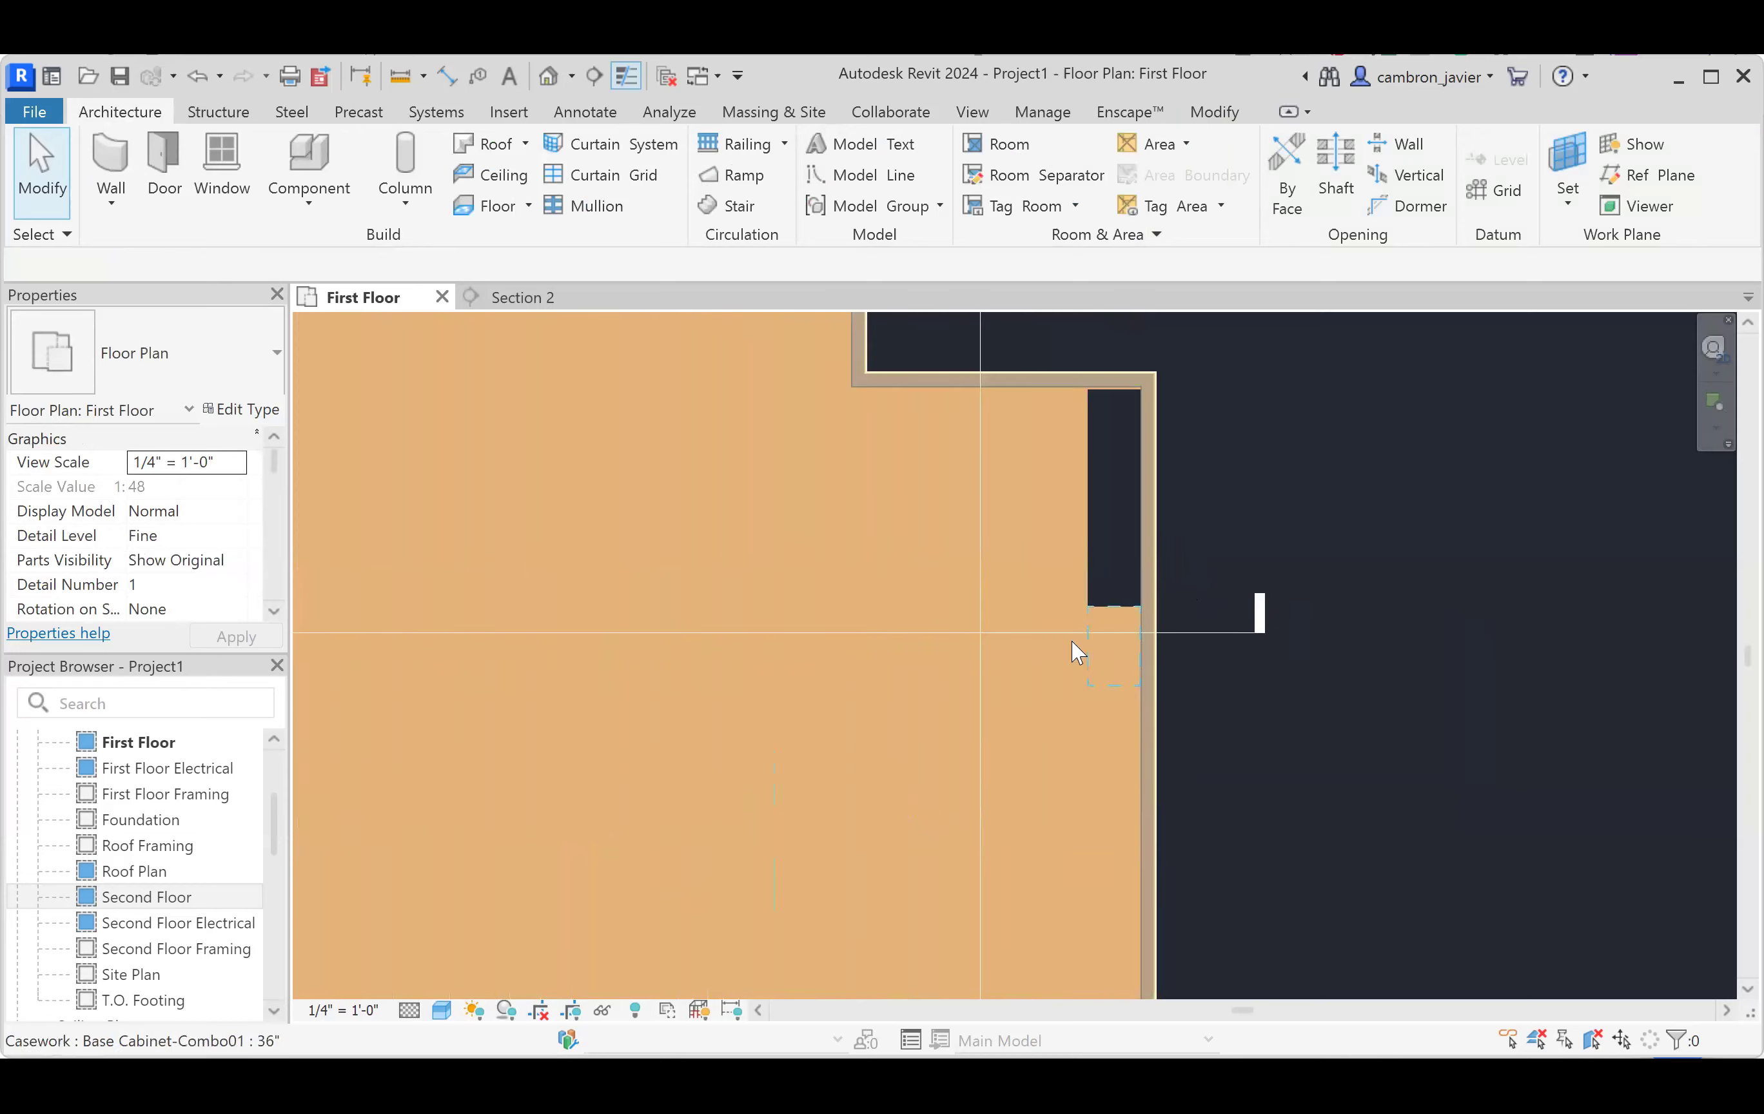
{"action": "scroll", "coordinate": [1188, 465], "scroll_direction": "up", "scroll_amount": 2}
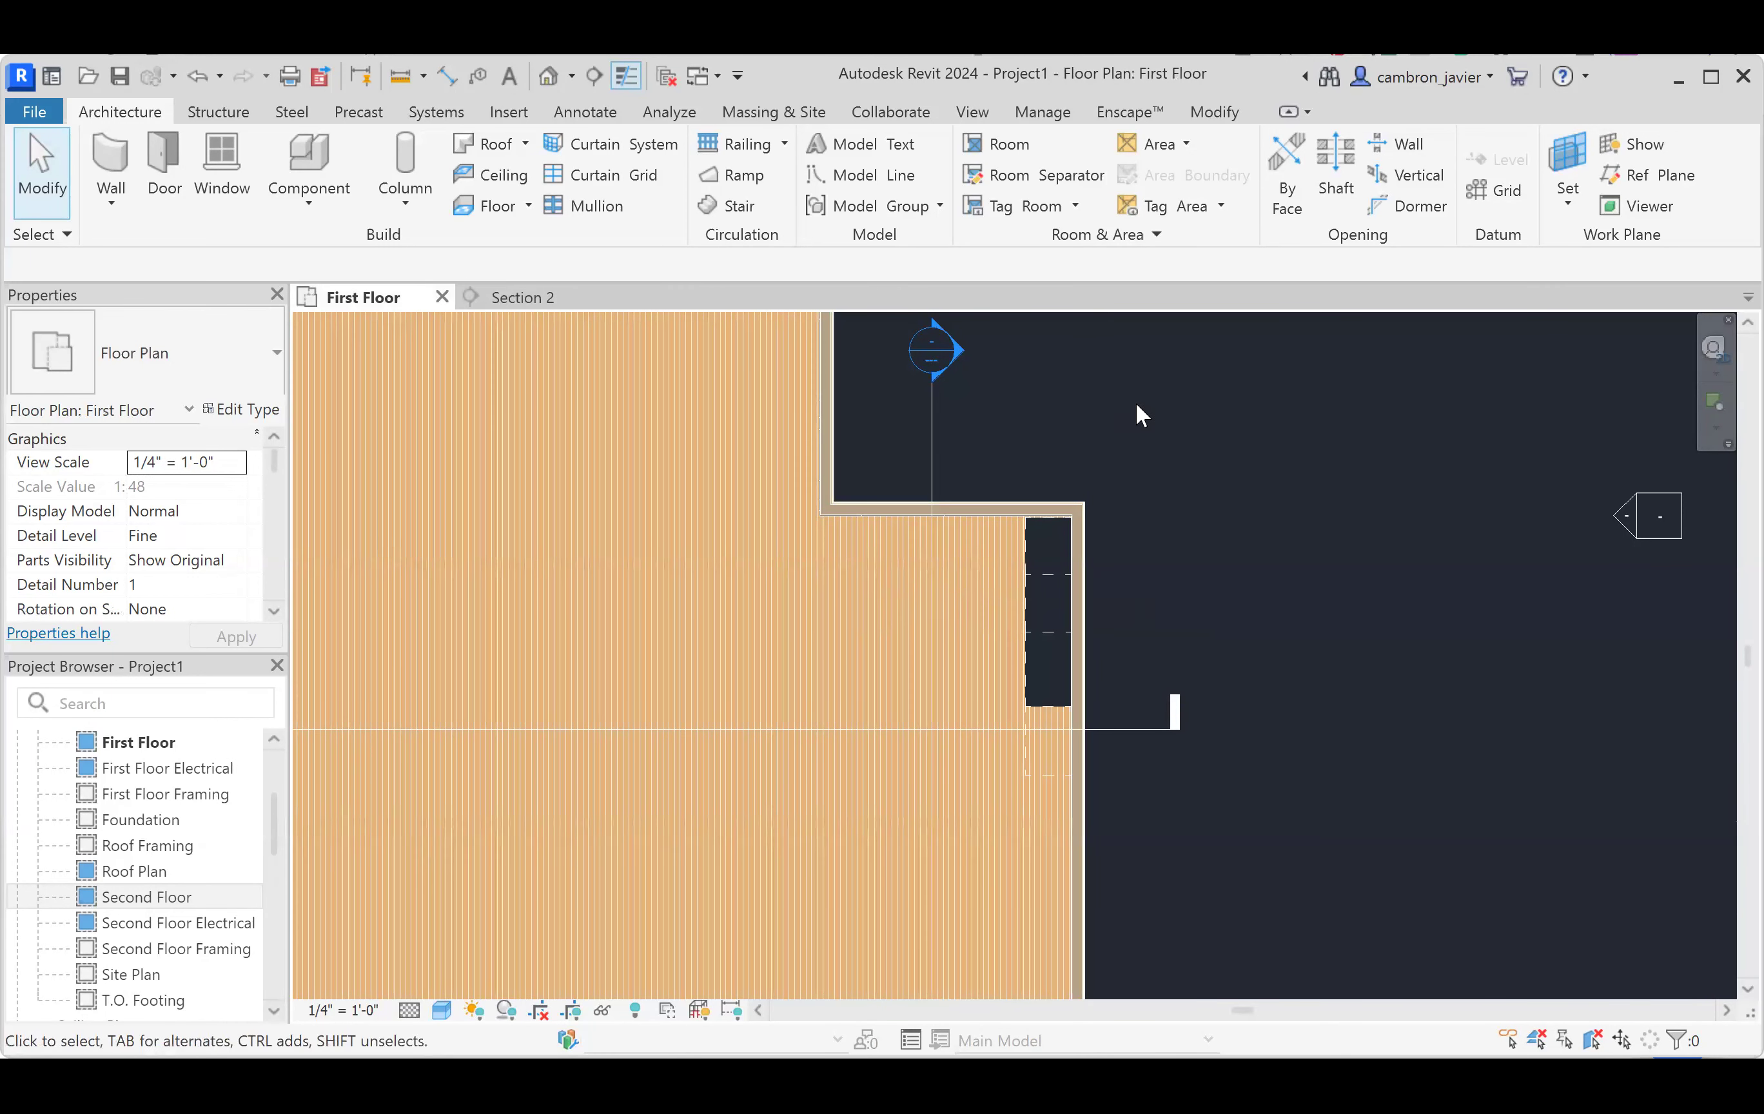
{"action": "left_click", "coordinate": [442, 1011]}
{"action": "left_click", "coordinate": [501, 892]}
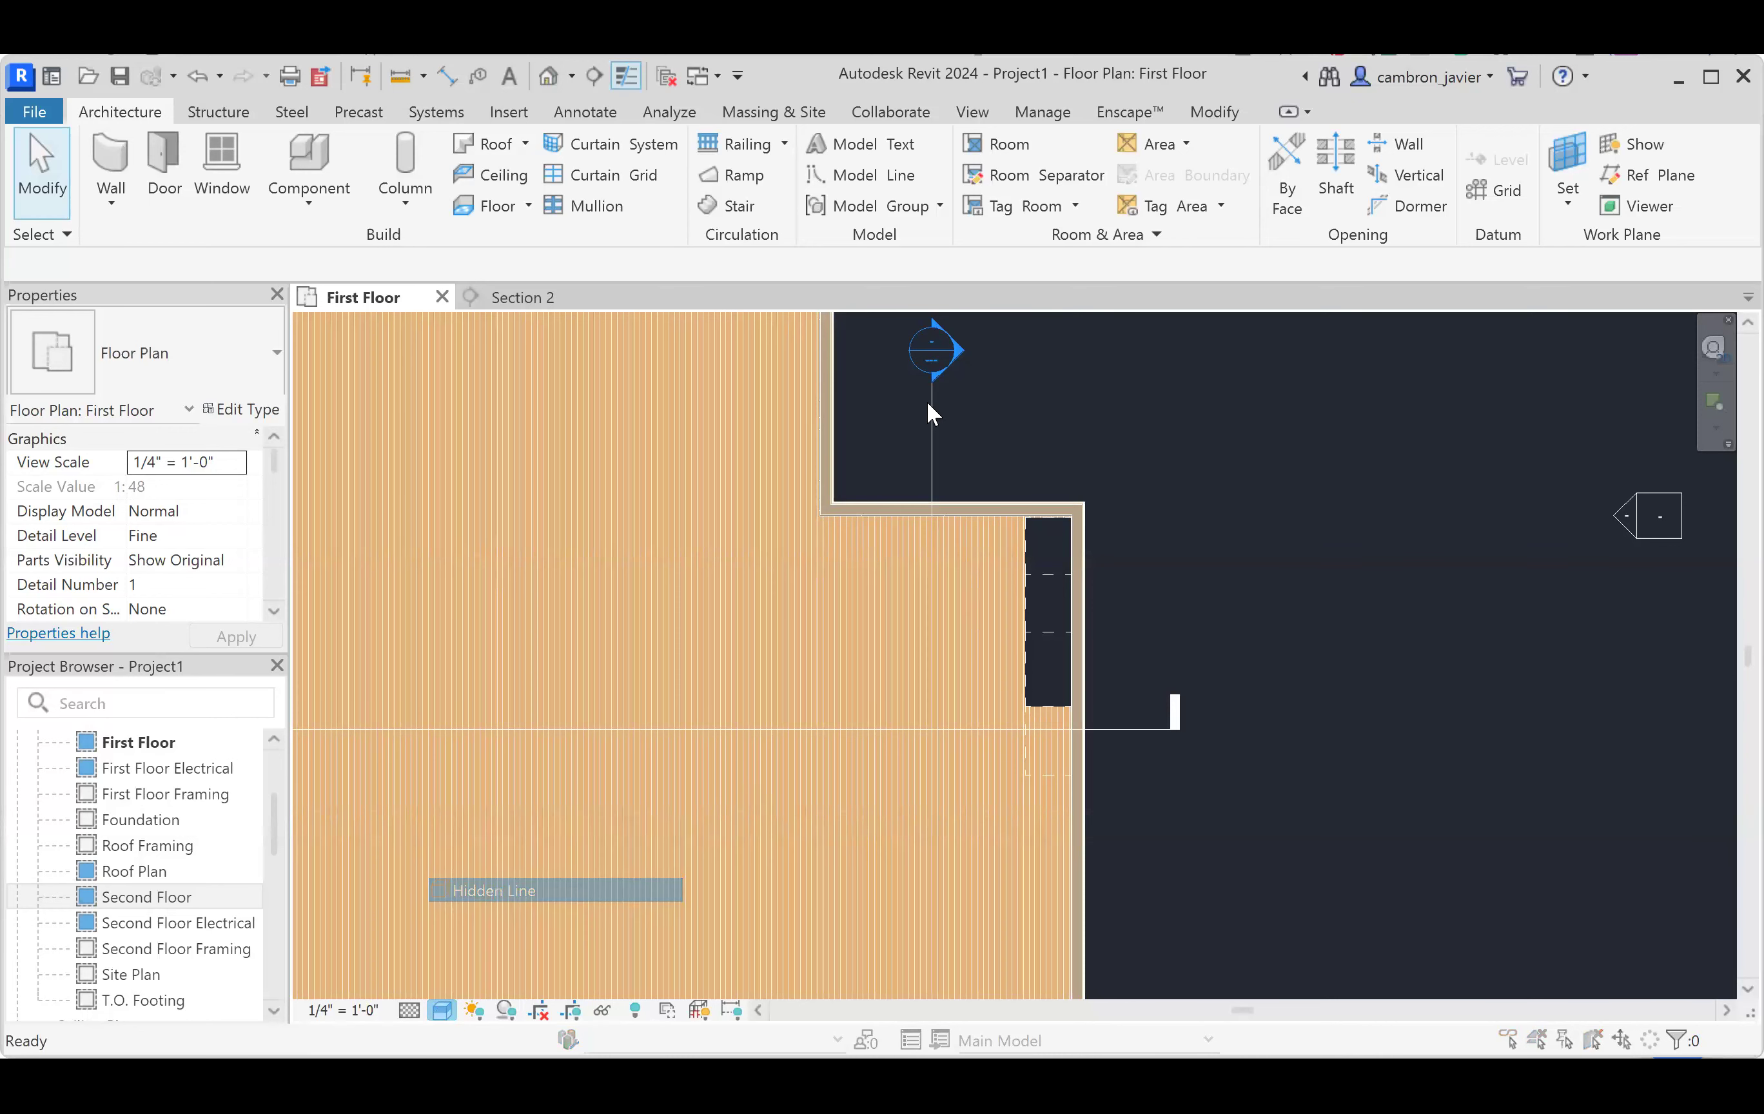
{"action": "left_click", "coordinate": [805, 481]}
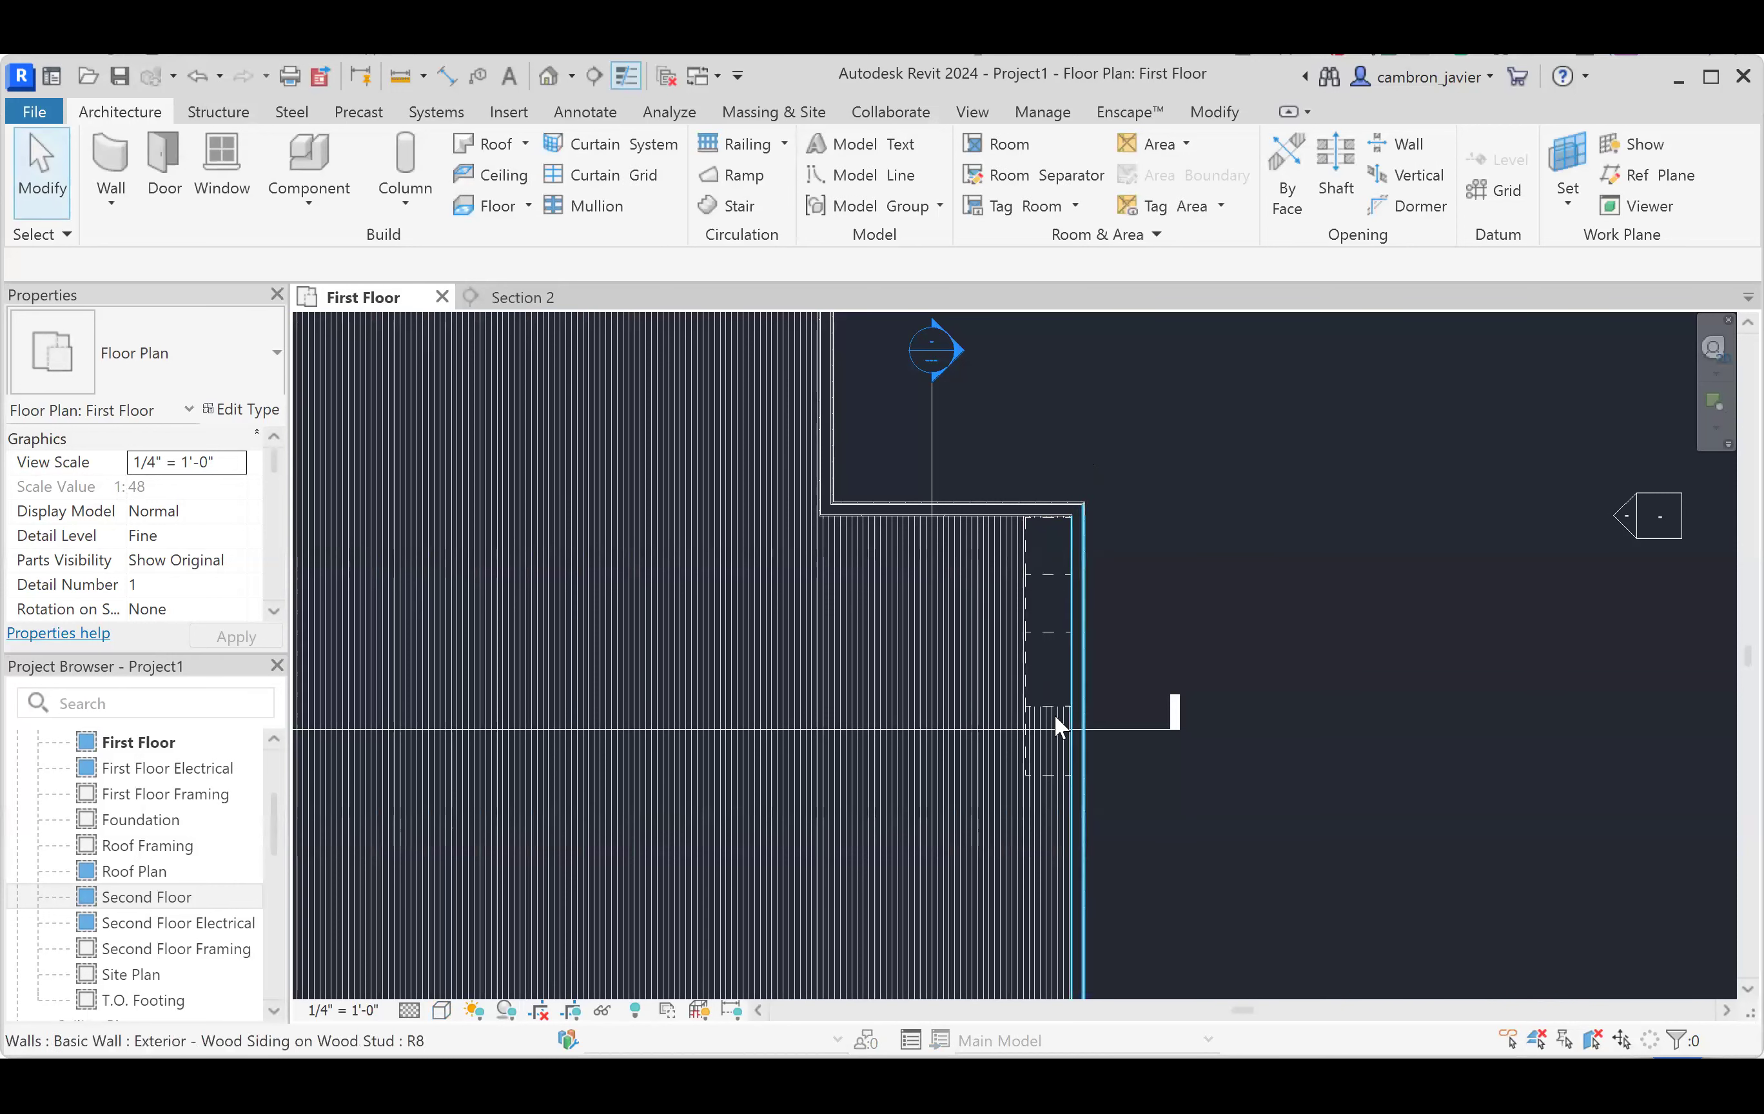
- Examine the base cabinet run along the exterior wall, including the Combo01 cabinet's outline over the floor pattern
{"action": "scroll", "coordinate": [1056, 741], "scroll_direction": "down", "scroll_amount": 5}
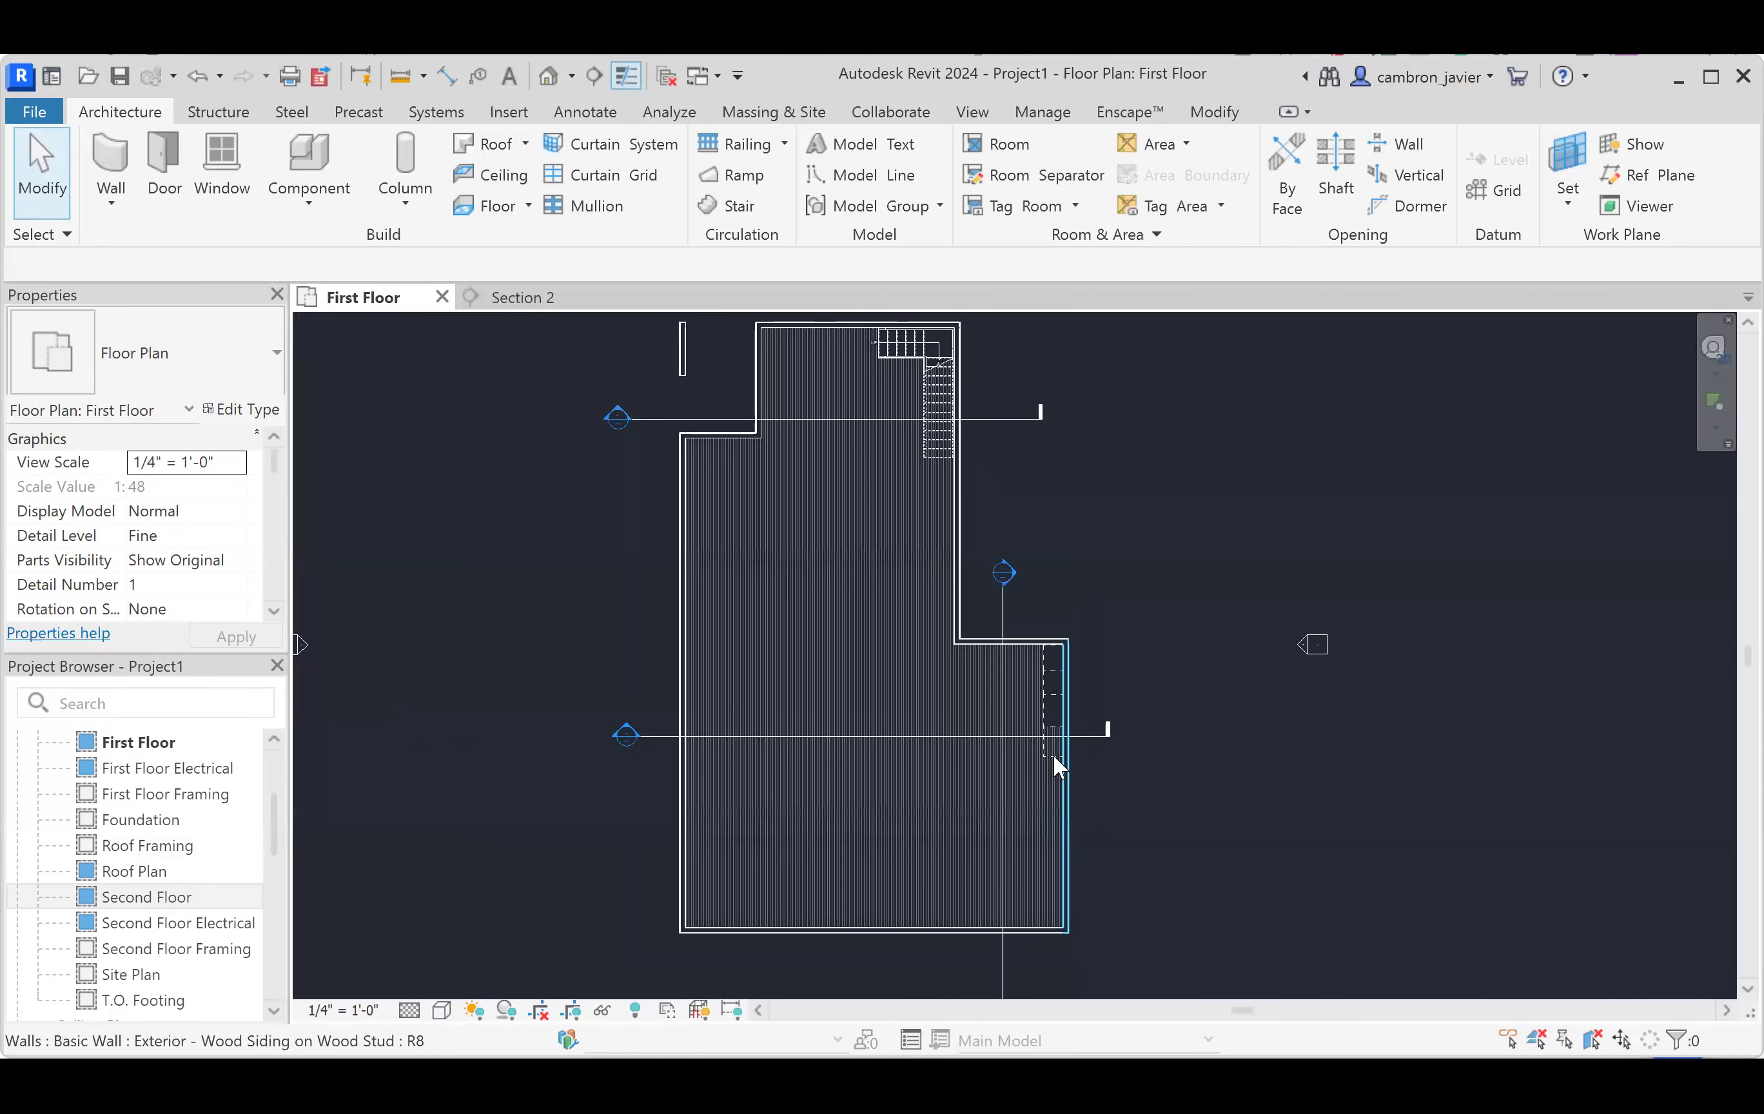
{"action": "scroll", "coordinate": [1048, 754], "scroll_direction": "up", "scroll_amount": 1}
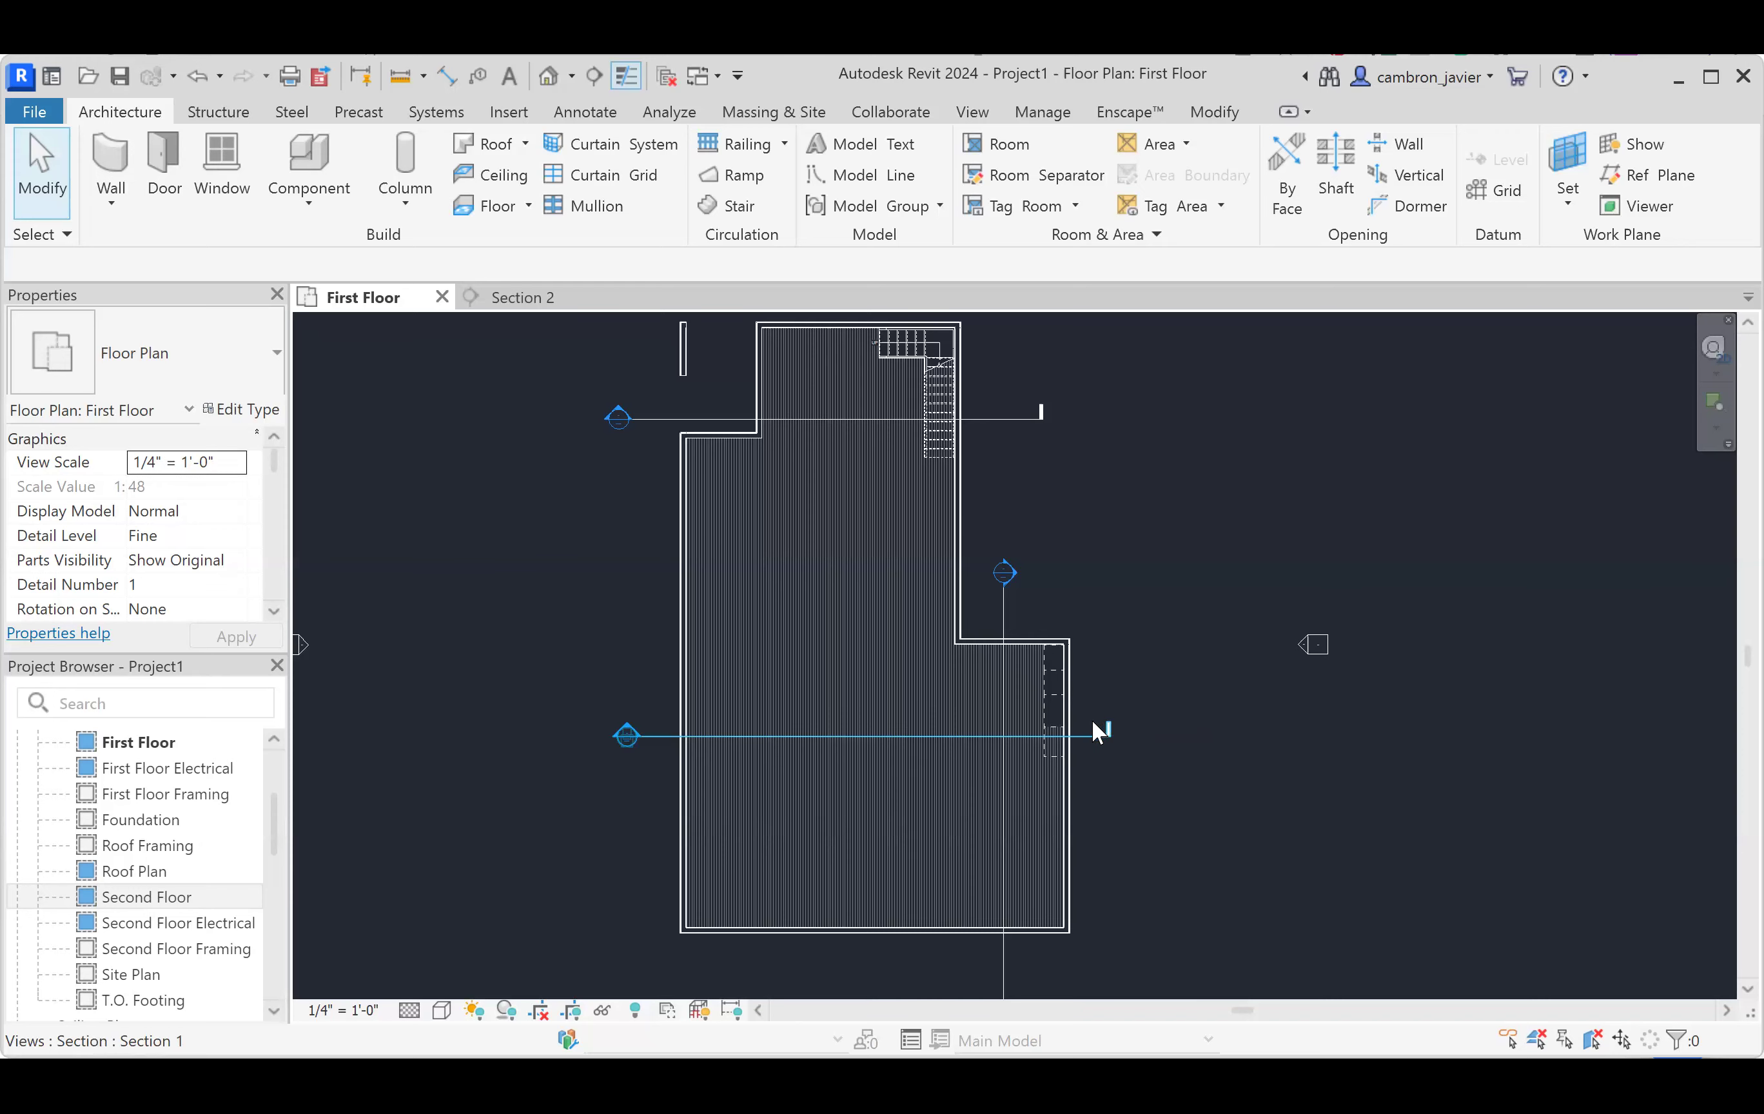
{"action": "scroll", "coordinate": [1092, 719], "scroll_direction": "up", "scroll_amount": 5}
{"action": "scroll", "coordinate": [1030, 711], "scroll_direction": "up", "scroll_amount": 3}
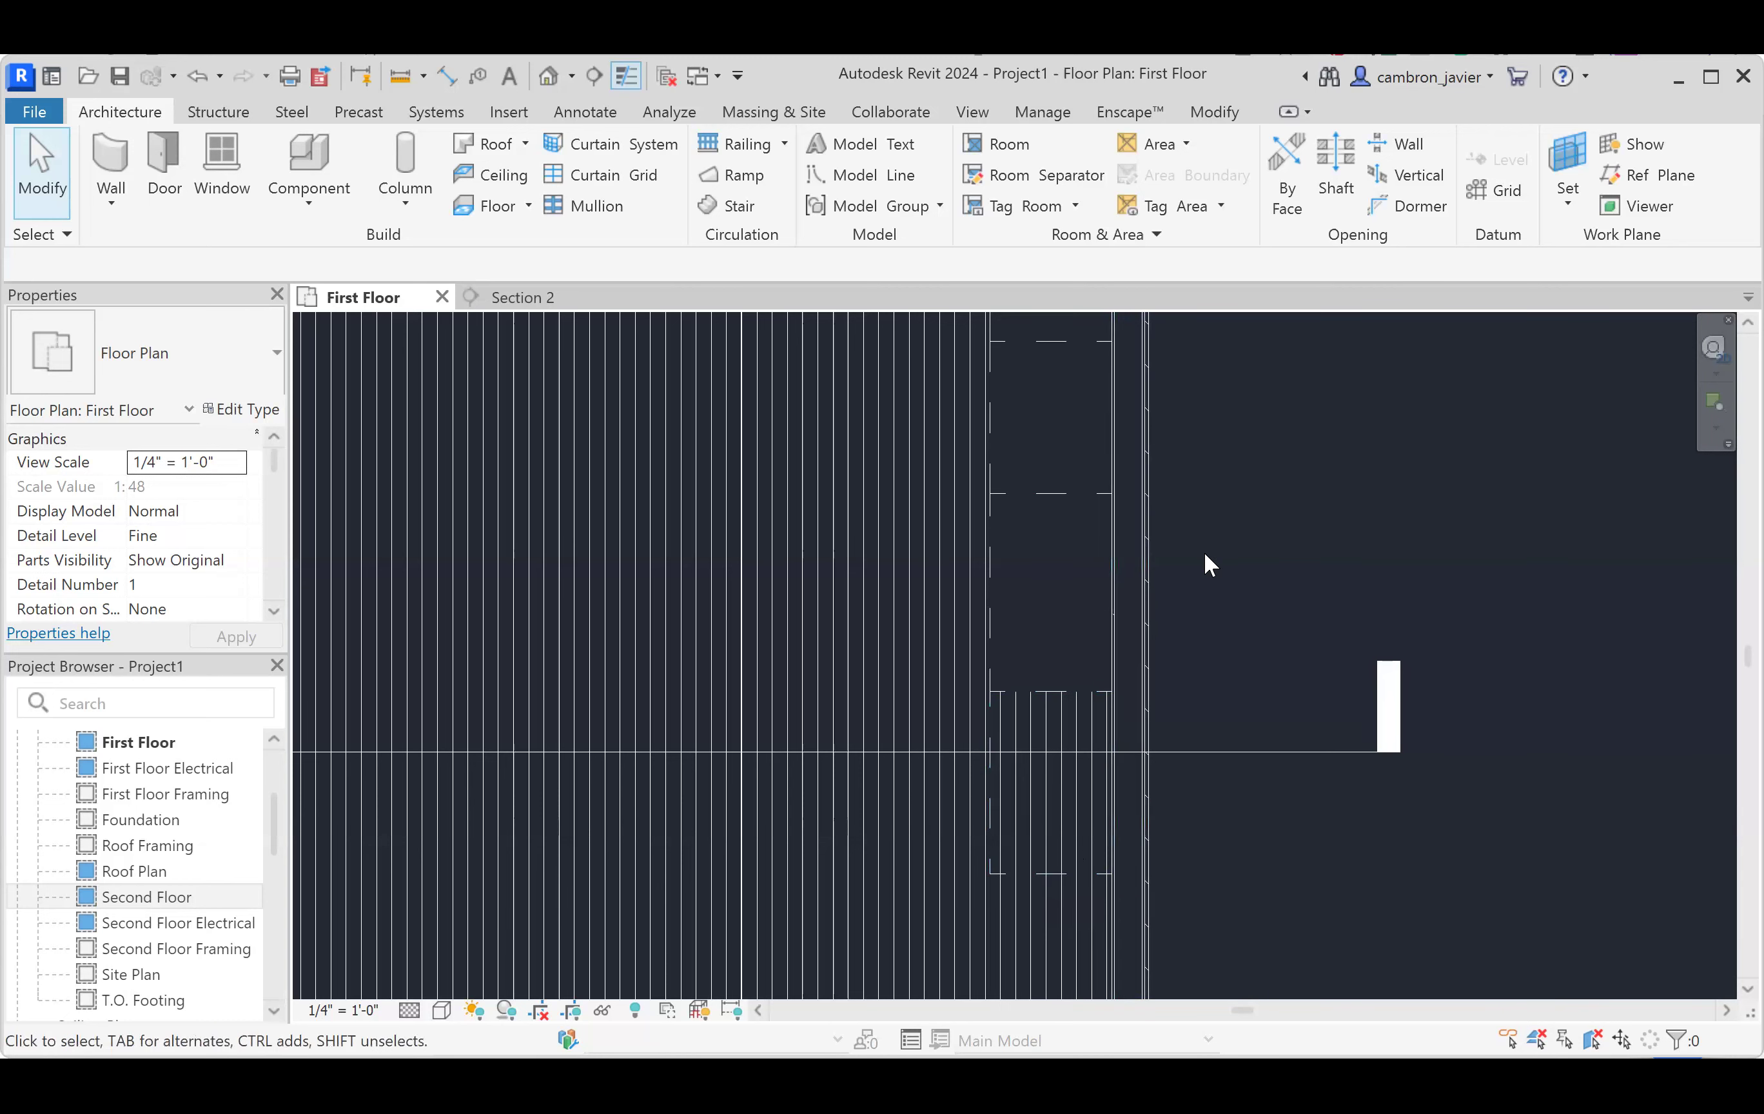
{"action": "scroll", "coordinate": [1212, 560], "scroll_direction": "down", "scroll_amount": 1}
{"action": "scroll", "coordinate": [1223, 570], "scroll_direction": "down", "scroll_amount": 3}
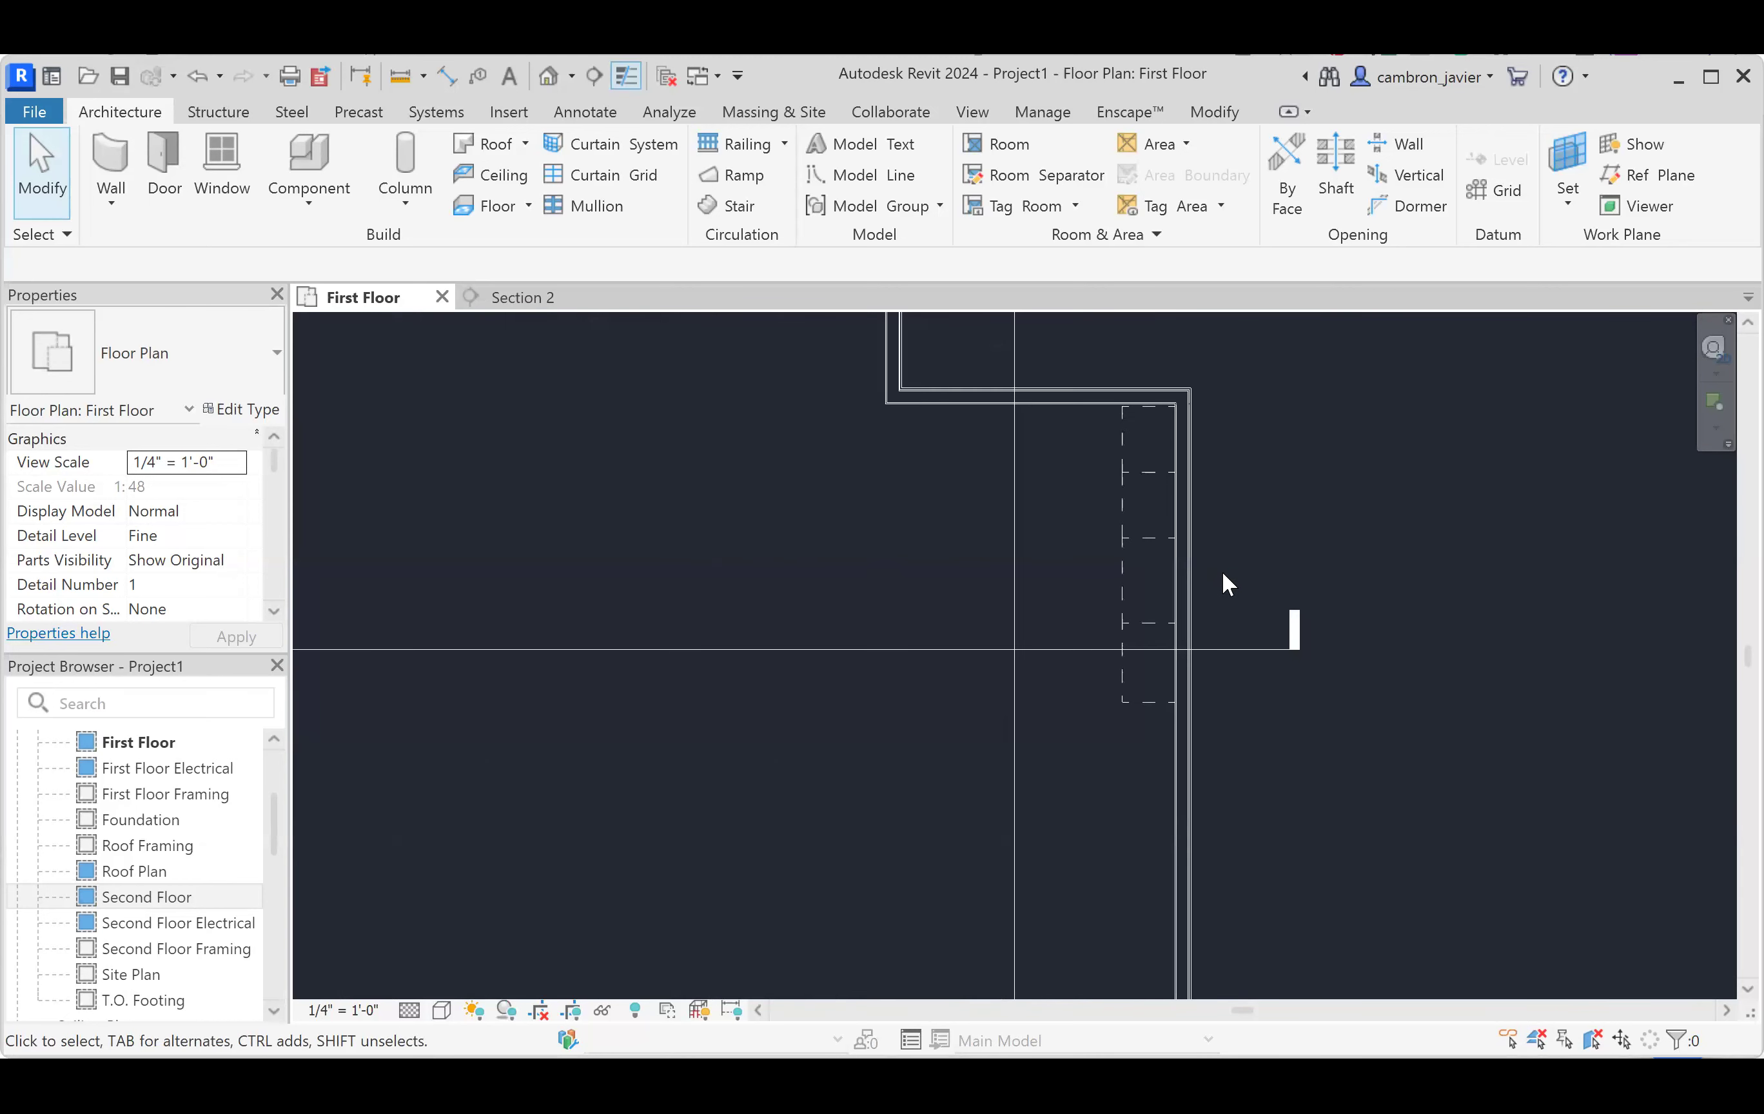
{"action": "left_click", "coordinate": [1130, 702]}
{"action": "left_click", "coordinate": [1227, 548]}
{"action": "left_click", "coordinate": [1154, 548]}
{"action": "left_click", "coordinate": [1292, 543]}
{"action": "left_click", "coordinate": [1145, 548]}
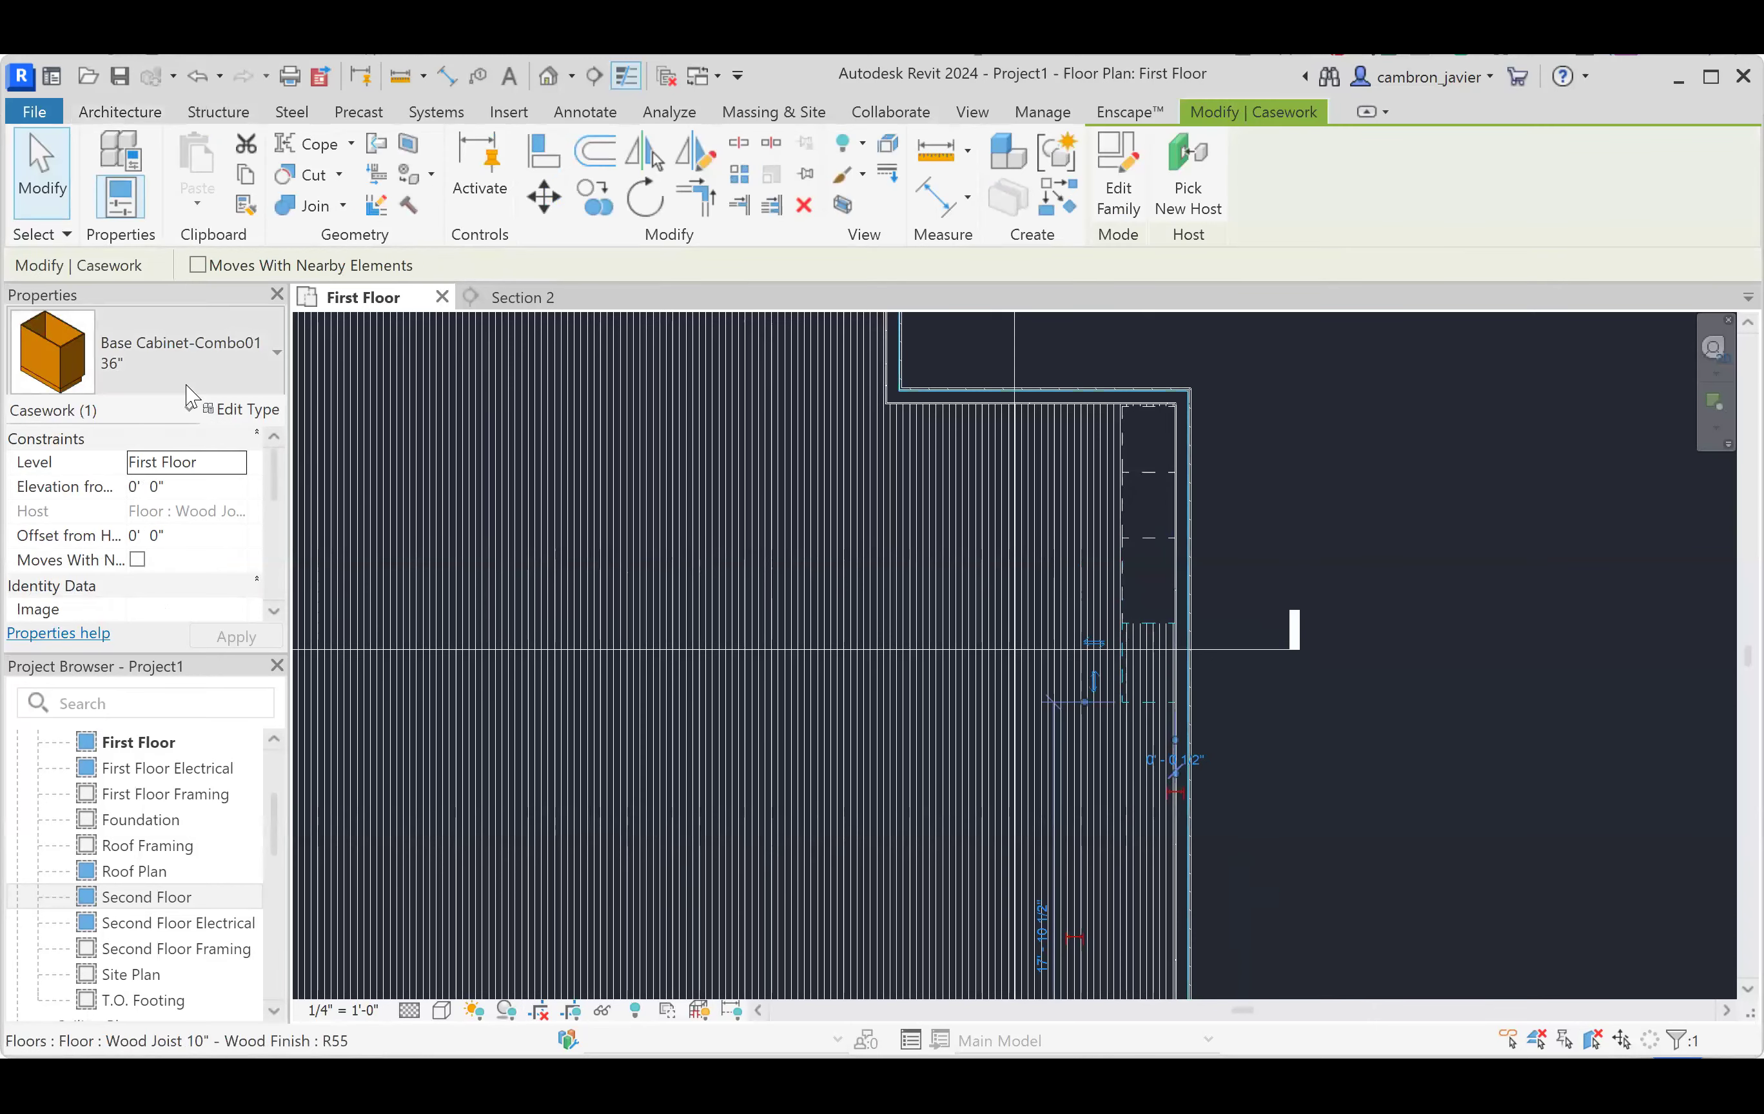
{"action": "key", "text": "Escape"}
- Start placing a component with the Base Cabinet-Double Door & 2 Drawer 30" type and duplicate that type as 32"
{"action": "left_click", "coordinate": [303, 167]}
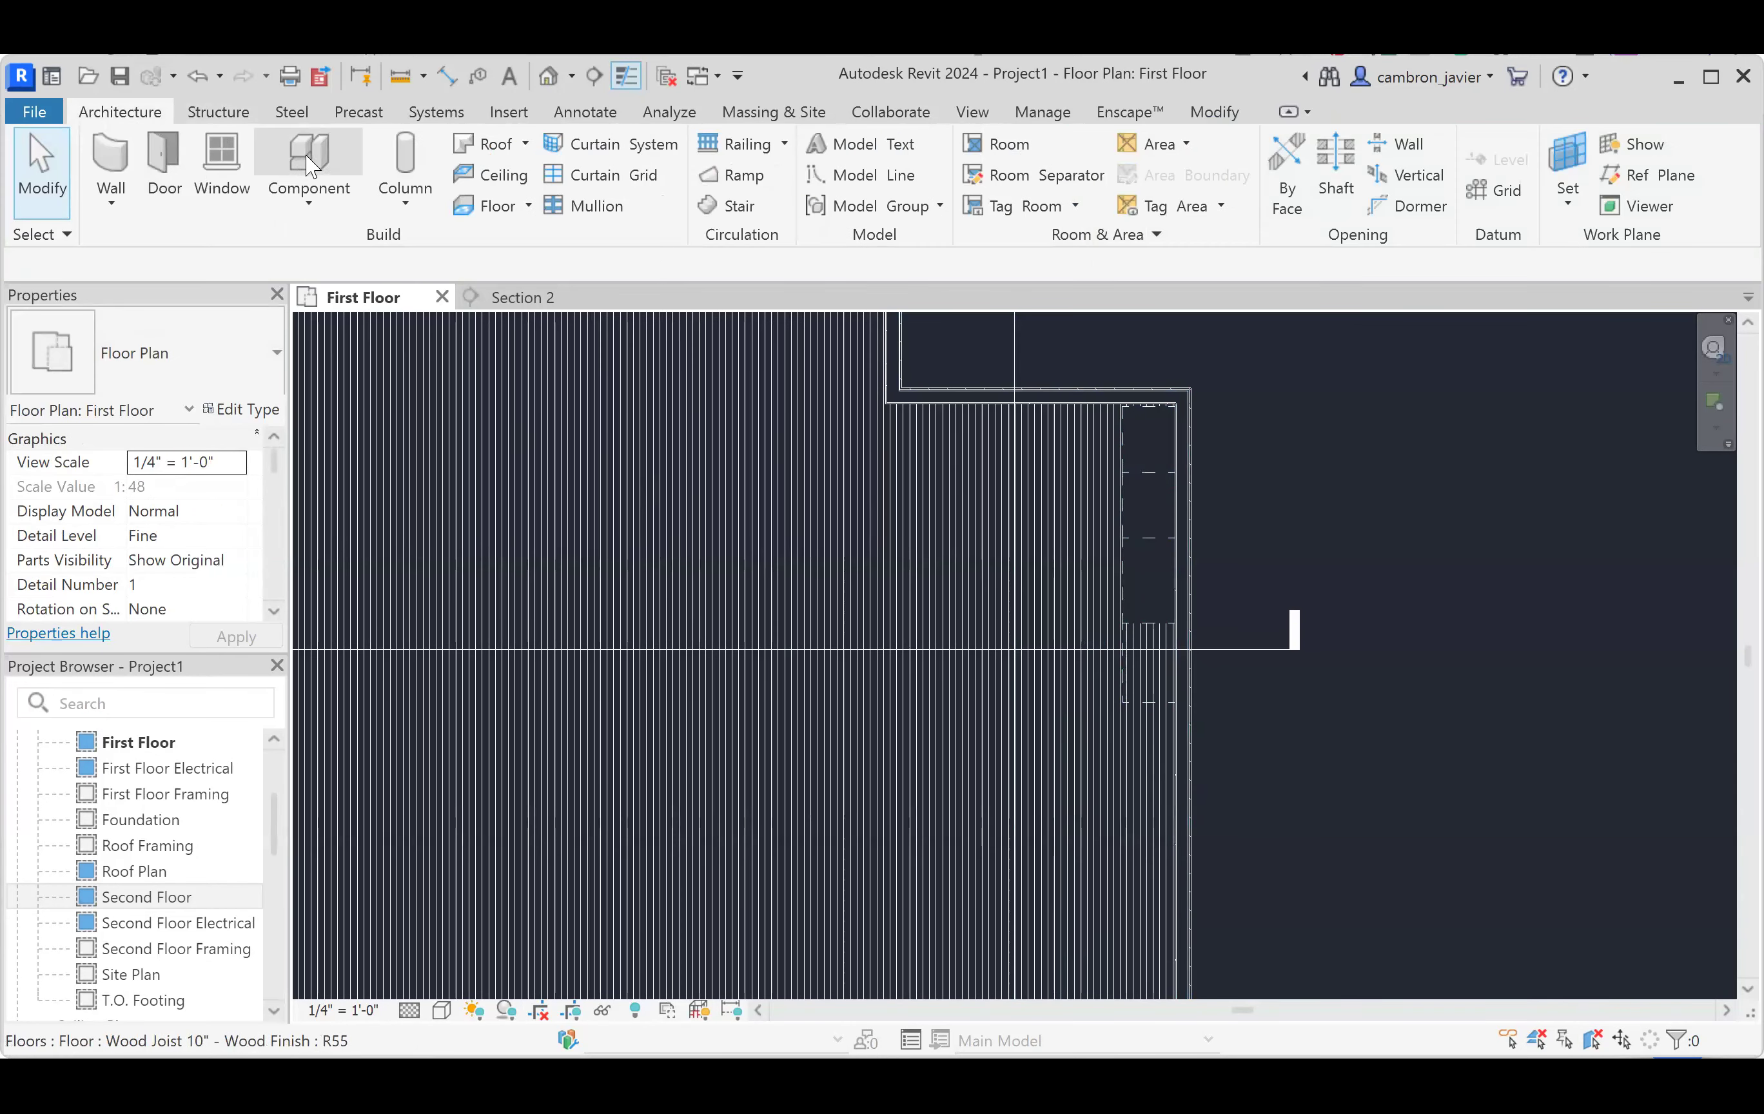
{"action": "left_click", "coordinate": [234, 377]}
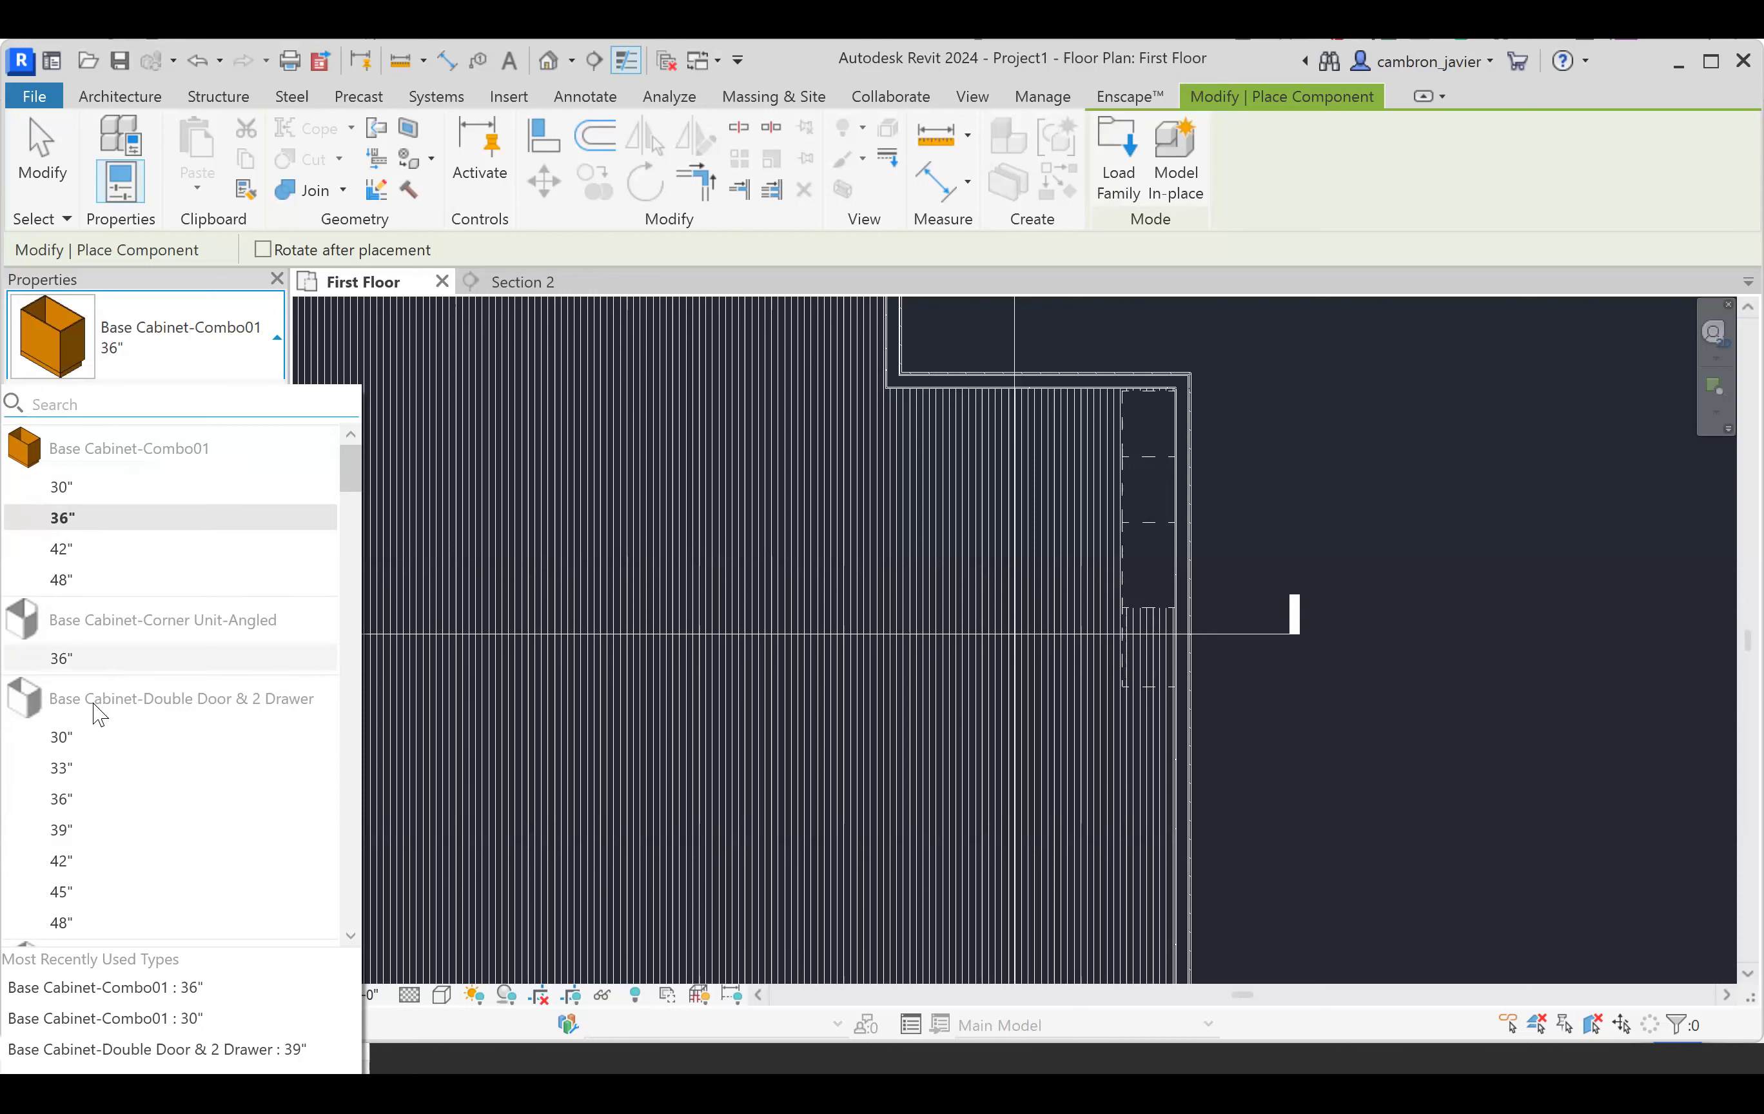
{"action": "scroll", "coordinate": [110, 693], "scroll_direction": "down", "scroll_amount": 1}
{"action": "scroll", "coordinate": [170, 649], "scroll_direction": "up", "scroll_amount": 1}
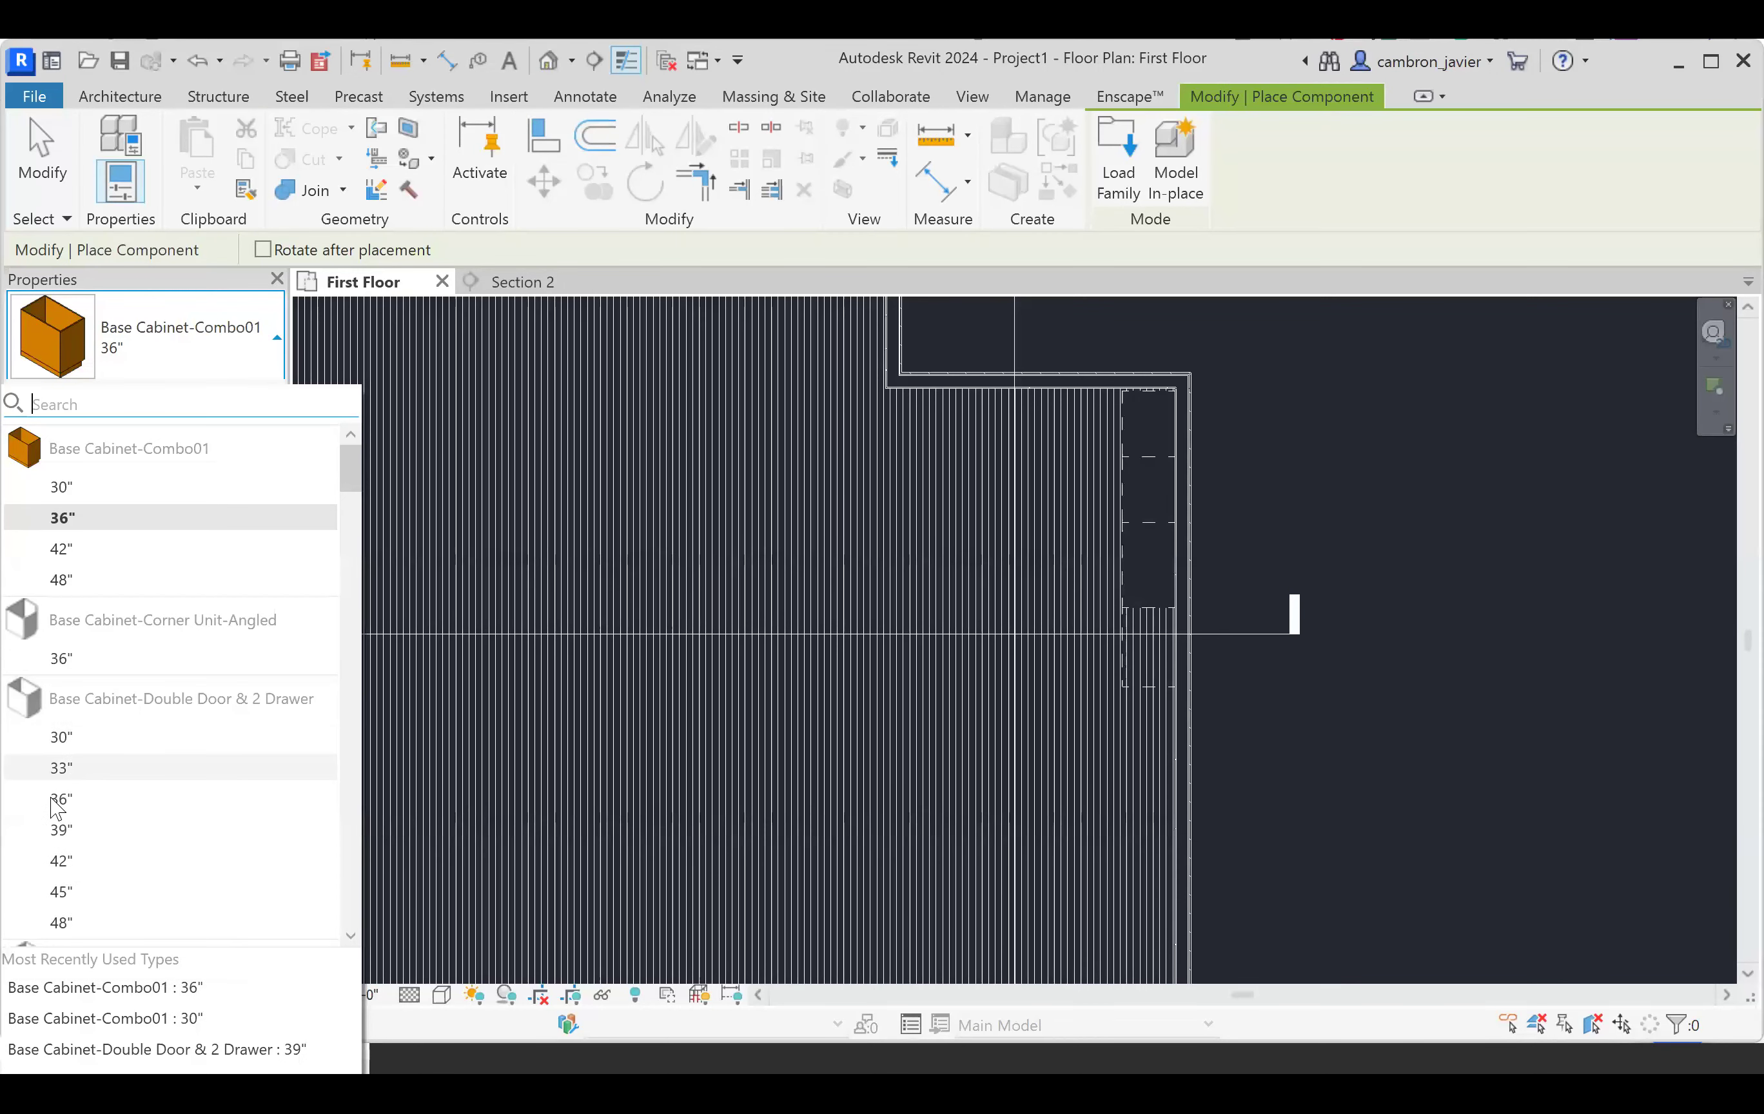
{"action": "left_click", "coordinate": [62, 737]}
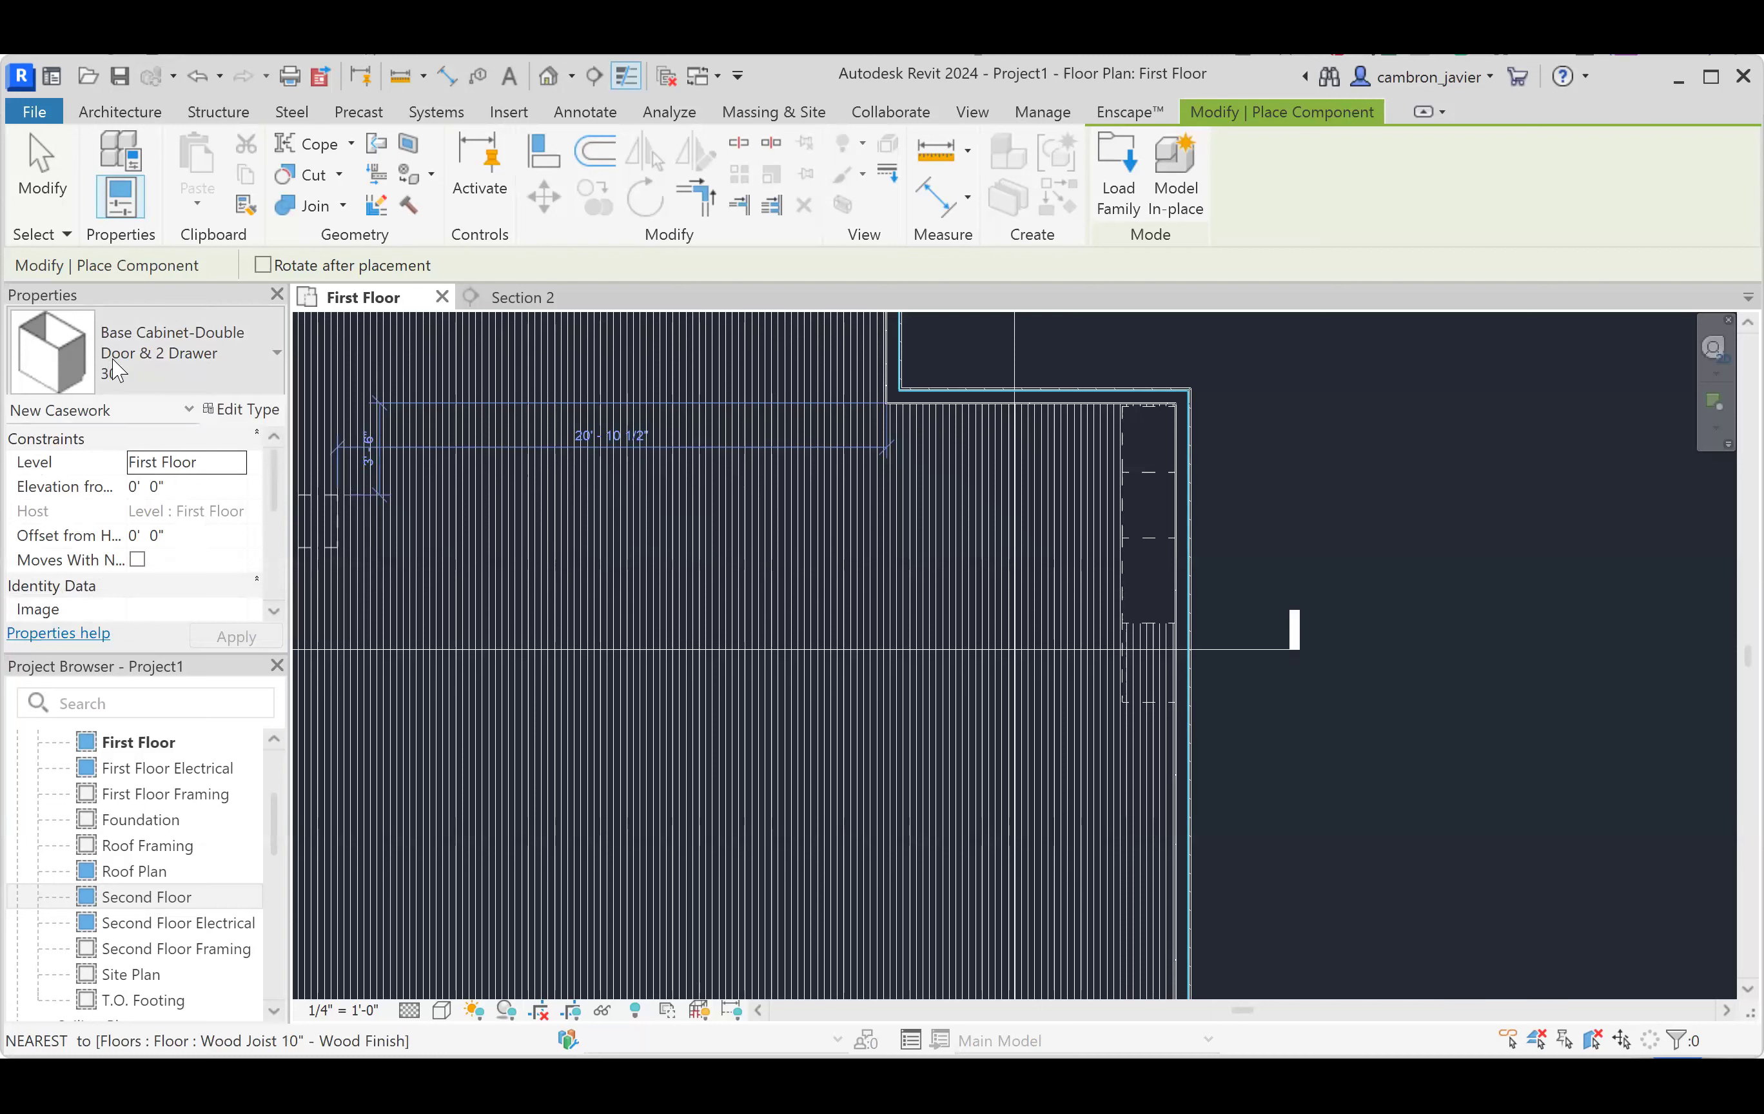
{"action": "left_click", "coordinate": [243, 409]}
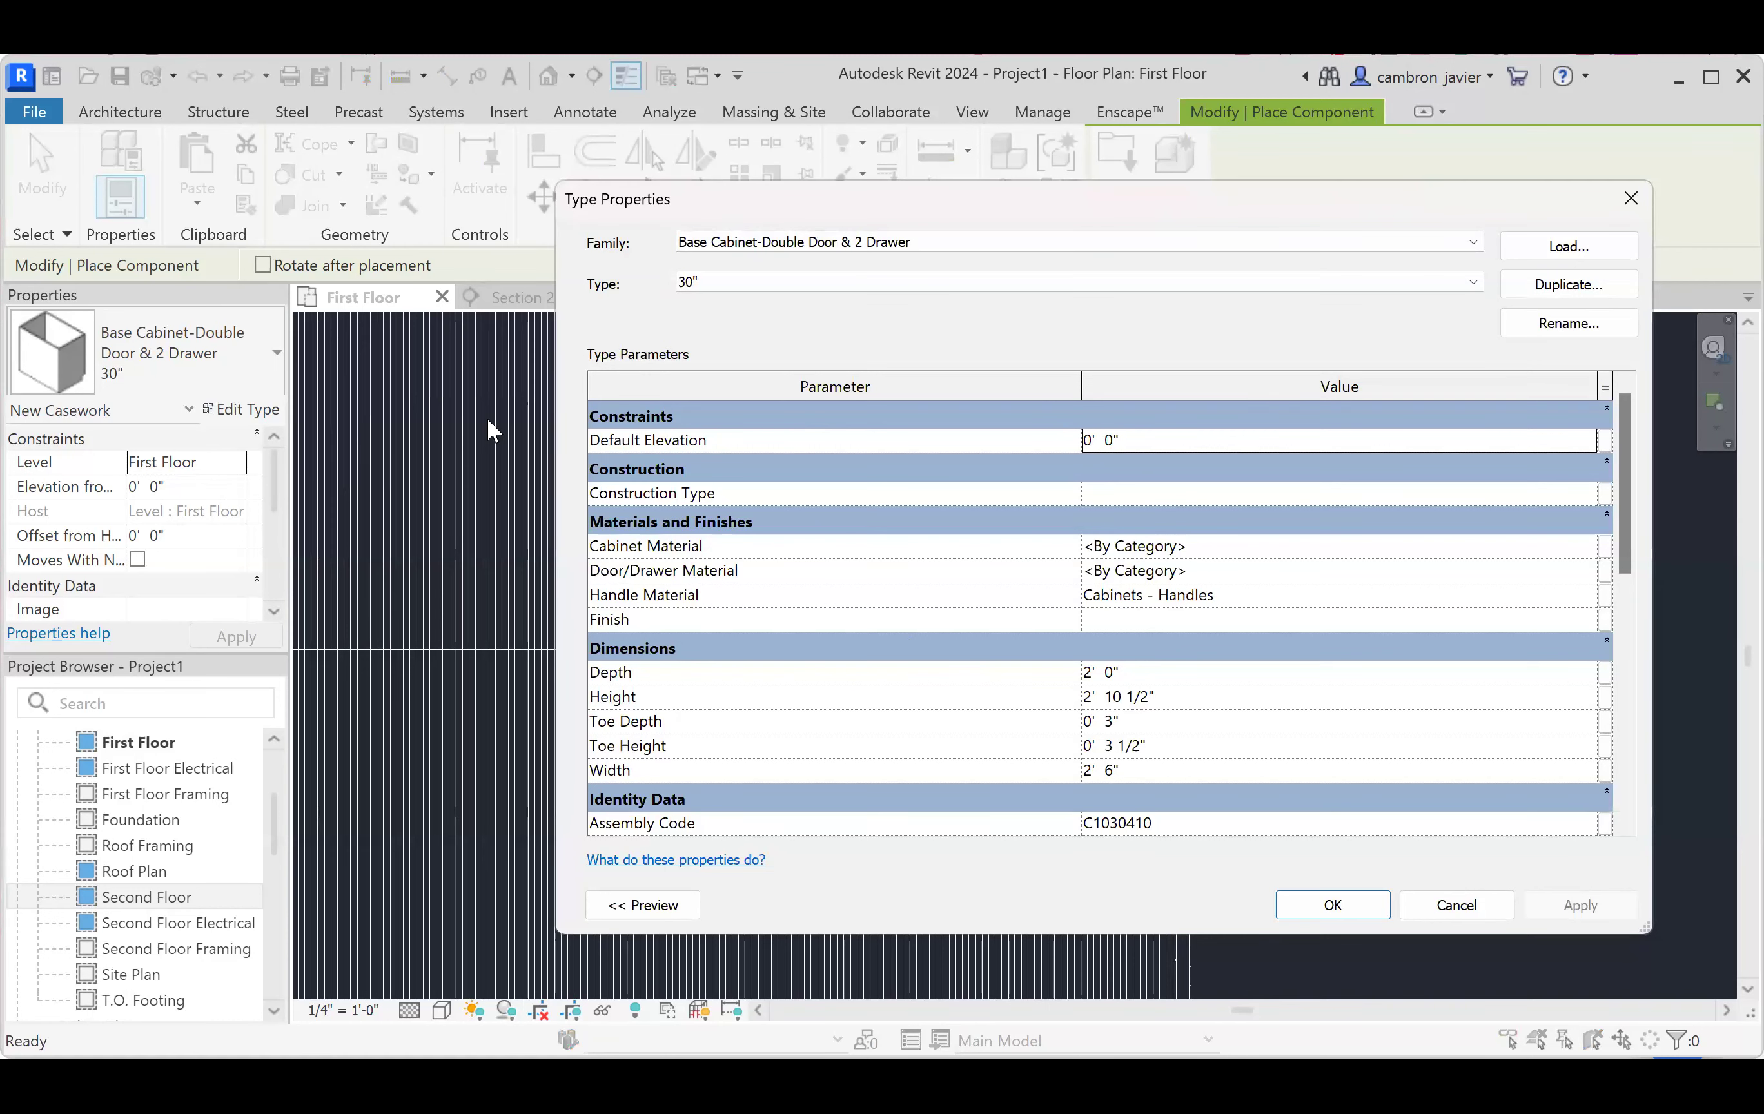
{"action": "left_click", "coordinate": [1610, 300]}
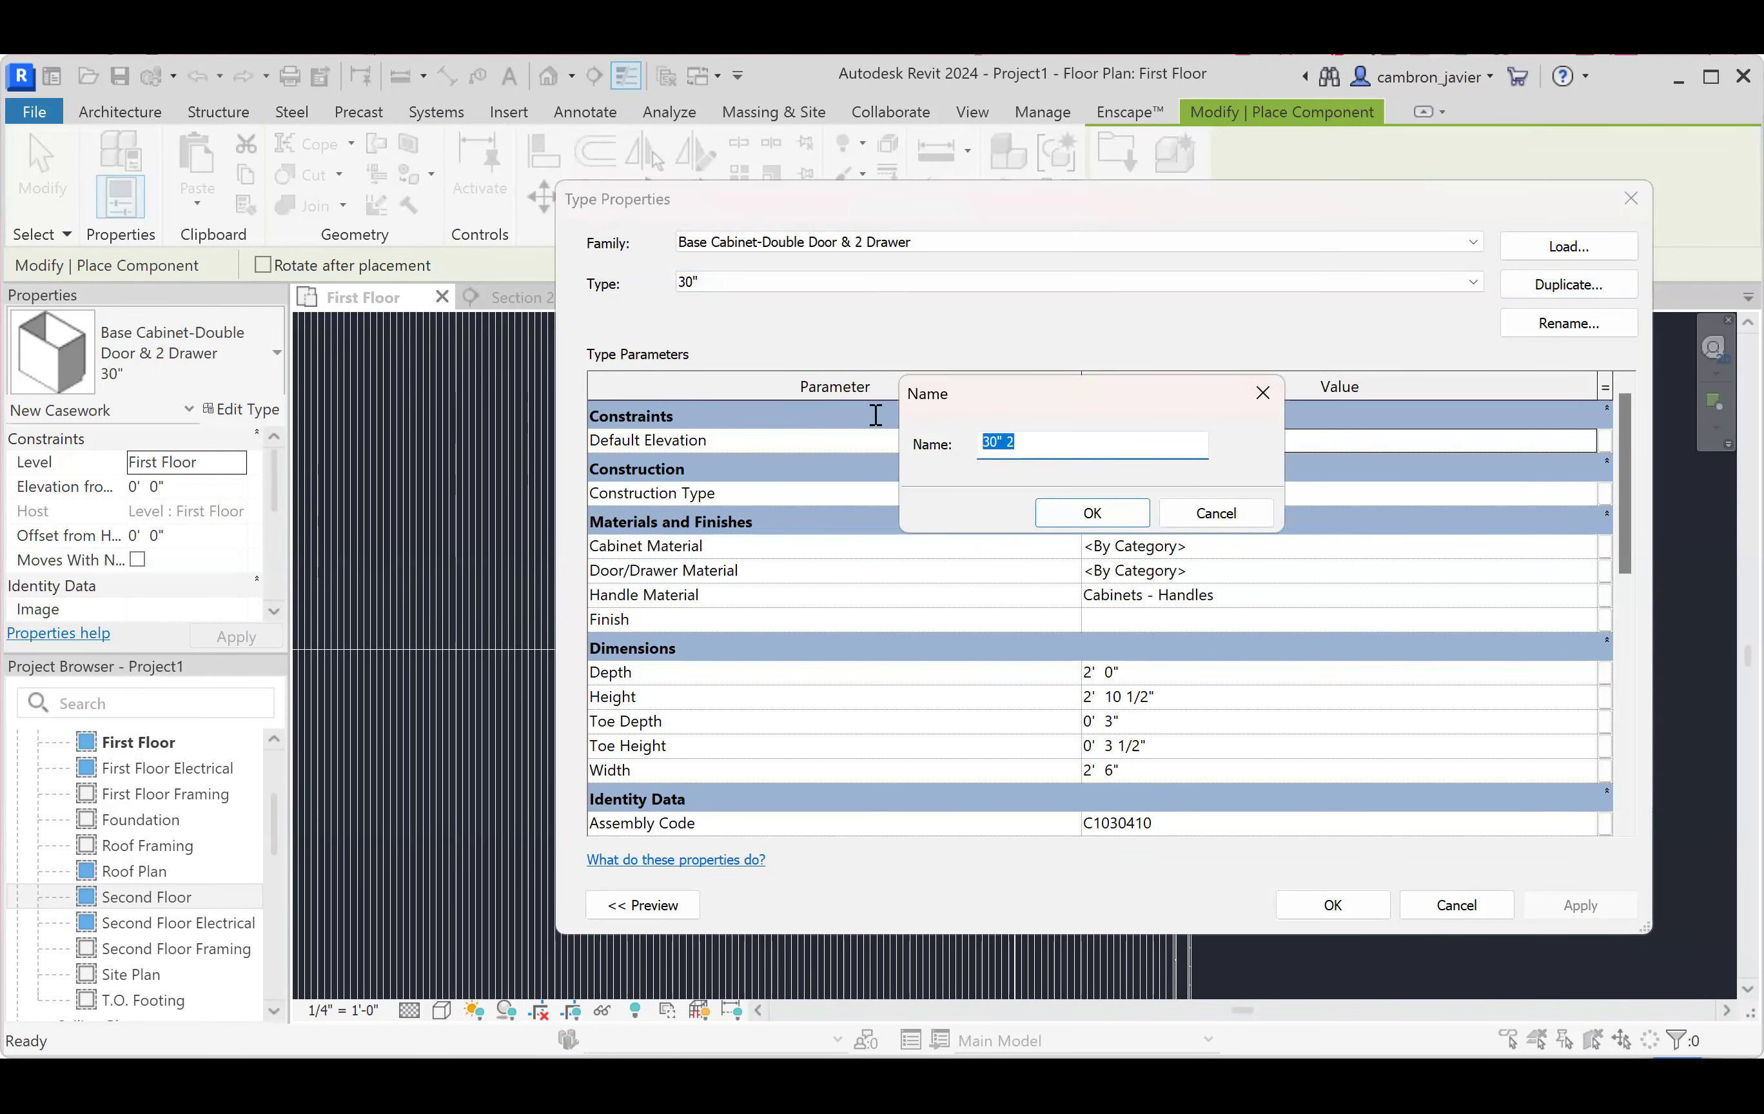
{"action": "type", "text": "32"}
{"action": "left_click", "coordinate": [1124, 516]}
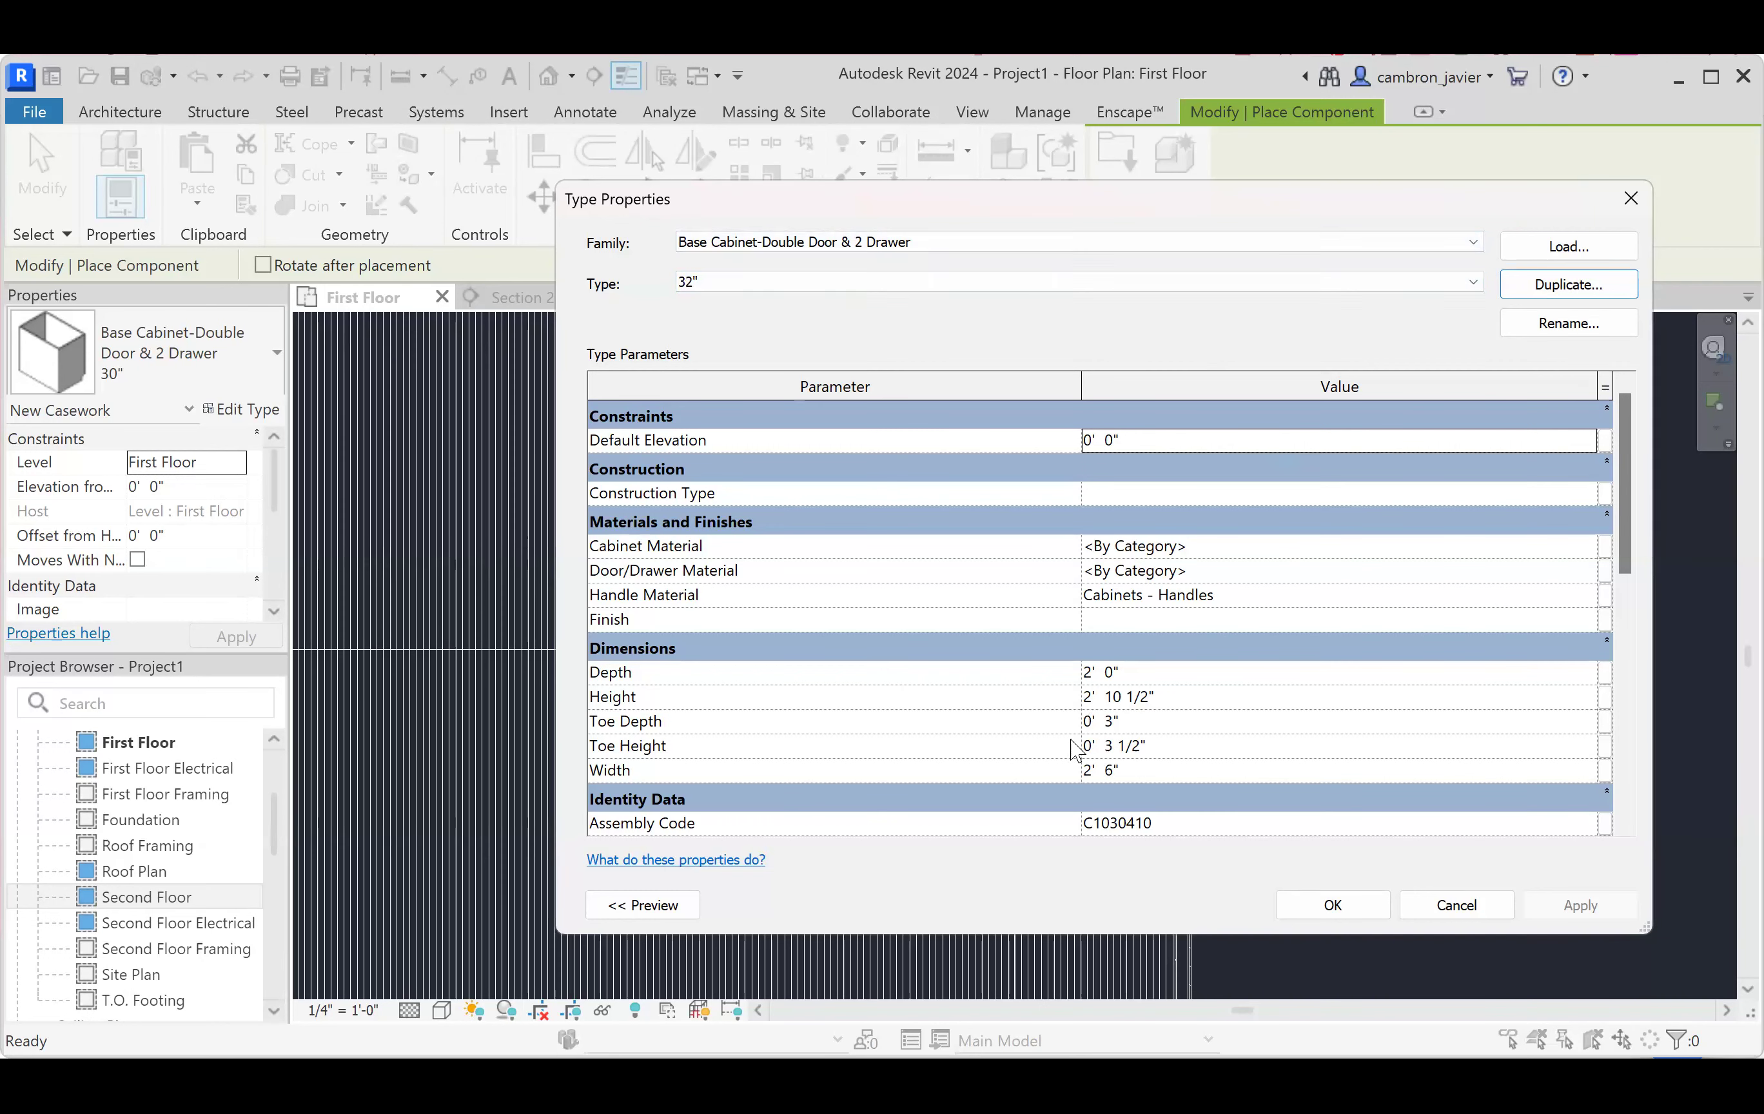
- Set the new 32" cabinet type's width to 32" and accept the type properties
{"action": "left_click", "coordinate": [1115, 769]}
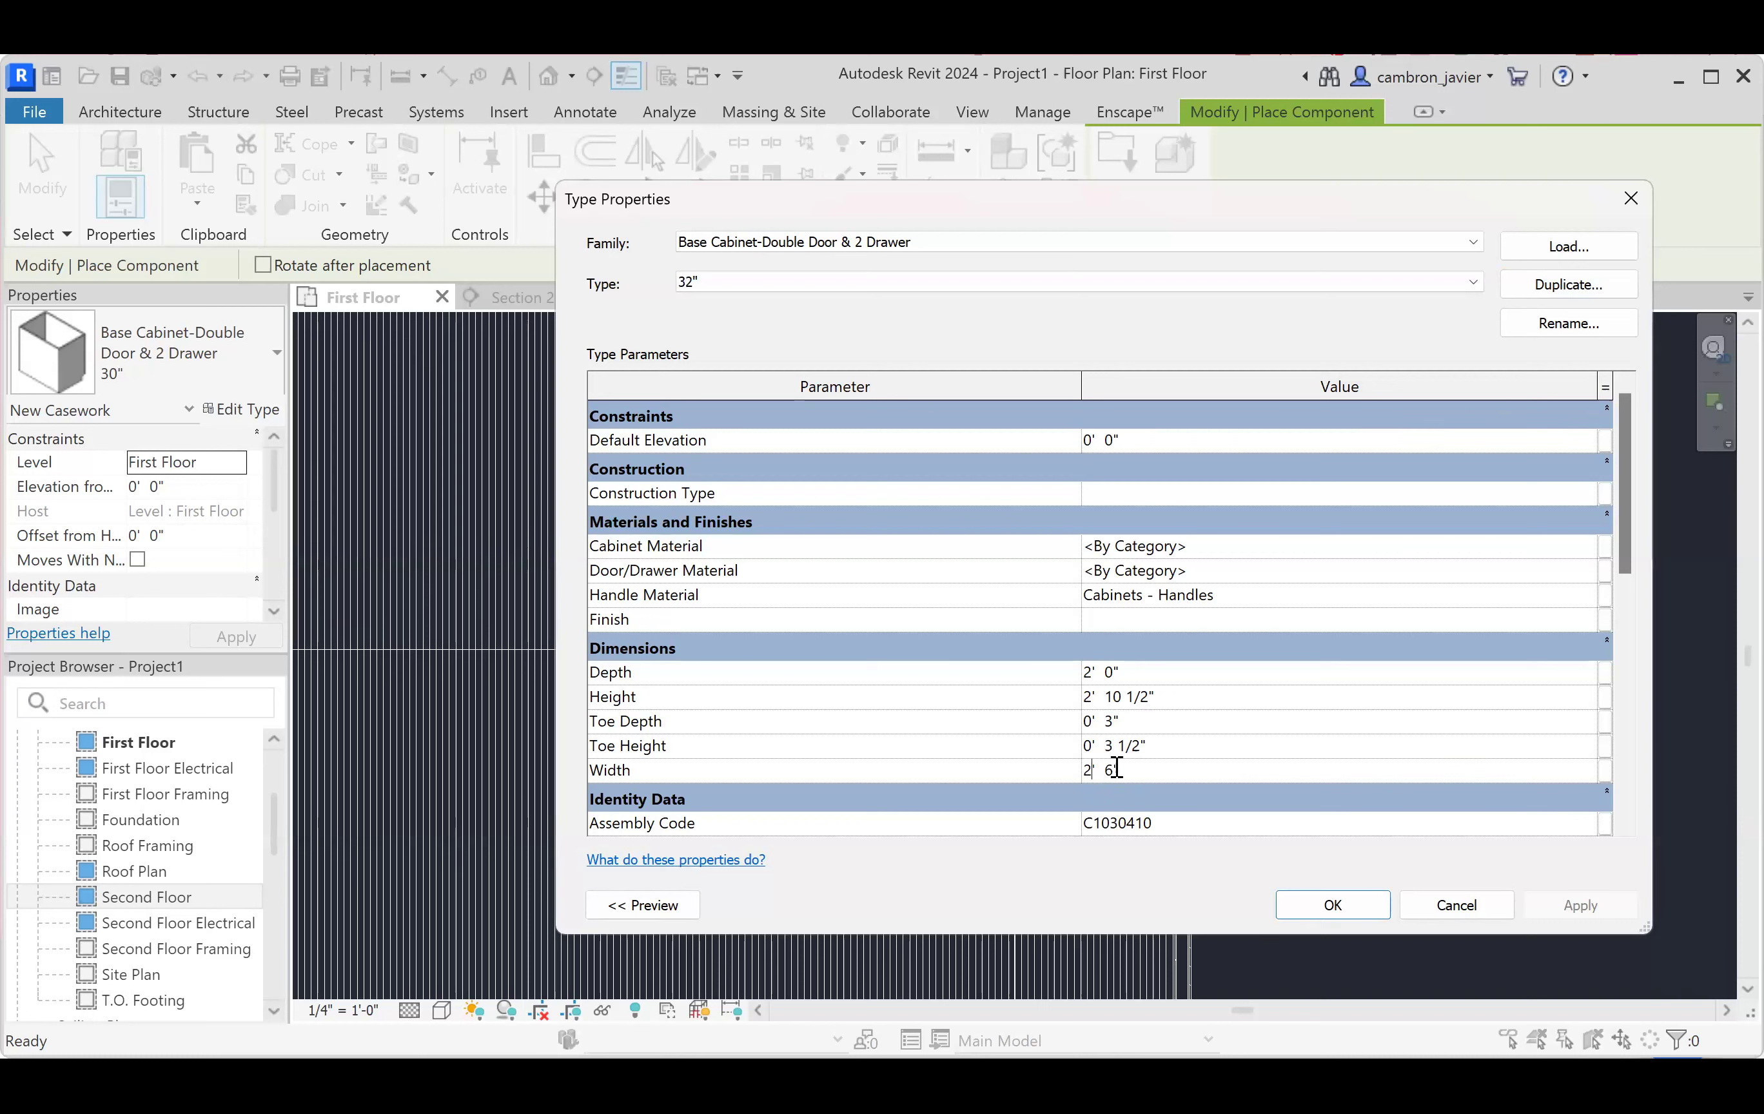
{"action": "left_click_drag", "start_coordinate": [1129, 776], "coordinate": [1049, 783]}
{"action": "type", "text": "32"}
{"action": "left_click", "coordinate": [1049, 784]}
{"action": "left_click", "coordinate": [1334, 906]}
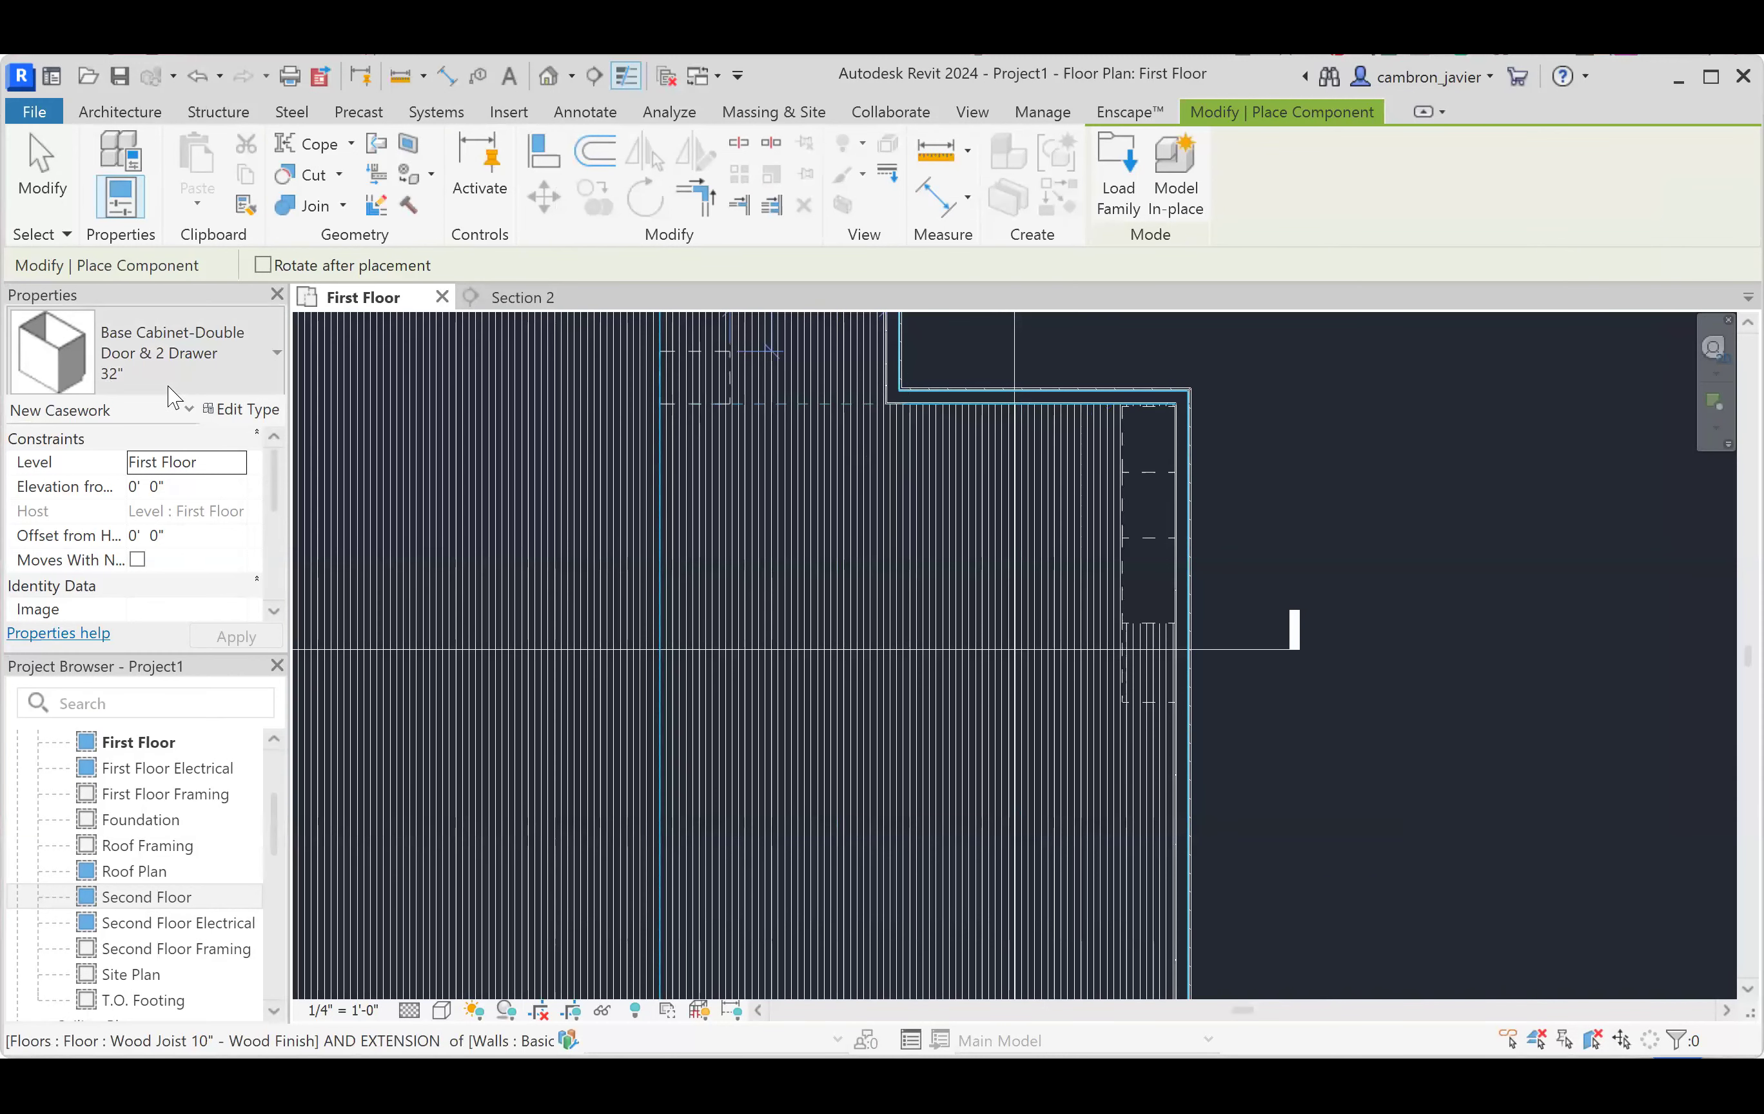
- Place the 32" Double Door & 2 Drawer cabinet against the exterior wall, directly below the Combo01 36" cabinet on the plan
{"action": "scroll", "coordinate": [1289, 770], "scroll_direction": "up", "scroll_amount": 1}
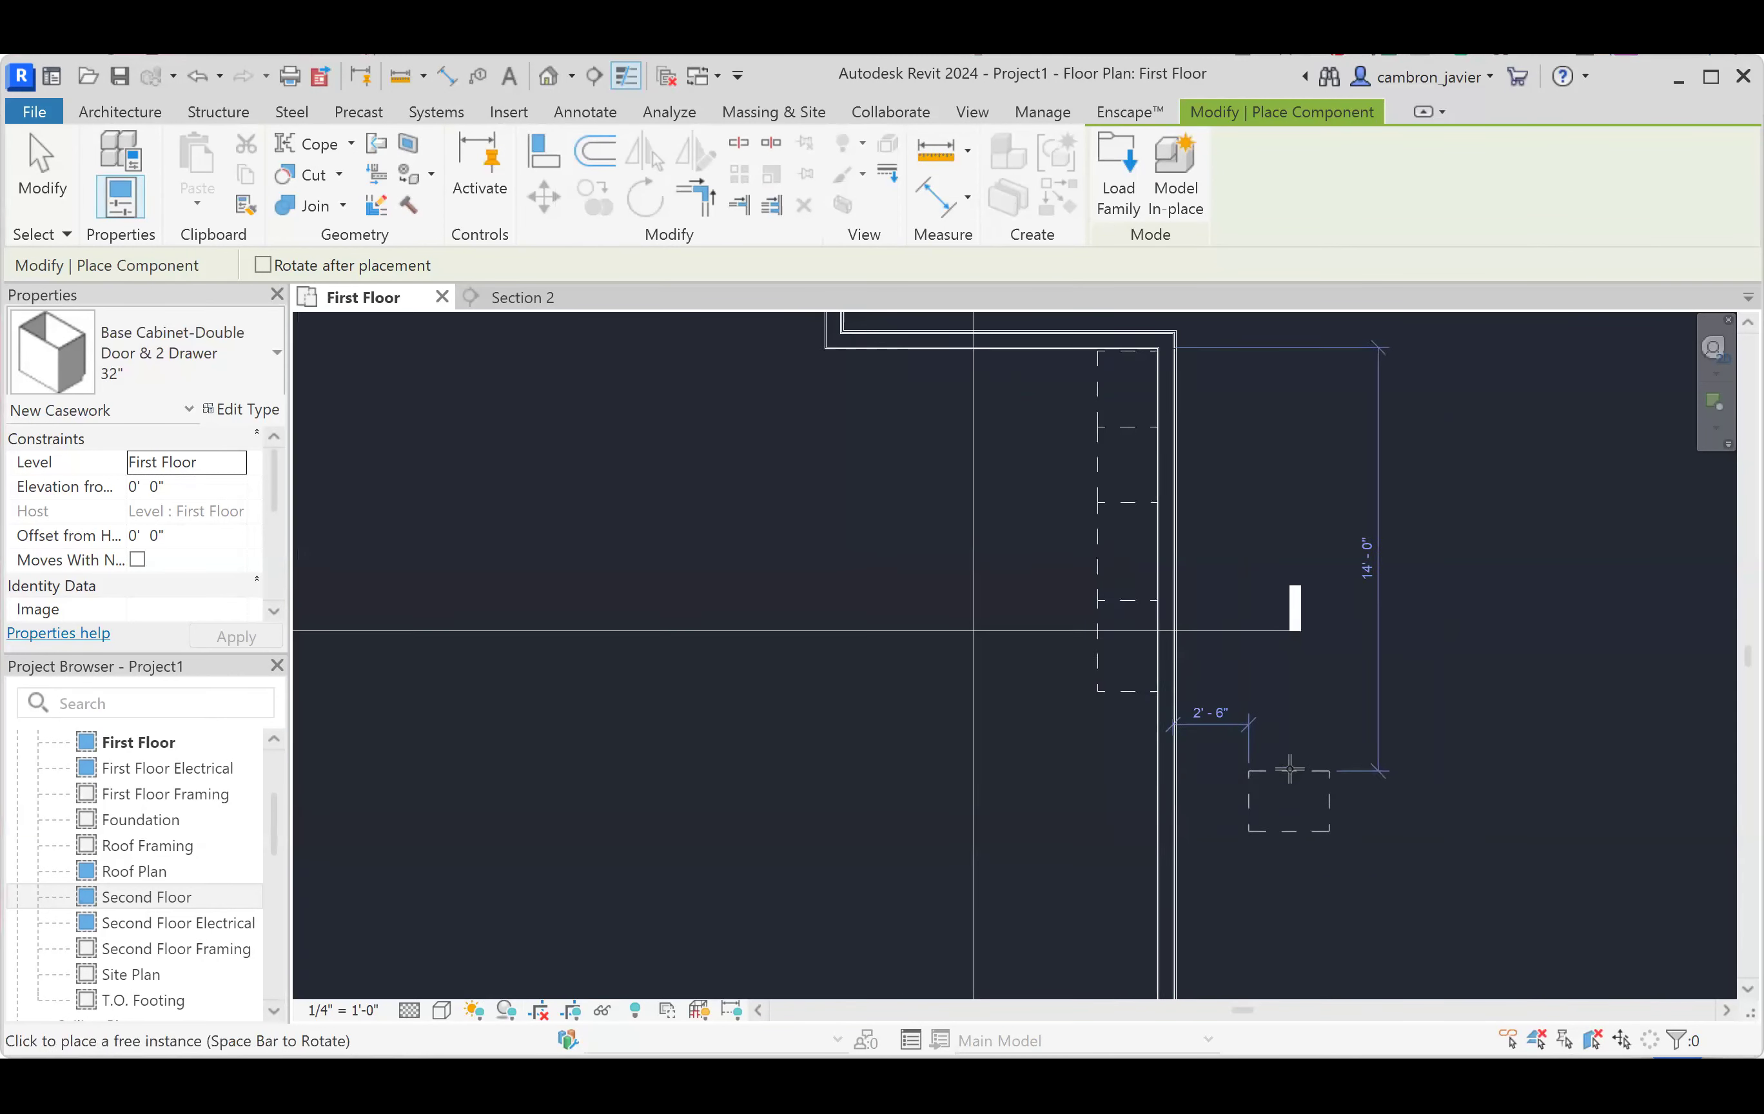
{"action": "scroll", "coordinate": [1289, 770], "scroll_direction": "up", "scroll_amount": 1}
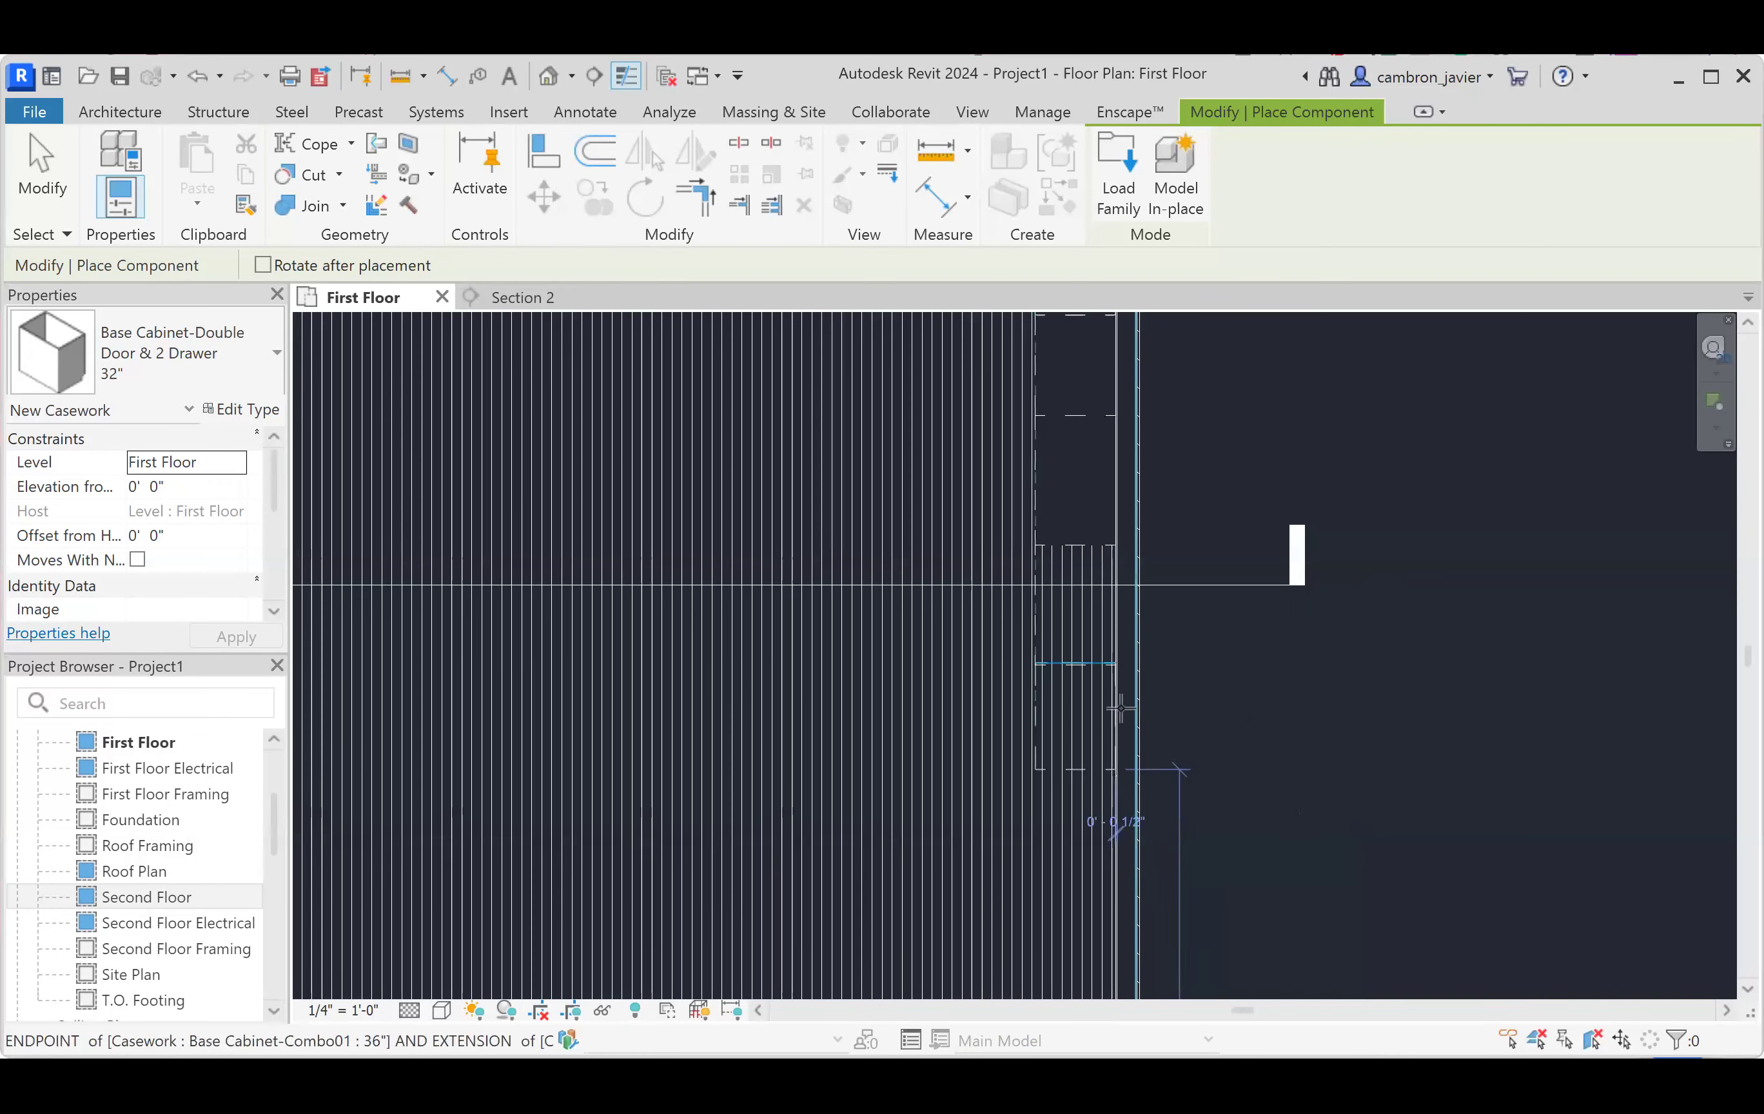
{"action": "scroll", "coordinate": [1120, 708], "scroll_direction": "up", "scroll_amount": 3}
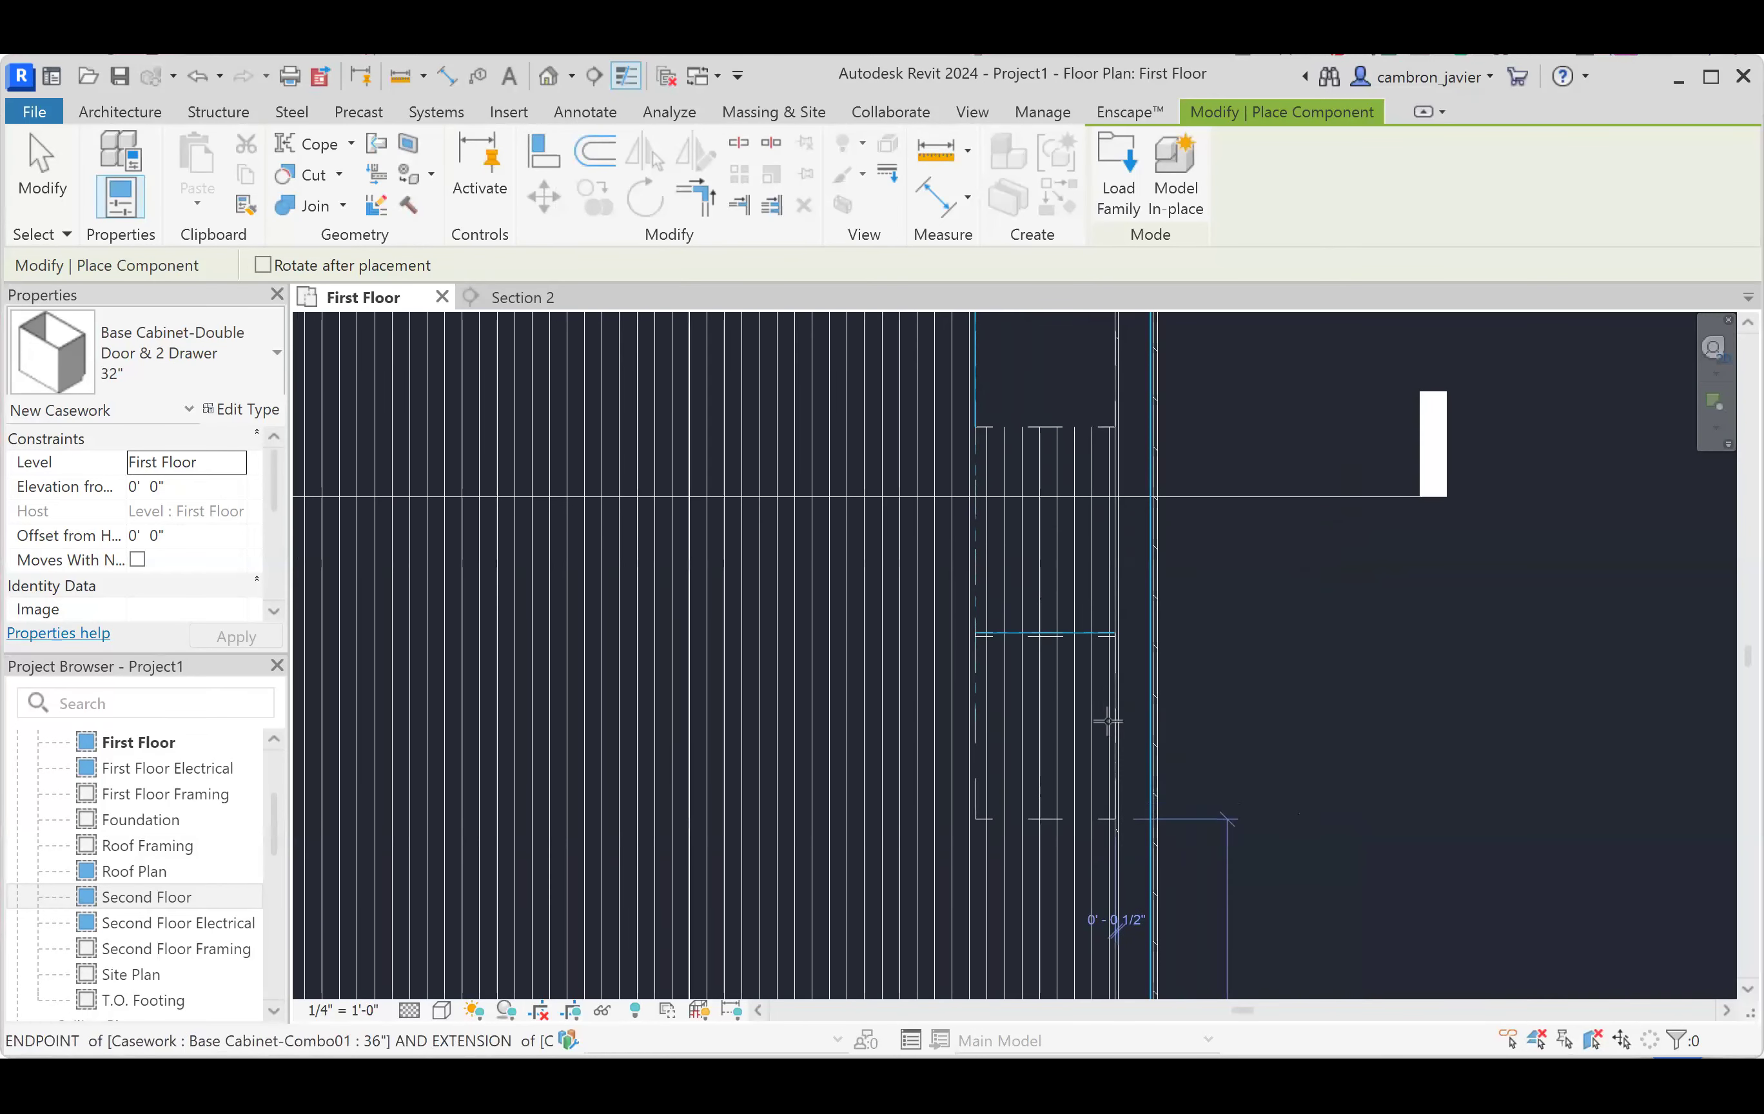
{"action": "left_click", "coordinate": [1110, 735]}
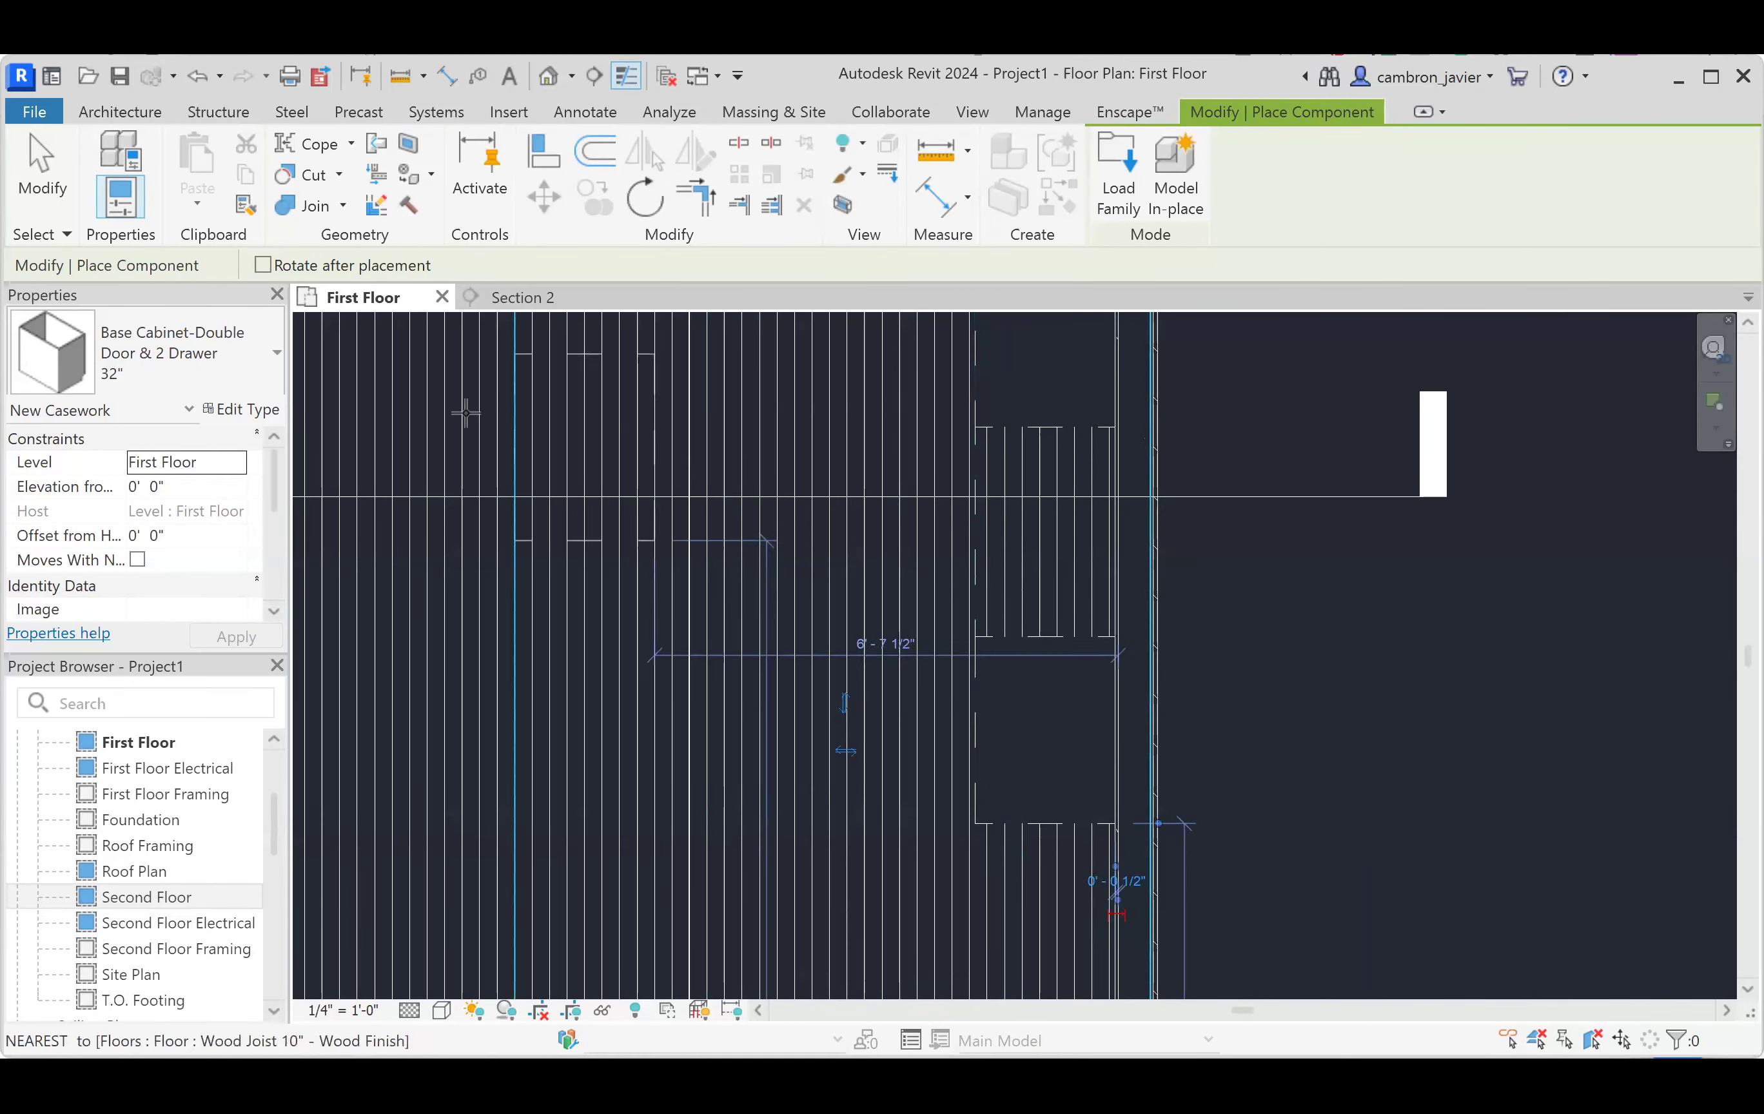
{"action": "key", "text": "Escape"}
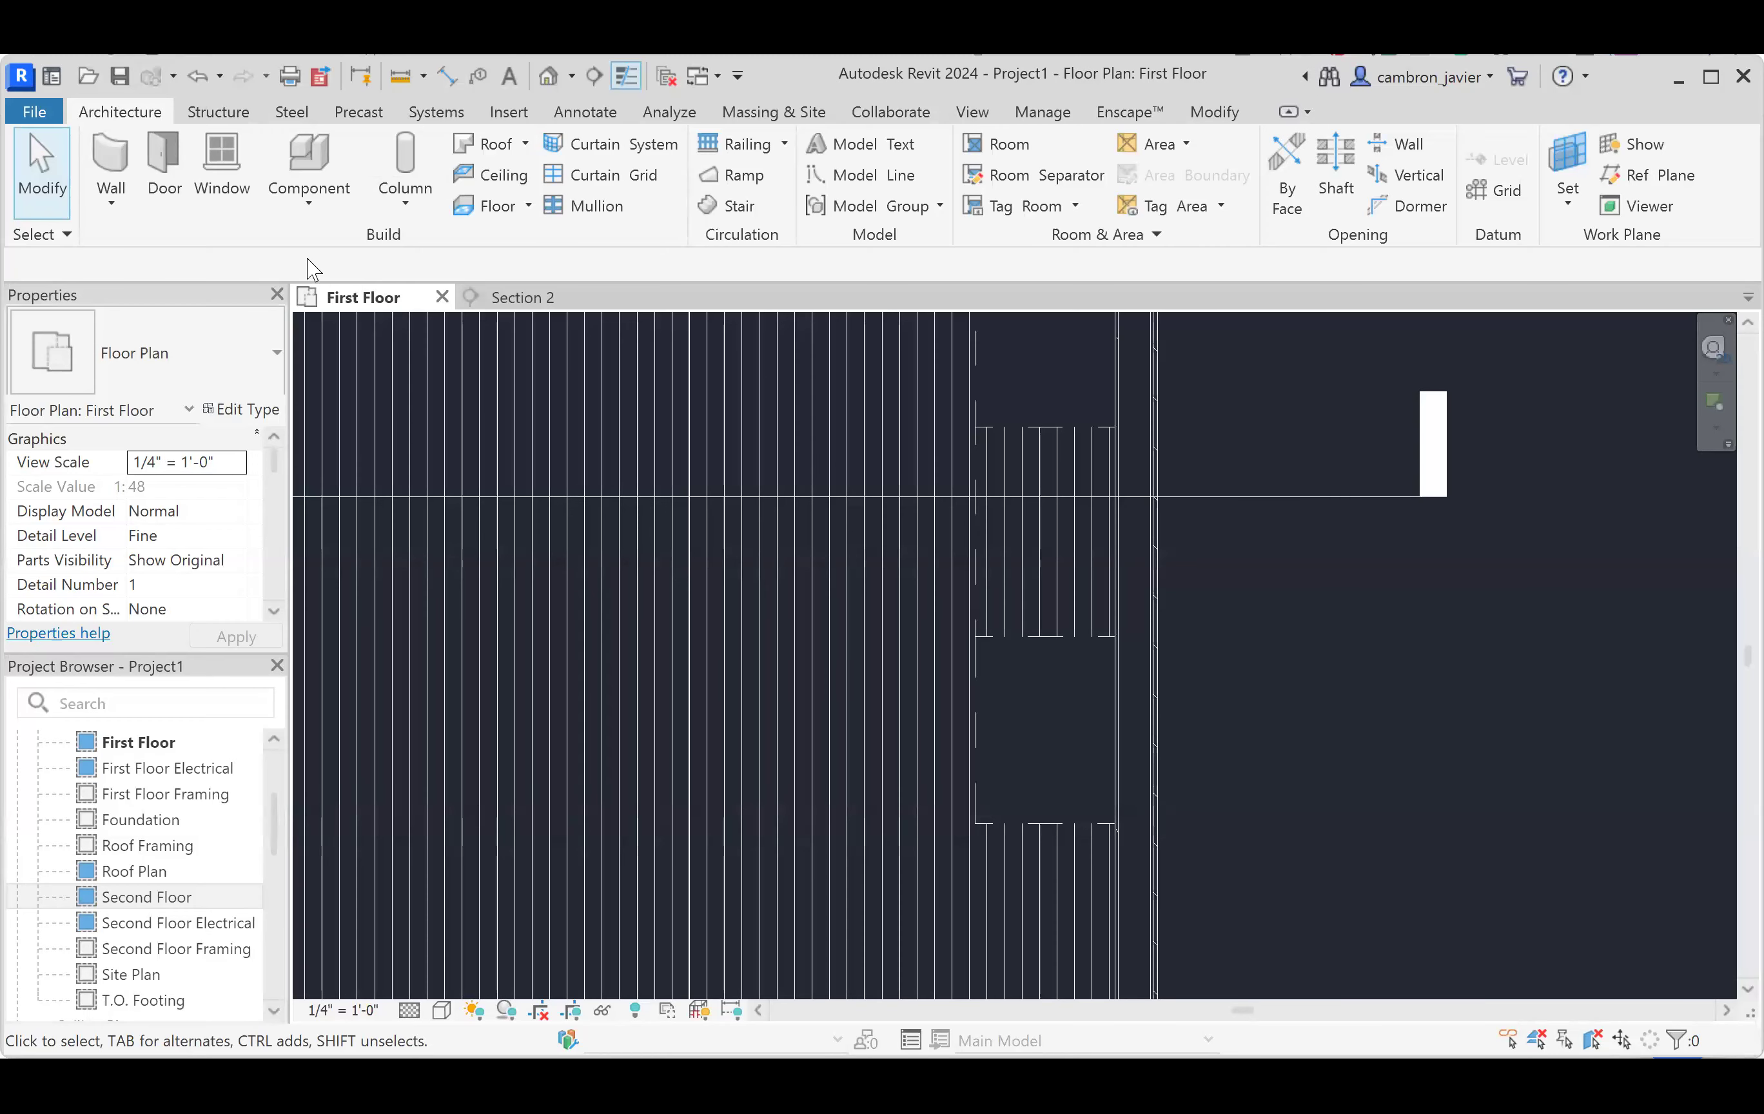
- Review the base cabinet run on the plan and look through the loaded component types for a suitable counter top
{"action": "scroll", "coordinate": [1141, 509], "scroll_direction": "down", "scroll_amount": 6}
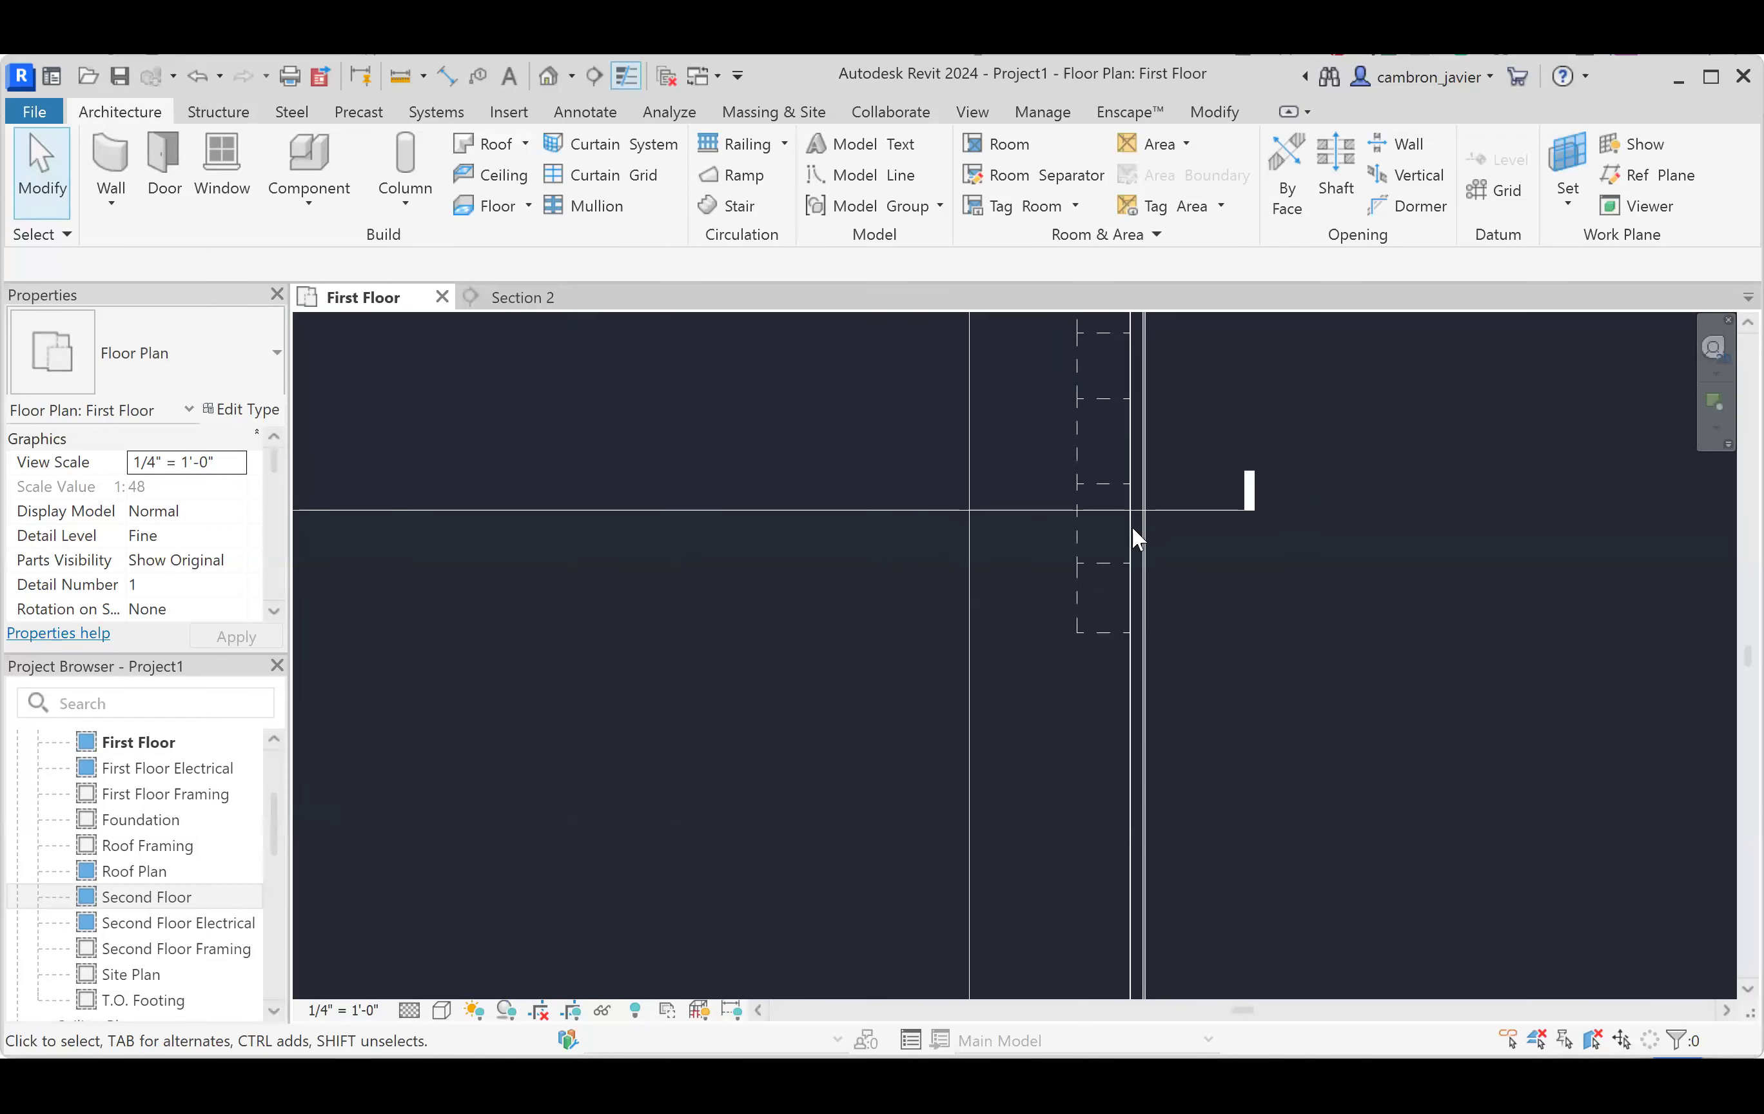
{"action": "scroll", "coordinate": [1123, 404], "scroll_direction": "up", "scroll_amount": 5}
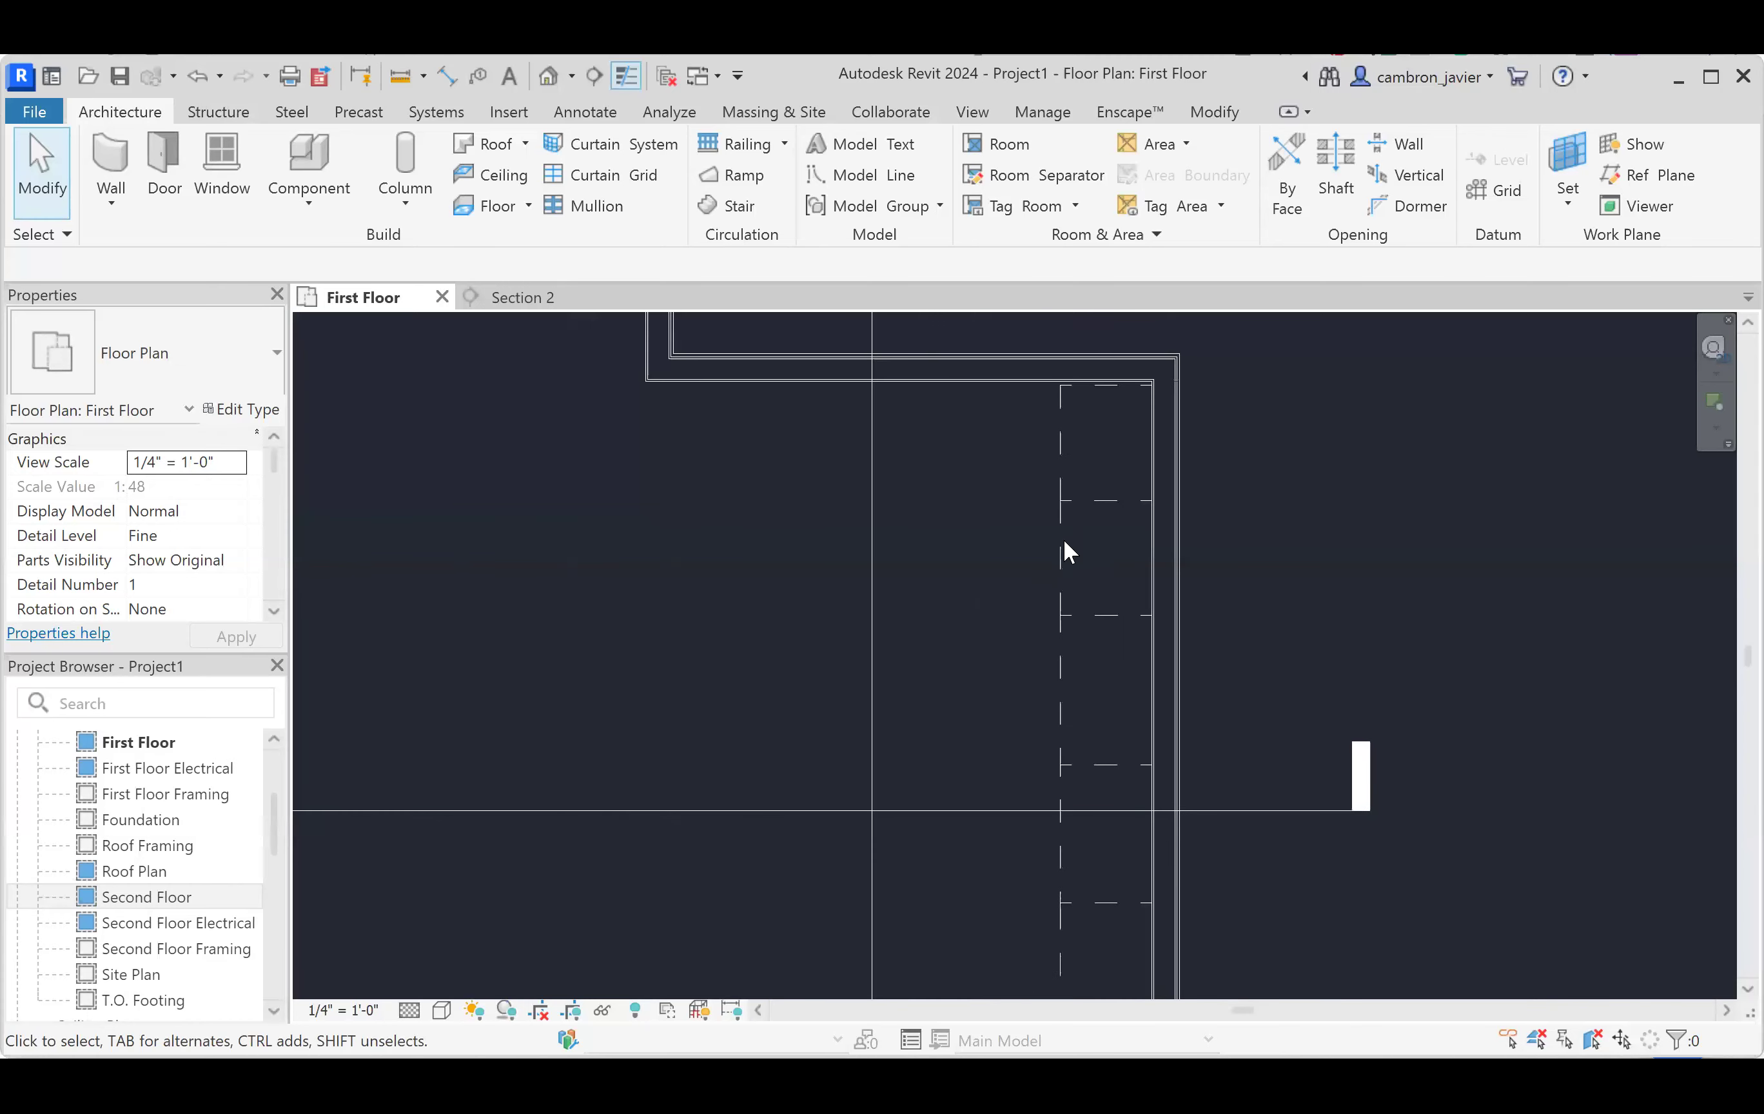
{"action": "scroll", "coordinate": [1039, 424], "scroll_direction": "down", "scroll_amount": 4}
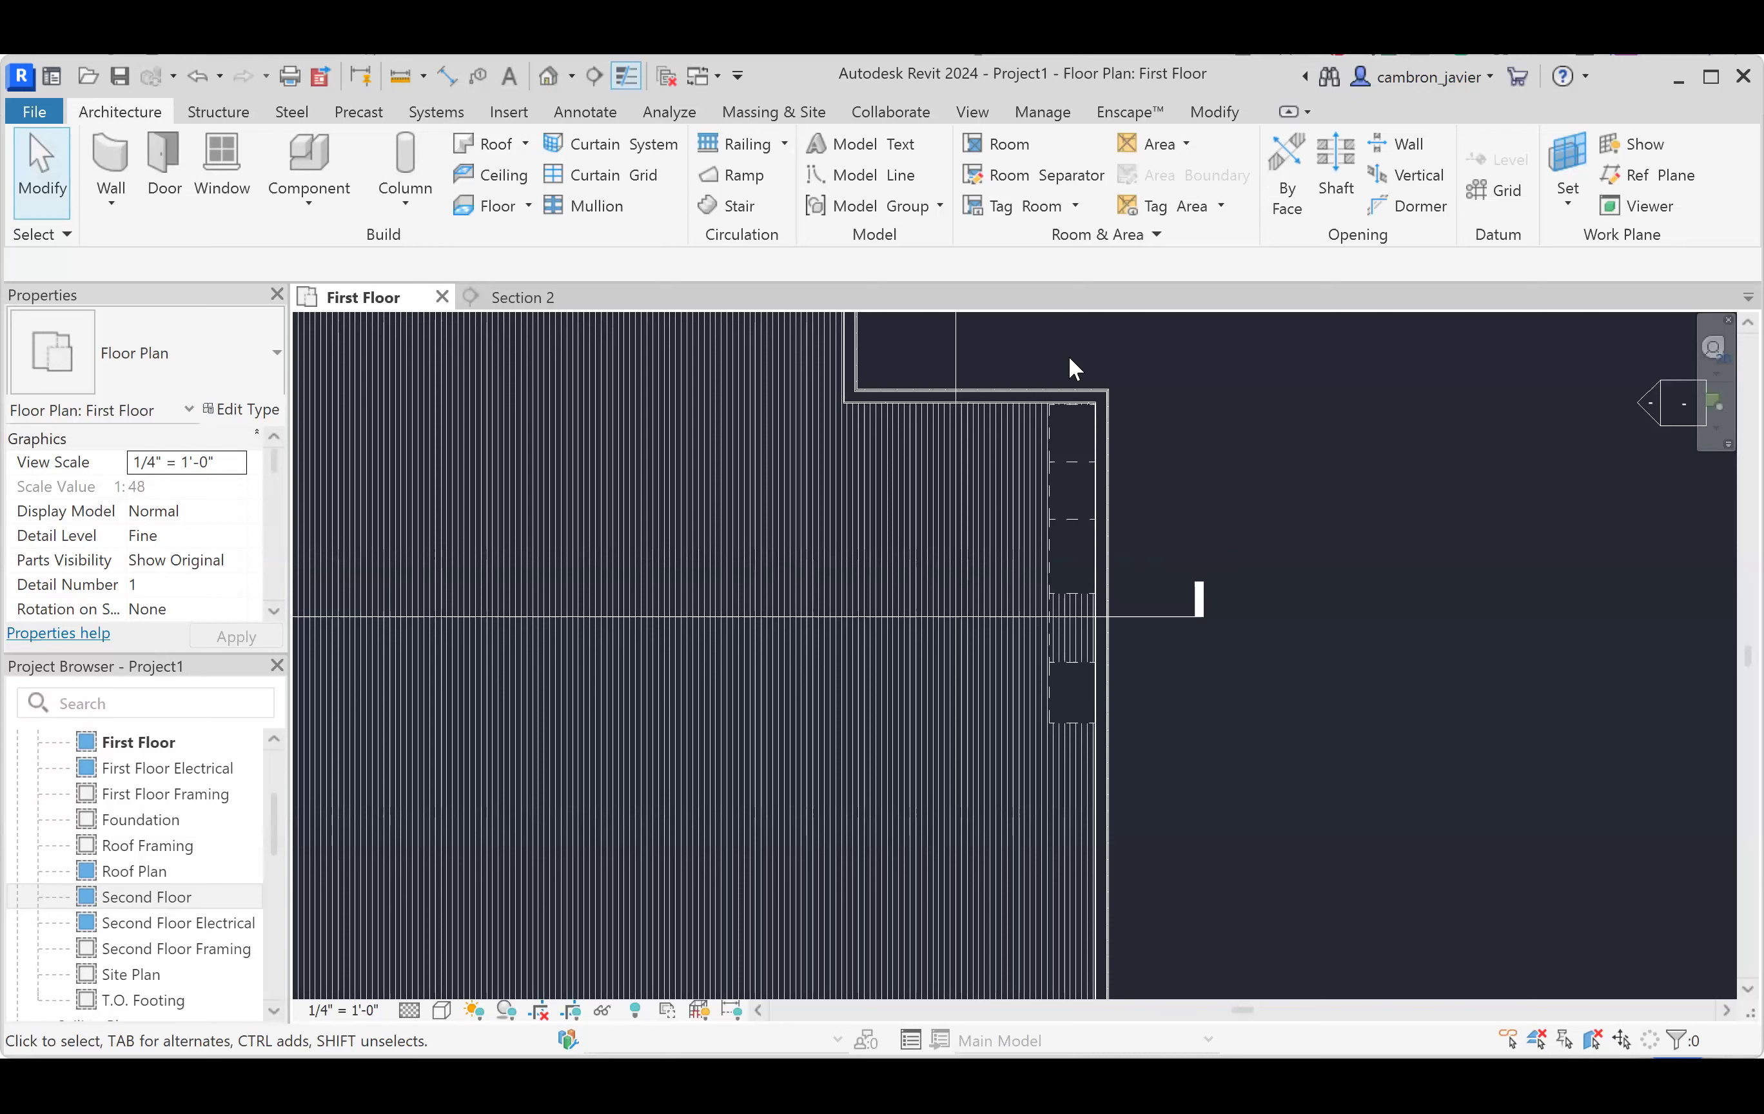
{"action": "left_click", "coordinate": [308, 150]}
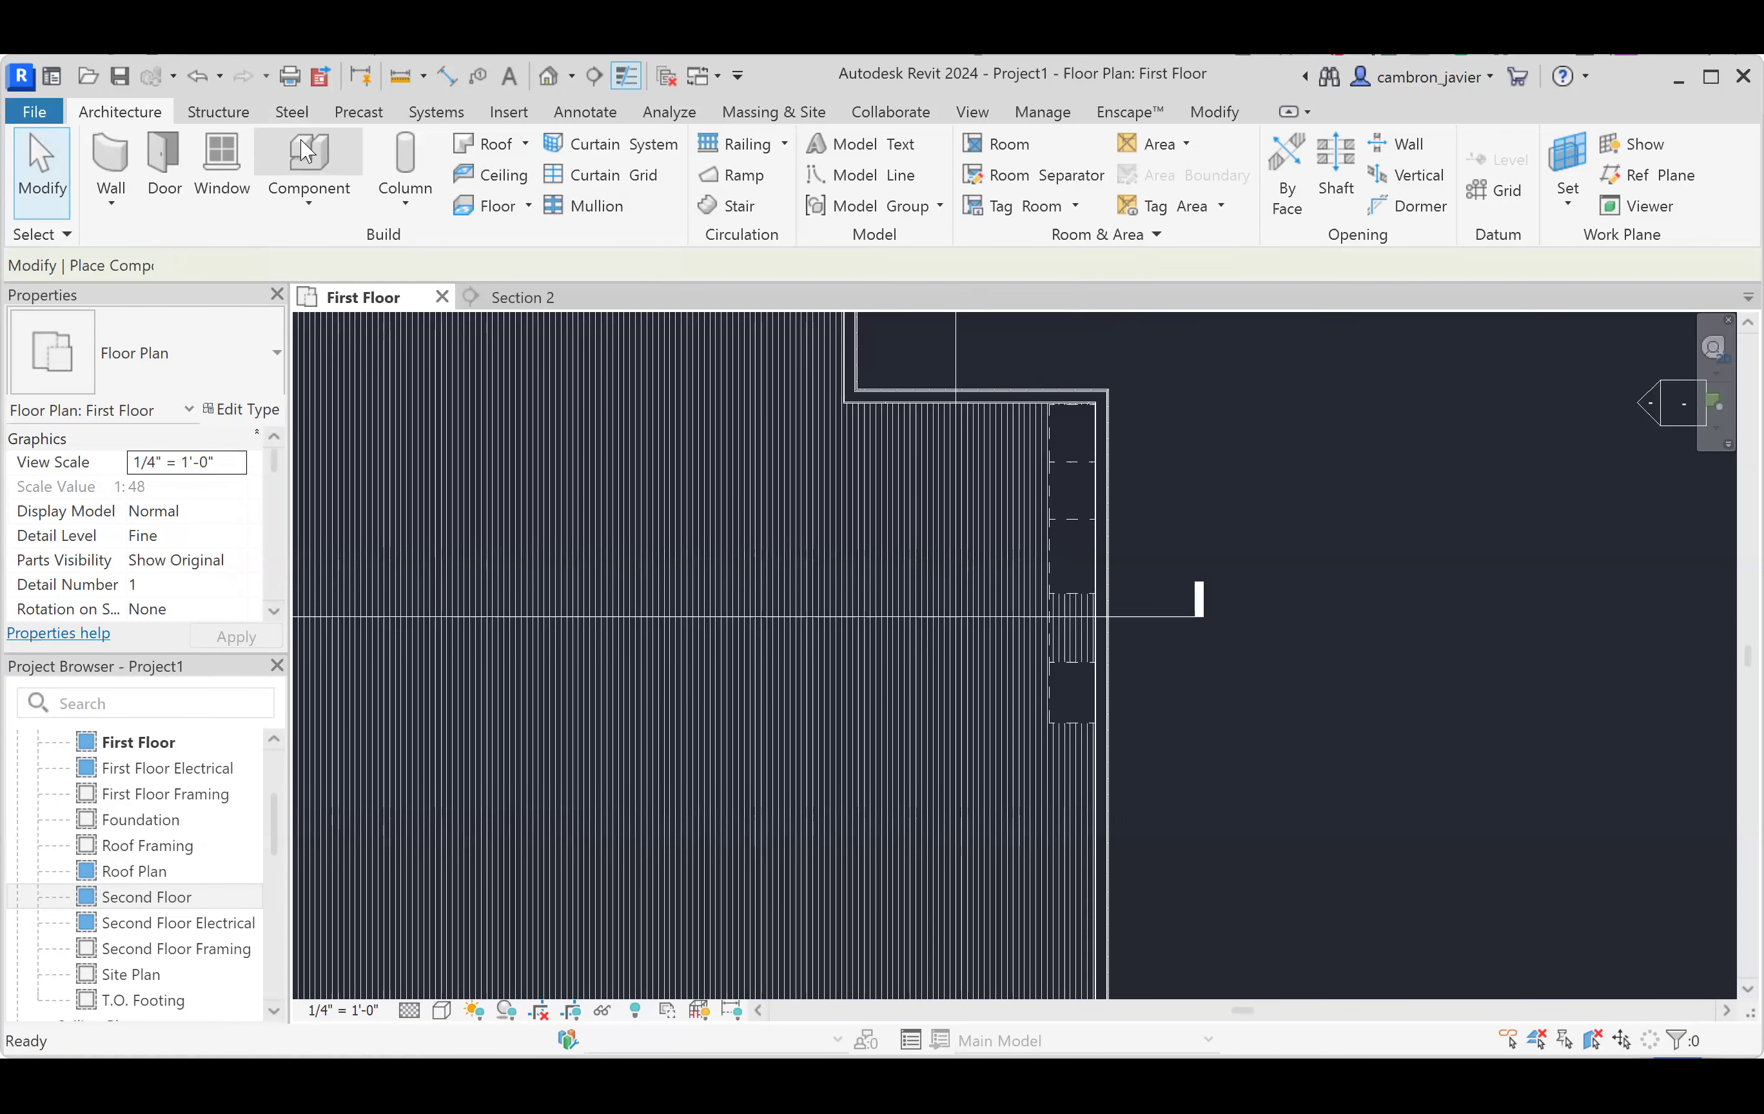
{"action": "left_click", "coordinate": [253, 381]}
{"action": "scroll", "coordinate": [141, 562], "scroll_direction": "up", "scroll_amount": 3}
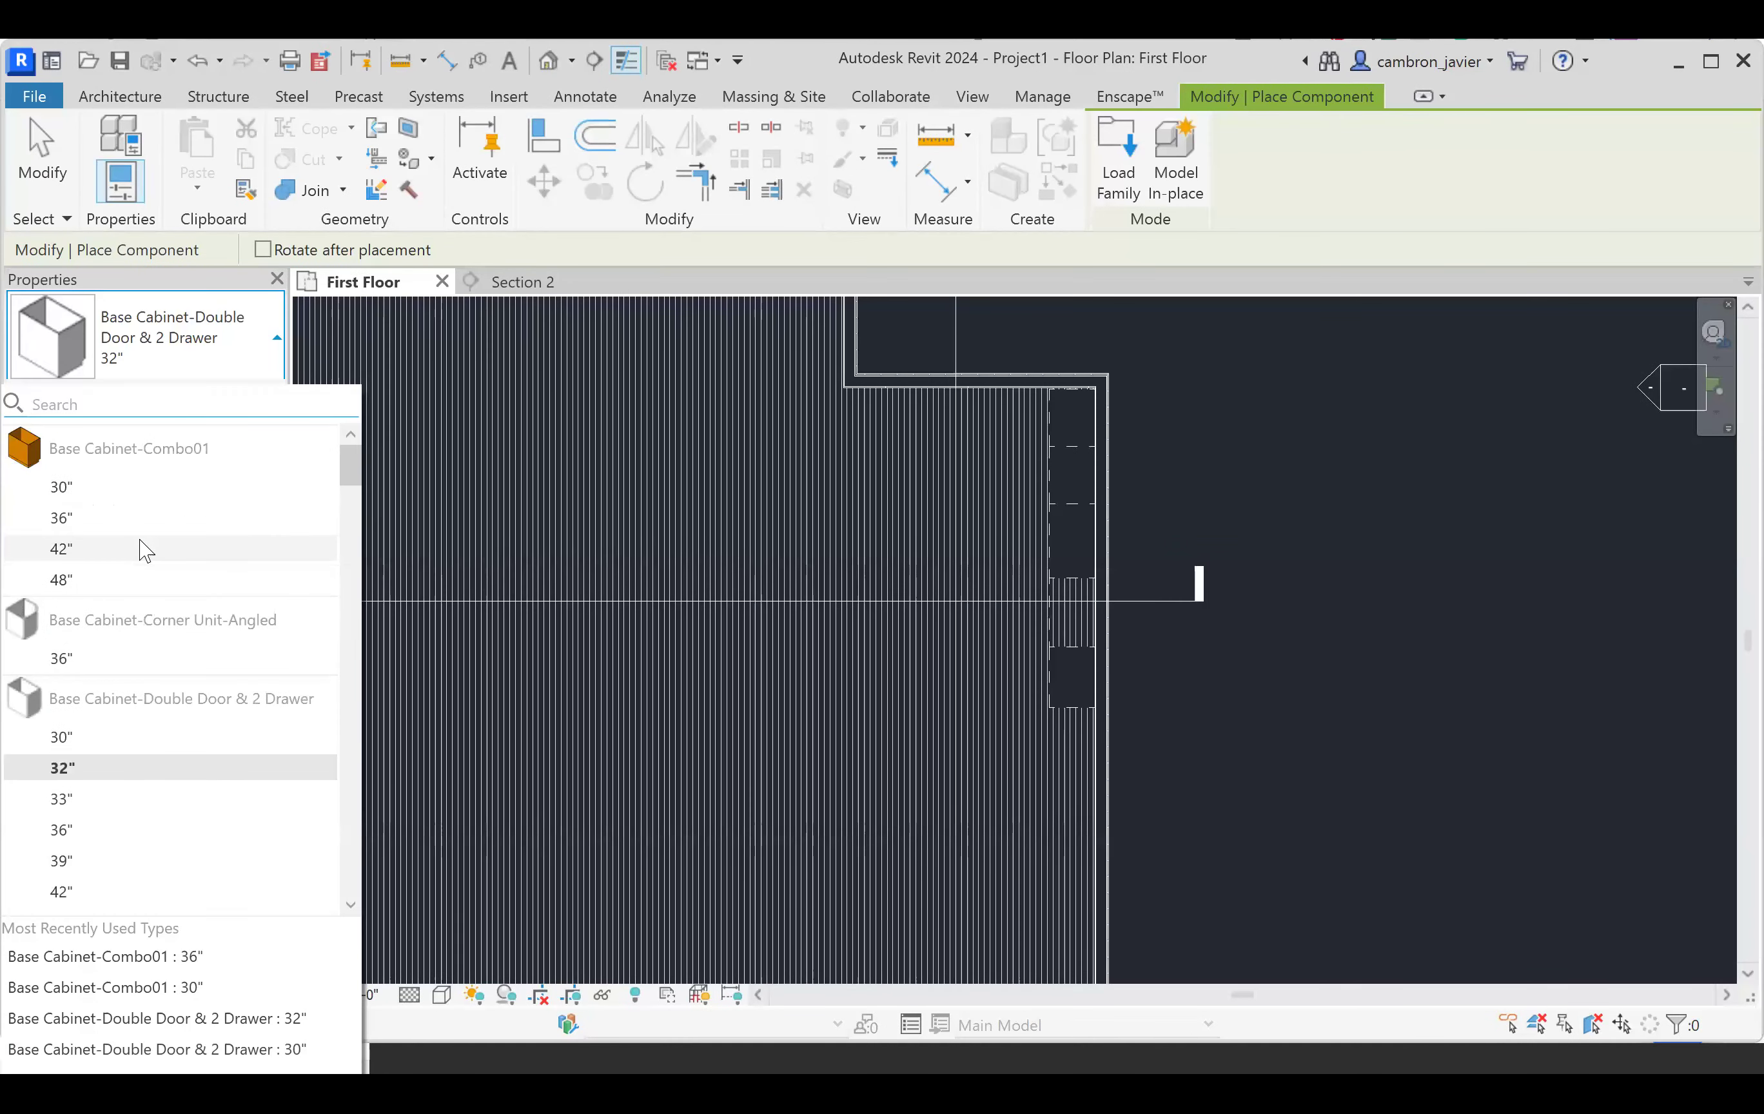
{"action": "scroll", "coordinate": [145, 551], "scroll_direction": "down", "scroll_amount": 6}
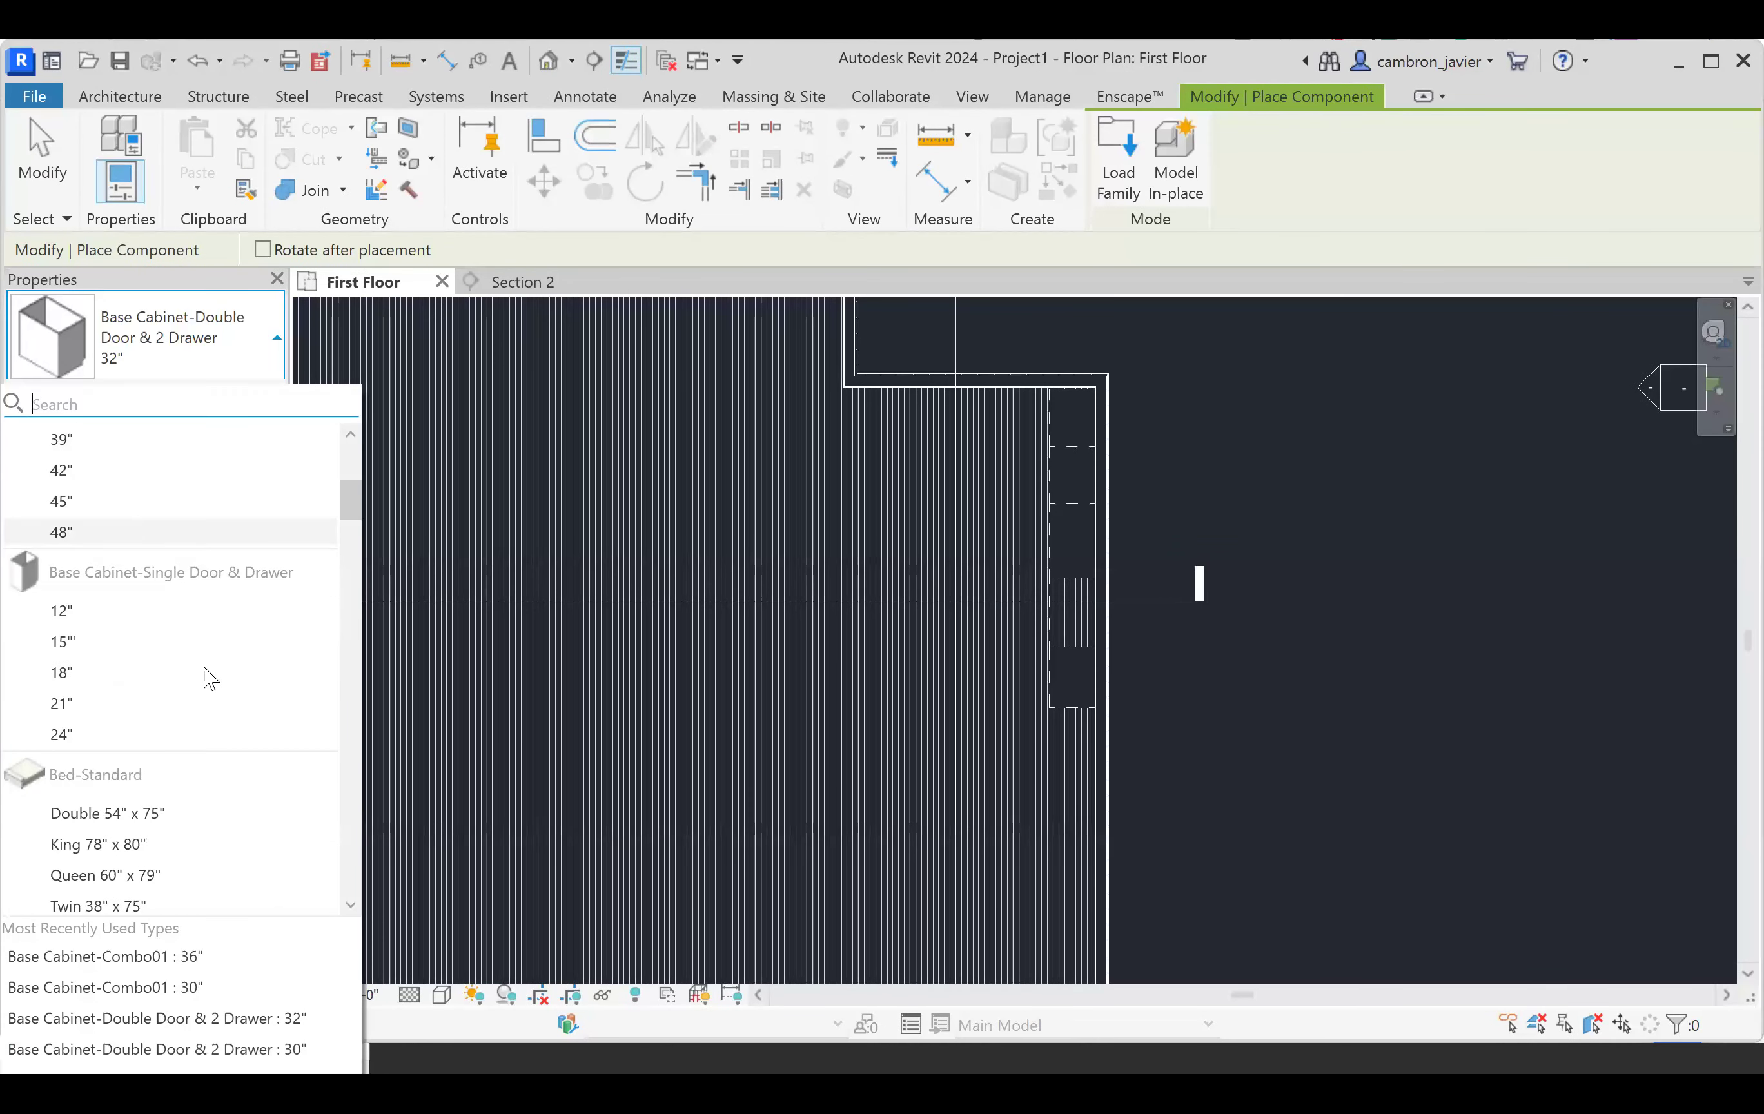
{"action": "scroll", "coordinate": [206, 682], "scroll_direction": "down", "scroll_amount": 4}
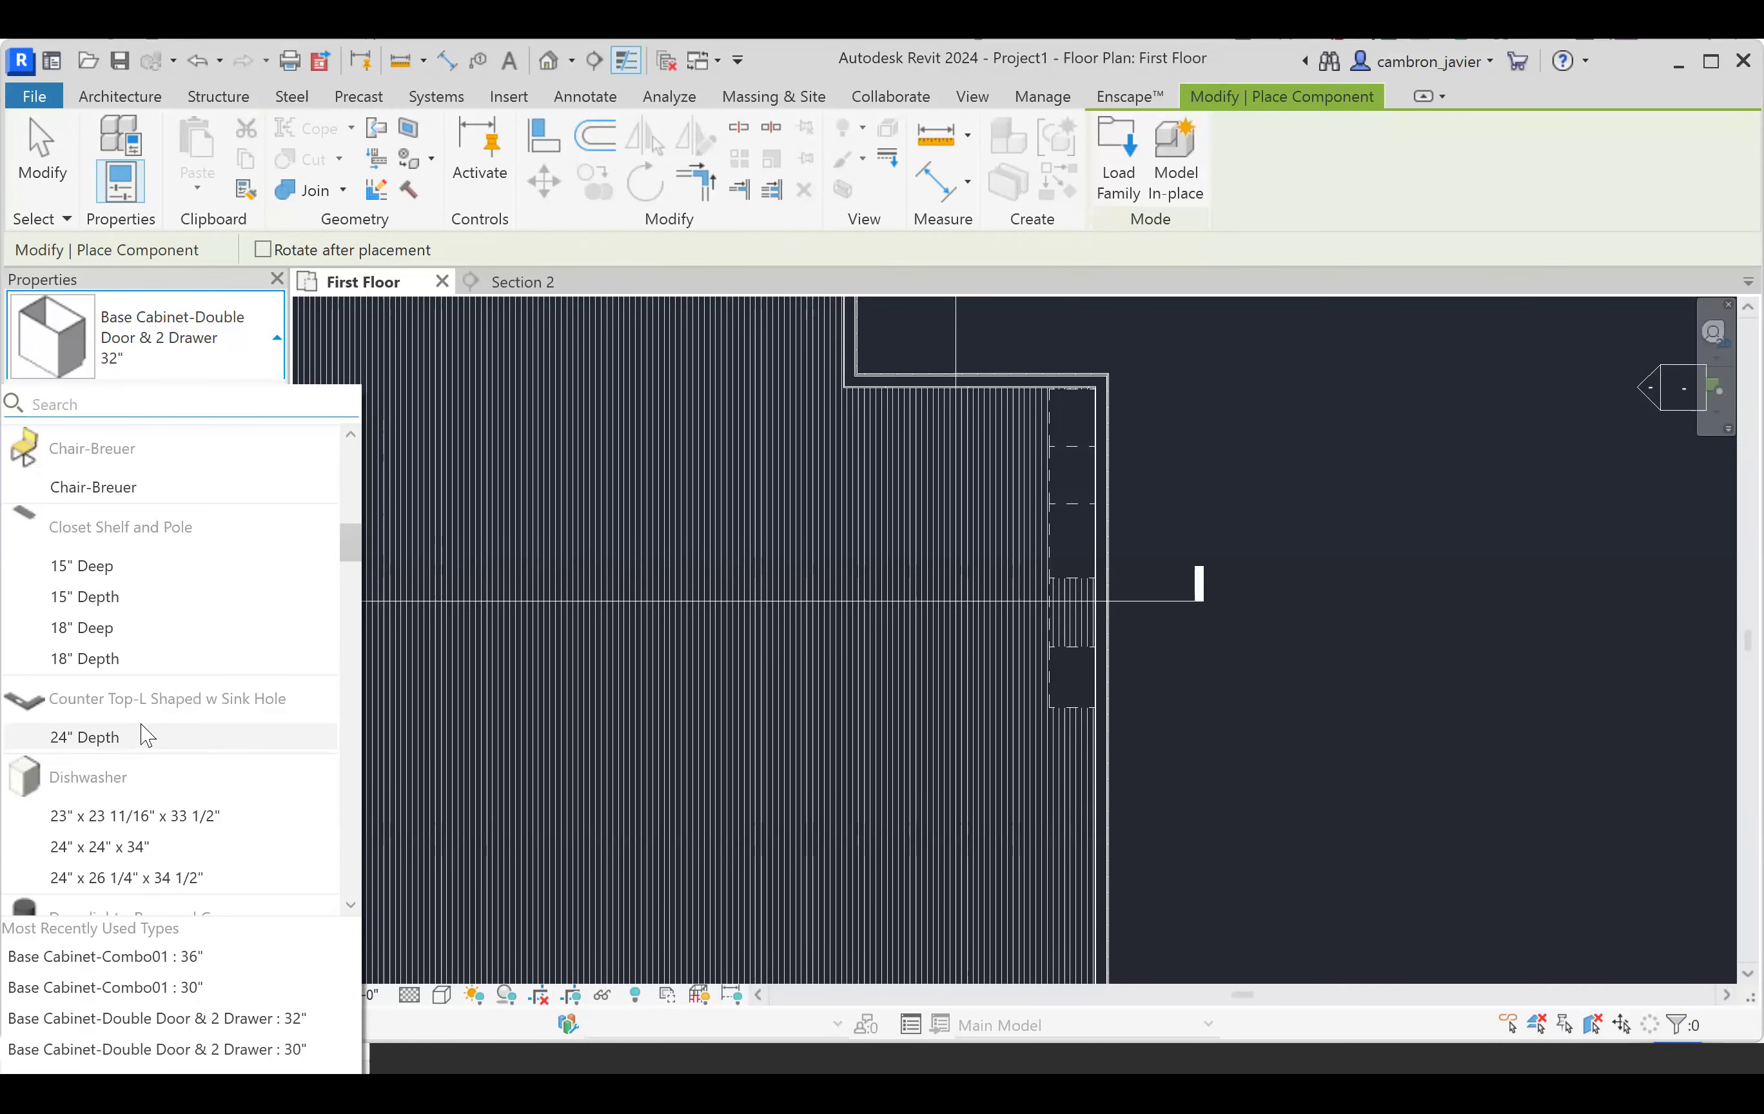
{"action": "scroll", "coordinate": [157, 724], "scroll_direction": "down", "scroll_amount": 10}
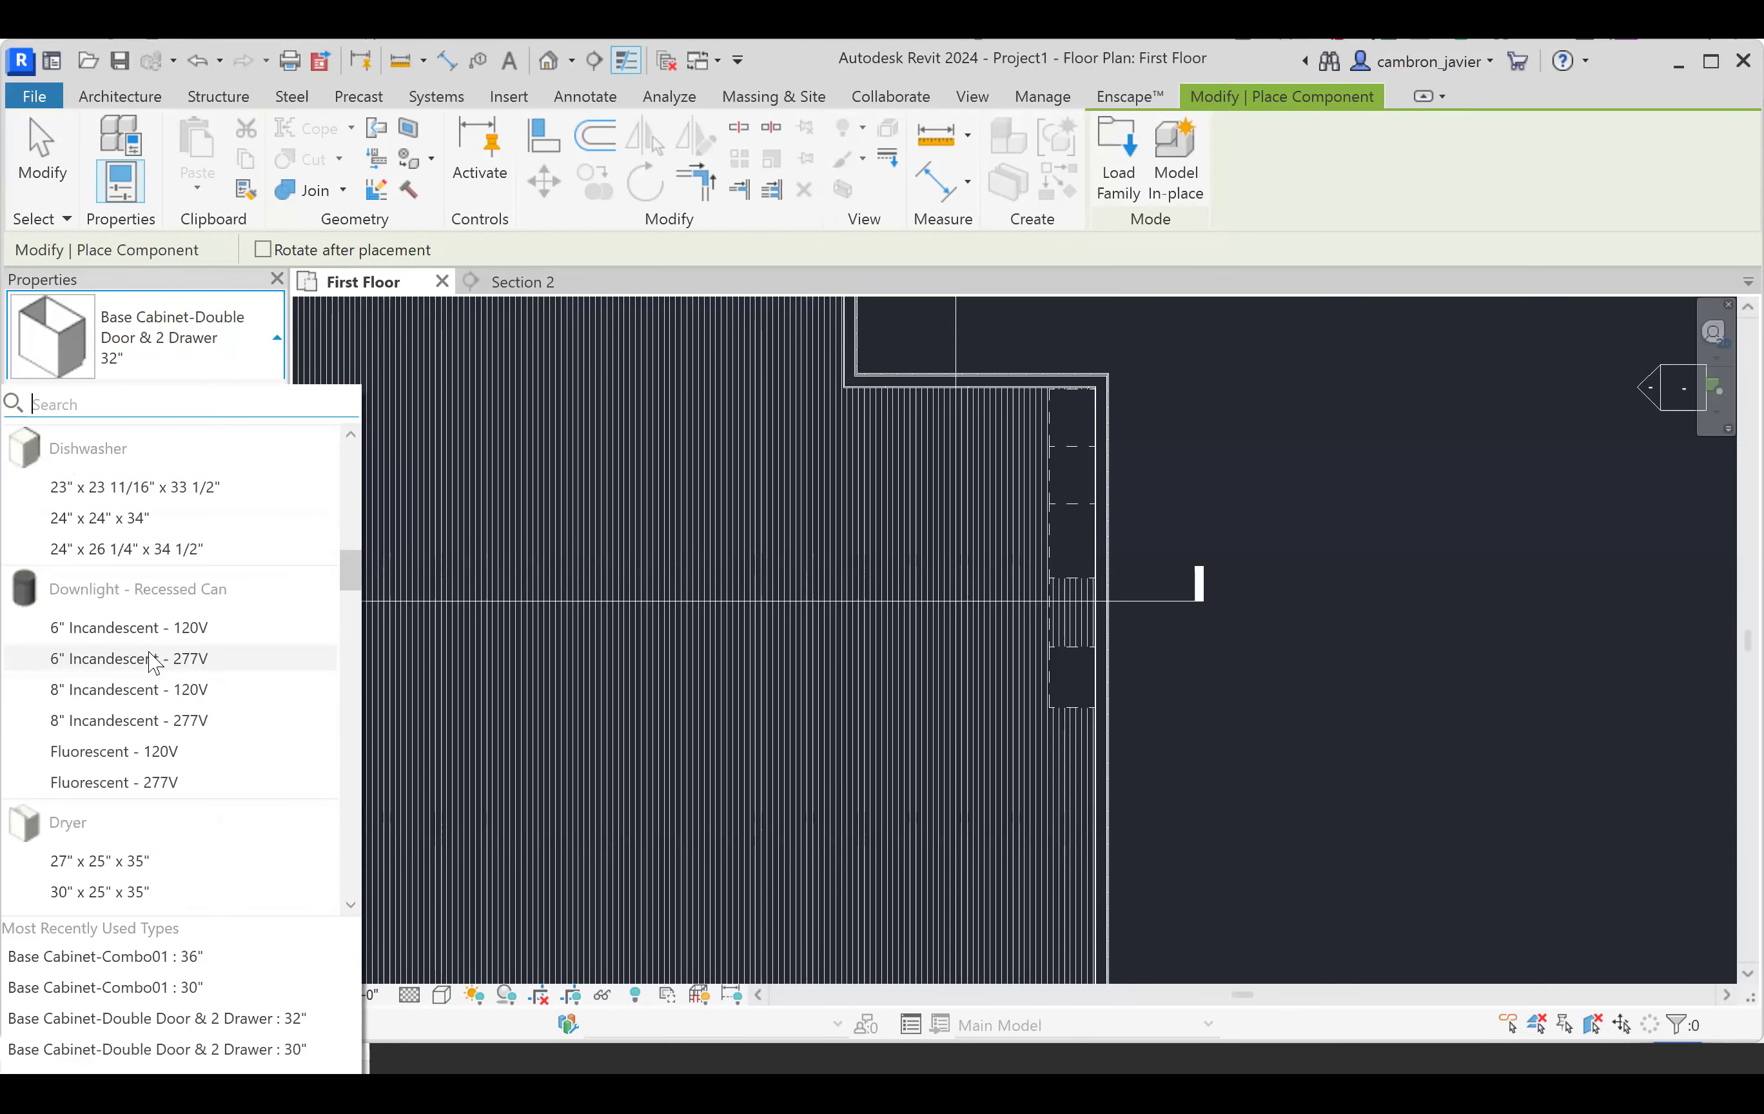
{"action": "scroll", "coordinate": [149, 659], "scroll_direction": "down", "scroll_amount": 12}
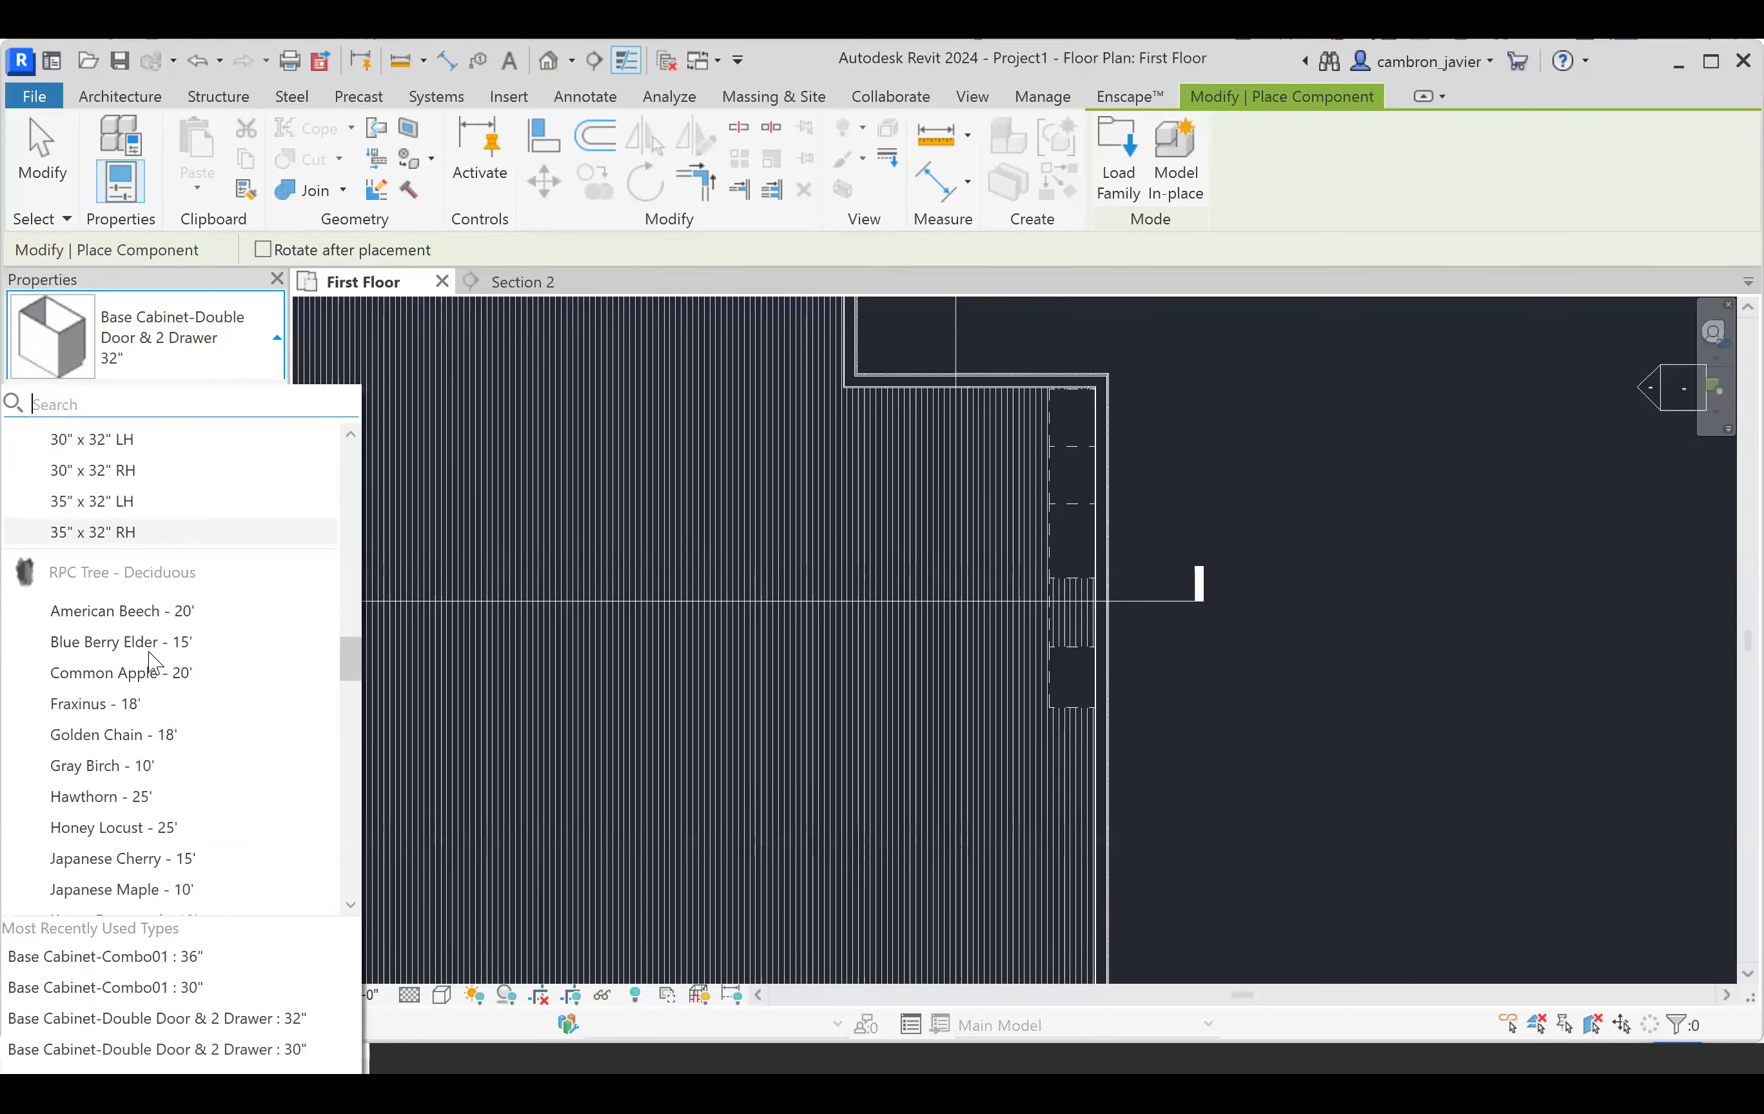
{"action": "scroll", "coordinate": [292, 426], "scroll_direction": "down", "scroll_amount": 4}
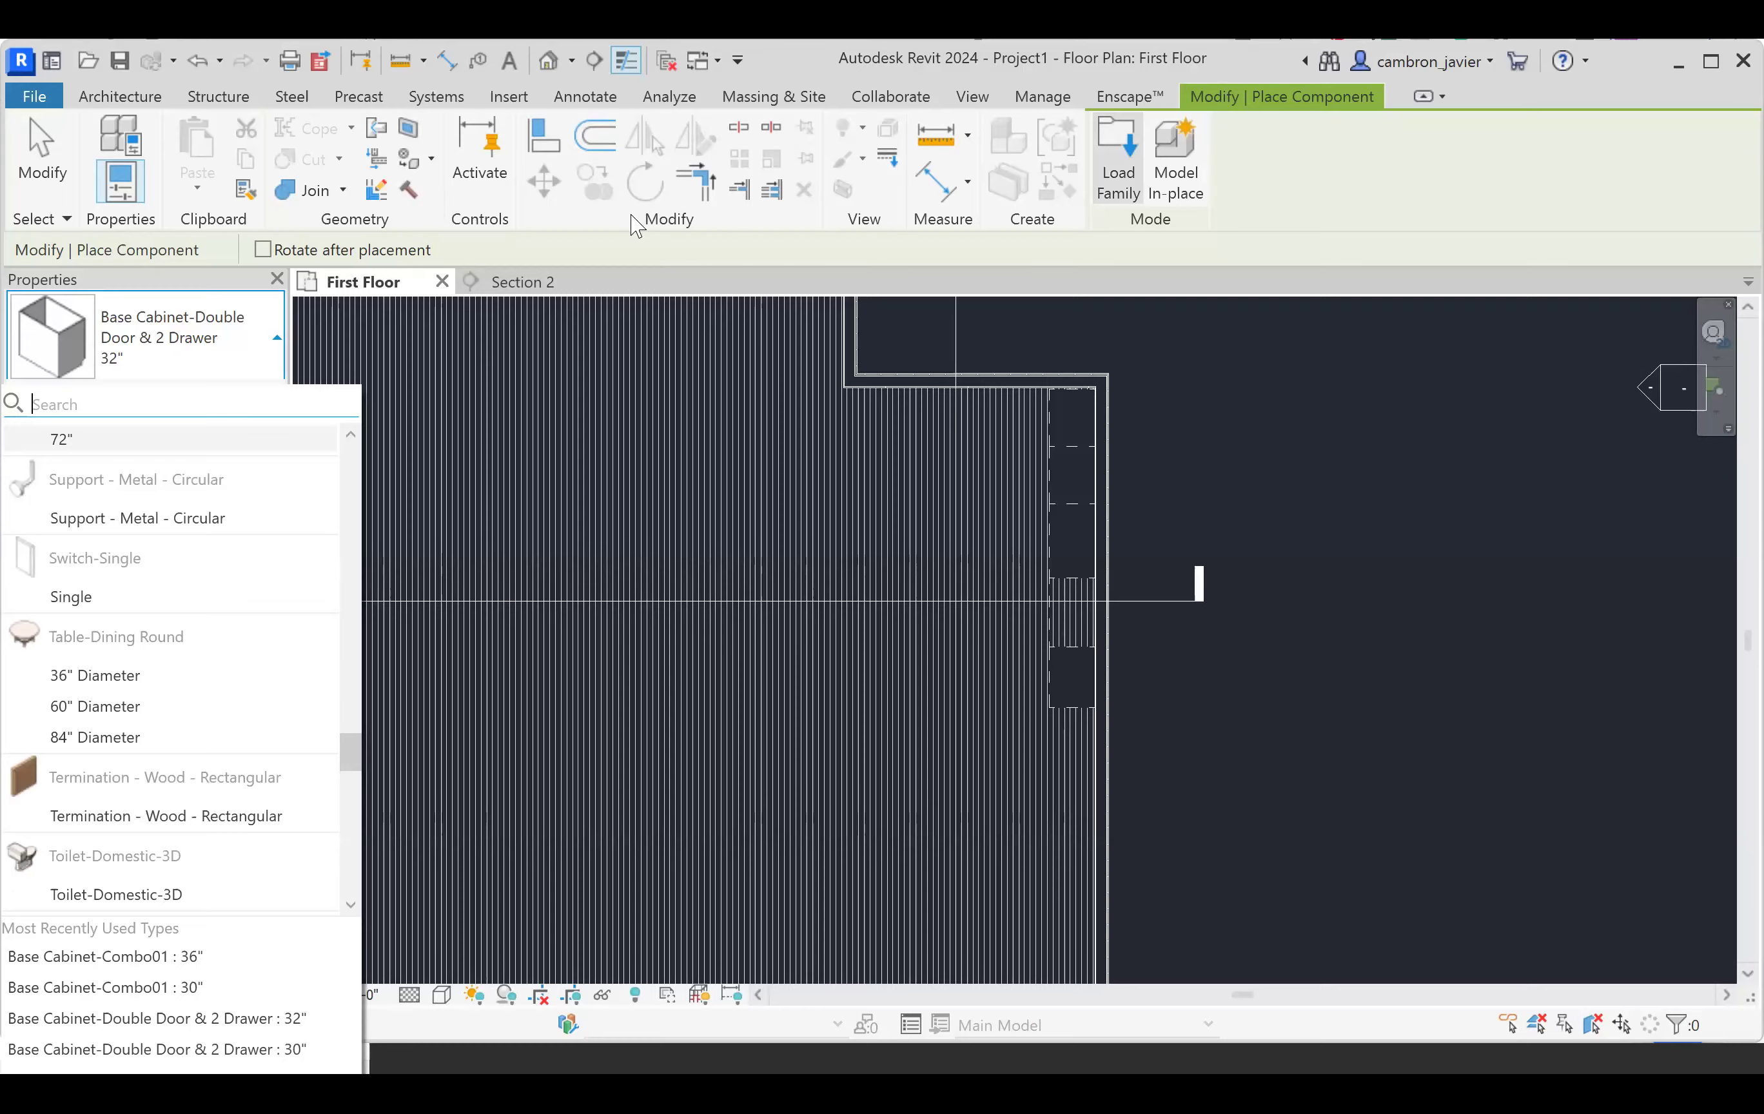
- Start loading a family and browse to the Counter Tops folder in the US Casework library
{"action": "left_click", "coordinate": [1116, 168]}
{"action": "left_click", "coordinate": [1131, 263]}
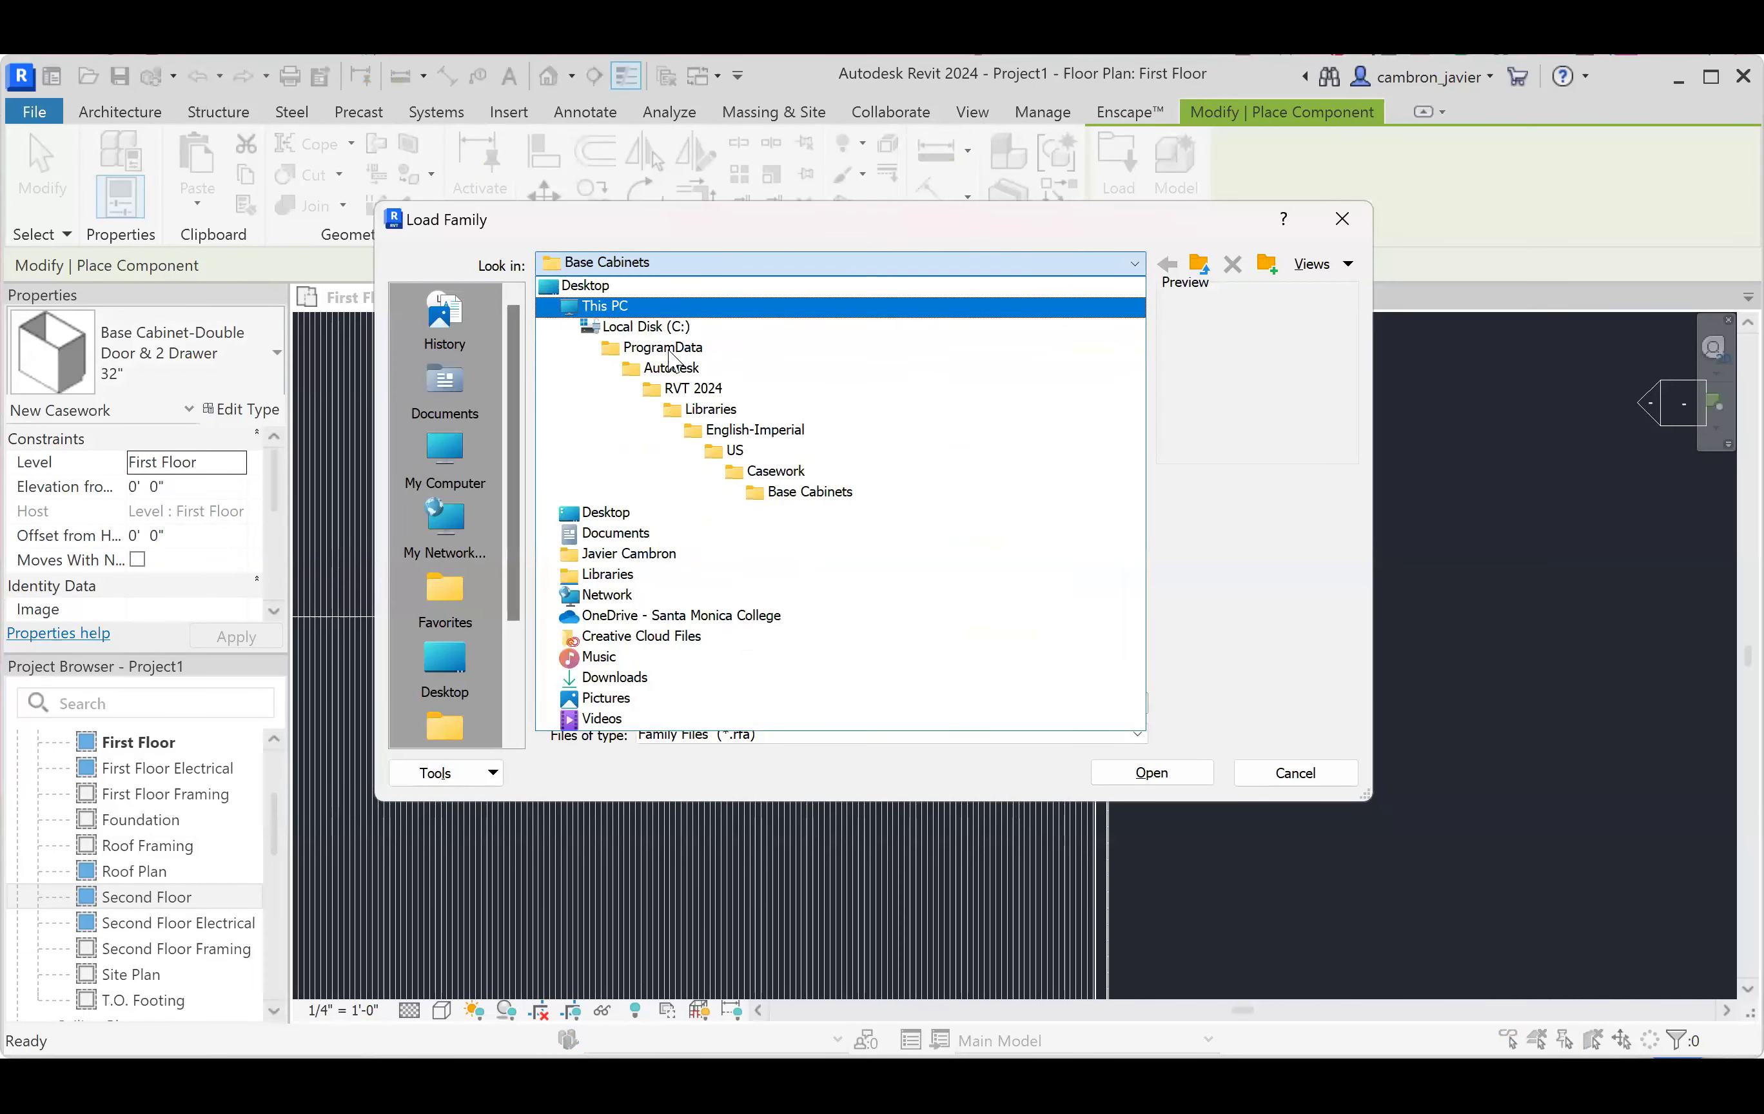
{"action": "left_click", "coordinate": [770, 478]}
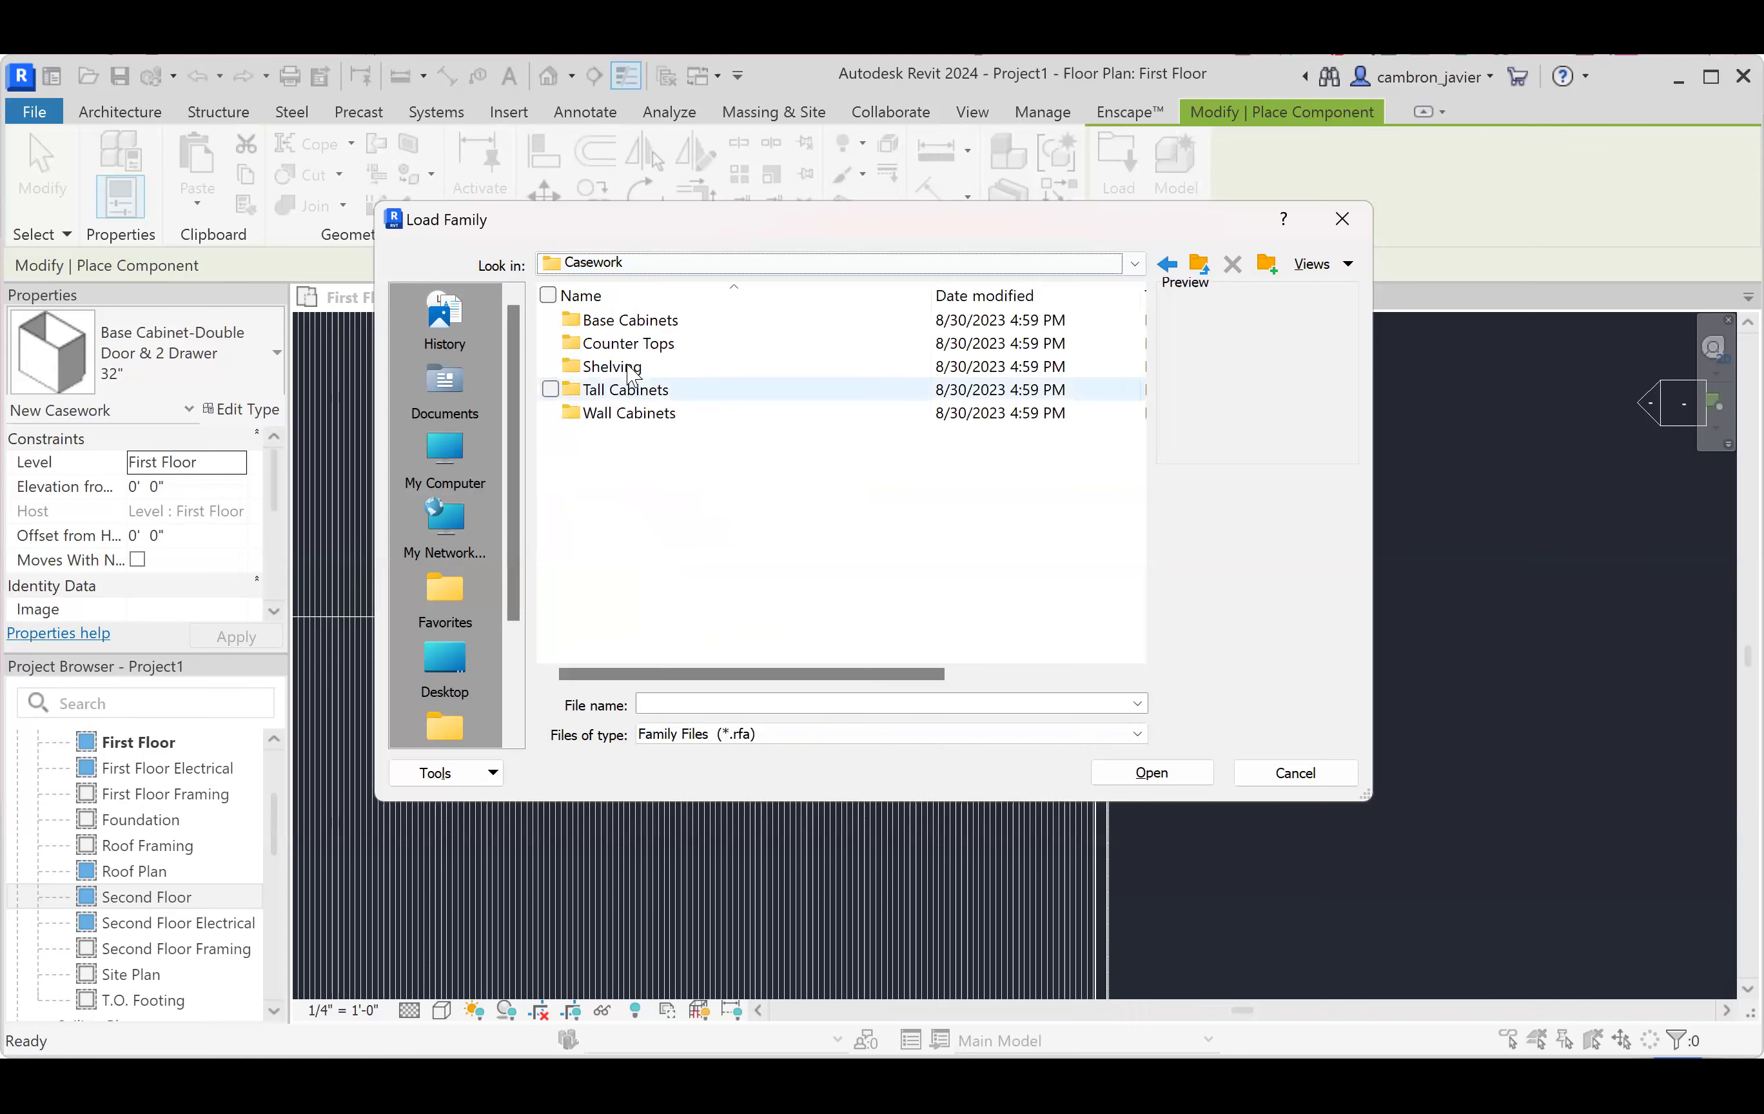
{"action": "left_click", "coordinate": [619, 345]}
{"action": "double_click", "coordinate": [619, 350]}
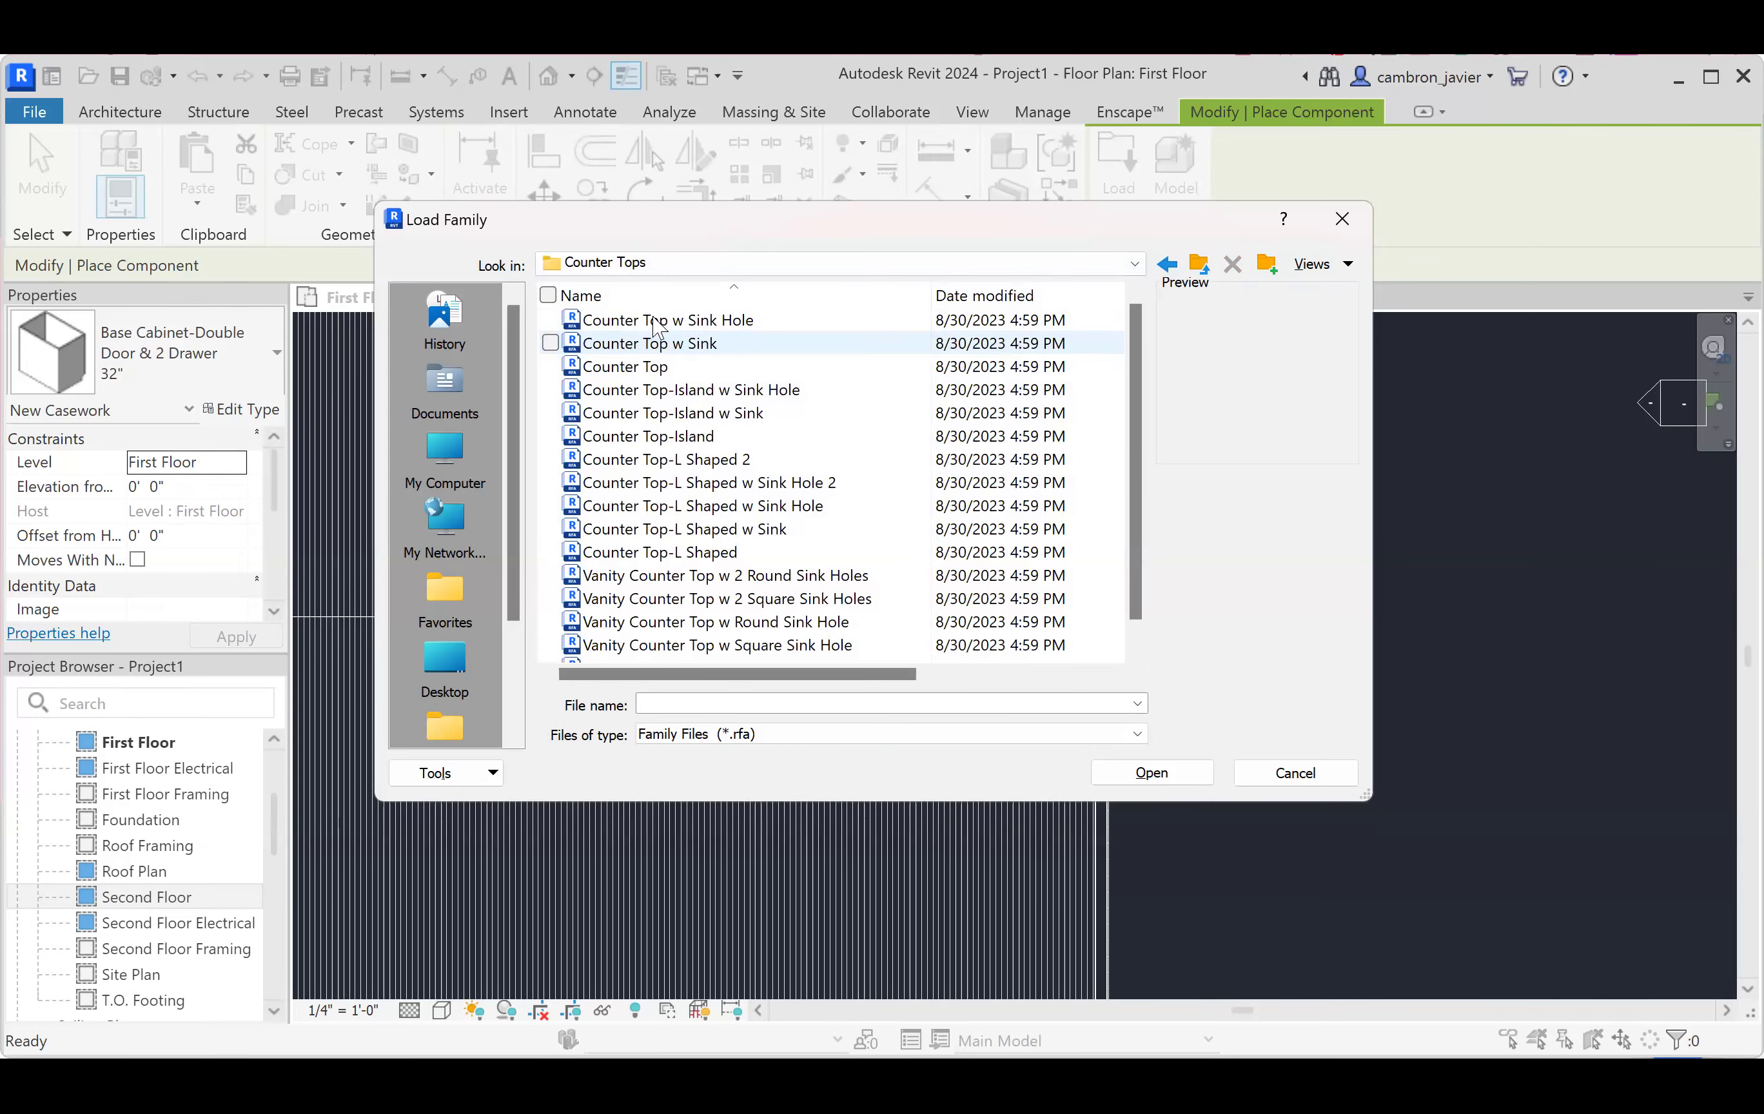
- Preview the counter top families in the folder, comparing the straight, island, L-shaped and vanity versions
{"action": "left_click", "coordinate": [658, 325]}
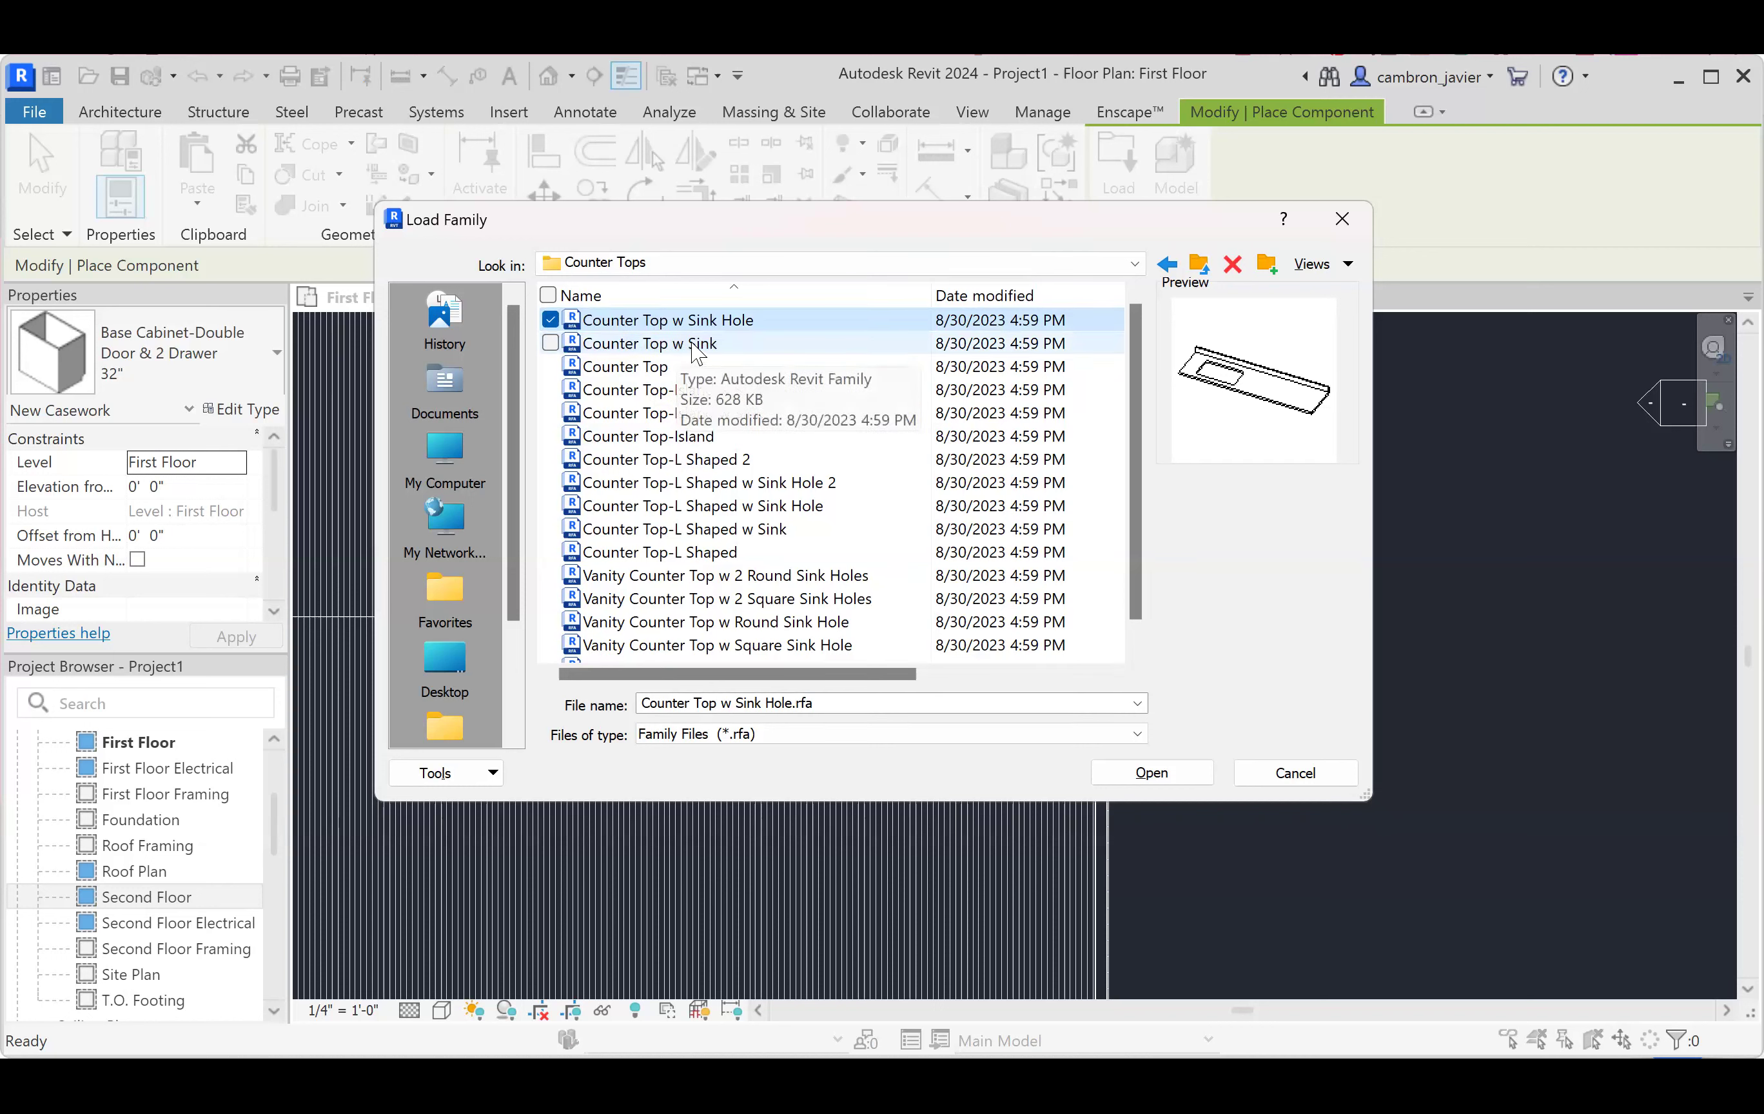
{"action": "left_click", "coordinate": [697, 350]}
{"action": "left_click", "coordinate": [671, 368]}
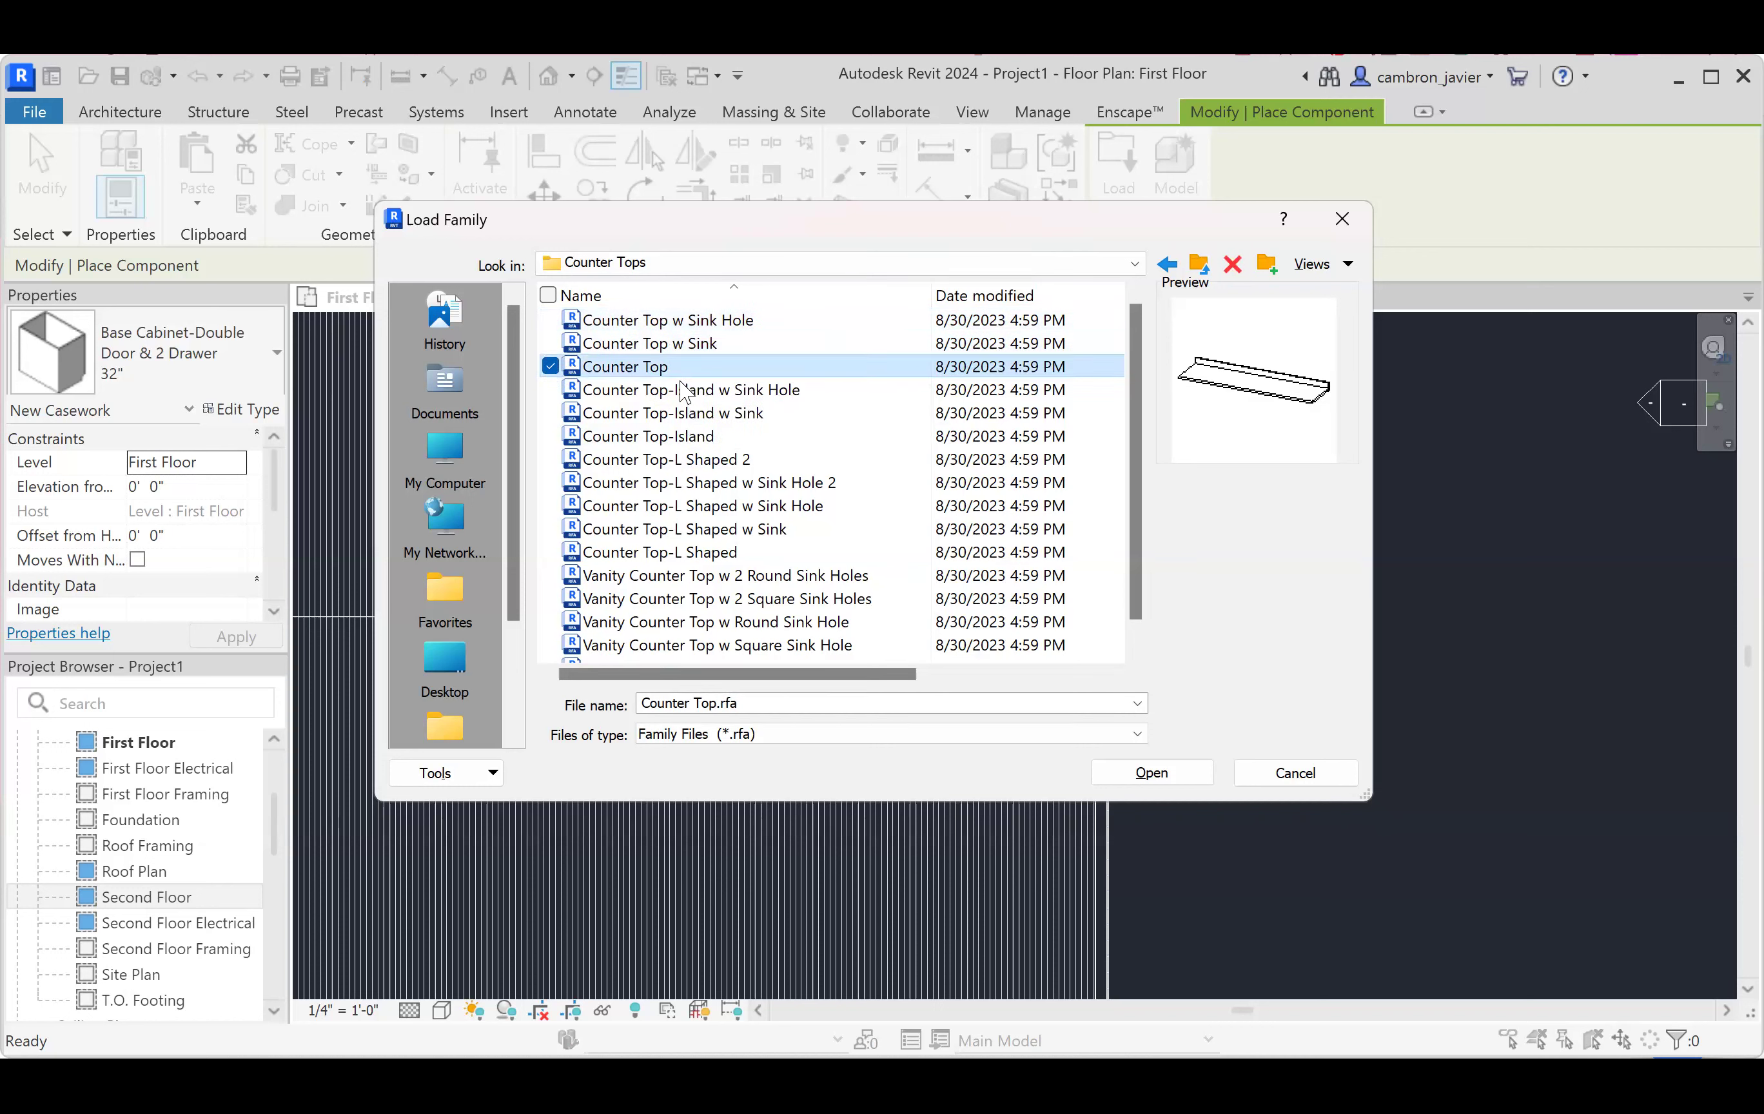
{"action": "left_click", "coordinate": [773, 390]}
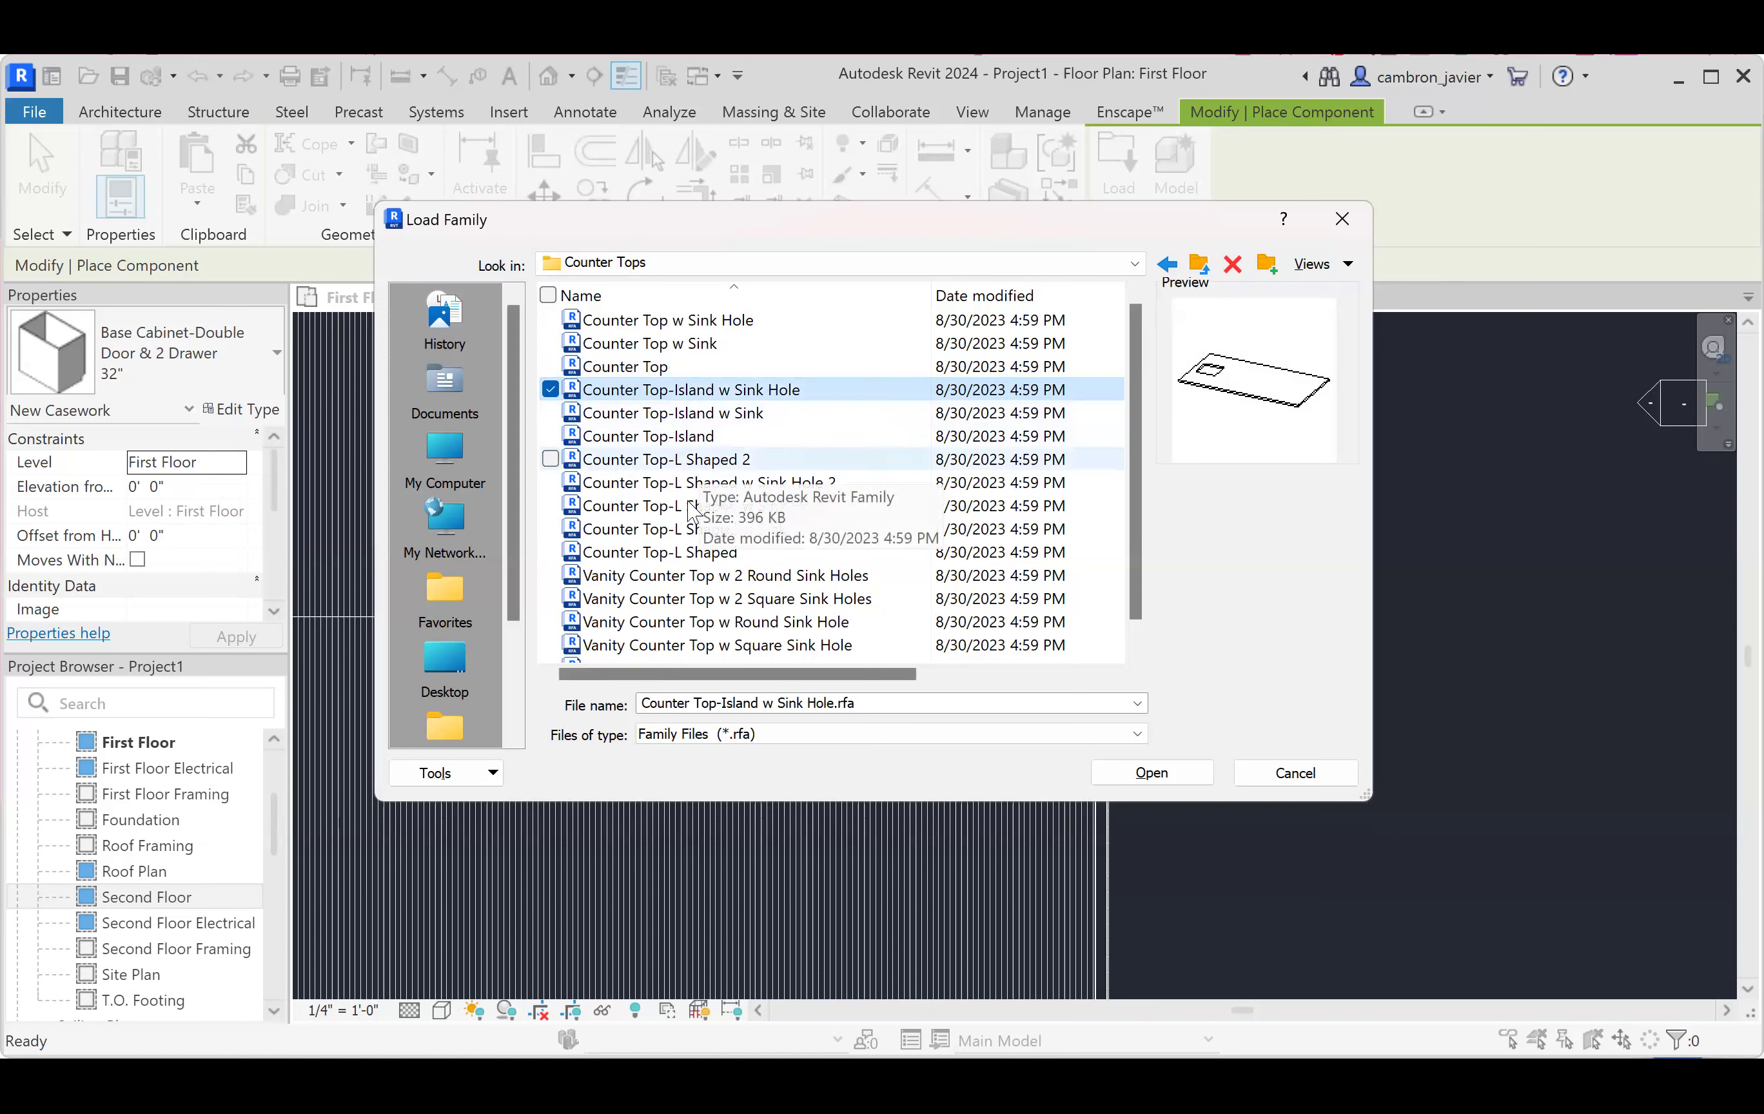
{"action": "left_click", "coordinate": [669, 551]}
{"action": "scroll", "coordinate": [669, 527], "scroll_direction": "down", "scroll_amount": 1}
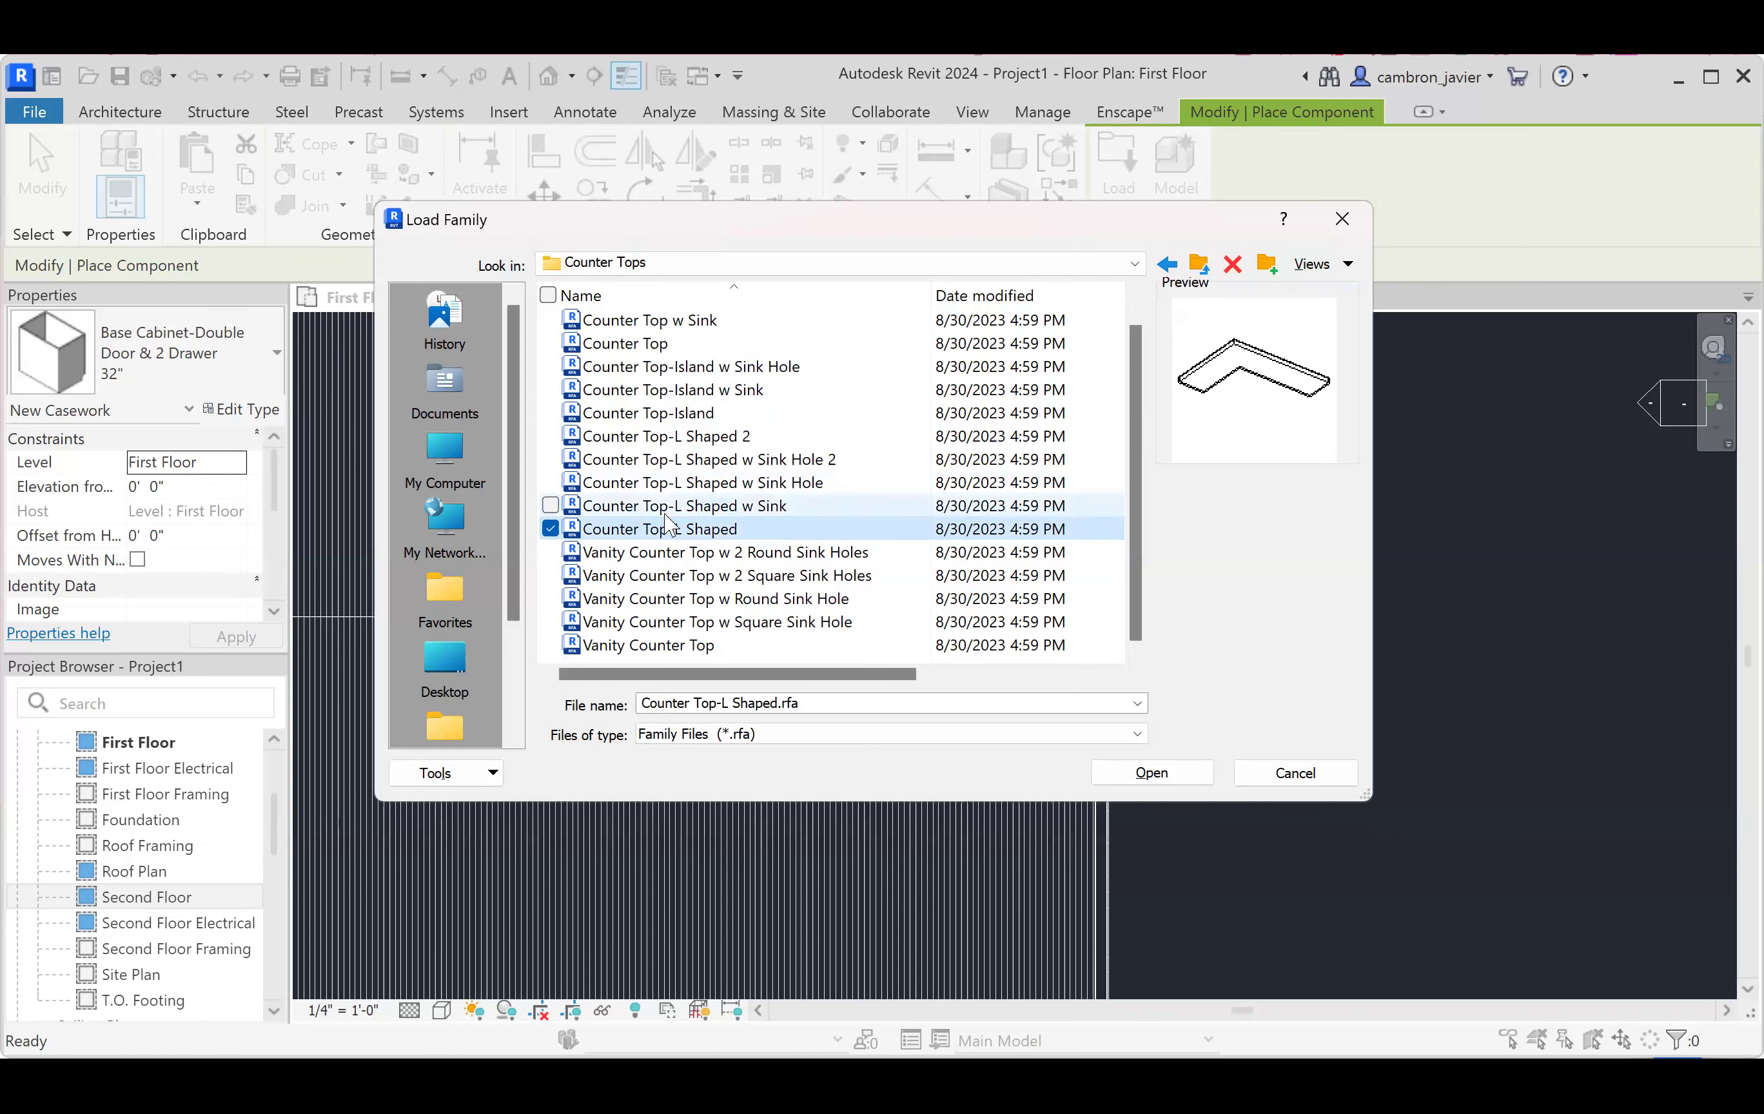
{"action": "left_click", "coordinate": [659, 553]}
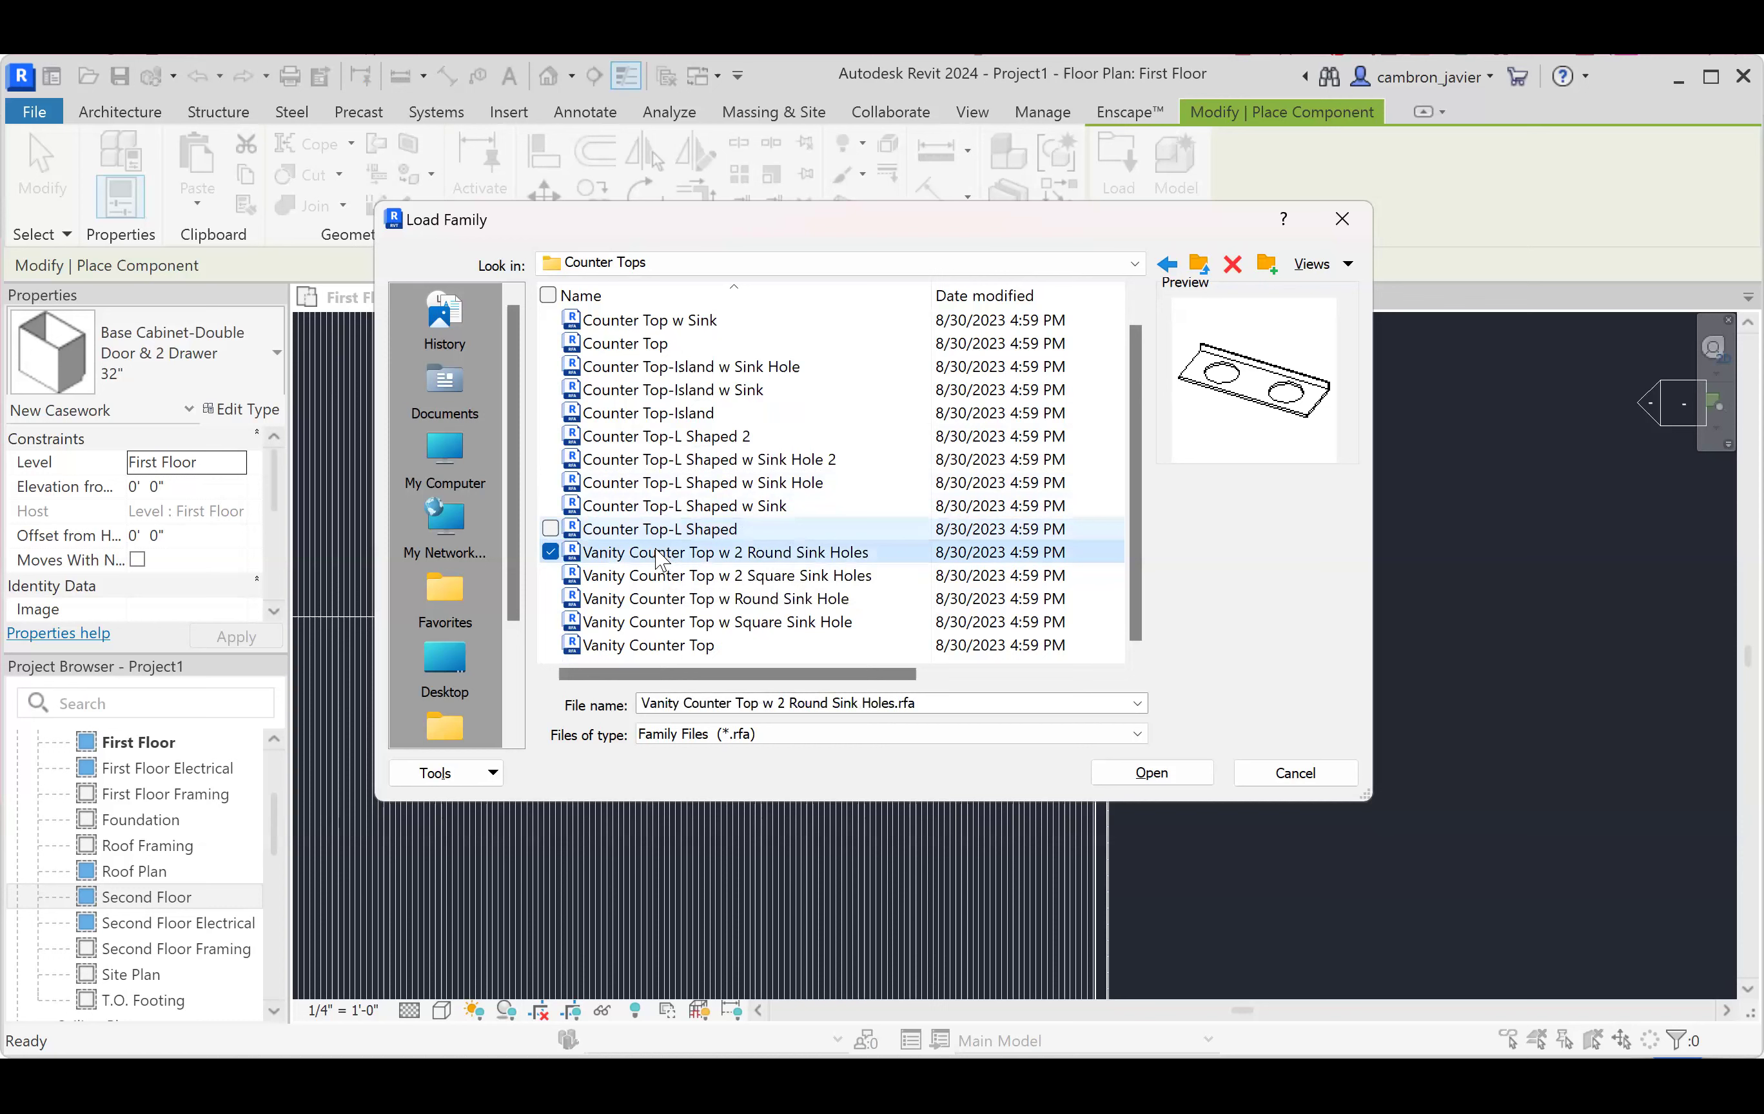
{"action": "left_click", "coordinate": [616, 483]}
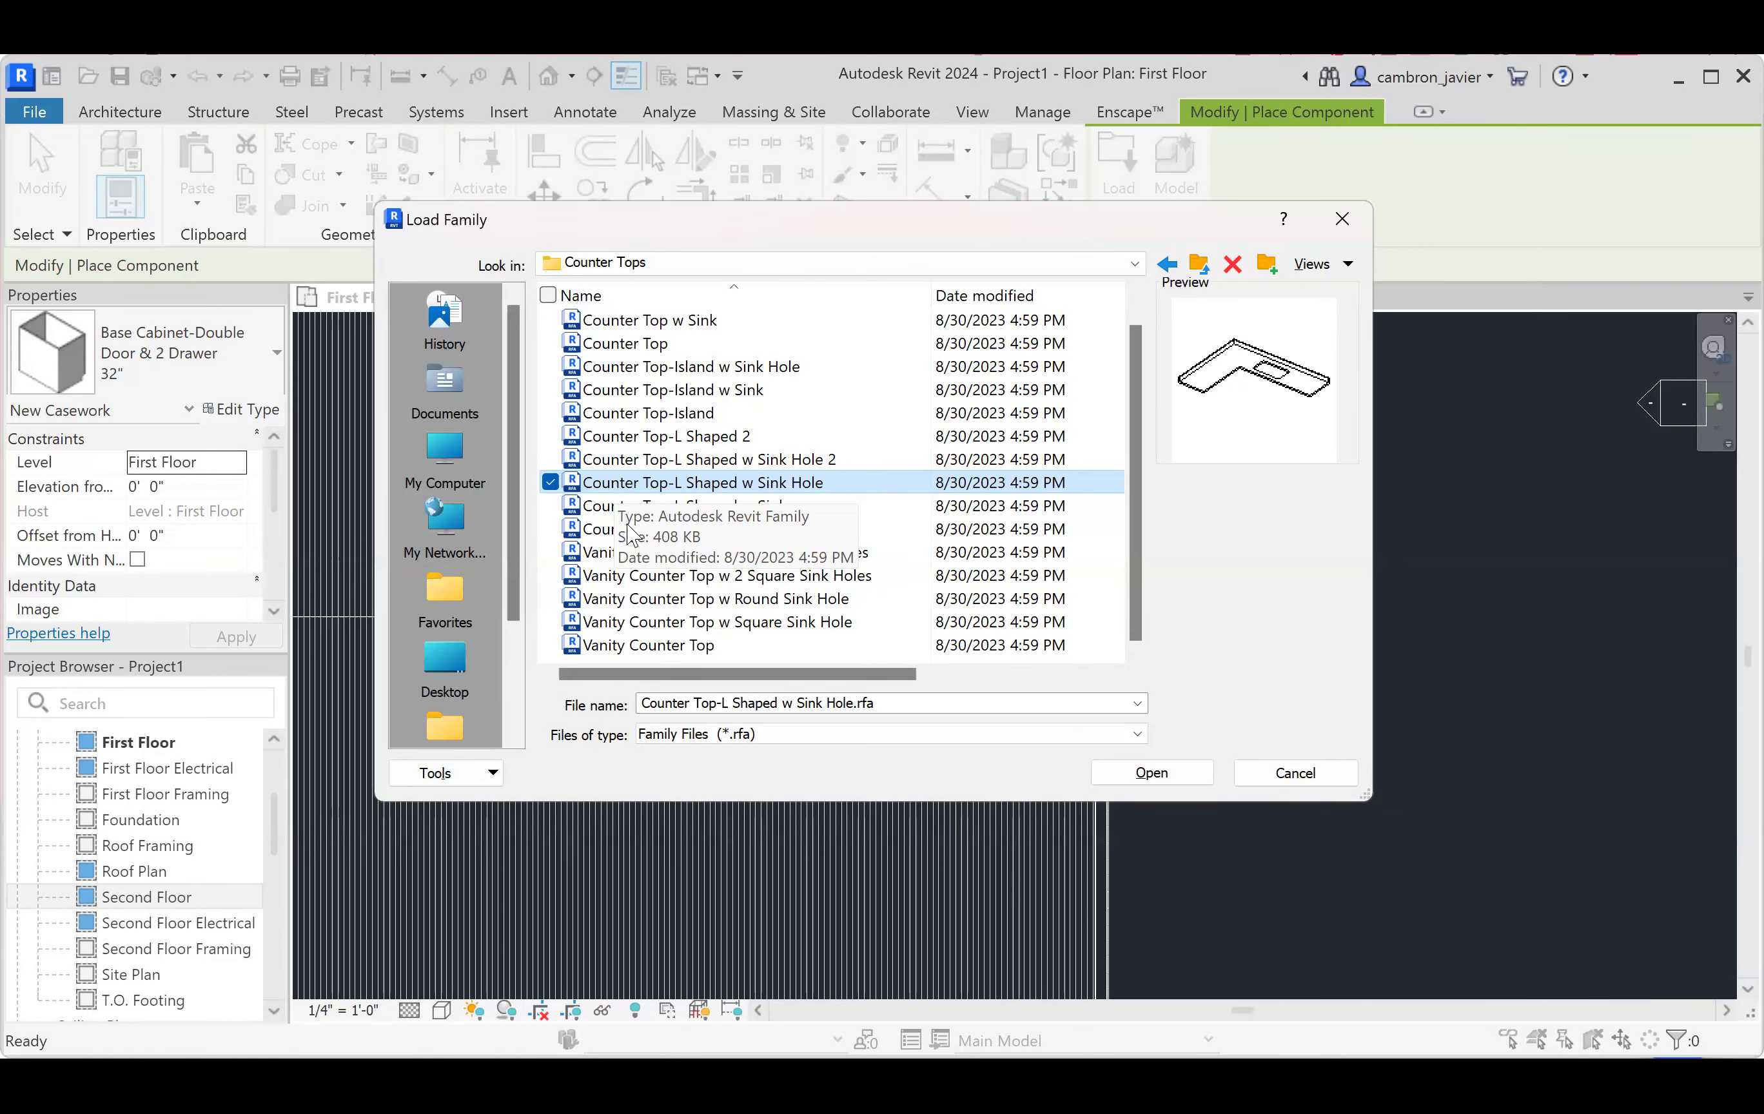
{"action": "left_click", "coordinate": [646, 602]}
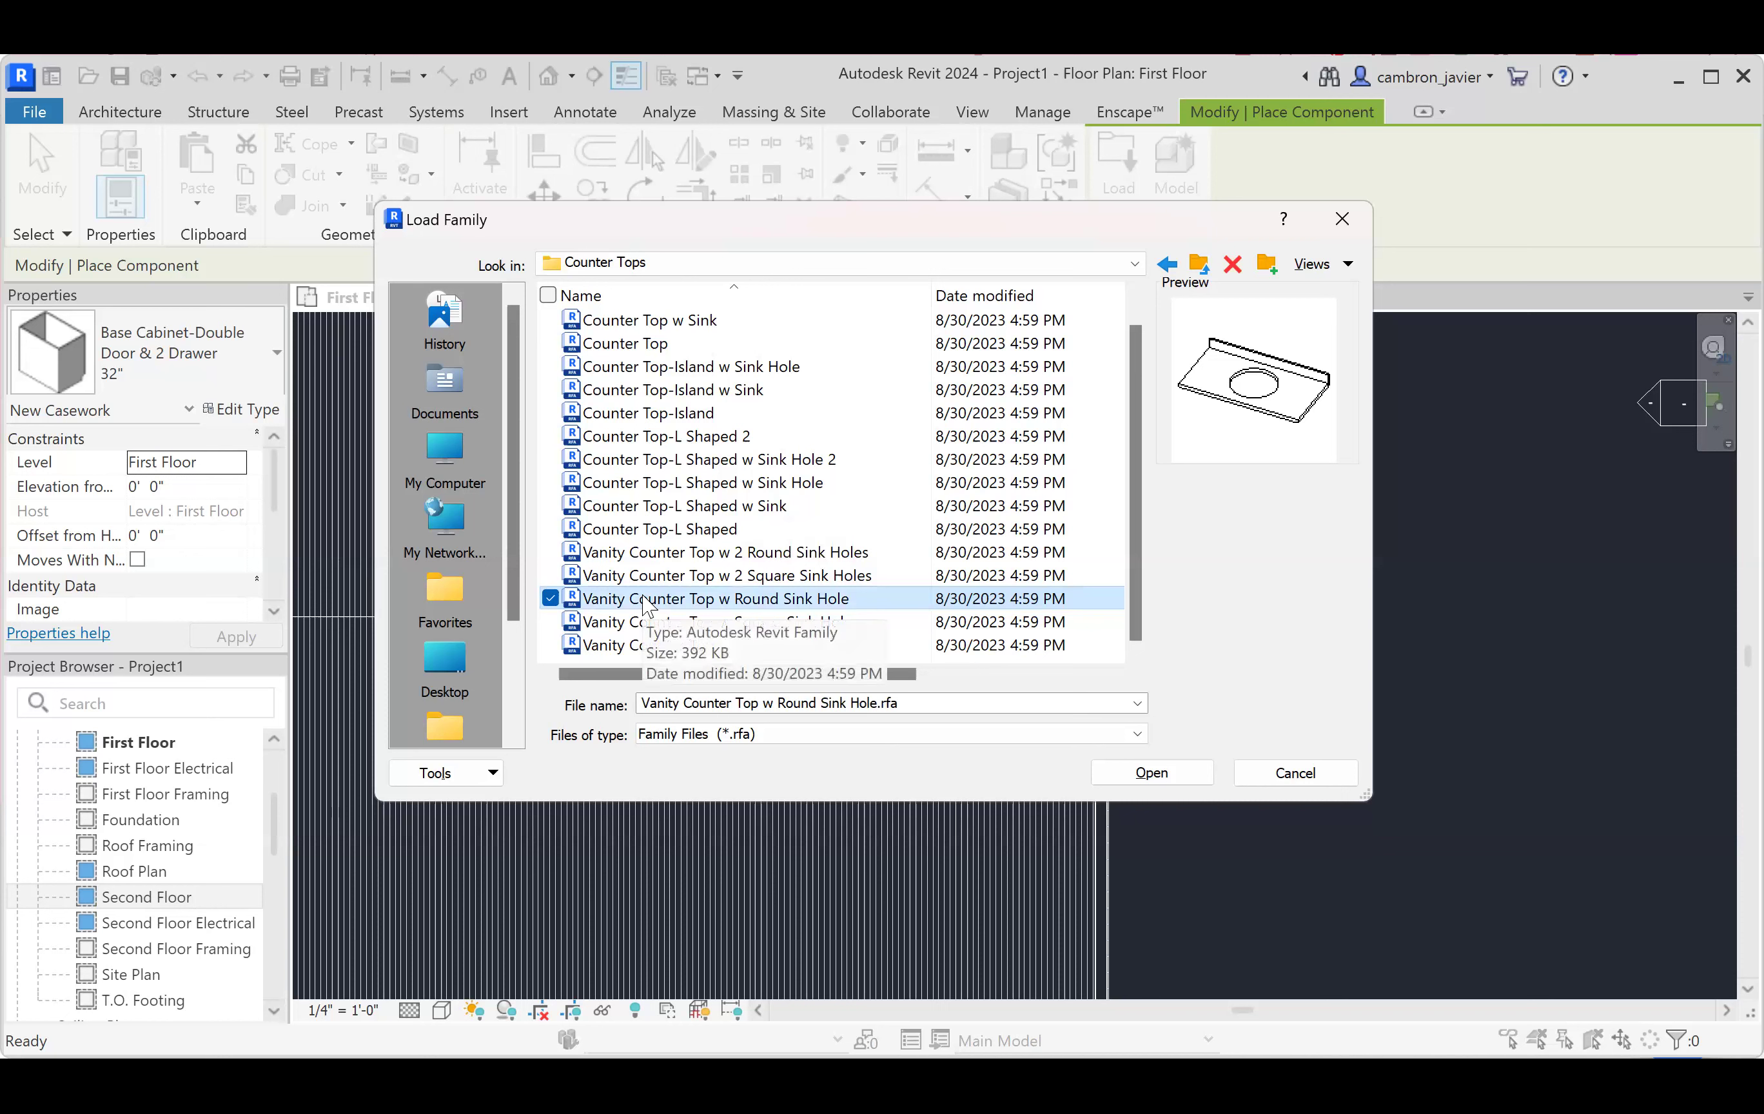
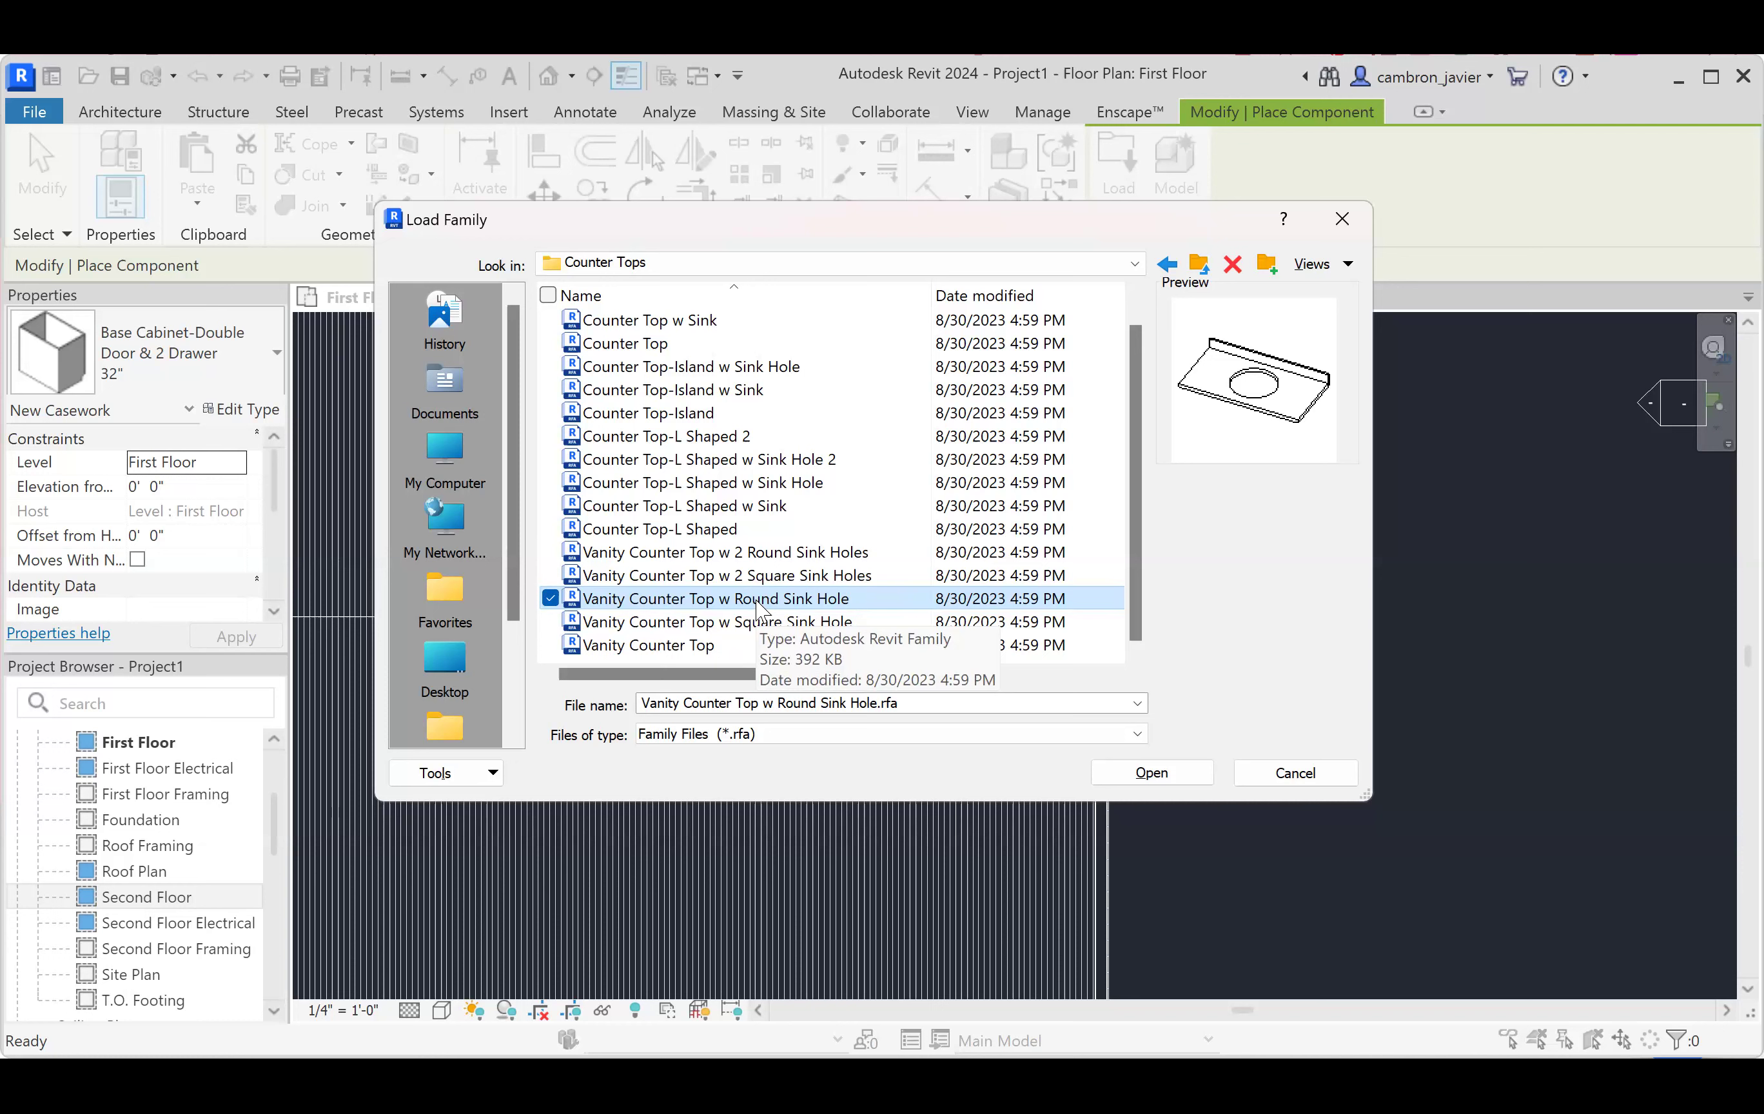
- Compare the straight counter tops with a sink and a sink hole, and load the Counter Top w Sink Hole family
{"action": "scroll", "coordinate": [759, 609], "scroll_direction": "up", "scroll_amount": 1}
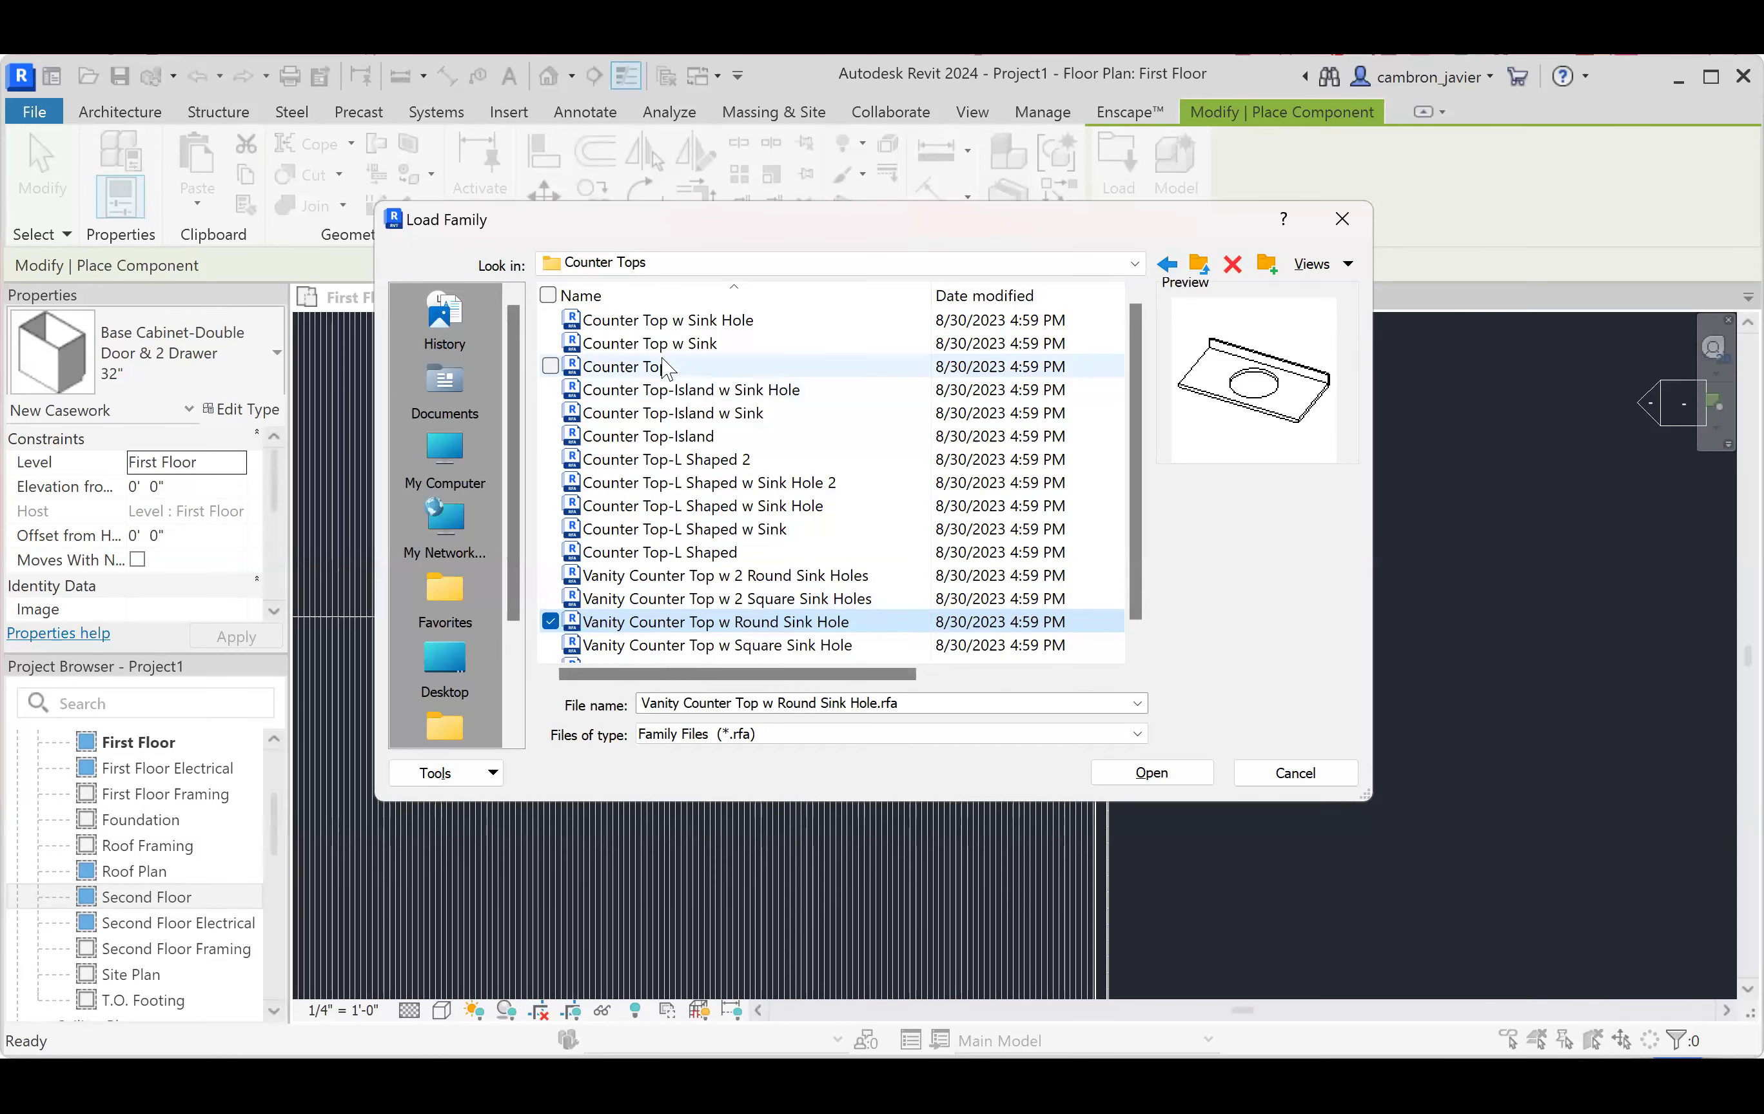
{"action": "left_click", "coordinate": [666, 325]}
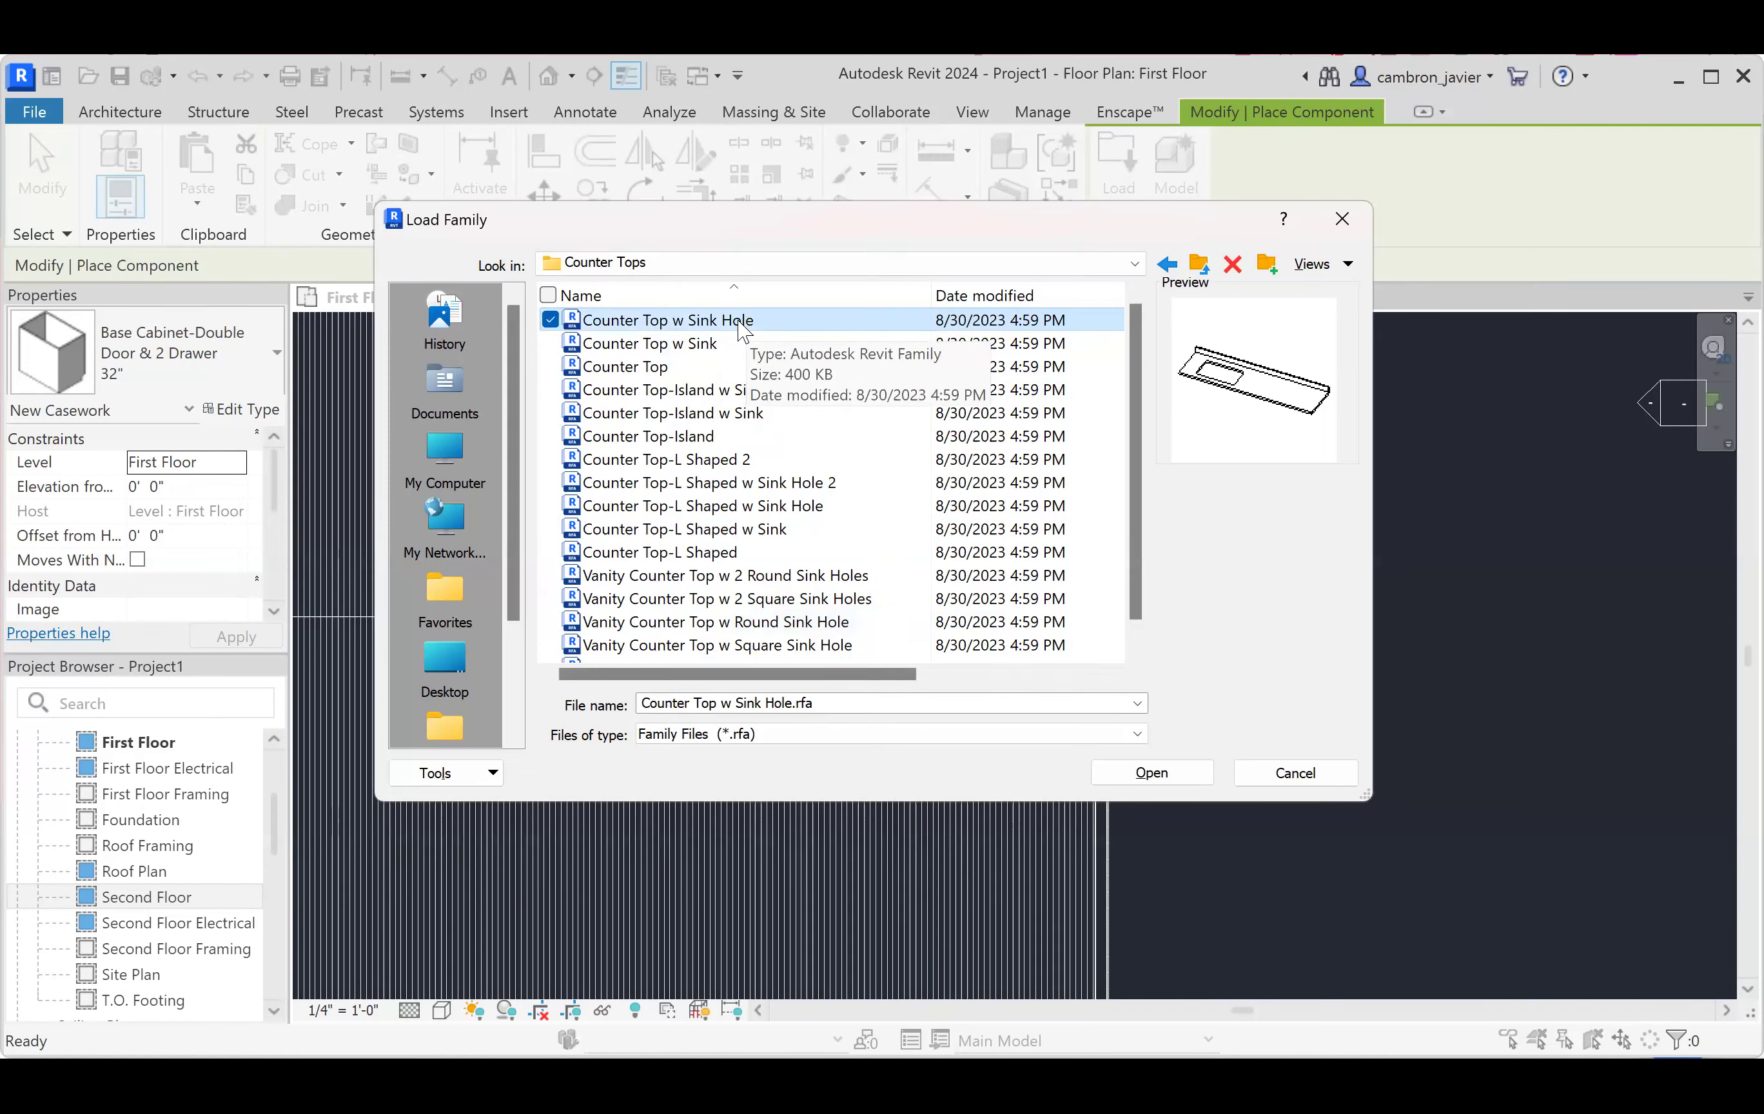
{"action": "left_click", "coordinate": [708, 345]}
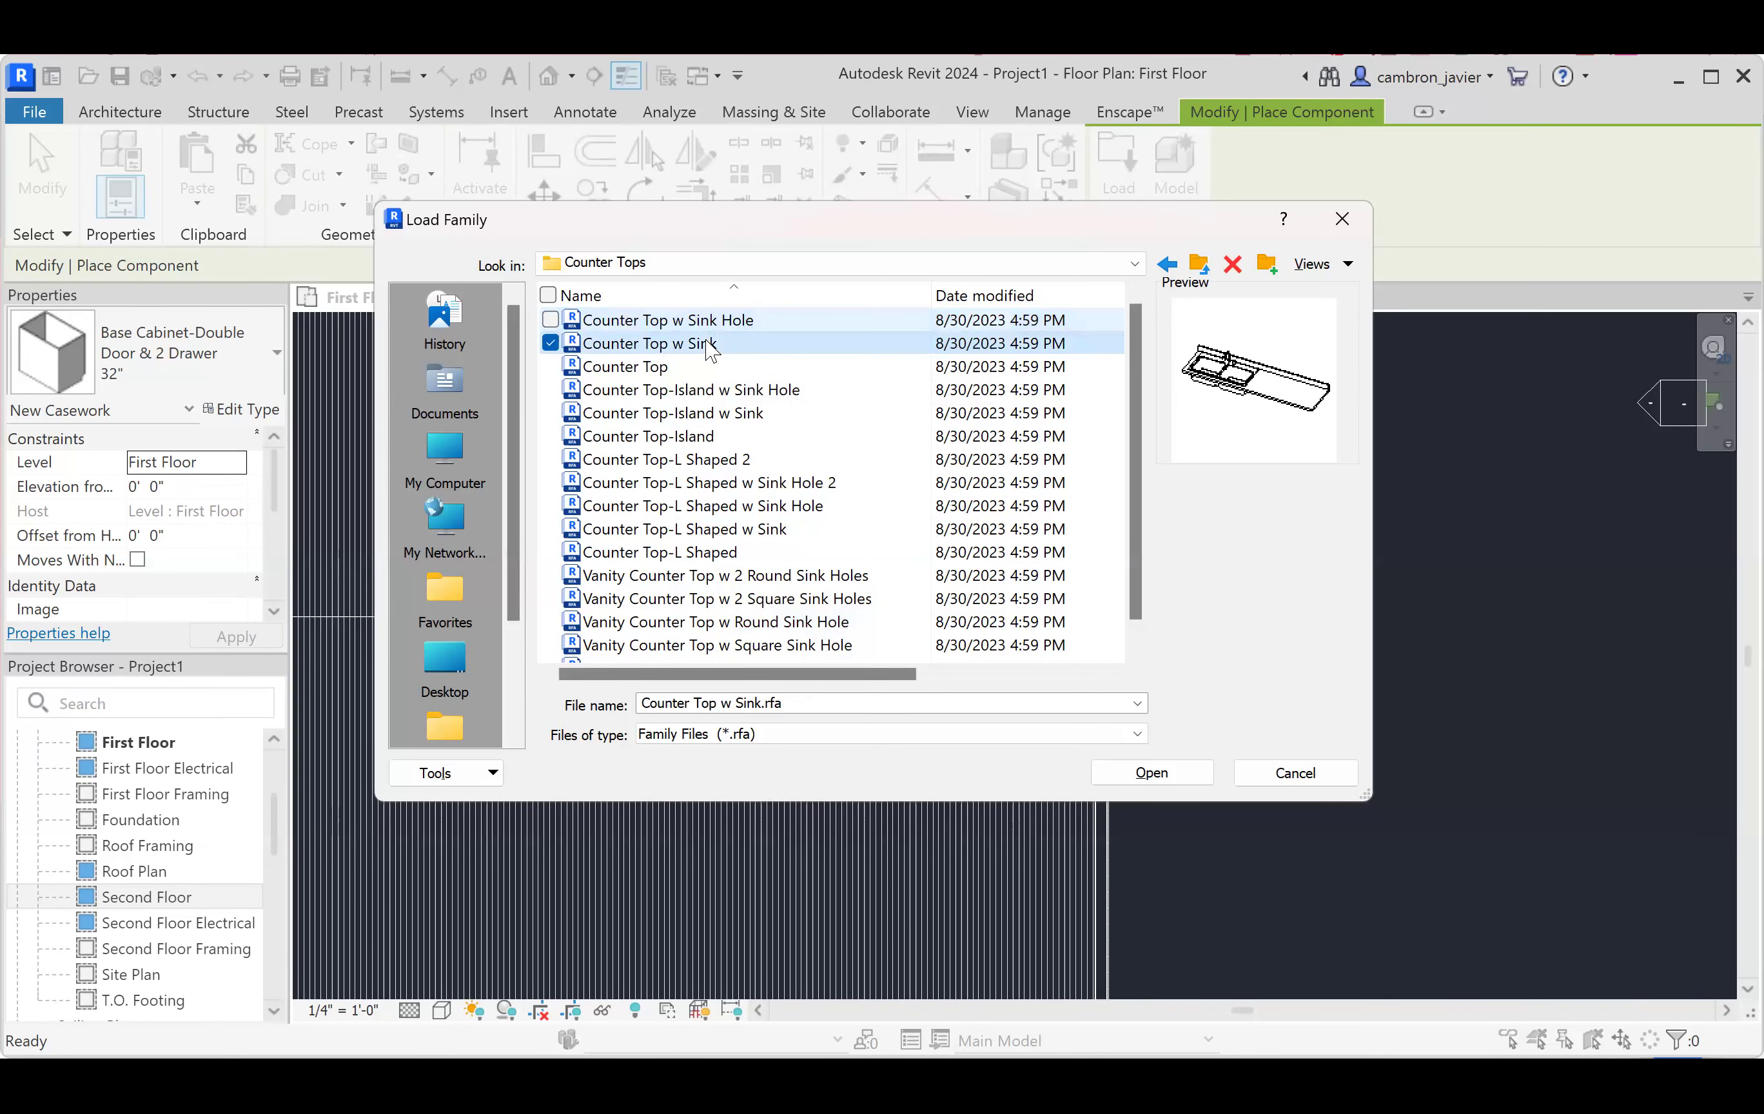
{"action": "left_click", "coordinate": [713, 321]}
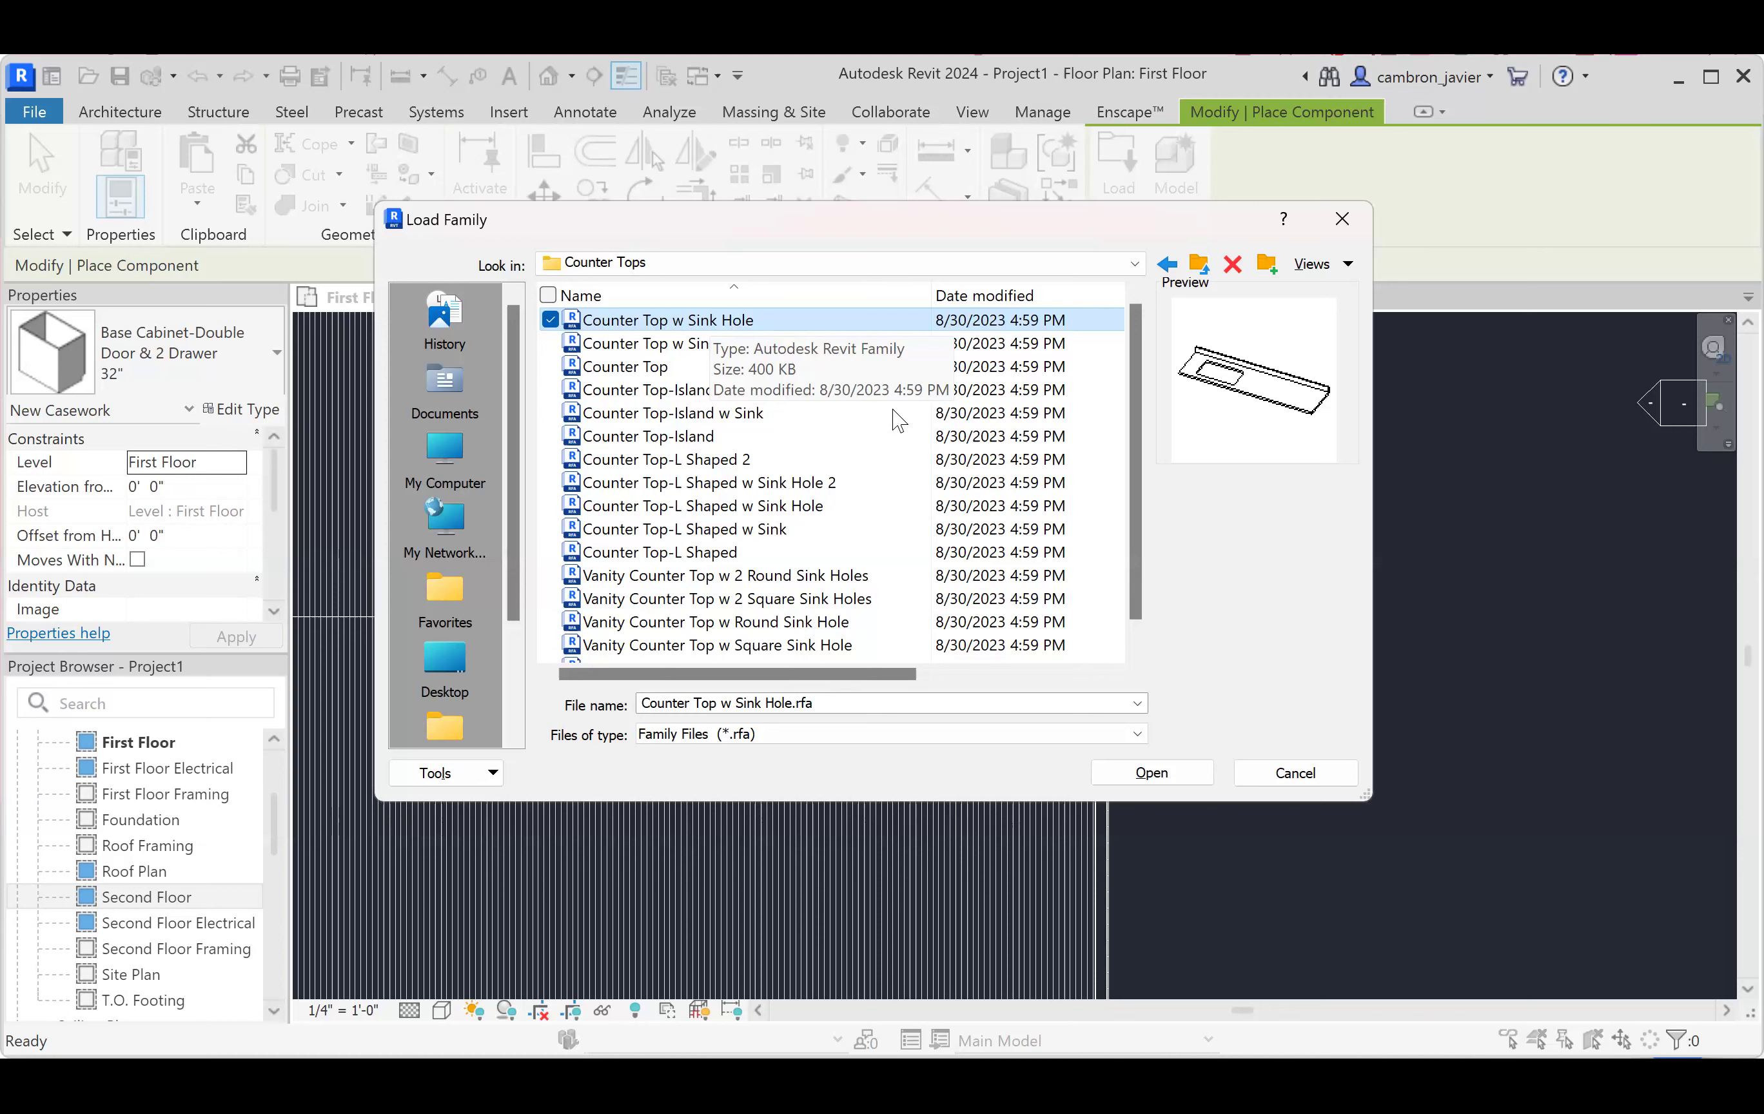
{"action": "left_click", "coordinate": [1146, 772]}
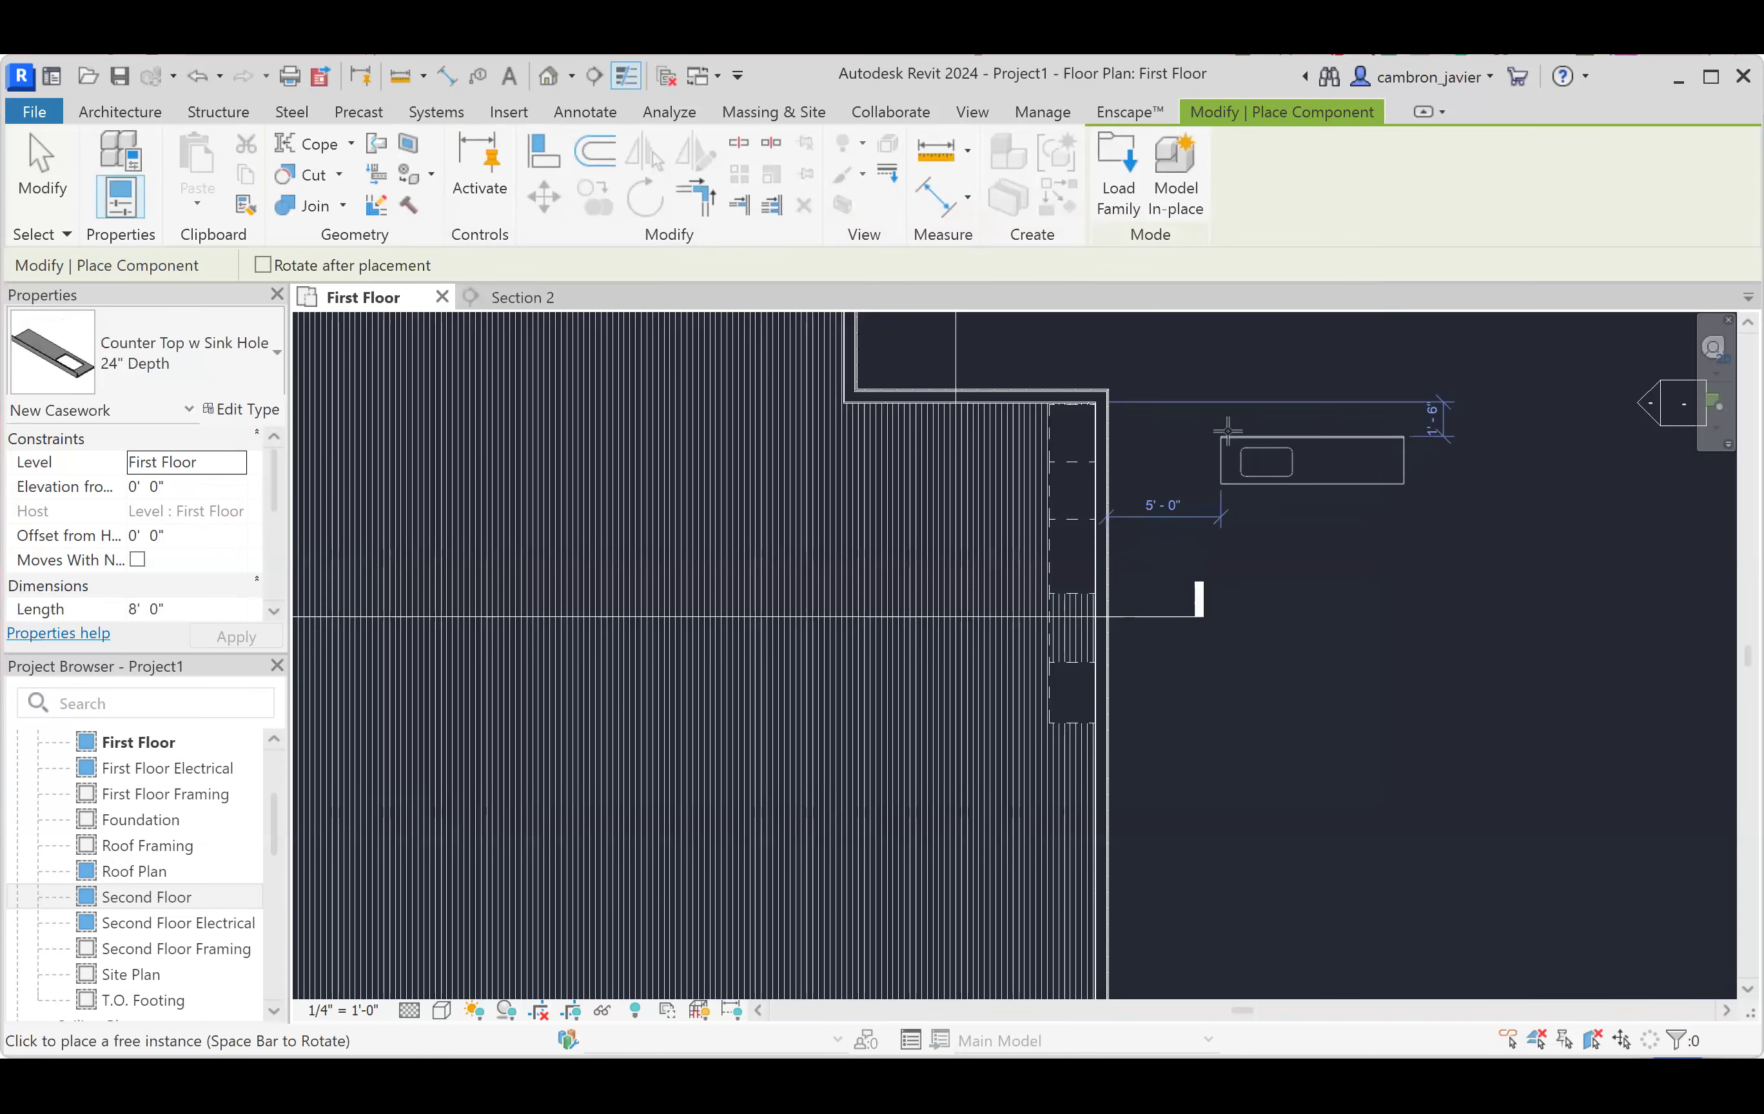
- Rotate the 24" Depth counter top parallel to the cabinet run and place it over the base cabinets in the wall corner
{"action": "scroll", "coordinate": [1201, 457], "scroll_direction": "up", "scroll_amount": 3}
{"action": "scroll", "coordinate": [1139, 441], "scroll_direction": "up", "scroll_amount": 3}
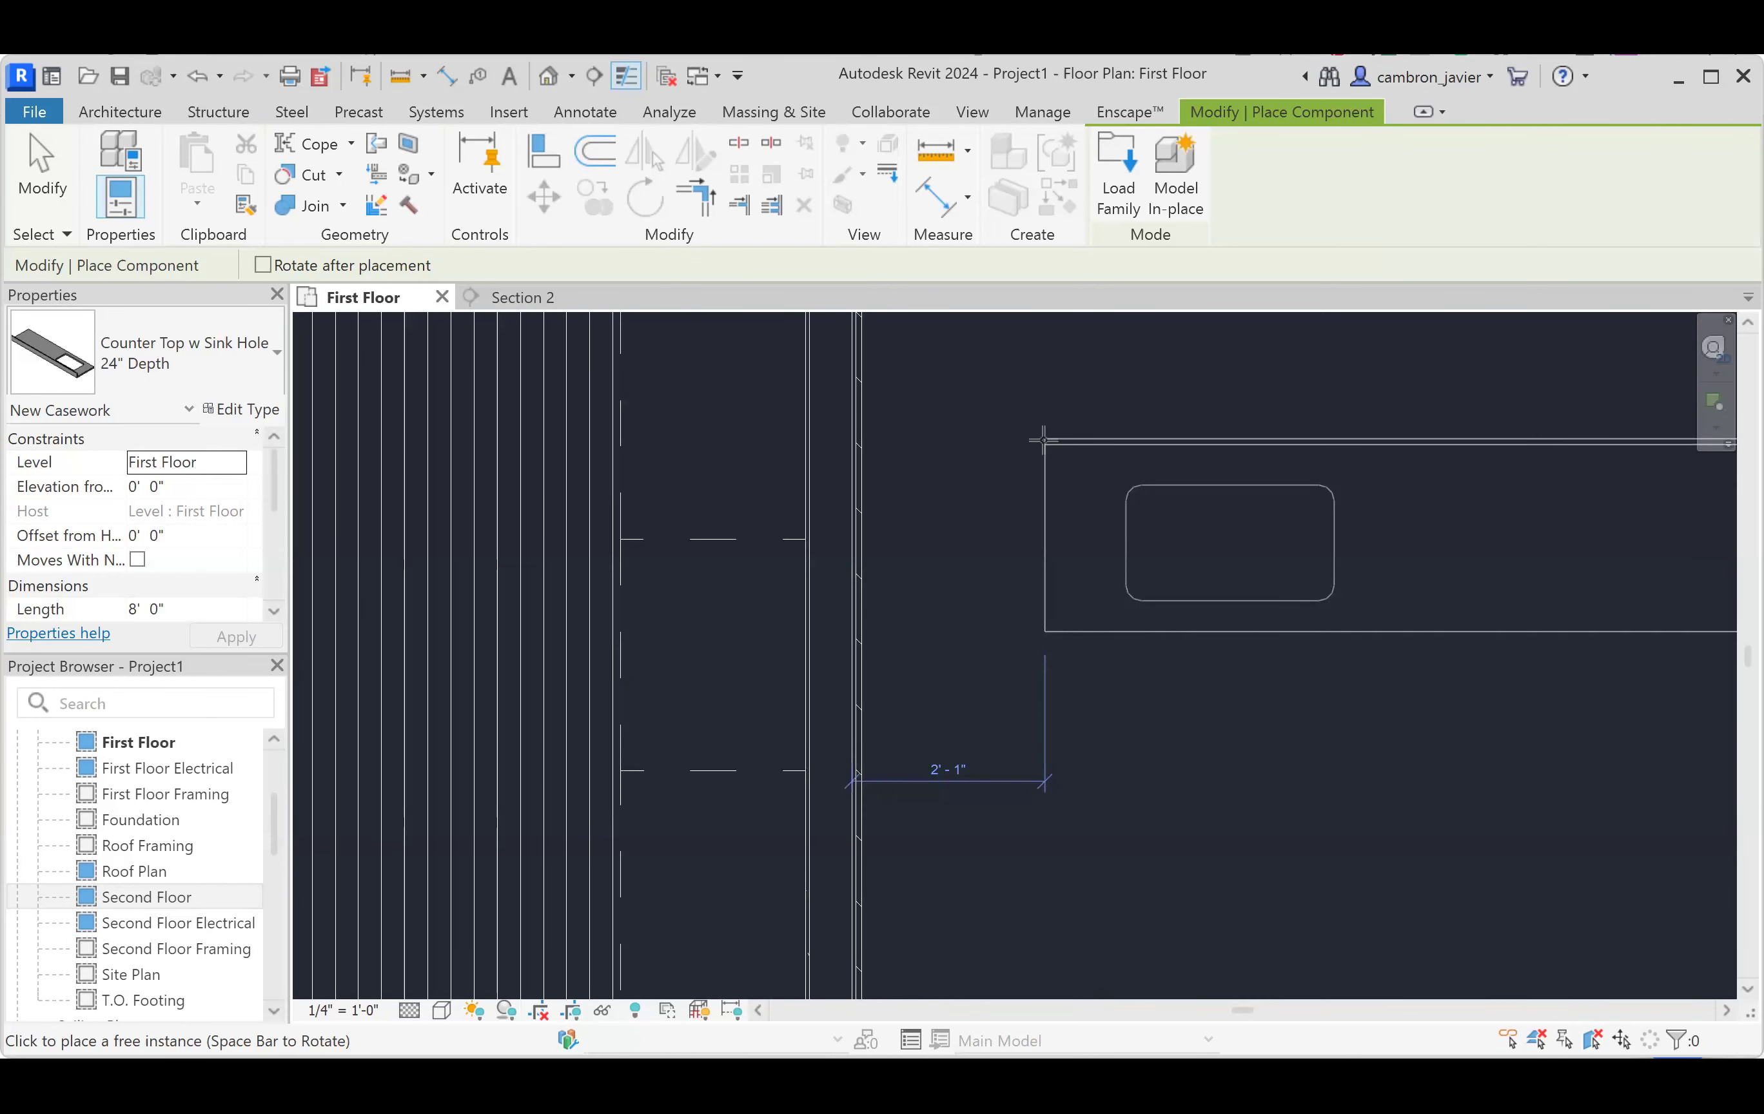
{"action": "scroll", "coordinate": [1042, 440], "scroll_direction": "up", "scroll_amount": 2}
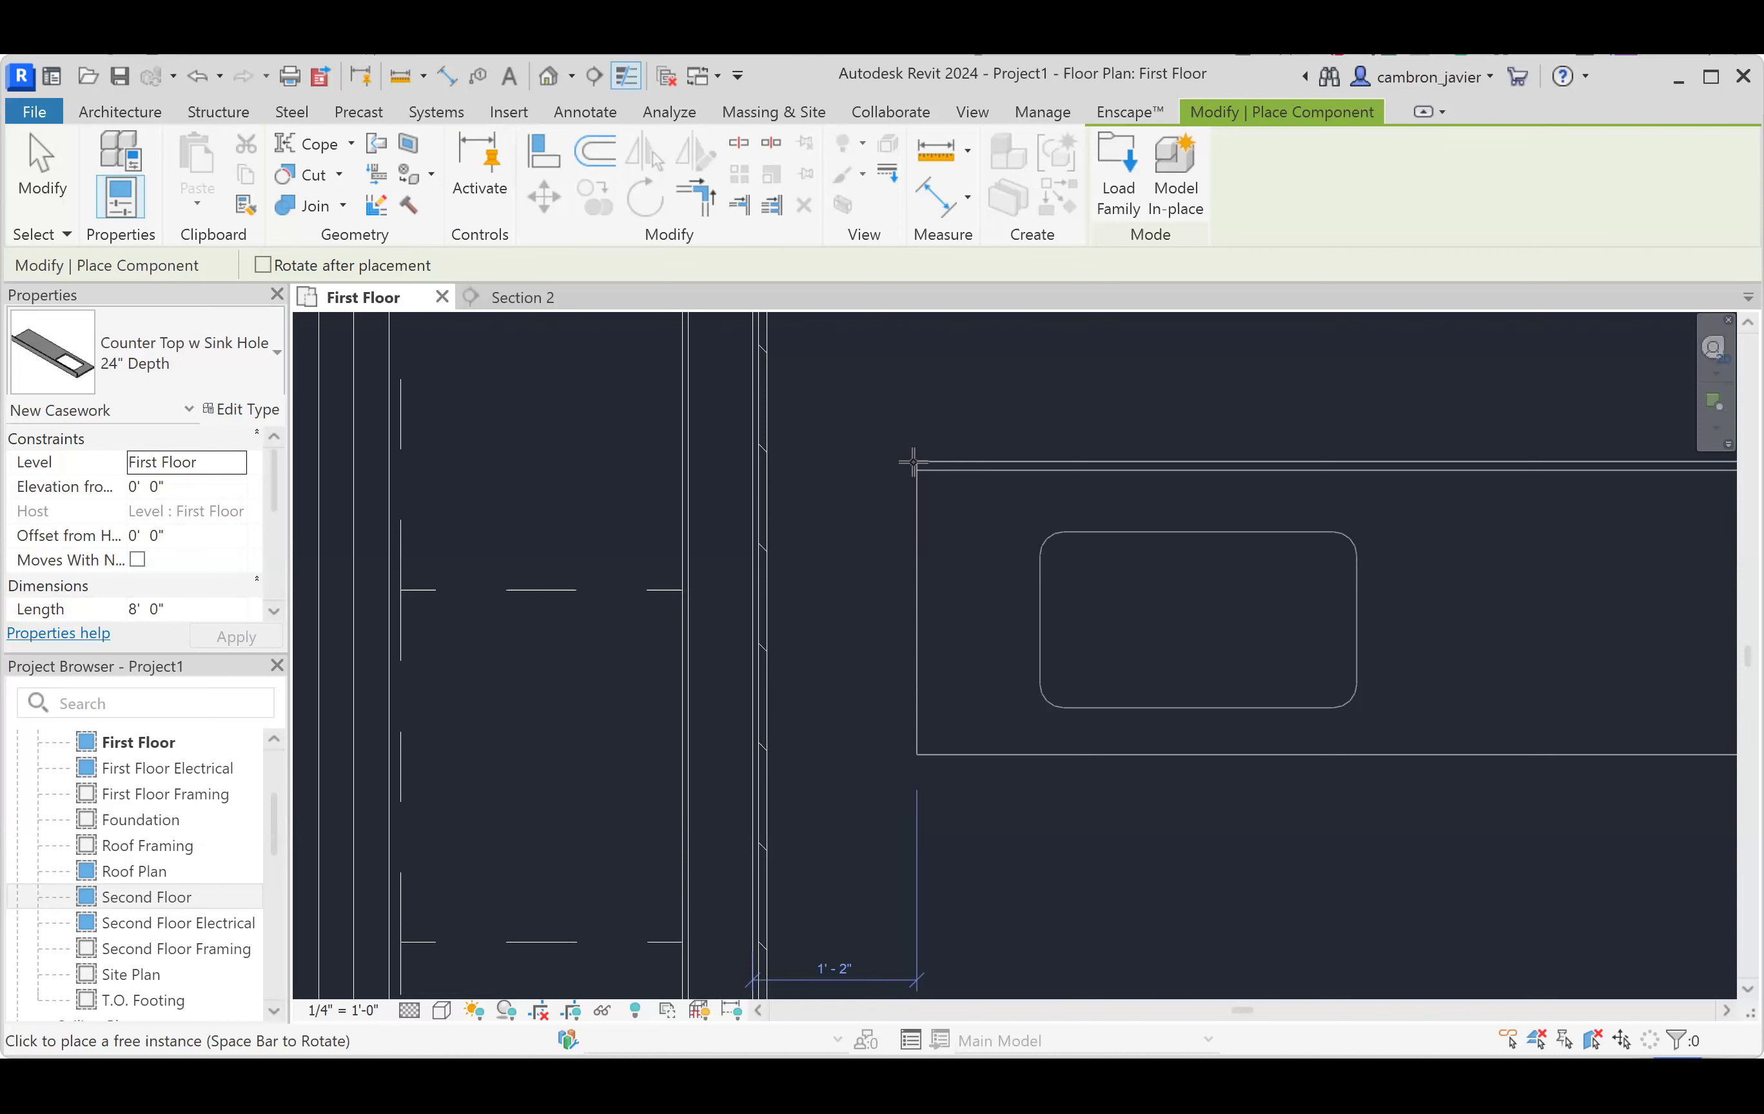
{"action": "scroll", "coordinate": [913, 463], "scroll_direction": "down", "scroll_amount": 5}
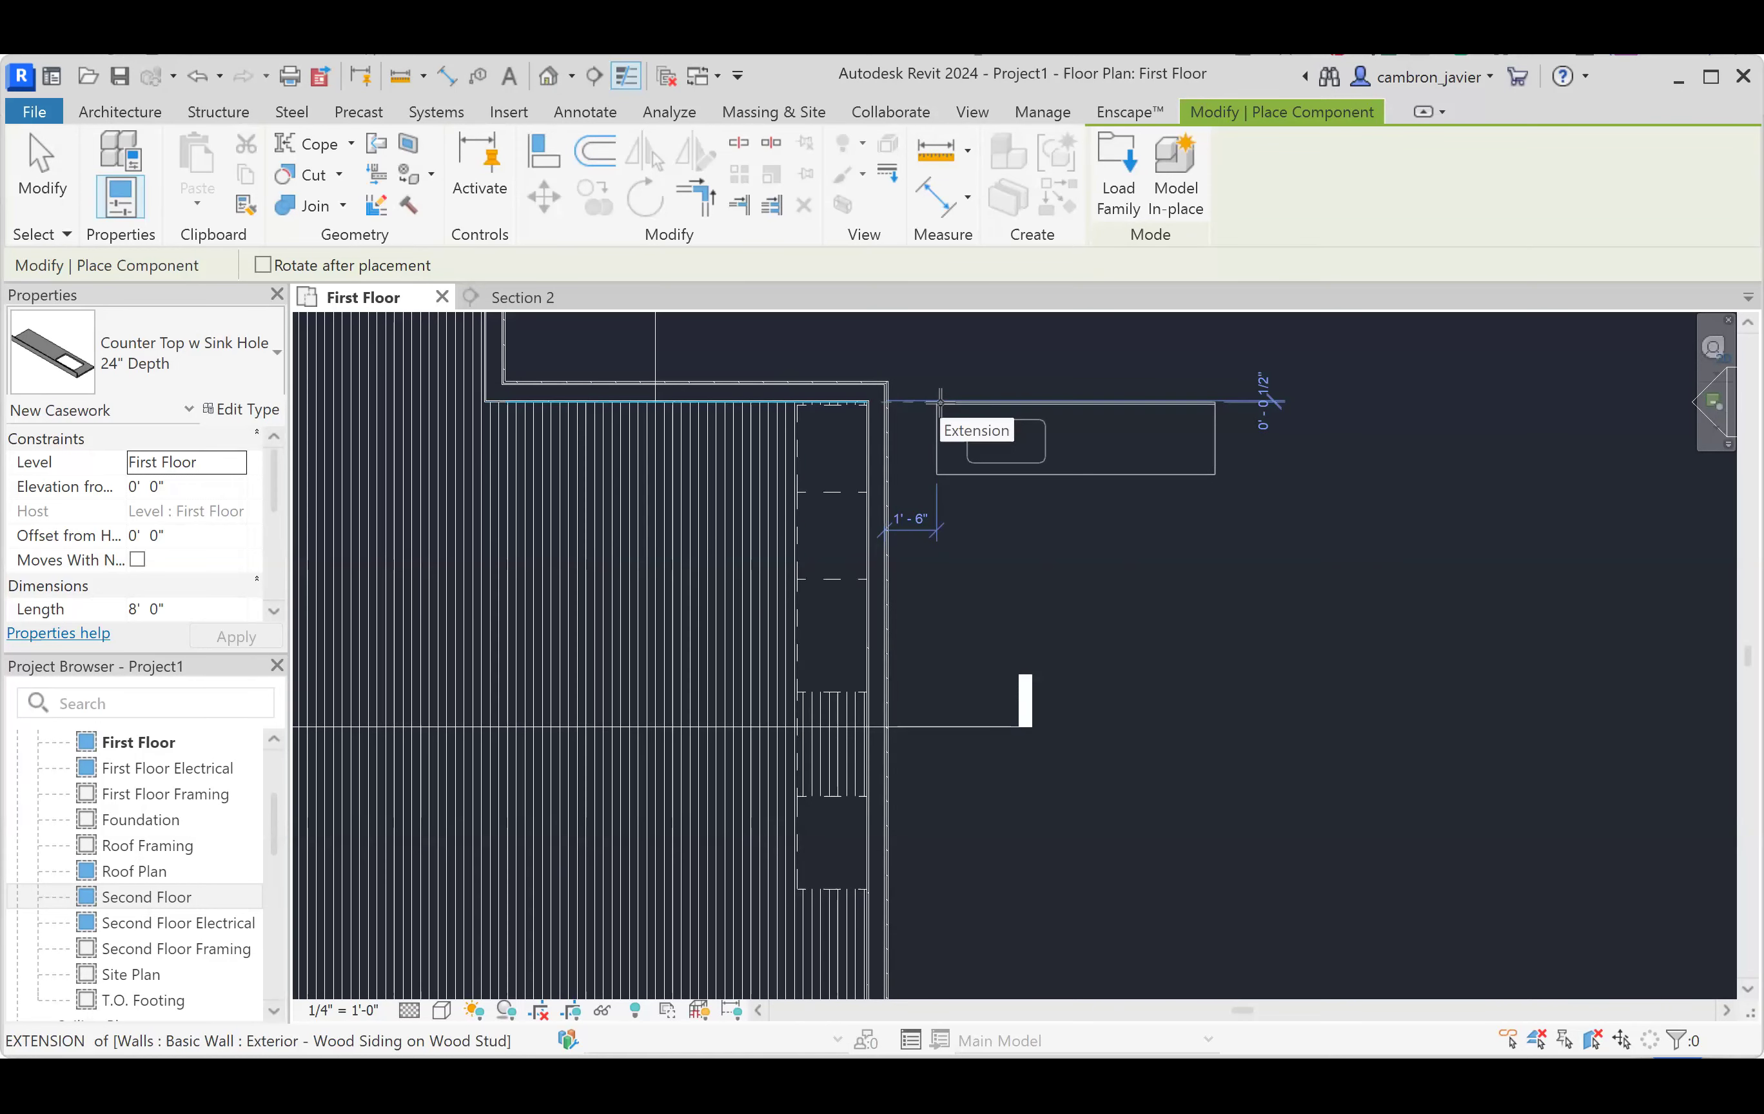
{"action": "key", "text": "space"}
{"action": "key", "text": "space"}
{"action": "scroll", "coordinate": [969, 406], "scroll_direction": "up", "scroll_amount": 3}
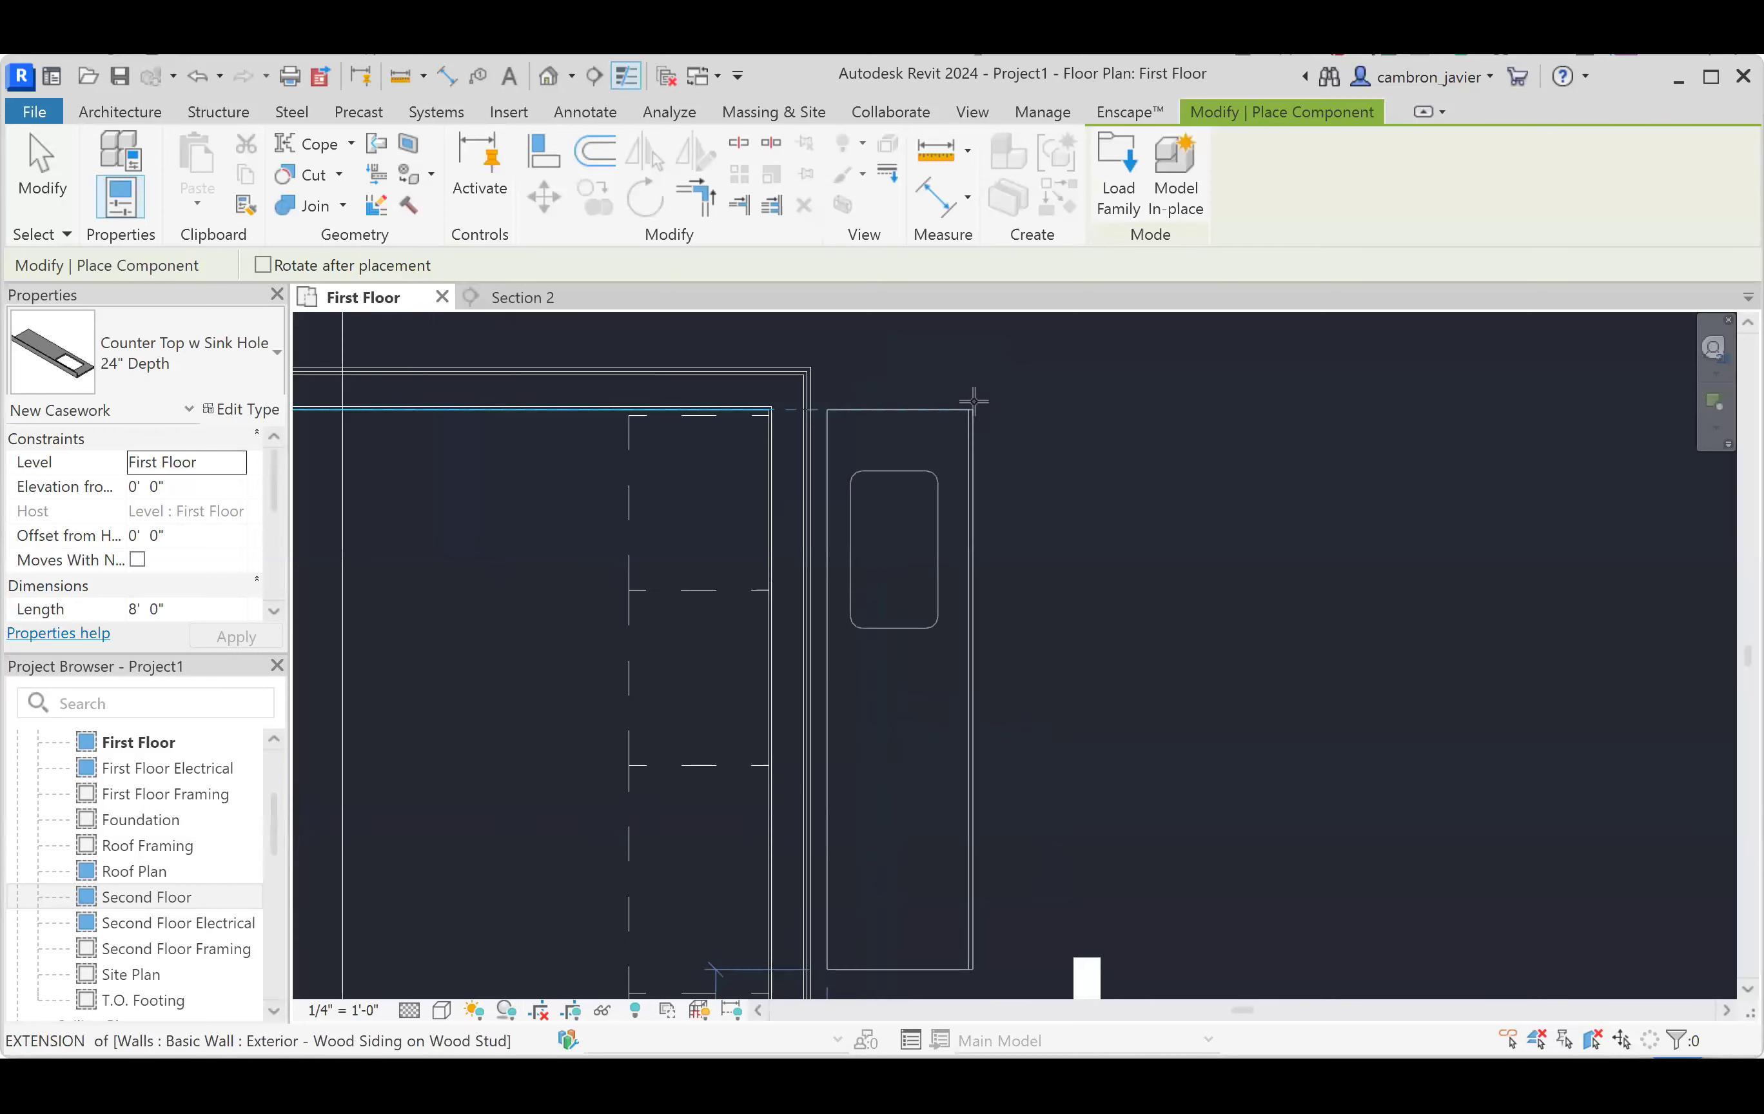
{"action": "scroll", "coordinate": [980, 417], "scroll_direction": "up", "scroll_amount": 2}
{"action": "scroll", "coordinate": [488, 396], "scroll_direction": "up", "scroll_amount": 2}
{"action": "scroll", "coordinate": [663, 428], "scroll_direction": "up", "scroll_amount": 2}
{"action": "left_click", "coordinate": [737, 442]}
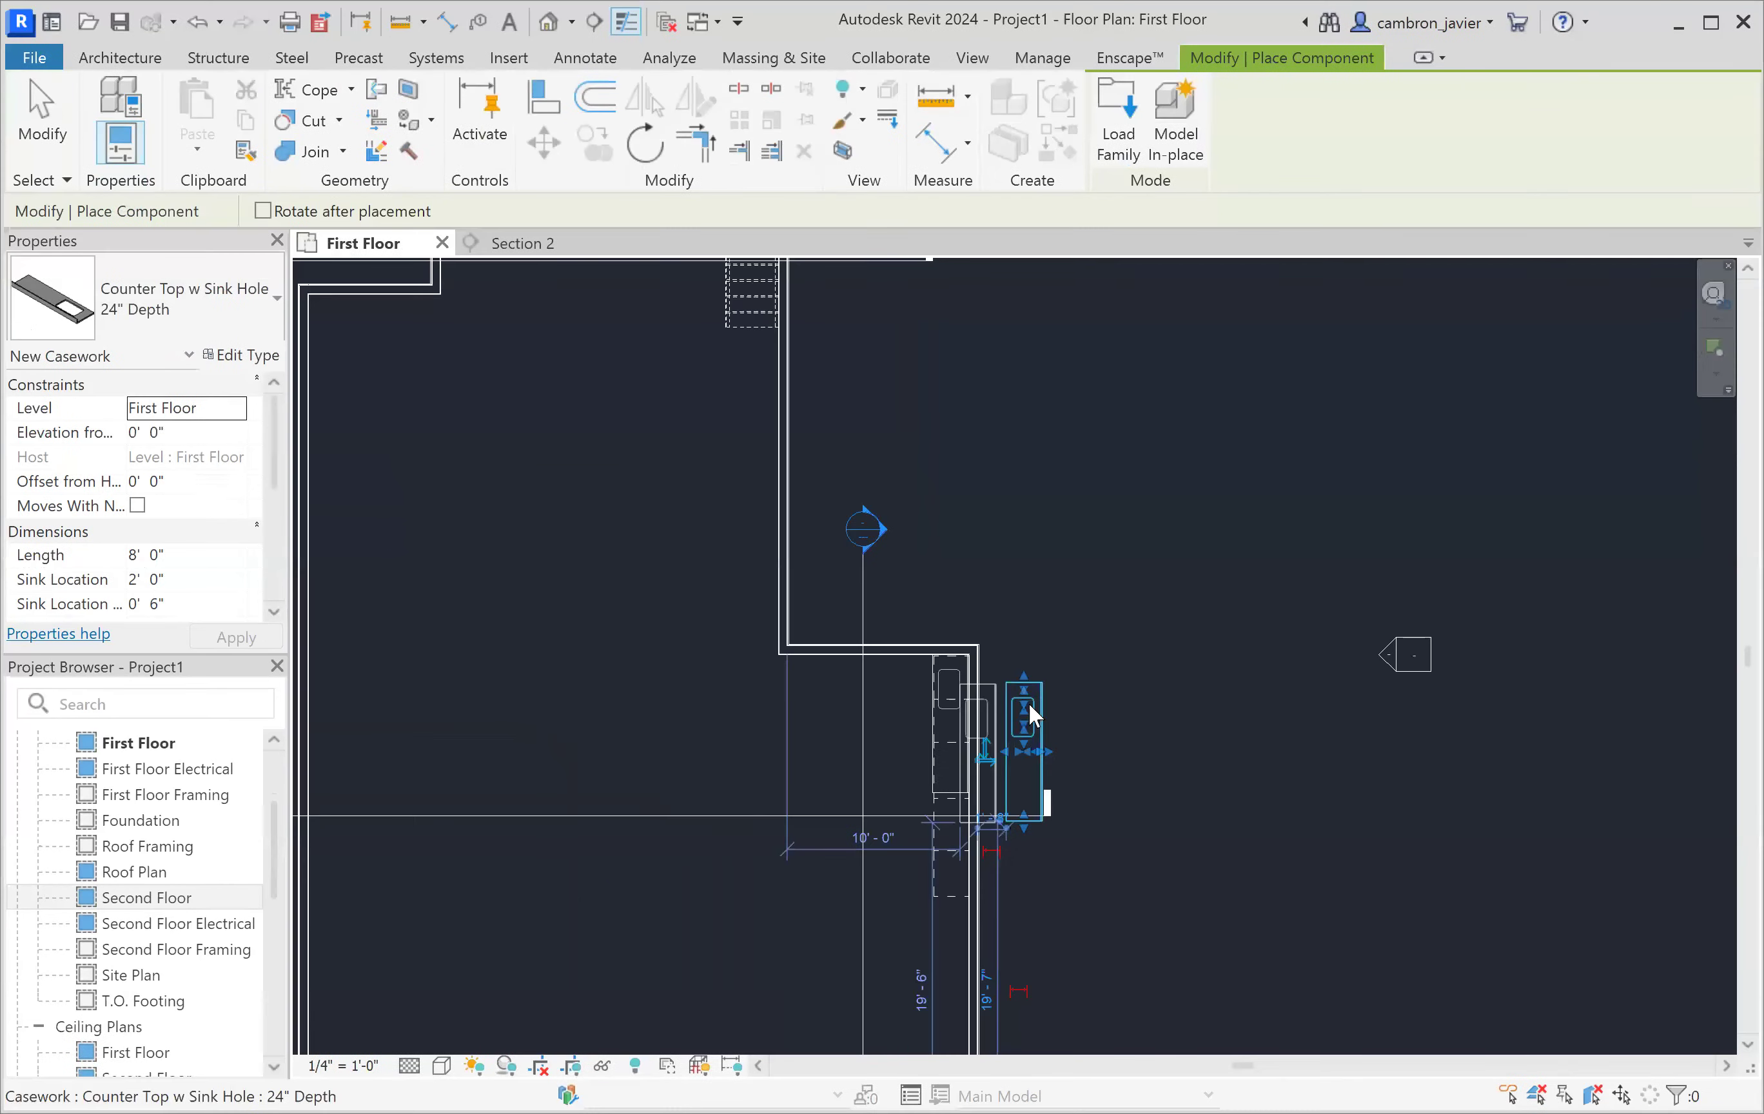
- End component placement and delete the stray counter top outside the exterior wall
{"action": "scroll", "coordinate": [1062, 700], "scroll_direction": "up", "scroll_amount": 3}
{"action": "key", "text": "Escape"}
{"action": "left_click", "coordinate": [1058, 690]}
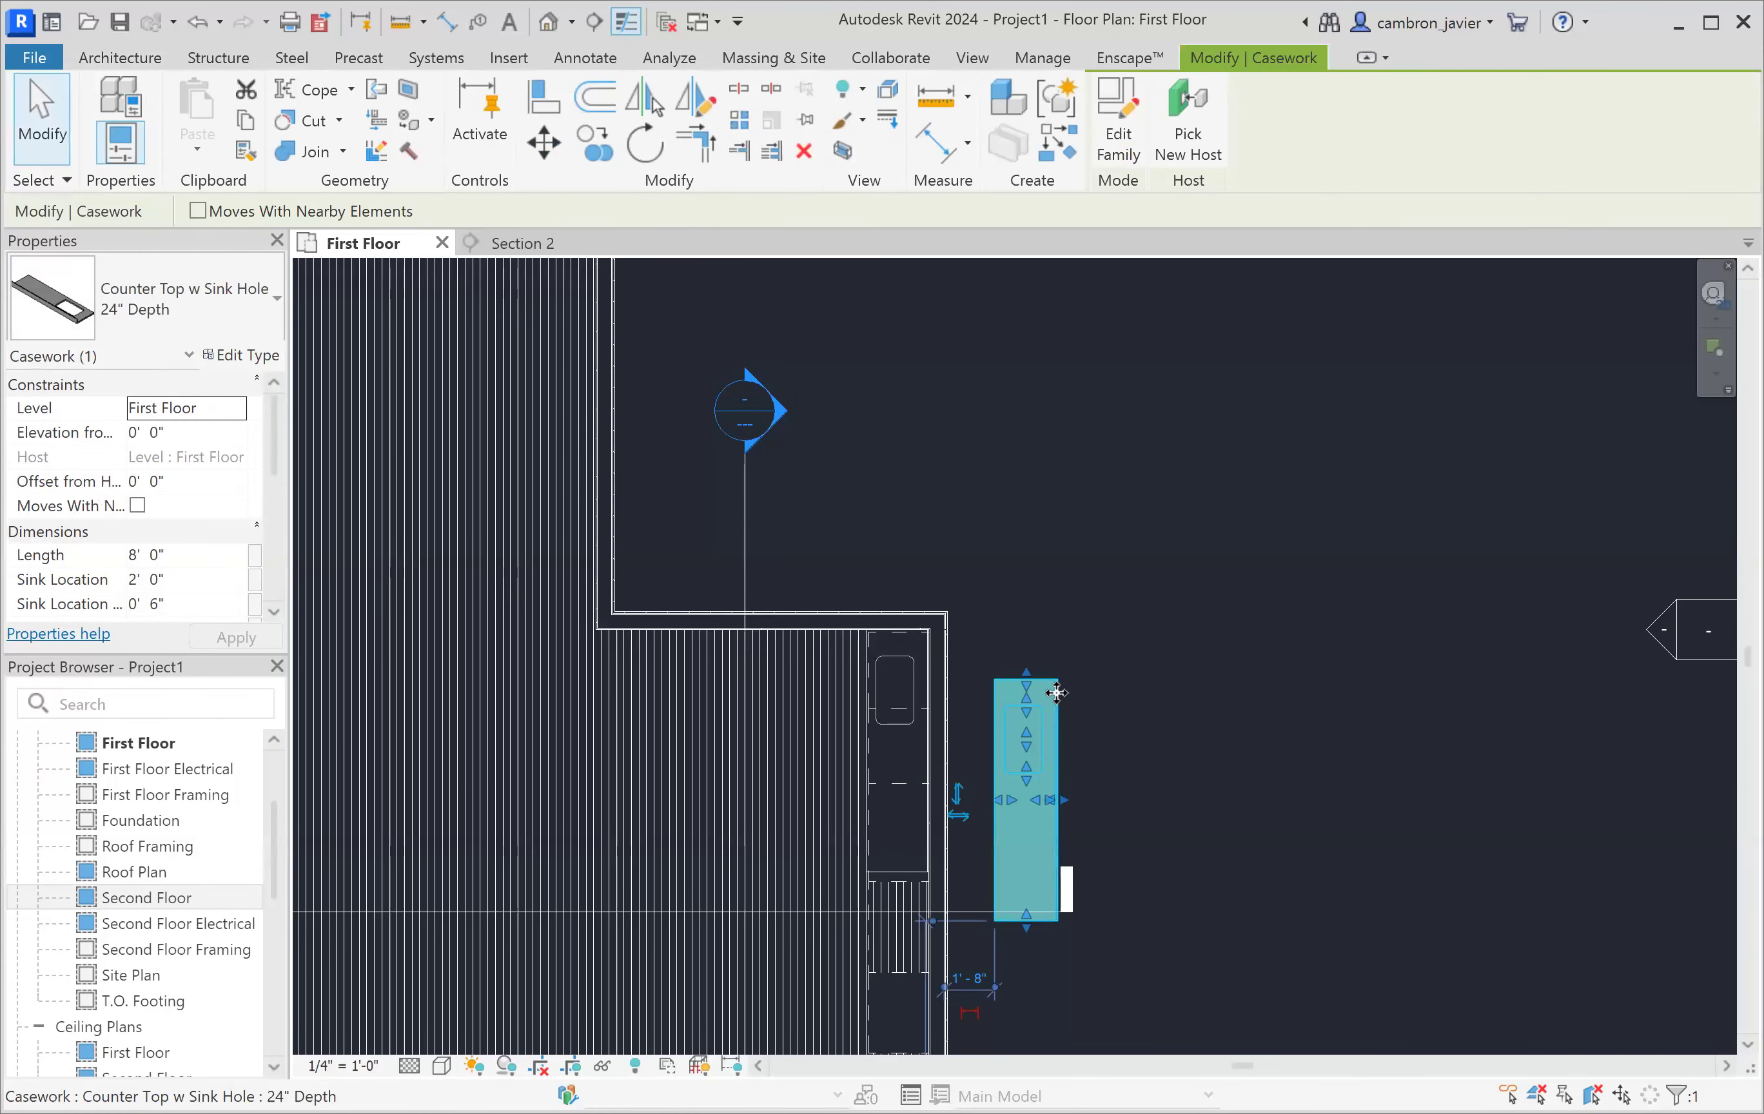
{"action": "key", "text": "Delete"}
- Examine how the placed counter top fits the wall corner and overhangs the base cabinets
{"action": "scroll", "coordinate": [937, 789], "scroll_direction": "up", "scroll_amount": 1}
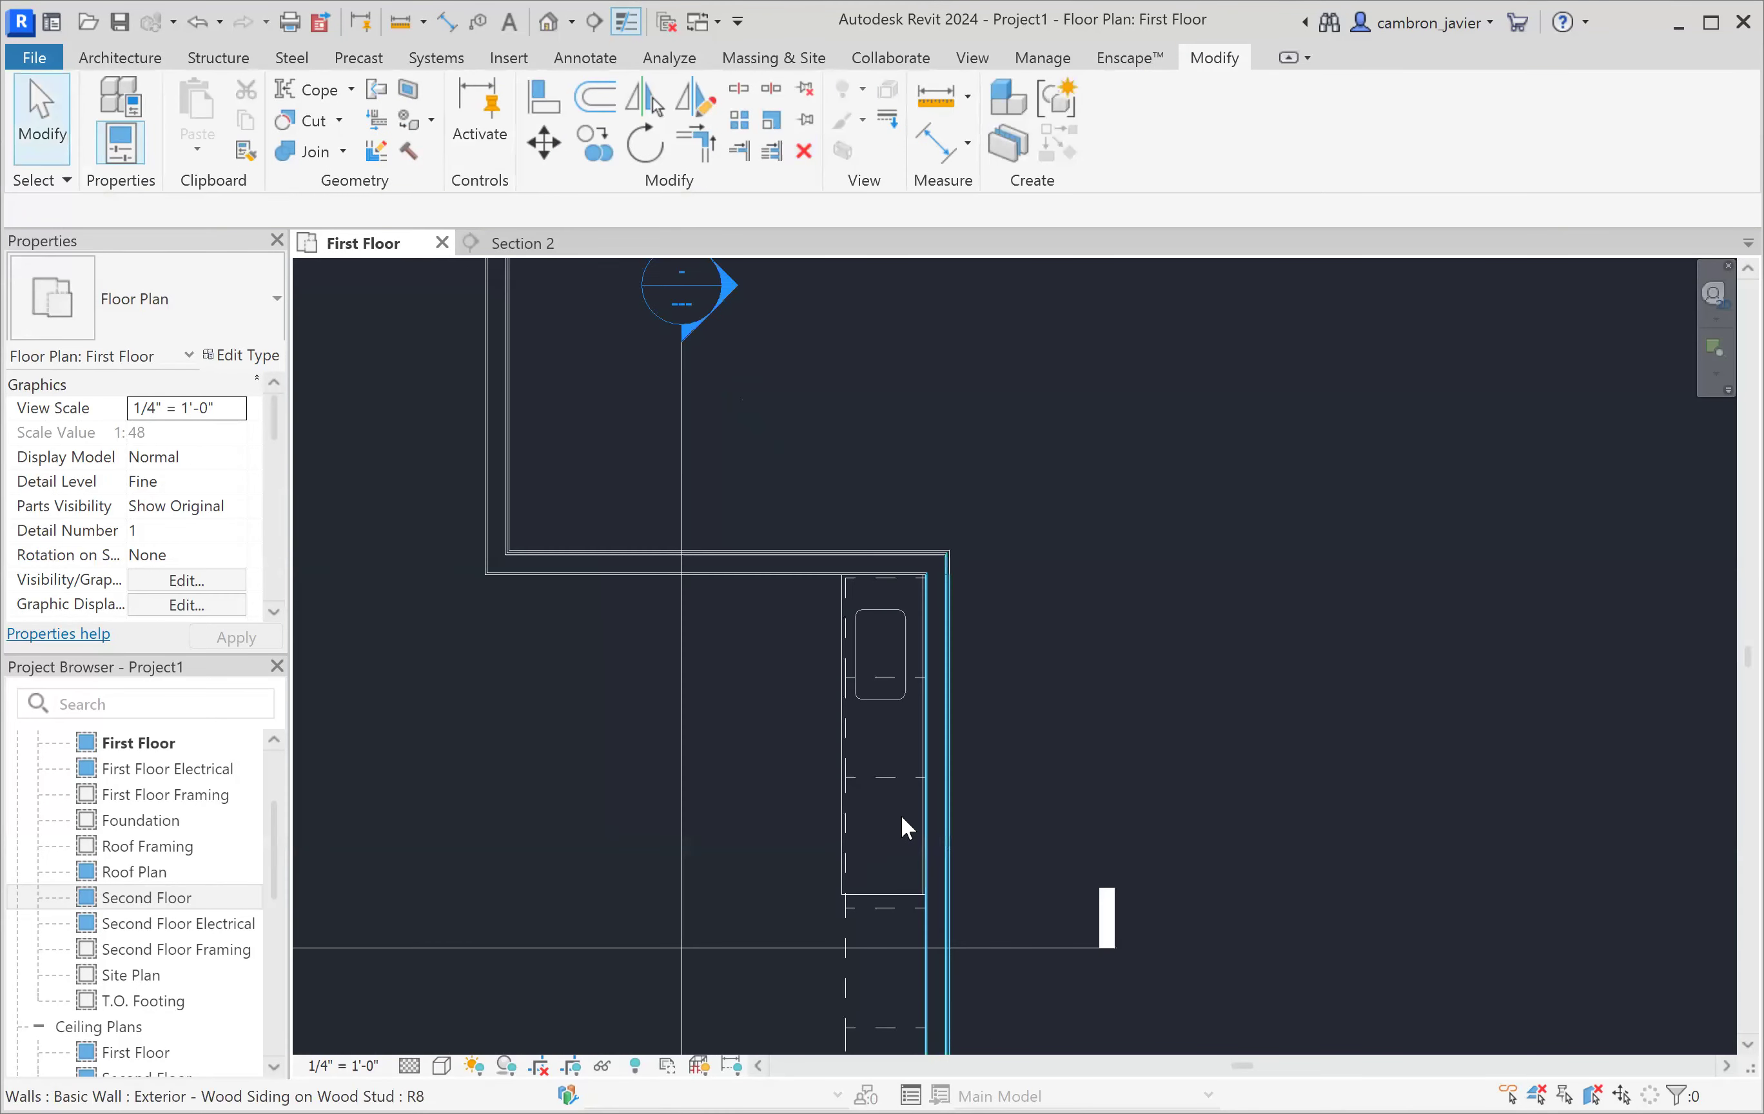
{"action": "left_click", "coordinate": [871, 887]}
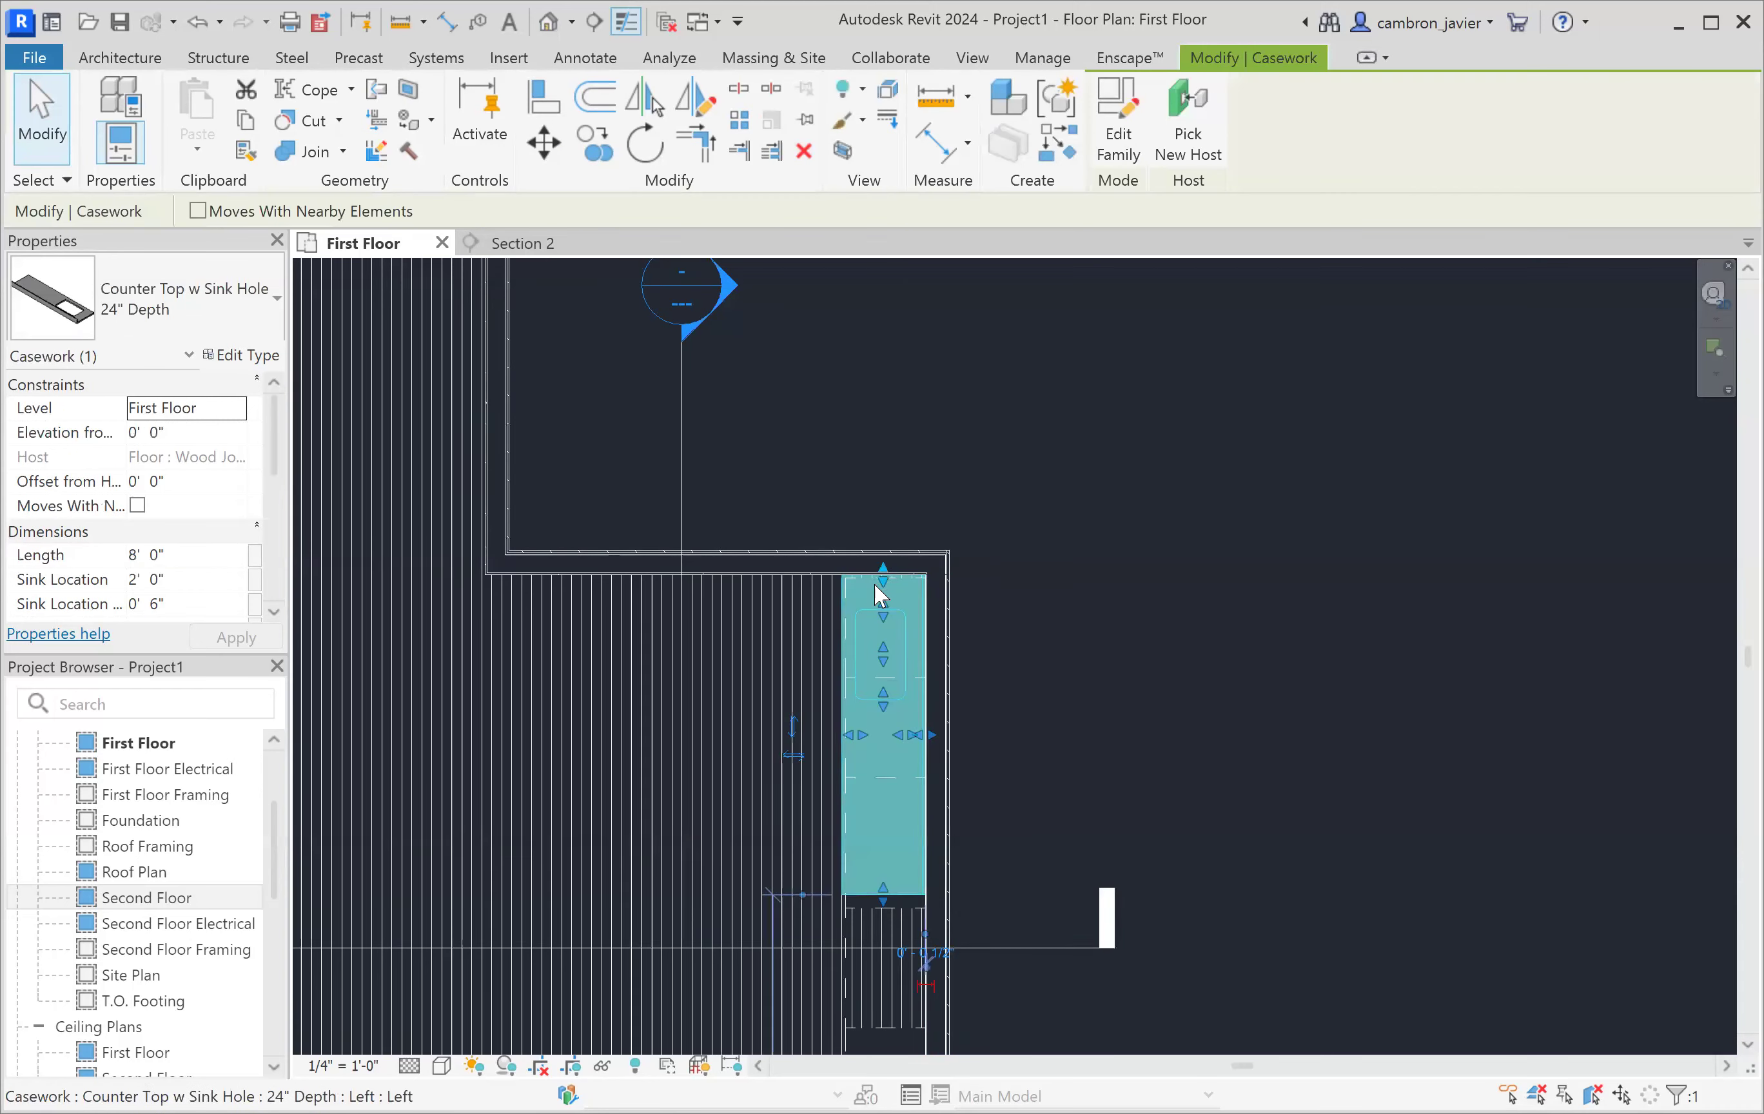
{"action": "scroll", "coordinate": [881, 595], "scroll_direction": "up", "scroll_amount": 4}
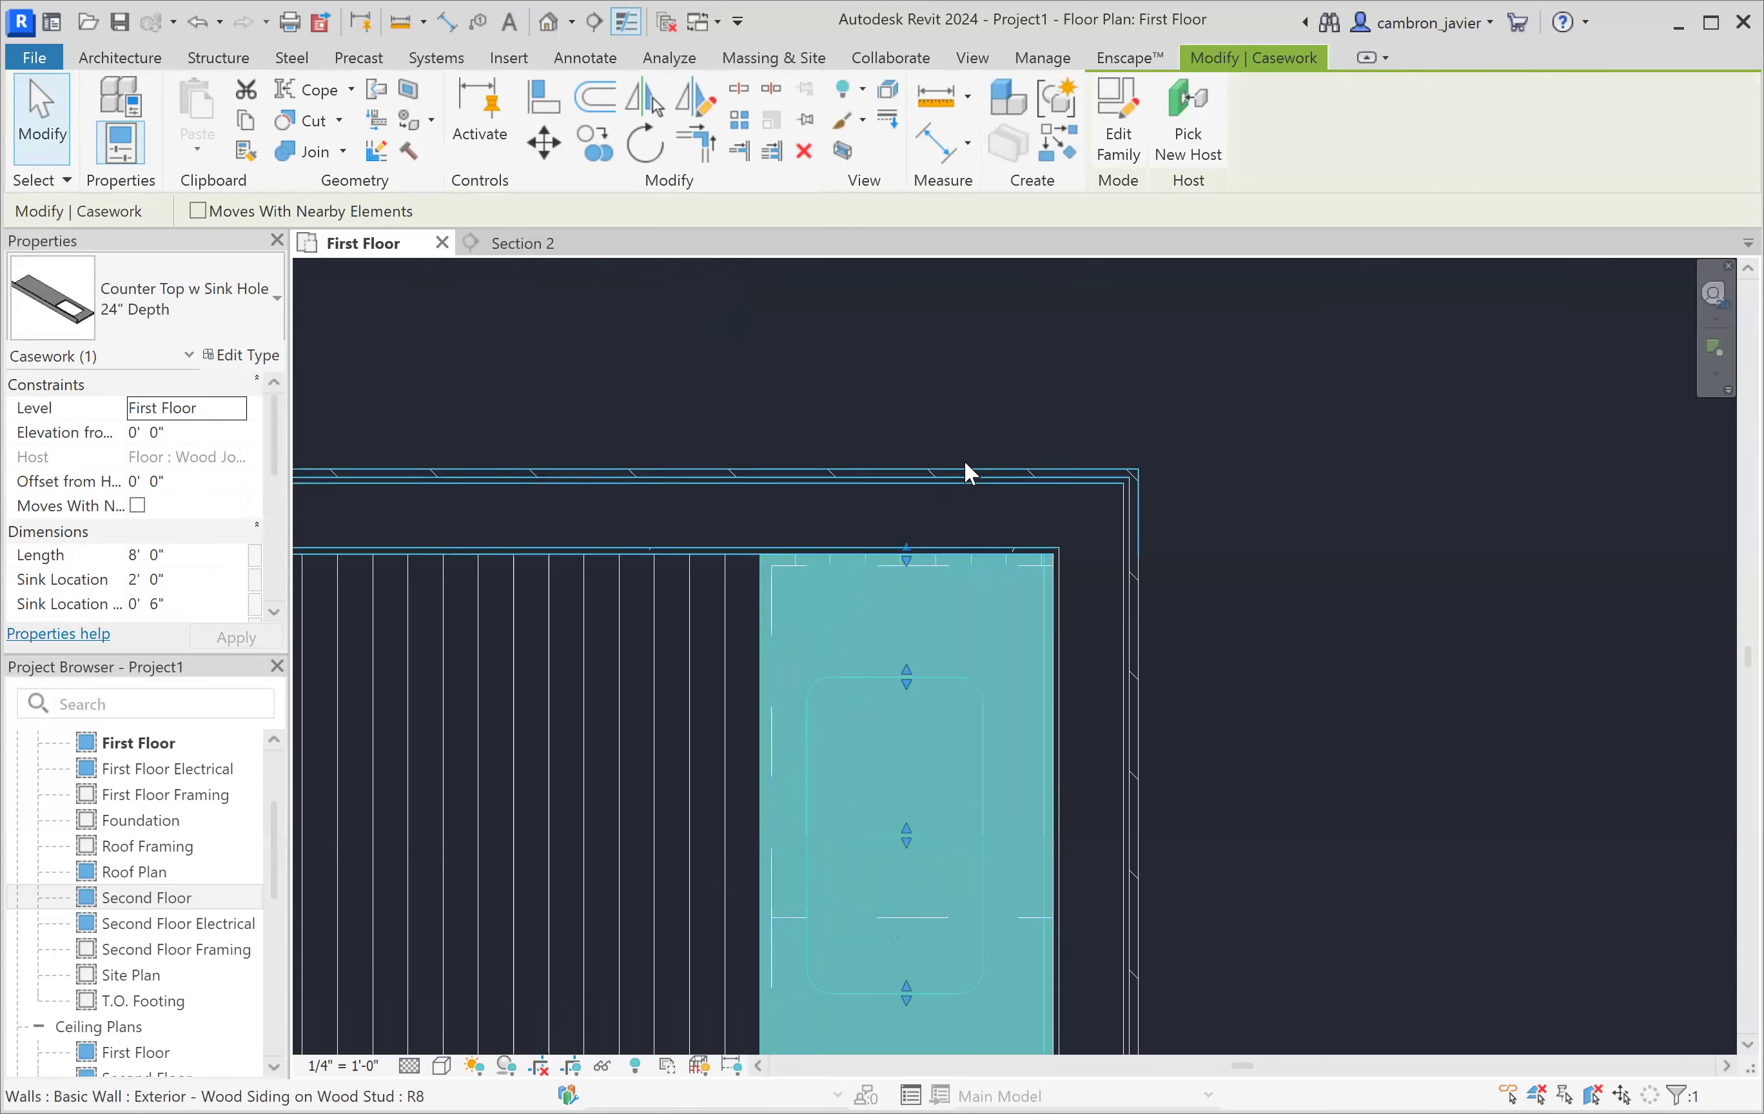
{"action": "scroll", "coordinate": [1042, 552], "scroll_direction": "up", "scroll_amount": 2}
{"action": "left_click", "coordinate": [1460, 524]}
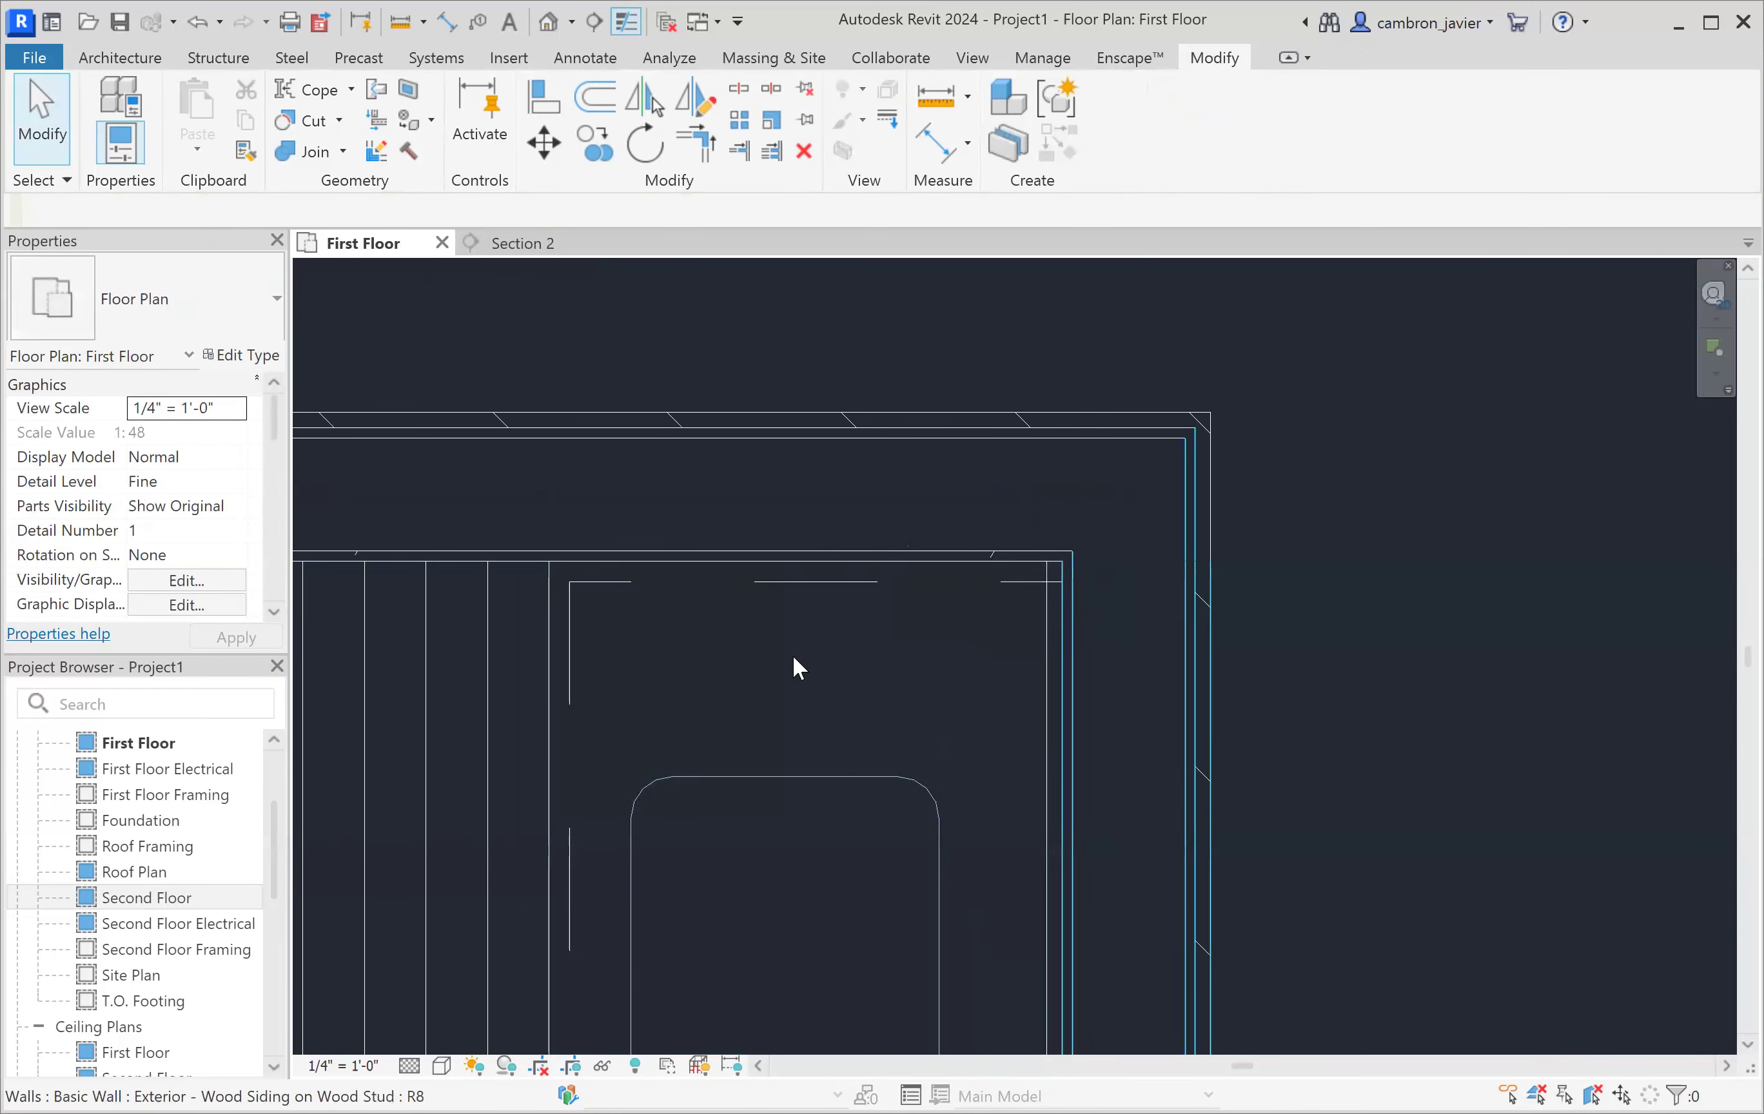
{"action": "left_click", "coordinate": [550, 630]}
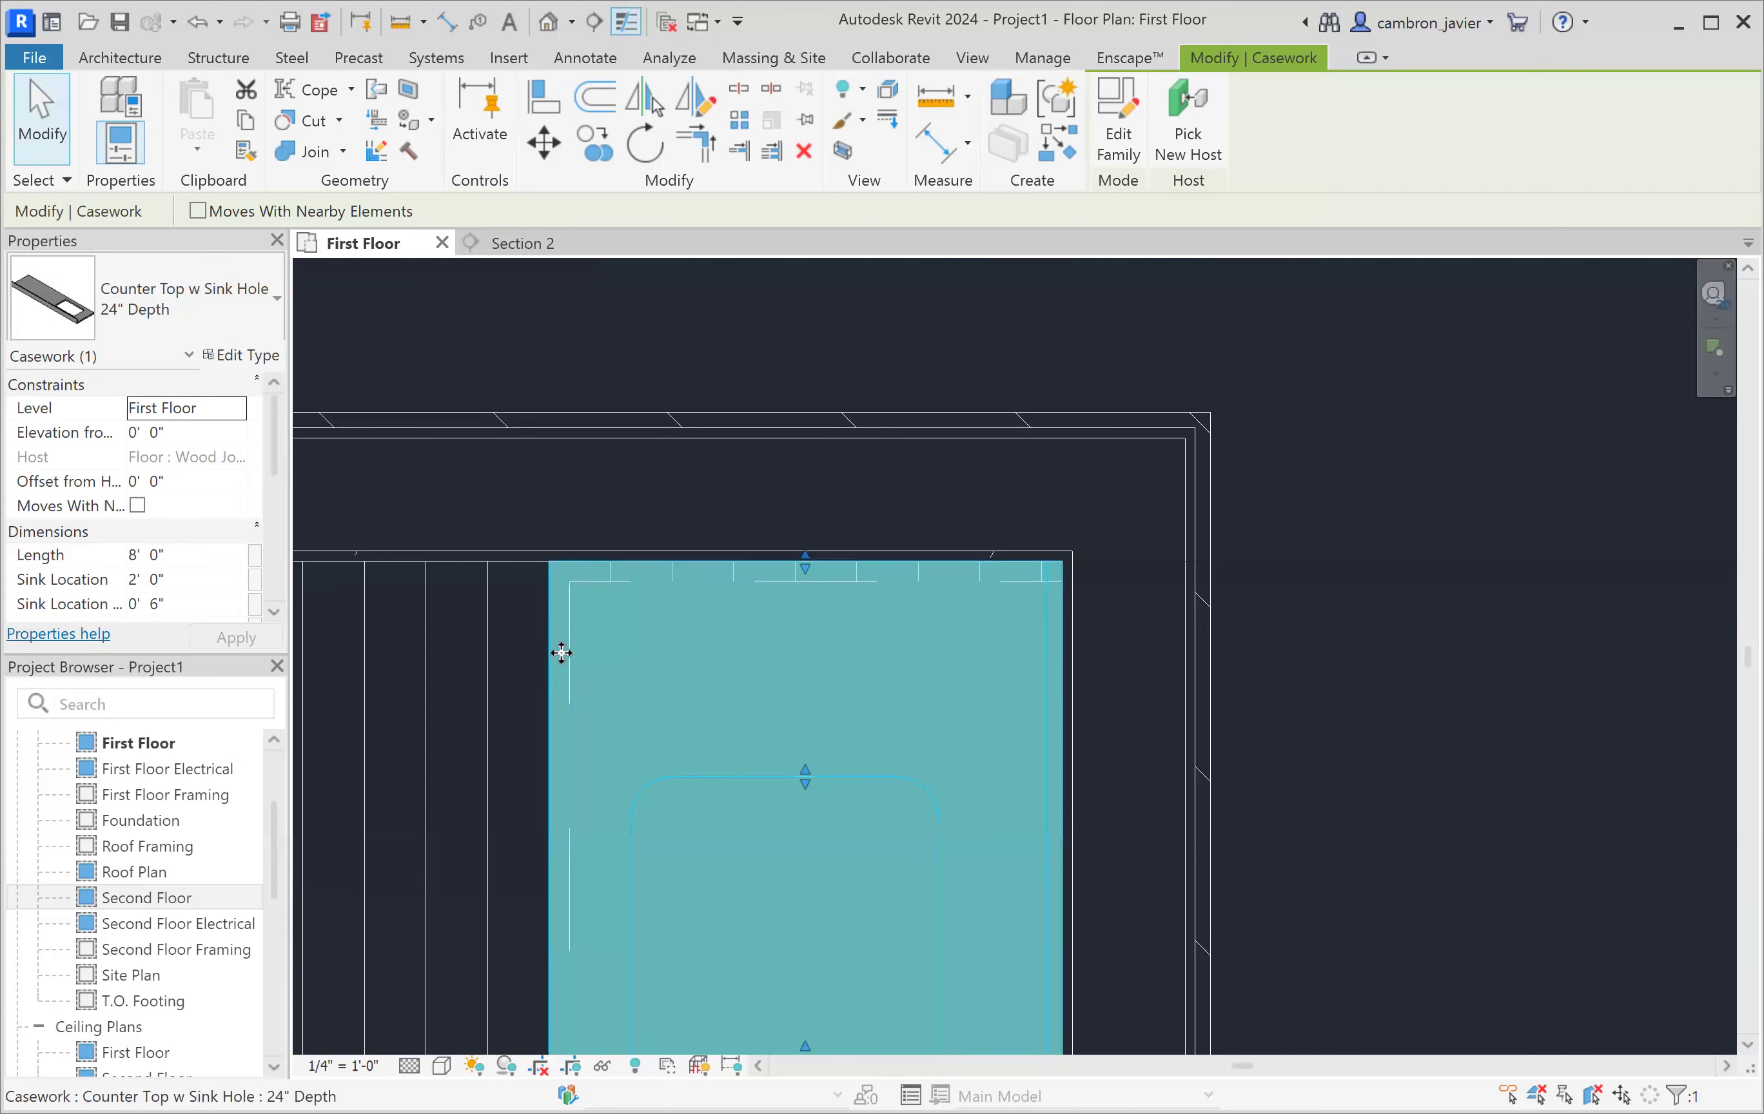
{"action": "scroll", "coordinate": [707, 586], "scroll_direction": "down", "scroll_amount": 2}
{"action": "scroll", "coordinate": [707, 582], "scroll_direction": "down", "scroll_amount": 5}
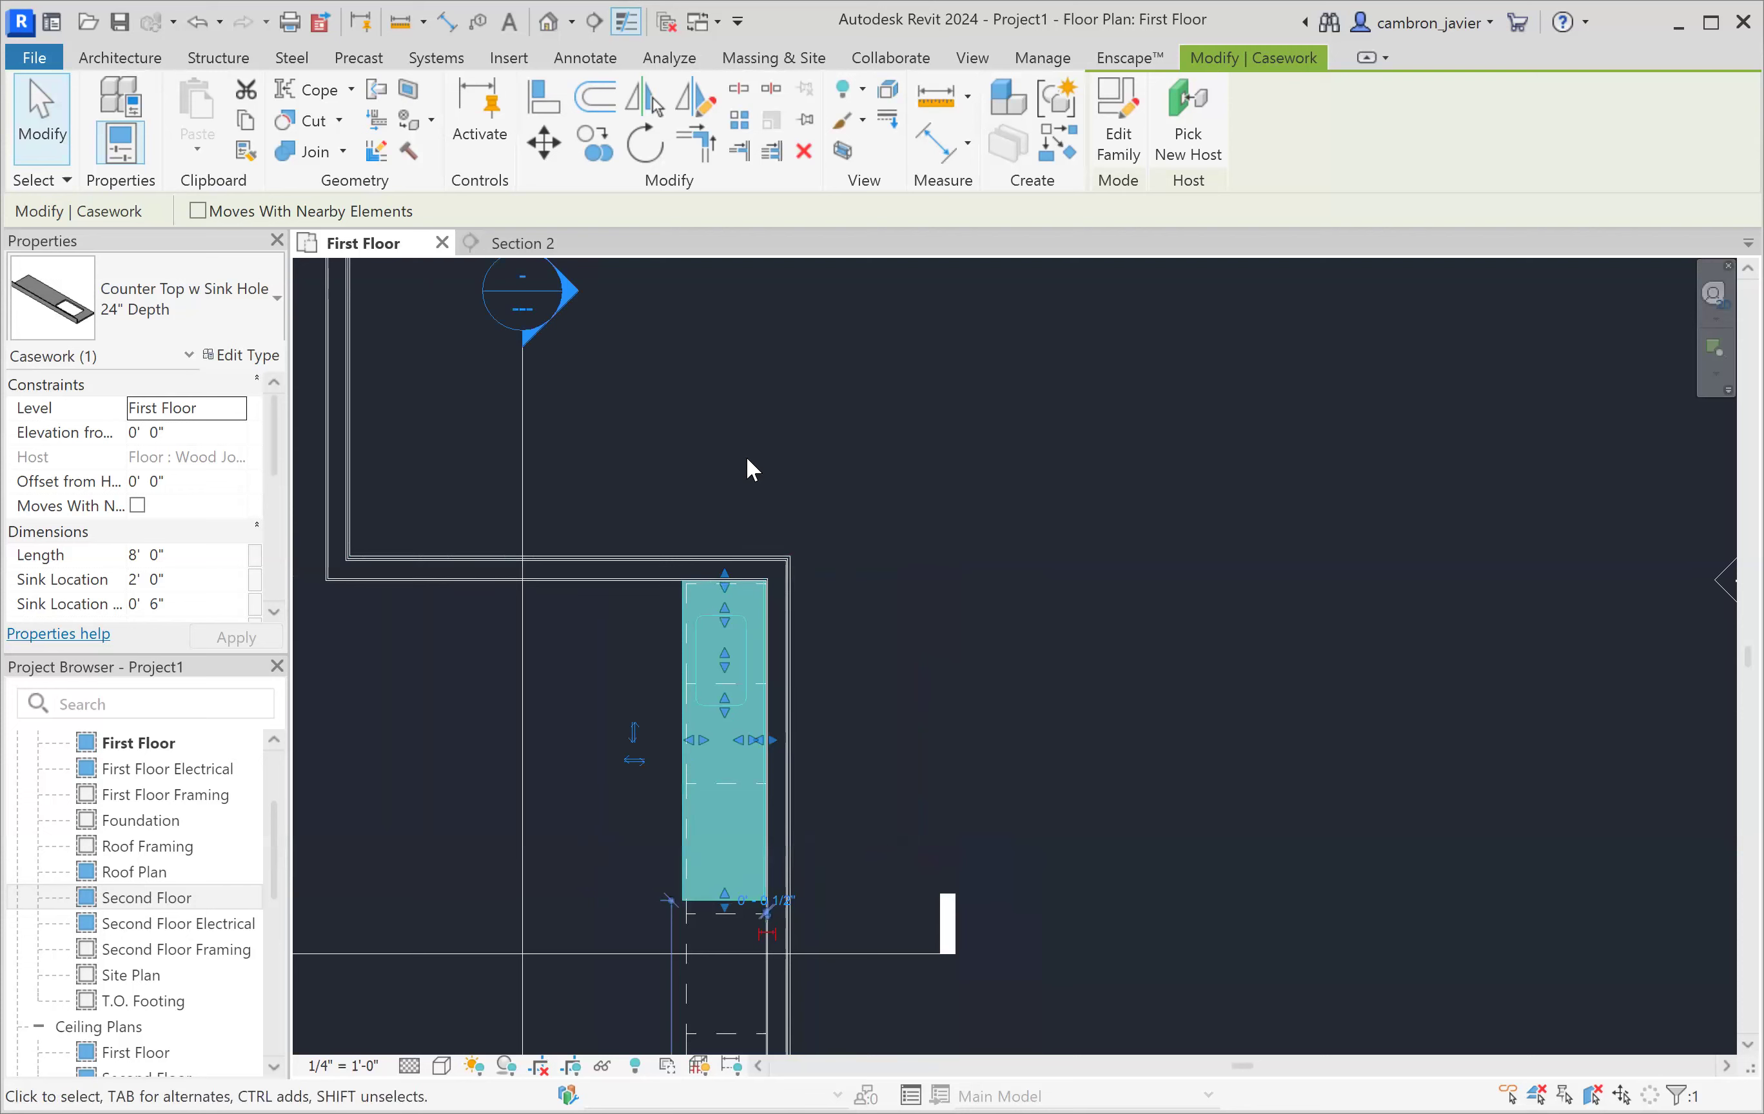
{"action": "left_click", "coordinate": [746, 456]}
{"action": "left_click", "coordinate": [686, 618]}
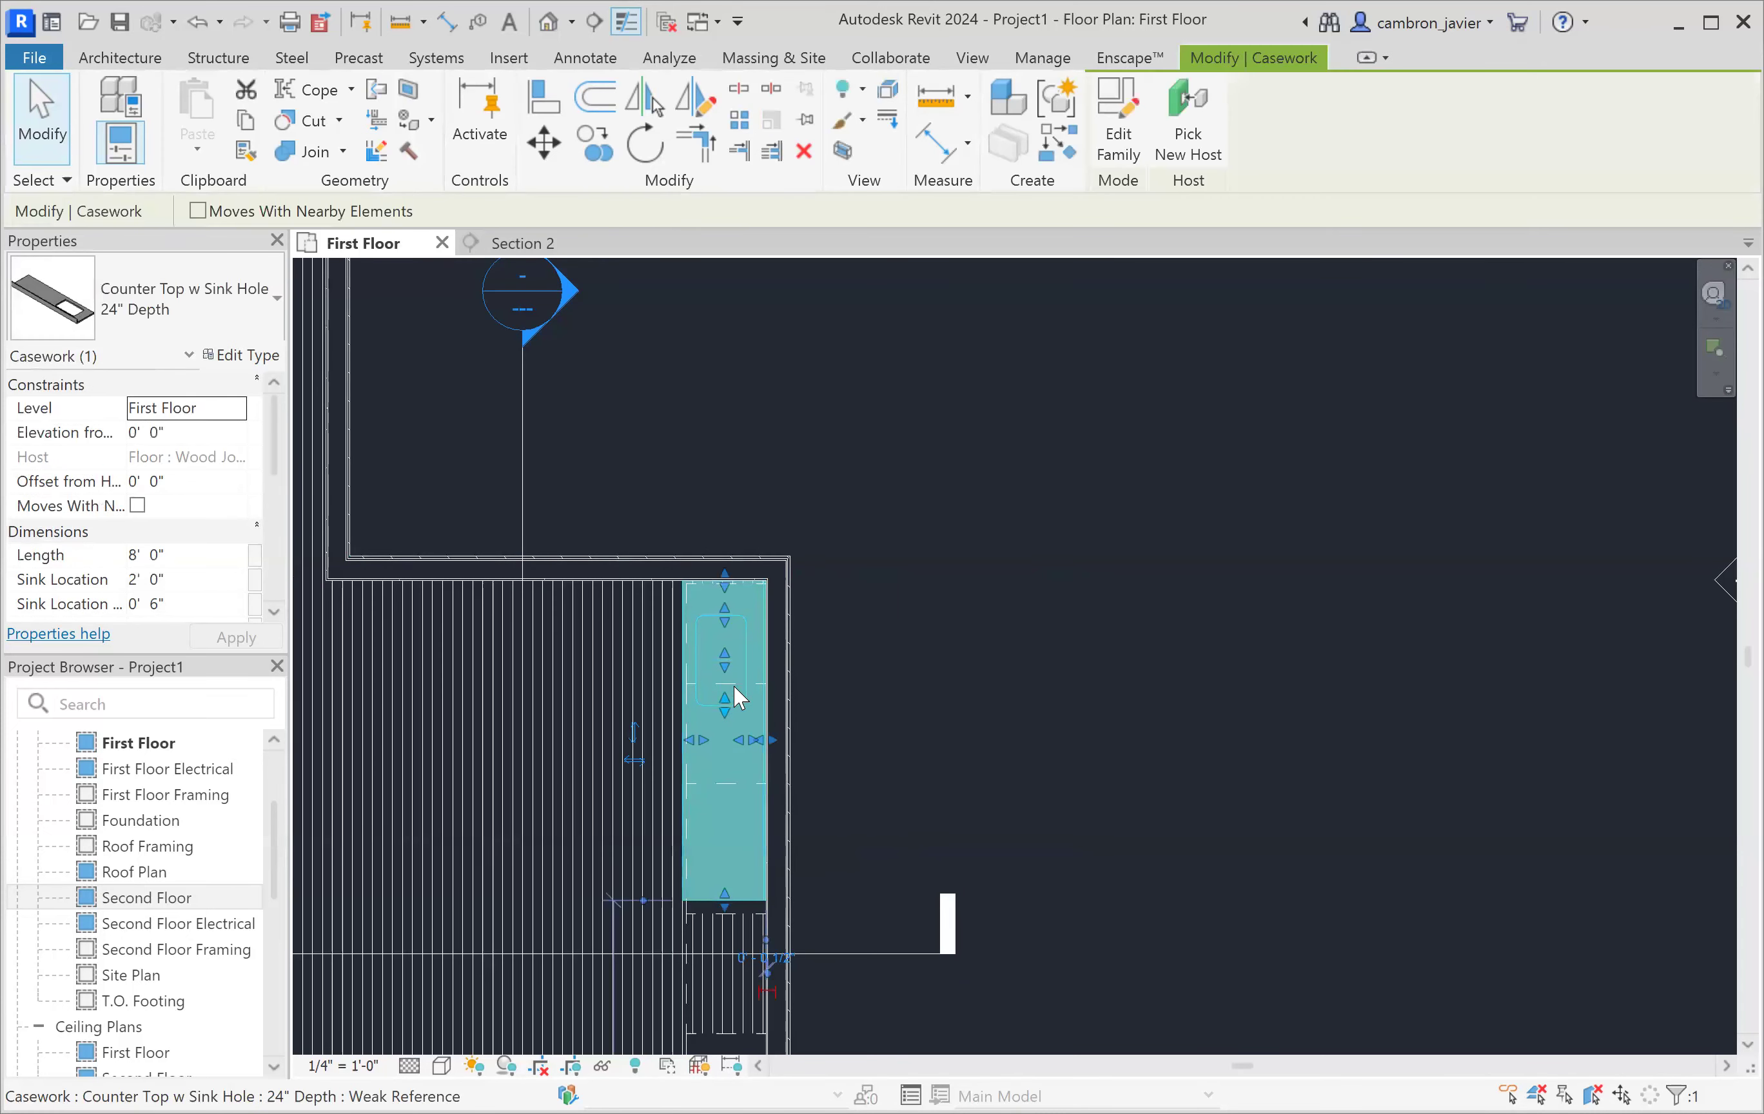
{"action": "left_click", "coordinate": [861, 615]}
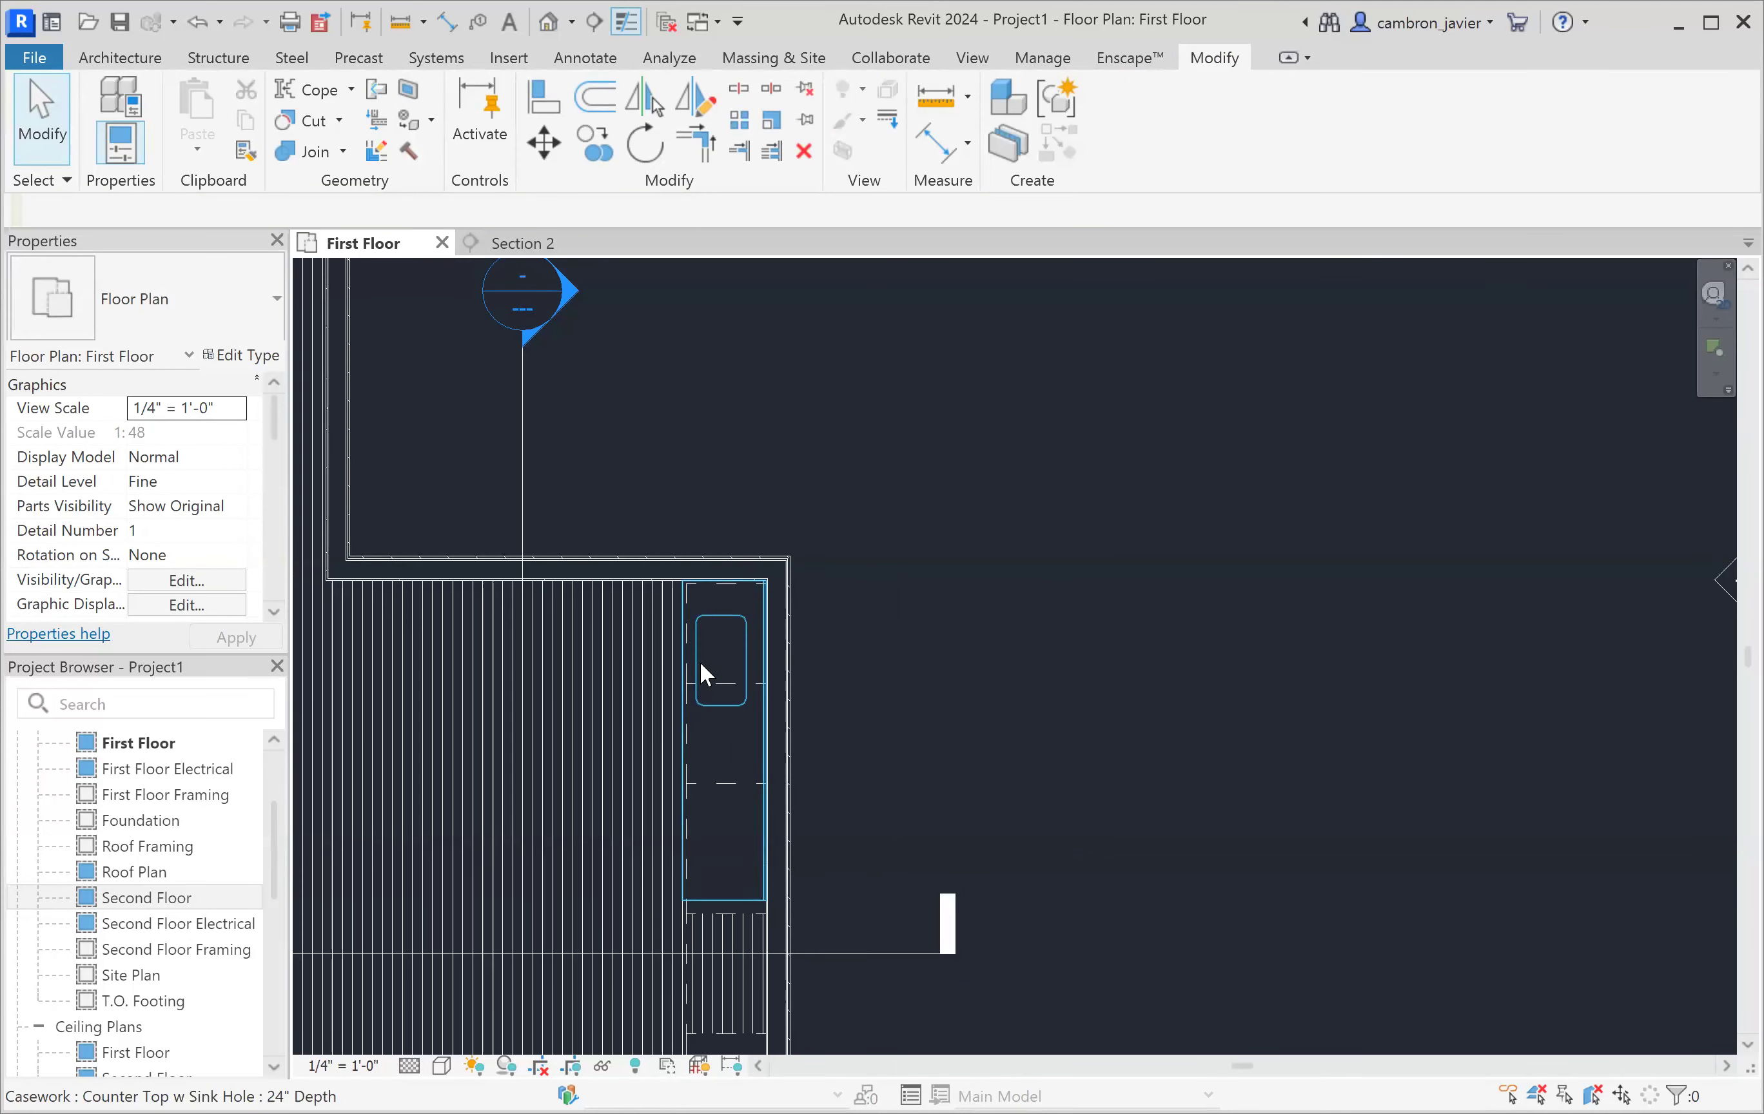
- Copy the placed counter top horizontally about 11' 6" into the open space outside the exterior wall
{"action": "left_click", "coordinate": [700, 664]}
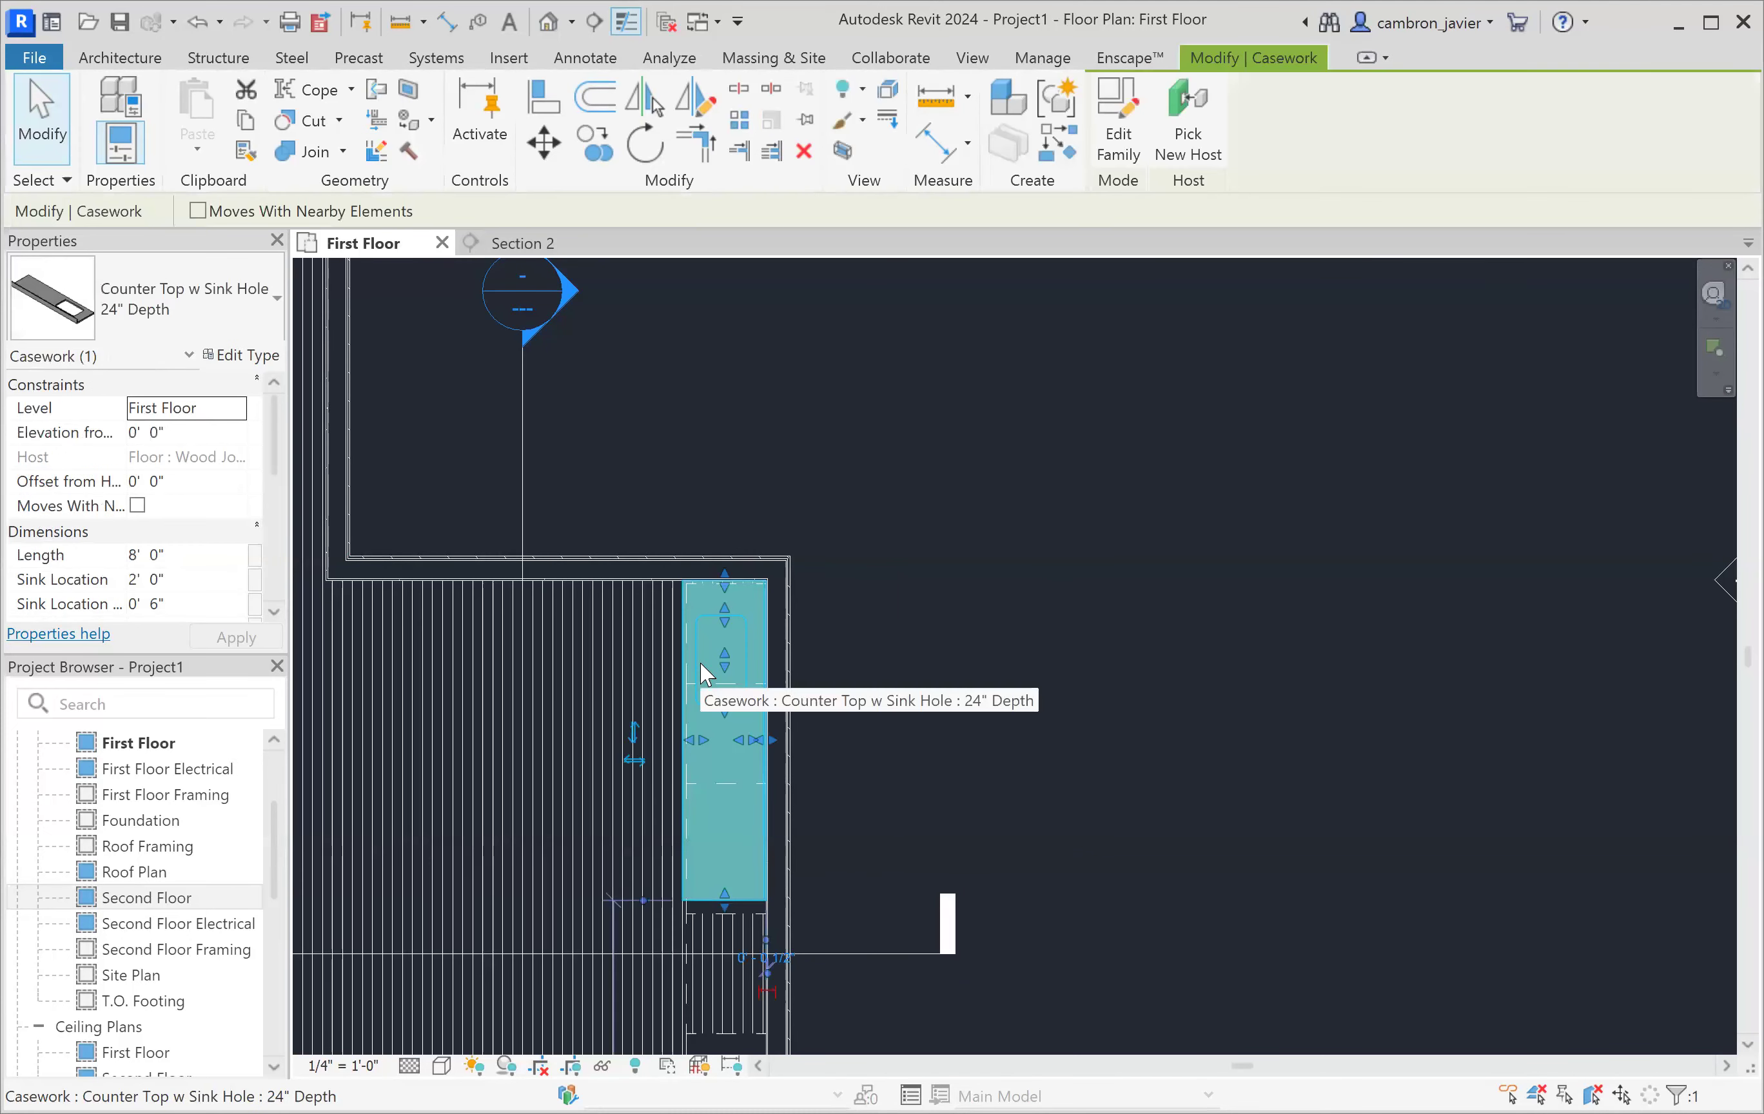
{"action": "key", "text": "c"}
{"action": "key", "text": "o"}
{"action": "left_click", "coordinate": [682, 615]}
{"action": "left_click", "coordinate": [1142, 615]}
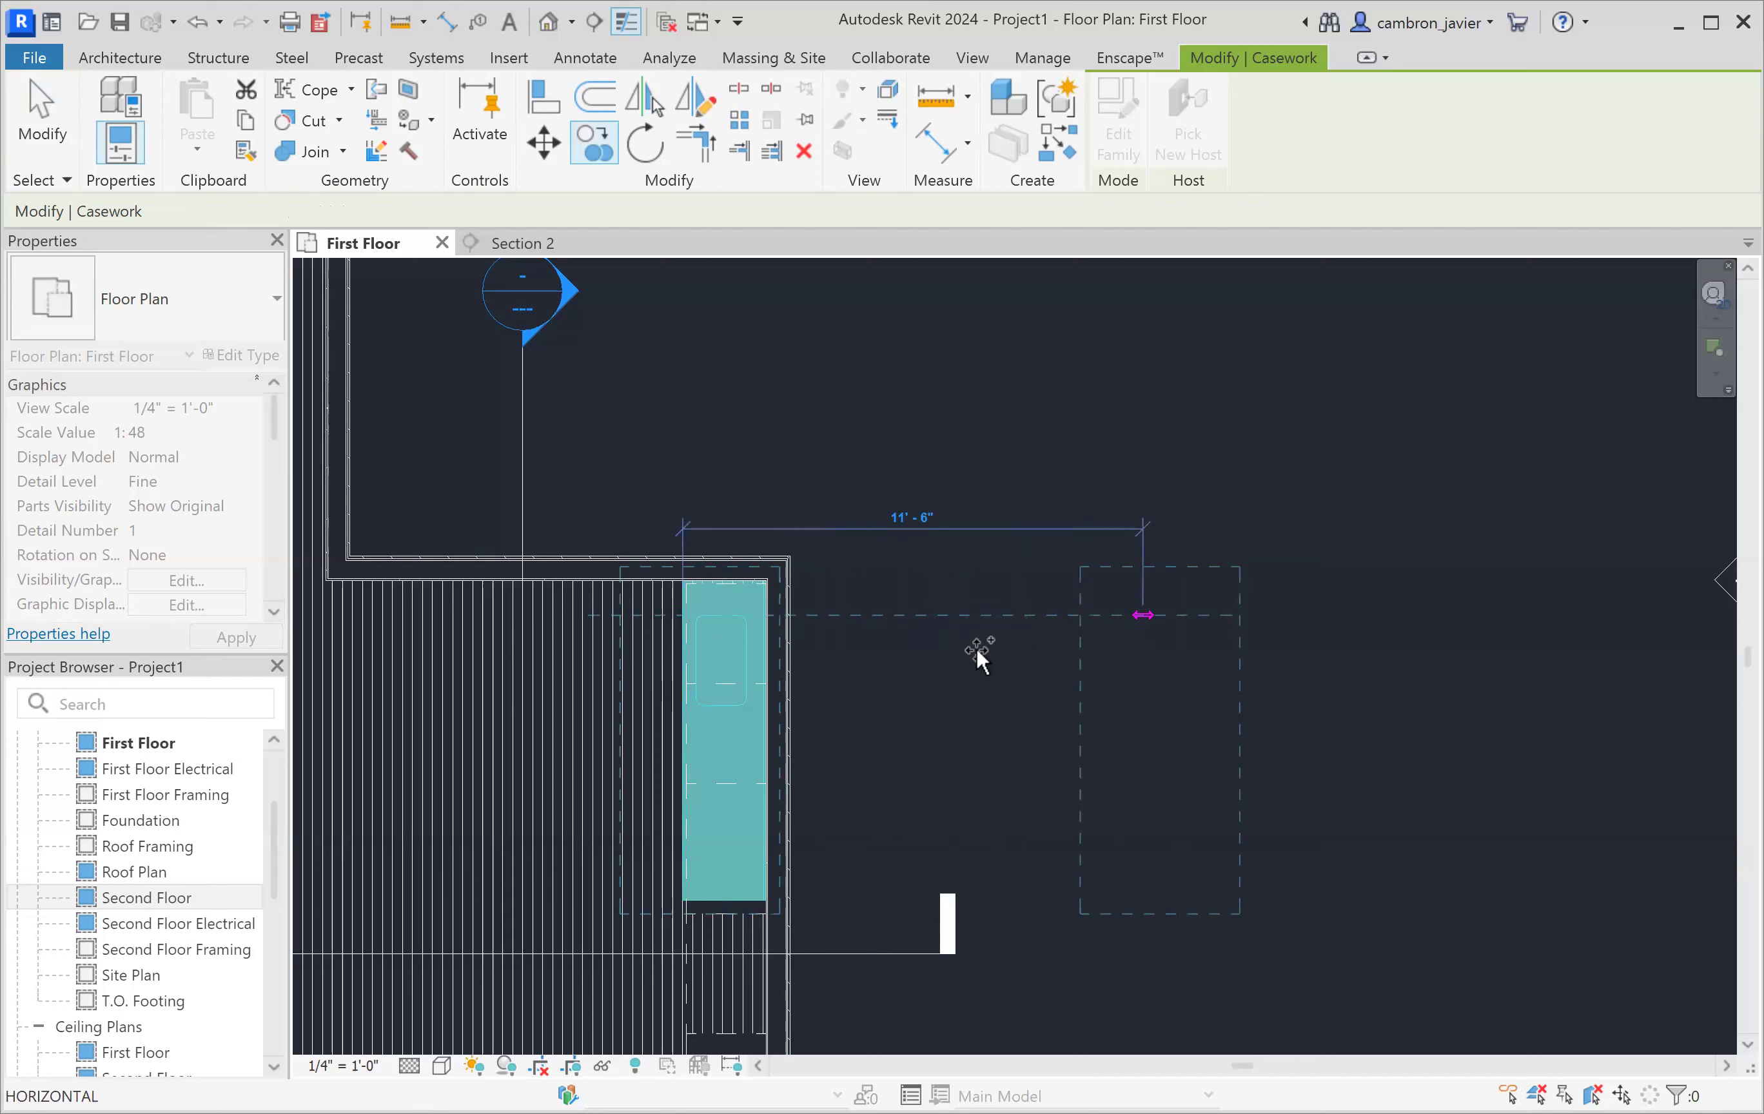
{"action": "key", "text": "Escape"}
{"action": "key", "text": "Escape"}
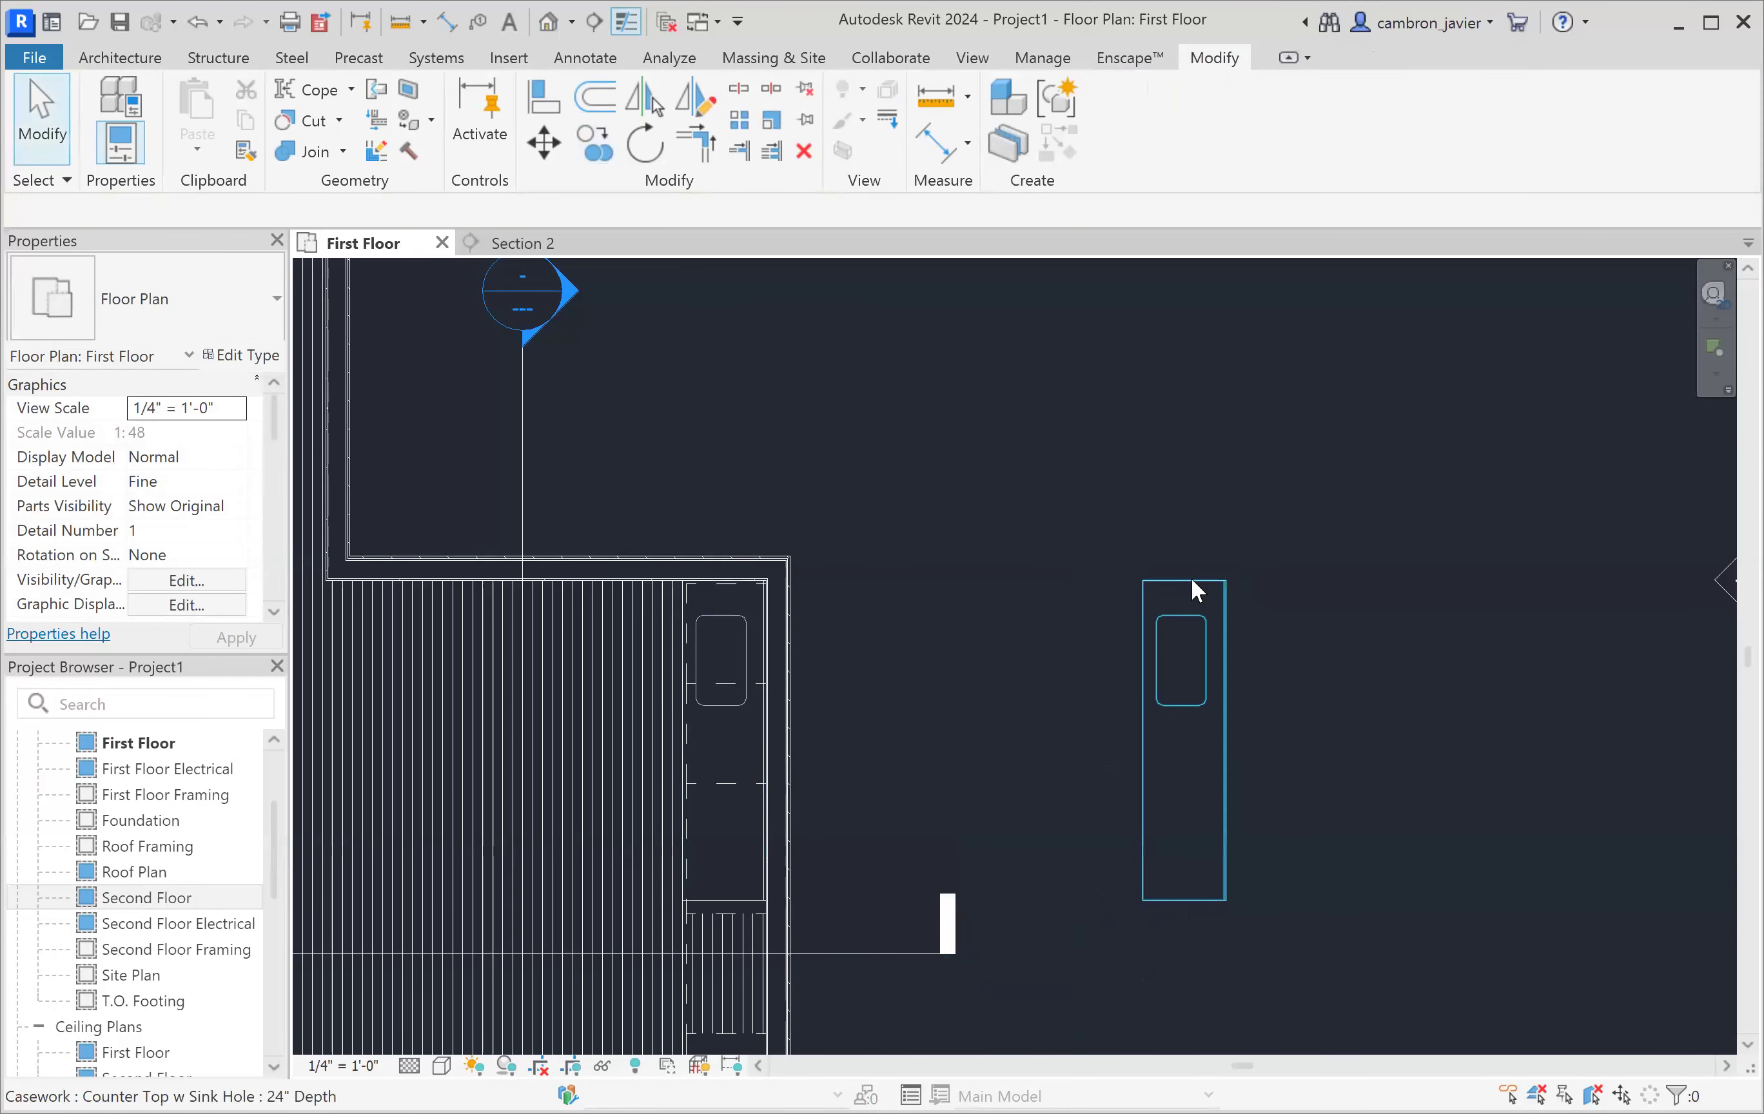
- Stretch the upper end of the copied counter top outward to a length of about 9' 0"
{"action": "left_click", "coordinate": [1191, 584]}
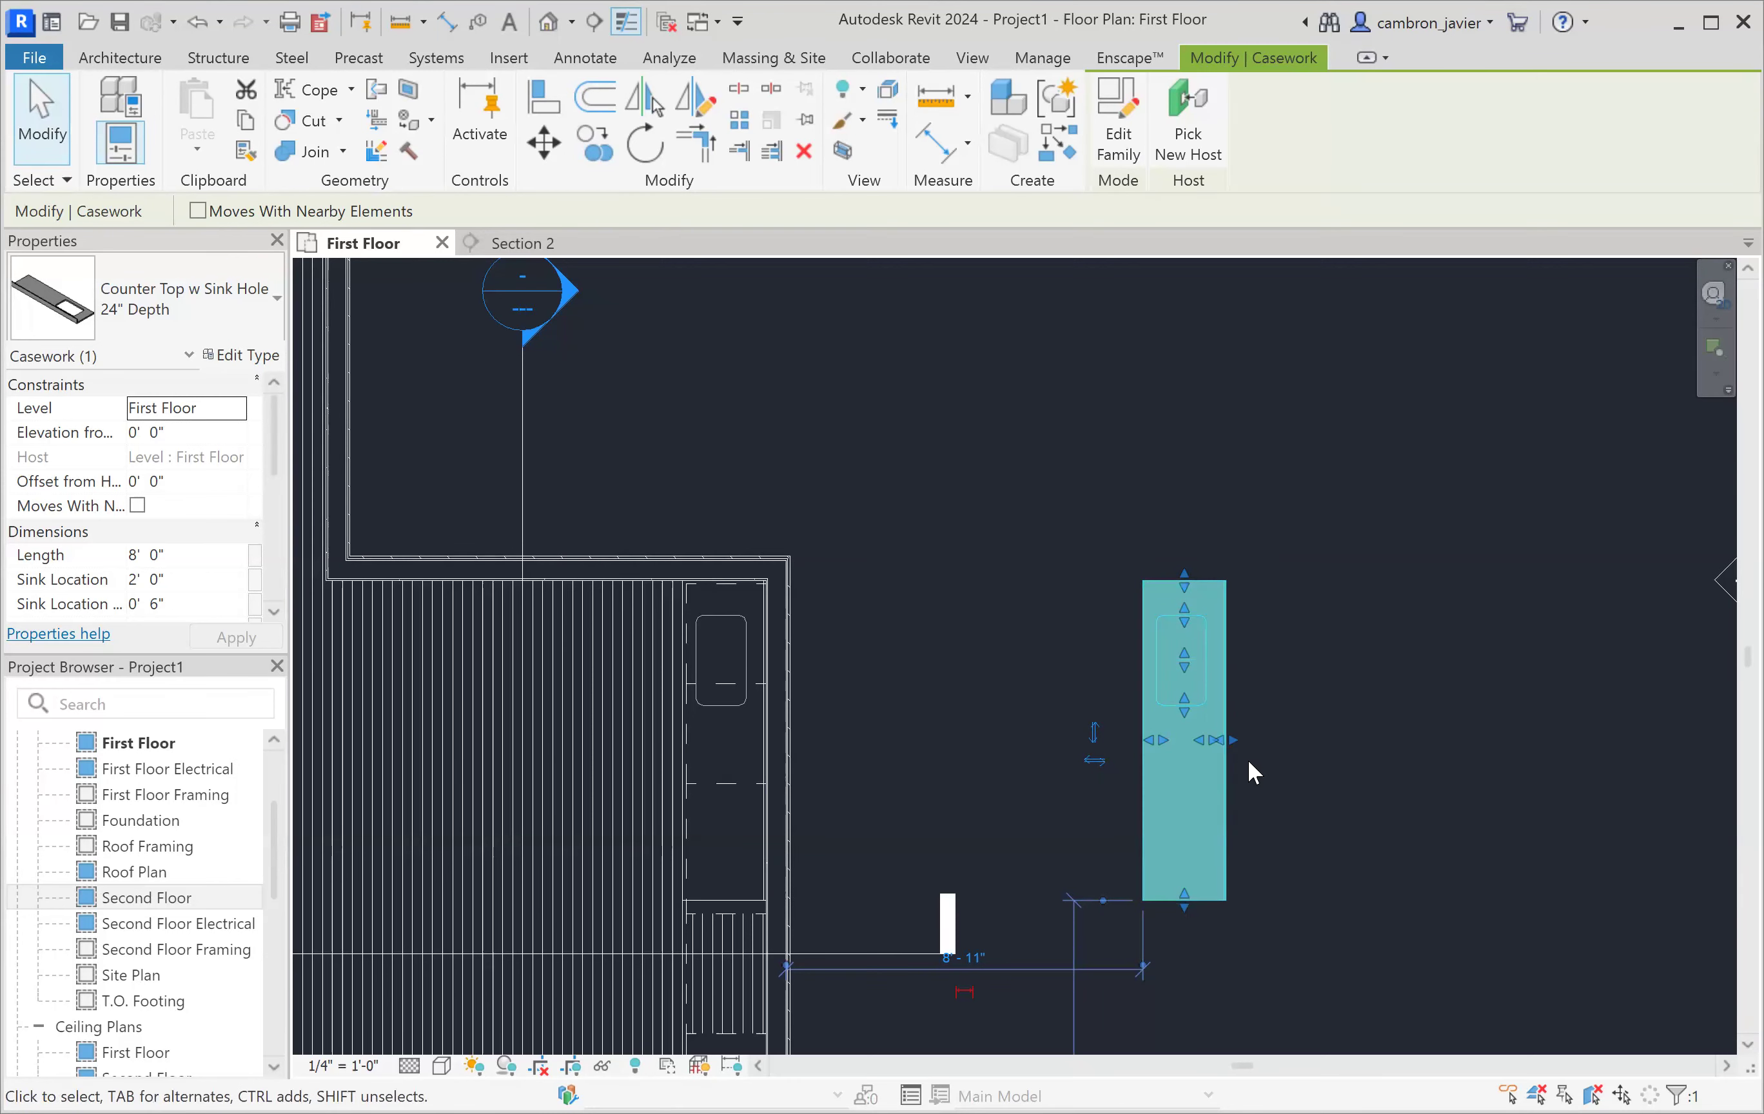
{"action": "scroll", "coordinate": [1175, 600], "scroll_direction": "up", "scroll_amount": 1}
{"action": "scroll", "coordinate": [1145, 553], "scroll_direction": "up", "scroll_amount": 1}
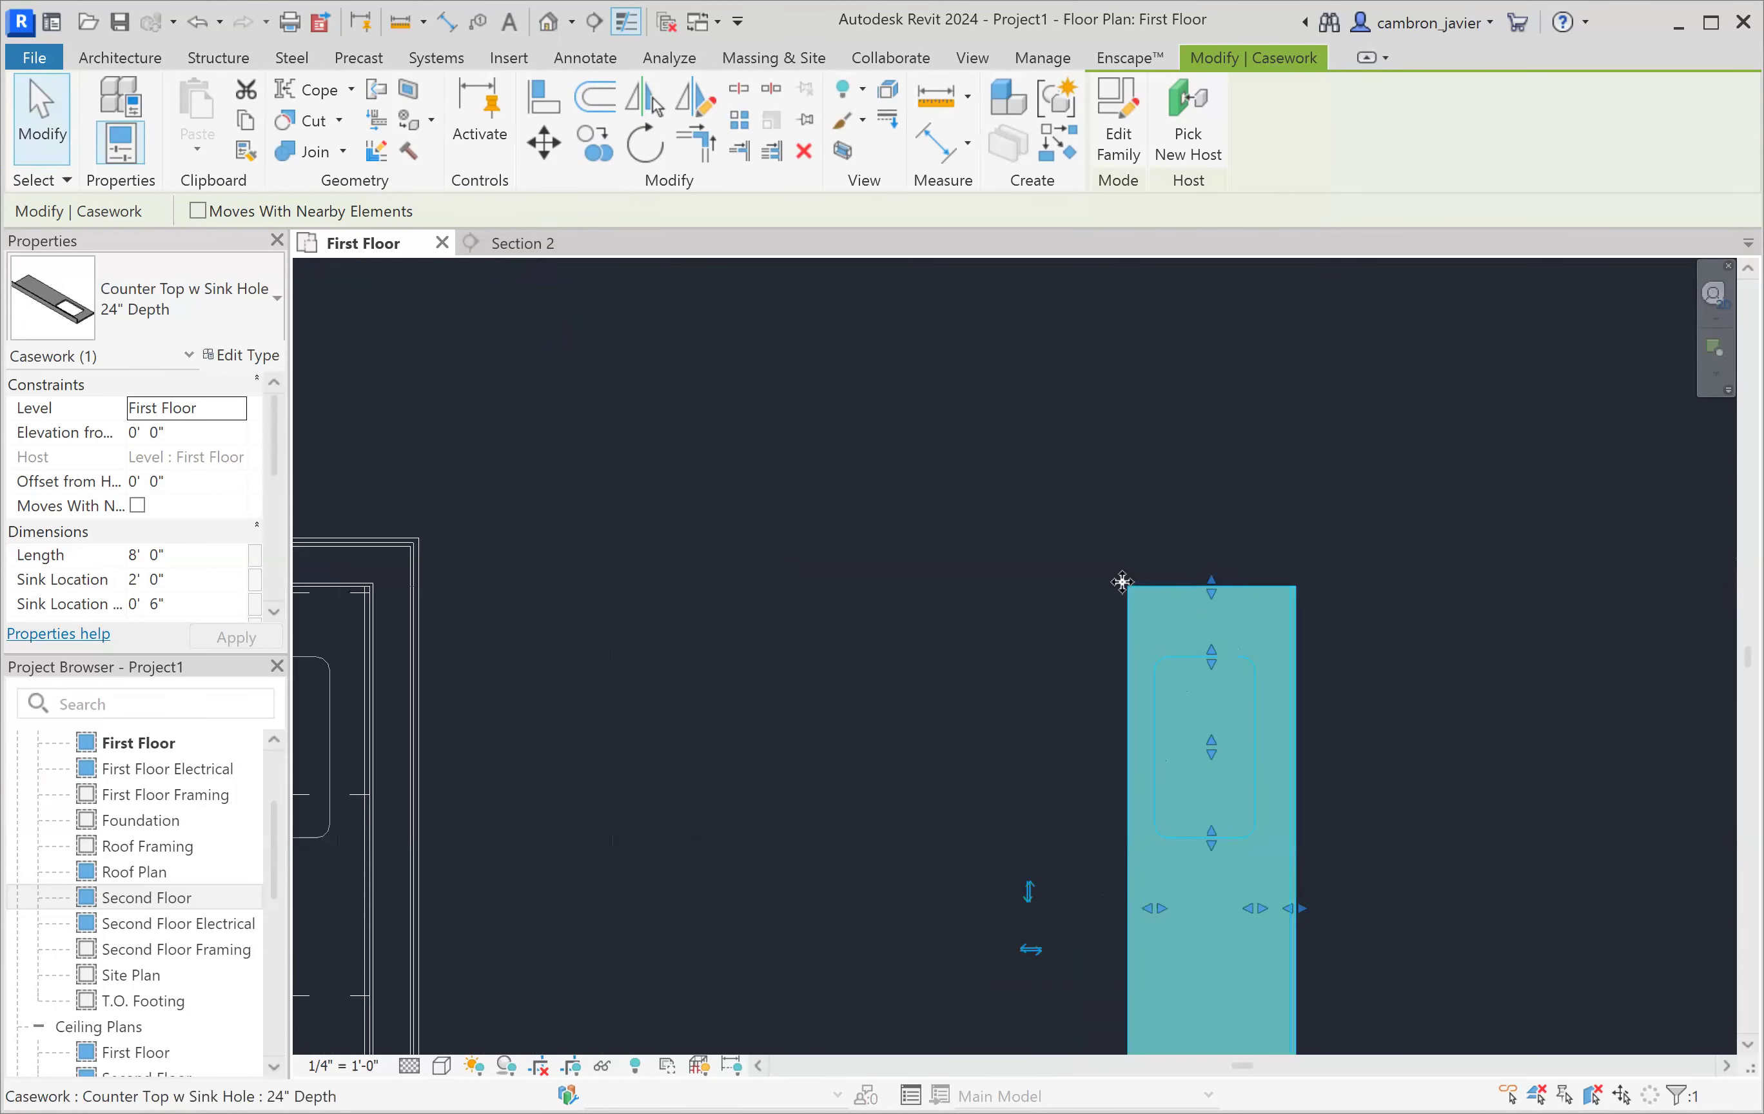
{"action": "scroll", "coordinate": [1124, 582], "scroll_direction": "down", "scroll_amount": 4}
{"action": "scroll", "coordinate": [1164, 726], "scroll_direction": "up", "scroll_amount": 2}
{"action": "scroll", "coordinate": [1127, 664], "scroll_direction": "up", "scroll_amount": 3}
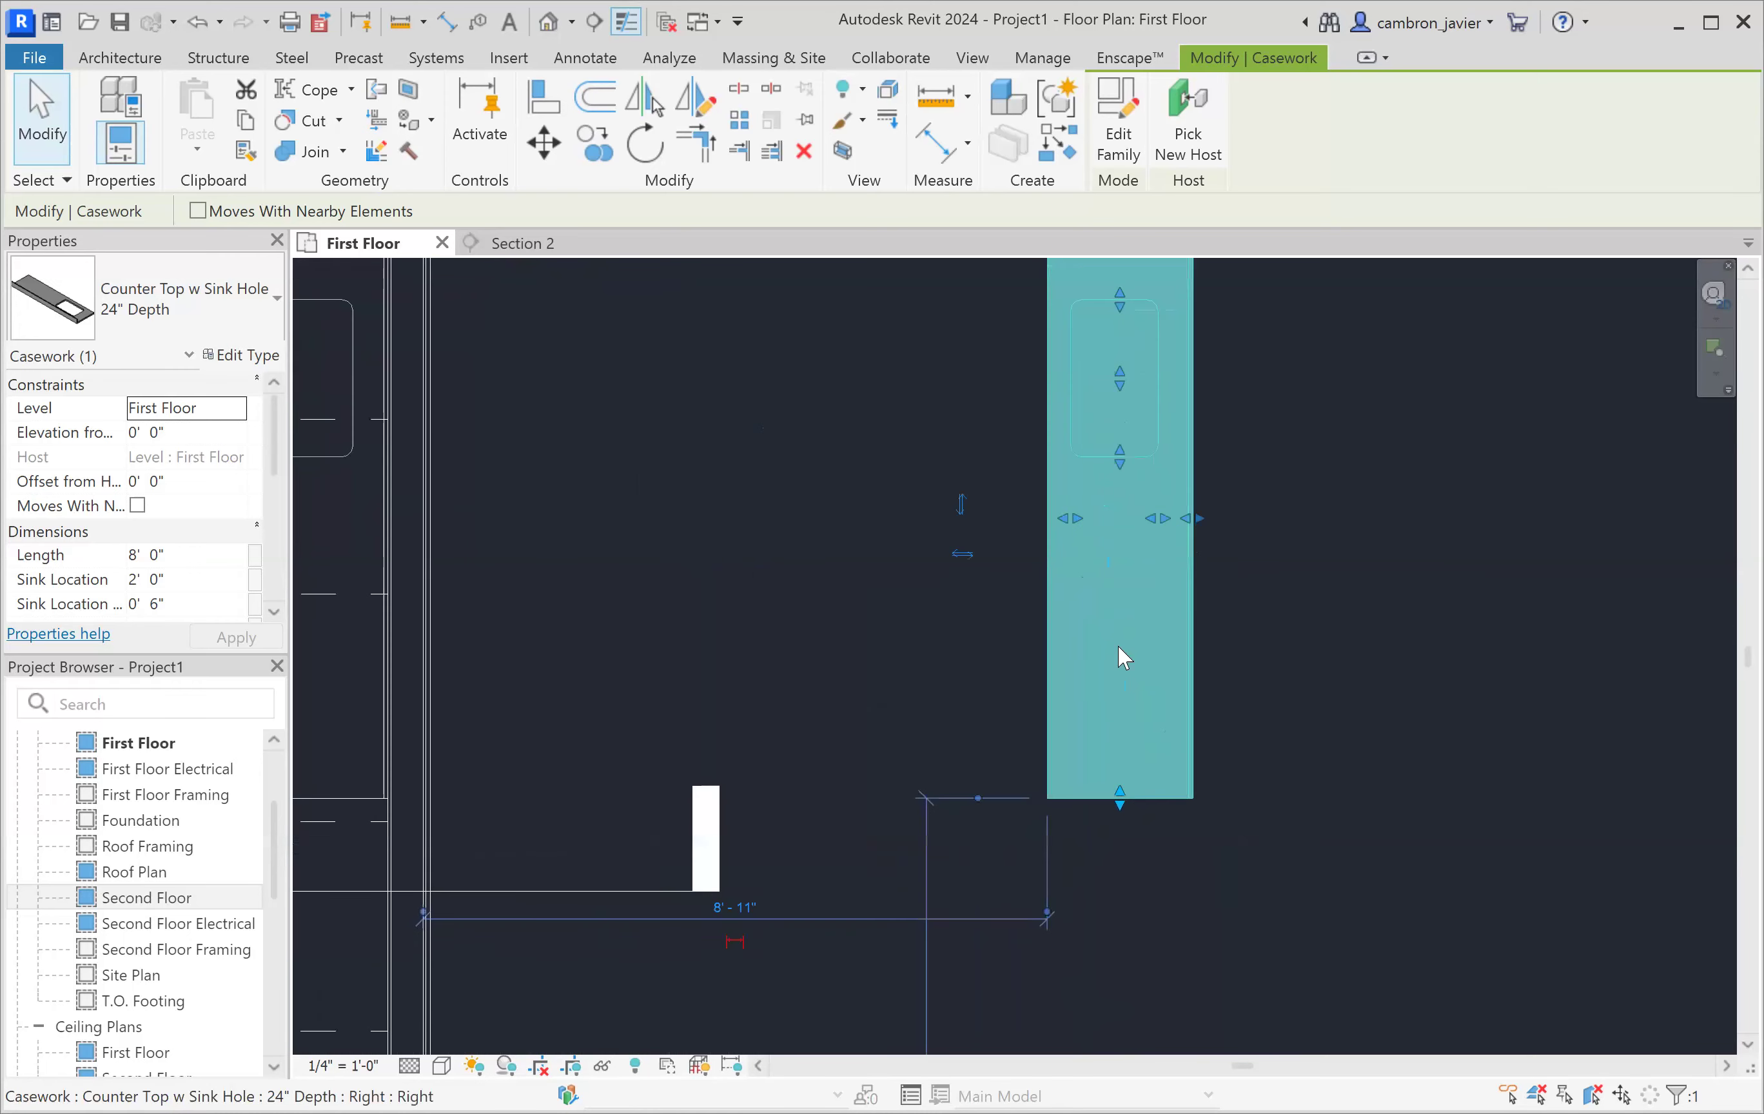
{"action": "scroll", "coordinate": [1119, 622], "scroll_direction": "down", "scroll_amount": 1}
{"action": "scroll", "coordinate": [1124, 560], "scroll_direction": "up", "scroll_amount": 1}
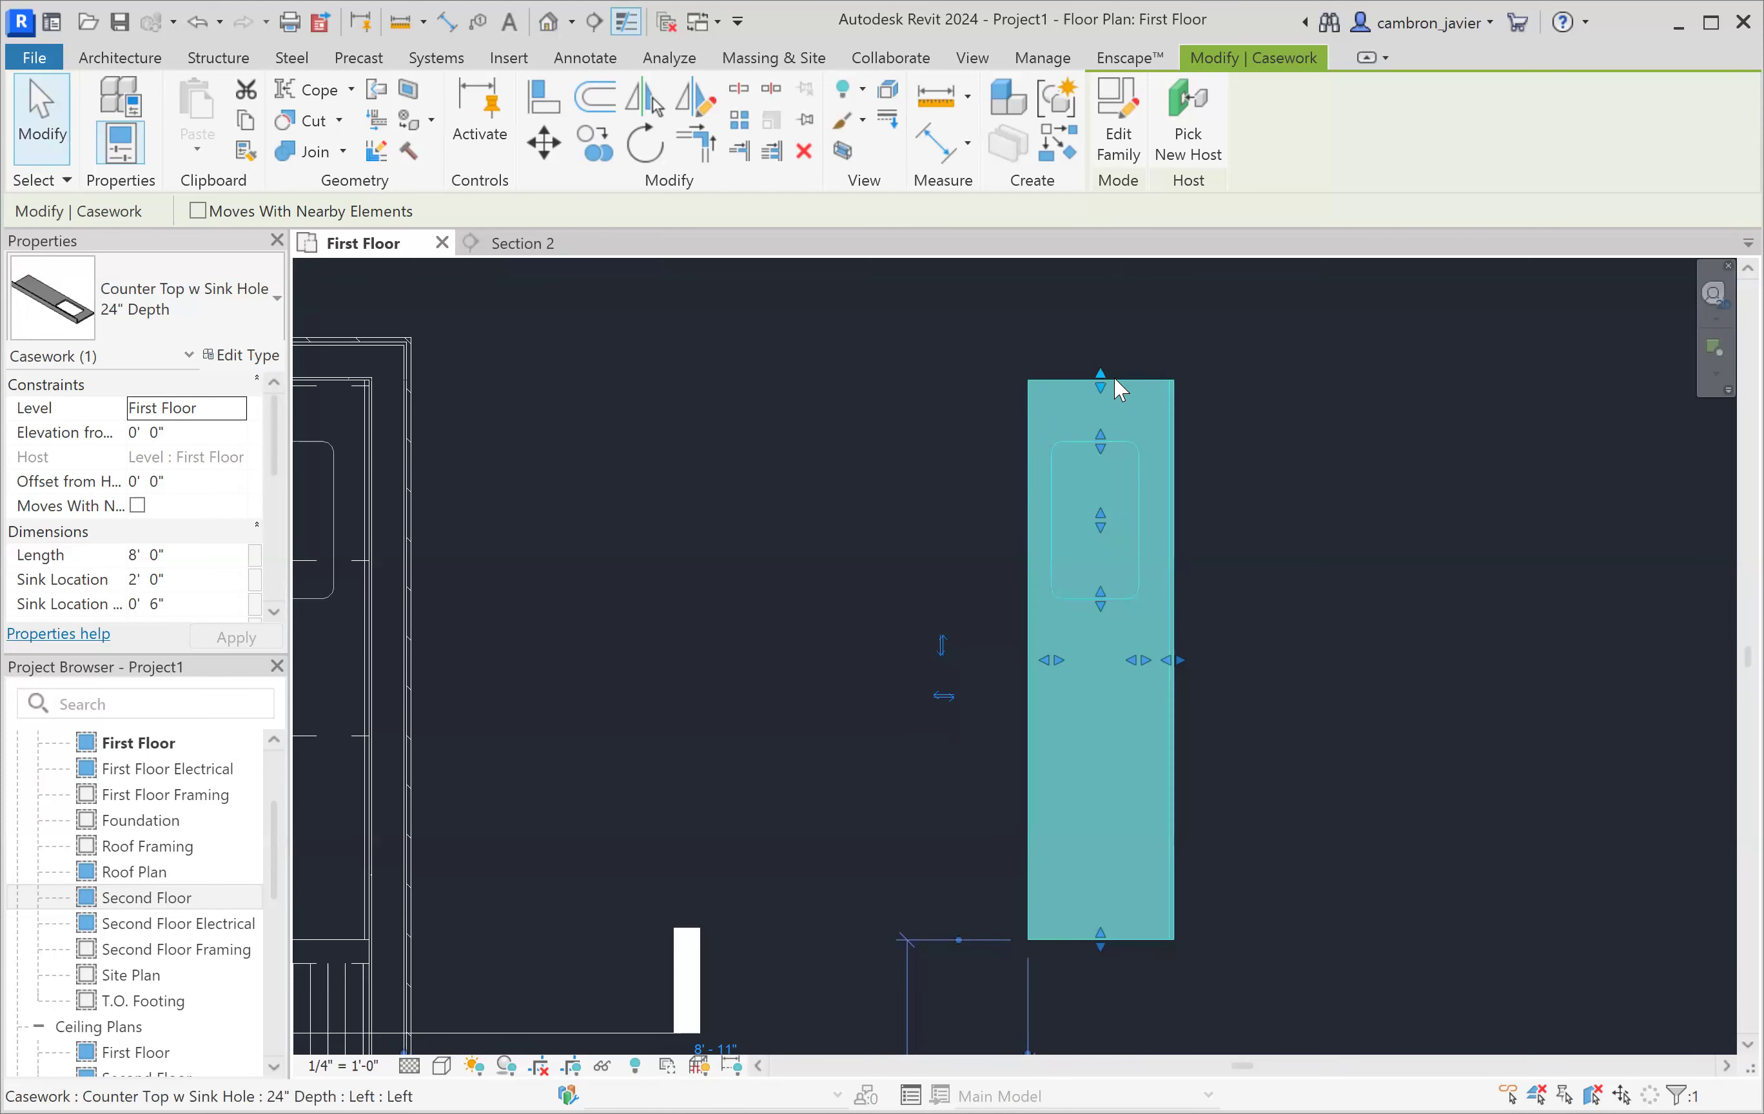
{"action": "left_click_drag", "start_coordinate": [1102, 381], "coordinate": [1100, 305]}
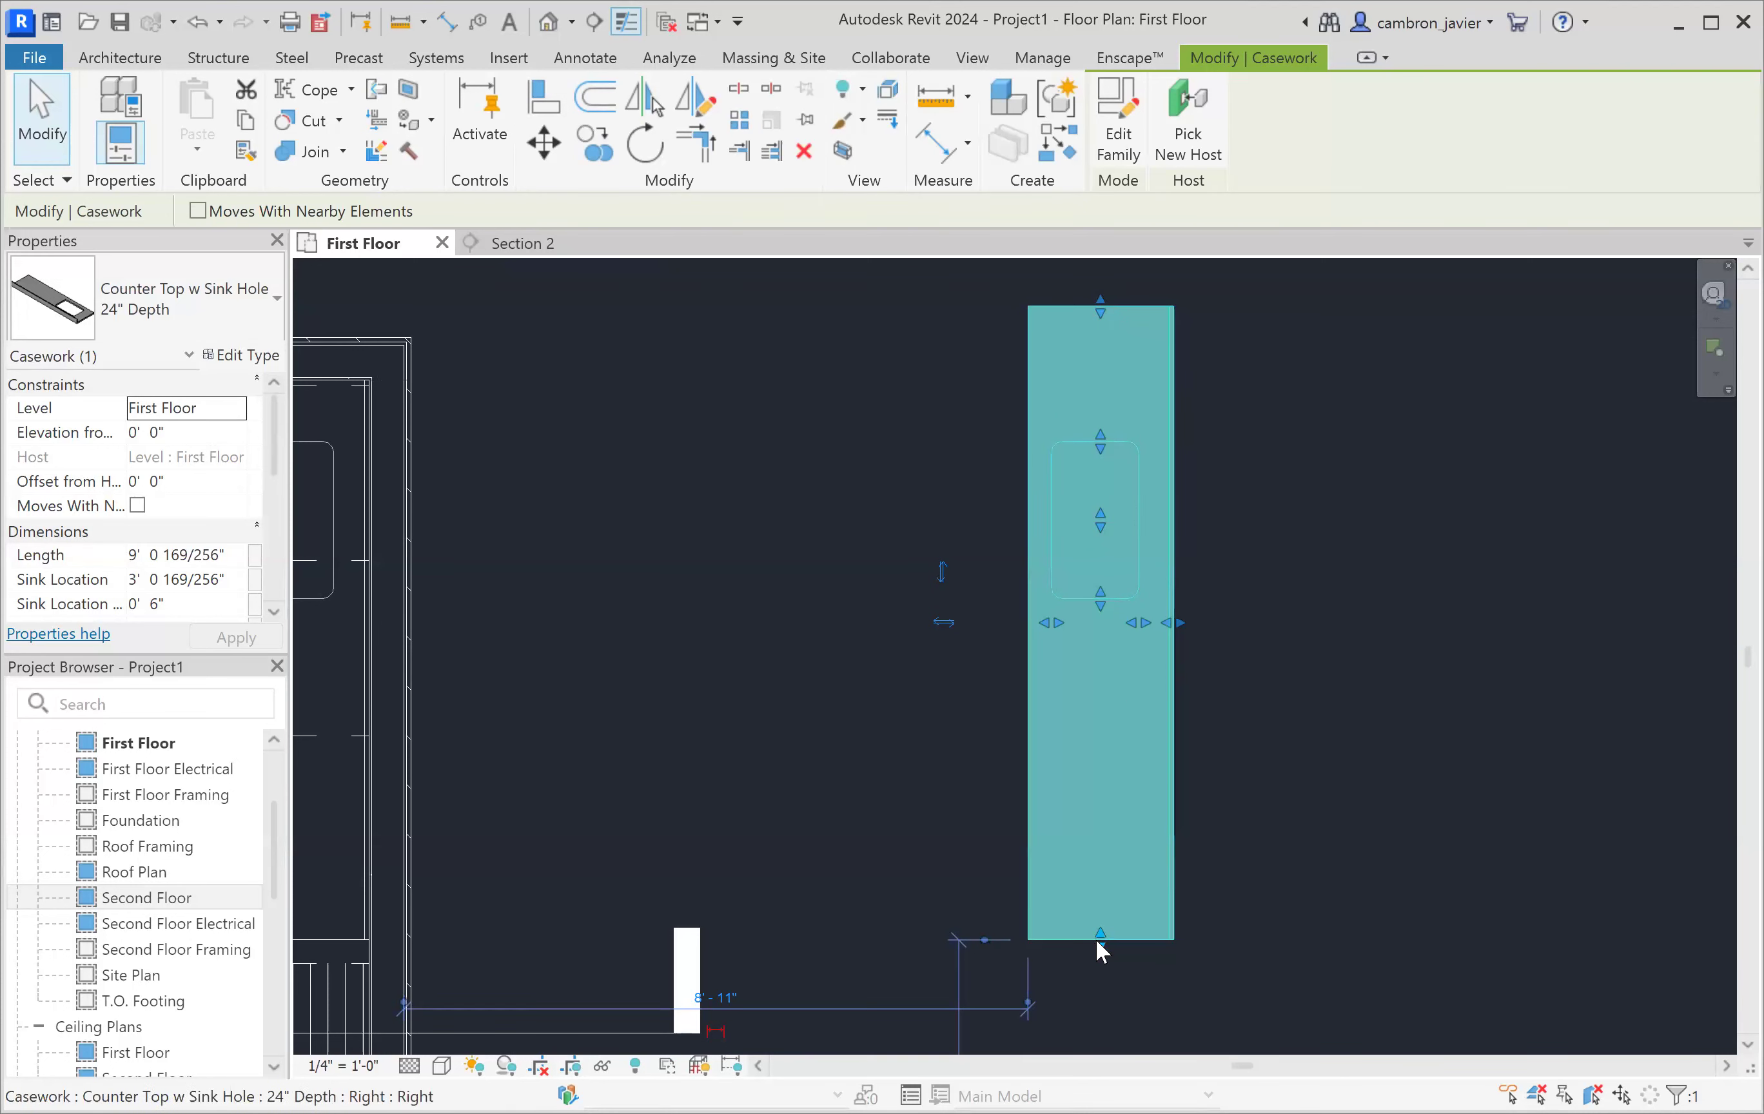
- Shorten the copied counter top to about 6' 10" from its lower end and slide its sink hole along the length using the grips
{"action": "left_click_drag", "start_coordinate": [1100, 939], "coordinate": [1104, 795]}
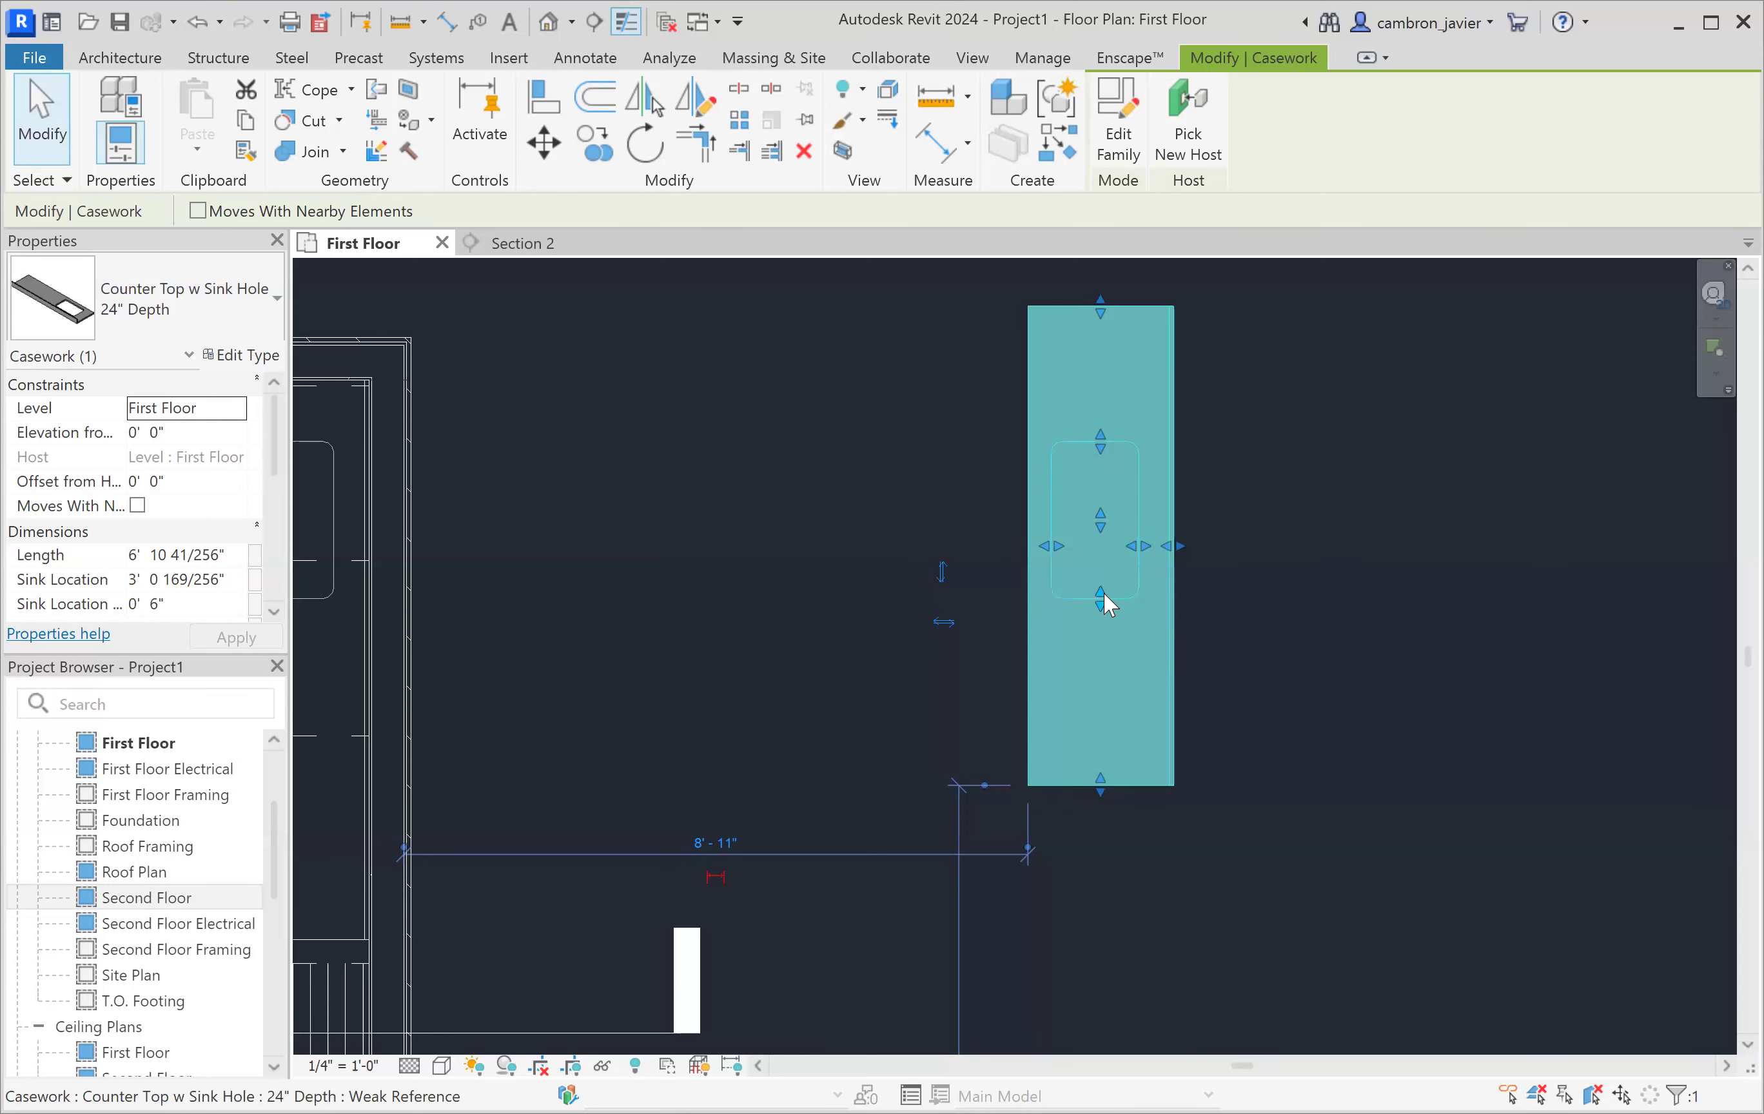
{"action": "left_click_drag", "start_coordinate": [1102, 592], "coordinate": [1098, 540]}
{"action": "left_click_drag", "start_coordinate": [1102, 455], "coordinate": [1099, 327]}
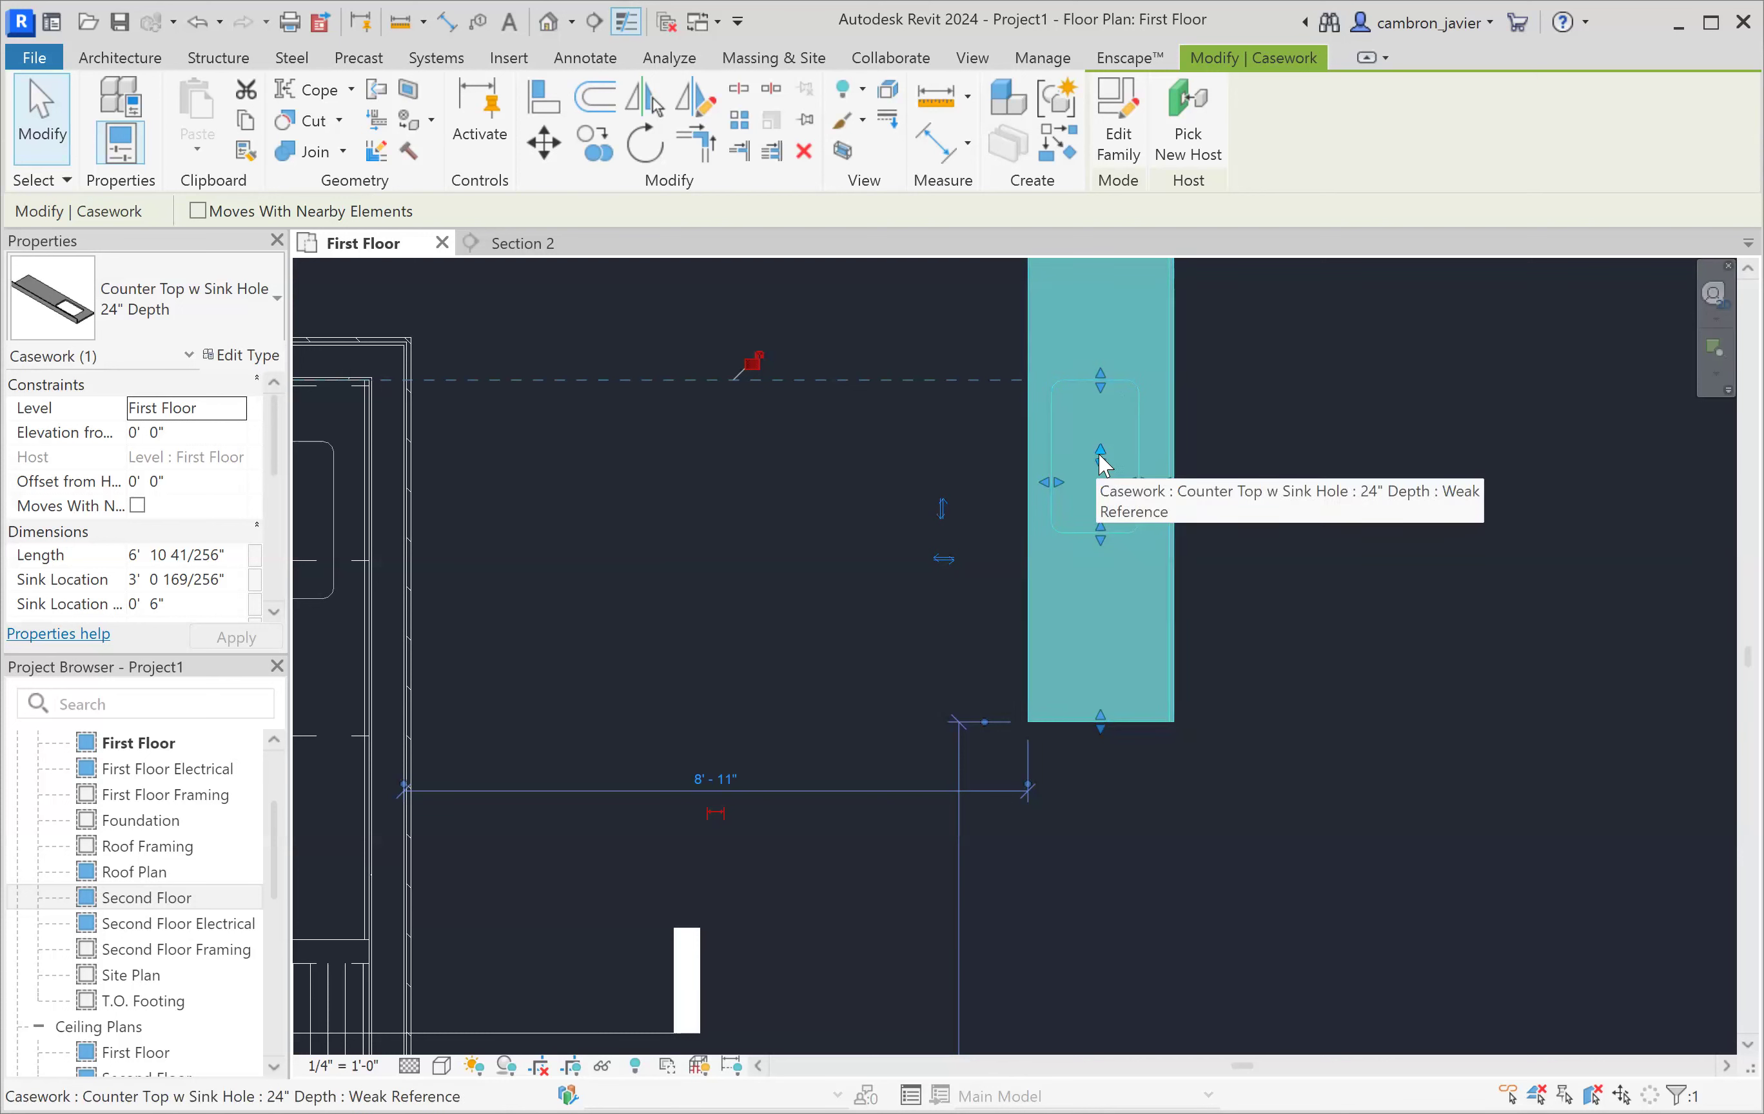
{"action": "left_click_drag", "start_coordinate": [1099, 457], "coordinate": [1109, 366]}
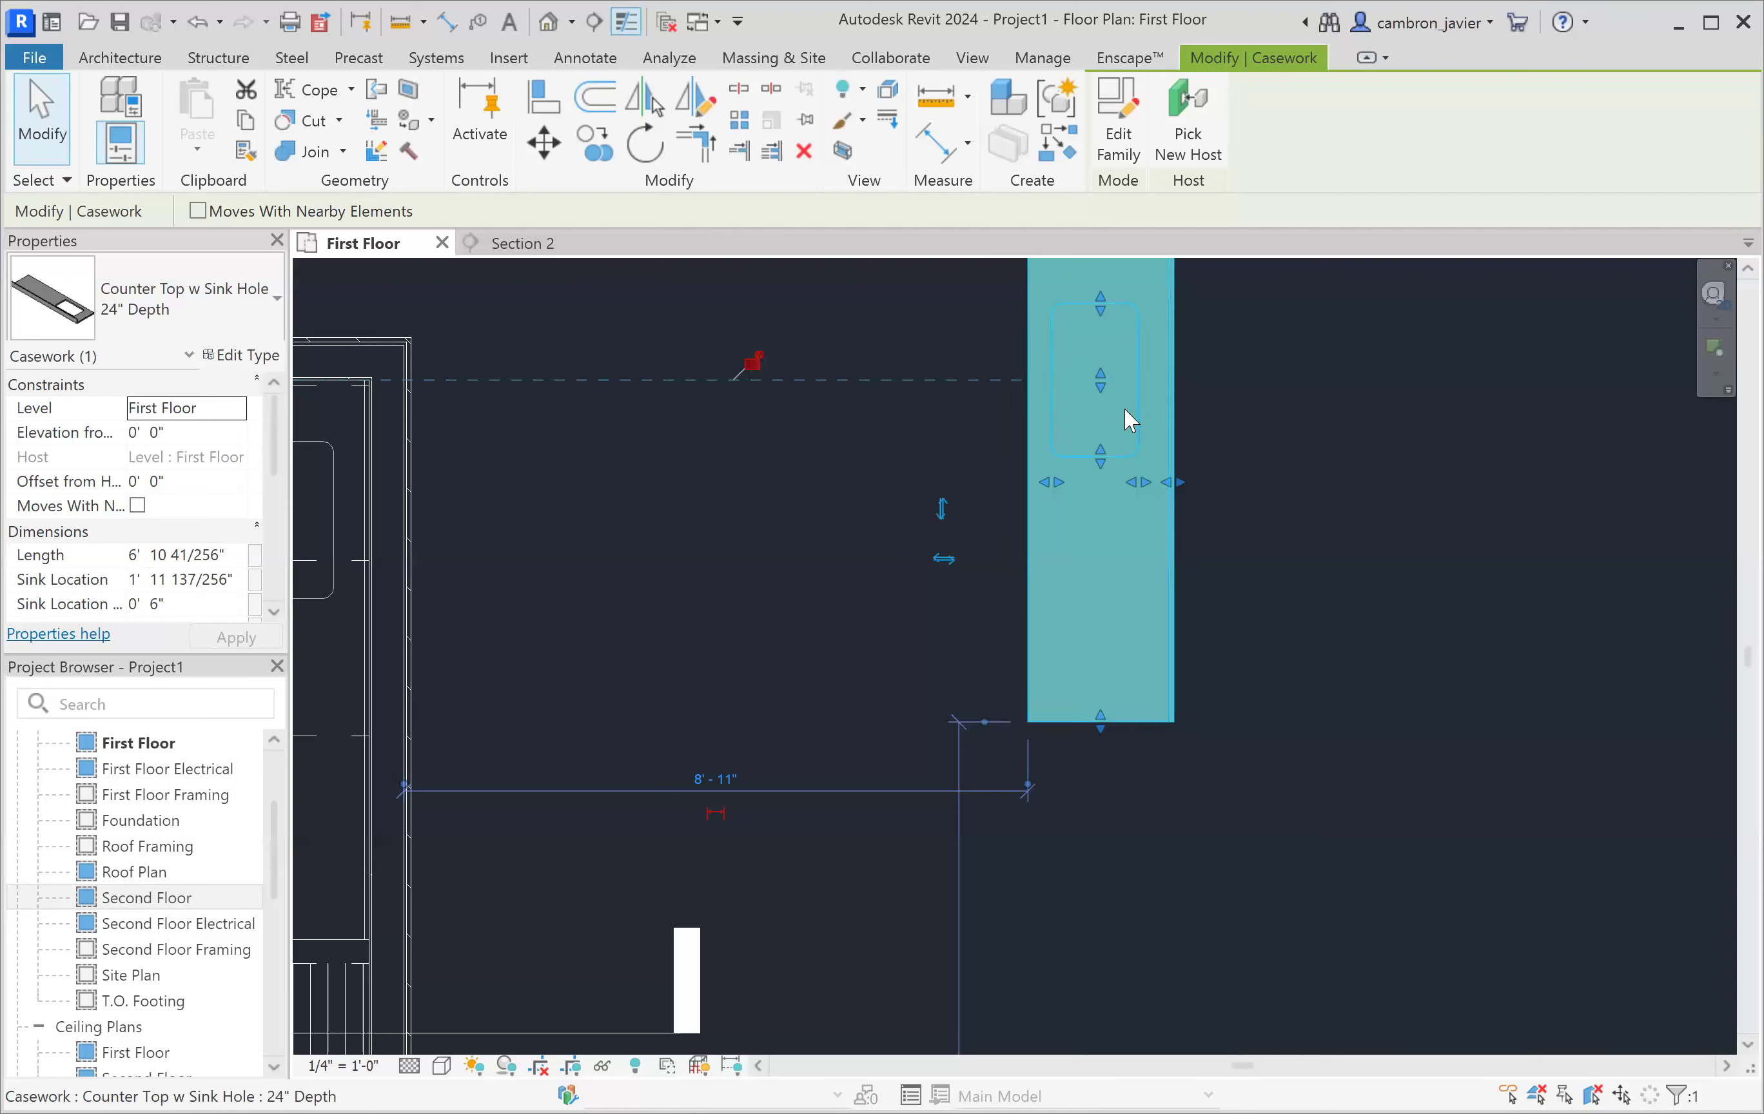
- Widen the copied counter top's sink hole toward both long edges using the side grips
{"action": "left_click_drag", "start_coordinate": [1074, 433], "coordinate": [1034, 480]}
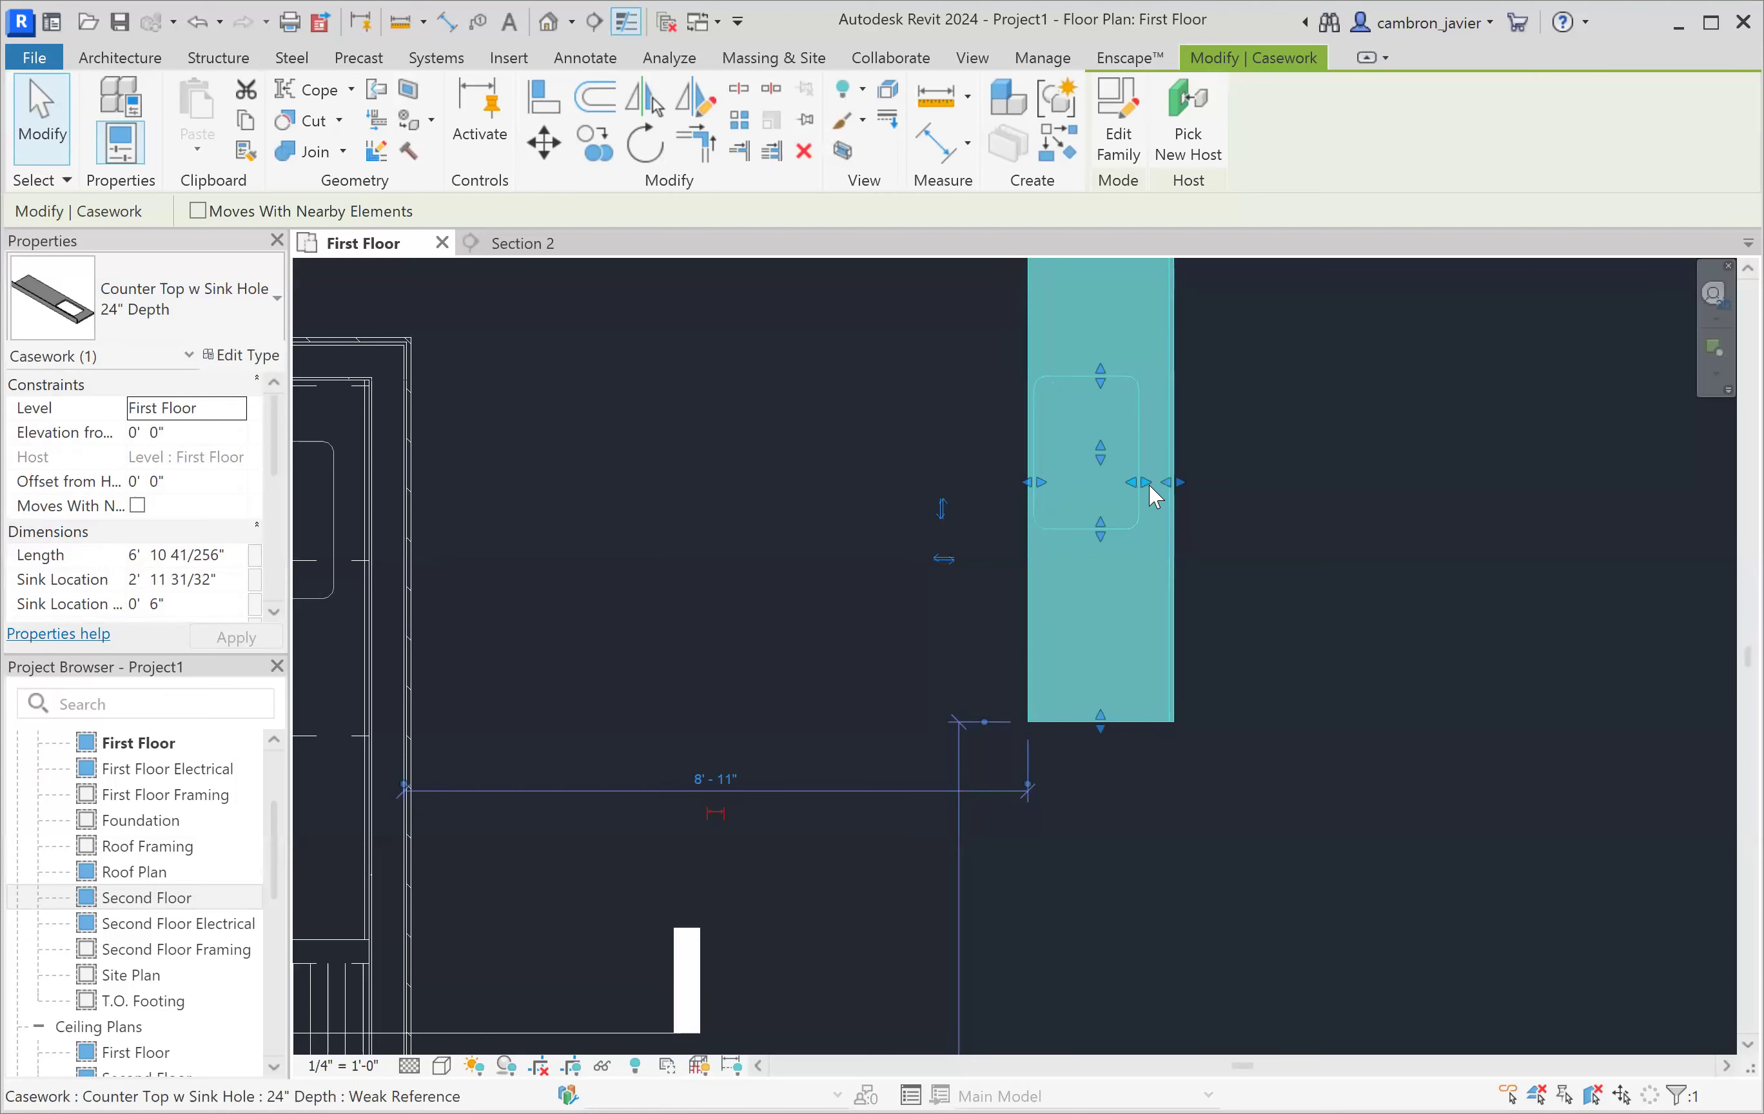
{"action": "left_click_drag", "start_coordinate": [1143, 481], "coordinate": [1158, 485]}
{"action": "left_click", "coordinate": [1252, 583]}
- Delete the copied counter top outside the exterior wall
{"action": "scroll", "coordinate": [1149, 494], "scroll_direction": "down", "scroll_amount": 5}
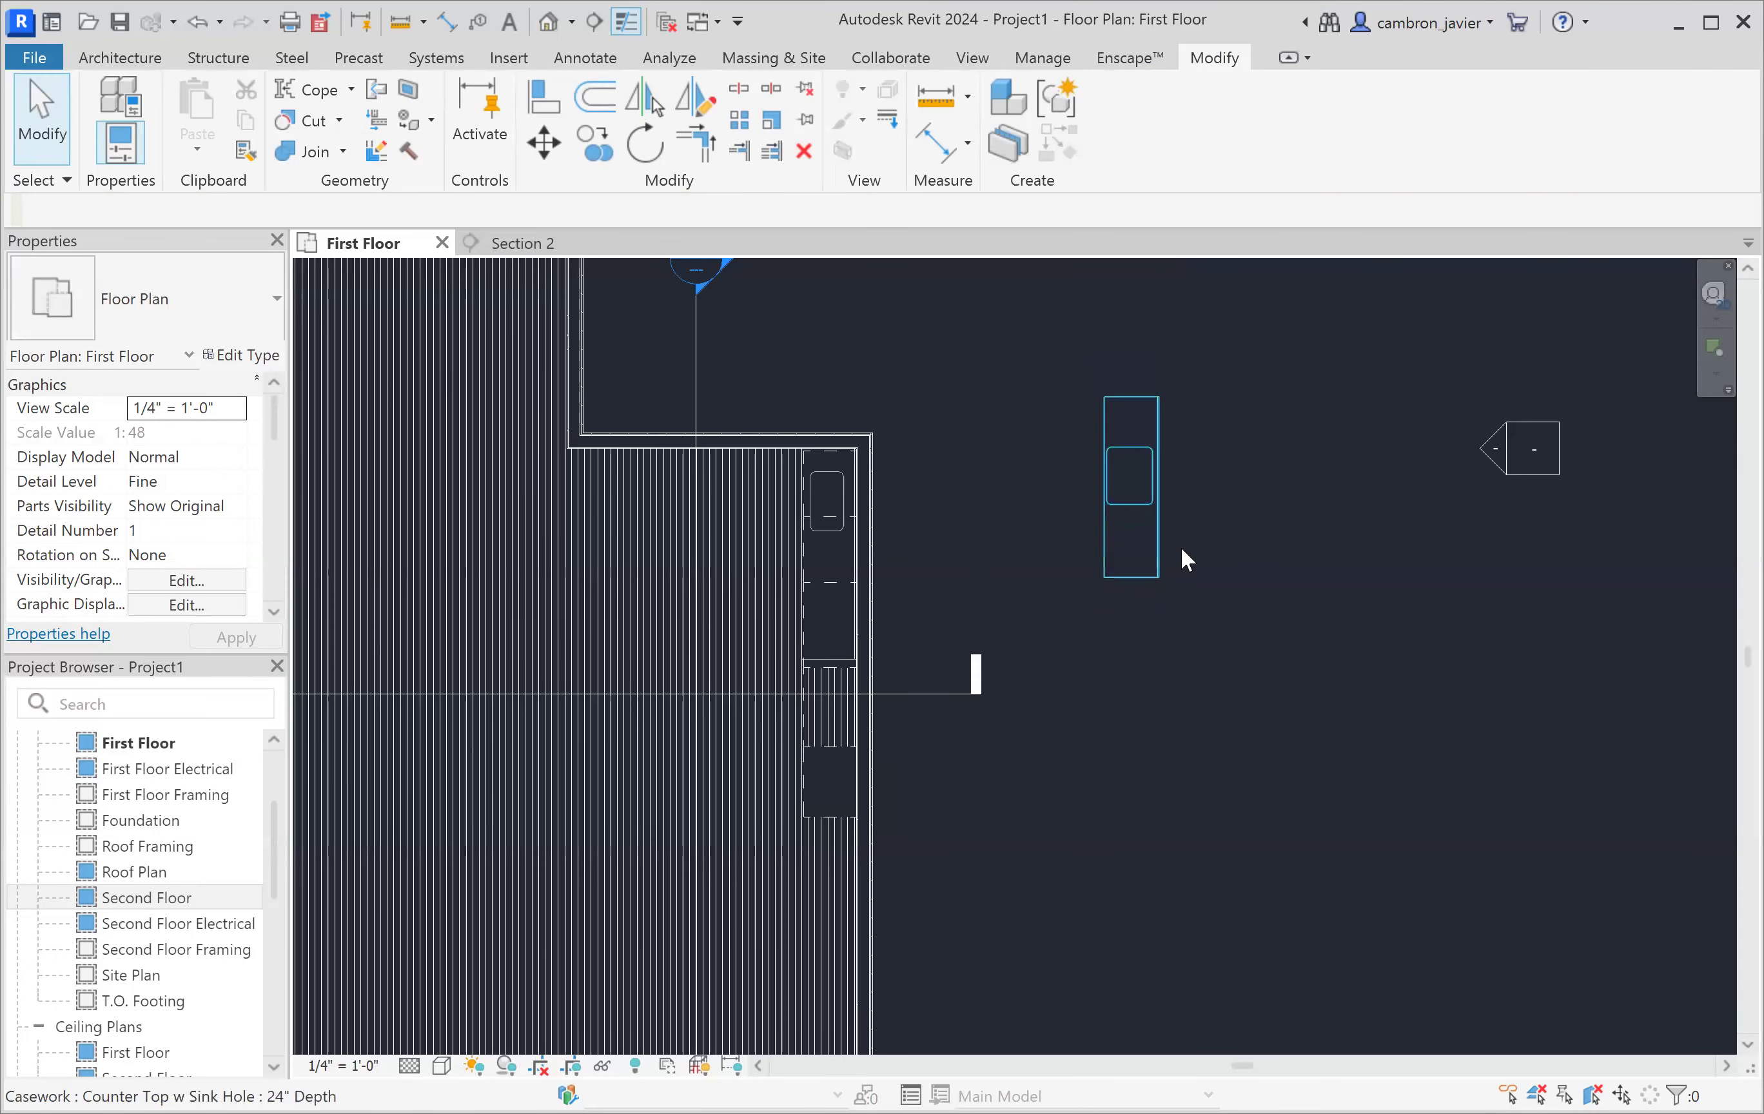
{"action": "left_click", "coordinate": [1146, 566]}
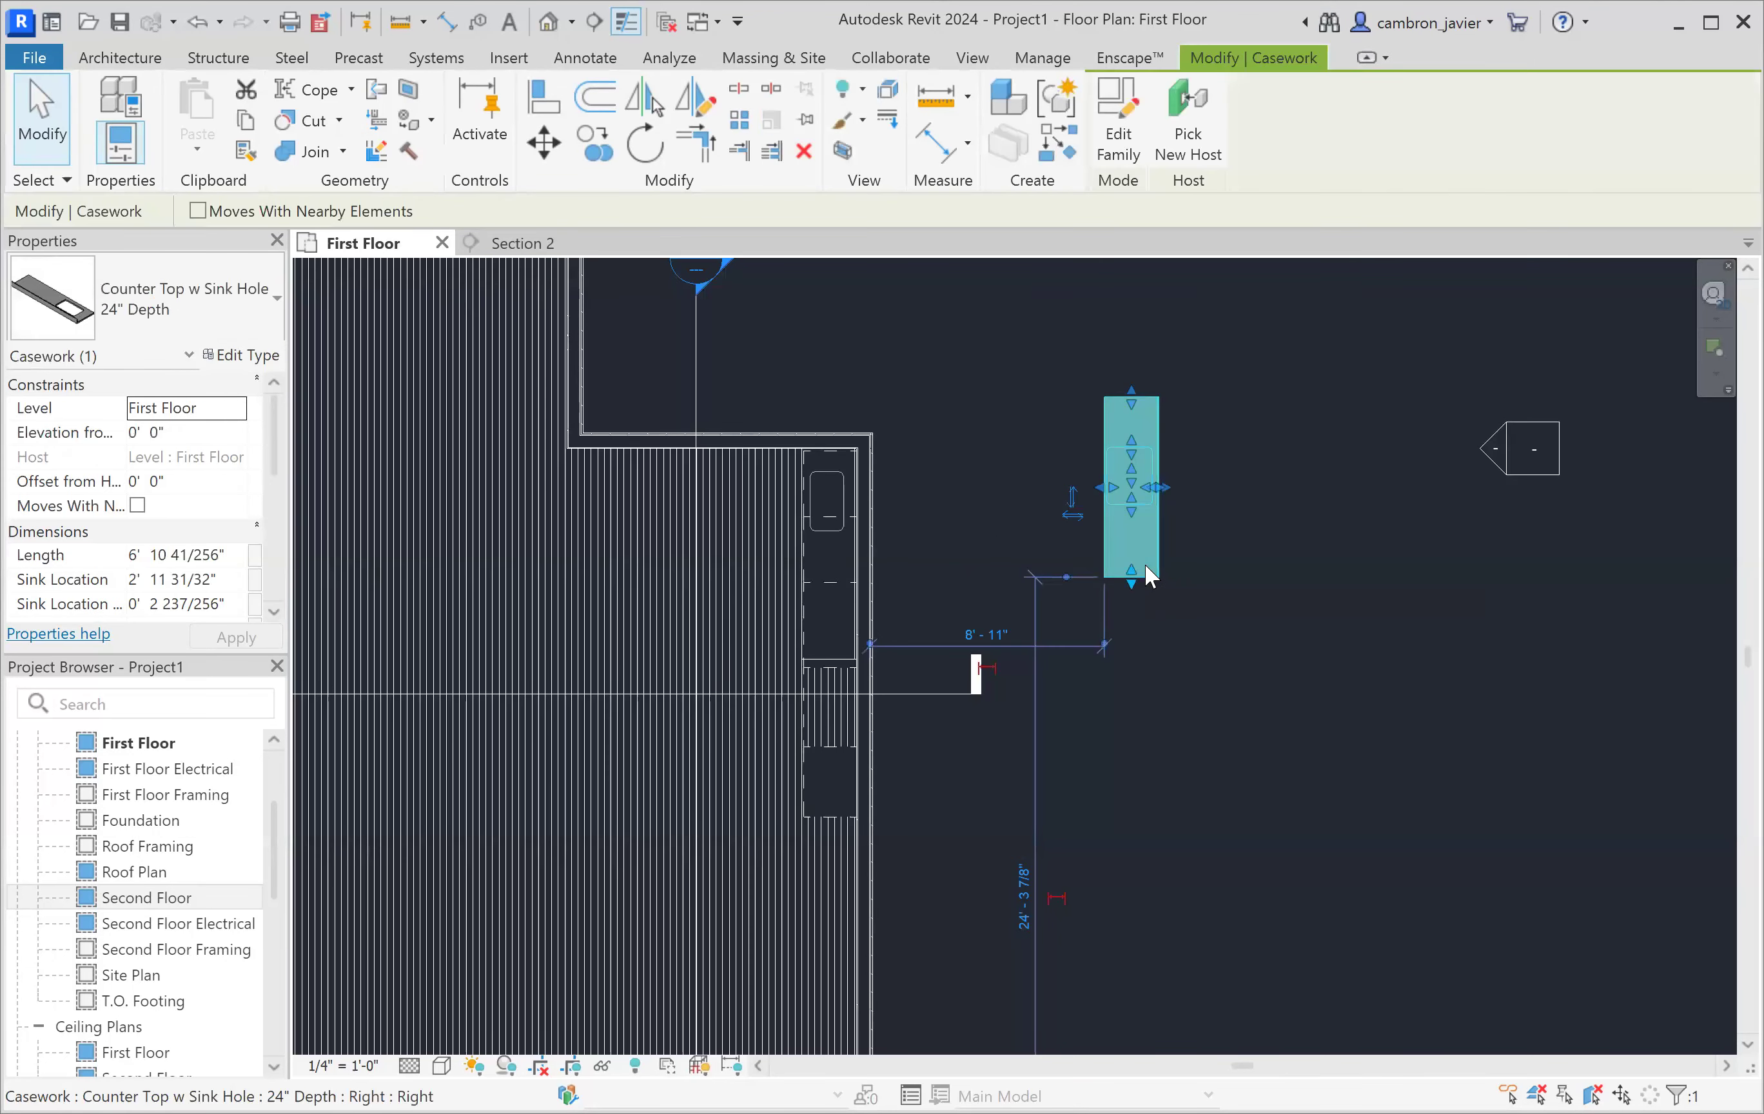
{"action": "key", "text": "Delete"}
- Stretch the lower end of the placed counter top to the end of the last base cabinet, for a length of 14' 0"
{"action": "scroll", "coordinate": [823, 671], "scroll_direction": "up", "scroll_amount": 3}
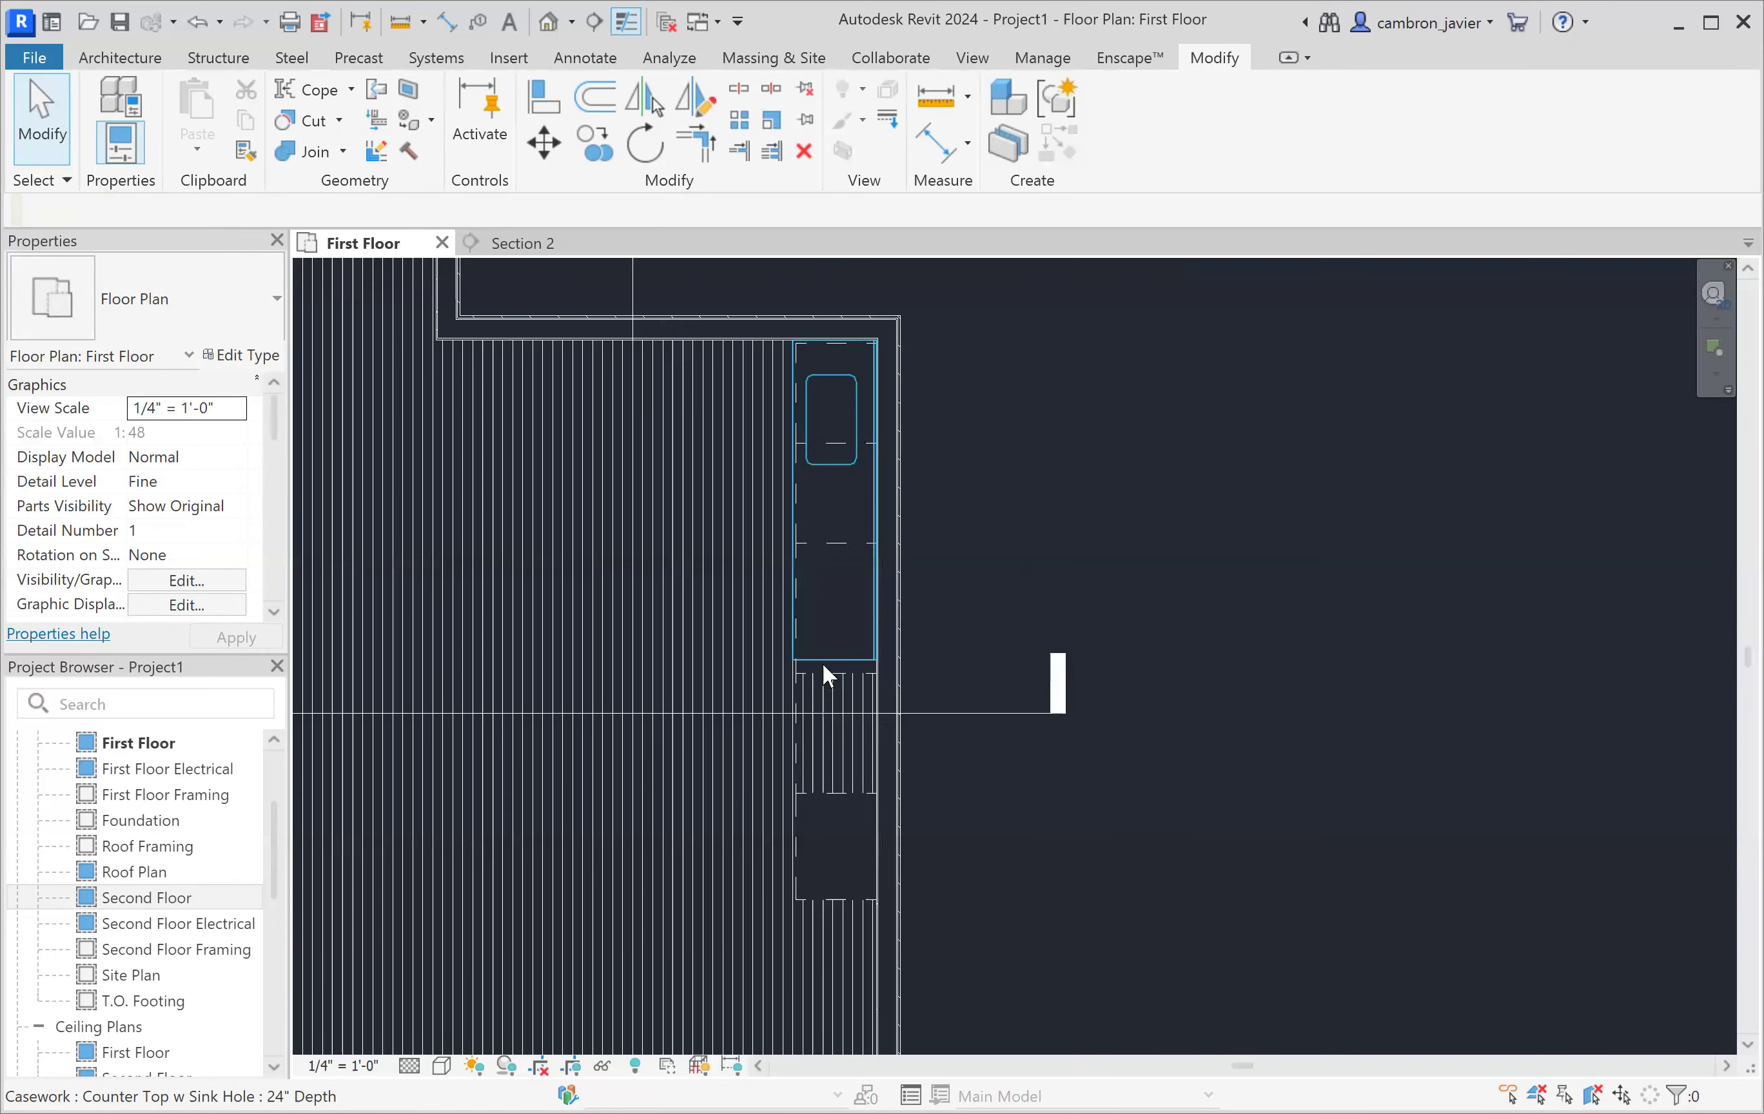
{"action": "left_click", "coordinate": [824, 666]}
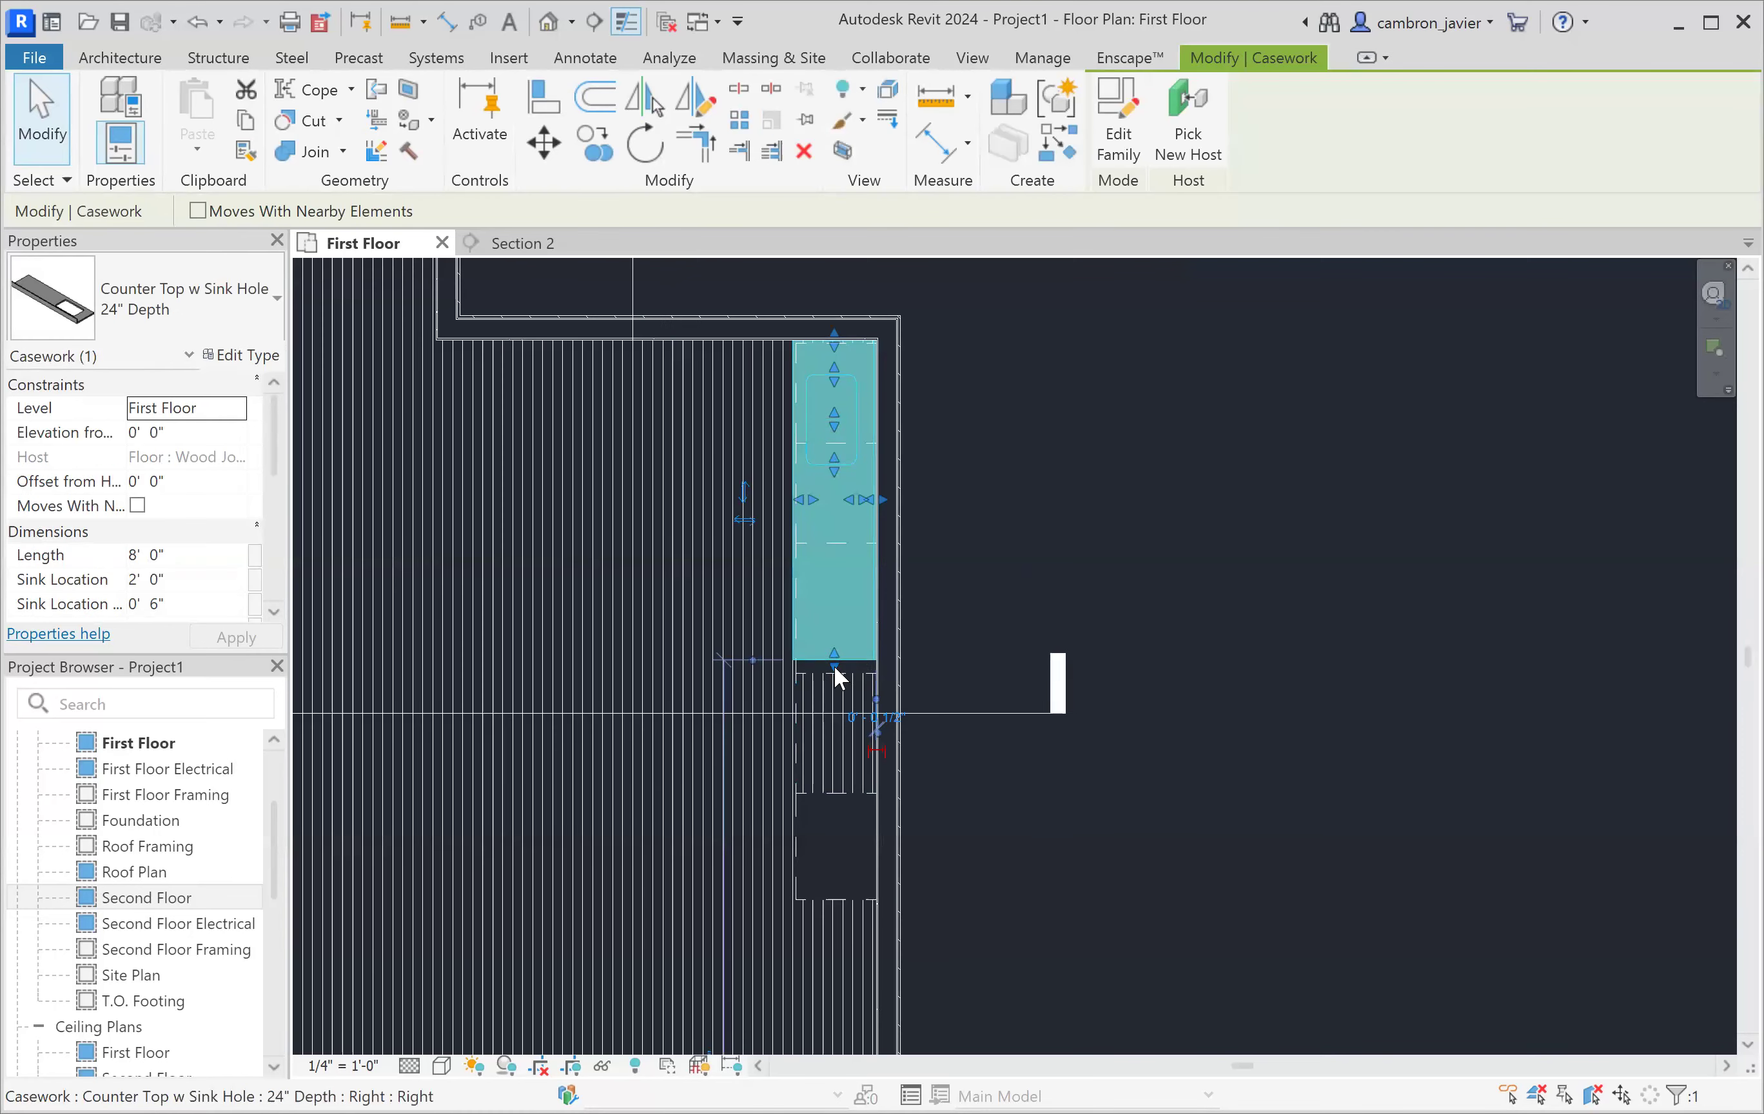
{"action": "left_click_drag", "start_coordinate": [834, 664], "coordinate": [835, 733]}
{"action": "left_click_drag", "start_coordinate": [887, 855], "coordinate": [835, 894]}
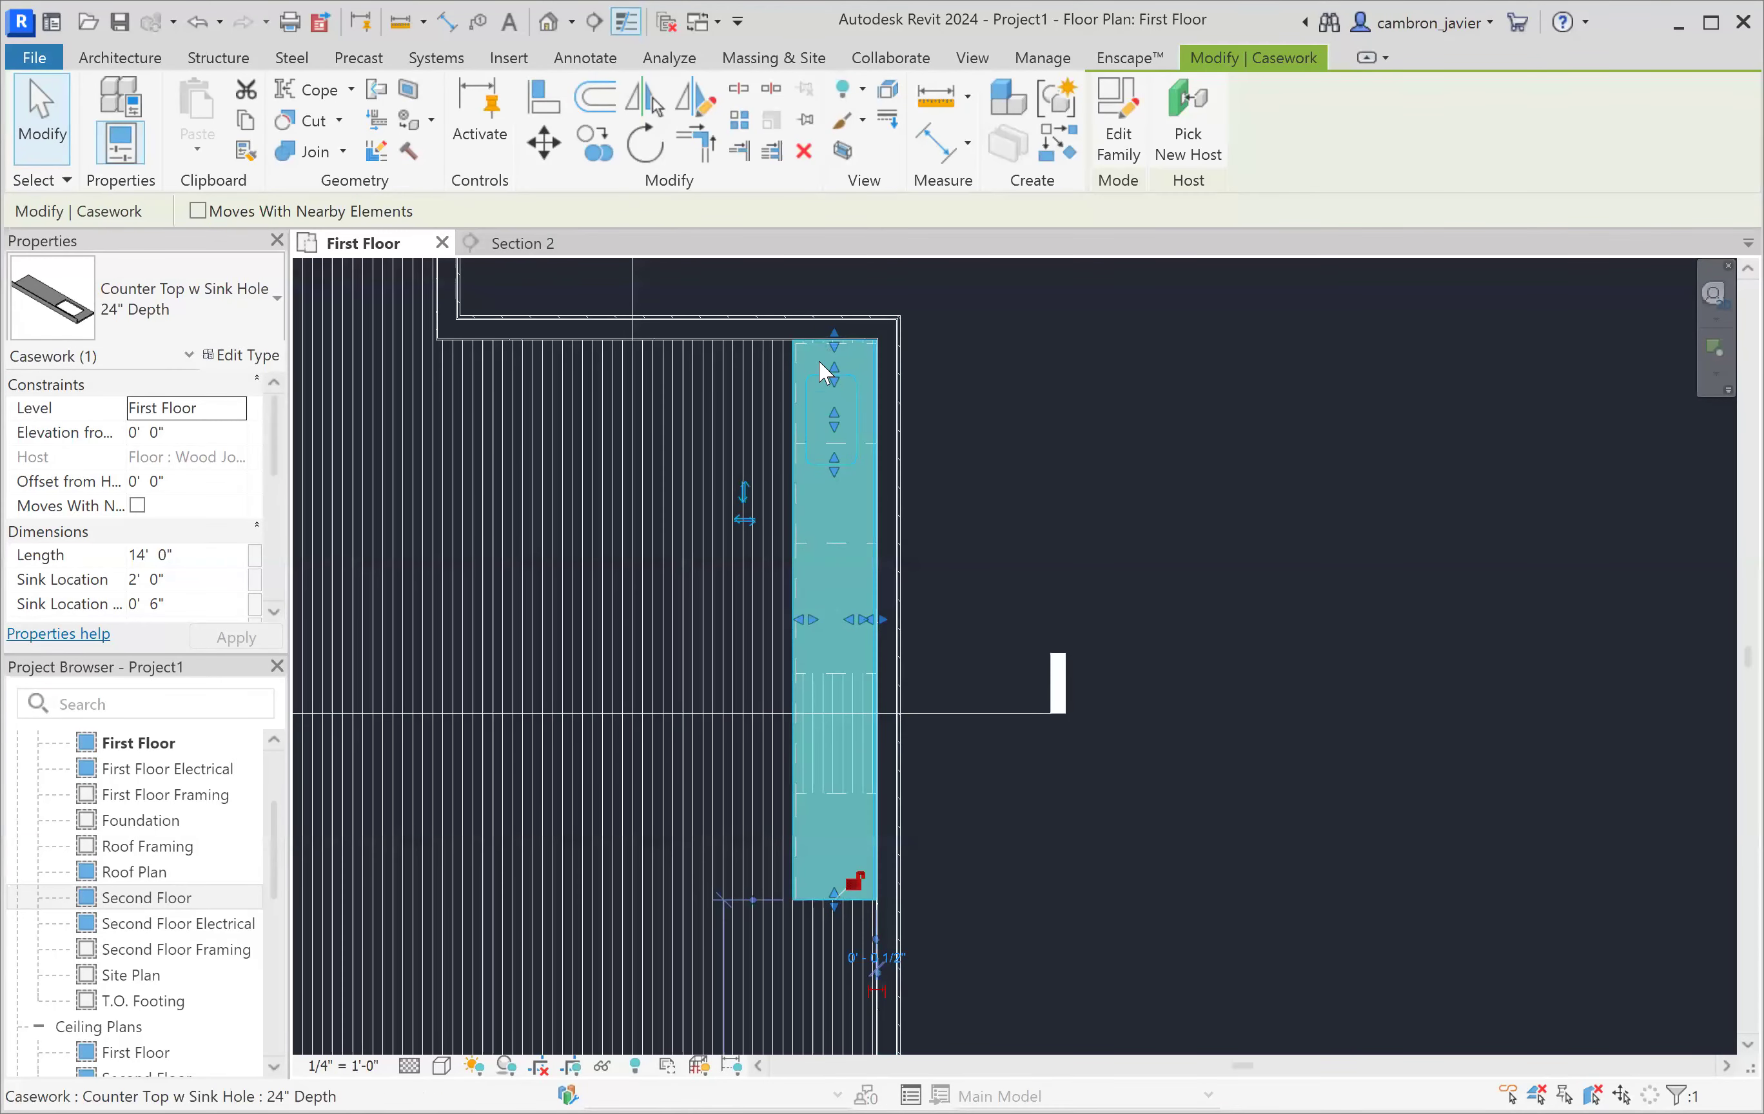
- Move the counter top's sink hole to the middle of the 39" base cabinet, at a sink location of 6' 8 1/2"
{"action": "scroll", "coordinate": [825, 372], "scroll_direction": "up", "scroll_amount": 1}
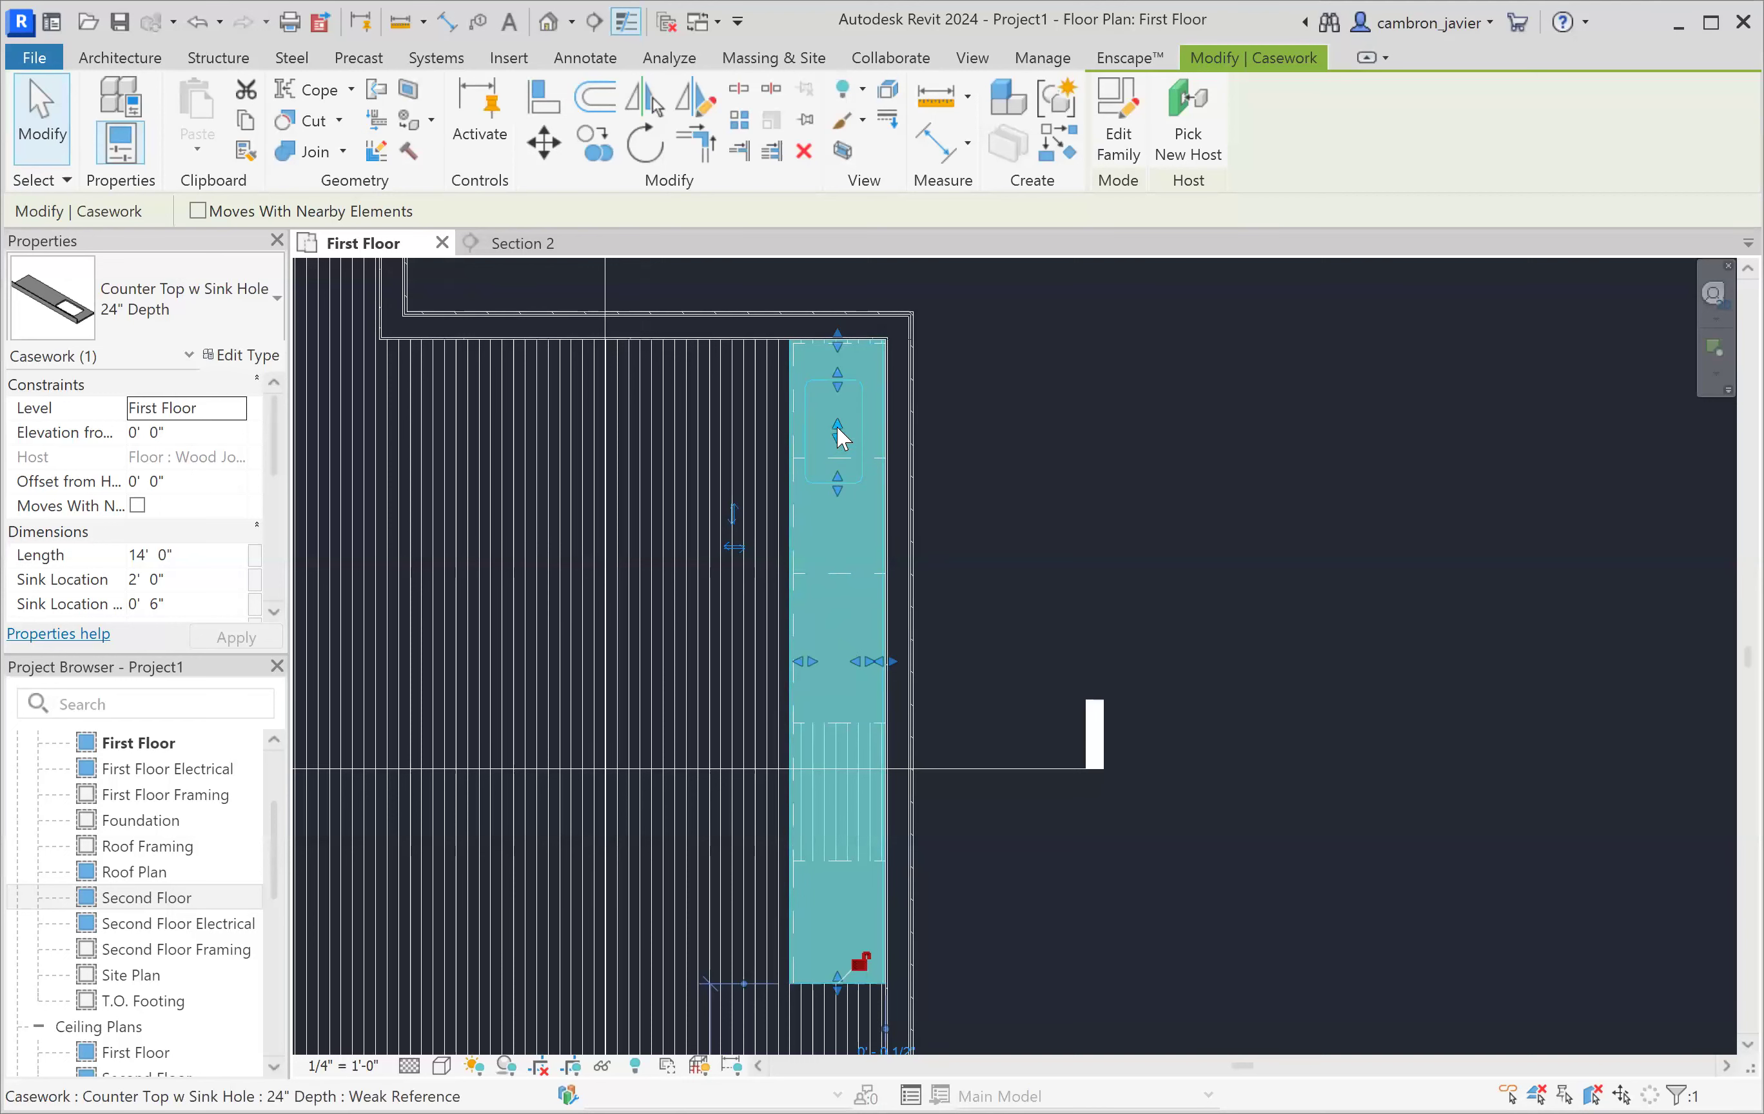
{"action": "left_click_drag", "start_coordinate": [837, 477], "coordinate": [835, 470]}
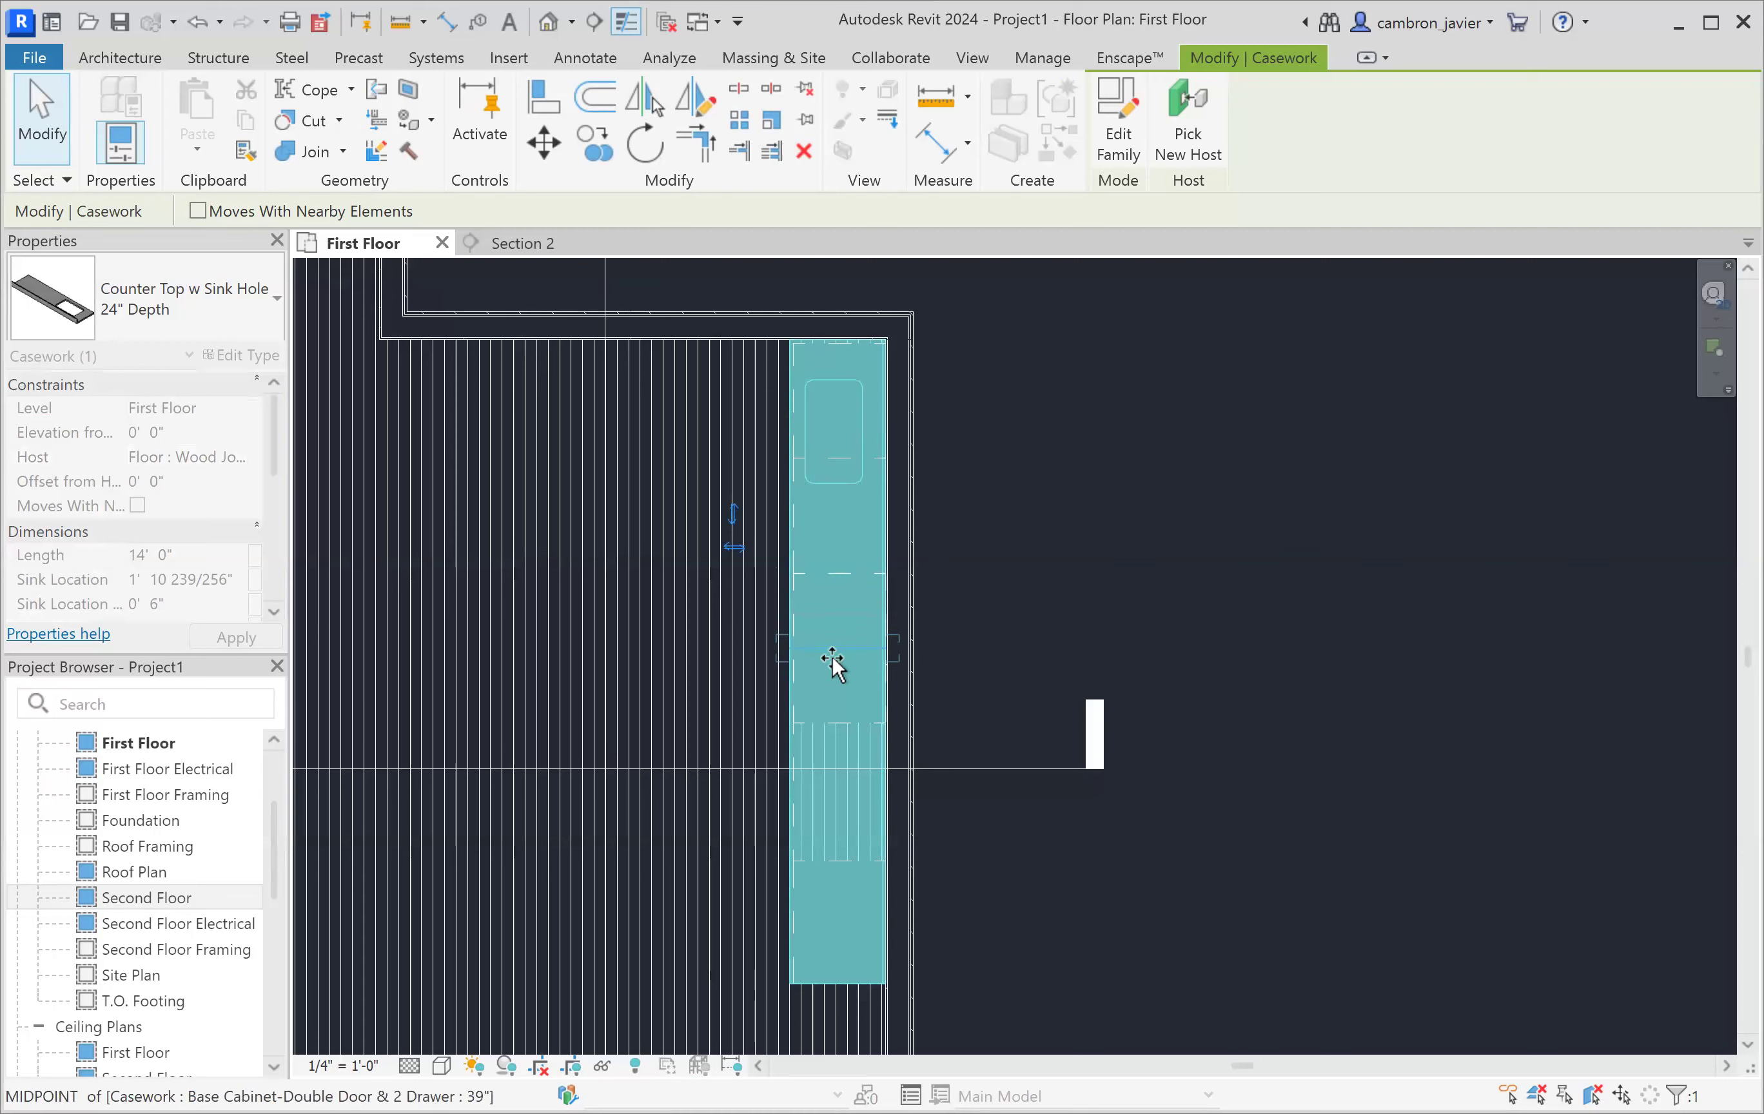
{"action": "left_click_drag", "start_coordinate": [831, 676], "coordinate": [834, 646]}
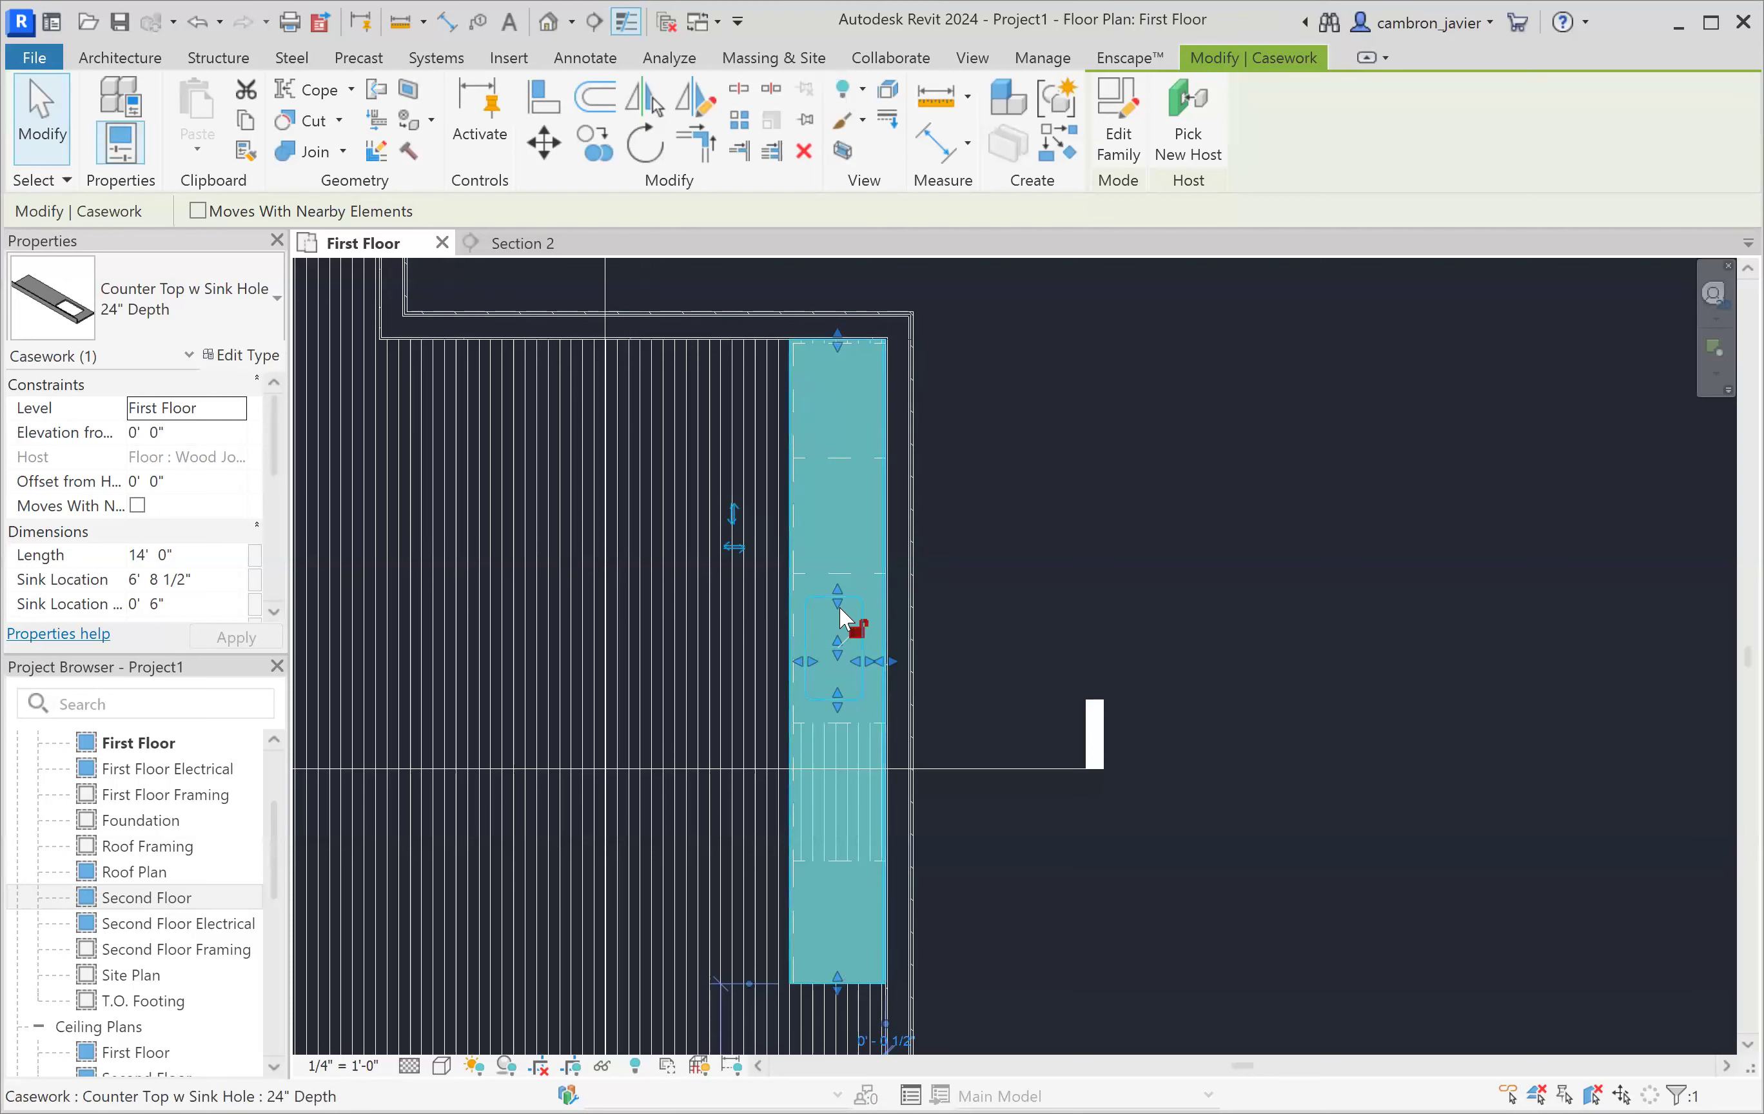
{"action": "left_click", "coordinate": [992, 595]}
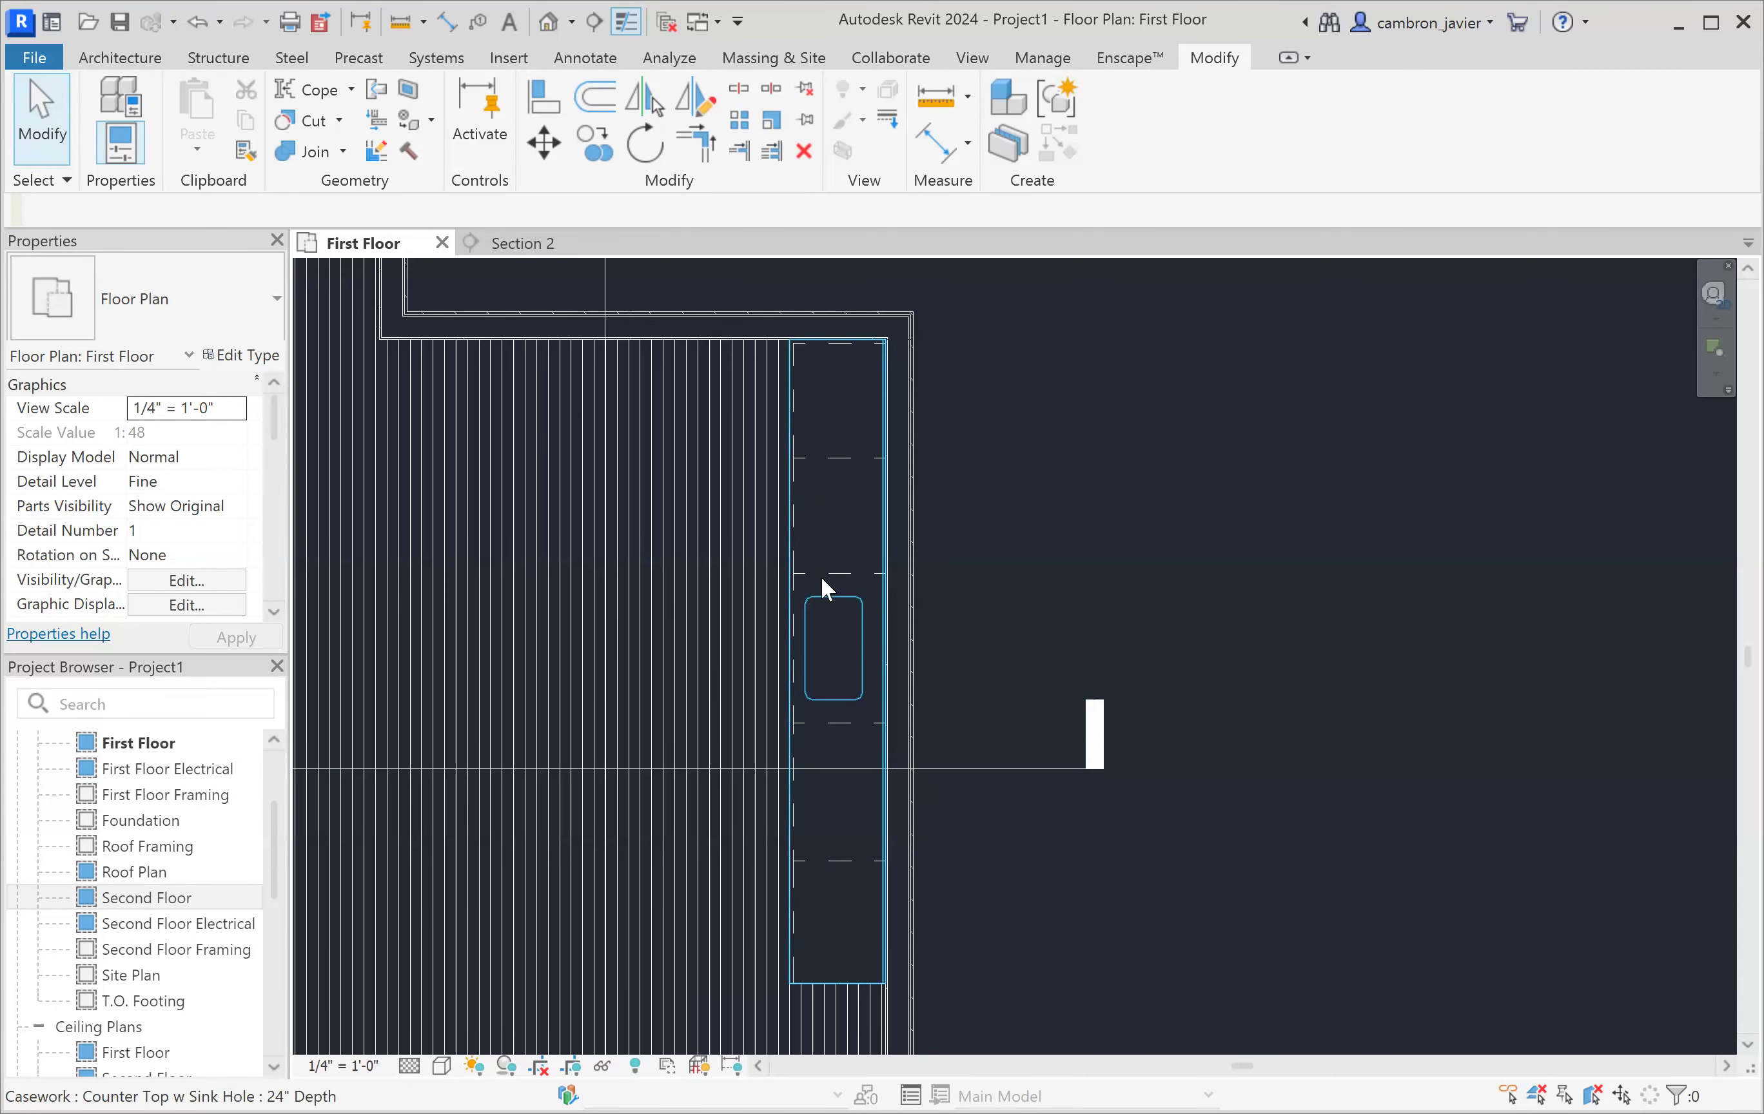
- Examine the sink hole's position and the outlines of the base cabinets beneath the counter top
{"action": "scroll", "coordinate": [829, 657], "scroll_direction": "up", "scroll_amount": 3}
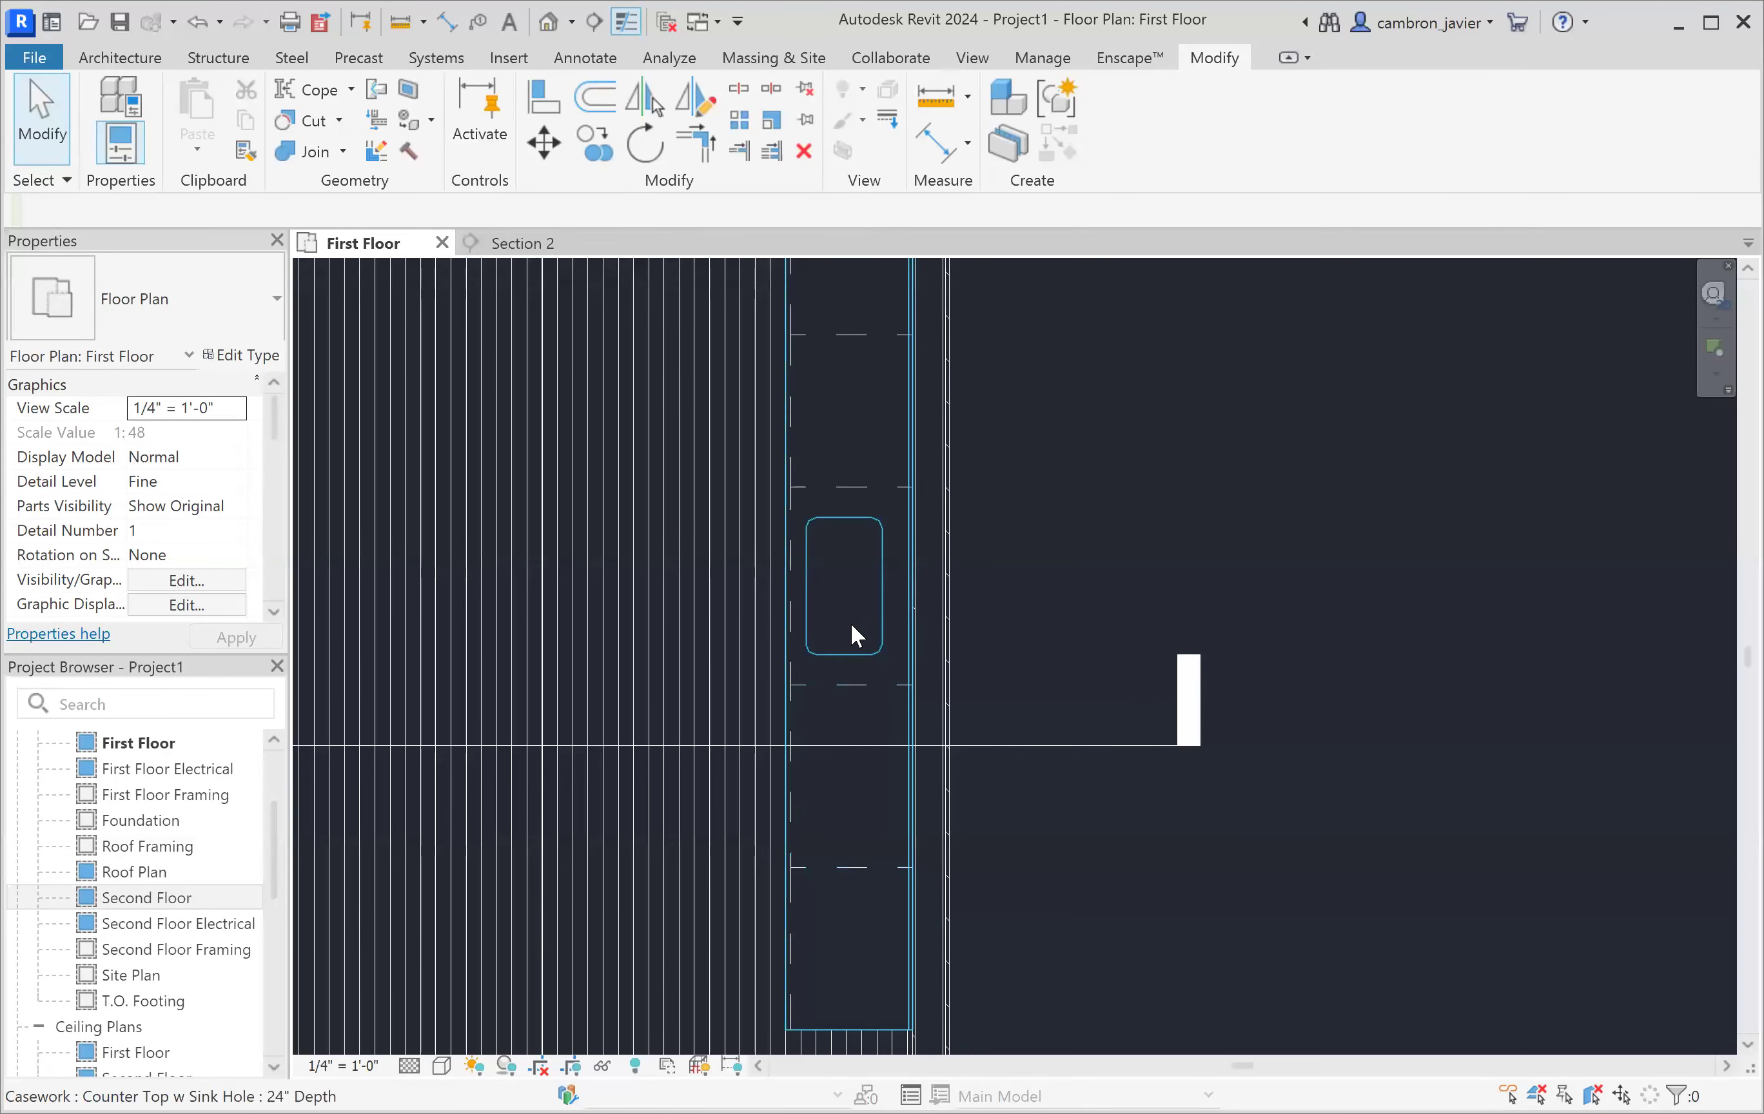
{"action": "left_click", "coordinate": [901, 566]}
{"action": "left_click", "coordinate": [1023, 548]}
{"action": "scroll", "coordinate": [798, 781], "scroll_direction": "down", "scroll_amount": 1}
{"action": "scroll", "coordinate": [697, 505], "scroll_direction": "down", "scroll_amount": 2}
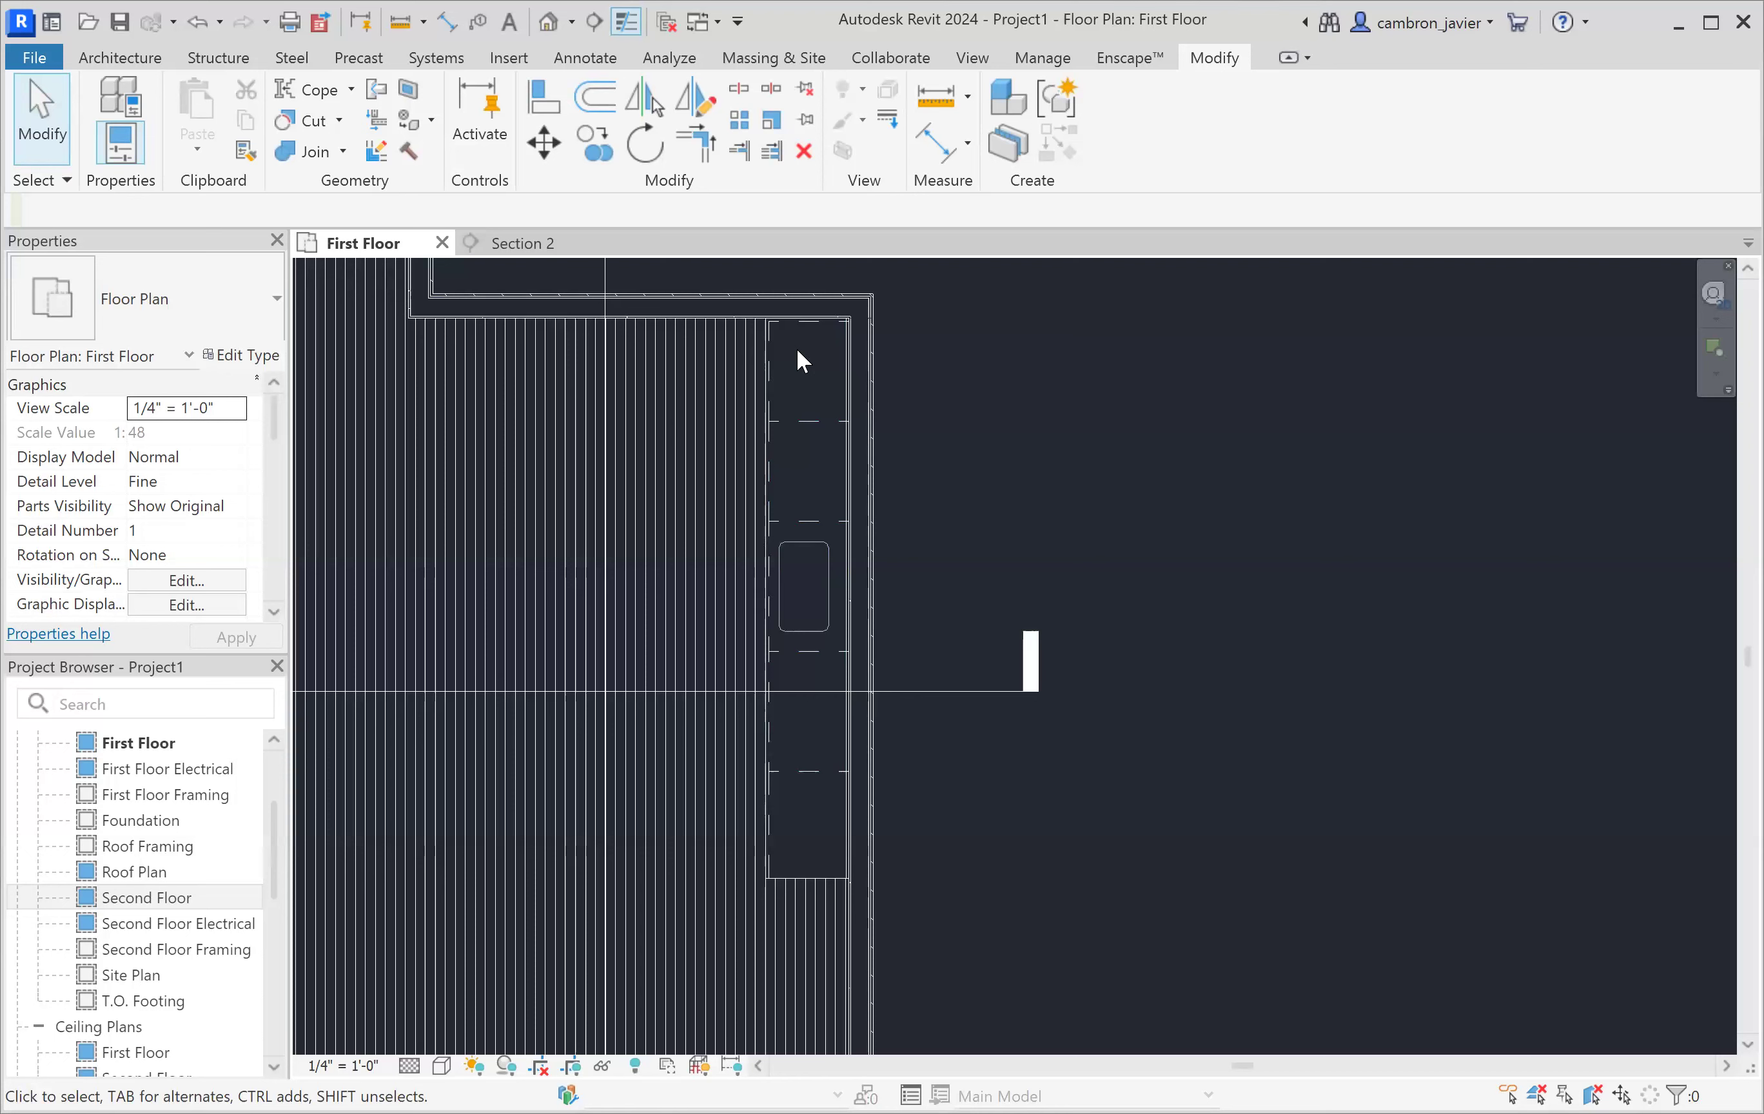
{"action": "left_click", "coordinate": [803, 370]}
{"action": "left_click", "coordinate": [934, 381]}
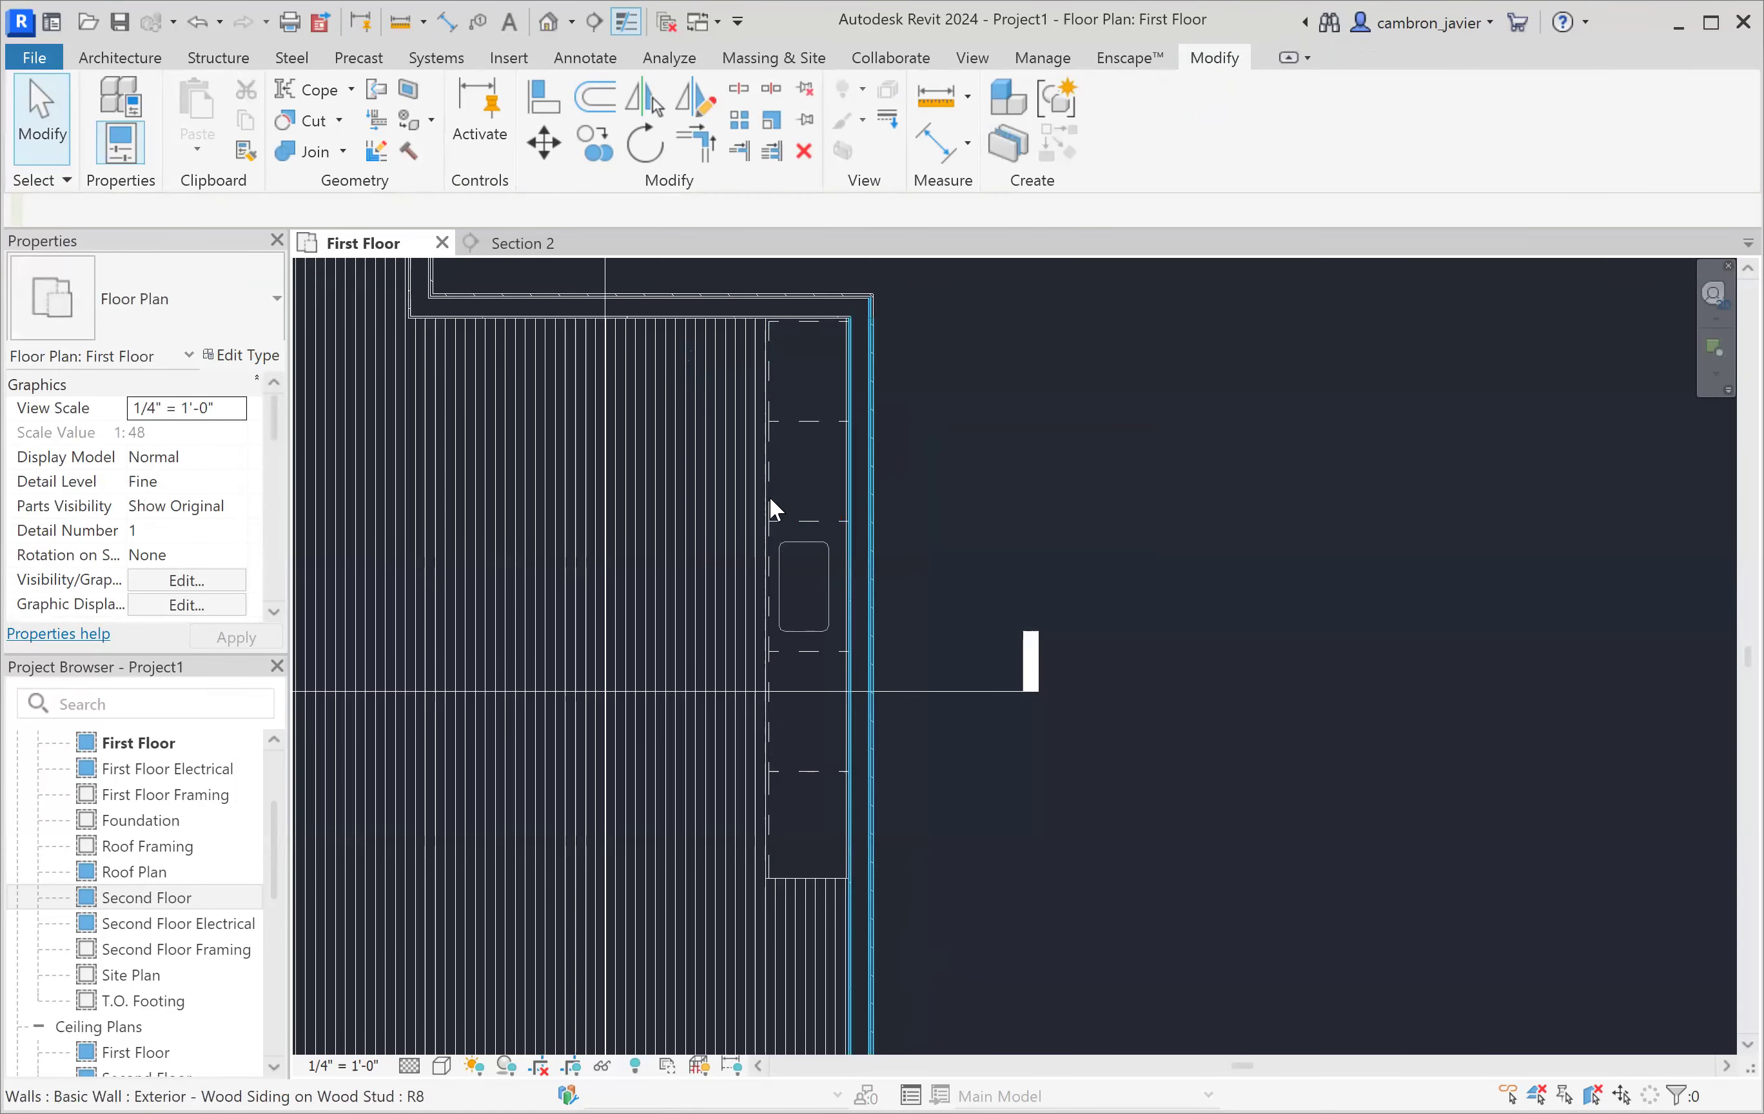
{"action": "left_click", "coordinate": [770, 531]}
{"action": "left_click", "coordinate": [928, 502]}
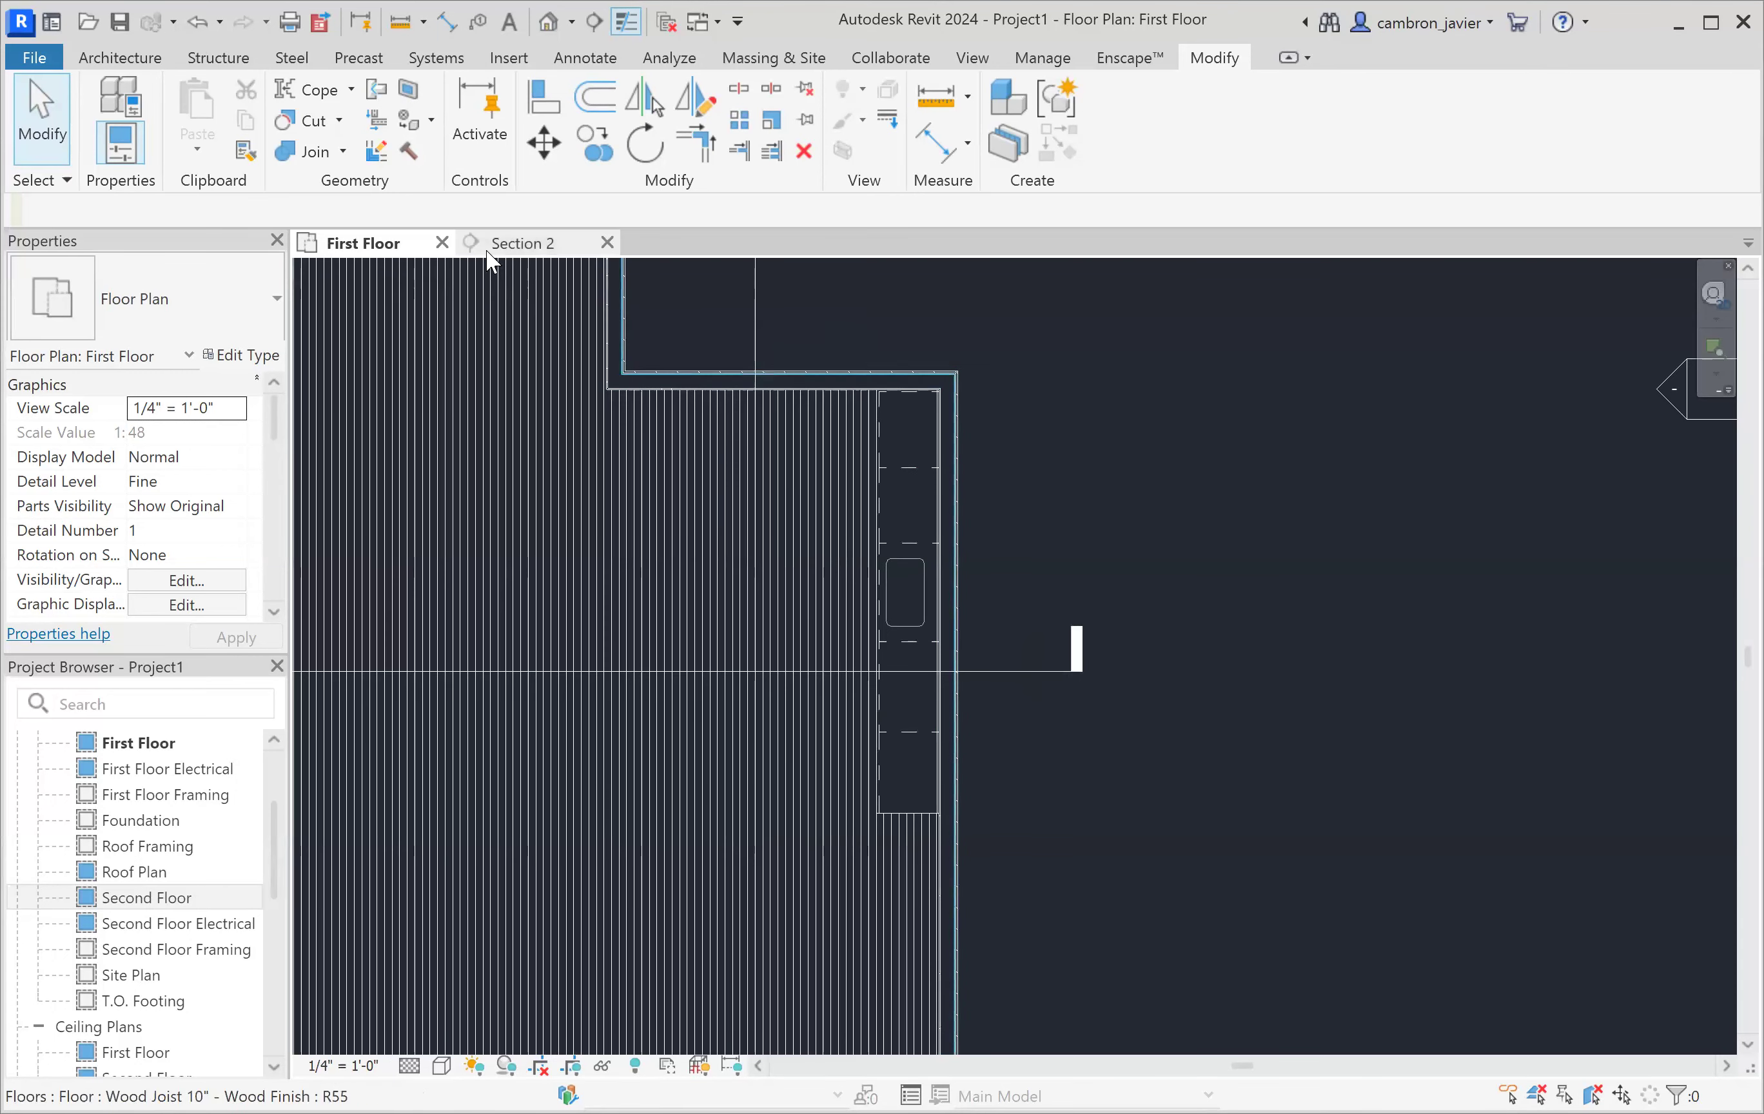
- Check the counter top over the base cabinets in the Section 2 view, and return to the First Floor plan
{"action": "left_click", "coordinate": [516, 243]}
{"action": "scroll", "coordinate": [982, 686], "scroll_direction": "down", "scroll_amount": 3}
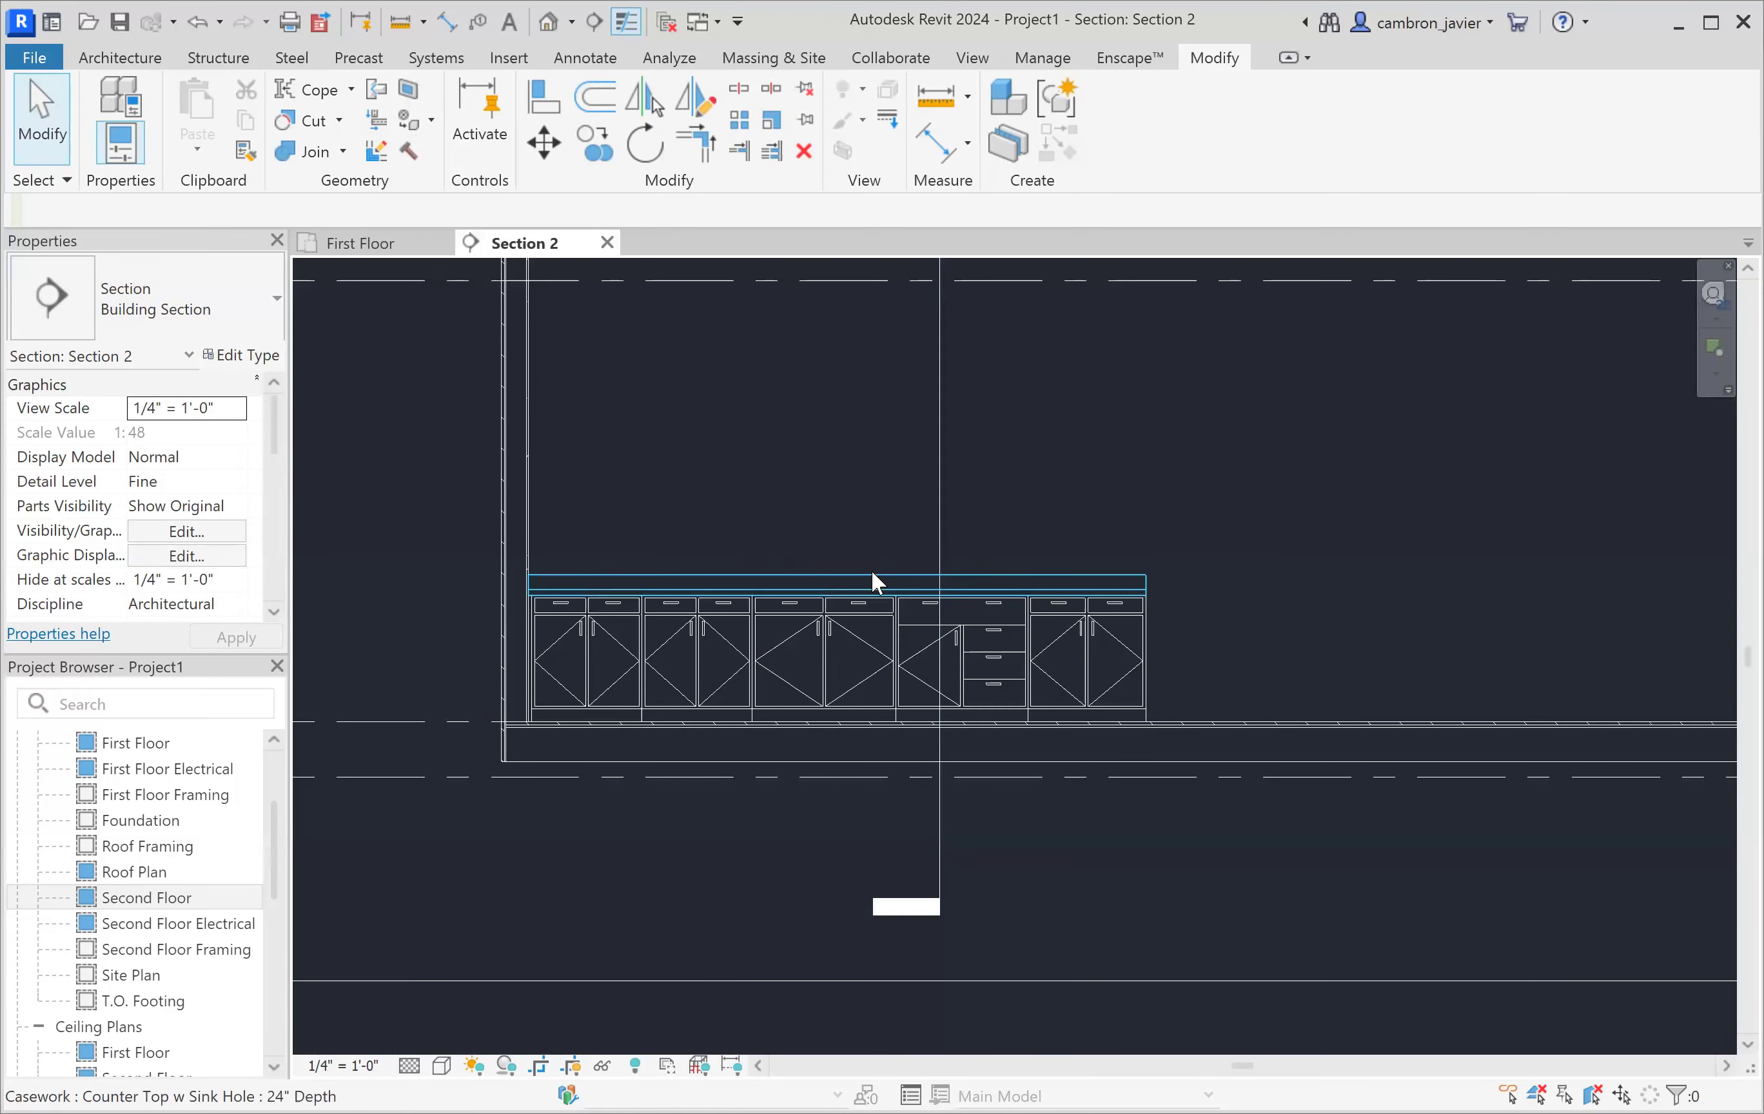
{"action": "left_click", "coordinate": [388, 251]}
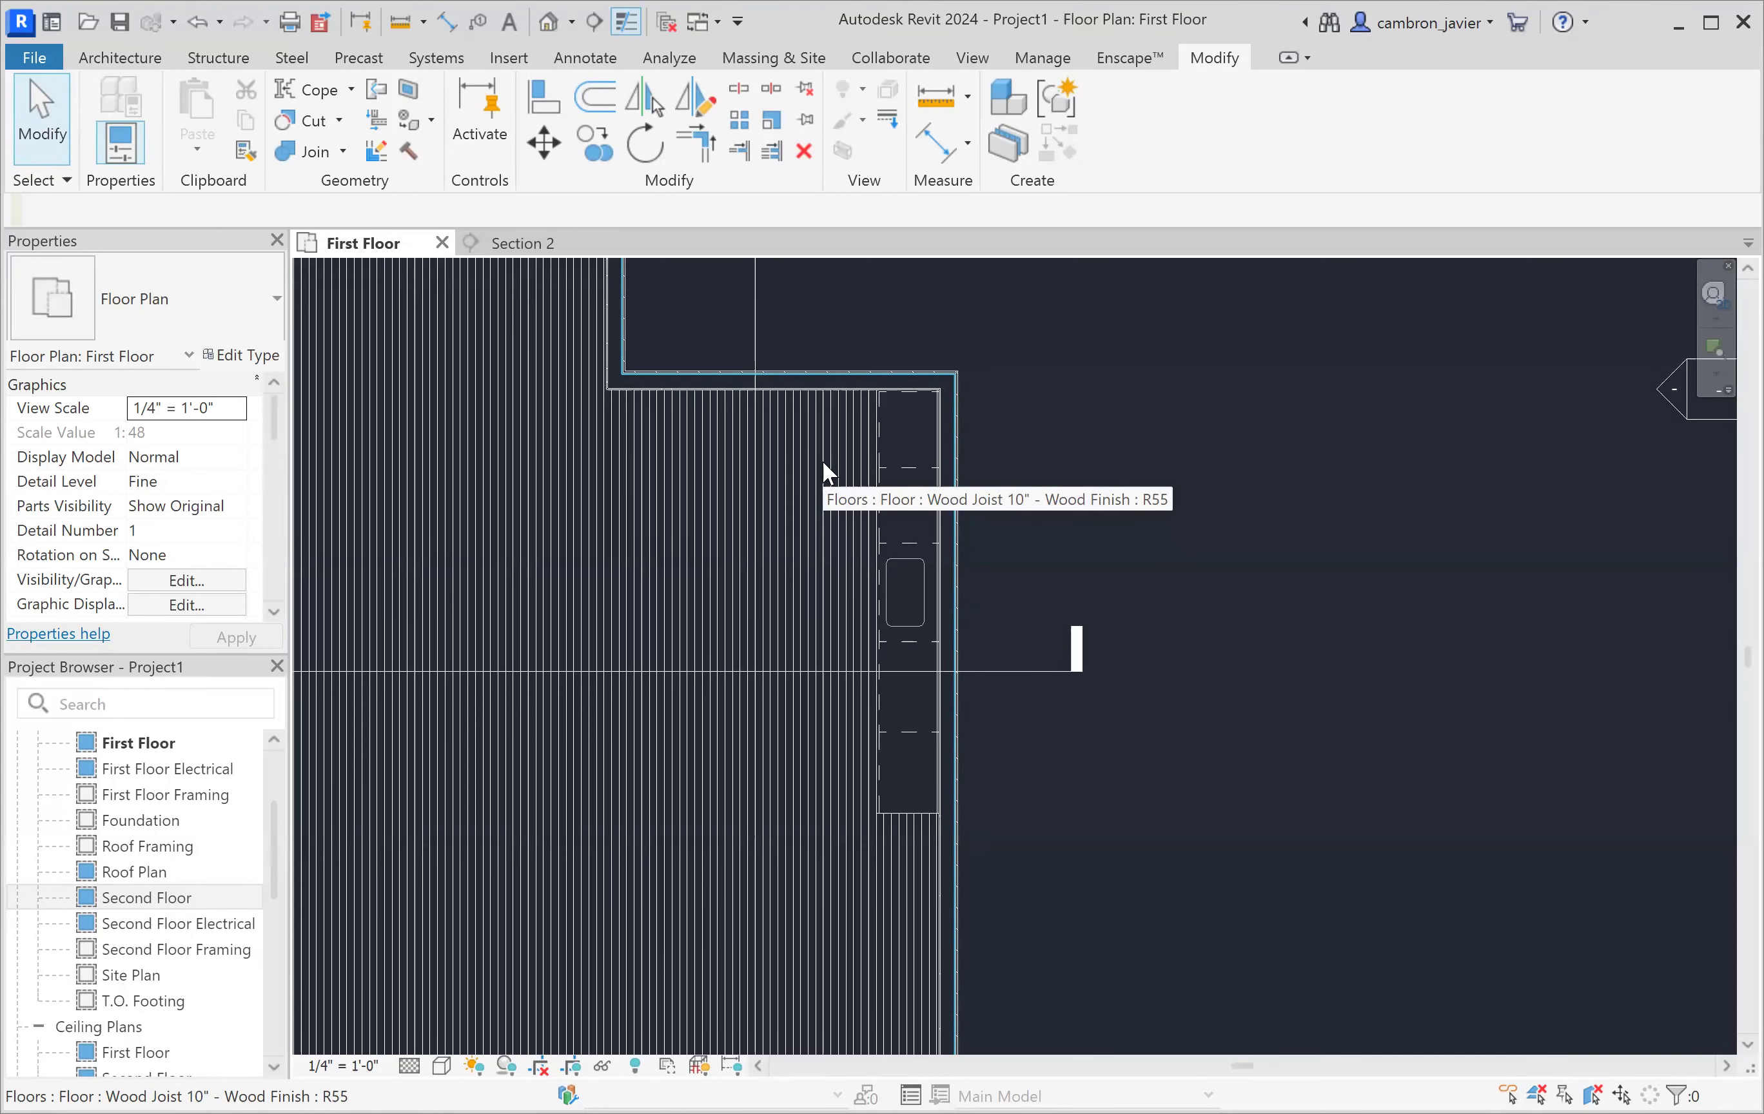
- Start placing a component and look through the loaded types for a kitchen sink that suits the sink hole
{"action": "scroll", "coordinate": [851, 464], "scroll_direction": "up", "scroll_amount": 3}
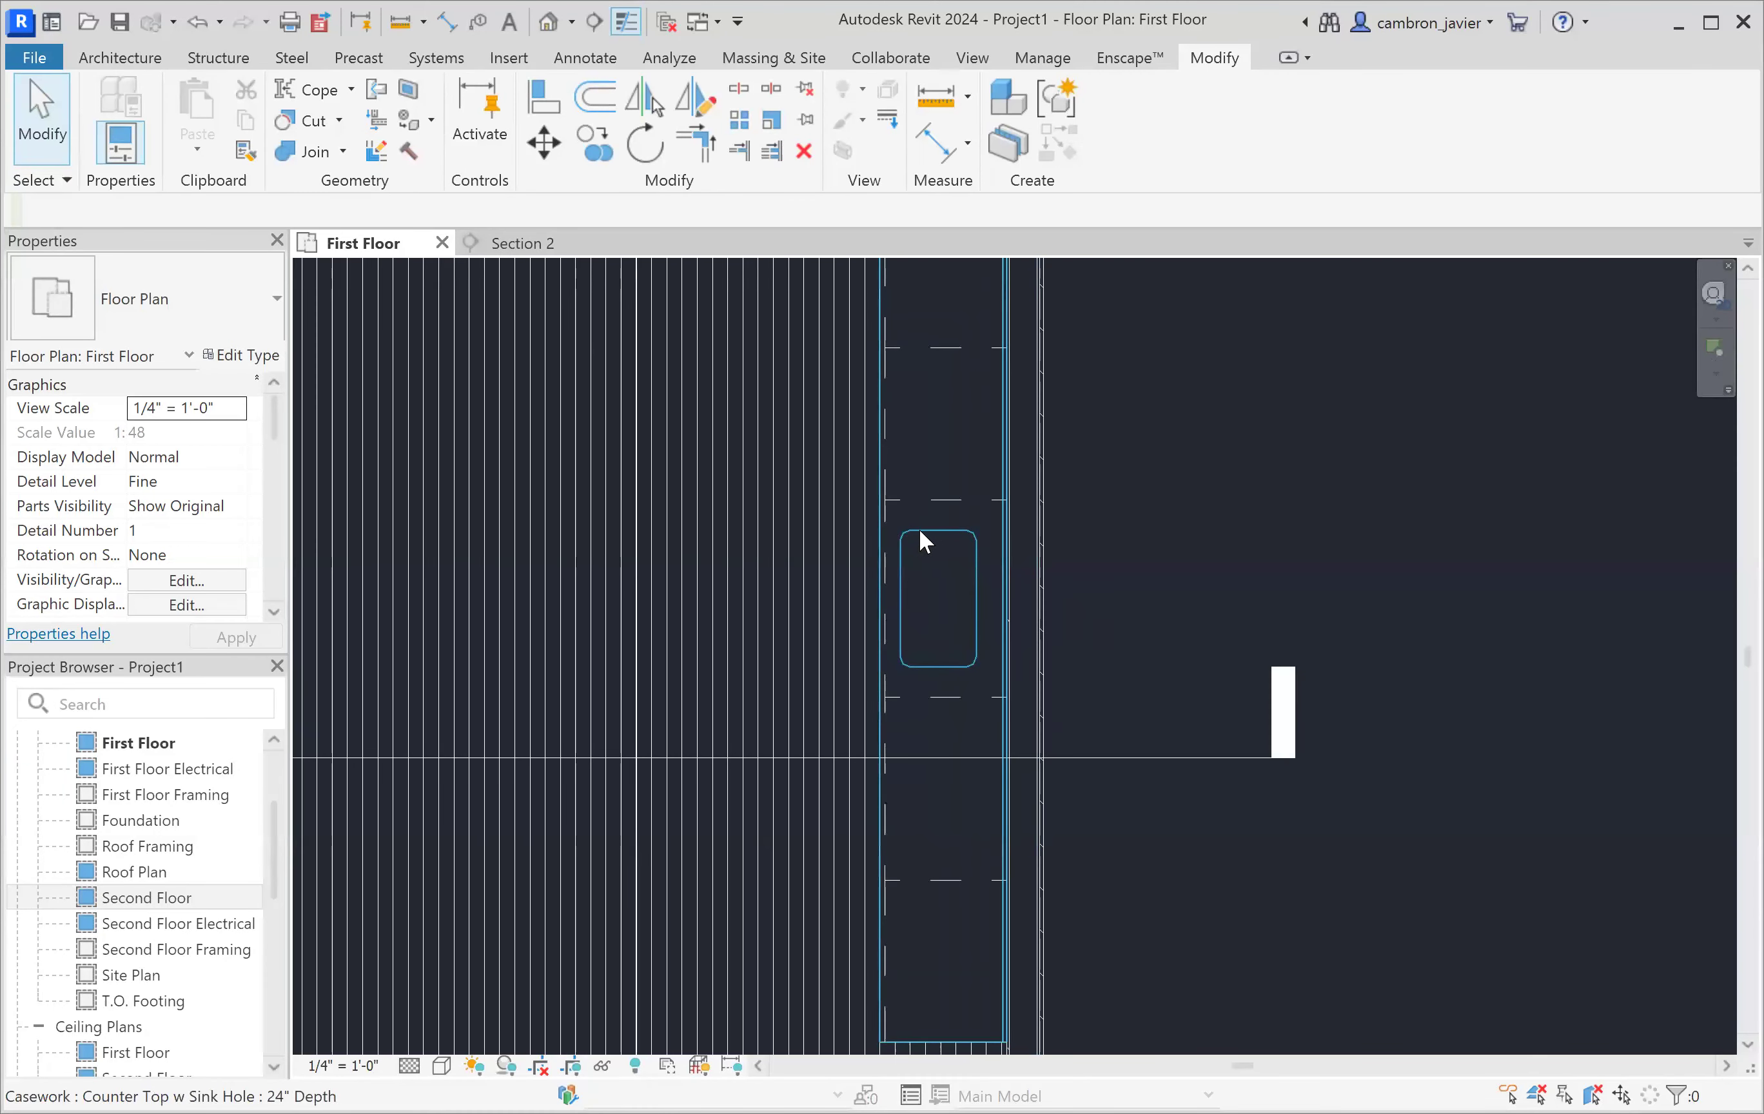
{"action": "left_click", "coordinate": [136, 57]}
{"action": "left_click", "coordinate": [312, 136]}
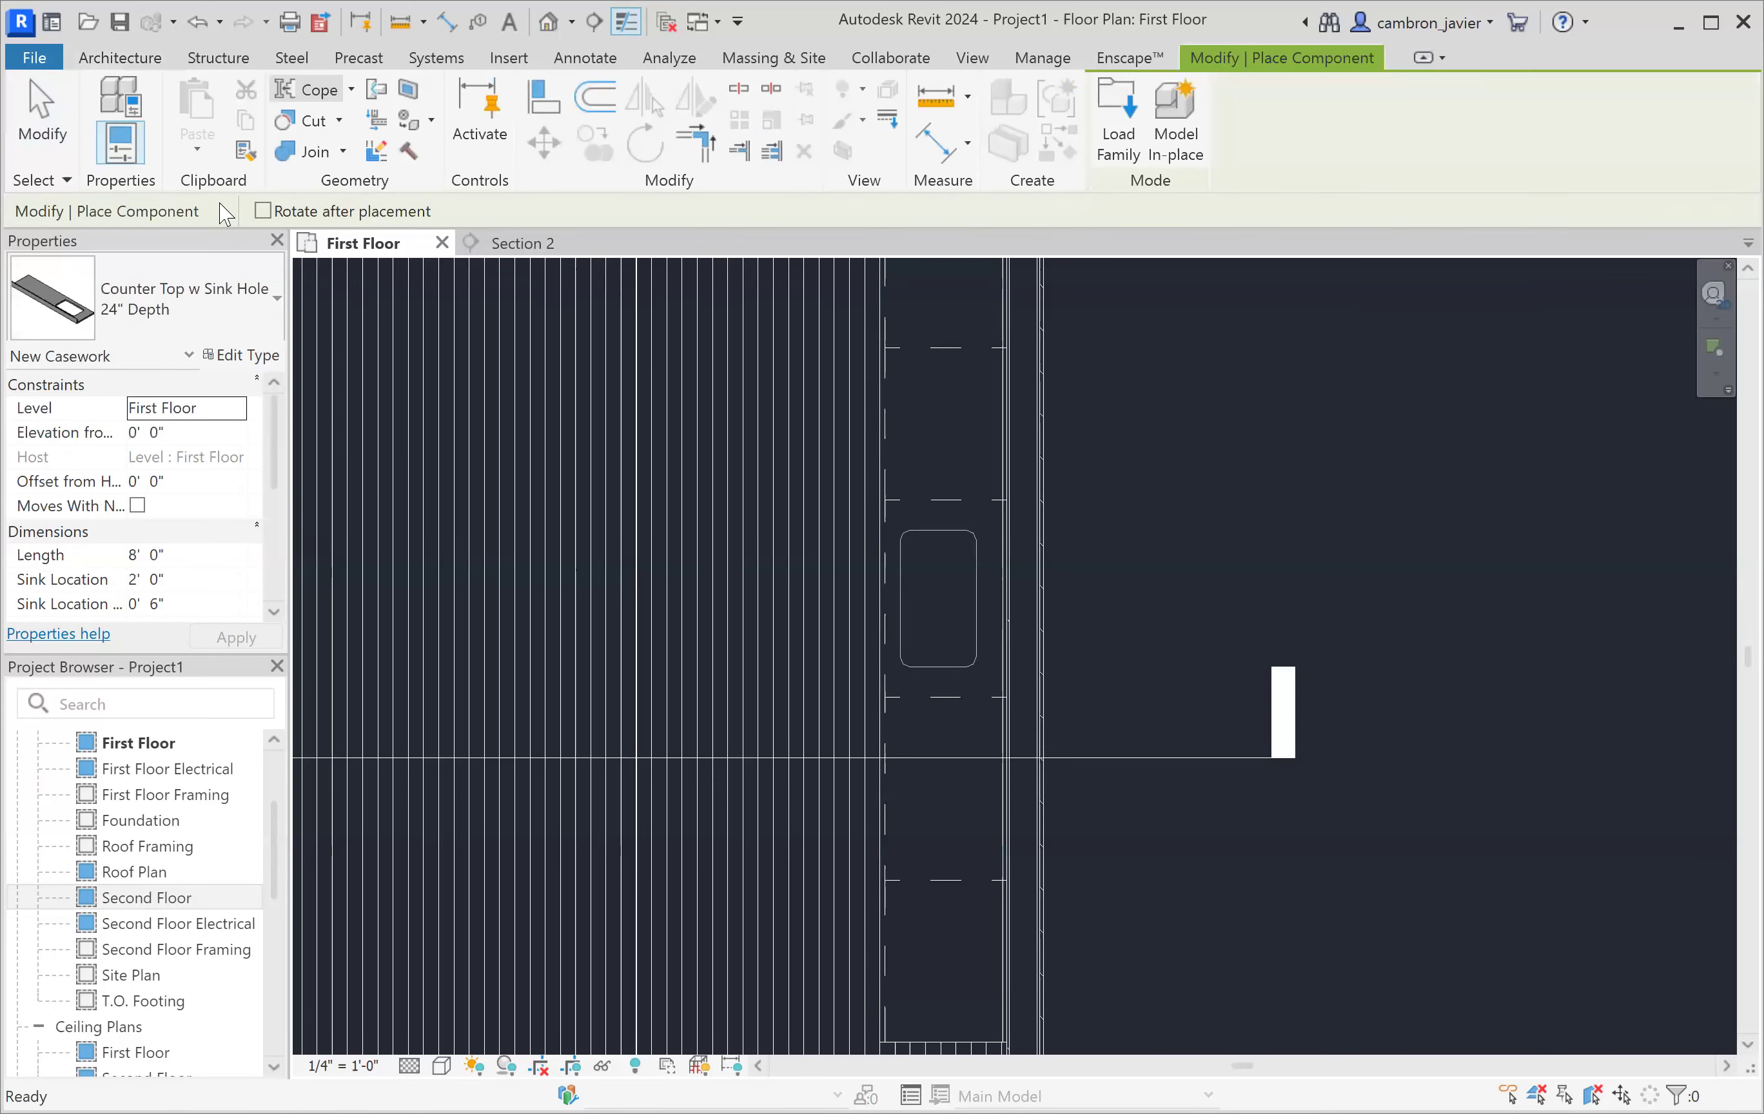
{"action": "left_click", "coordinate": [207, 340]}
{"action": "scroll", "coordinate": [141, 575], "scroll_direction": "down", "scroll_amount": 5}
{"action": "scroll", "coordinate": [190, 641], "scroll_direction": "down", "scroll_amount": 6}
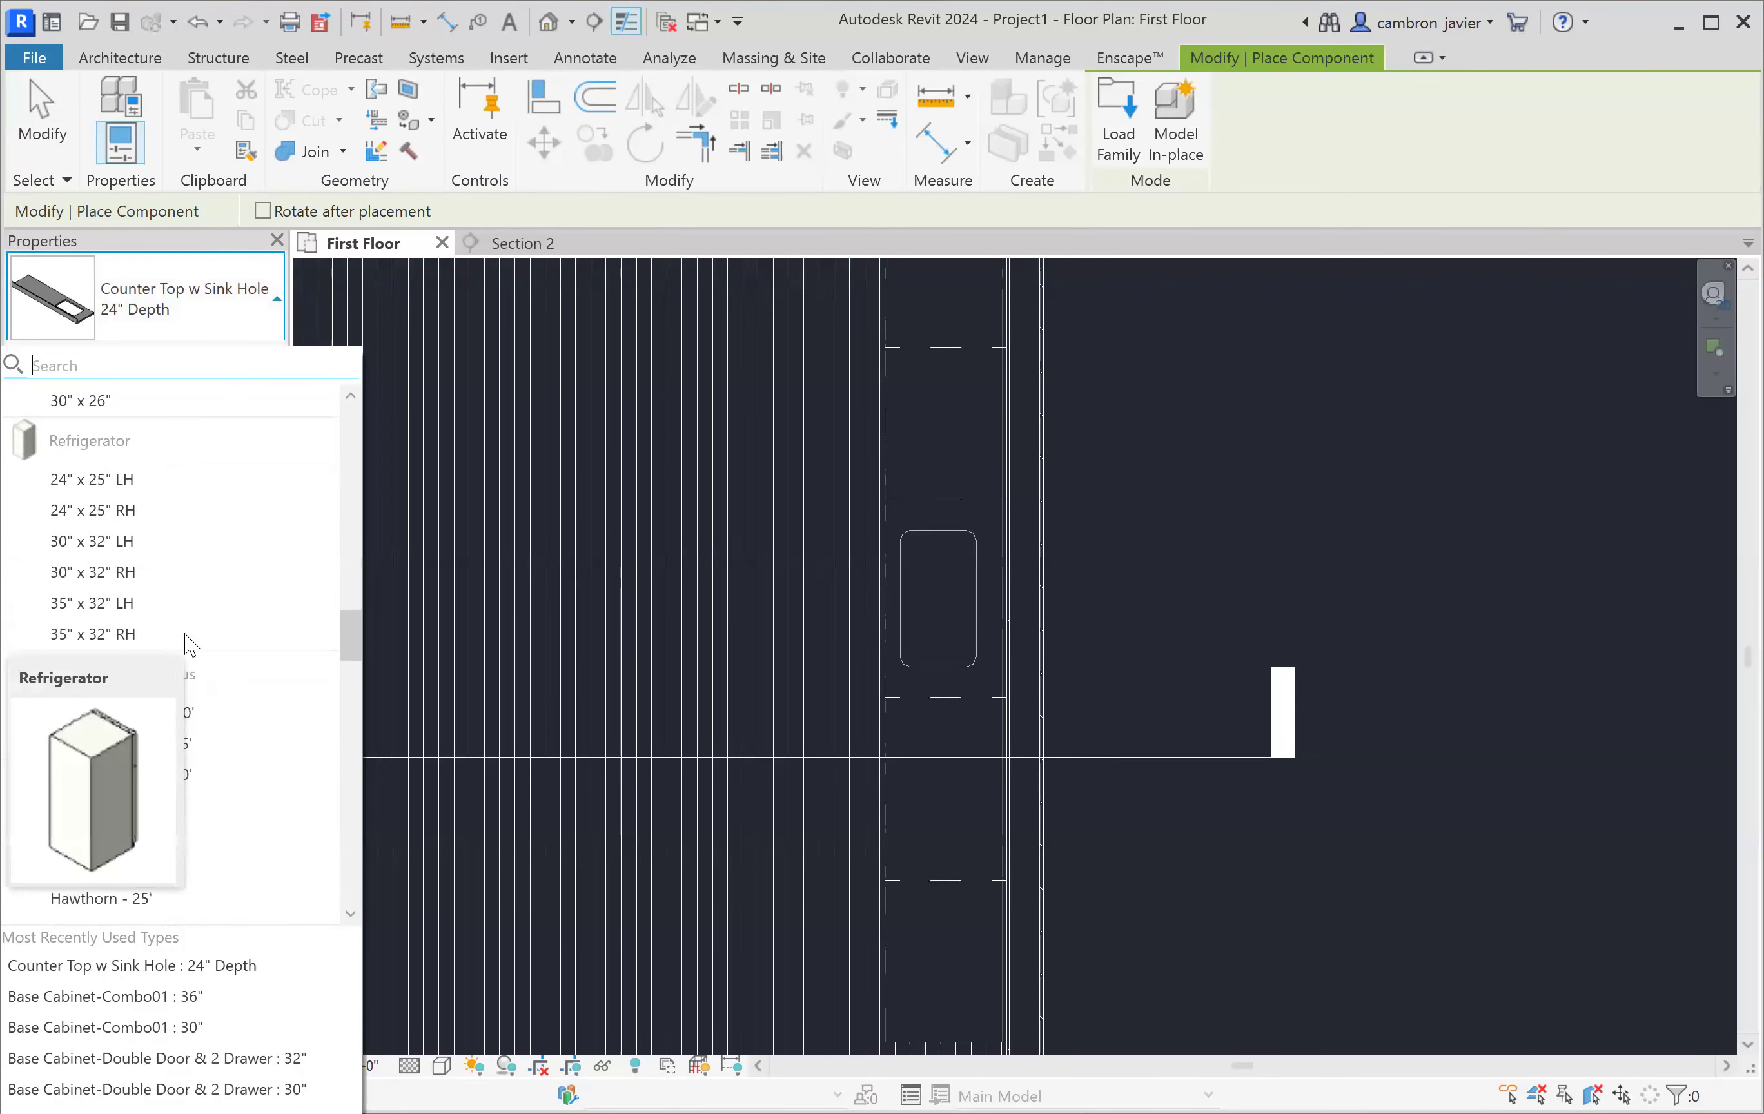
{"action": "scroll", "coordinate": [190, 644], "scroll_direction": "down", "scroll_amount": 3}
{"action": "scroll", "coordinate": [187, 492], "scroll_direction": "down", "scroll_amount": 8}
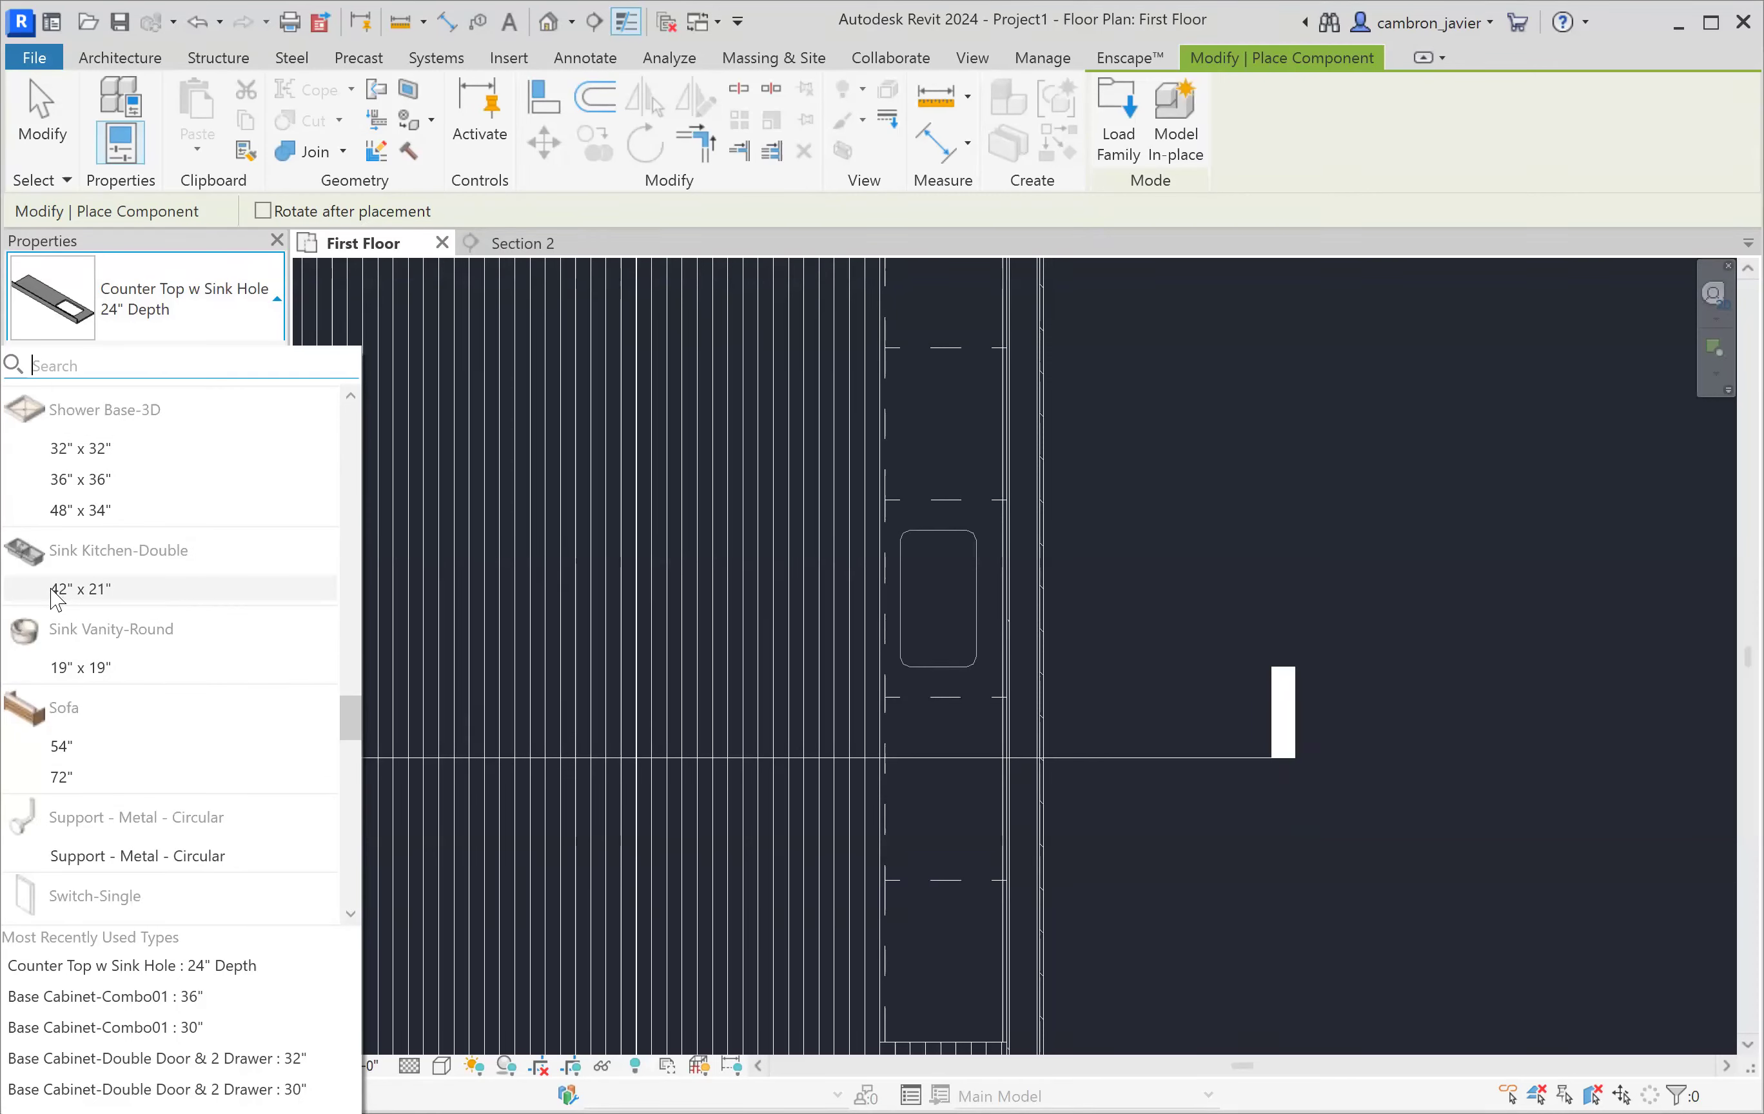
{"action": "mouse_move", "coordinate": [82, 603]}
{"action": "left_click", "coordinate": [1160, 370]}
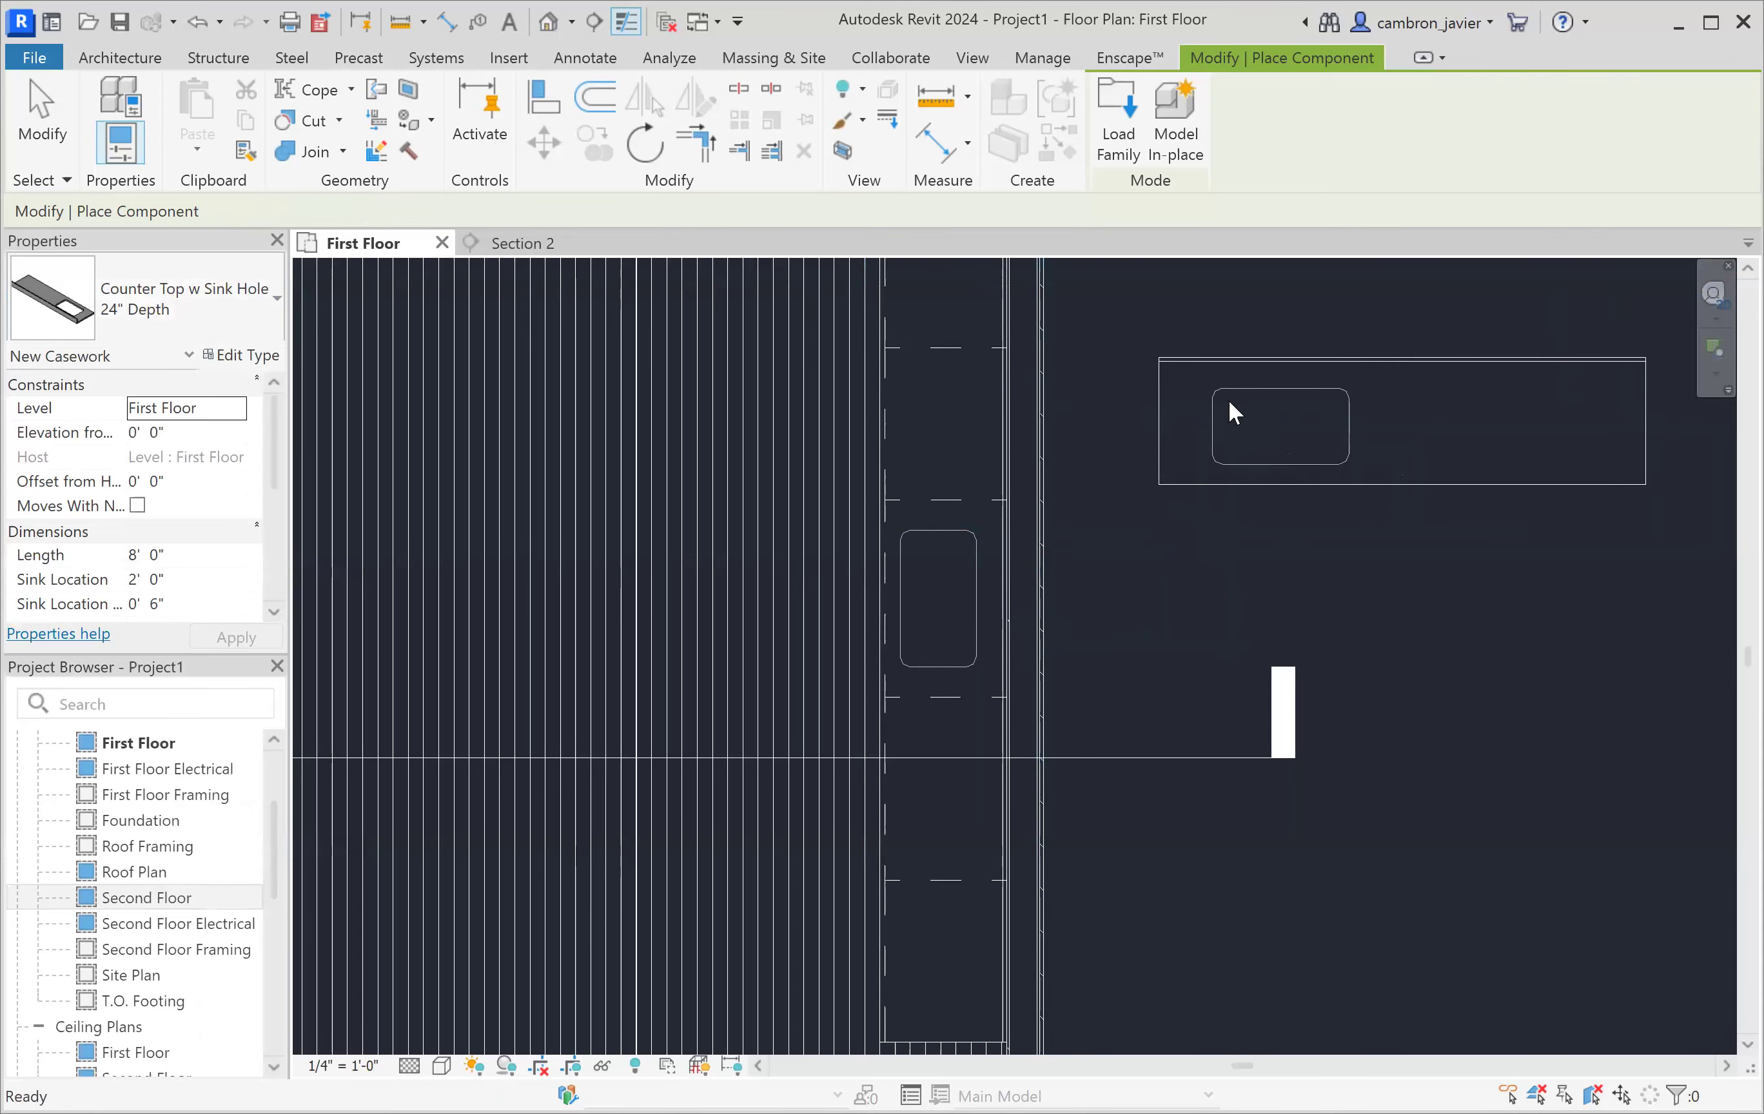
{"action": "left_click", "coordinate": [1230, 402]}
{"action": "key", "text": "Escape"}
{"action": "left_click", "coordinate": [1232, 380]}
{"action": "key", "text": "Delete"}
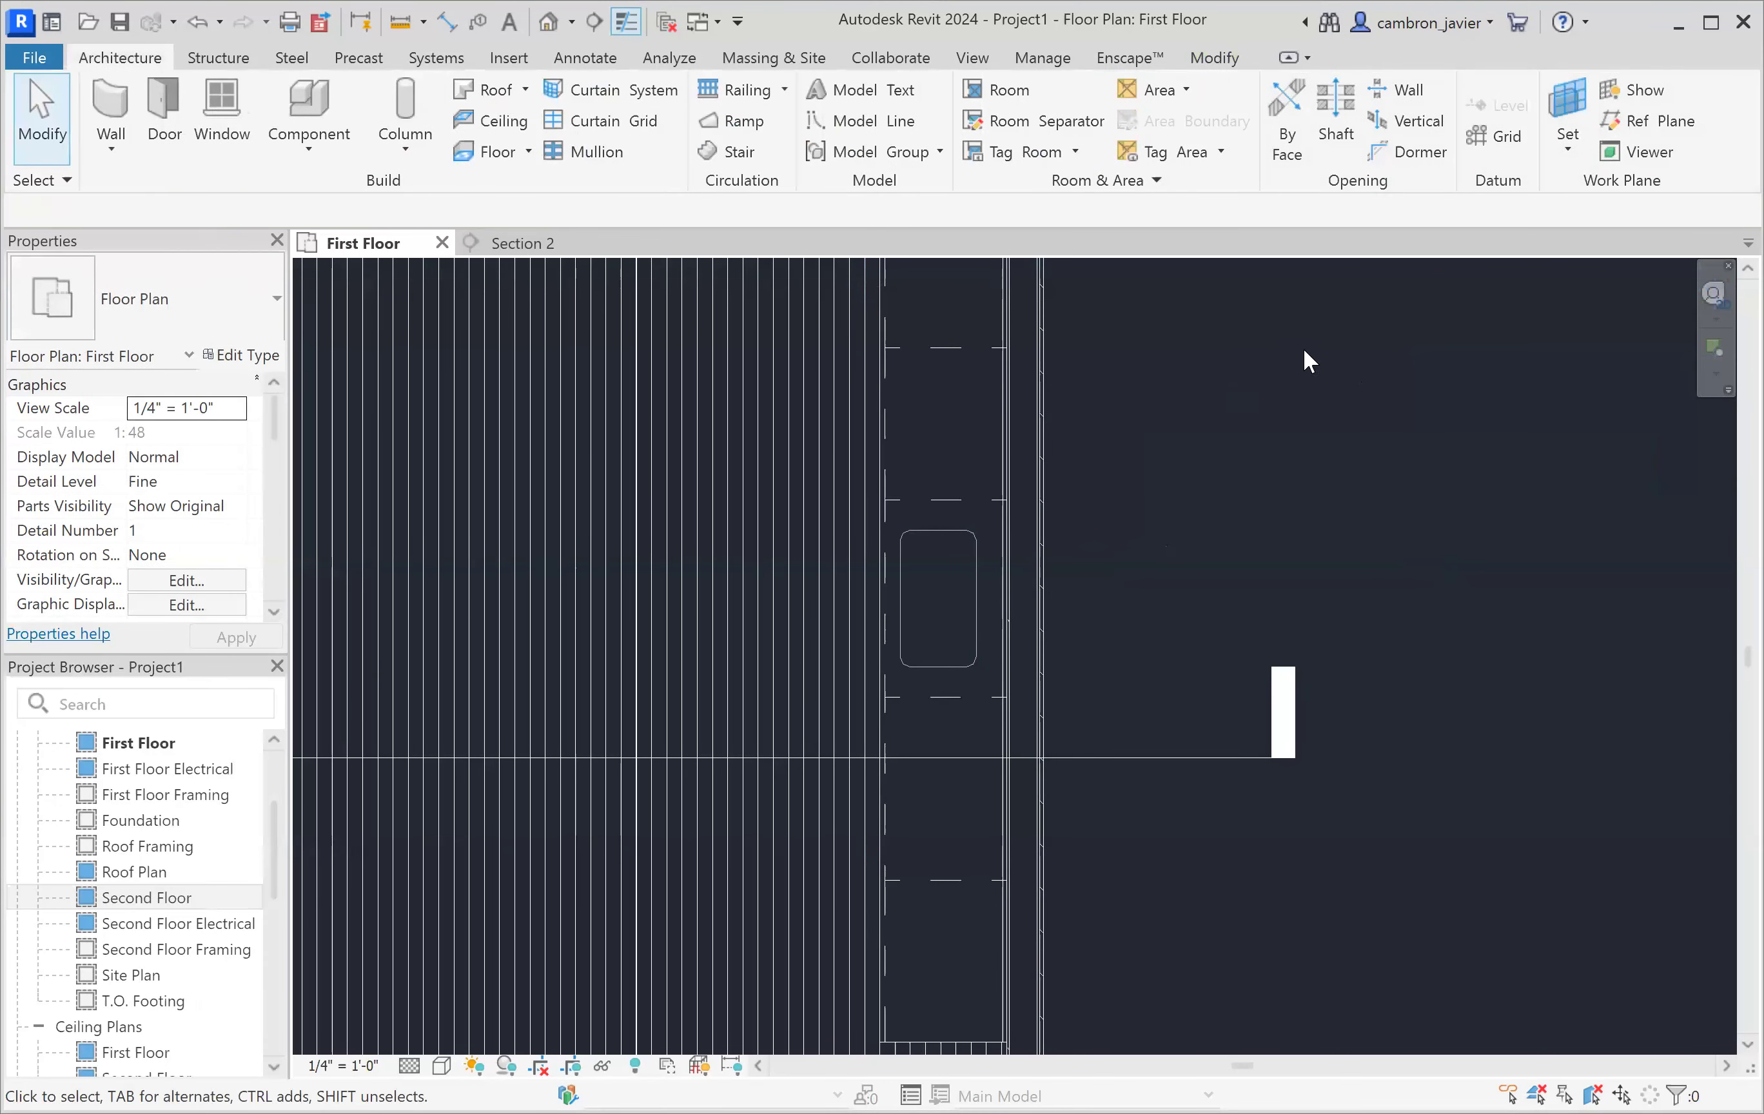
- Measure the sink hole between its upper and lower edges with a temporary aligned dimension, and cancel without placing it
{"action": "key", "text": "d"}
{"action": "key", "text": "i"}
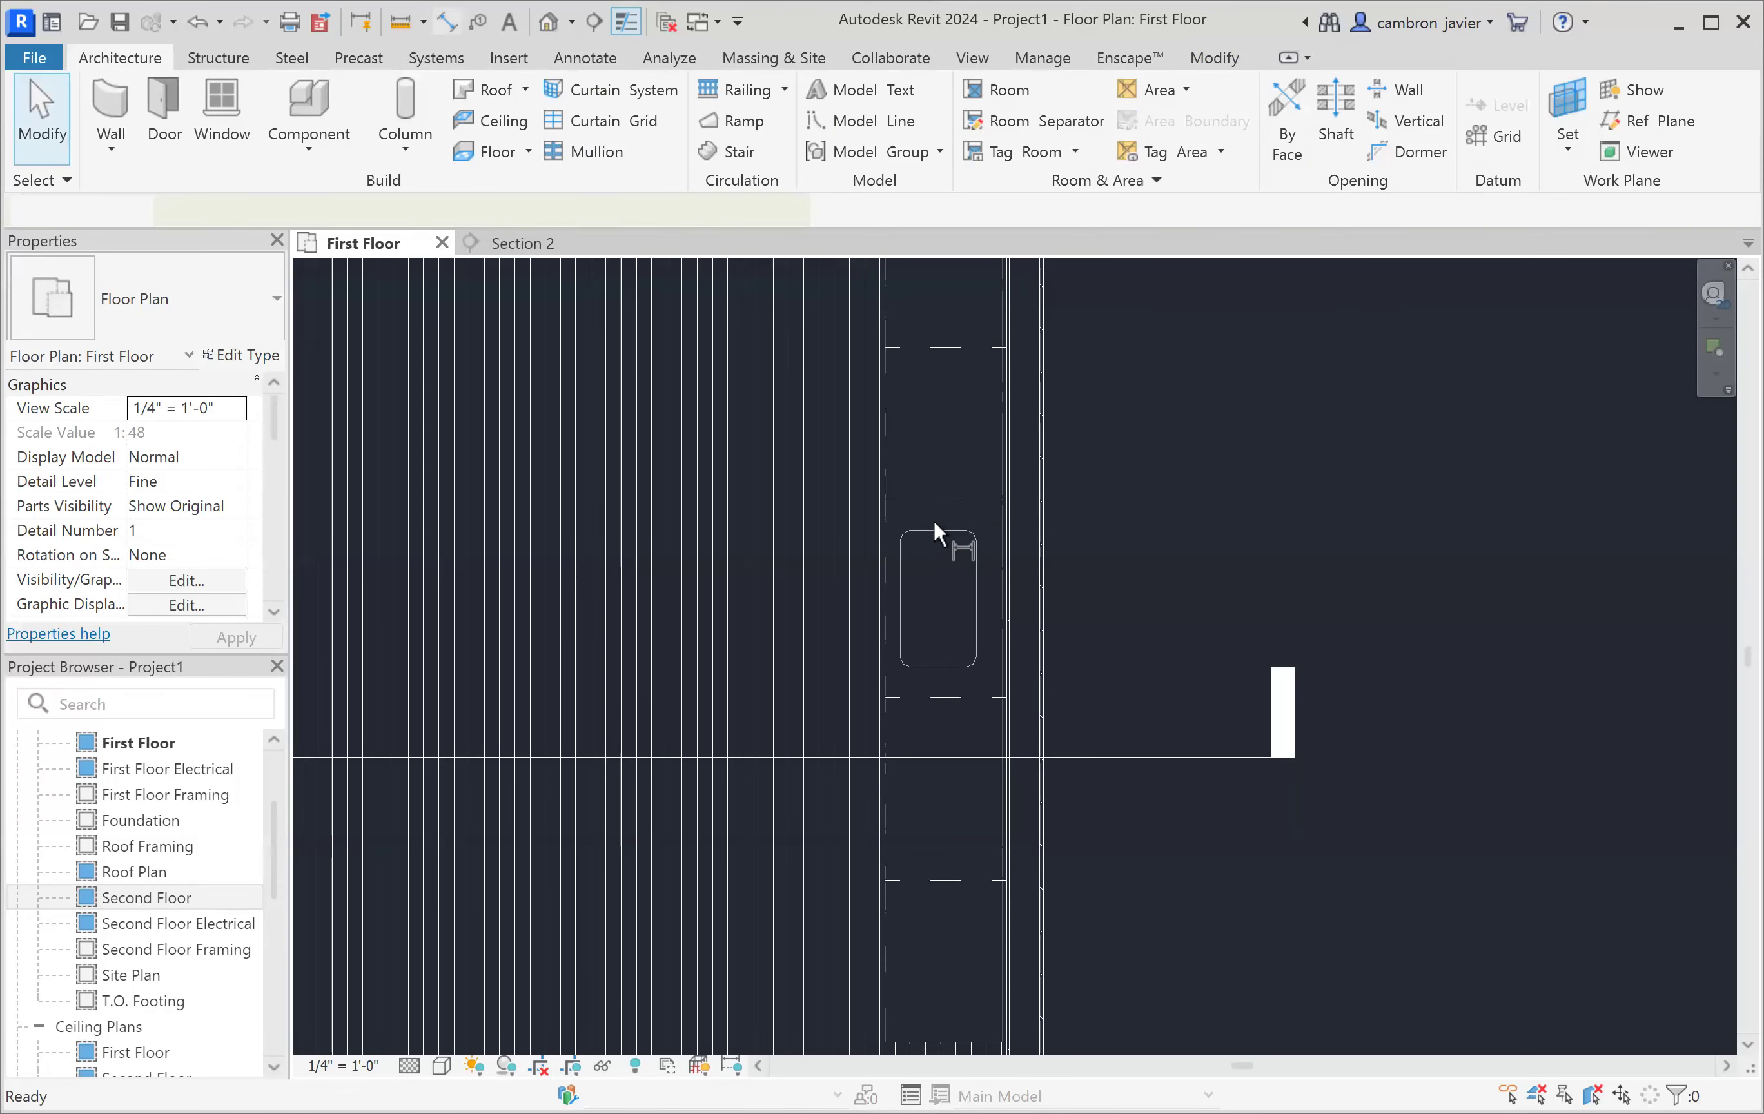
{"action": "left_click", "coordinate": [928, 530]}
{"action": "left_click", "coordinate": [943, 668]}
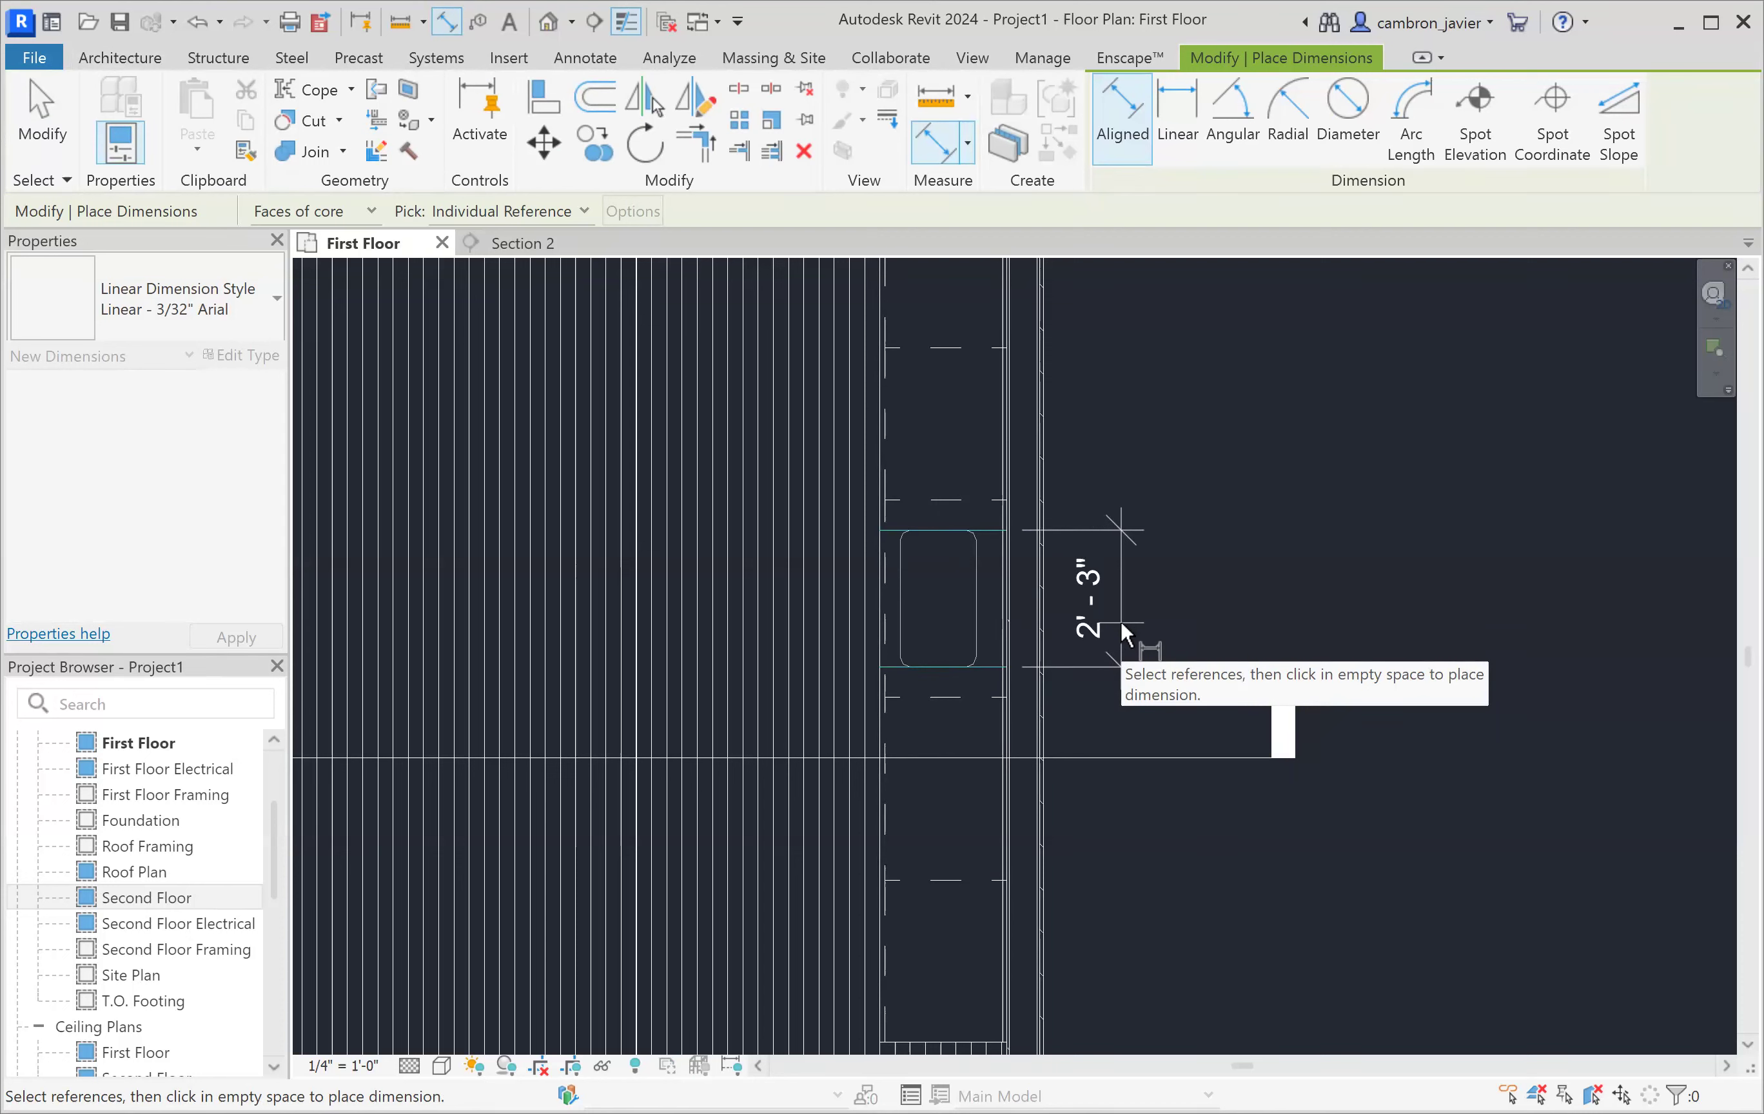
{"action": "key", "text": "Escape"}
{"action": "key", "text": "Escape"}
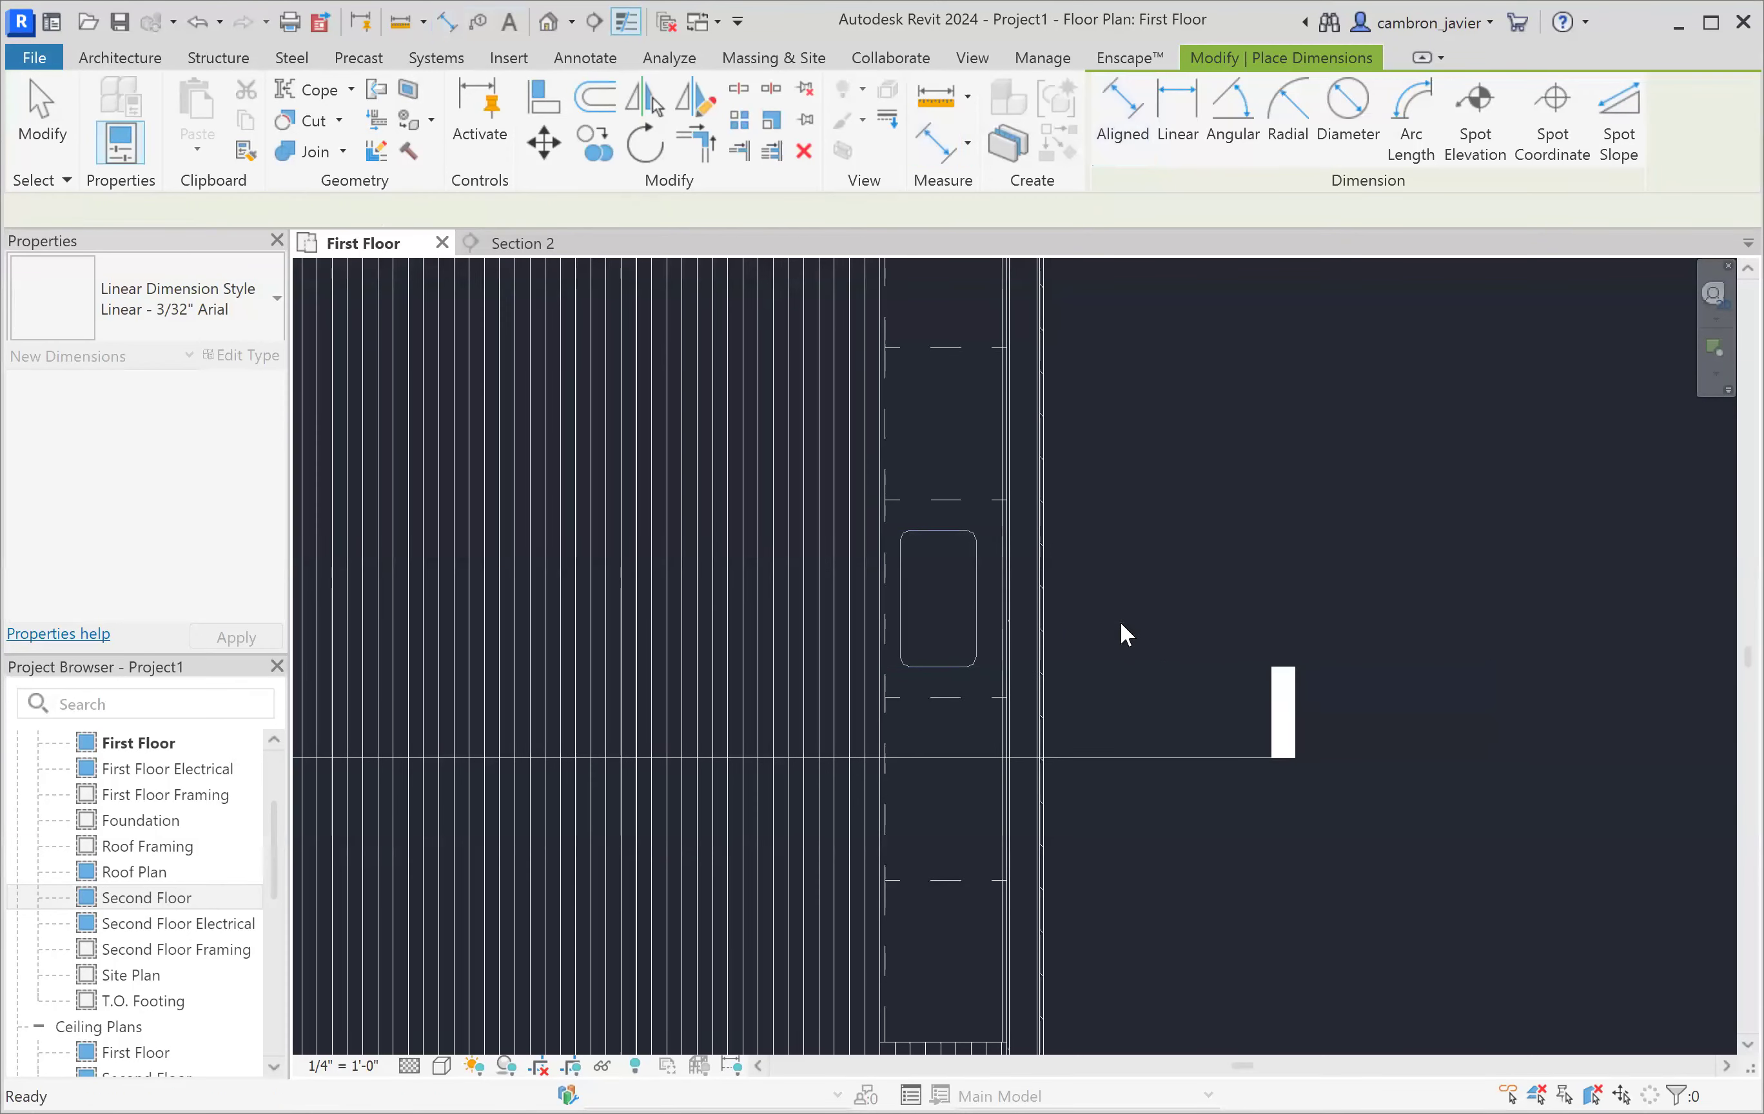
- Lengthen the counter top's sink hole slightly by stretching its upper edge outward with the grip
{"action": "left_click", "coordinate": [935, 534]}
{"action": "scroll", "coordinate": [934, 530], "scroll_direction": "up", "scroll_amount": 1}
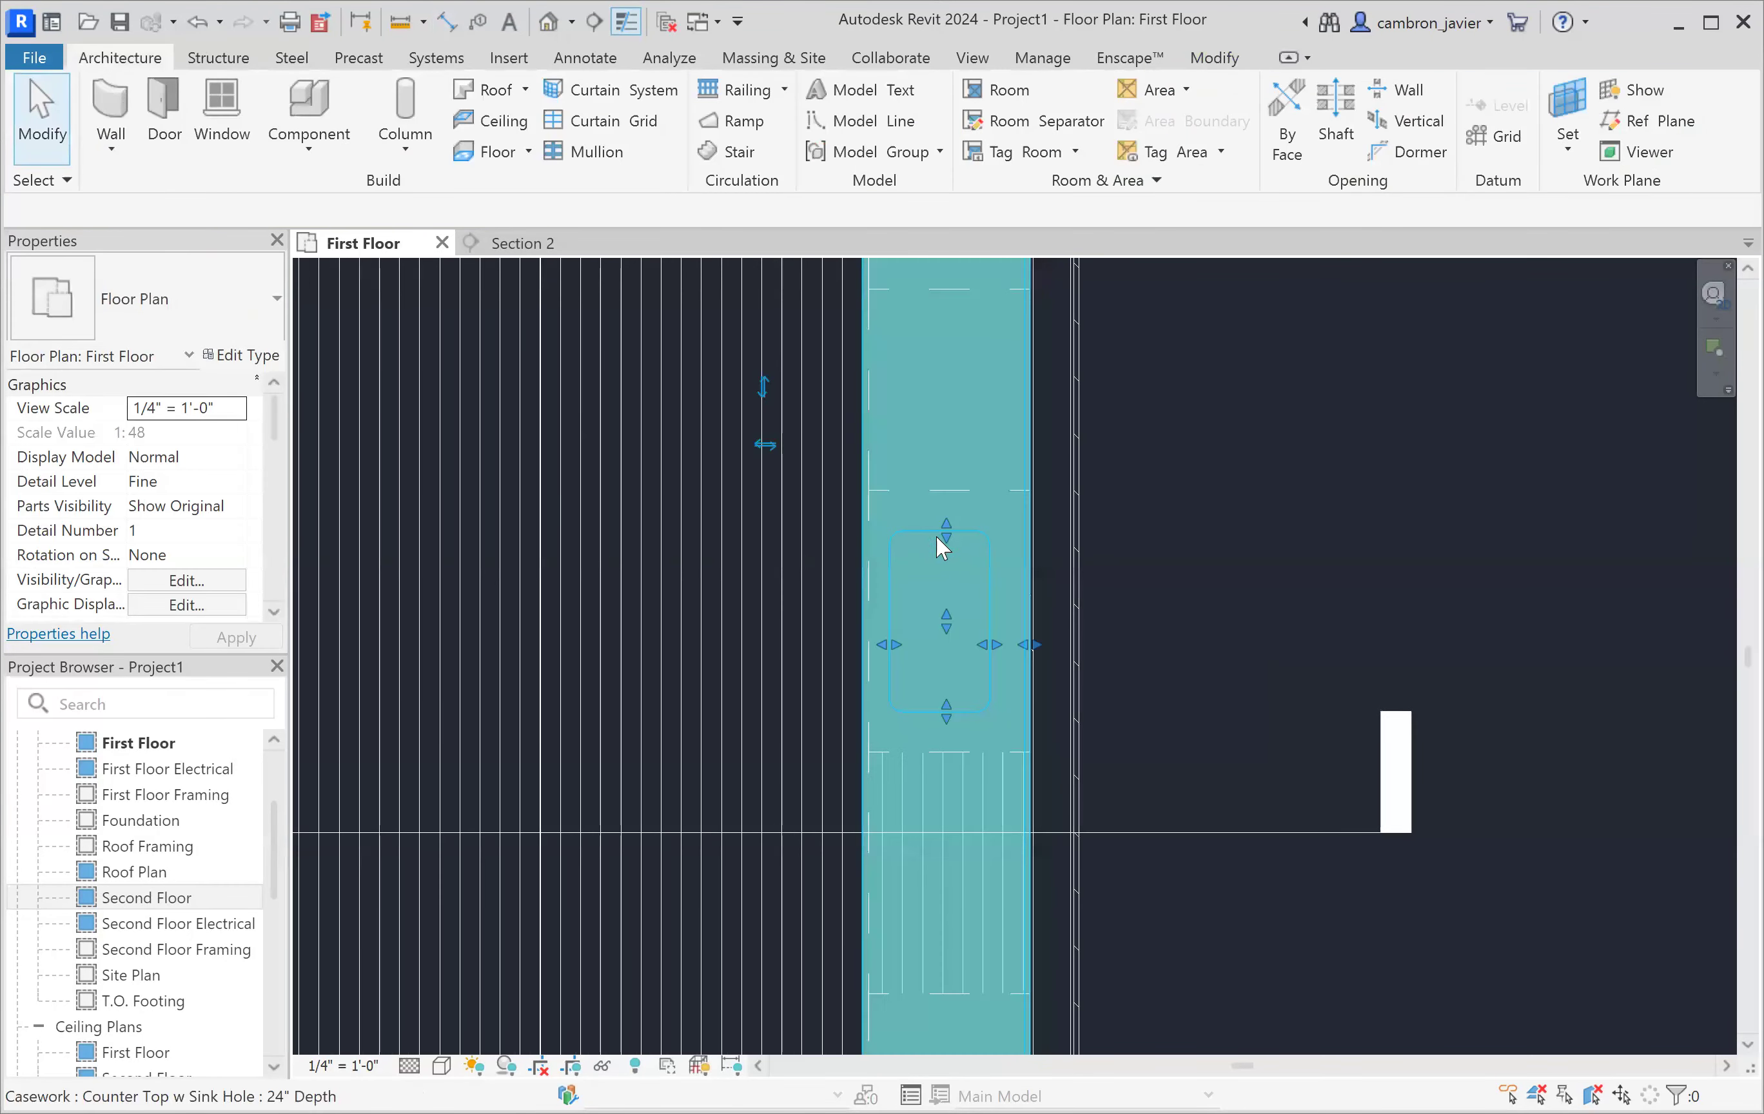
{"action": "left_click_drag", "start_coordinate": [947, 528], "coordinate": [946, 505]}
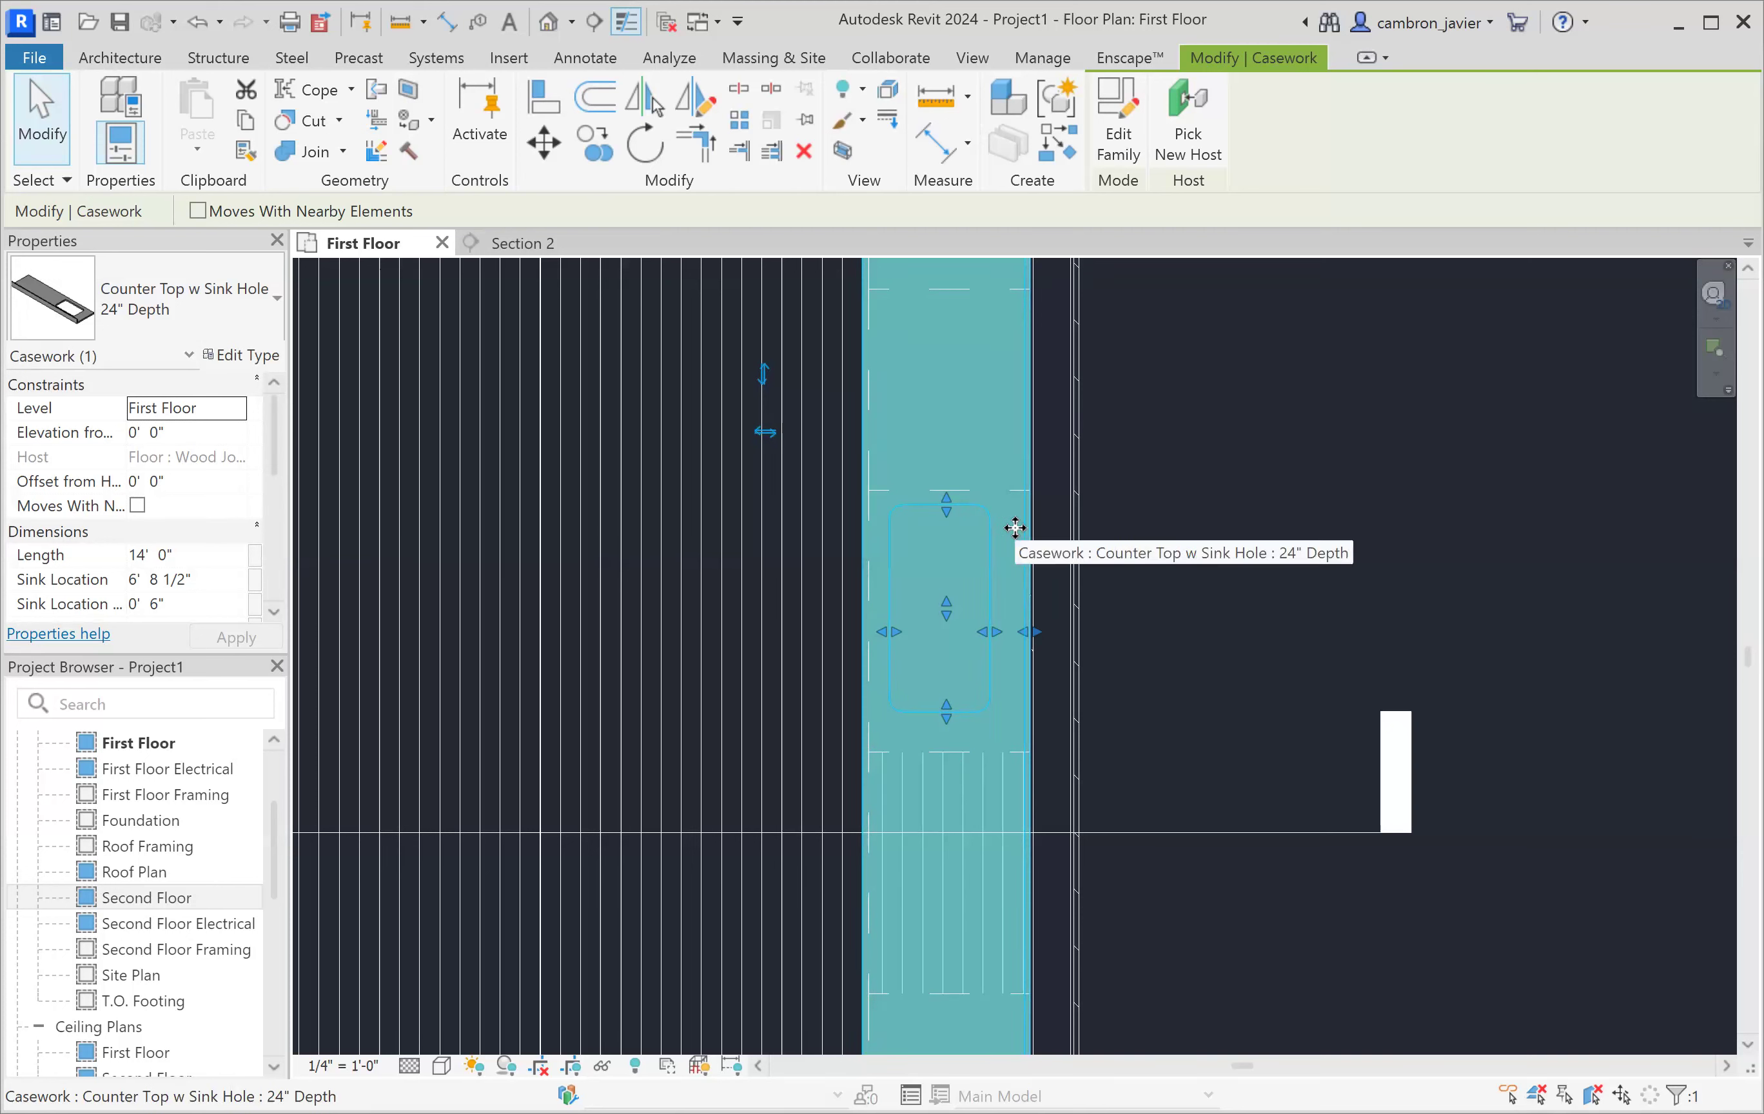
{"action": "left_click_drag", "start_coordinate": [943, 511], "coordinate": [902, 496]}
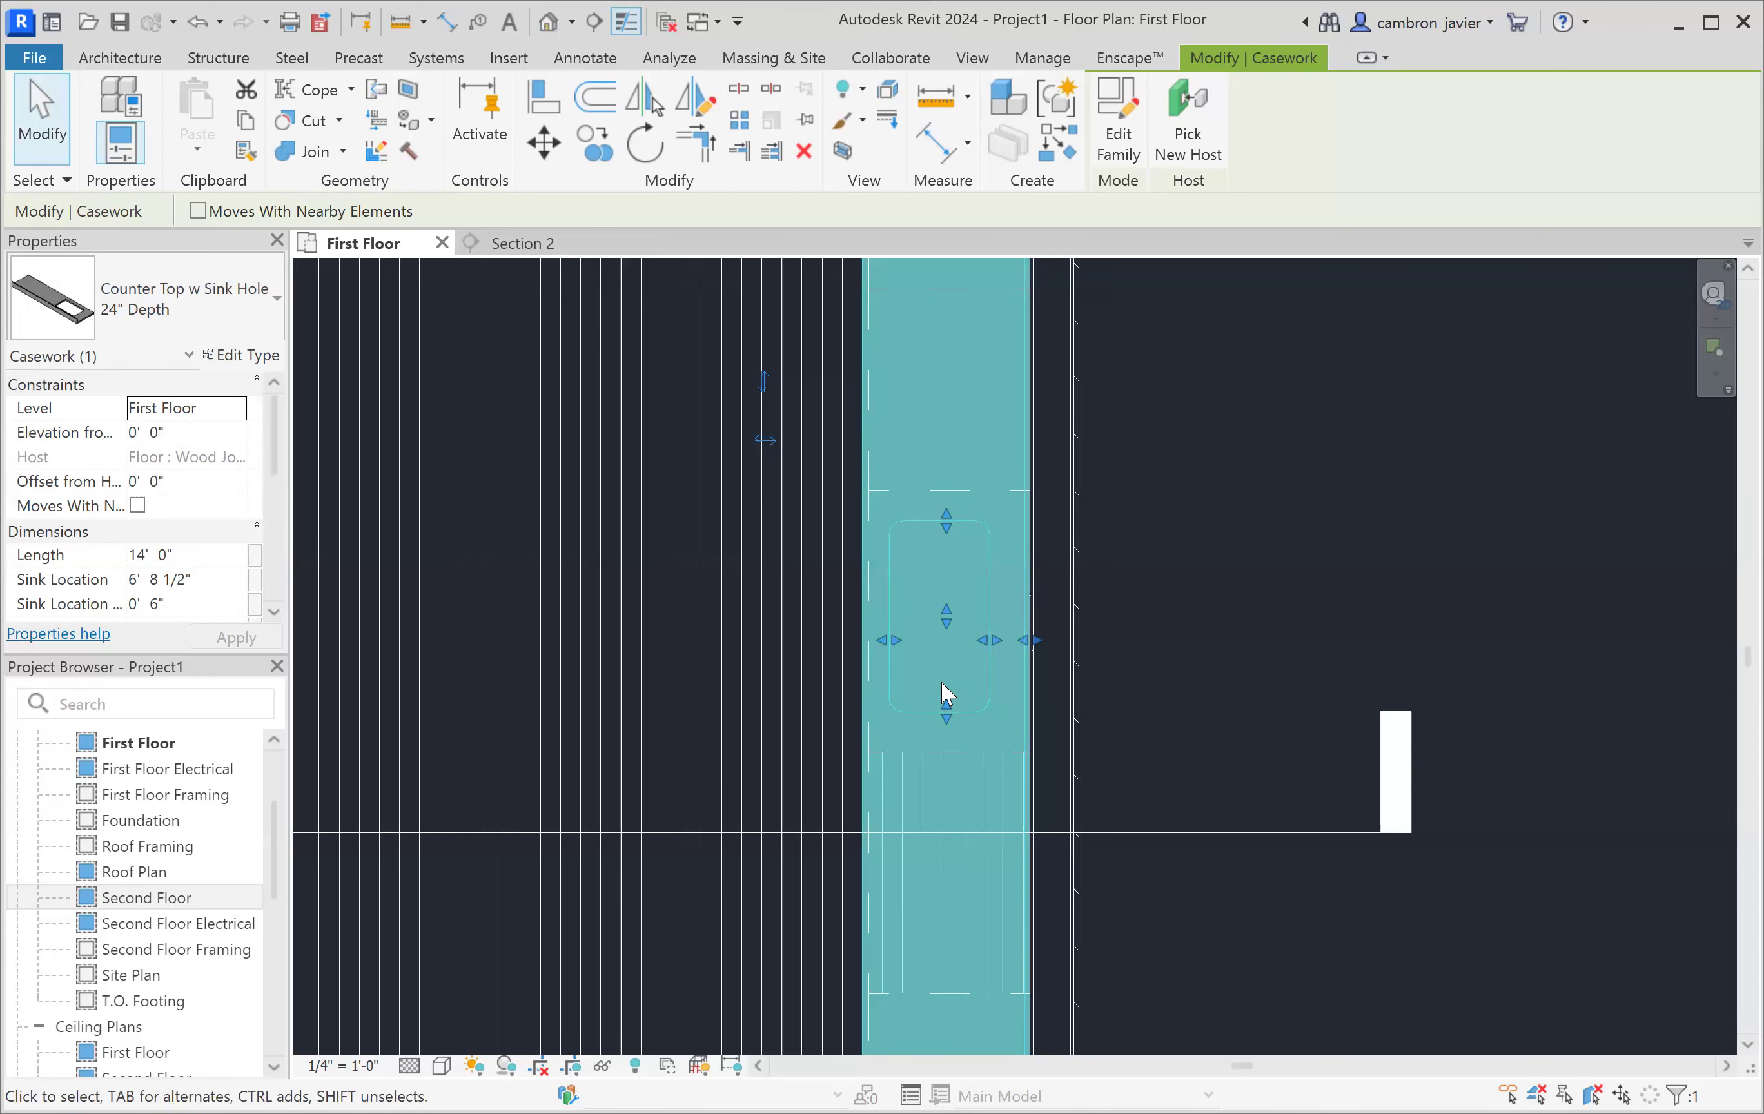
- Start loading a component family and browse the US library to the Sinks folder under Plumbing, Architectural, Fixtures
{"action": "left_click", "coordinate": [131, 62]}
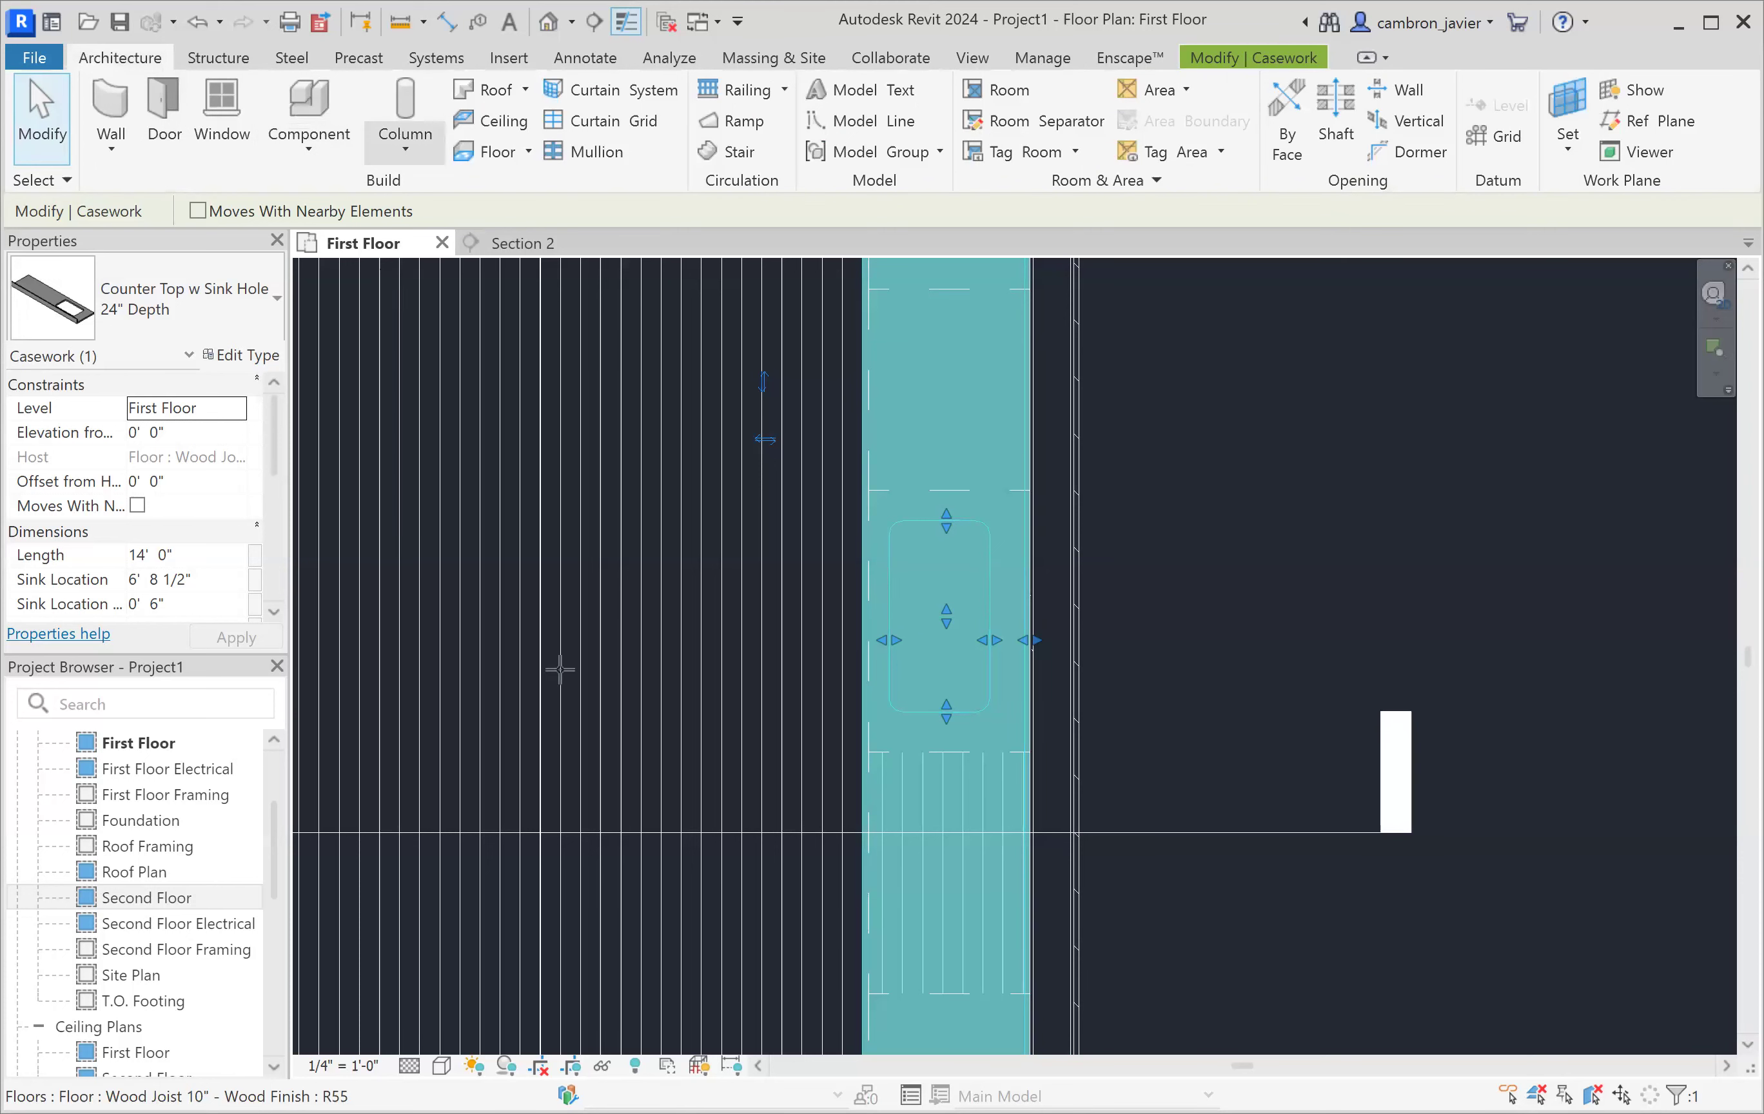
{"action": "key", "text": "c"}
{"action": "key", "text": "s"}
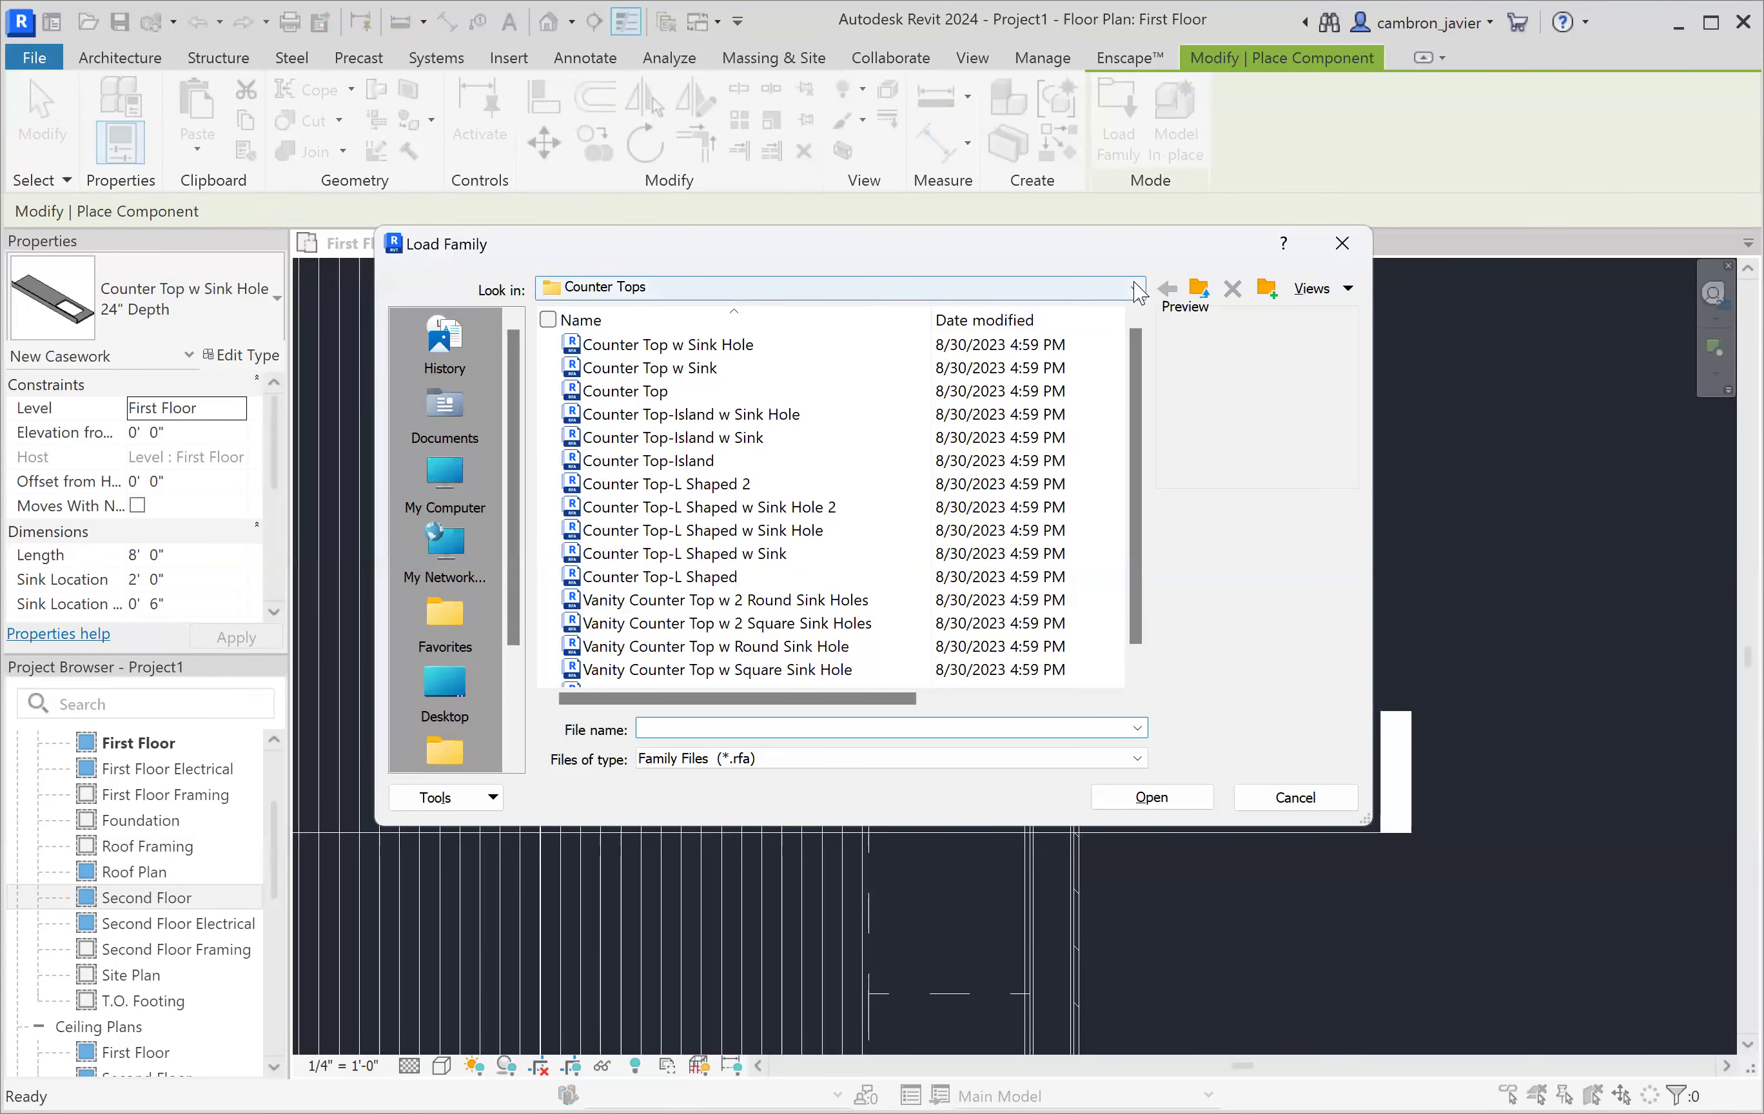
{"action": "left_click", "coordinate": [1134, 288]}
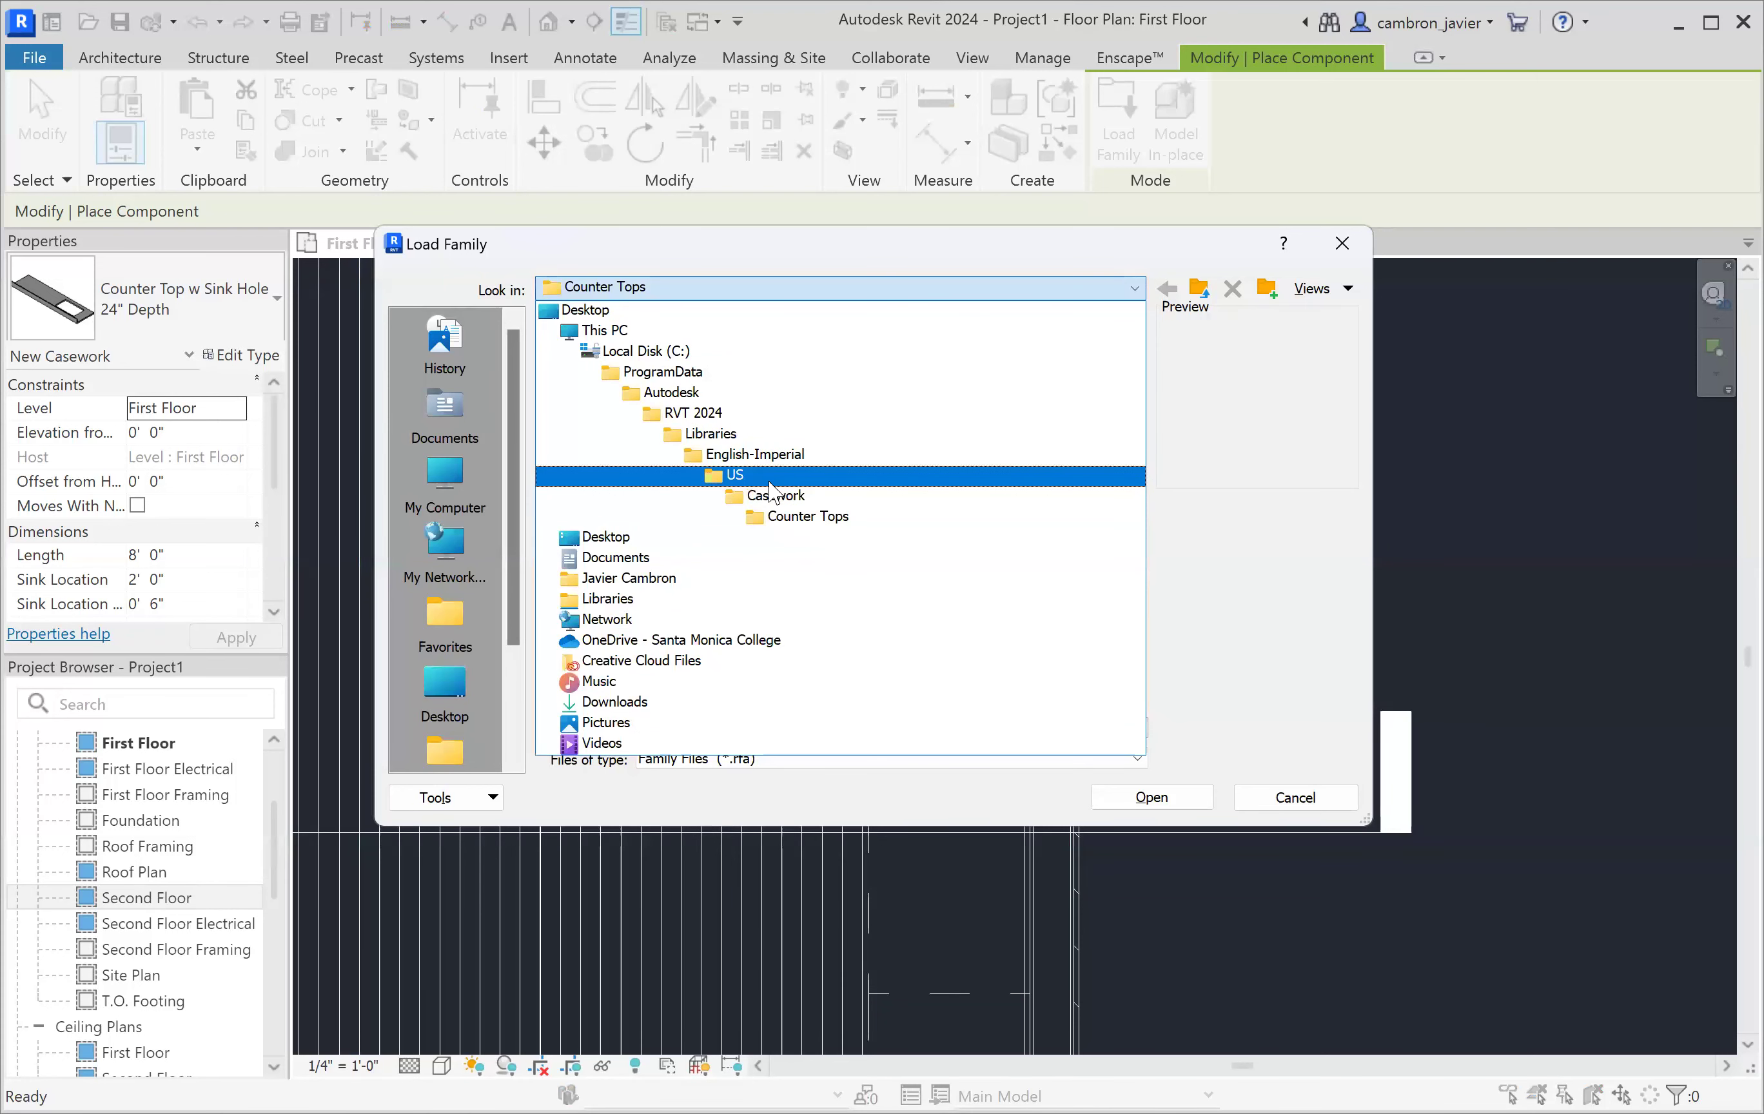
{"action": "left_click", "coordinate": [772, 480]}
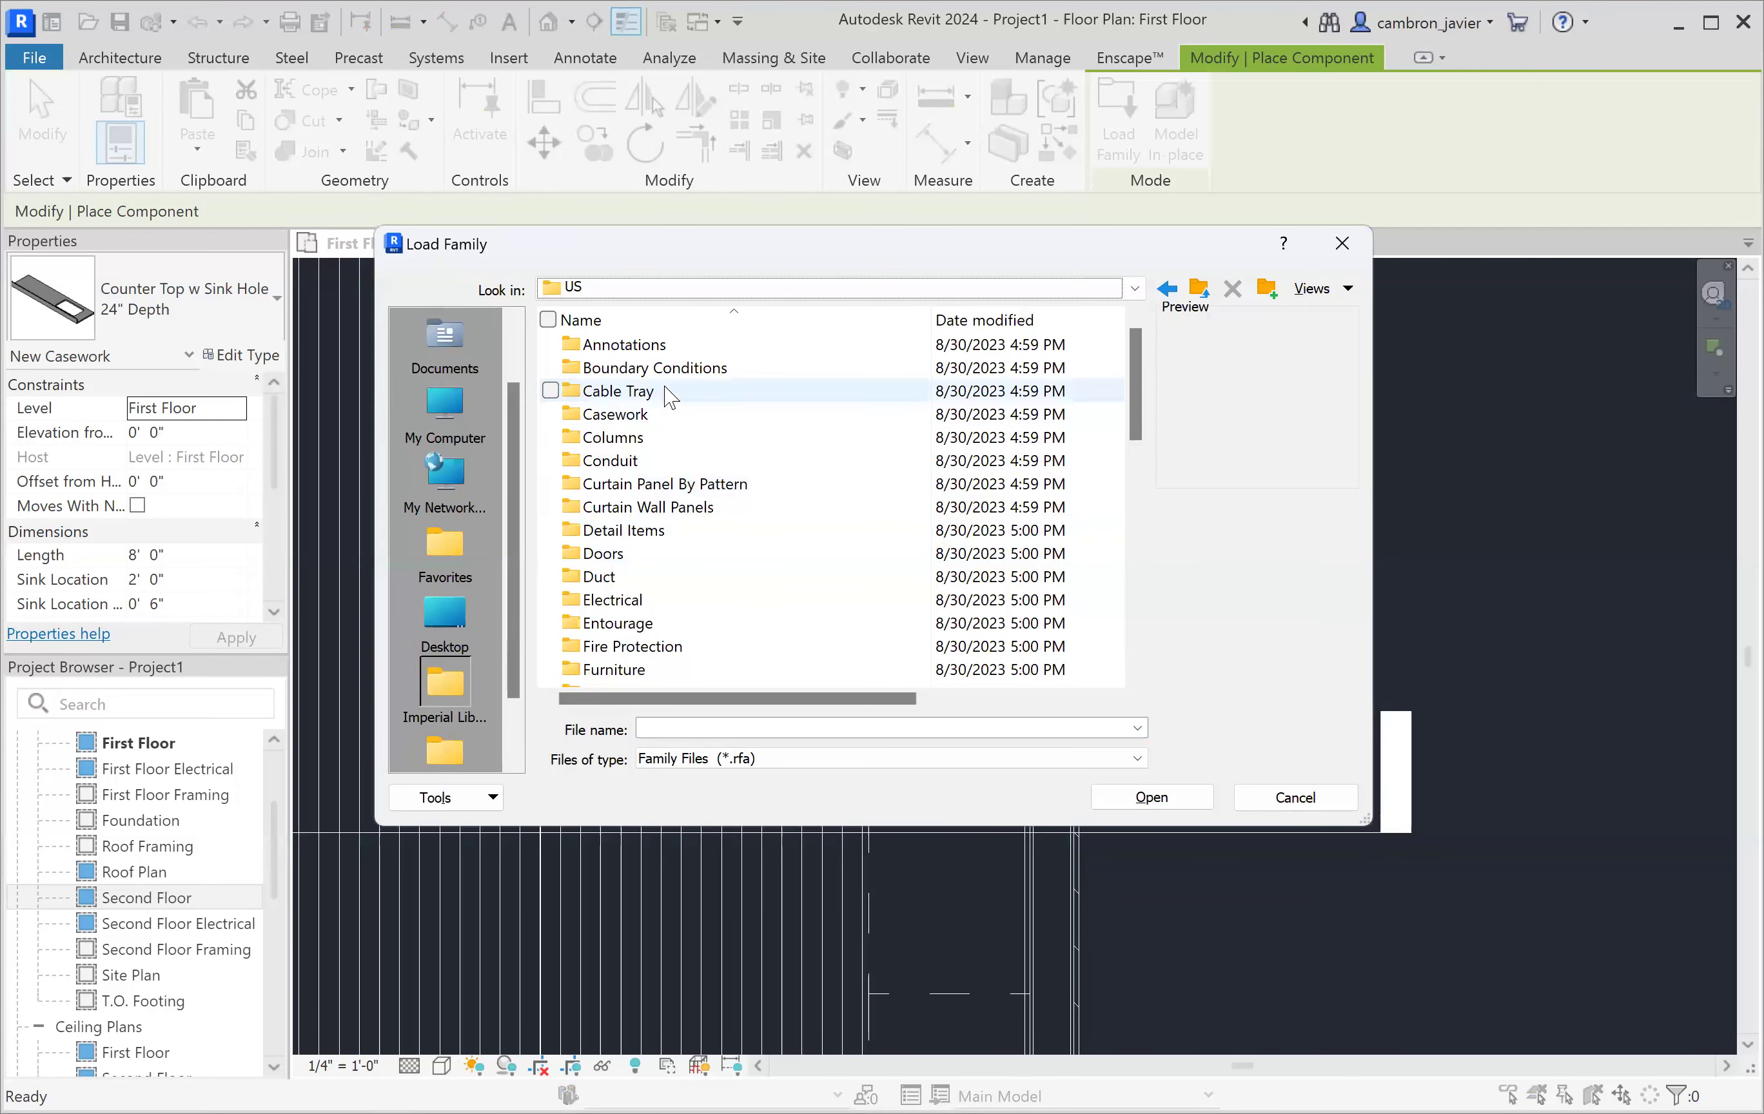
{"action": "scroll", "coordinate": [697, 546], "scroll_direction": "down", "scroll_amount": 1}
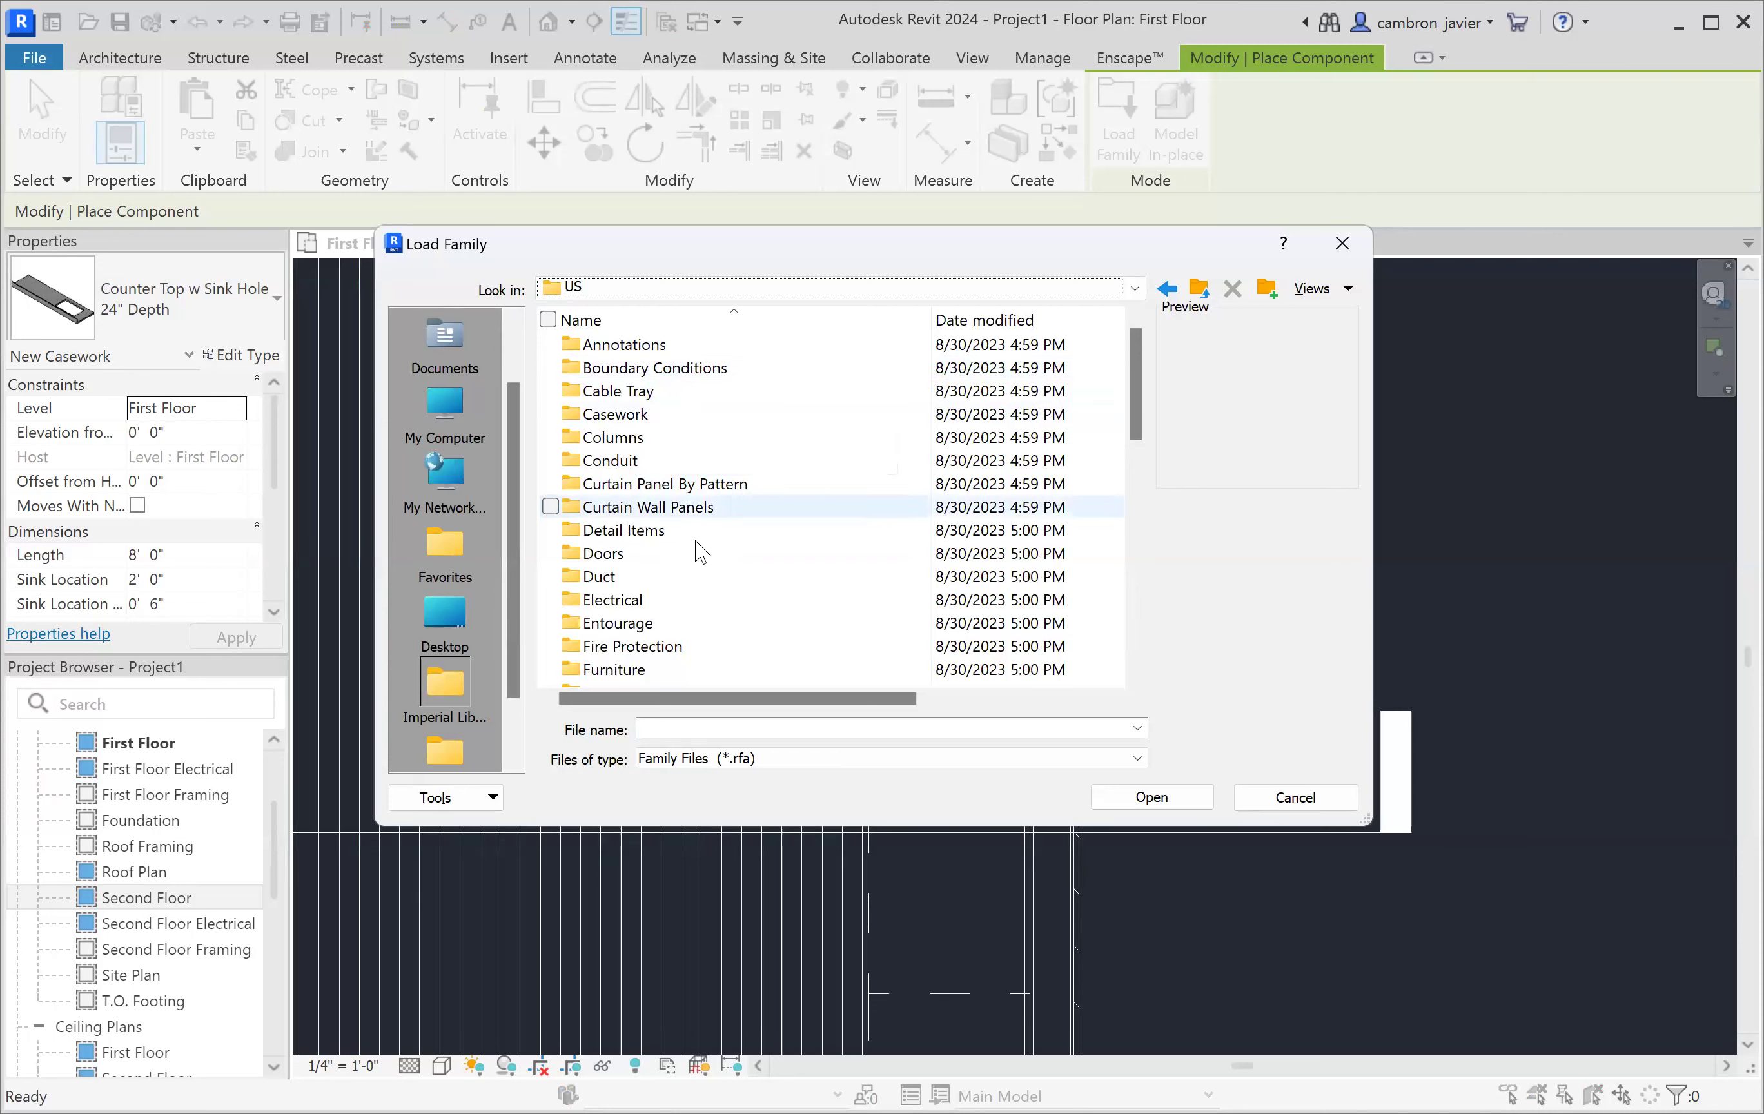
{"action": "scroll", "coordinate": [702, 589], "scroll_direction": "down", "scroll_amount": 4}
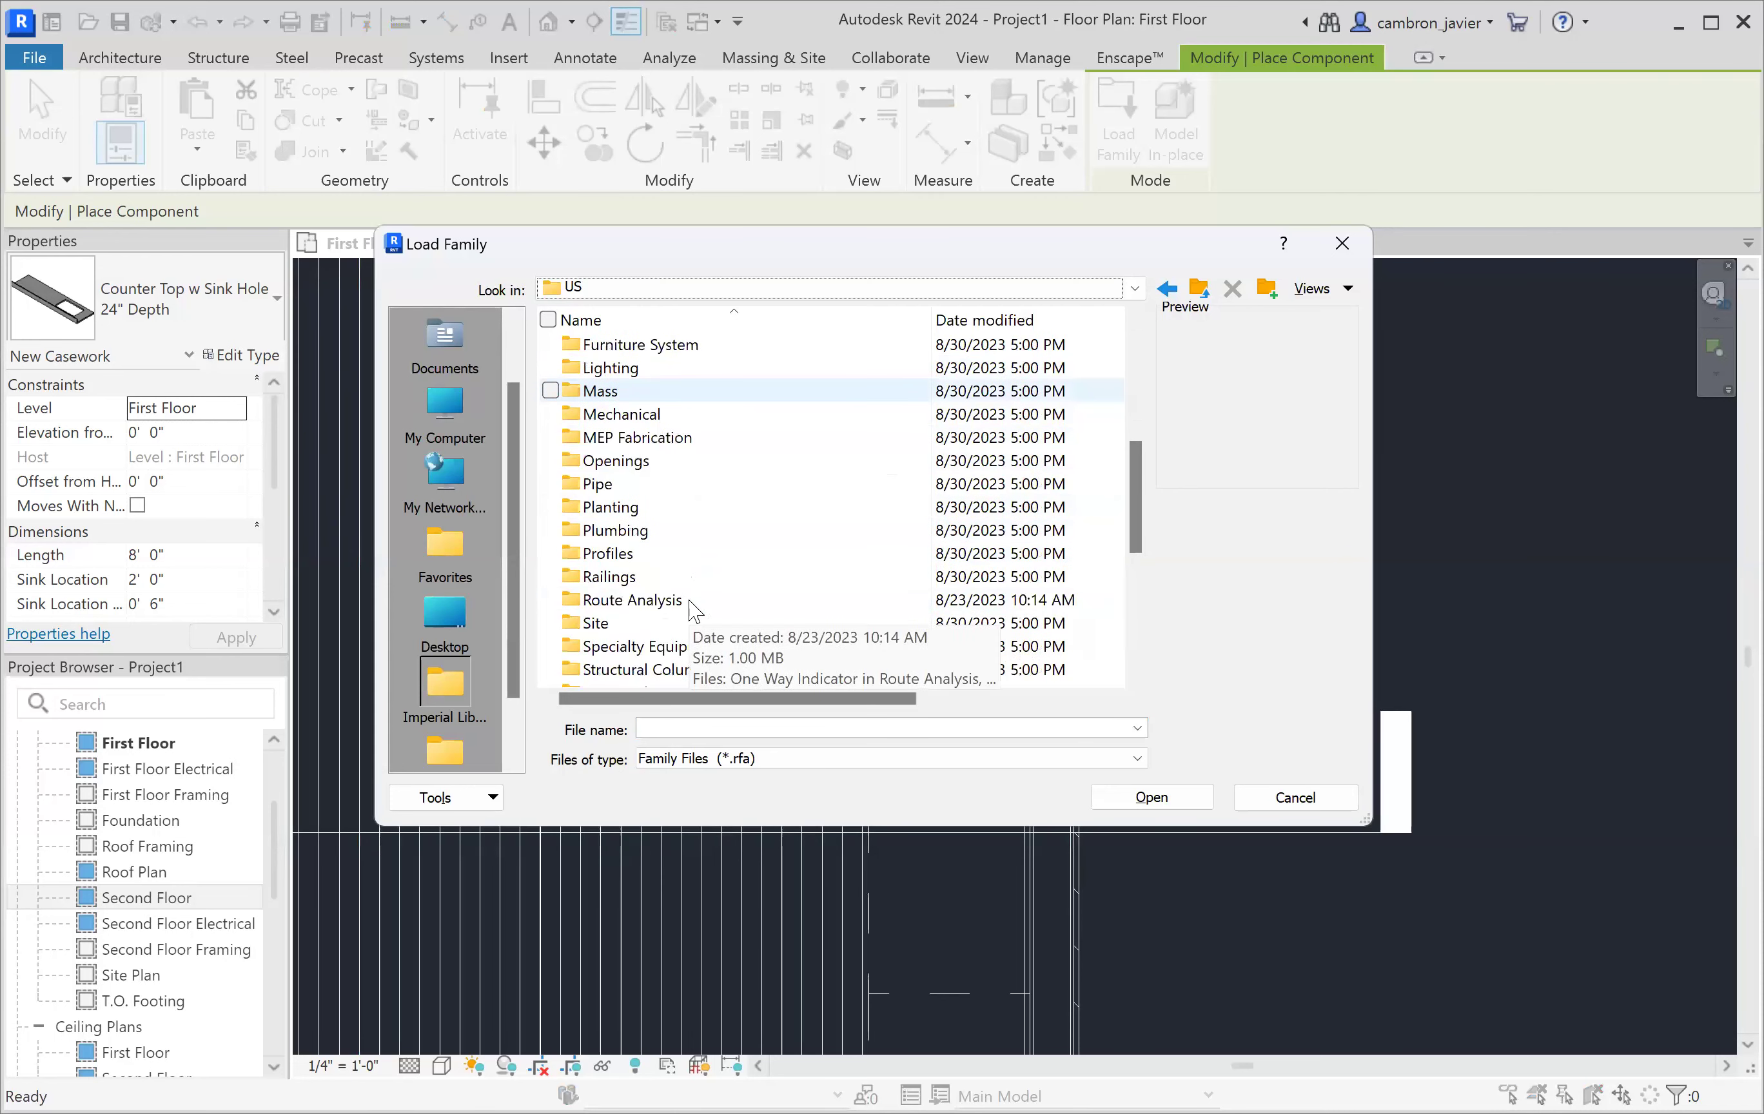
{"action": "left_click", "coordinate": [653, 532]}
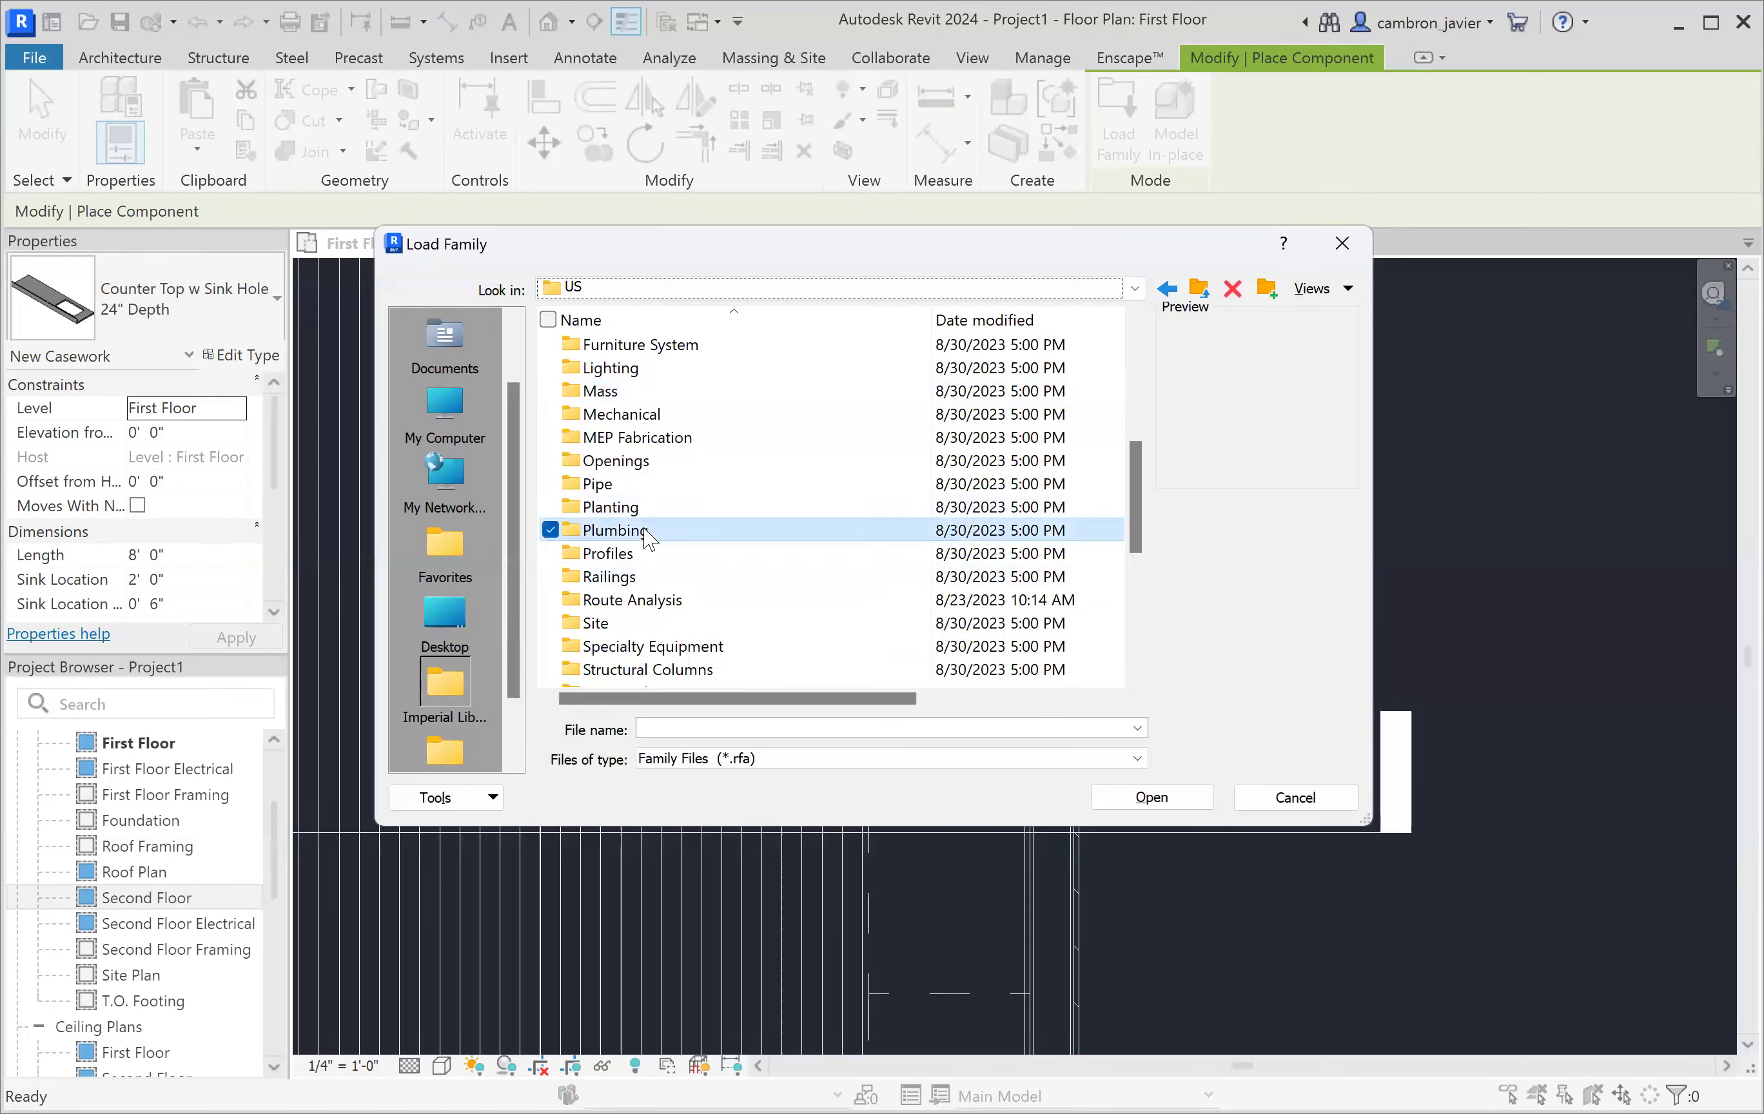
{"action": "double_click", "coordinate": [658, 544]}
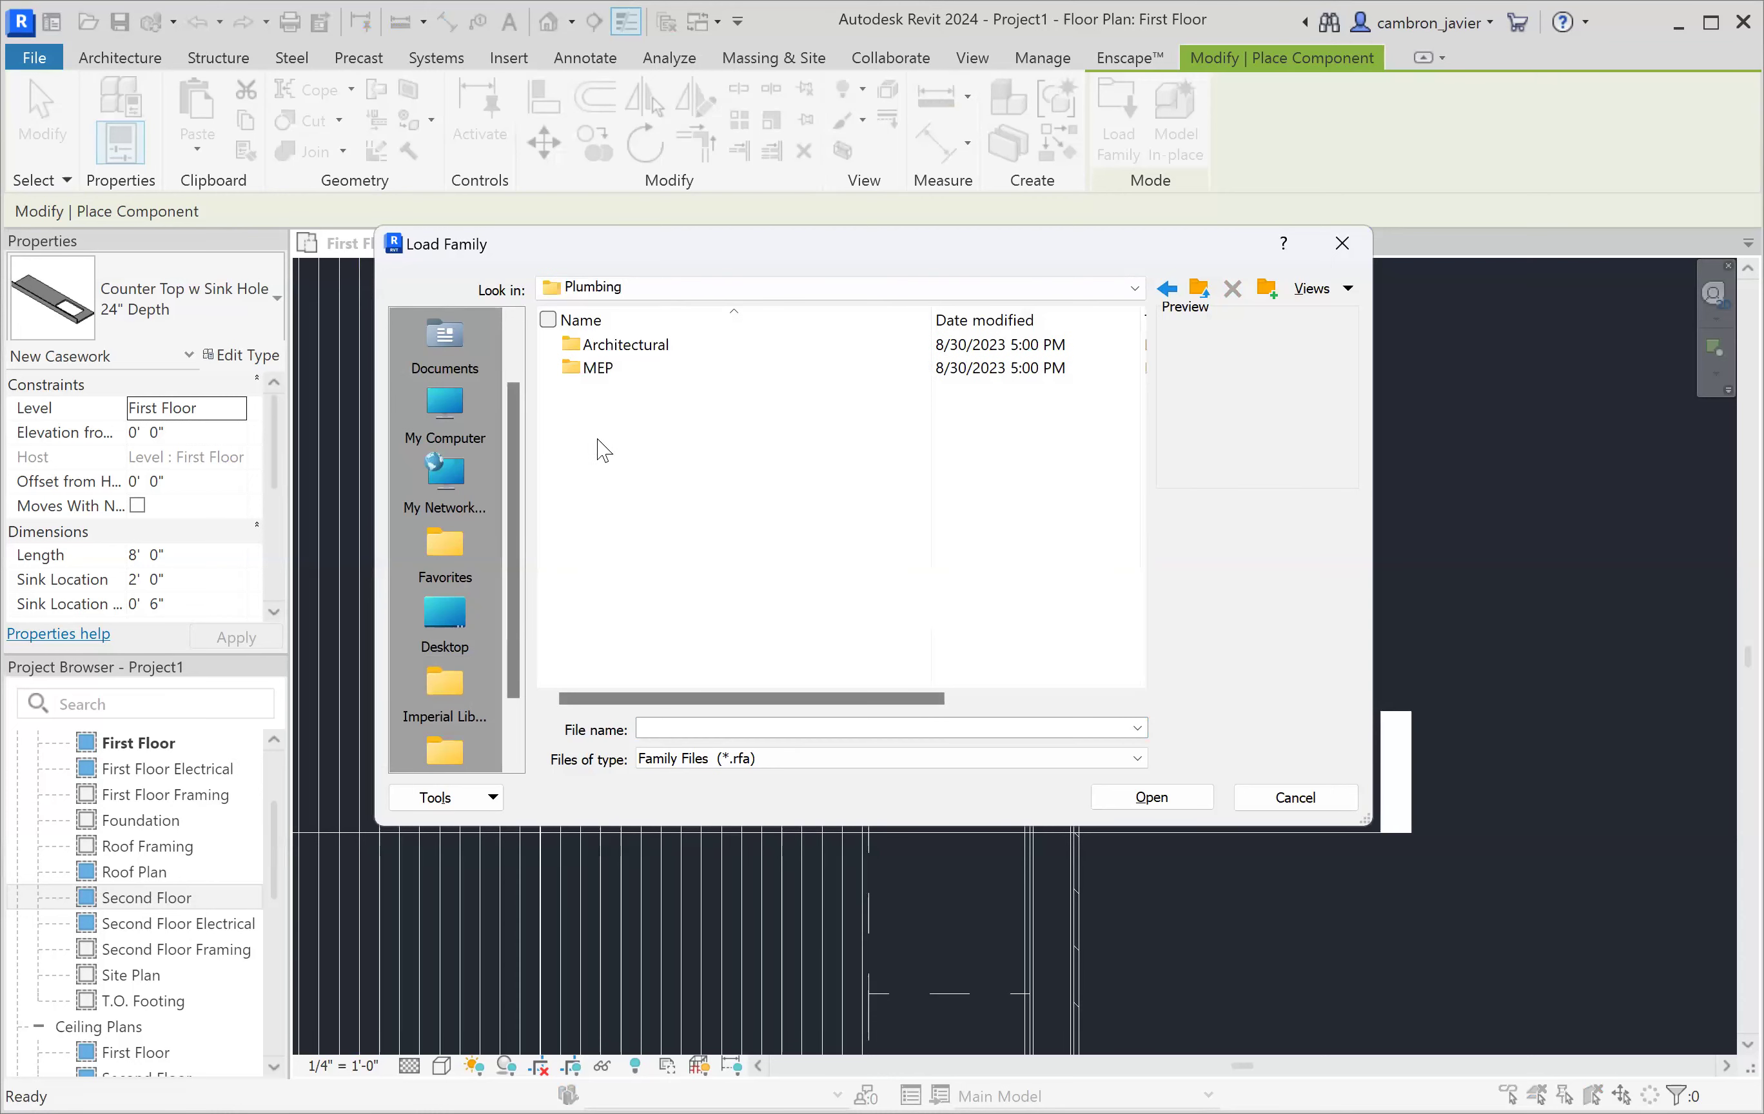
{"action": "double_click", "coordinate": [609, 356]}
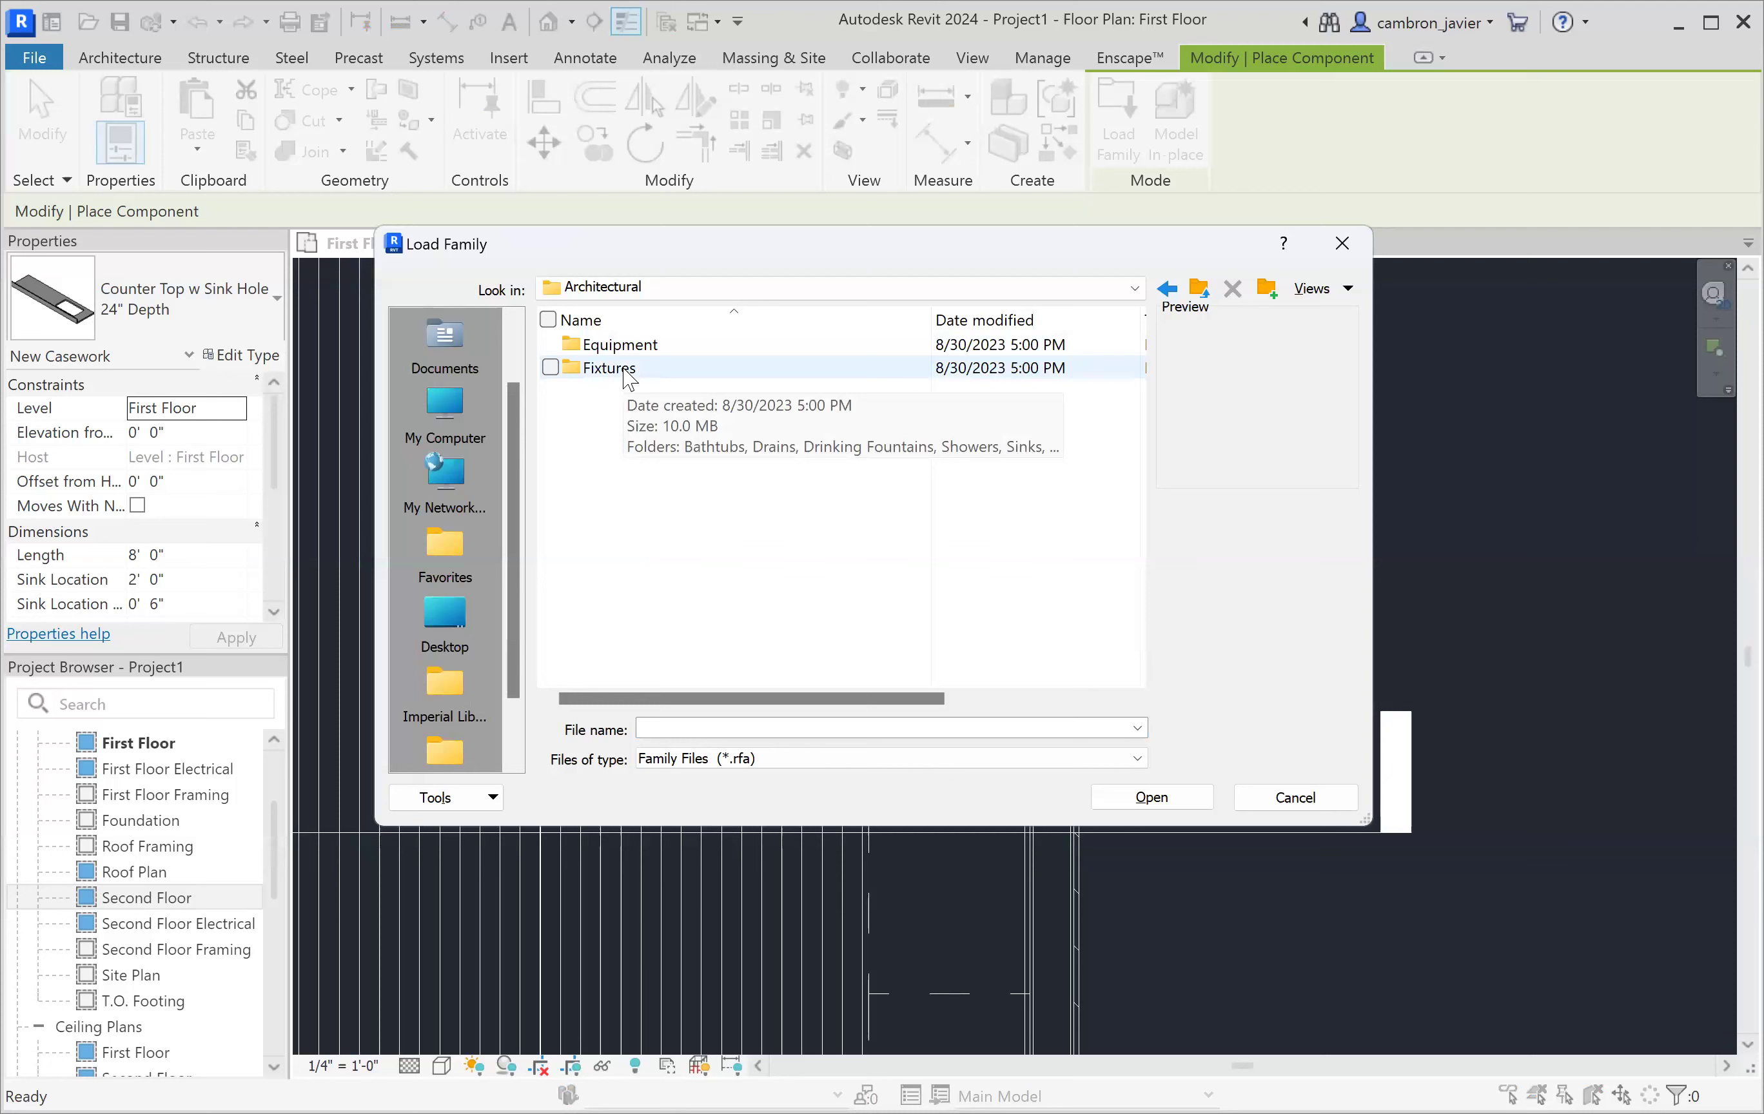
{"action": "double_click", "coordinate": [628, 368]}
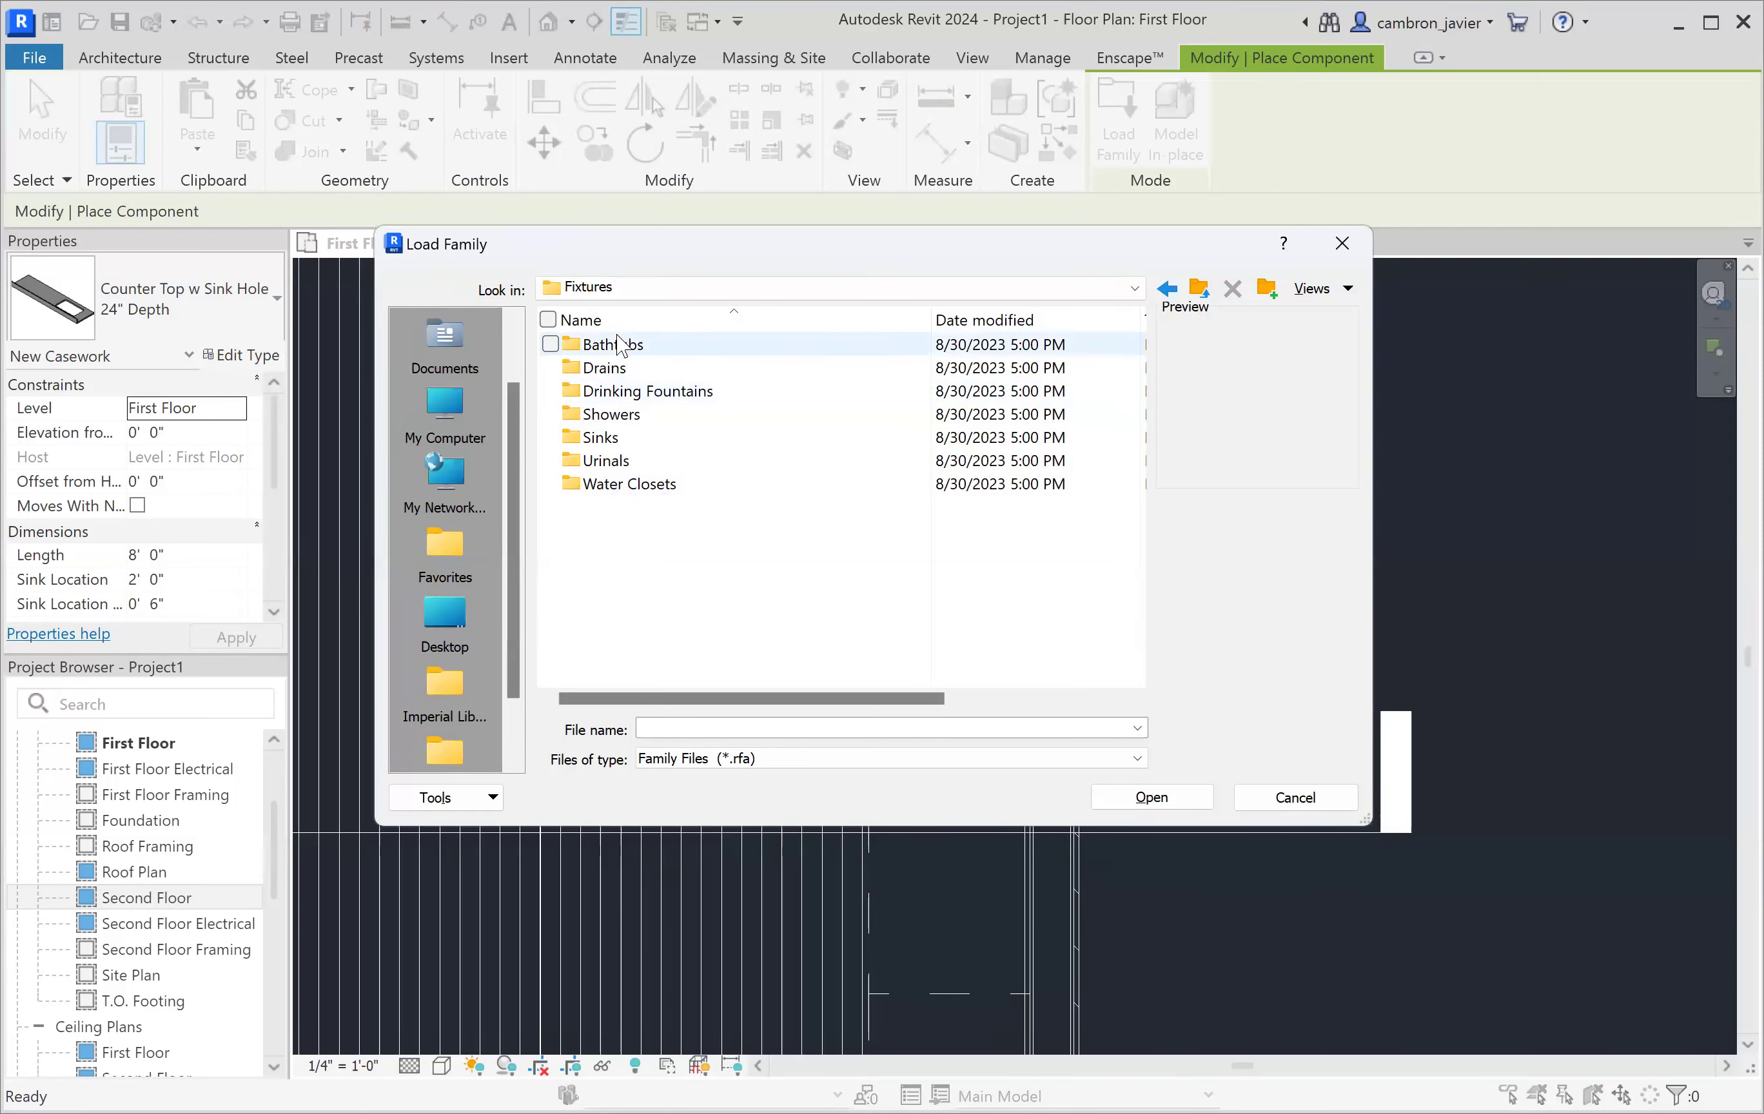
{"action": "left_click", "coordinate": [639, 442]}
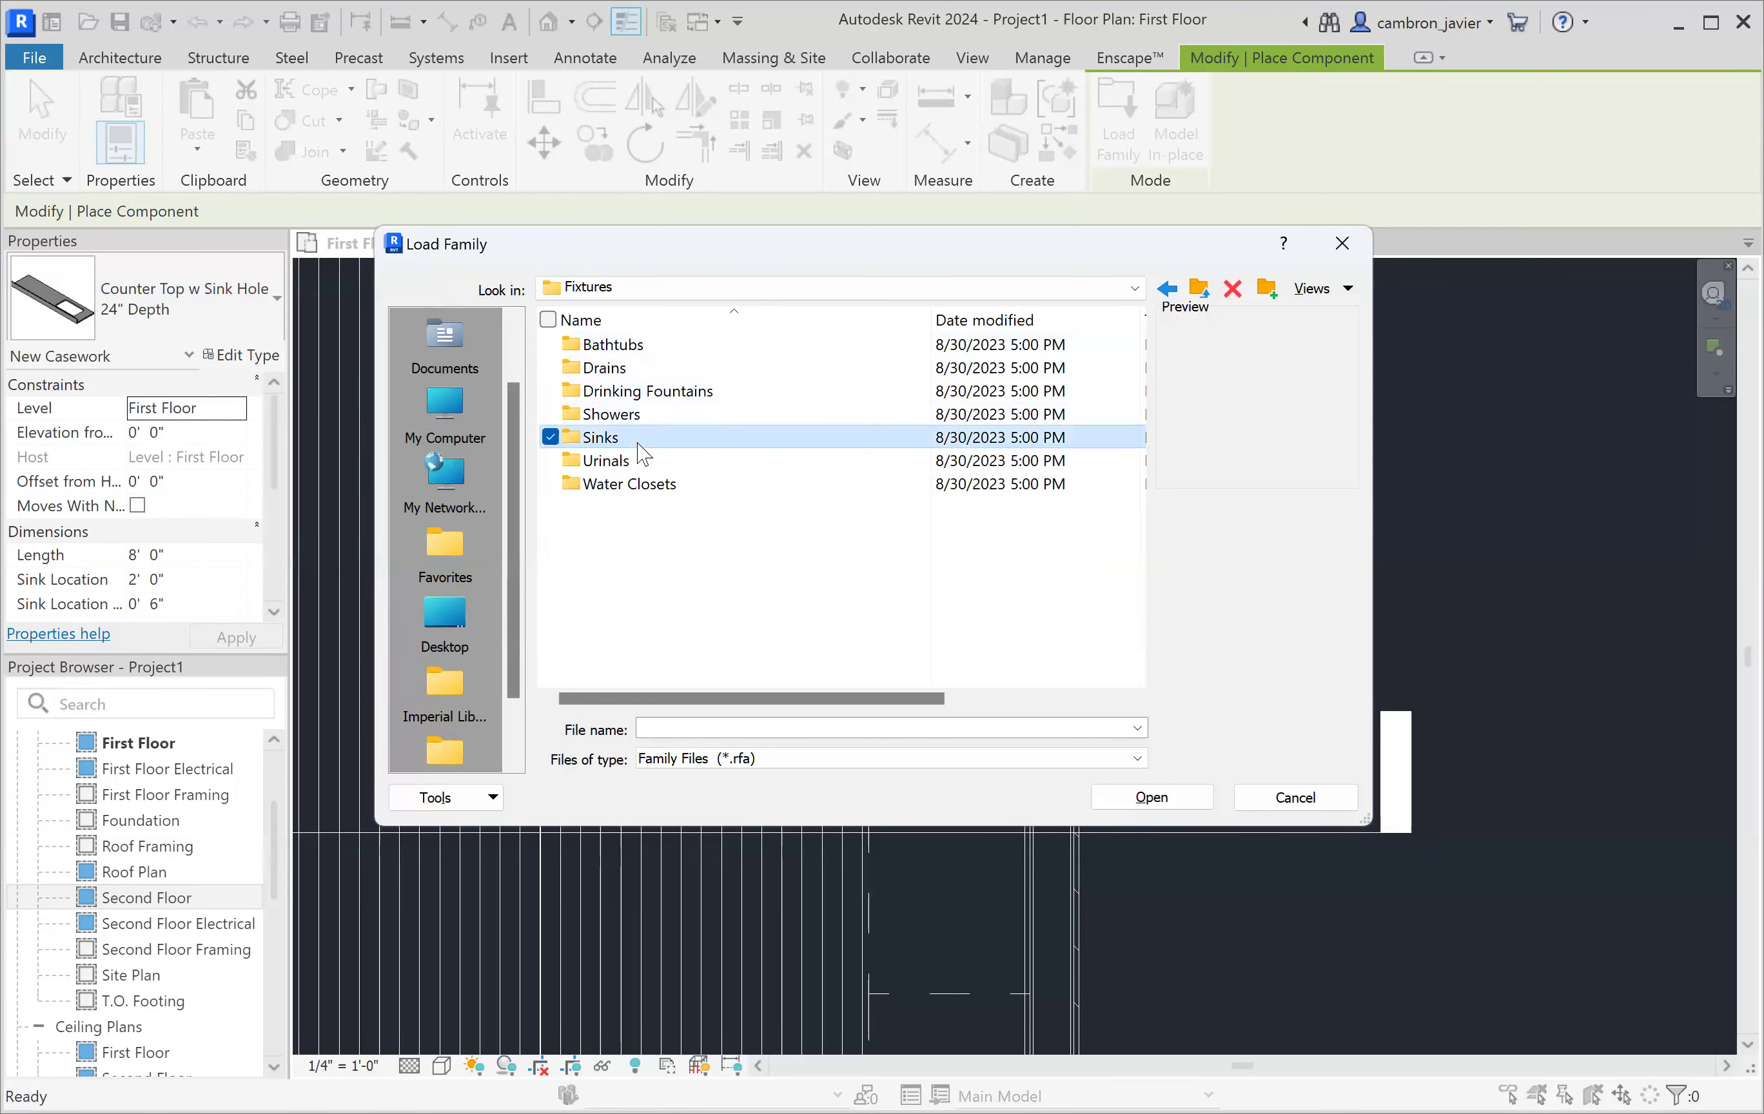
{"action": "double_click", "coordinate": [639, 445]}
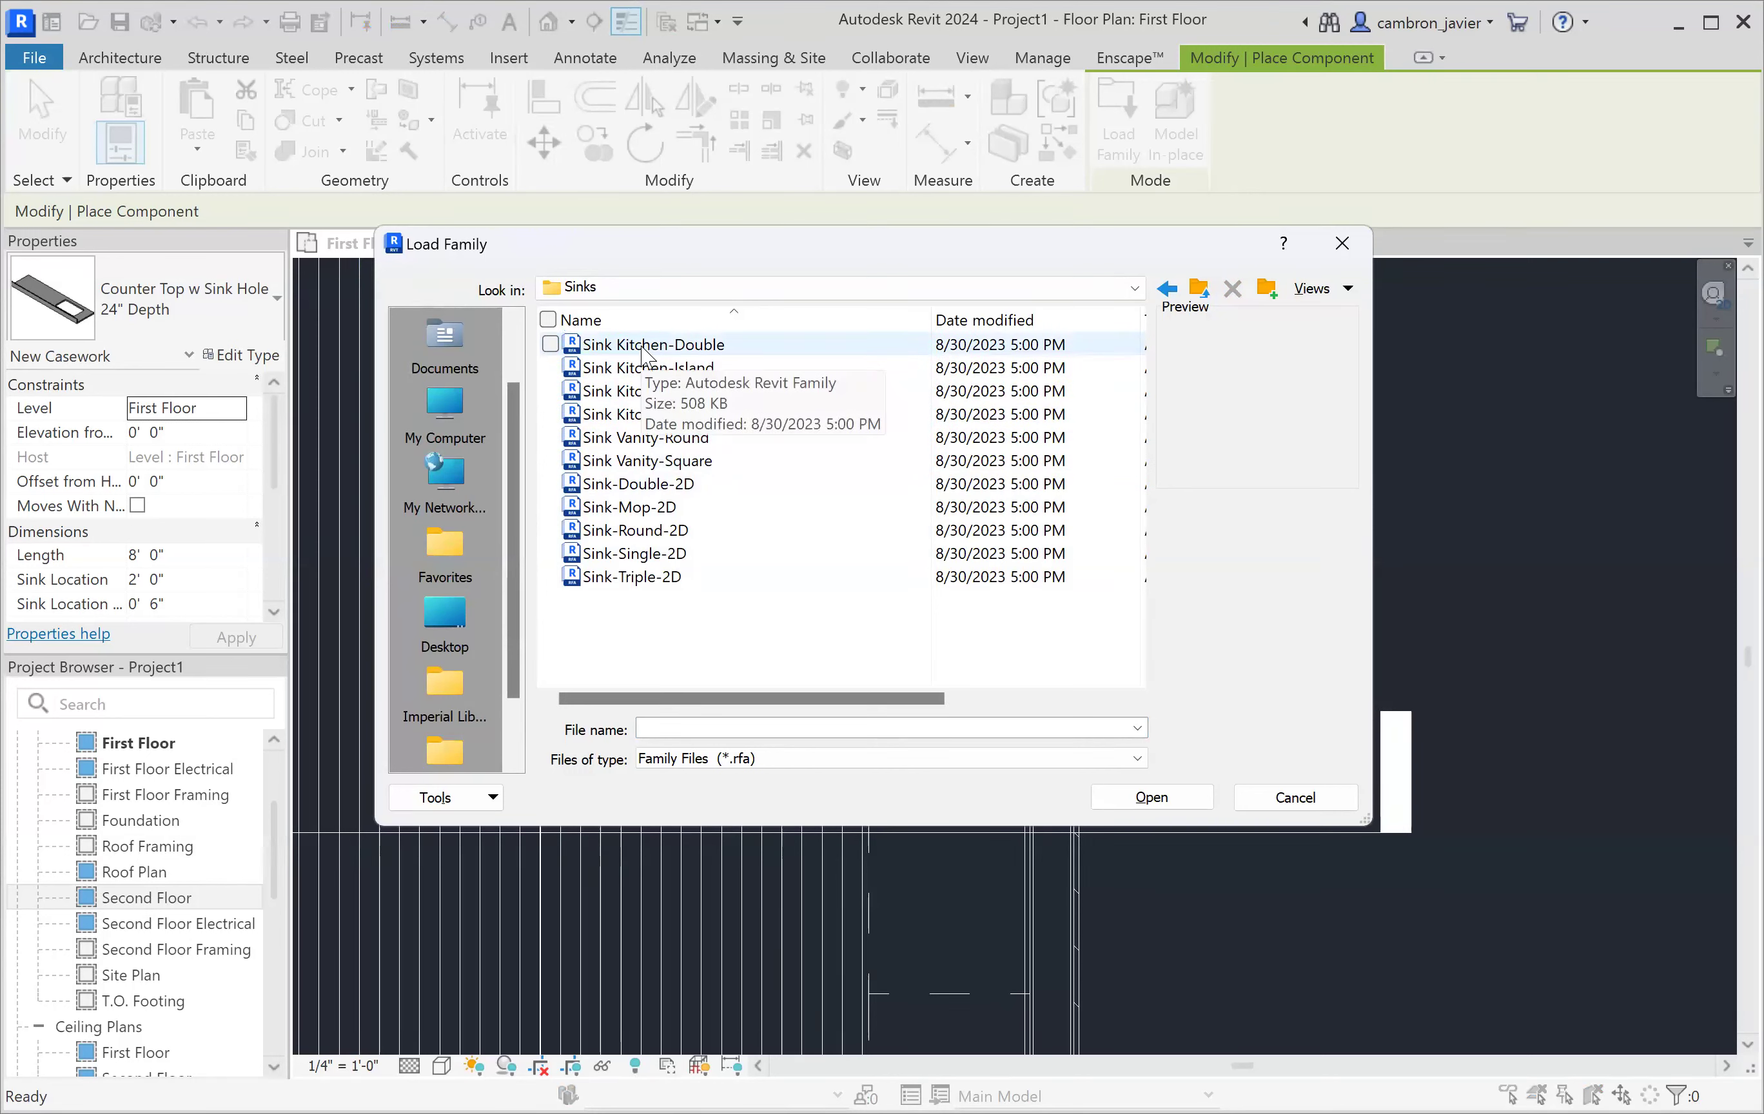
- Compare the previews of the kitchen and vanity sink families and load Sink Kitchen-Double
{"action": "left_click", "coordinate": [644, 346]}
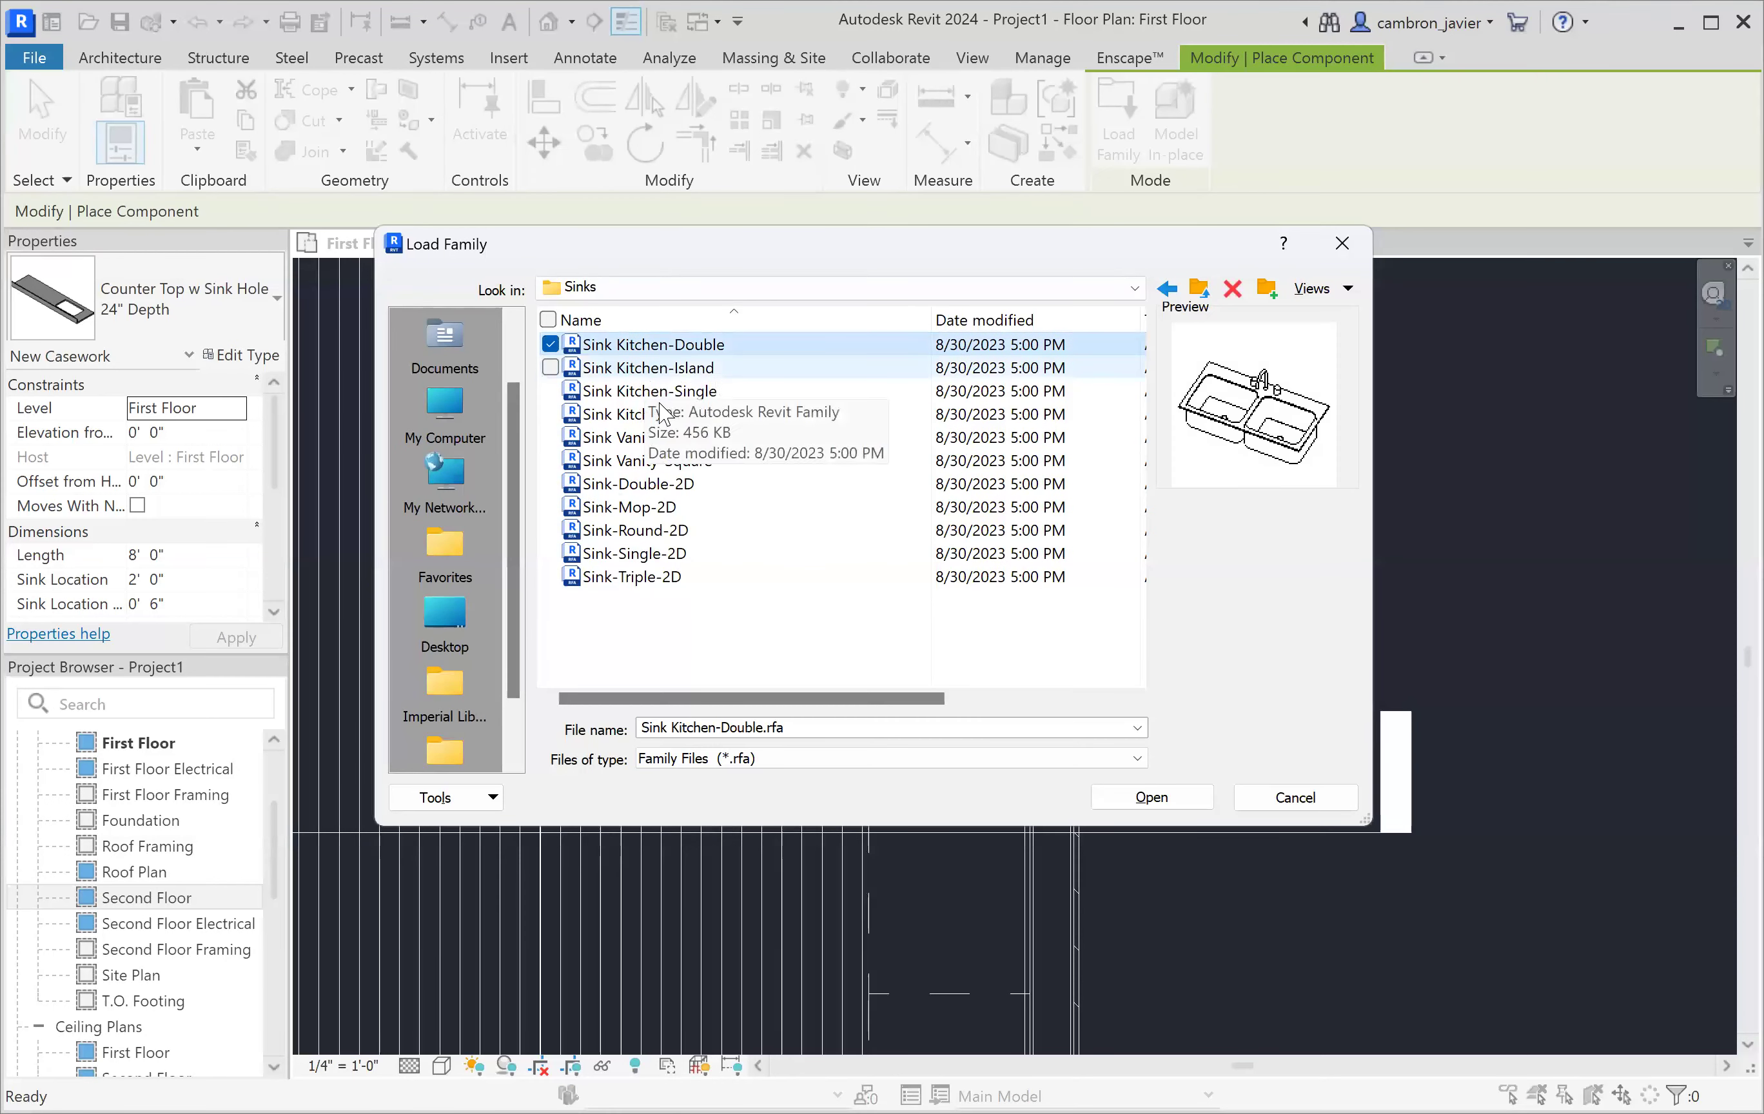
{"action": "left_click", "coordinate": [653, 392]}
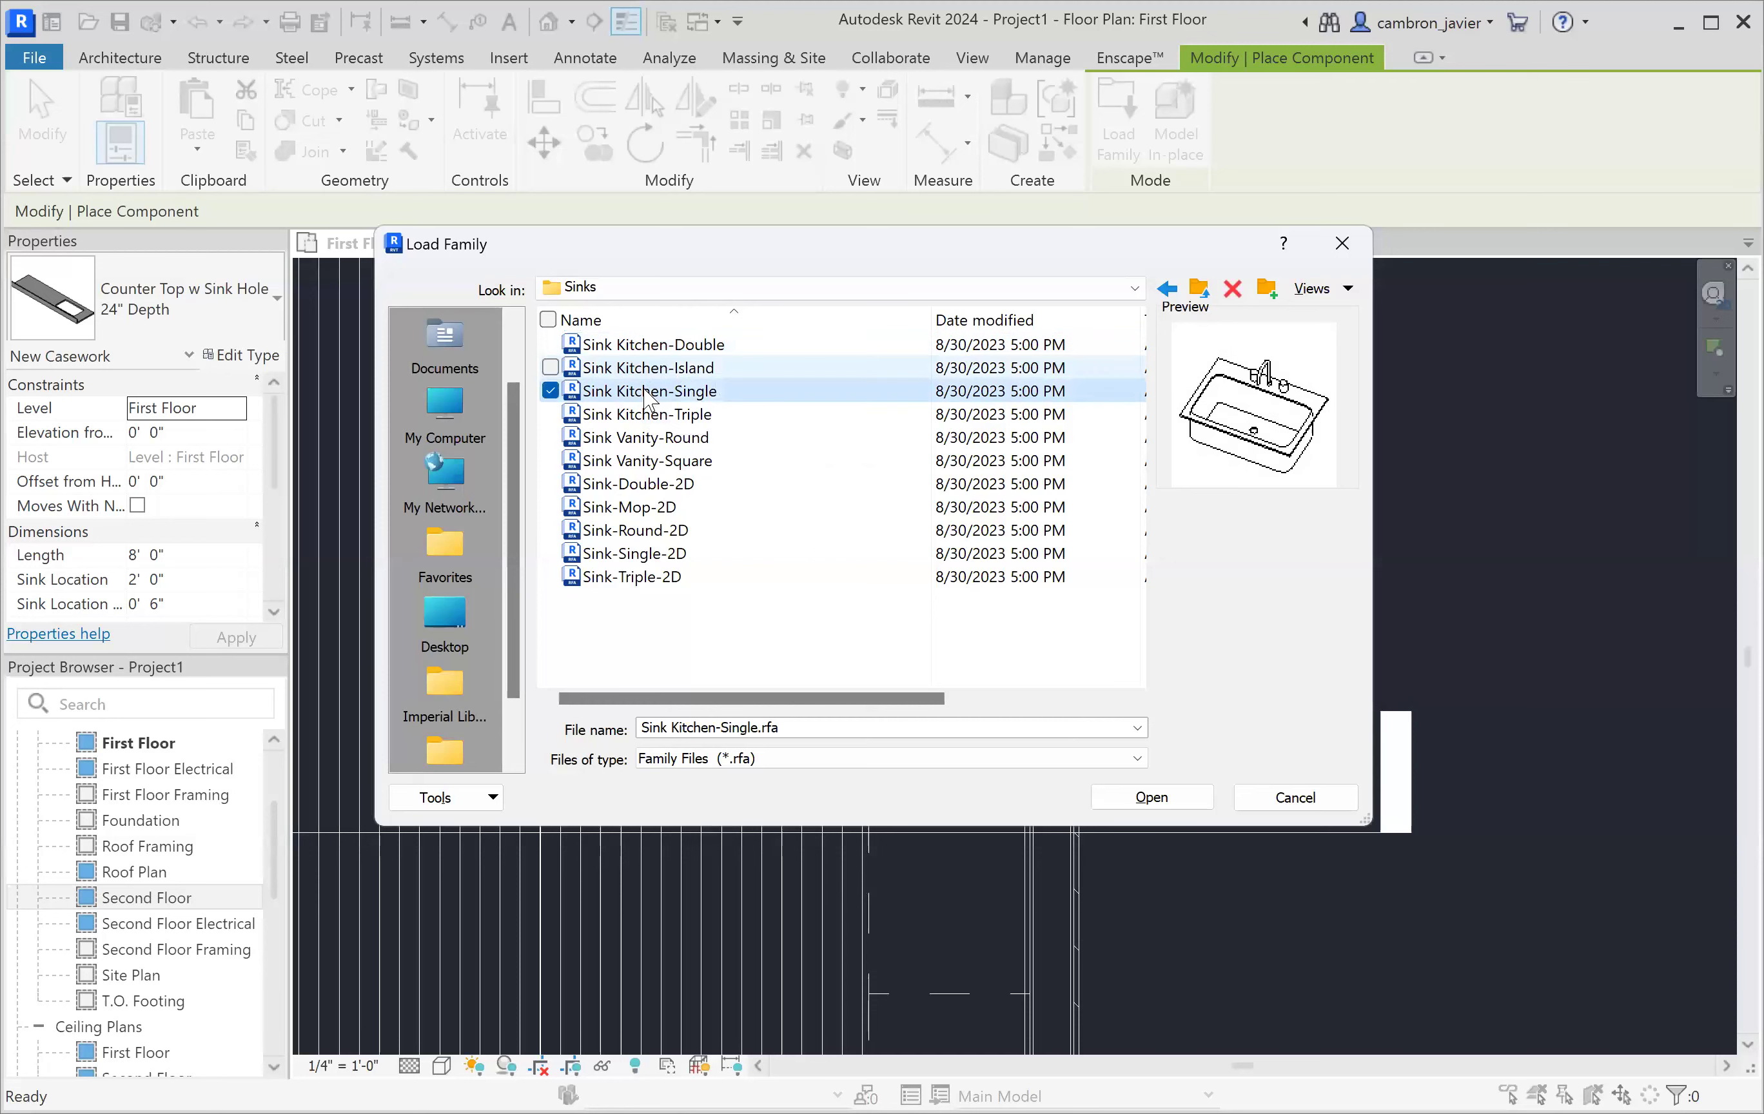
{"action": "left_click", "coordinate": [645, 440]}
{"action": "key", "text": "Down"}
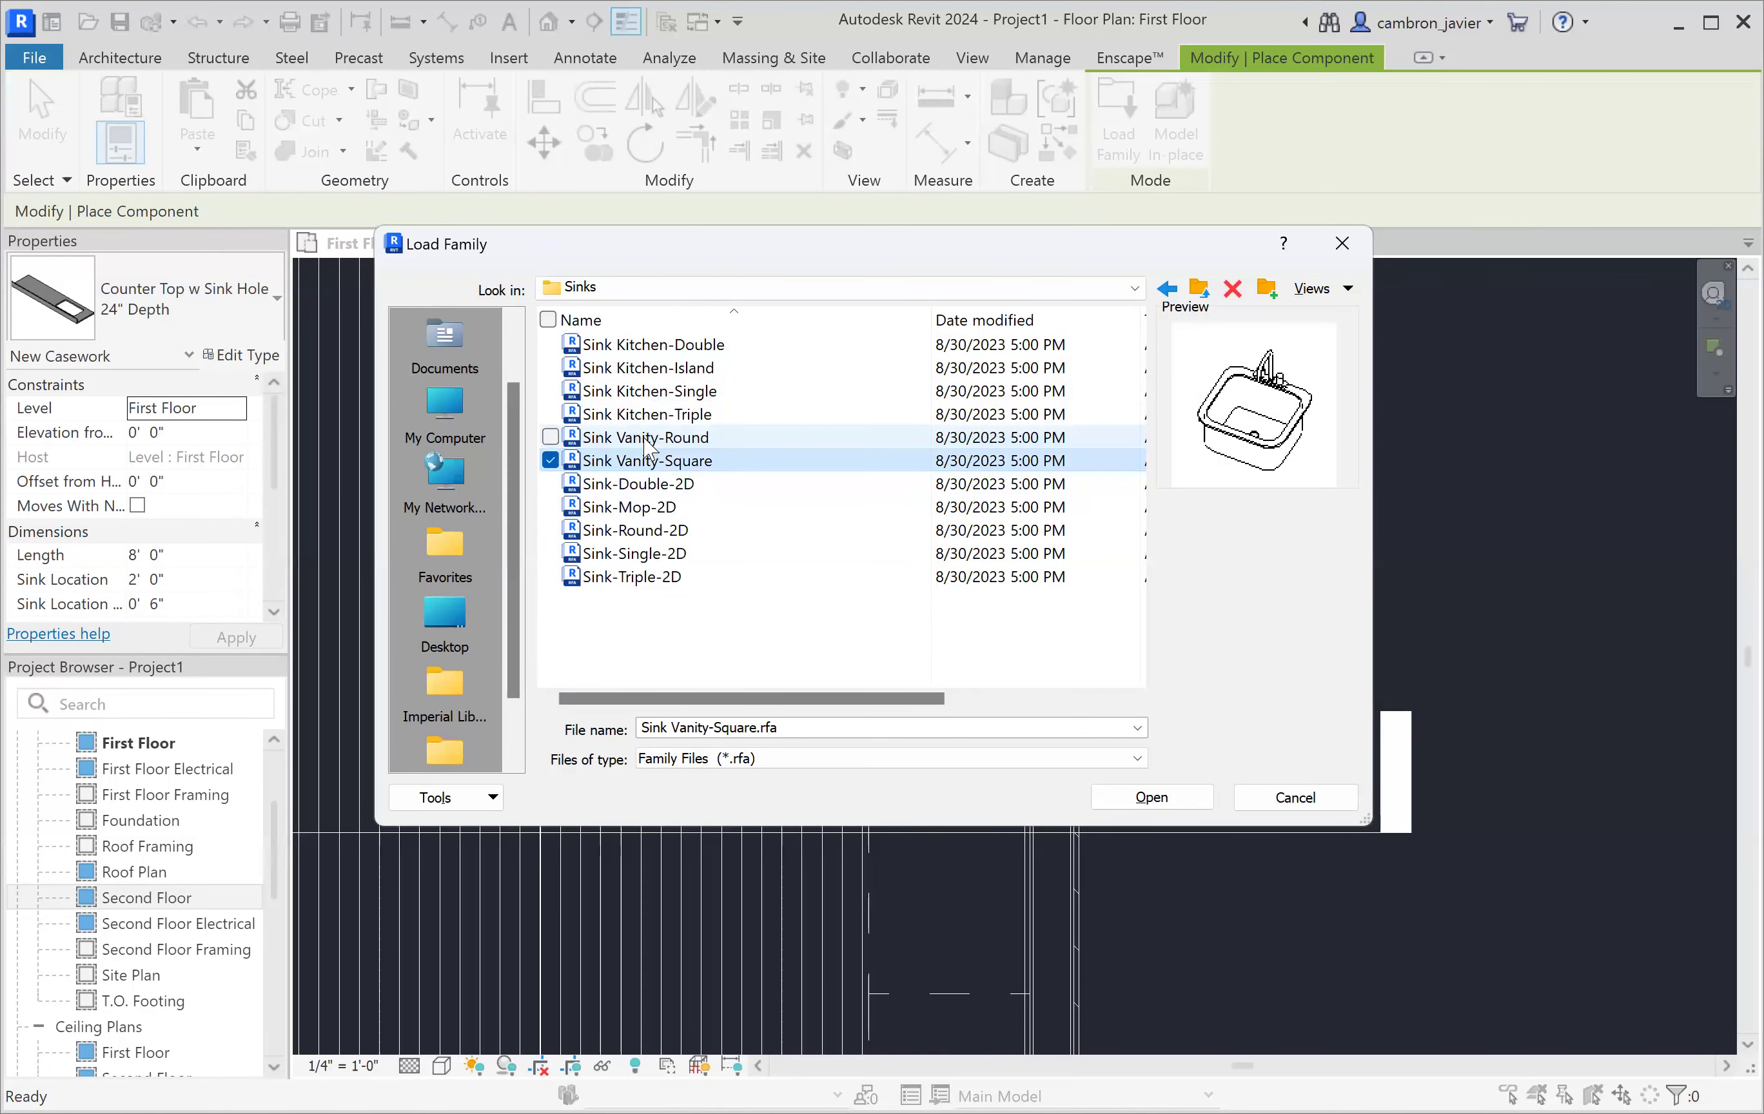
{"action": "left_click", "coordinate": [645, 438]}
{"action": "left_click", "coordinate": [651, 346]}
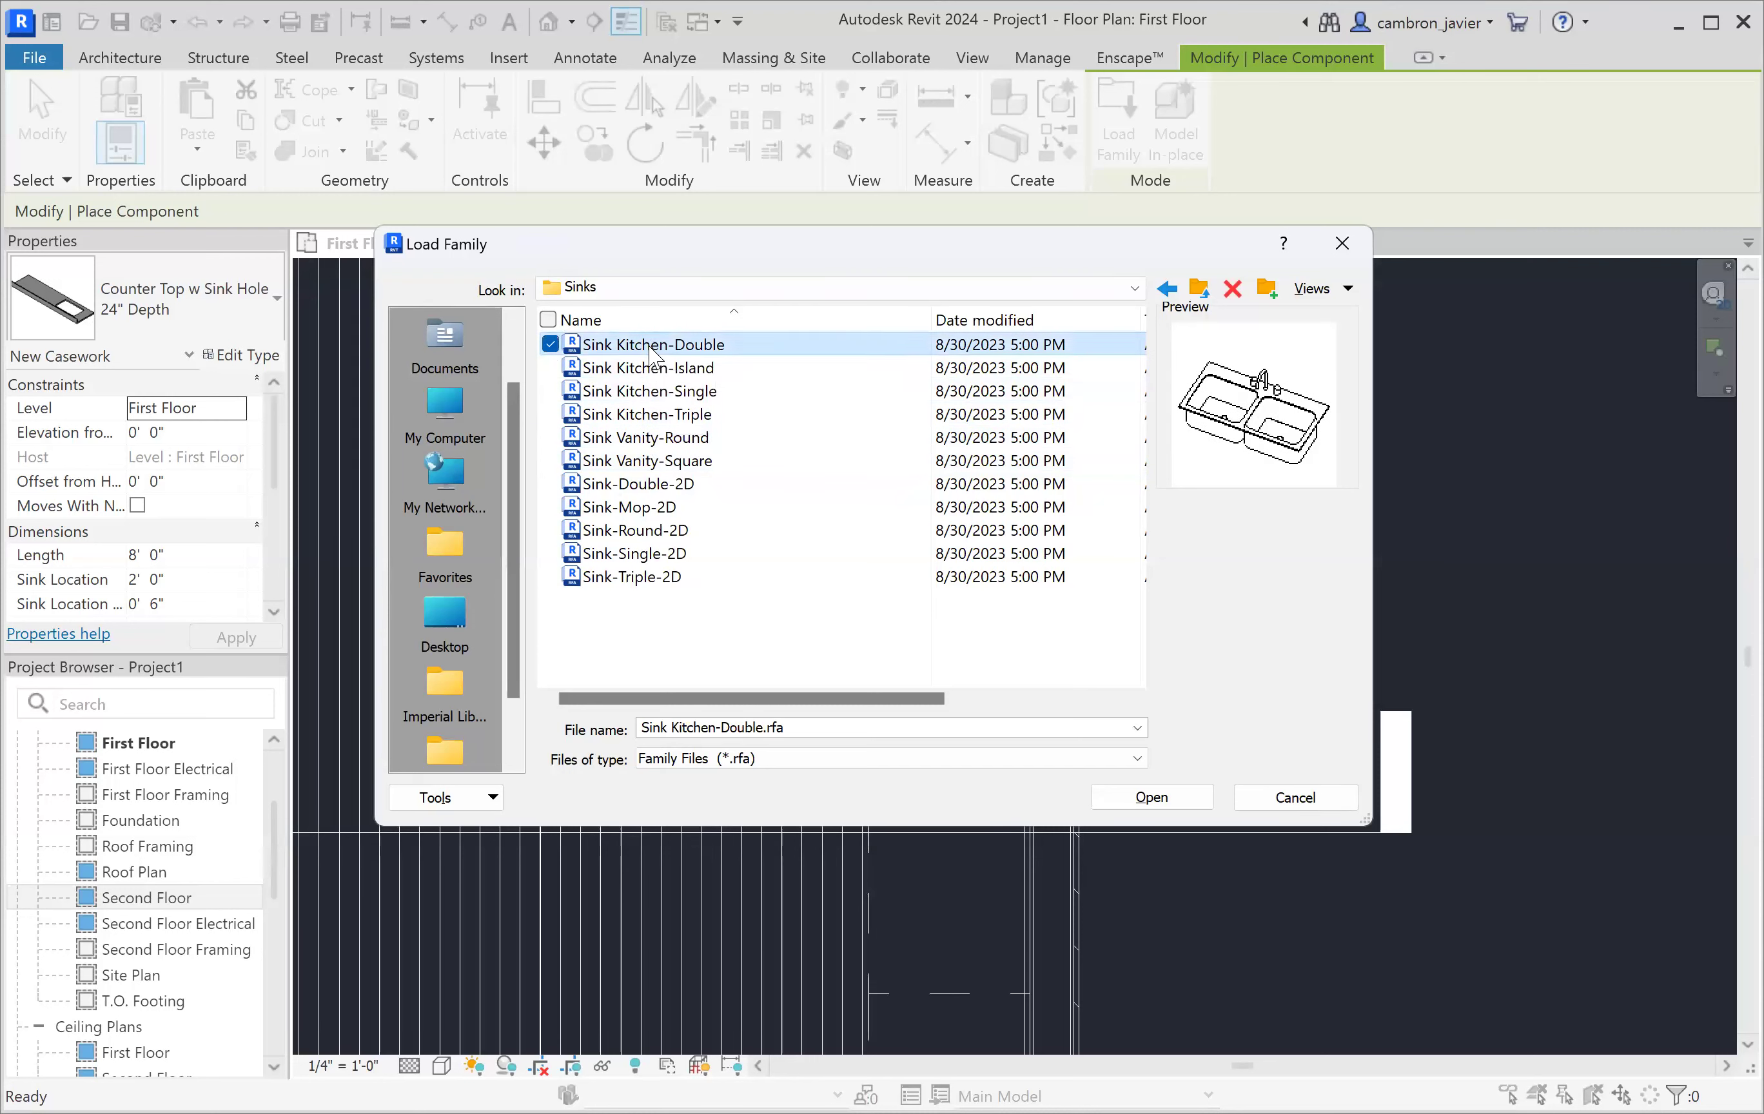
{"action": "left_click", "coordinate": [1171, 801]}
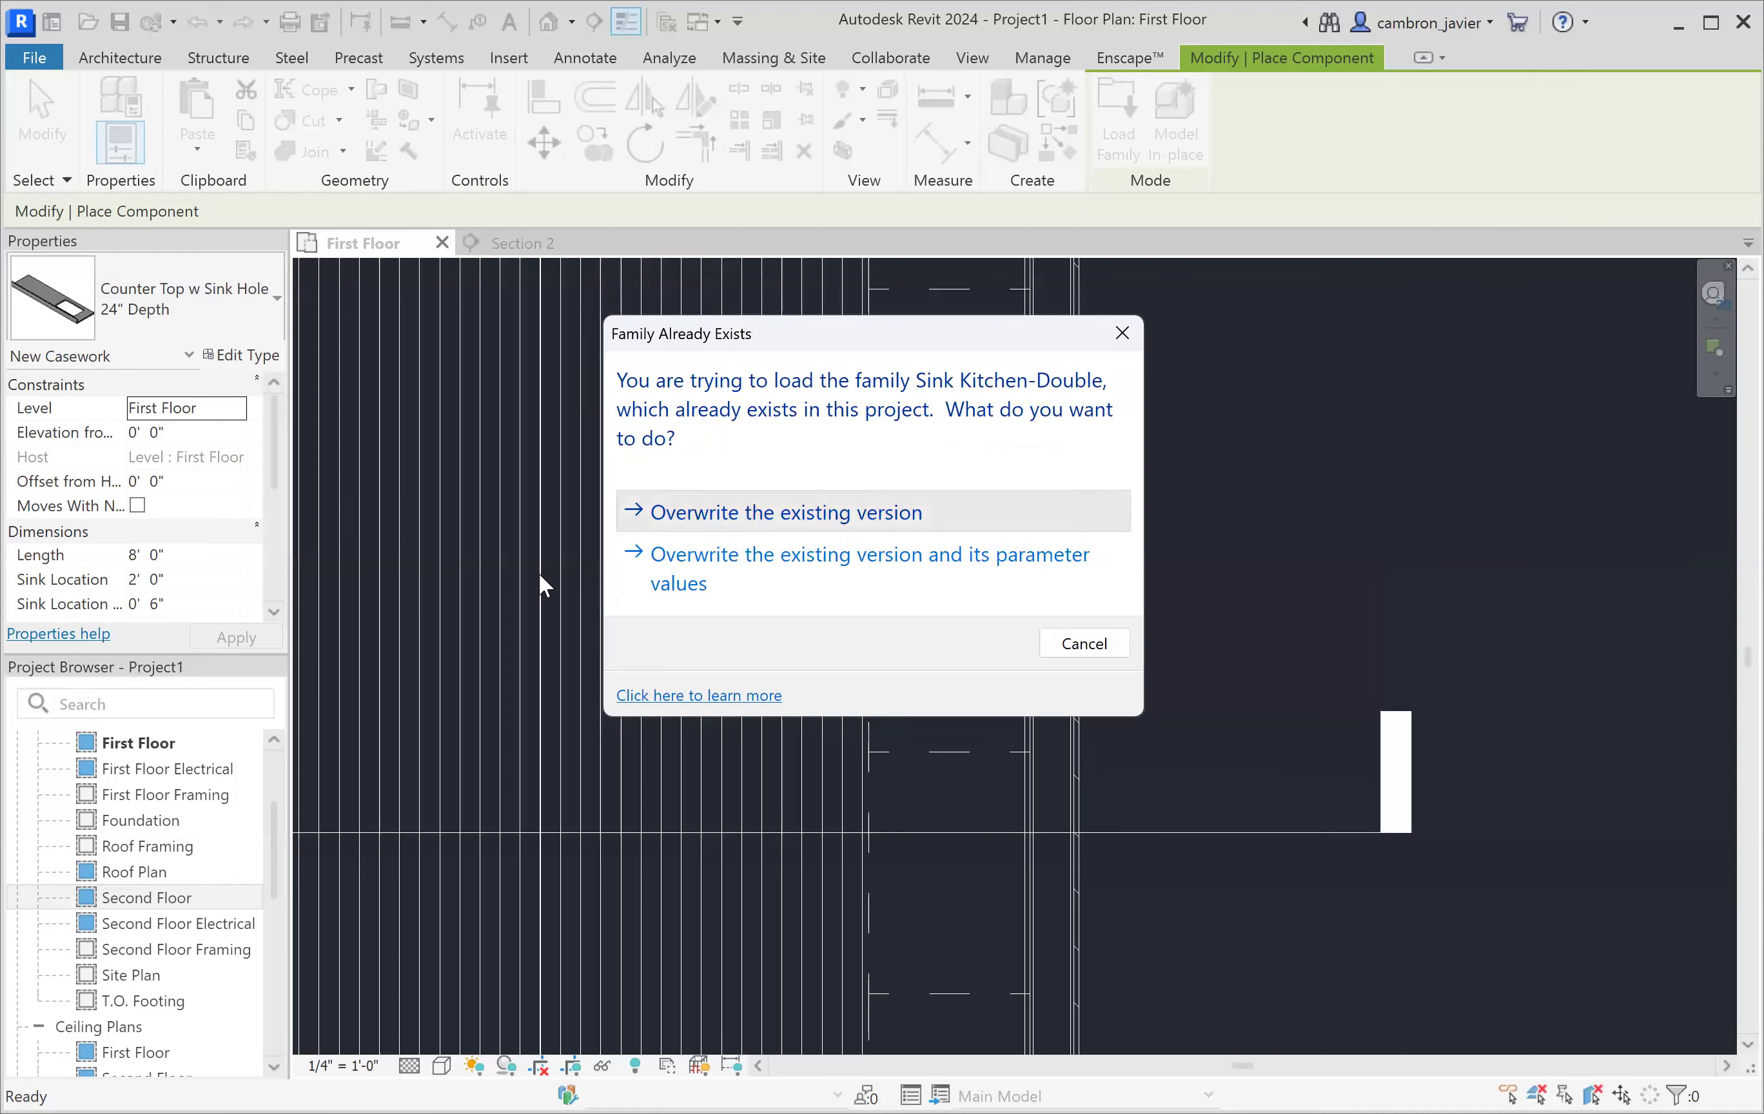
{"action": "key", "text": "Return"}
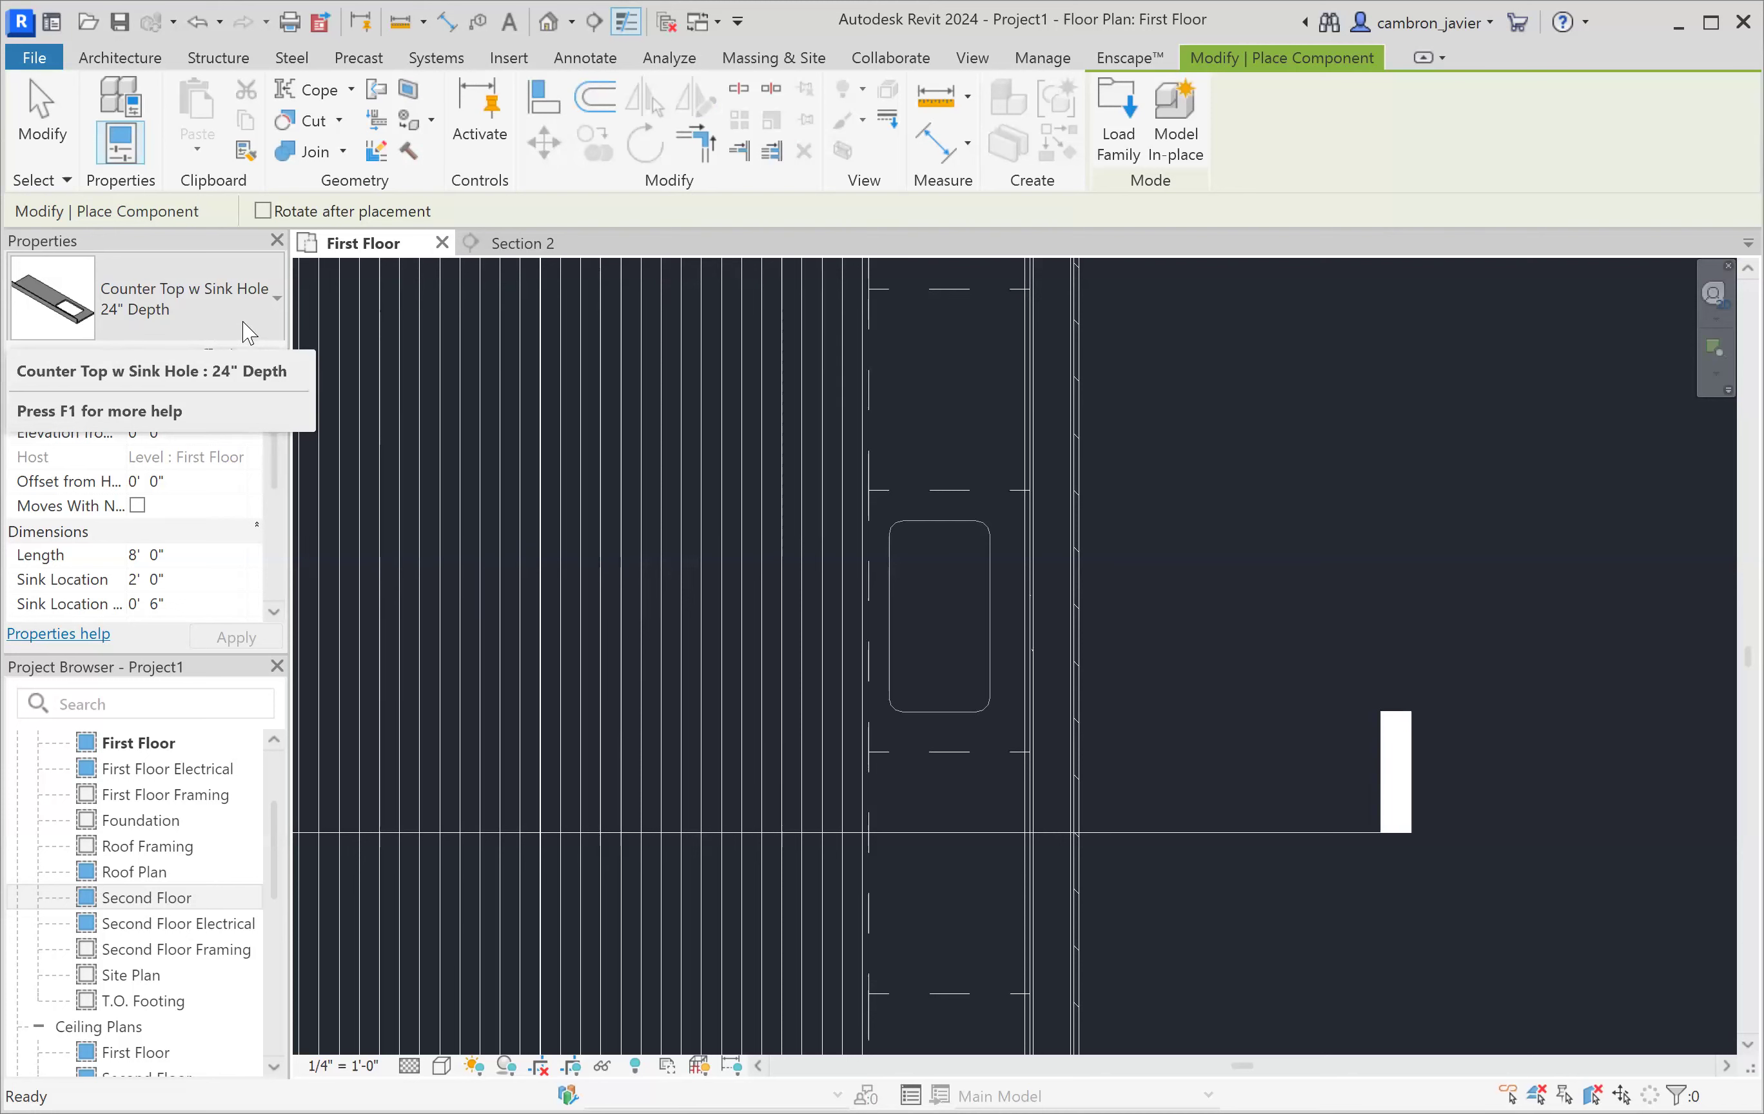
- Choose the Sink Kitchen-Double 42" x 21" type for placement and open its type properties
{"action": "left_click", "coordinate": [248, 331]}
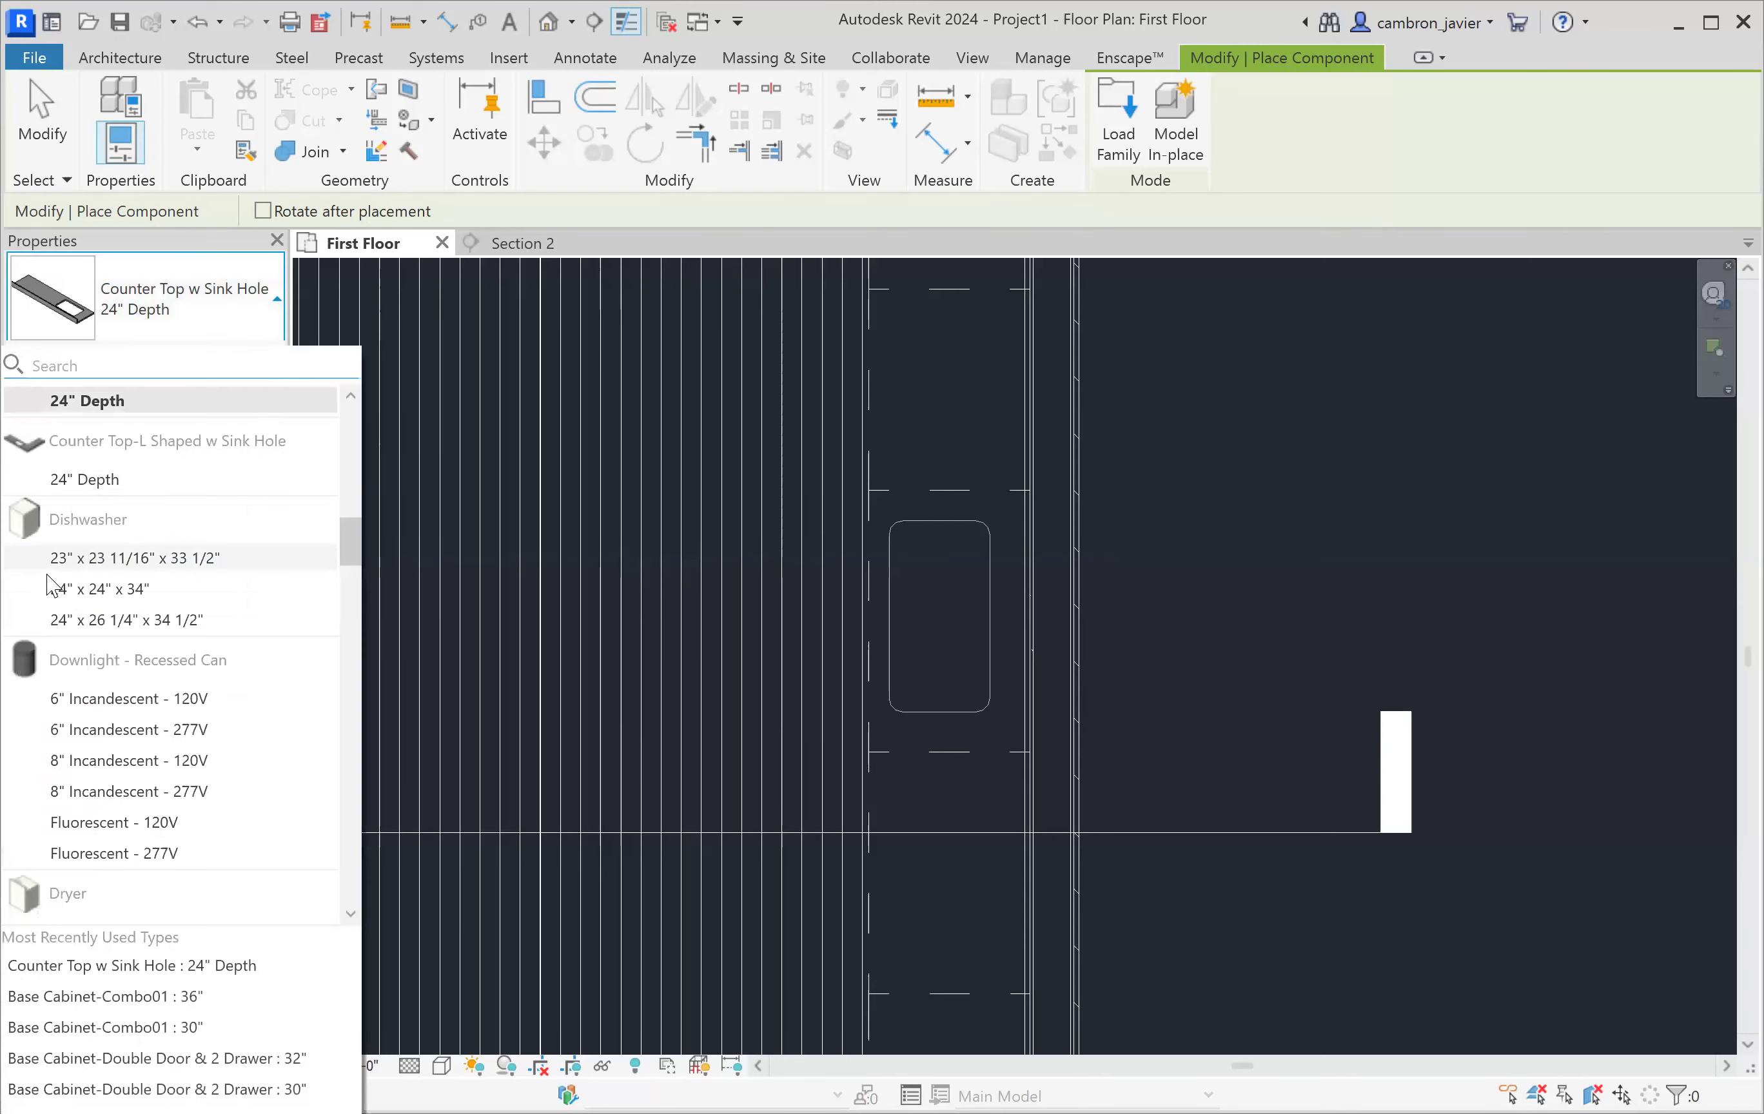
{"action": "scroll", "coordinate": [89, 744], "scroll_direction": "down", "scroll_amount": 4}
{"action": "scroll", "coordinate": [88, 746], "scroll_direction": "down", "scroll_amount": 7}
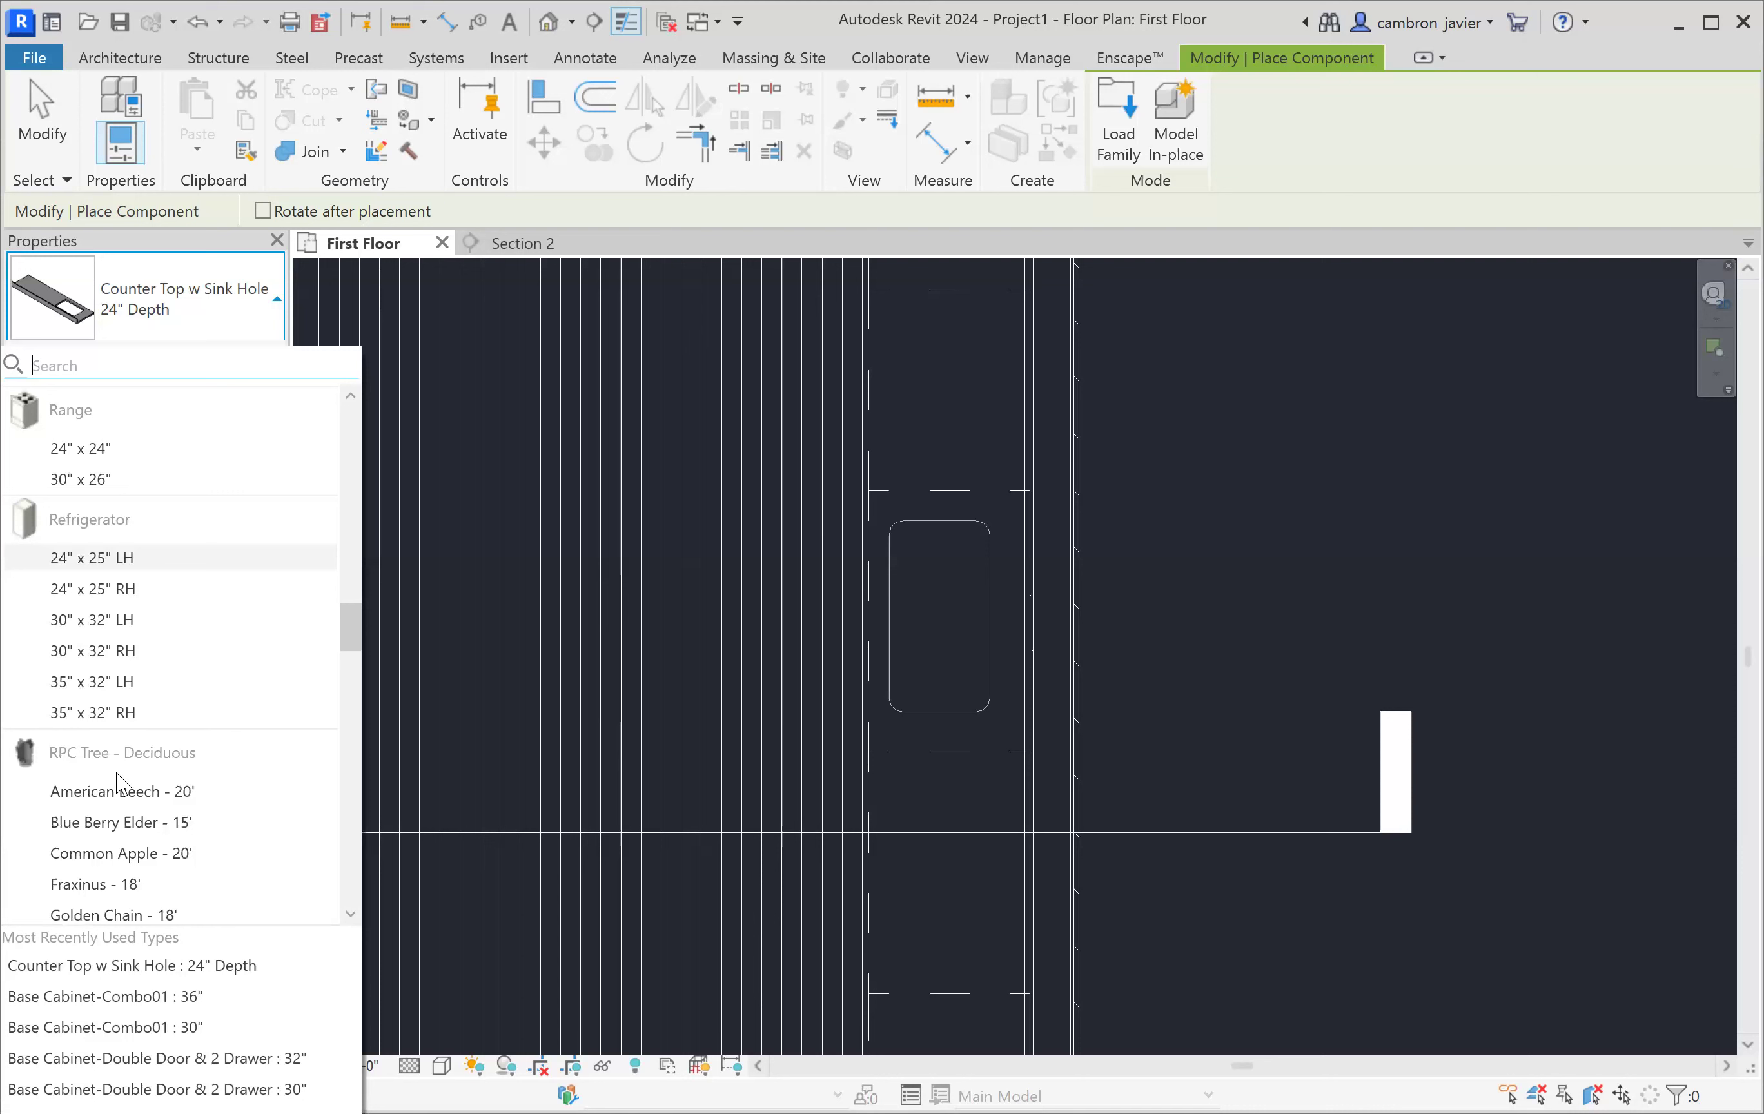
{"action": "scroll", "coordinate": [145, 542], "scroll_direction": "down", "scroll_amount": 5}
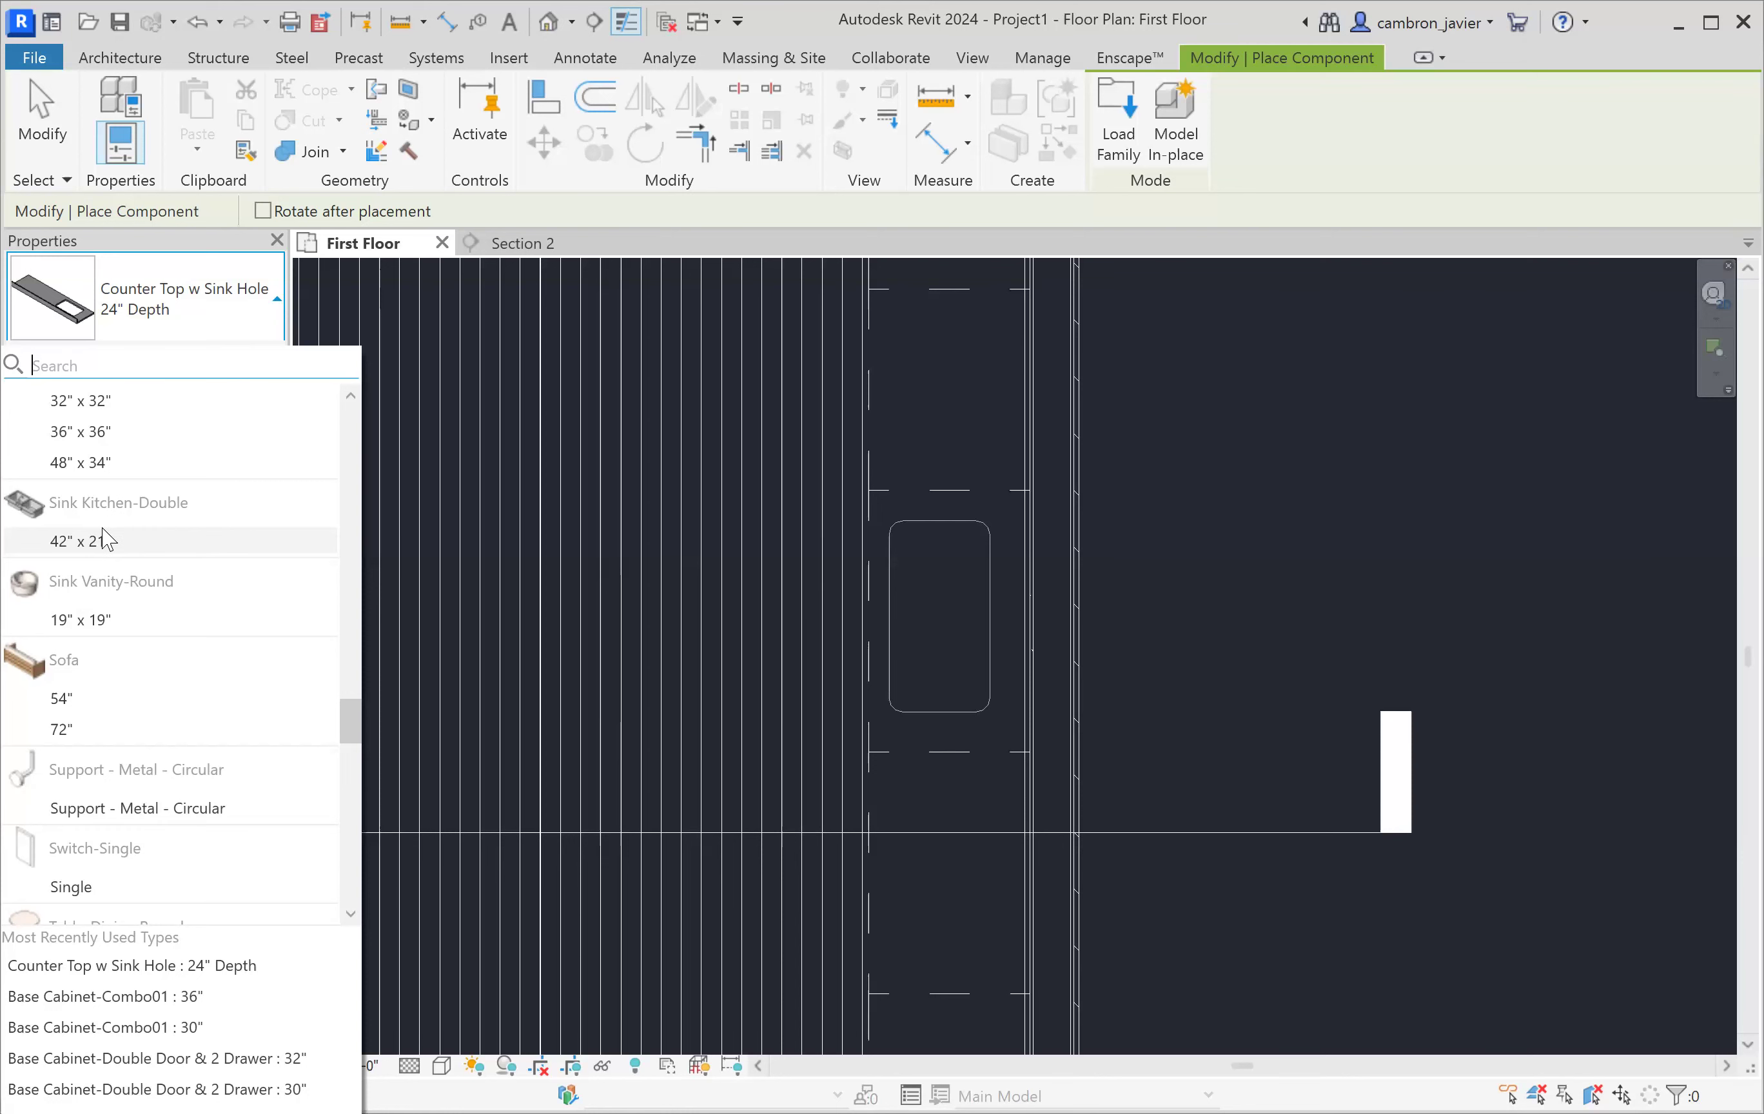
{"action": "key", "text": "Return"}
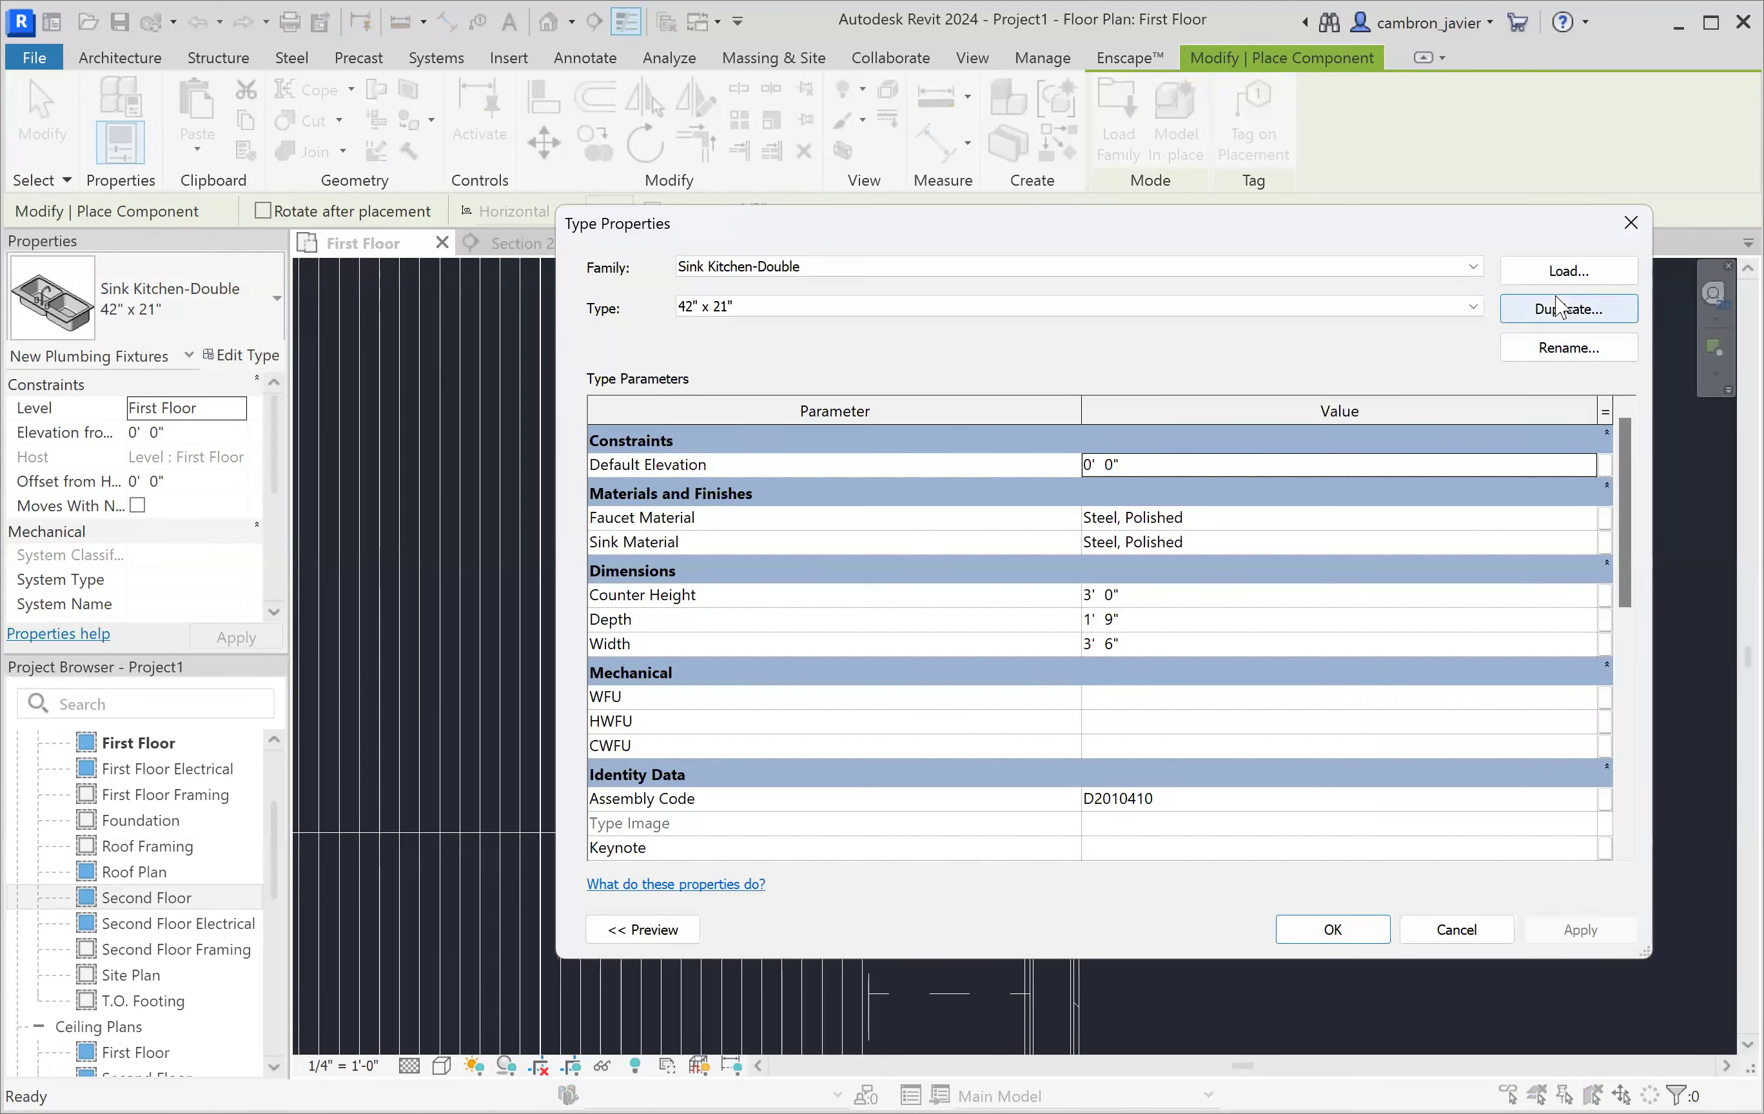
- Duplicate the double kitchen sink type under the name 36" x 21"
{"action": "left_click", "coordinate": [1559, 308]}
{"action": "left_click", "coordinate": [1066, 466]}
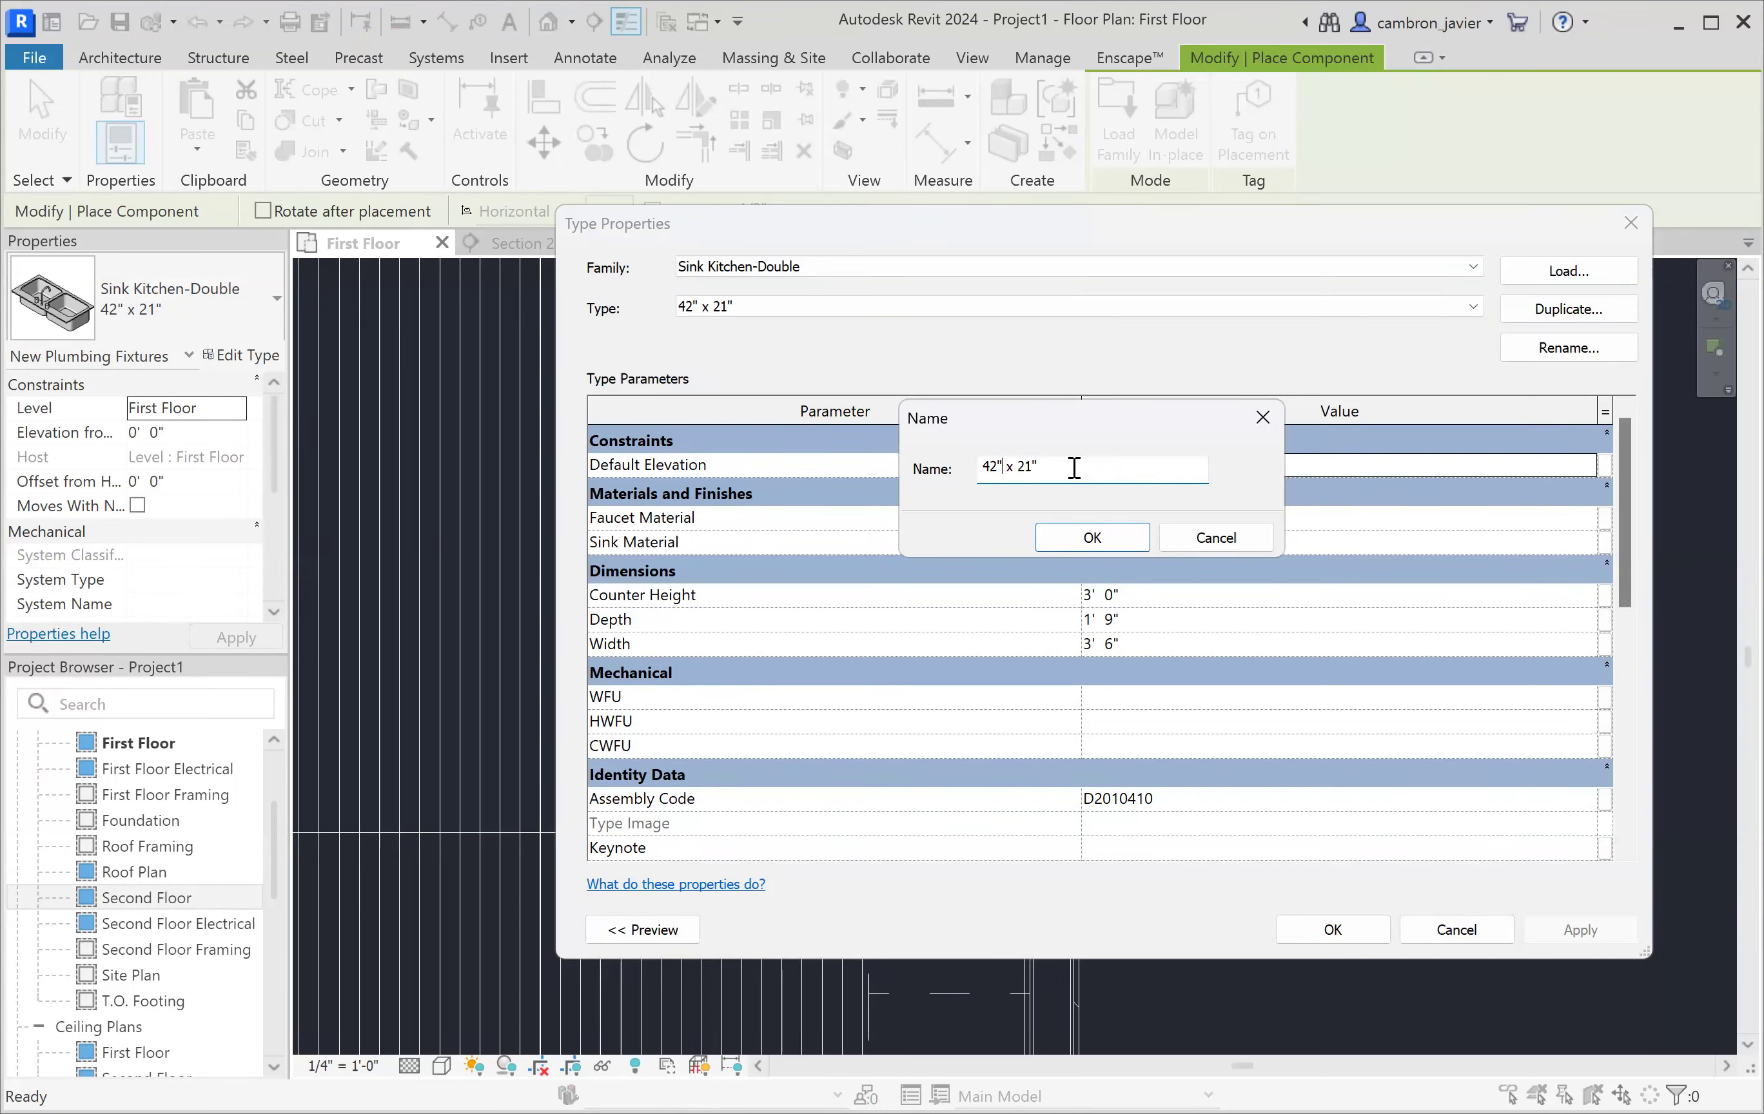
{"action": "key", "text": "BackSpace"}
{"action": "type", "text": "36"}
{"action": "key", "text": "Delete"}
{"action": "left_click", "coordinate": [1109, 538]}
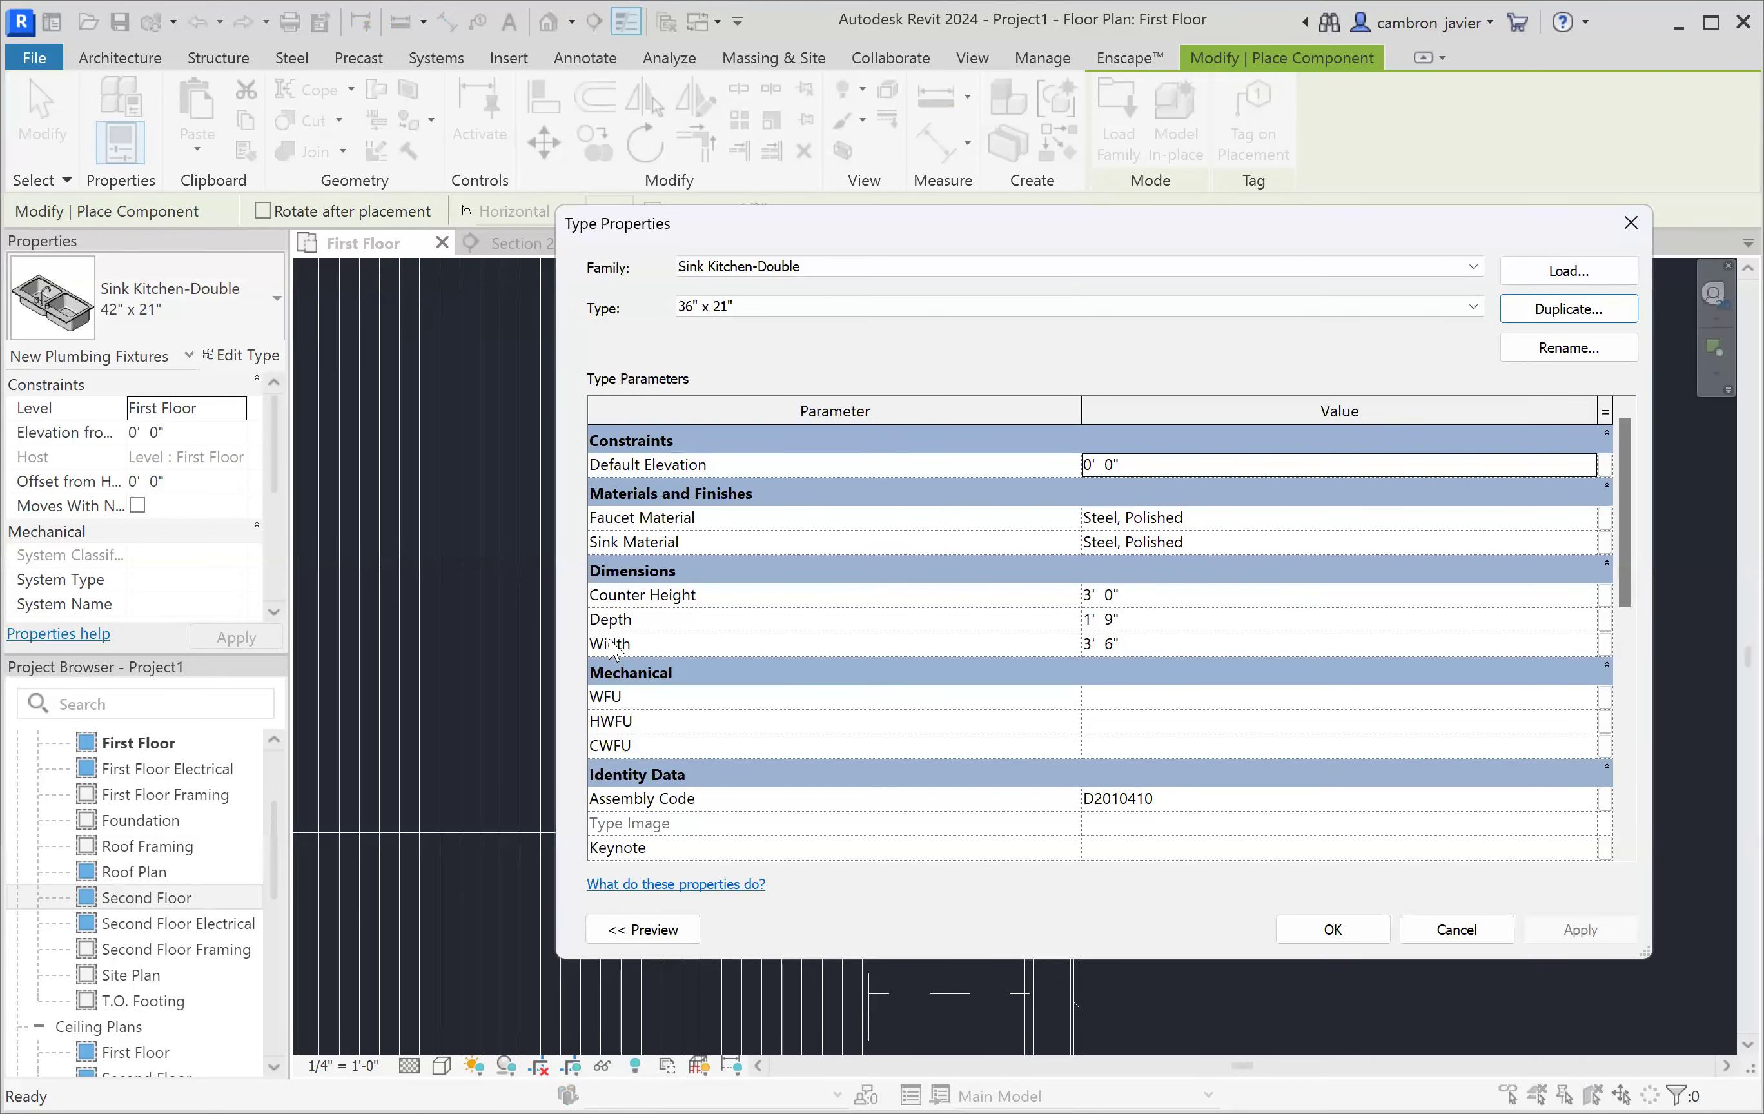
- Set the new sink type's width to 3' 0" and accept the type properties
{"action": "left_click", "coordinate": [1103, 648]}
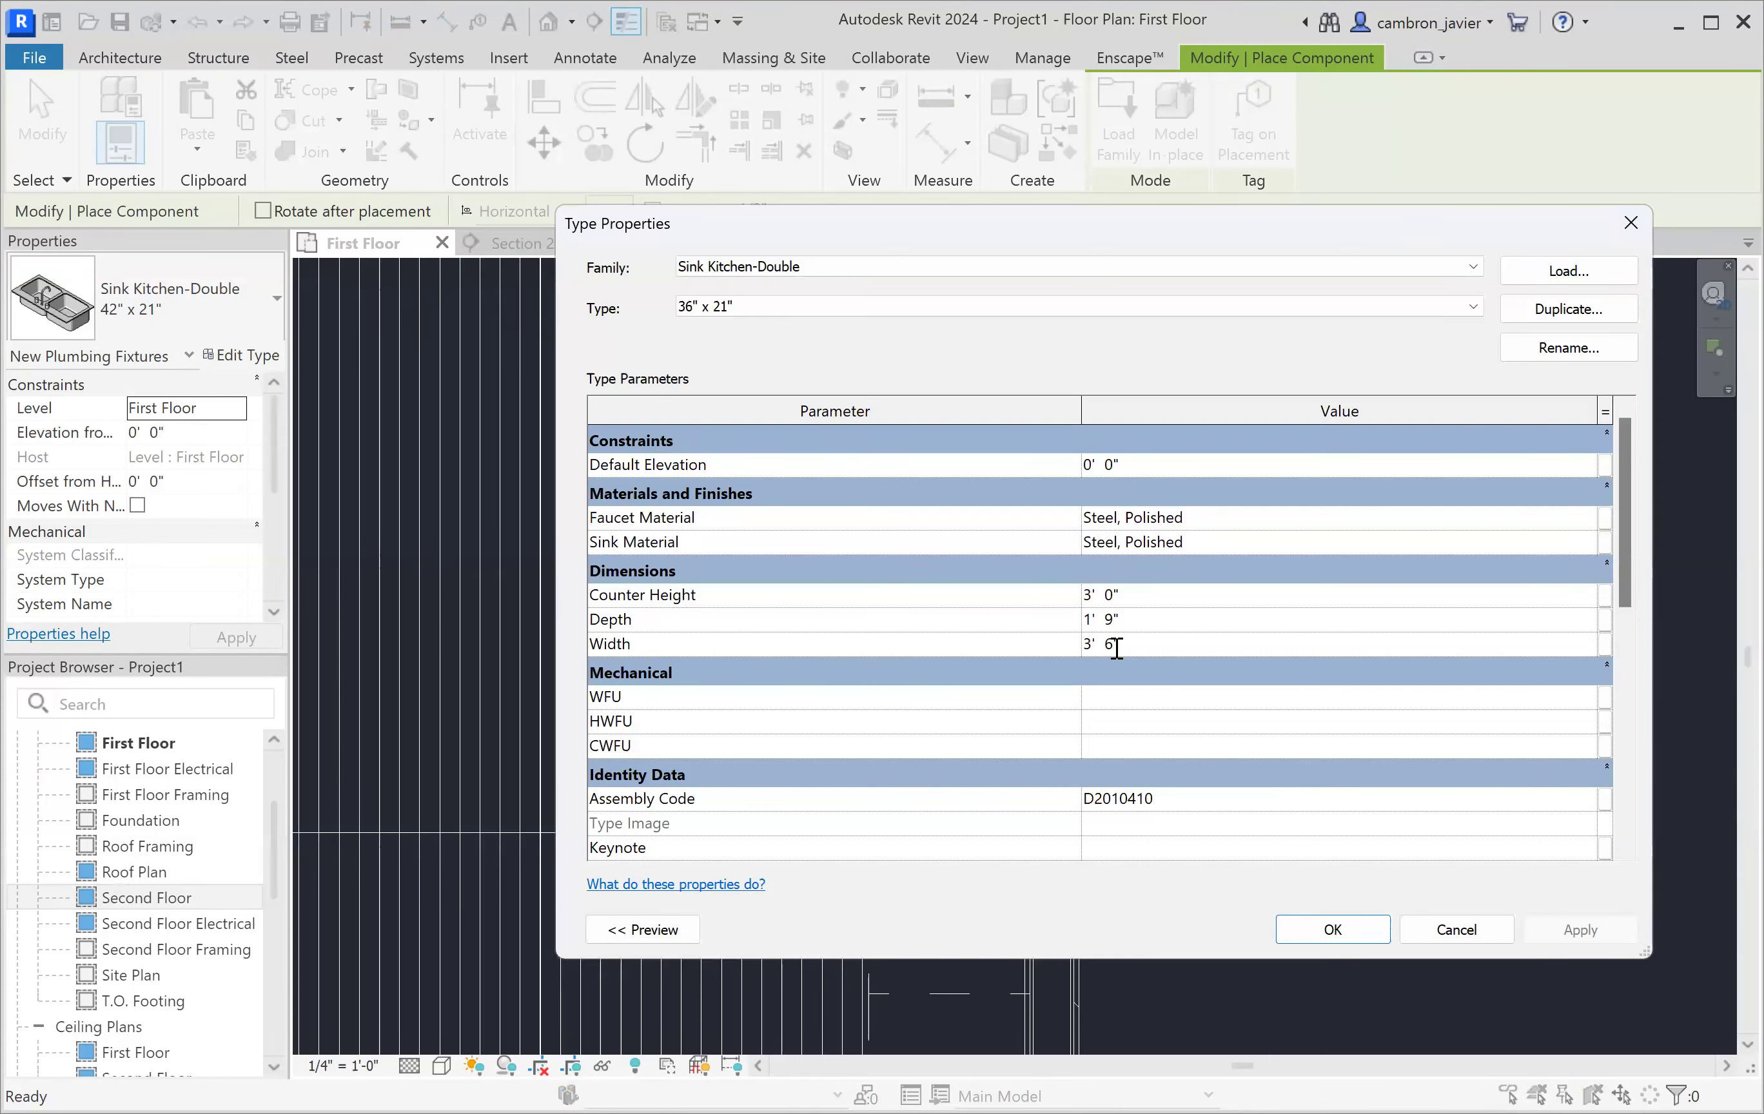
{"action": "key", "text": "BackSpace"}
{"action": "type", "text": "0"}
{"action": "left_click", "coordinate": [1574, 932]}
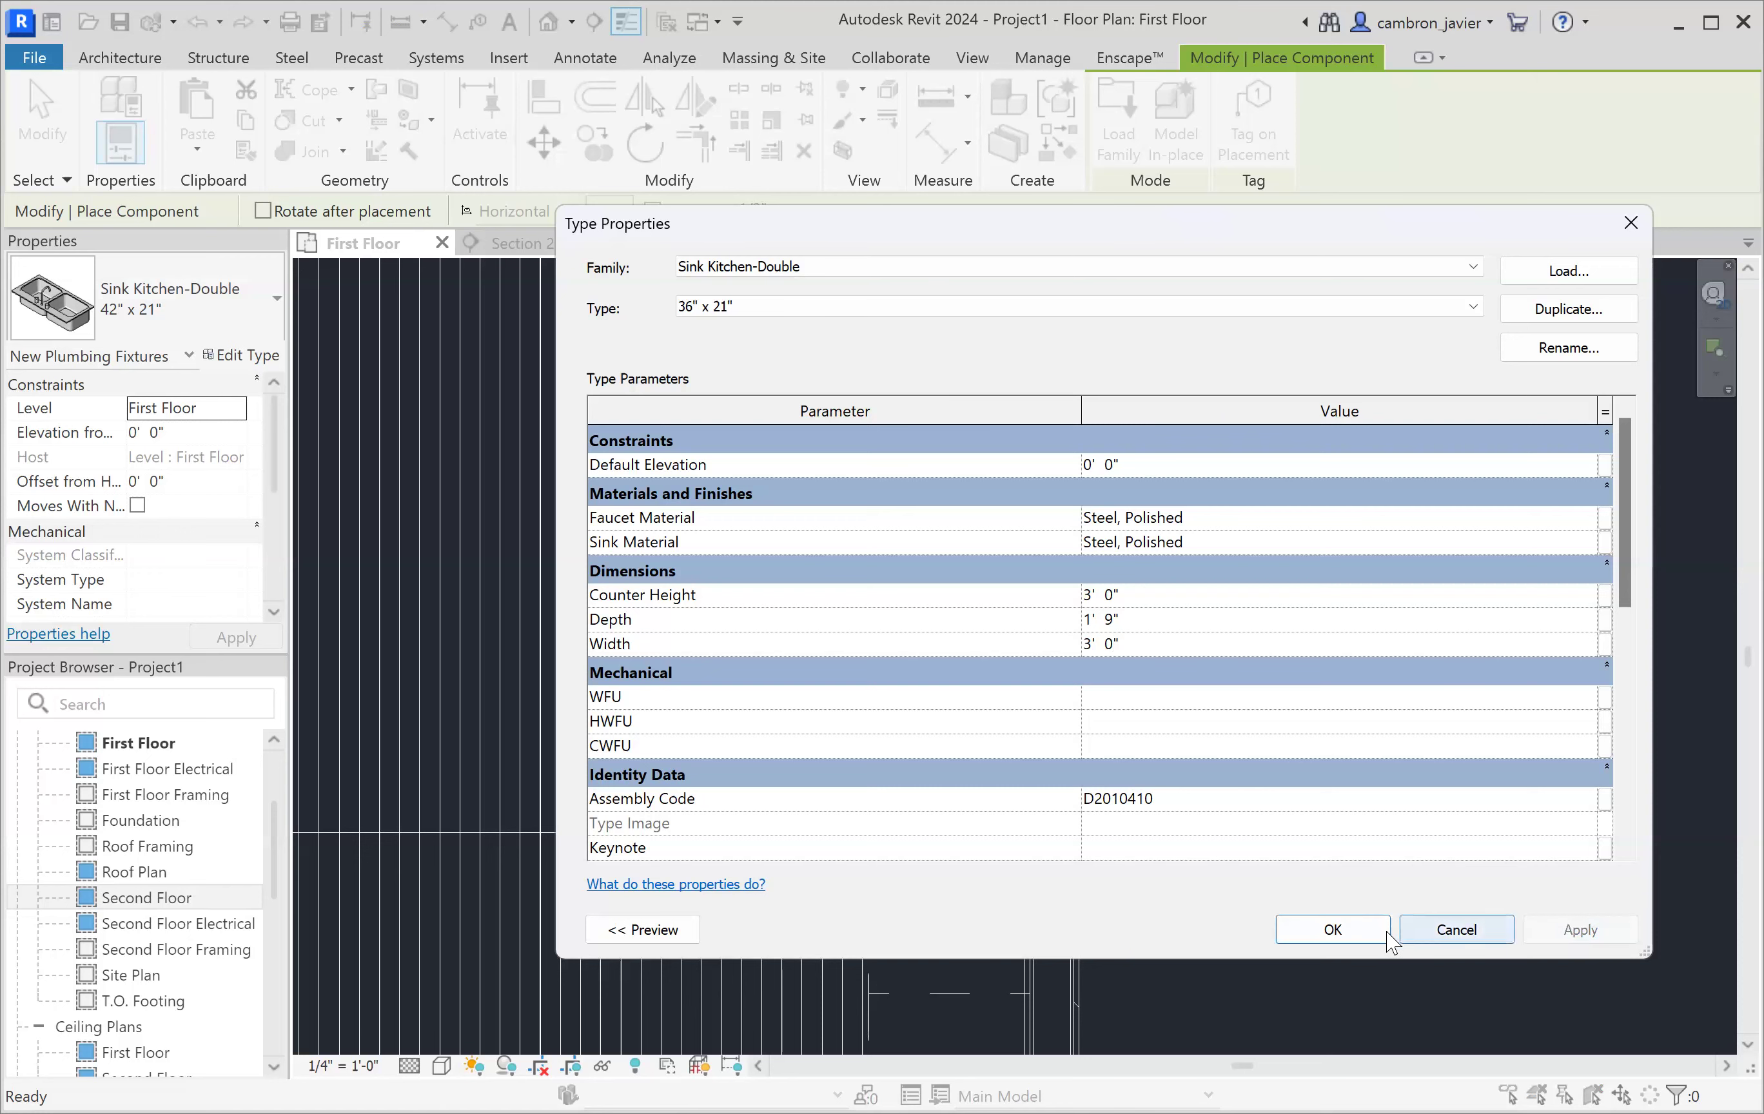
{"action": "key", "text": "Return"}
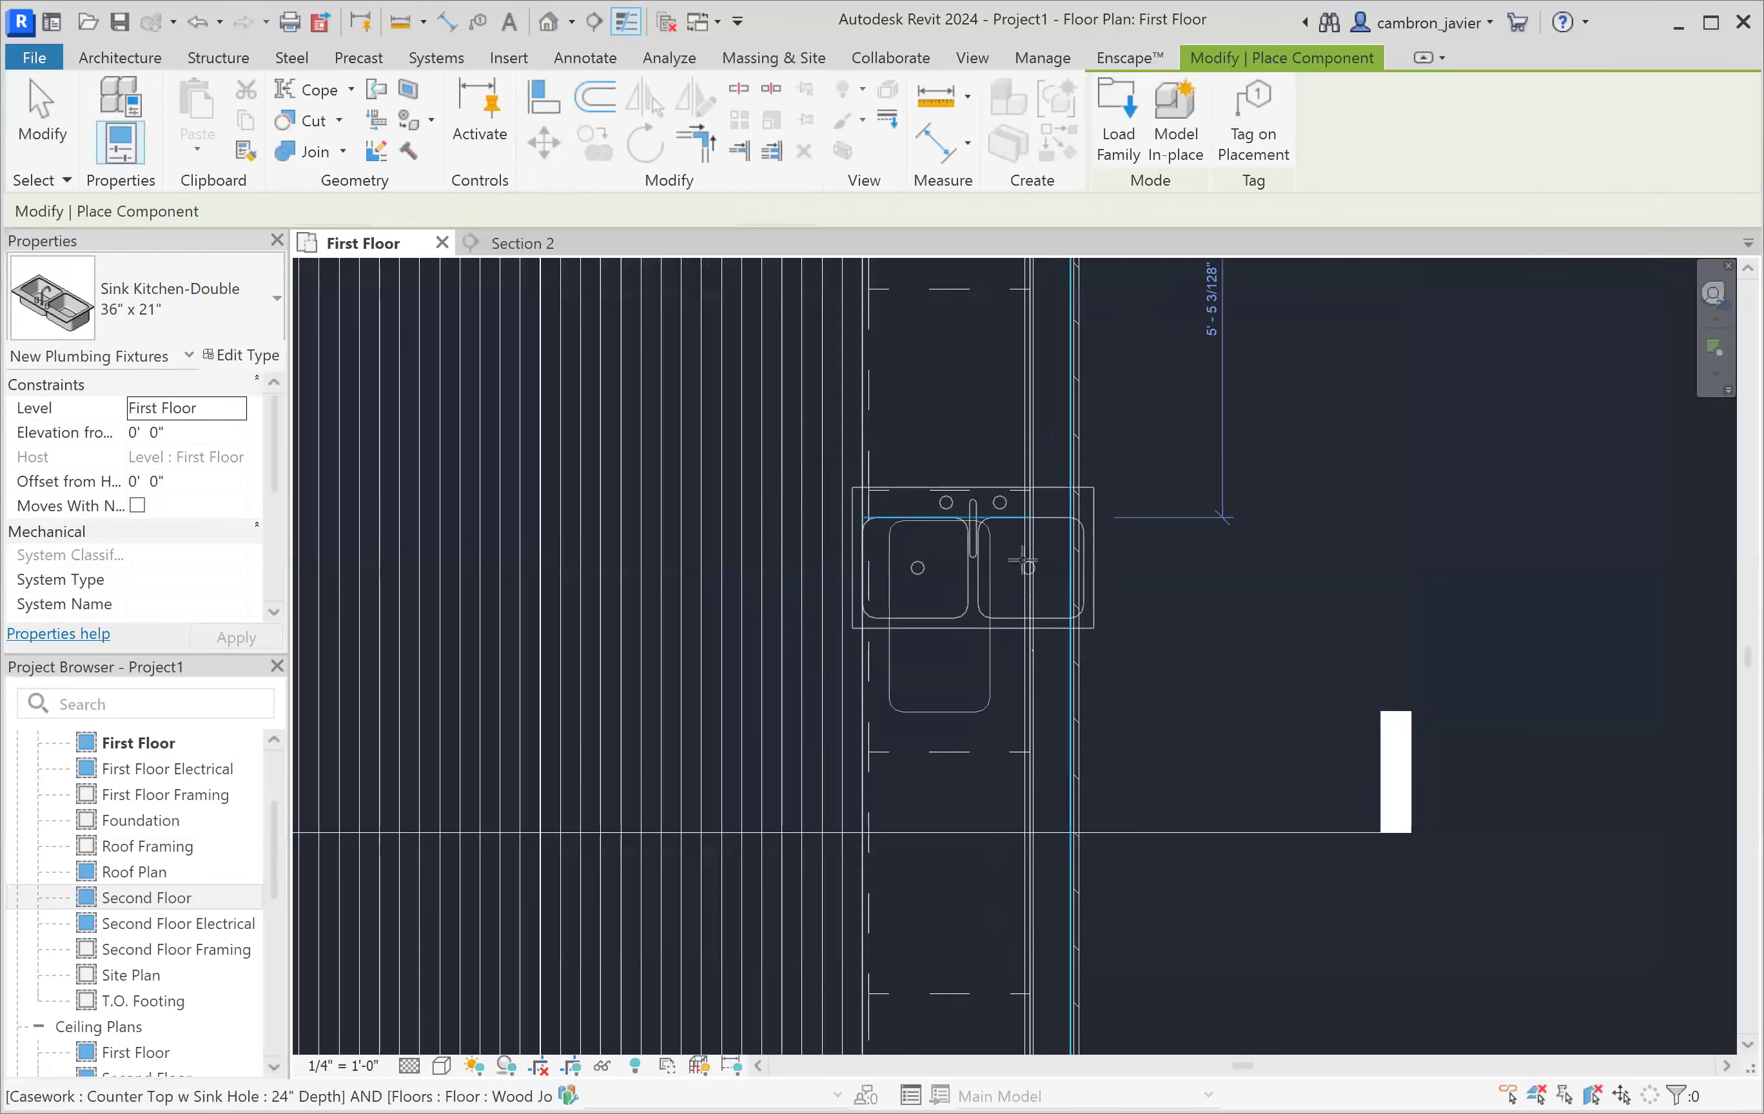
- Rotate the 36" x 21" sink so its faucet faces the exterior wall and place it centered on the 39" base cabinet over the sink hole
{"action": "key", "text": "space"}
{"action": "key", "text": "space"}
{"action": "key", "text": "space"}
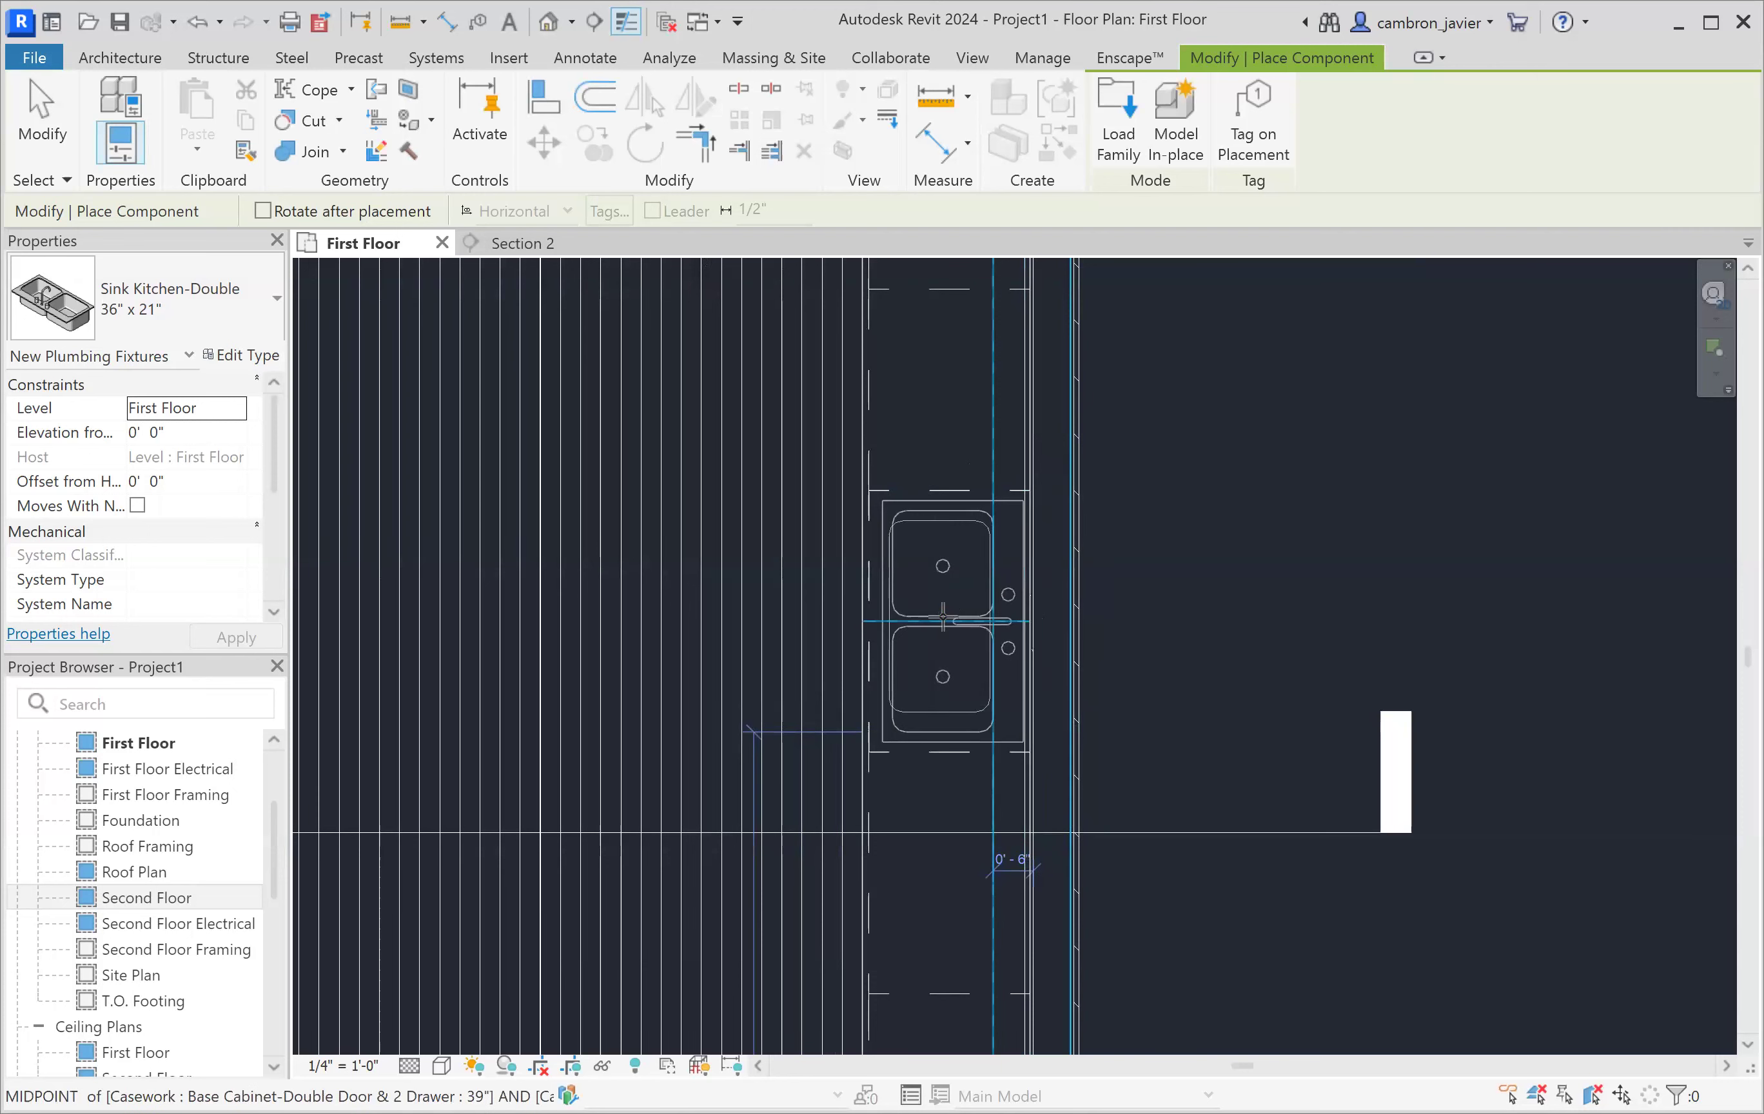
{"action": "left_click", "coordinate": [937, 628]}
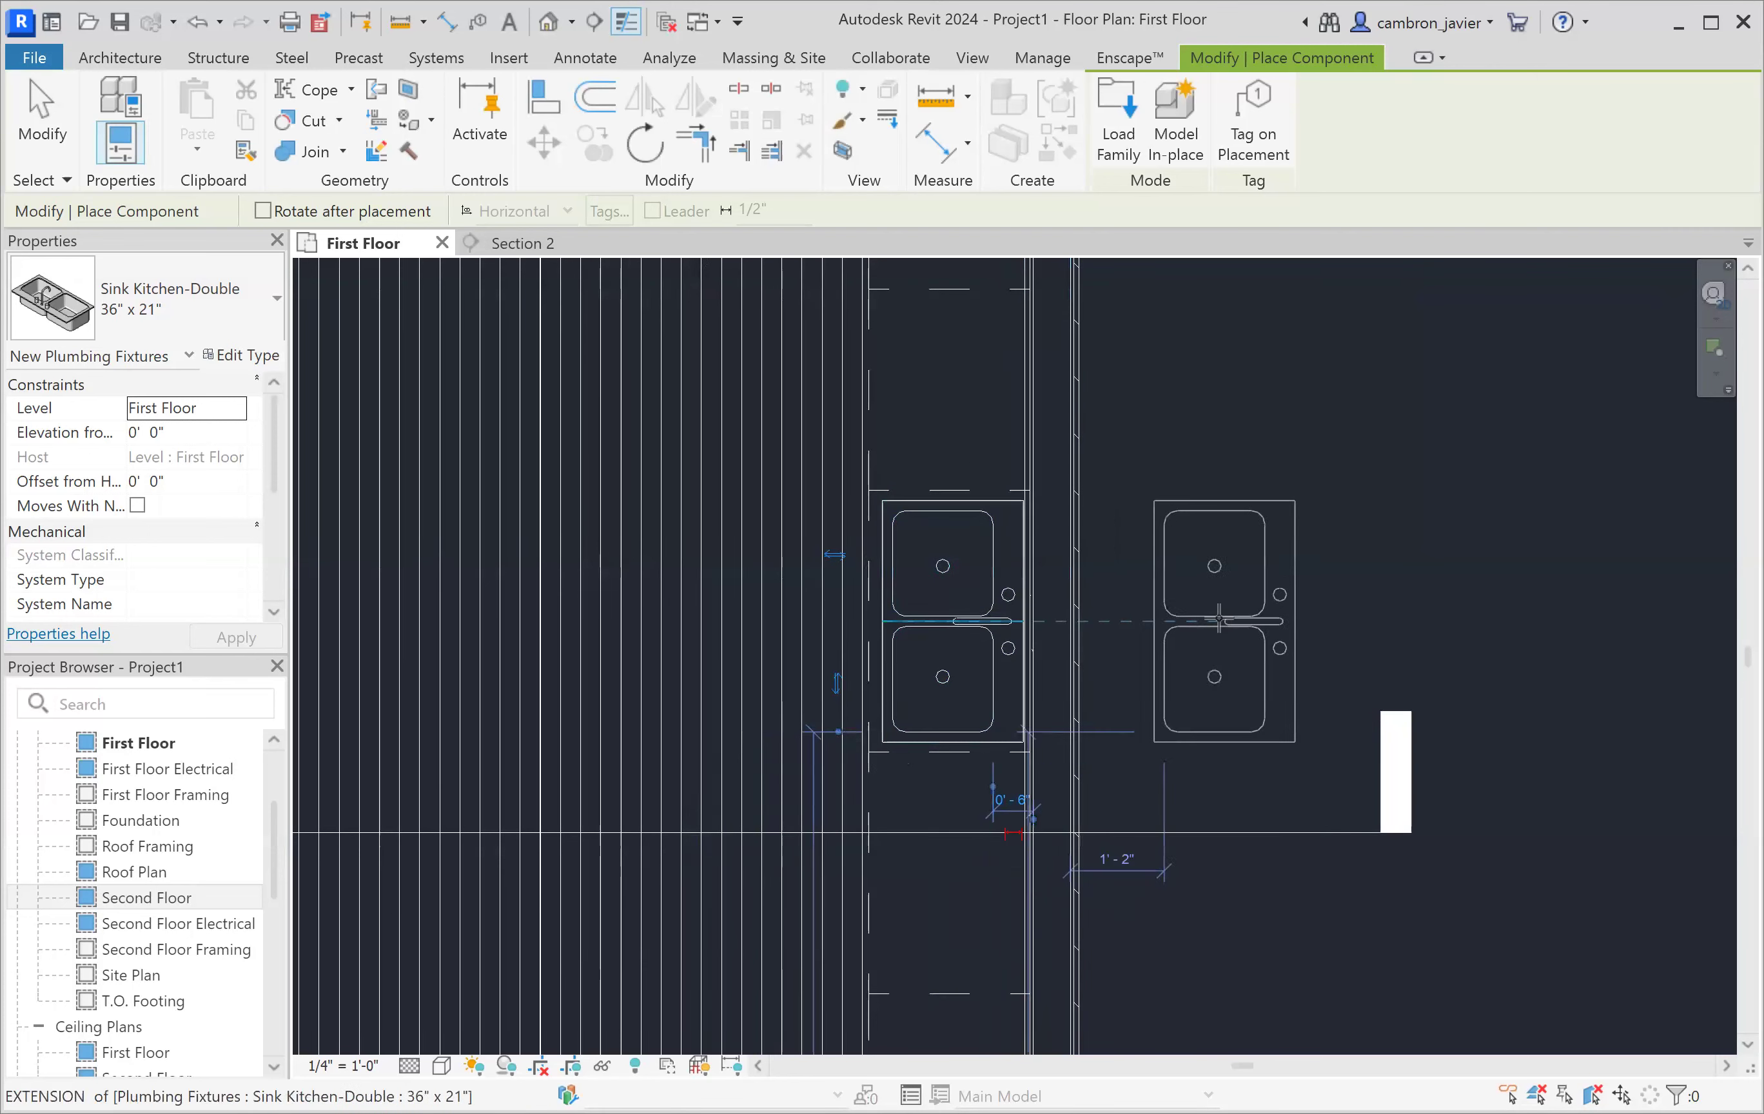
{"action": "key", "text": "Escape"}
{"action": "key", "text": "Escape"}
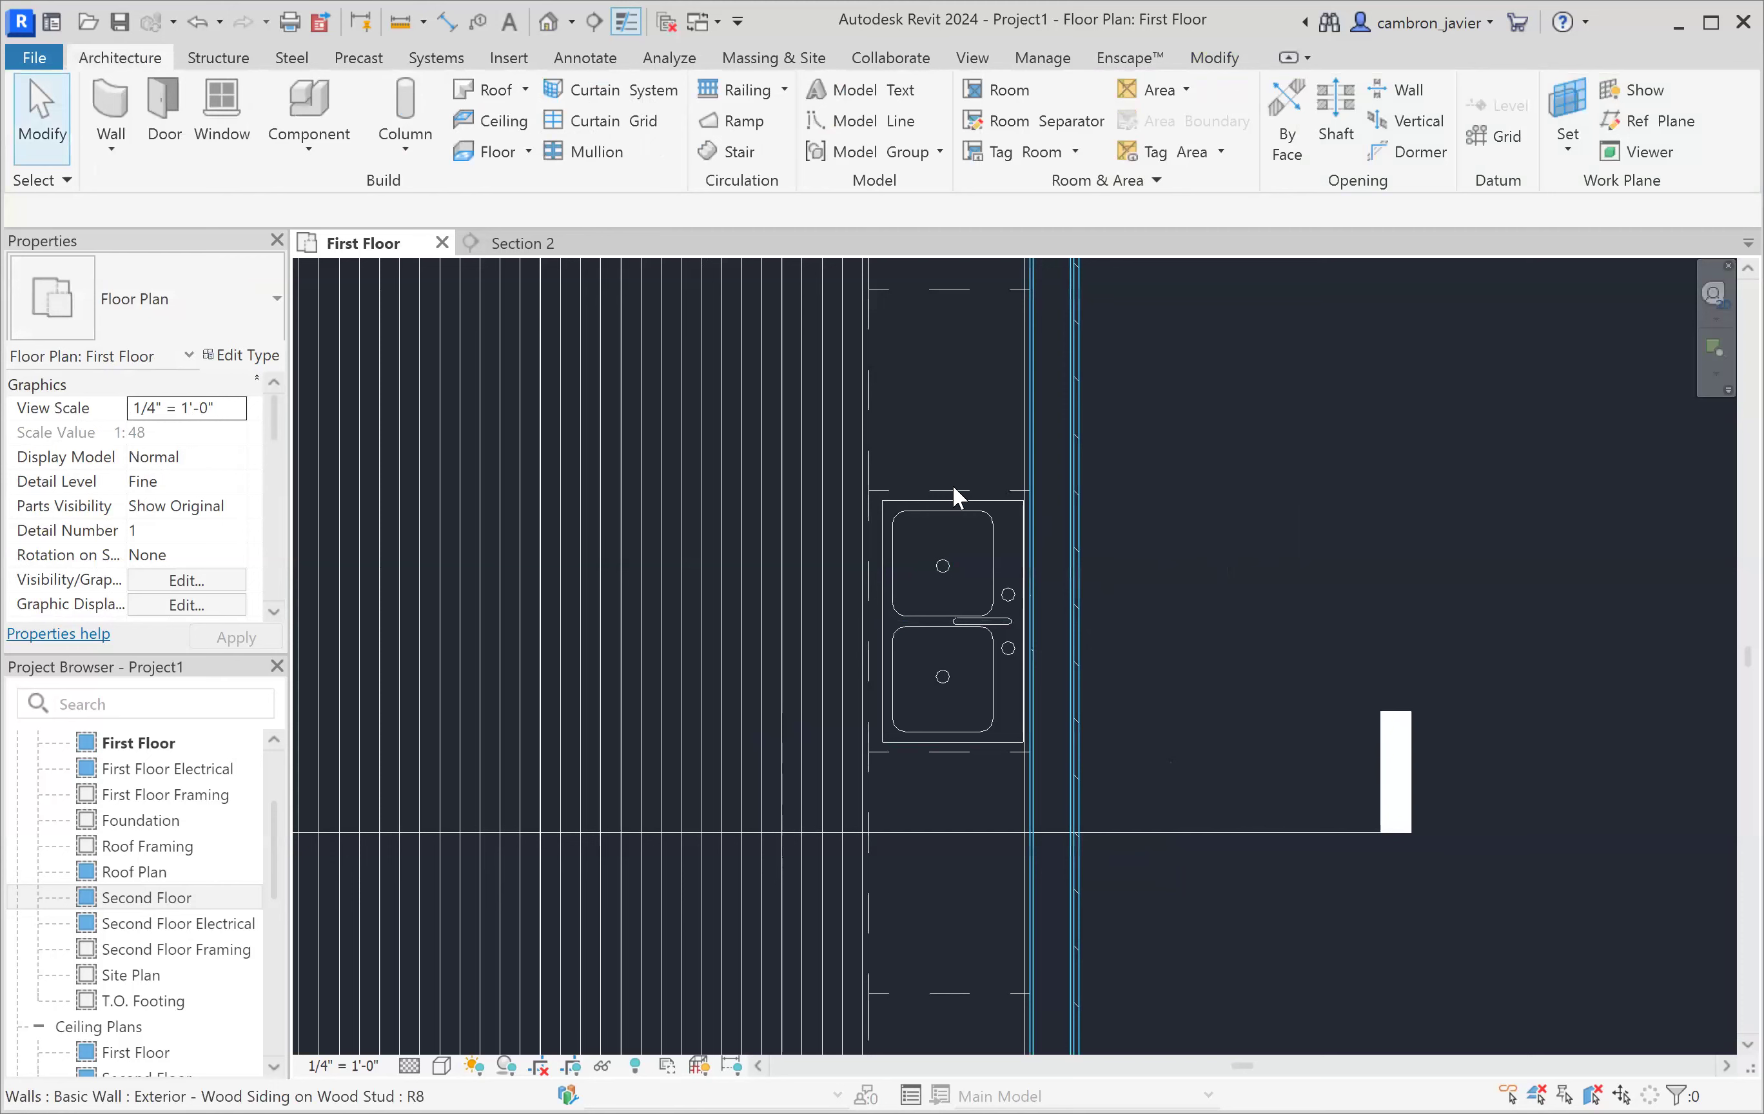
- Select the counter top and stretch both ends of its sink hole to the outer ends of the sink's two basins
{"action": "scroll", "coordinate": [983, 594], "scroll_direction": "up", "scroll_amount": 2}
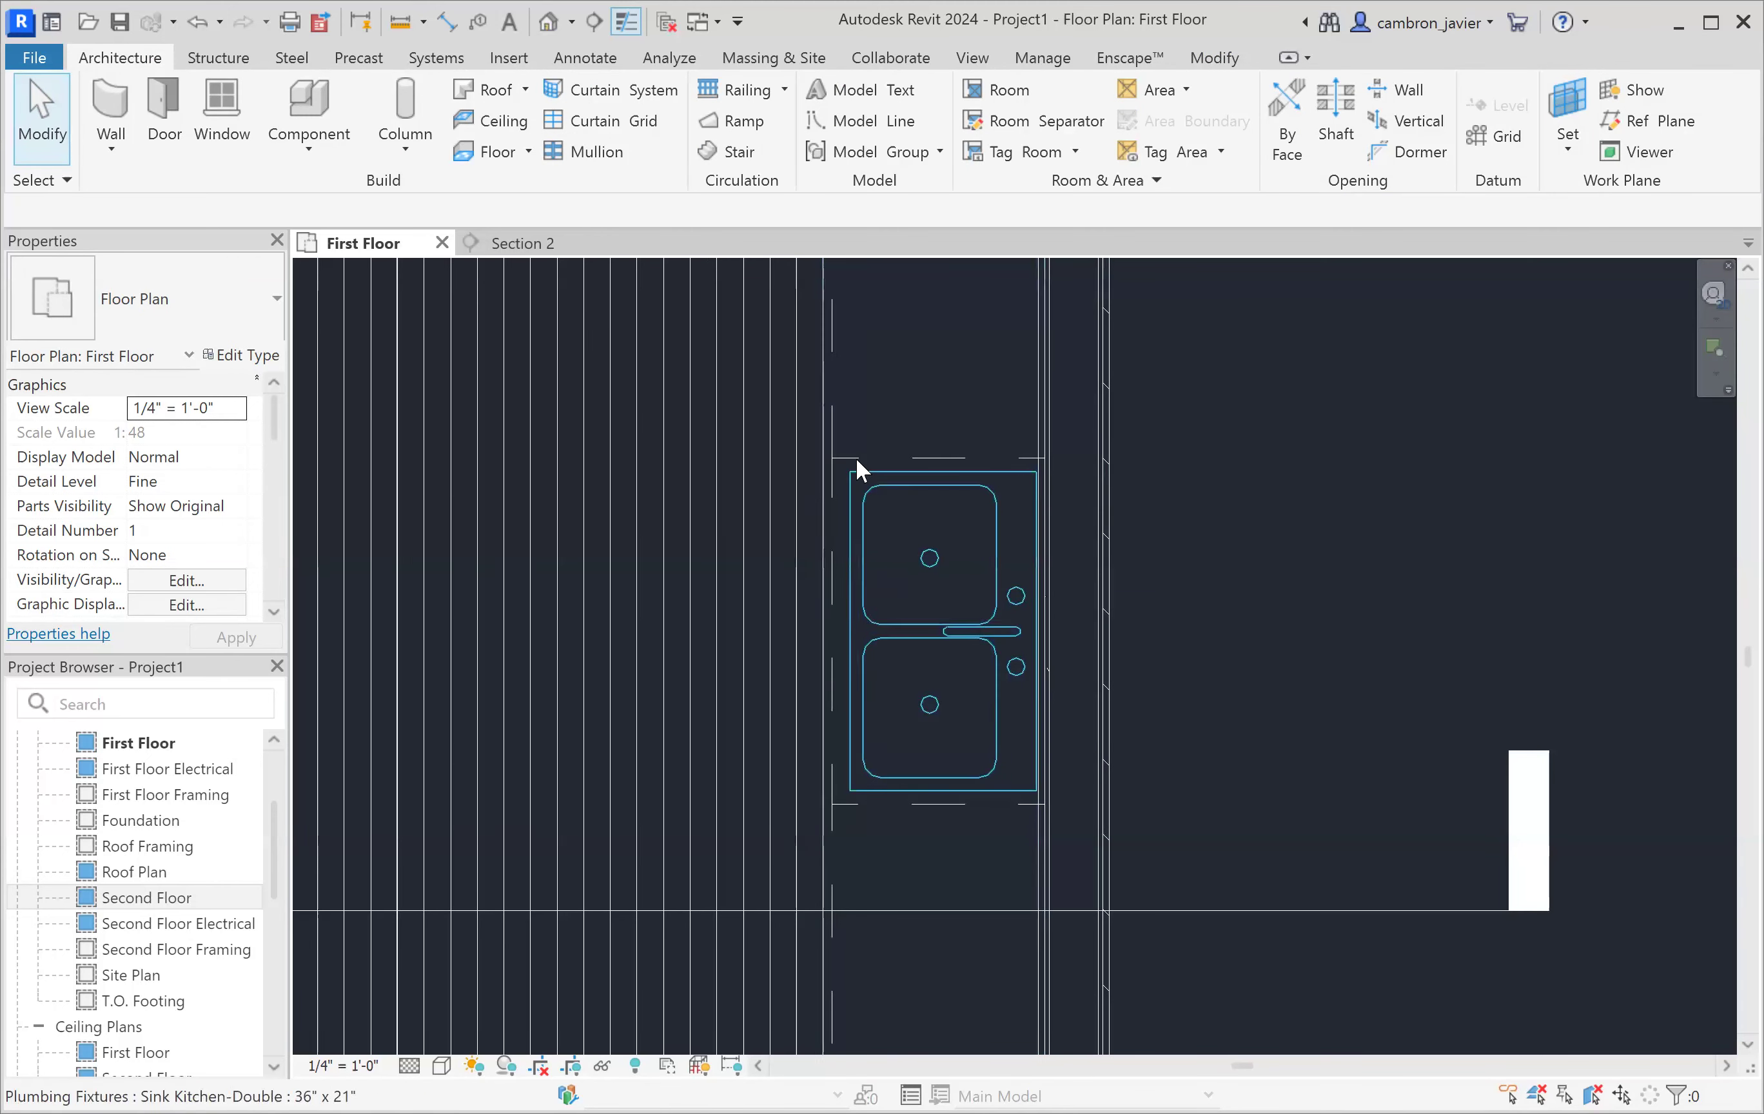
{"action": "left_click", "coordinate": [821, 414]}
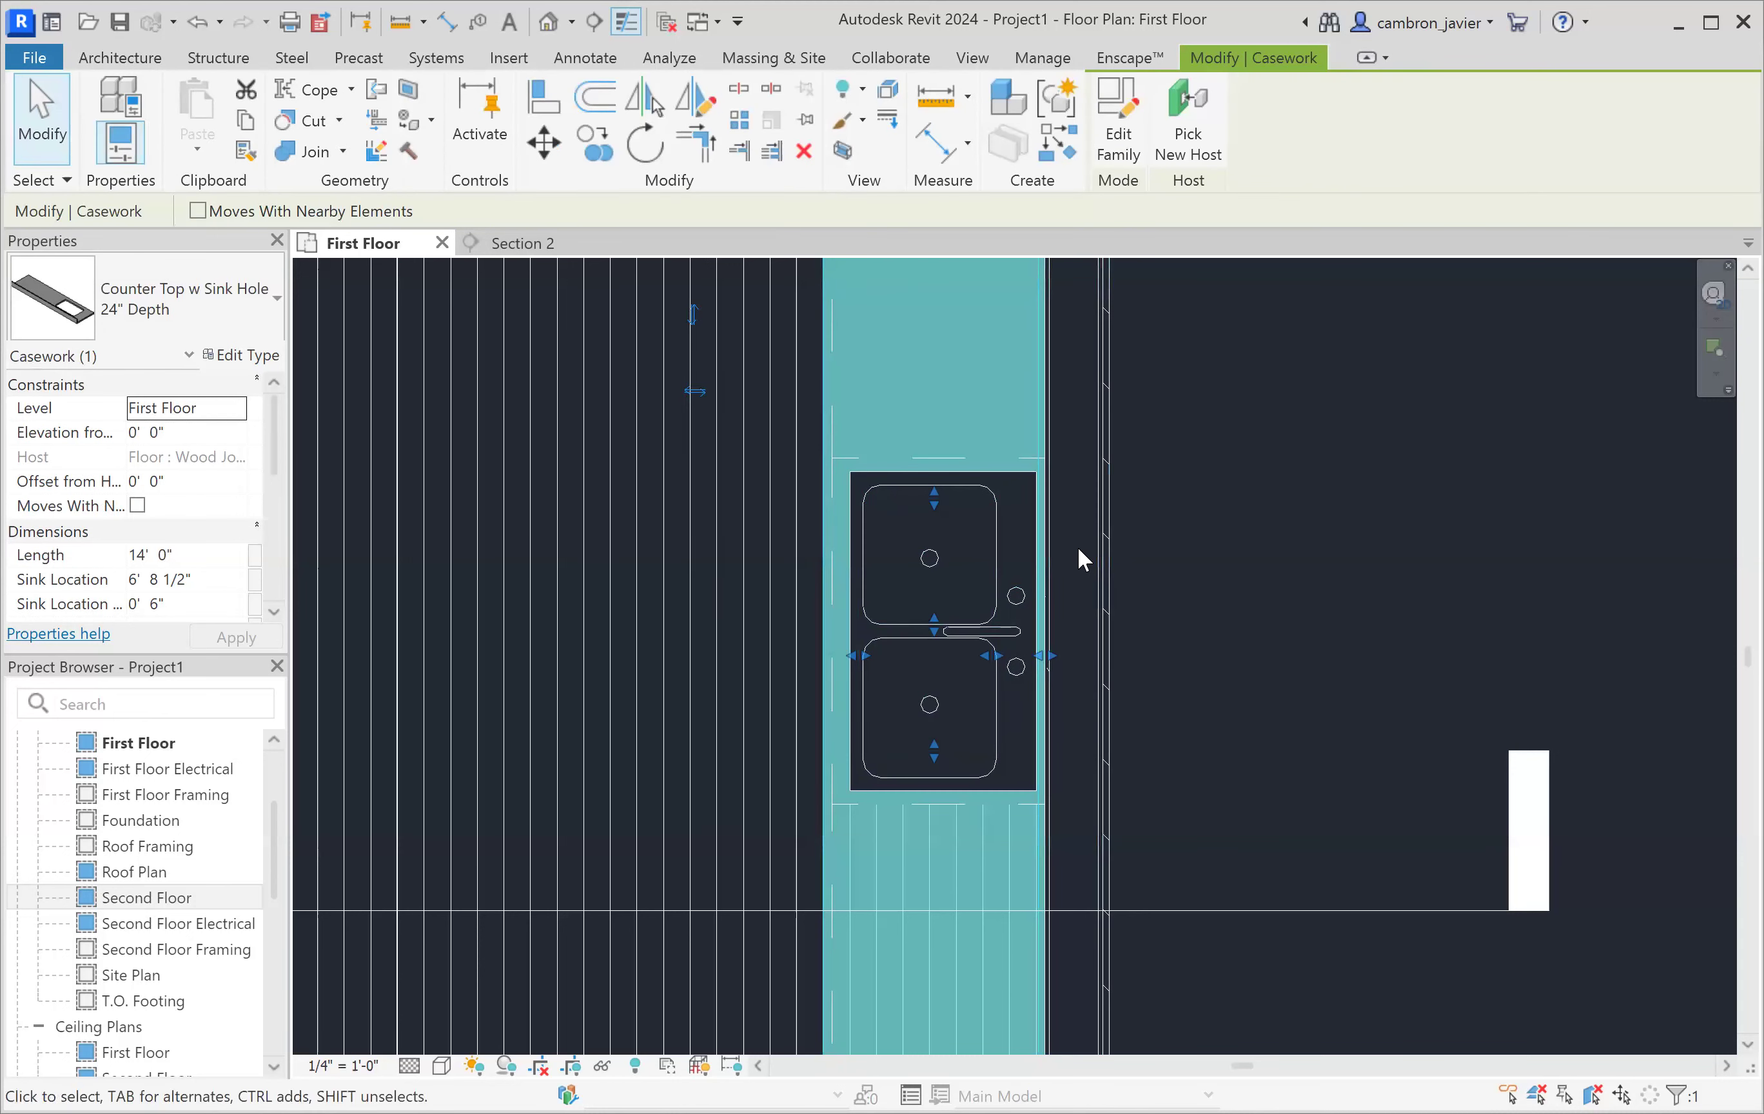
{"action": "scroll", "coordinate": [1079, 549], "scroll_direction": "up", "scroll_amount": 2}
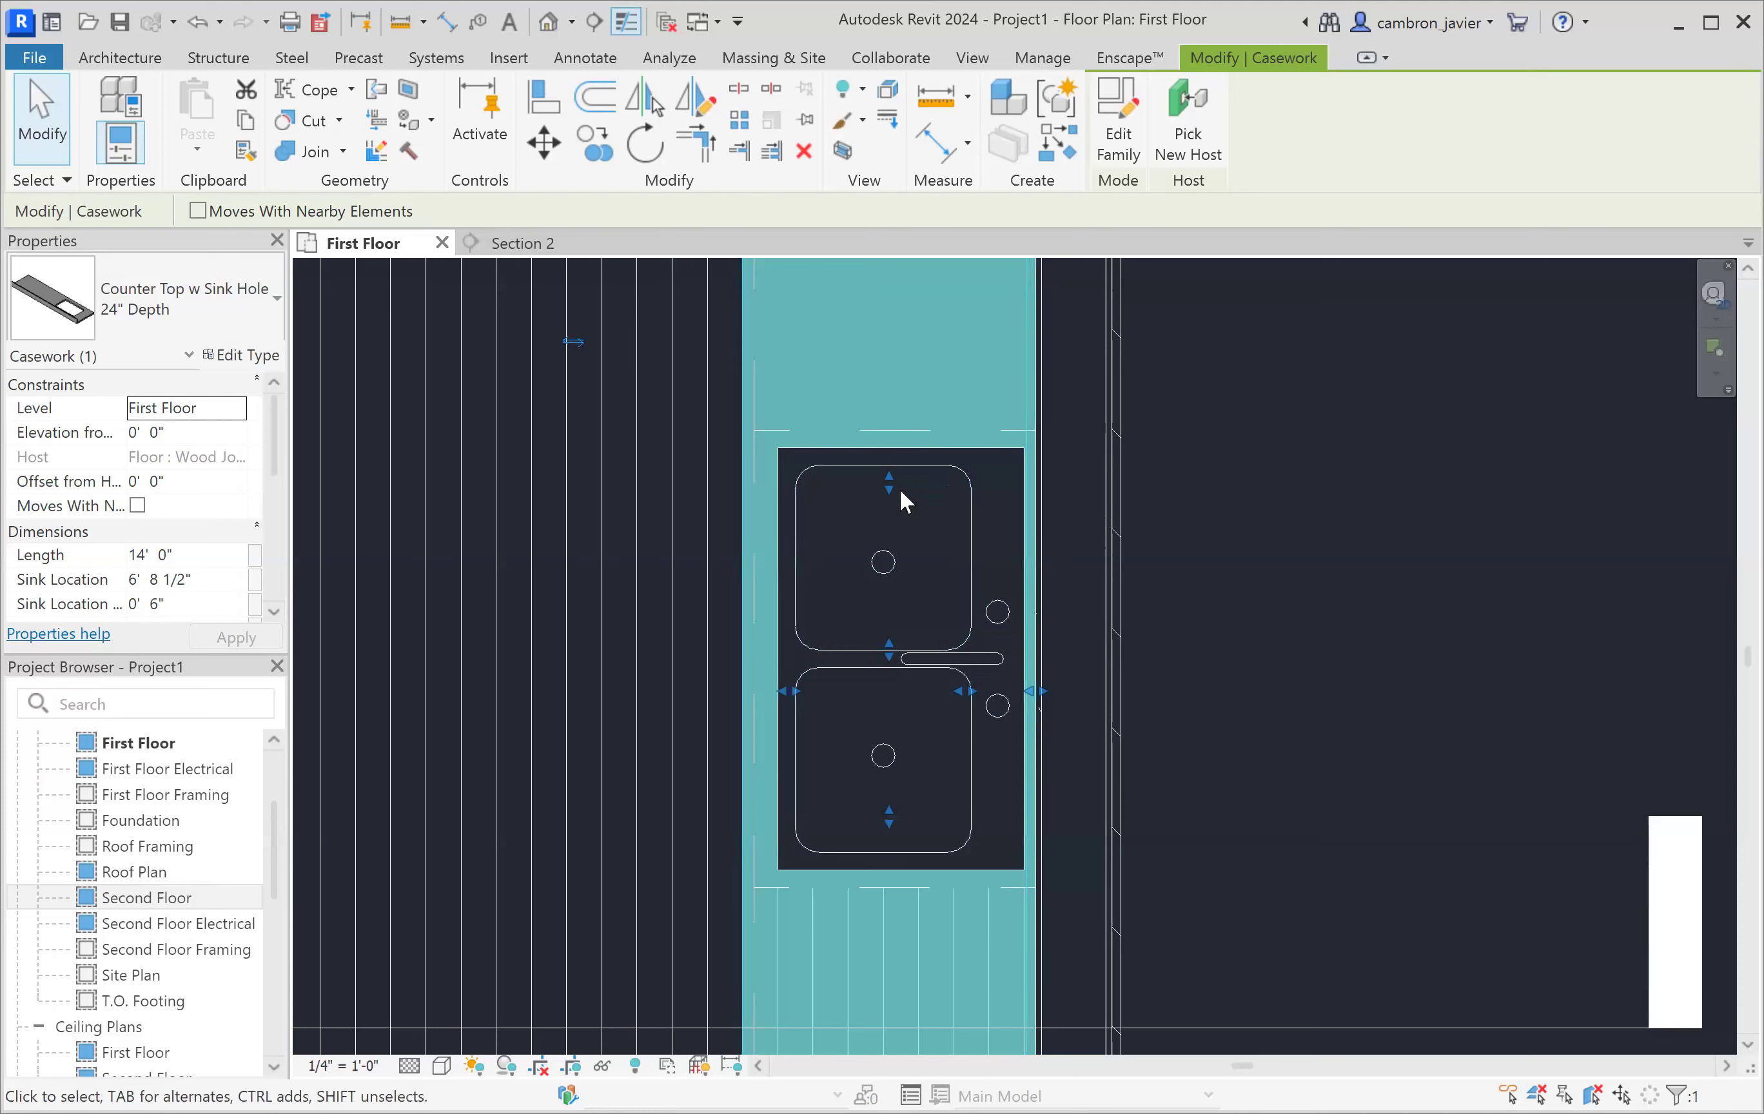
{"action": "left_click_drag", "start_coordinate": [895, 479], "coordinate": [888, 458]}
{"action": "left_click_drag", "start_coordinate": [887, 830], "coordinate": [887, 856]}
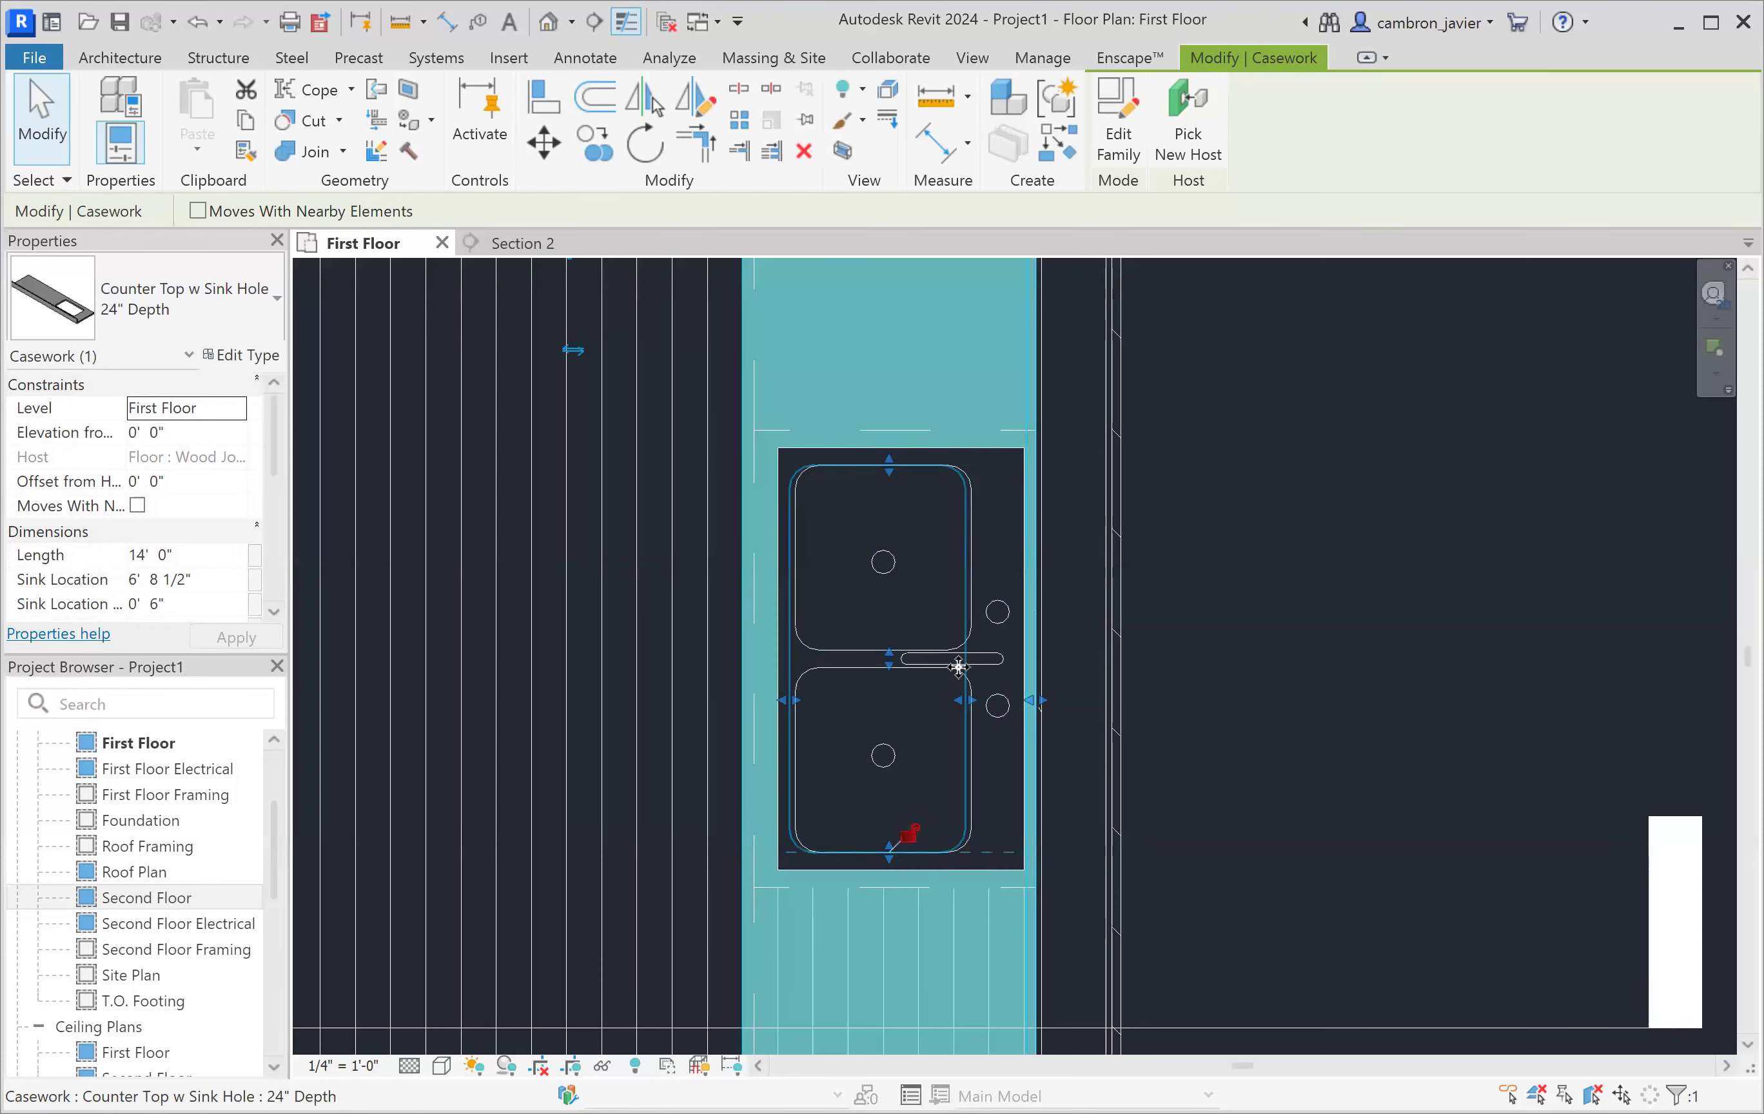
- Widen the counter top's sink hole toward the wall to a 3 1/4" sink location offset and adjust its front edge beside the basins
{"action": "mouse_move", "coordinate": [966, 697]}
{"action": "left_mouse_down"}
{"action": "mouse_move", "coordinate": [993, 701]}
{"action": "mouse_move", "coordinate": [963, 708]}
{"action": "left_mouse_up"}
{"action": "scroll", "coordinate": [783, 700], "scroll_direction": "up", "scroll_amount": 4}
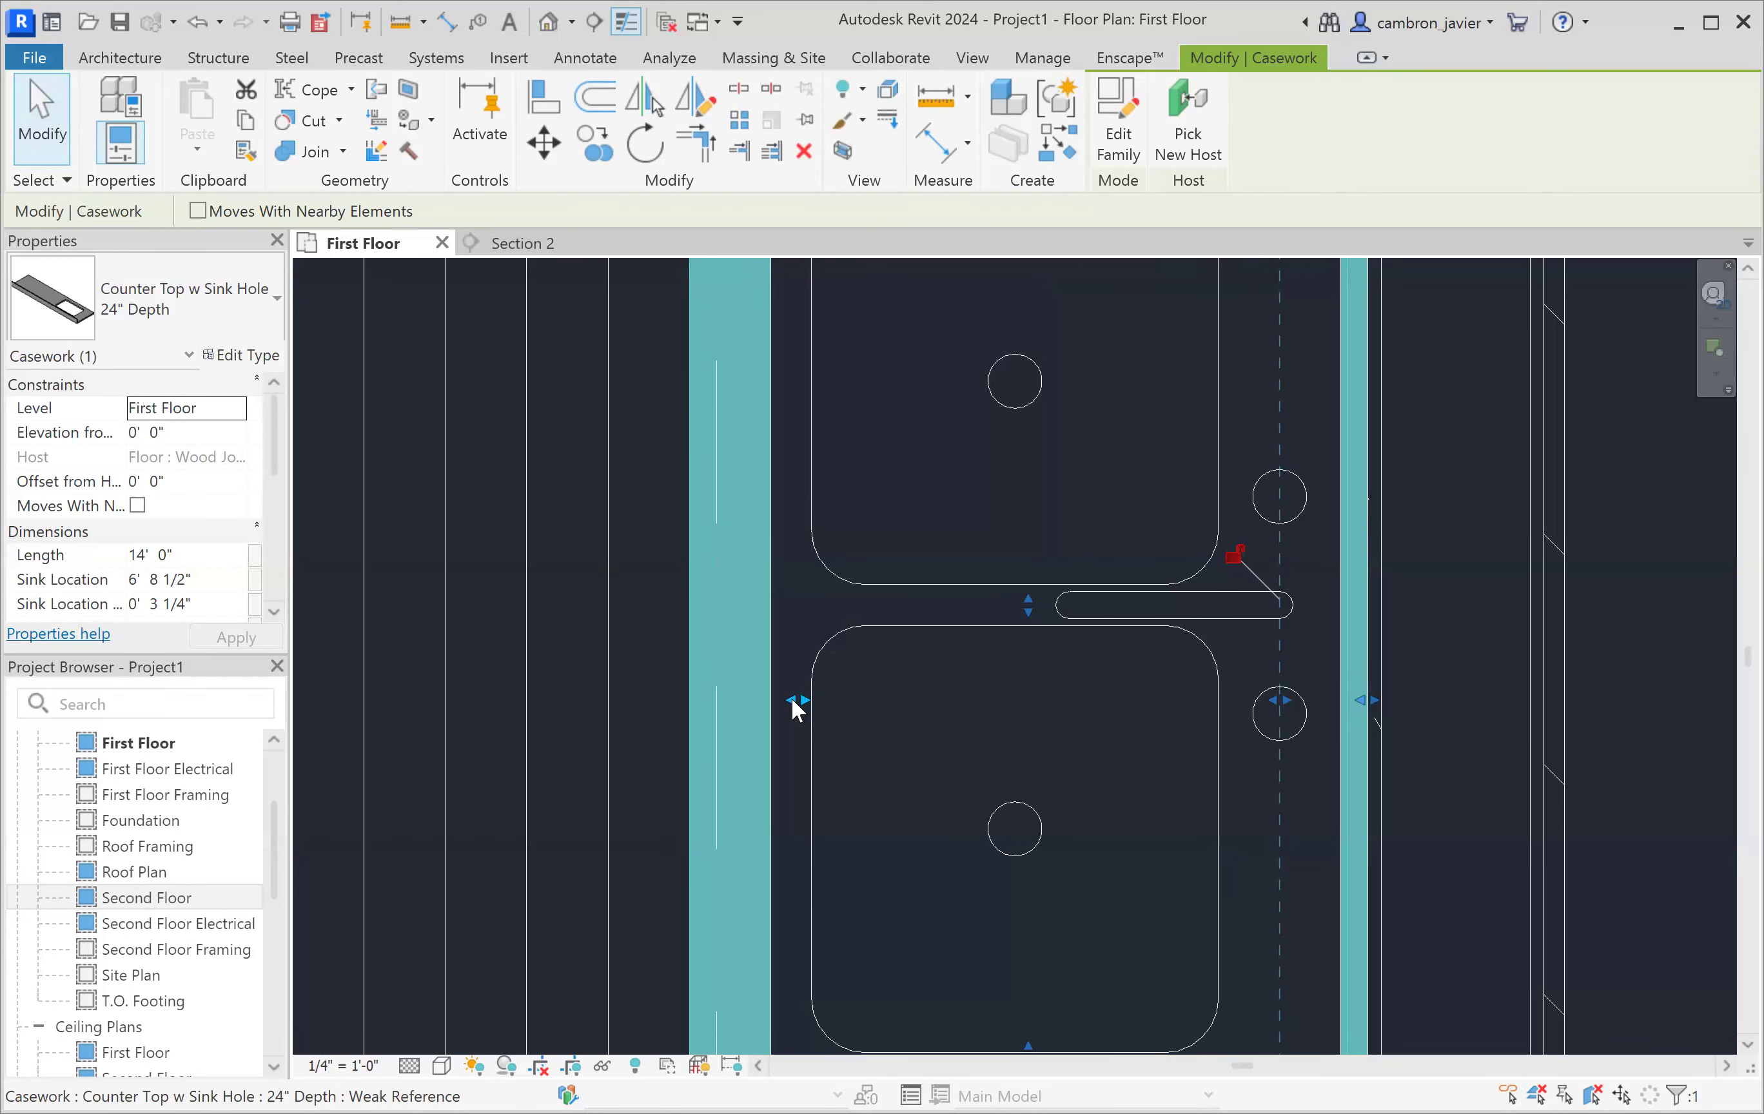
{"action": "left_click_drag", "start_coordinate": [794, 697], "coordinate": [791, 698]}
{"action": "scroll", "coordinate": [791, 700], "scroll_direction": "down", "scroll_amount": 4}
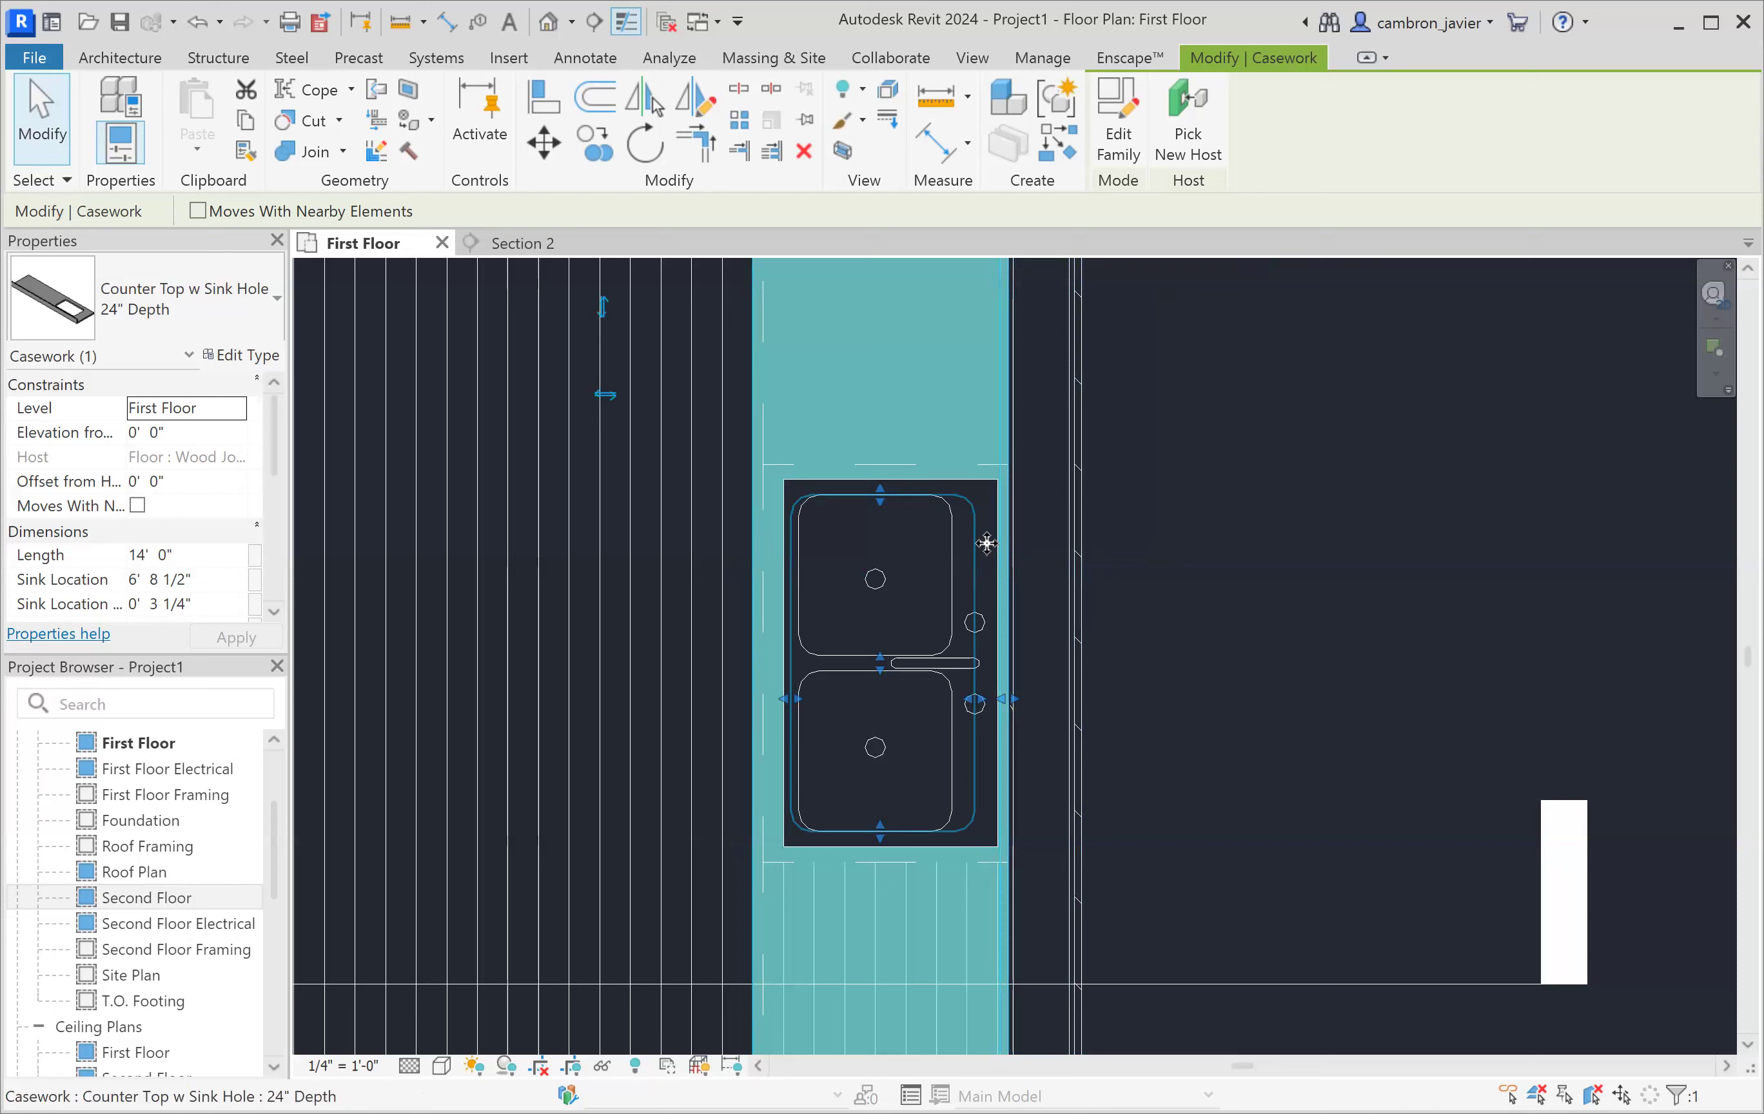
{"action": "left_click", "coordinate": [1278, 548]}
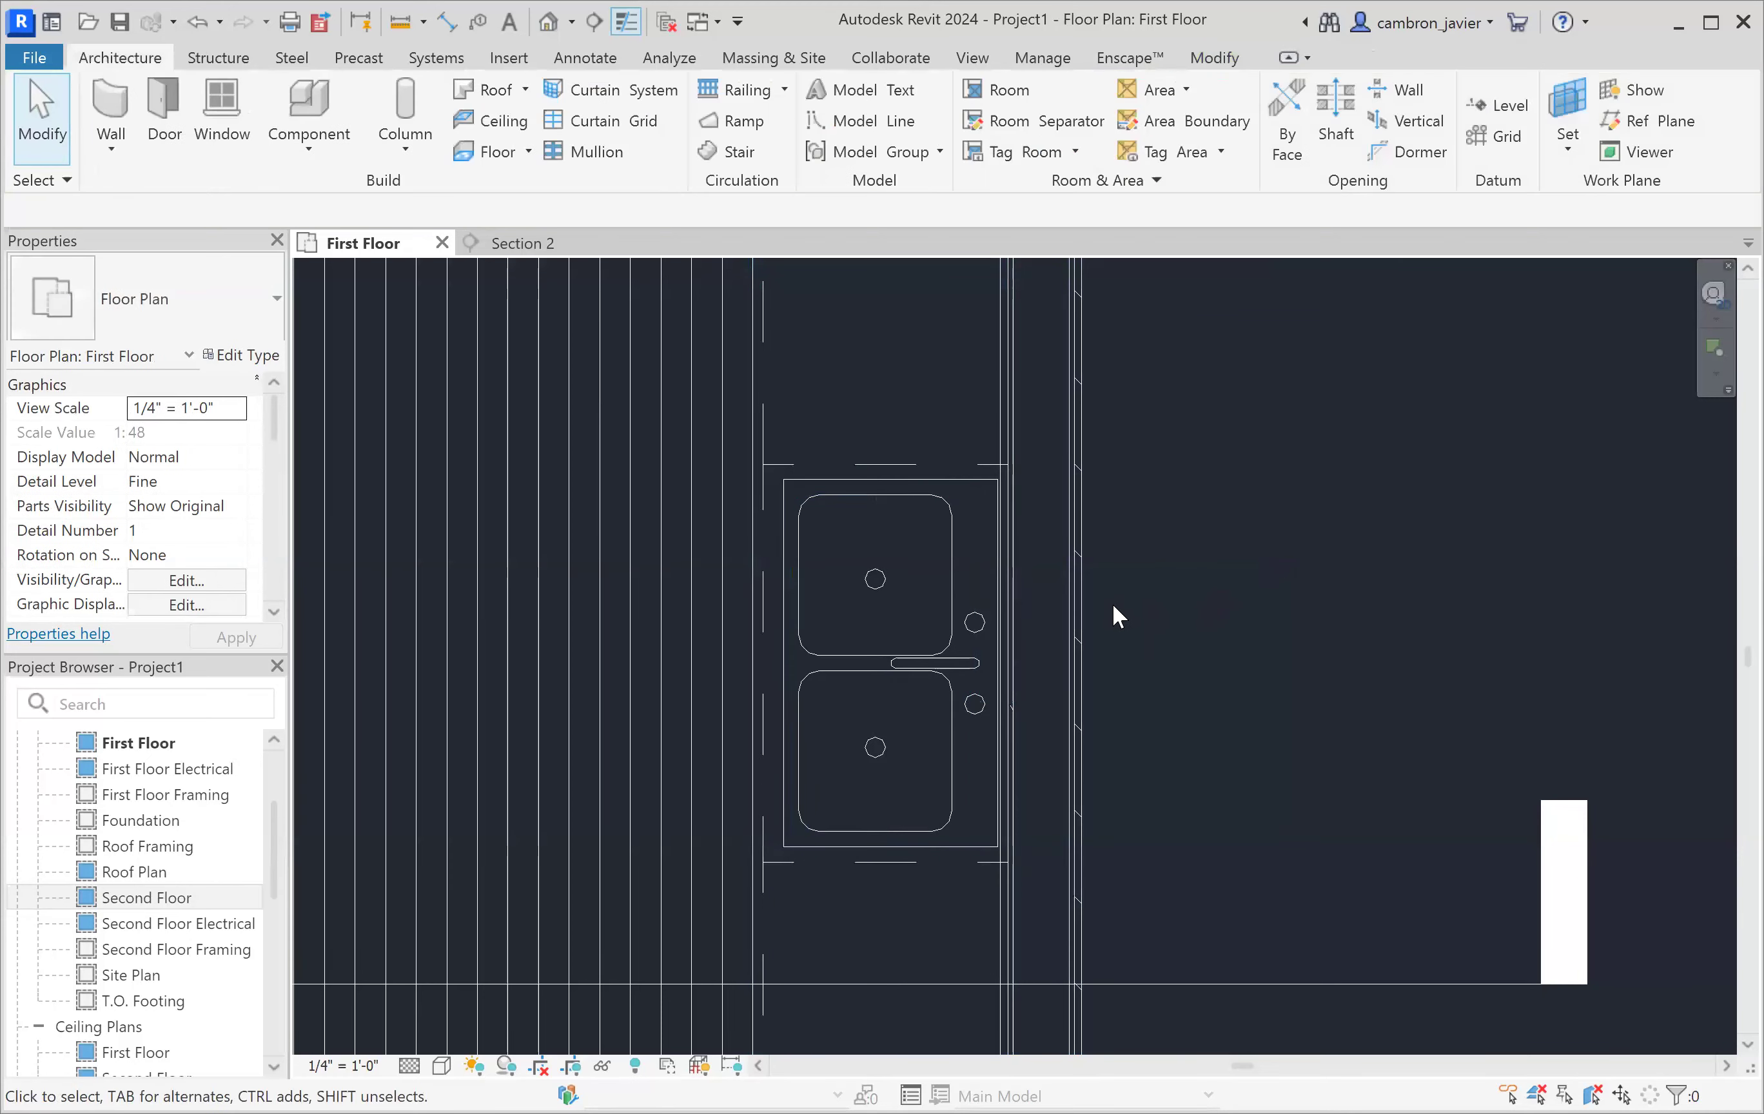
- Examine how the counter top's sink hole fits beneath the placed sink
{"action": "left_click", "coordinate": [924, 479]}
{"action": "key", "text": "Escape"}
{"action": "scroll", "coordinate": [889, 520], "scroll_direction": "down", "scroll_amount": 3}
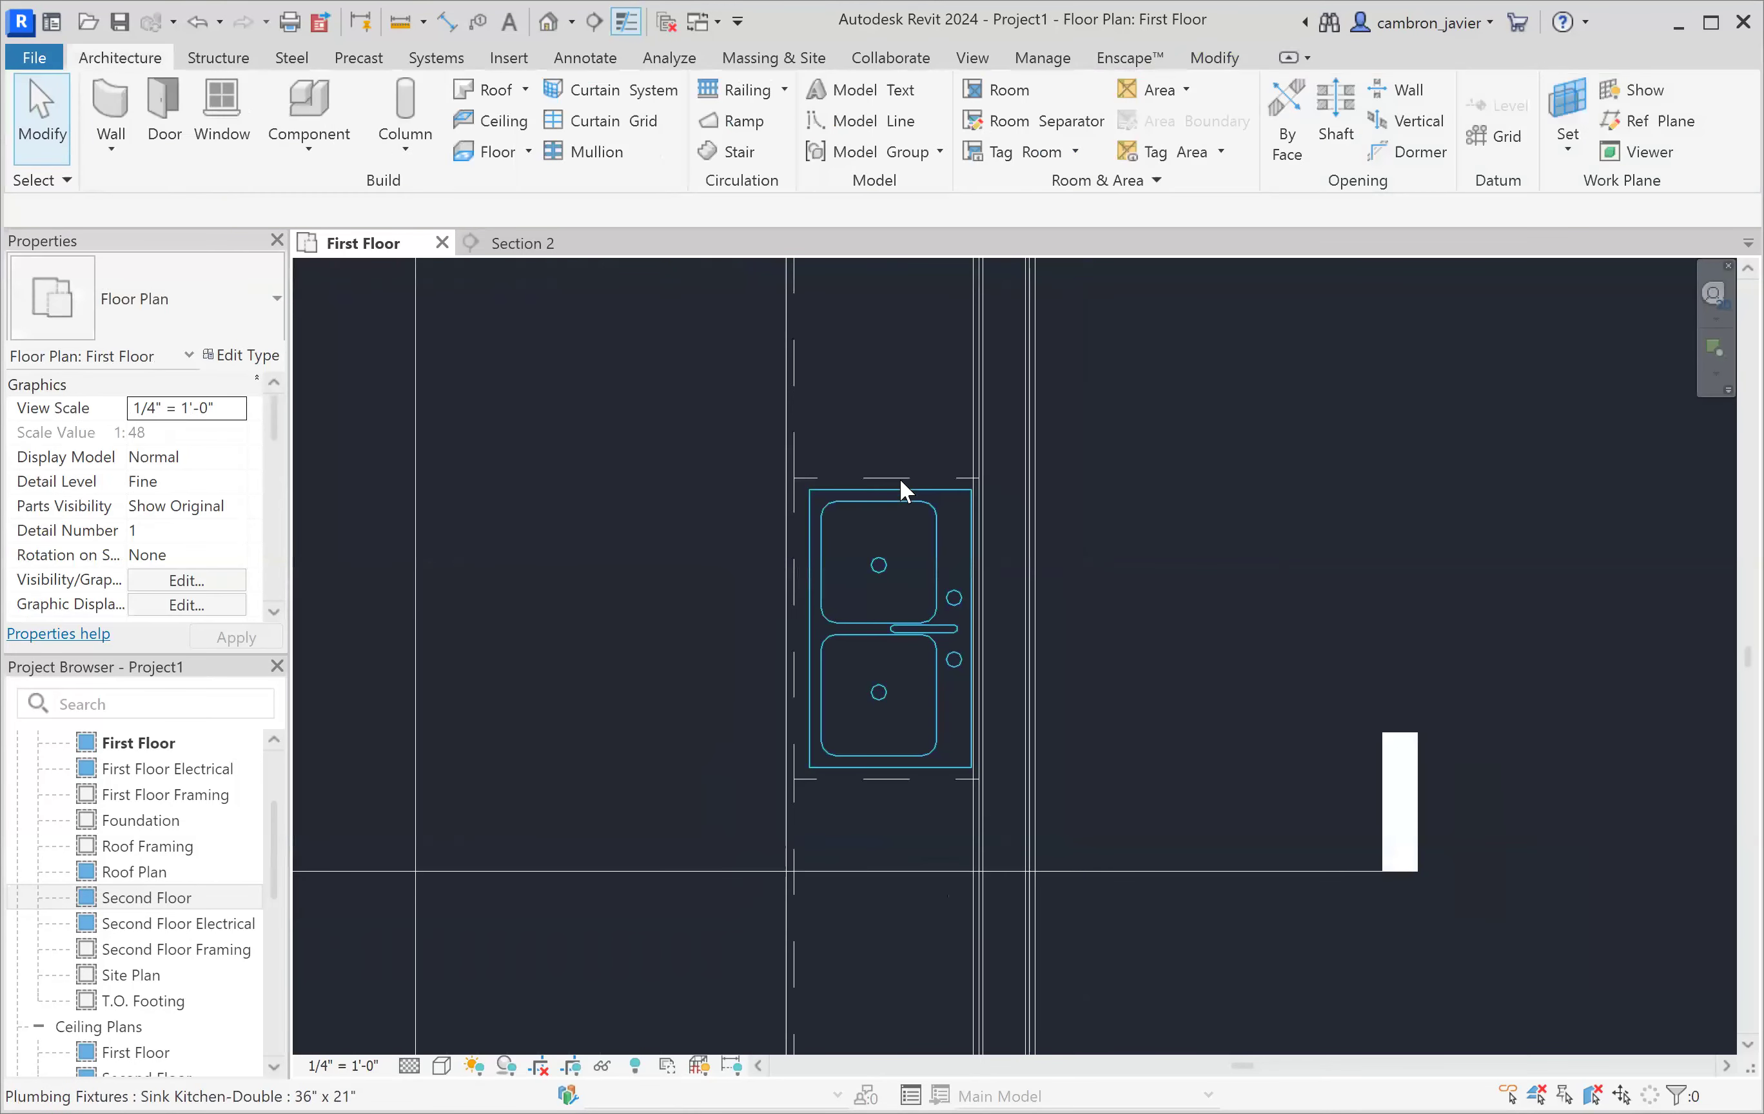
{"action": "left_click", "coordinate": [817, 419]}
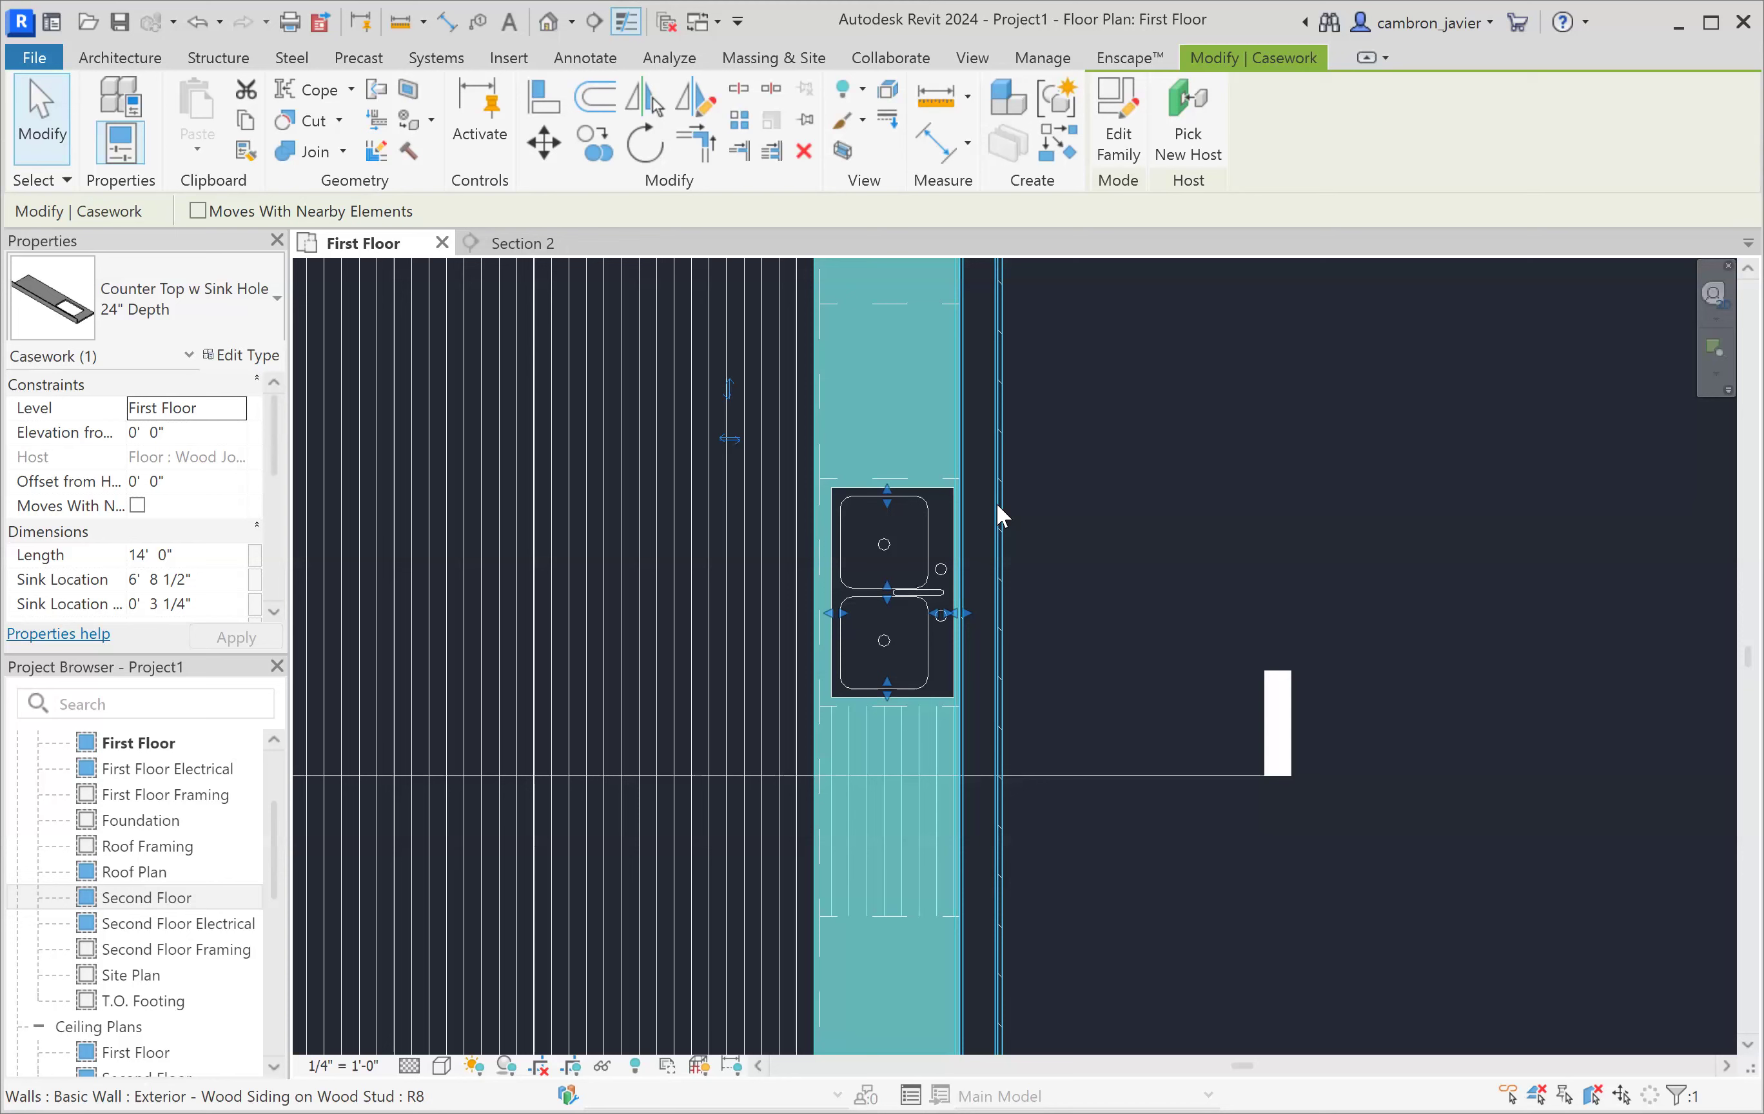
{"action": "left_click", "coordinate": [1153, 496]}
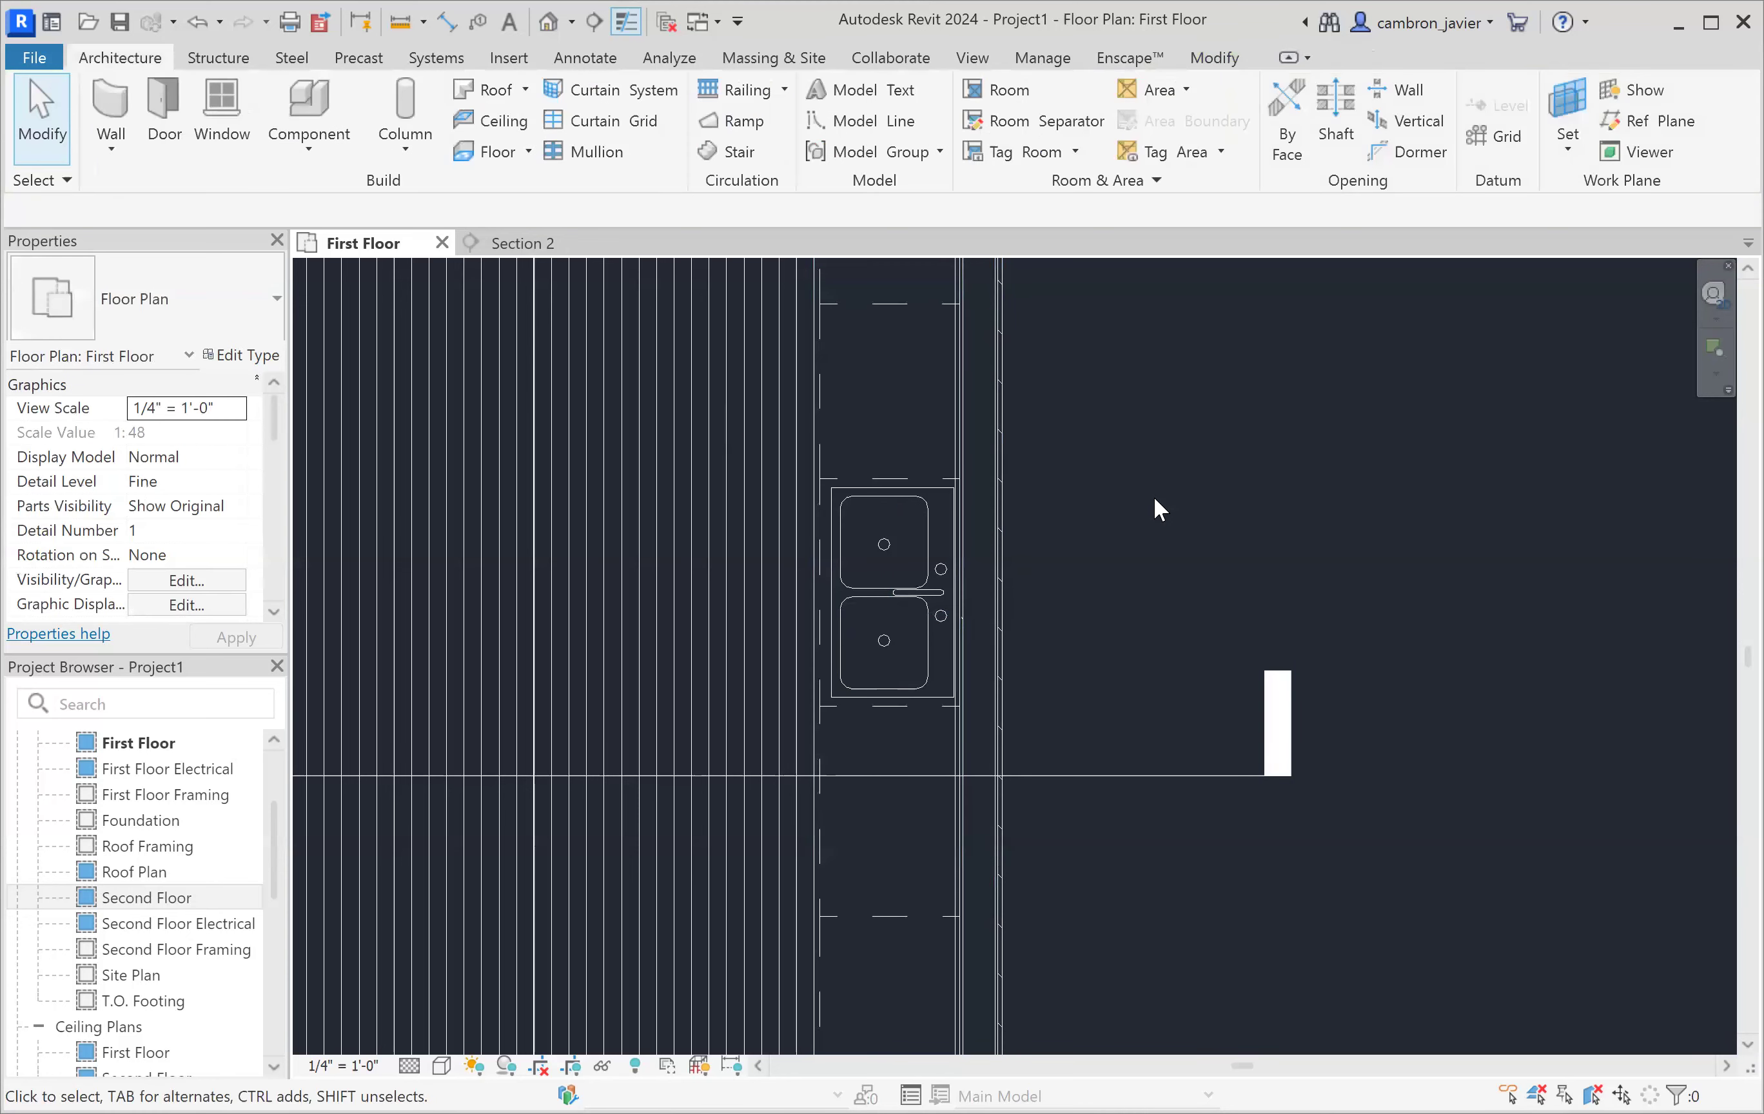
- Open the Second Floor floor plan
{"action": "scroll", "coordinate": [1153, 496], "scroll_direction": "down", "scroll_amount": 1}
{"action": "scroll", "coordinate": [1147, 502], "scroll_direction": "down", "scroll_amount": 3}
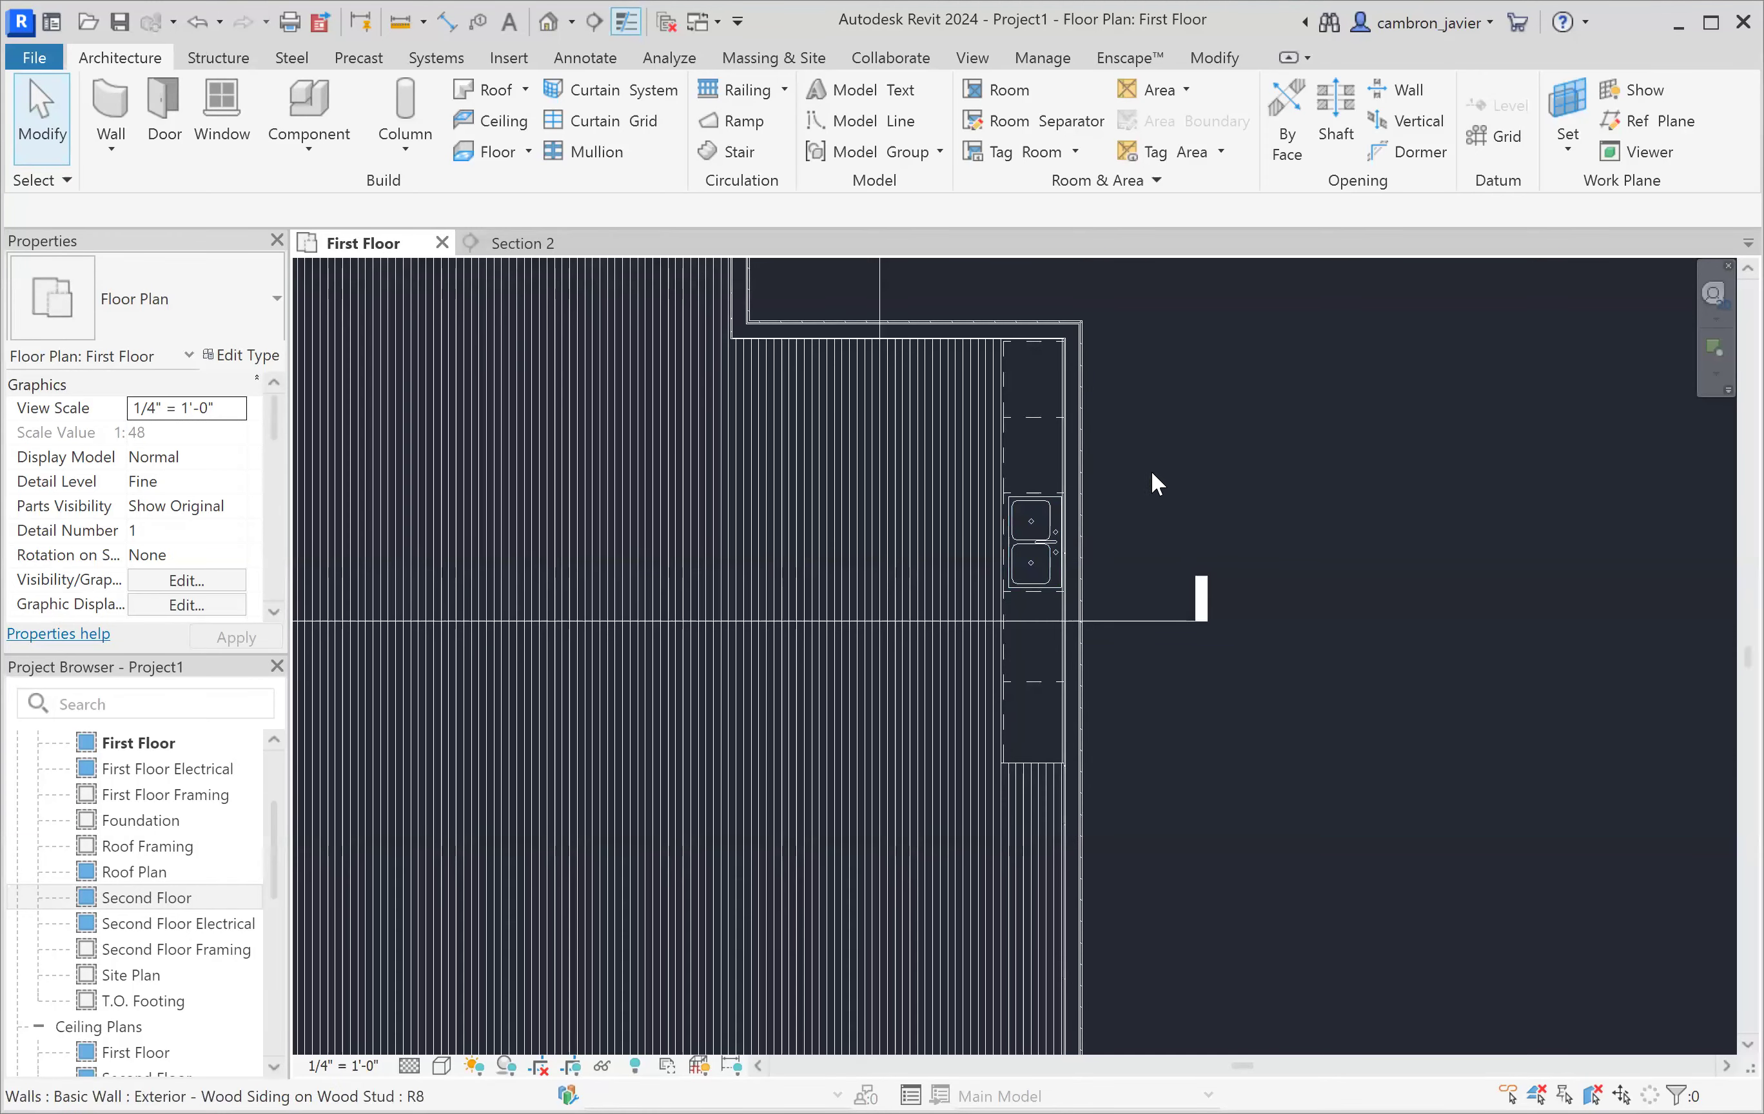
{"action": "scroll", "coordinate": [1007, 494], "scroll_direction": "down", "scroll_amount": 5}
{"action": "scroll", "coordinate": [1031, 341], "scroll_direction": "up", "scroll_amount": 4}
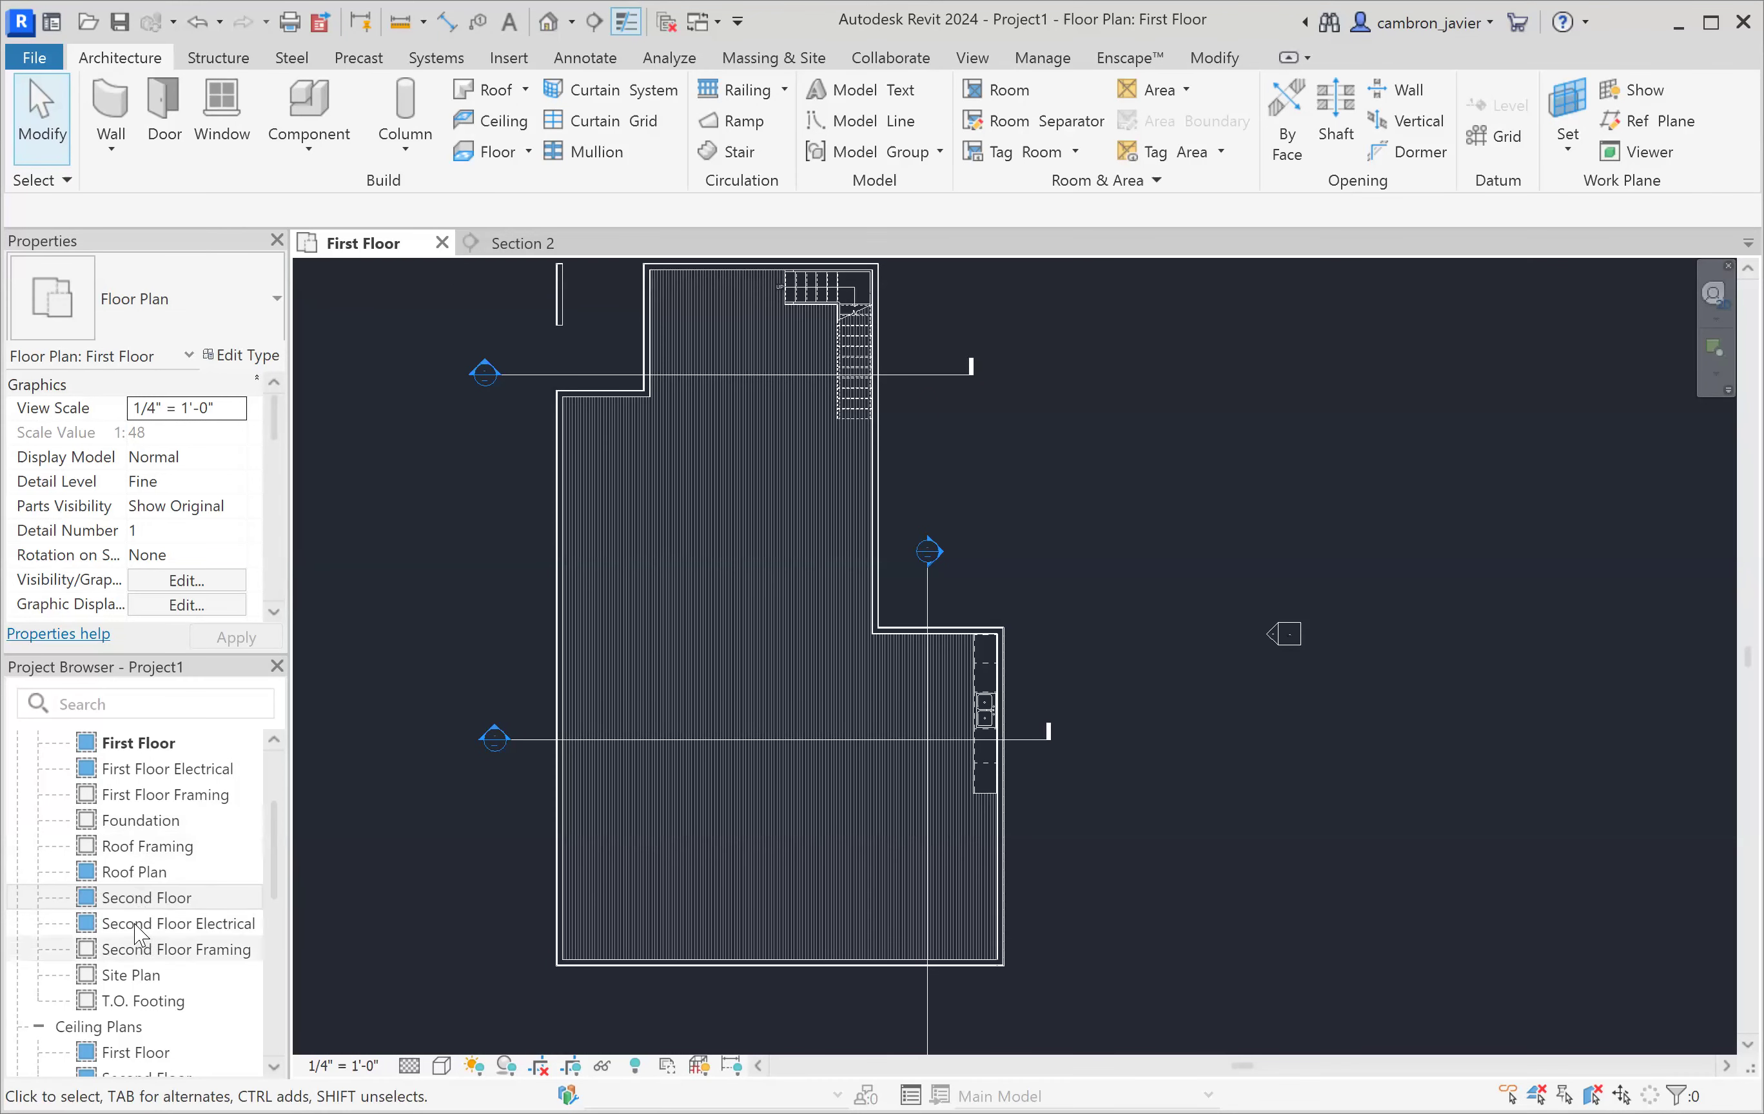
{"action": "scroll", "coordinate": [136, 867], "scroll_direction": "up", "scroll_amount": 2}
{"action": "scroll", "coordinate": [137, 868], "scroll_direction": "down", "scroll_amount": 3}
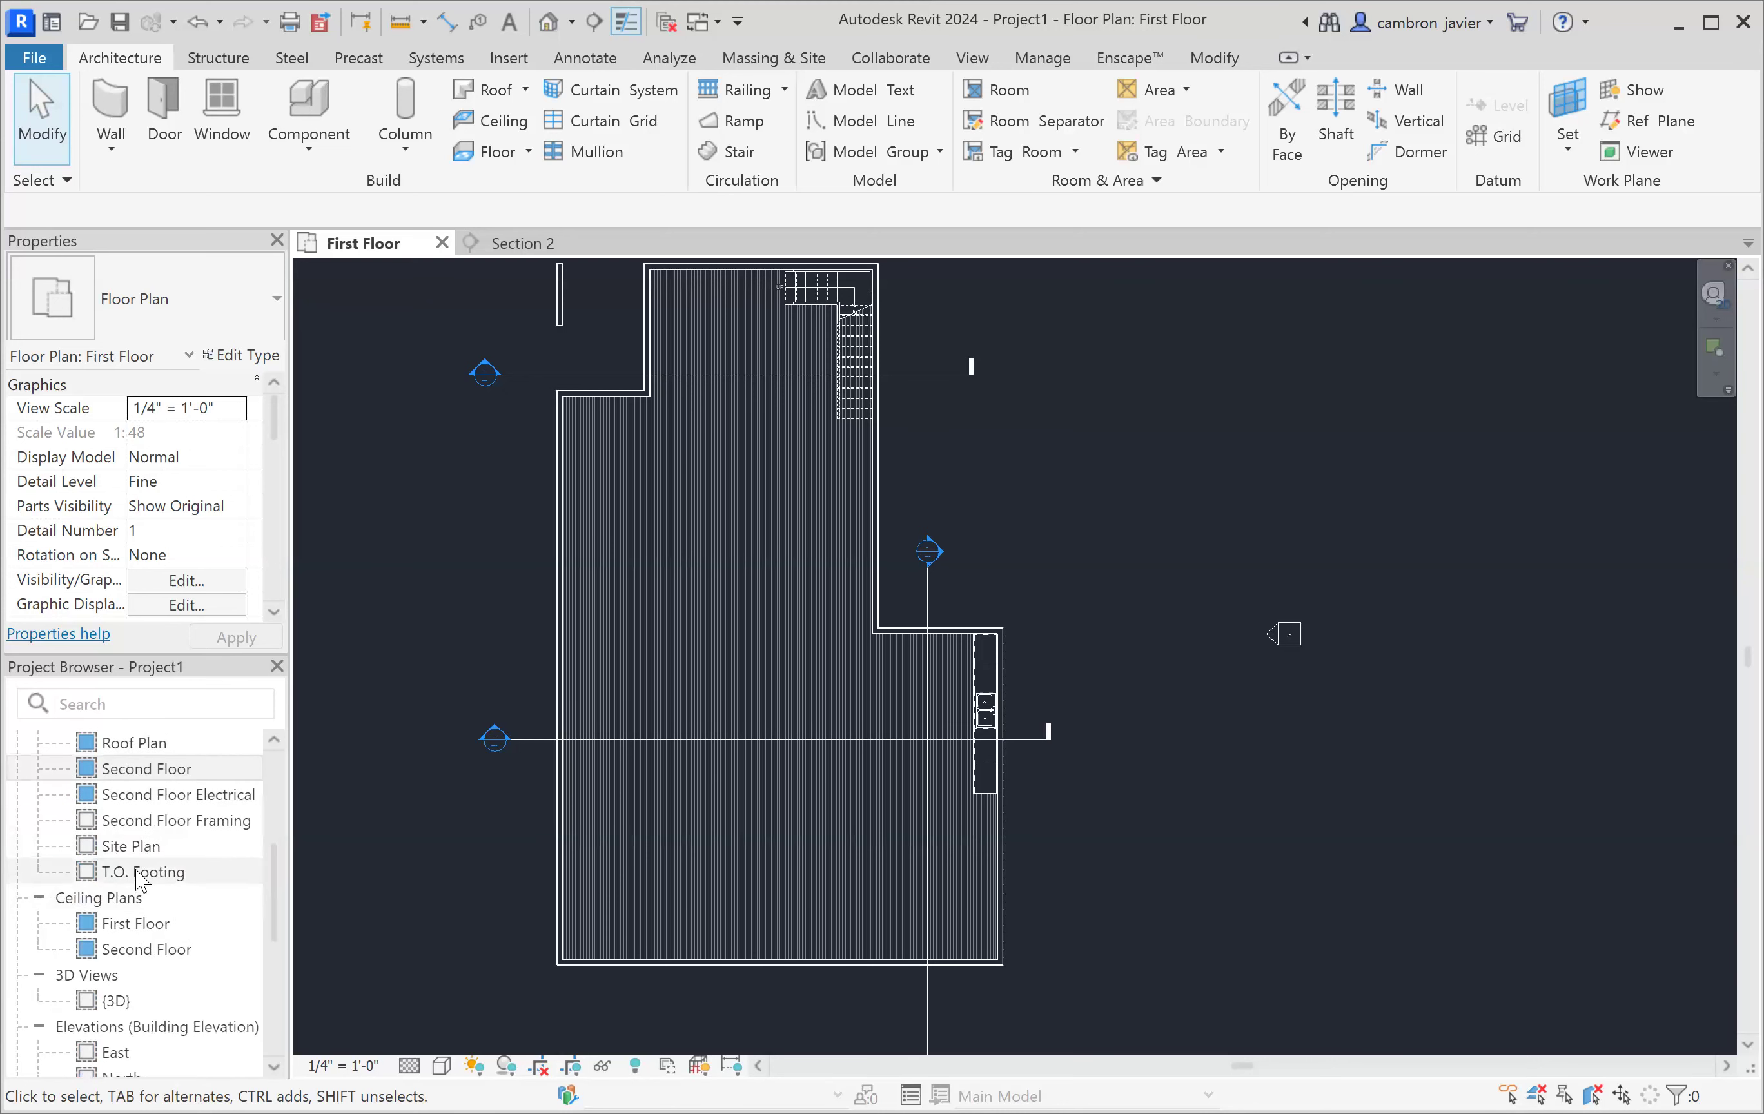
{"action": "scroll", "coordinate": [138, 855], "scroll_direction": "up", "scroll_amount": 2}
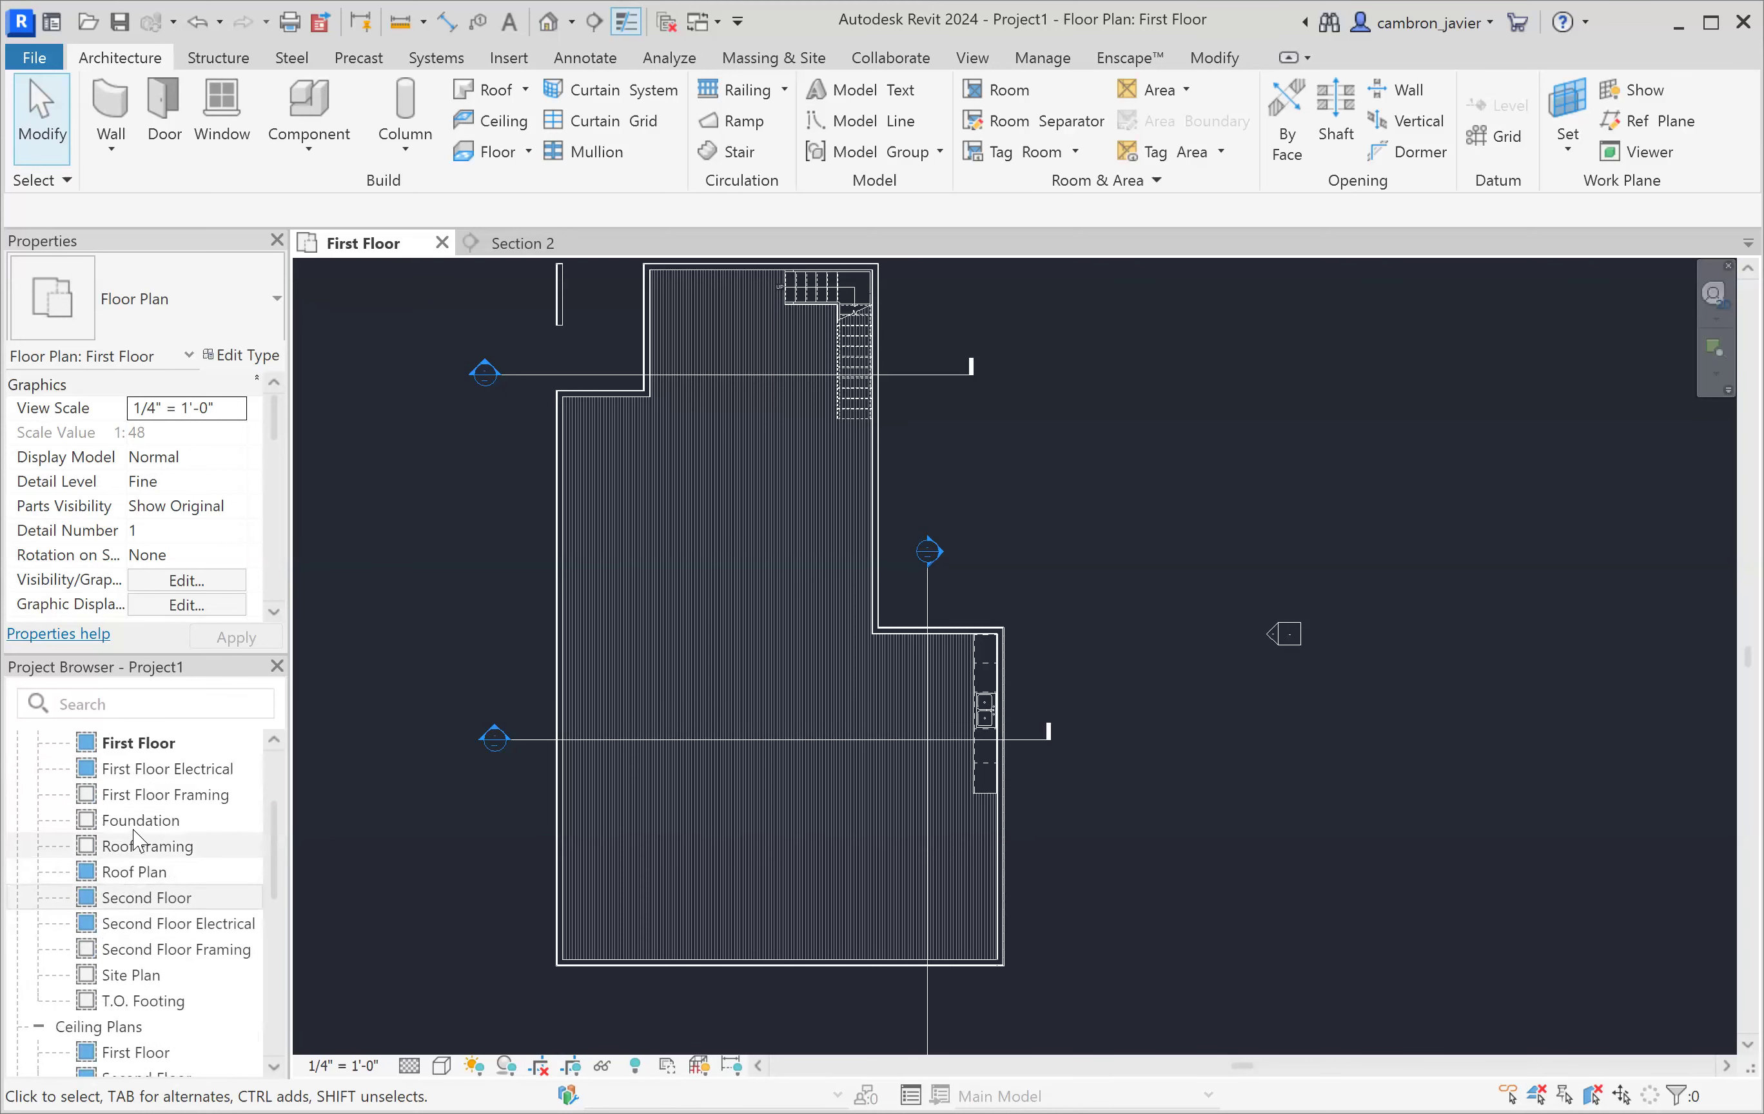
{"action": "double_click", "coordinate": [140, 899]}
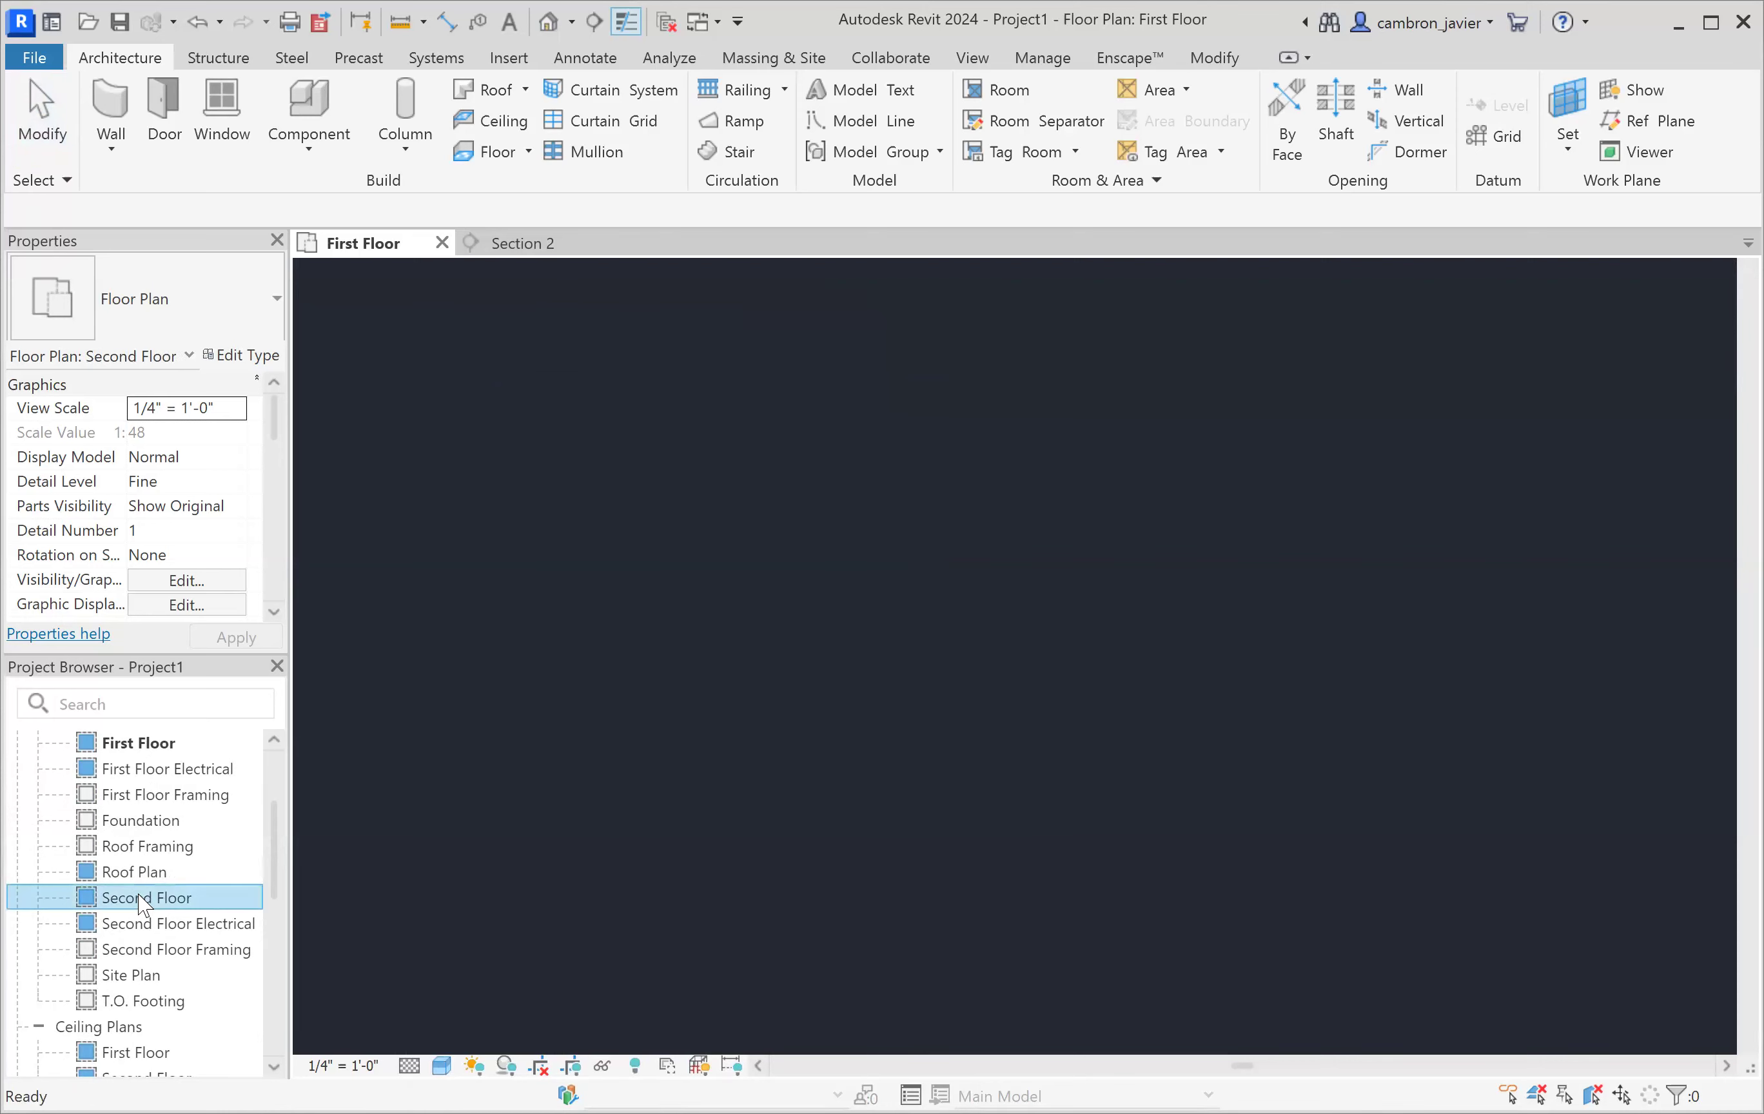
- Start placing a component on the Second Floor and browse for a family to load in the Fixtures library's Water Closets folder
{"action": "scroll", "coordinate": [505, 553], "scroll_direction": "down", "scroll_amount": 2}
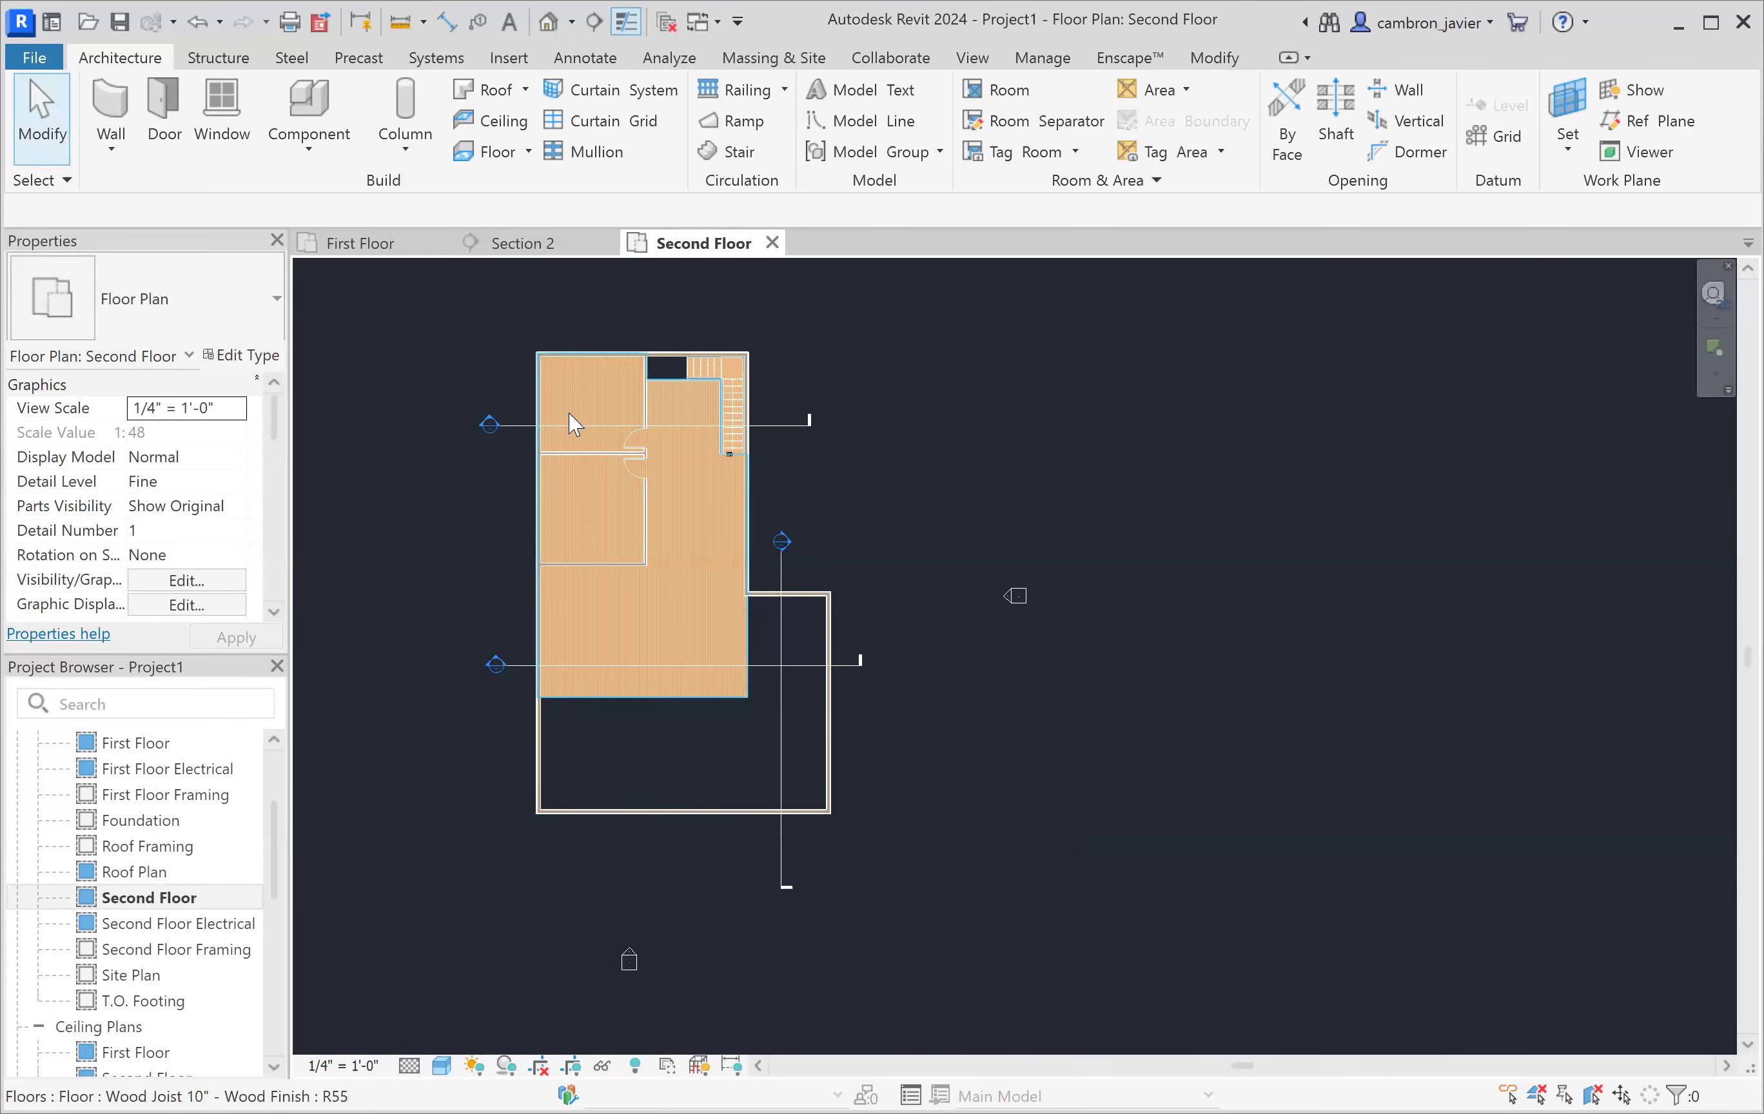
{"action": "scroll", "coordinate": [525, 380], "scroll_direction": "up", "scroll_amount": 2}
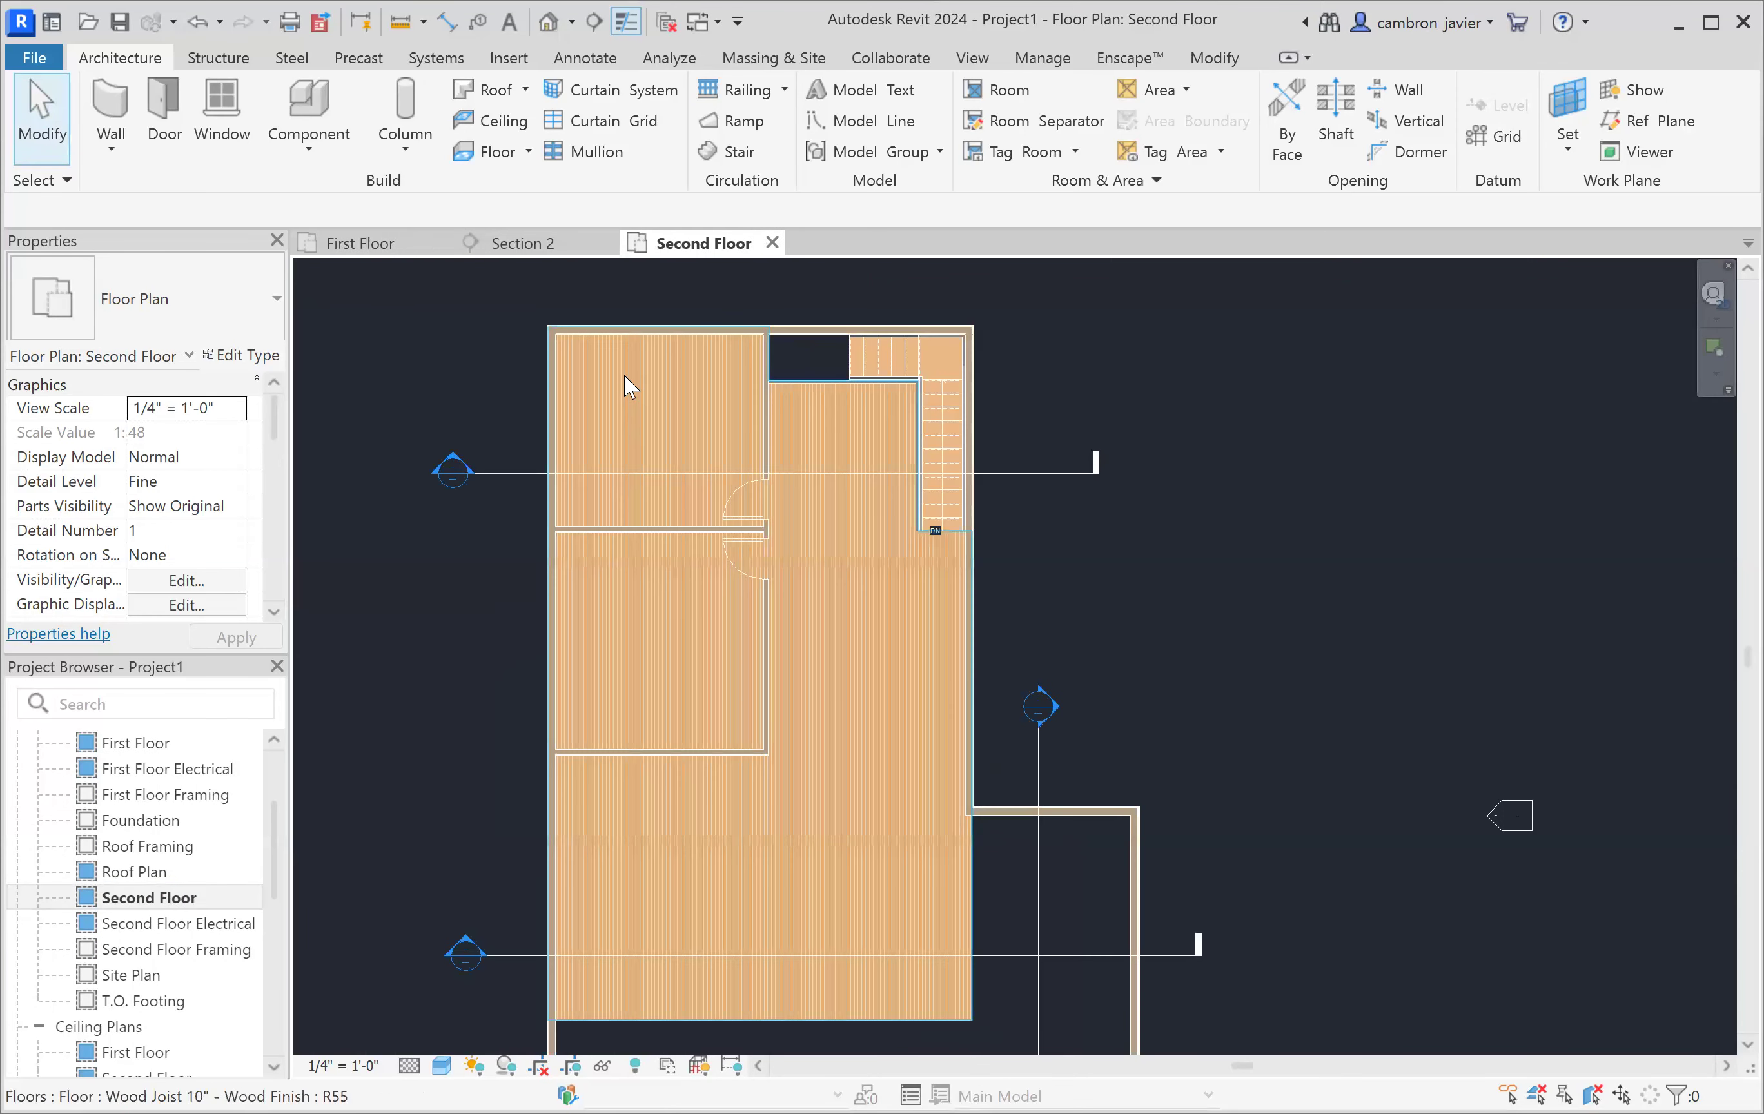
{"action": "scroll", "coordinate": [581, 416], "scroll_direction": "up", "scroll_amount": 1}
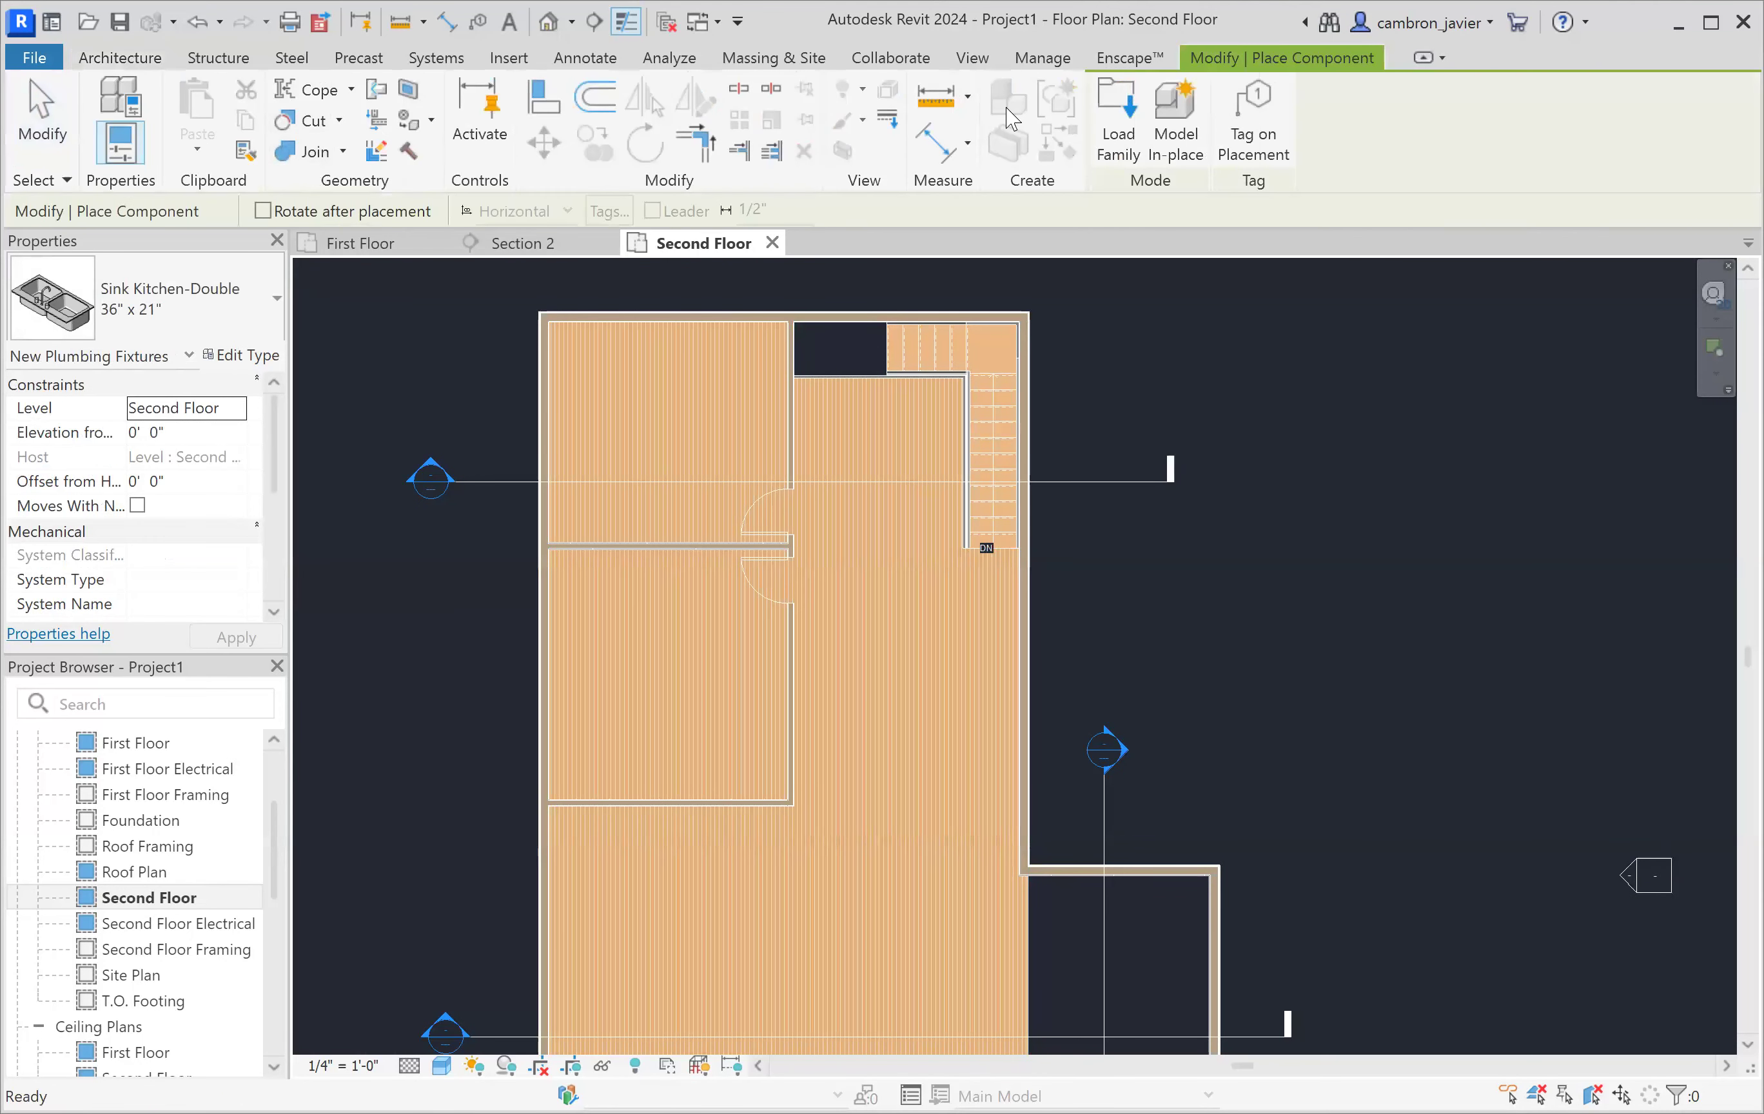
{"action": "left_click", "coordinate": [1130, 130]}
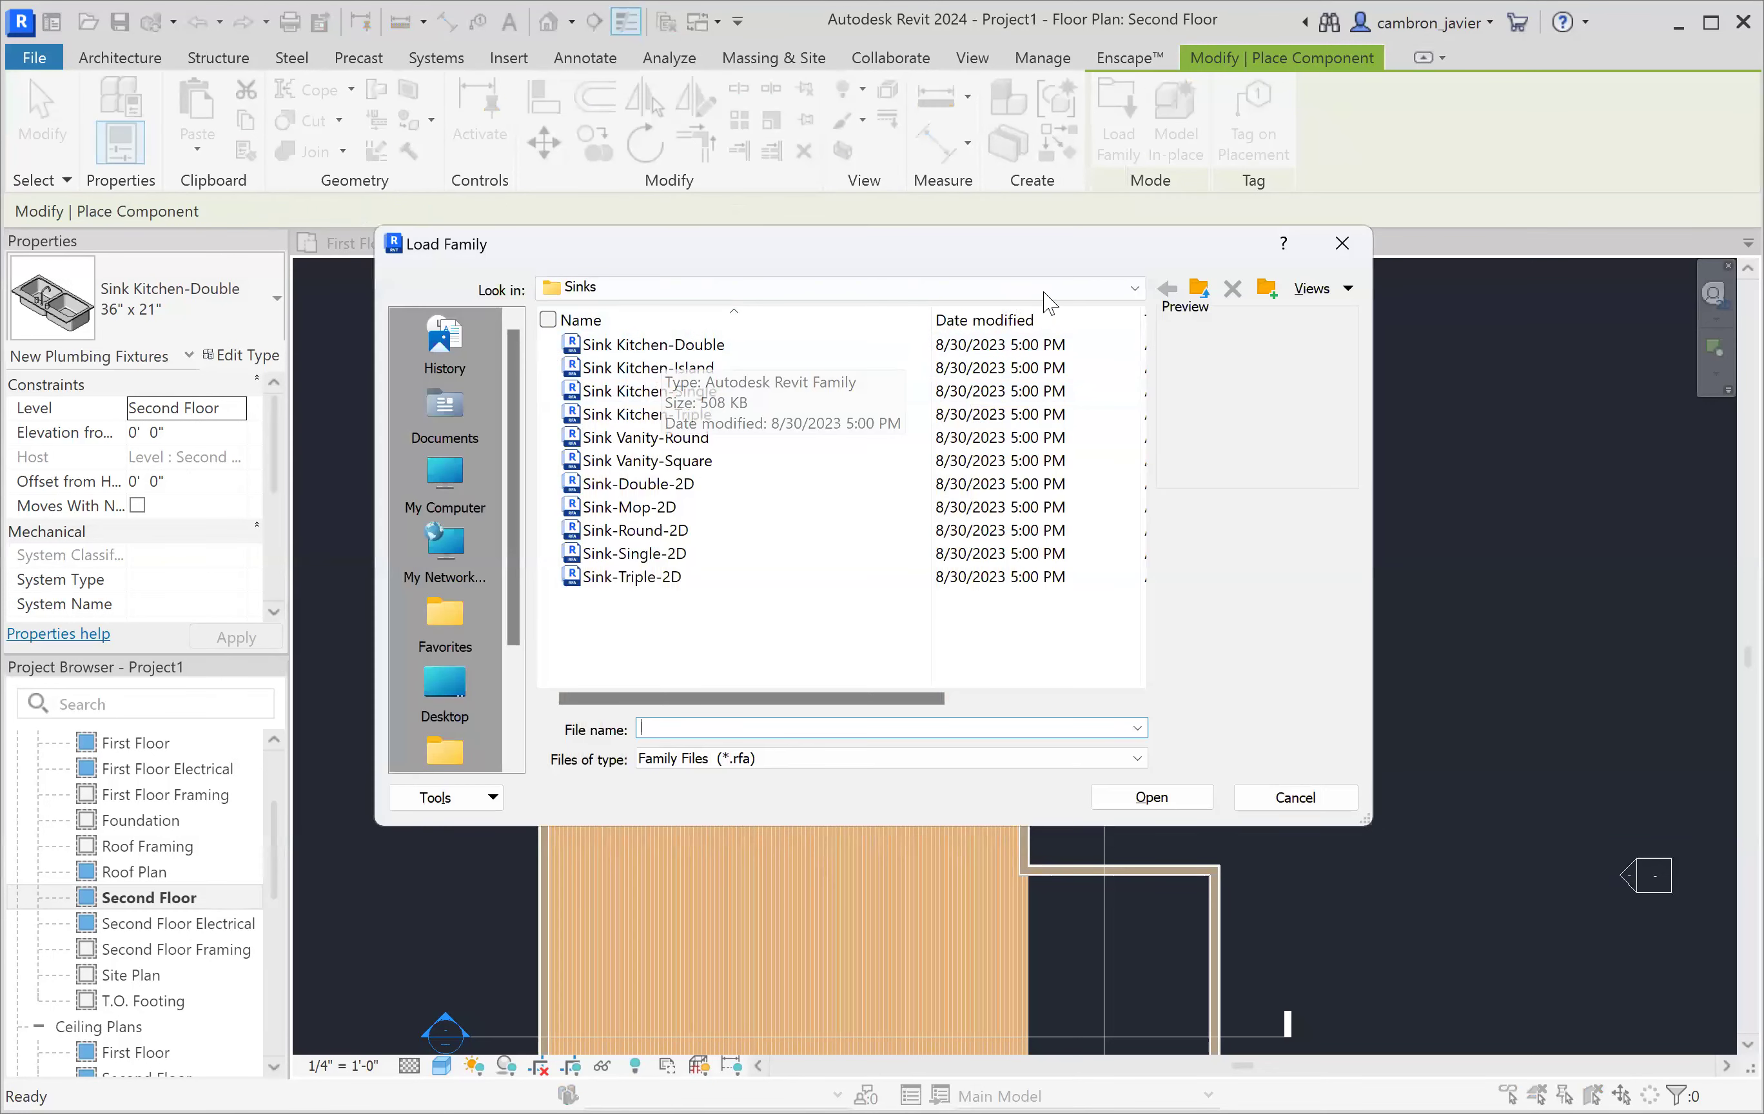
{"action": "left_click", "coordinate": [1198, 289]}
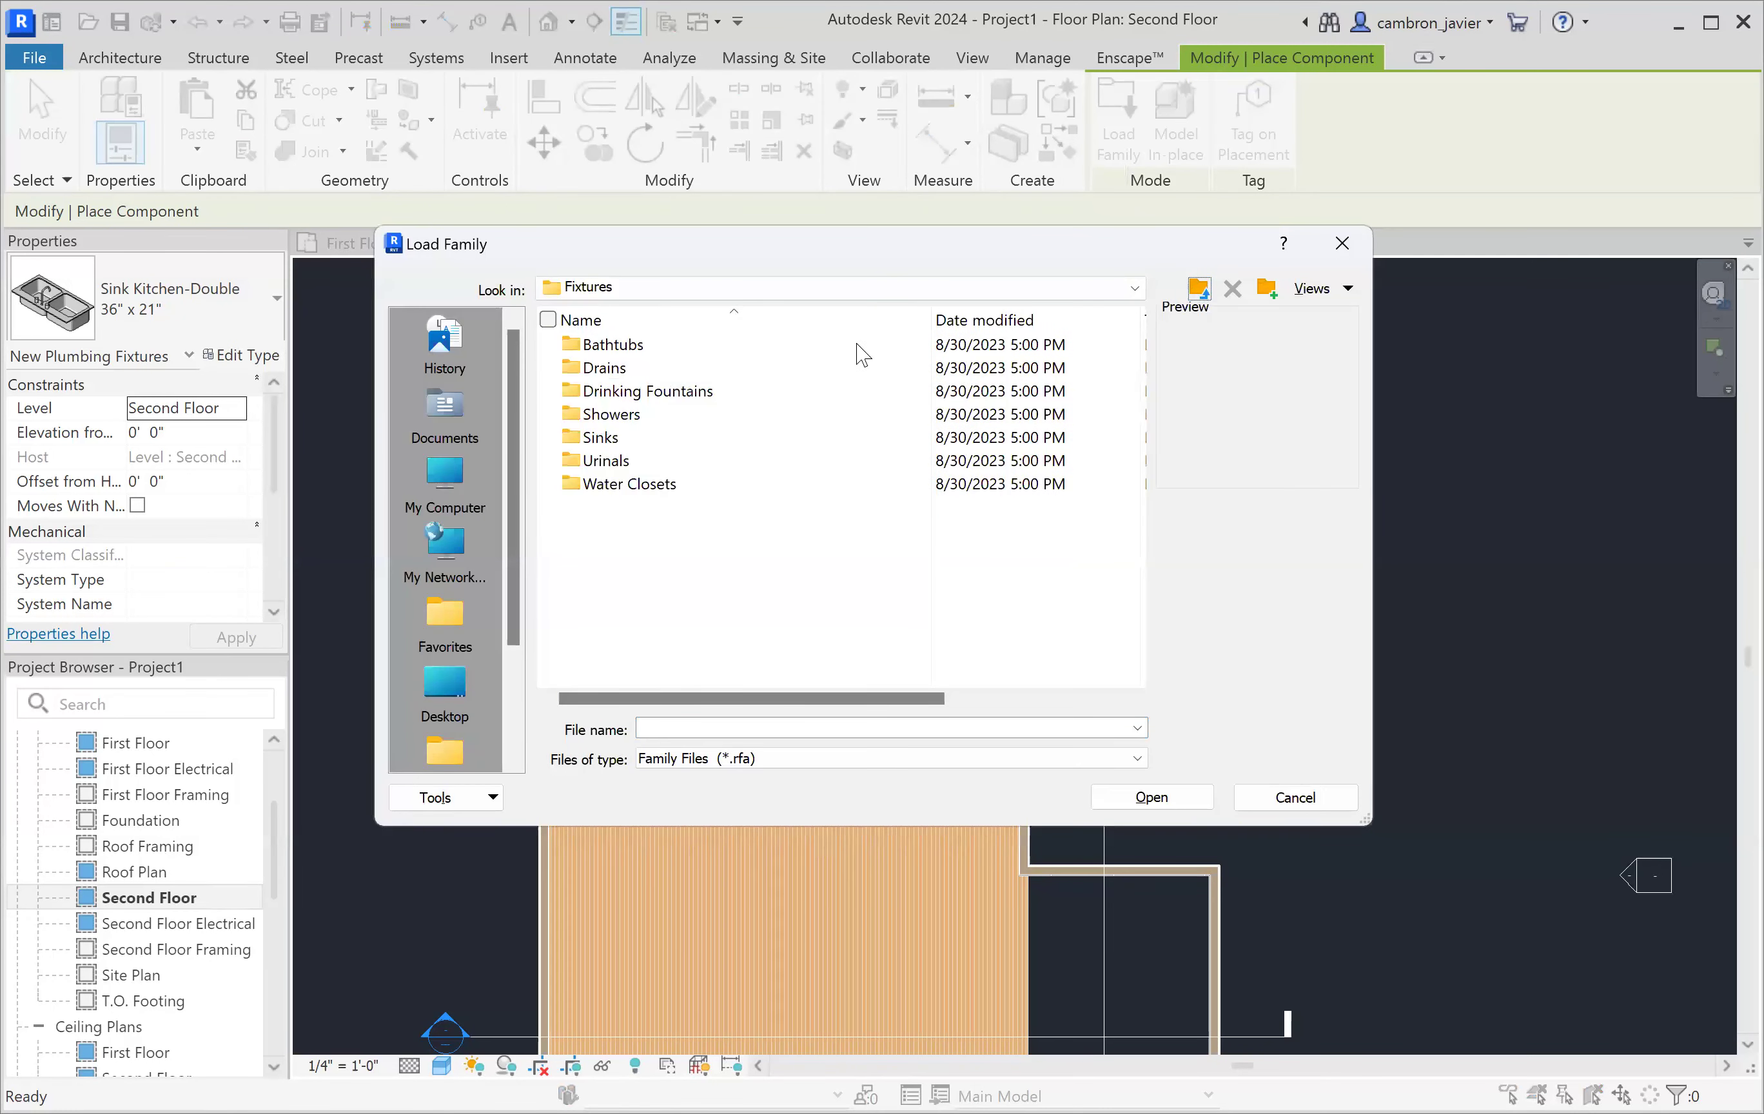
{"action": "left_click", "coordinate": [666, 486]}
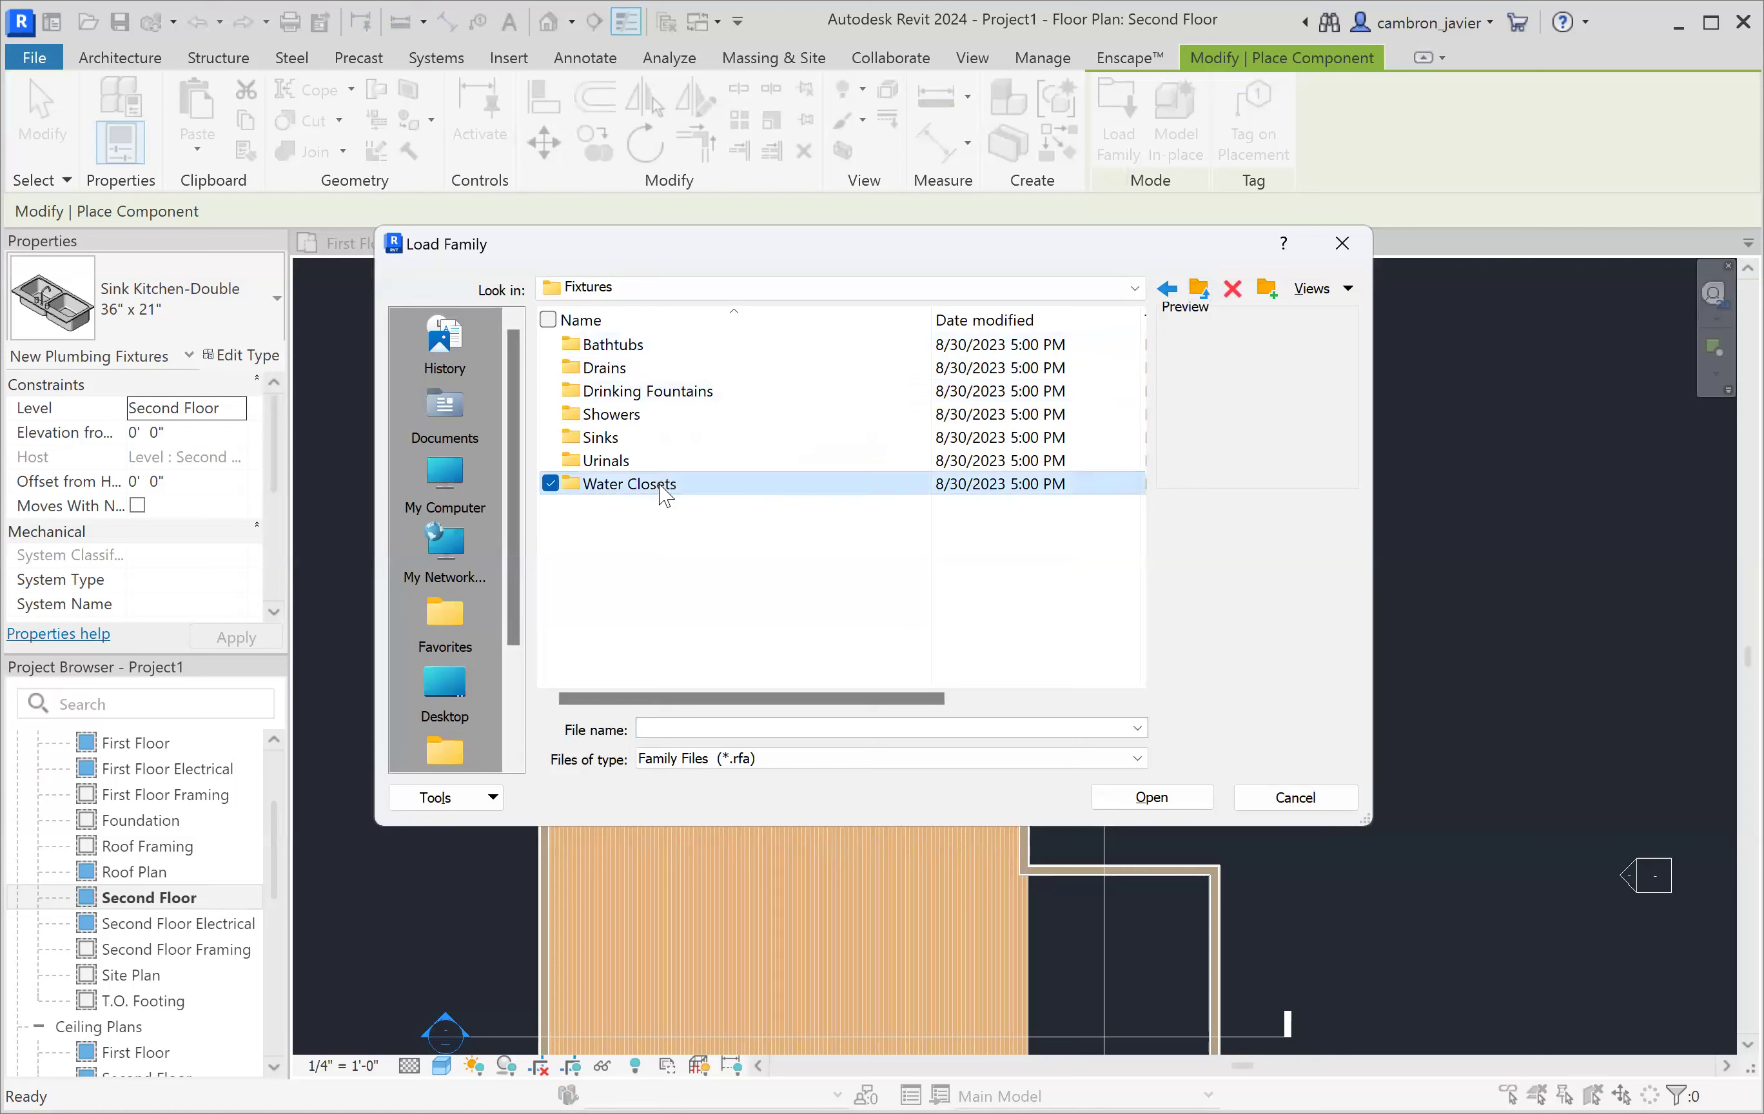
{"action": "double_click", "coordinate": [662, 489]}
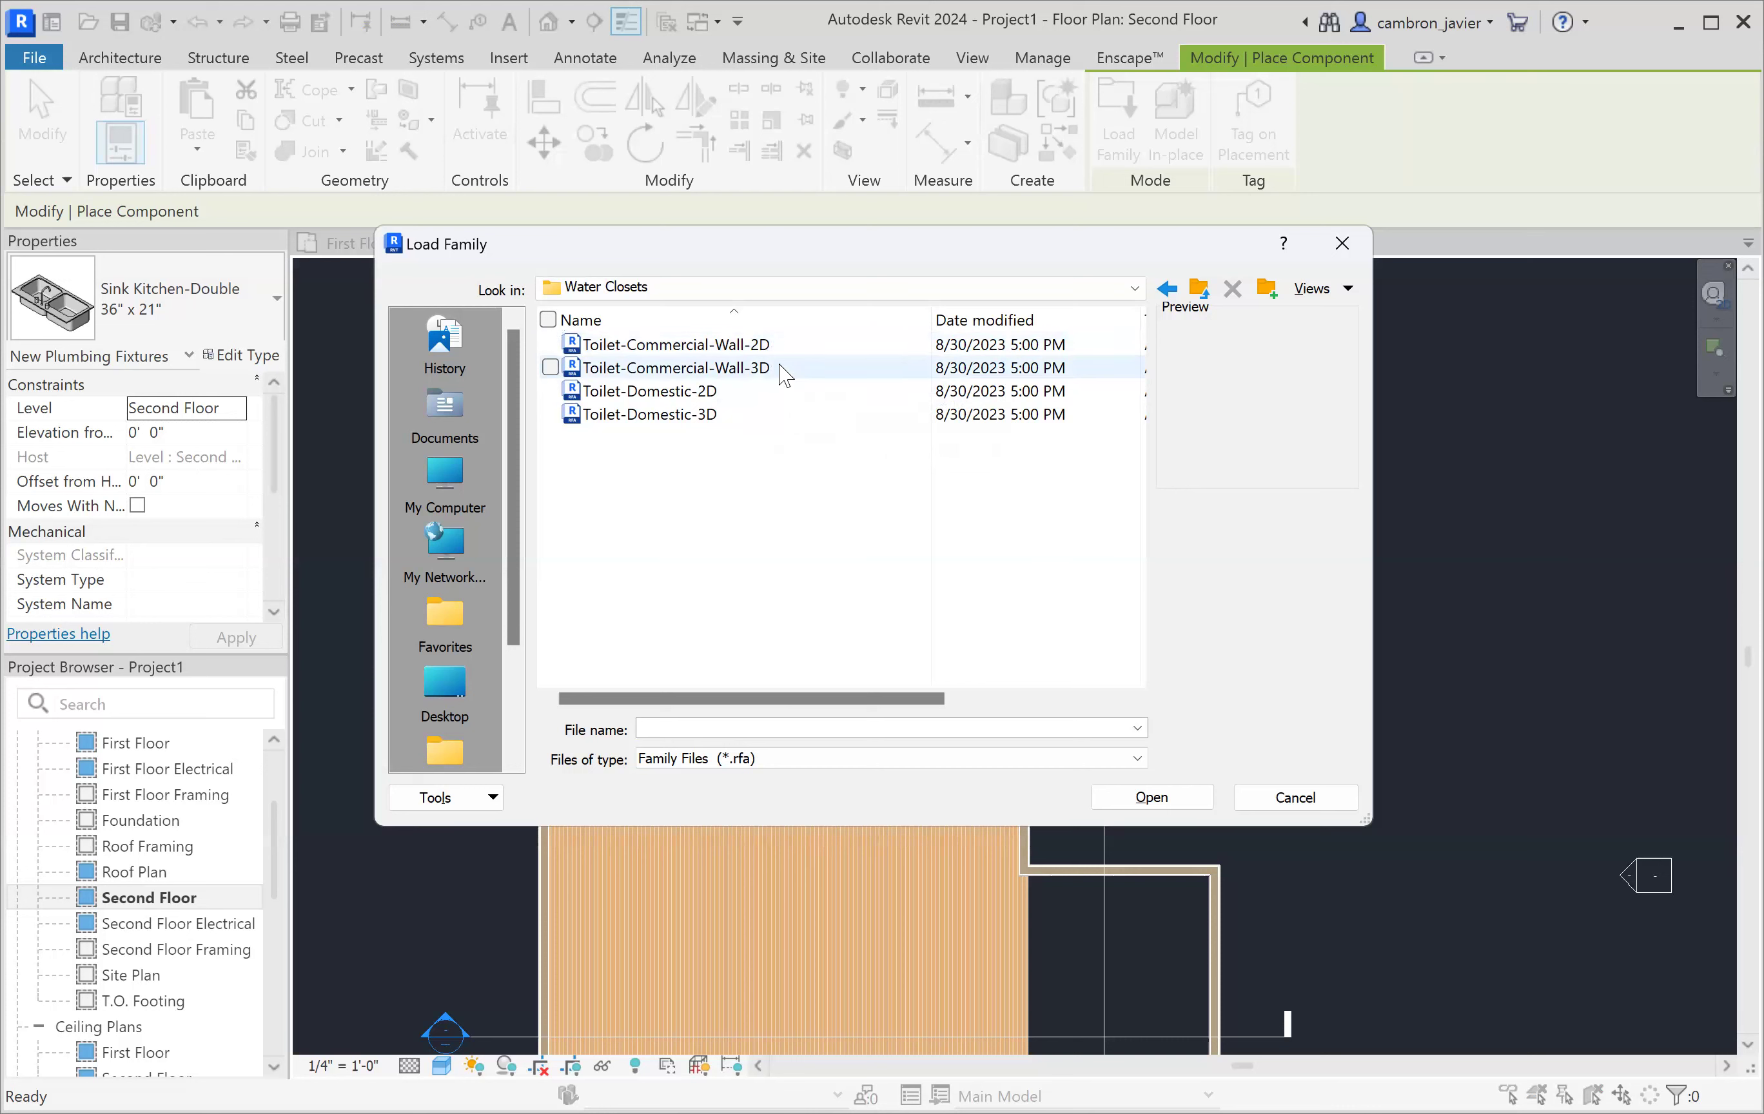
- Preview the Toilet-Commercial-Wall-3D and Toilet-Commercial-Wall-2D families
{"action": "left_click", "coordinate": [793, 375]}
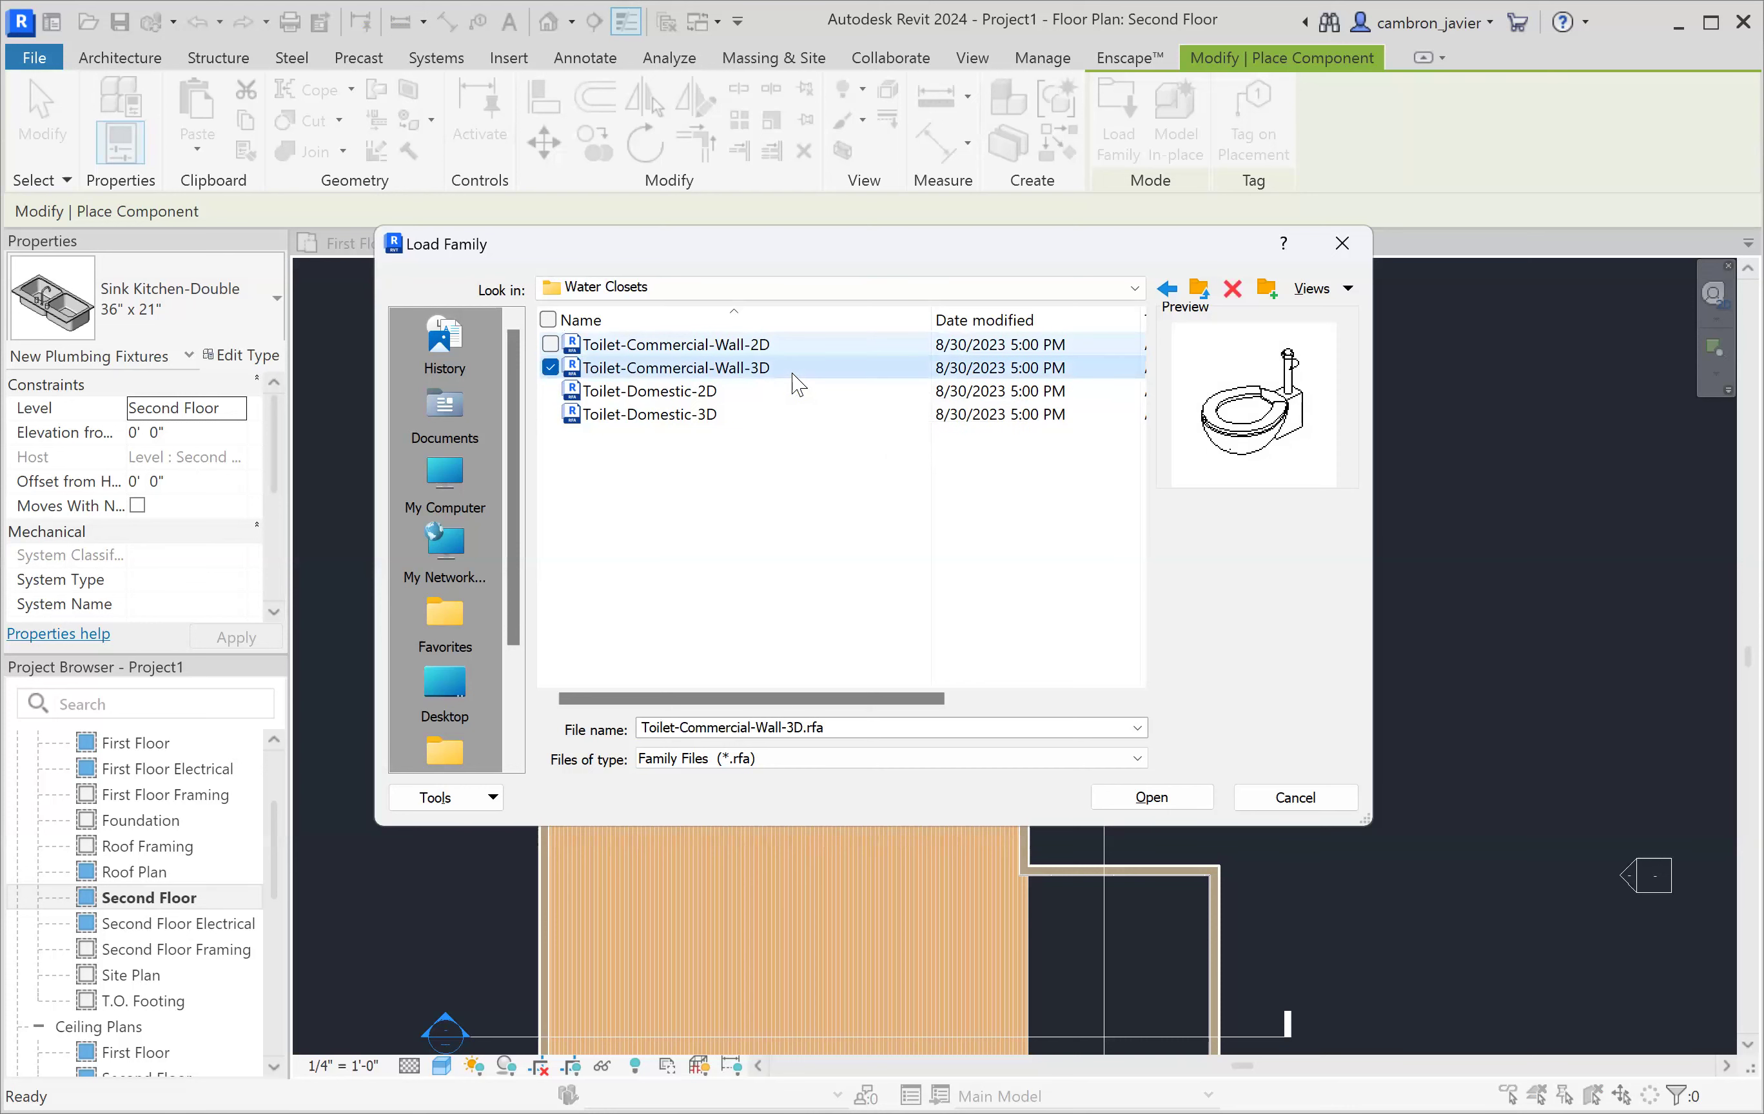
{"action": "left_click", "coordinate": [775, 345]}
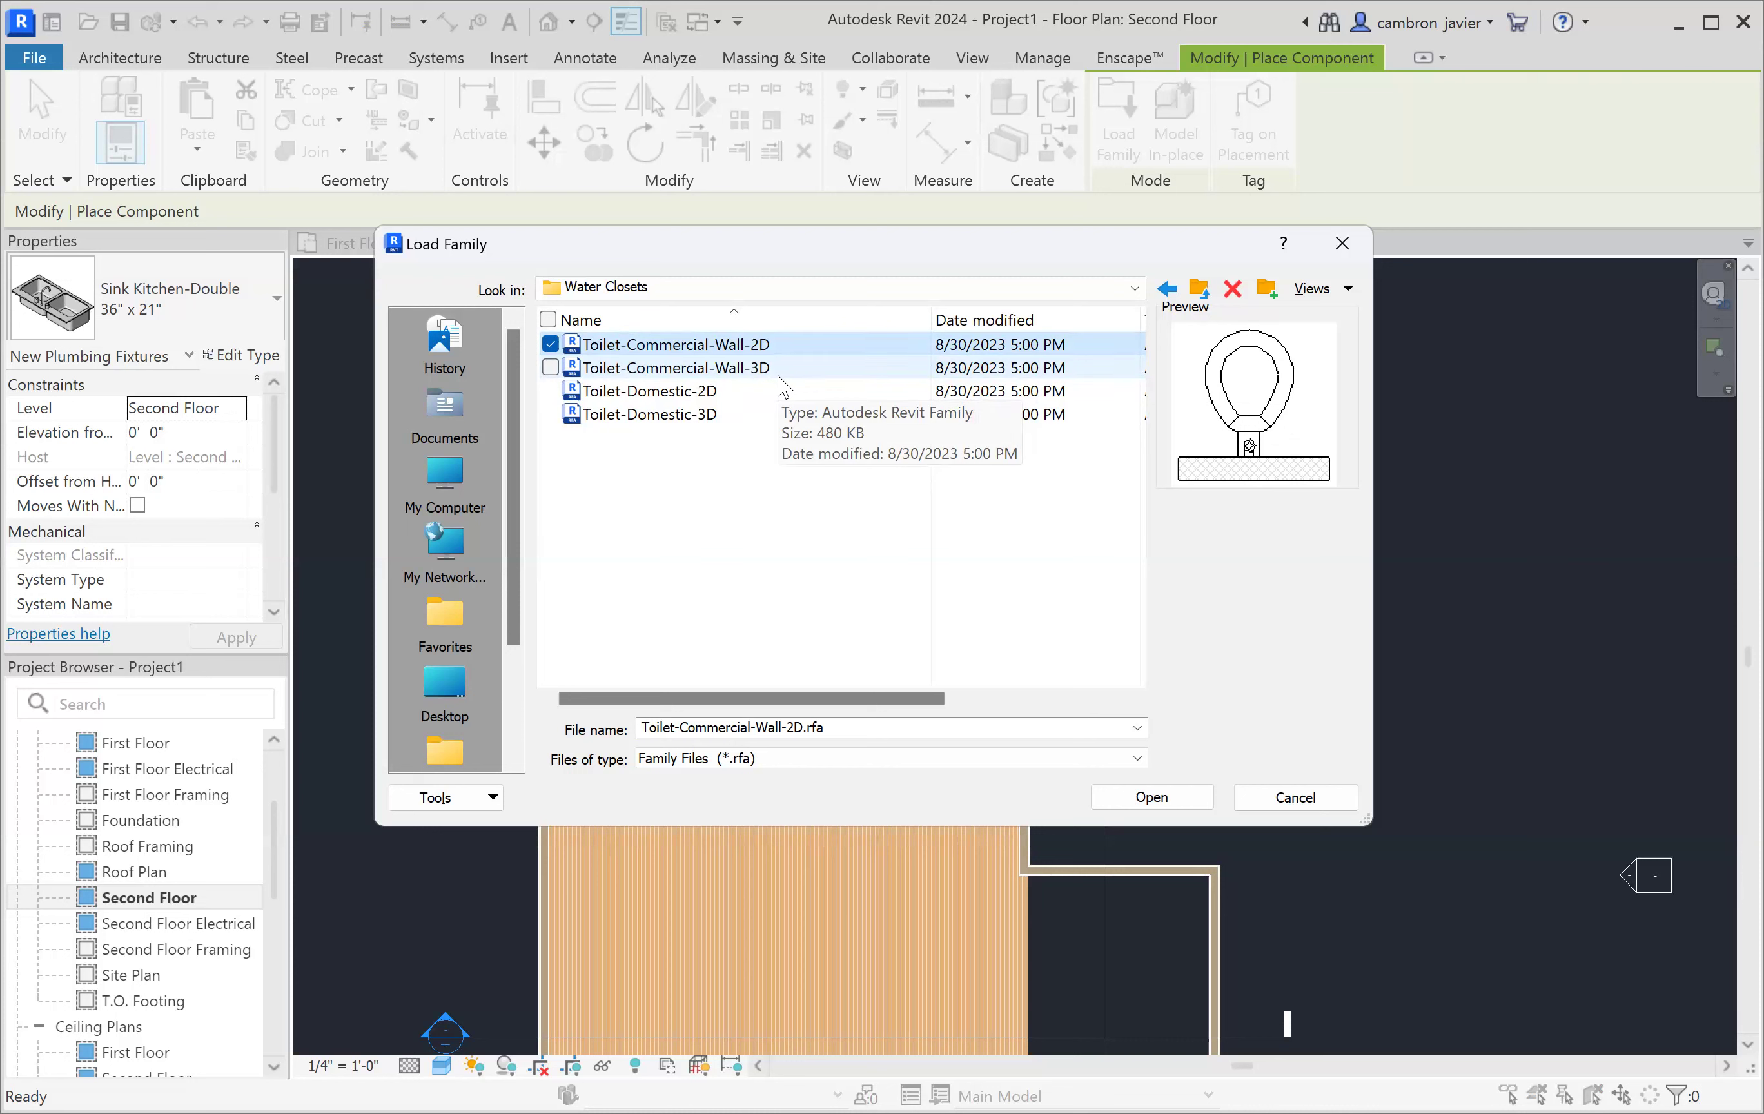
{"action": "left_click", "coordinate": [783, 382]}
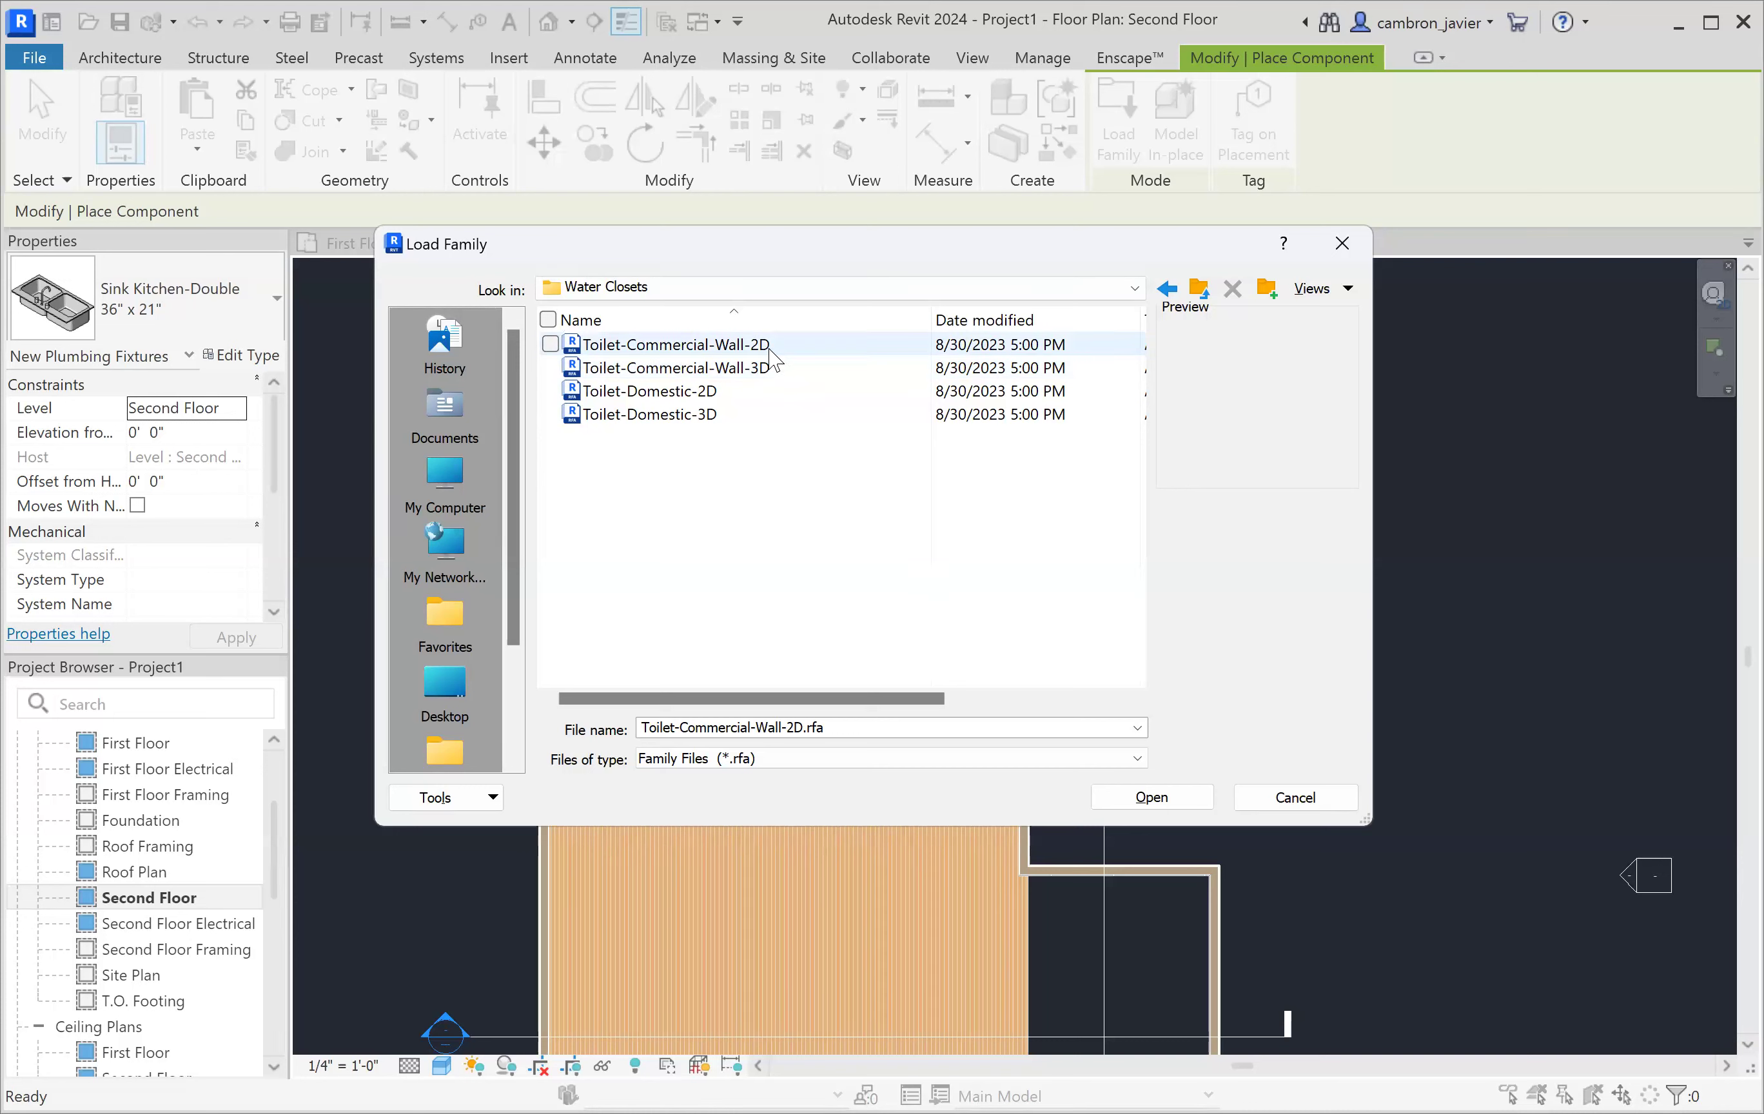
{"action": "left_click", "coordinate": [772, 352]}
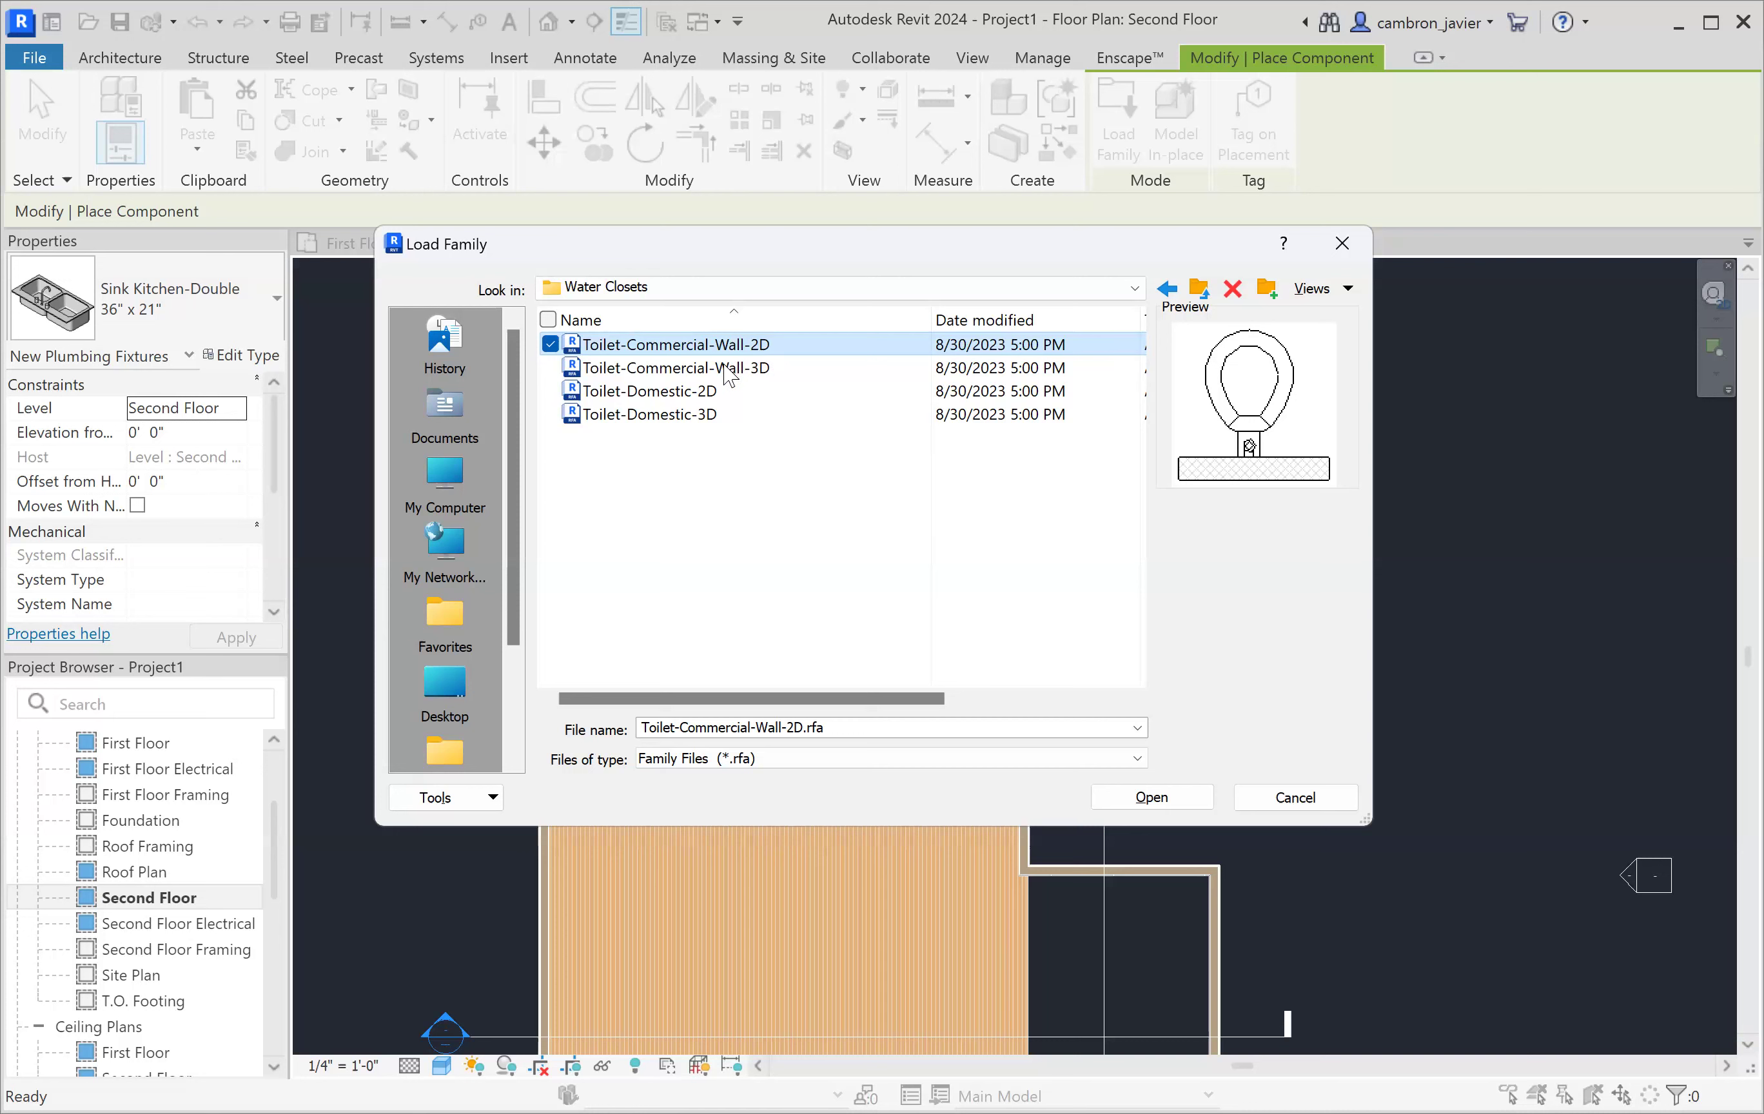
- Load the Toilet-Domestic-3D family, overwriting the existing version but not its parameter values
{"action": "left_click", "coordinate": [682, 416]}
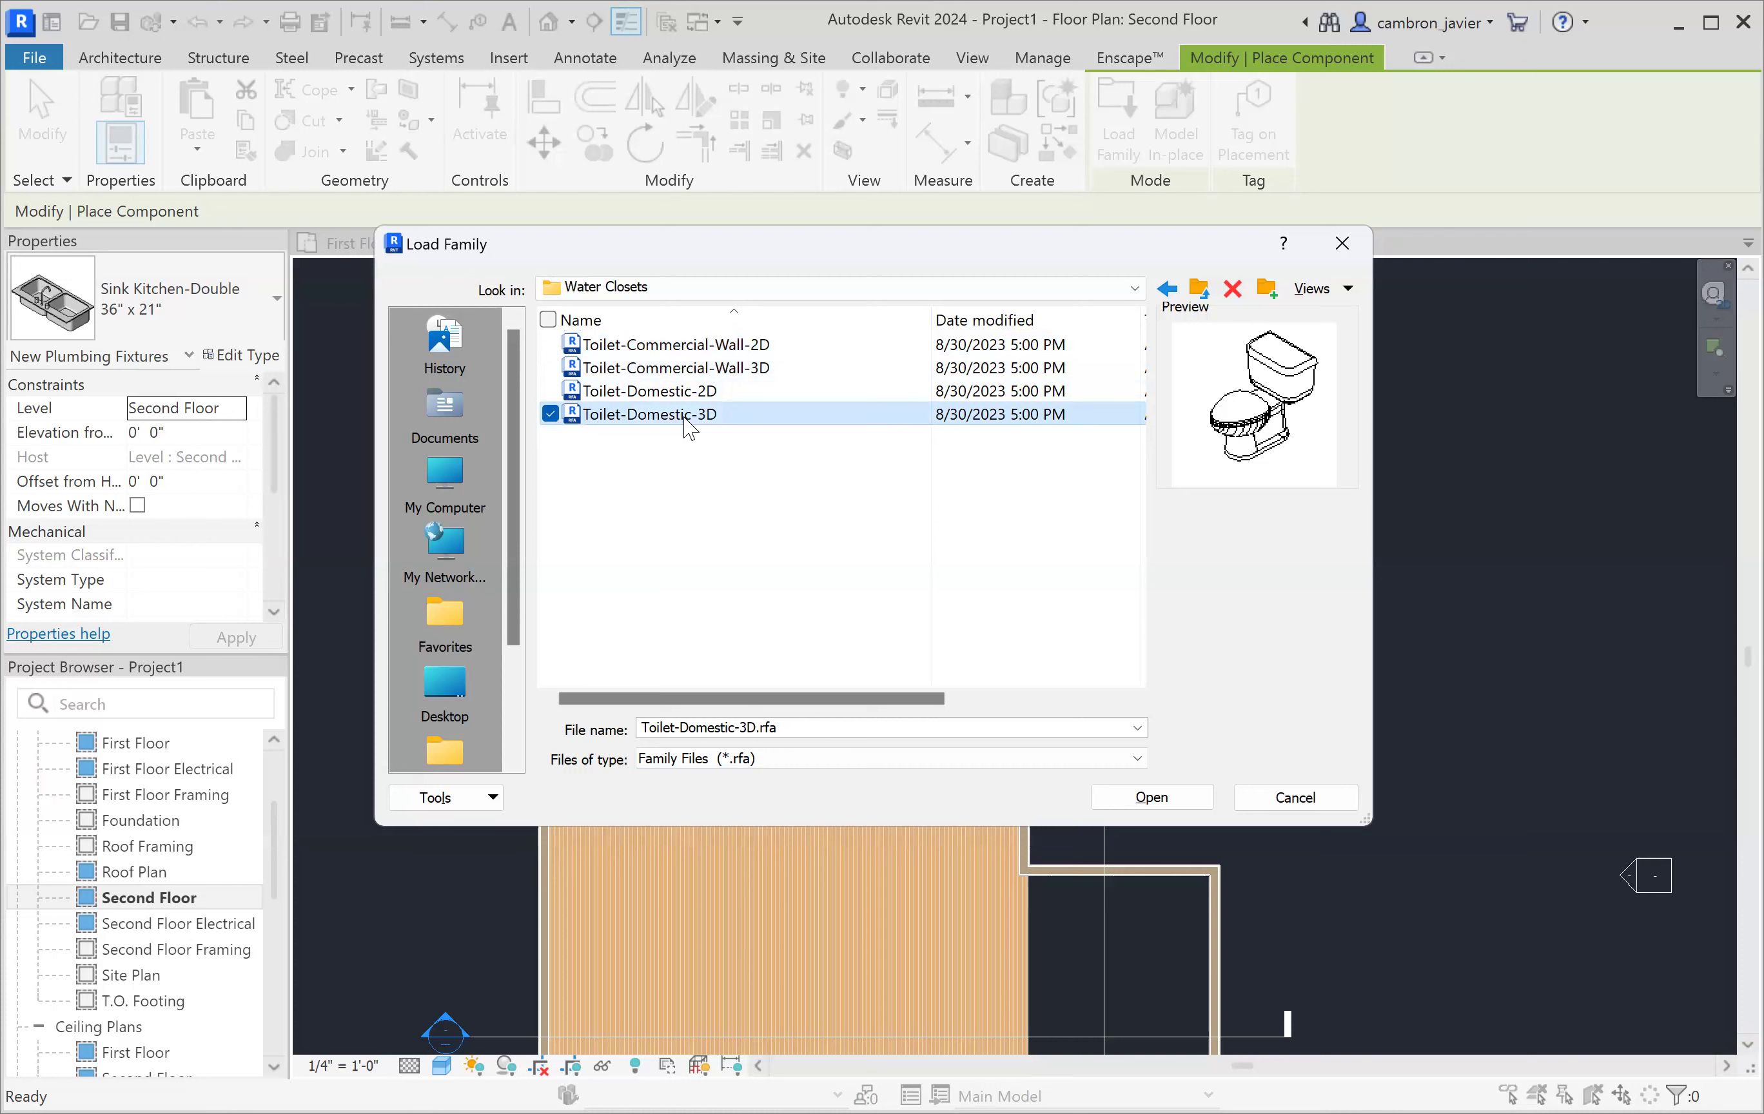
{"action": "left_click", "coordinate": [1152, 798]}
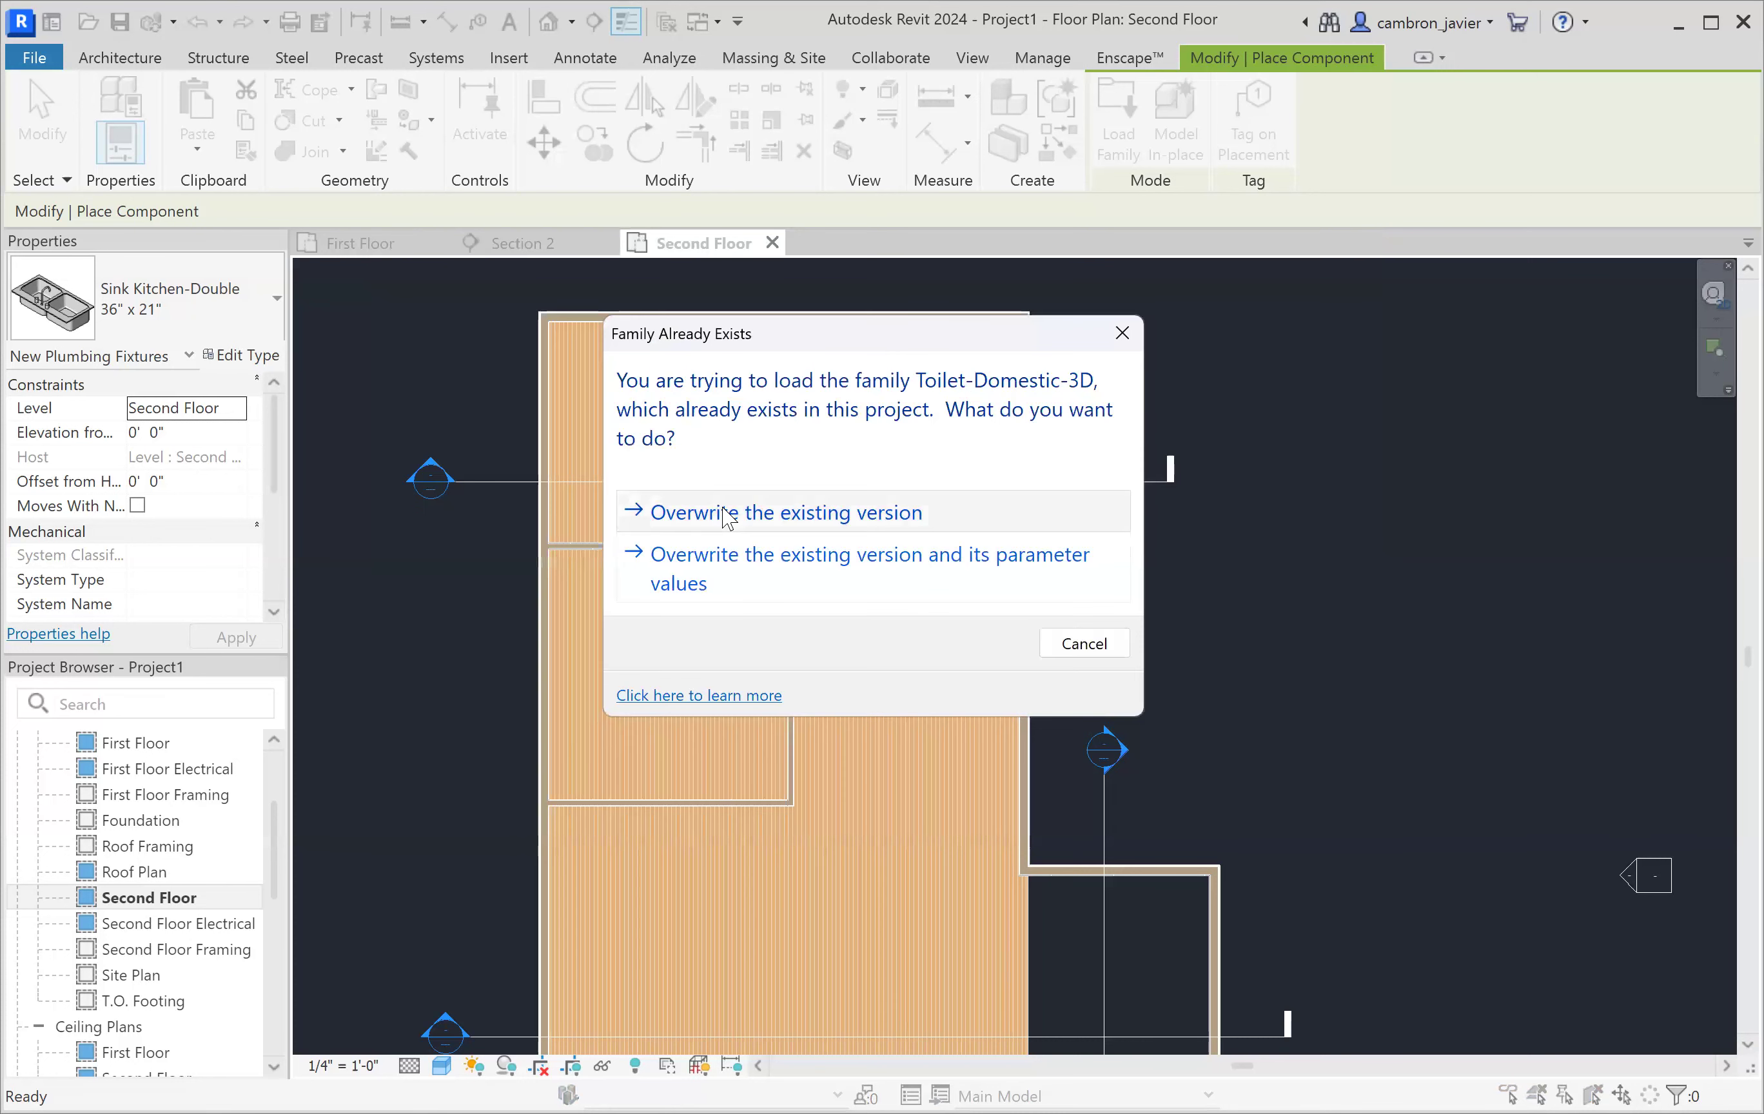
{"action": "left_click", "coordinate": [722, 514]}
- Choose the Toilet-Domestic-3D type for placement in the Second Floor's upper-left room
{"action": "scroll", "coordinate": [562, 352], "scroll_direction": "up", "scroll_amount": 3}
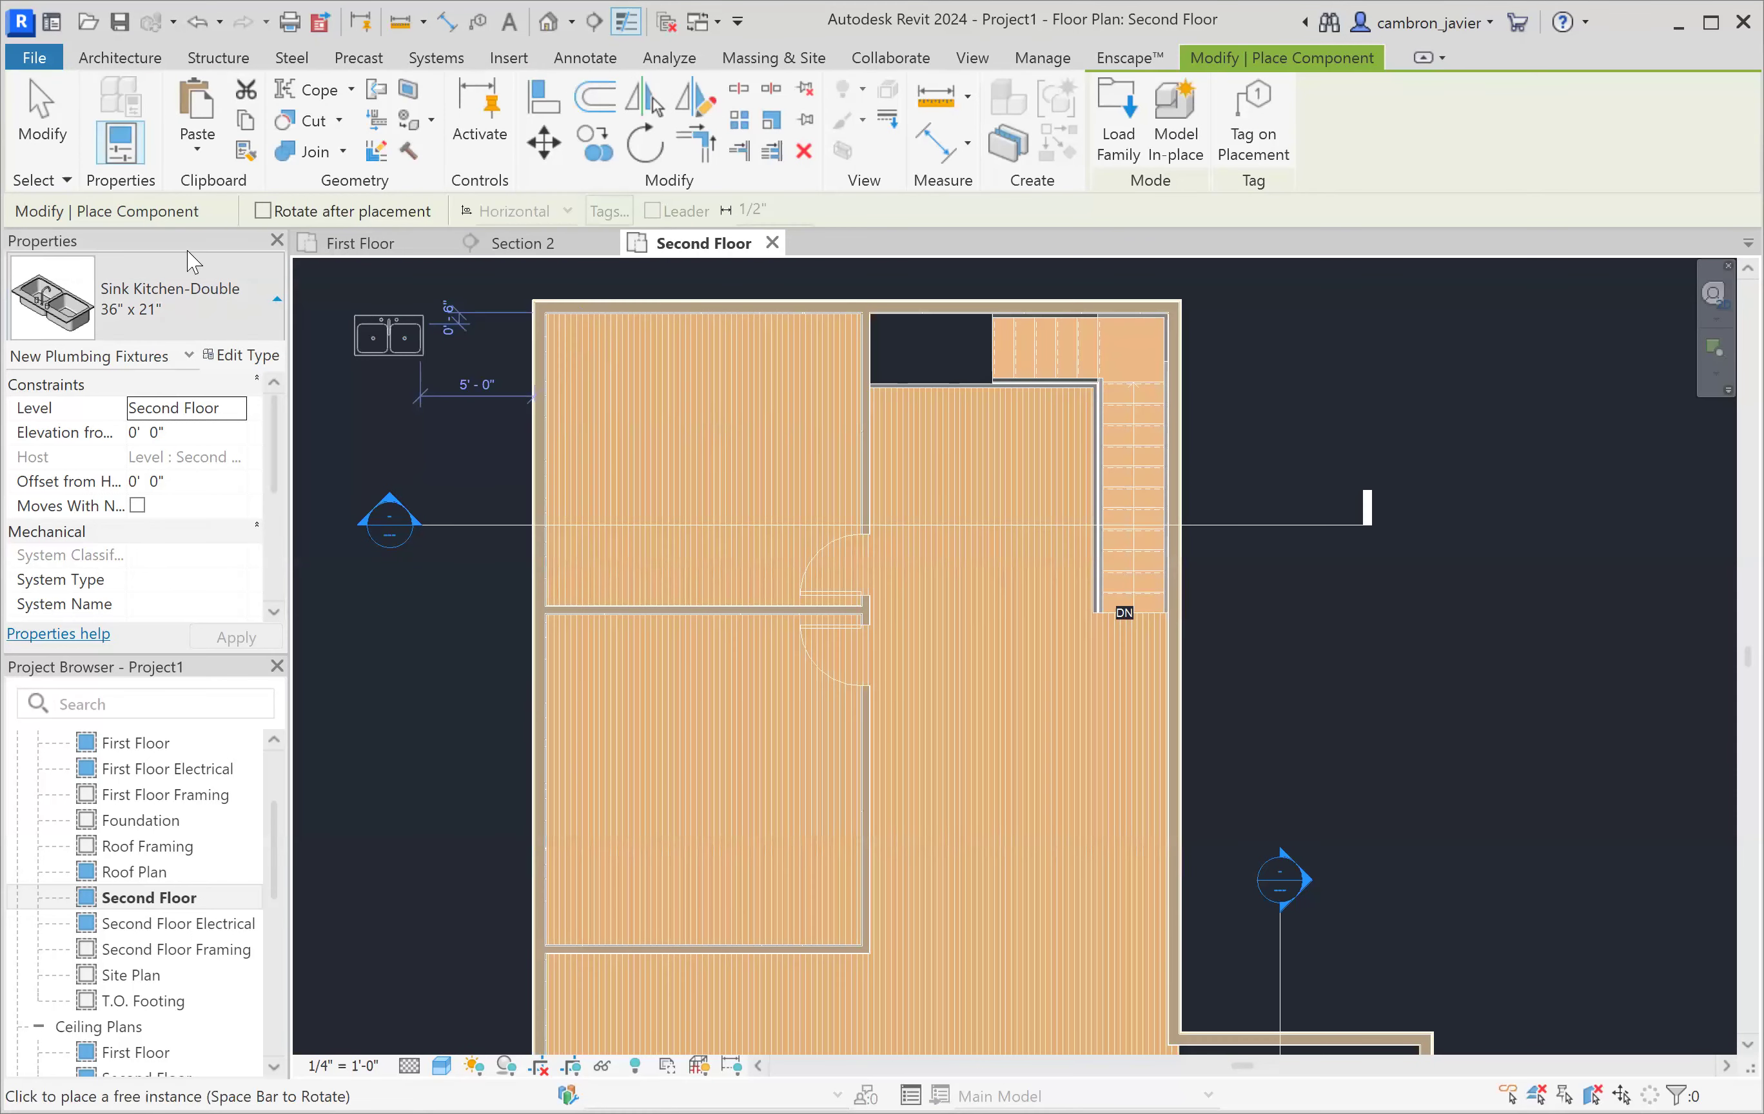
{"action": "left_click", "coordinate": [198, 330]}
{"action": "scroll", "coordinate": [125, 608], "scroll_direction": "down", "scroll_amount": 3}
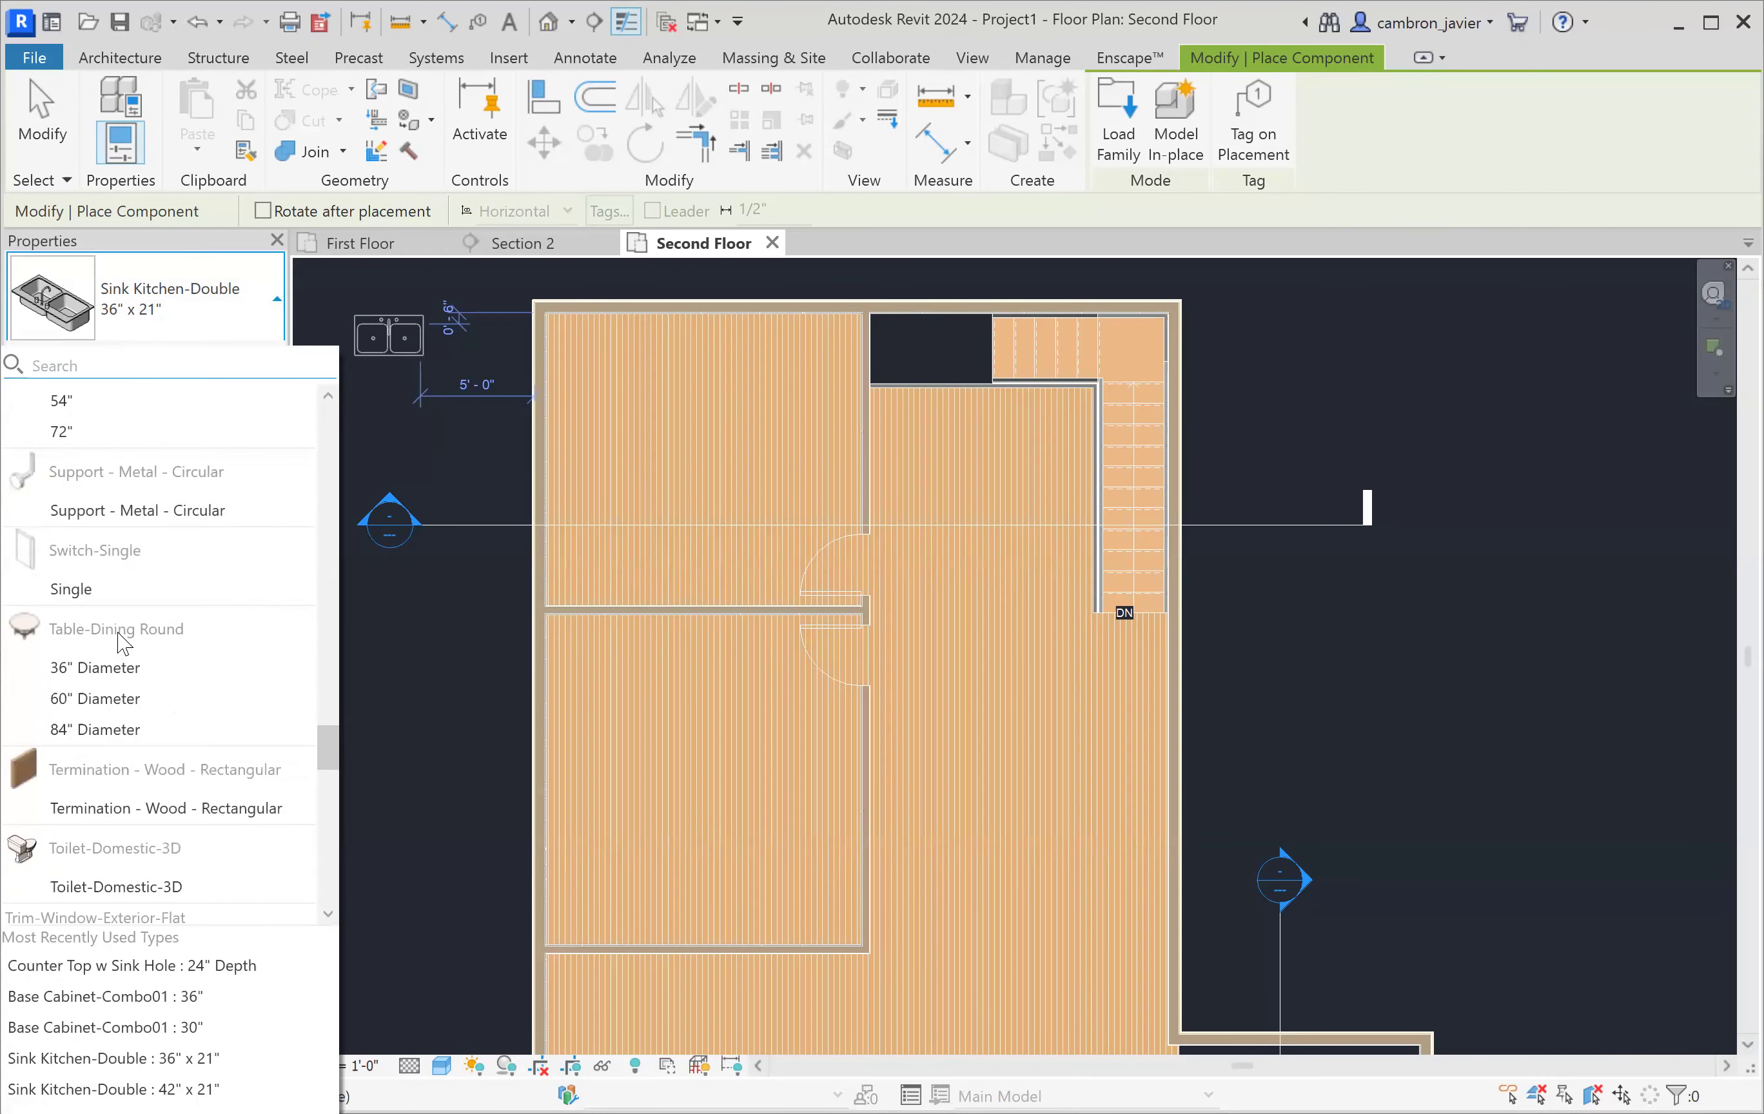
{"action": "scroll", "coordinate": [130, 664], "scroll_direction": "down", "scroll_amount": 3}
{"action": "scroll", "coordinate": [134, 677], "scroll_direction": "down", "scroll_amount": 5}
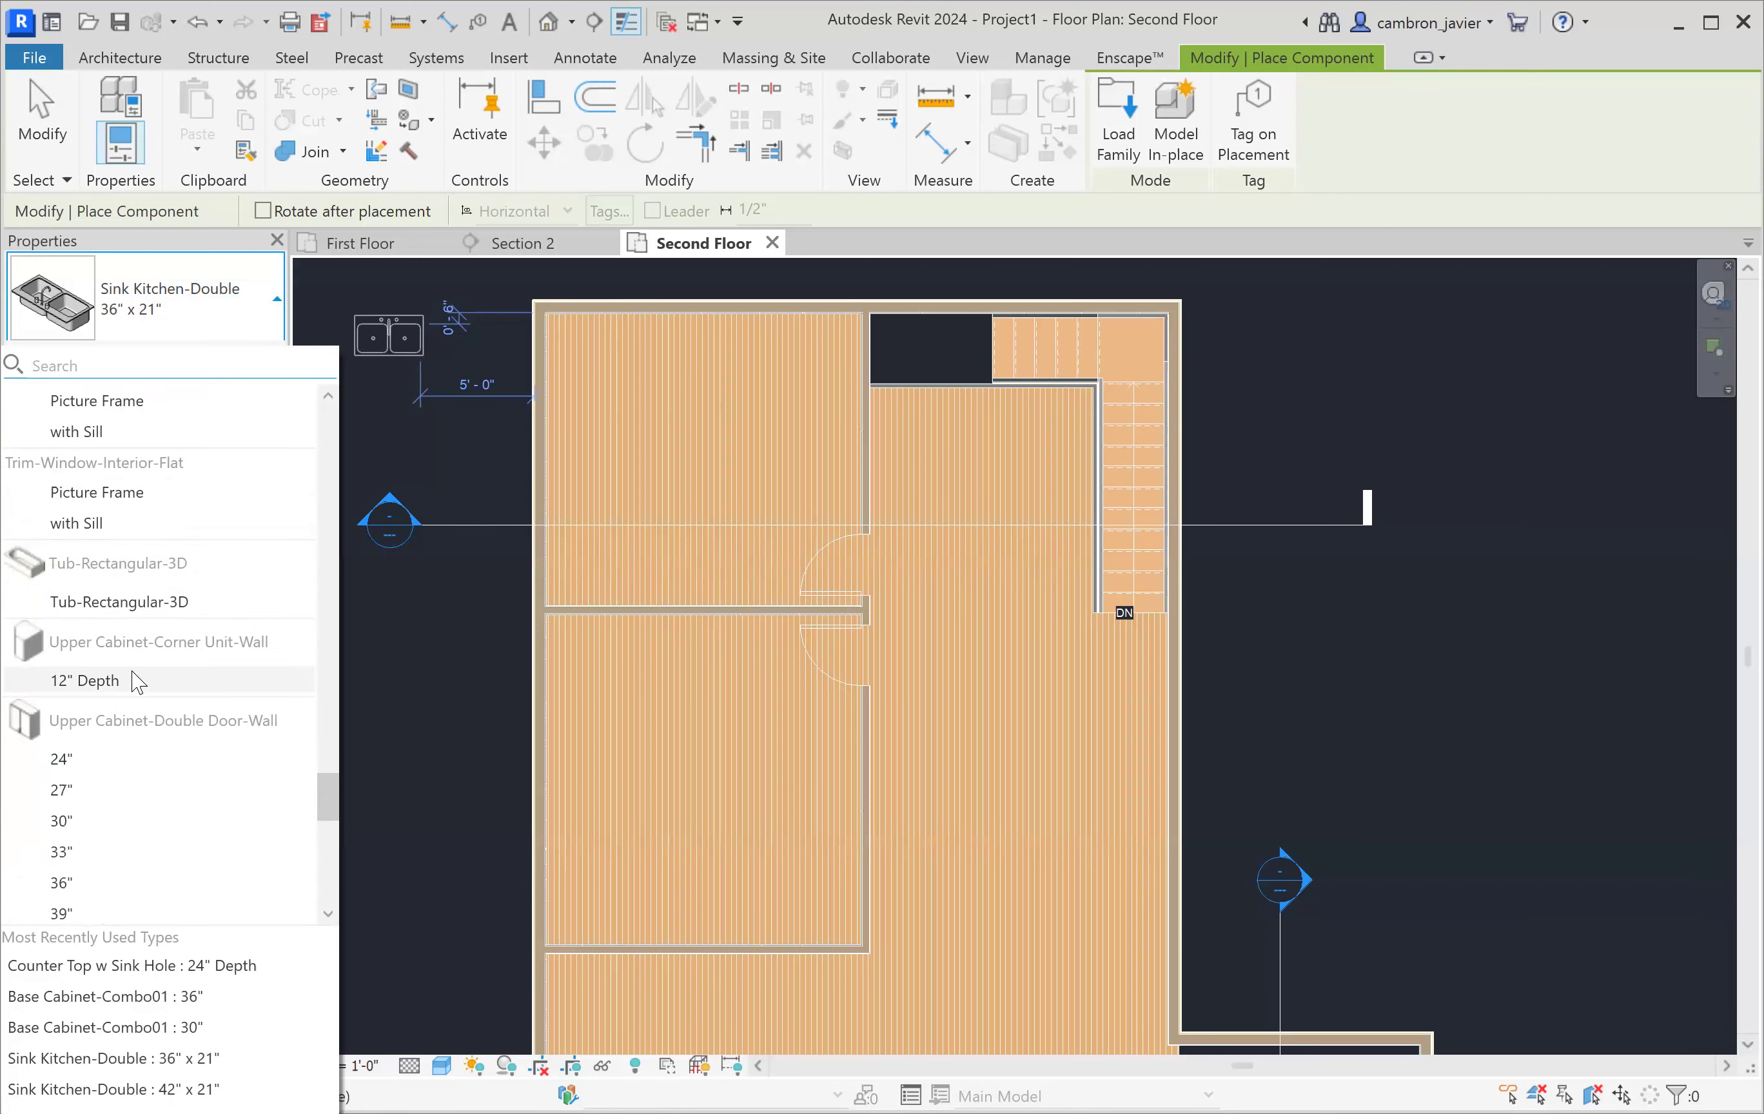
{"action": "scroll", "coordinate": [138, 687], "scroll_direction": "down", "scroll_amount": 10}
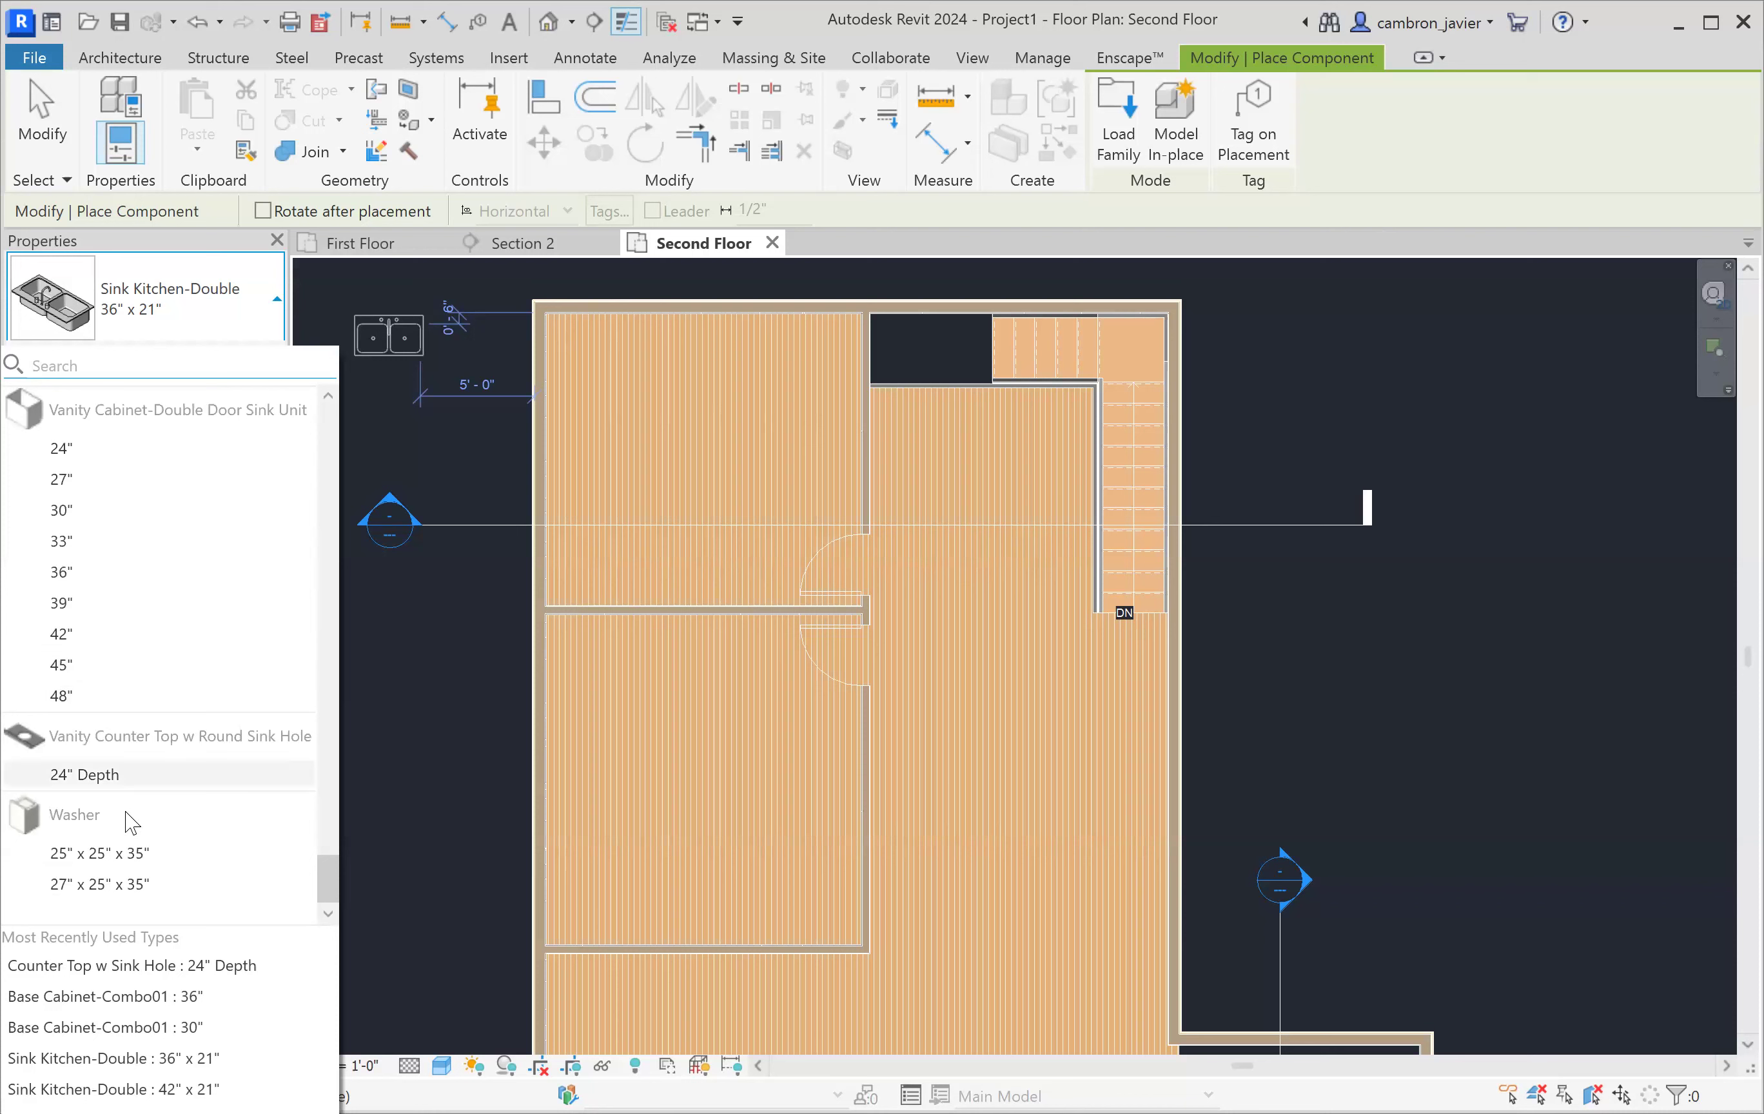
{"action": "scroll", "coordinate": [184, 881], "scroll_direction": "up", "scroll_amount": 1}
{"action": "scroll", "coordinate": [187, 884], "scroll_direction": "down", "scroll_amount": 1}
{"action": "scroll", "coordinate": [184, 881], "scroll_direction": "up", "scroll_amount": 10}
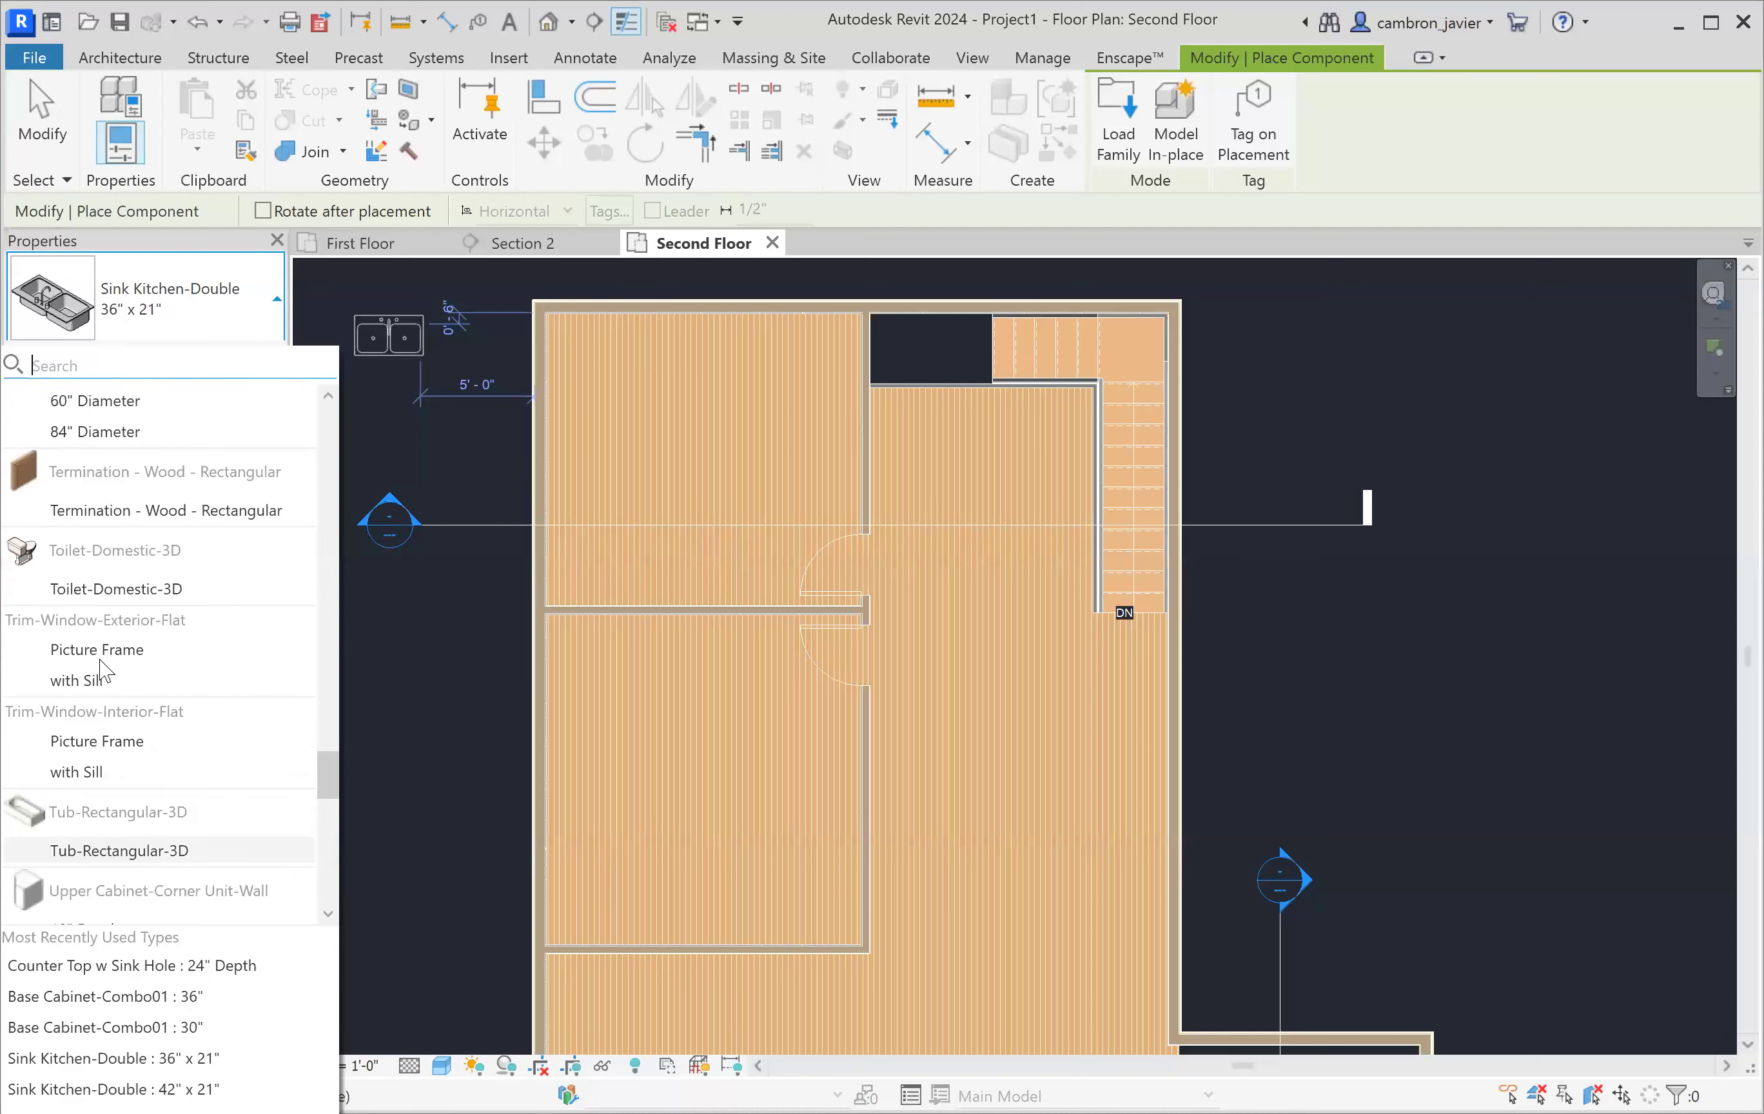
{"action": "scroll", "coordinate": [109, 713], "scroll_direction": "up", "scroll_amount": 3}
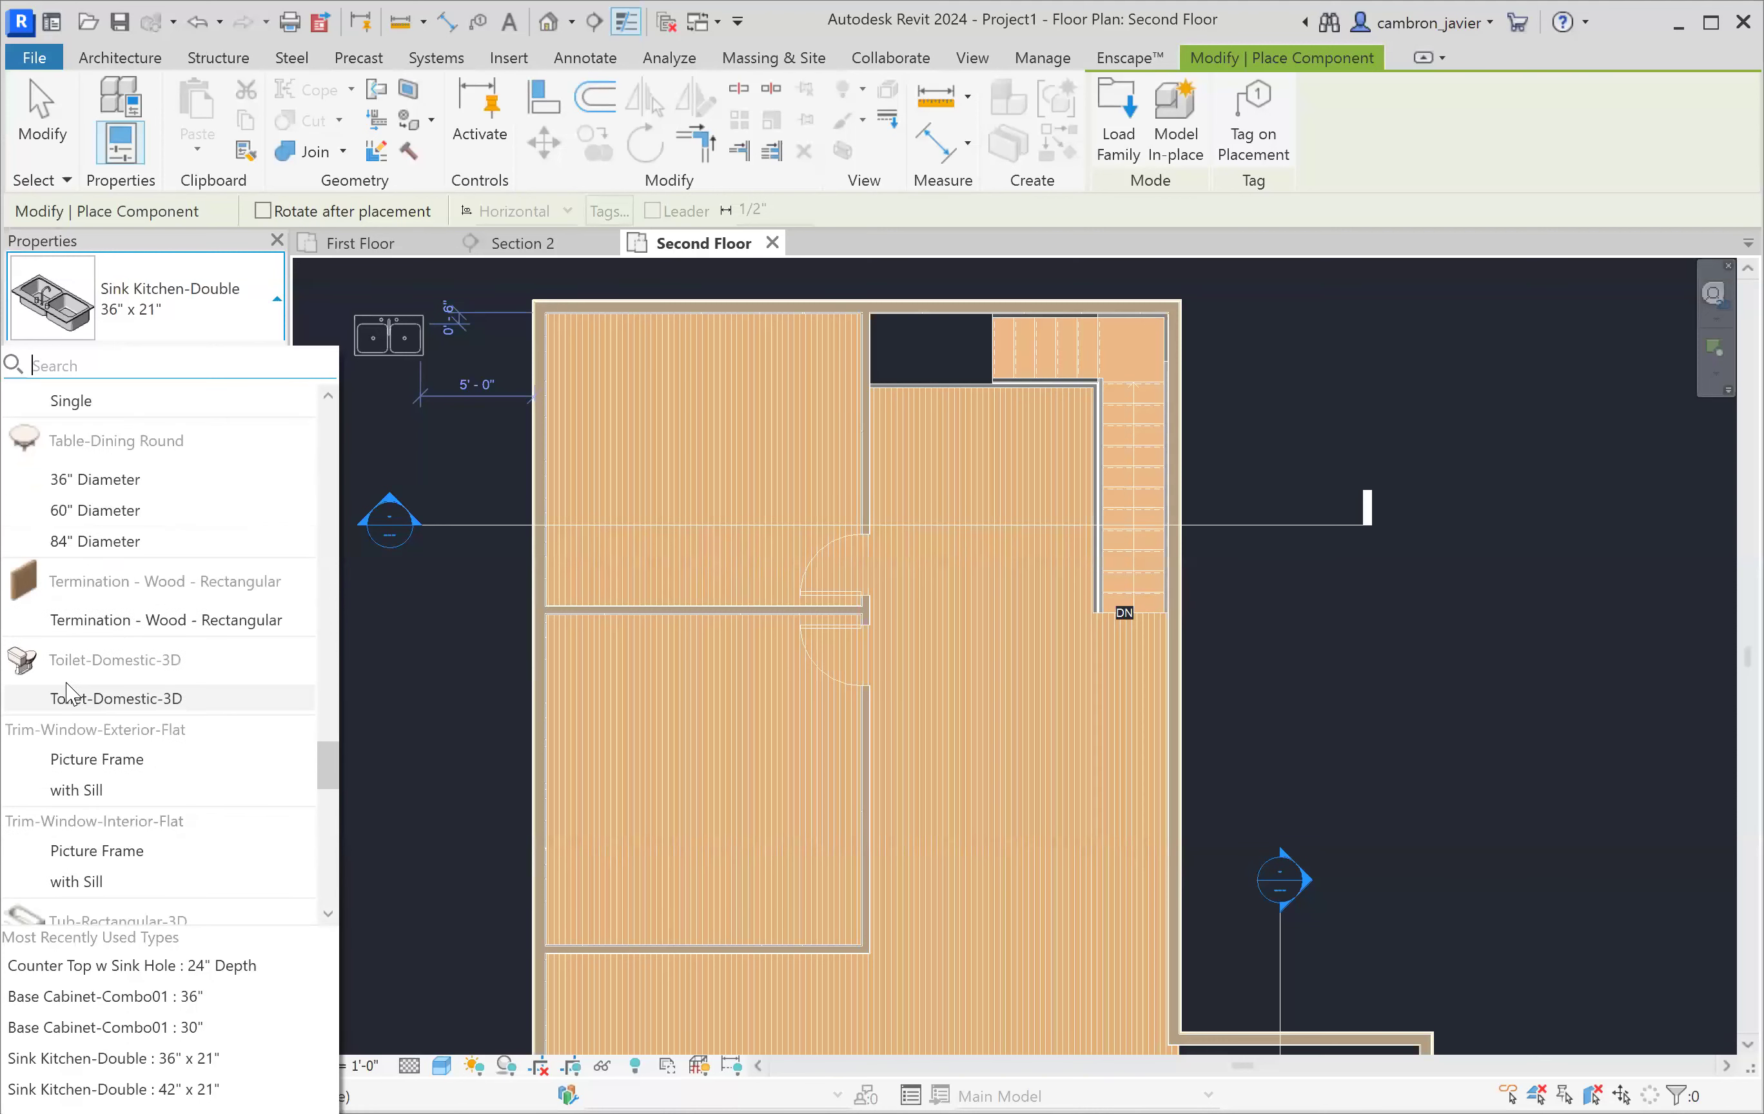
{"action": "left_click", "coordinate": [82, 700]}
{"action": "scroll", "coordinate": [589, 432], "scroll_direction": "up", "scroll_amount": 5}
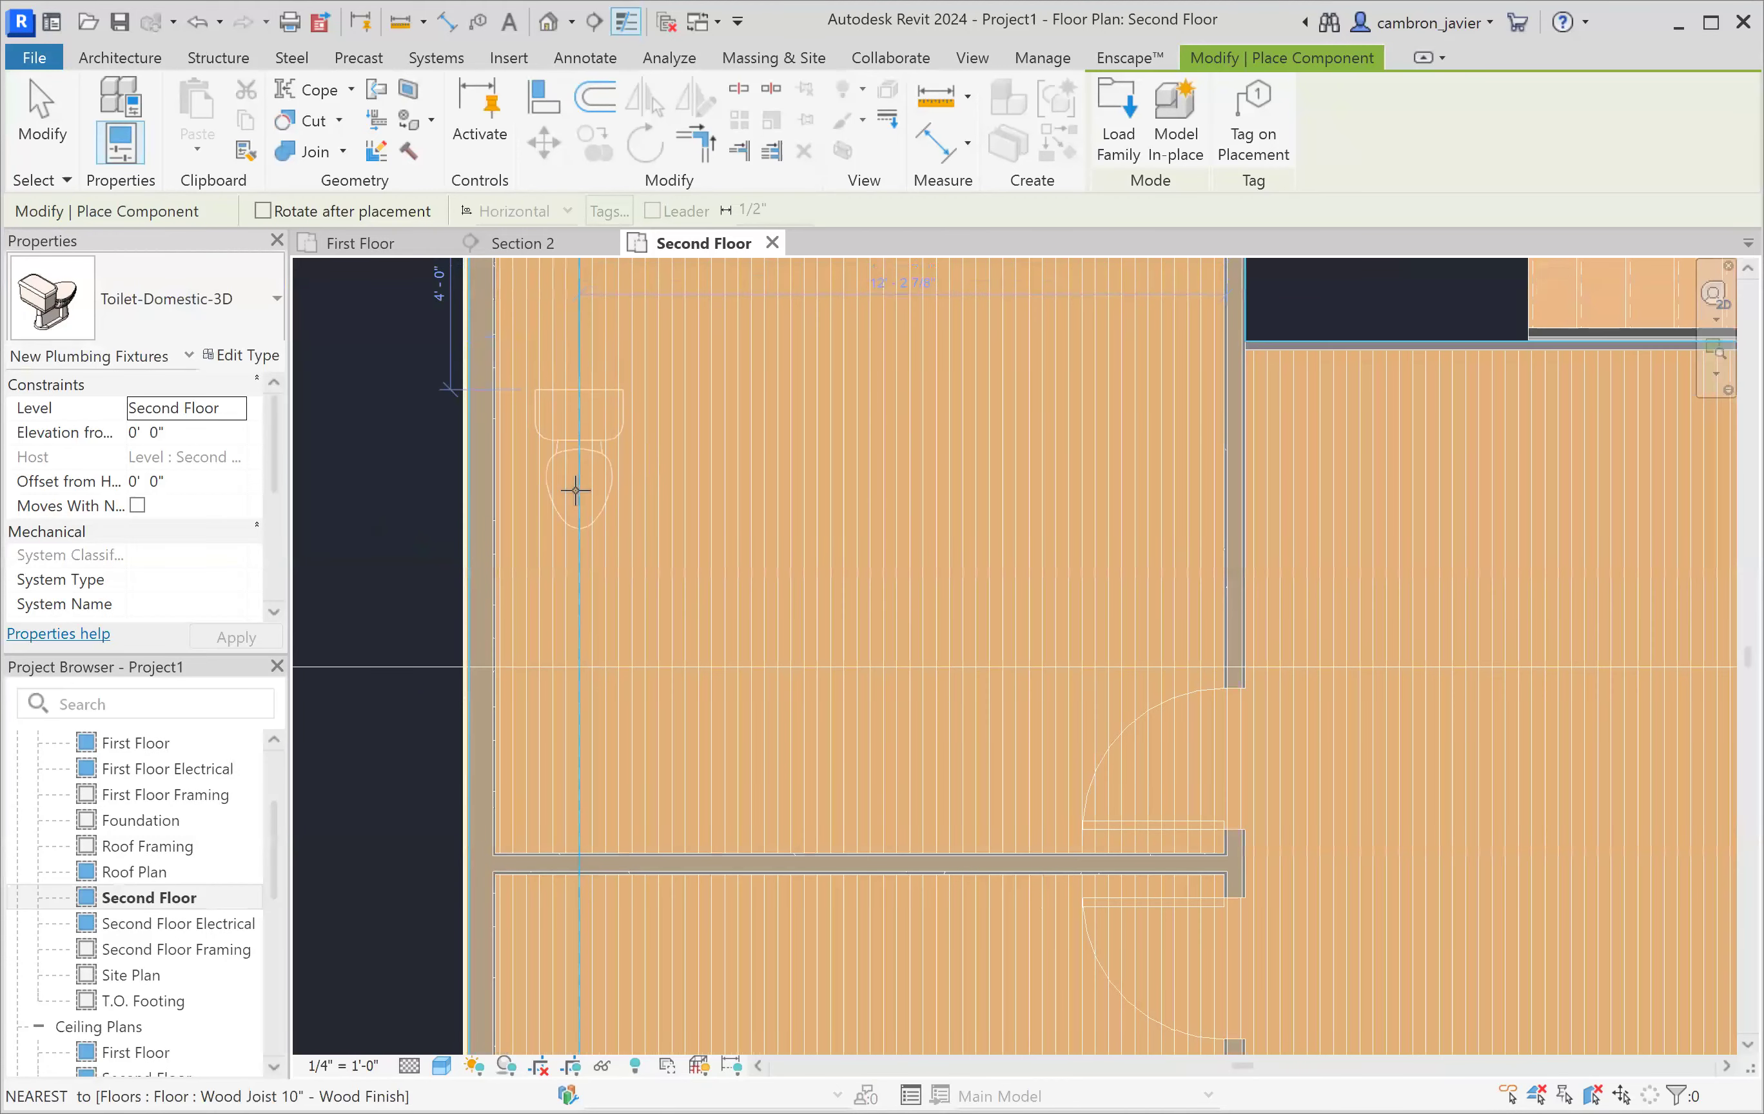
- Place the toilet in the upper-left room, rotated with its tank toward the exterior wall and about 2'-0" from the top wall
{"action": "scroll", "coordinate": [574, 490], "scroll_direction": "down", "scroll_amount": 3}
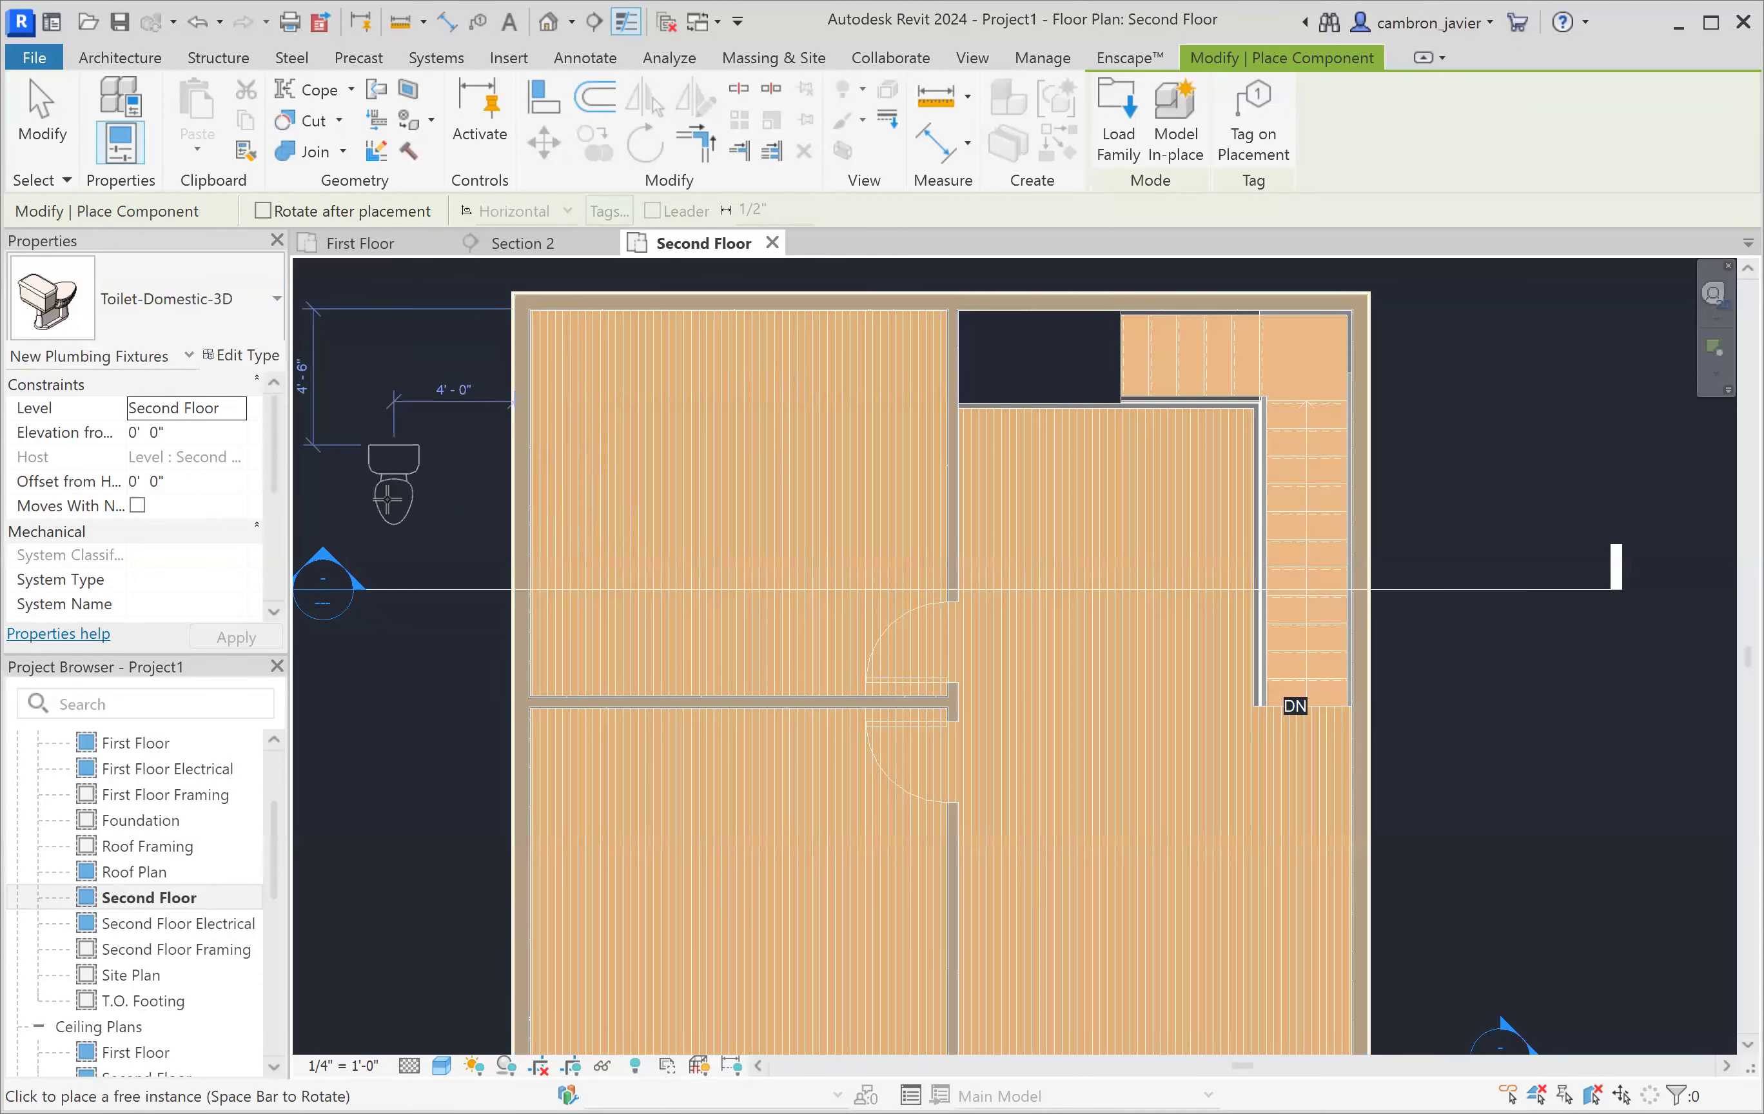
{"action": "key", "text": "space"}
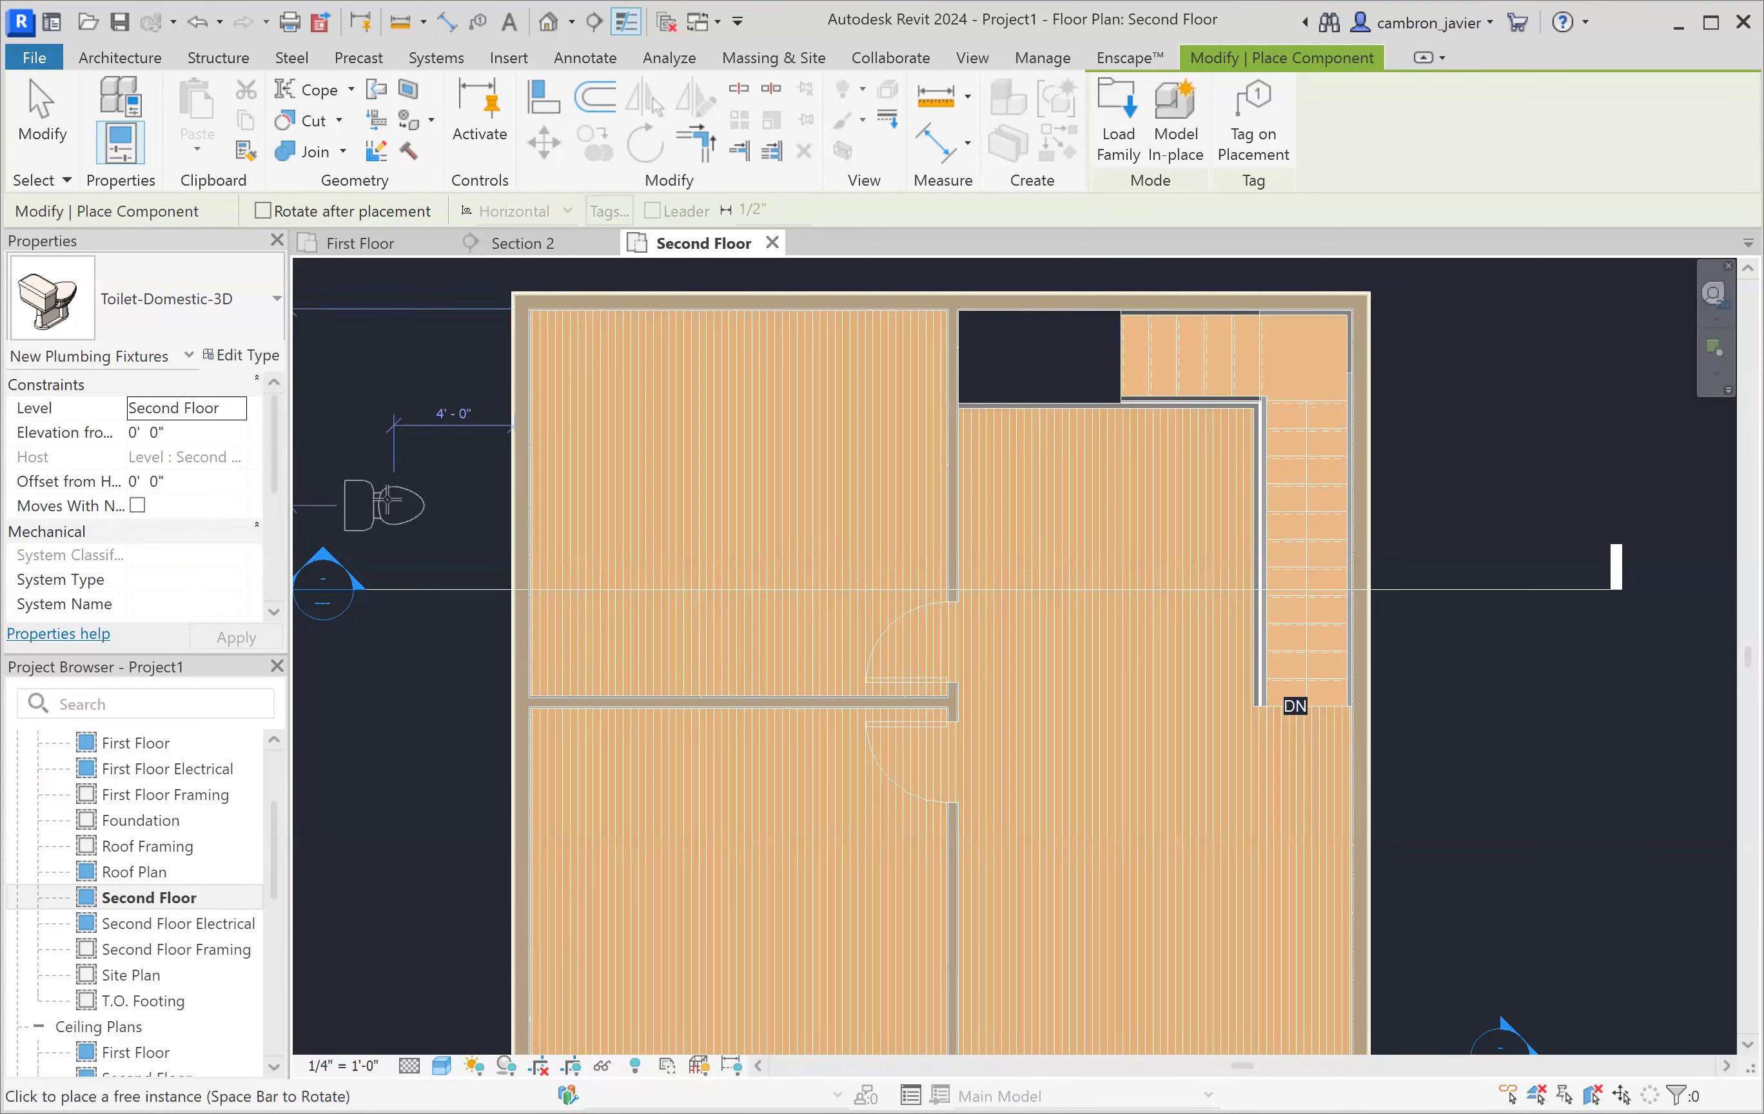
{"action": "left_click", "coordinate": [610, 372]}
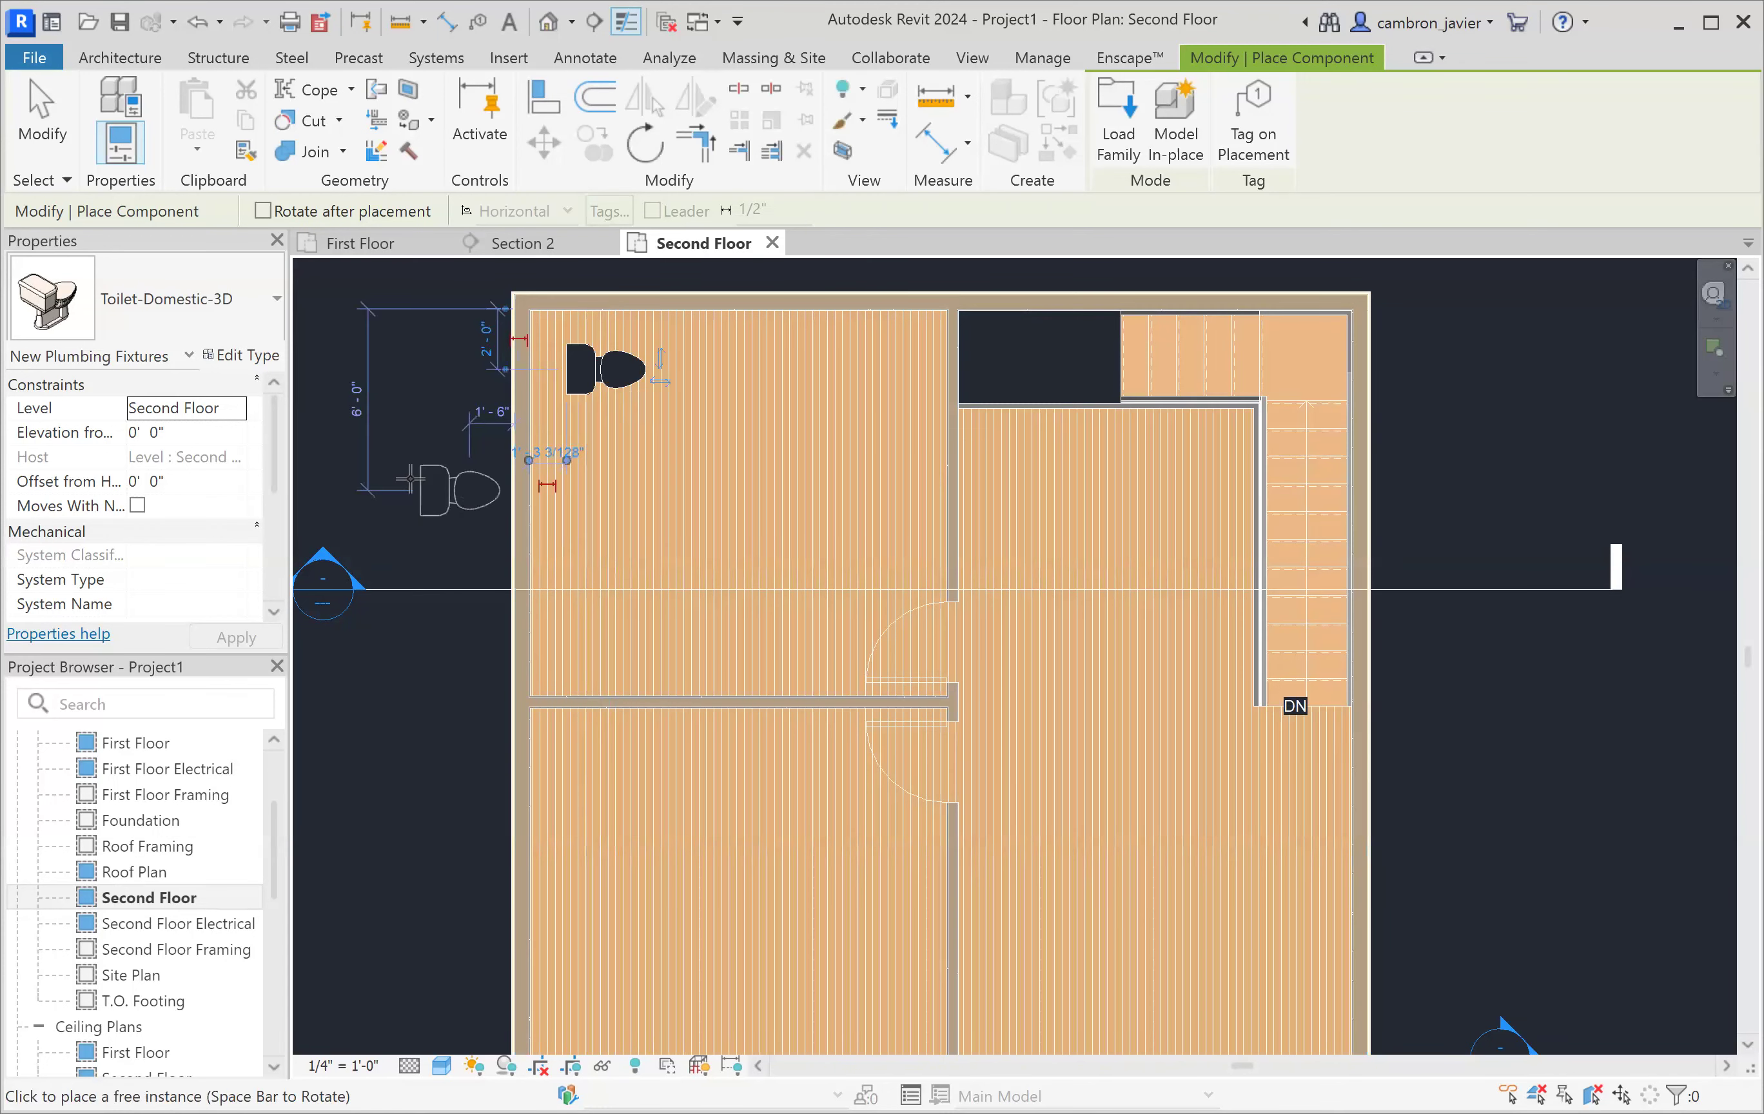
{"action": "scroll", "coordinate": [415, 448], "scroll_direction": "down", "scroll_amount": 2}
{"action": "key", "text": "Escape"}
{"action": "key", "text": "Escape"}
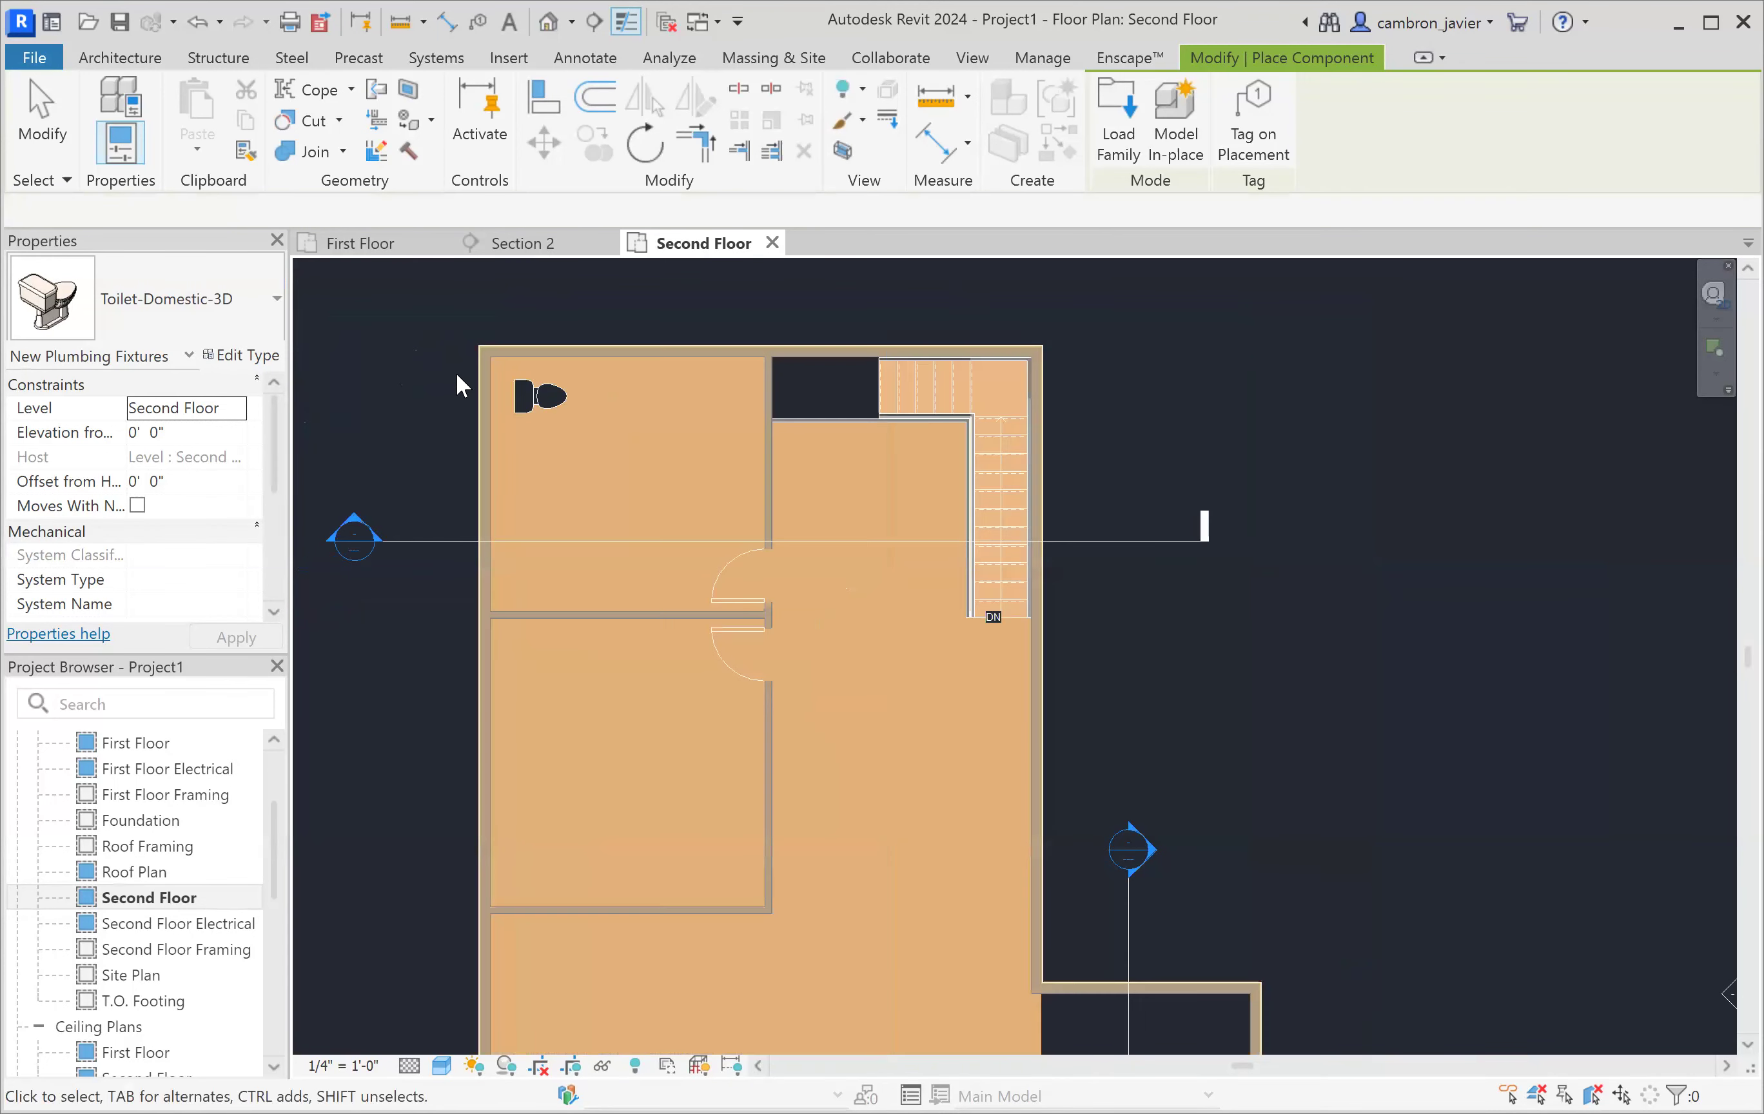
- Move the toilet so the back of its tank sits flush against the inner face of the left exterior wall
{"action": "scroll", "coordinate": [460, 347], "scroll_direction": "up", "scroll_amount": 5}
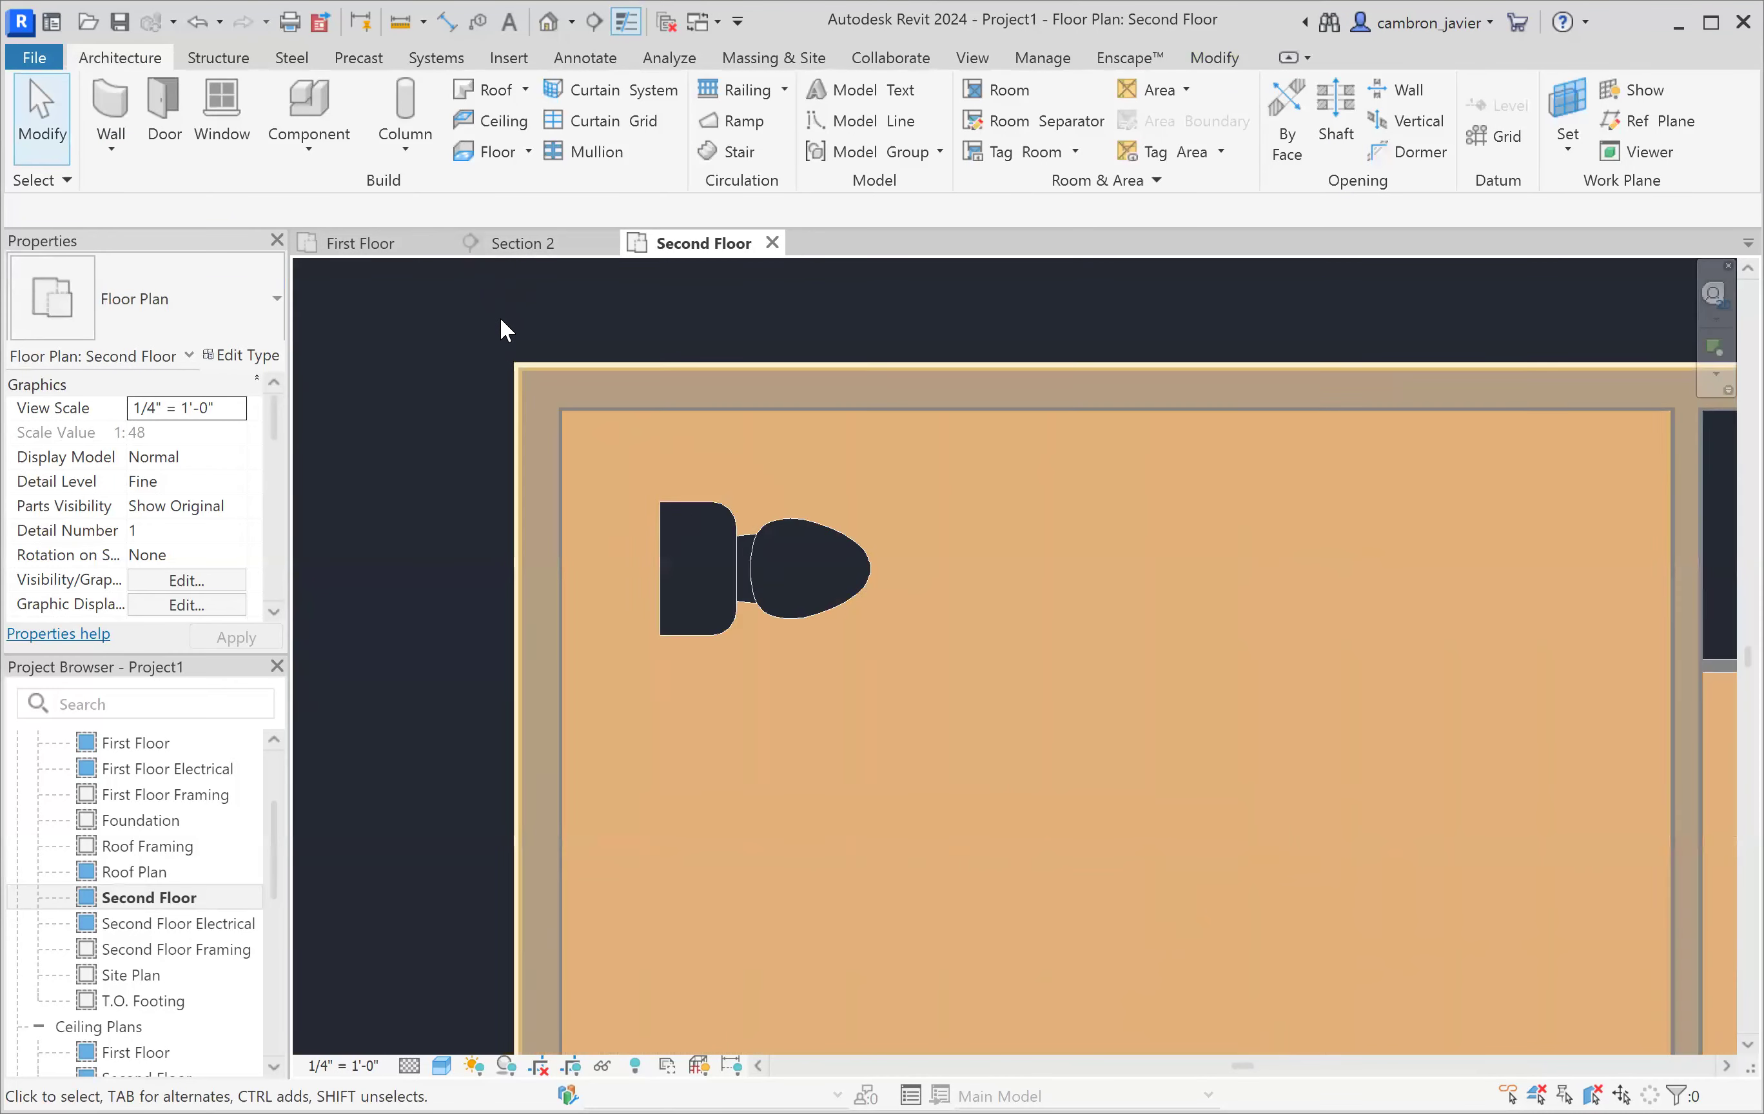
{"action": "scroll", "coordinate": [501, 321], "scroll_direction": "up", "scroll_amount": 1}
{"action": "left_click", "coordinate": [760, 619]}
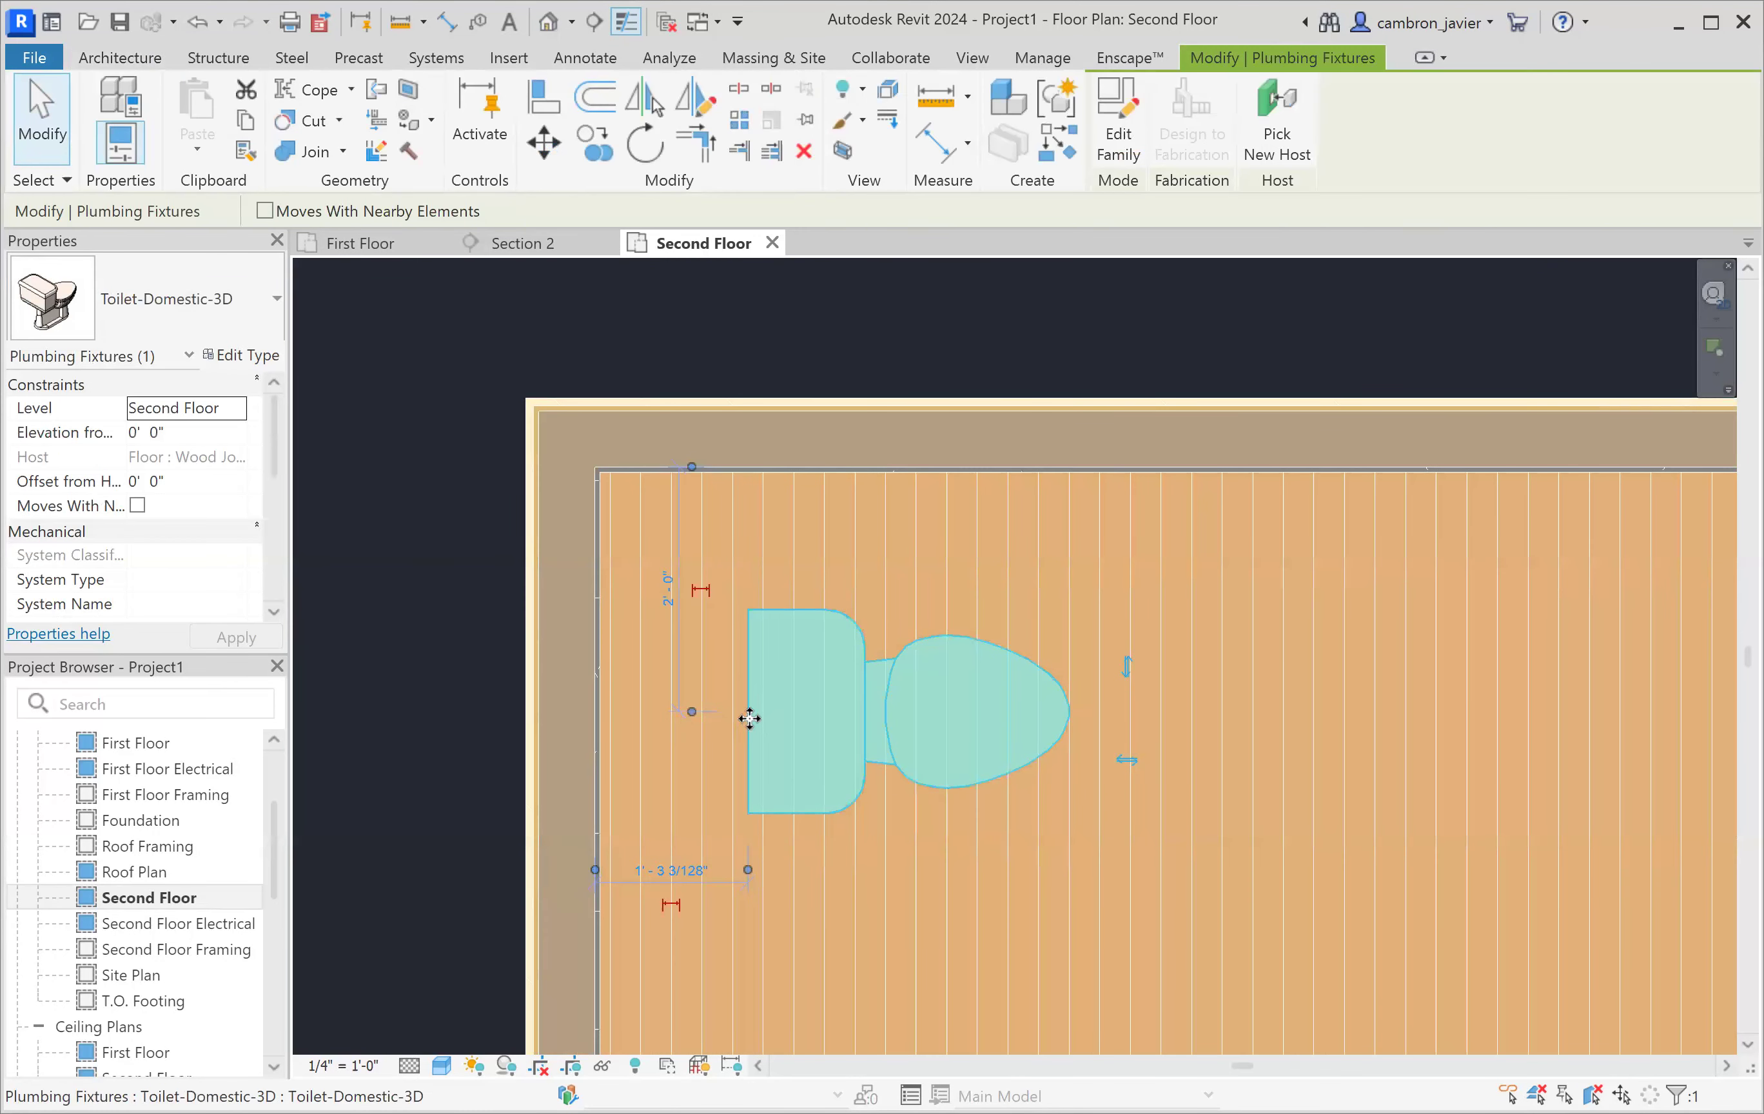
{"action": "key", "text": "m"}
{"action": "key", "text": "v"}
{"action": "left_click", "coordinate": [746, 713]}
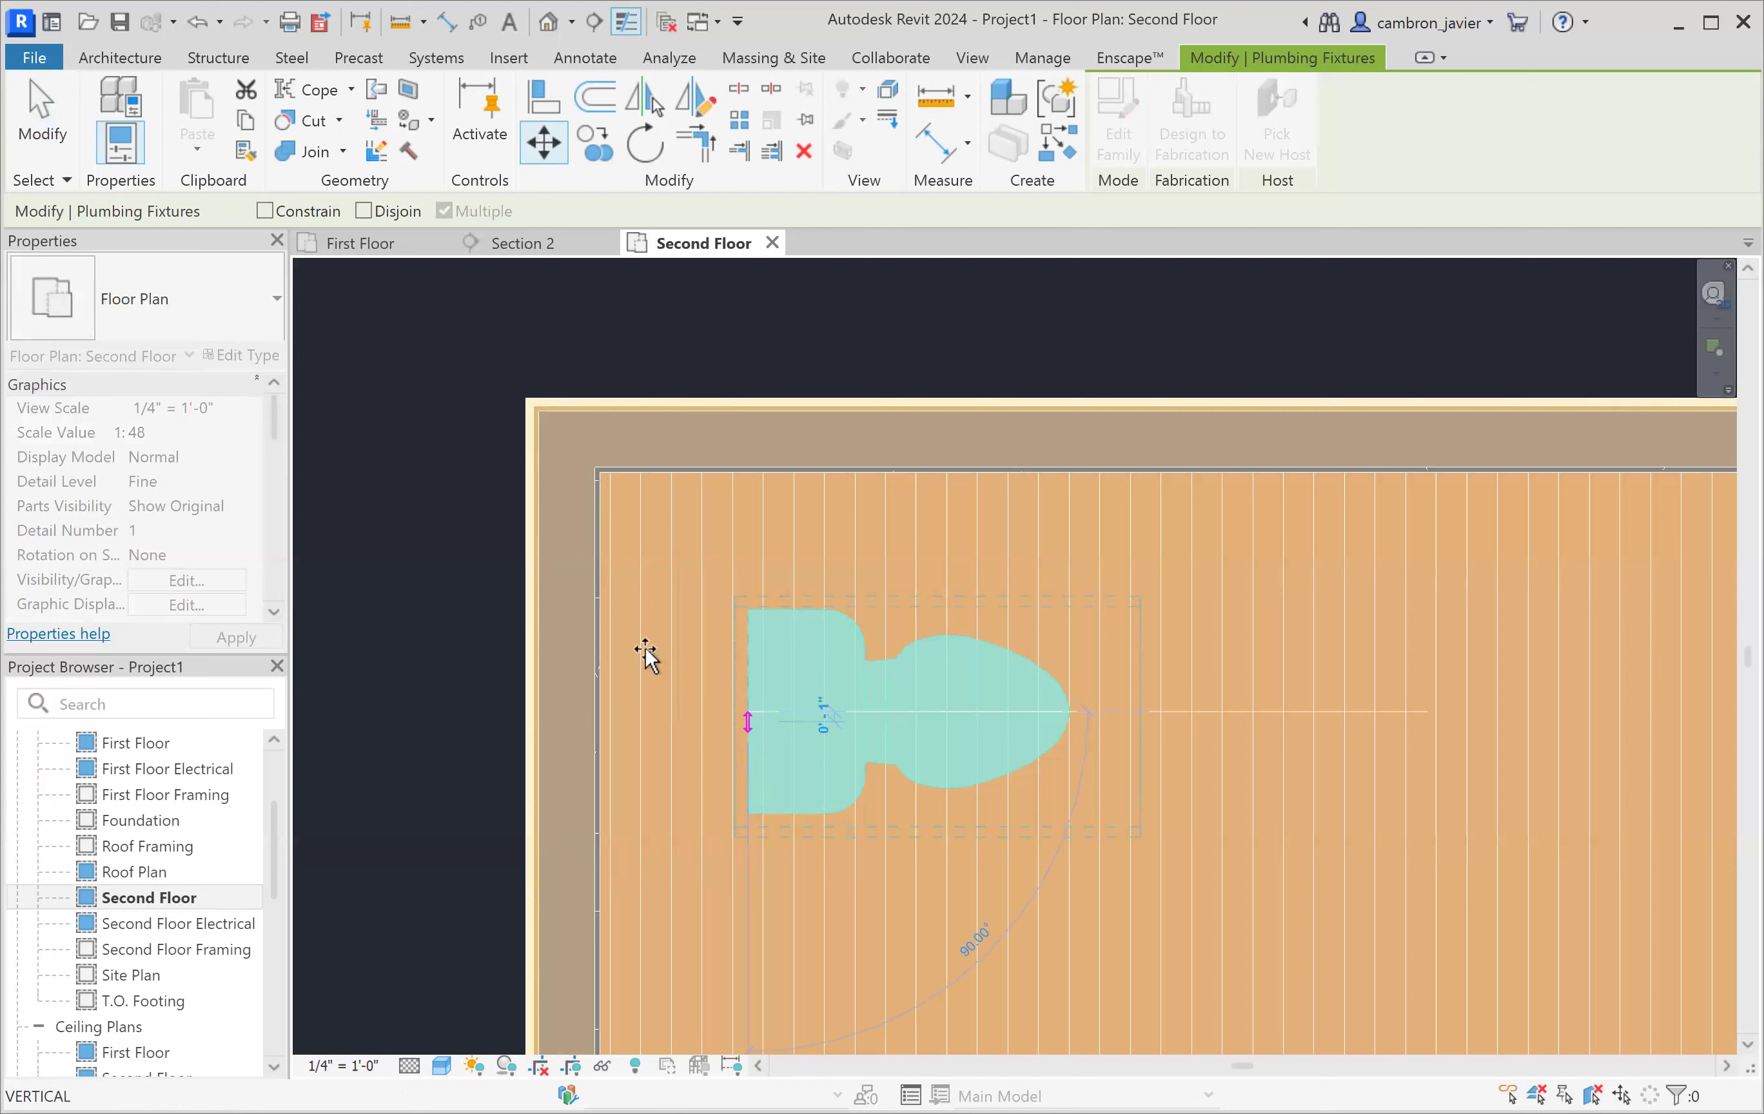
{"action": "left_click", "coordinate": [597, 653]}
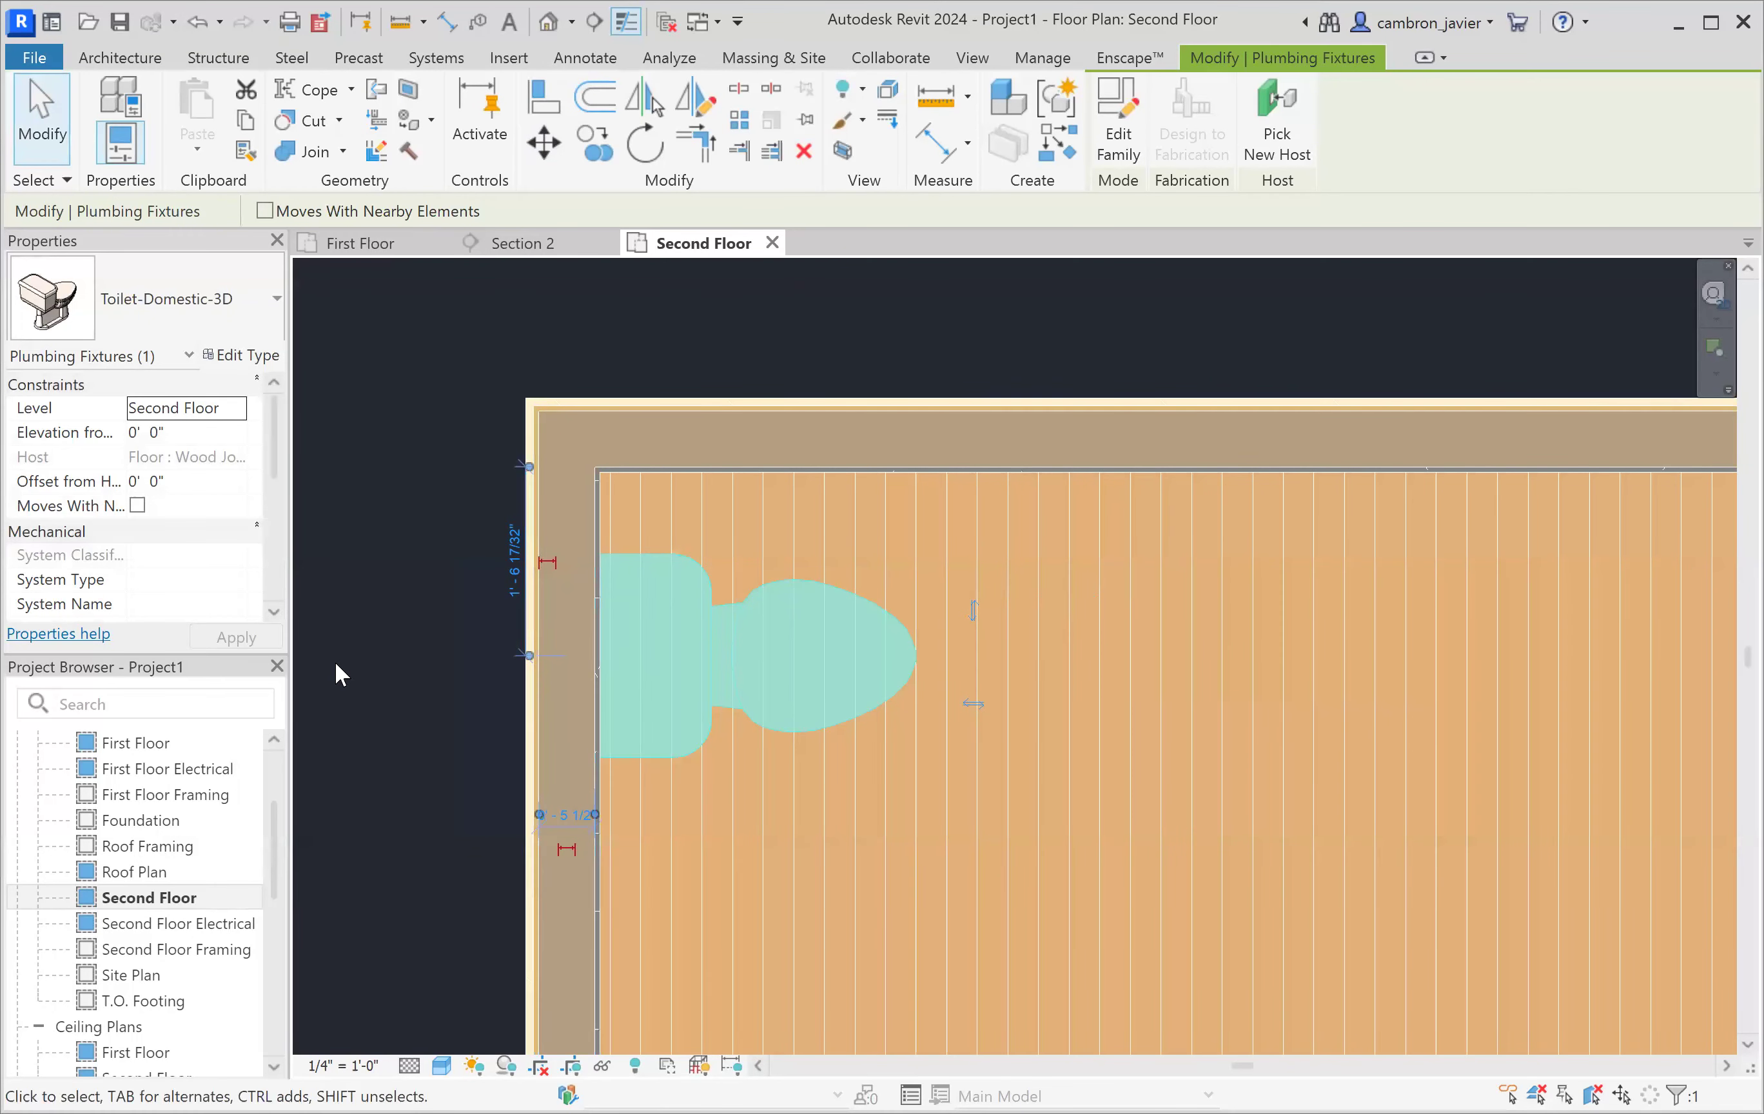
{"action": "left_click", "coordinate": [366, 641]}
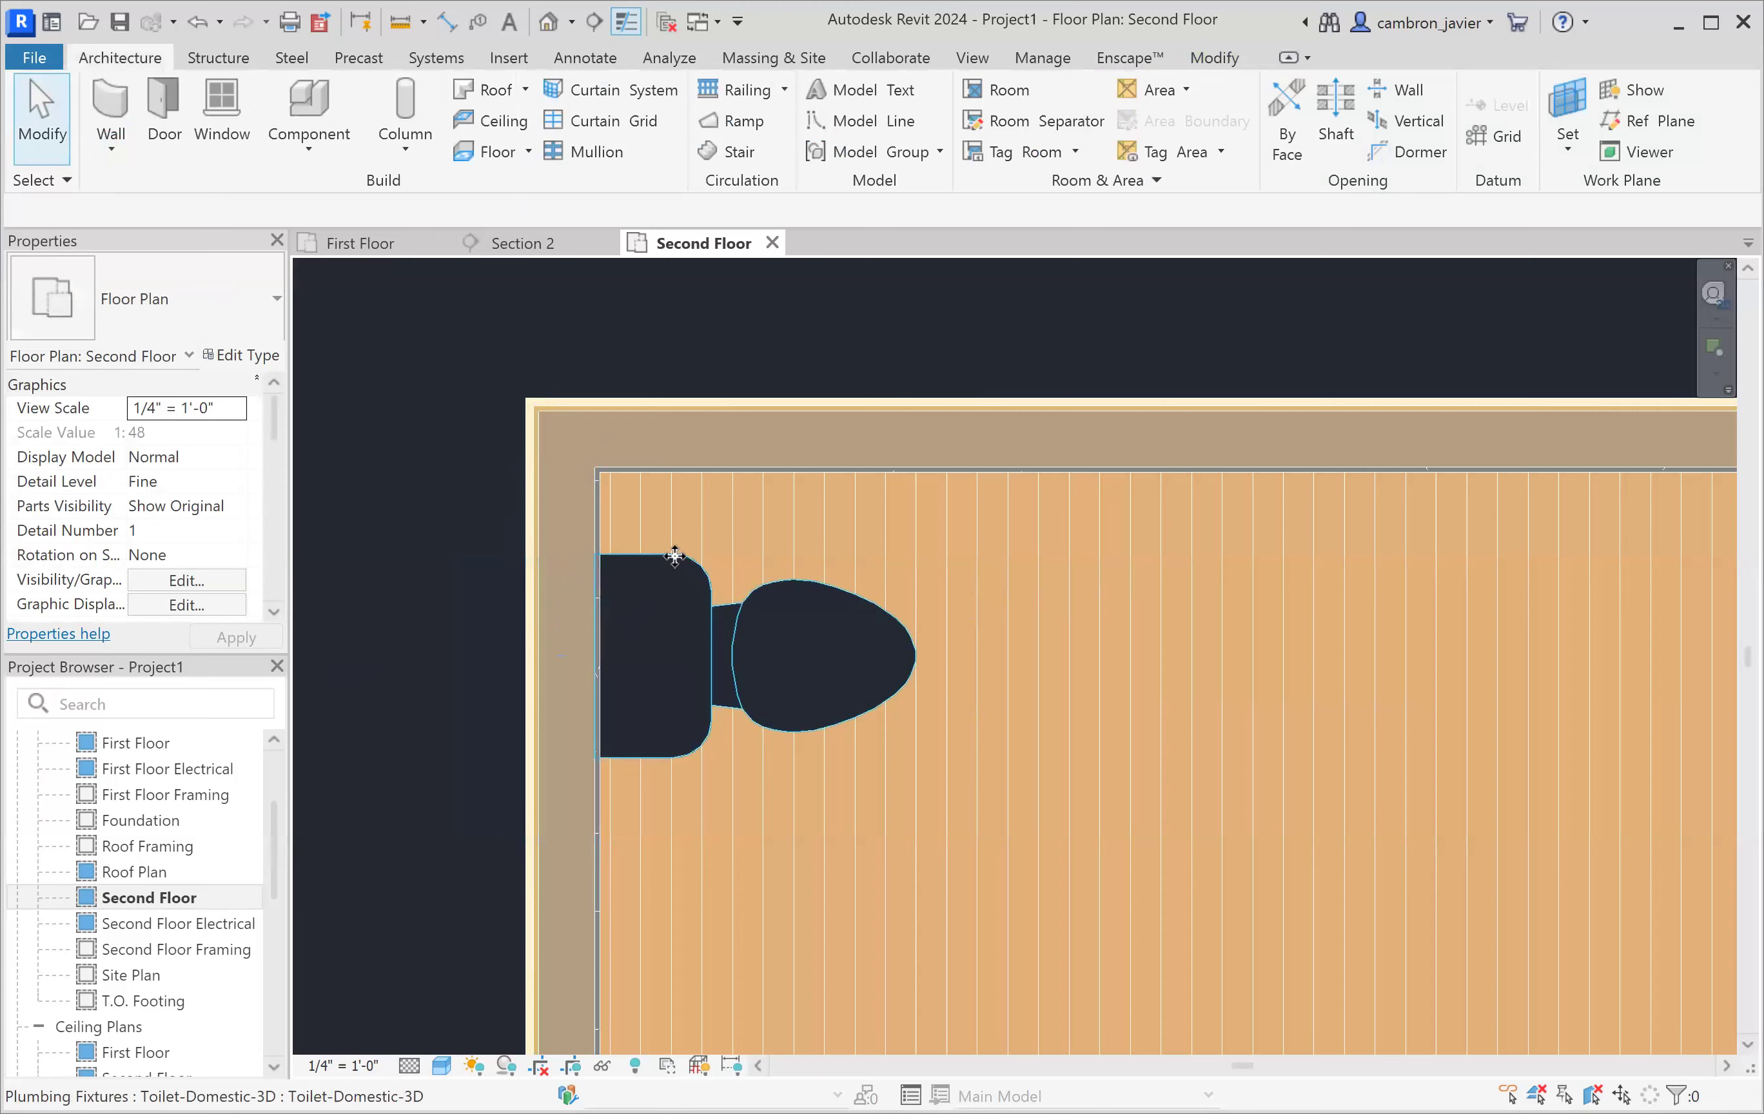
- Set the distance from the top wall to the toilet's centerline to 16 inches
{"action": "left_click", "coordinate": [675, 556]}
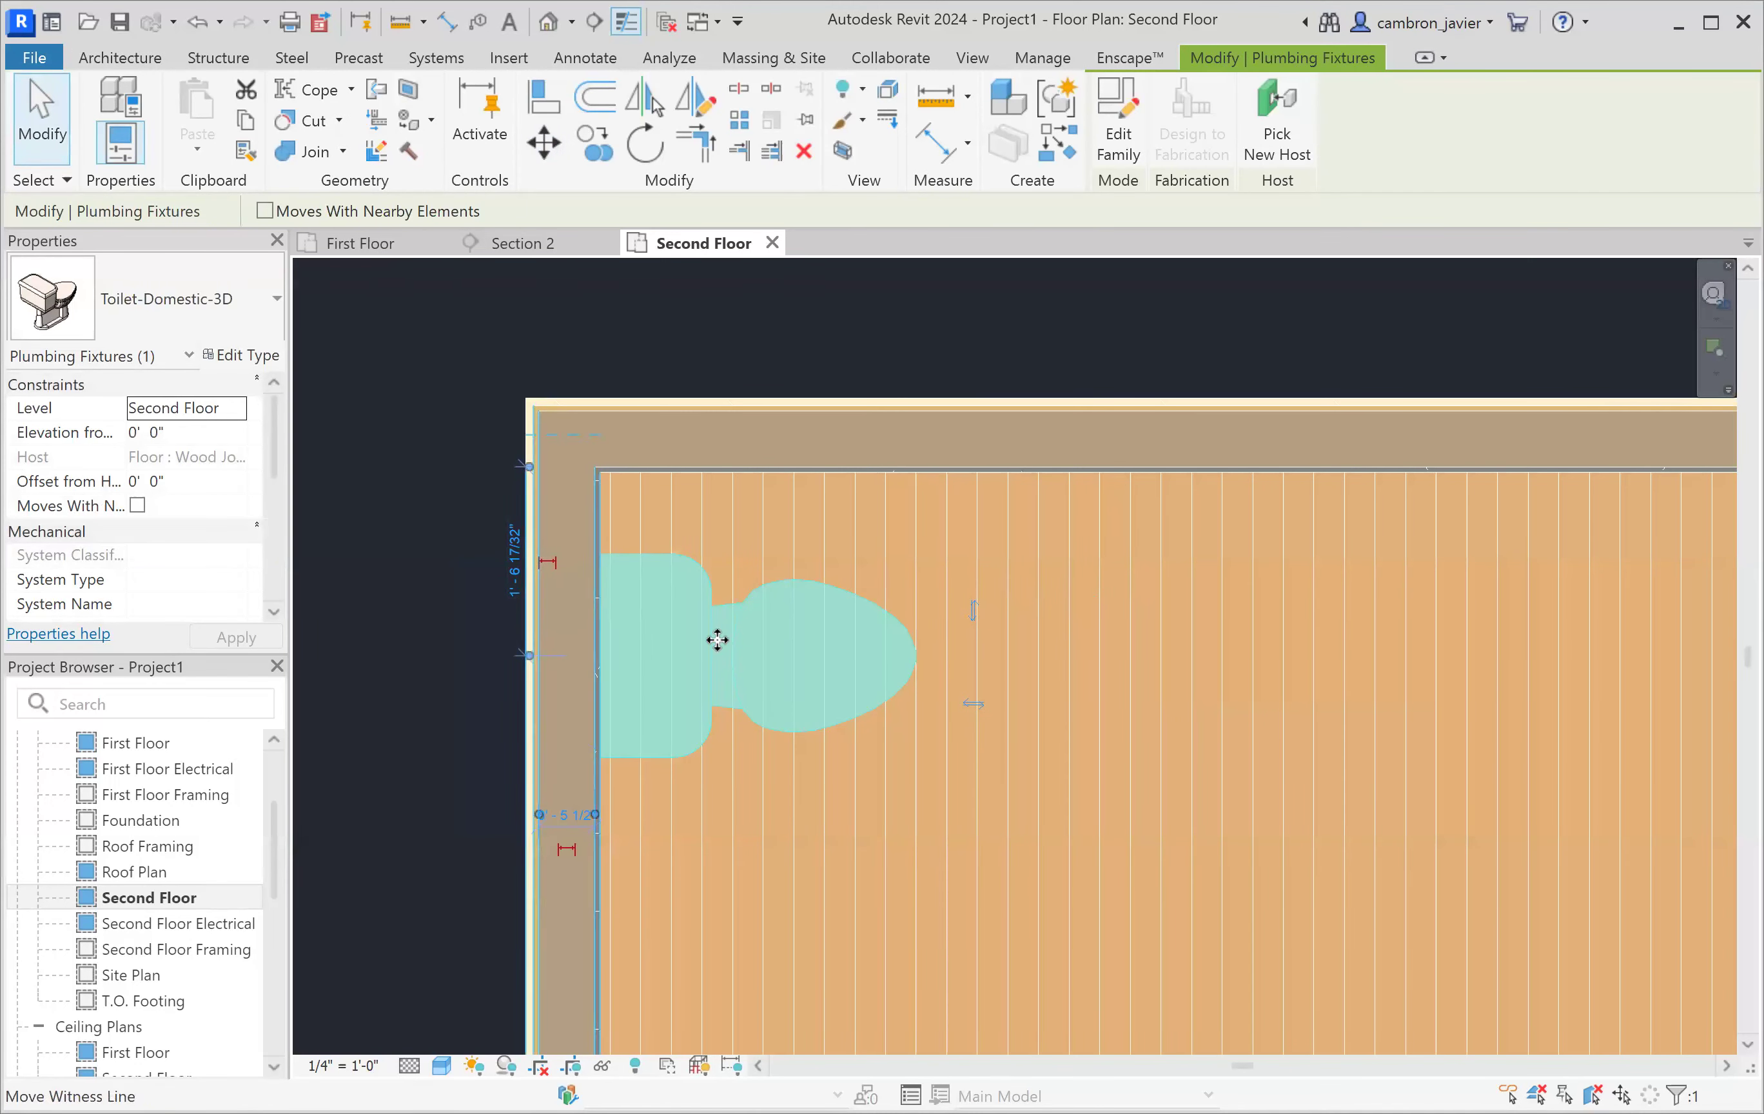
{"action": "left_click", "coordinate": [508, 560]}
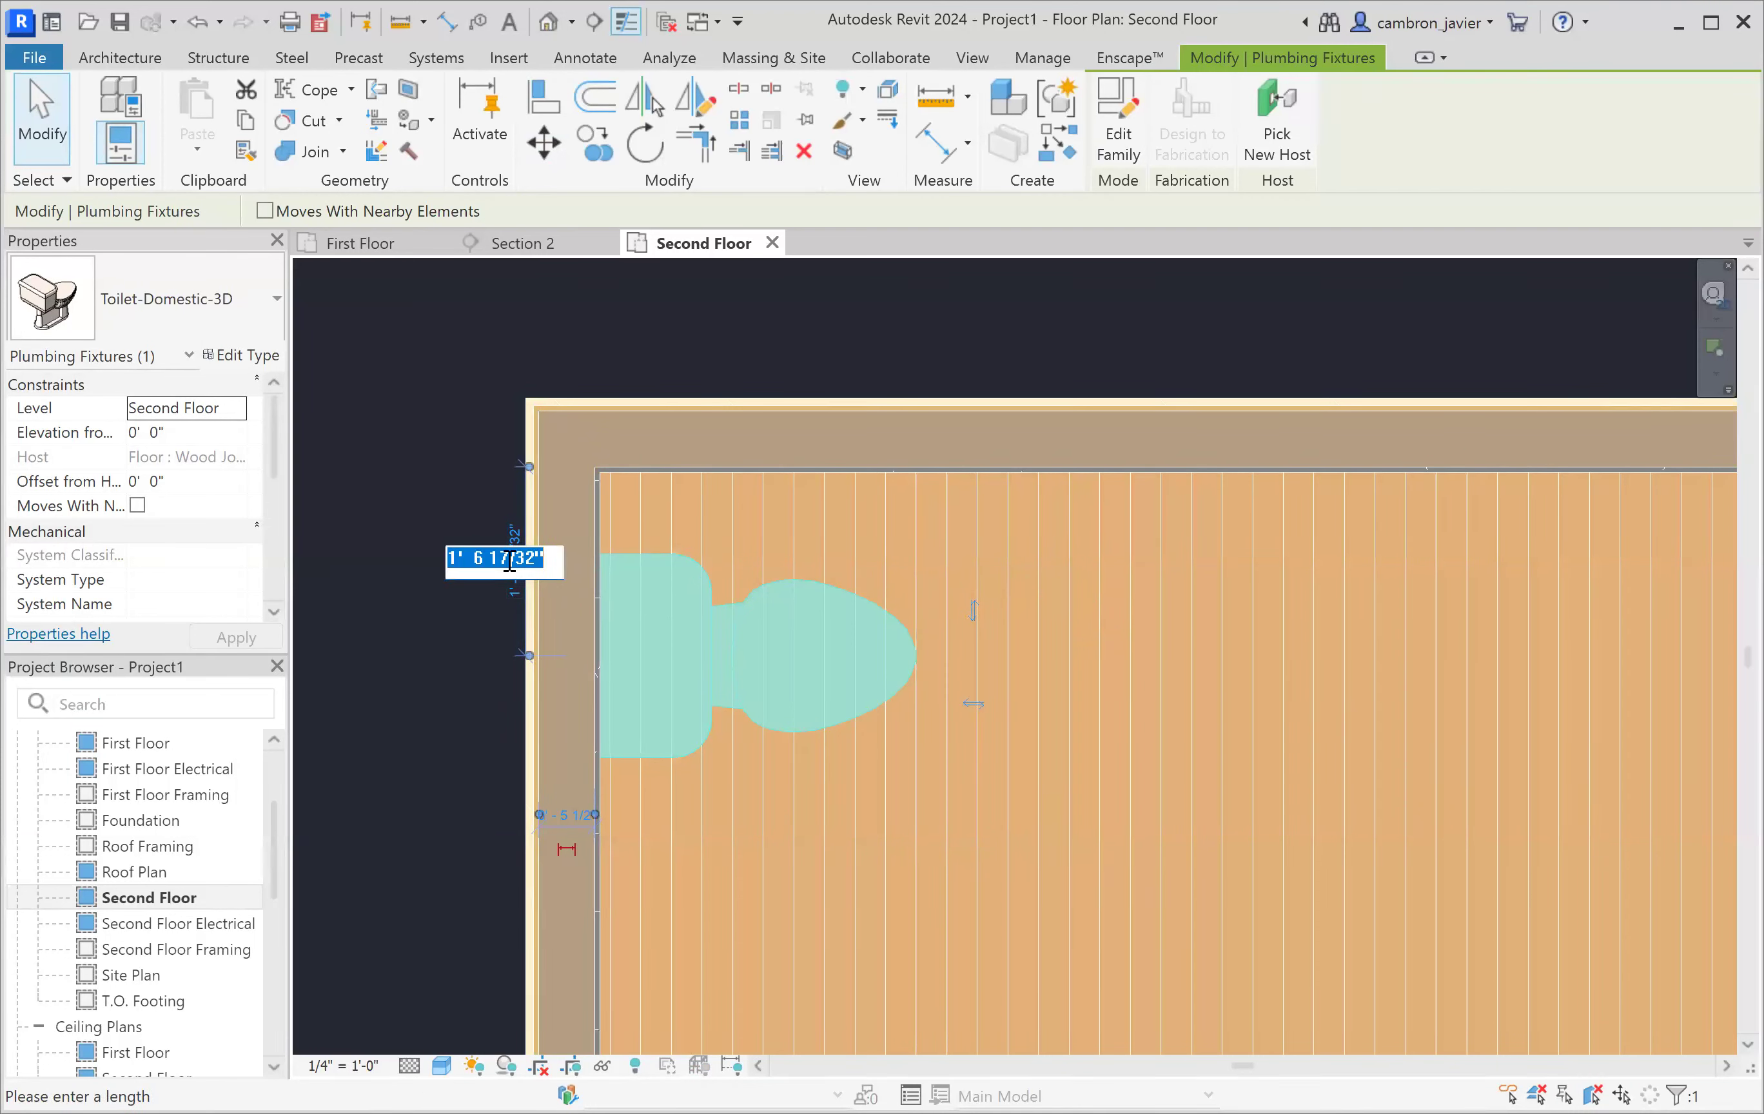
{"action": "type", "text": "0 16"}
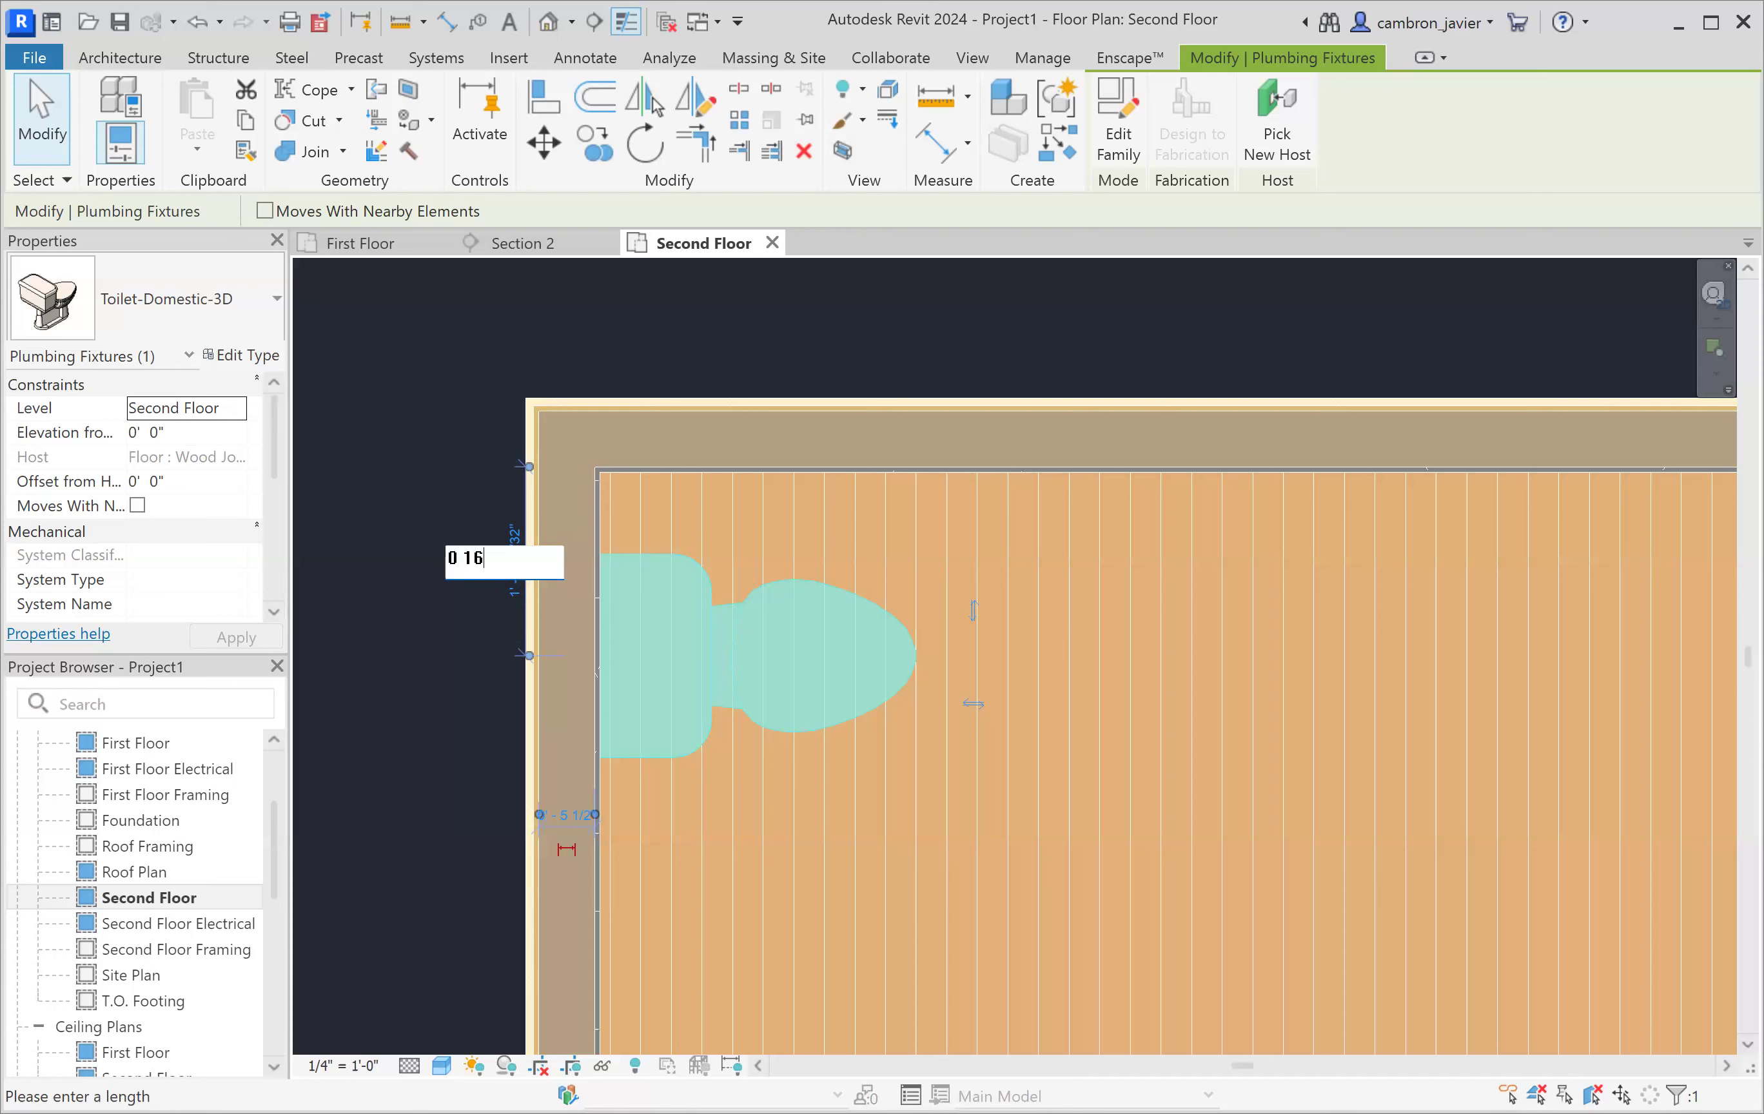
{"action": "key", "text": "Return"}
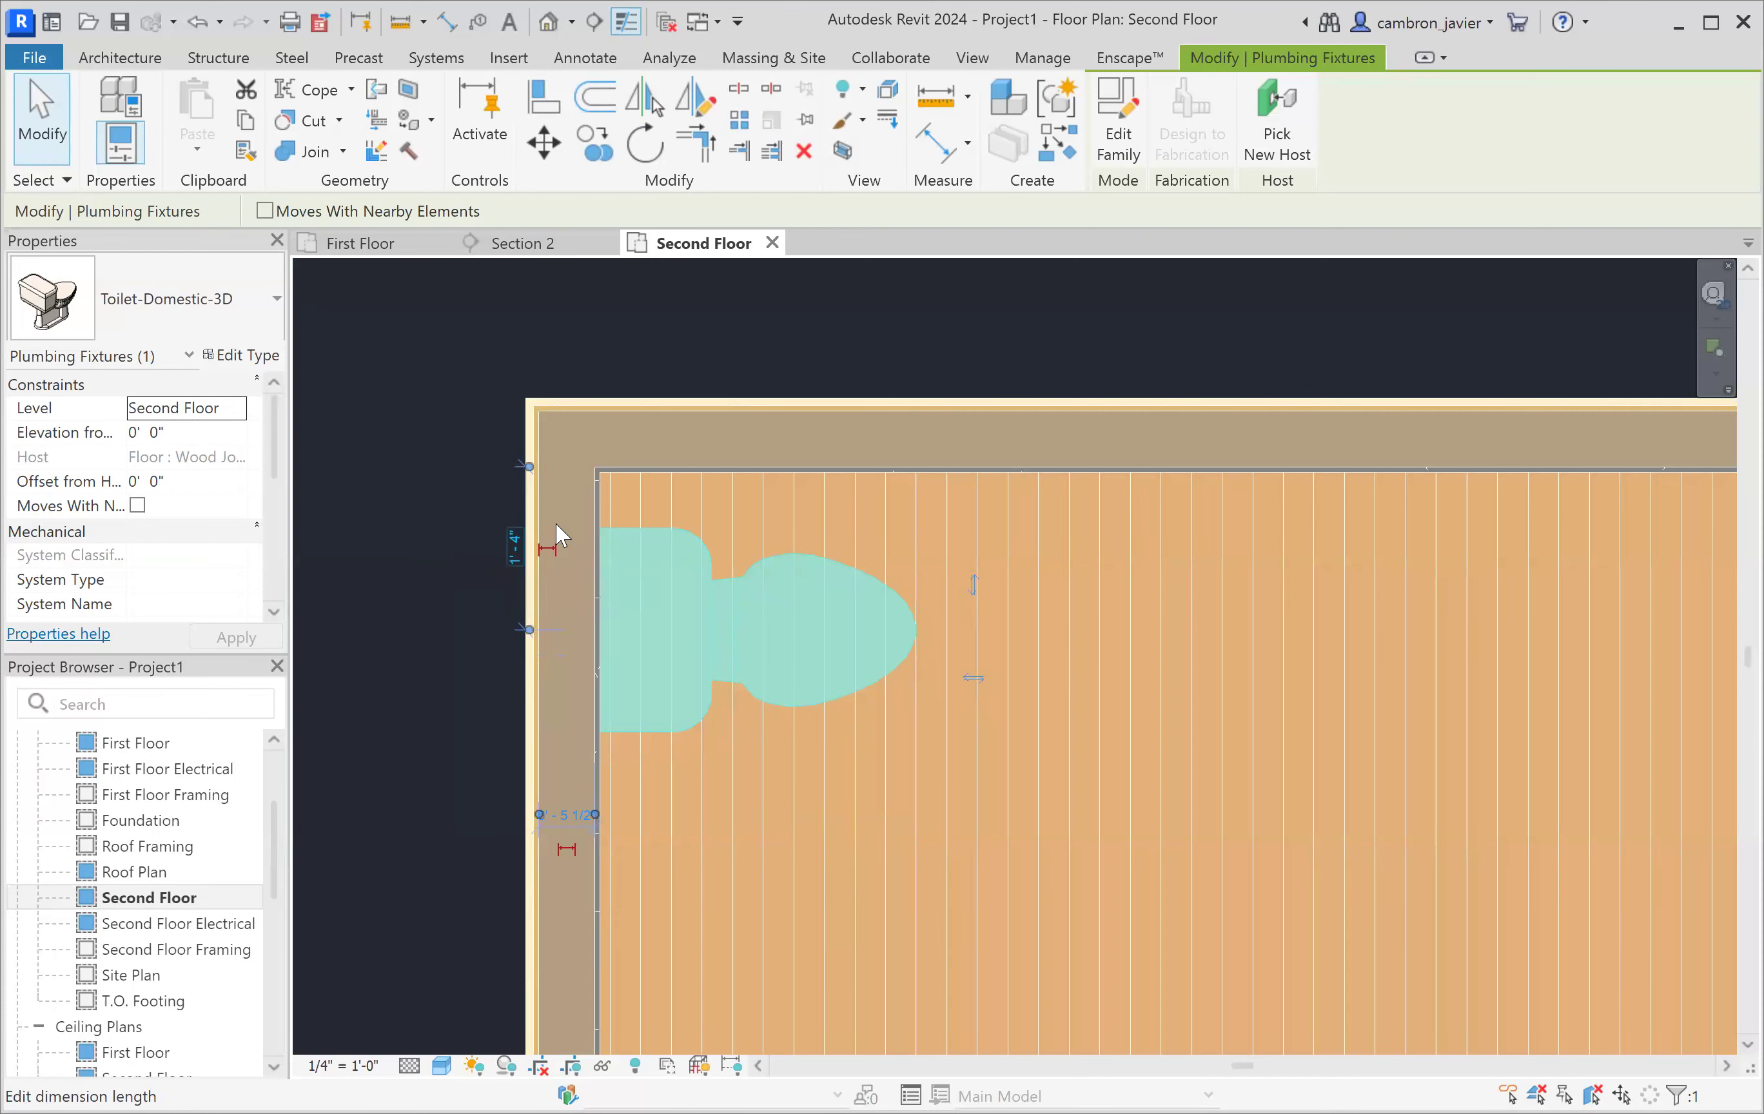
{"action": "scroll", "coordinate": [612, 472], "scroll_direction": "up", "scroll_amount": 1}
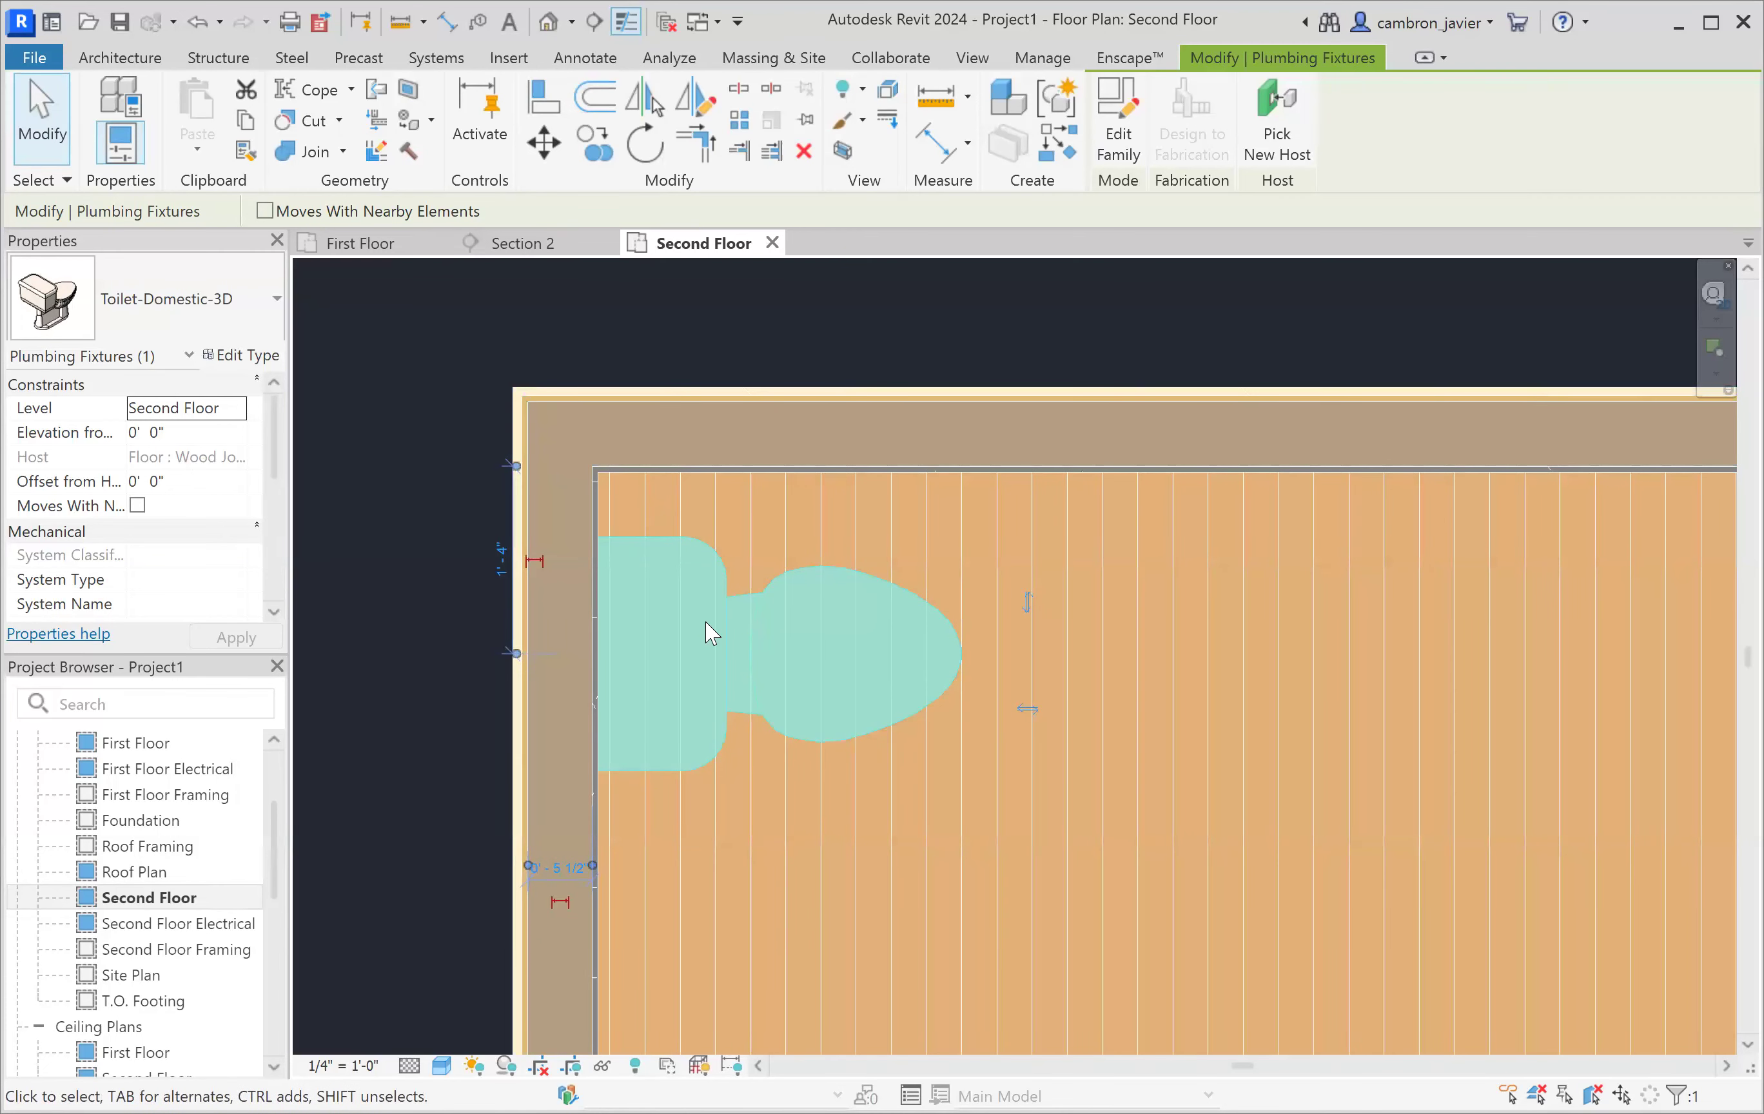
{"action": "scroll", "coordinate": [706, 623], "scroll_direction": "down", "scroll_amount": 6}
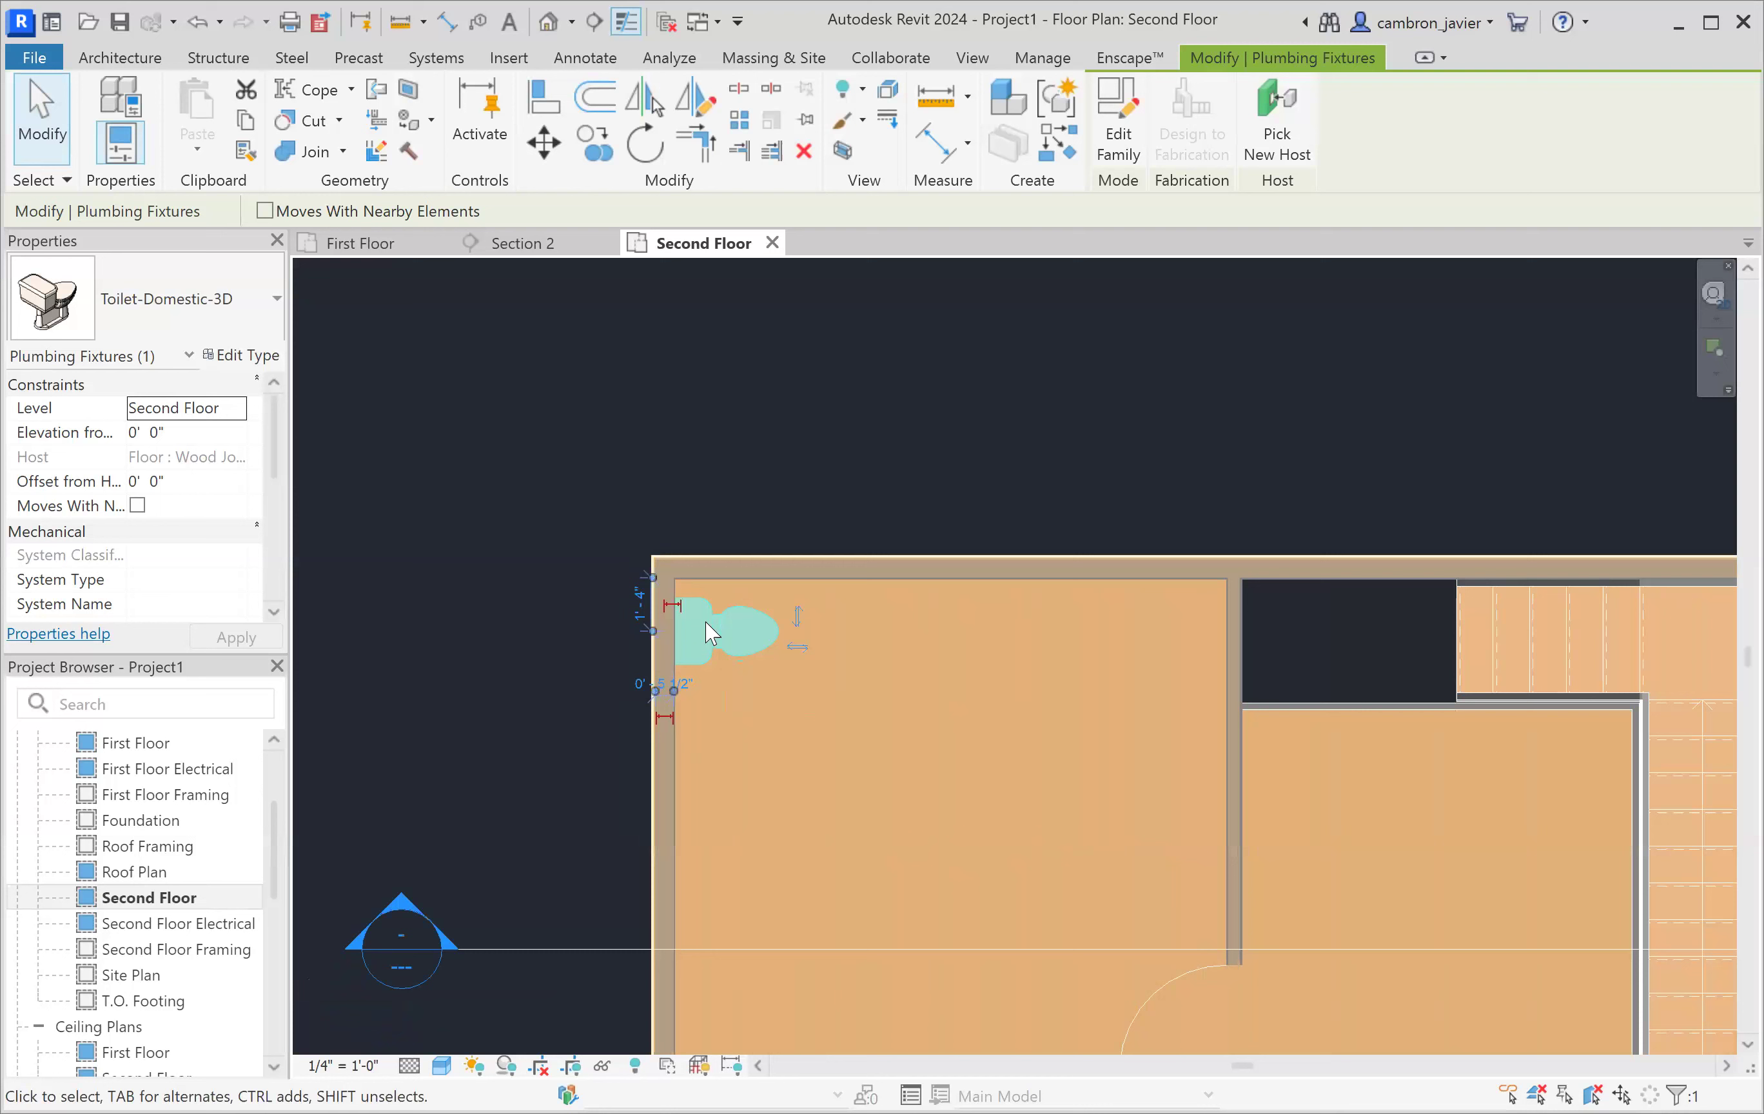
{"action": "scroll", "coordinate": [707, 623], "scroll_direction": "down", "scroll_amount": 1}
{"action": "left_click", "coordinate": [459, 618]}
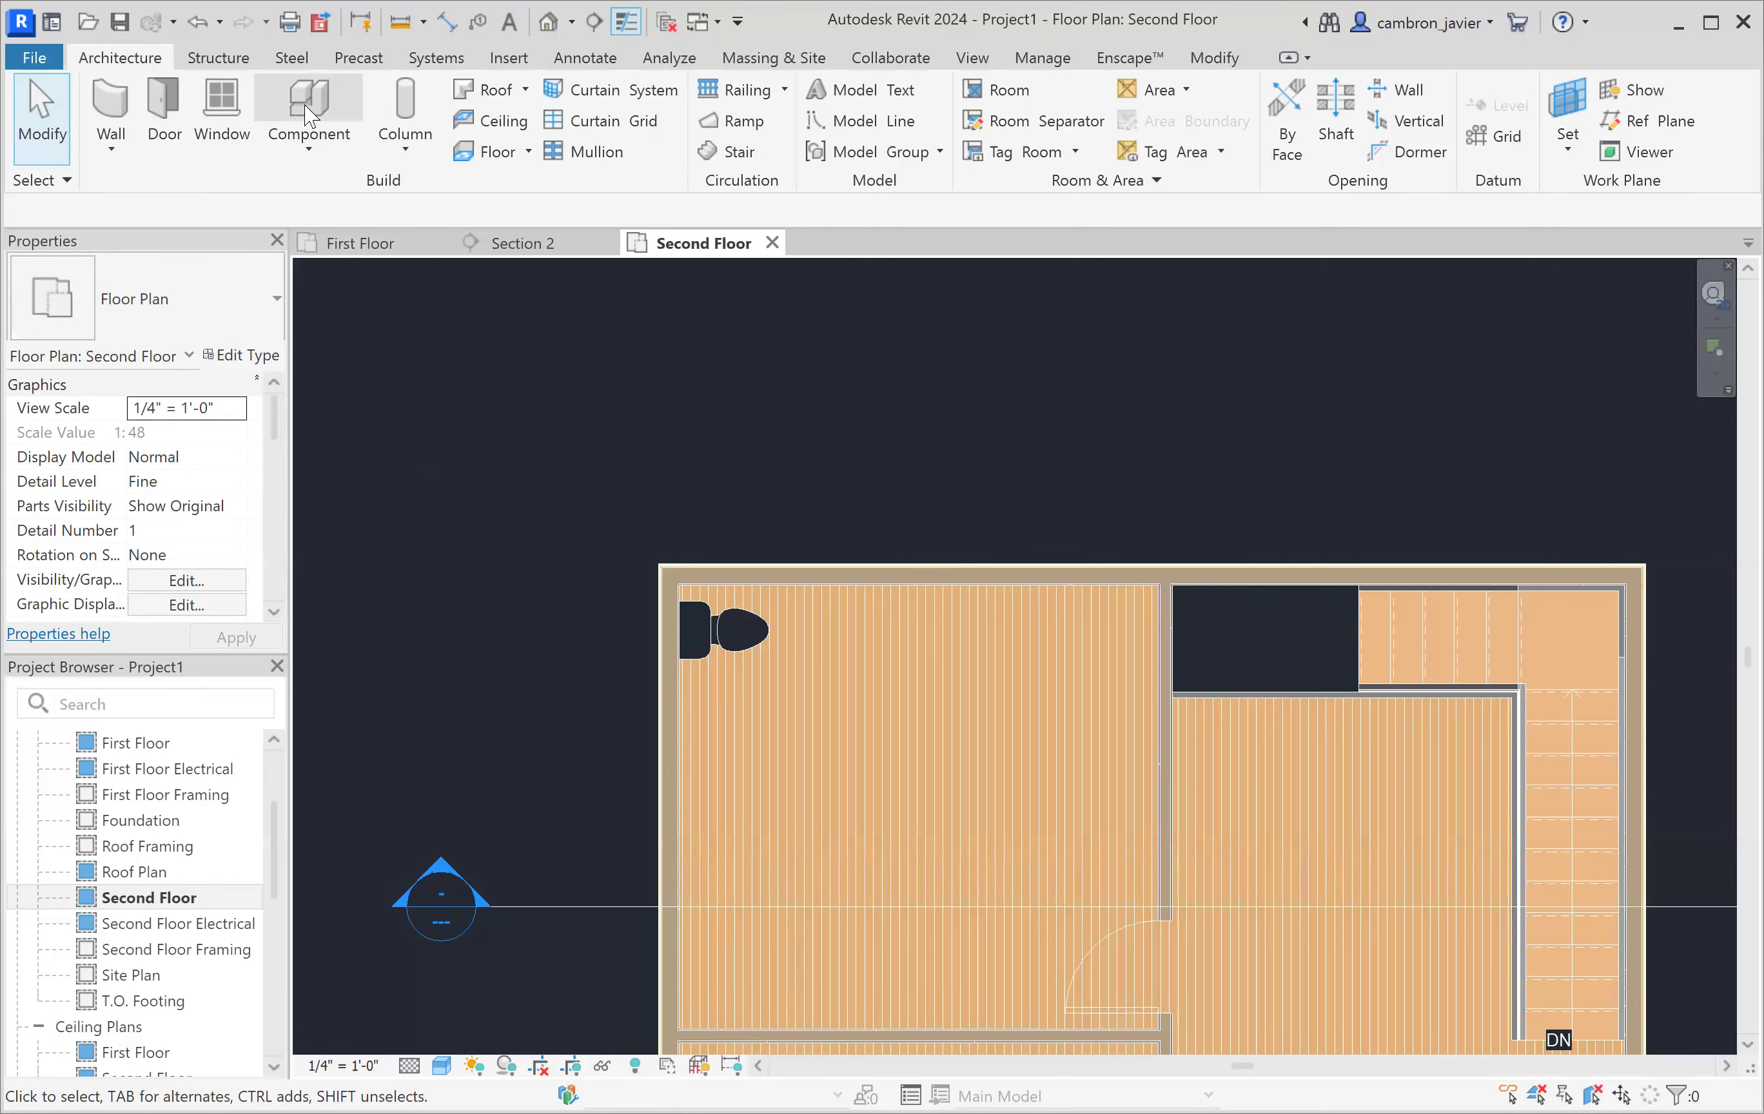
- Place a Tub-Rectangular-3D on the bathroom's left exterior wall, close to the partition below, with its drain end toward the partition
{"action": "left_click", "coordinate": [324, 116]}
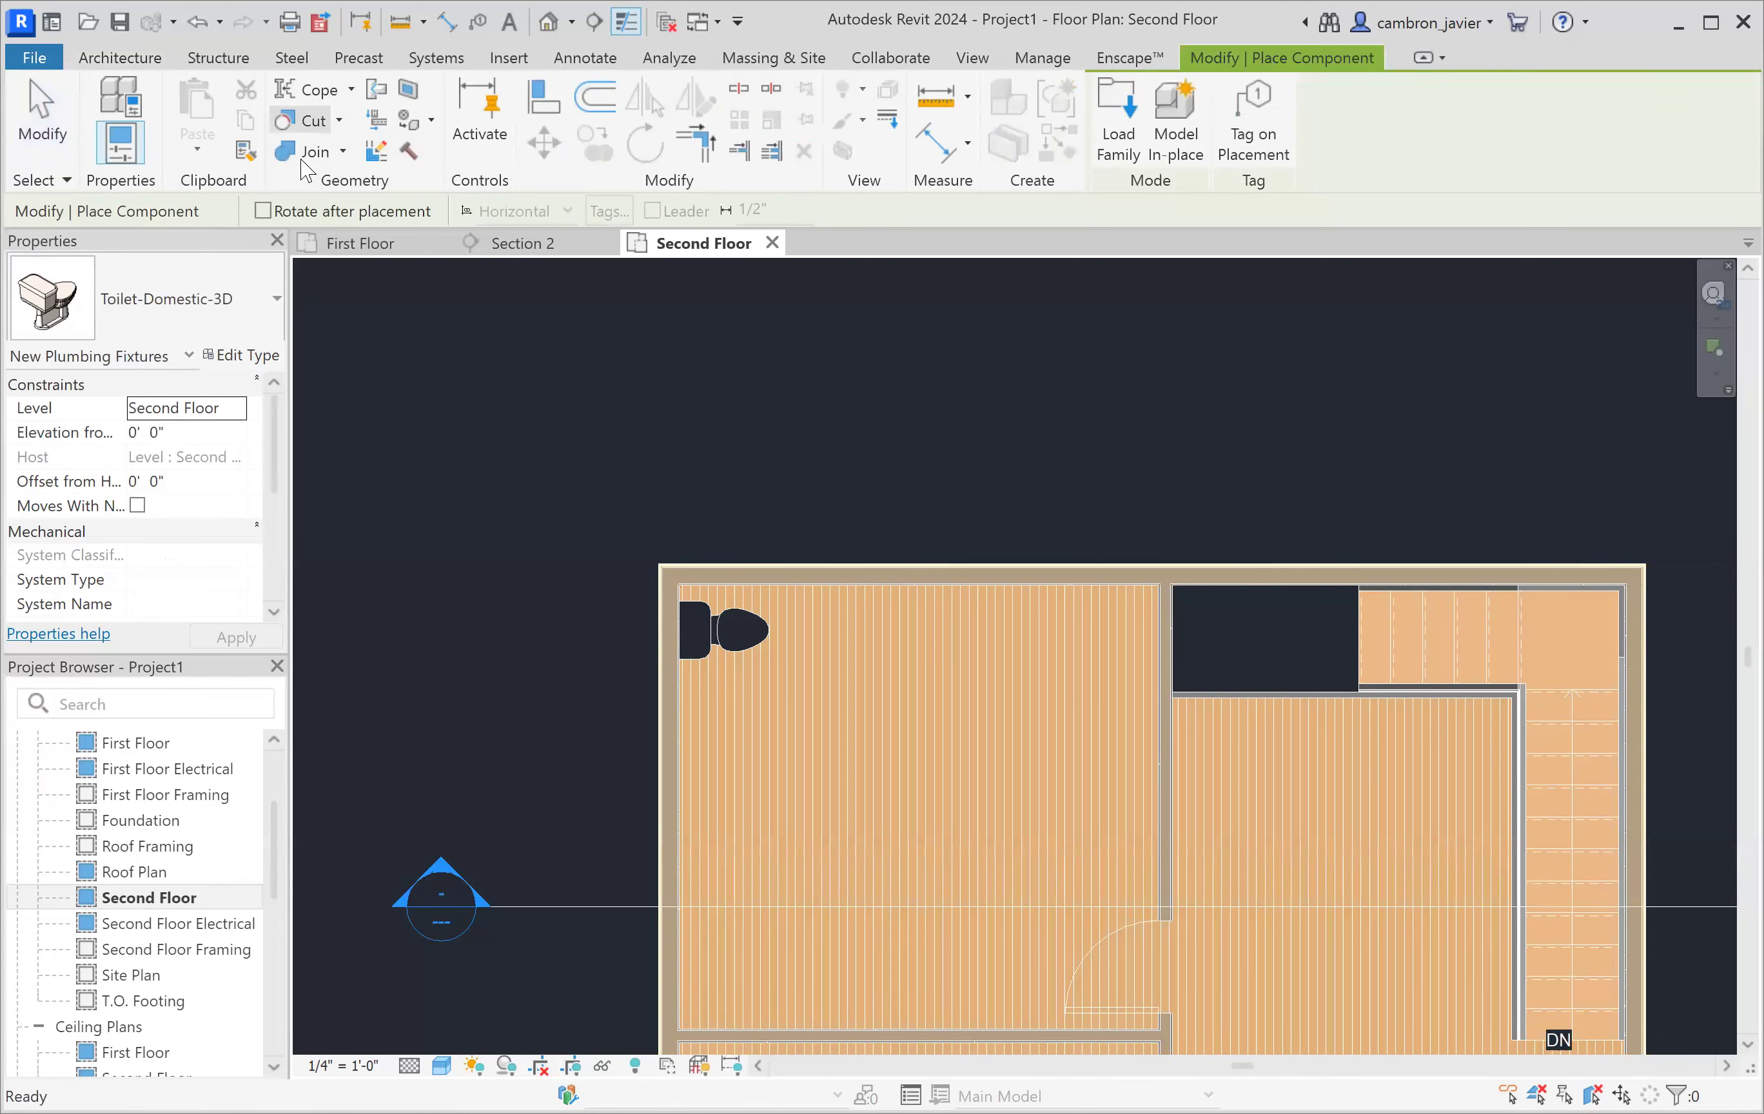
{"action": "left_click", "coordinate": [185, 299]}
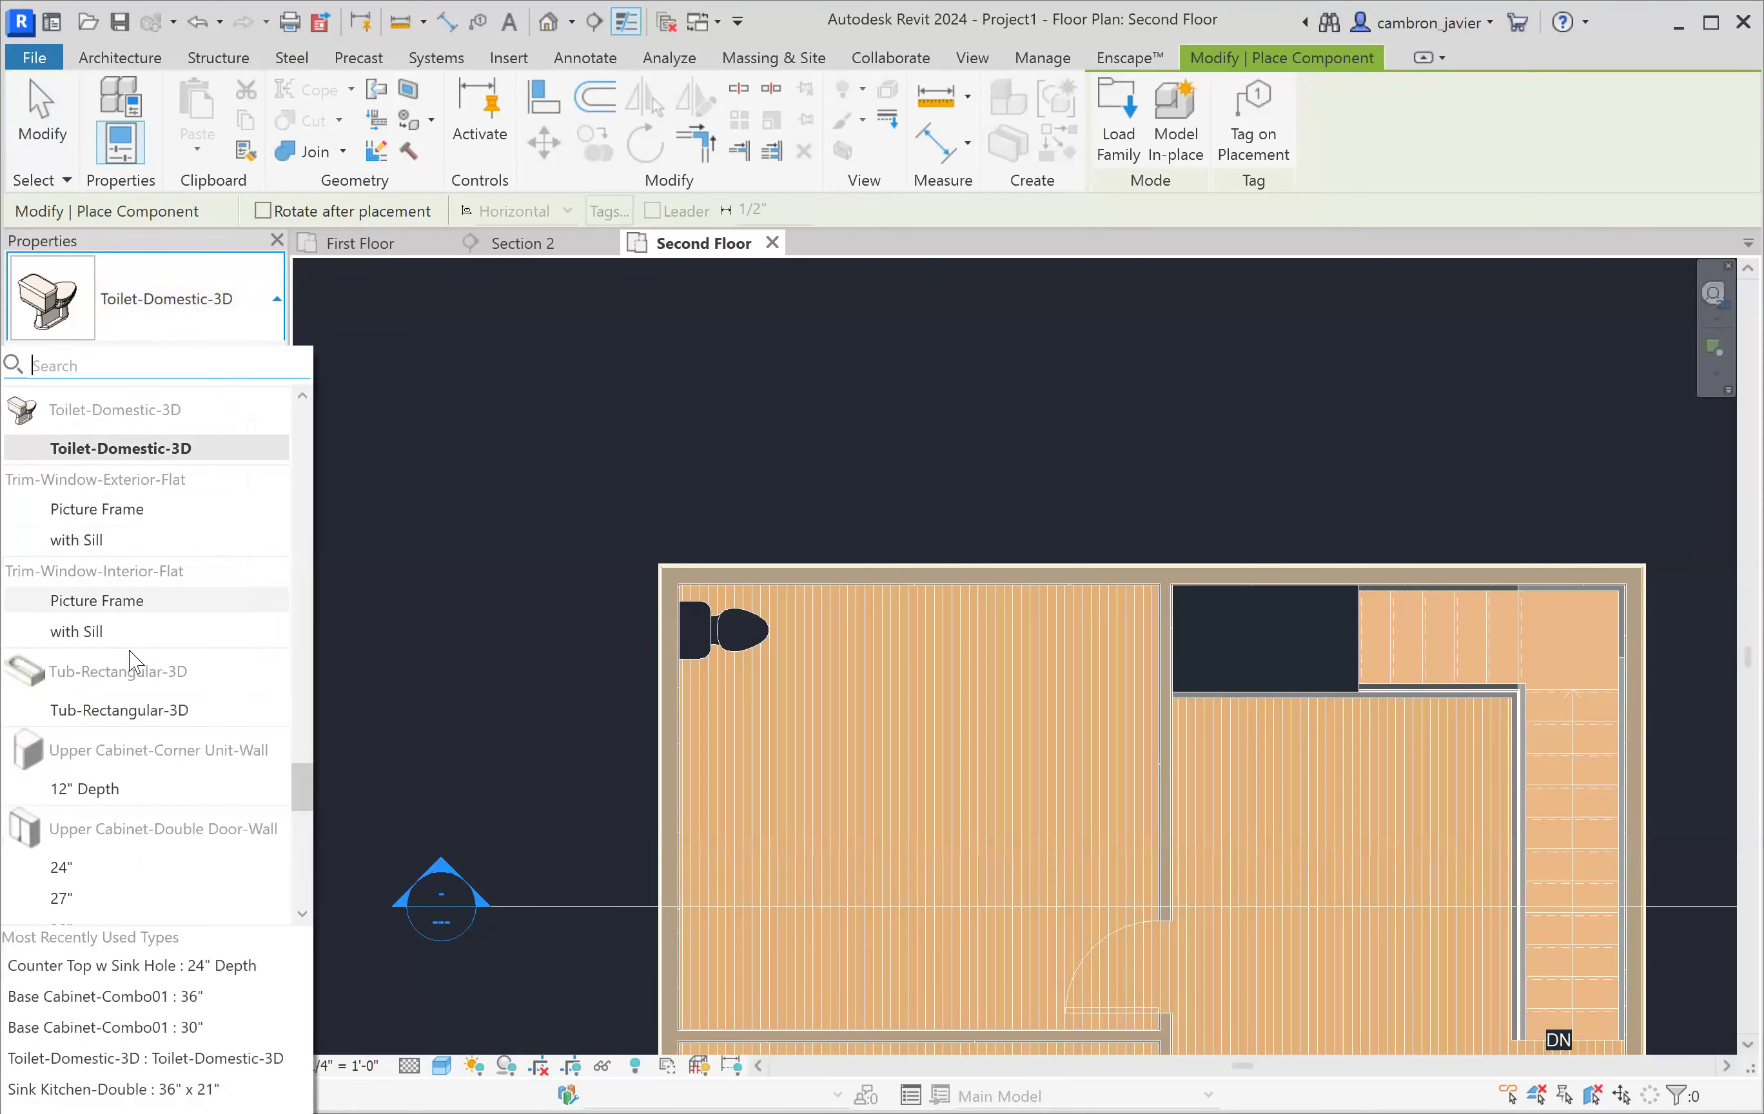
{"action": "left_click", "coordinate": [111, 712]}
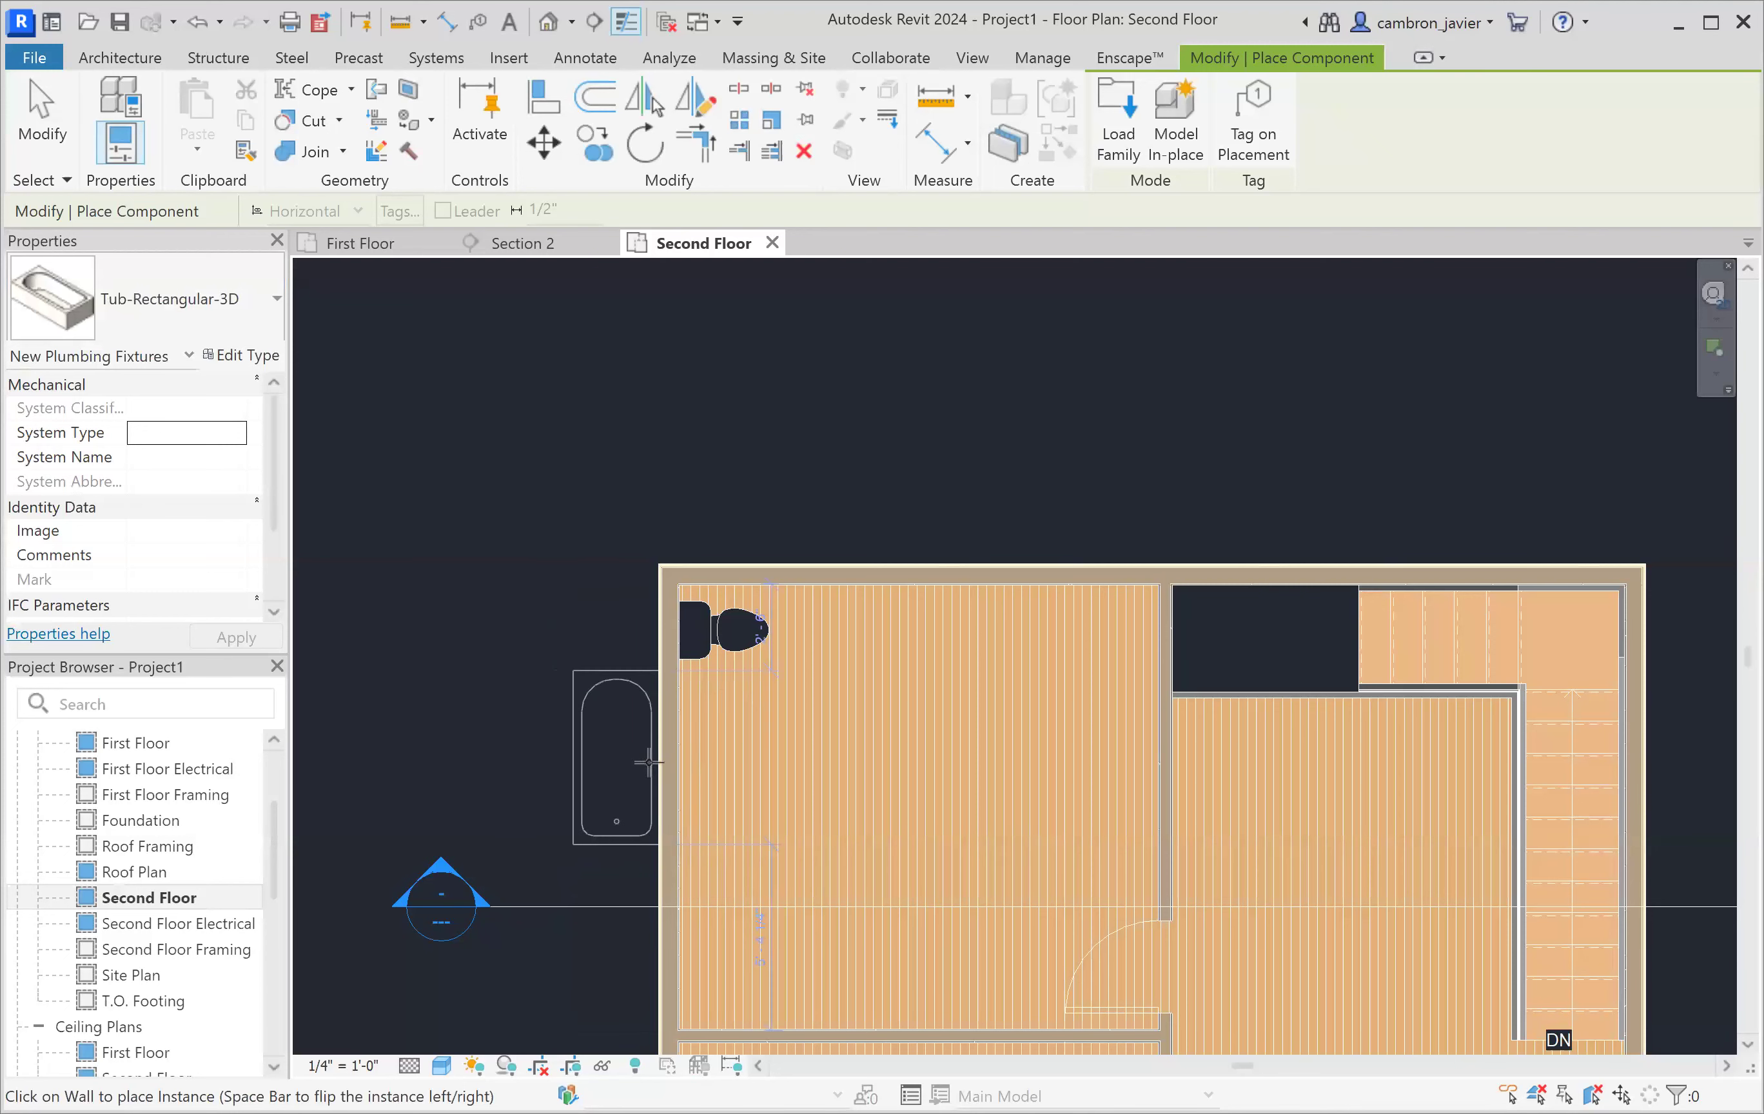
{"action": "scroll", "coordinate": [649, 763], "scroll_direction": "up", "scroll_amount": 4}
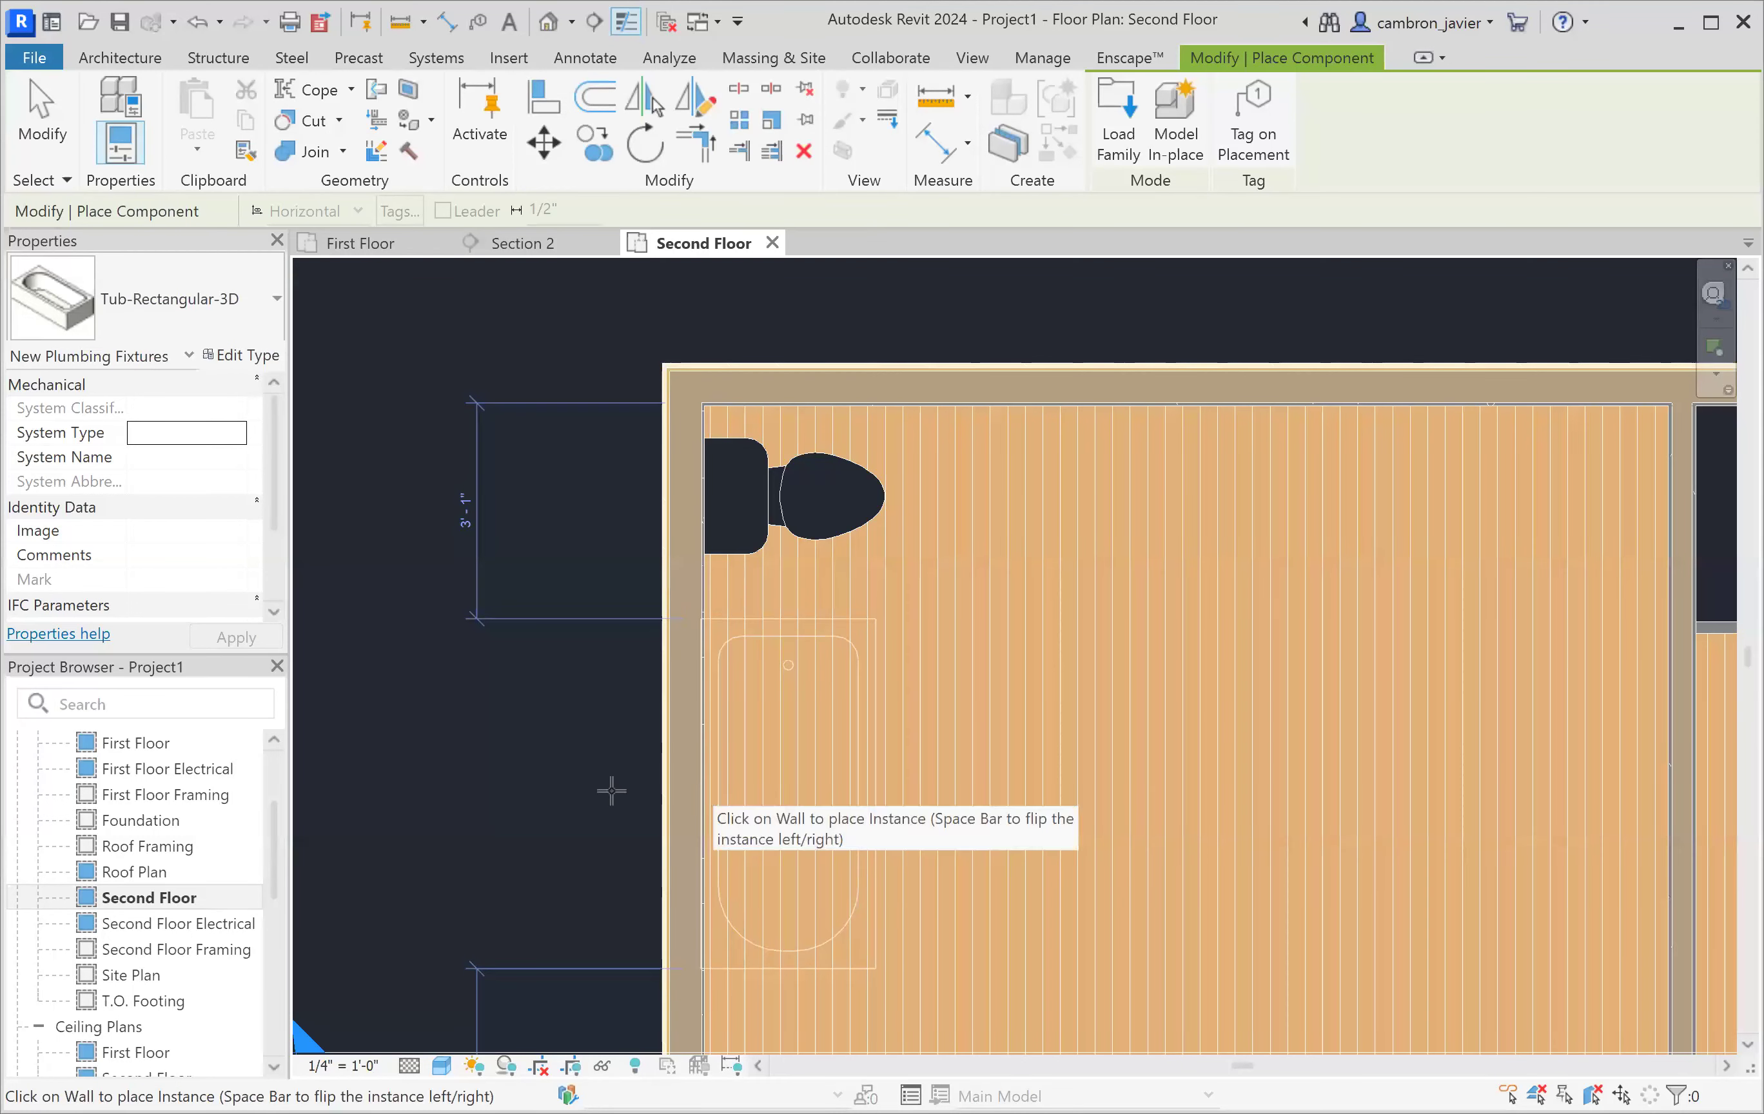
{"action": "scroll", "coordinate": [609, 661], "scroll_direction": "down", "scroll_amount": 2}
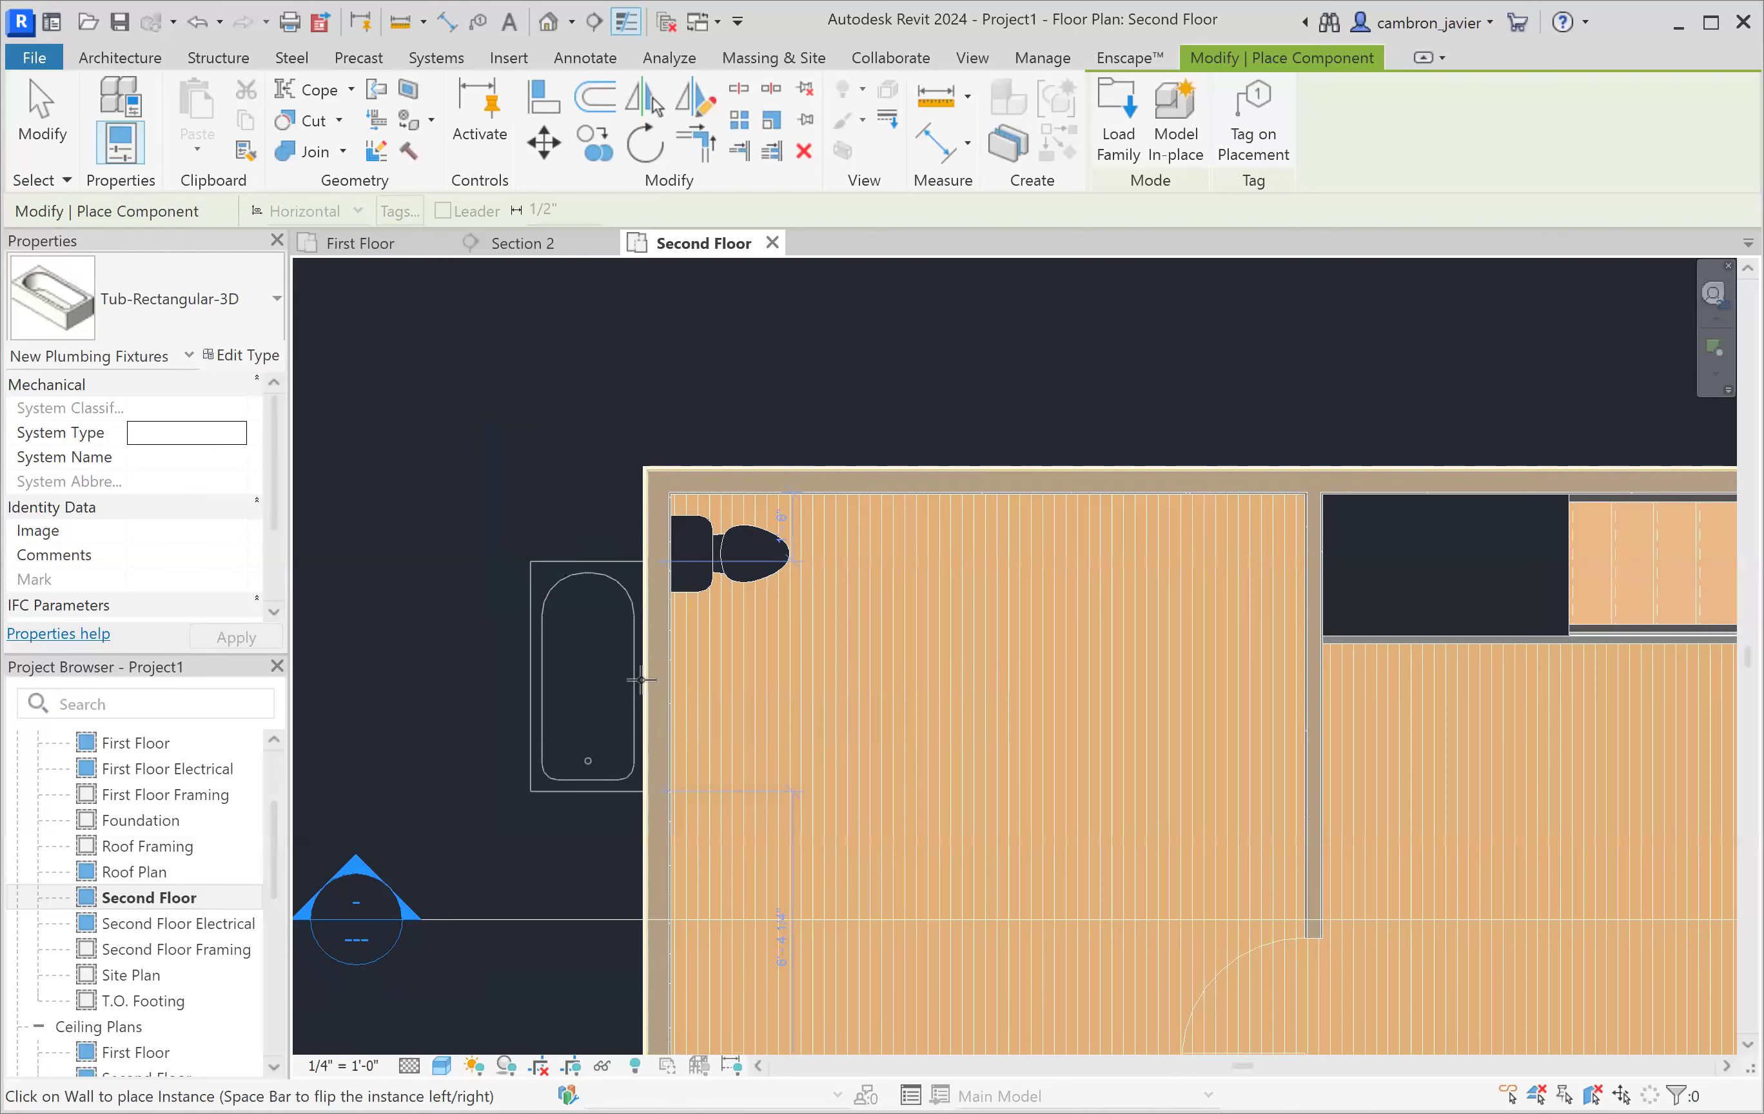
{"action": "scroll", "coordinate": [641, 679], "scroll_direction": "down", "scroll_amount": 2}
{"action": "scroll", "coordinate": [674, 903], "scroll_direction": "up", "scroll_amount": 4}
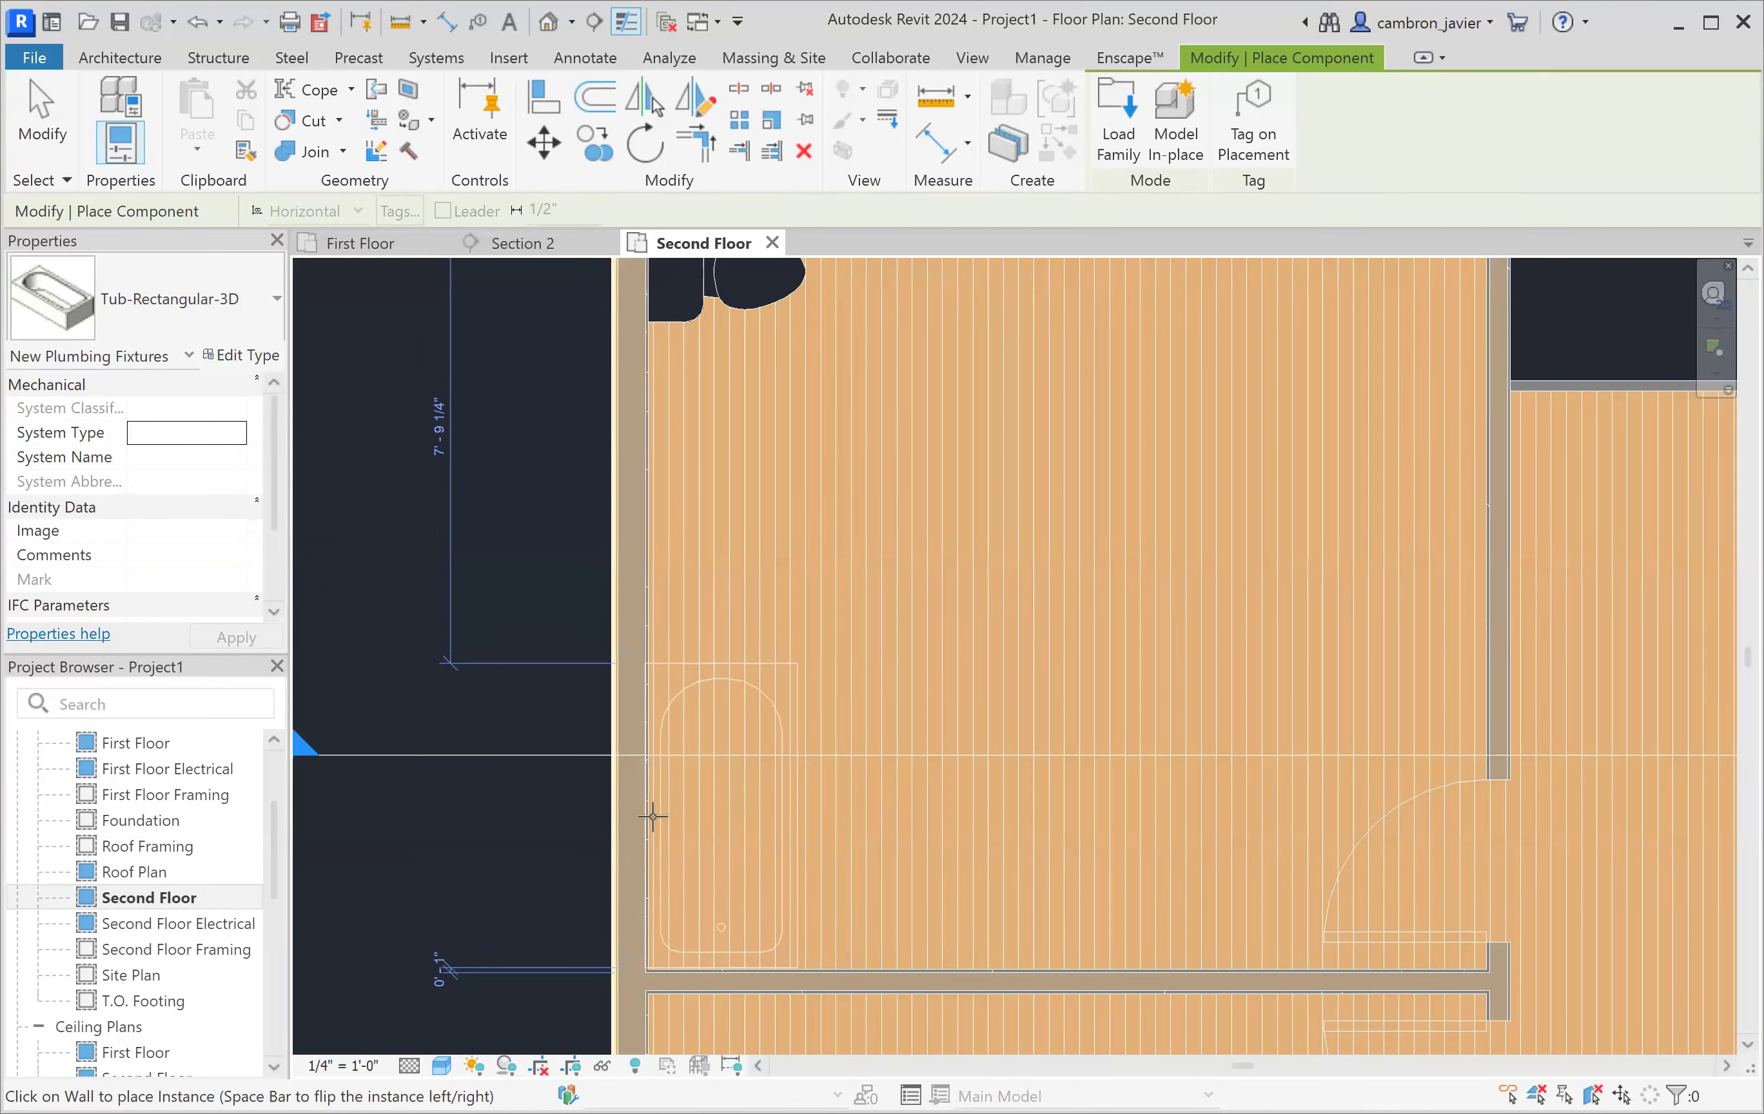
{"action": "left_click", "coordinate": [460, 811]}
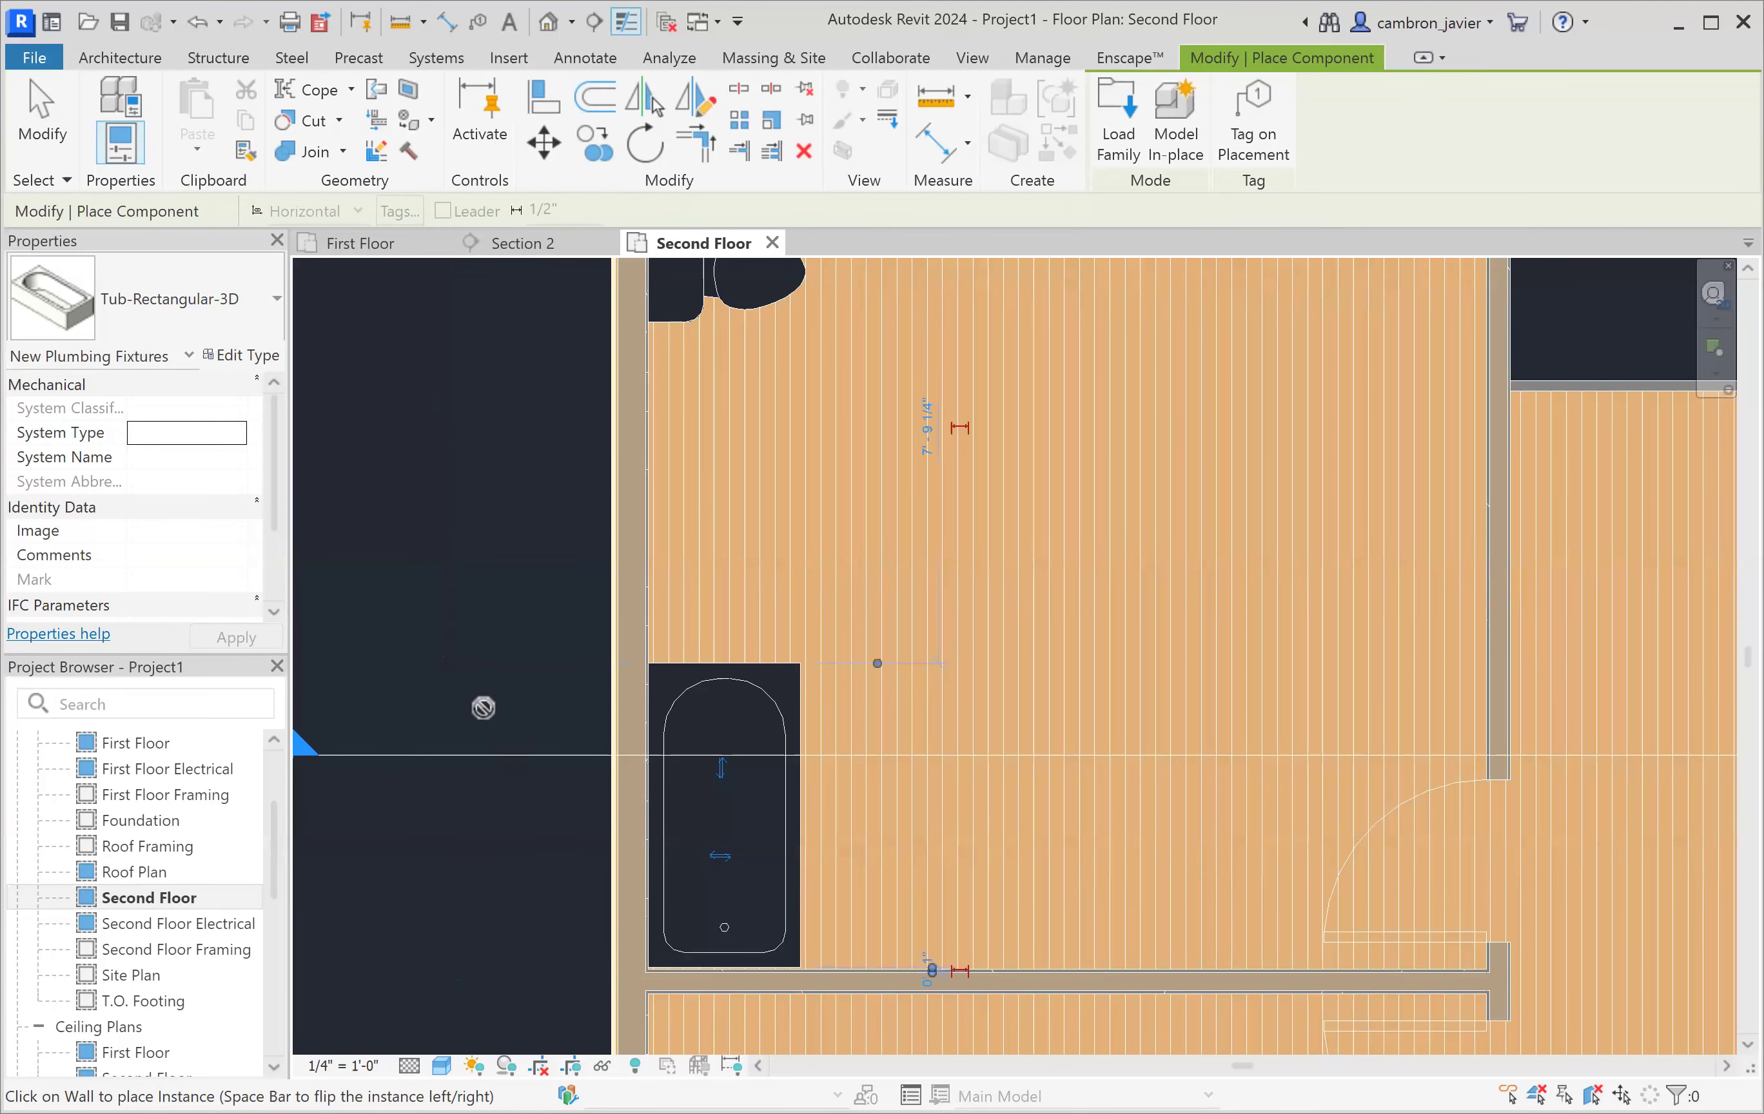
{"action": "key", "text": "Escape"}
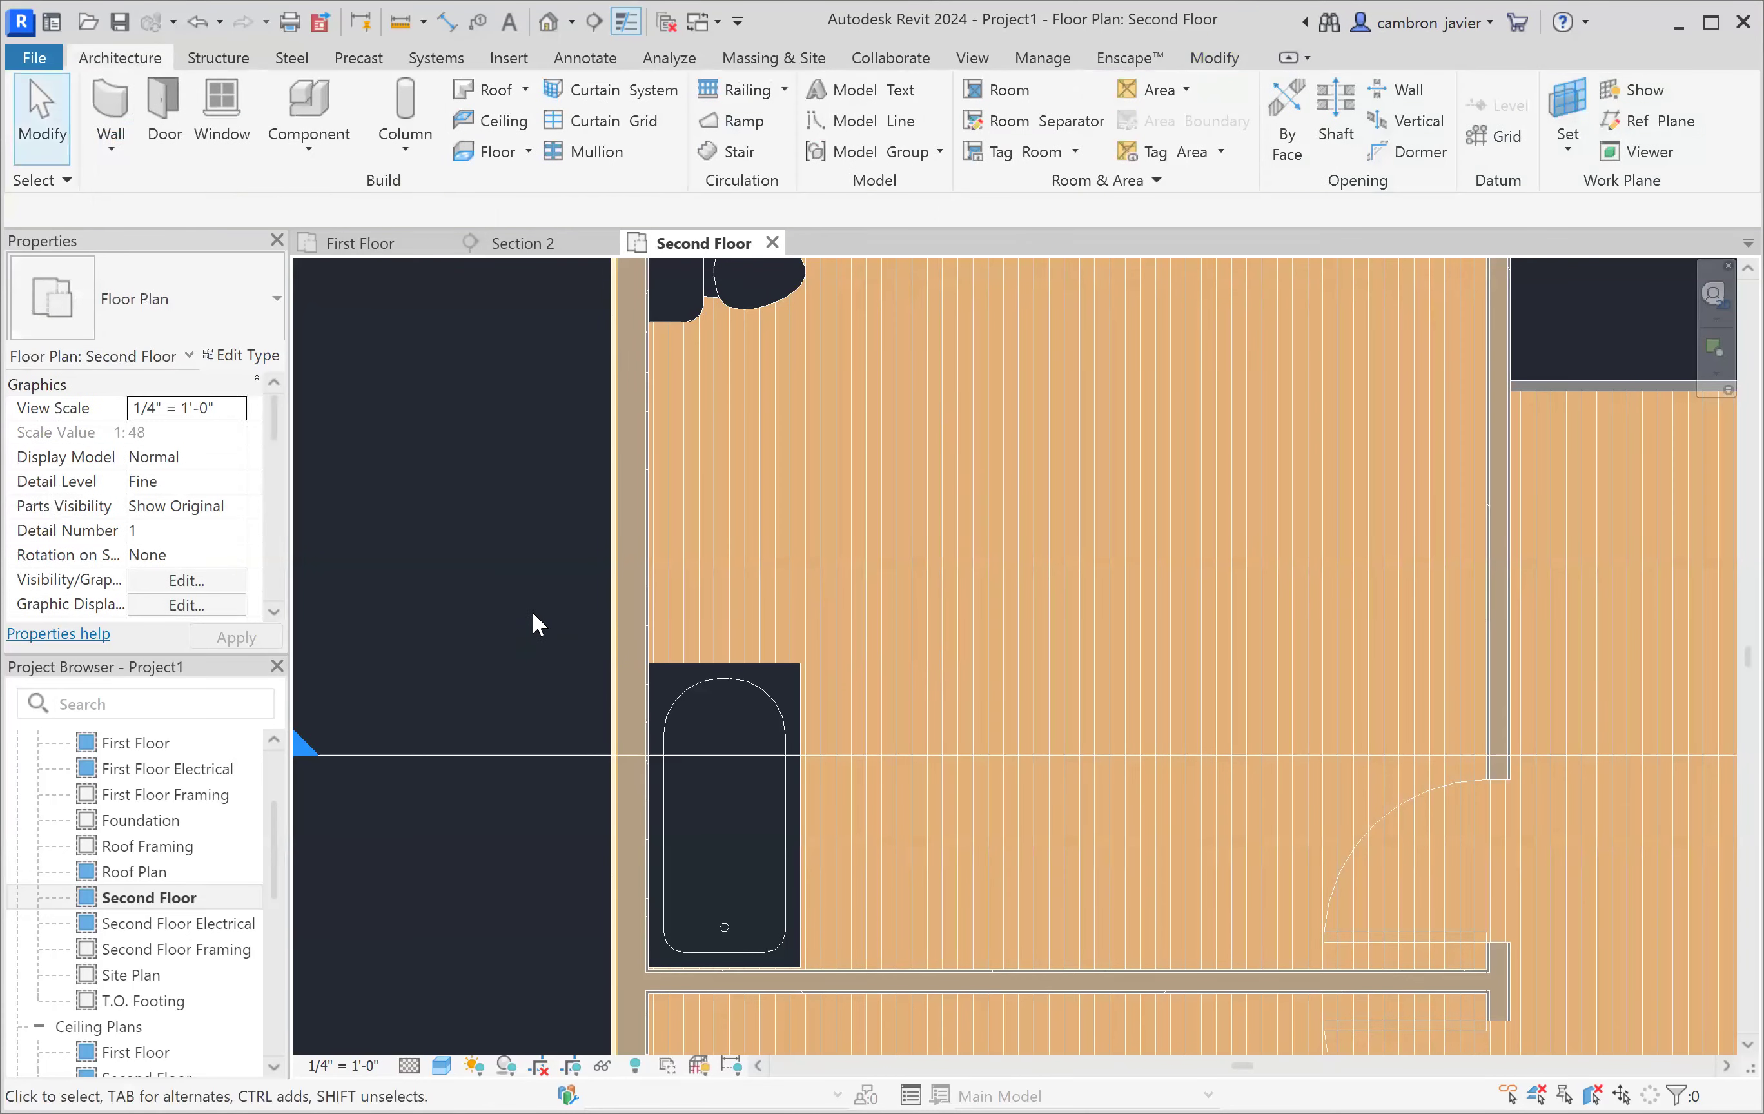
- Move the tub down from its lower-left corner to close the gap to the interior partition
{"action": "scroll", "coordinate": [728, 650], "scroll_direction": "up", "scroll_amount": 2}
{"action": "left_click", "coordinate": [741, 625]}
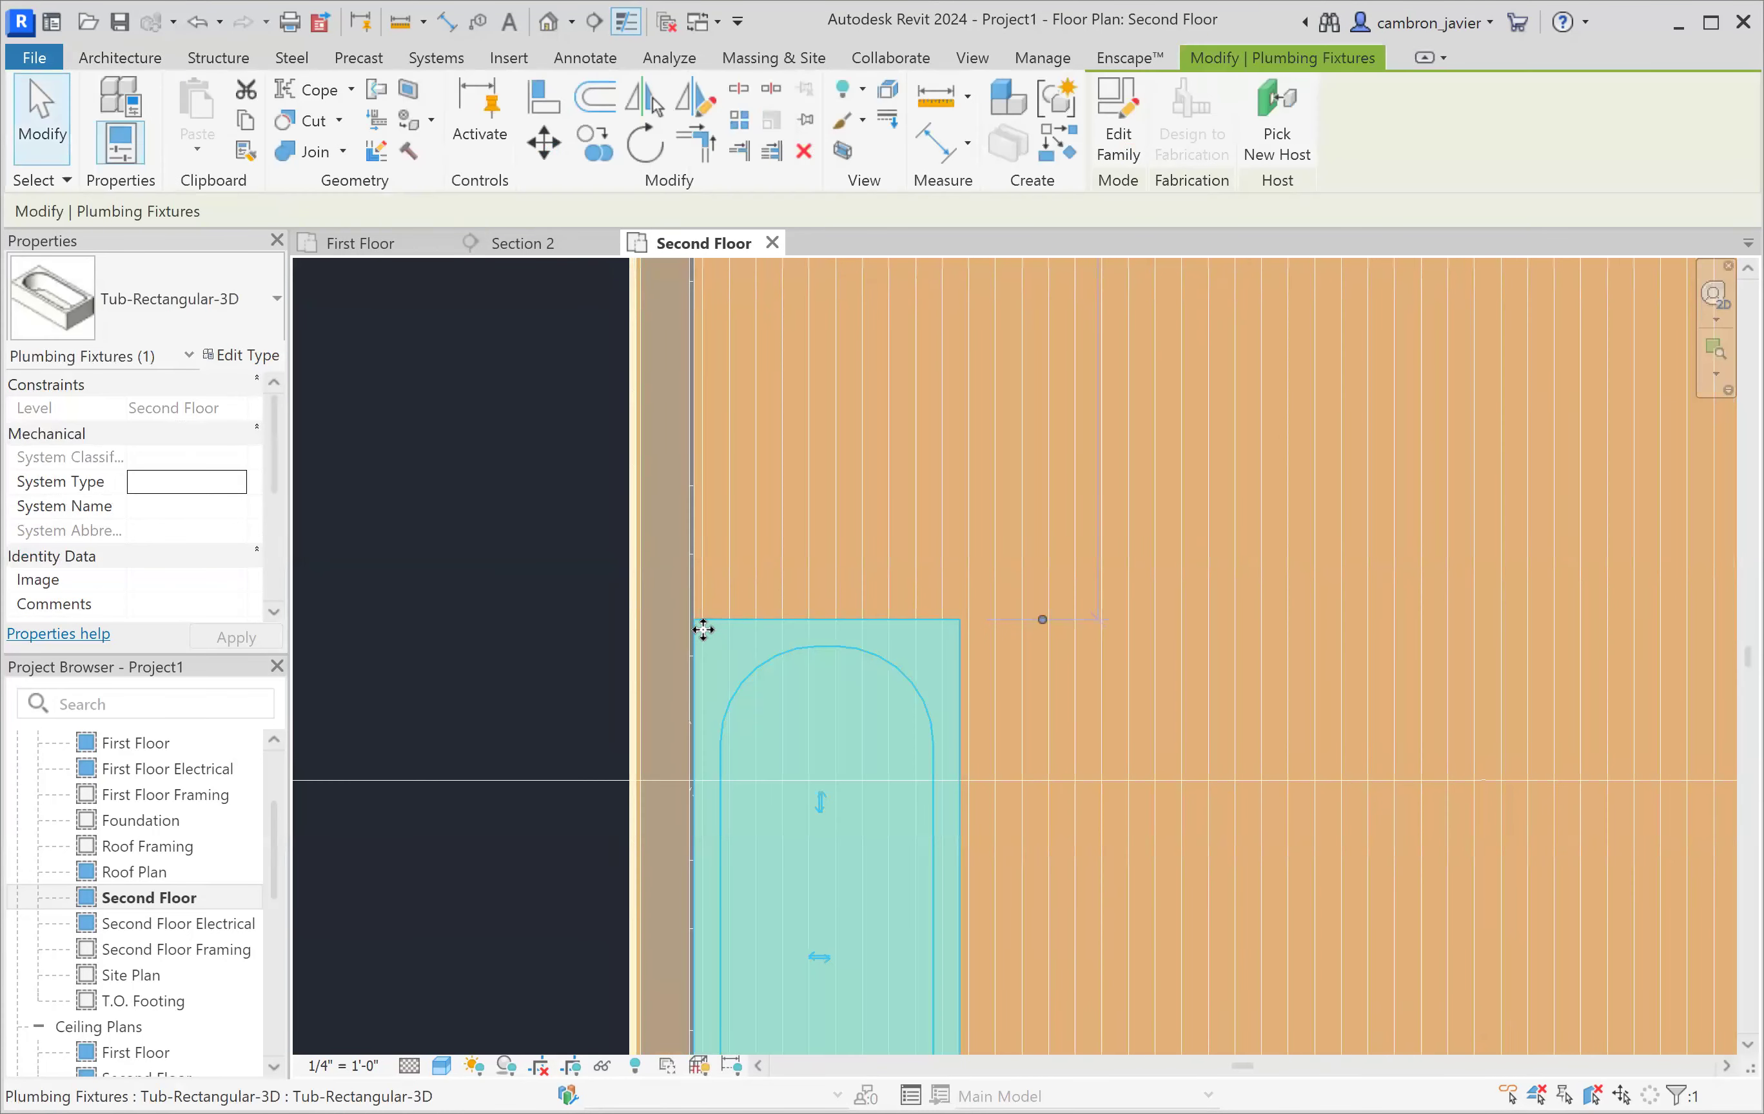
{"action": "scroll", "coordinate": [685, 623], "scroll_direction": "up", "scroll_amount": 3}
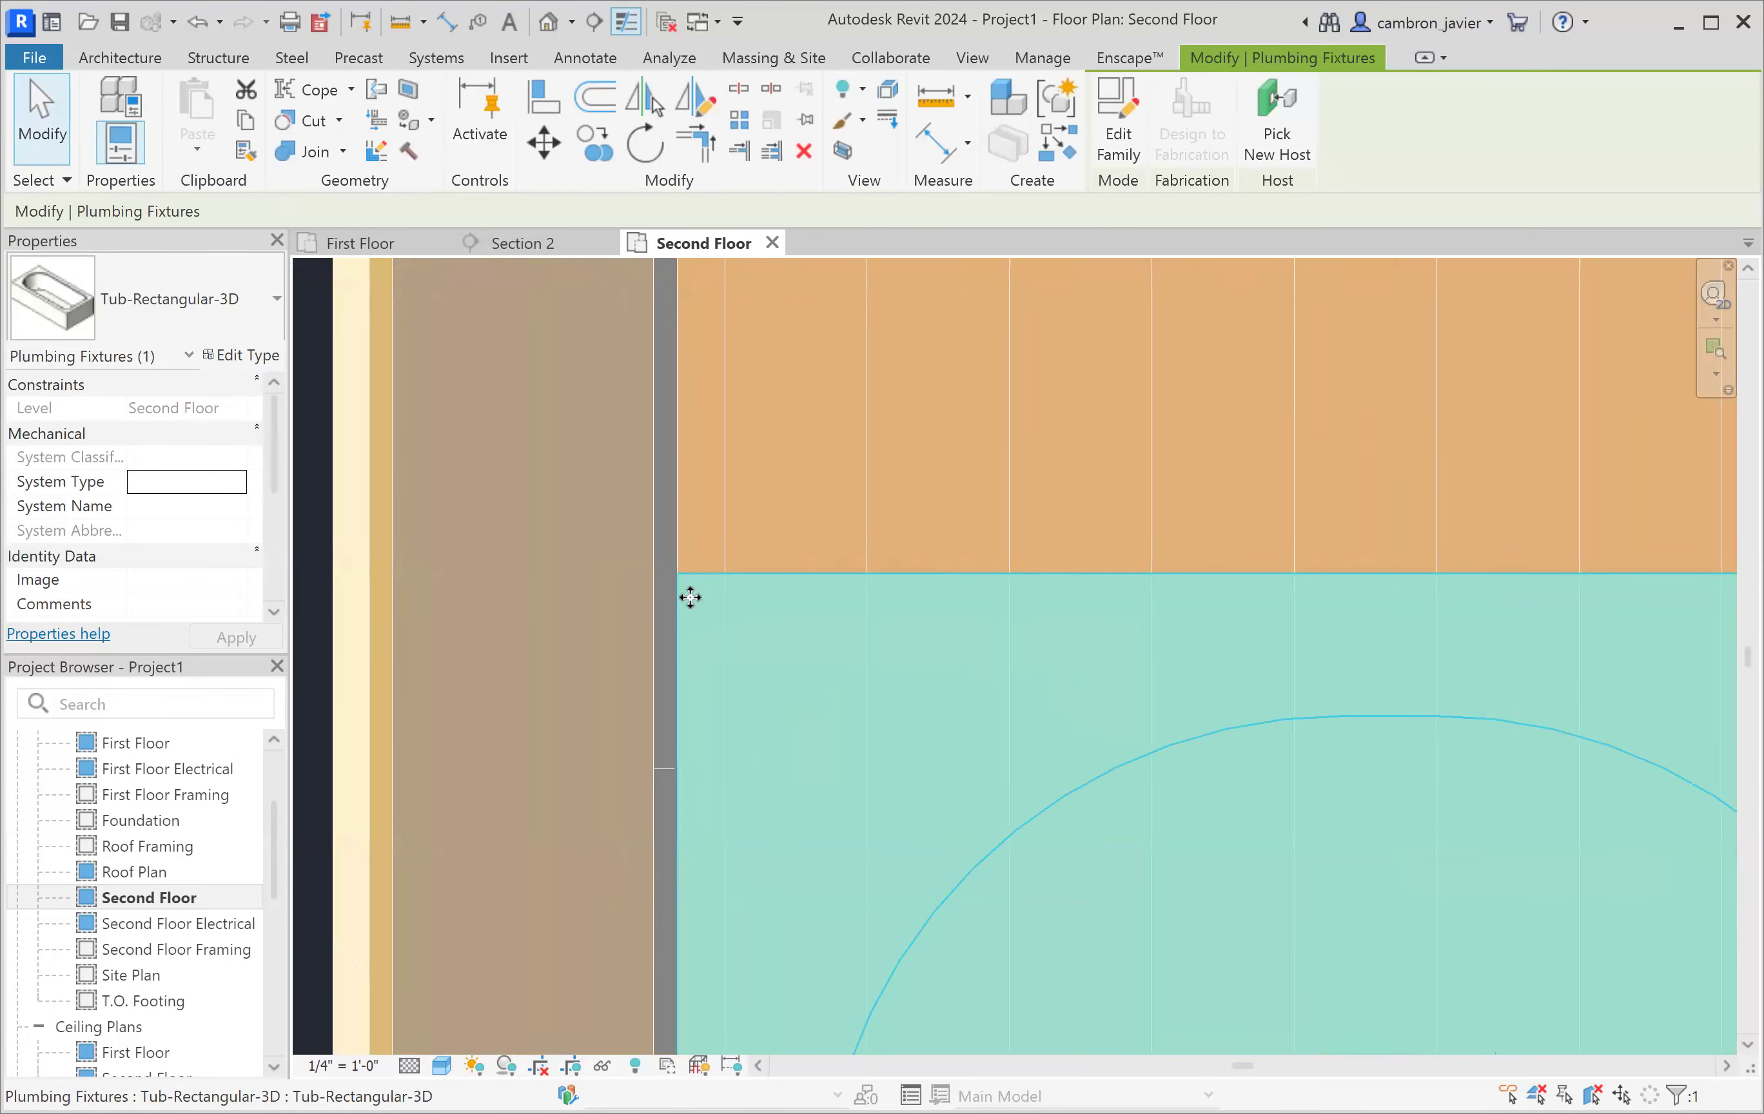
{"action": "scroll", "coordinate": [641, 586], "scroll_direction": "down", "scroll_amount": 2}
{"action": "scroll", "coordinate": [641, 582], "scroll_direction": "down", "scroll_amount": 5}
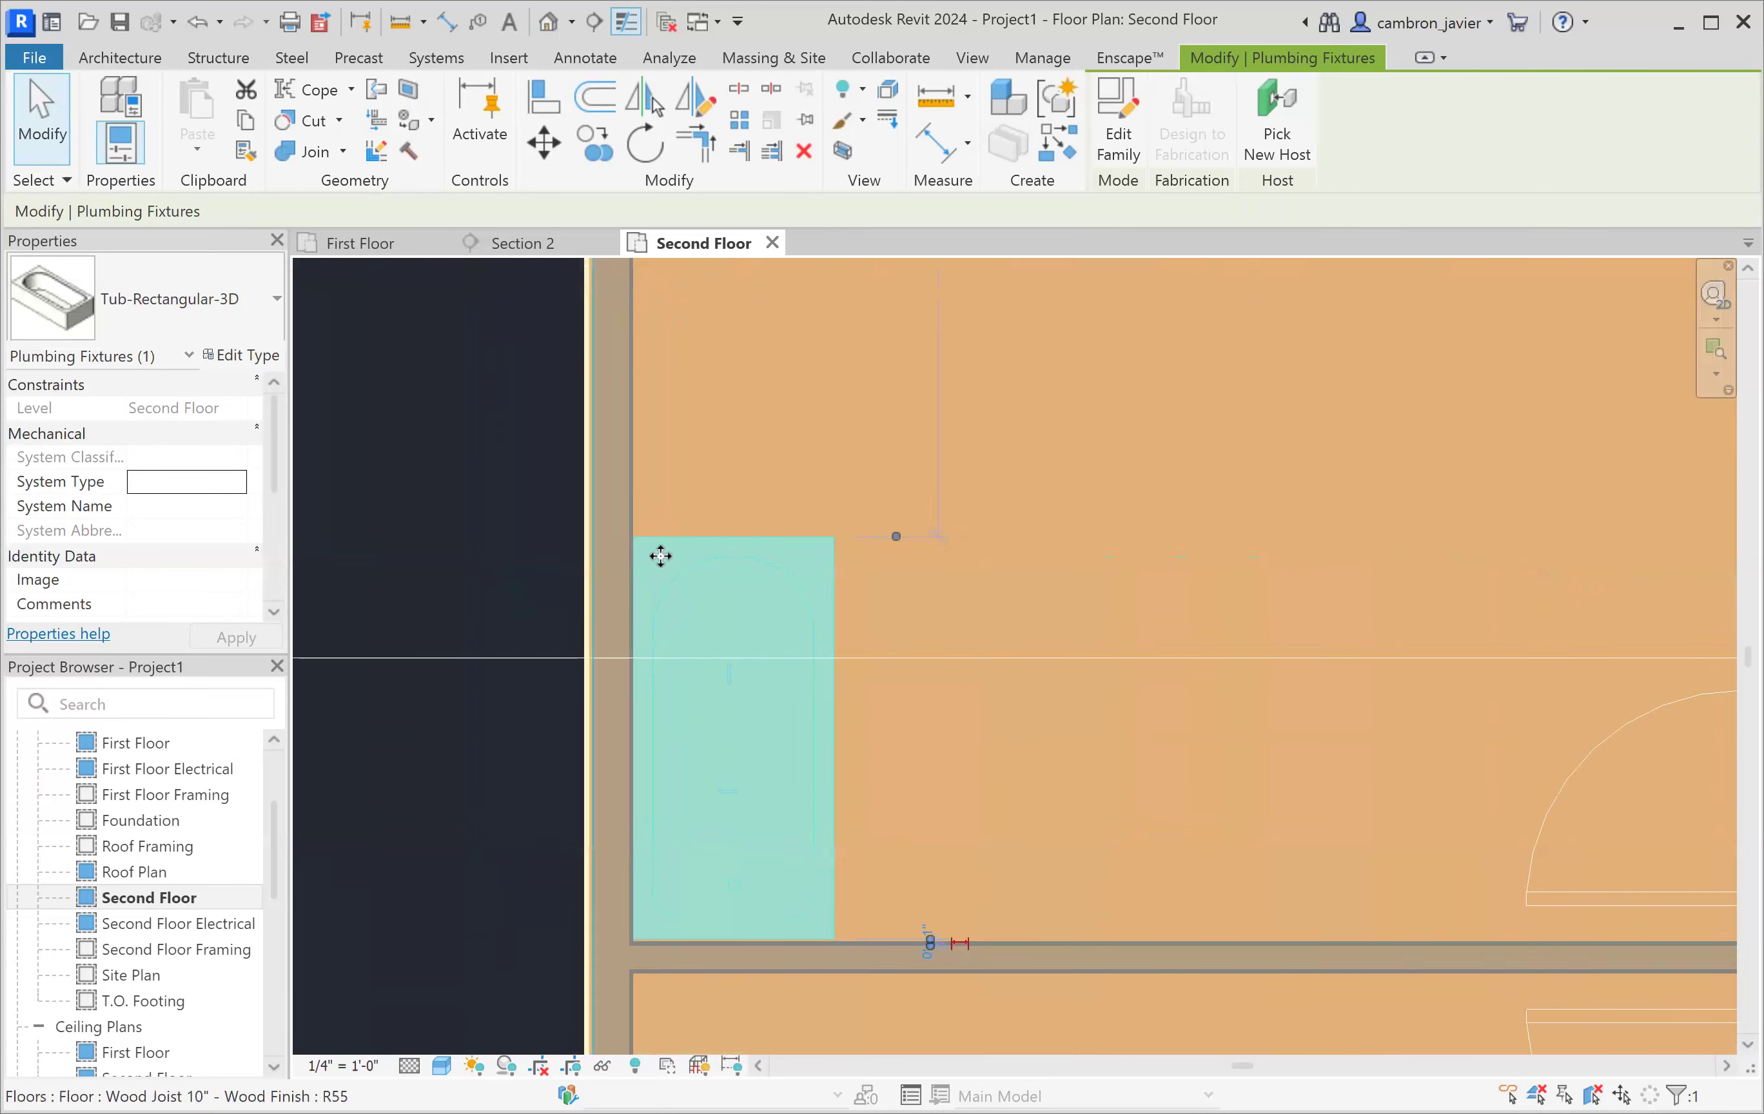
{"action": "scroll", "coordinate": [789, 855], "scroll_direction": "up", "scroll_amount": 3}
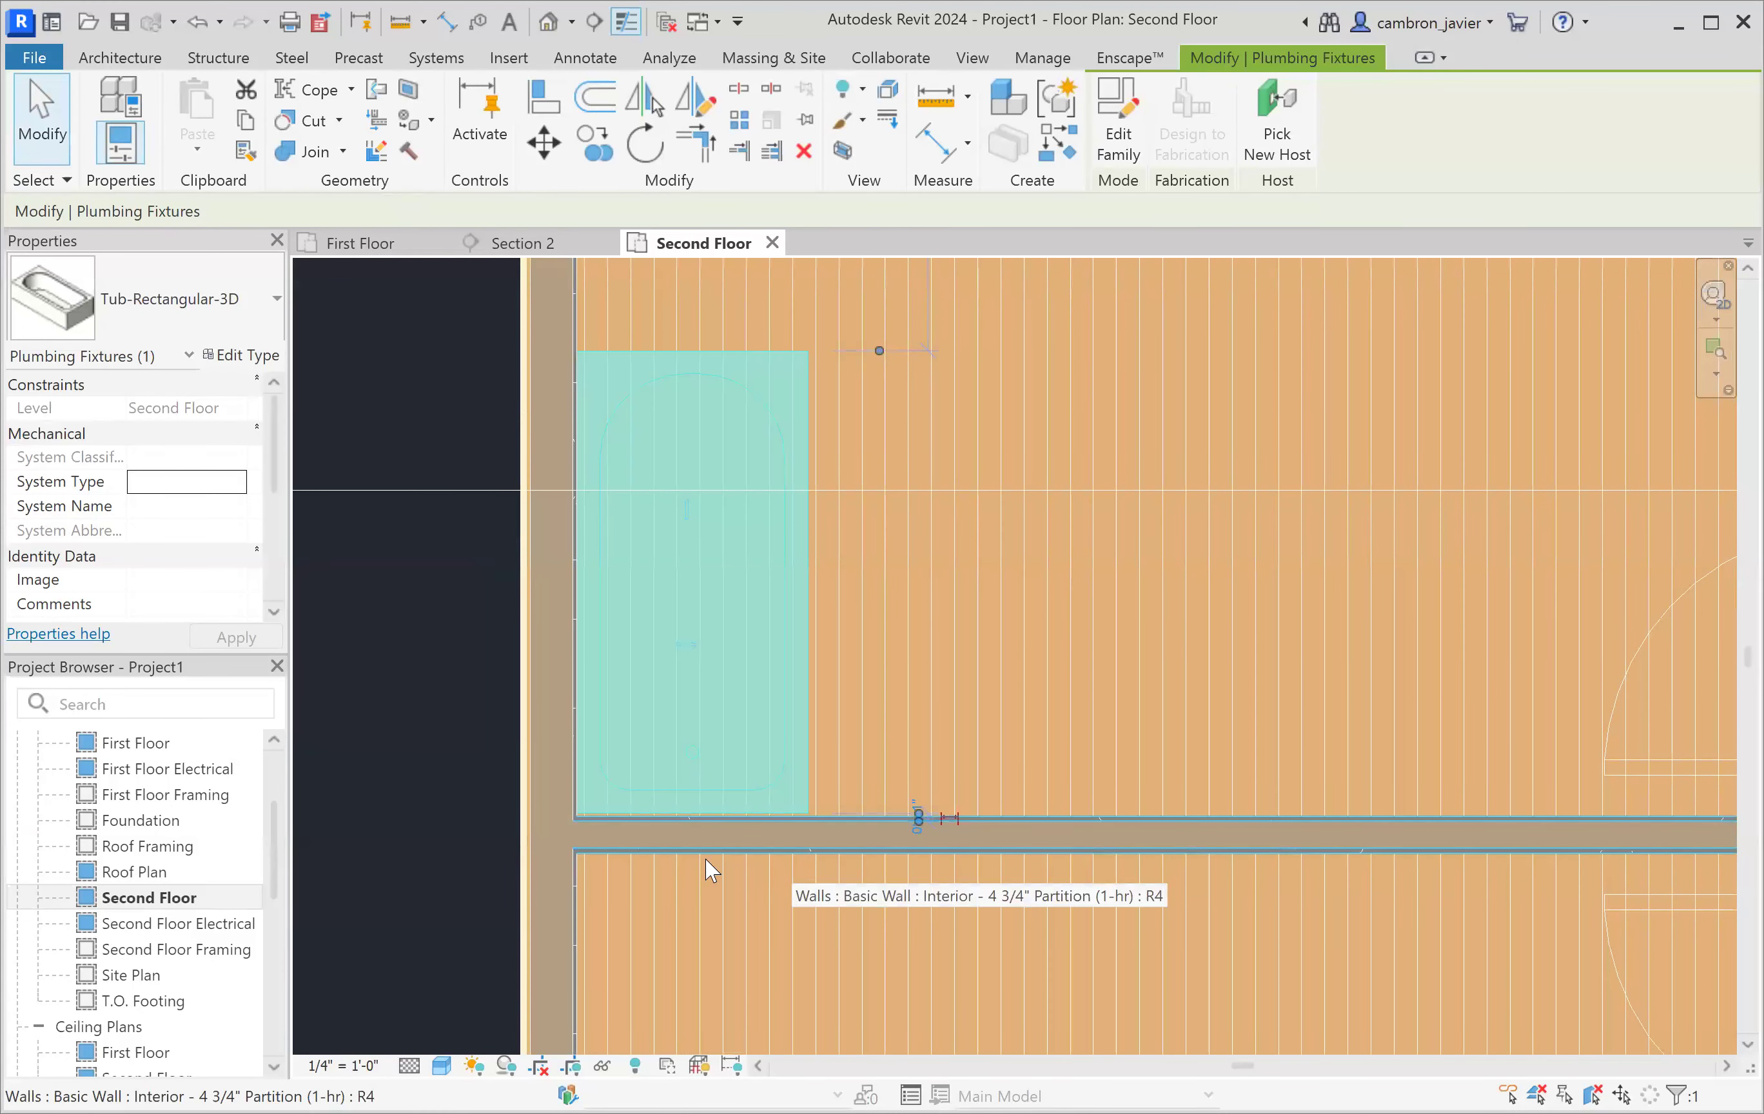
{"action": "scroll", "coordinate": [680, 832], "scroll_direction": "up", "scroll_amount": 5}
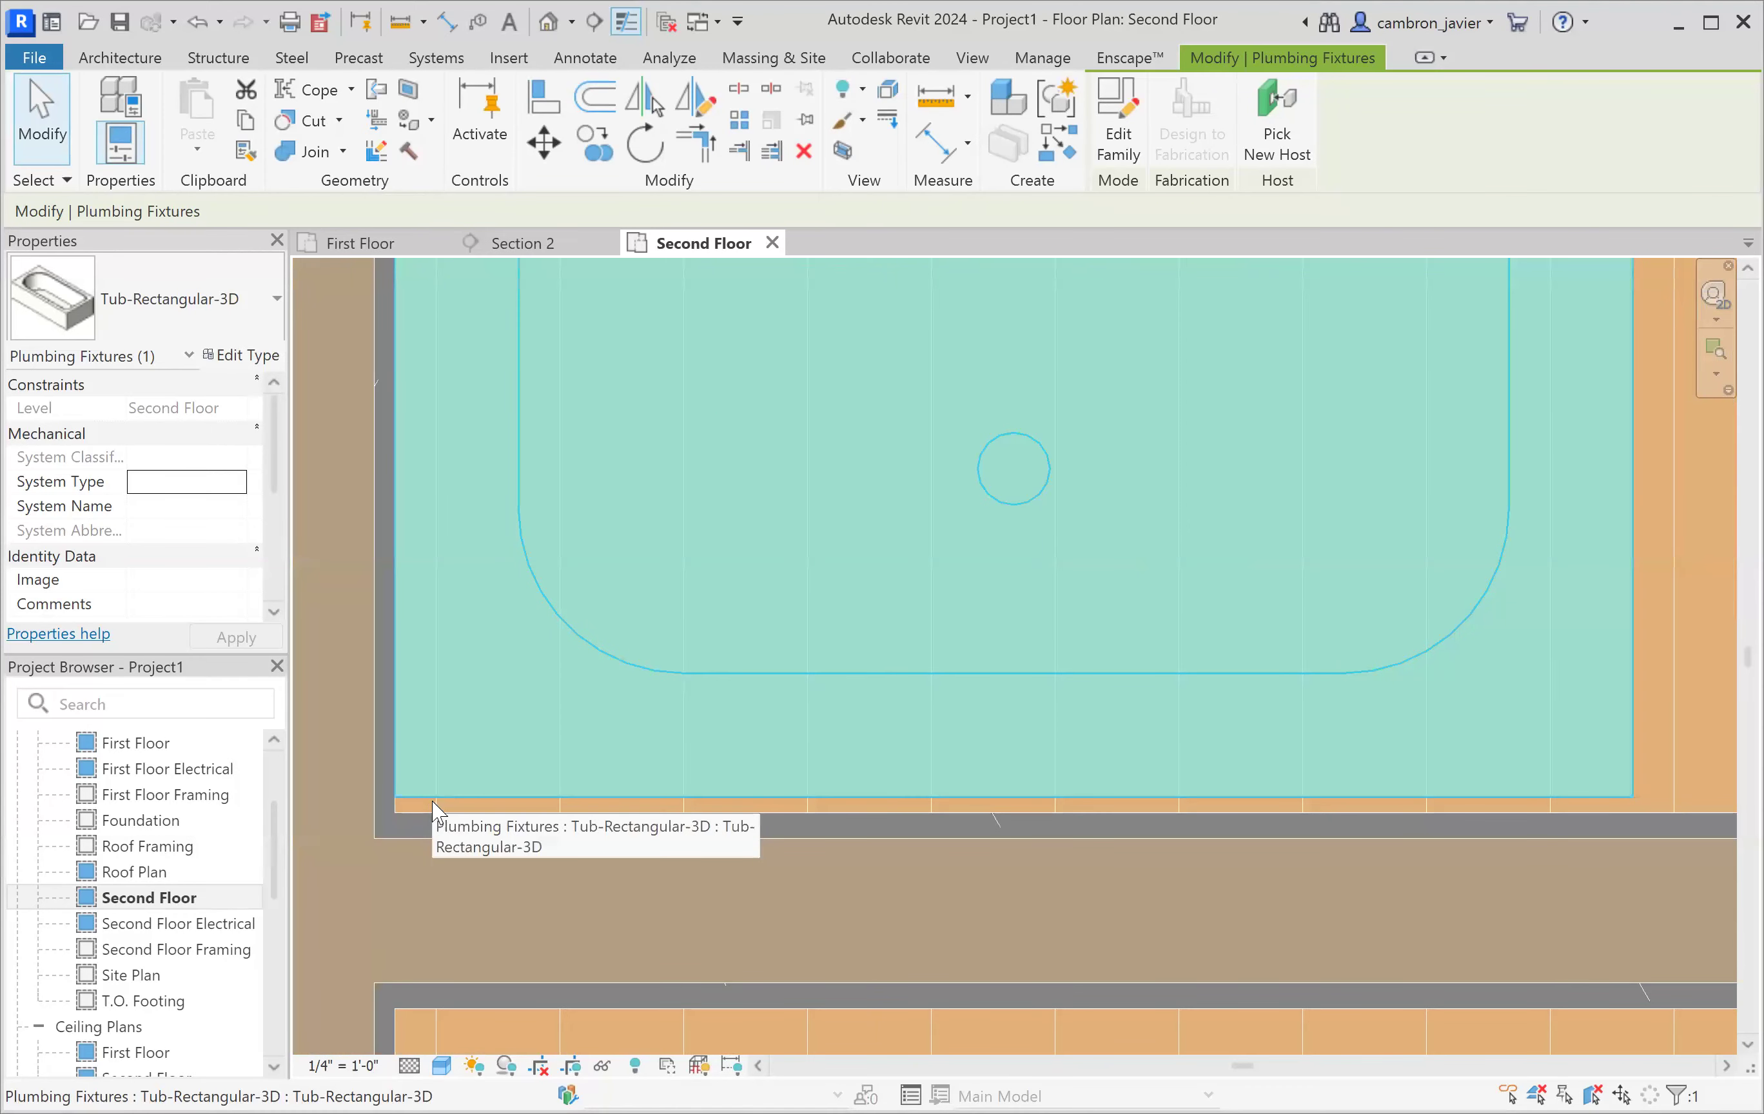
{"action": "key", "text": "m"}
{"action": "key", "text": "v"}
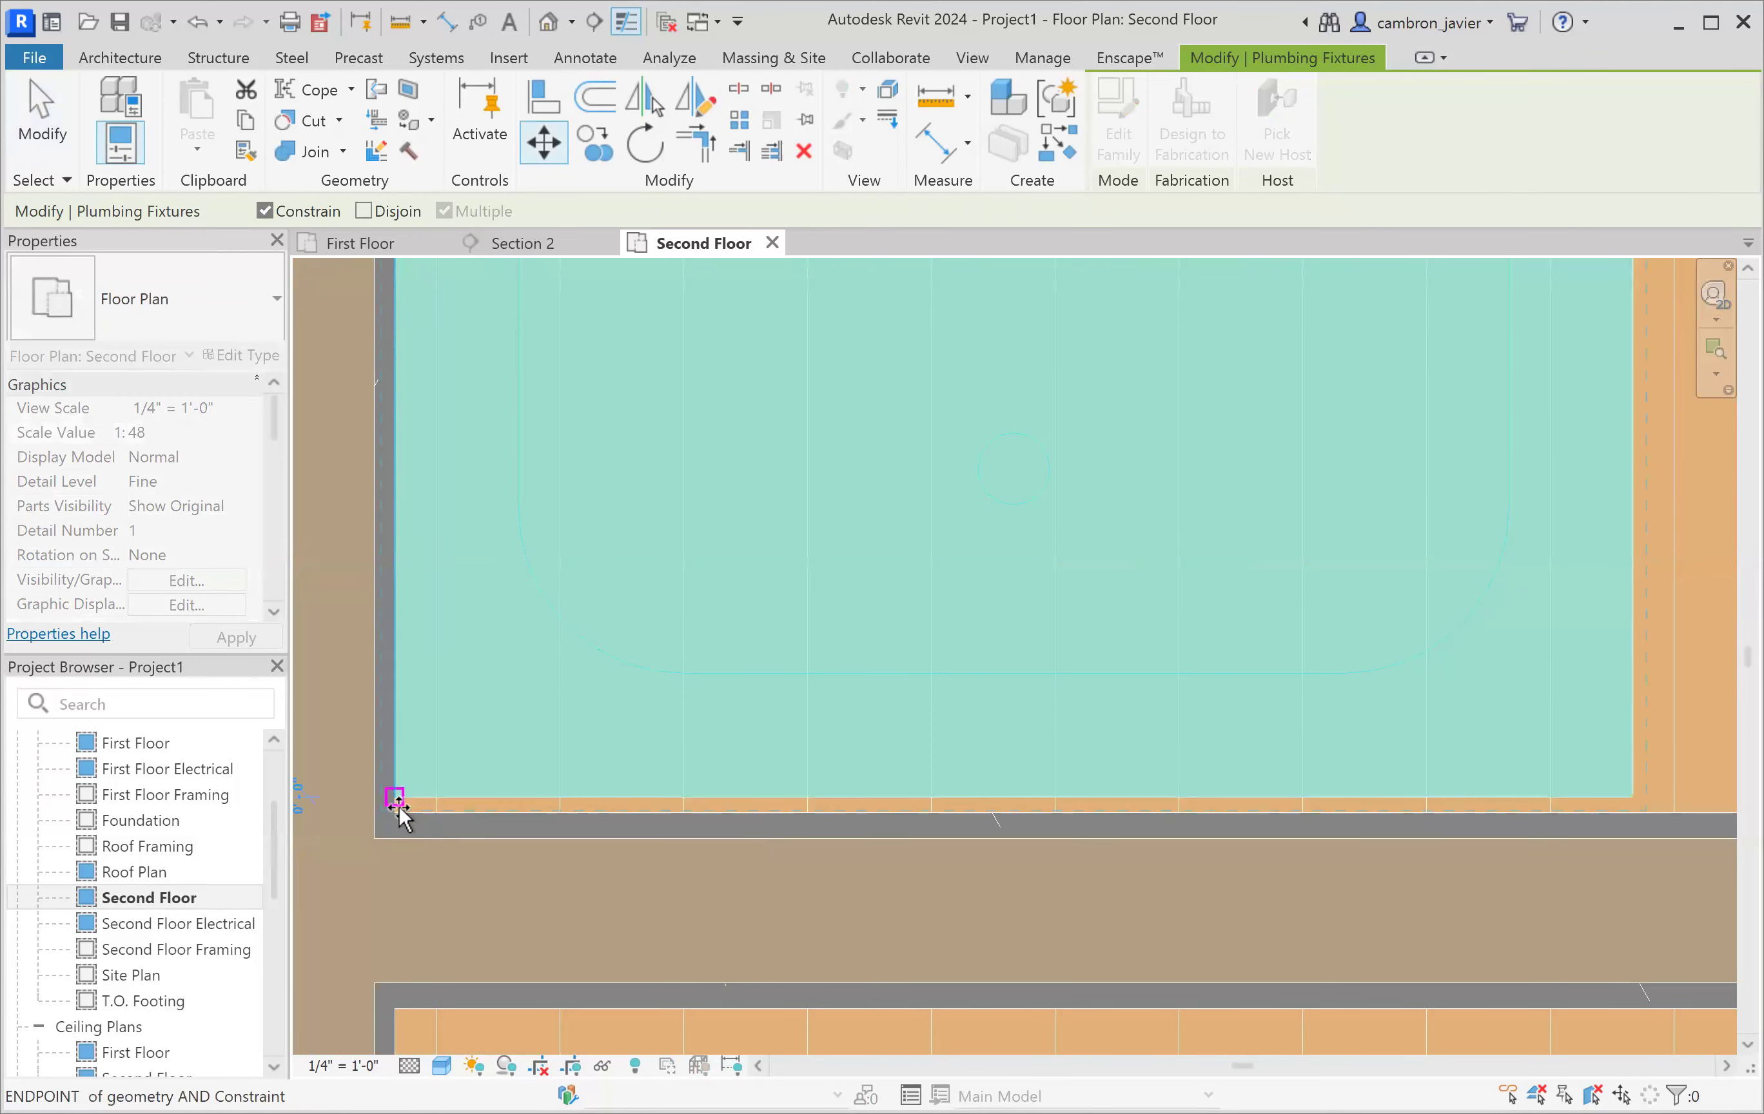
{"action": "left_click", "coordinate": [396, 798]}
{"action": "left_click", "coordinate": [449, 847]}
{"action": "scroll", "coordinate": [473, 835], "scroll_direction": "up", "scroll_amount": 2}
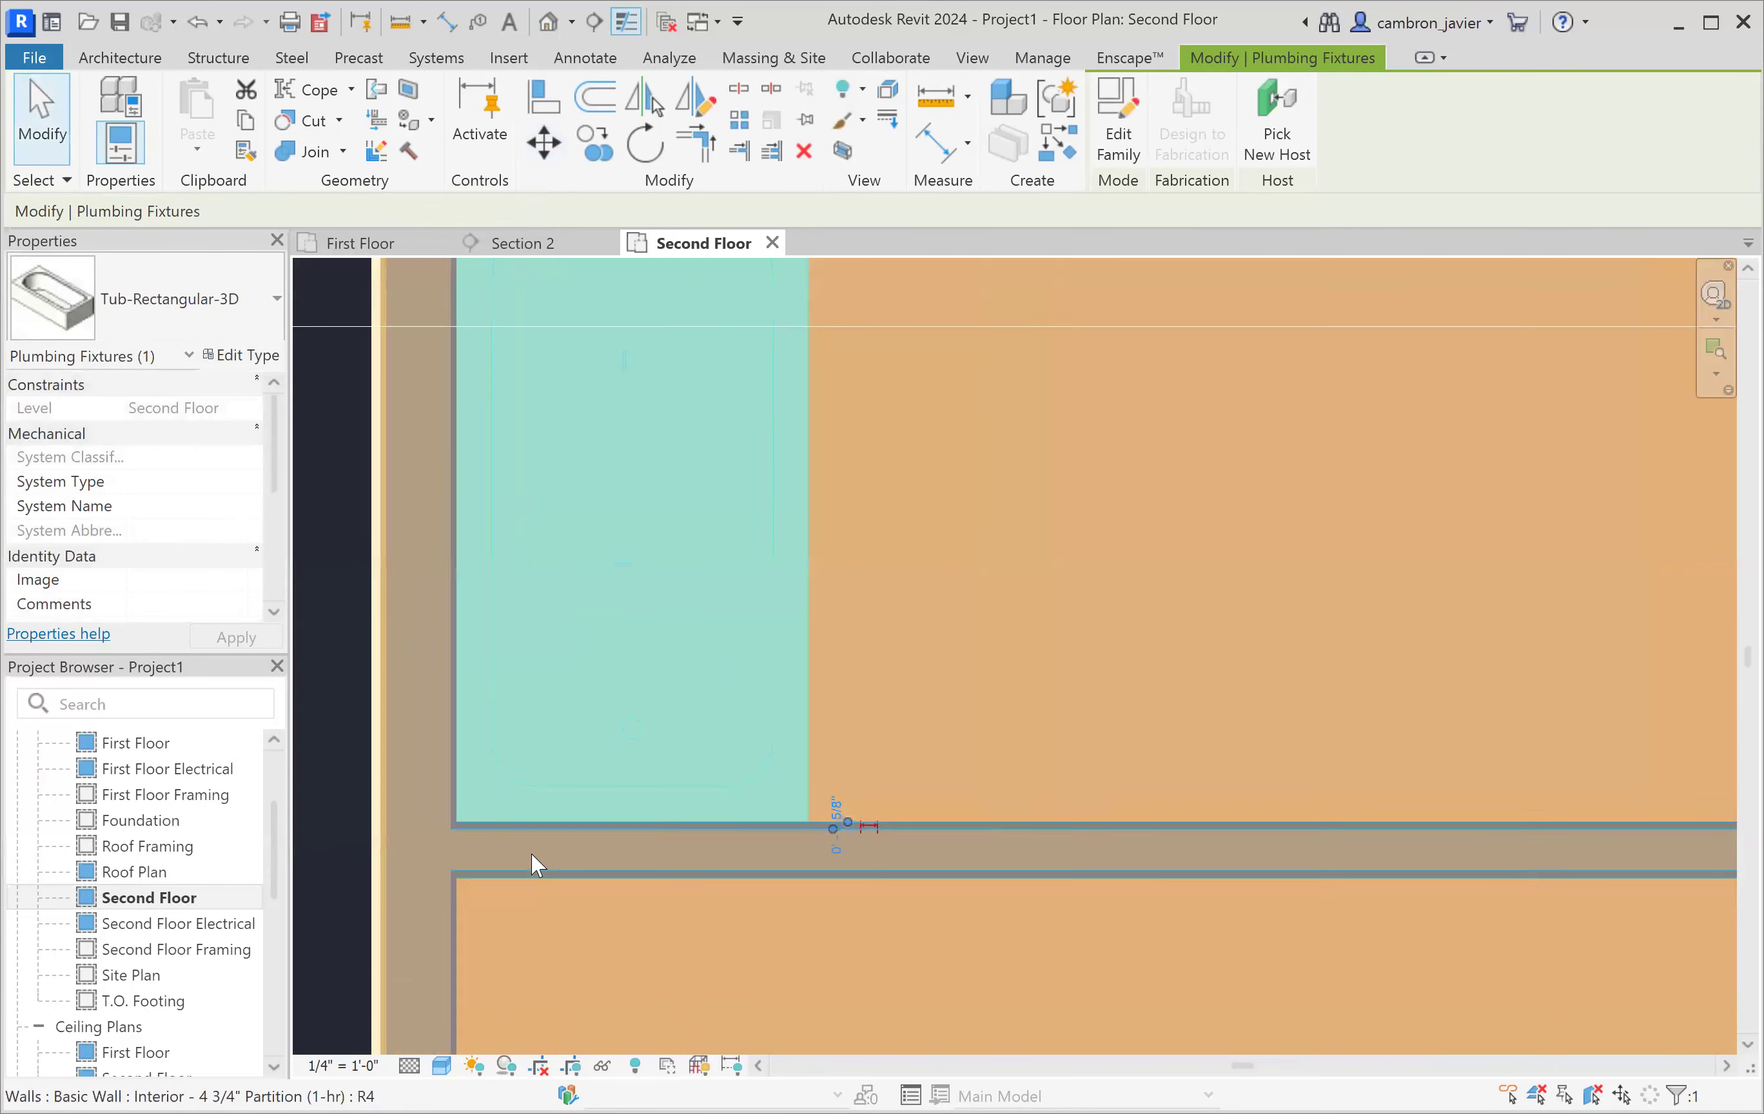
{"action": "scroll", "coordinate": [537, 863], "scroll_direction": "down", "scroll_amount": 5}
{"action": "left_click", "coordinate": [432, 550]}
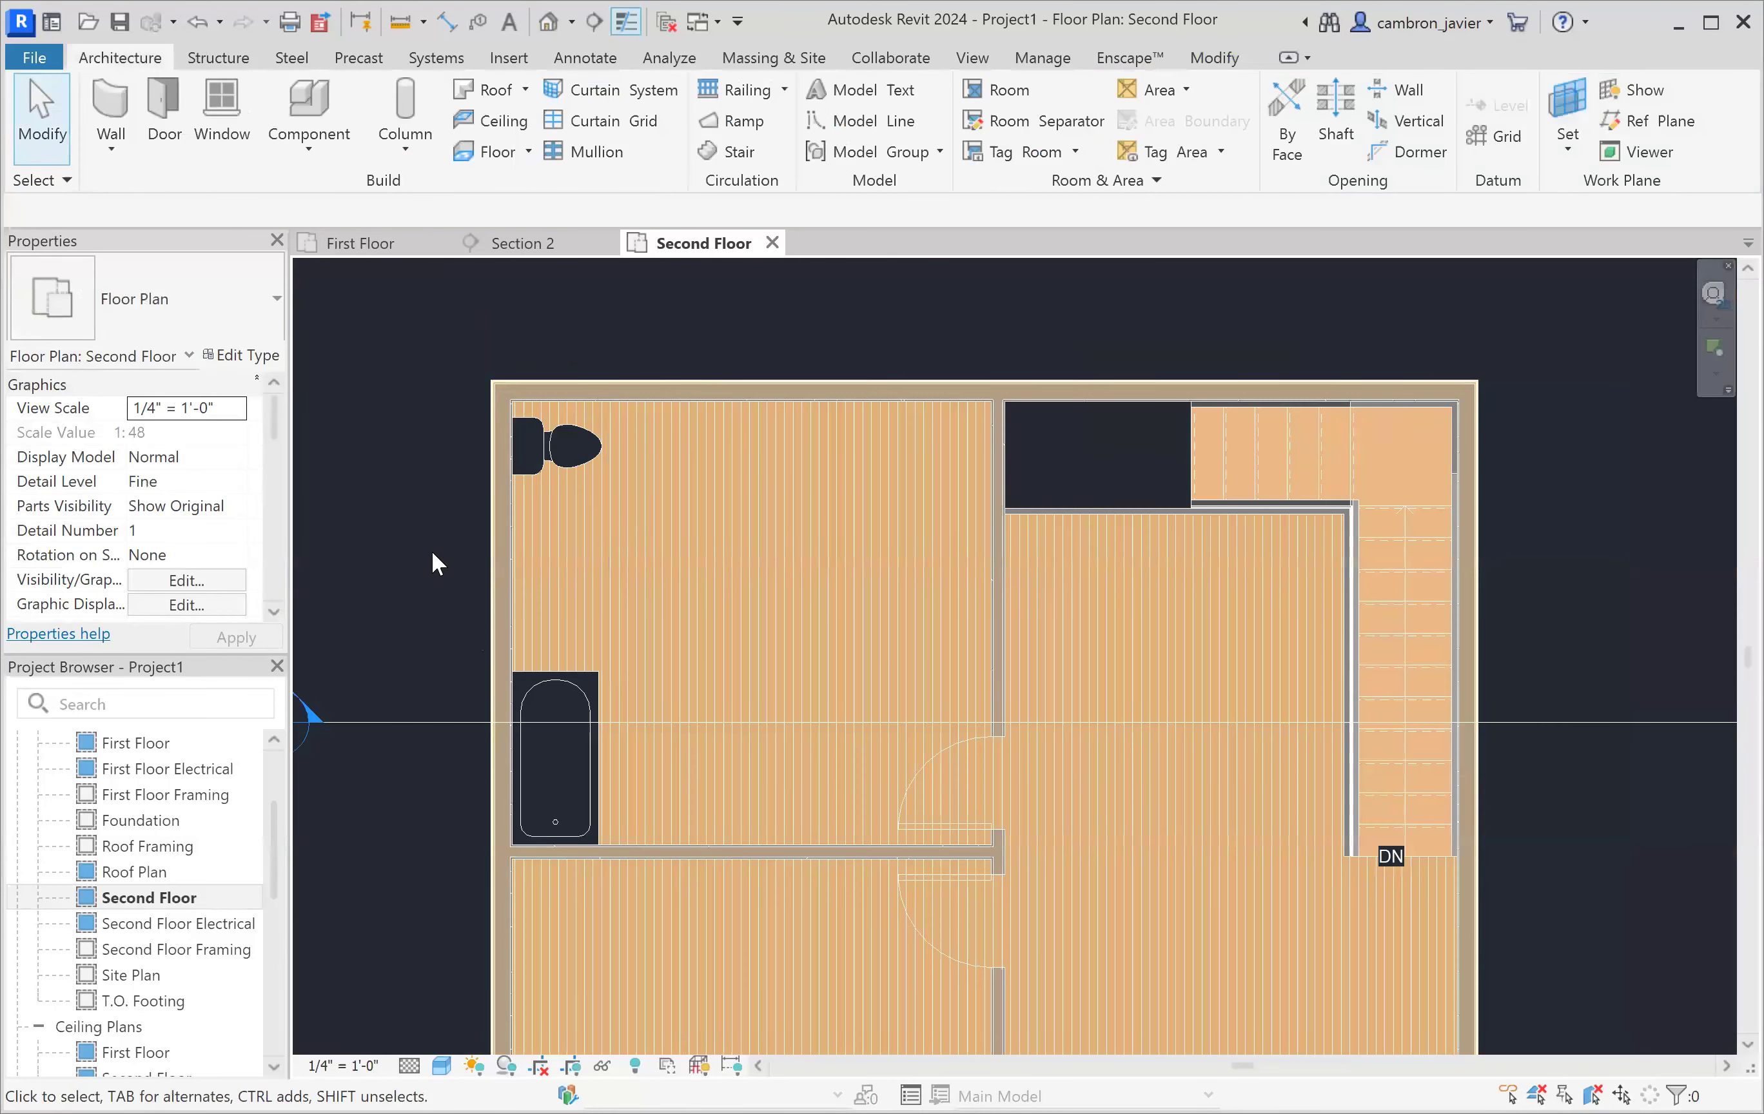